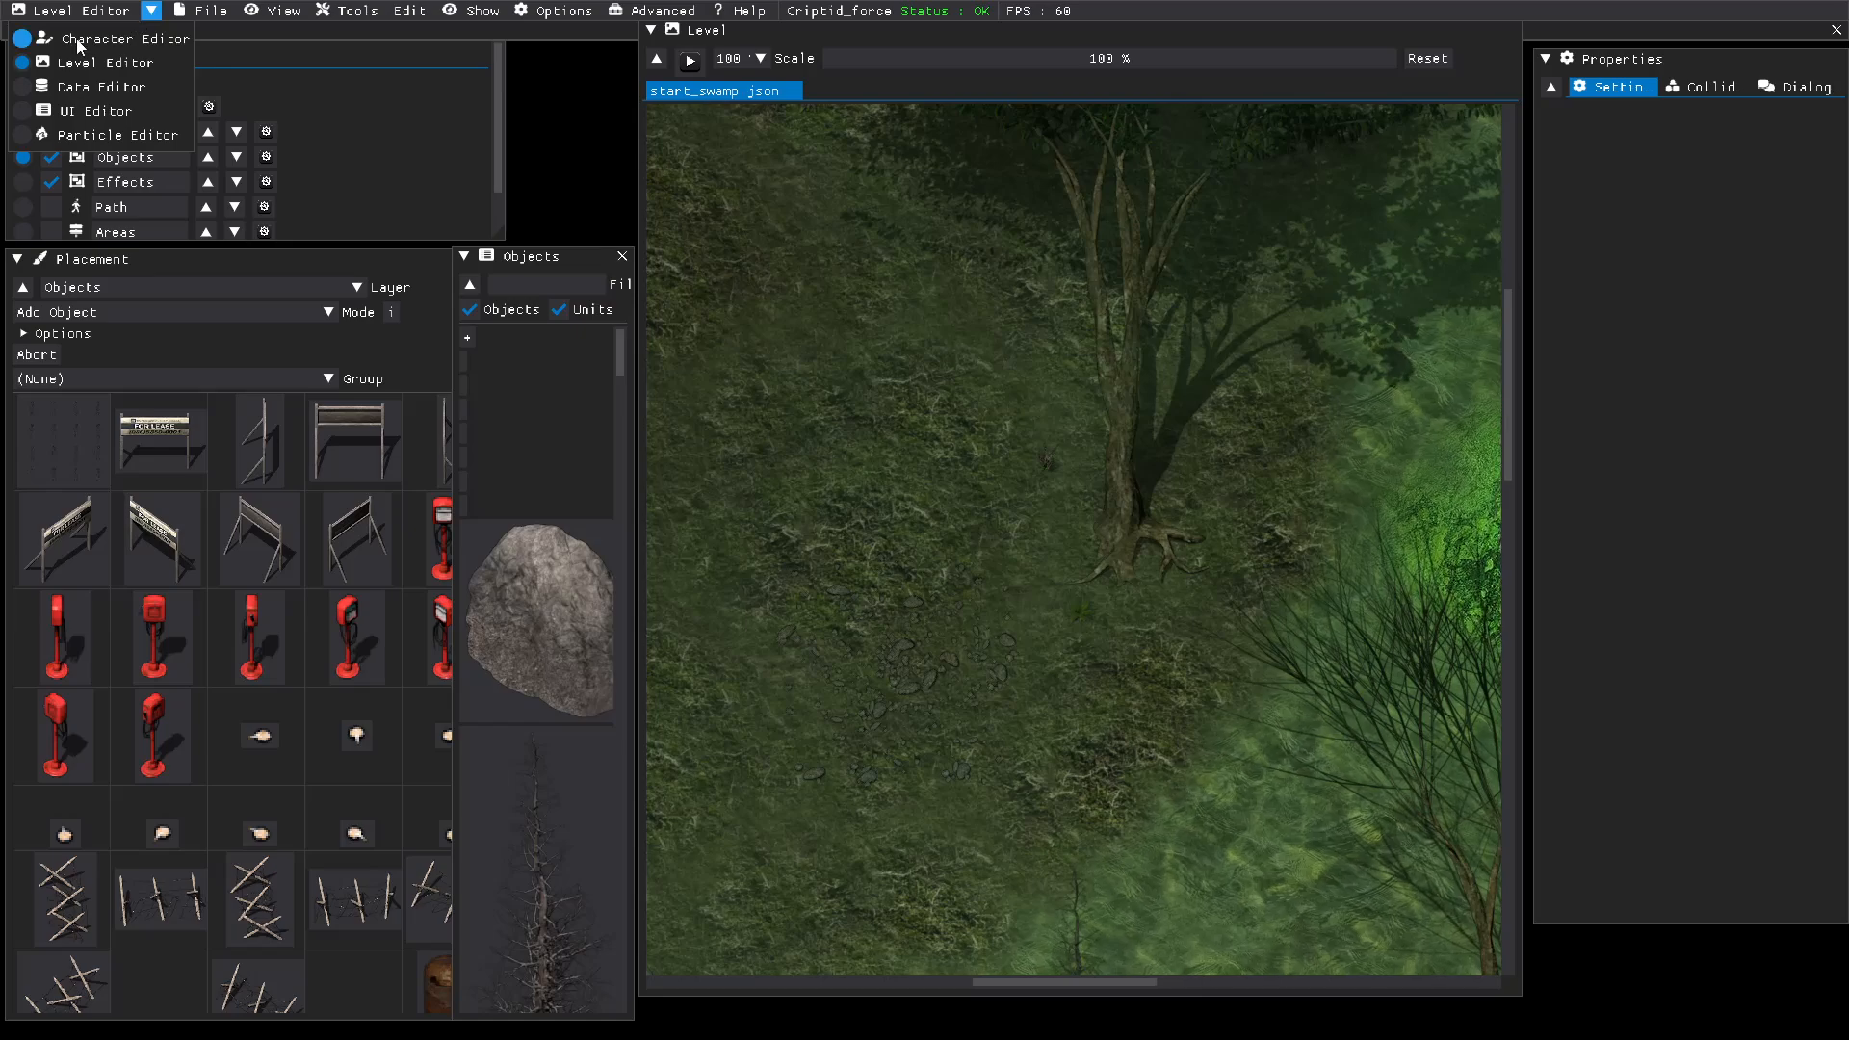
Step: Switch to the Character Editor and choose RTP_GiantSpider as the character's unit
click(28, 40)
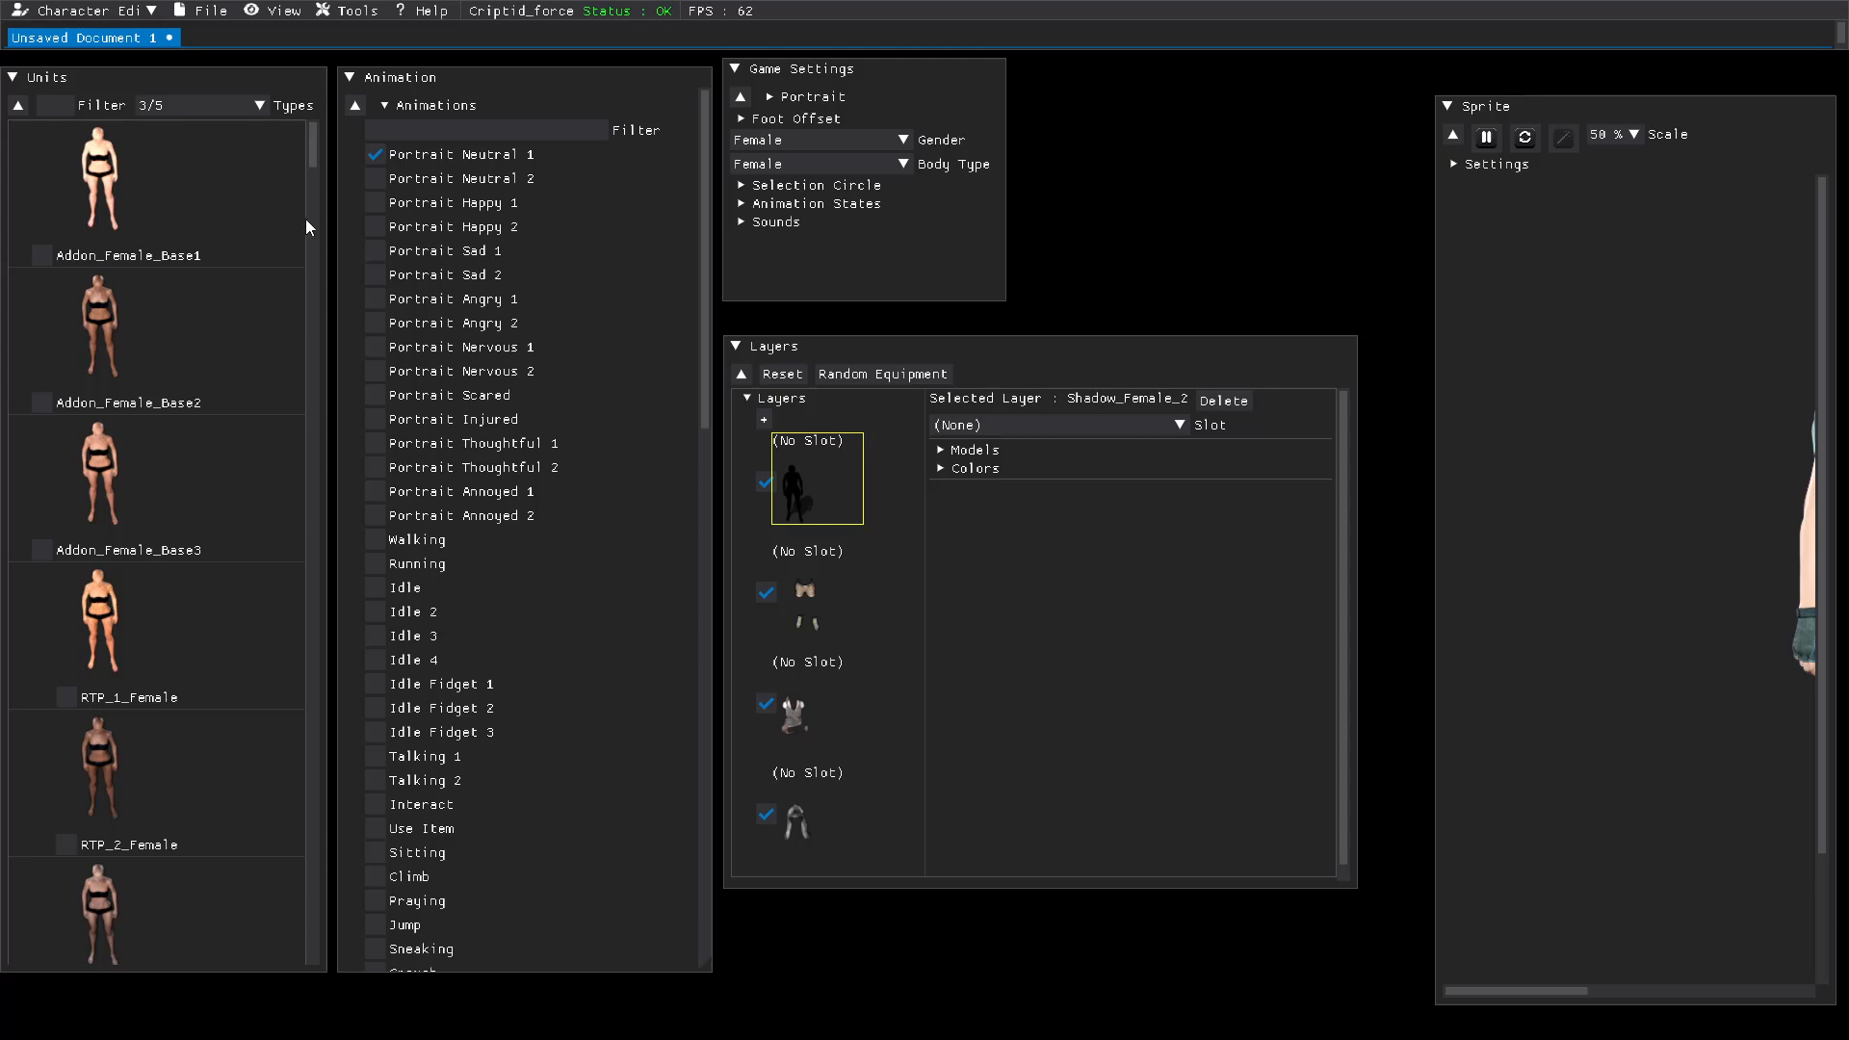
drag(312, 158, 307, 234)
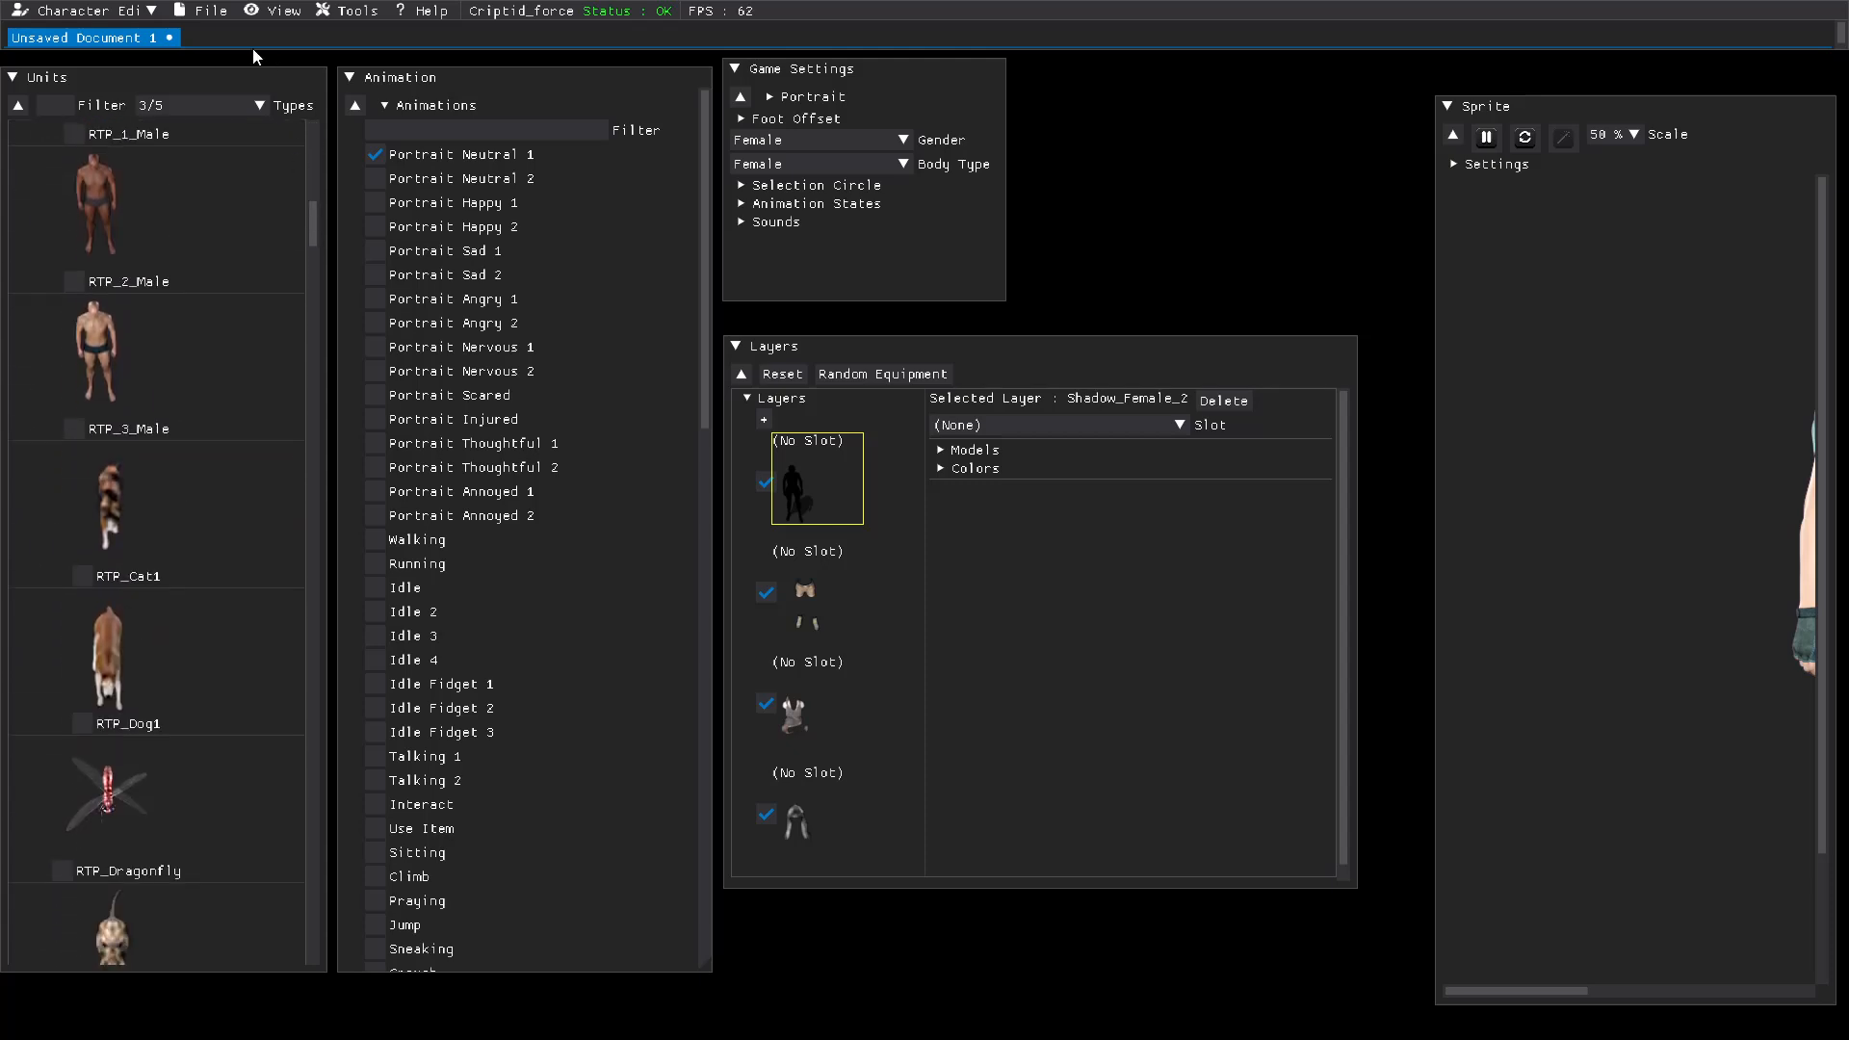
click(206, 10)
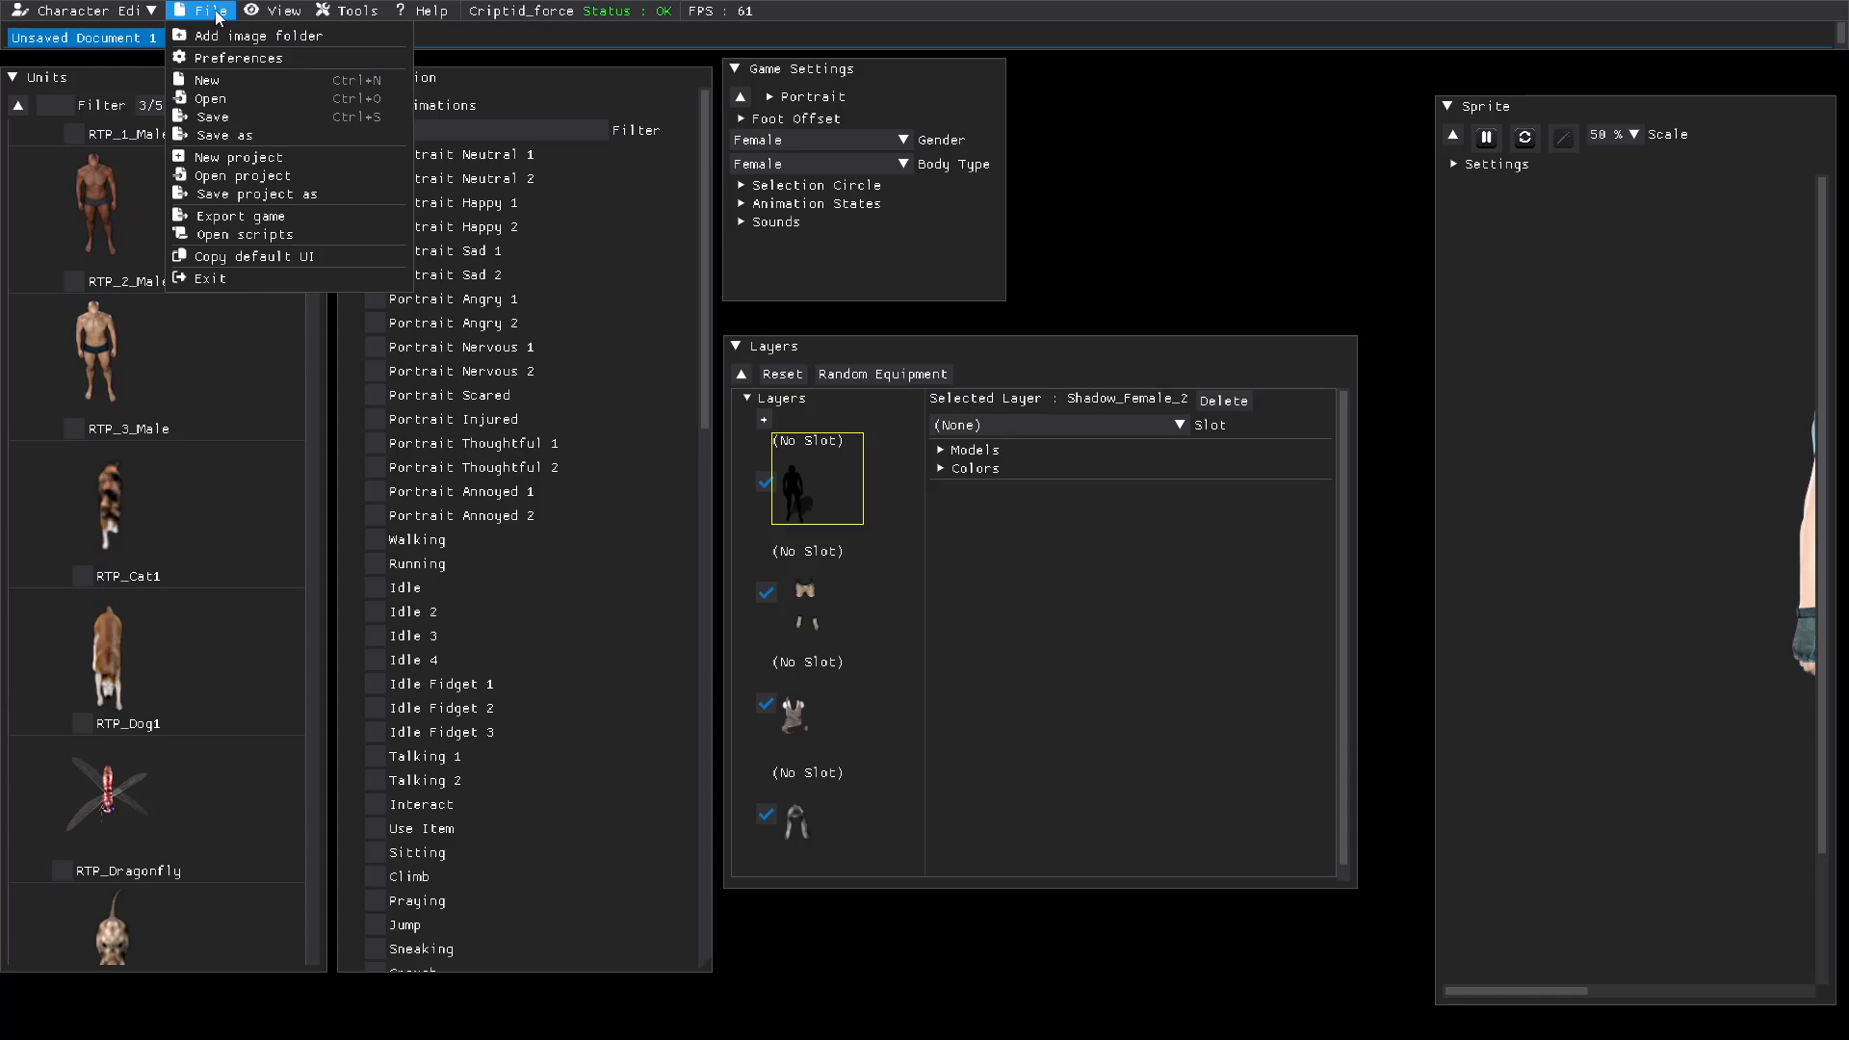
click(100, 44)
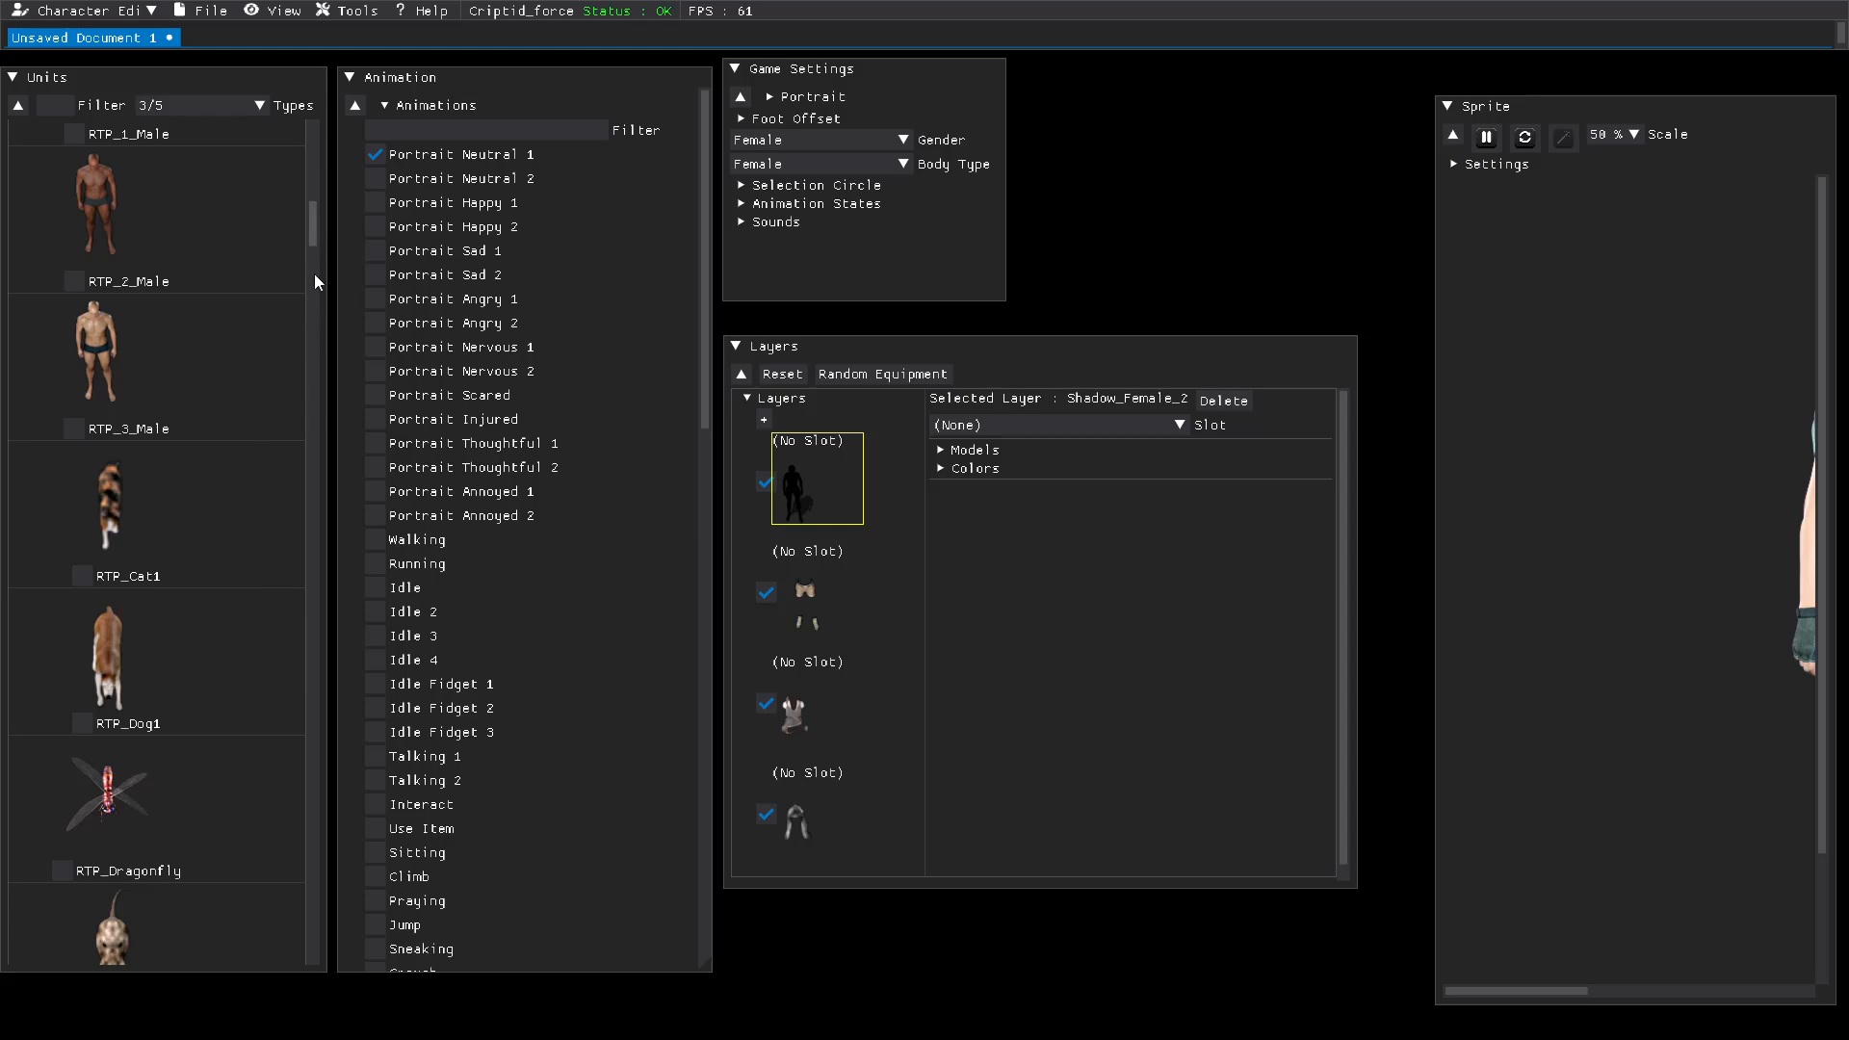
drag(314, 240, 312, 277)
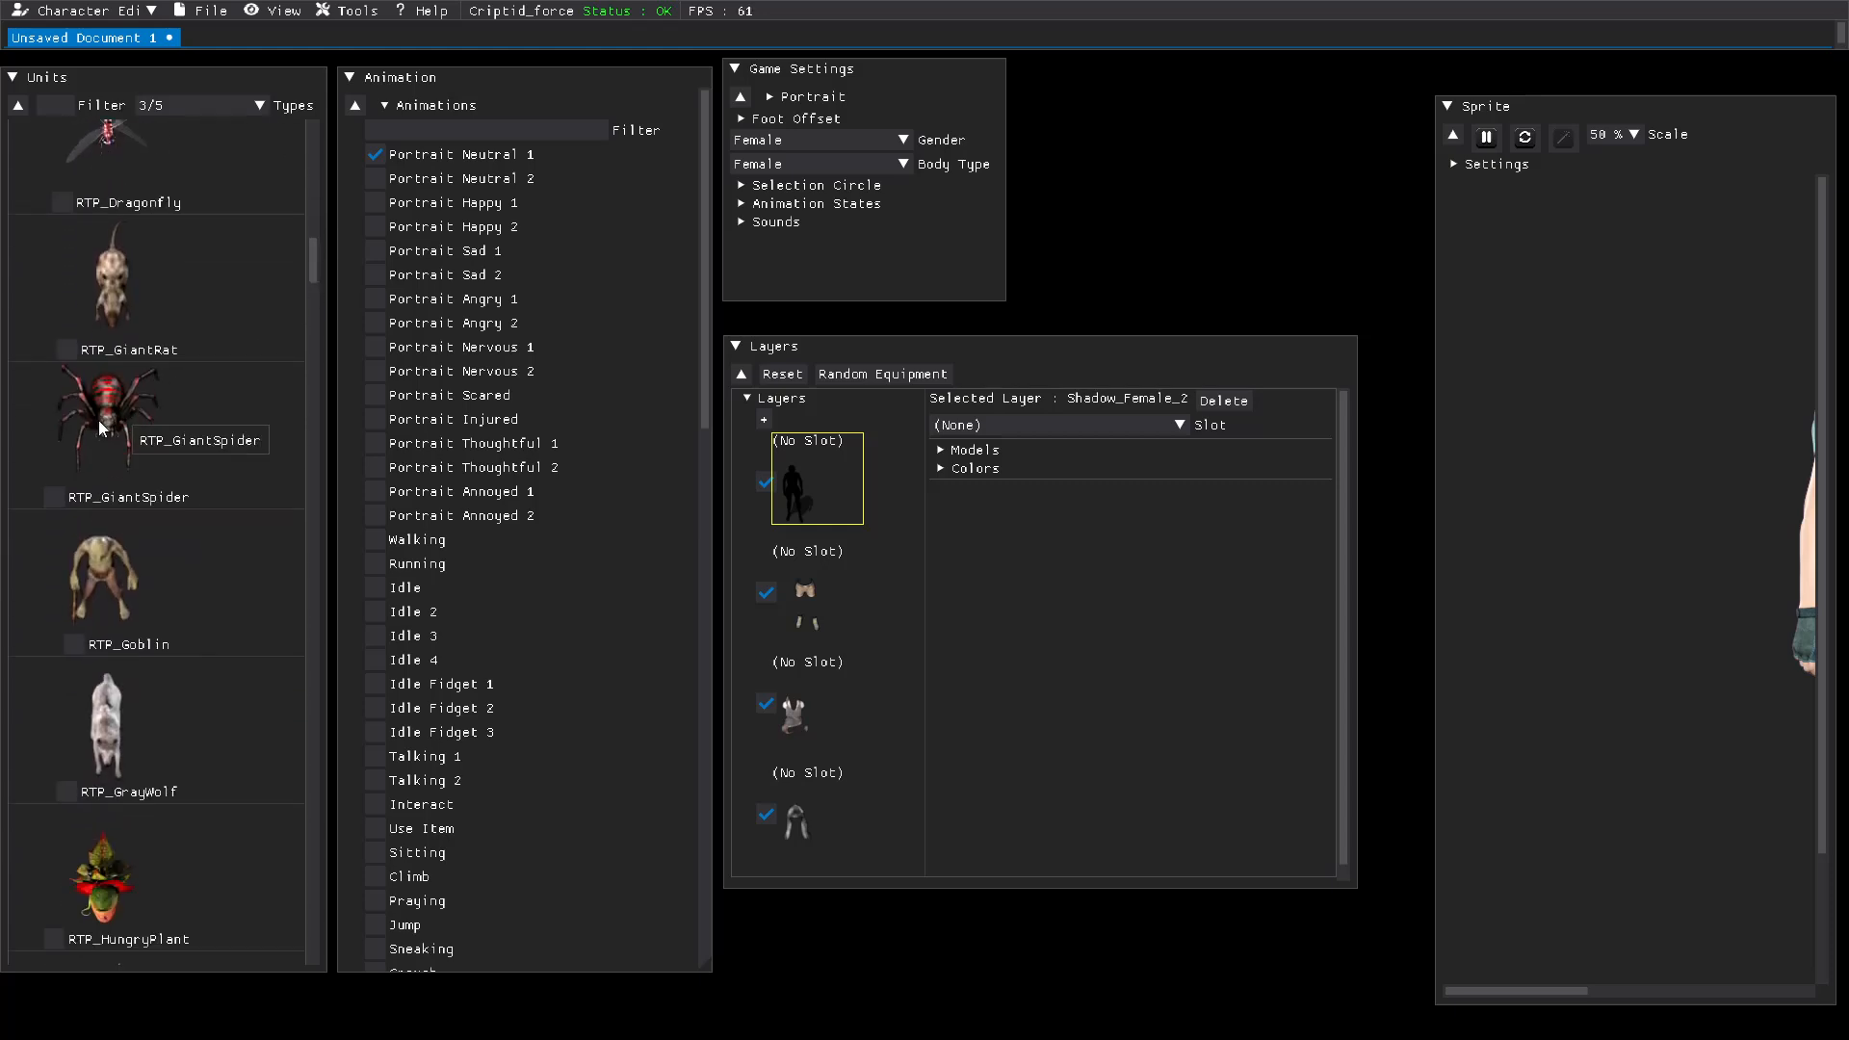
click(55, 497)
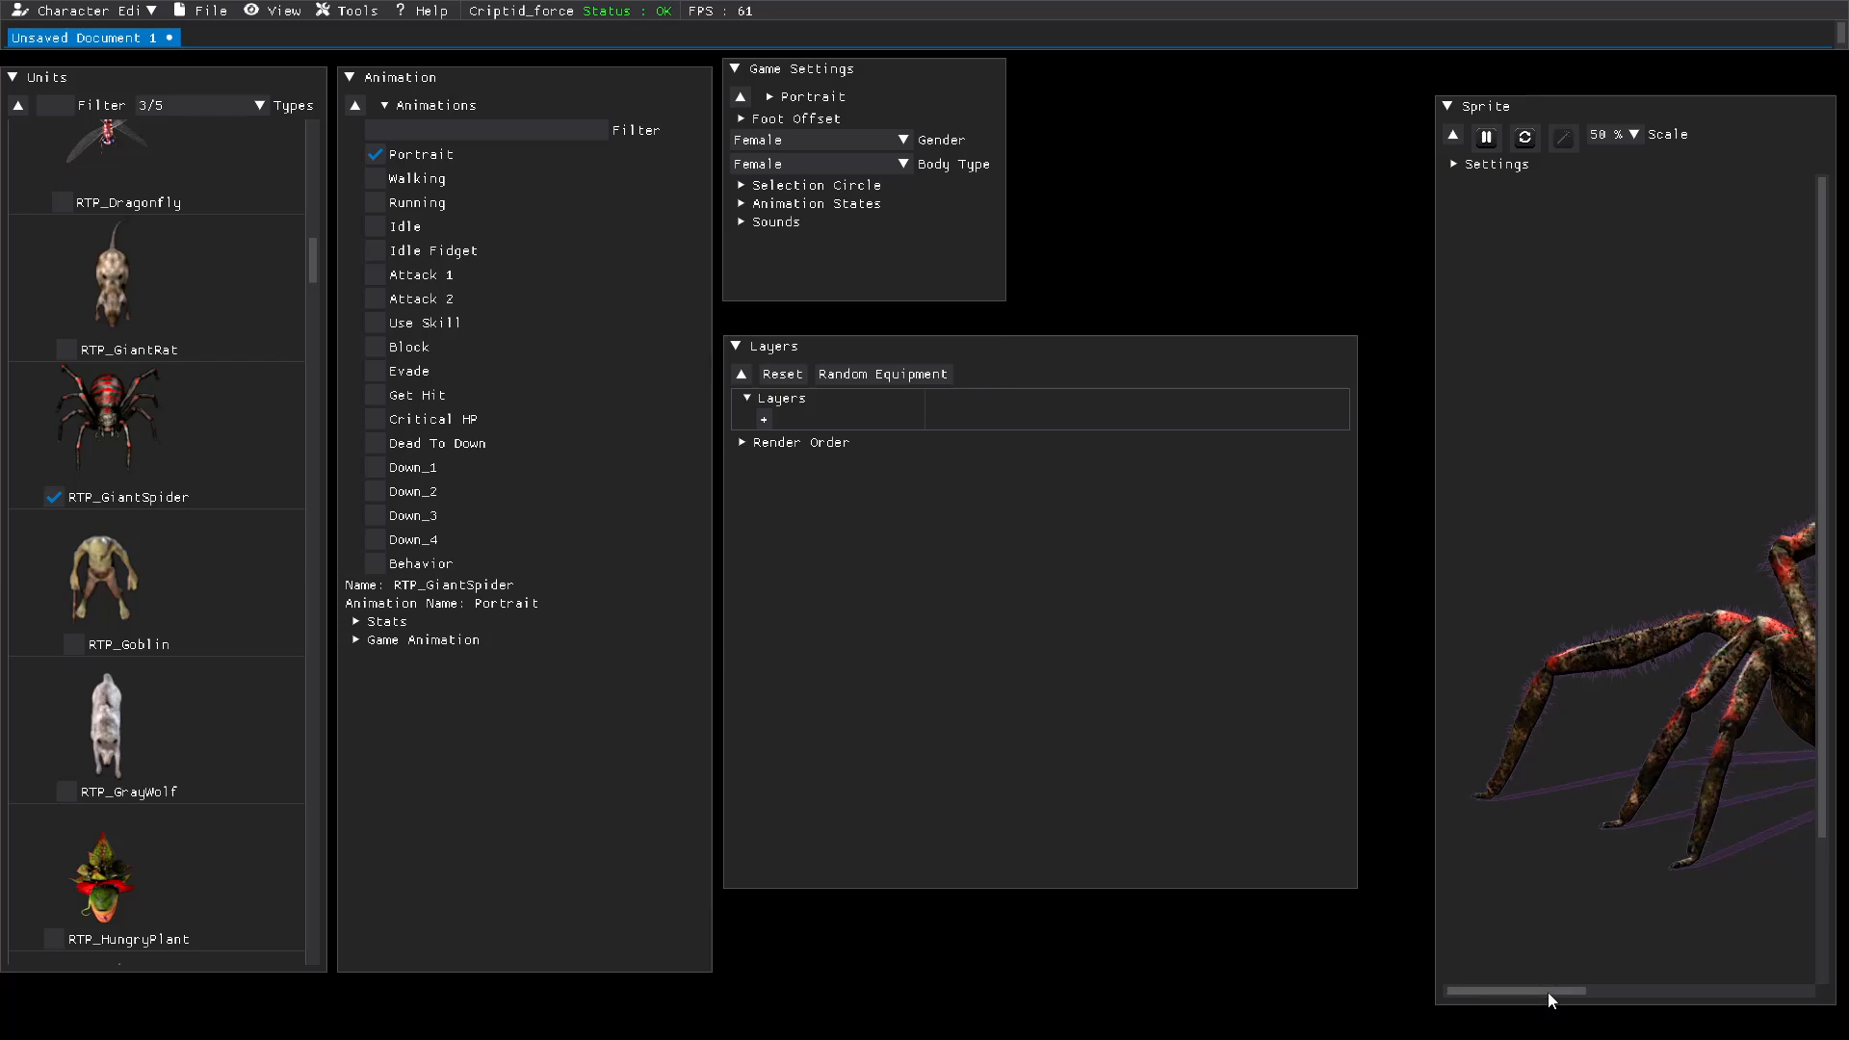
drag(1548, 995, 1667, 1007)
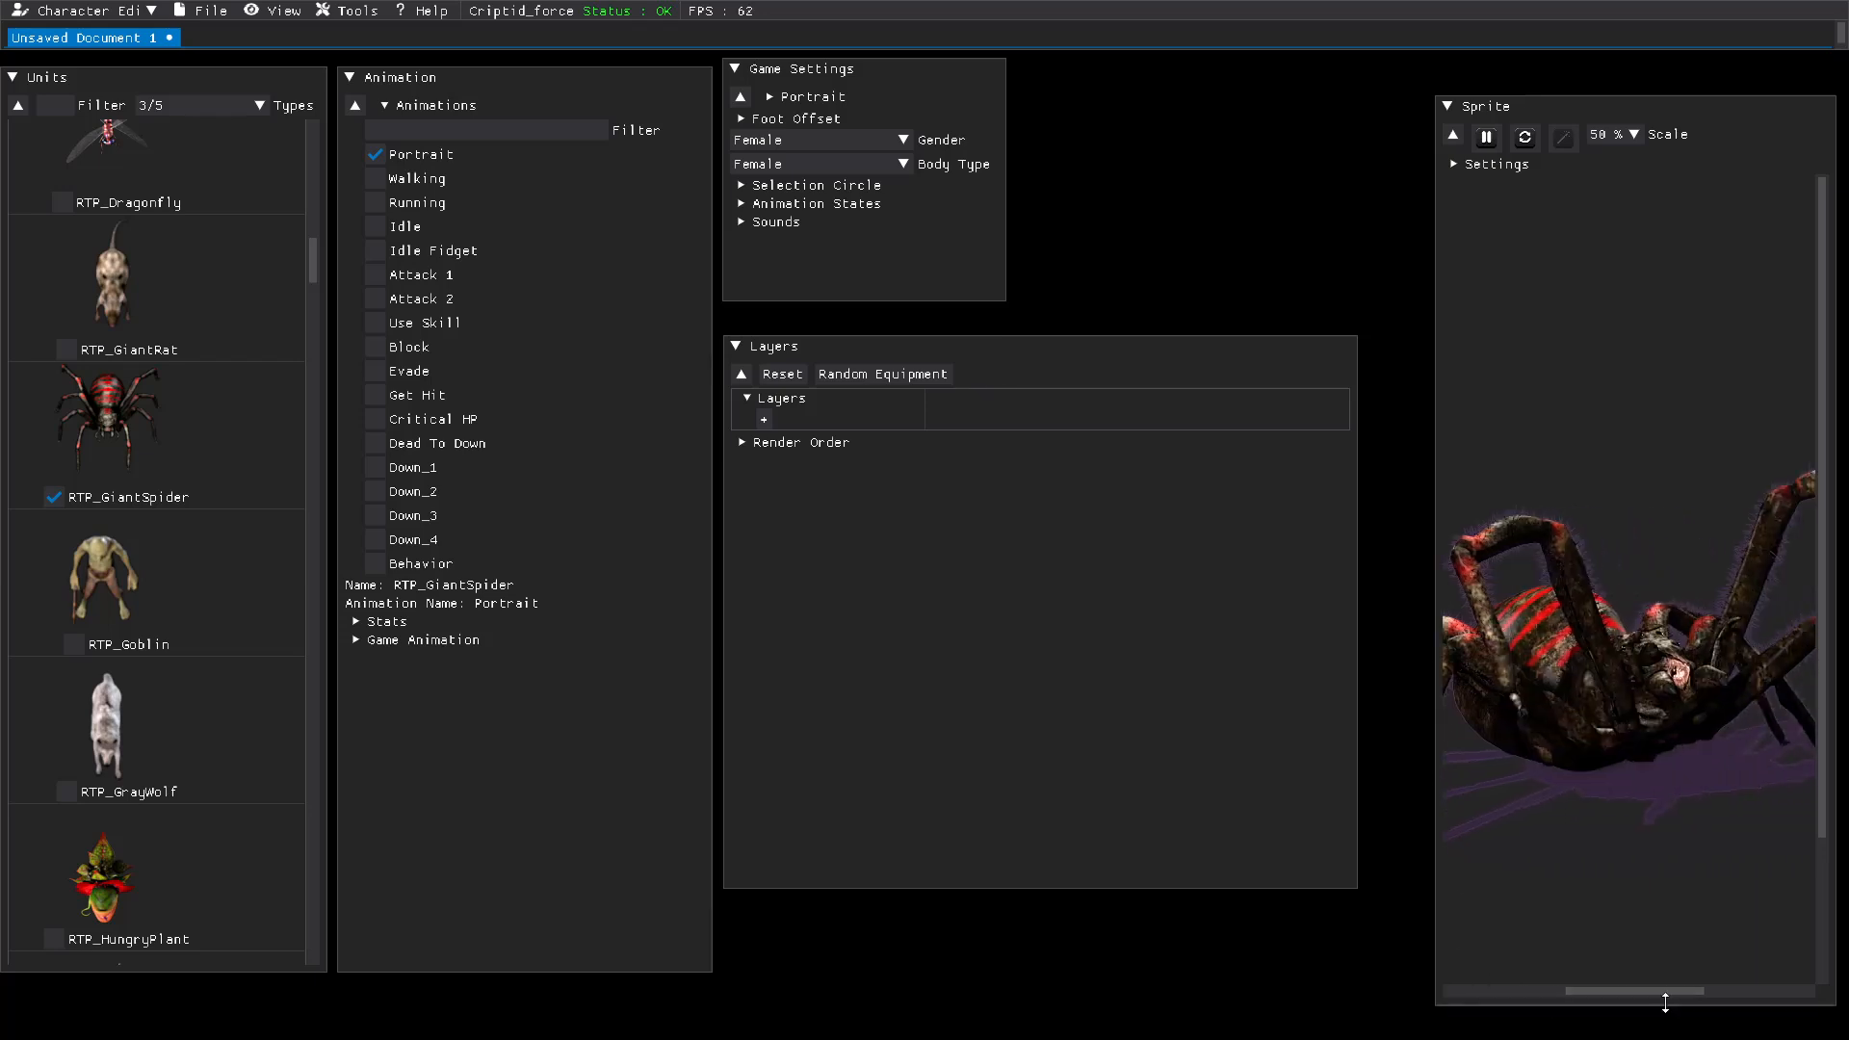
Step: Create the default animation states for the giant spider character
click(747, 206)
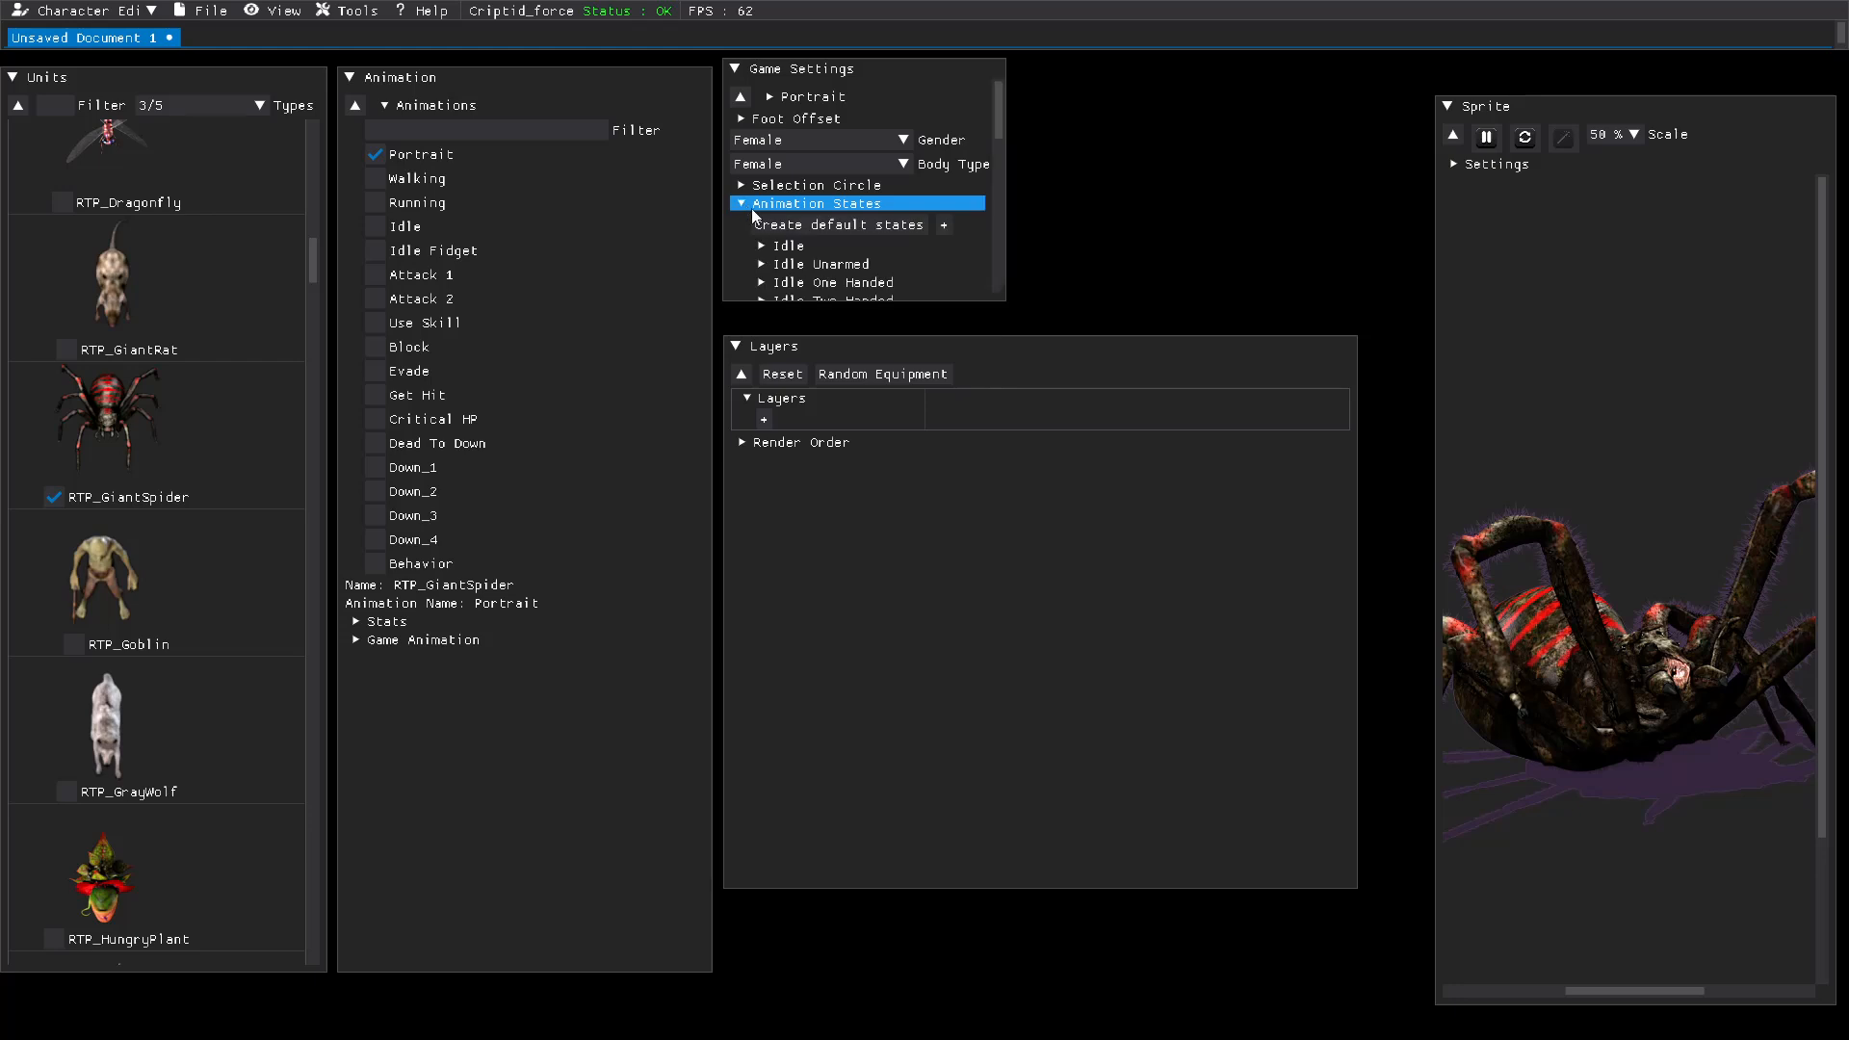
click(857, 225)
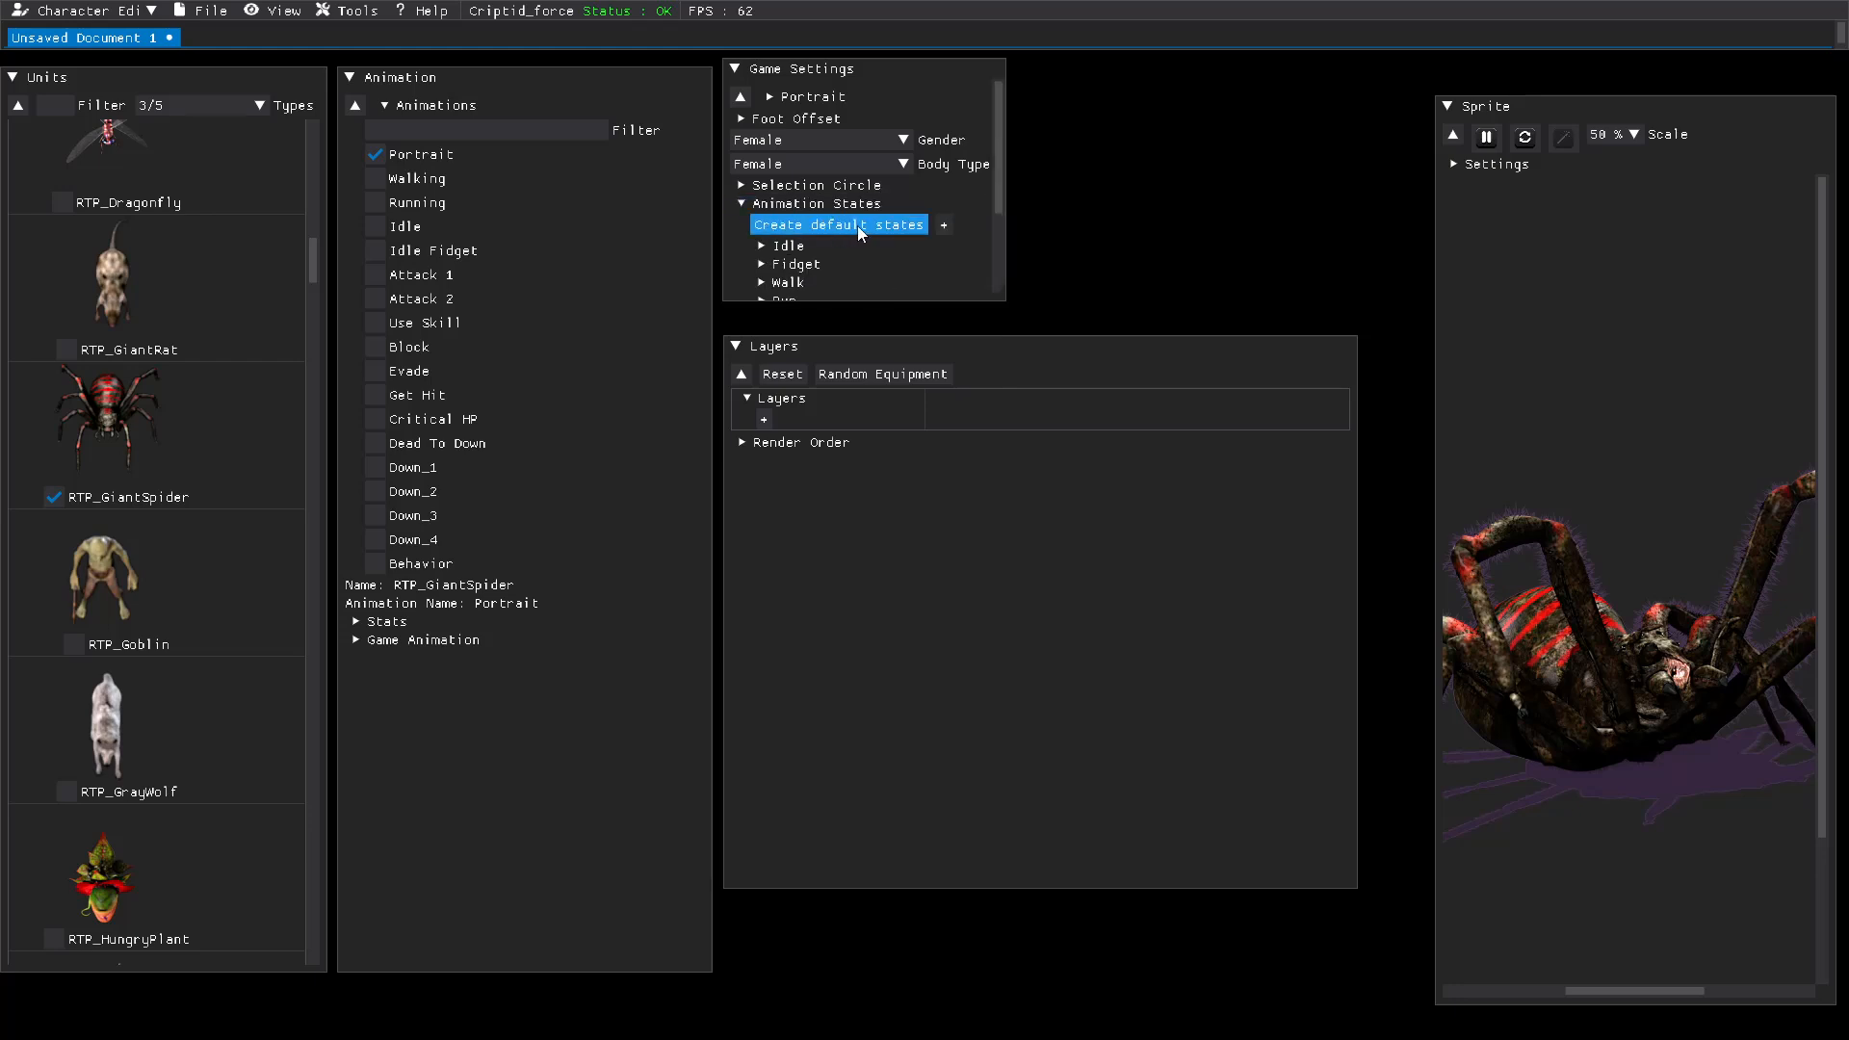
scroll(833, 207, down, 3)
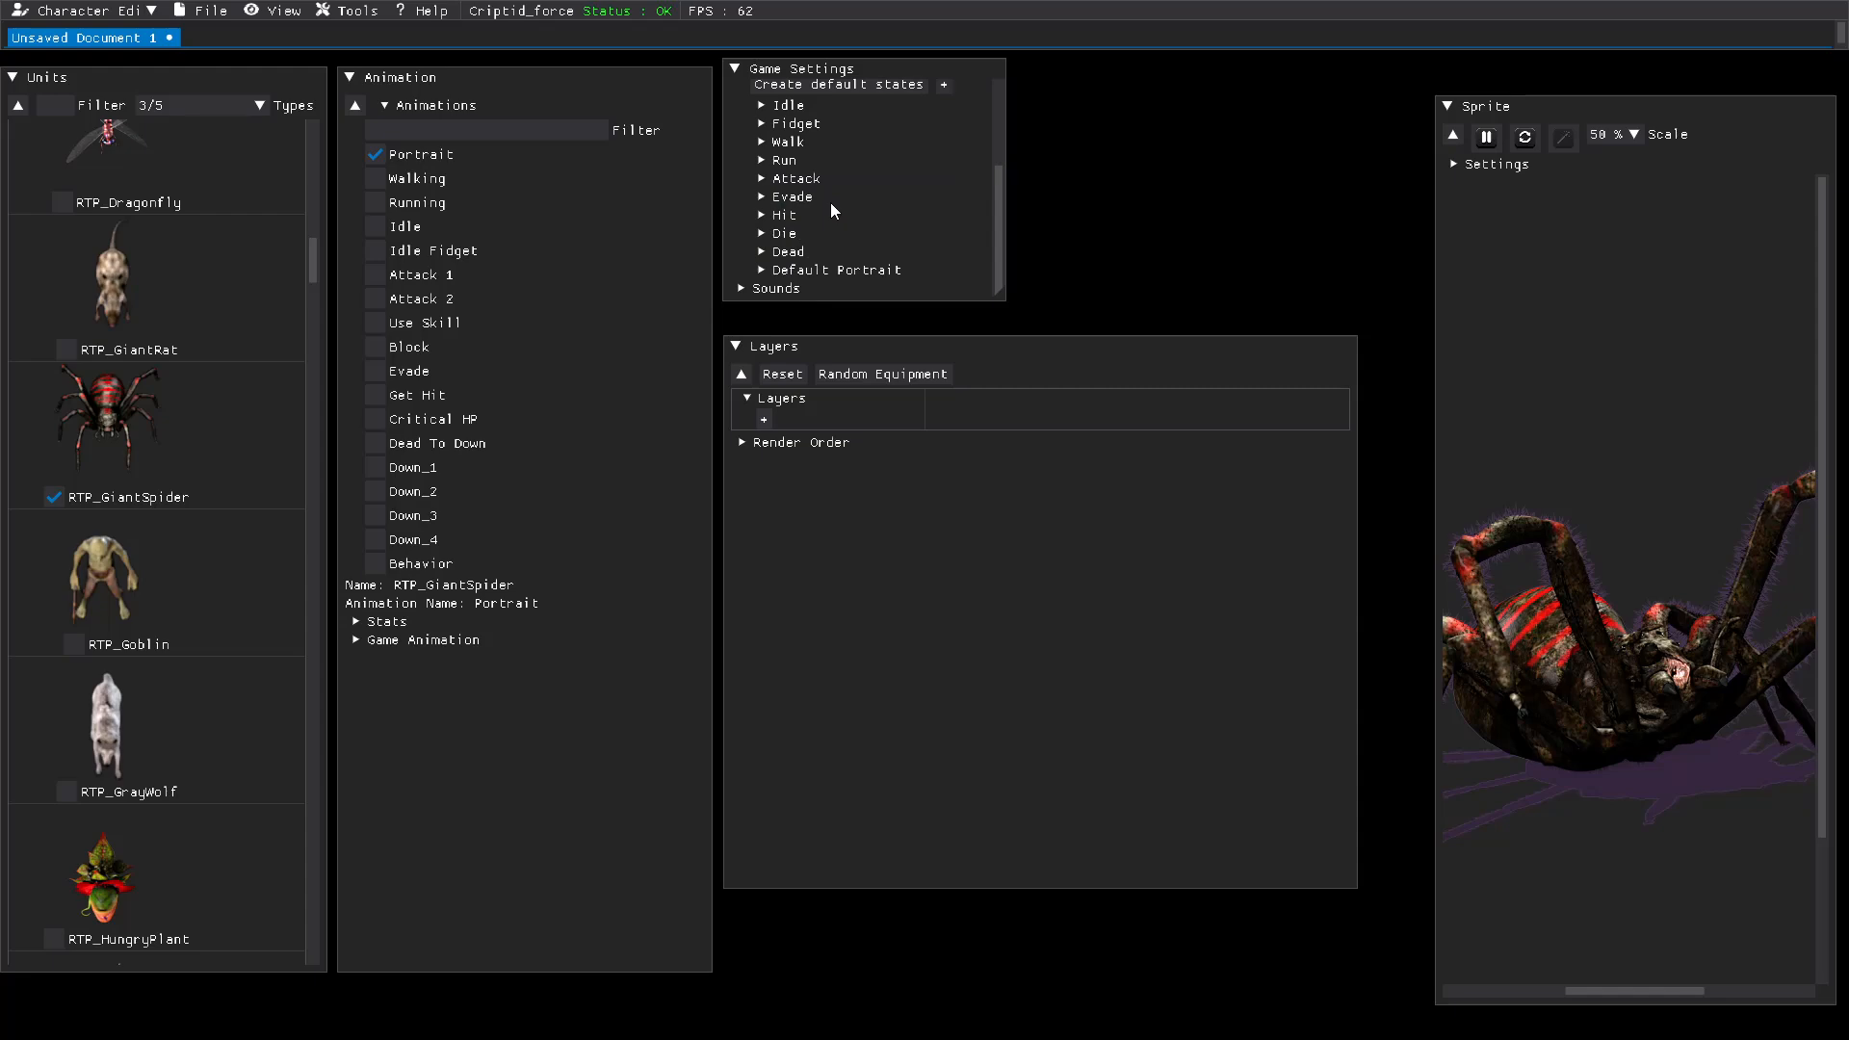
scroll(830, 212, up, 3)
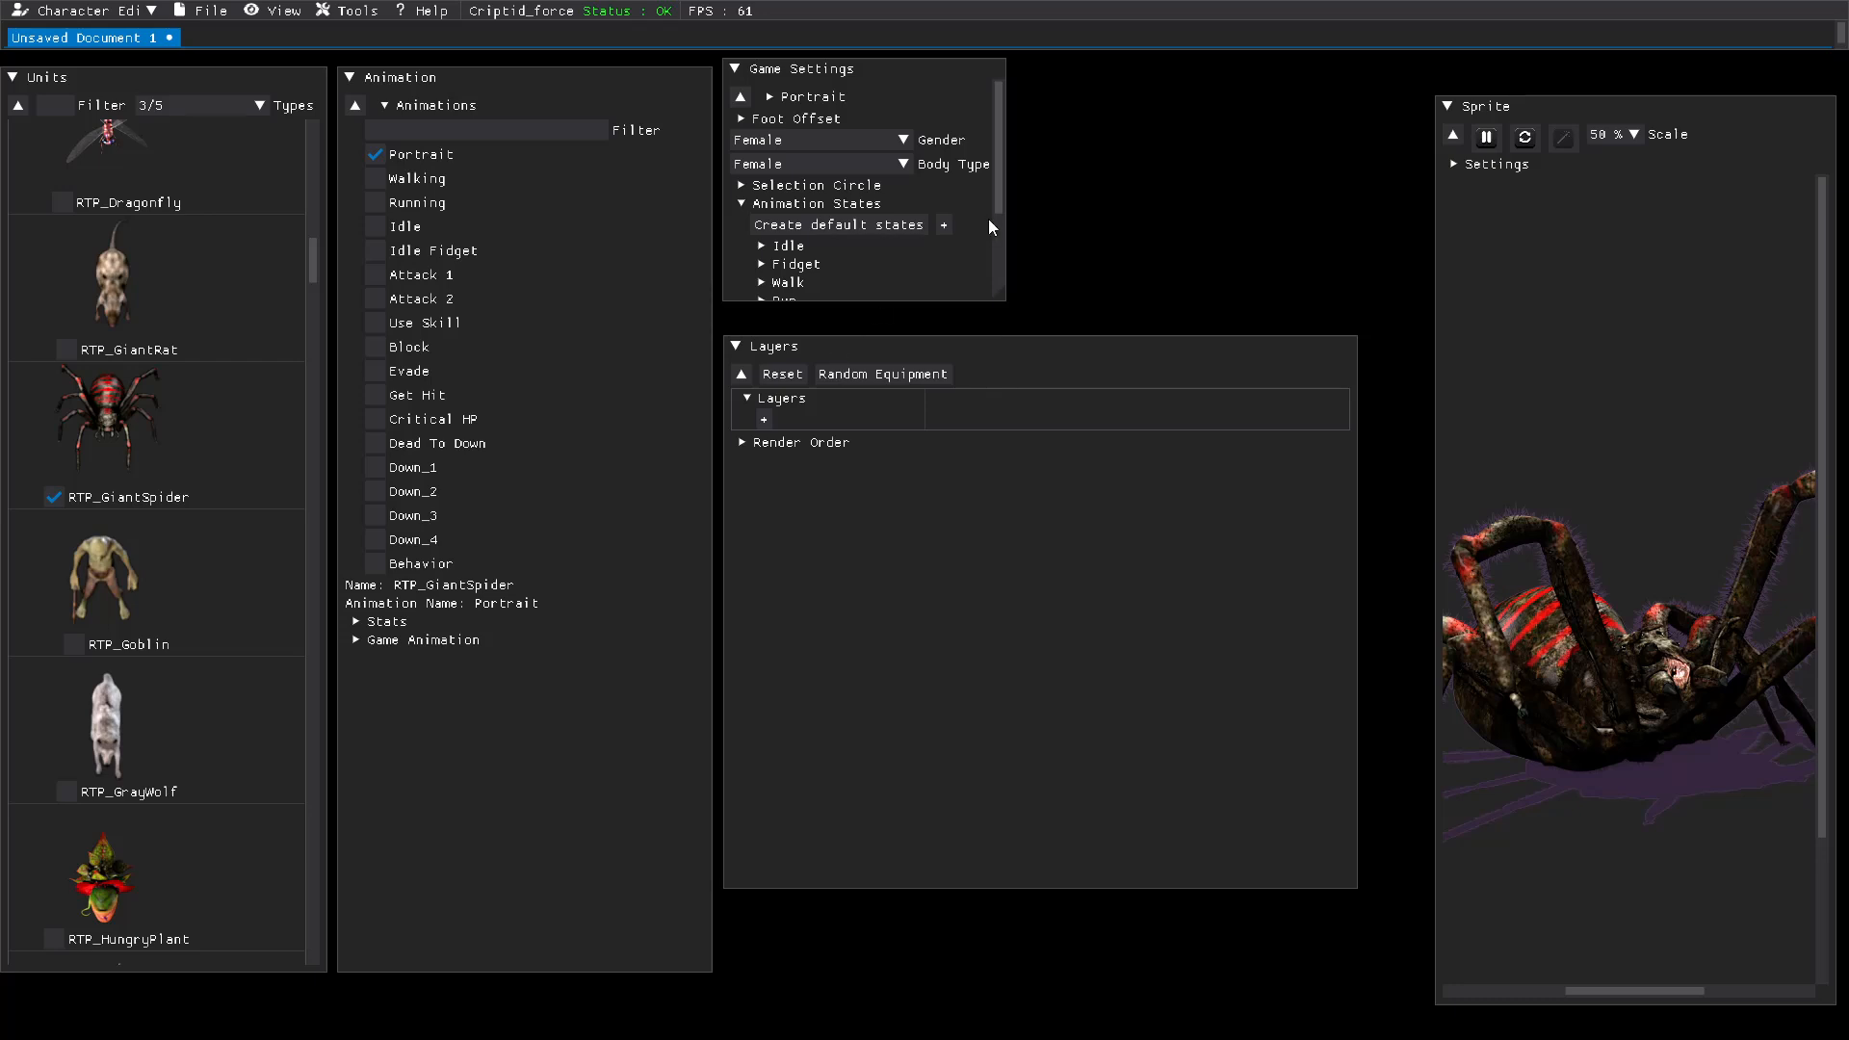
scroll(860, 218, down, 3)
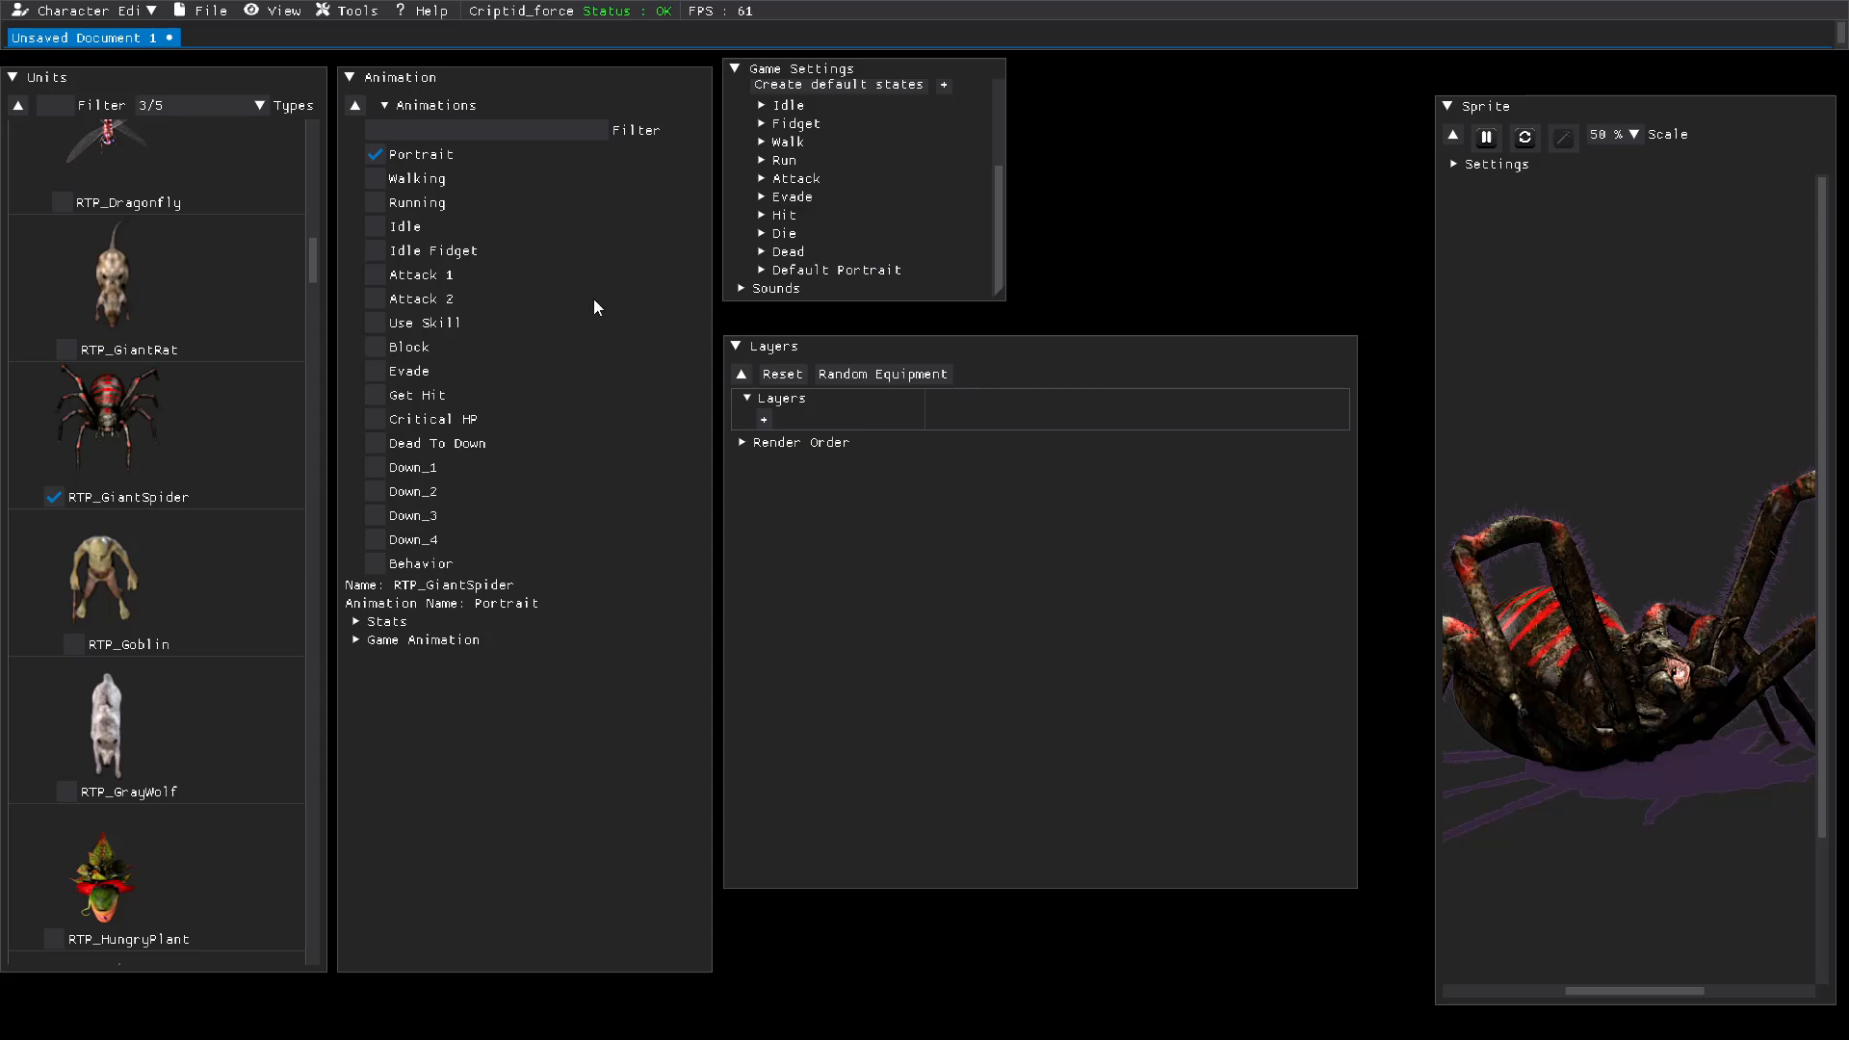
Step: Save the spider character as "She pider" in the project's characters folder
click(206, 14)
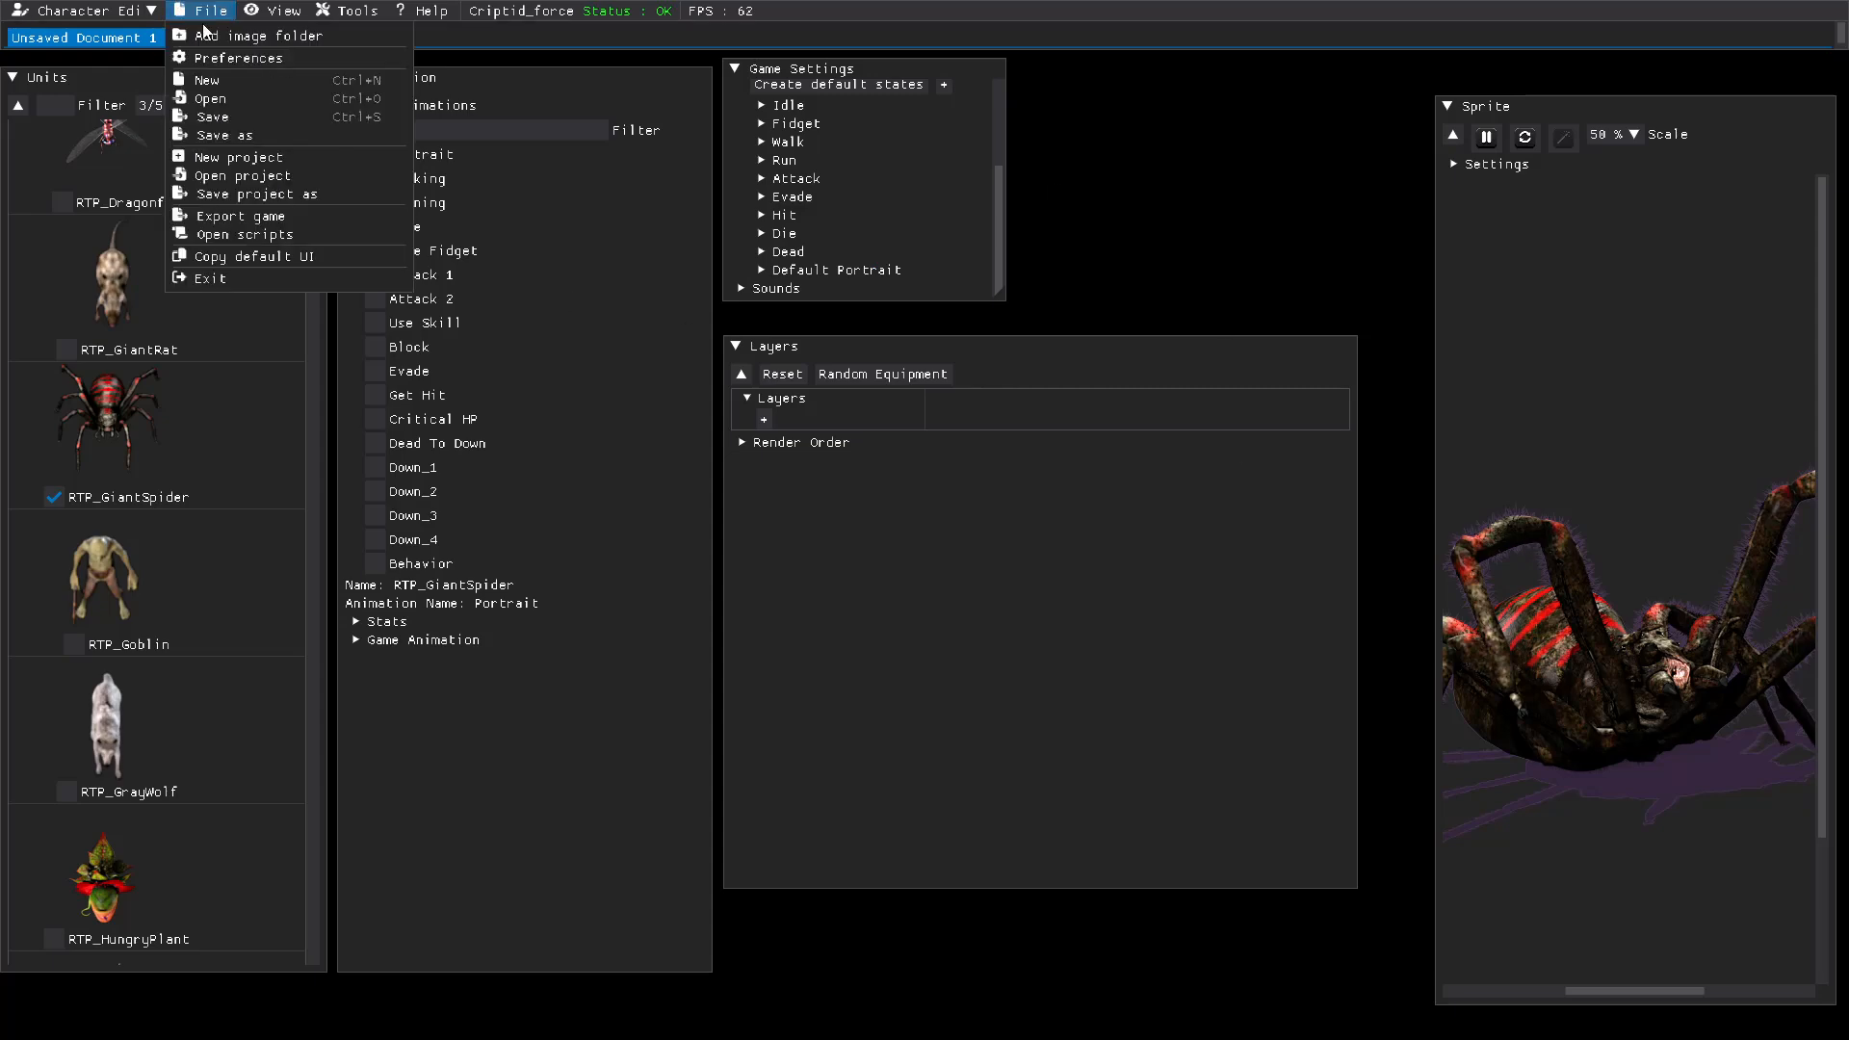
click(216, 138)
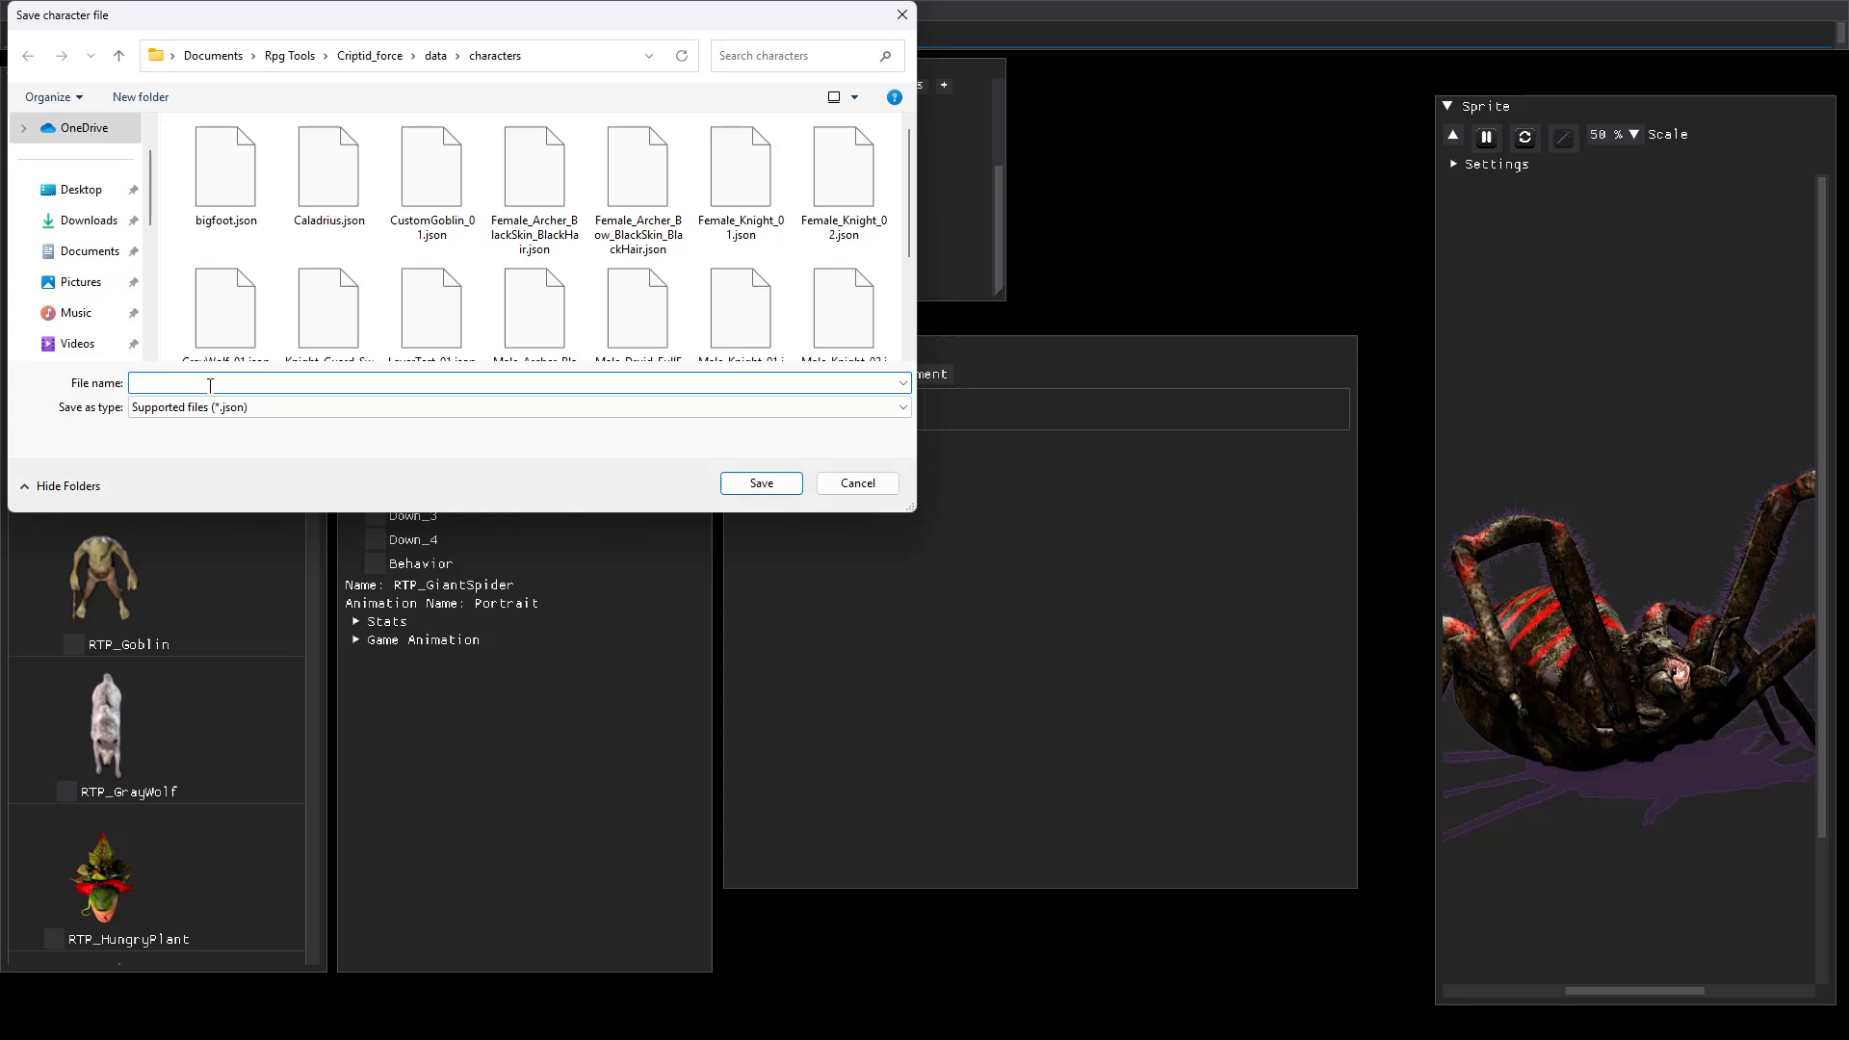
text(She Spider)
key(BackSpace)
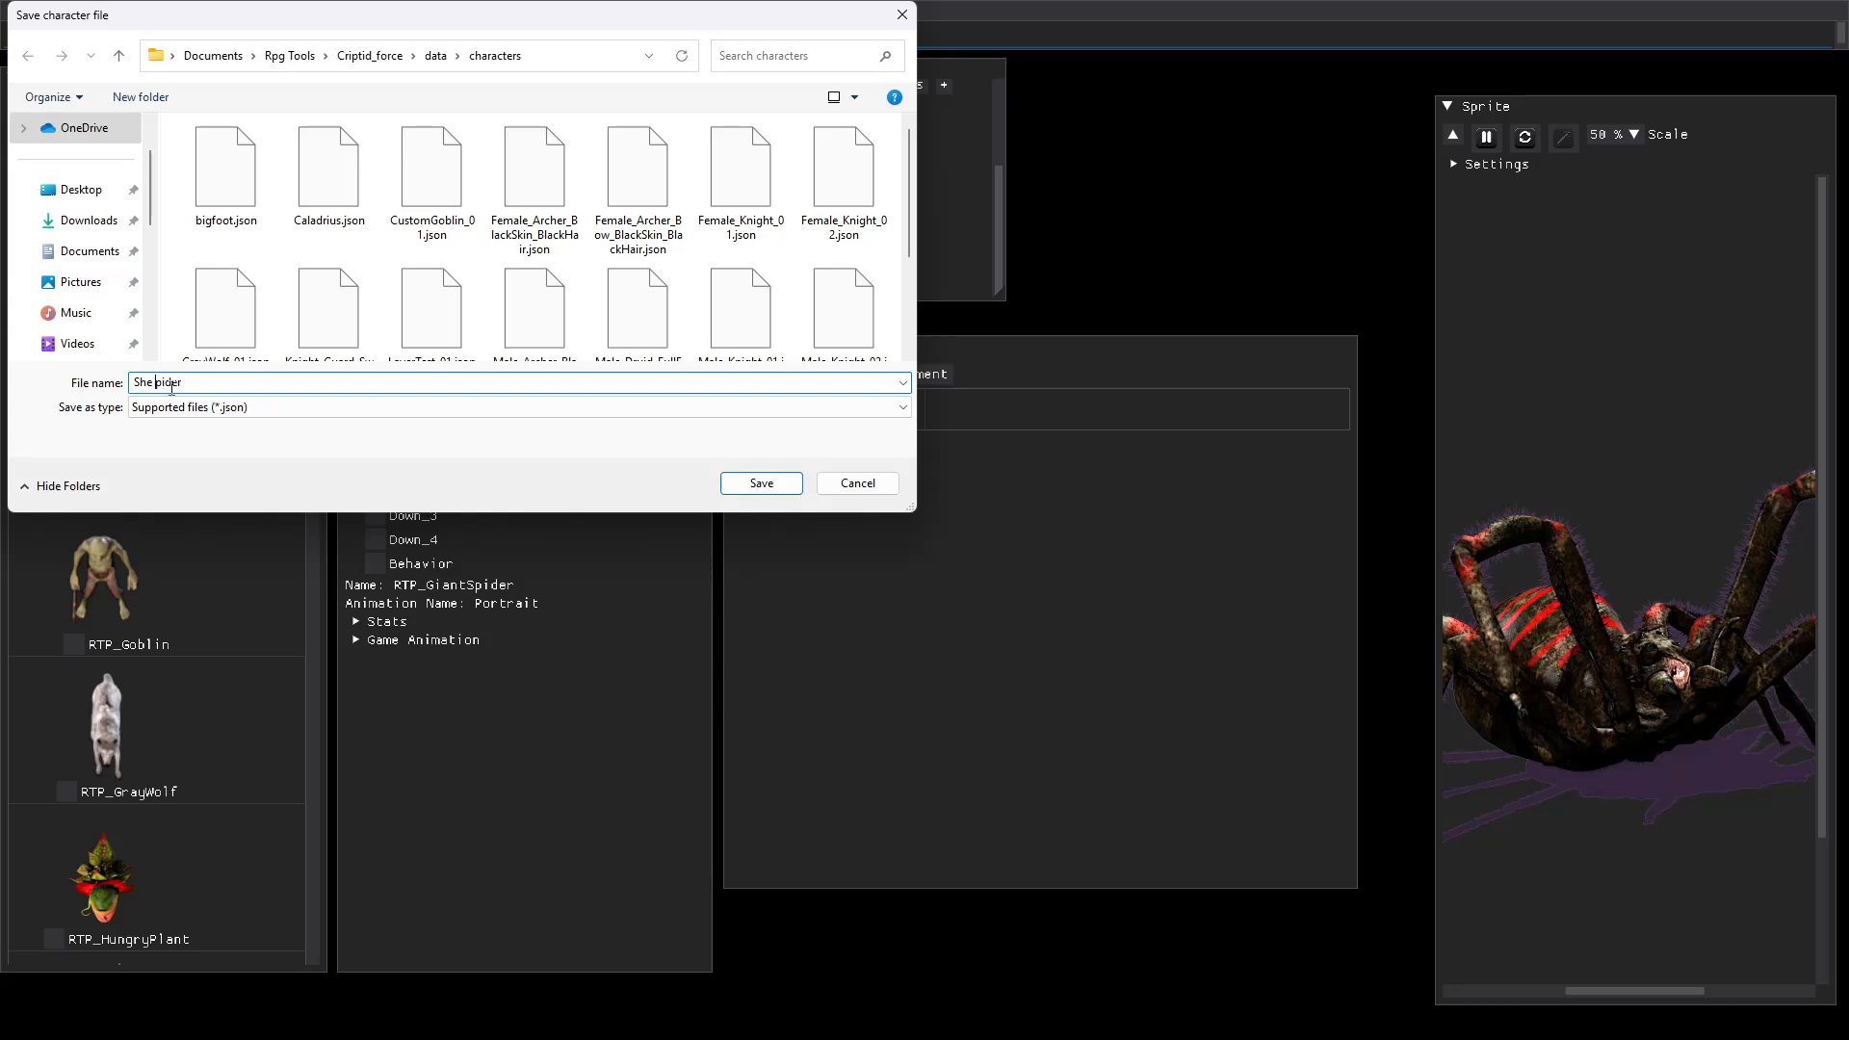
click(761, 483)
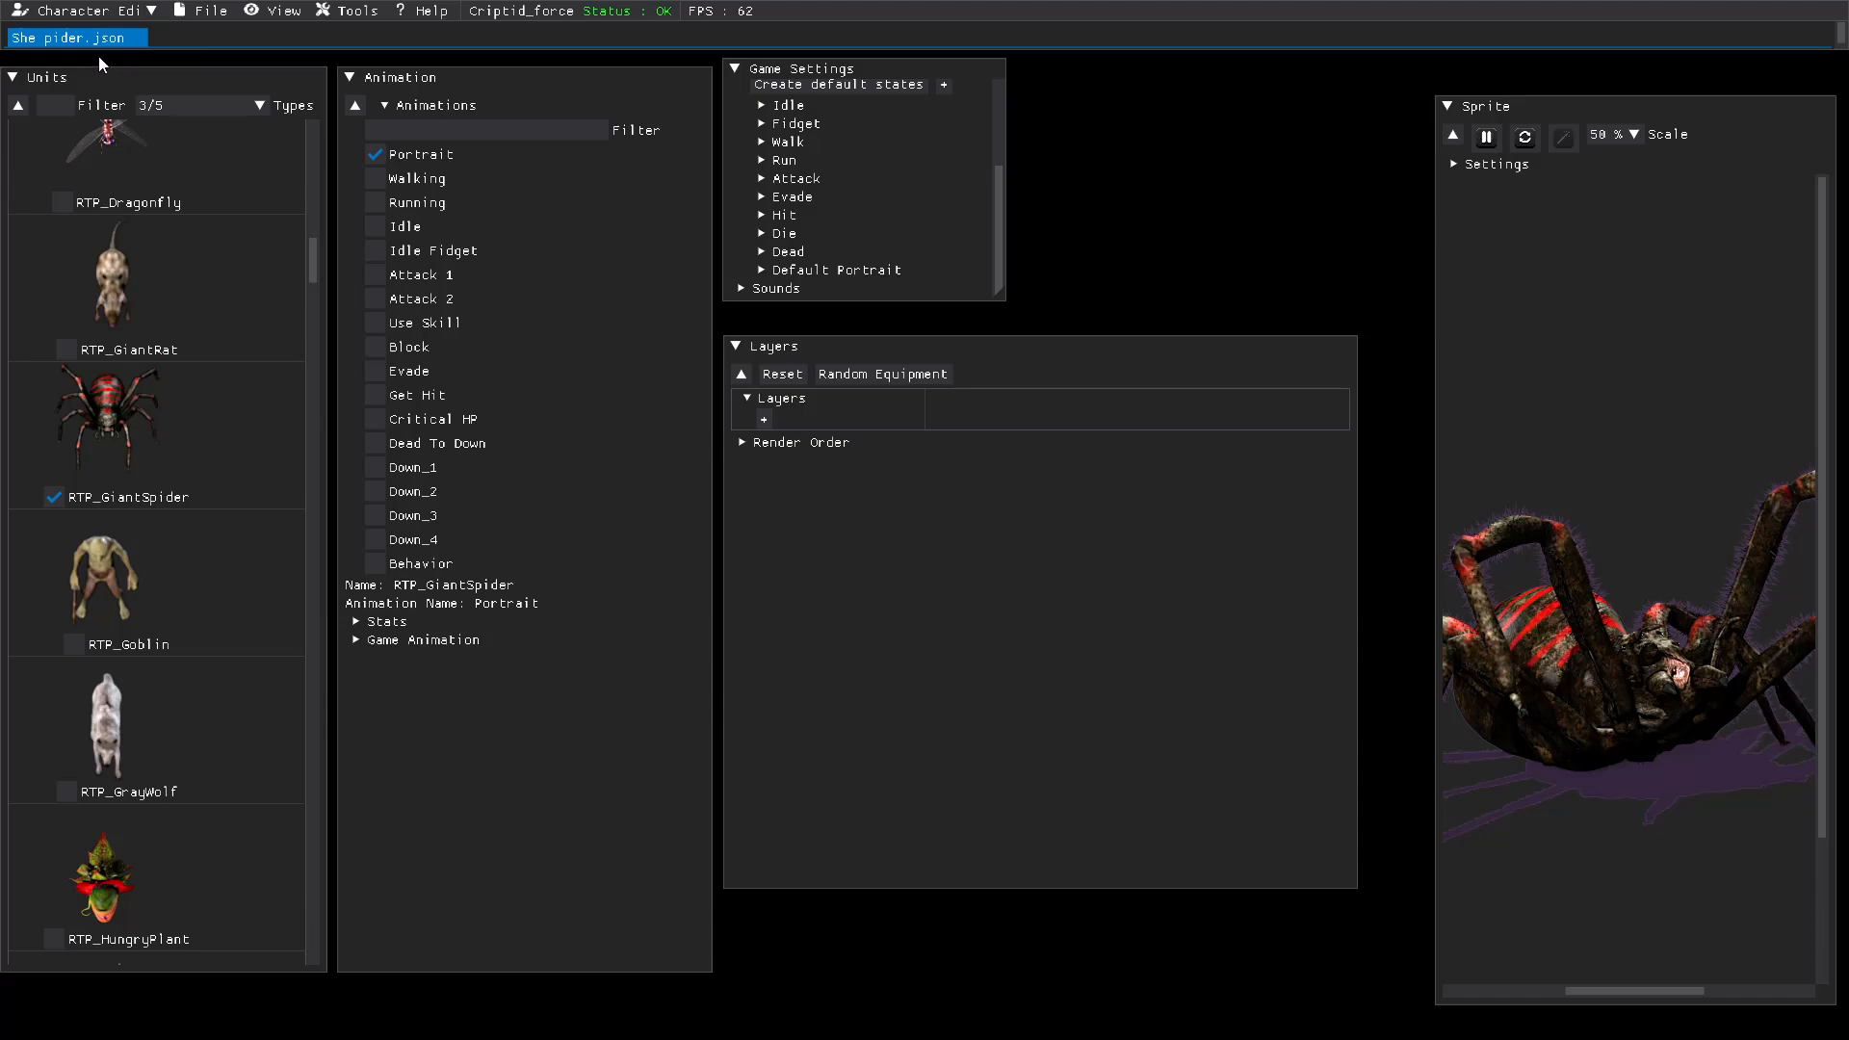
Step: Switch to the Level Editor and set the placement mode on the Objects layer to Add Unit
click(96, 12)
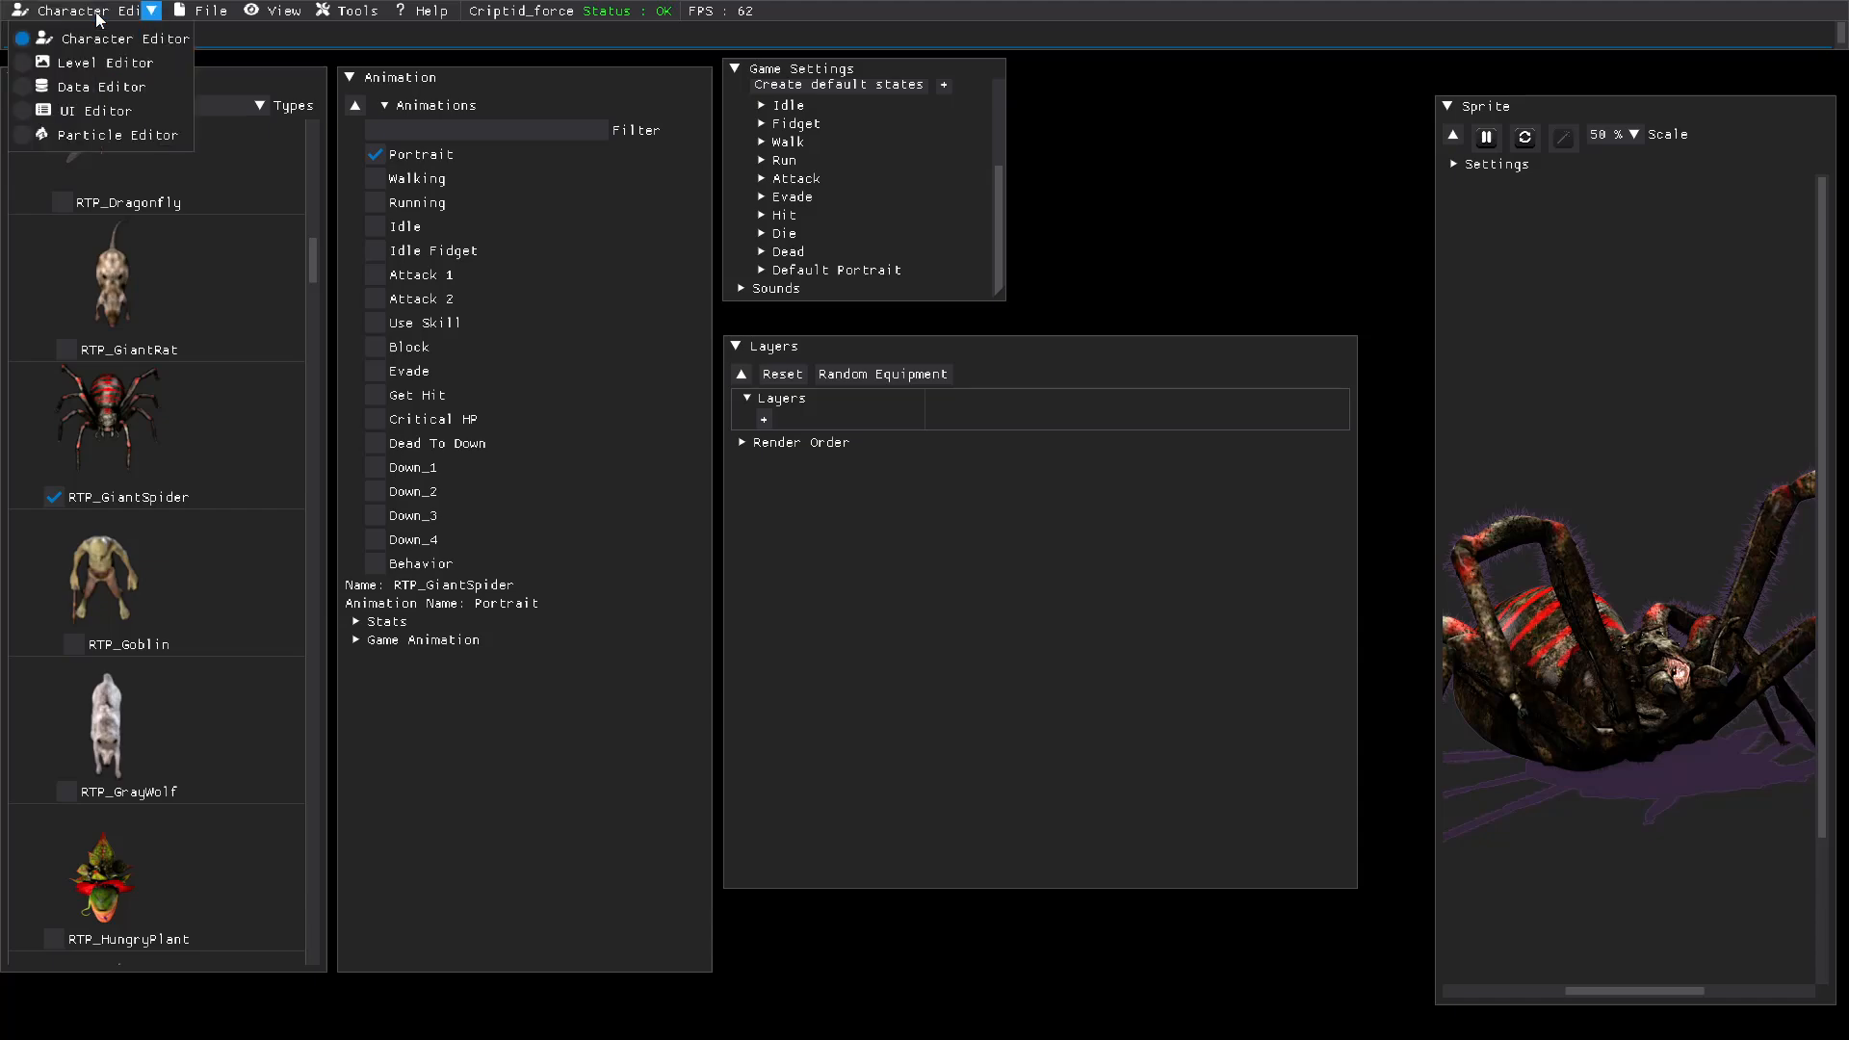
click(43, 87)
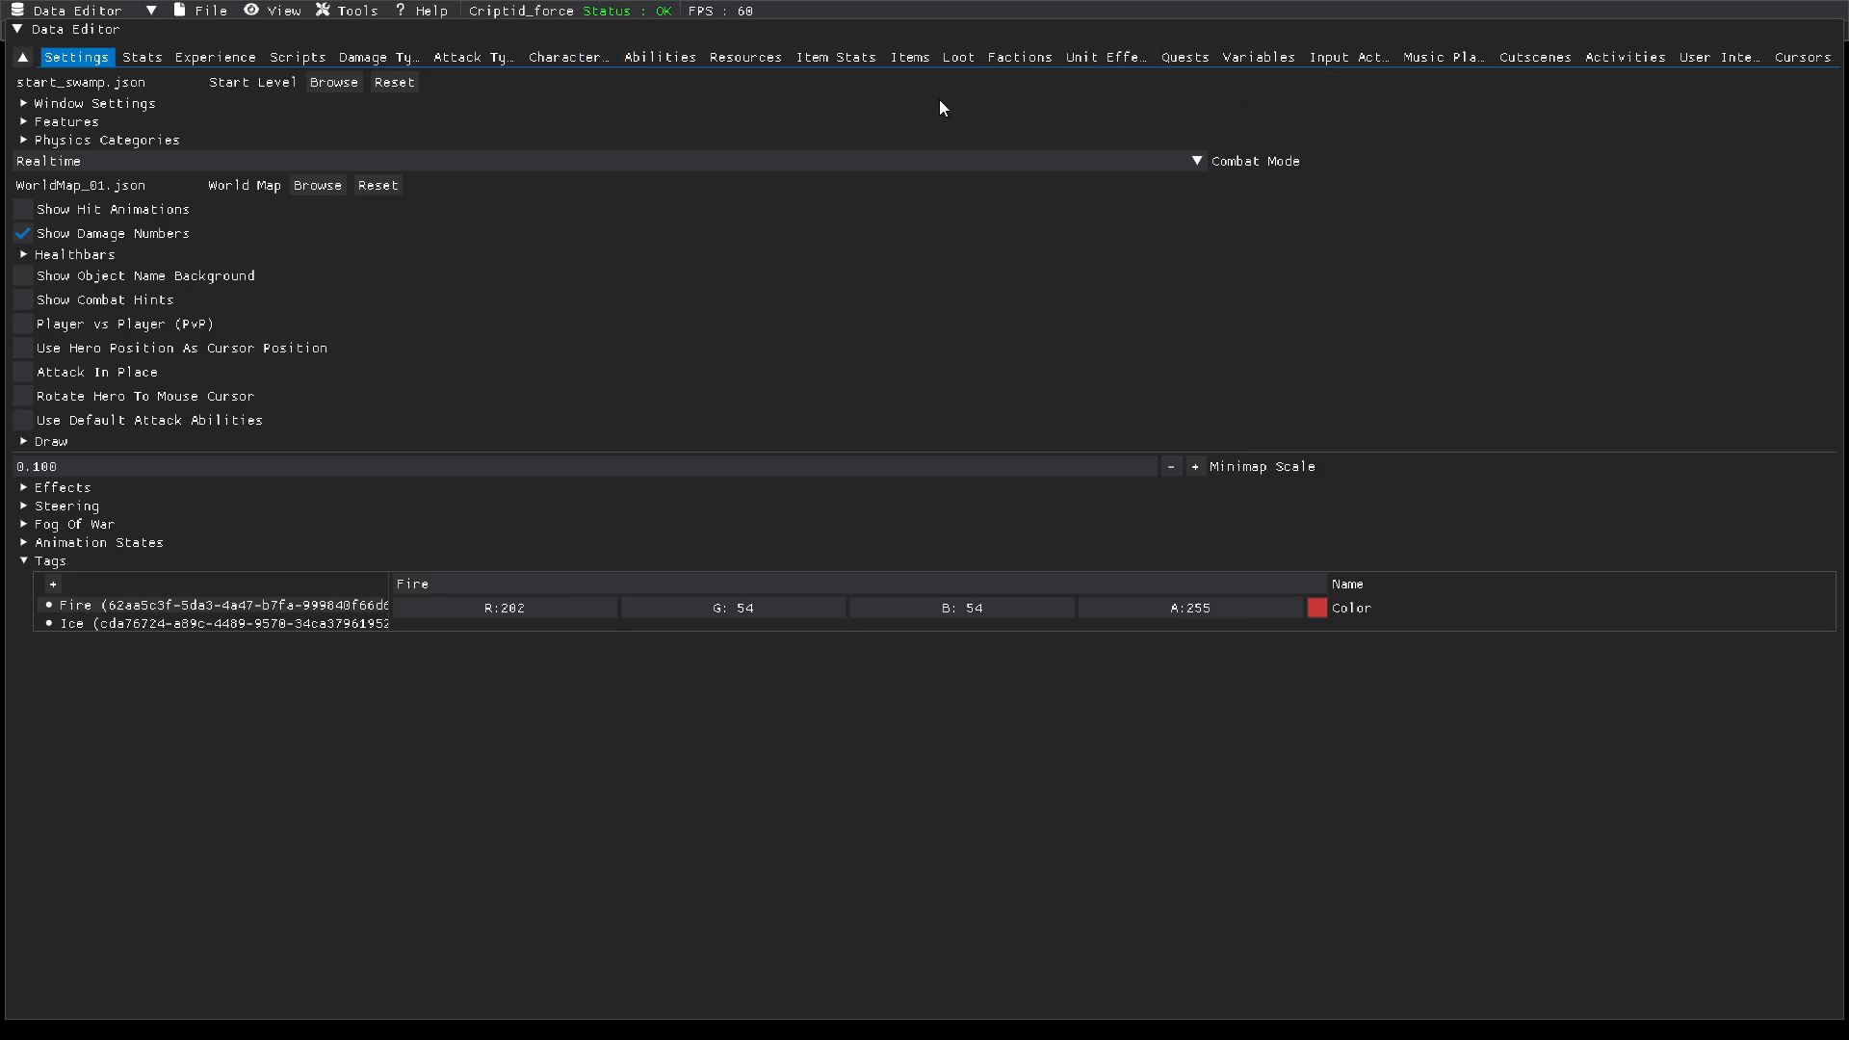
click(149, 12)
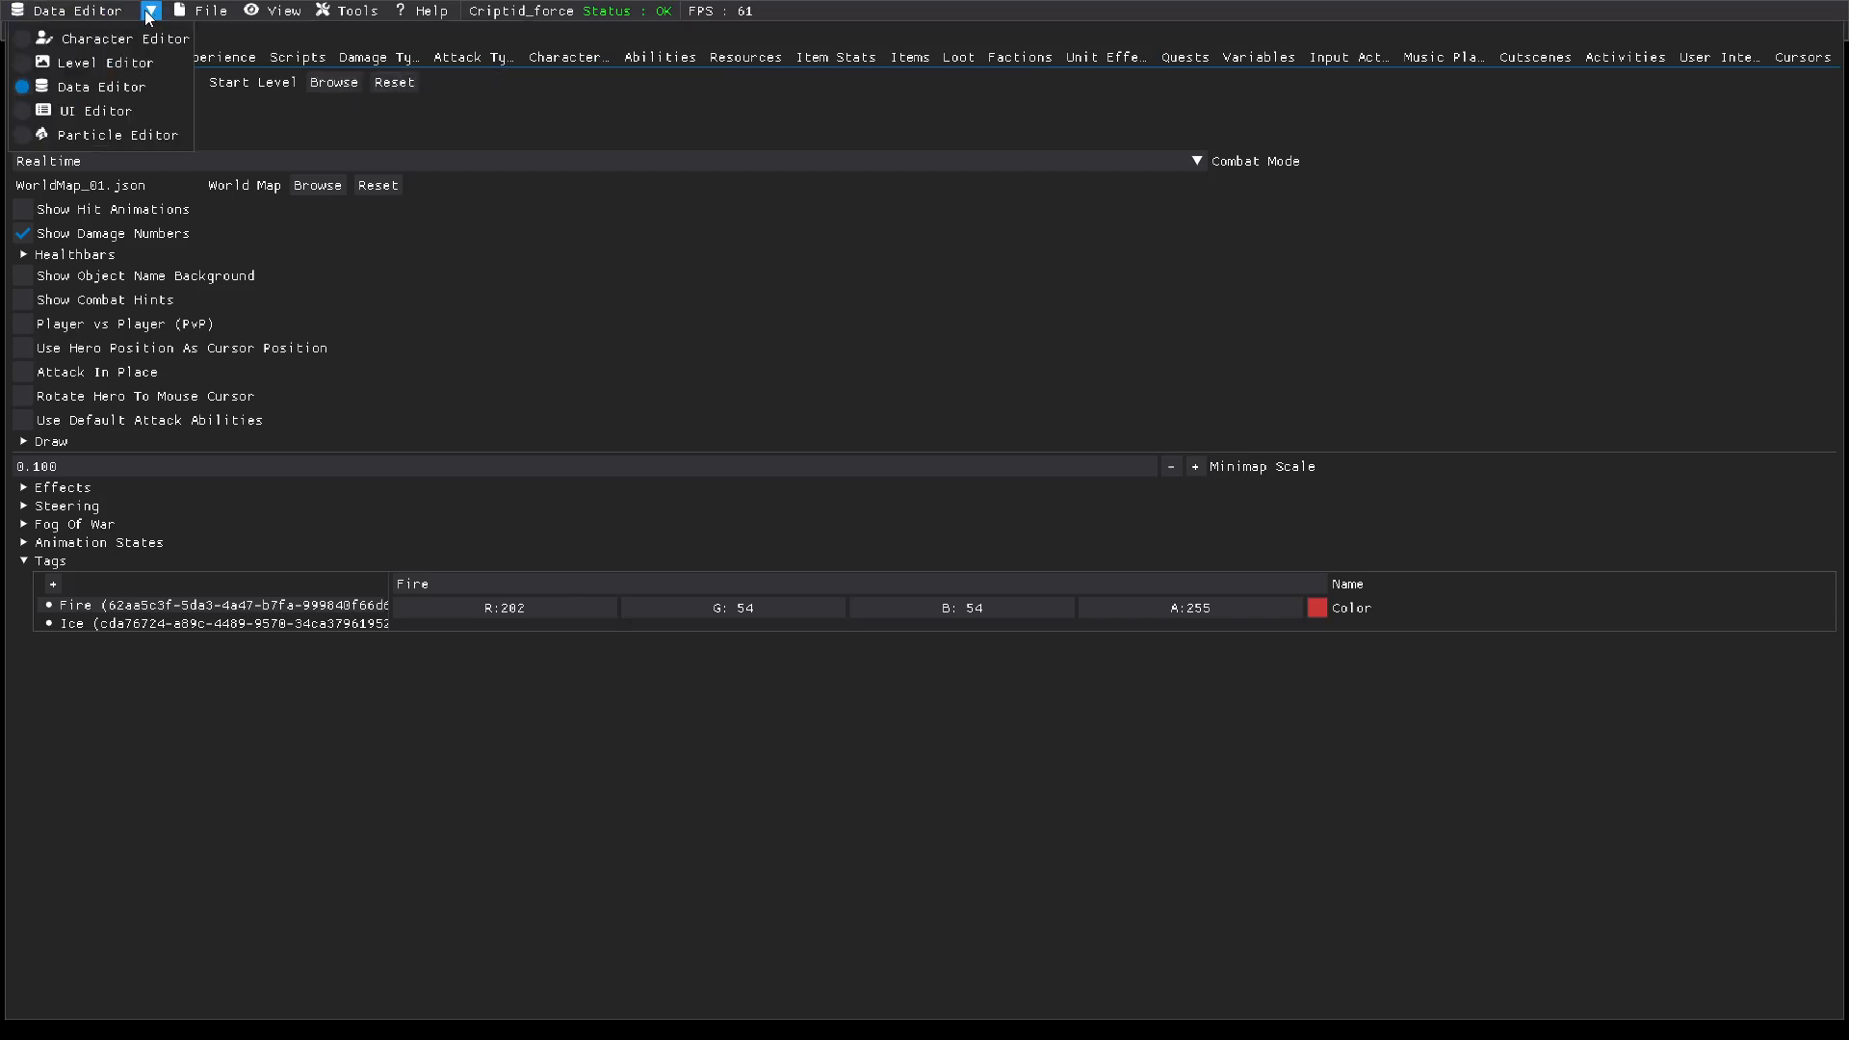
click(89, 62)
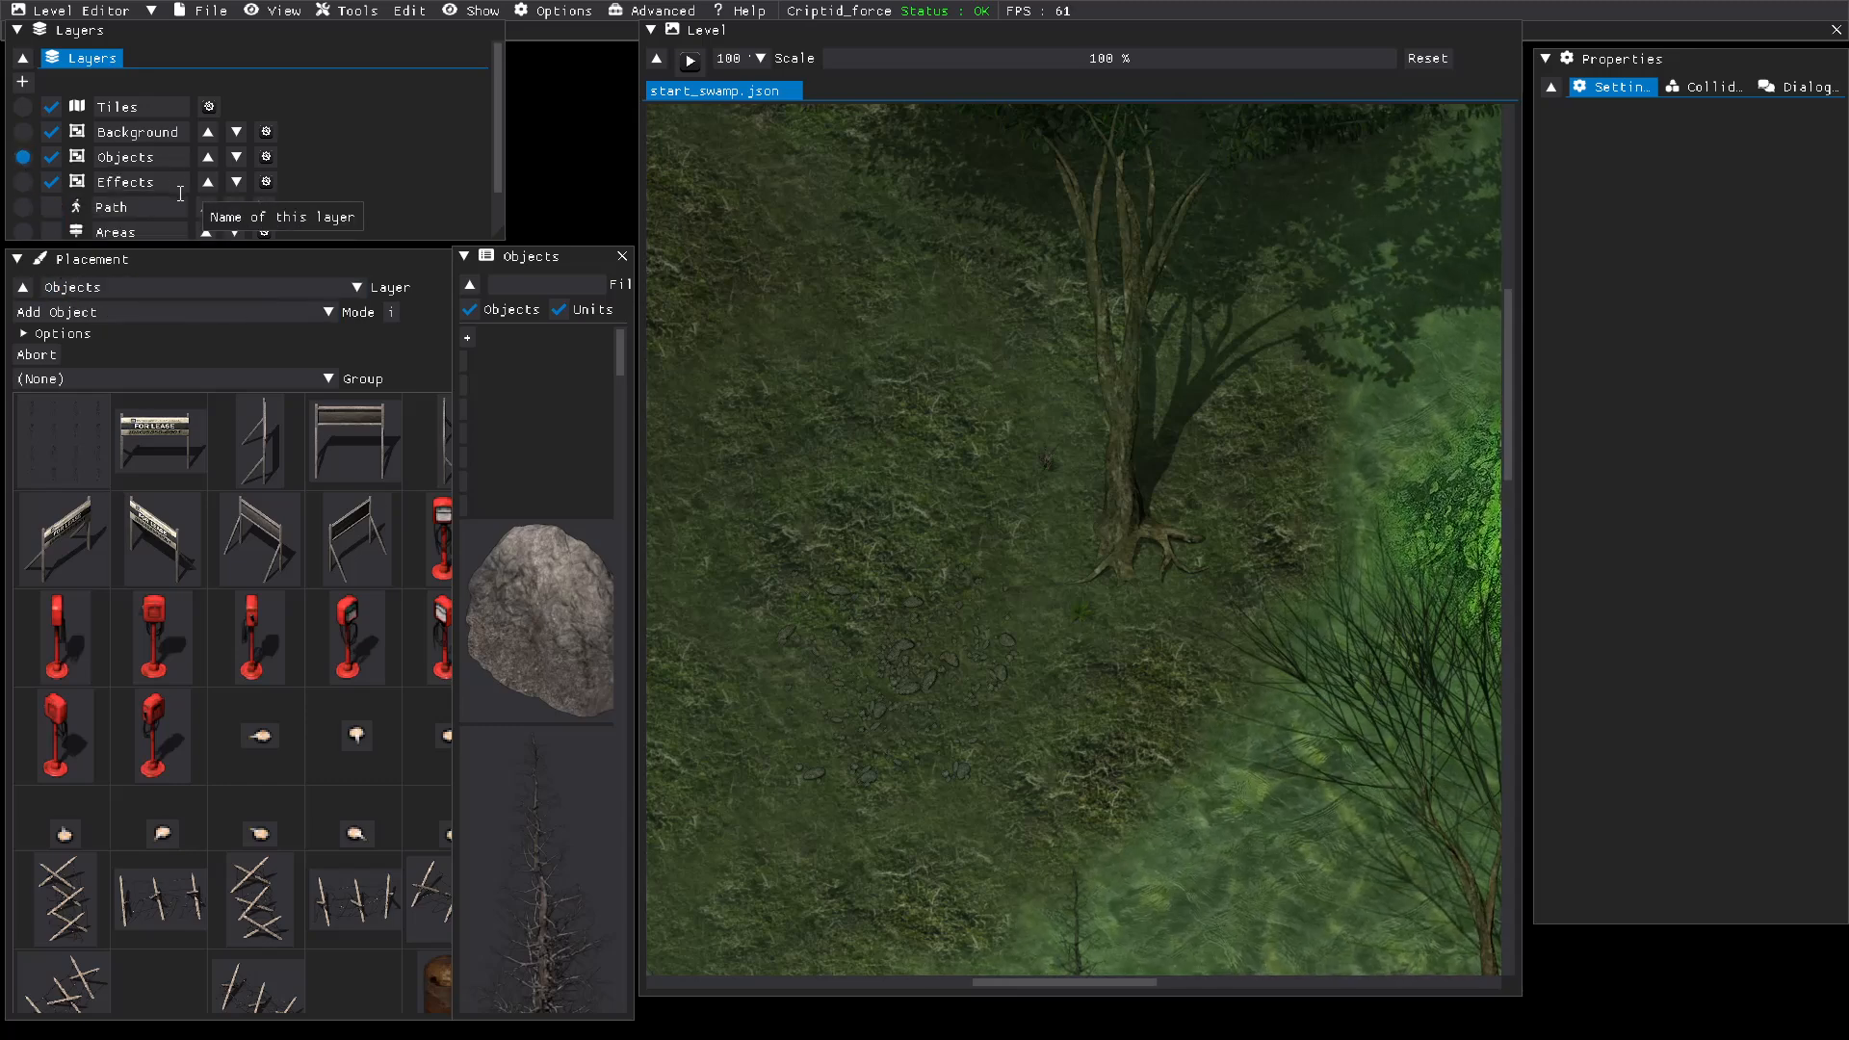
click(328, 313)
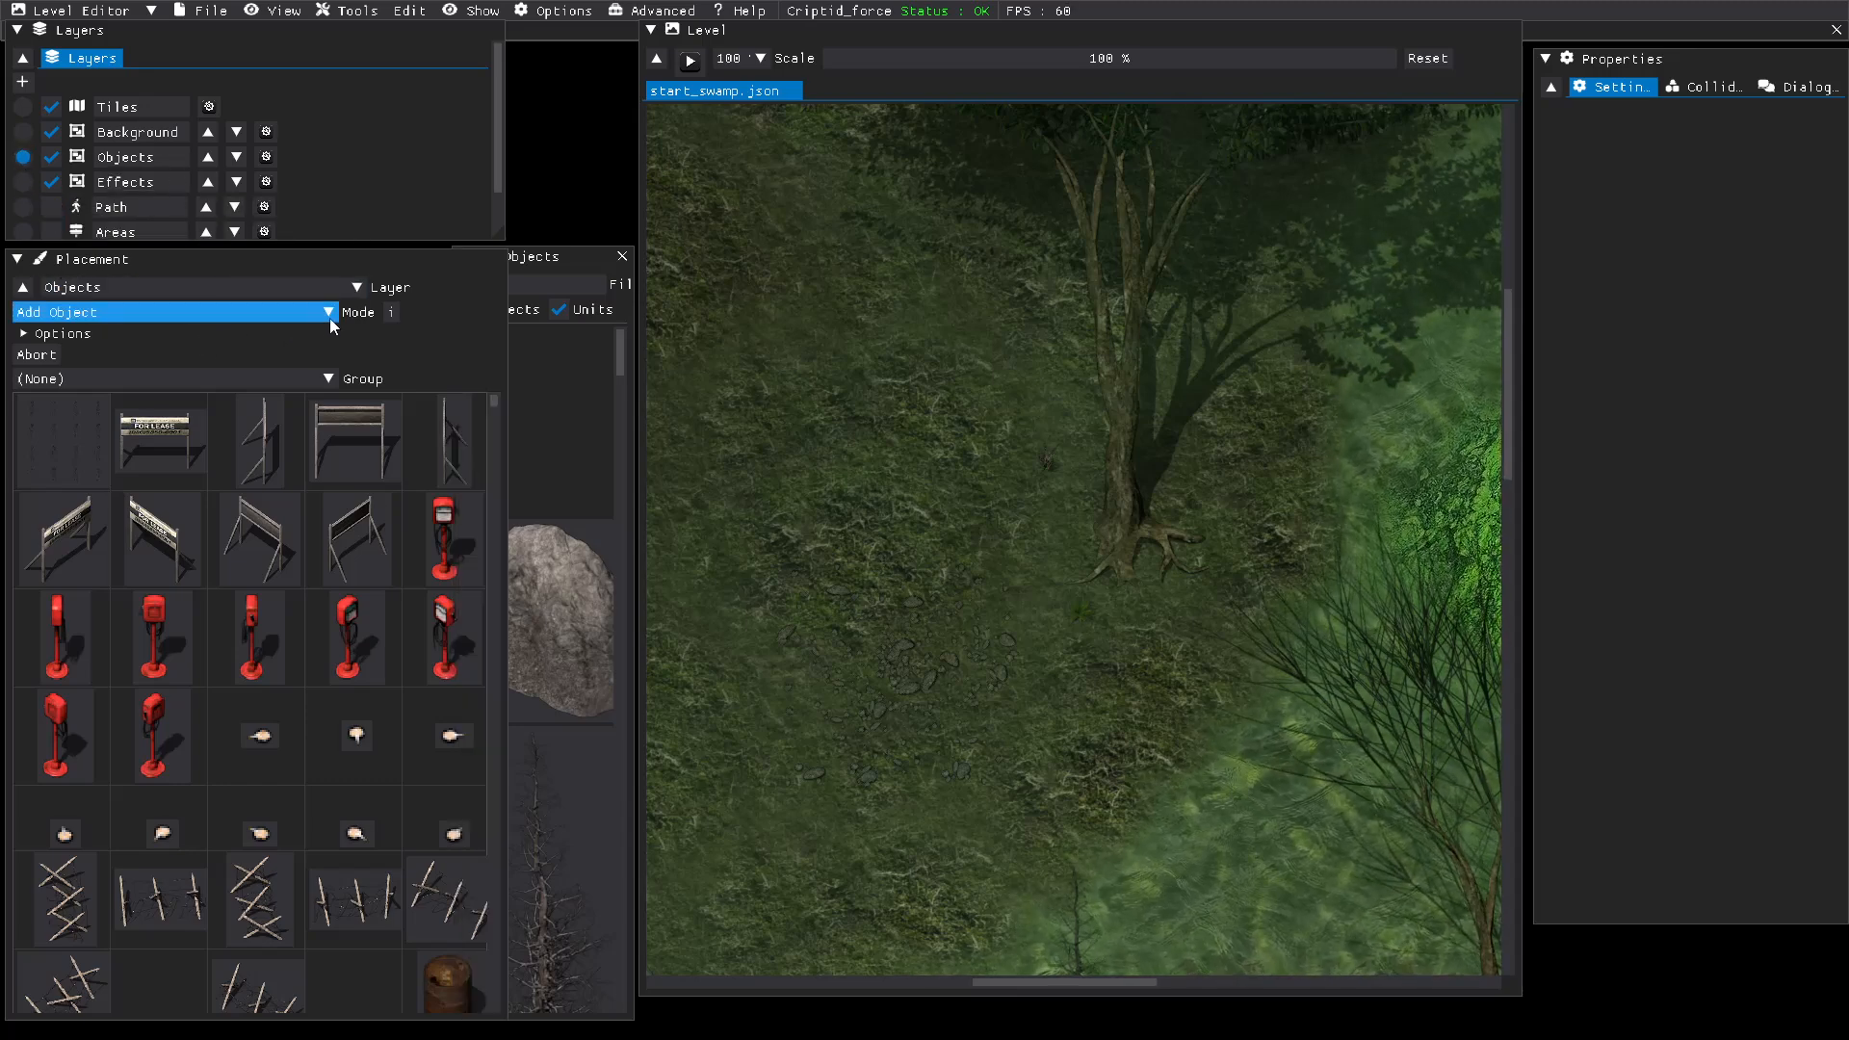
click(38, 460)
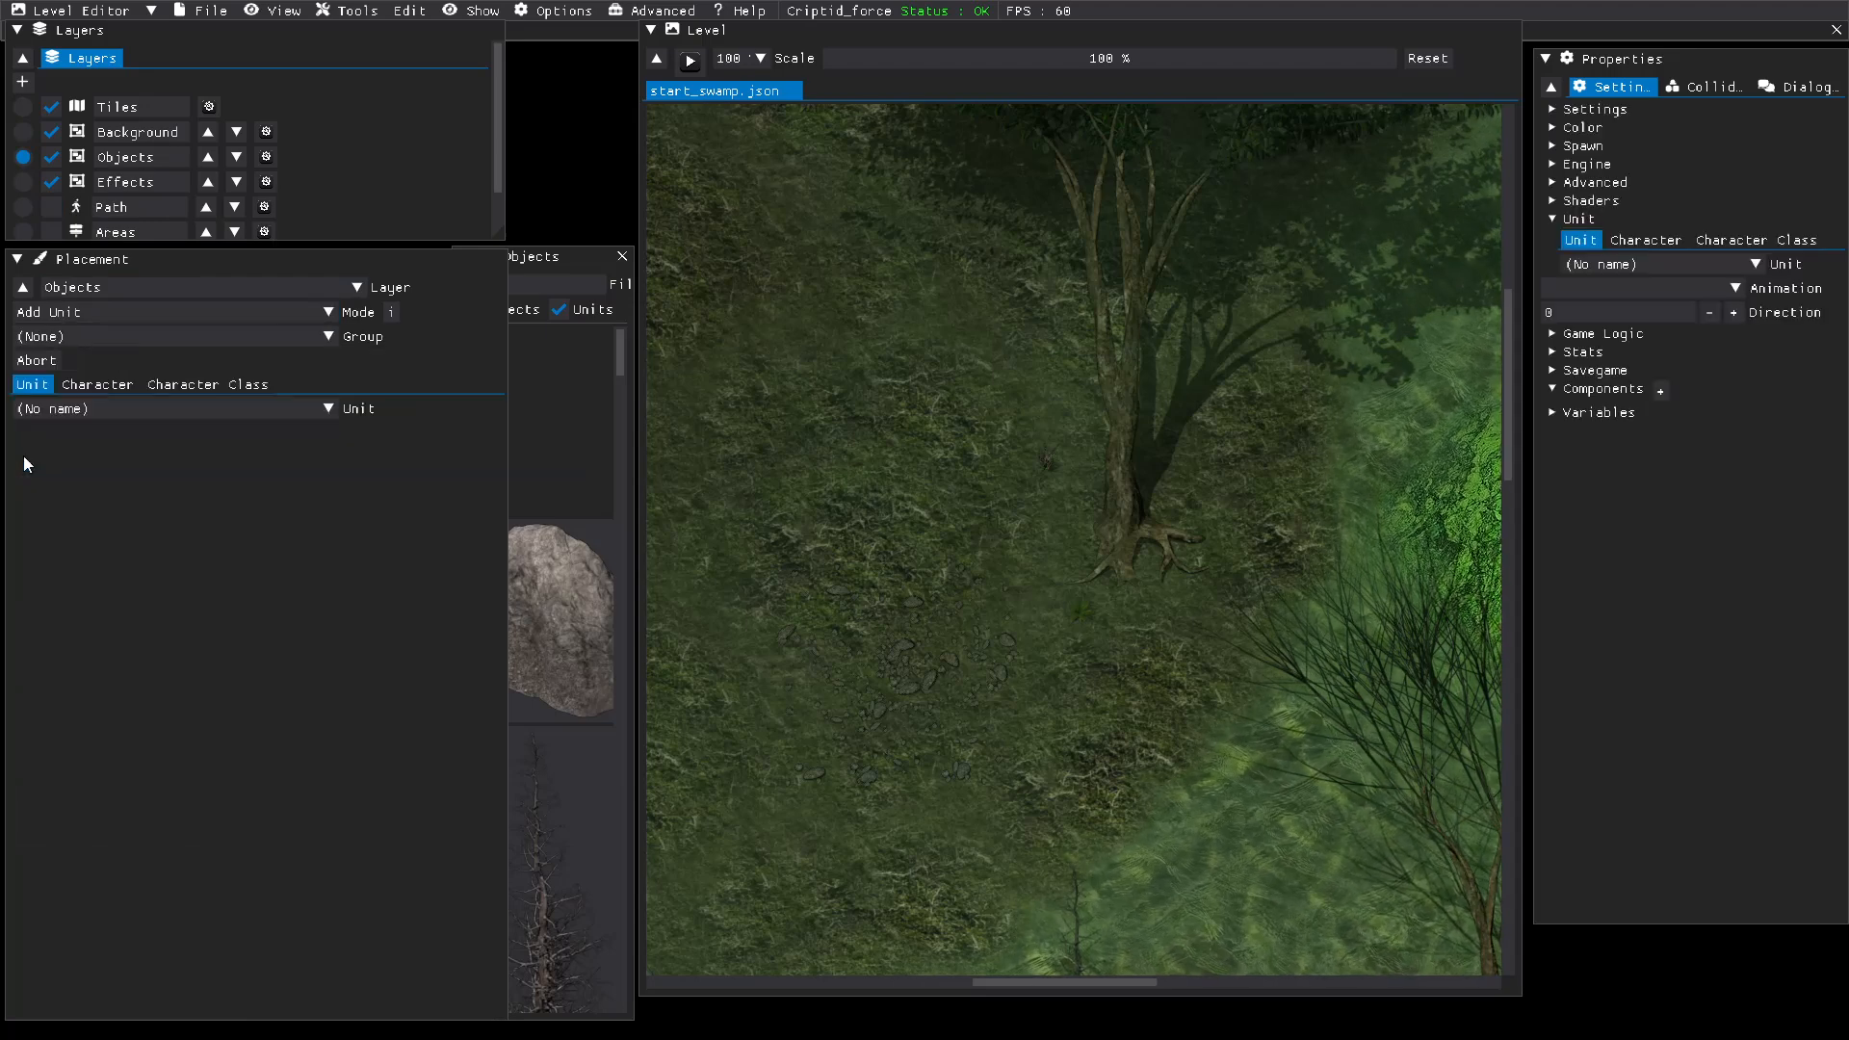
Step: Look through the list of placeable units for the saved spider character
click(325, 412)
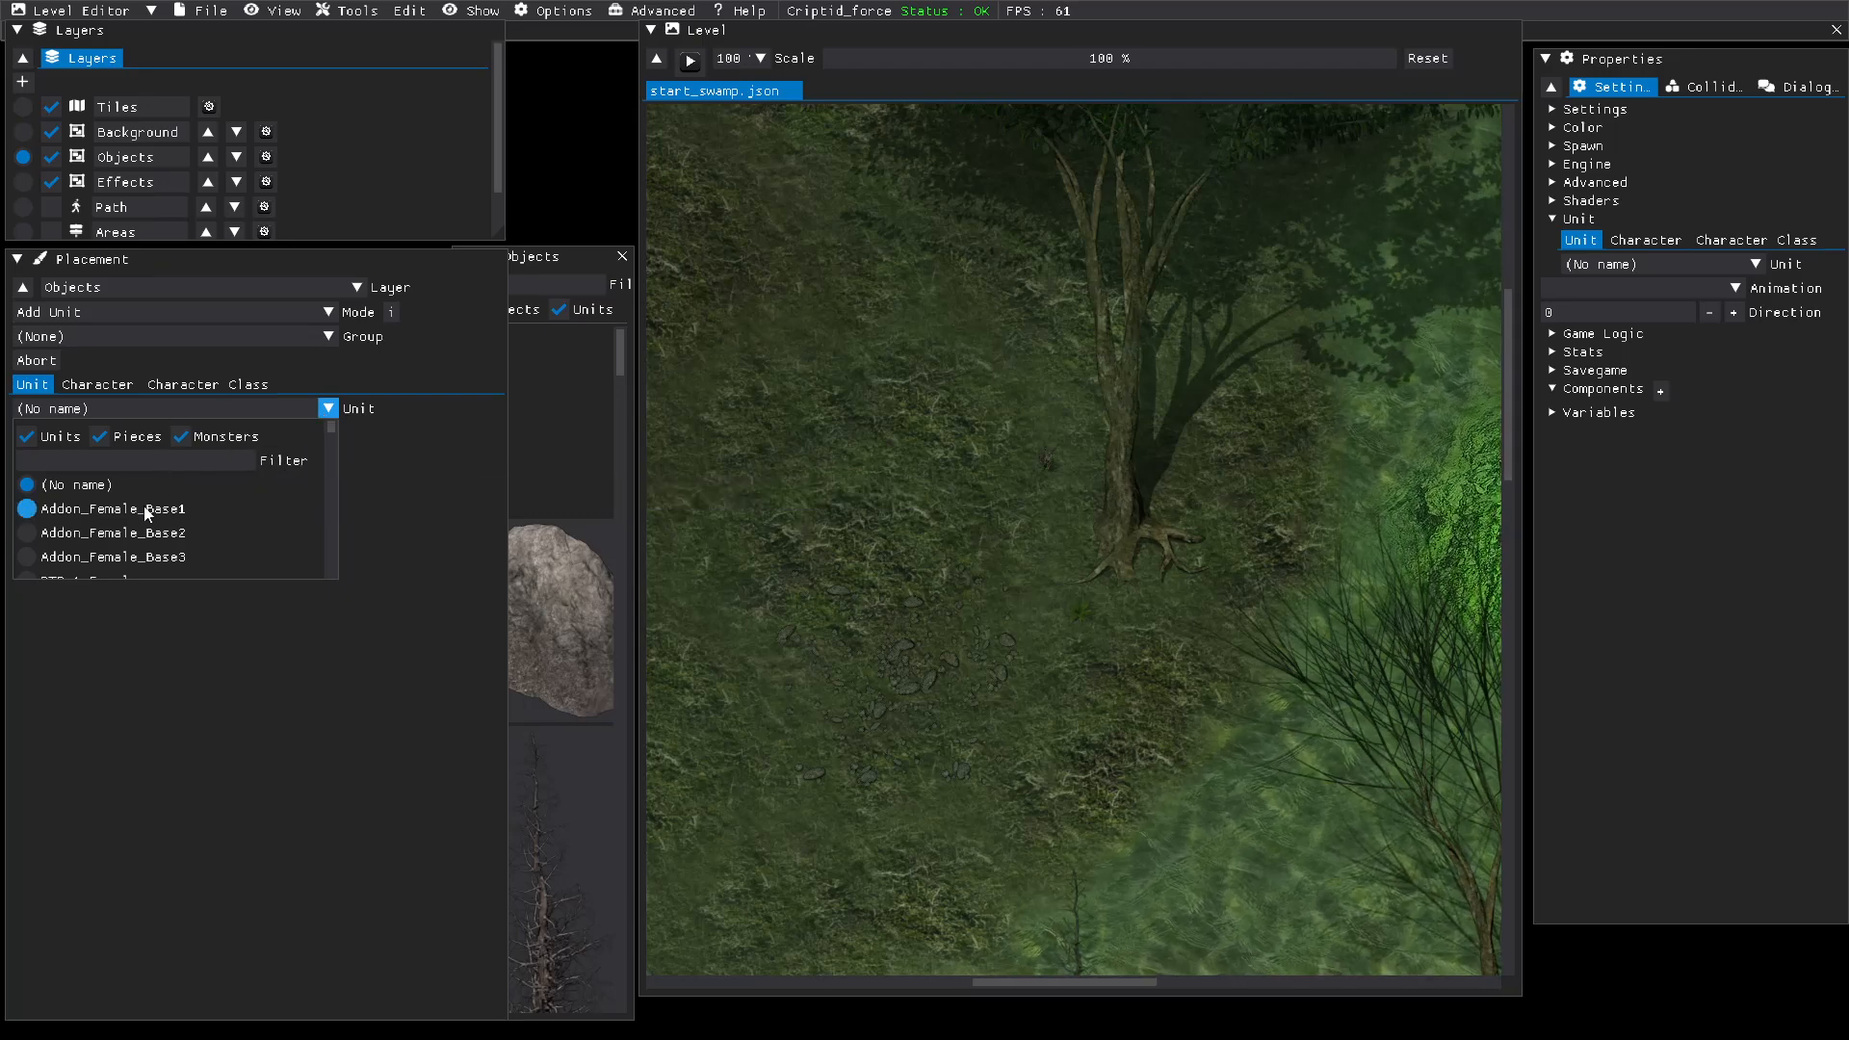
scroll(141, 506, down, 1)
scroll(141, 509, down, 5)
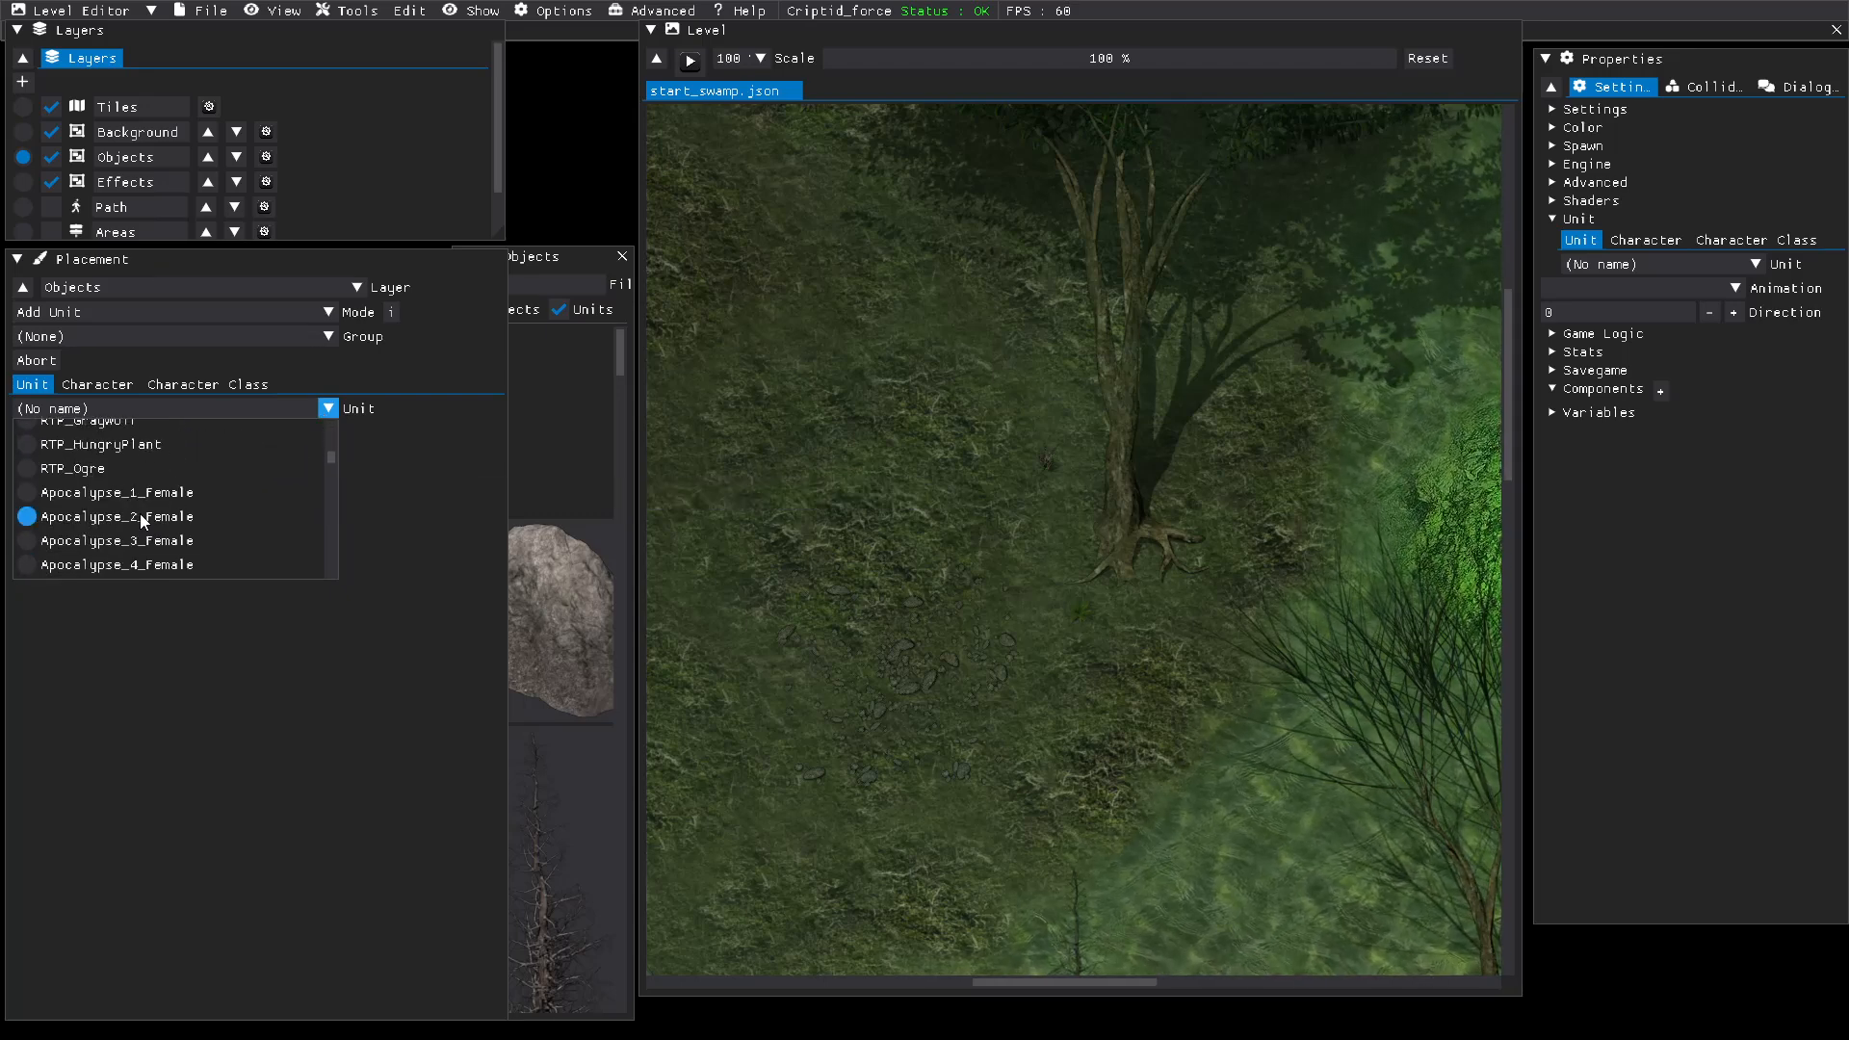
scroll(140, 517, down, 5)
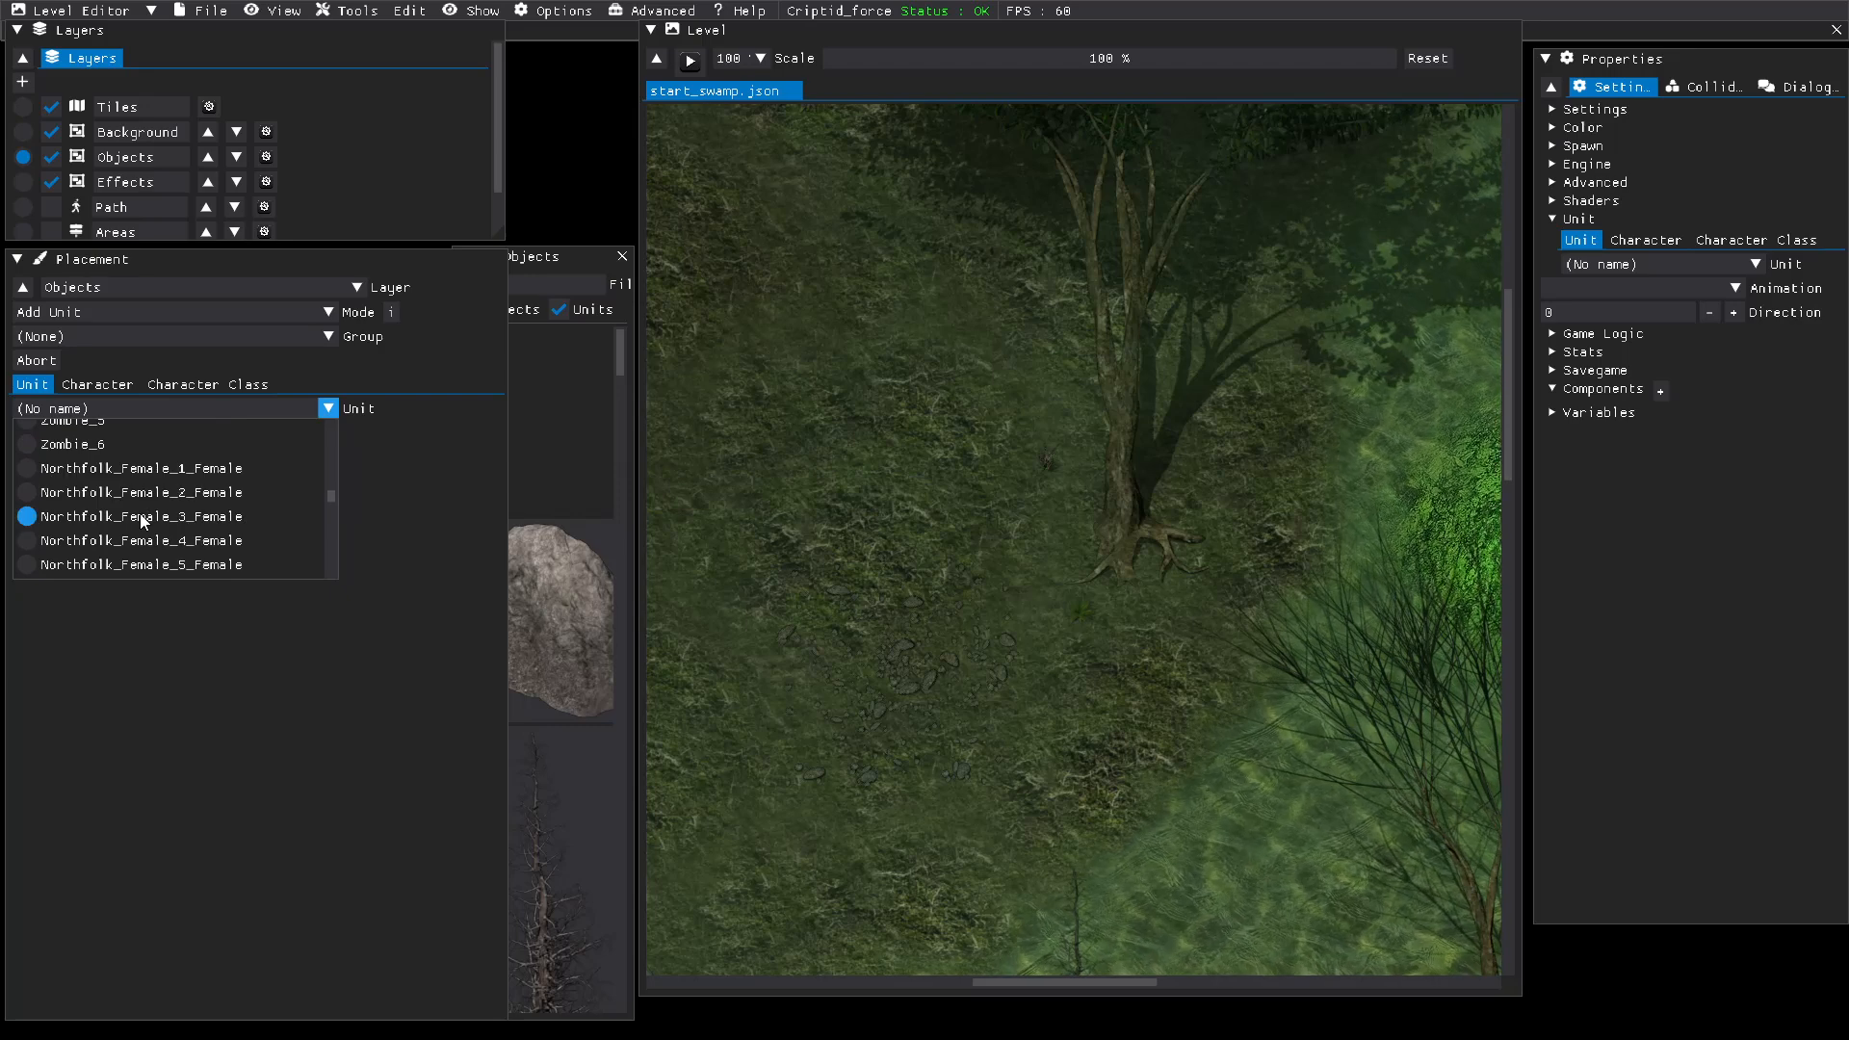
scroll(141, 520, down, 3)
scroll(141, 517, down, 6)
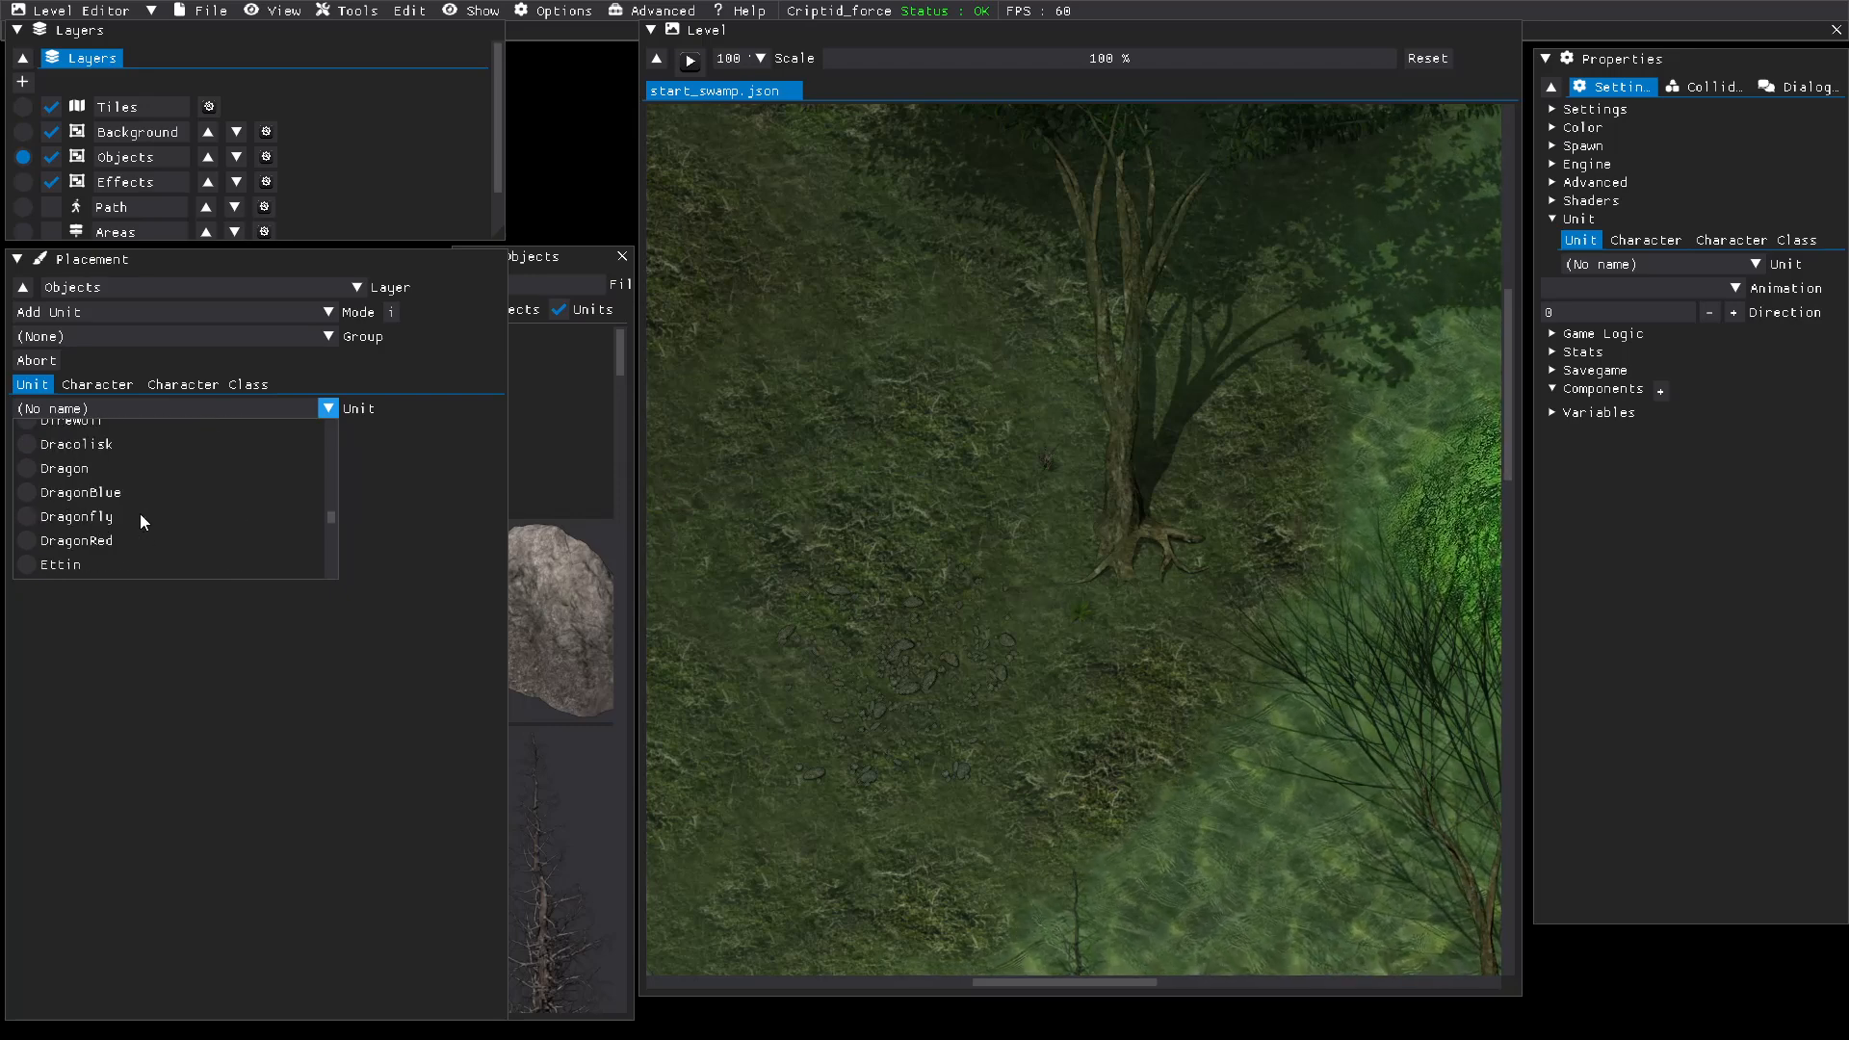
scroll(140, 521, down, 8)
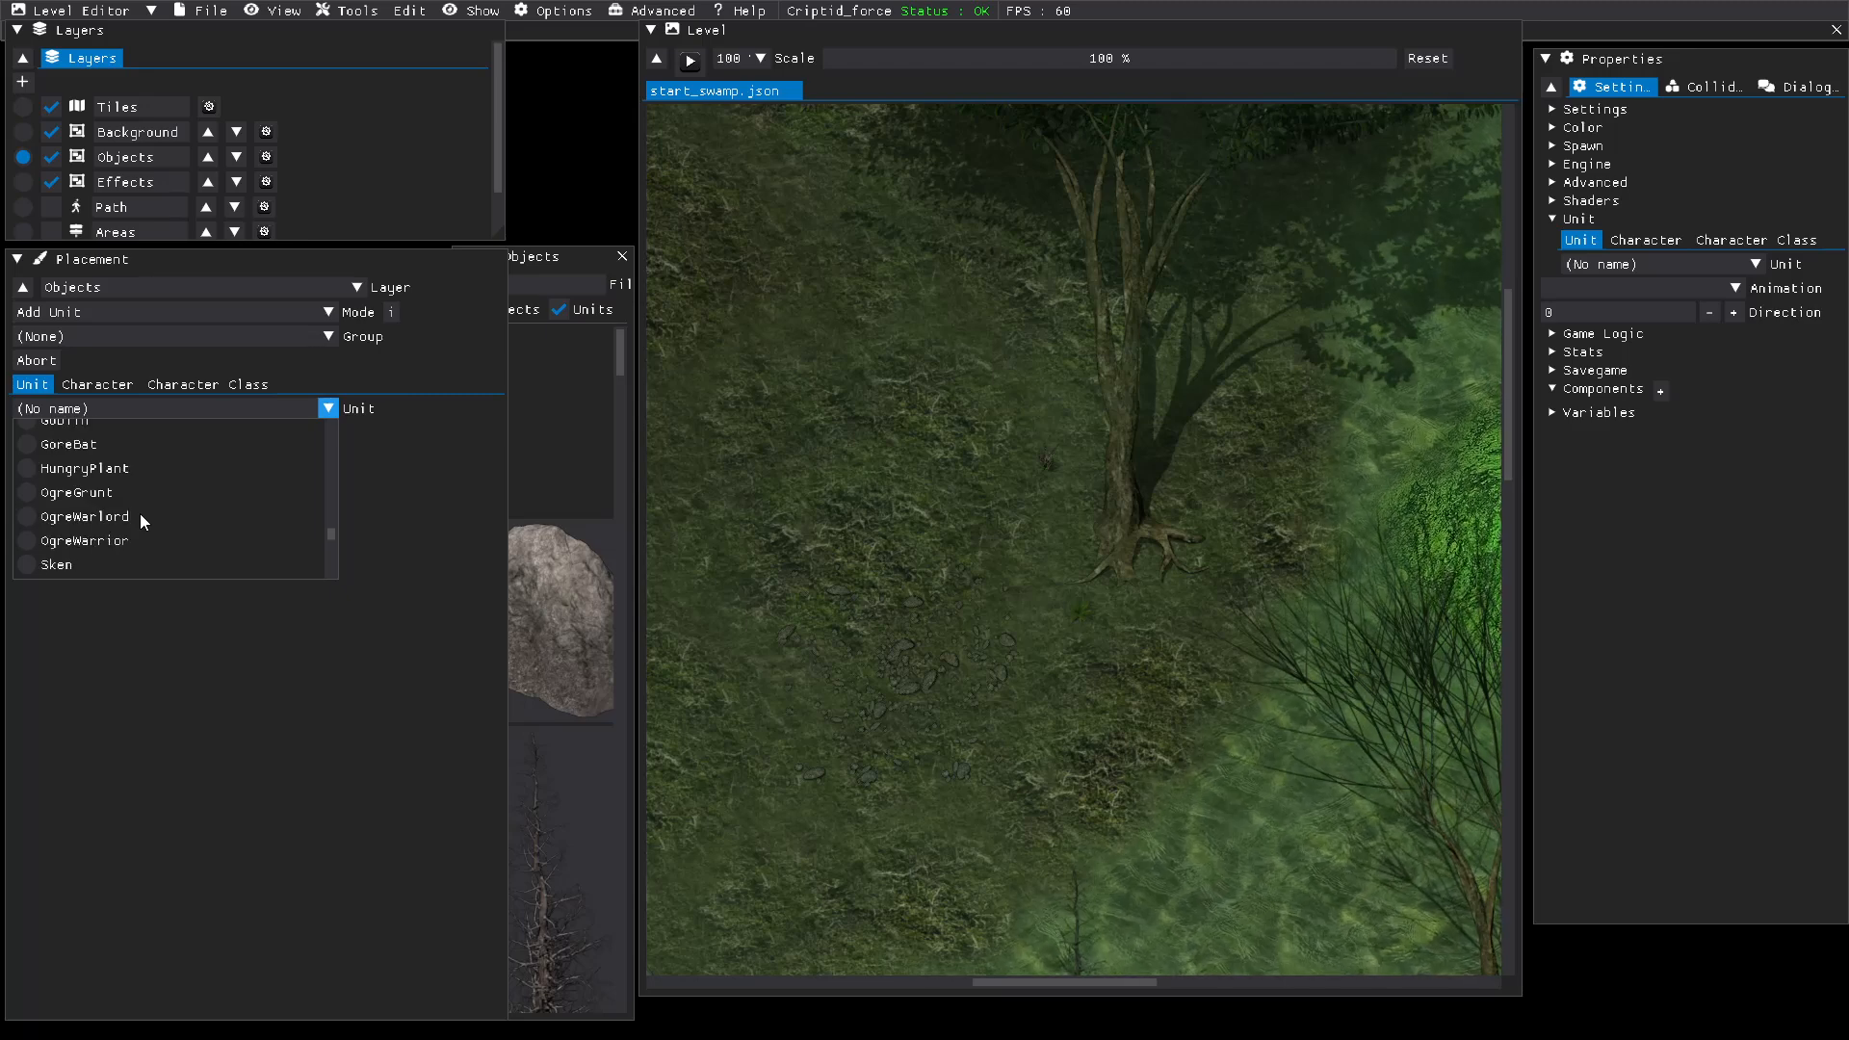
scroll(141, 517, down, 6)
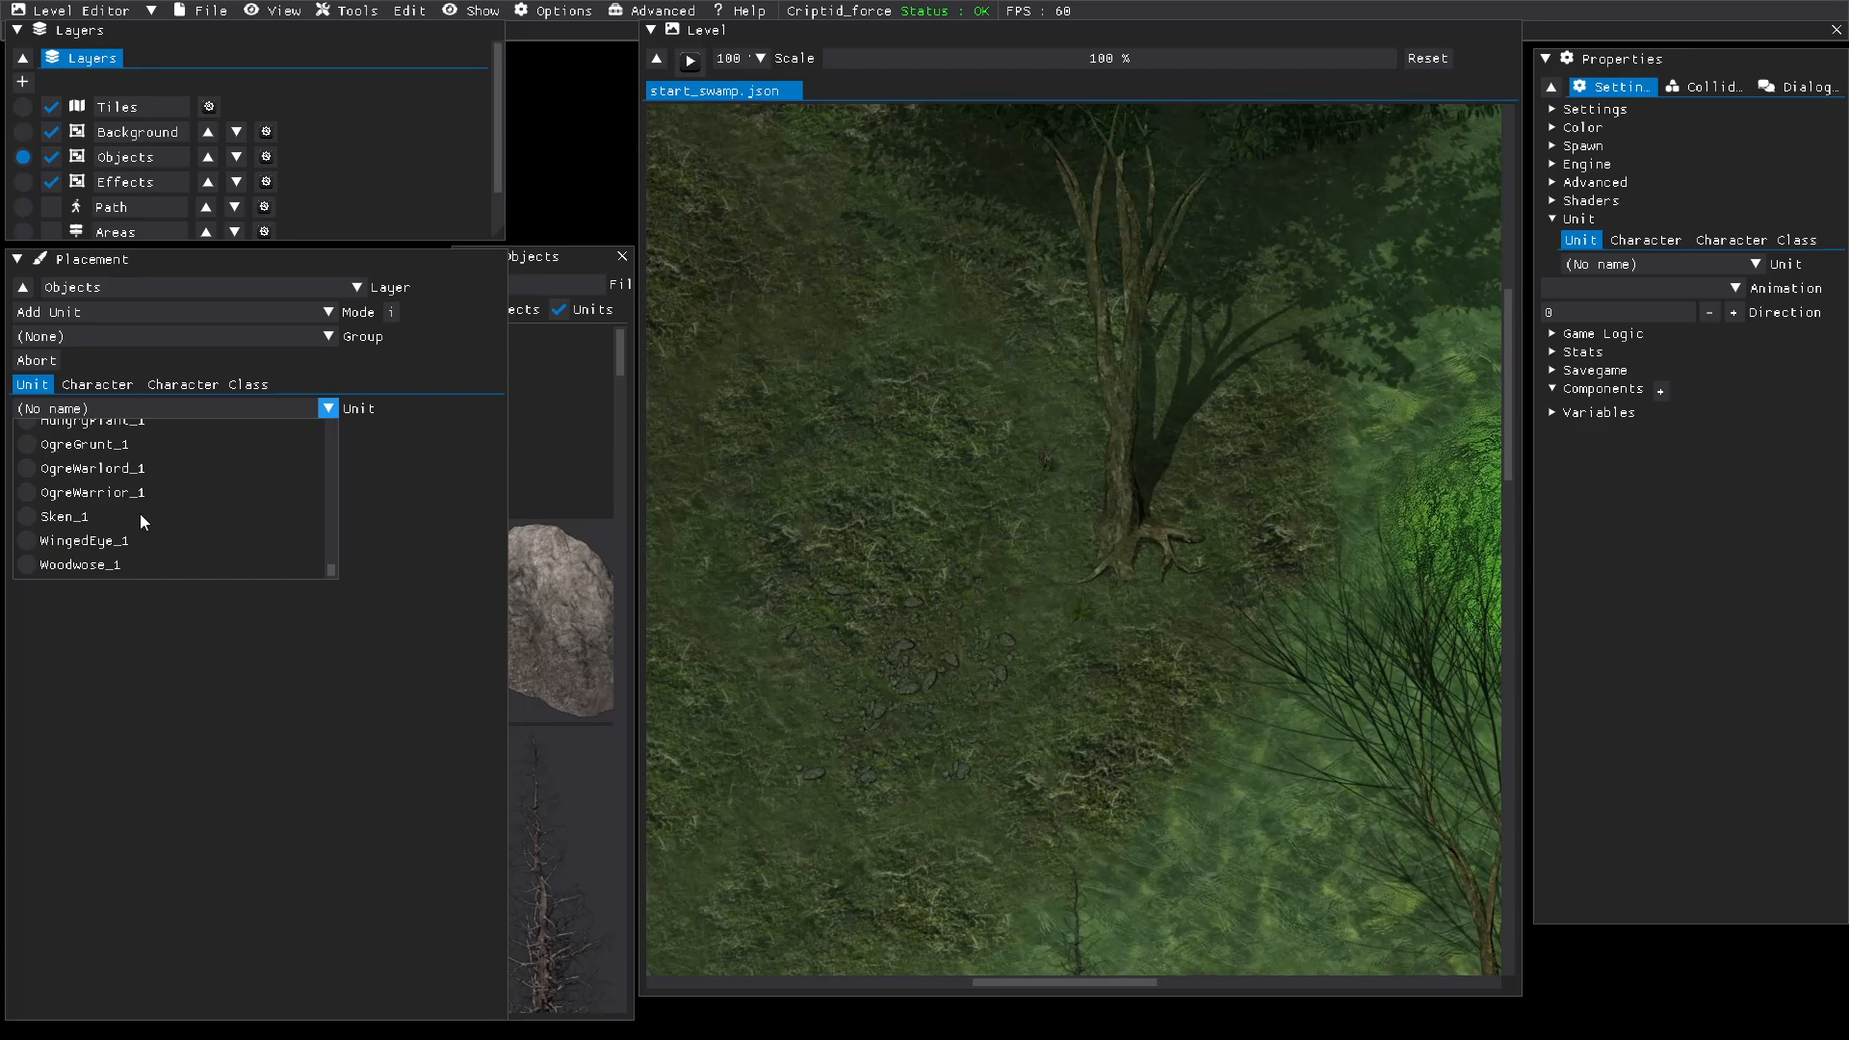
scroll(141, 517, up, 6)
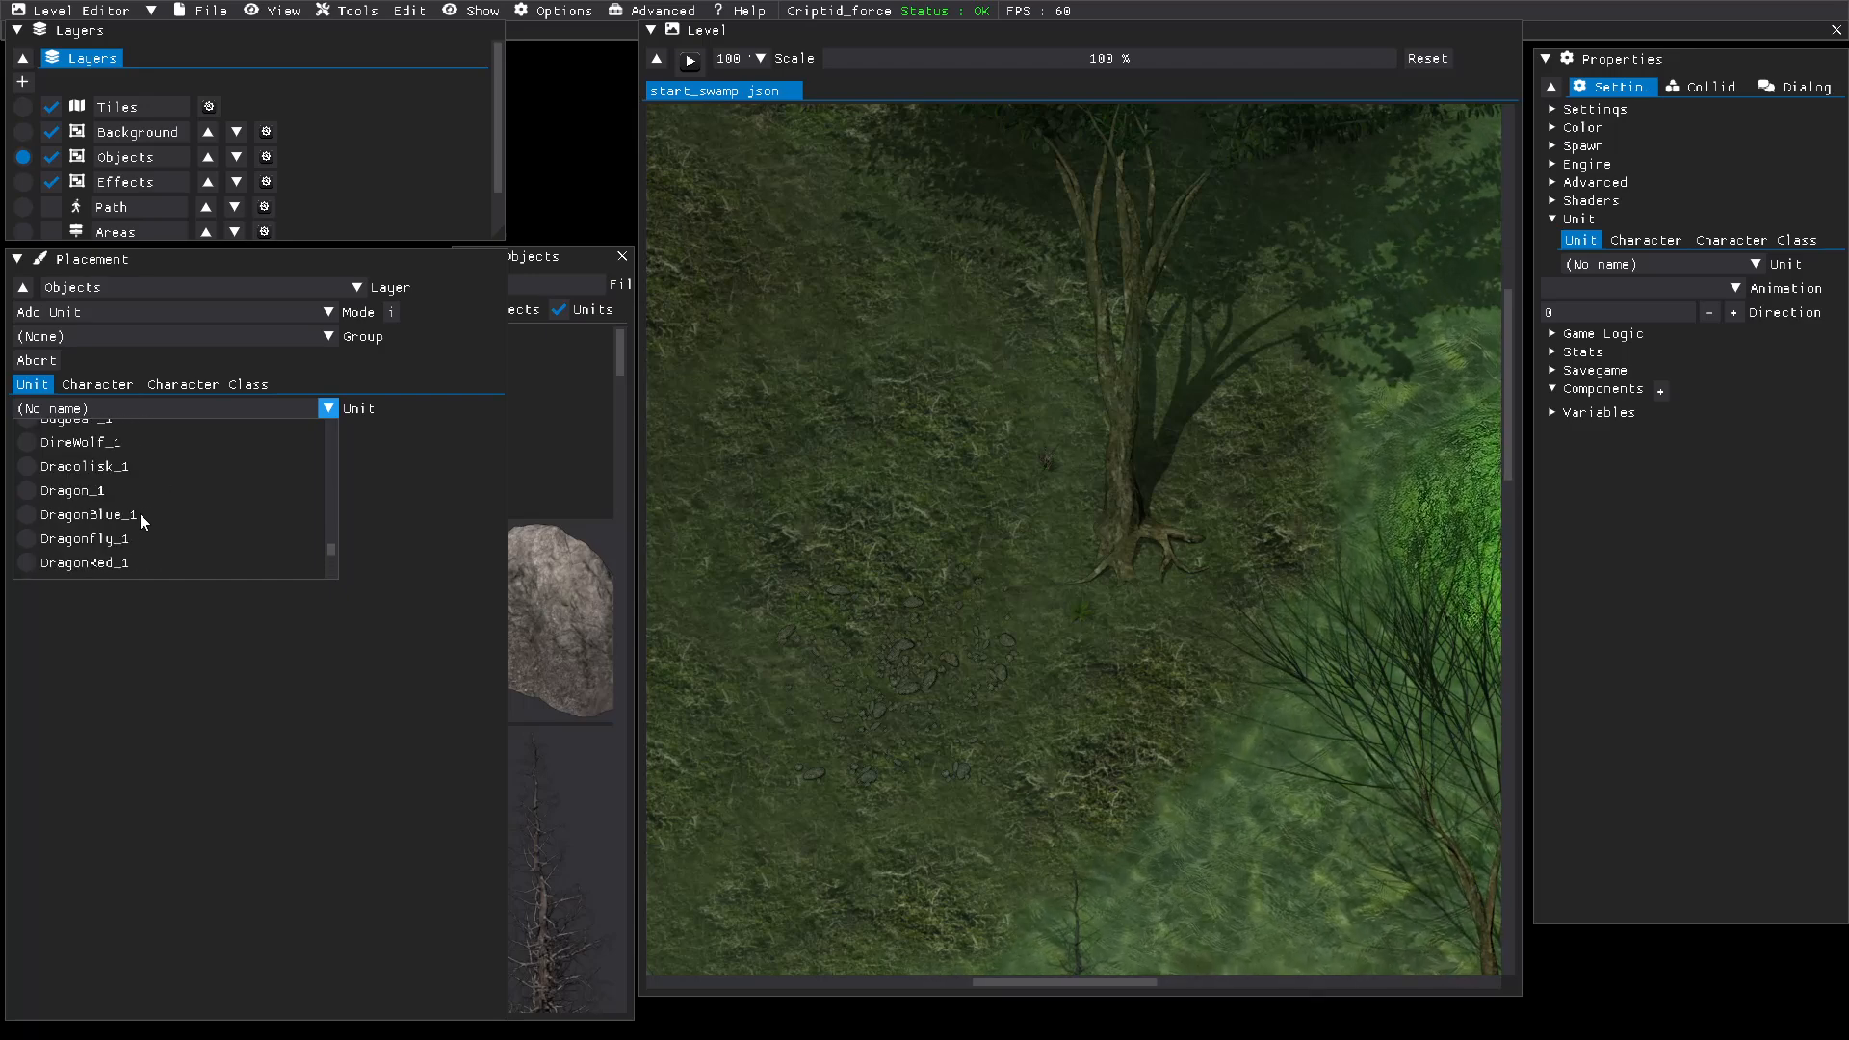
scroll(140, 514, up, 5)
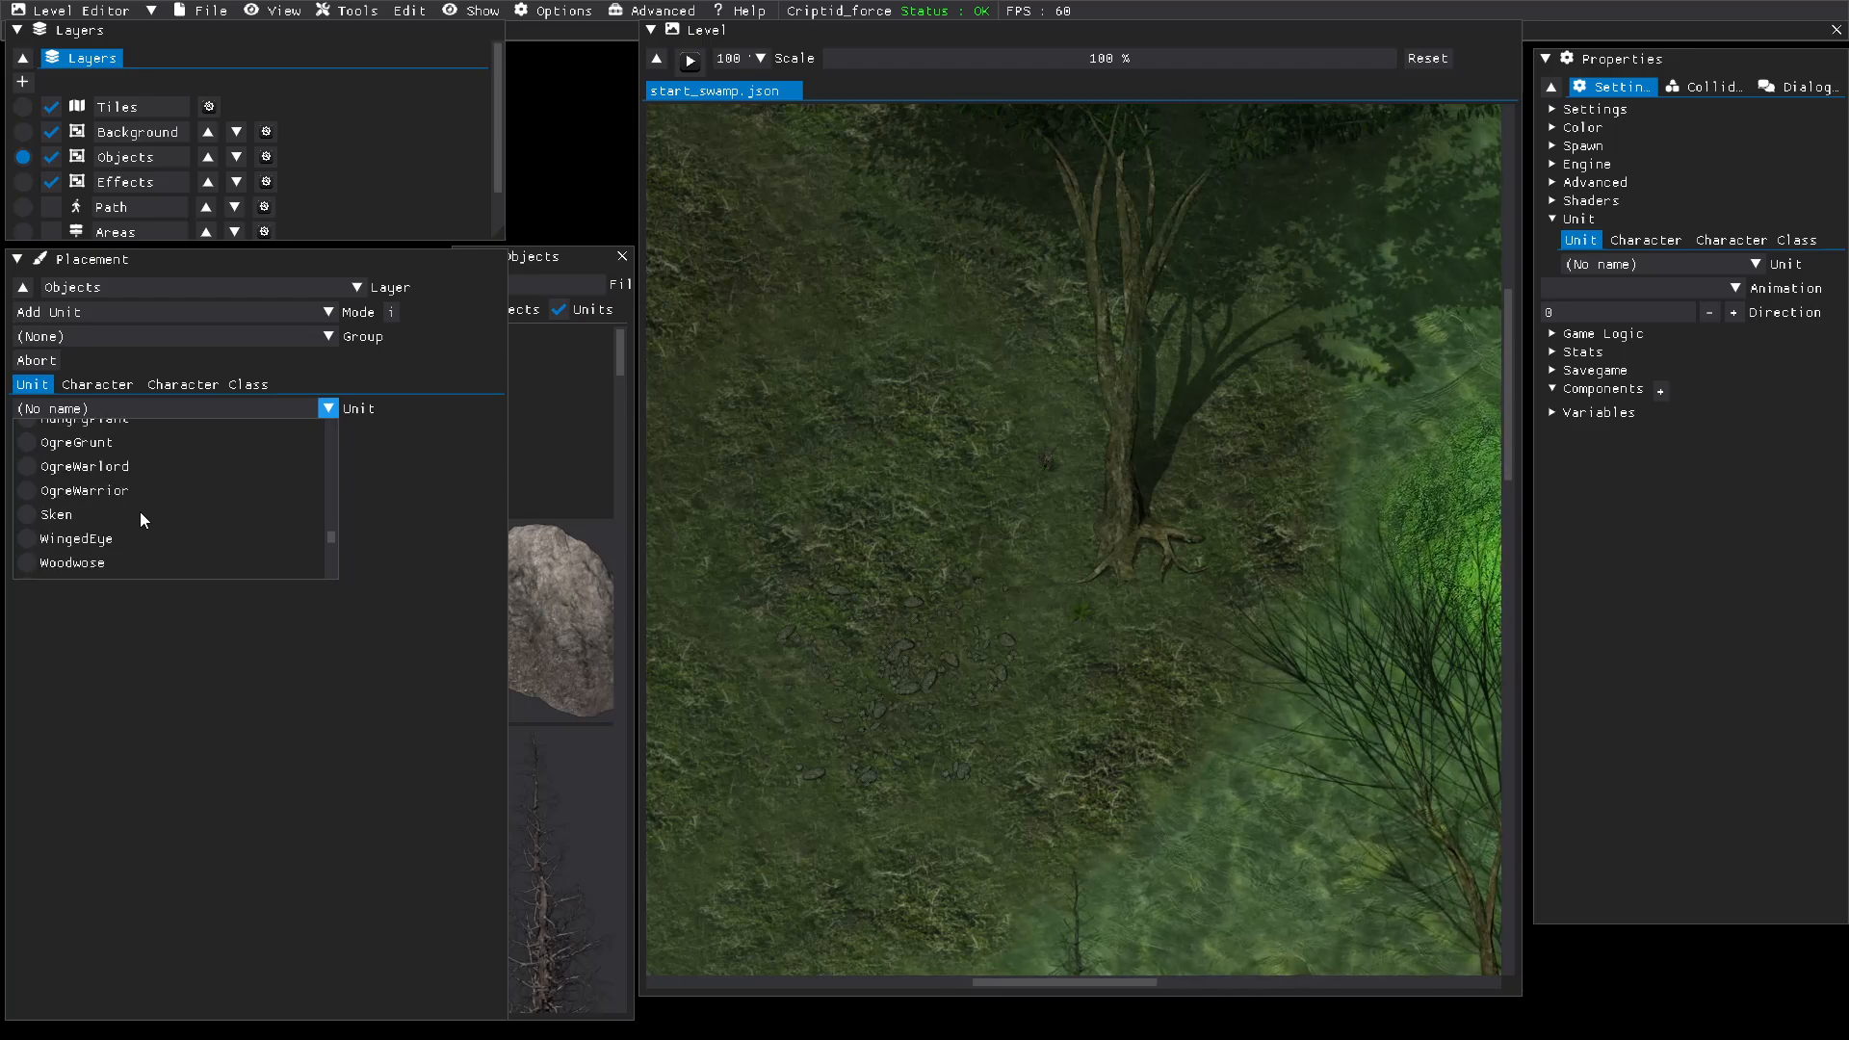
scroll(140, 511, up, 5)
scroll(141, 511, down, 5)
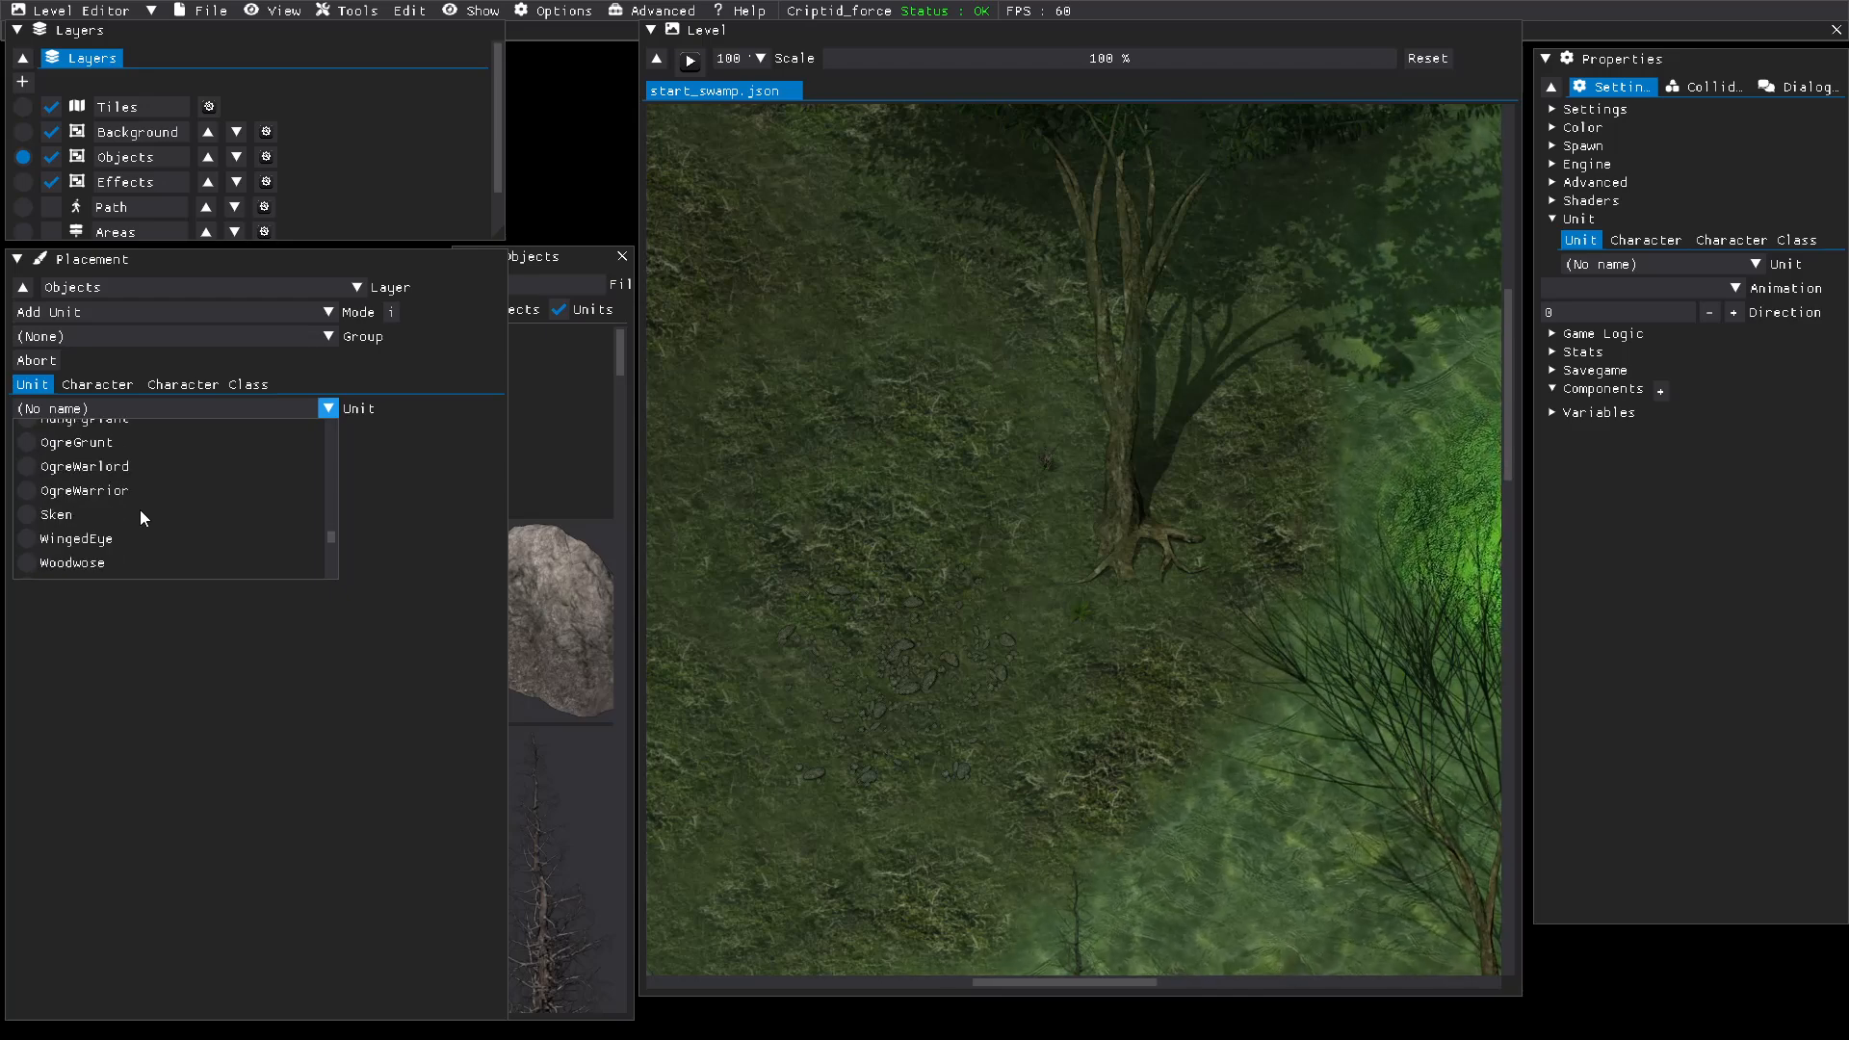
click(112, 408)
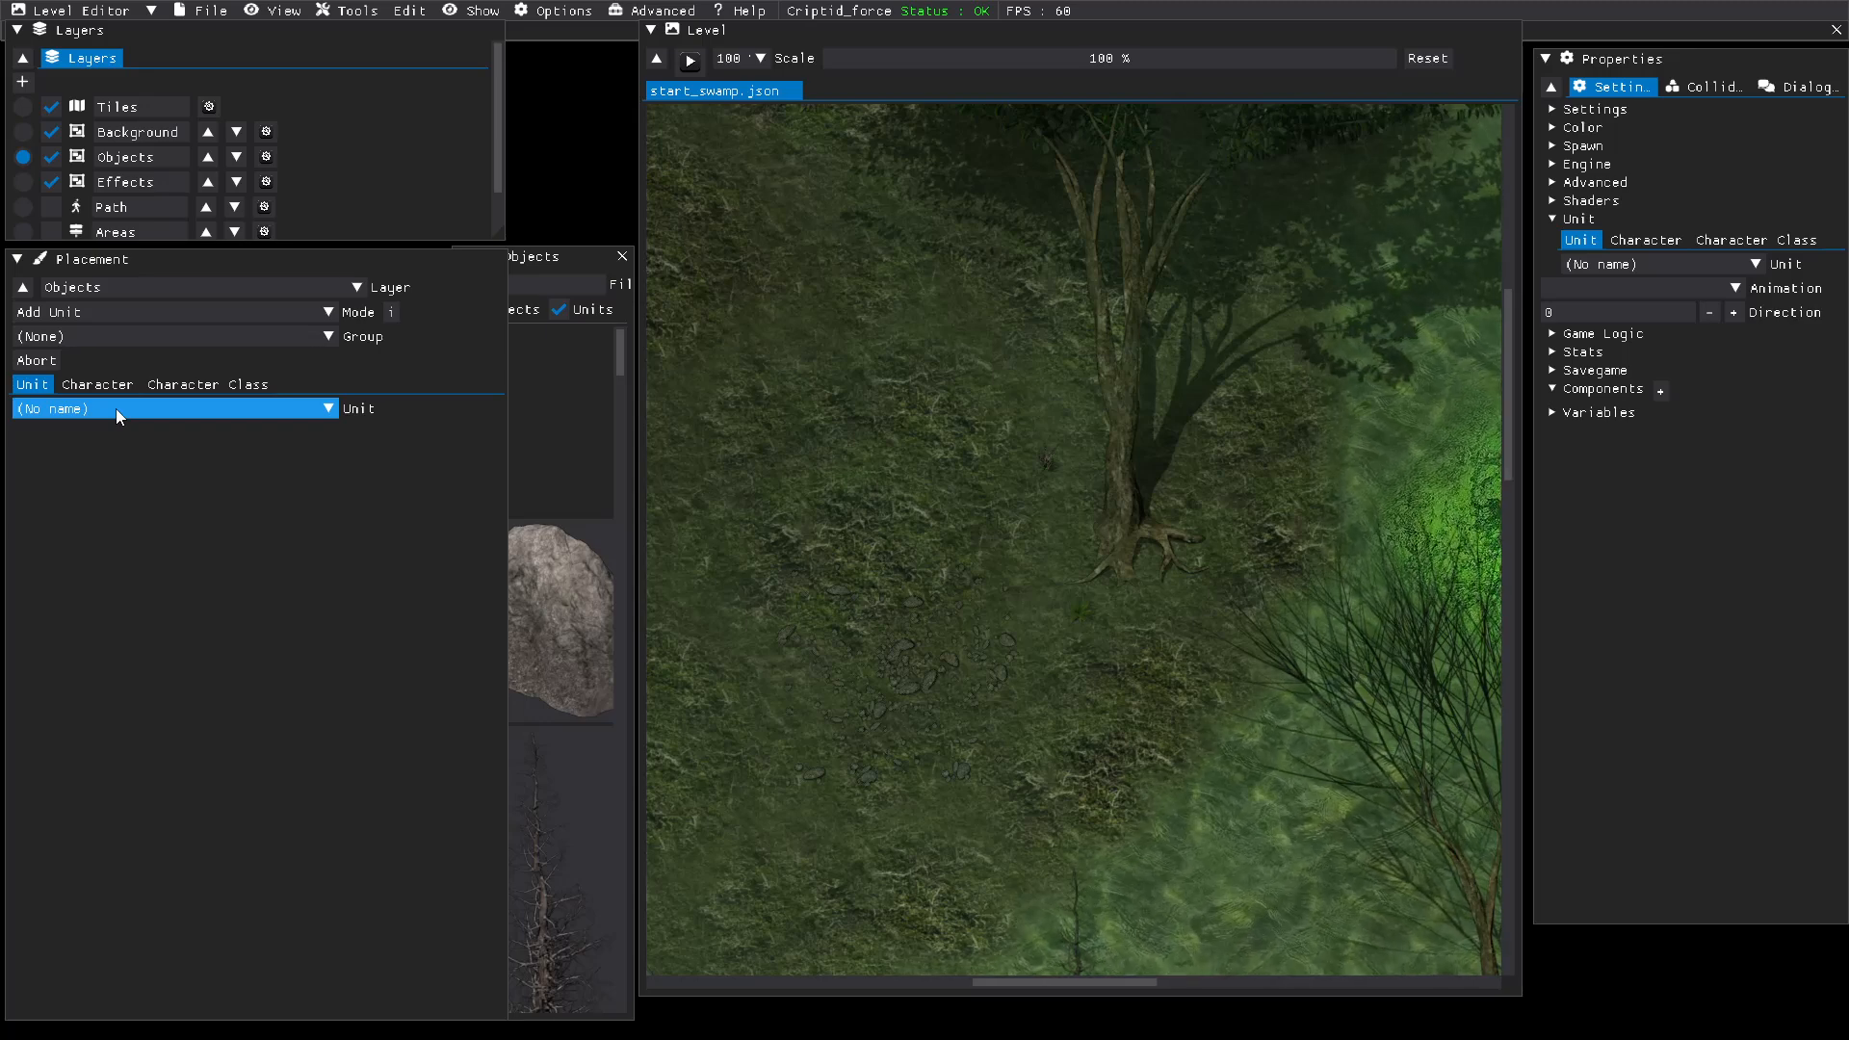
Step: Filter the placeable units by "she", and clear the filter
click(123, 407)
click(101, 468)
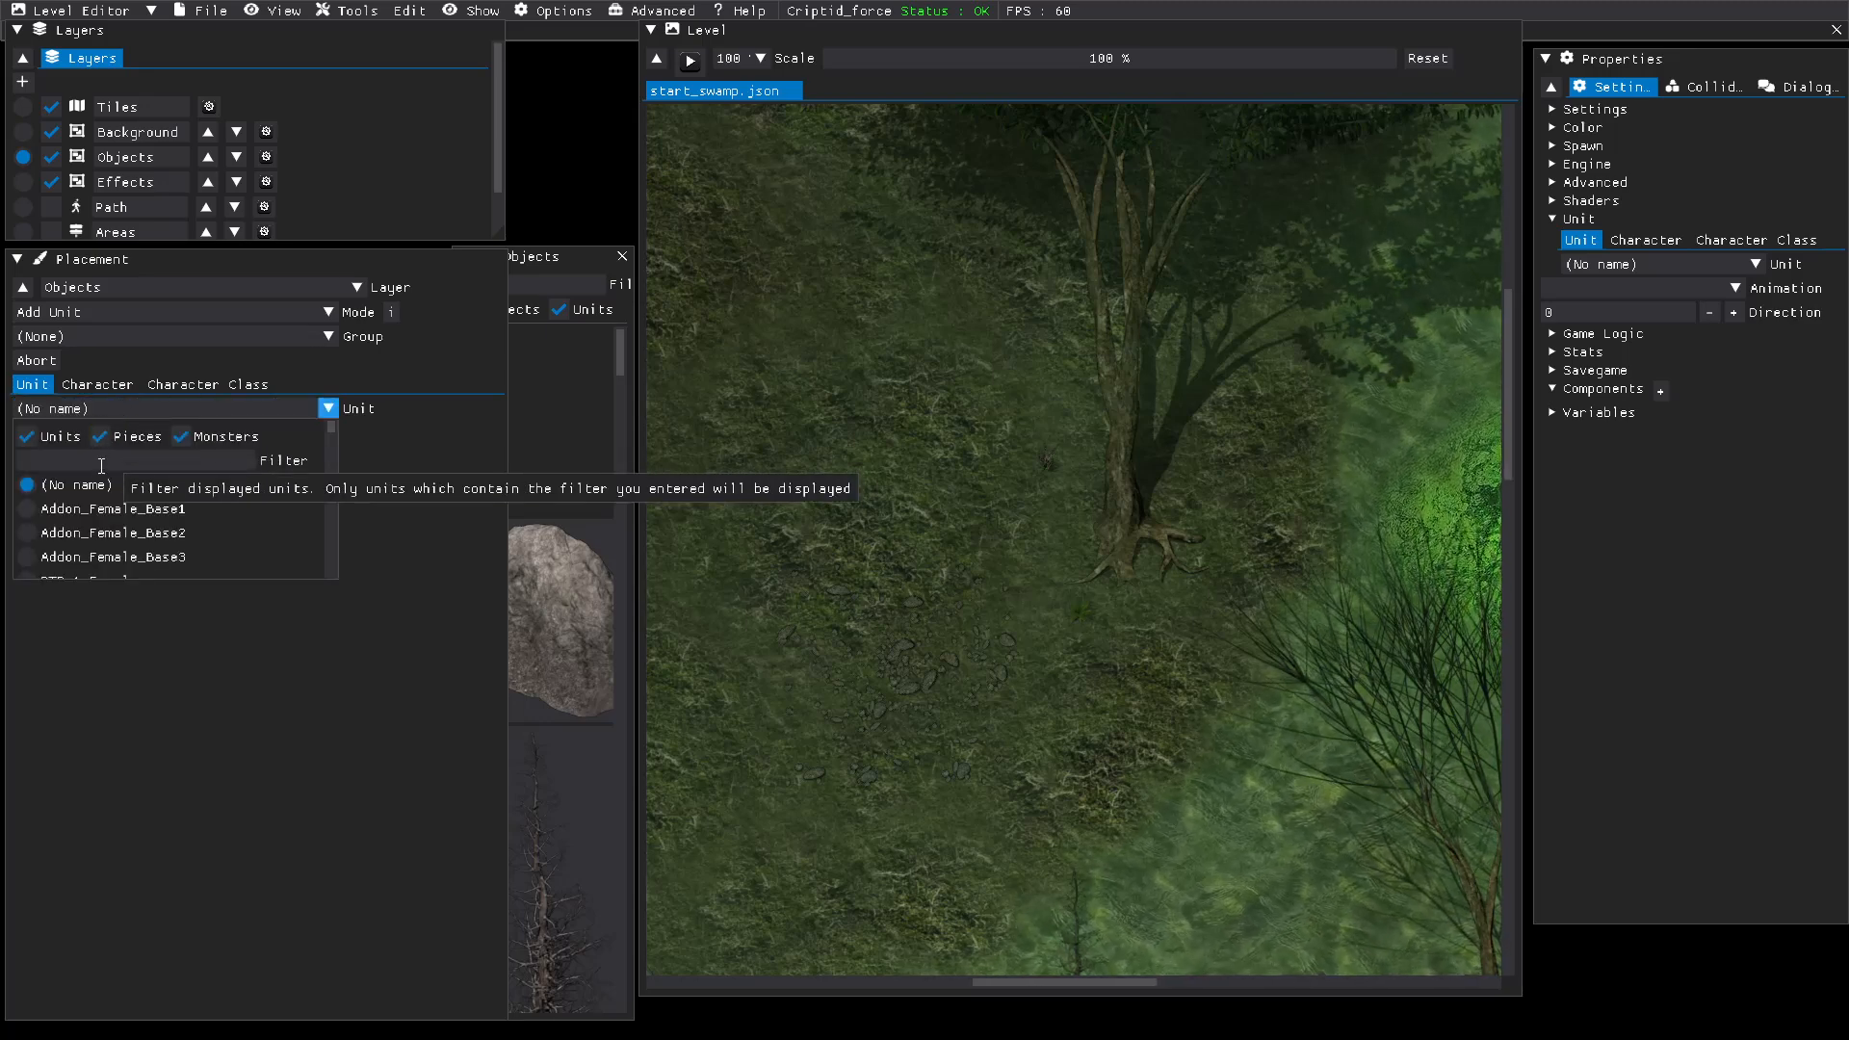
text(she)
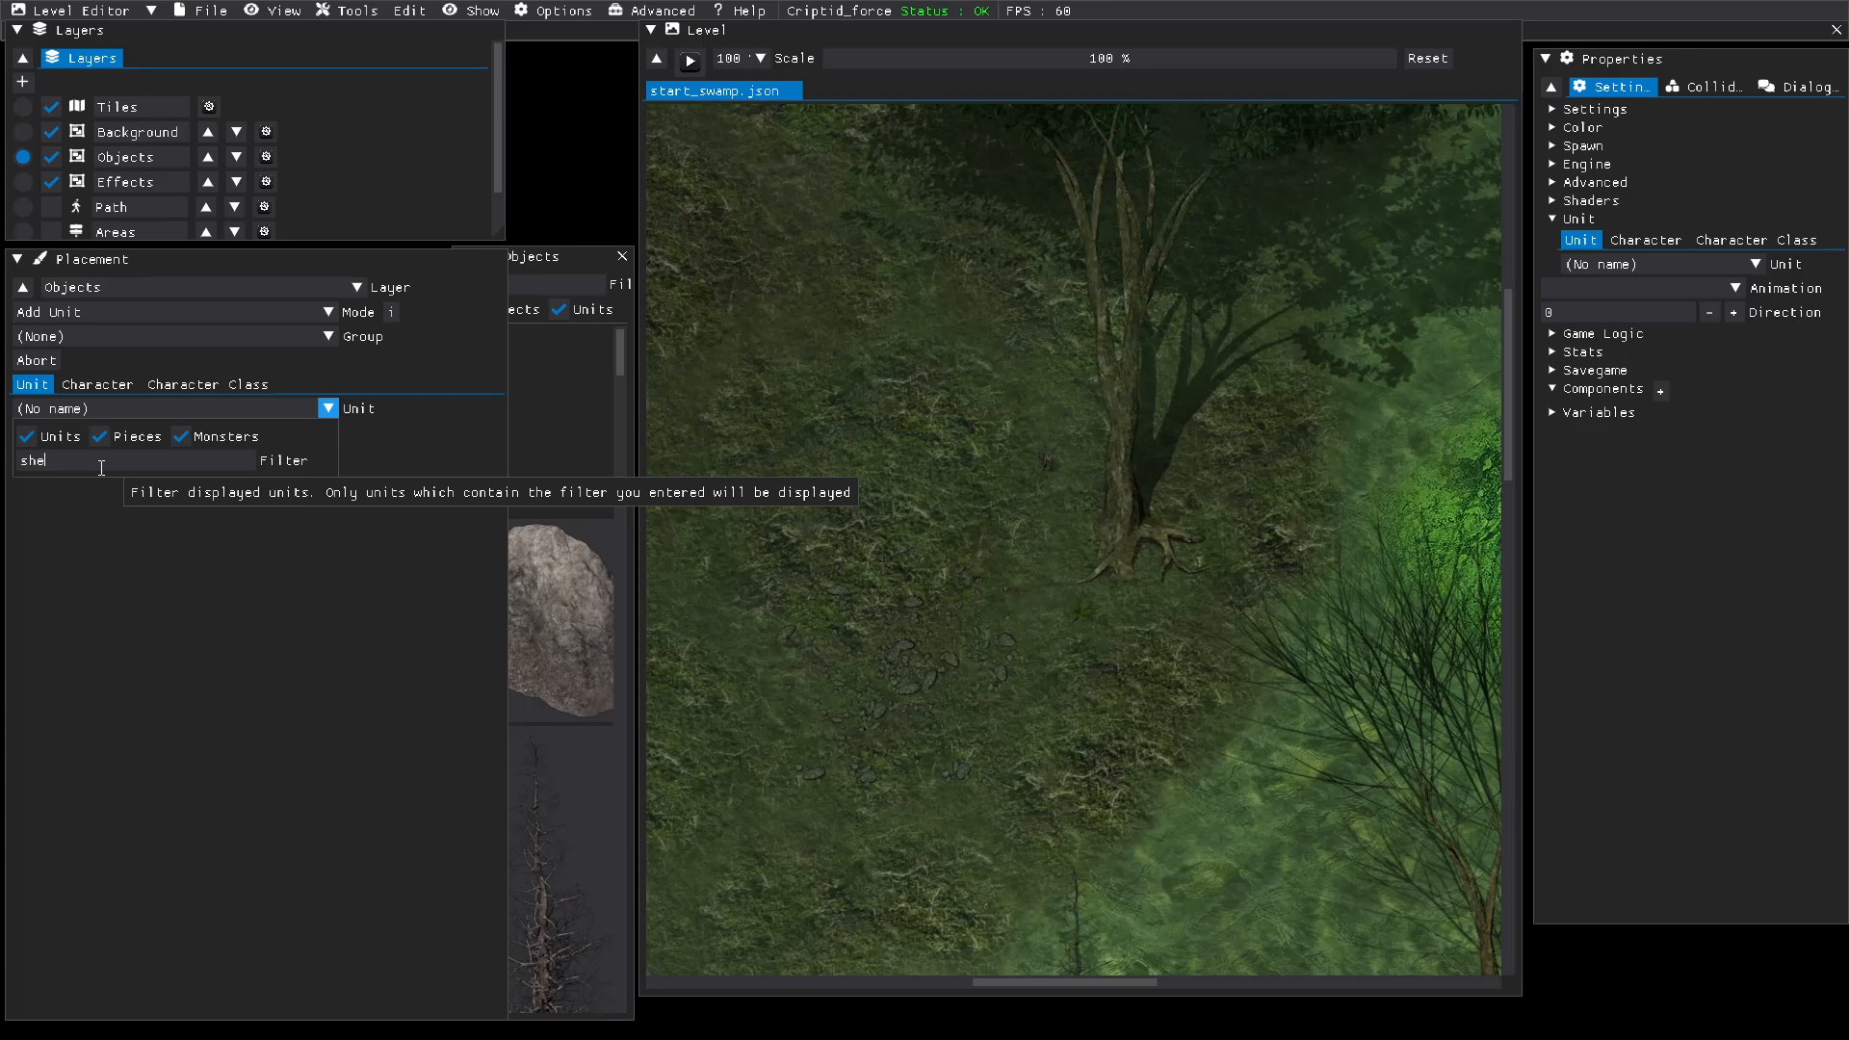
key(BackSpace)
key(BackSpace)
key(BackSpace)
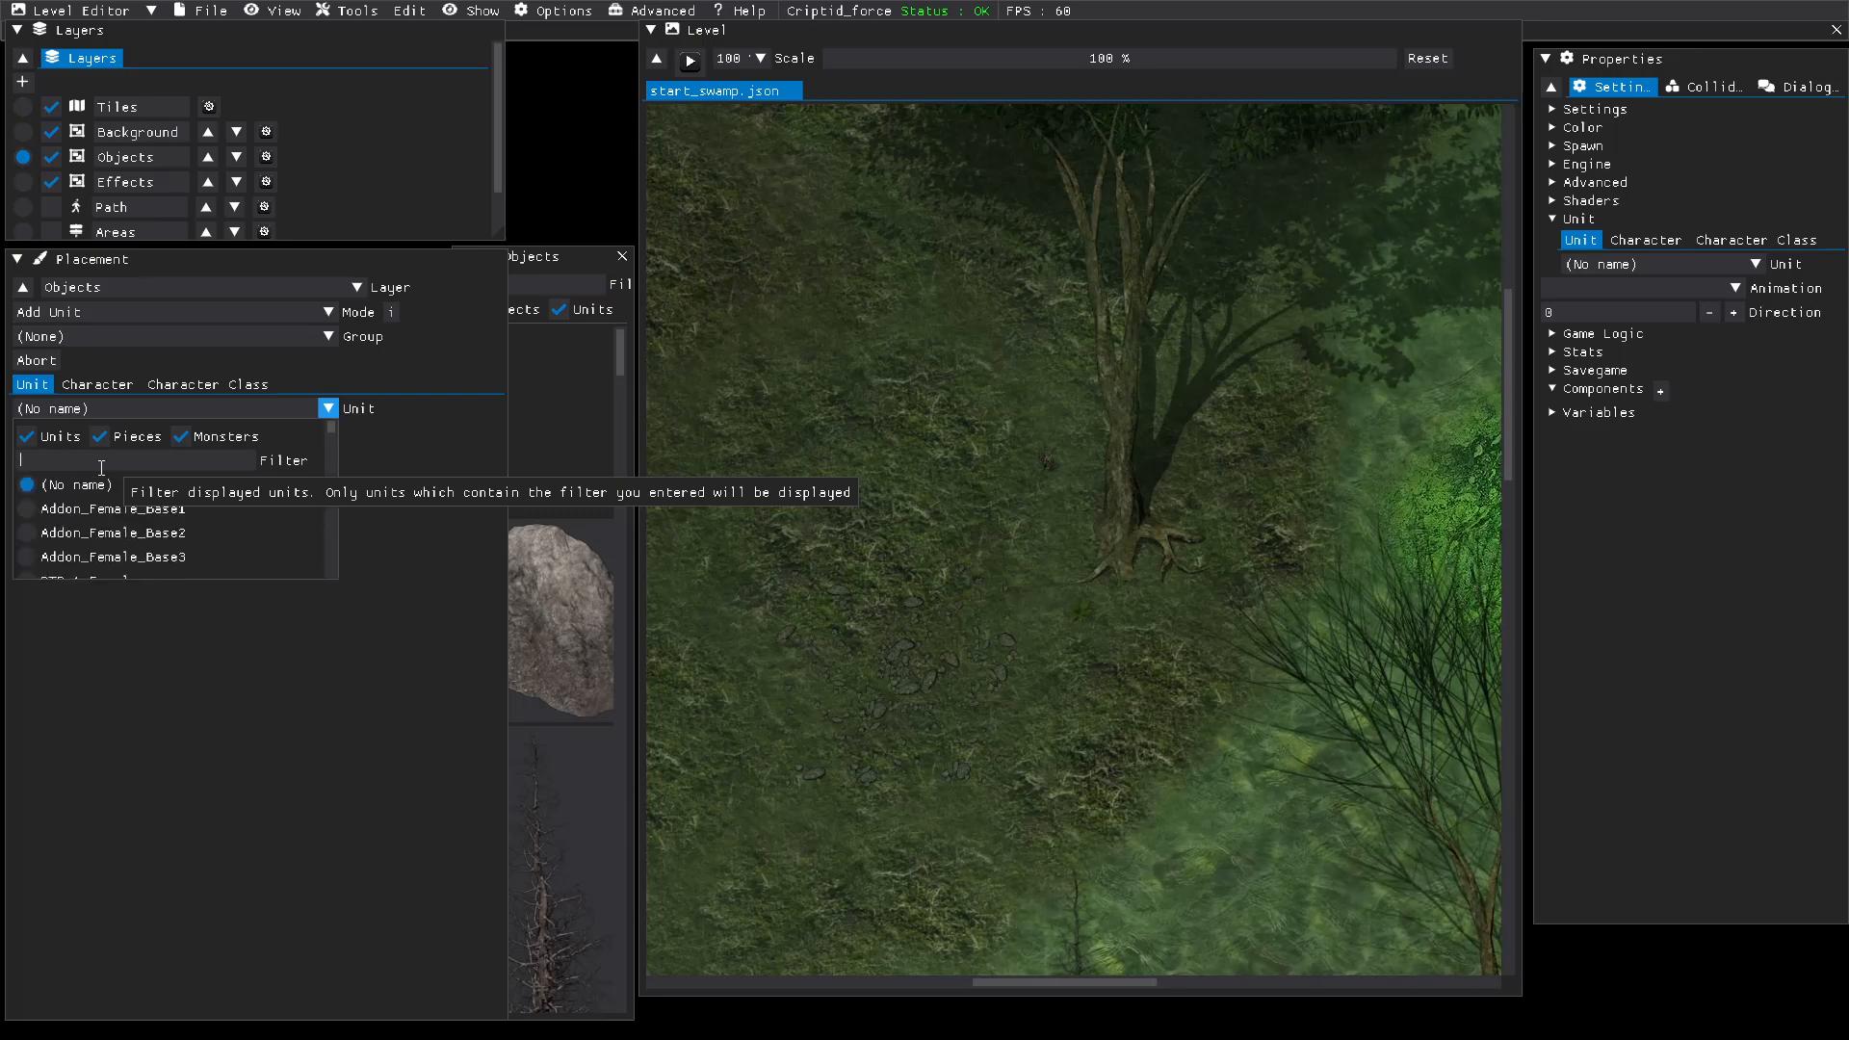
Step: Try the filter "Sh" on the placeable units, and remove it again
text(She)
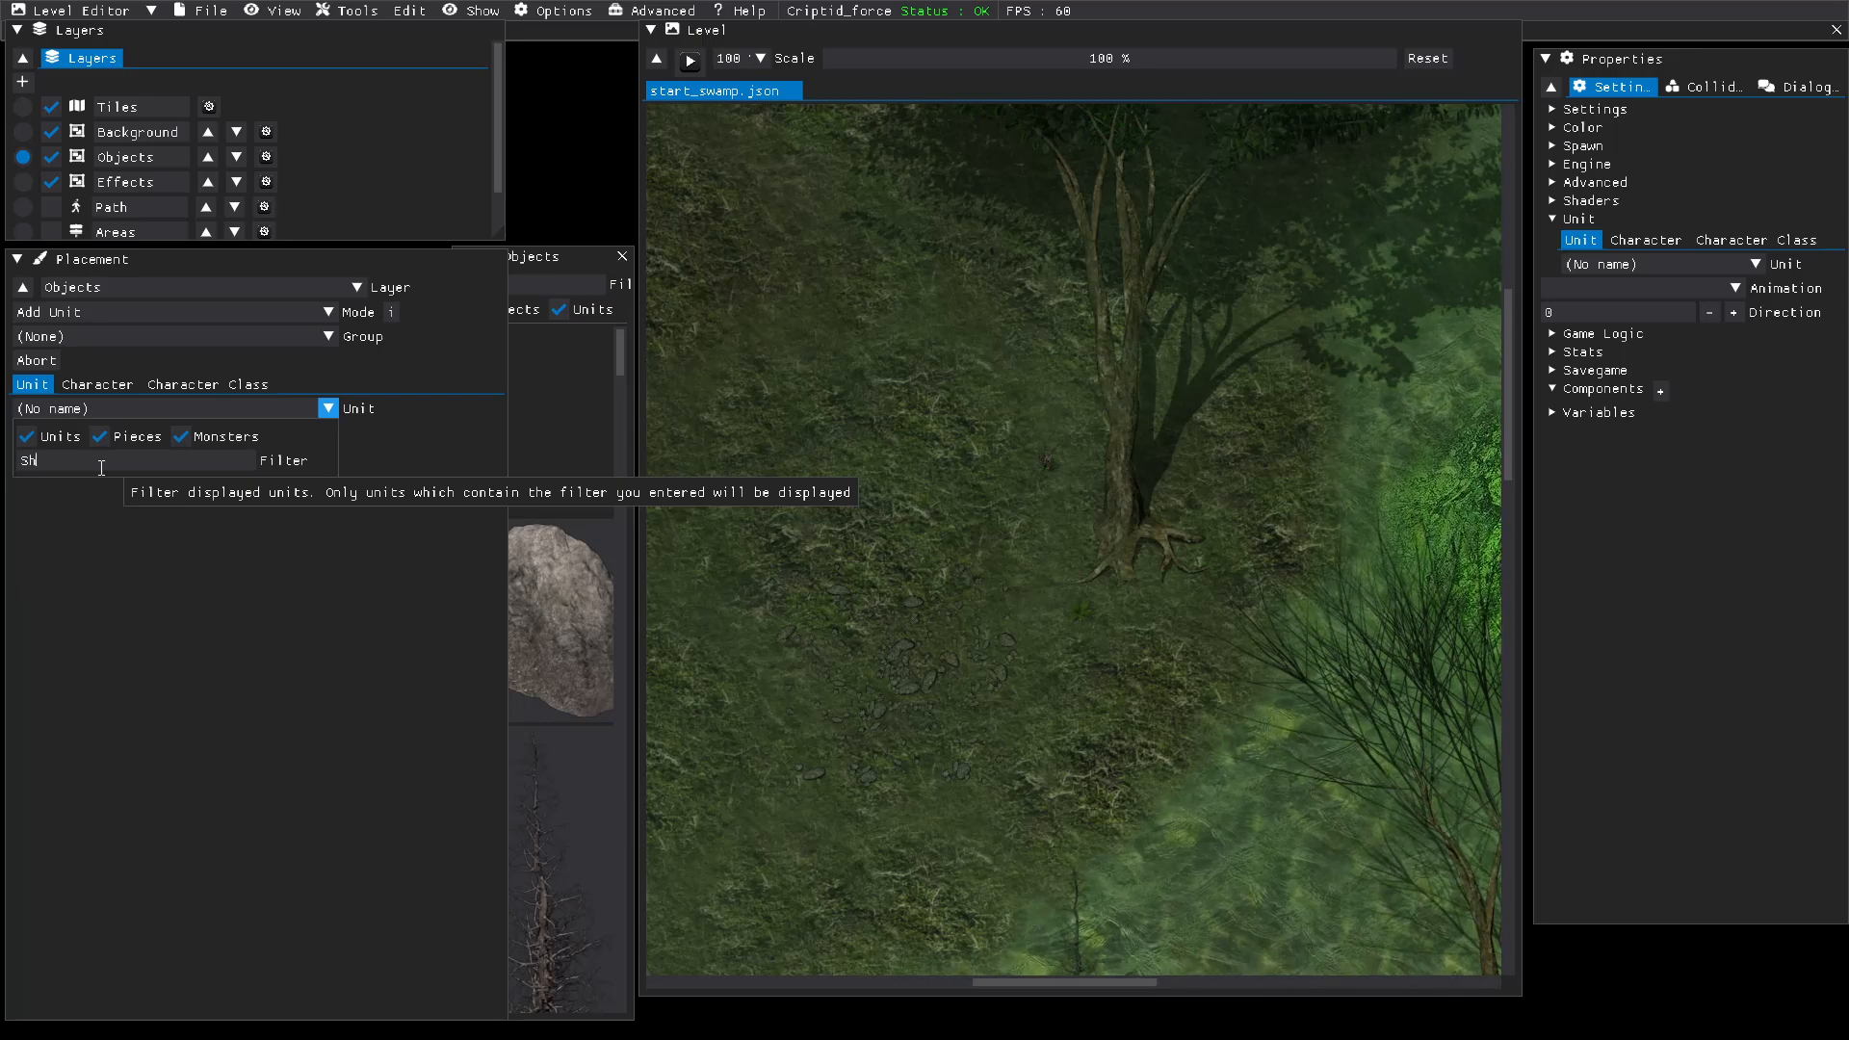
key(BackSpace)
key(BackSpace)
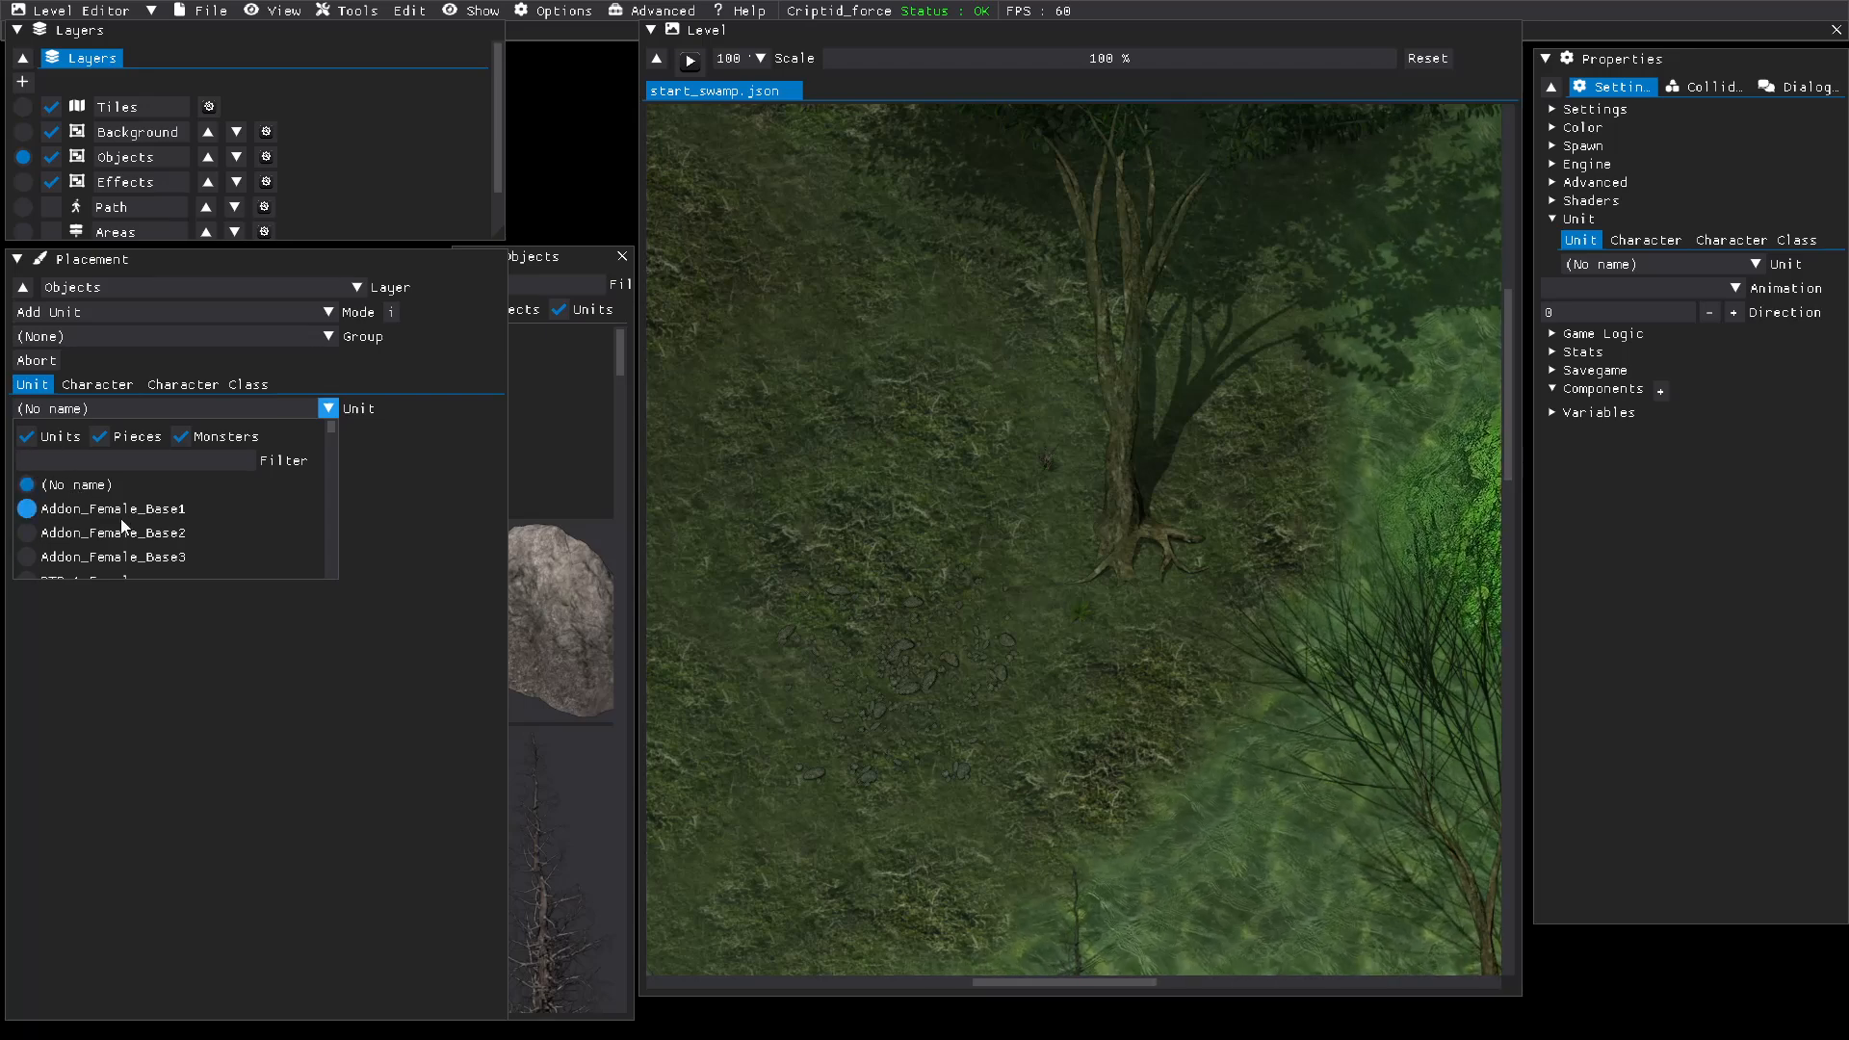
Step: Look through the full list of placeable units for the saved spider character, and close the list
scroll(119, 518, down, 1)
scroll(82, 457, down, 1)
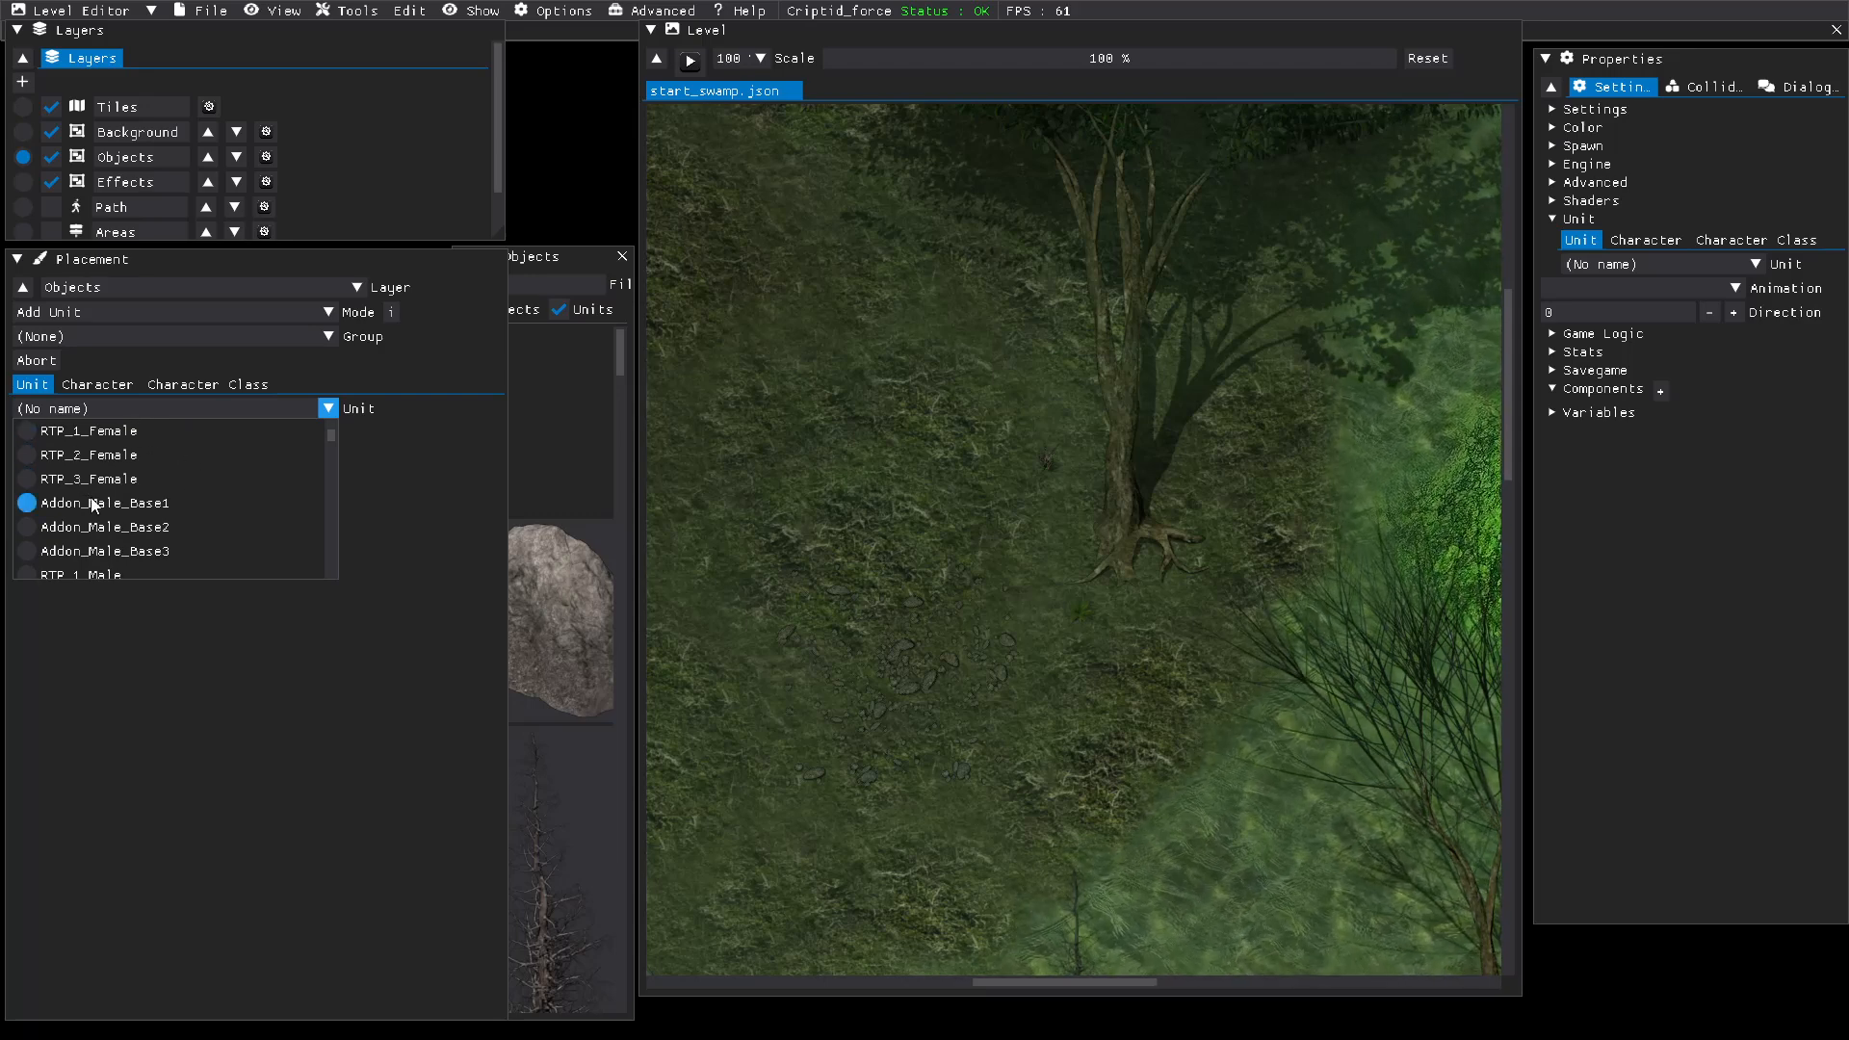
scroll(94, 501, down, 4)
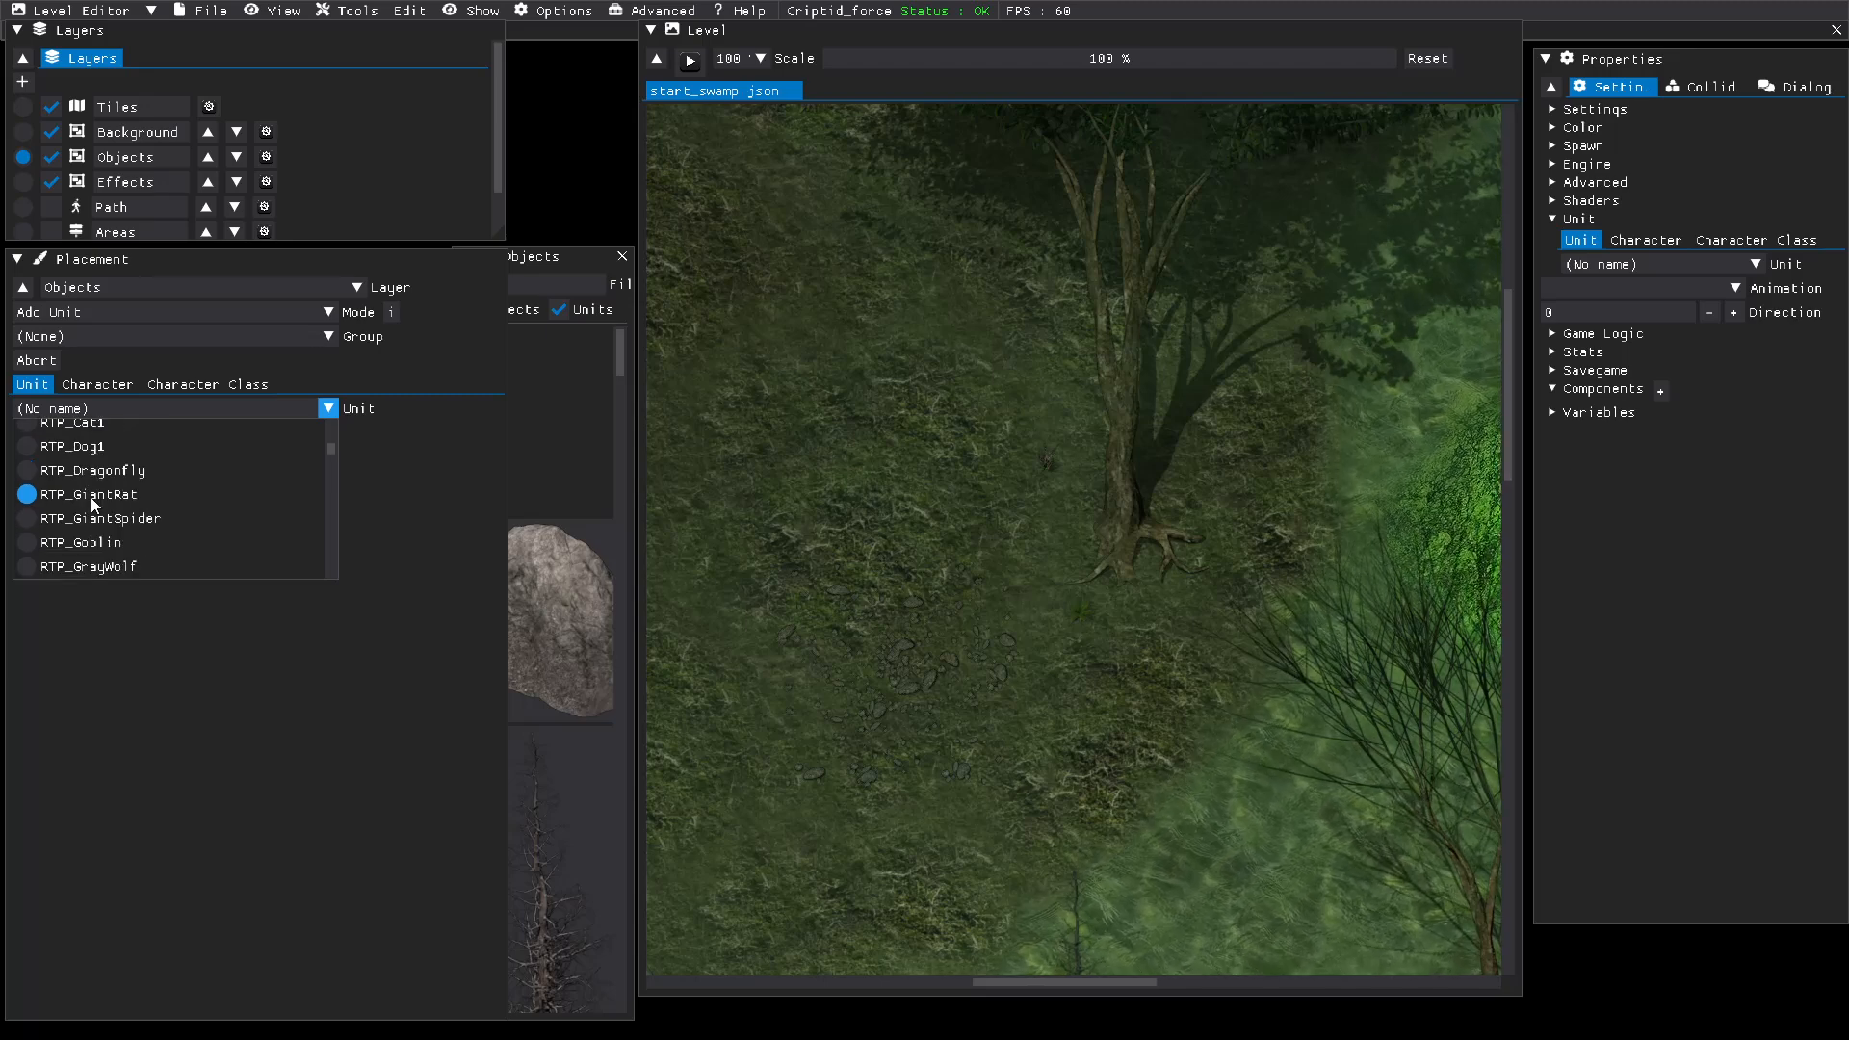
scroll(93, 500, down, 5)
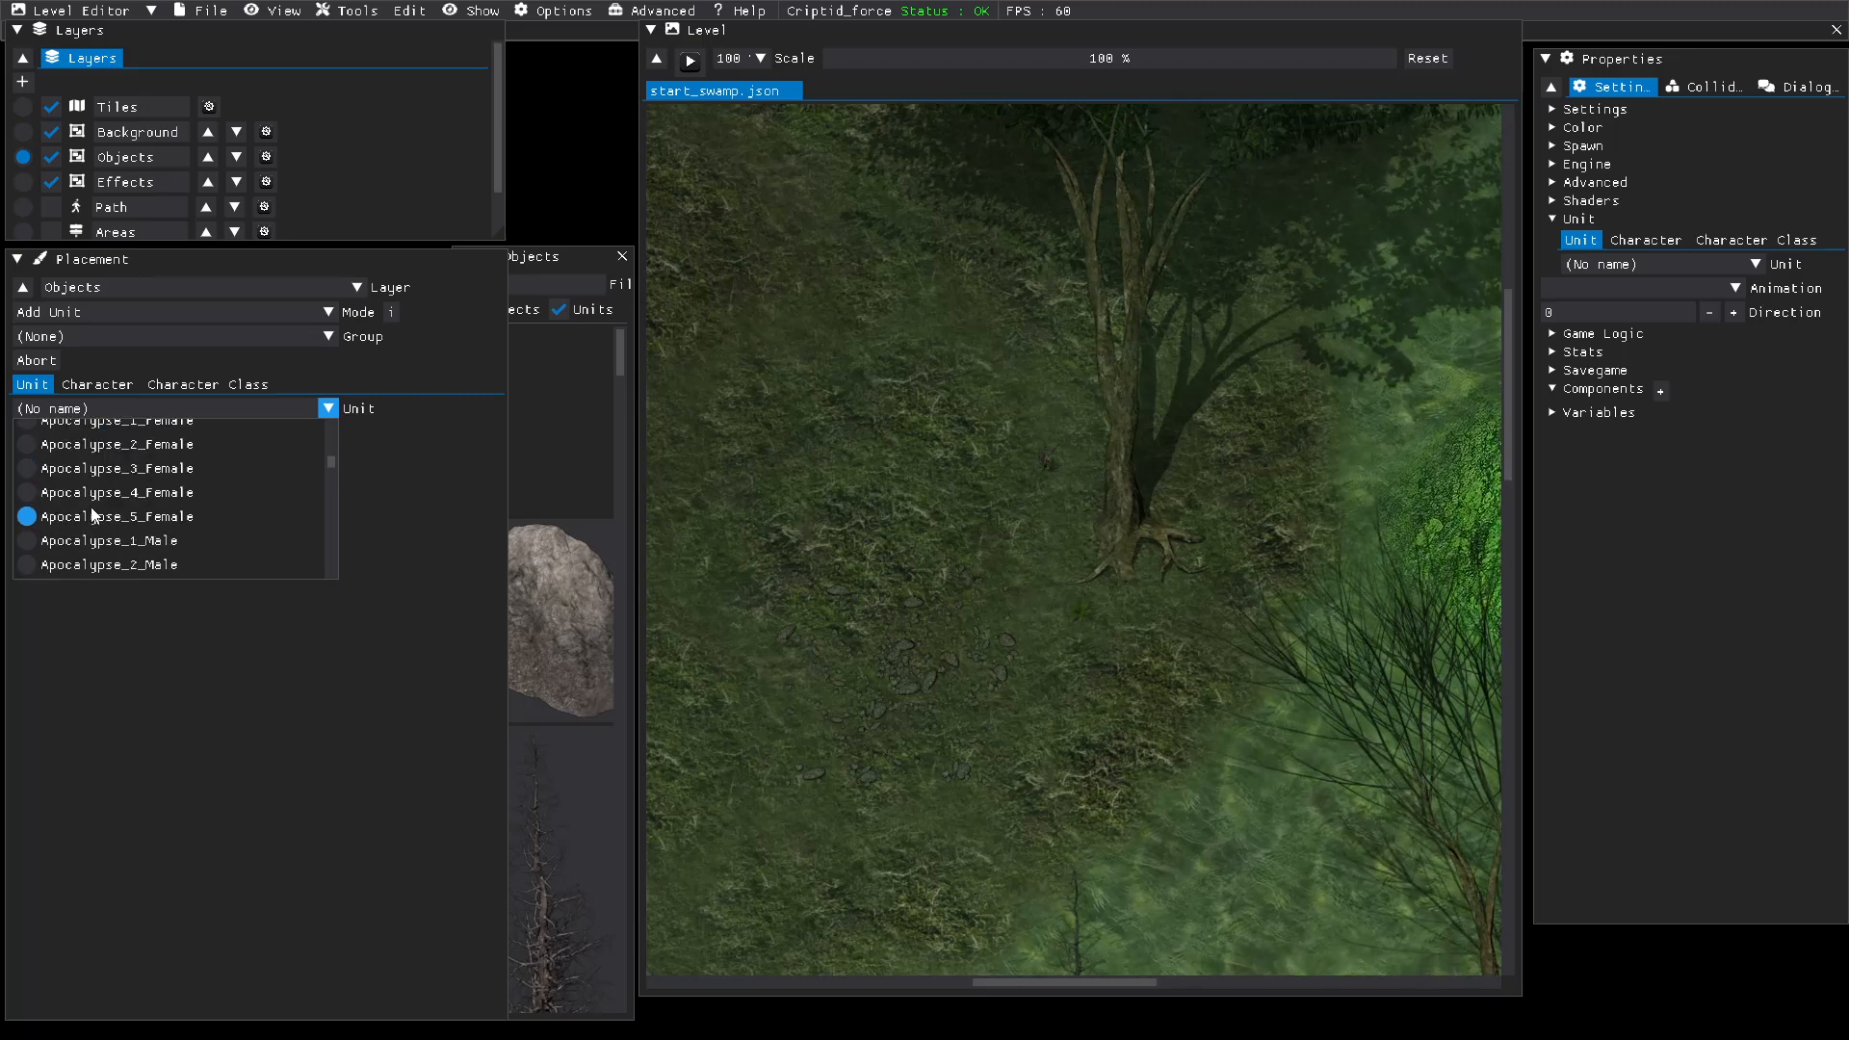
scroll(94, 516, down, 3)
scroll(91, 516, down, 2)
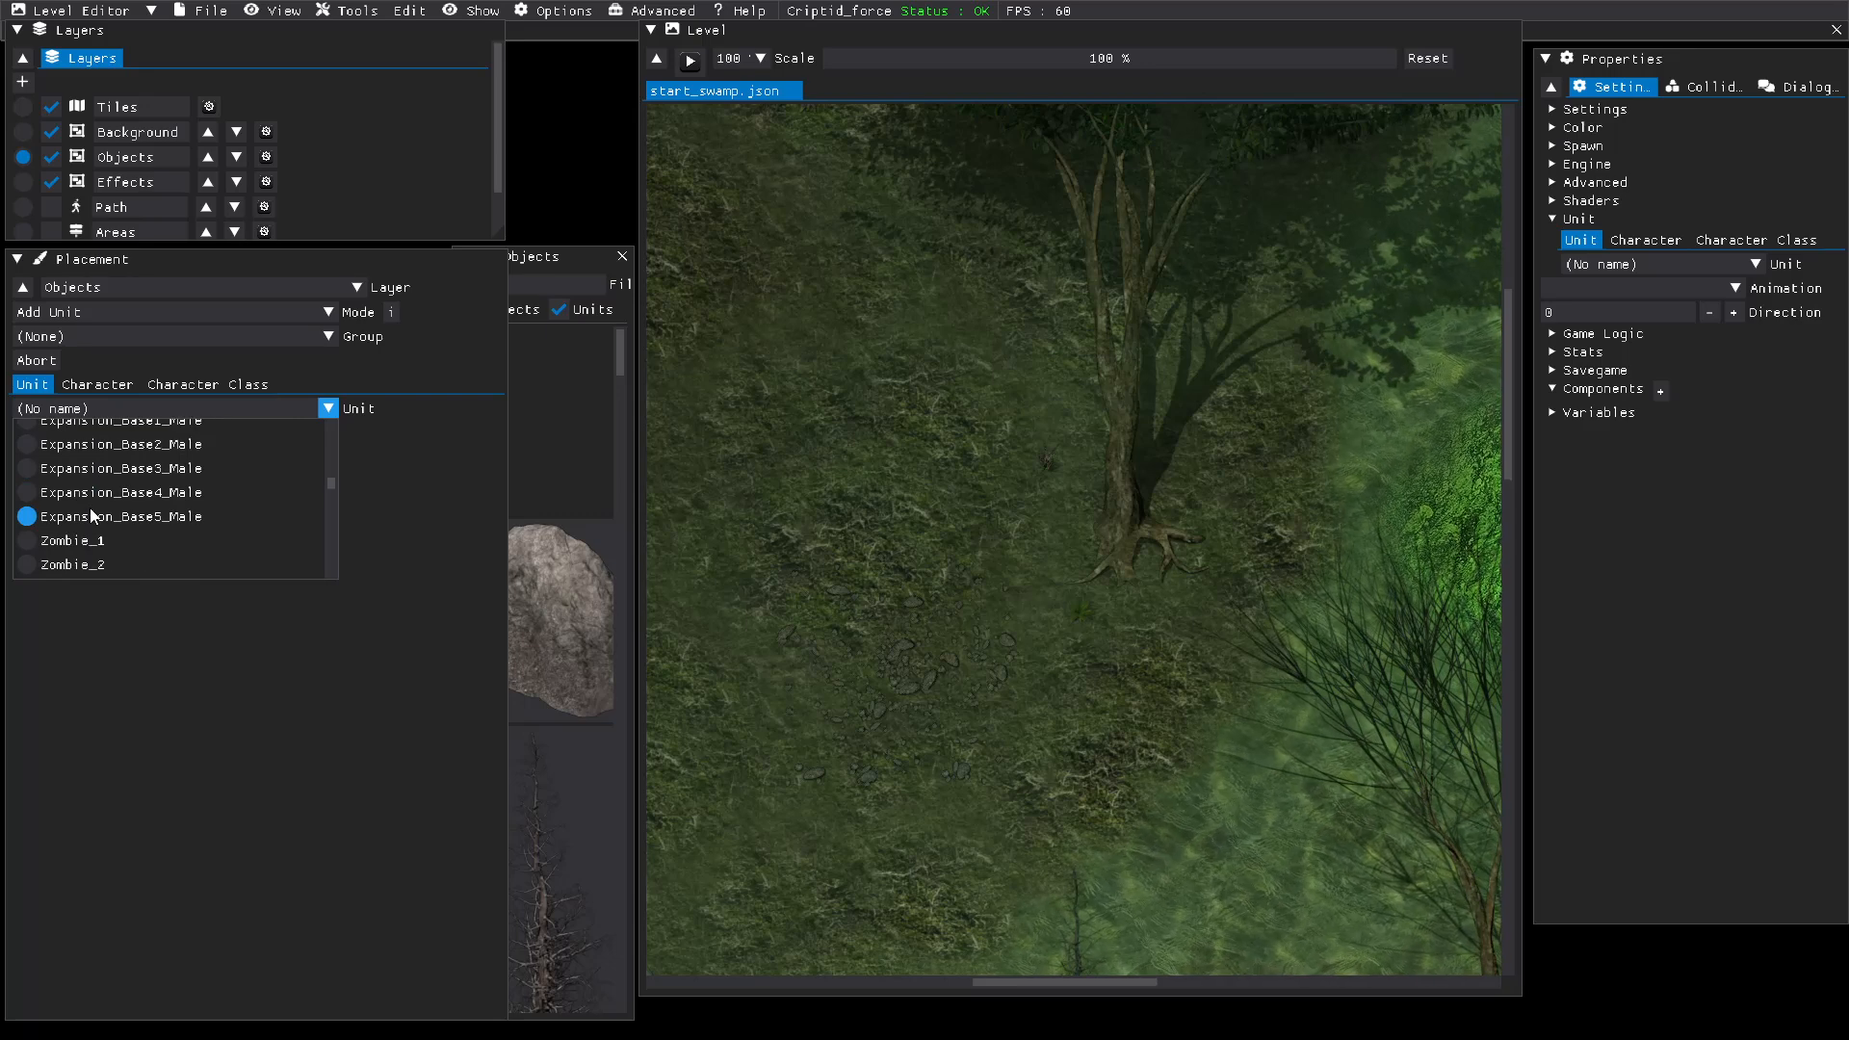
scroll(91, 516, down, 5)
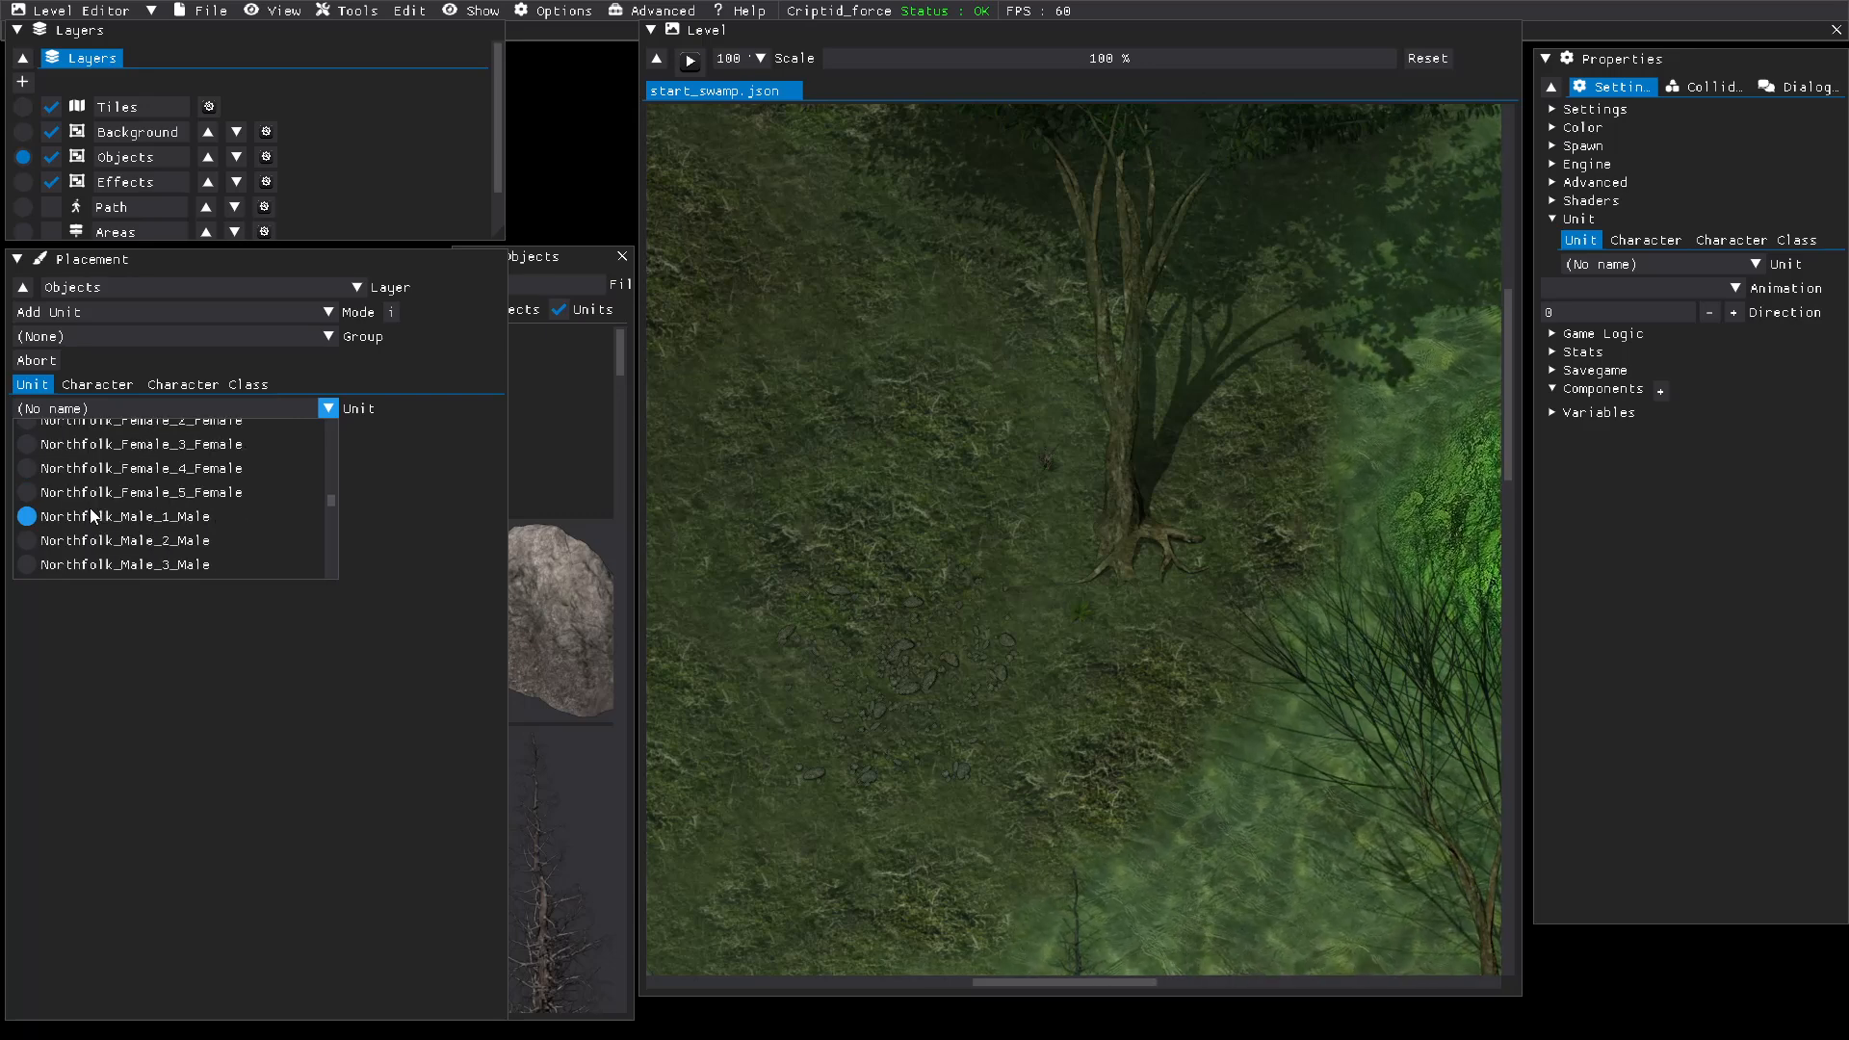
scroll(93, 517, down, 3)
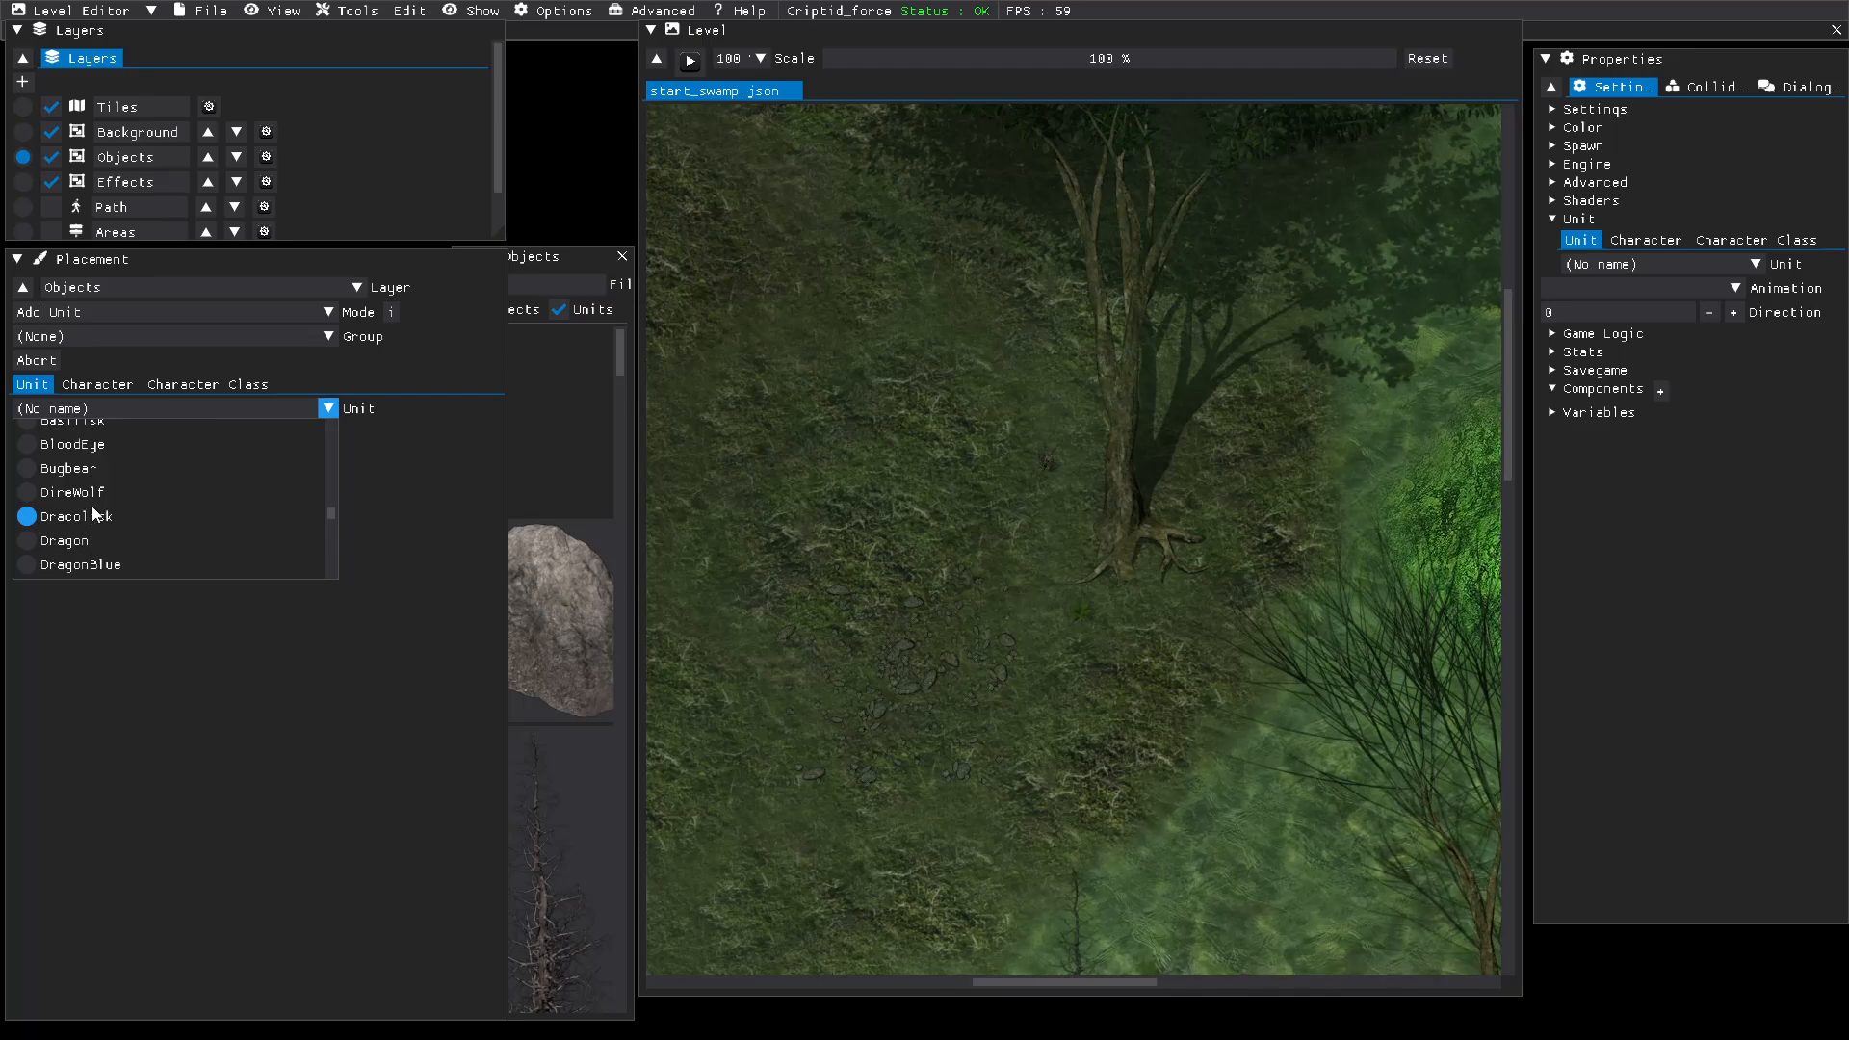
scroll(93, 516, down, 2)
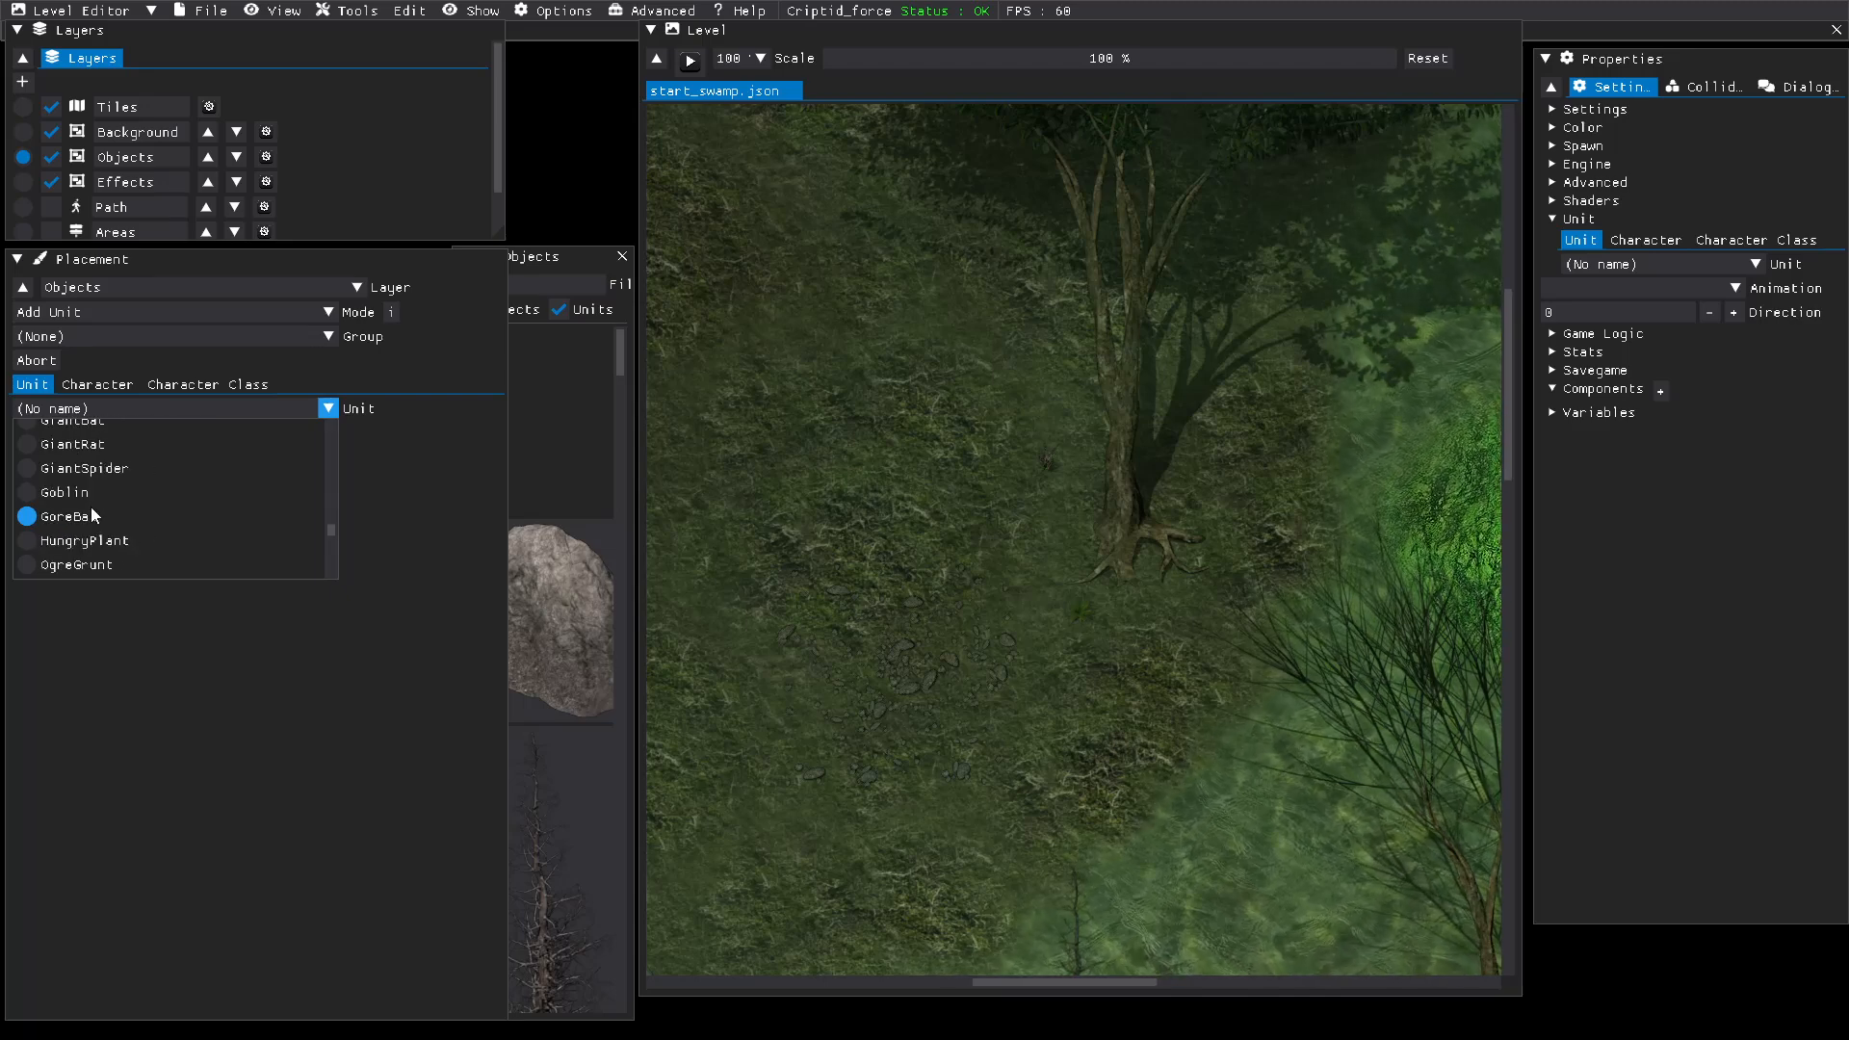
scroll(88, 501, down, 3)
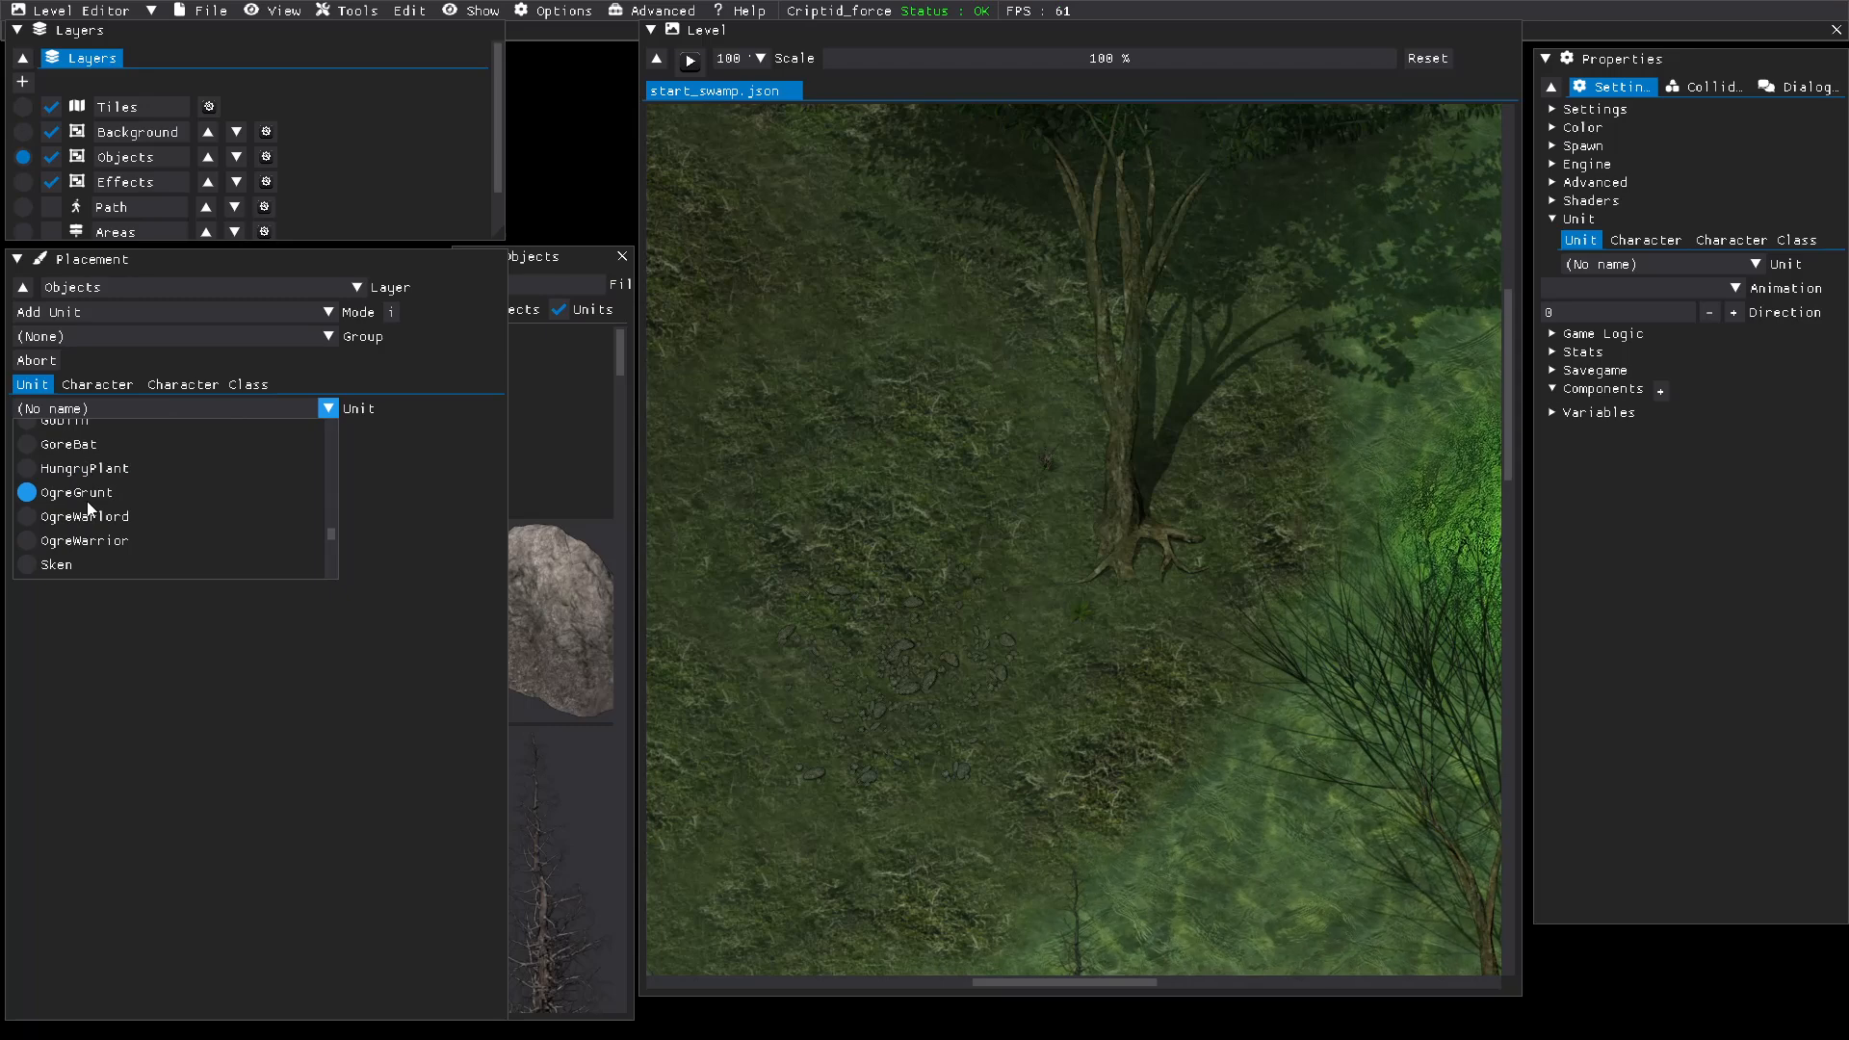
scroll(89, 511, down, 1)
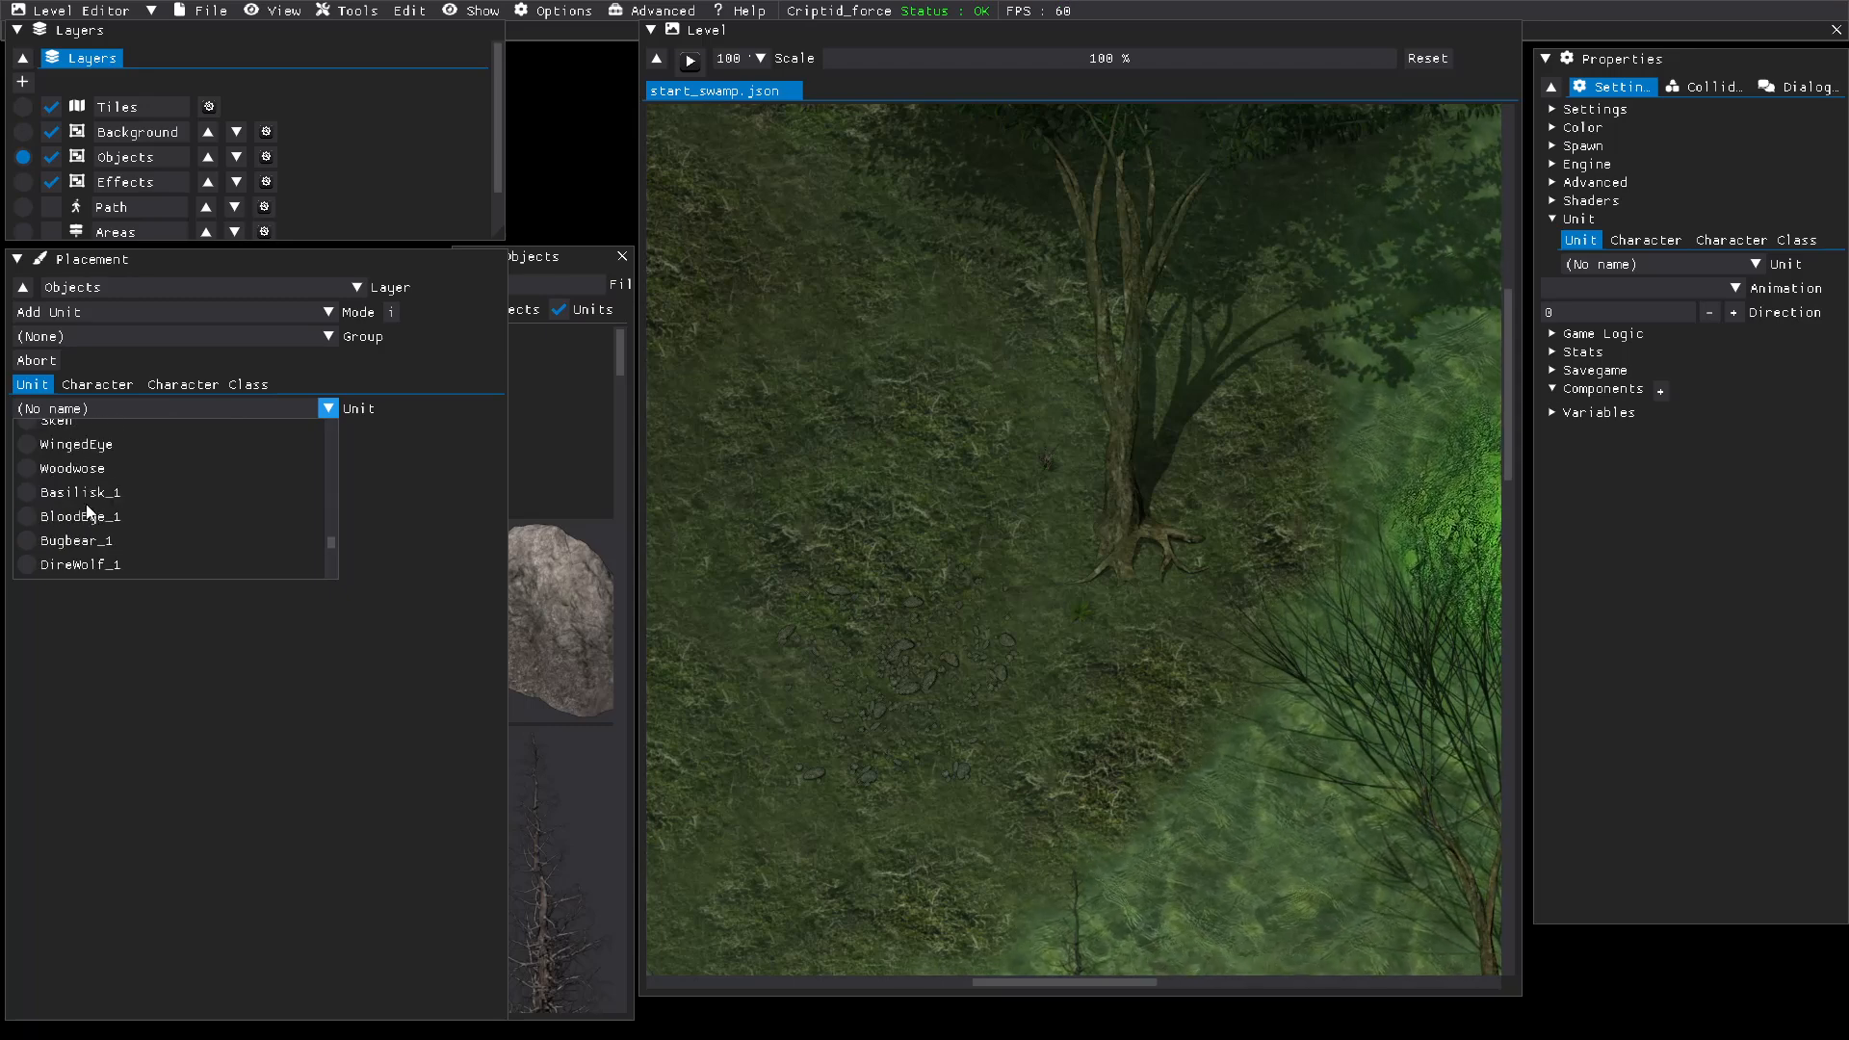
scroll(88, 511, down, 3)
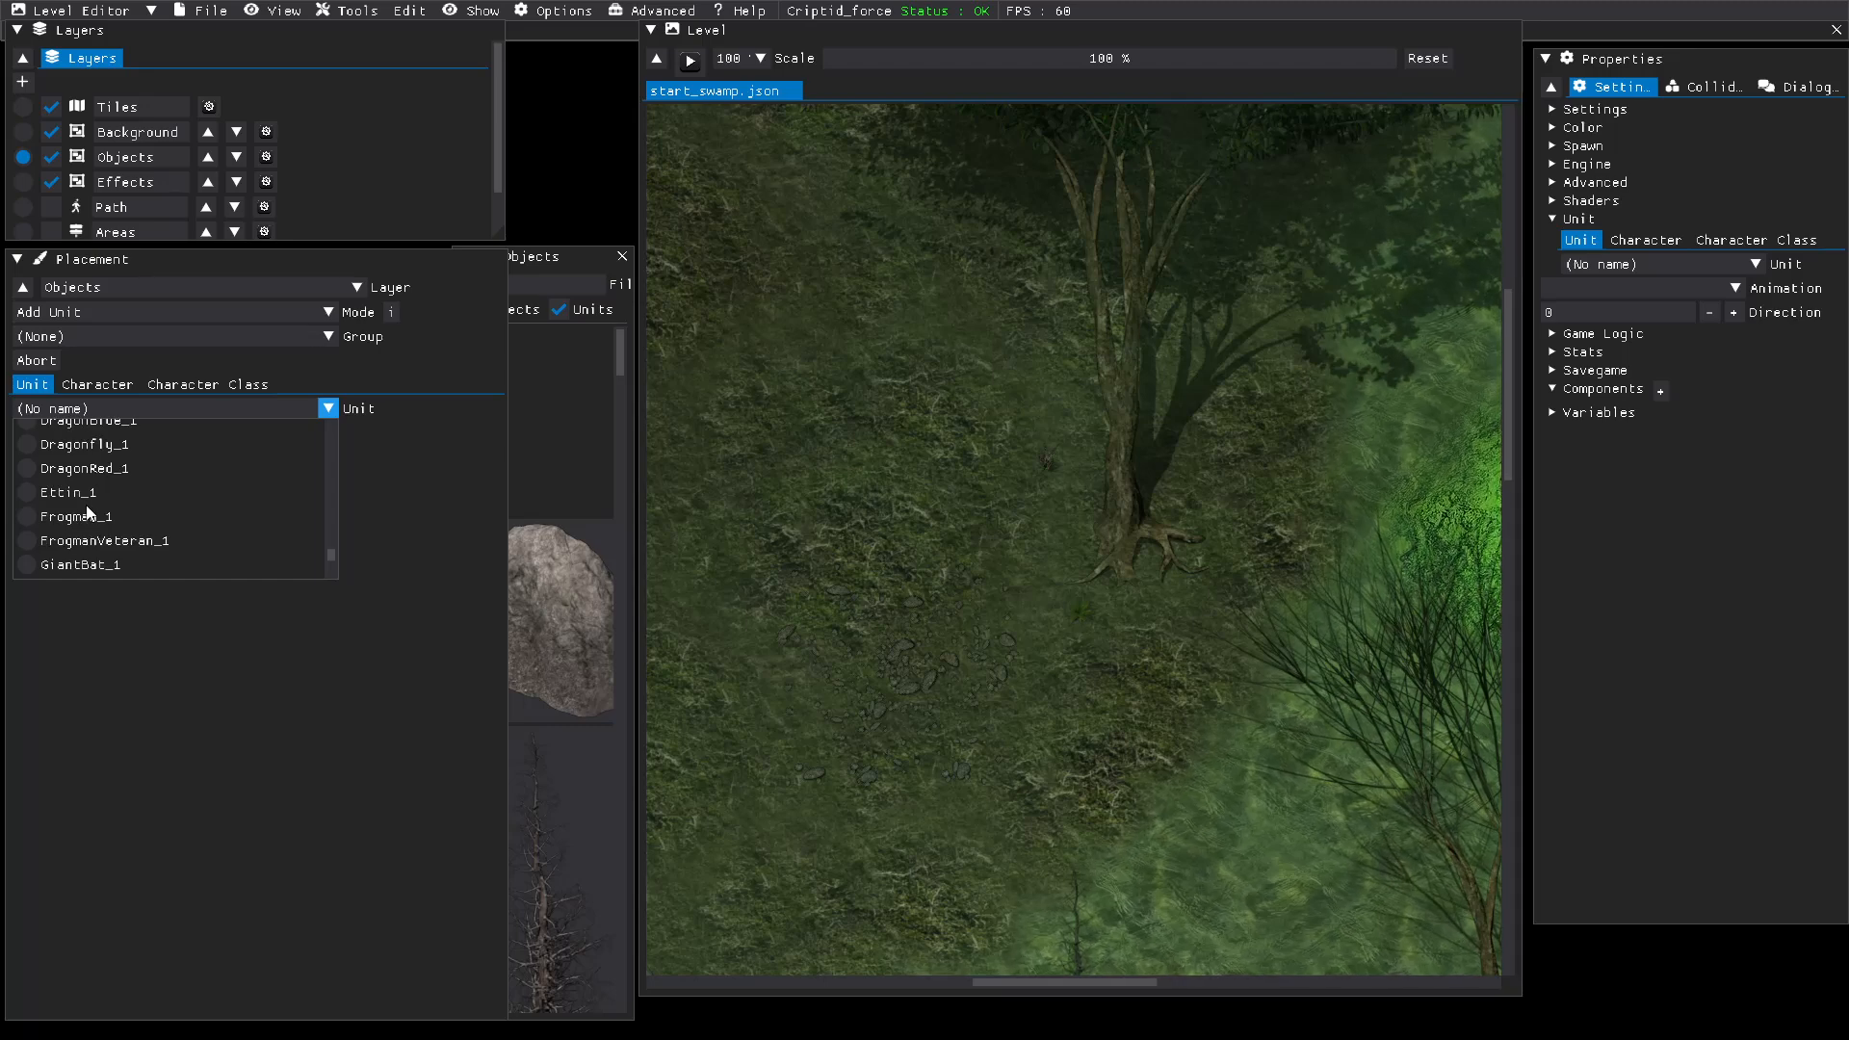
scroll(88, 511, down, 1)
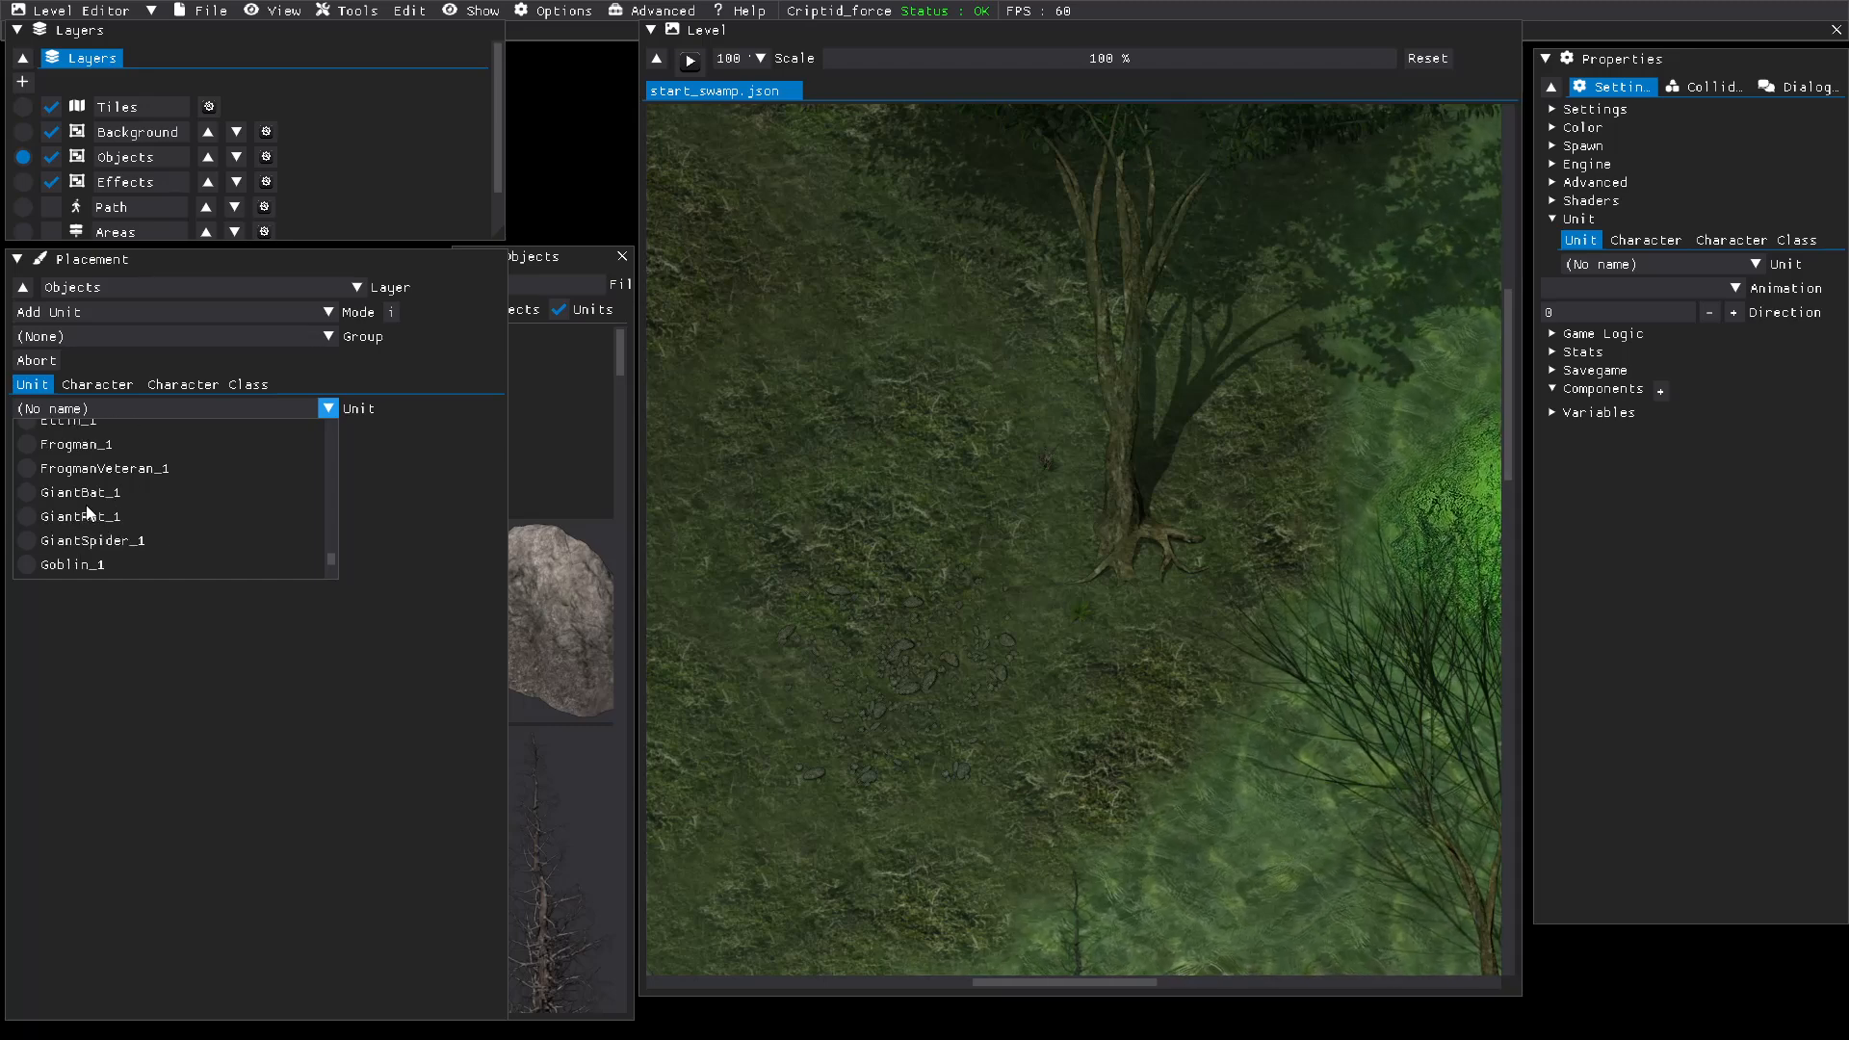
scroll(89, 511, down, 1)
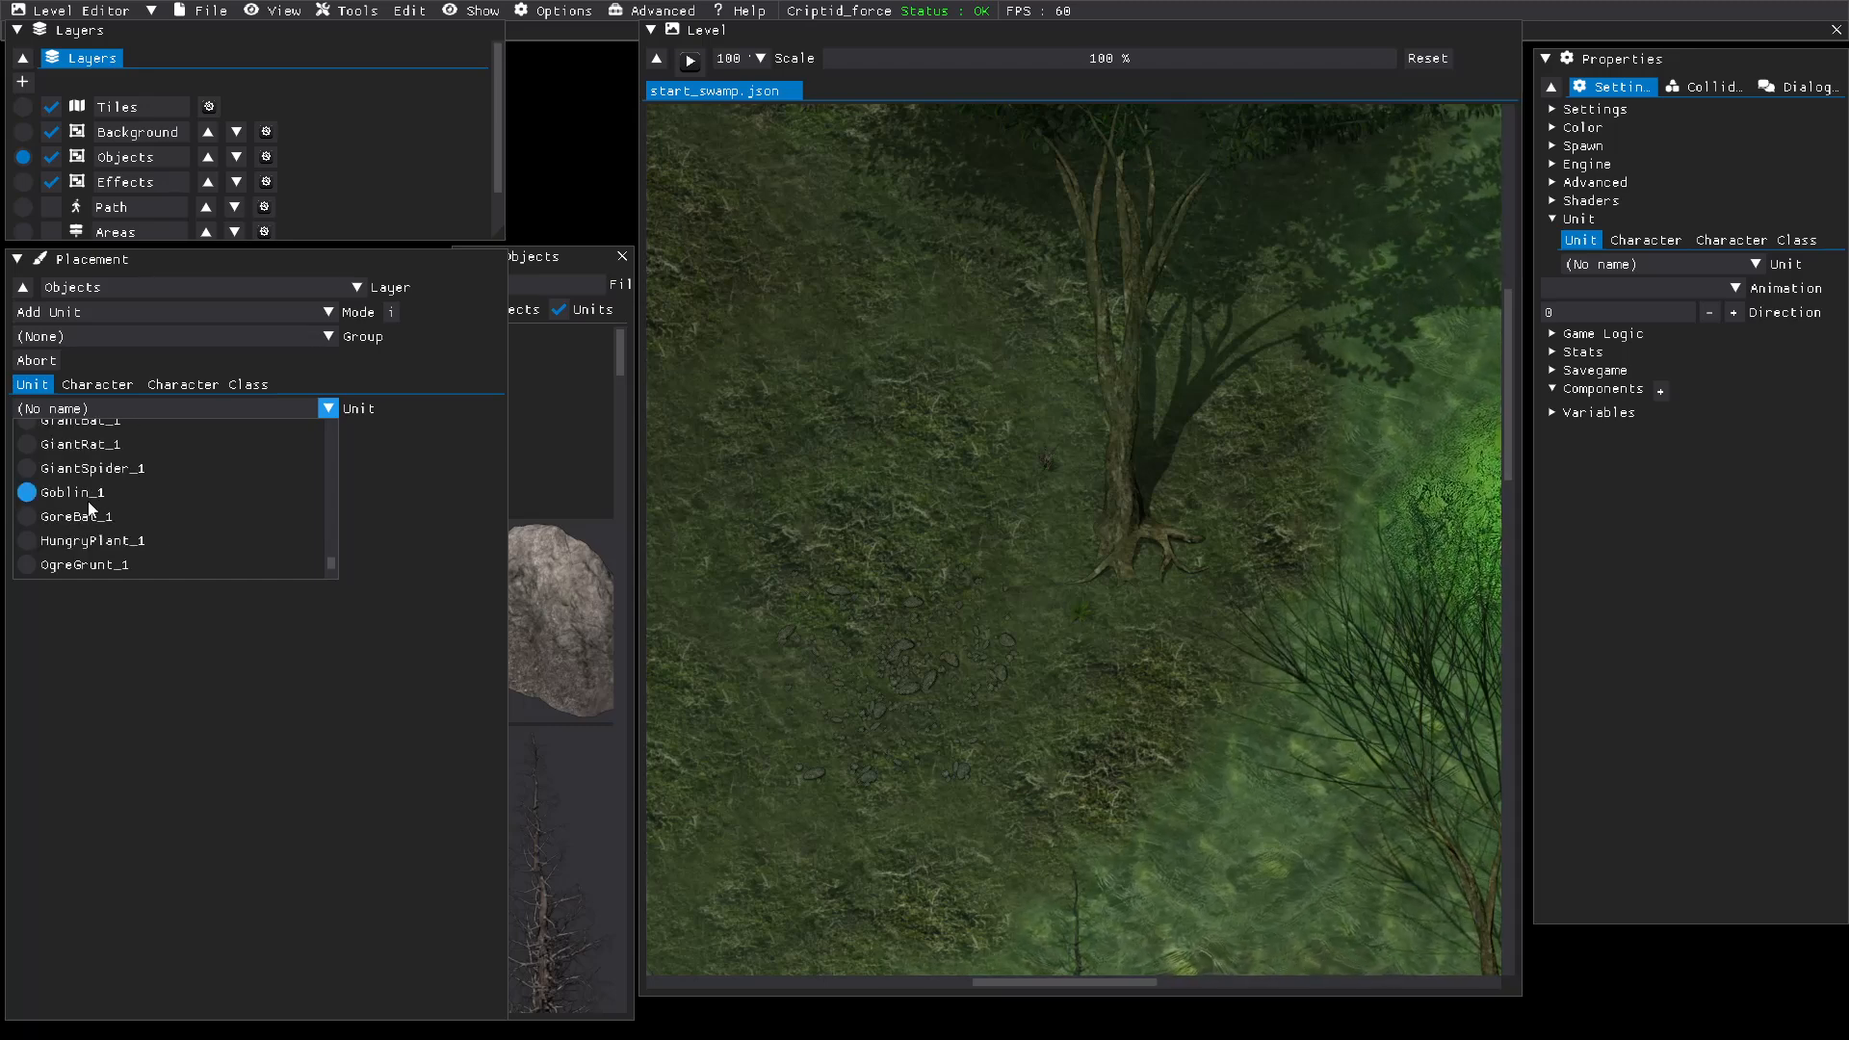
scroll(91, 510, down, 1)
scroll(88, 502, down, 1)
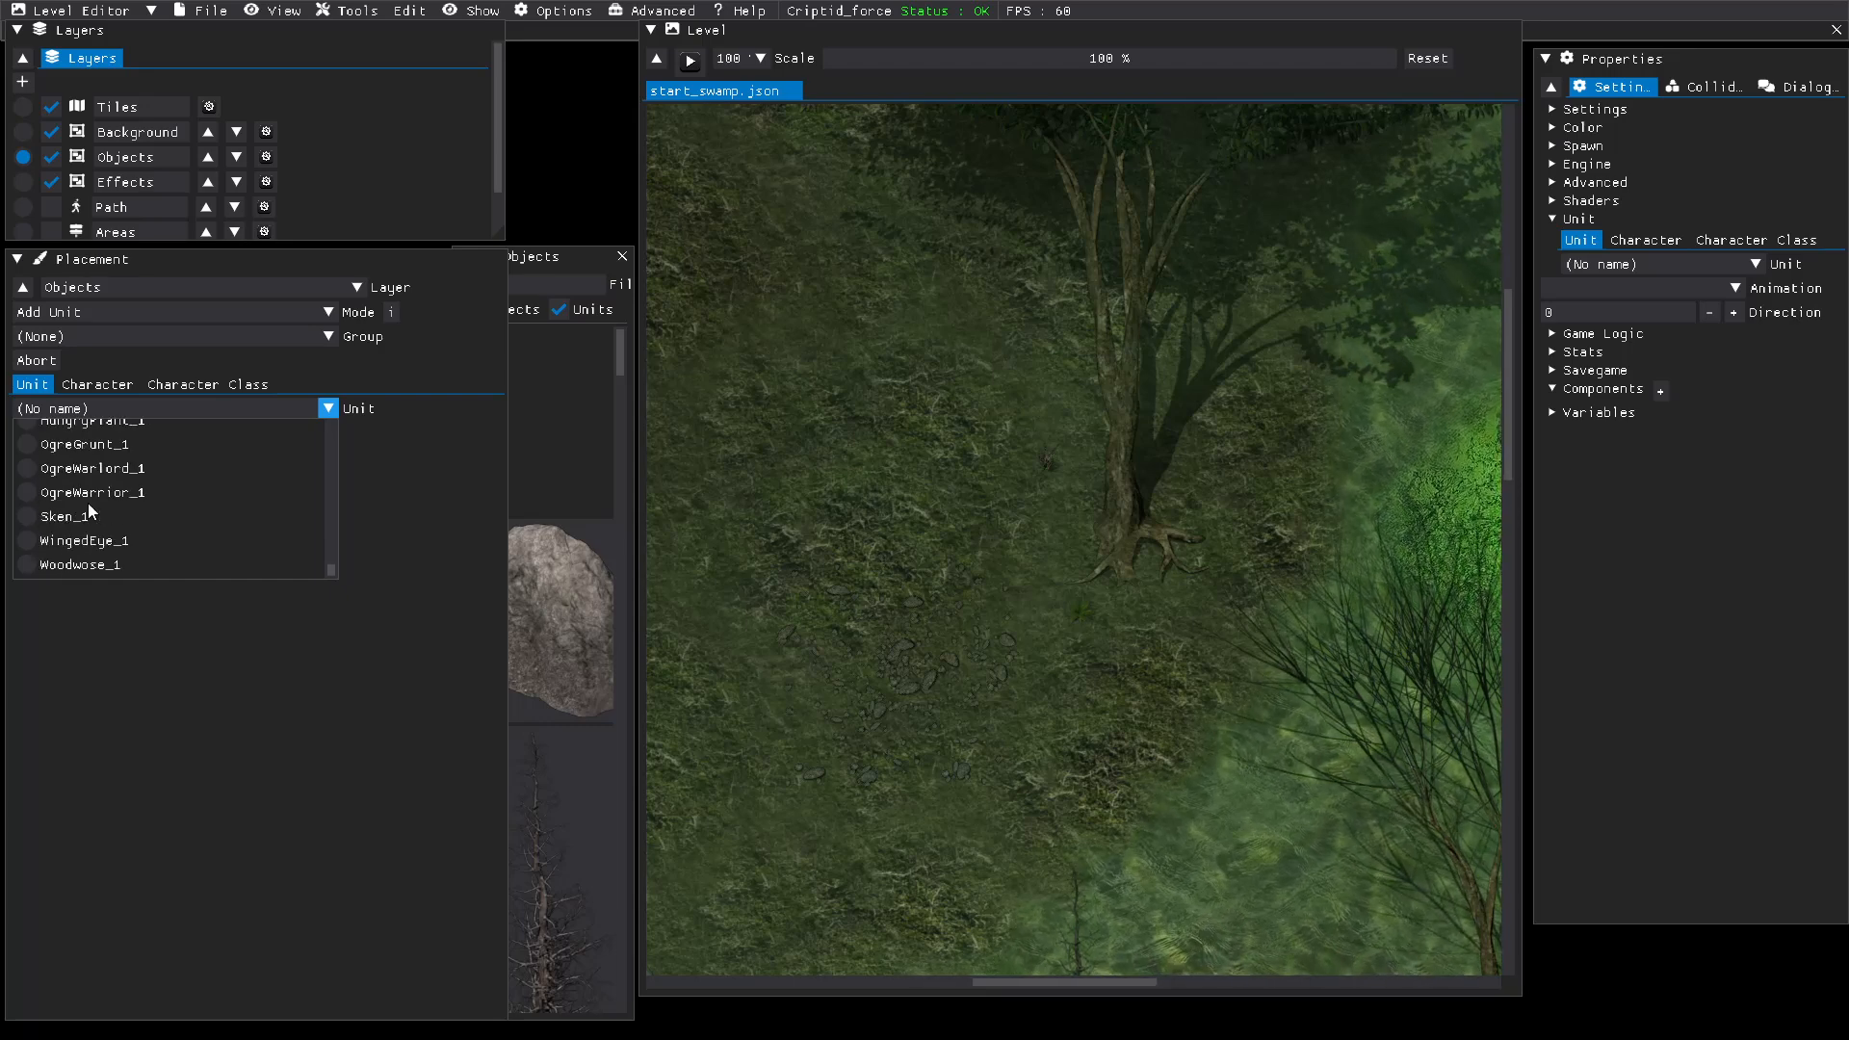
scroll(88, 502, down, 1)
click(75, 565)
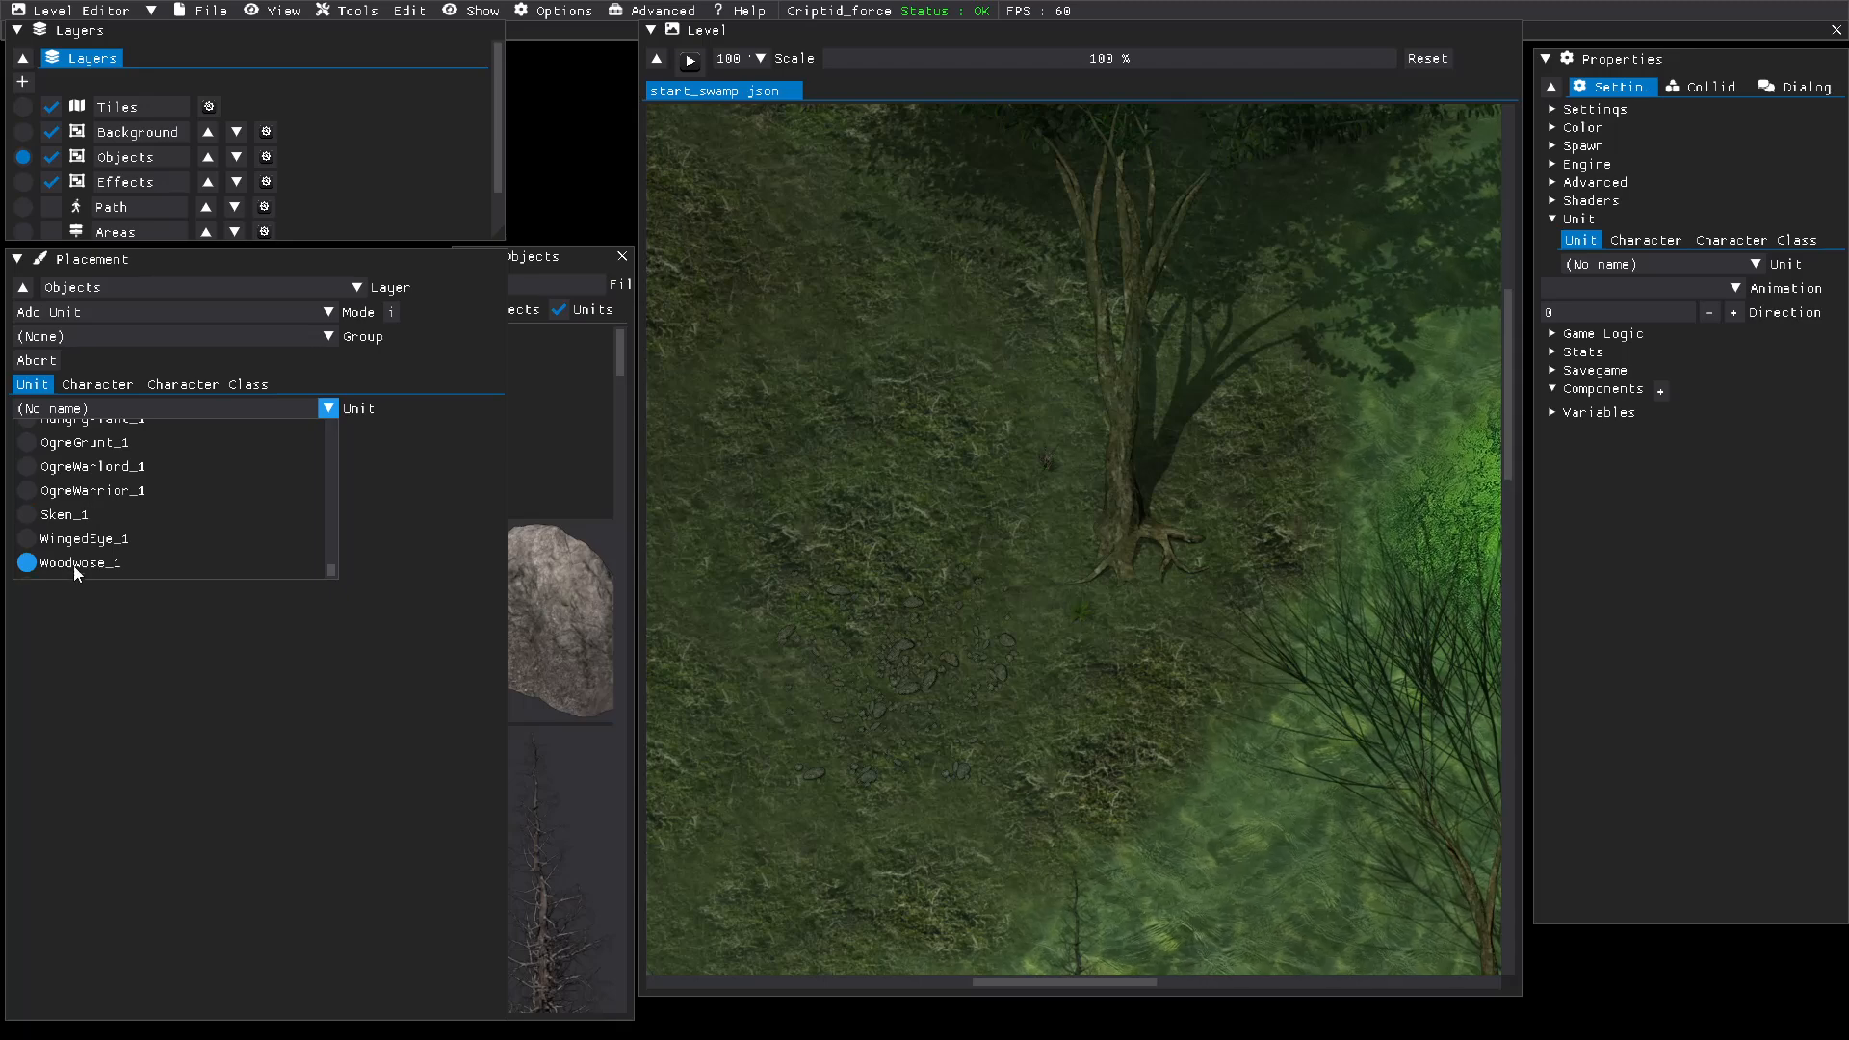
scroll(77, 549, up, 5)
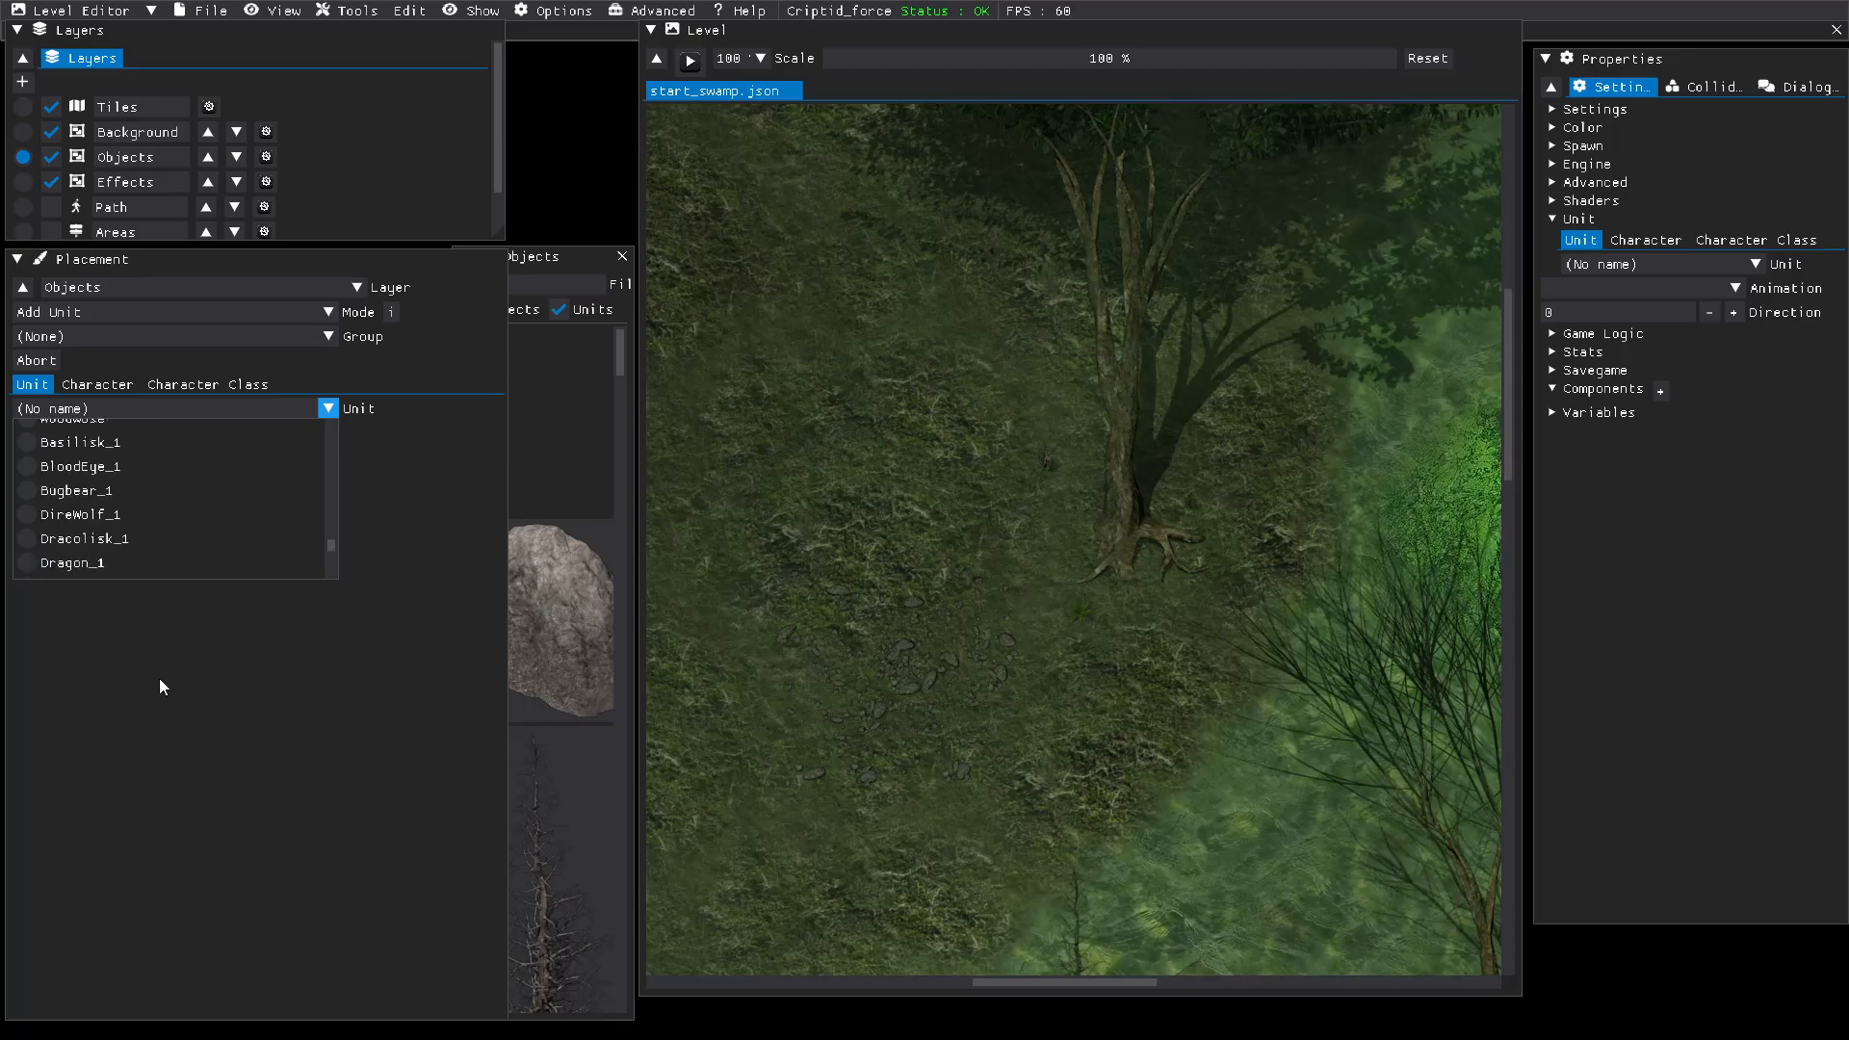
click(168, 709)
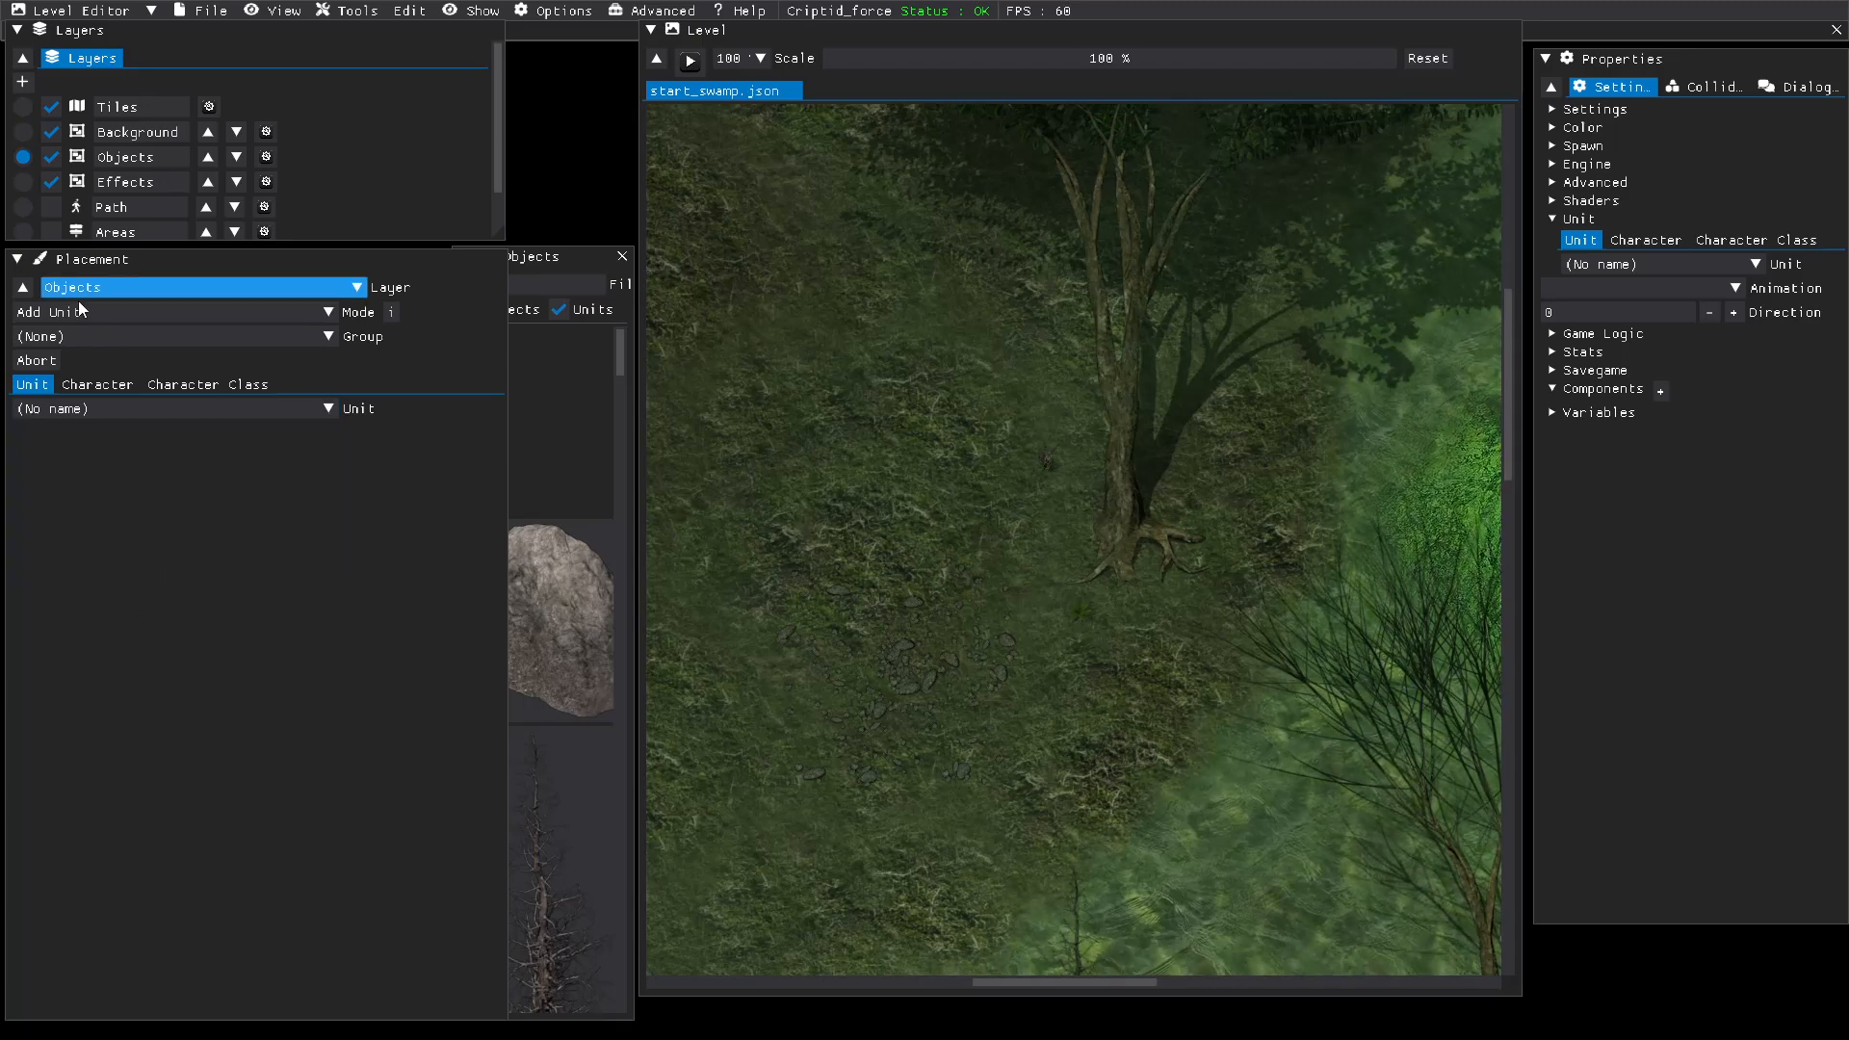
Step: Pick the saved character "She pider" for placement in the level, and drop it without placing it
click(107, 383)
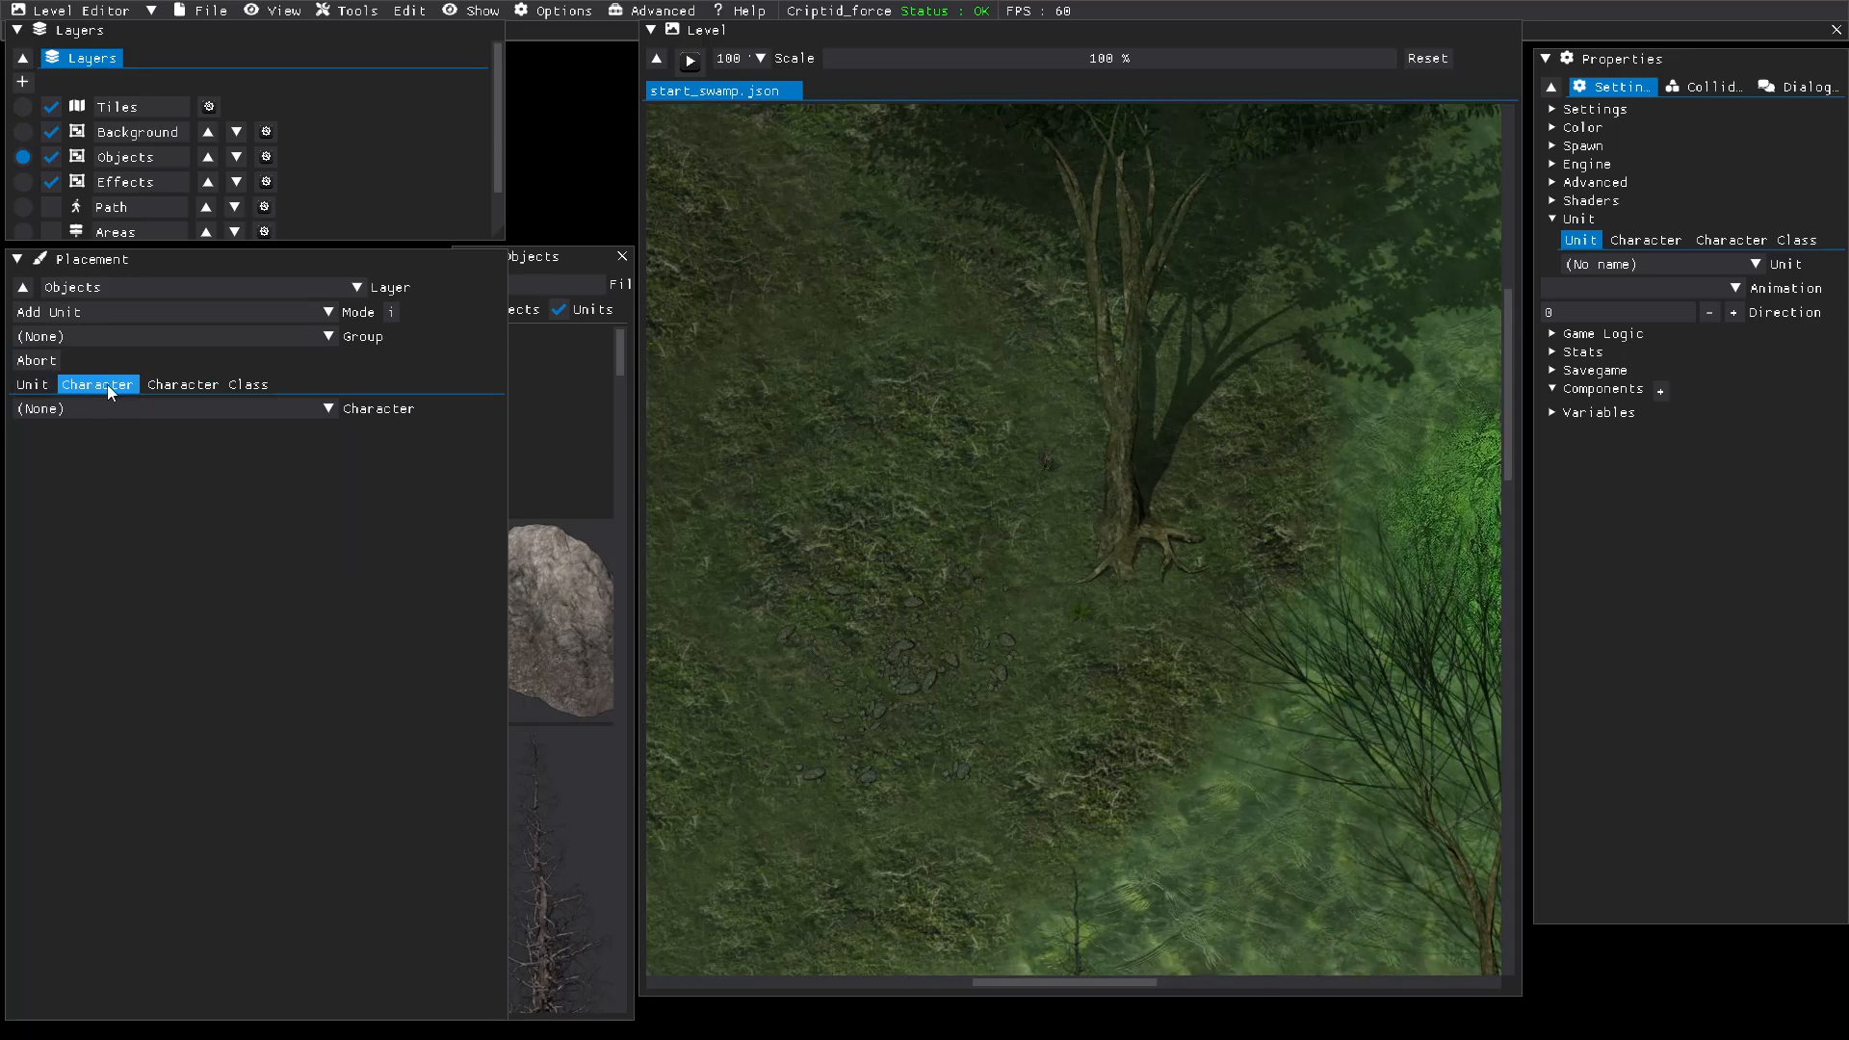
click(328, 408)
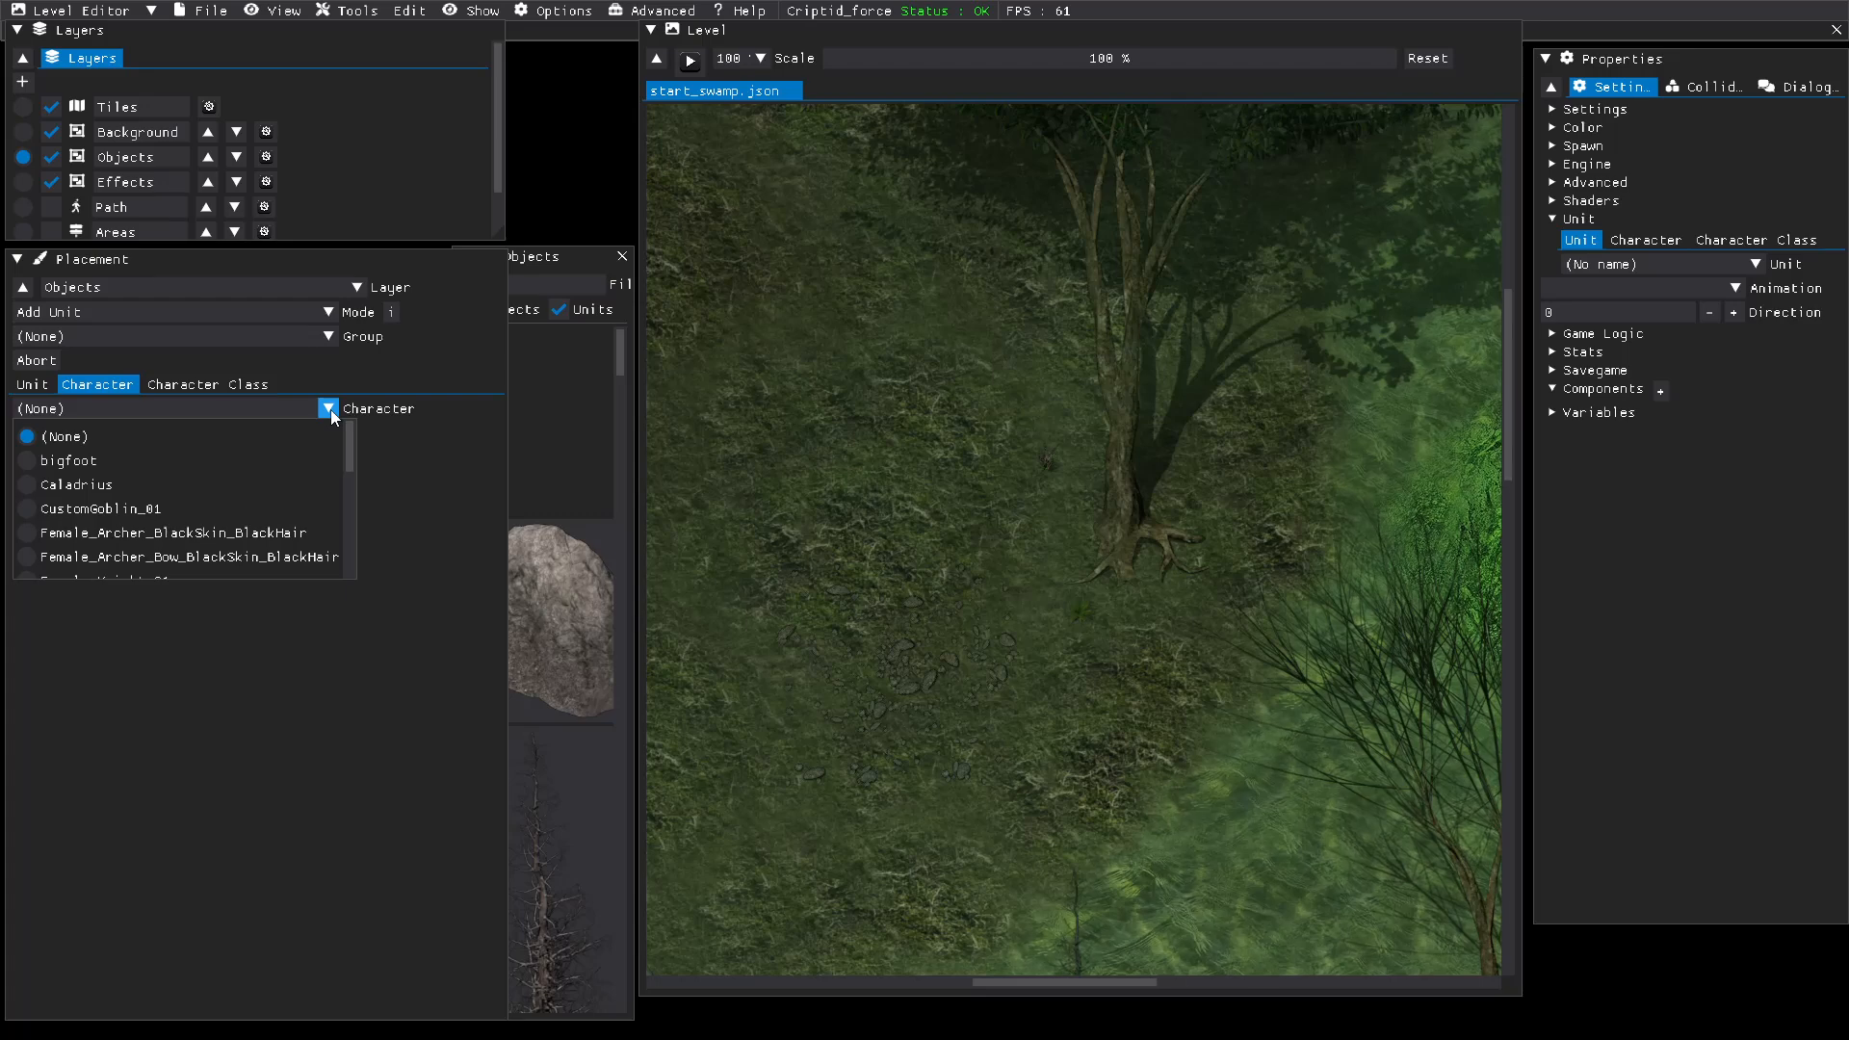
scroll(106, 459, down, 1)
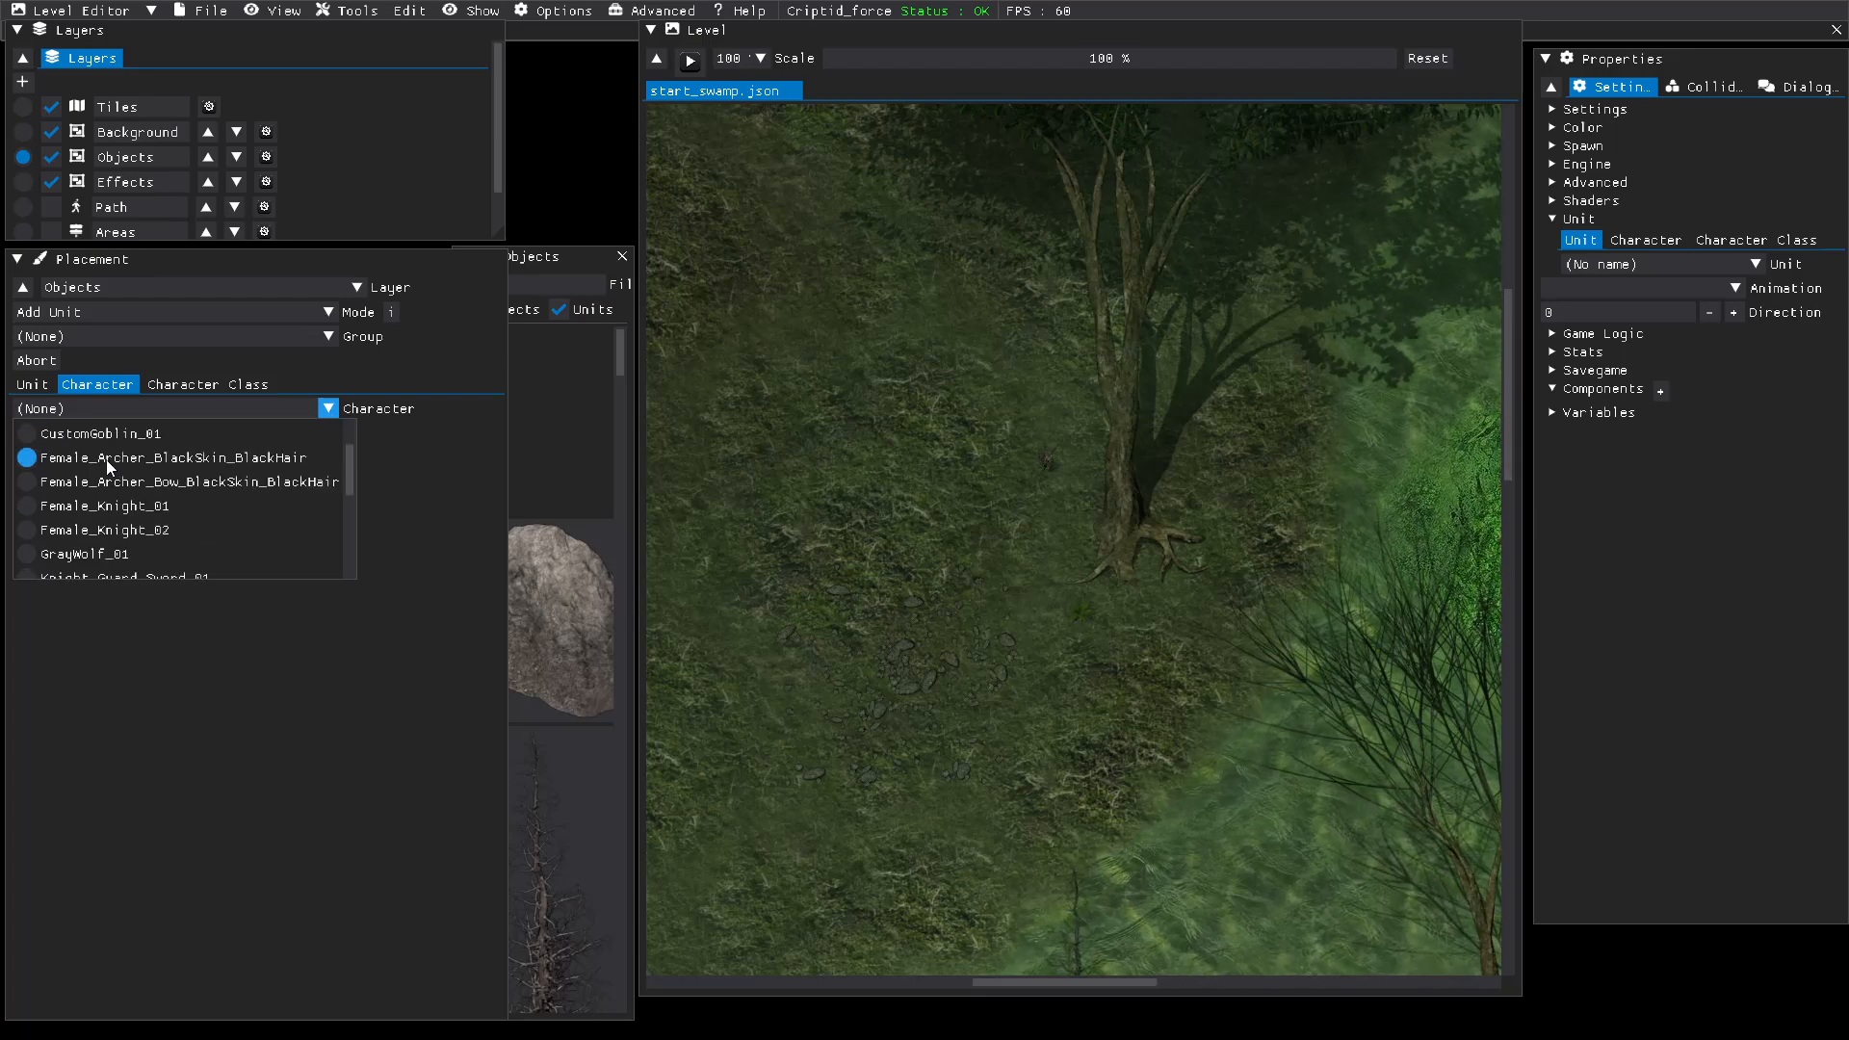
scroll(106, 460, down, 4)
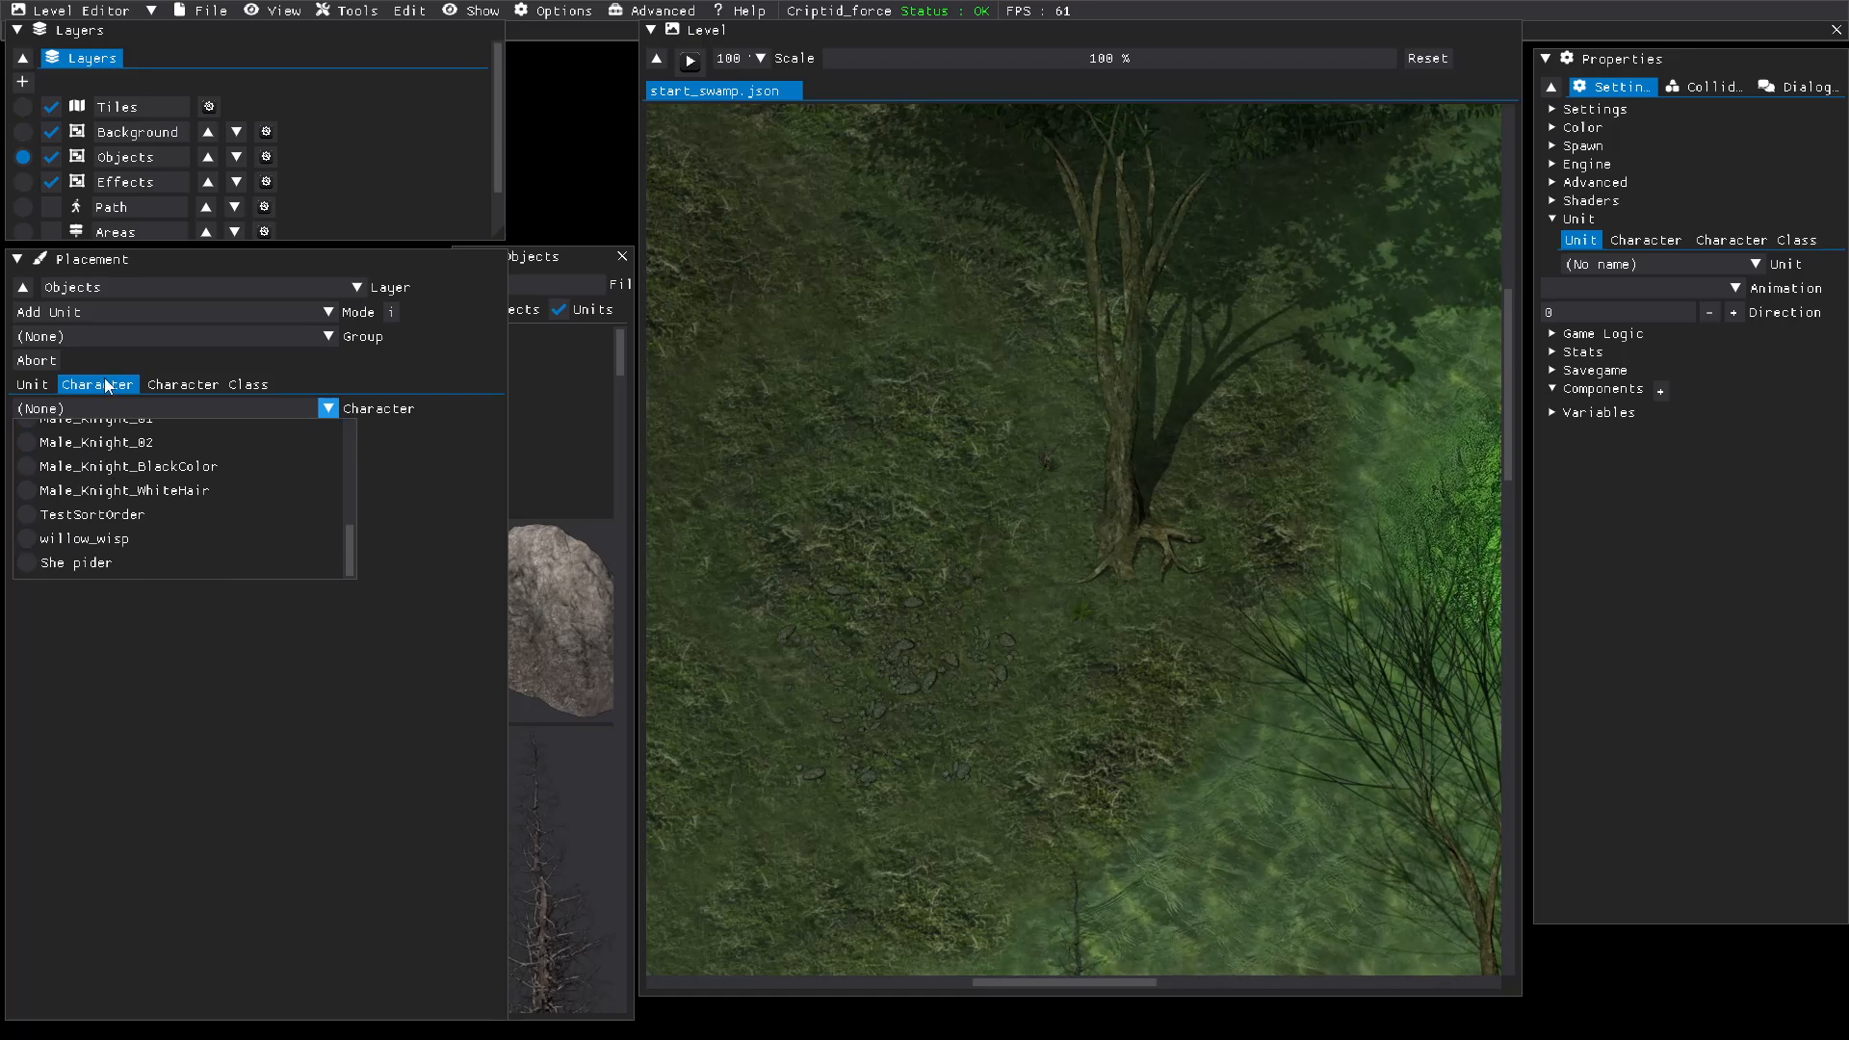
click(58, 562)
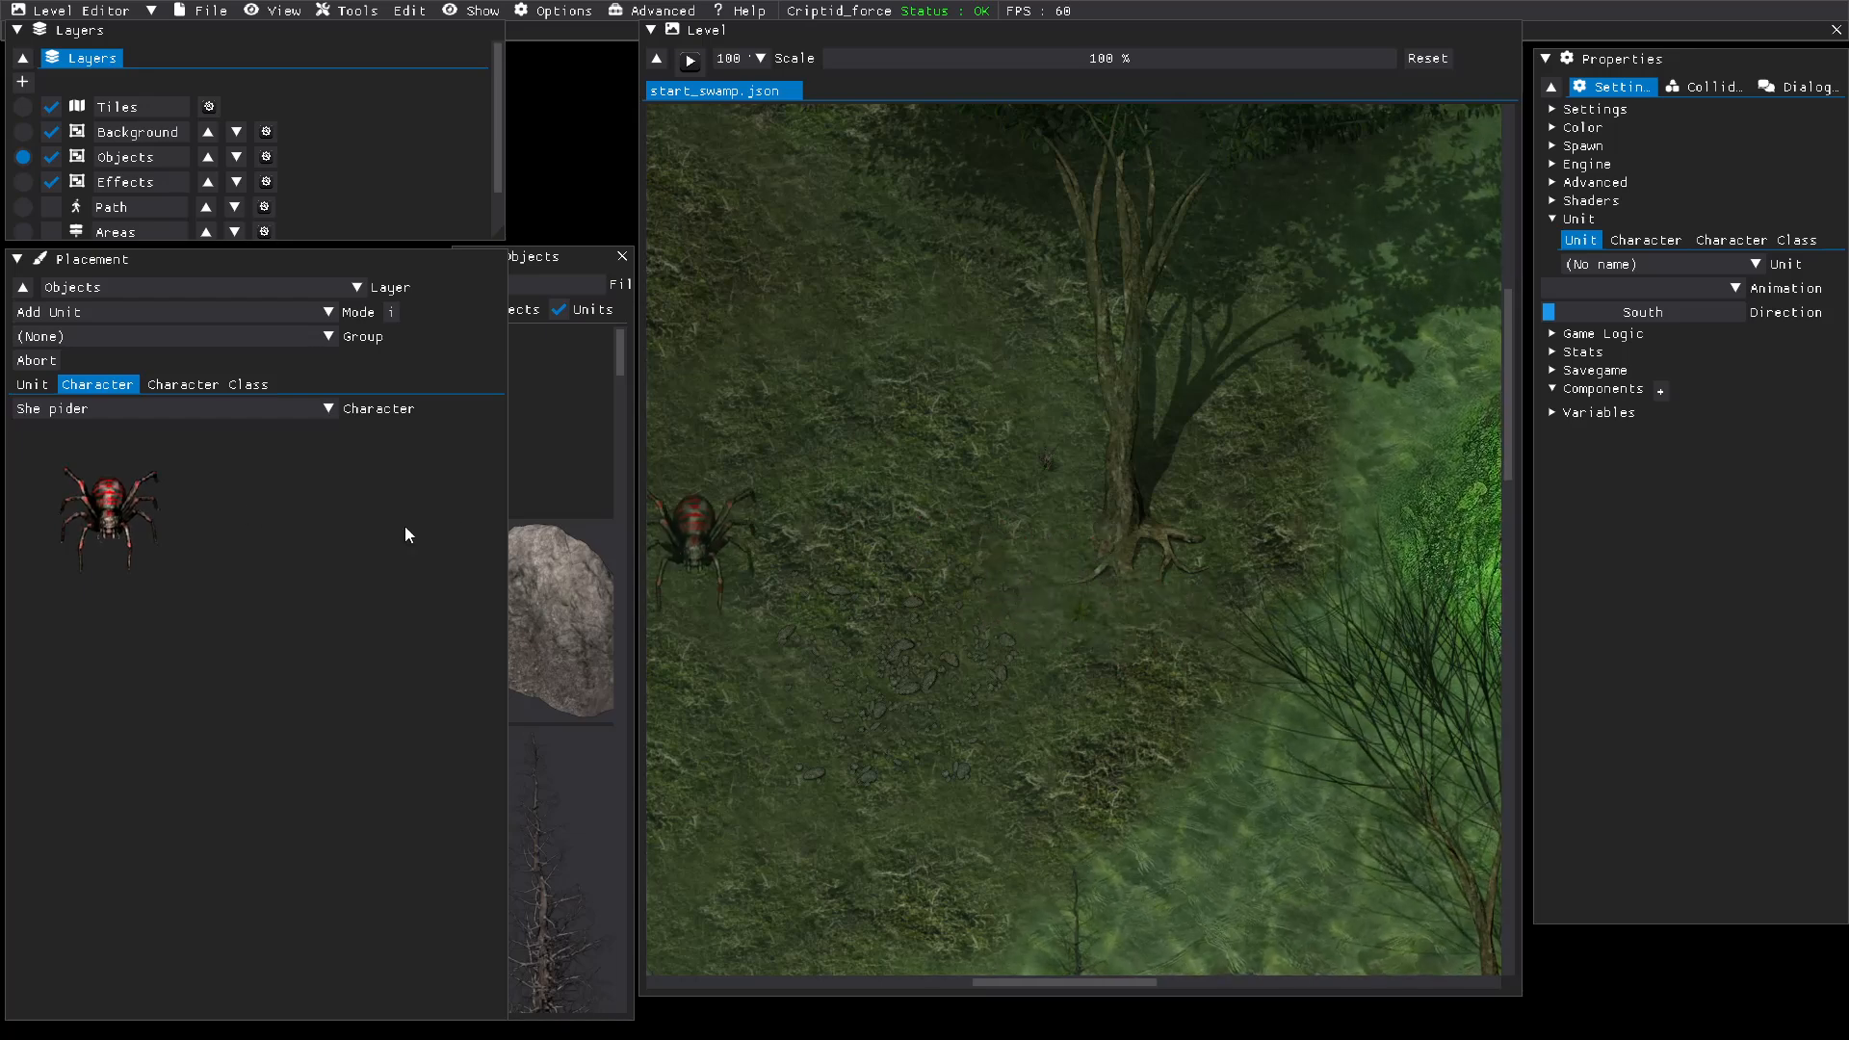
right_click(1095, 582)
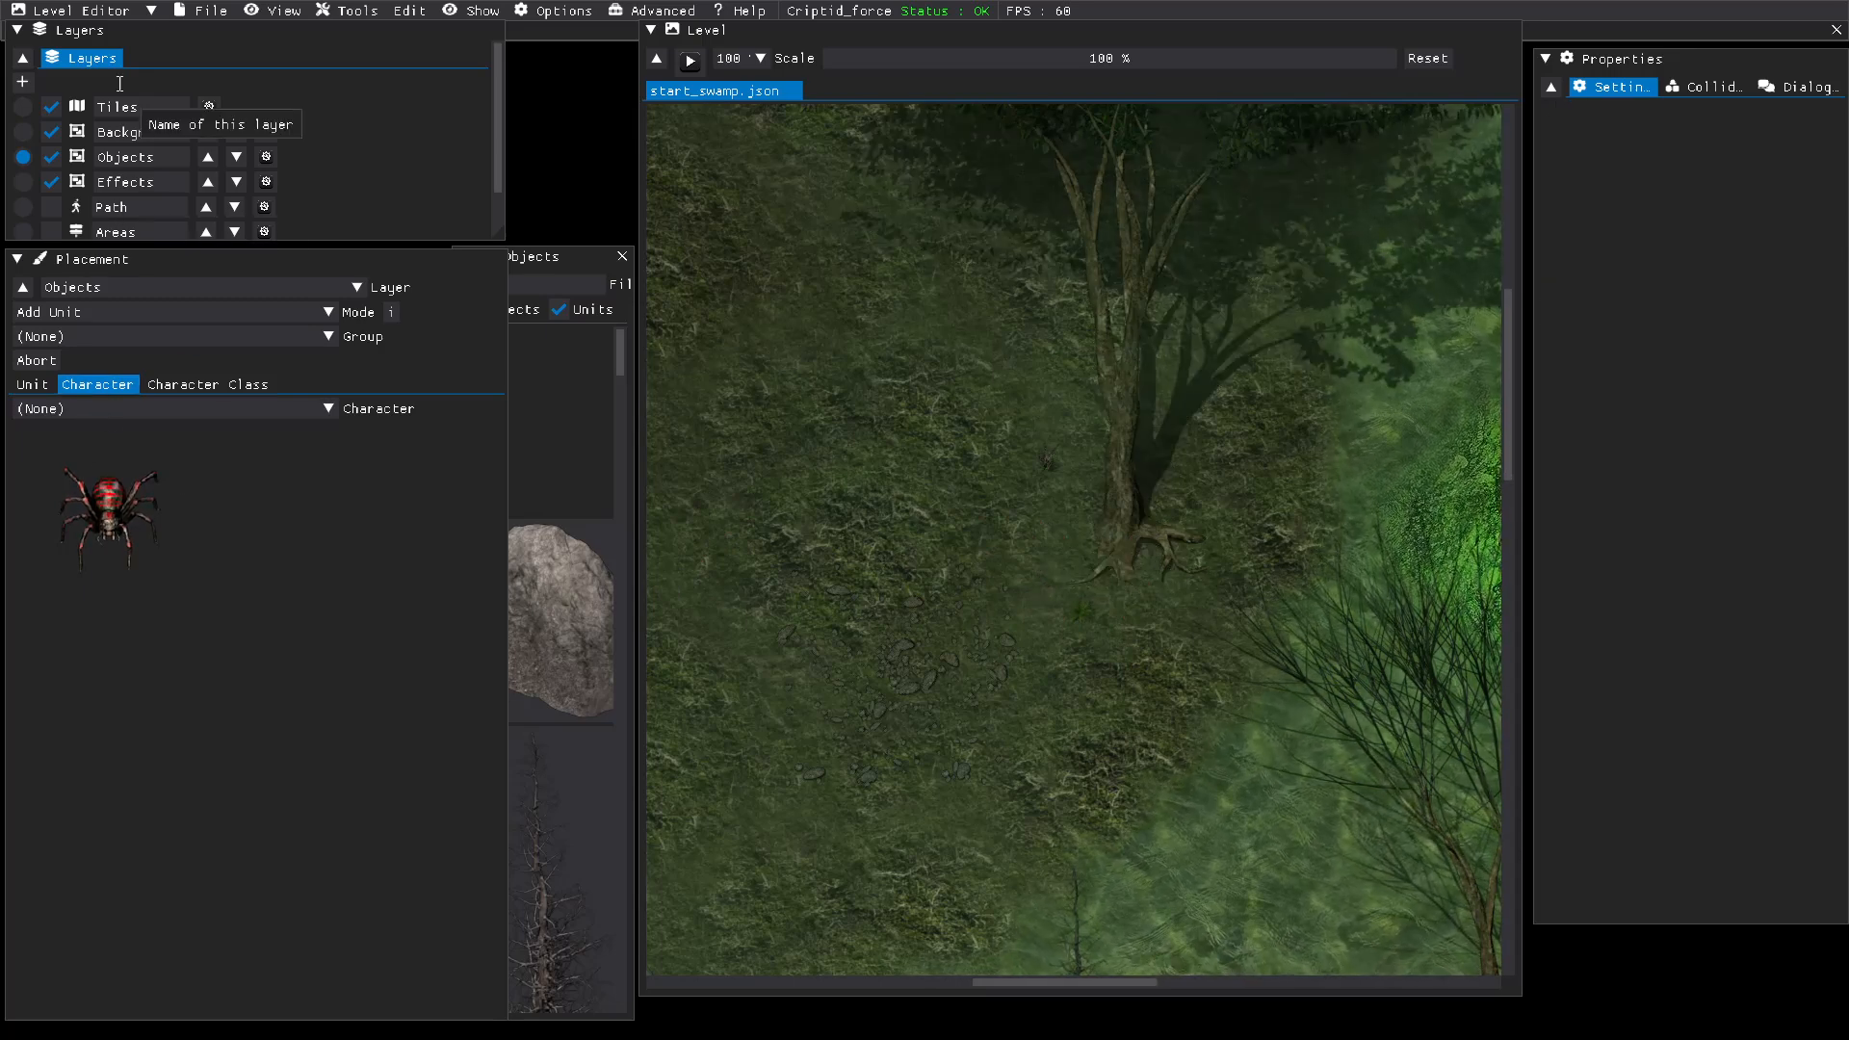
Step: Create a new level of 64 by 64 tiles with default layers and a centered light
click(190, 17)
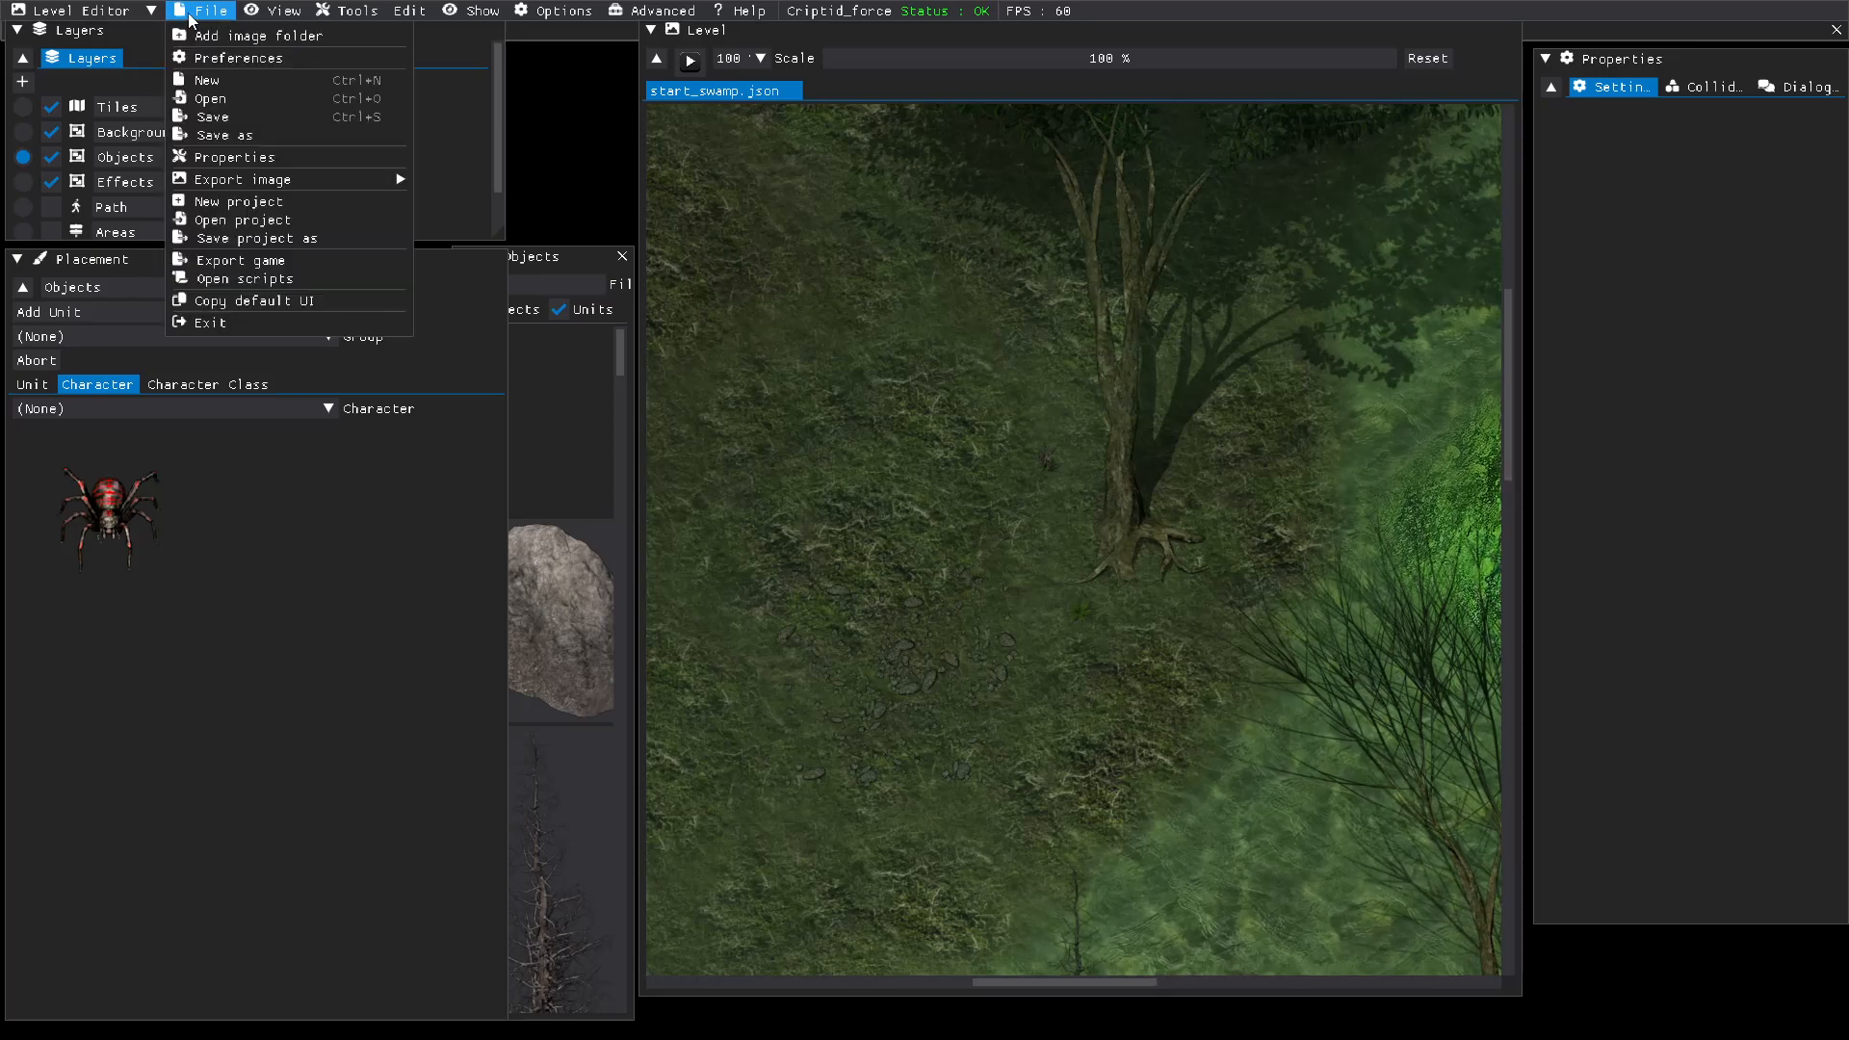
click(203, 83)
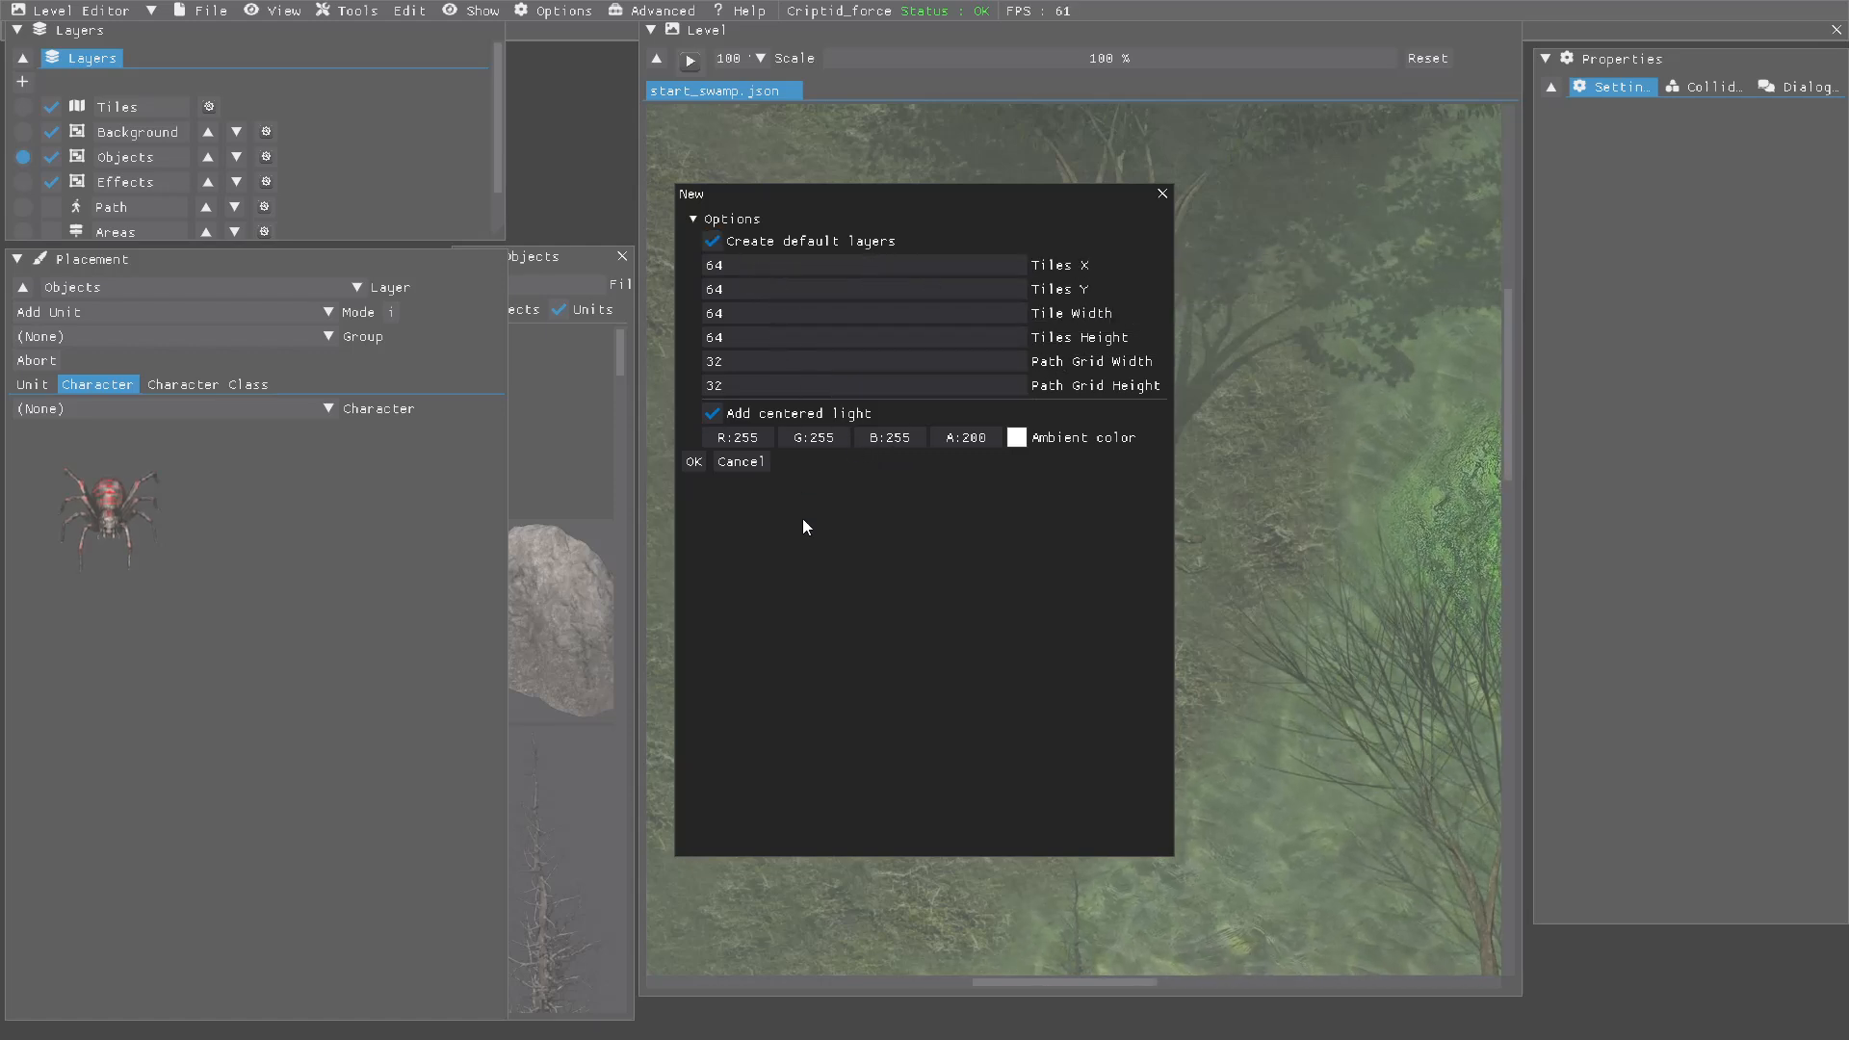
click(693, 462)
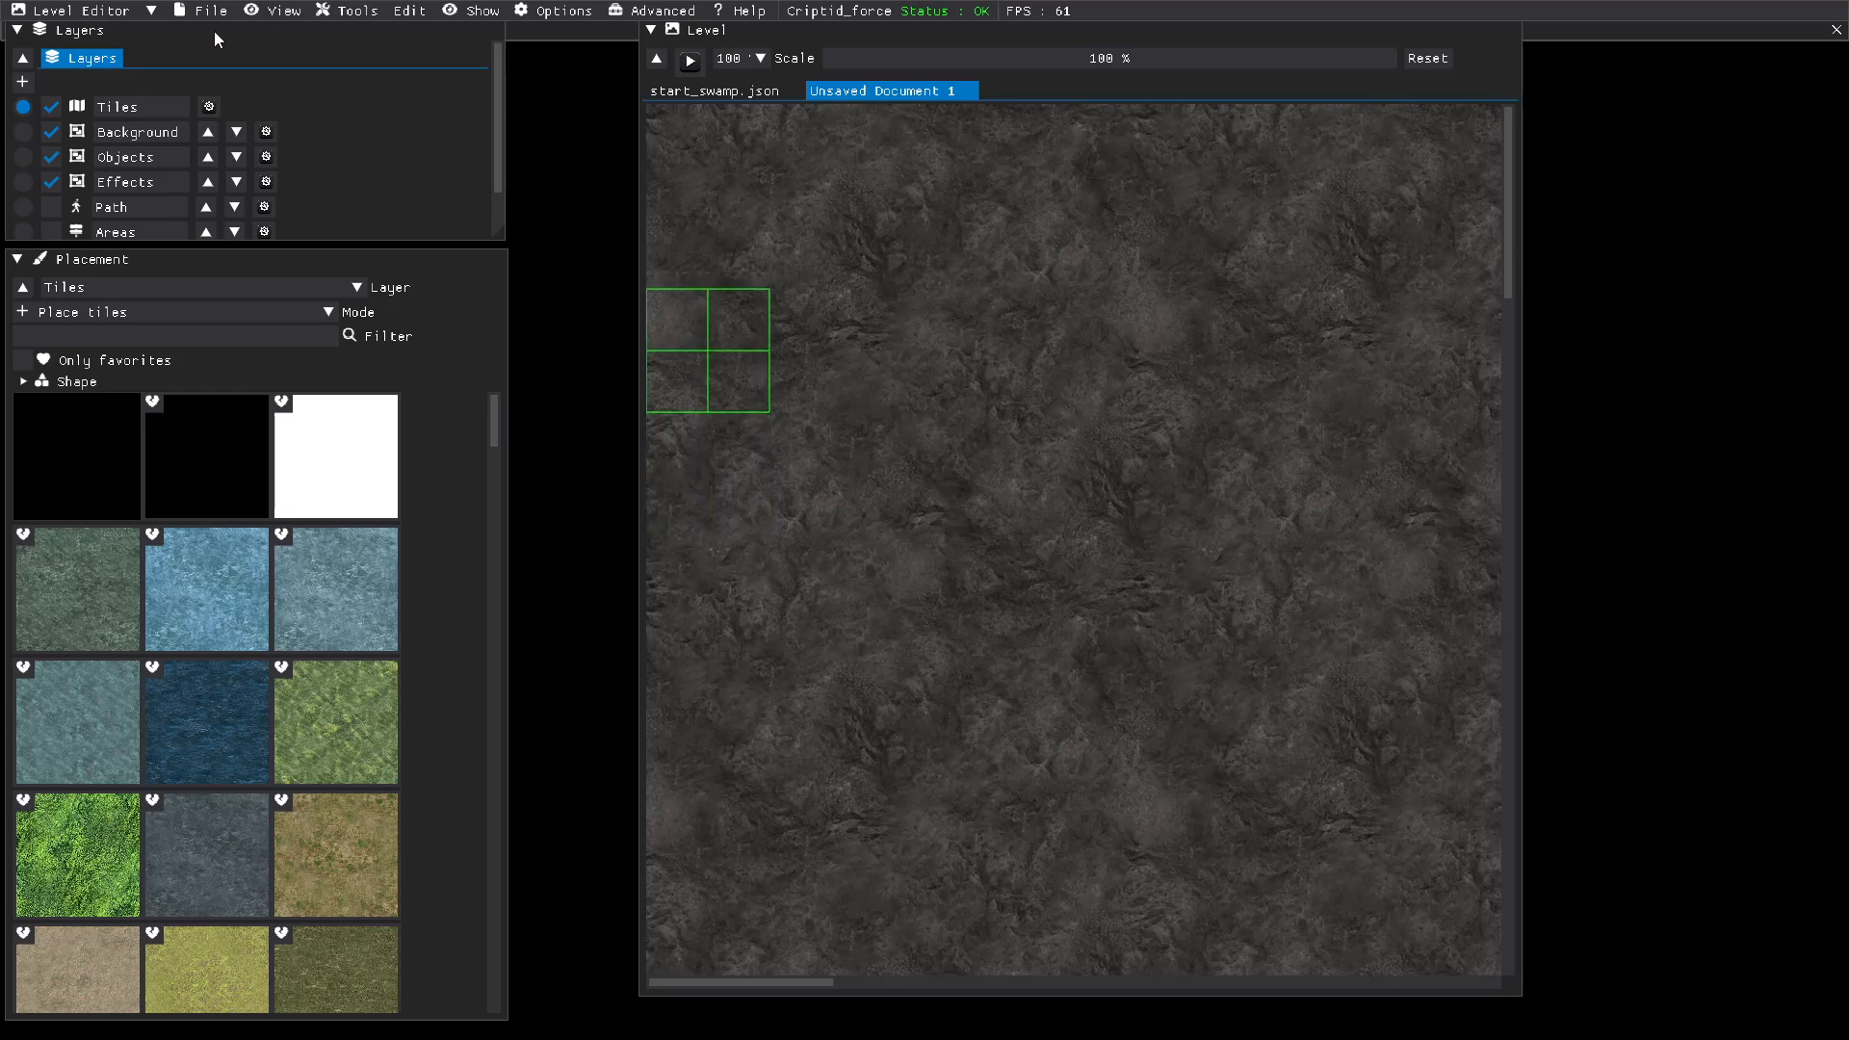
Step: Fill the new level's Tiles layer with the GrassThick tile
click(193, 307)
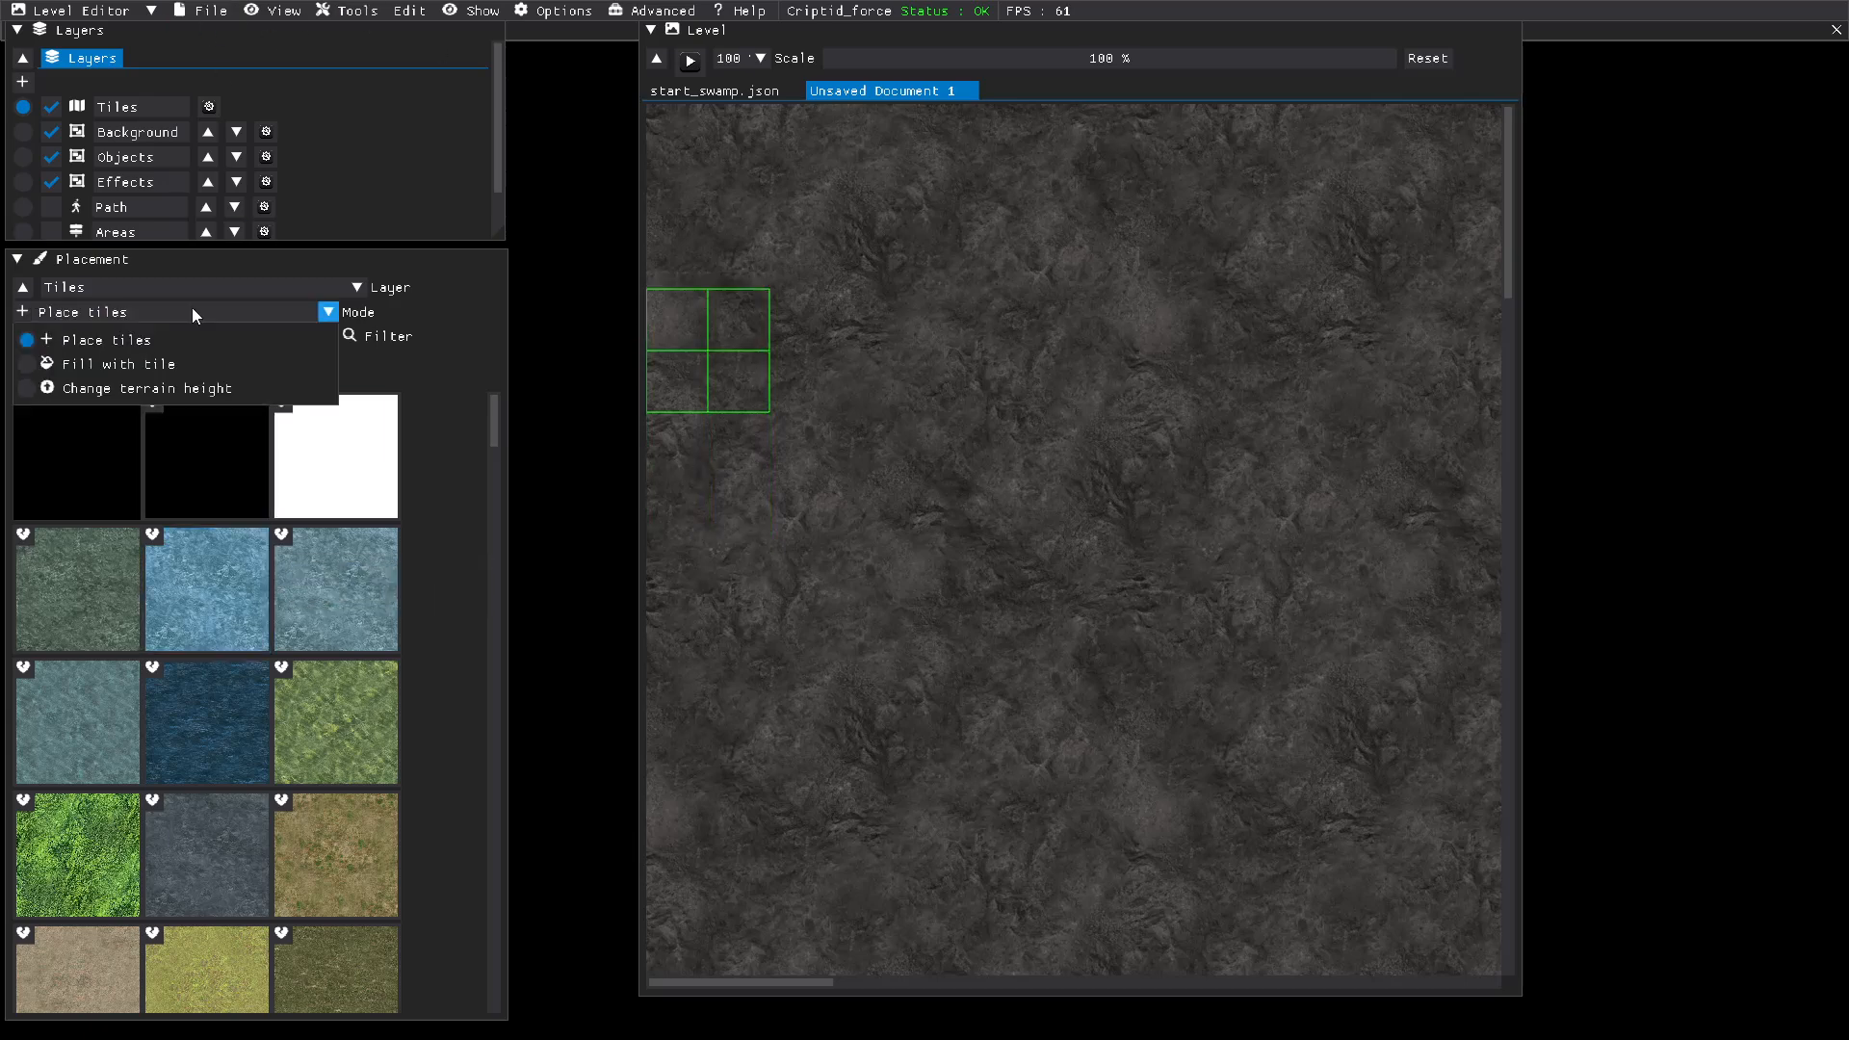
click(26, 364)
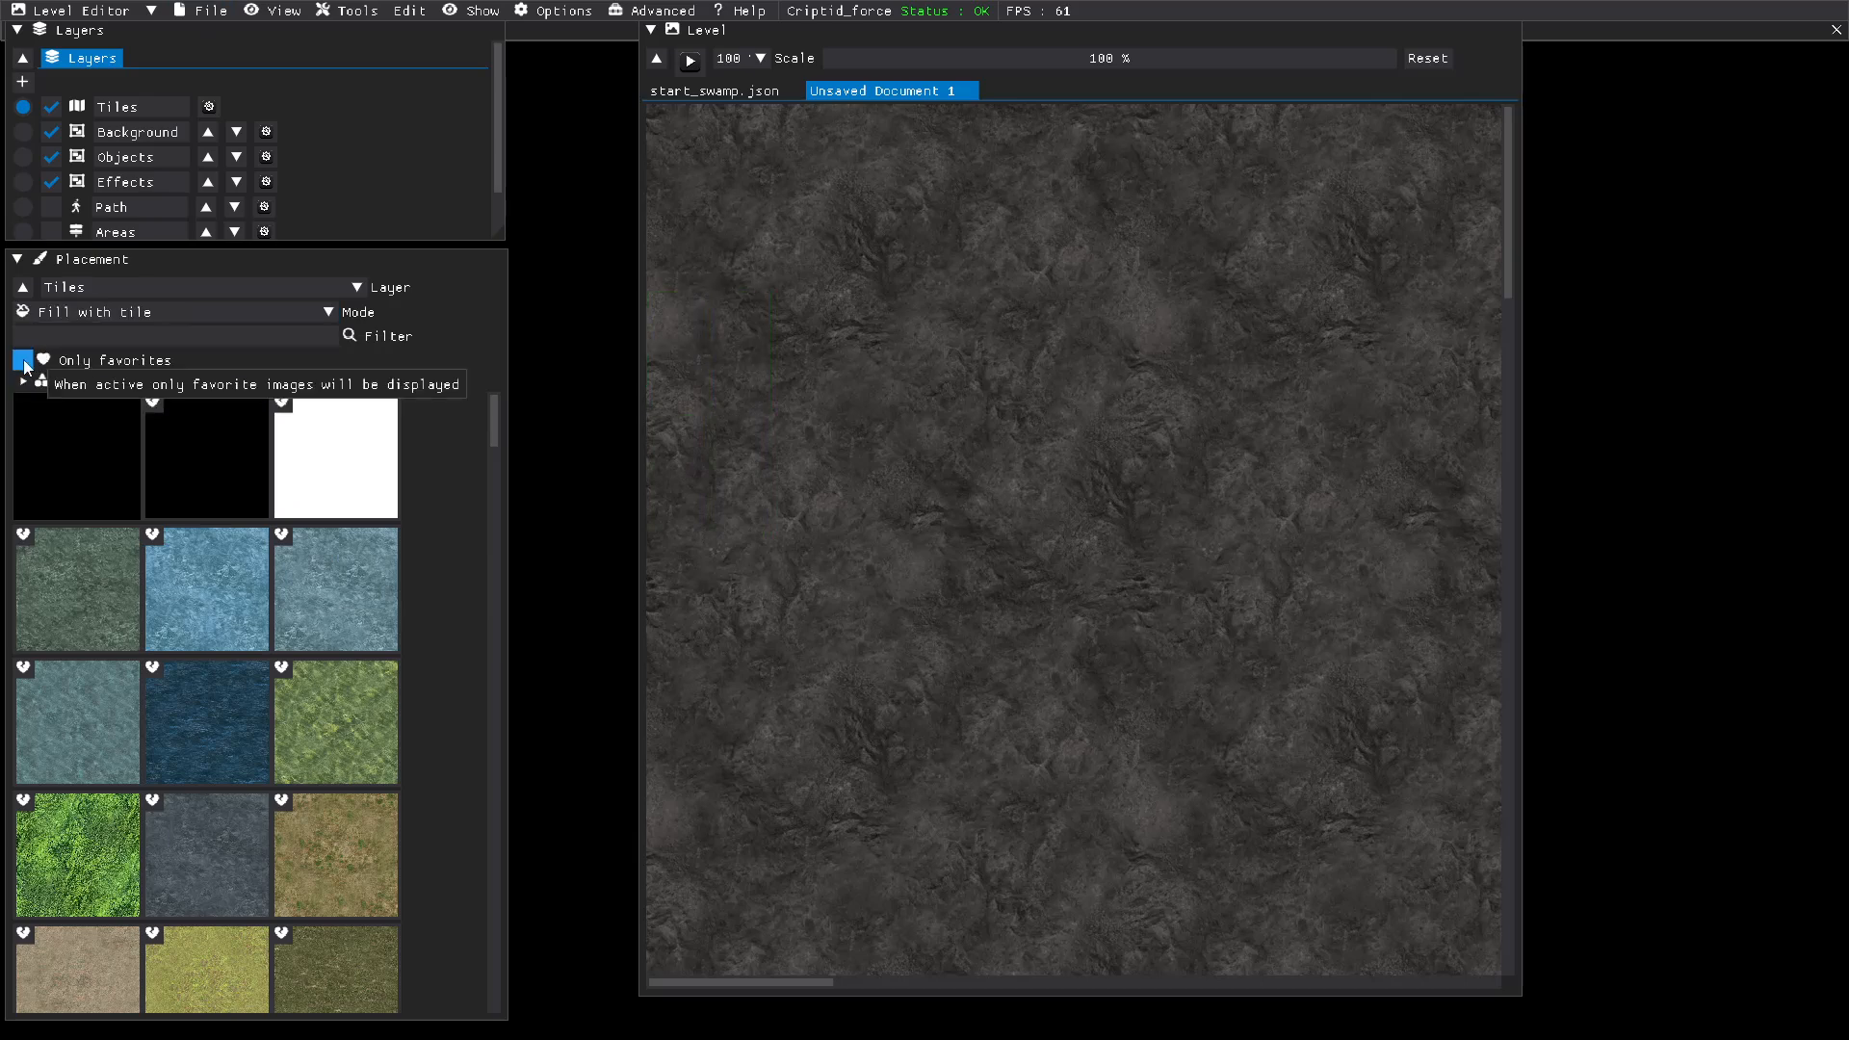
scroll(303, 742, down, 1)
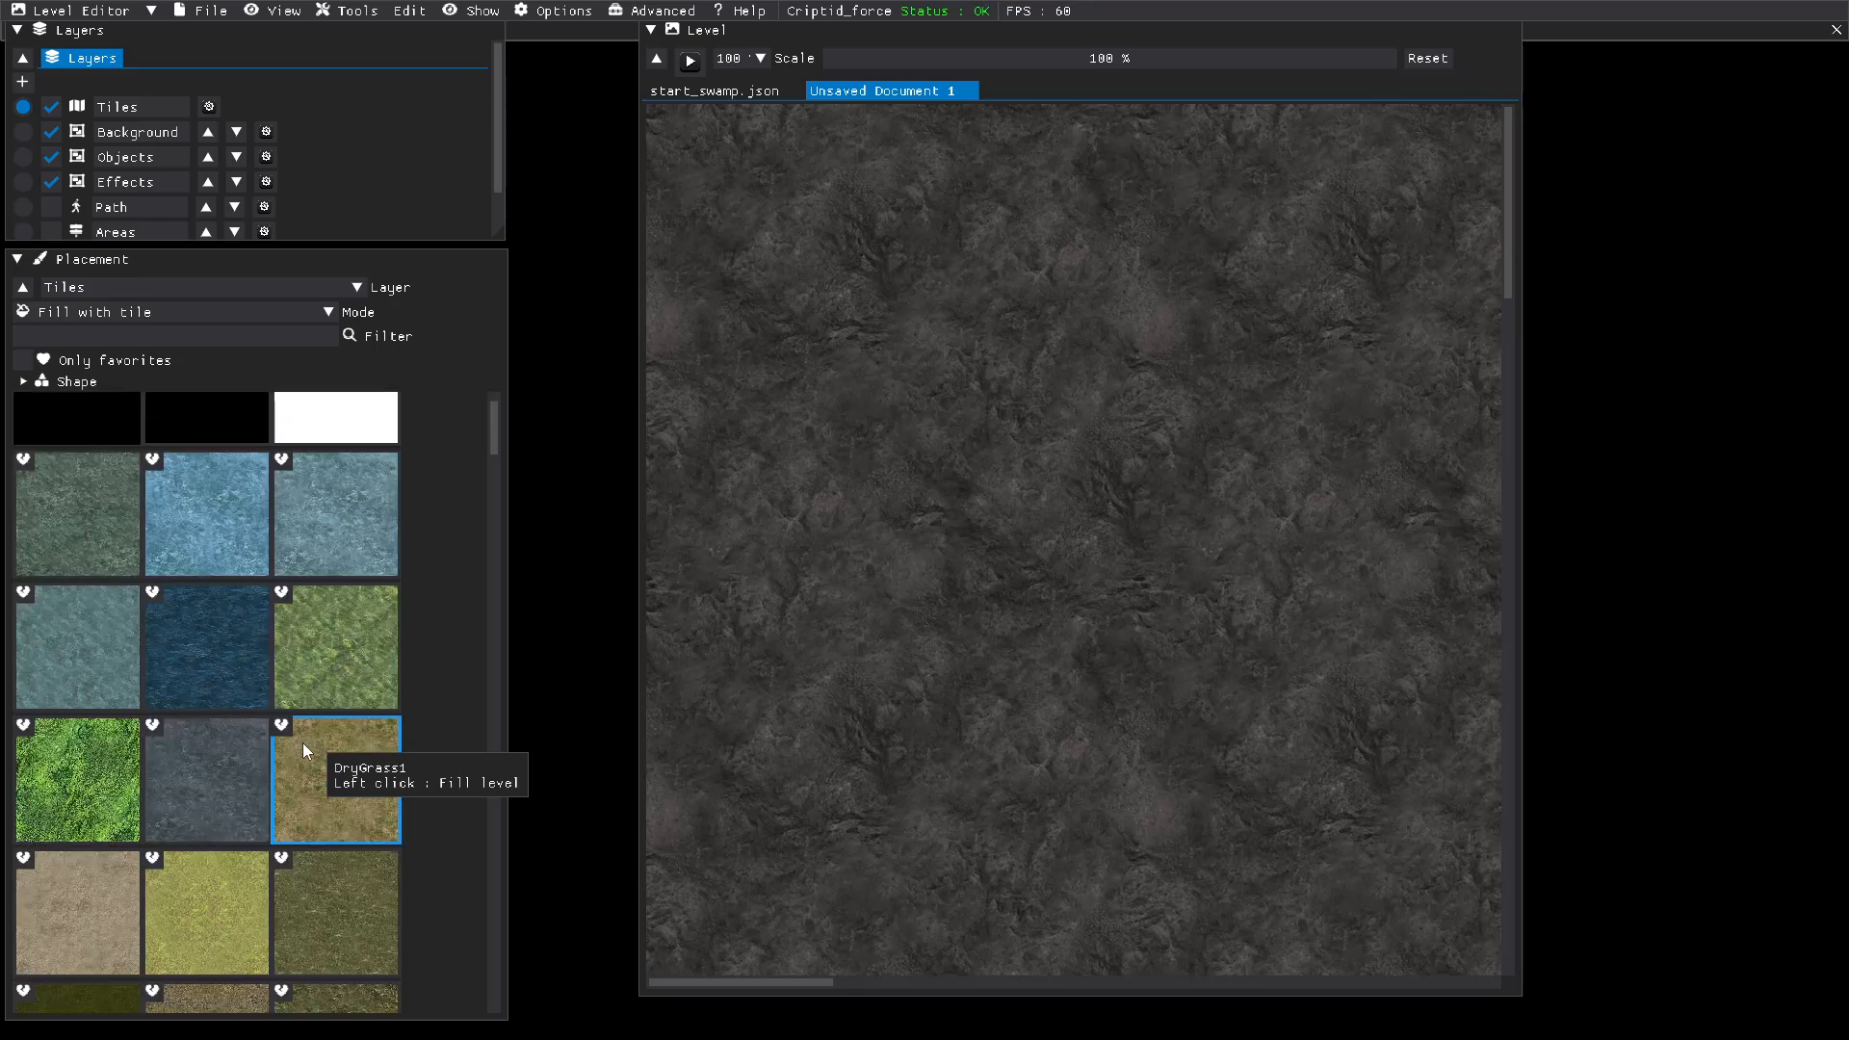
scroll(304, 755, down, 1)
scroll(304, 759, down, 3)
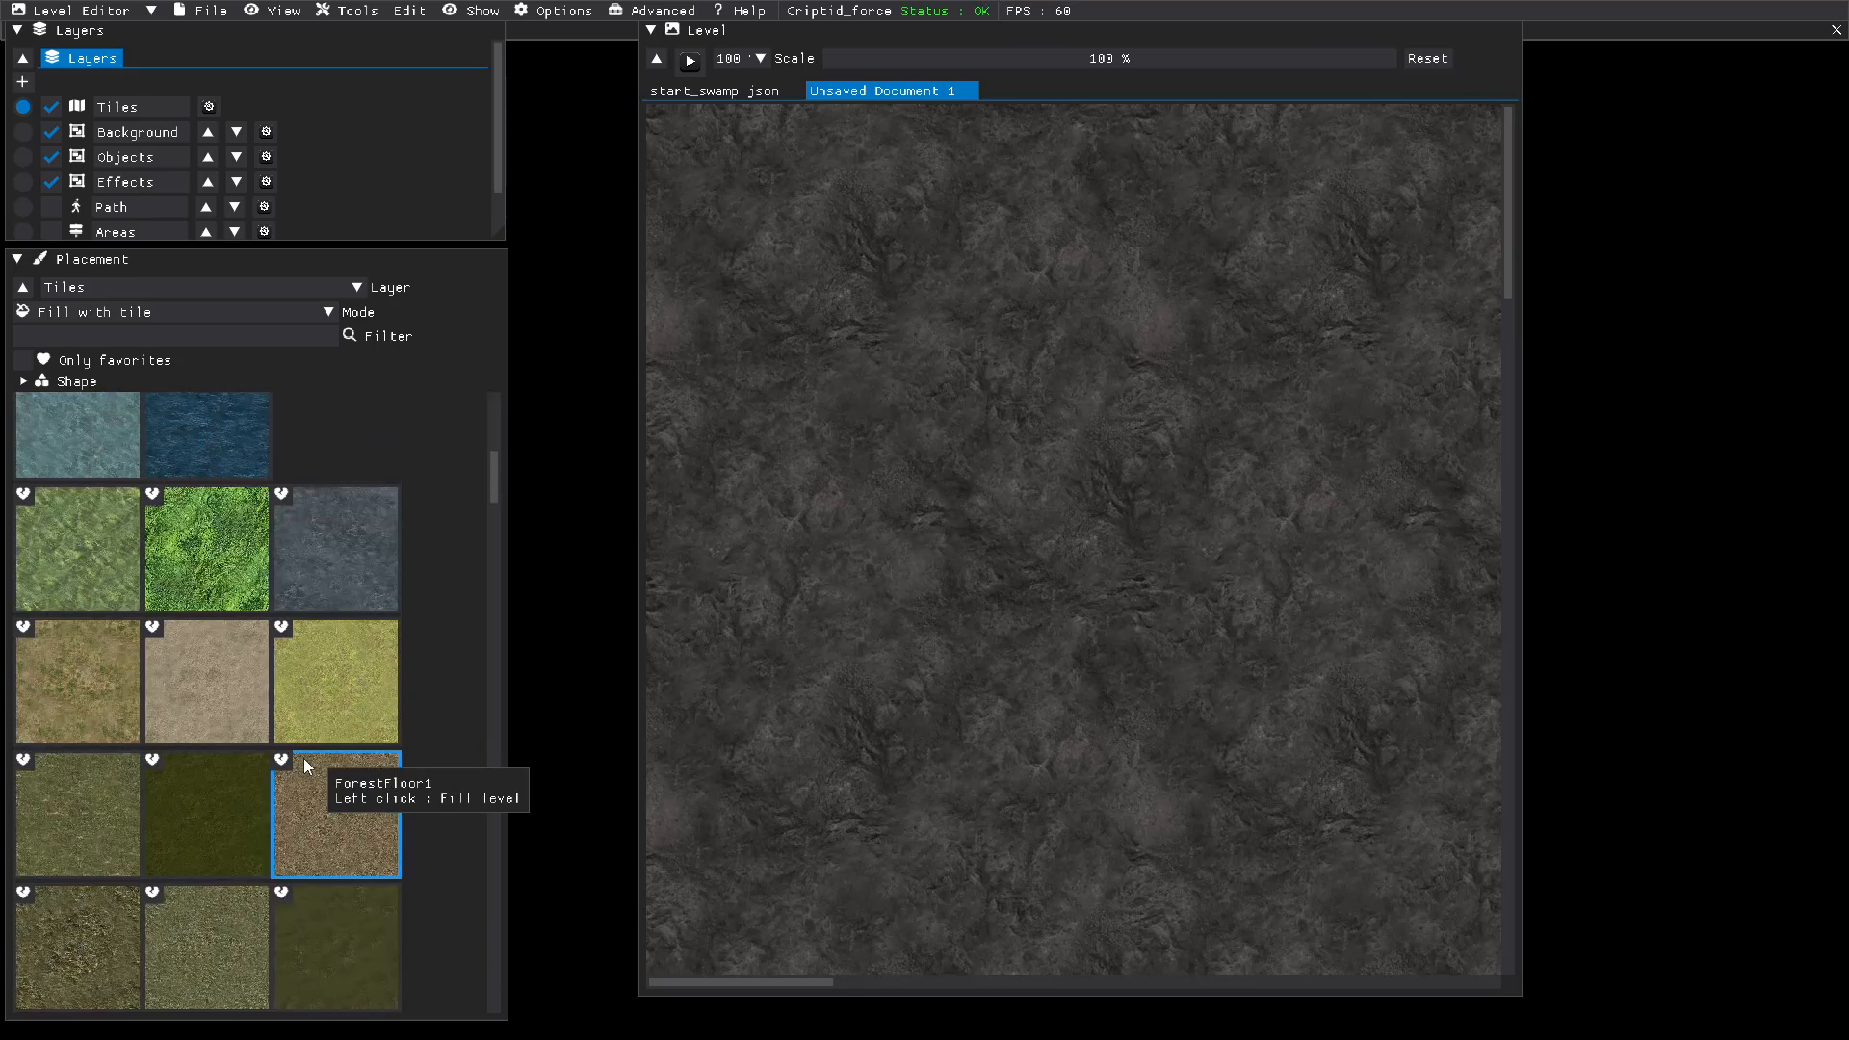
scroll(303, 759, down, 1)
scroll(303, 759, down, 1)
scroll(303, 758, down, 1)
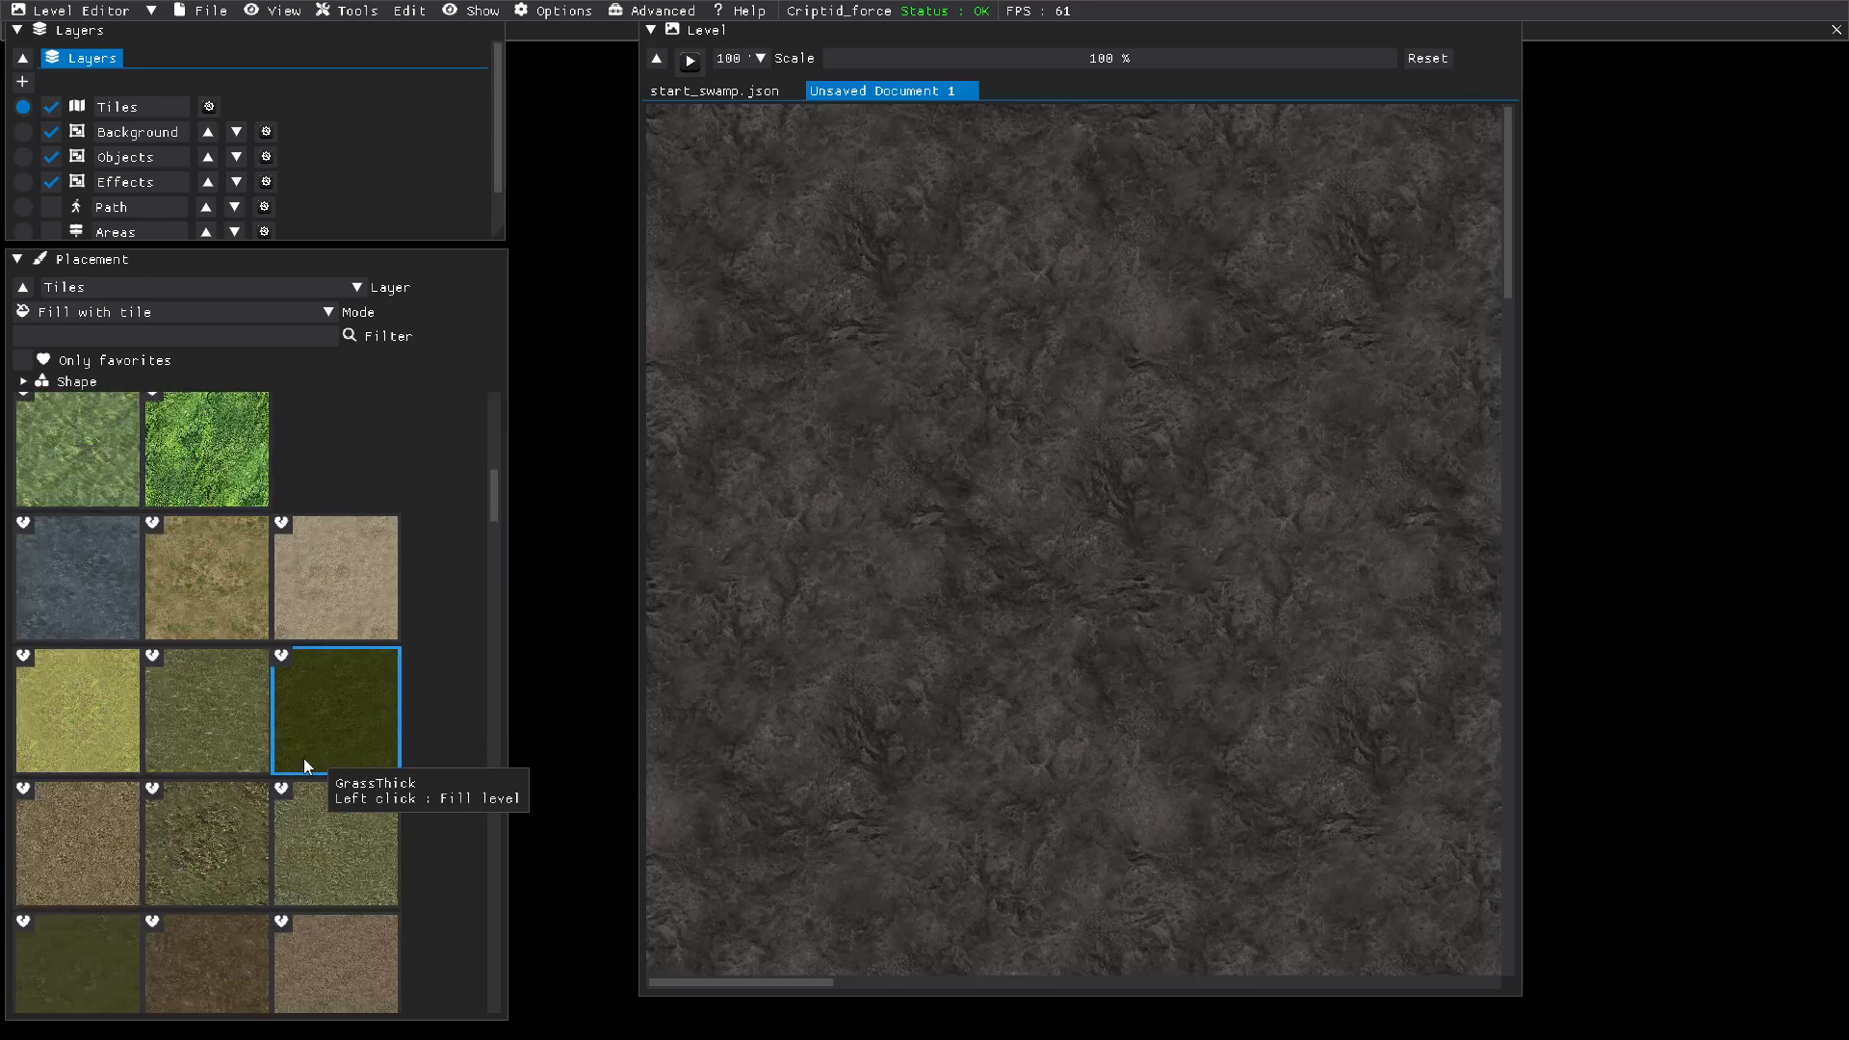
scroll(303, 759, down, 1)
scroll(303, 759, down, 1)
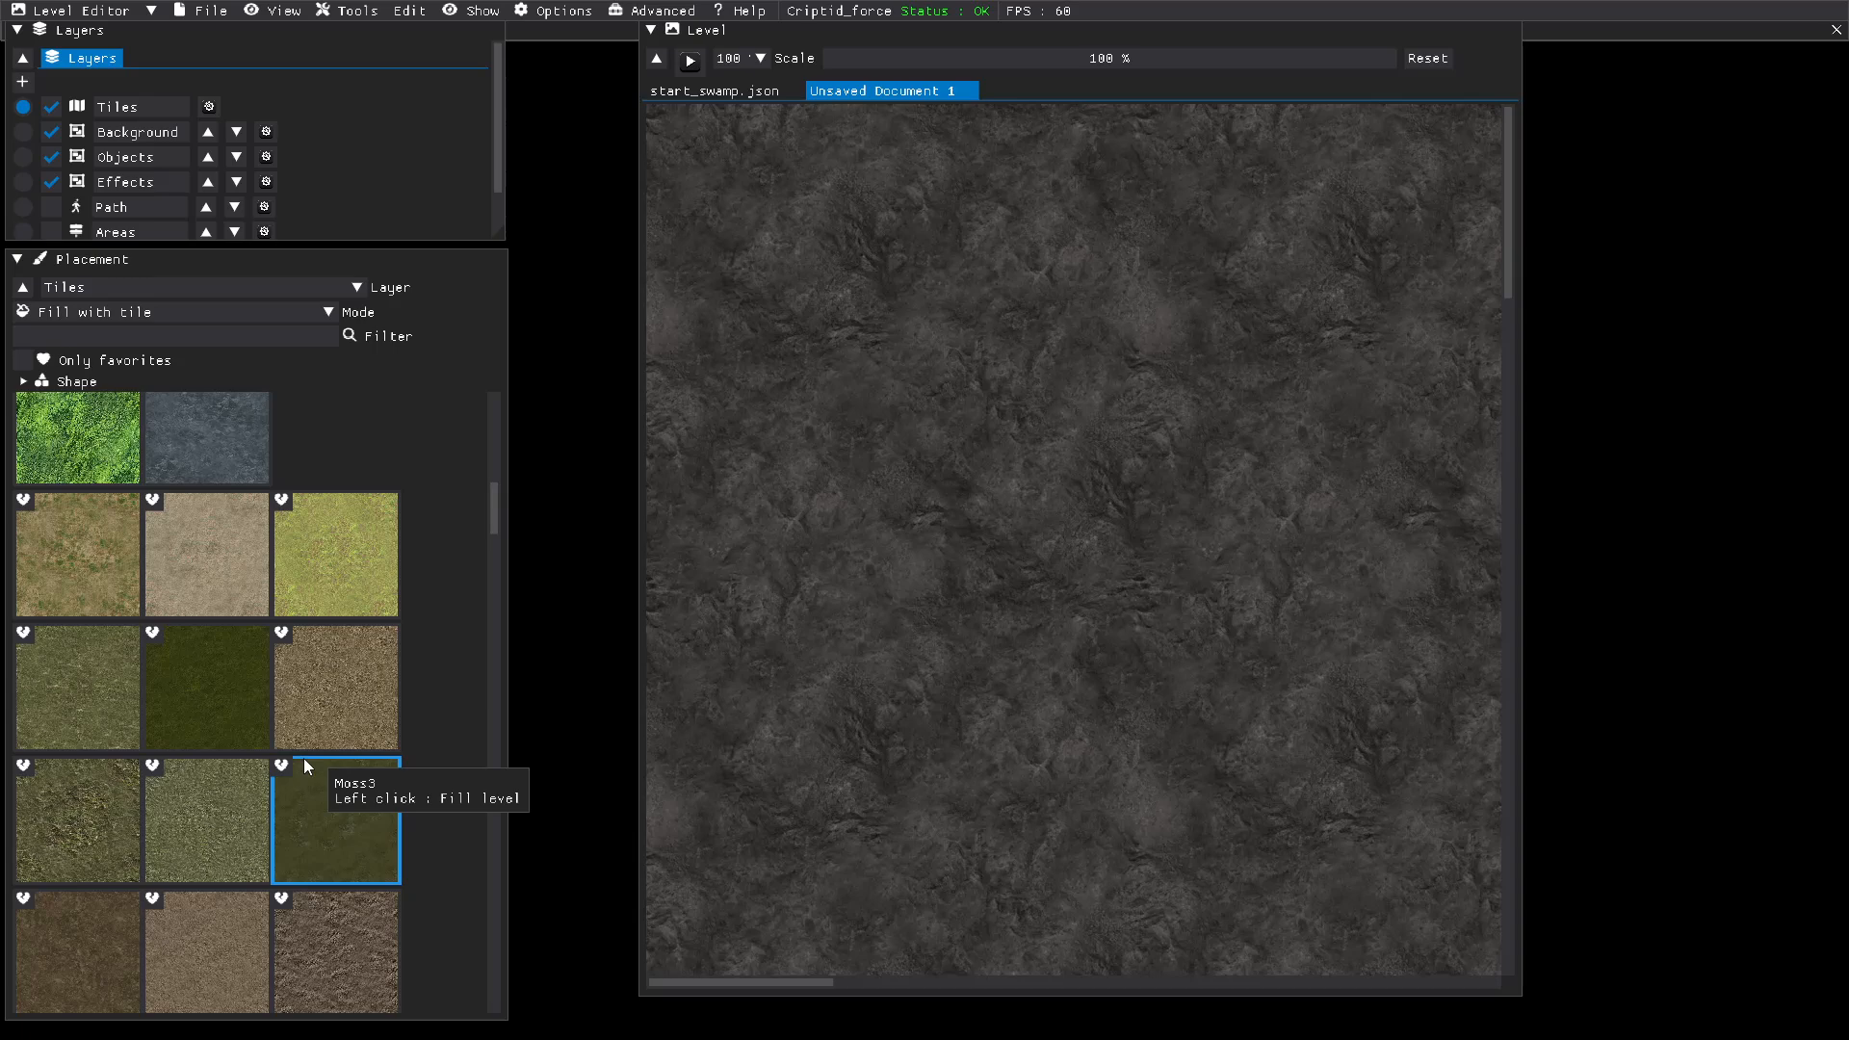
click(230, 708)
click(256, 722)
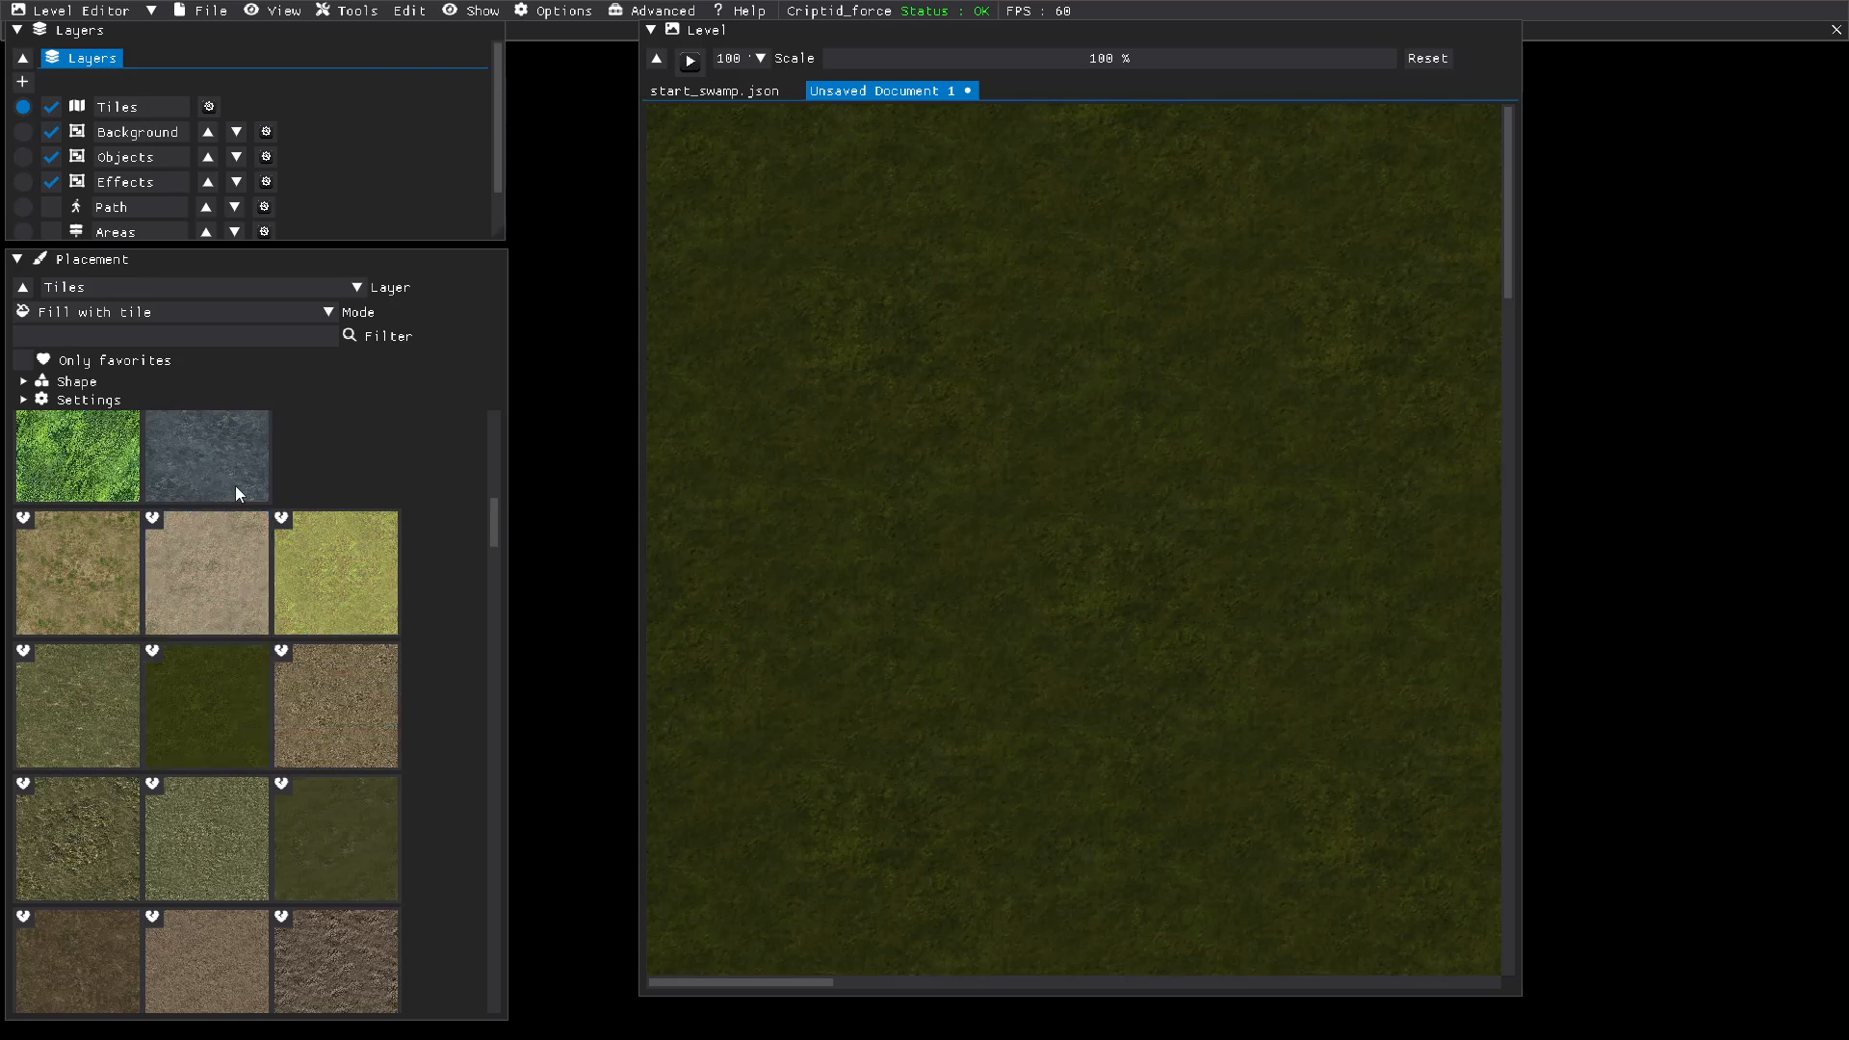
Step: Place rocky moss tiles over the level's west side, widening from the upper west edge down to the south edge
click(174, 312)
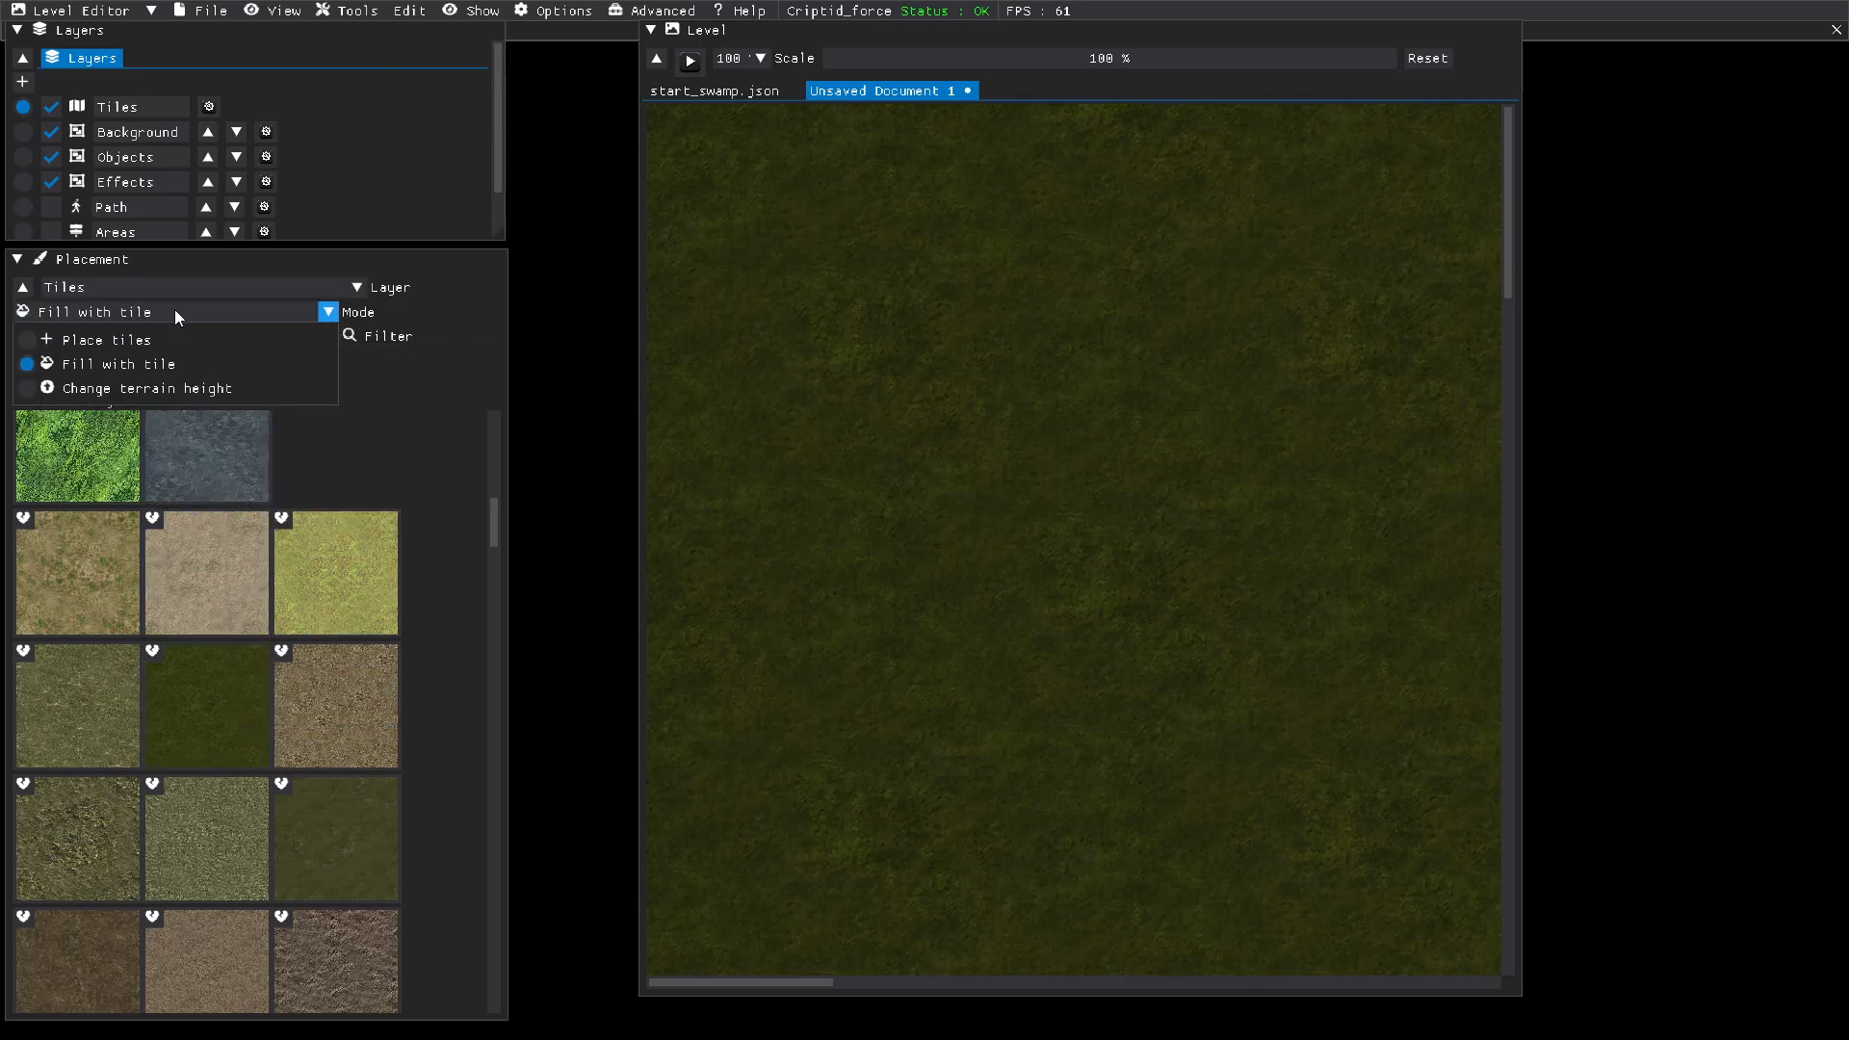
click(97, 339)
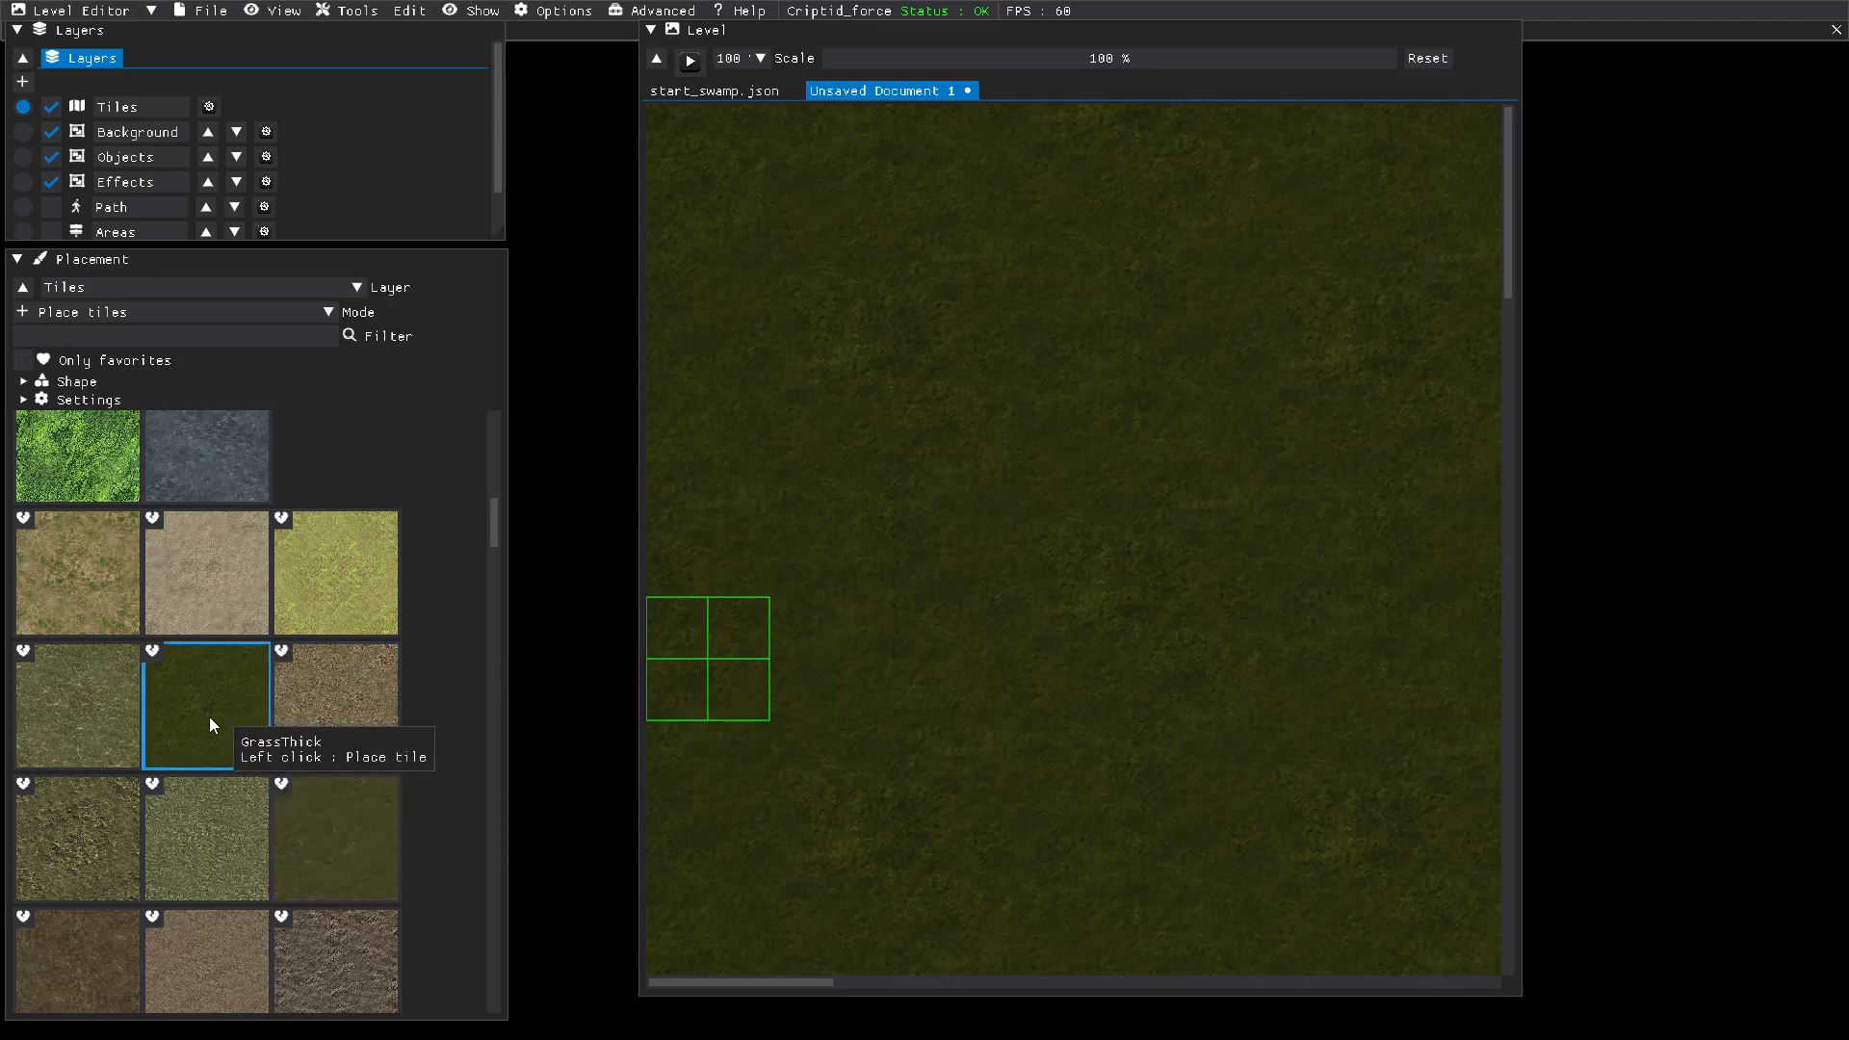
scroll(229, 725, down, 1)
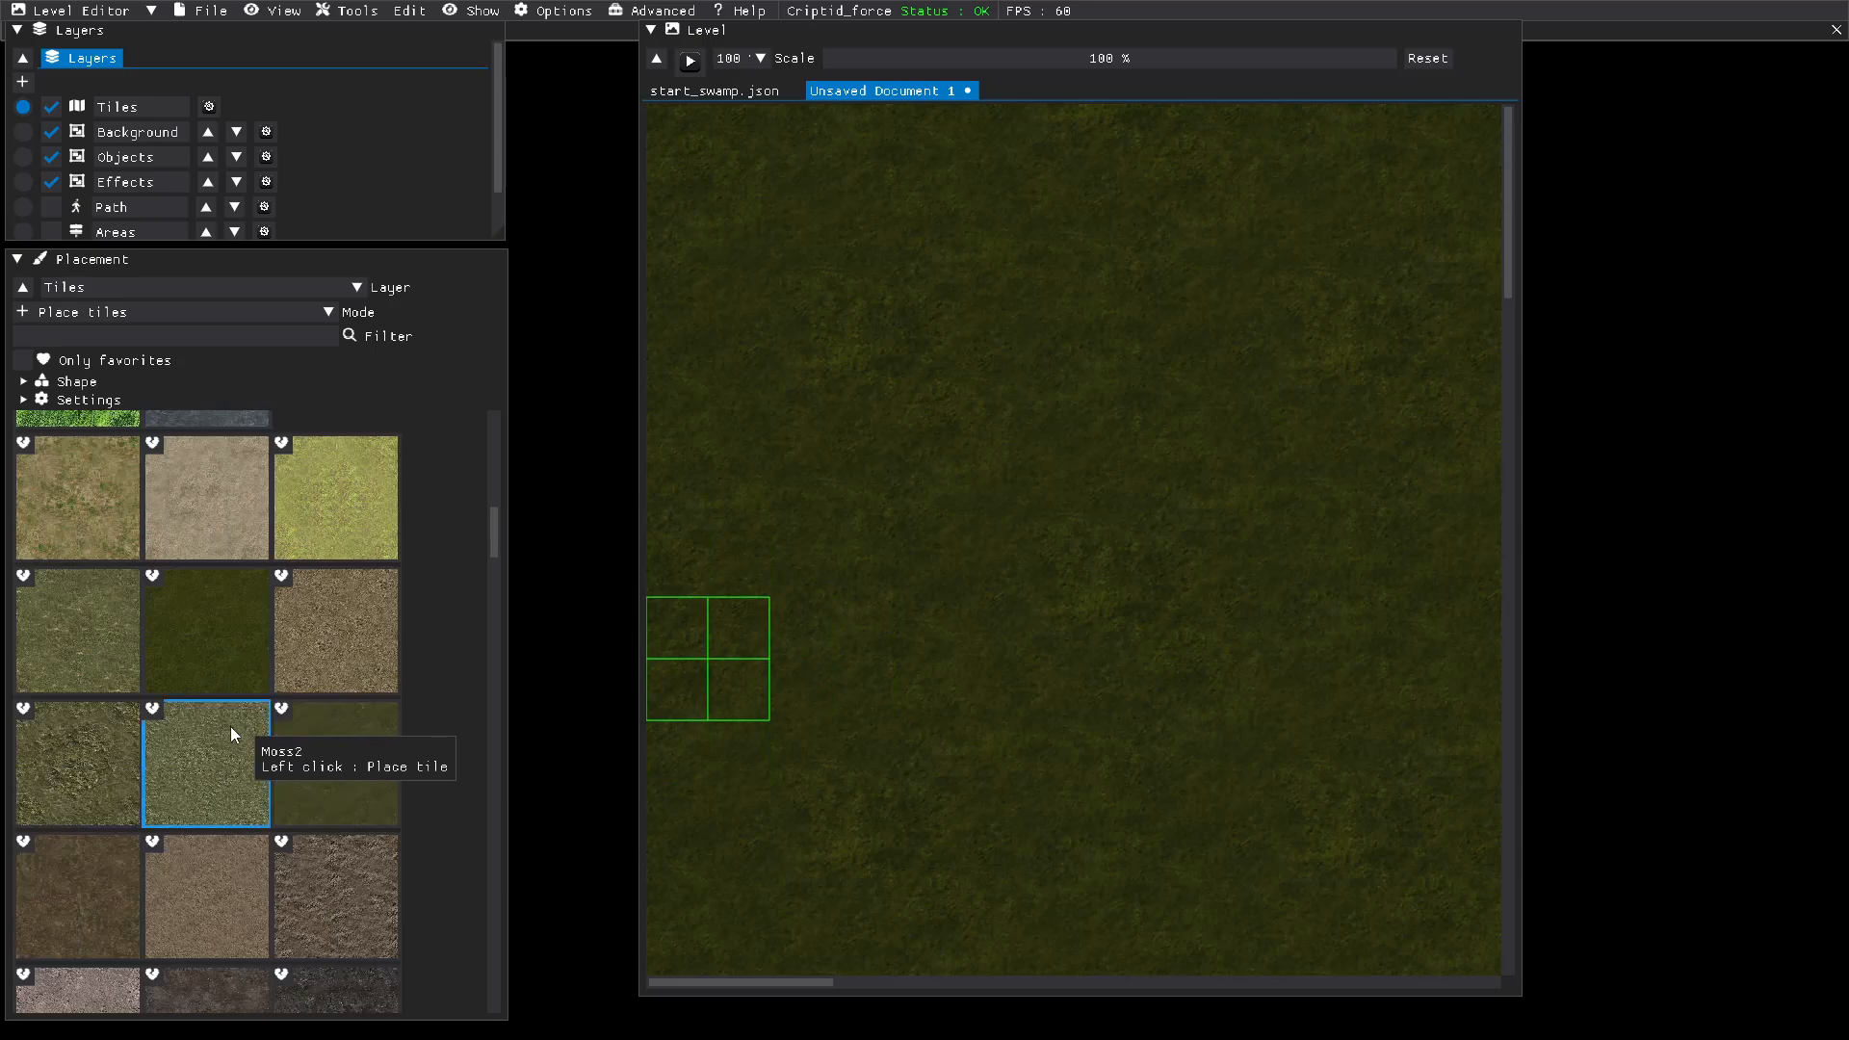
click(42, 751)
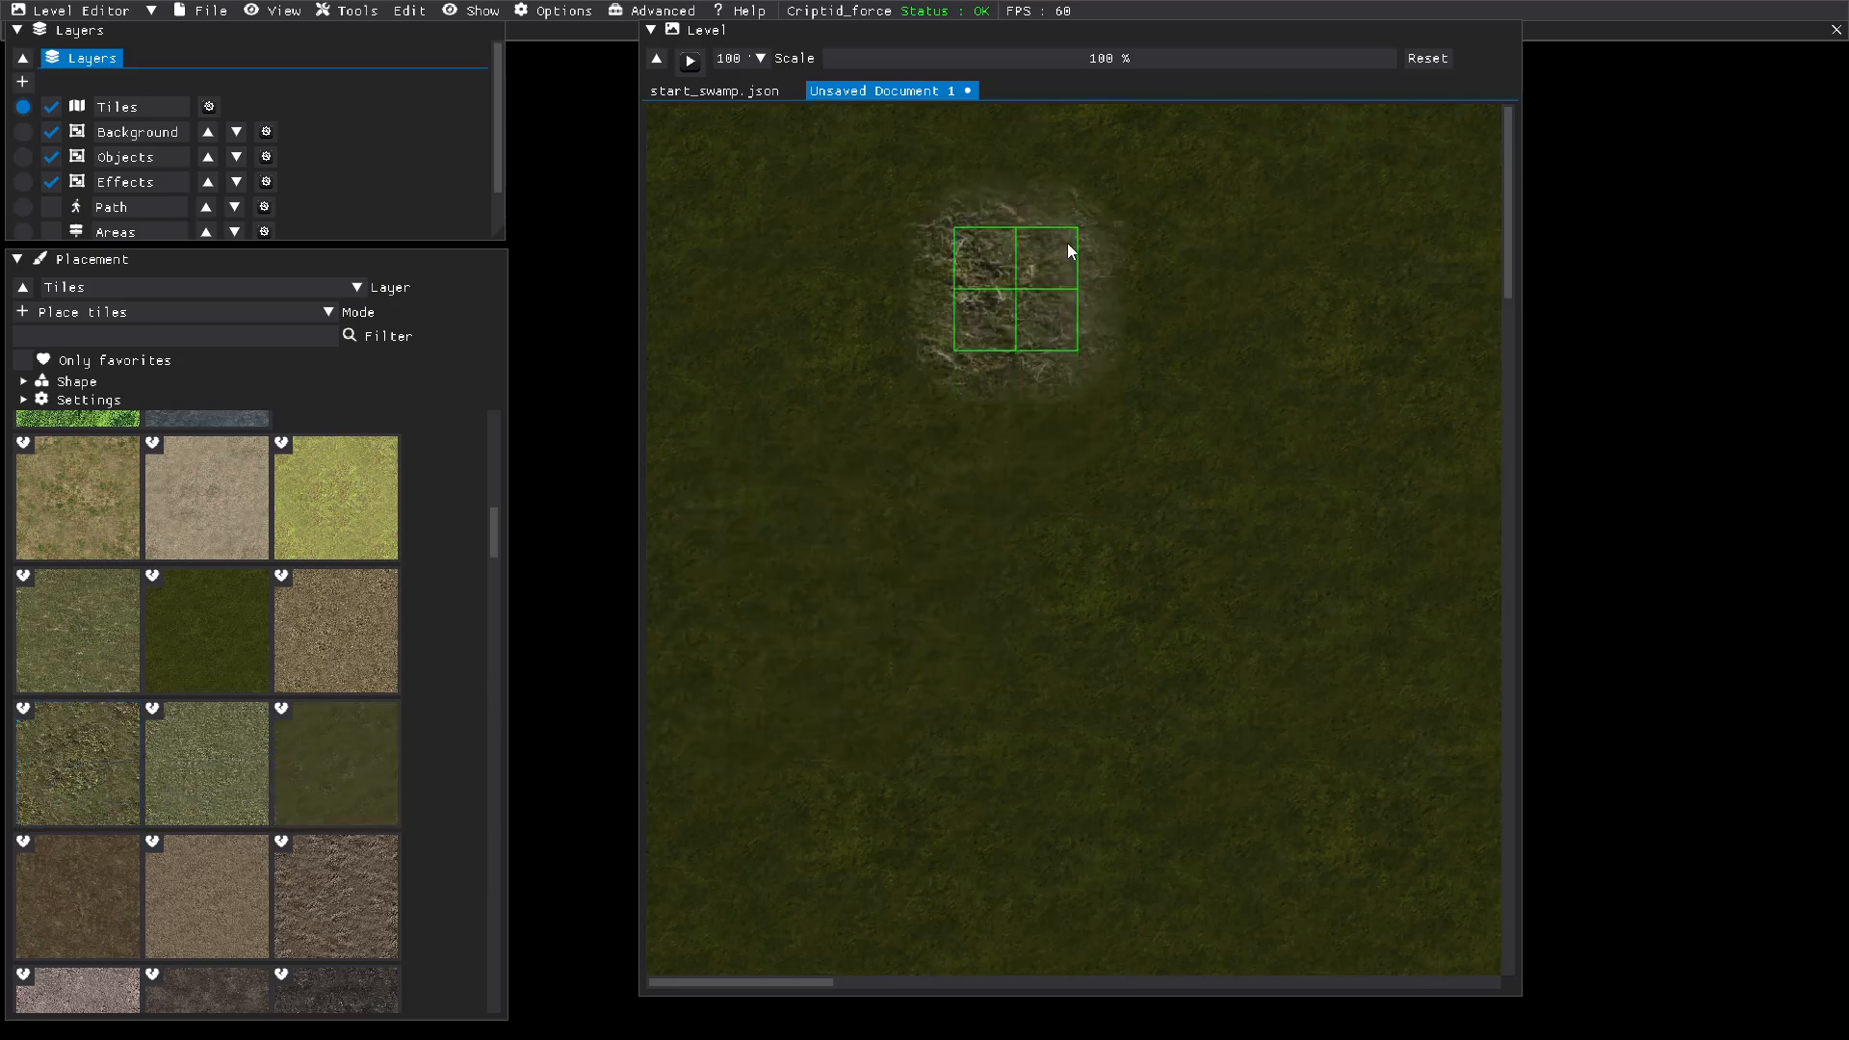
drag(1310, 62, 1226, 61)
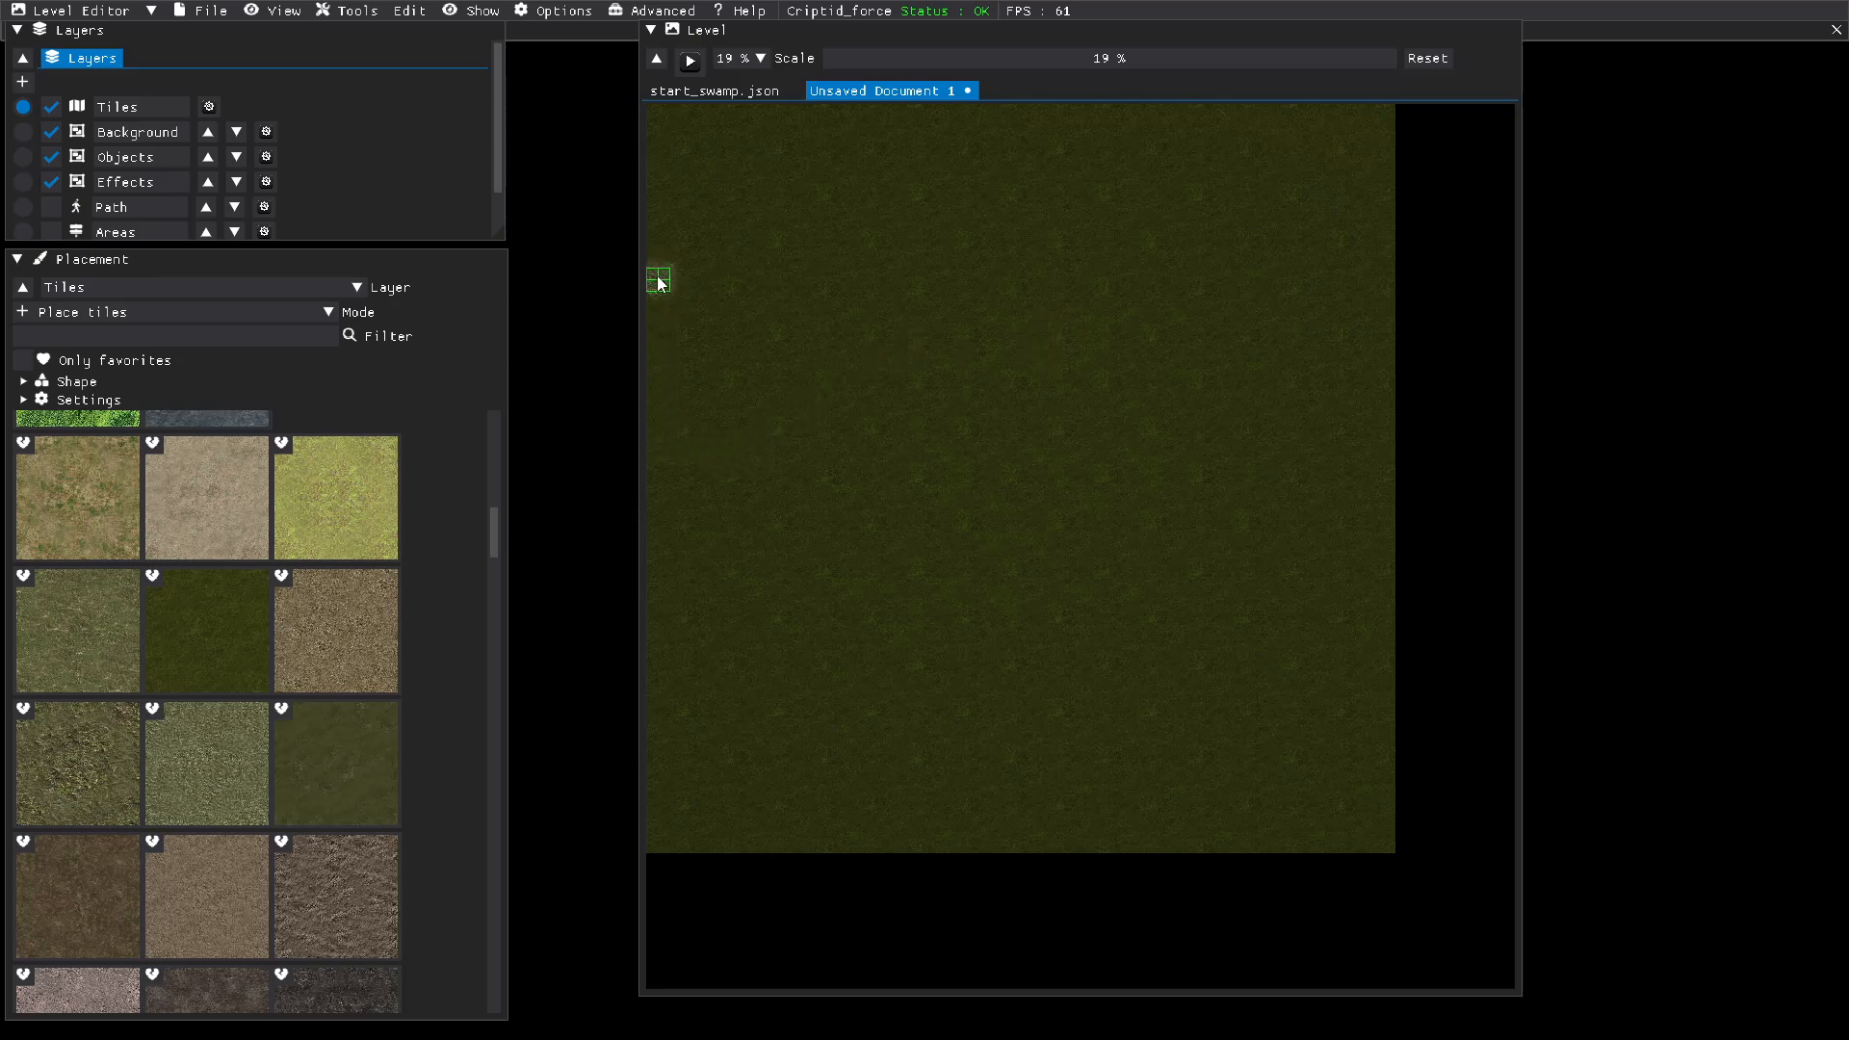
mouse_move(661, 282)
mouse_down()
mouse_move(712, 528)
mouse_move(703, 600)
mouse_move(659, 665)
mouse_move(659, 496)
mouse_up()
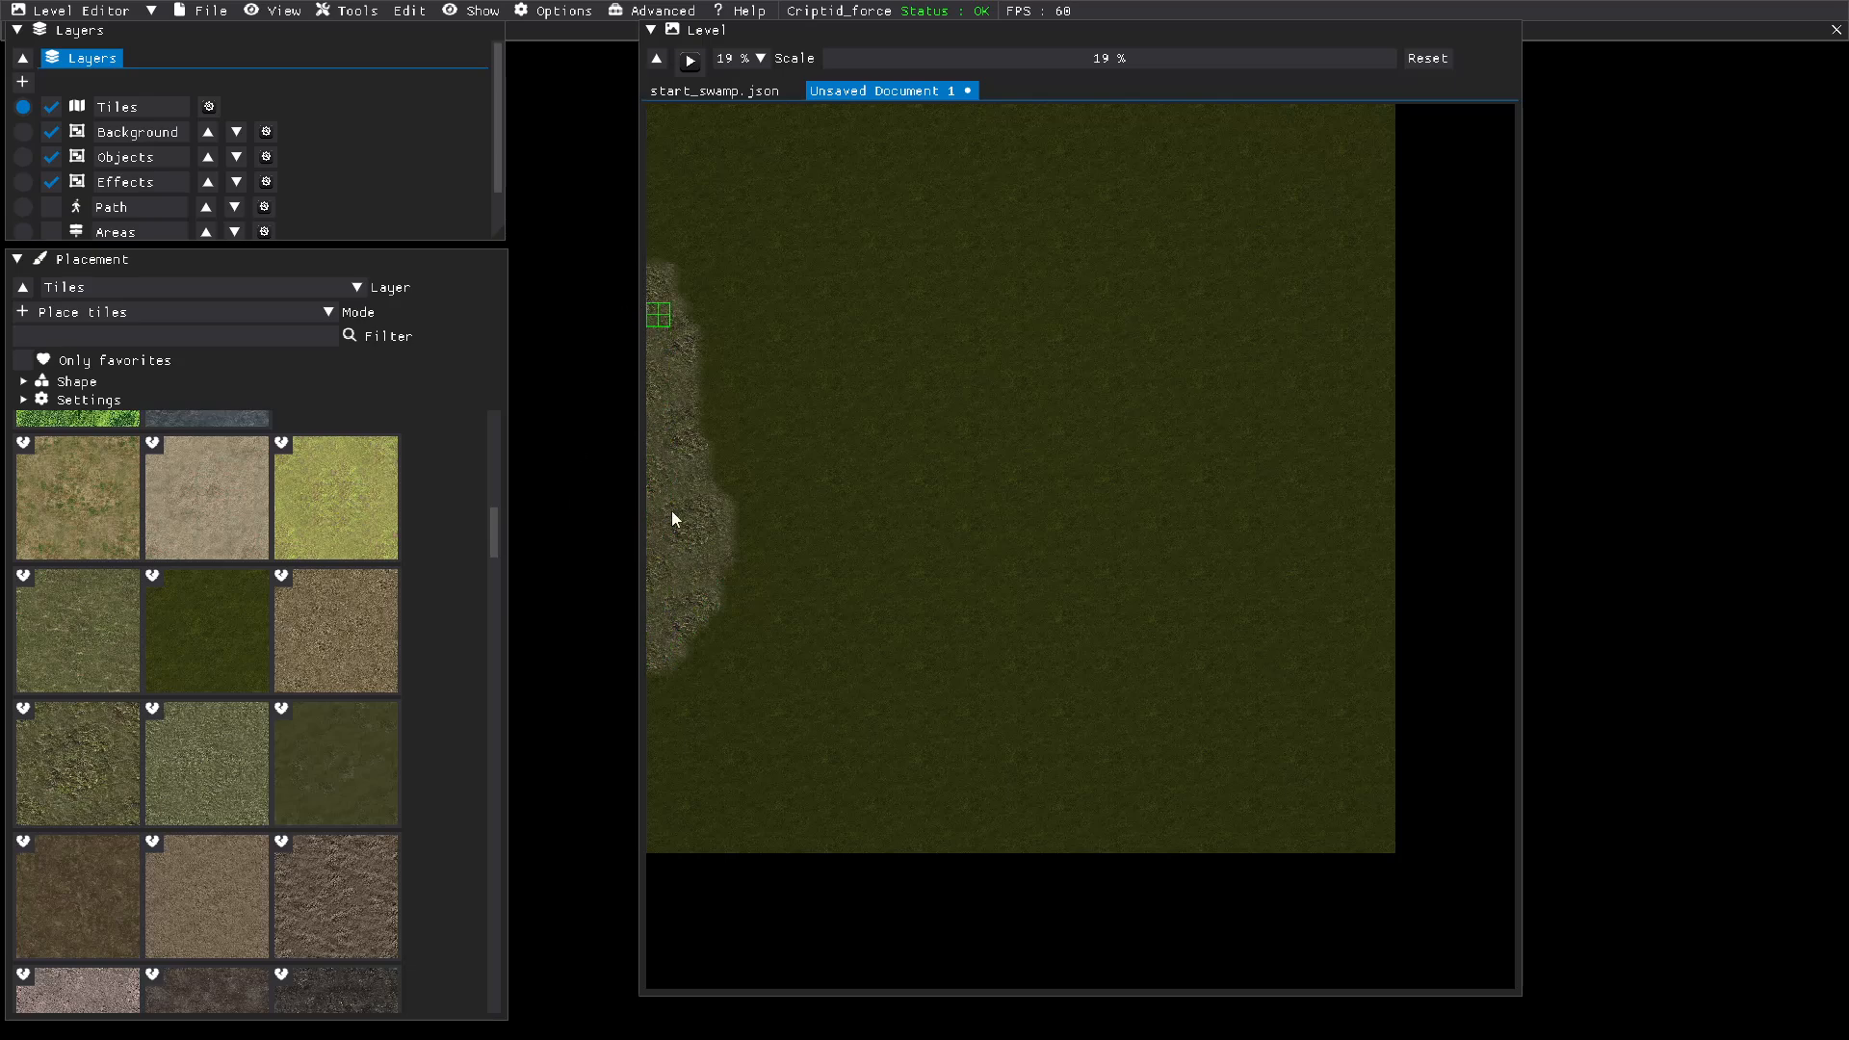
mouse_move(709, 443)
mouse_down()
mouse_move(735, 495)
mouse_move(763, 504)
mouse_move(748, 568)
mouse_move(767, 619)
mouse_move(834, 702)
mouse_move(892, 828)
mouse_move(655, 834)
mouse_move(656, 660)
mouse_move(695, 807)
mouse_move(838, 818)
mouse_move(729, 809)
mouse_move(812, 796)
mouse_move(829, 772)
mouse_move(738, 598)
mouse_move(685, 694)
mouse_move(745, 736)
mouse_move(757, 789)
mouse_move(706, 757)
mouse_up()
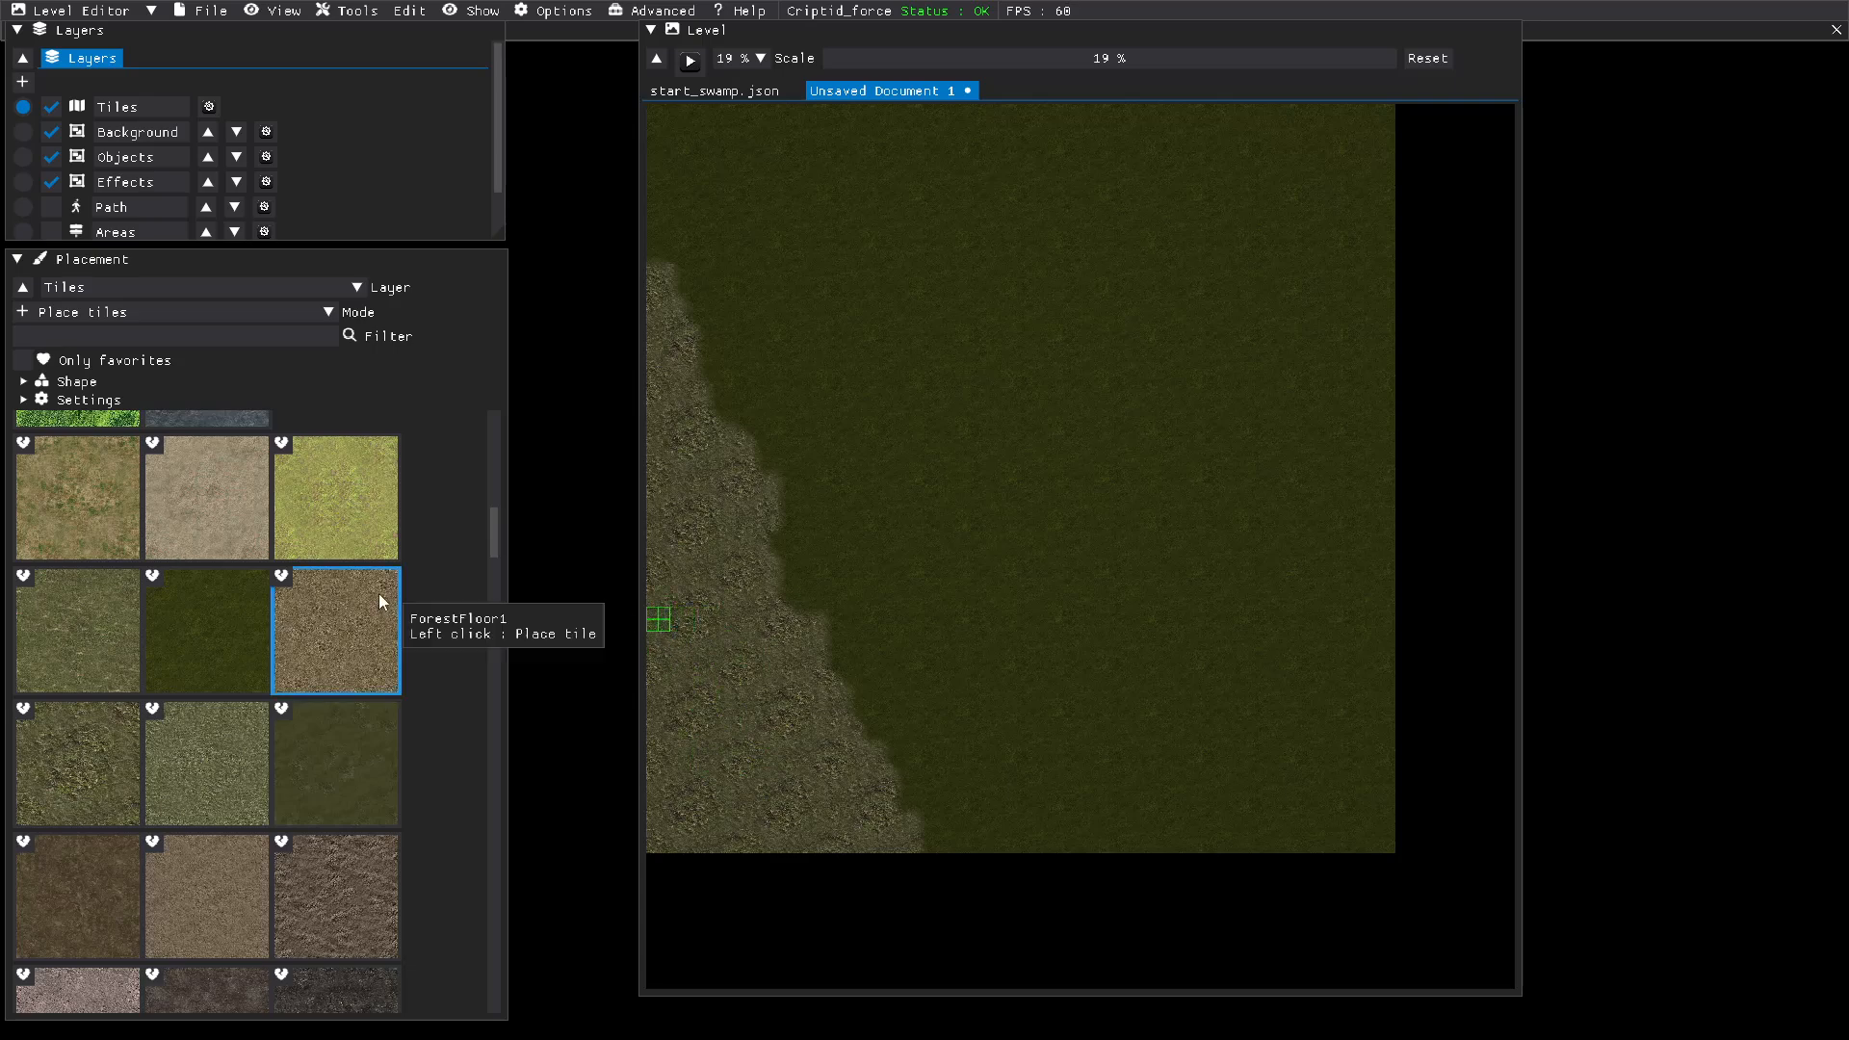
Step: Change the terrain height across the northern grass area, using a circular brush with a radius of 6.489
click(367, 536)
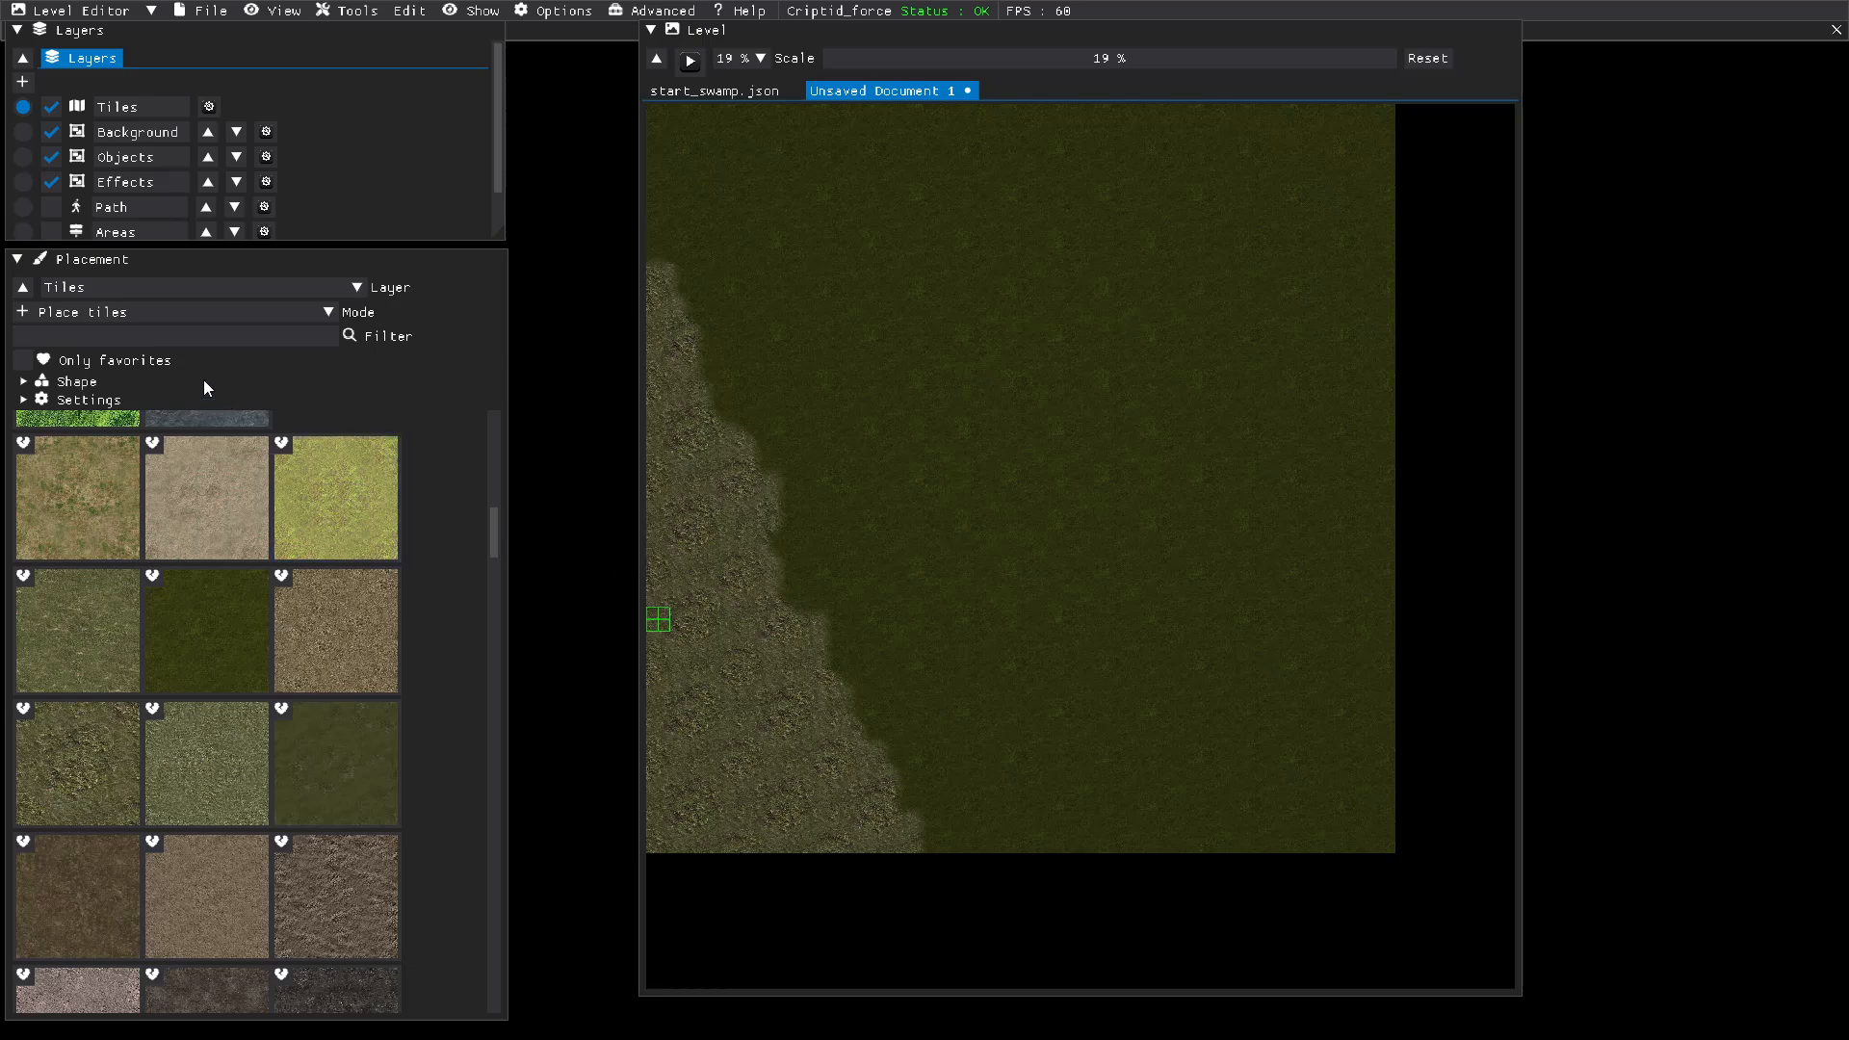
click(196, 314)
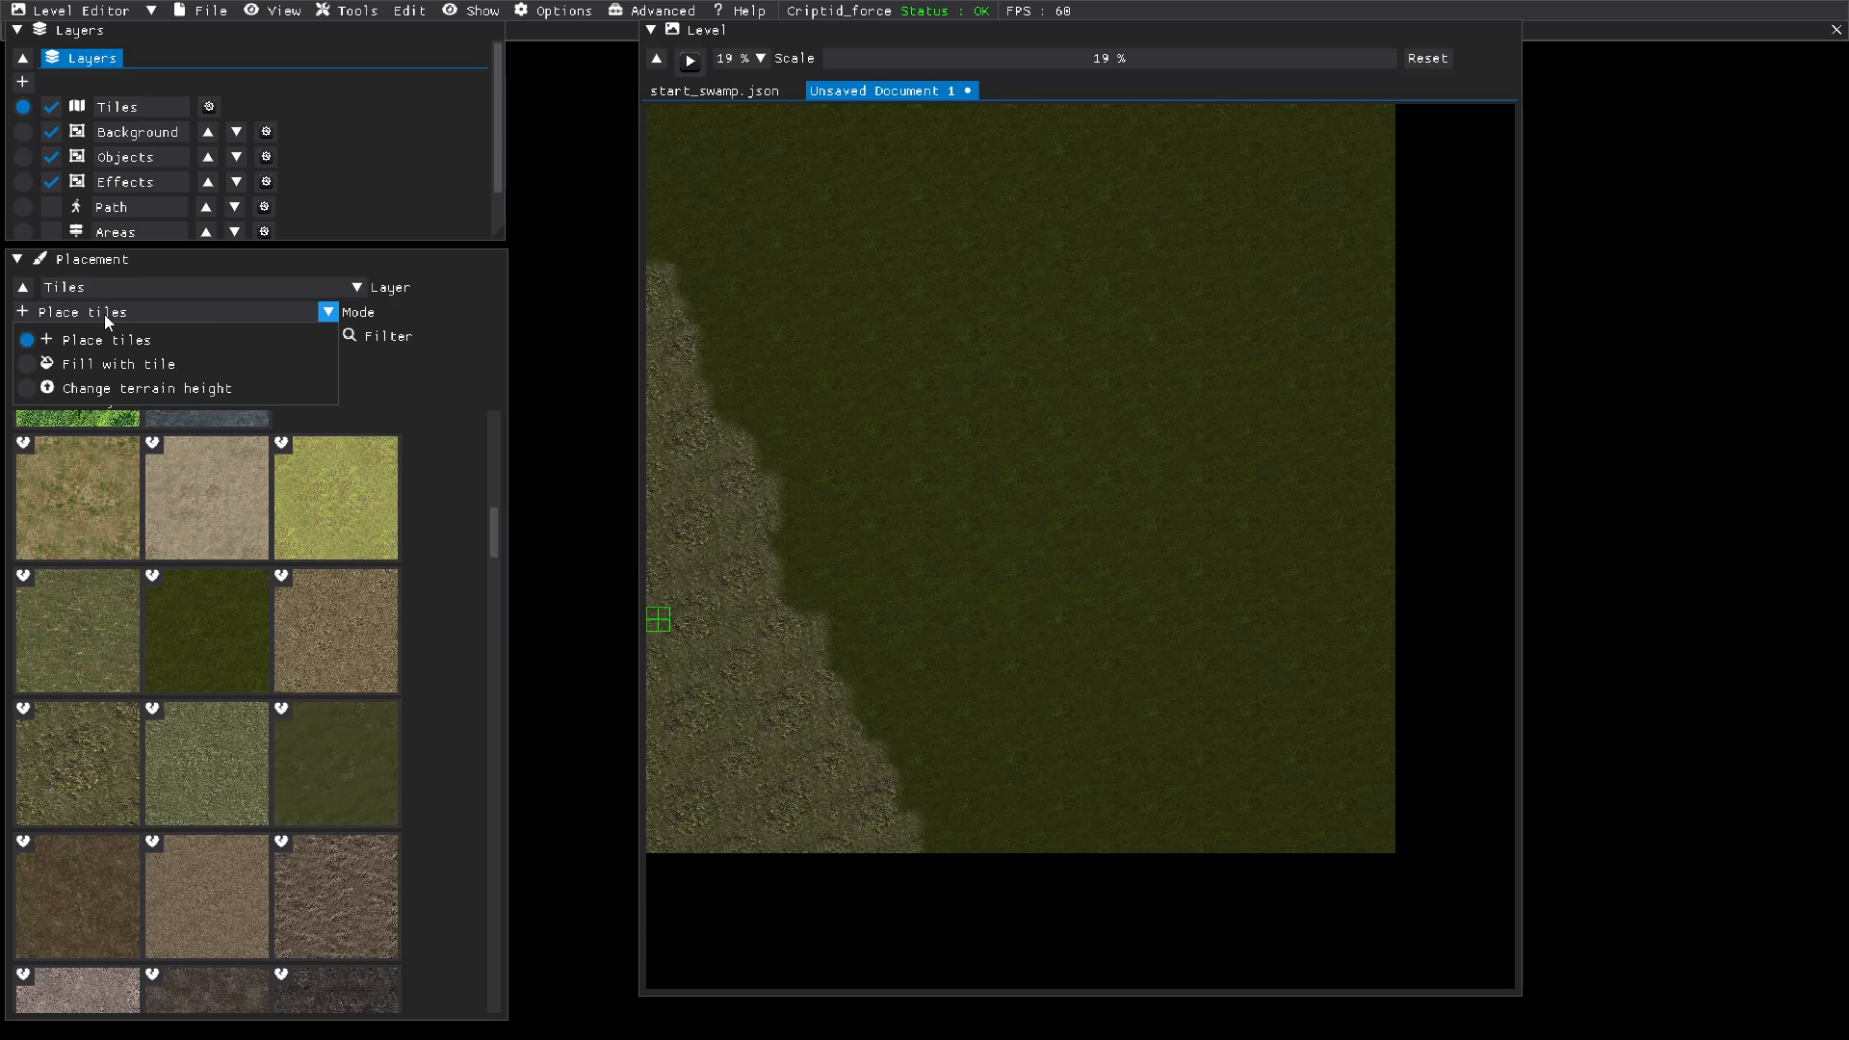
click(106, 389)
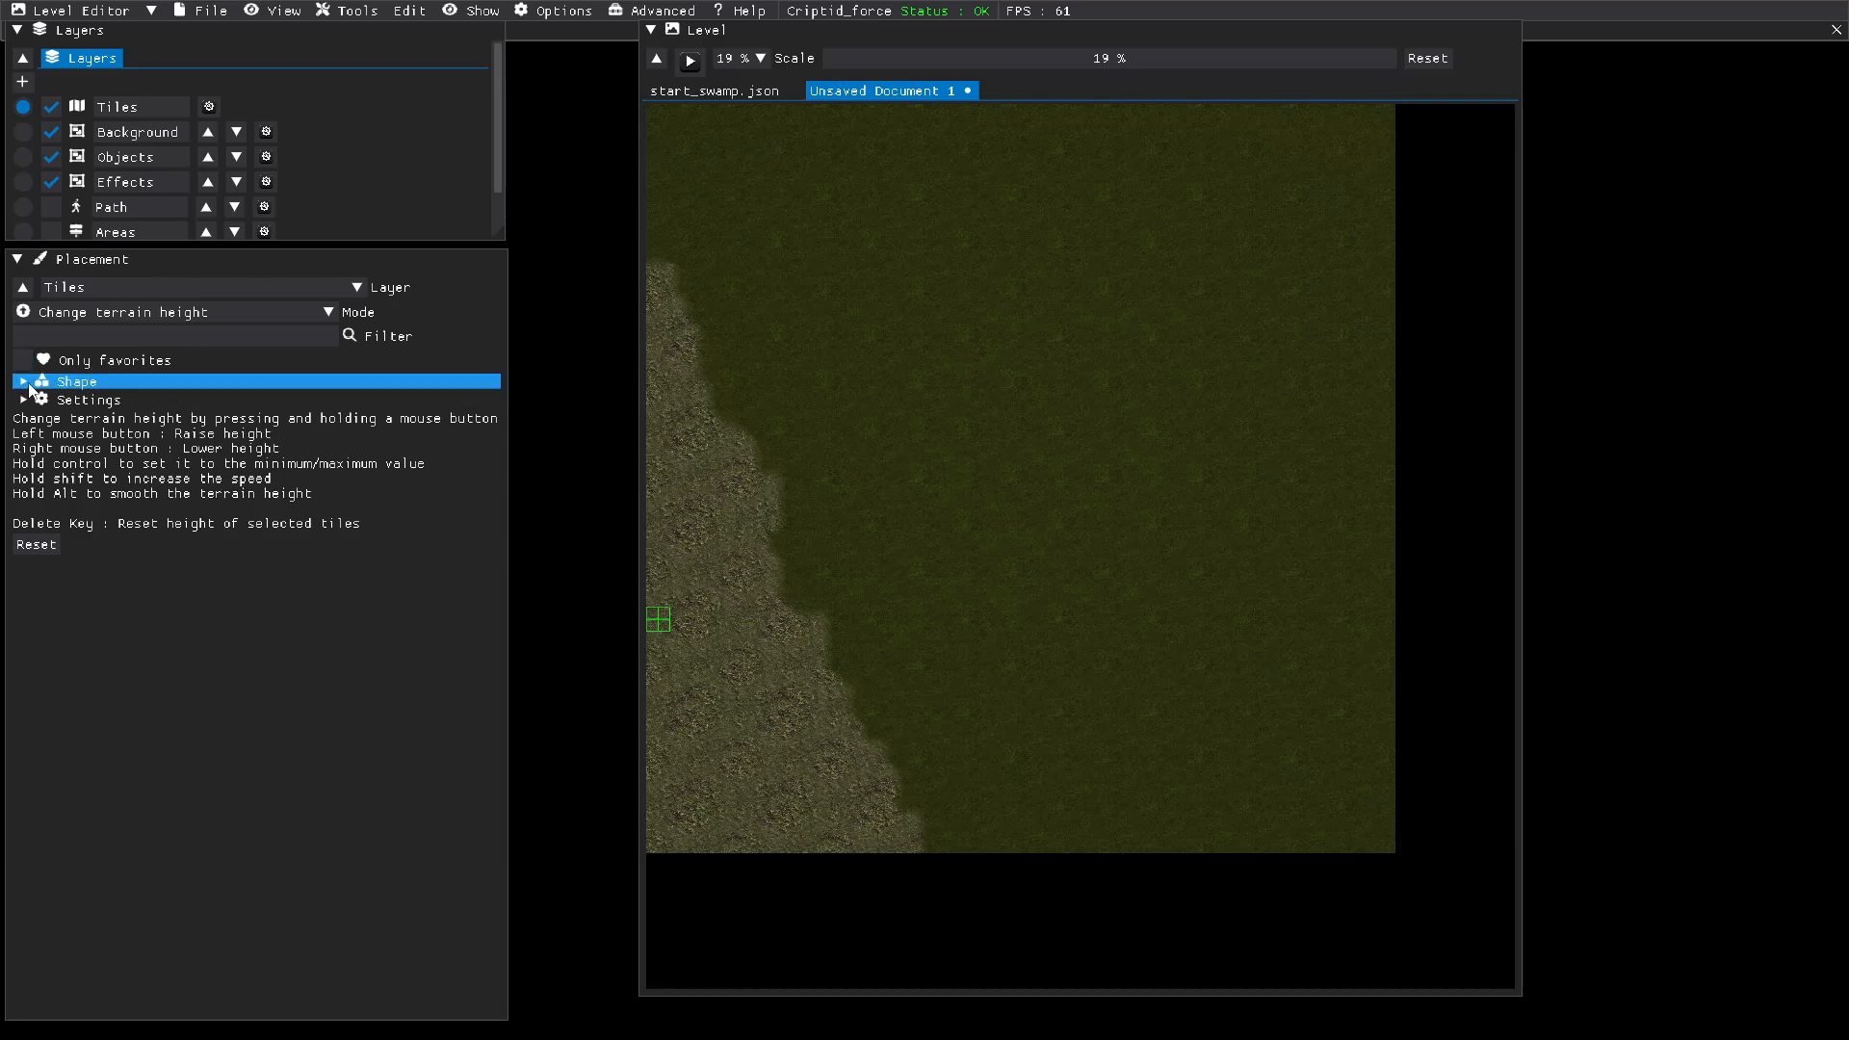
click(73, 382)
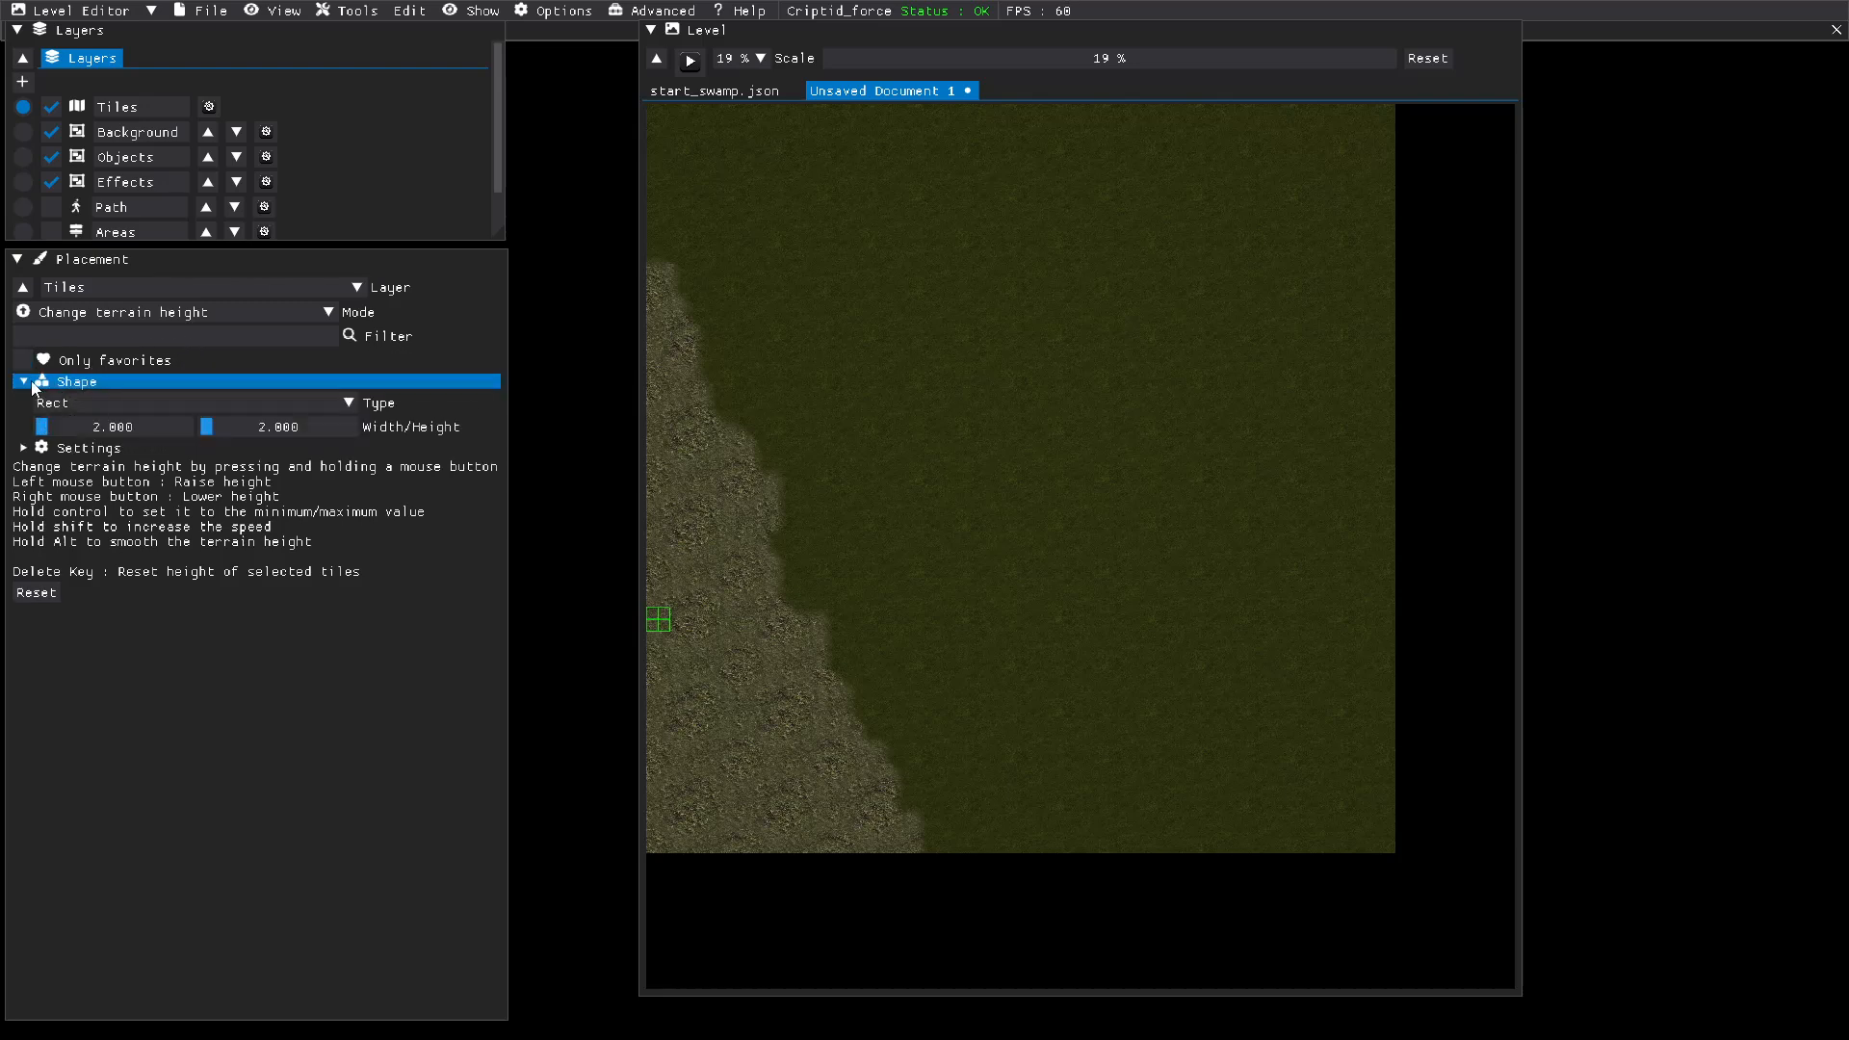
click(180, 406)
click(107, 453)
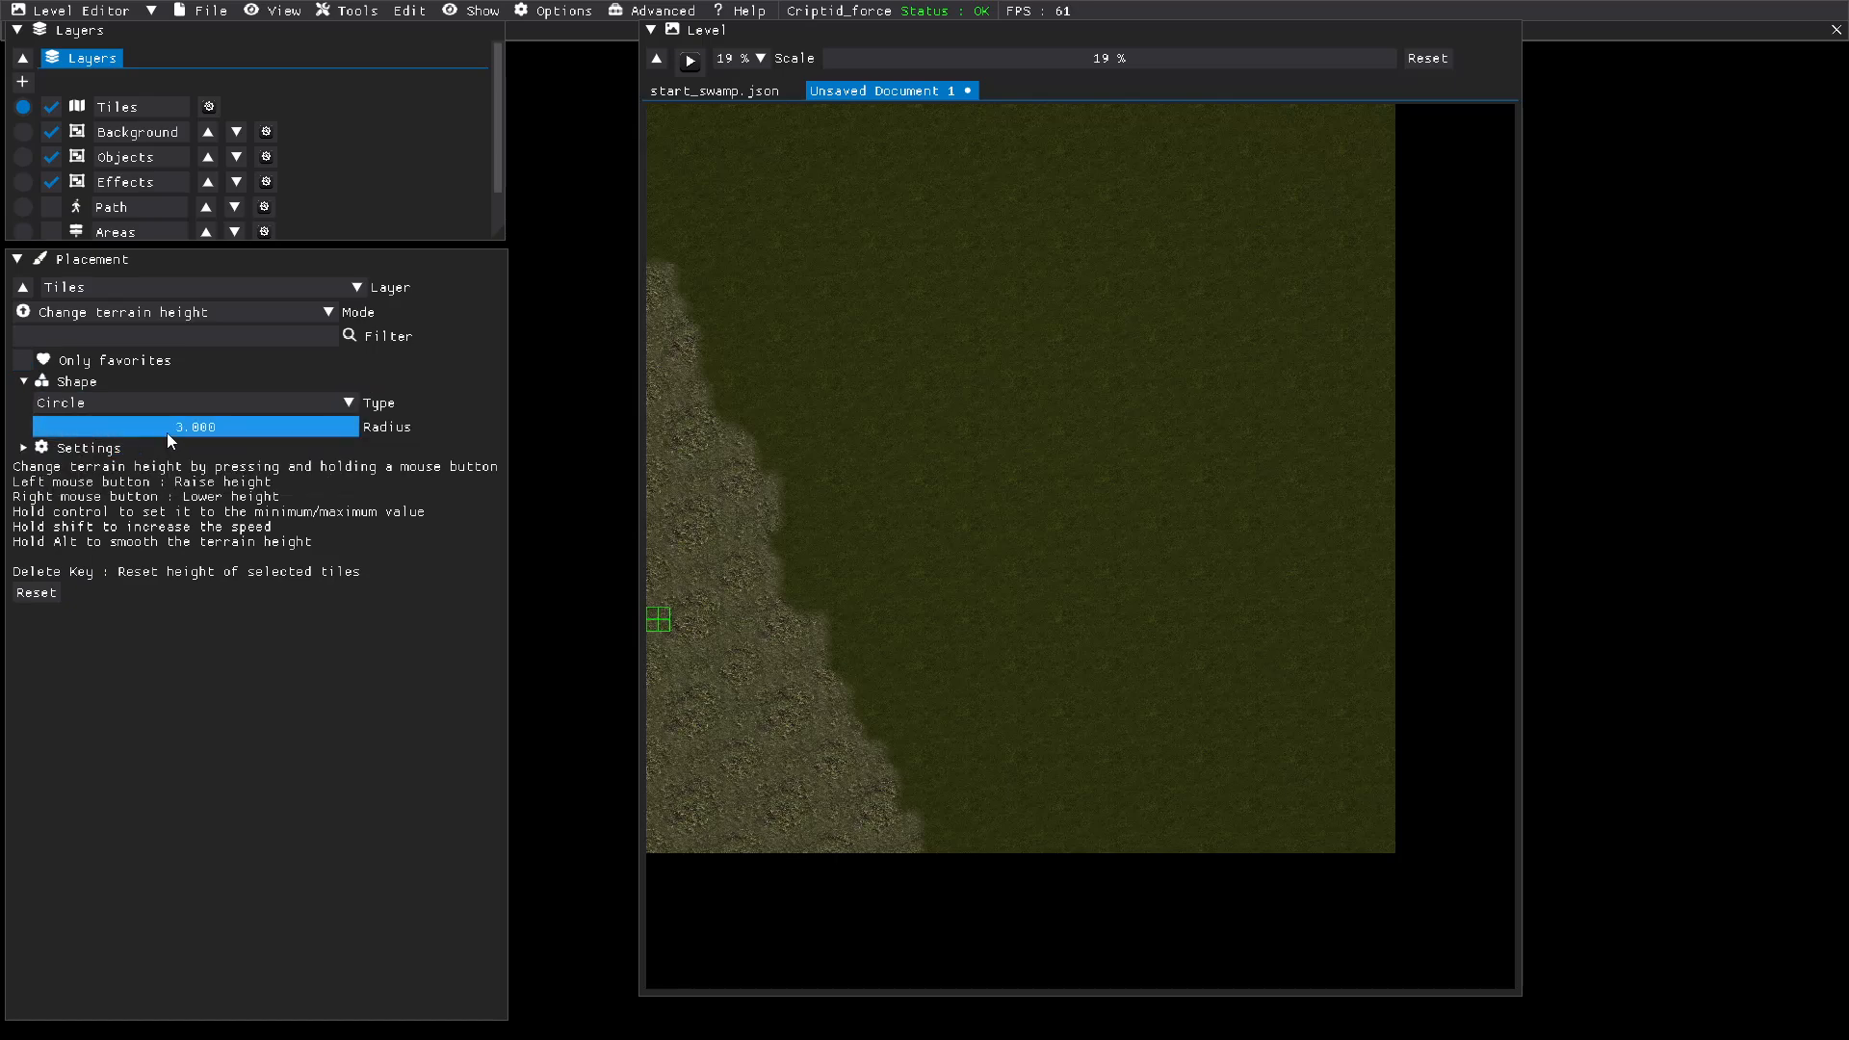
click(56, 433)
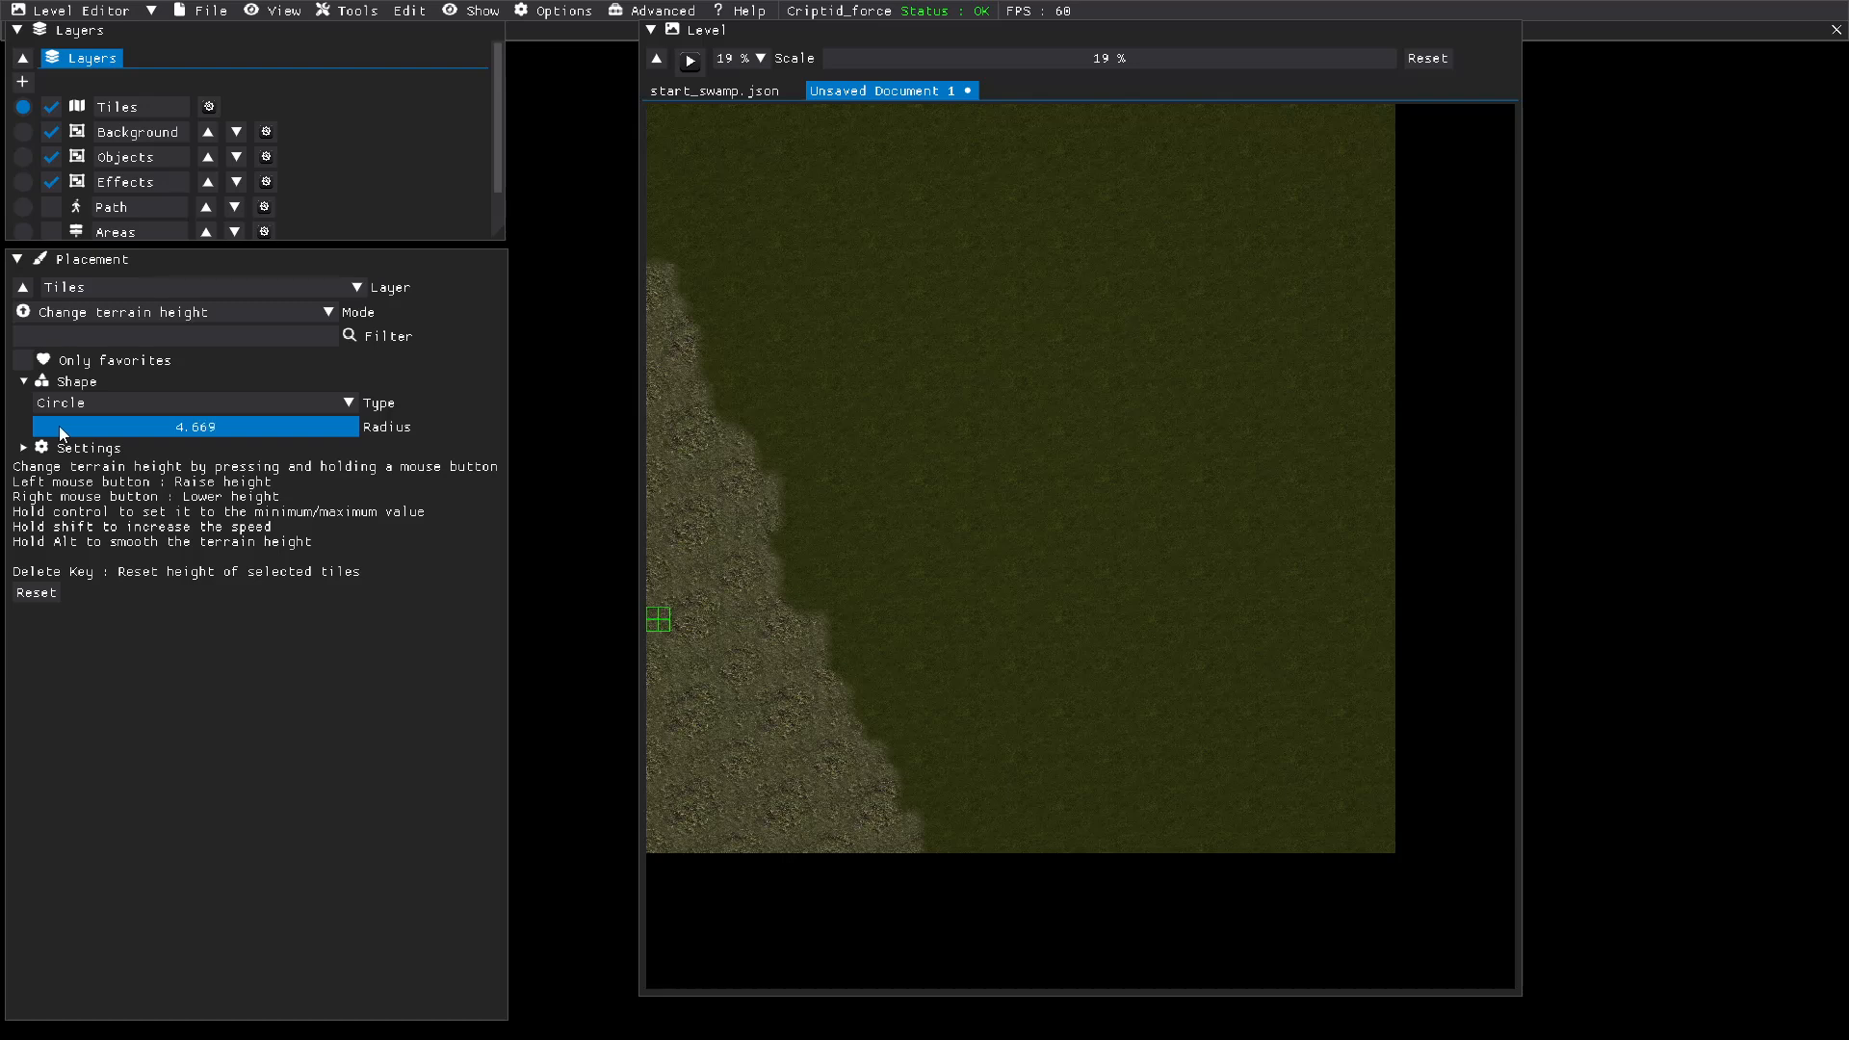
drag(59, 426, 72, 424)
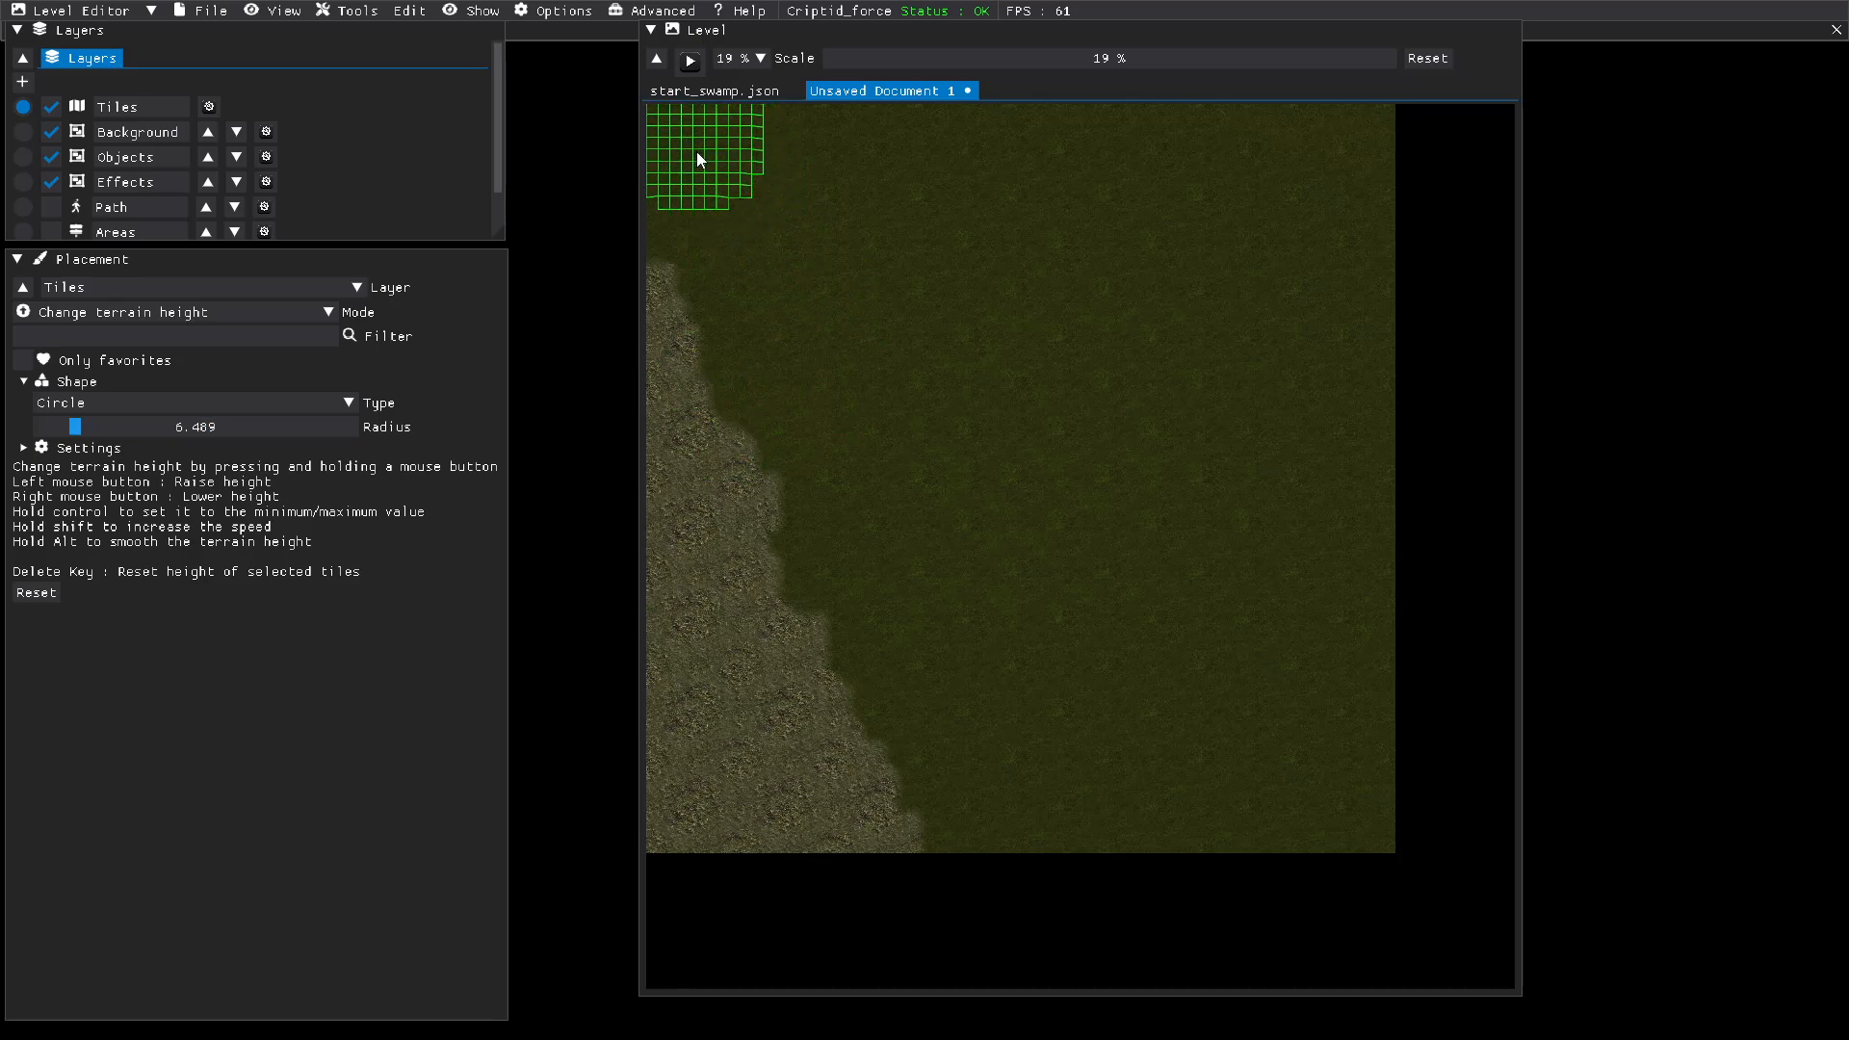
mouse_move(778, 348)
mouse_down()
mouse_move(818, 395)
mouse_move(863, 526)
mouse_move(1022, 770)
mouse_move(1067, 803)
mouse_move(1077, 760)
mouse_move(904, 355)
mouse_move(816, 268)
mouse_move(809, 181)
mouse_move(1080, 410)
mouse_move(1182, 774)
mouse_move(1279, 813)
mouse_move(1328, 767)
mouse_move(978, 206)
mouse_move(987, 144)
mouse_move(1156, 258)
mouse_move(1242, 376)
mouse_move(1329, 407)
mouse_move(1314, 262)
mouse_move(1253, 165)
mouse_move(1326, 173)
mouse_move(1357, 131)
mouse_move(1202, 192)
mouse_move(903, 228)
mouse_up()
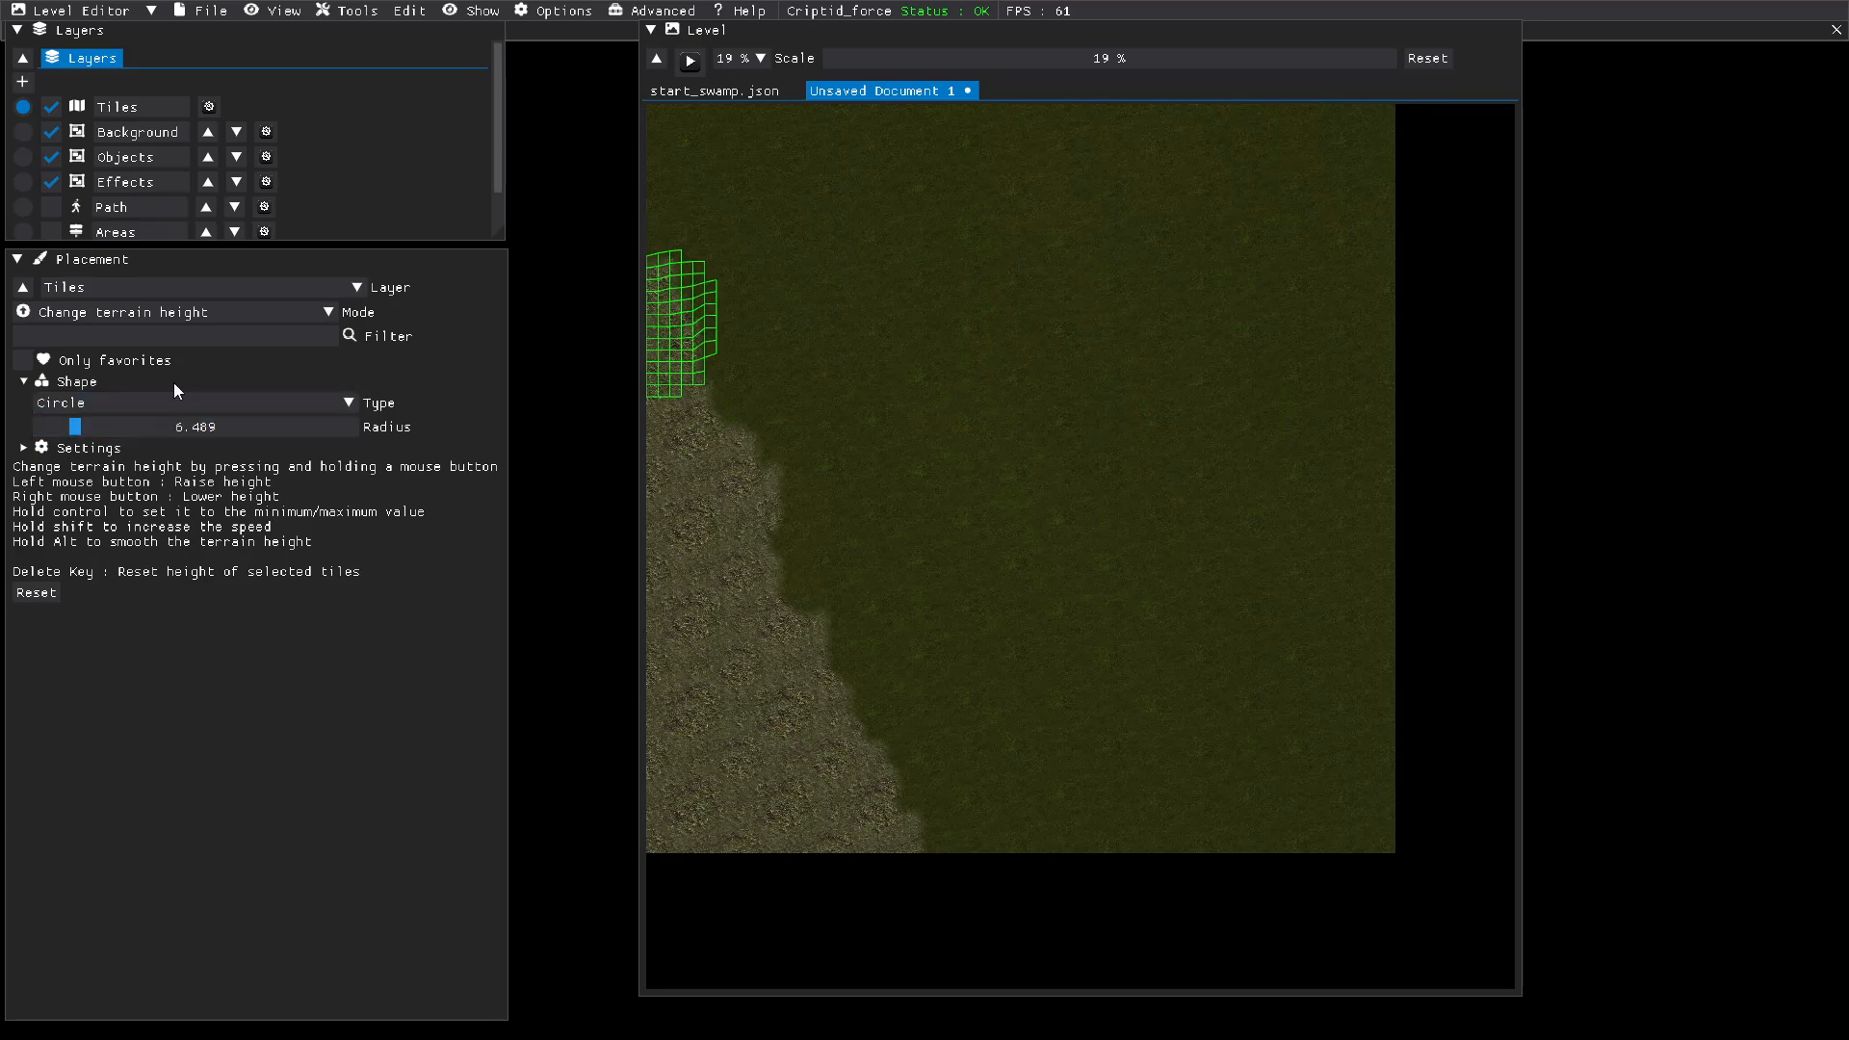
Step: Set up tile placement with a circular brush of radius 1.607 and animation speeds of 3 and 5
click(165, 319)
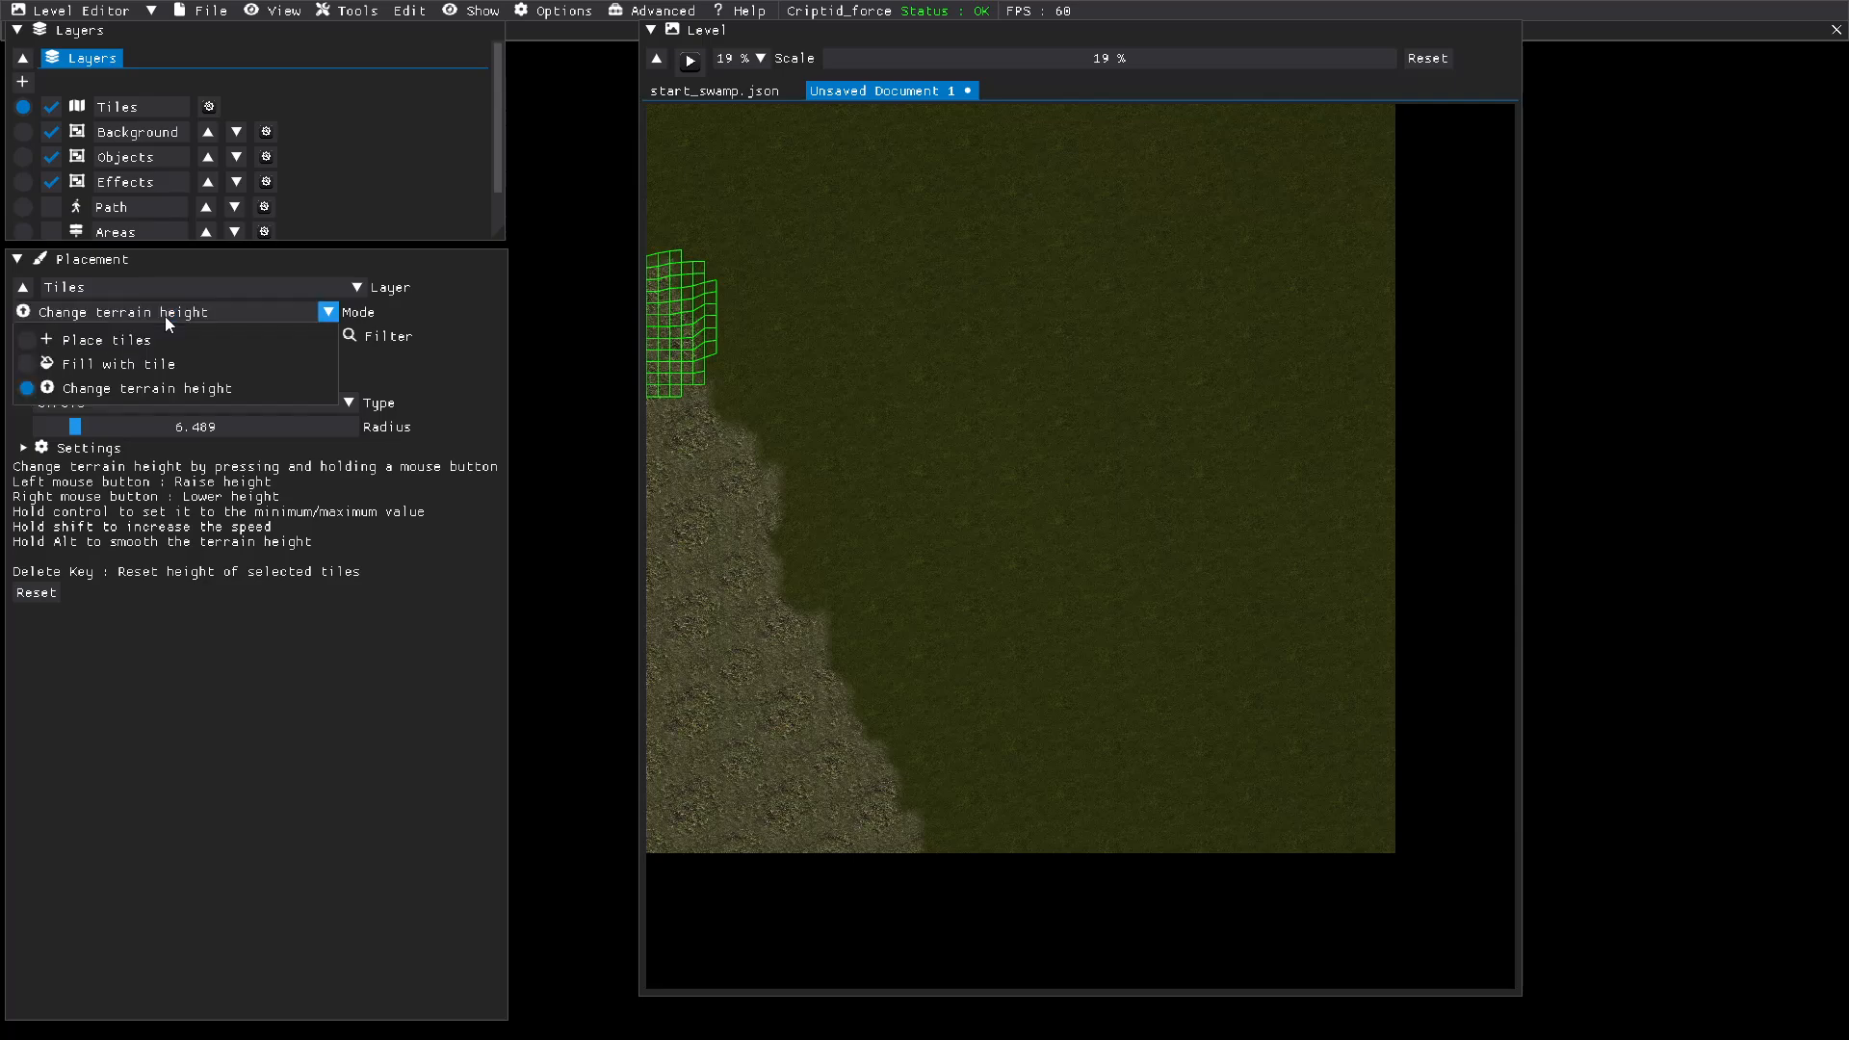
click(36, 342)
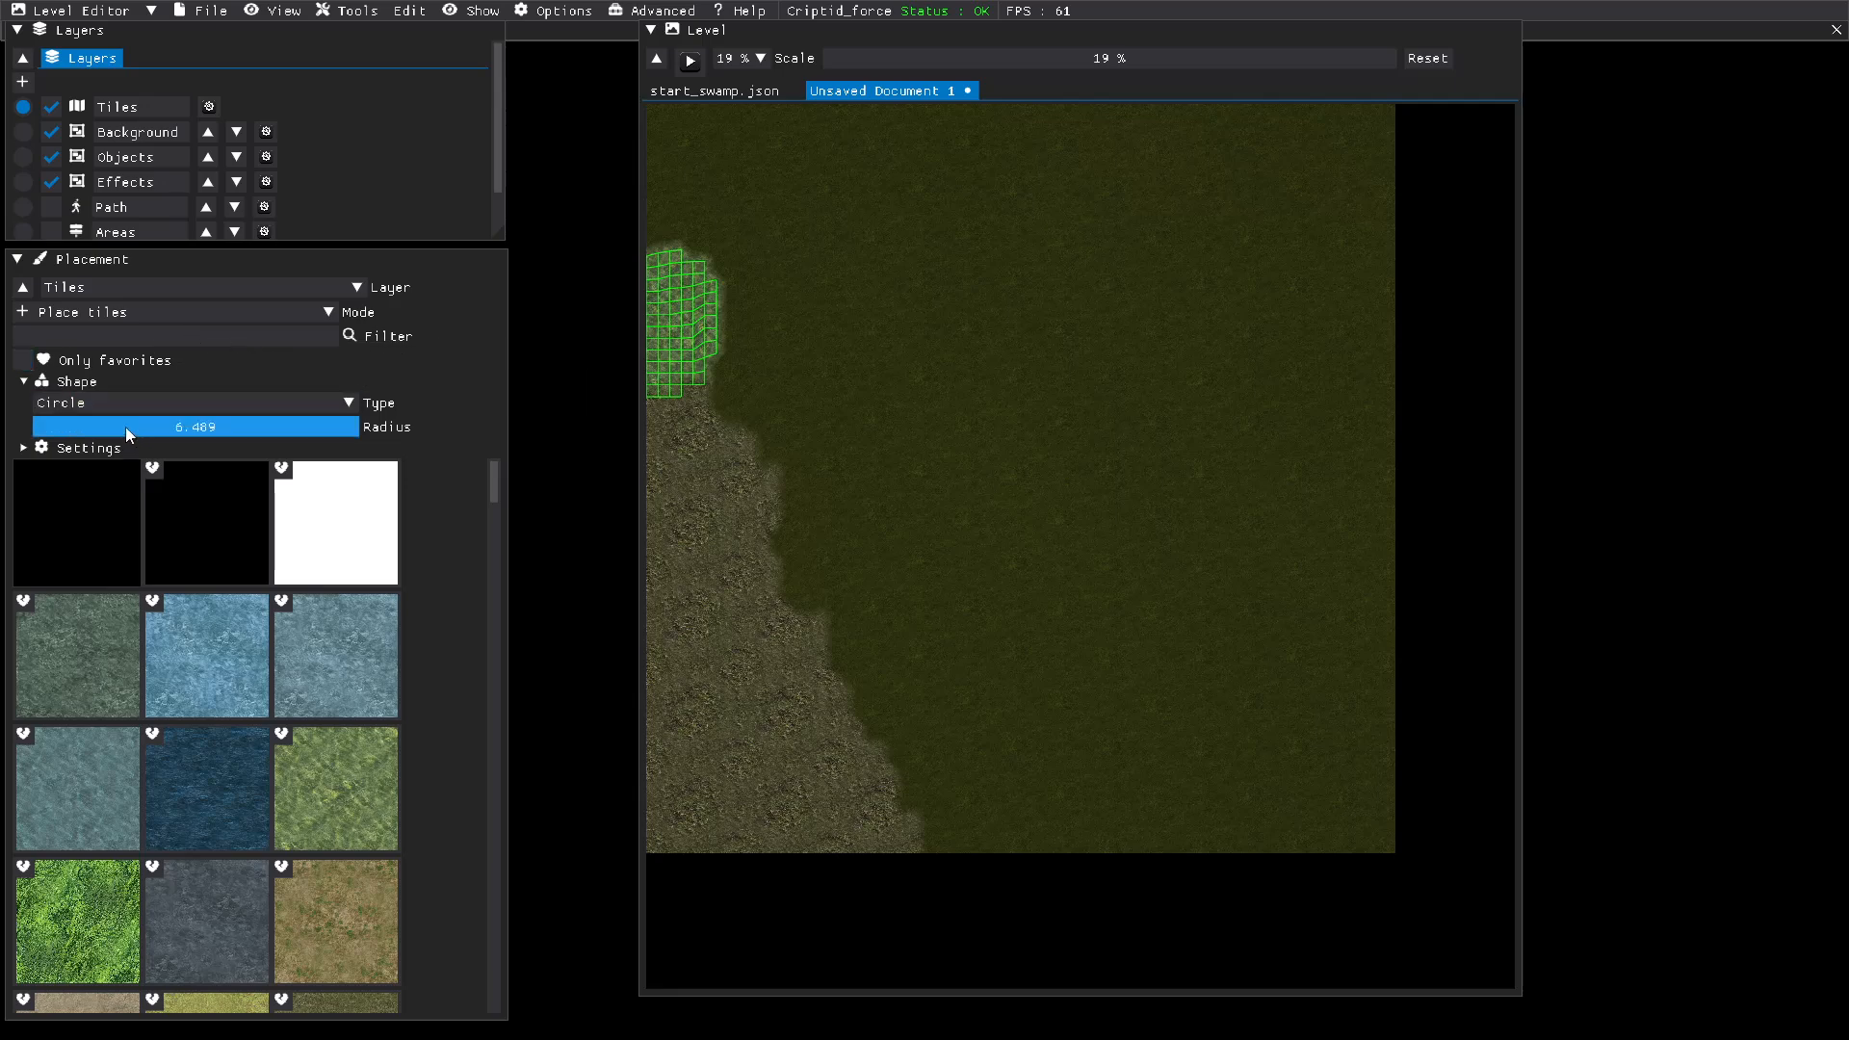
drag(63, 430, 52, 427)
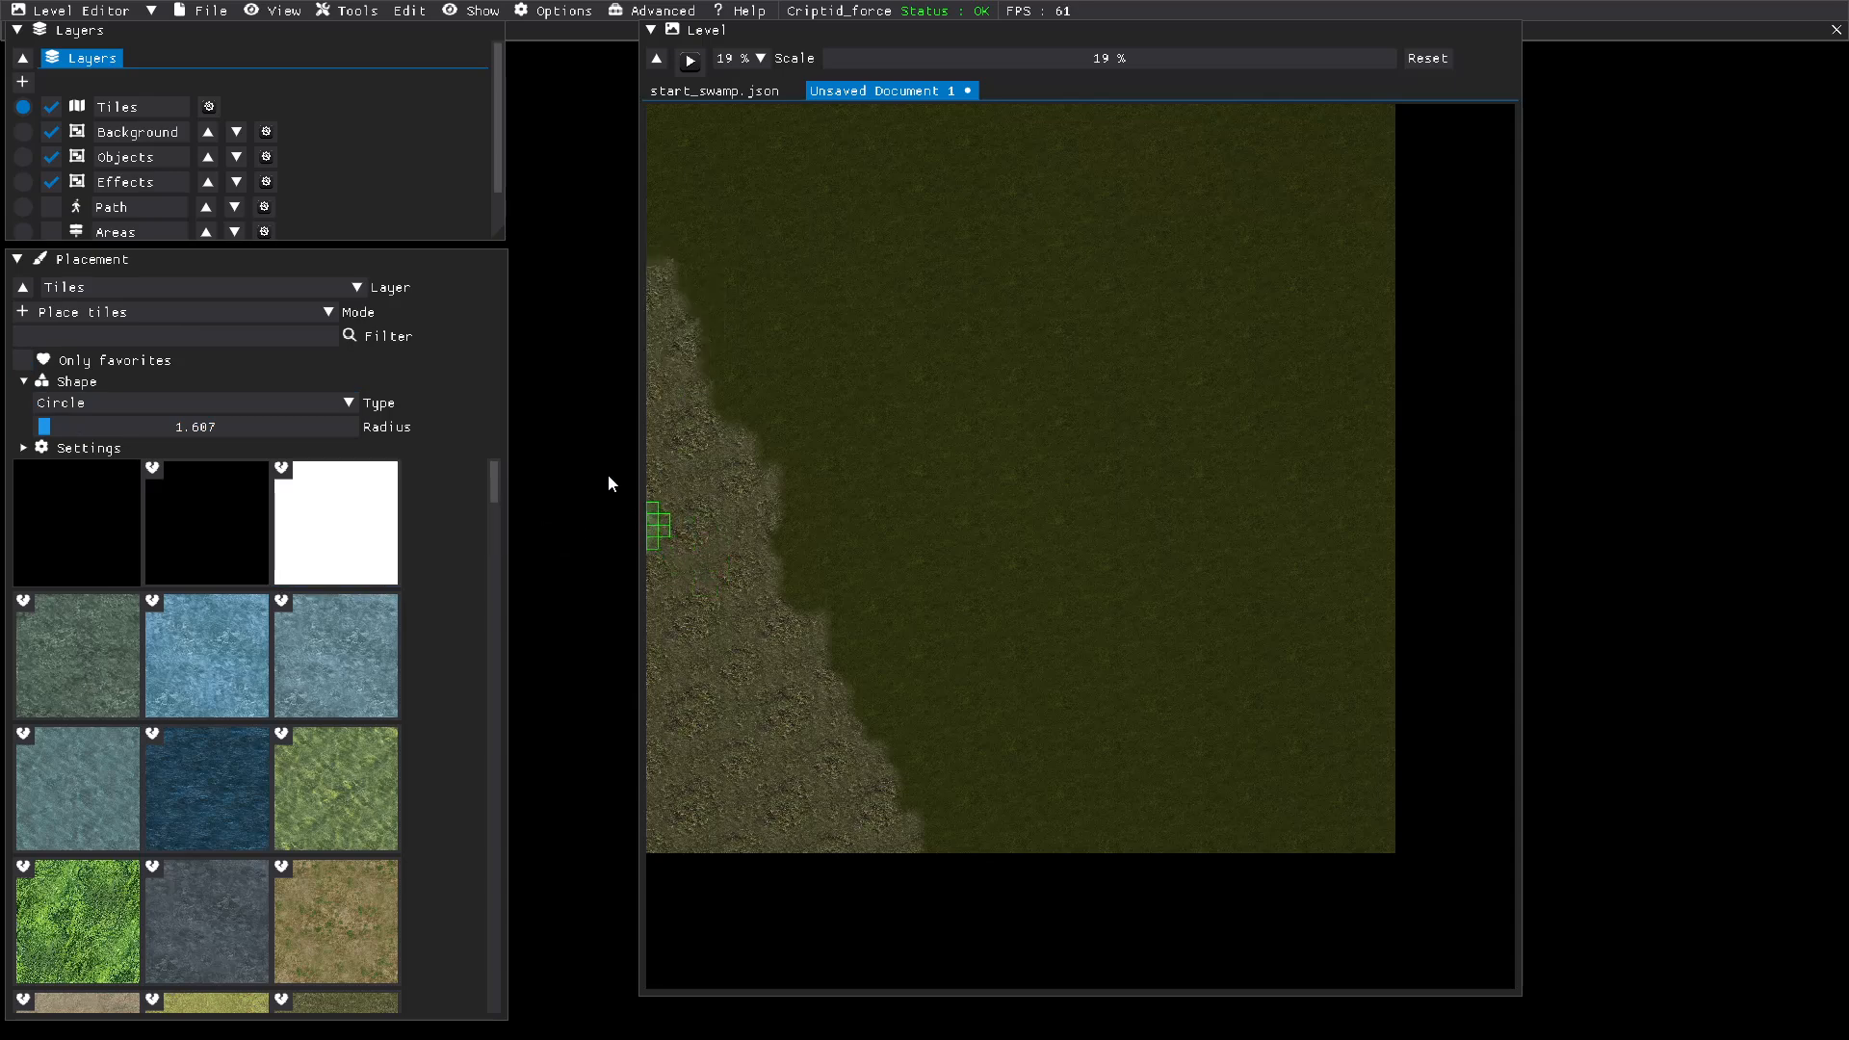
click(46, 449)
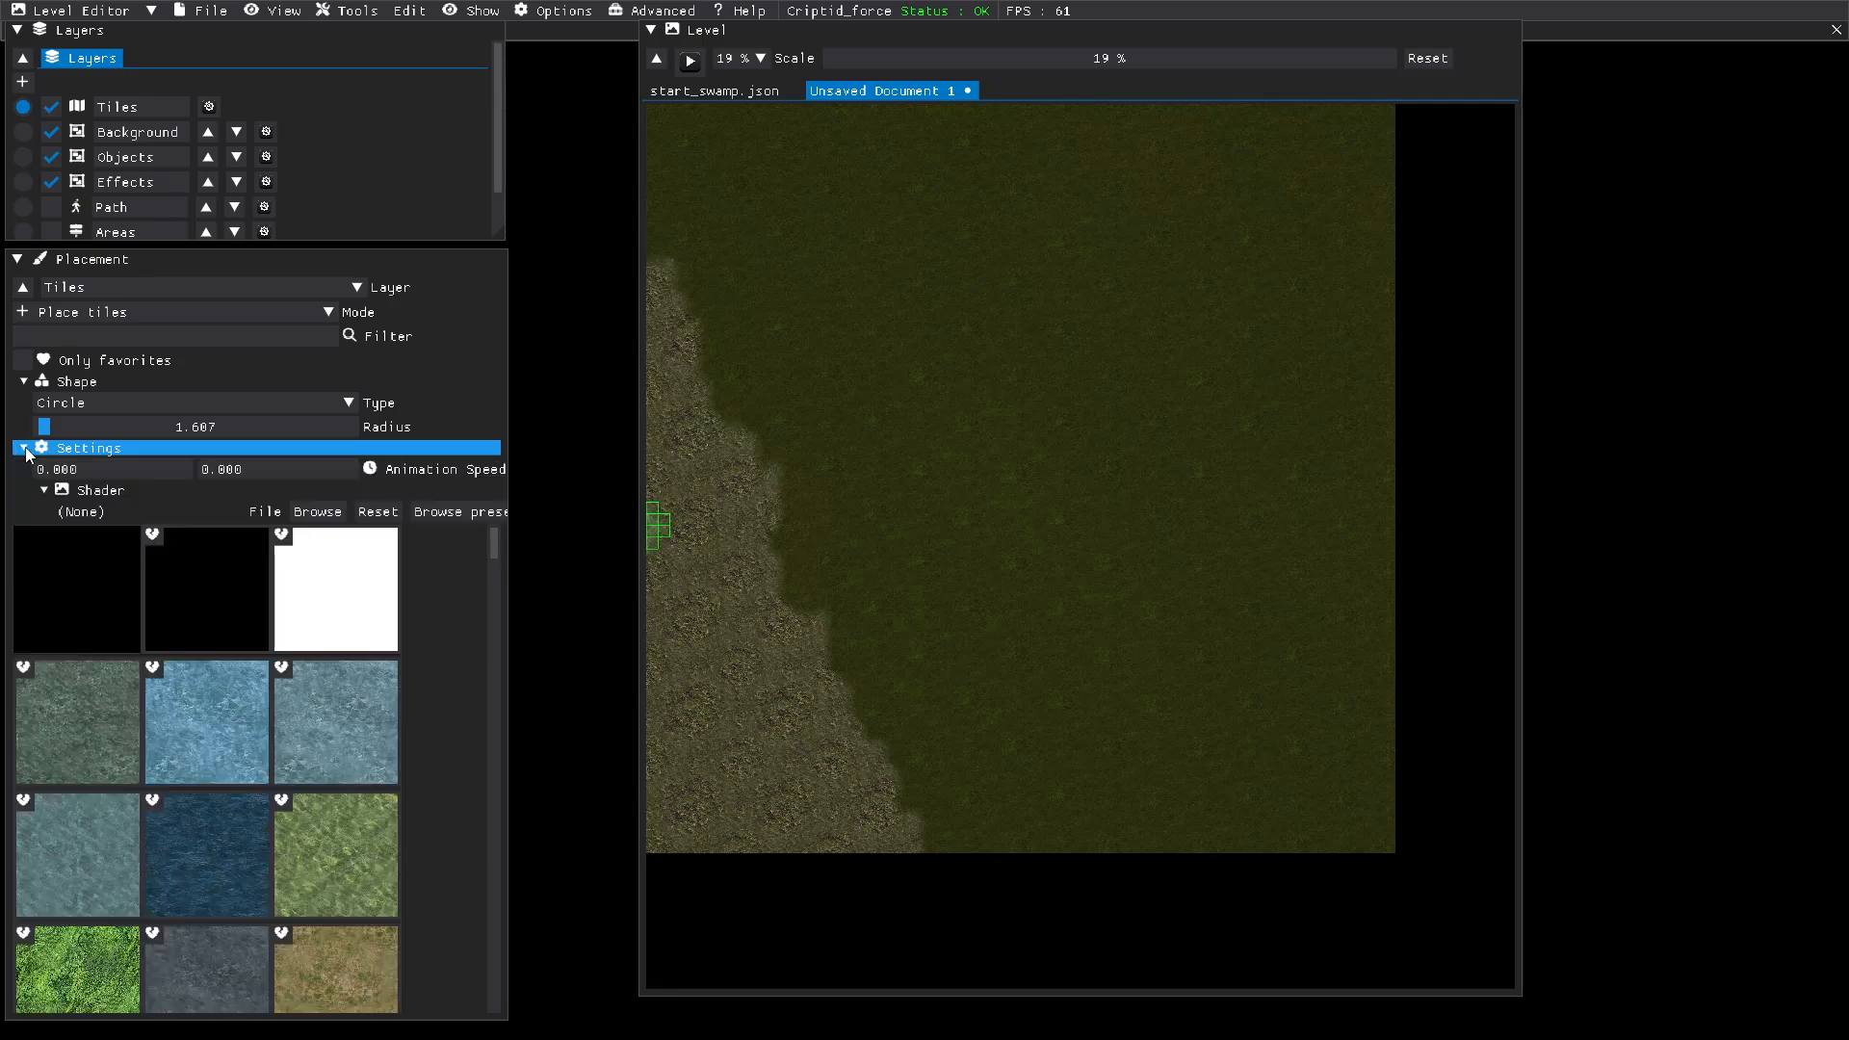
double_click(110, 469)
text(3)
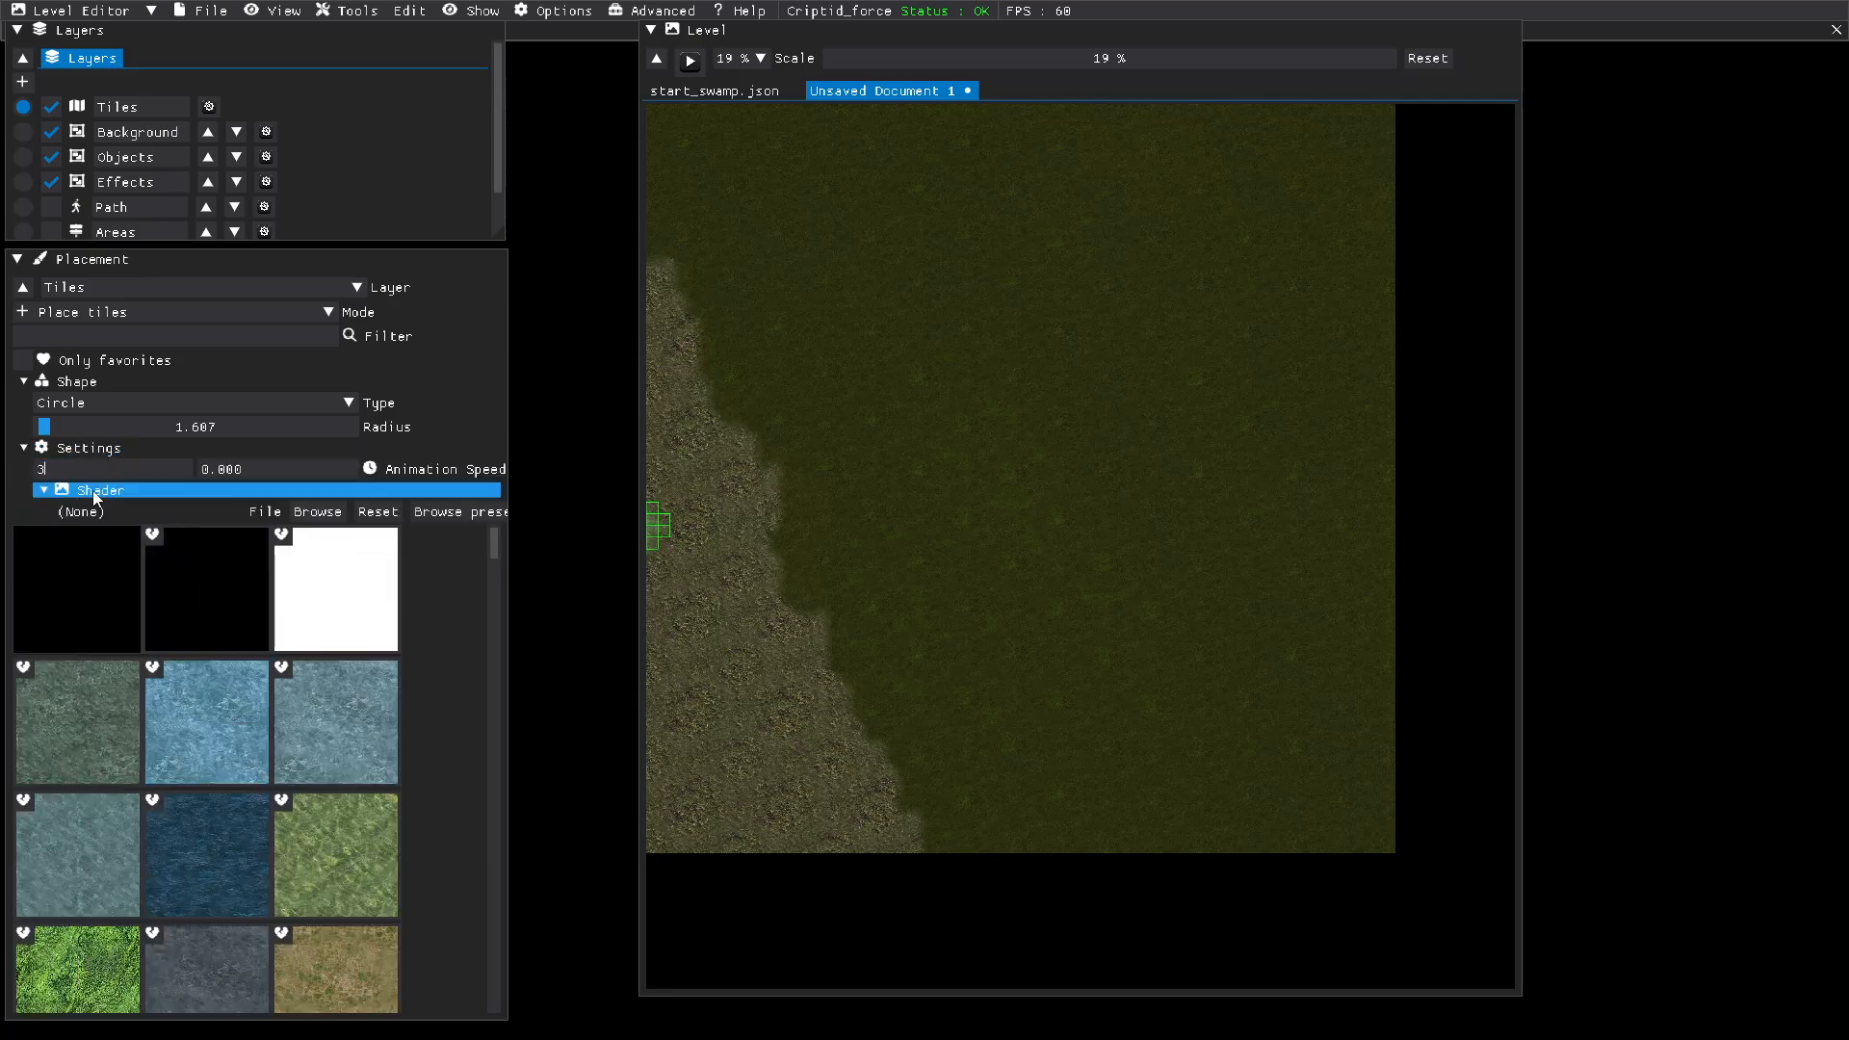
double_click(248, 470)
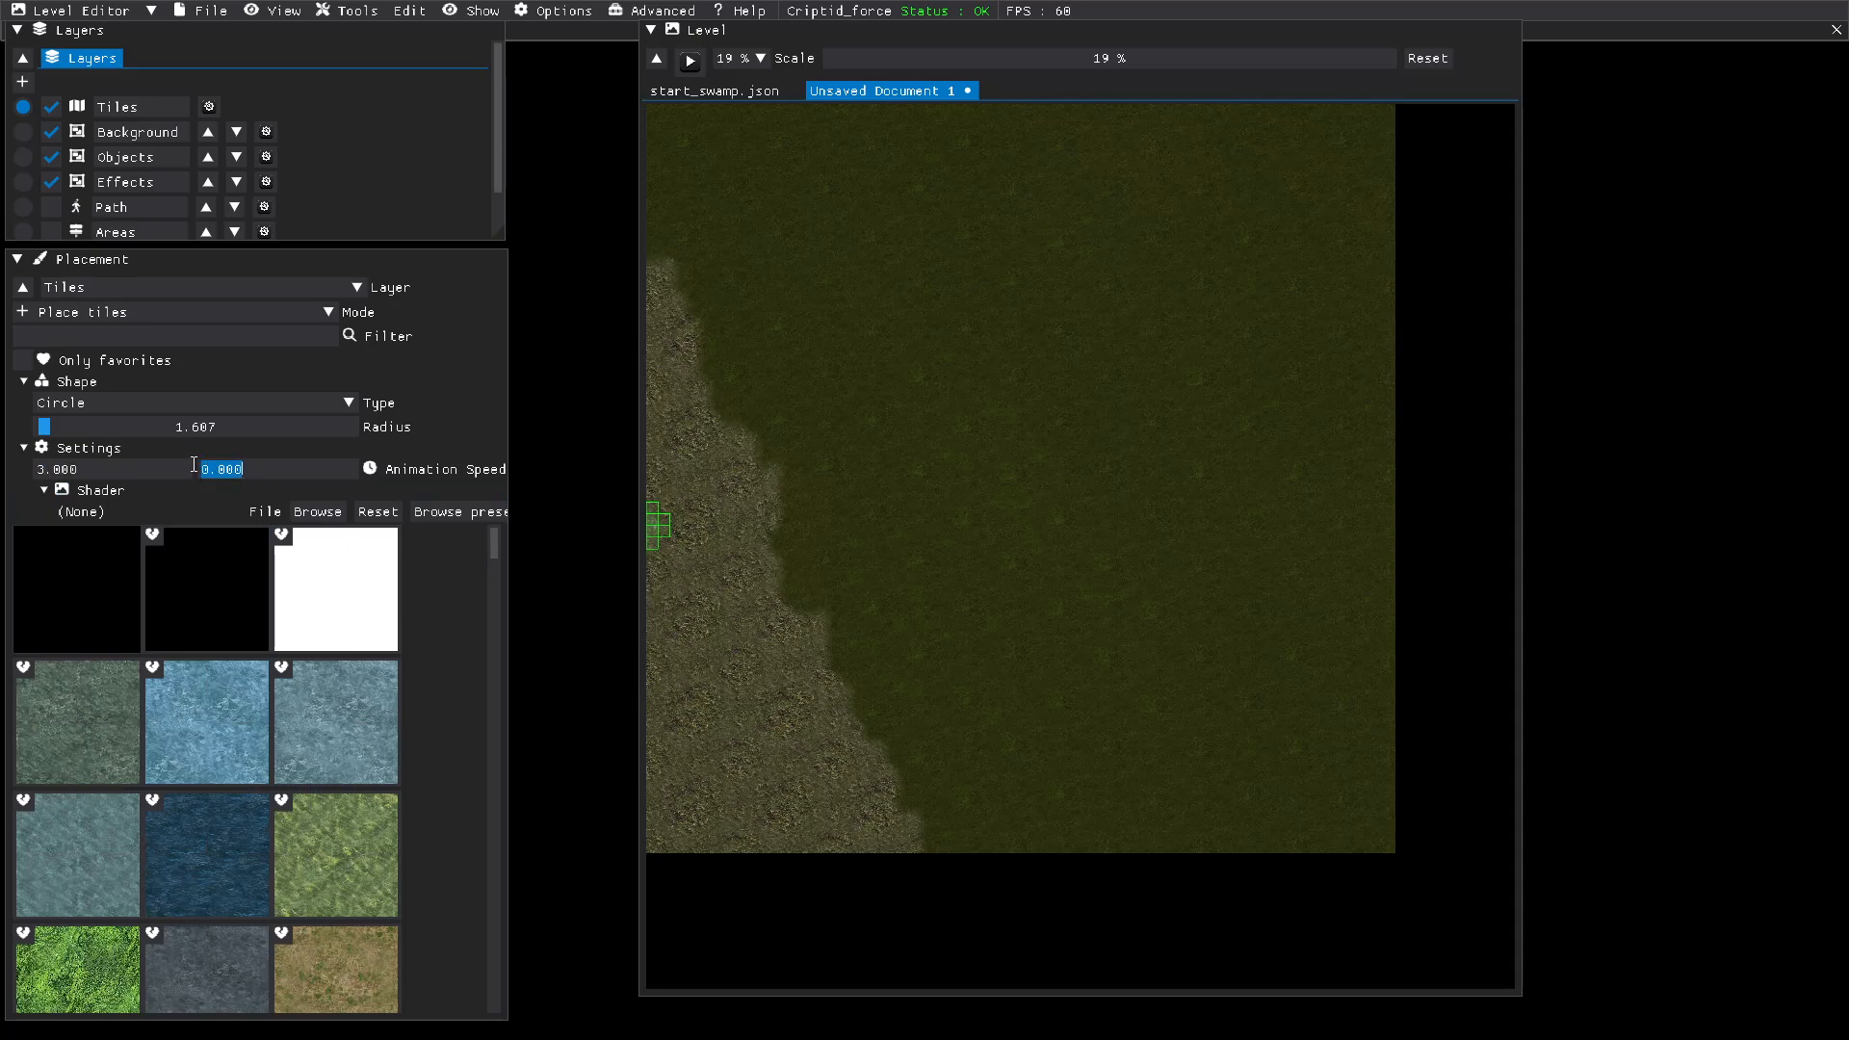
text(5)
key(Return)
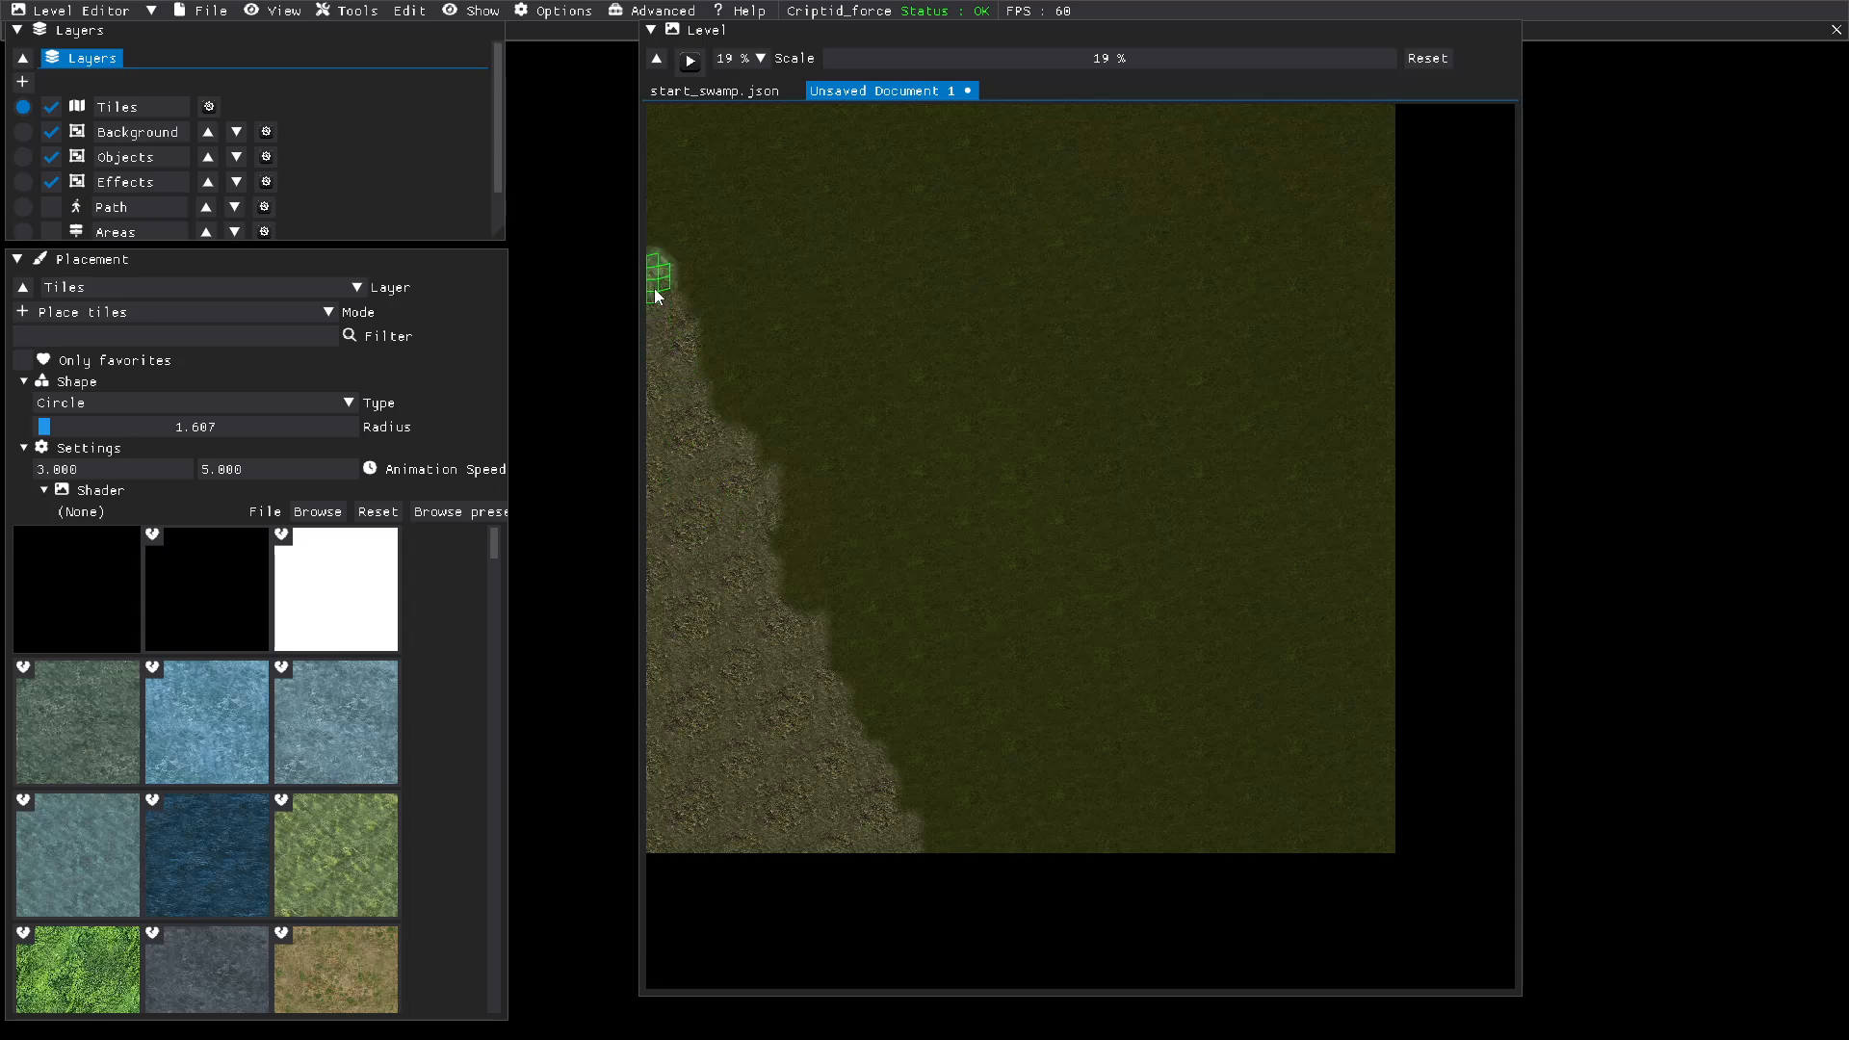
Step: Paint green tile patches along the level's west edge and a strip from the southwest corner up to the grass boundary
mouse_move(654, 289)
mouse_down()
mouse_move(650, 394)
mouse_move(695, 558)
mouse_move(674, 595)
mouse_move(696, 632)
mouse_up()
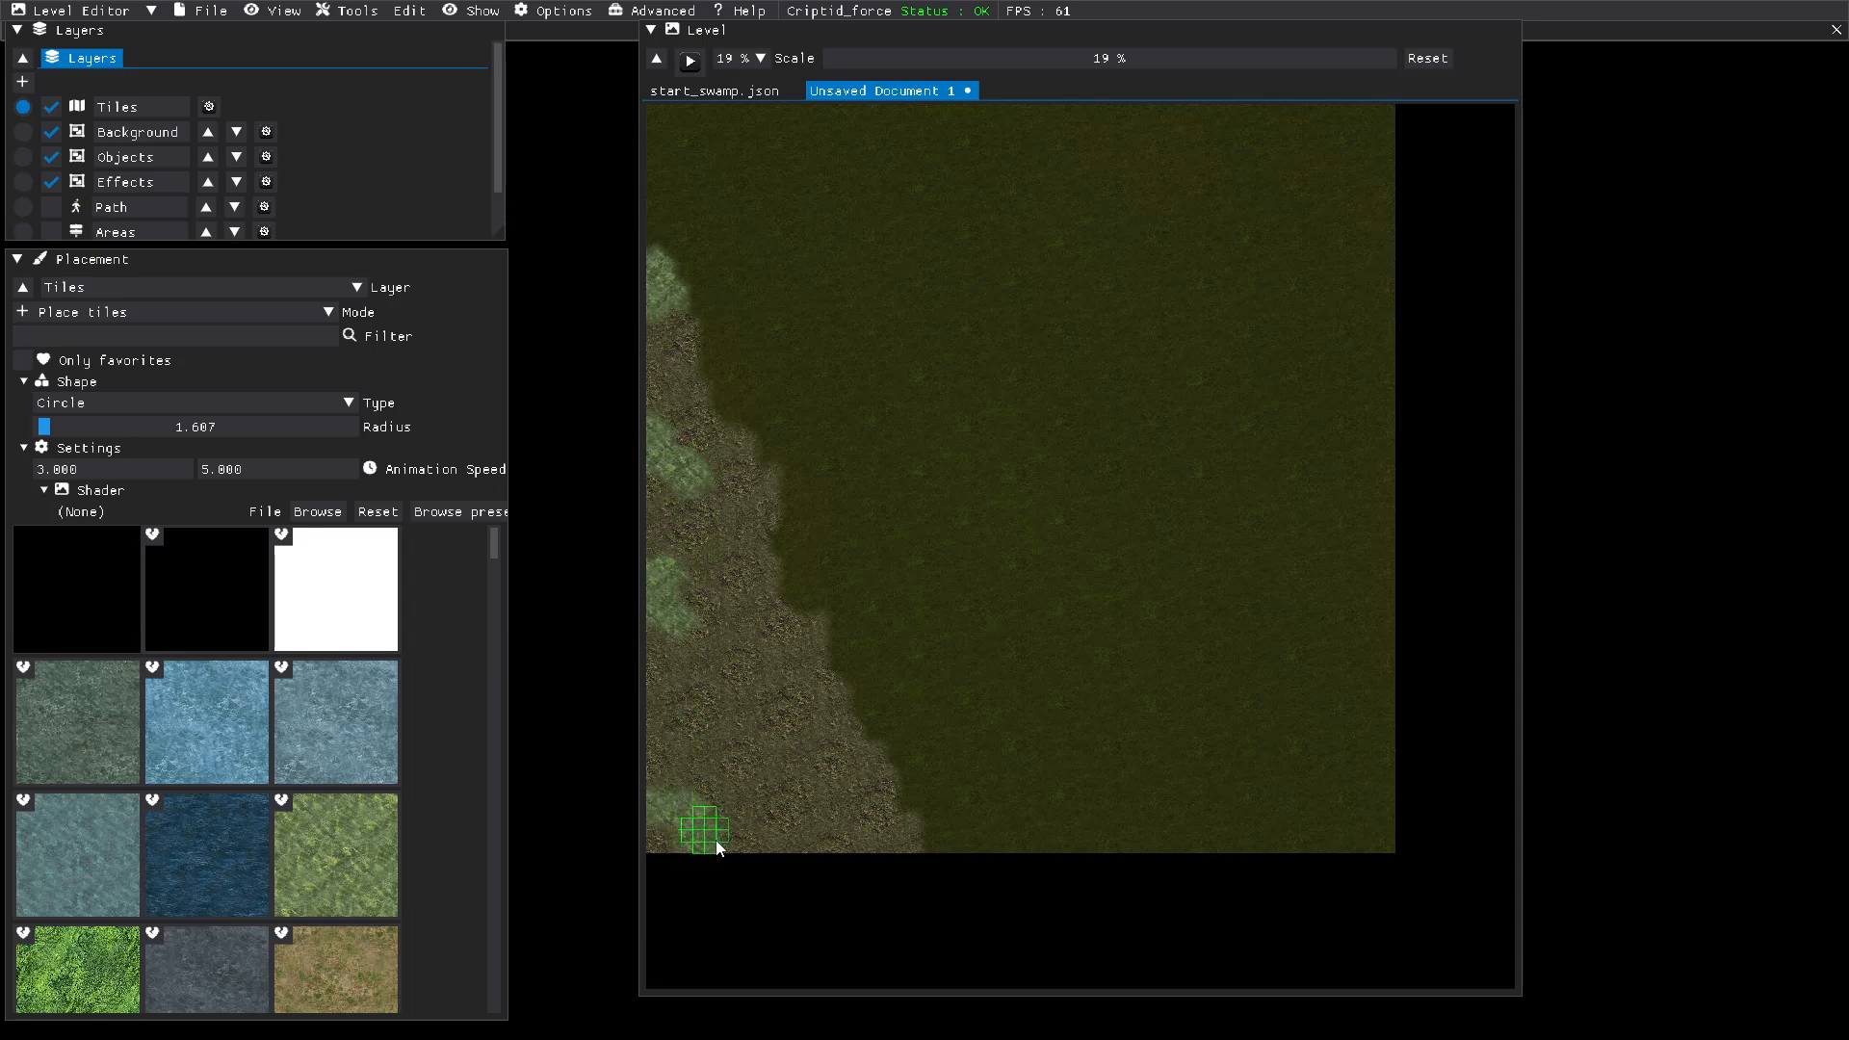
mouse_move(718, 848)
mouse_down()
mouse_move(743, 836)
mouse_move(690, 840)
mouse_up()
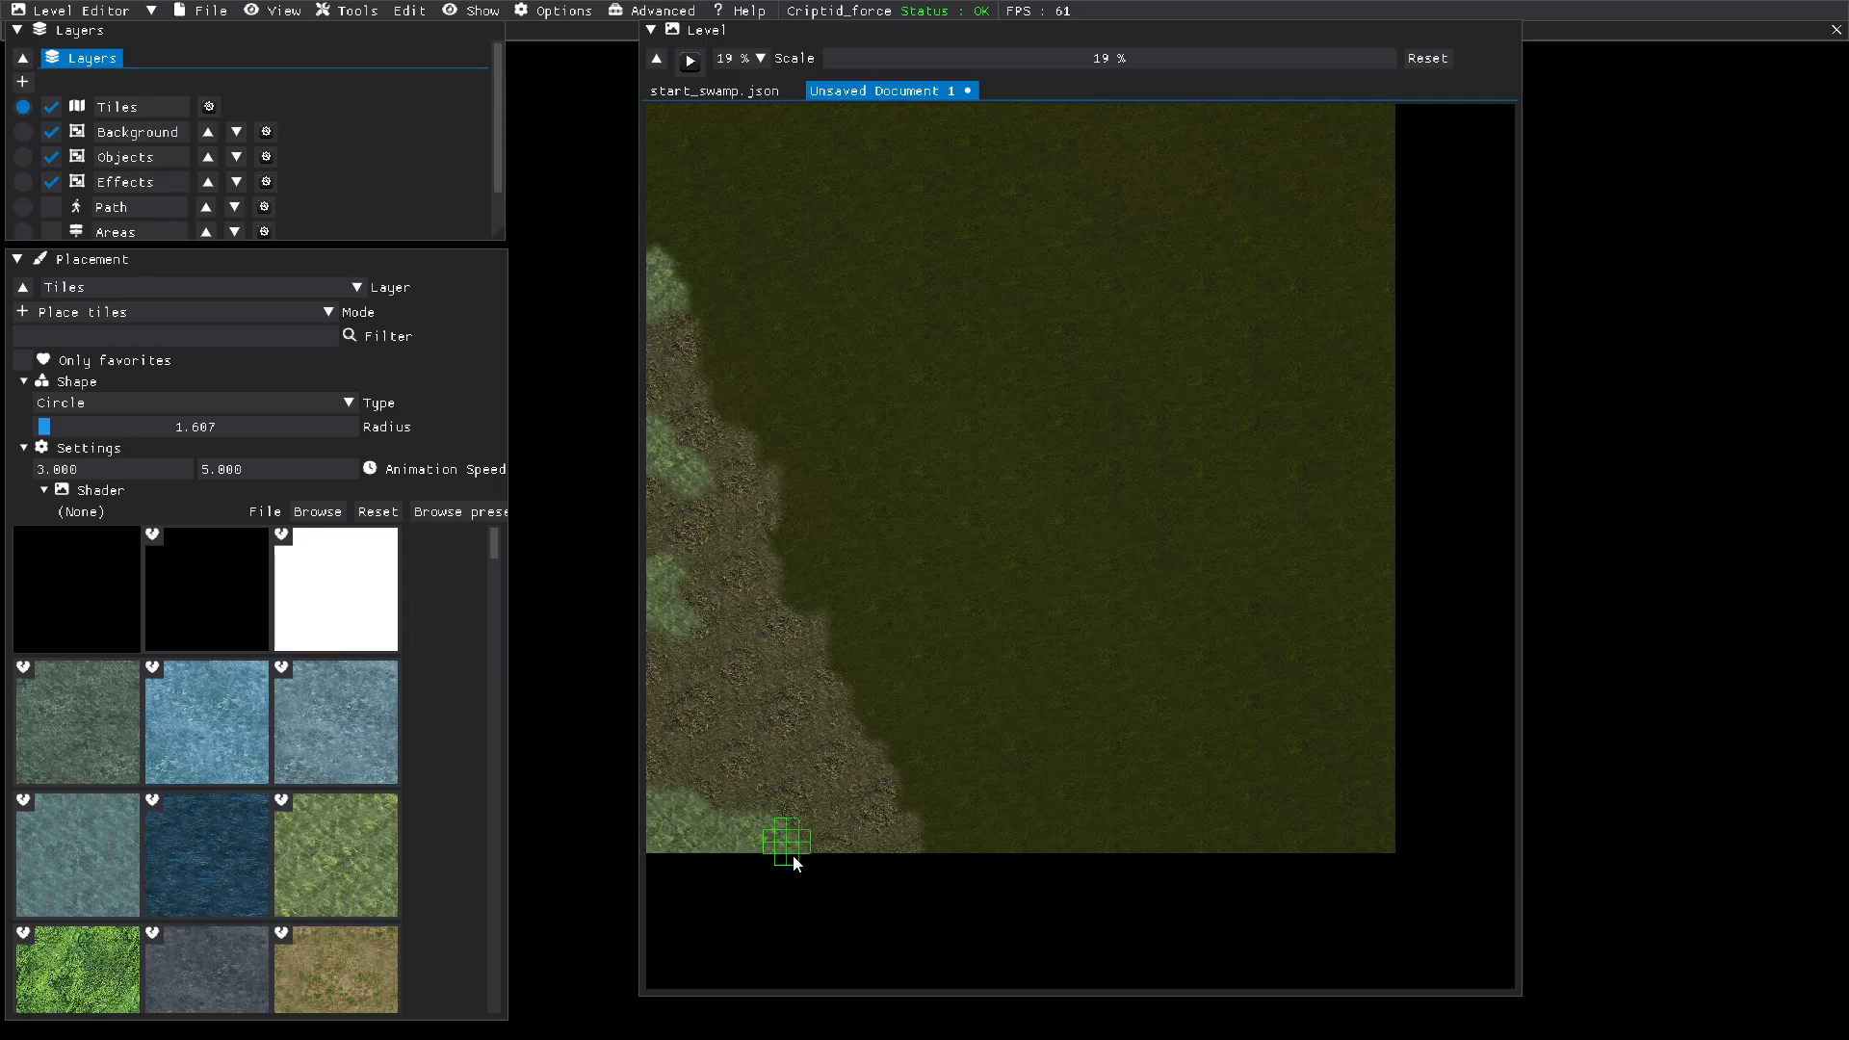
mouse_move(810, 775)
mouse_down()
mouse_move(779, 731)
mouse_move(722, 793)
mouse_move(771, 742)
mouse_move(813, 738)
mouse_up()
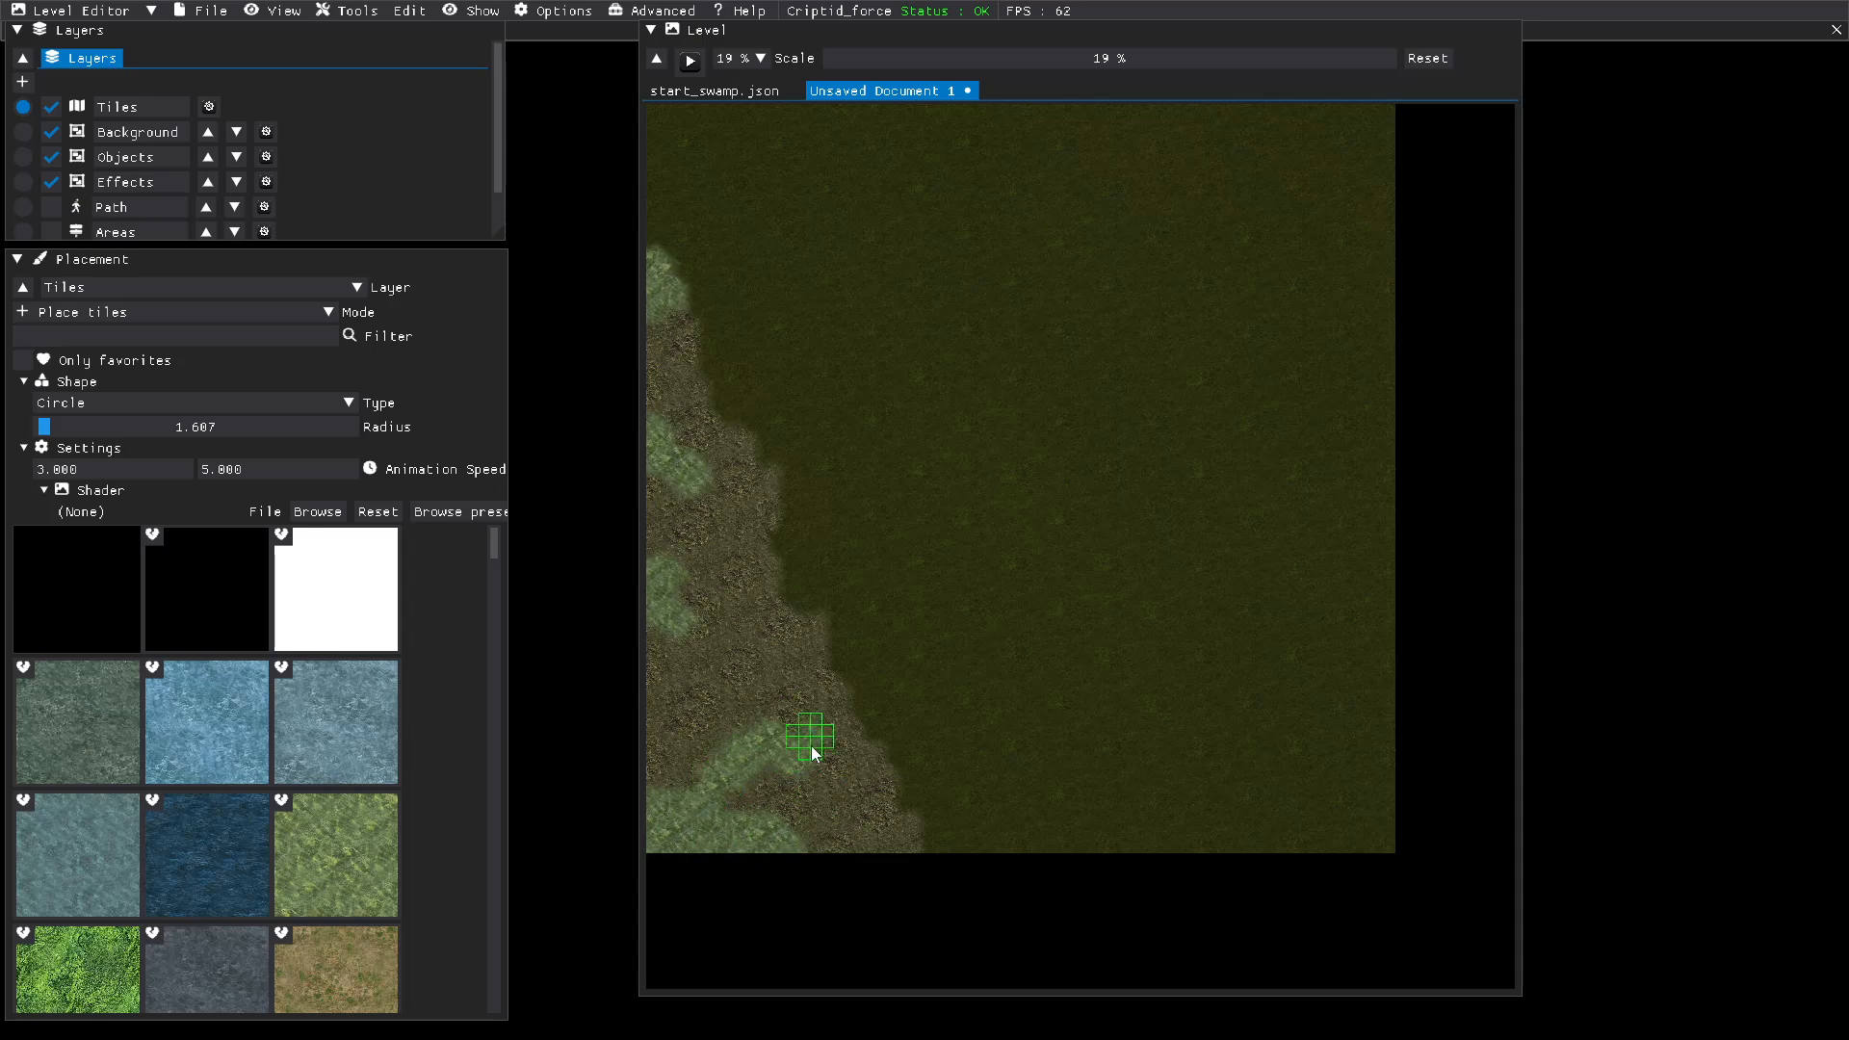
drag(832, 714, 841, 711)
click(846, 703)
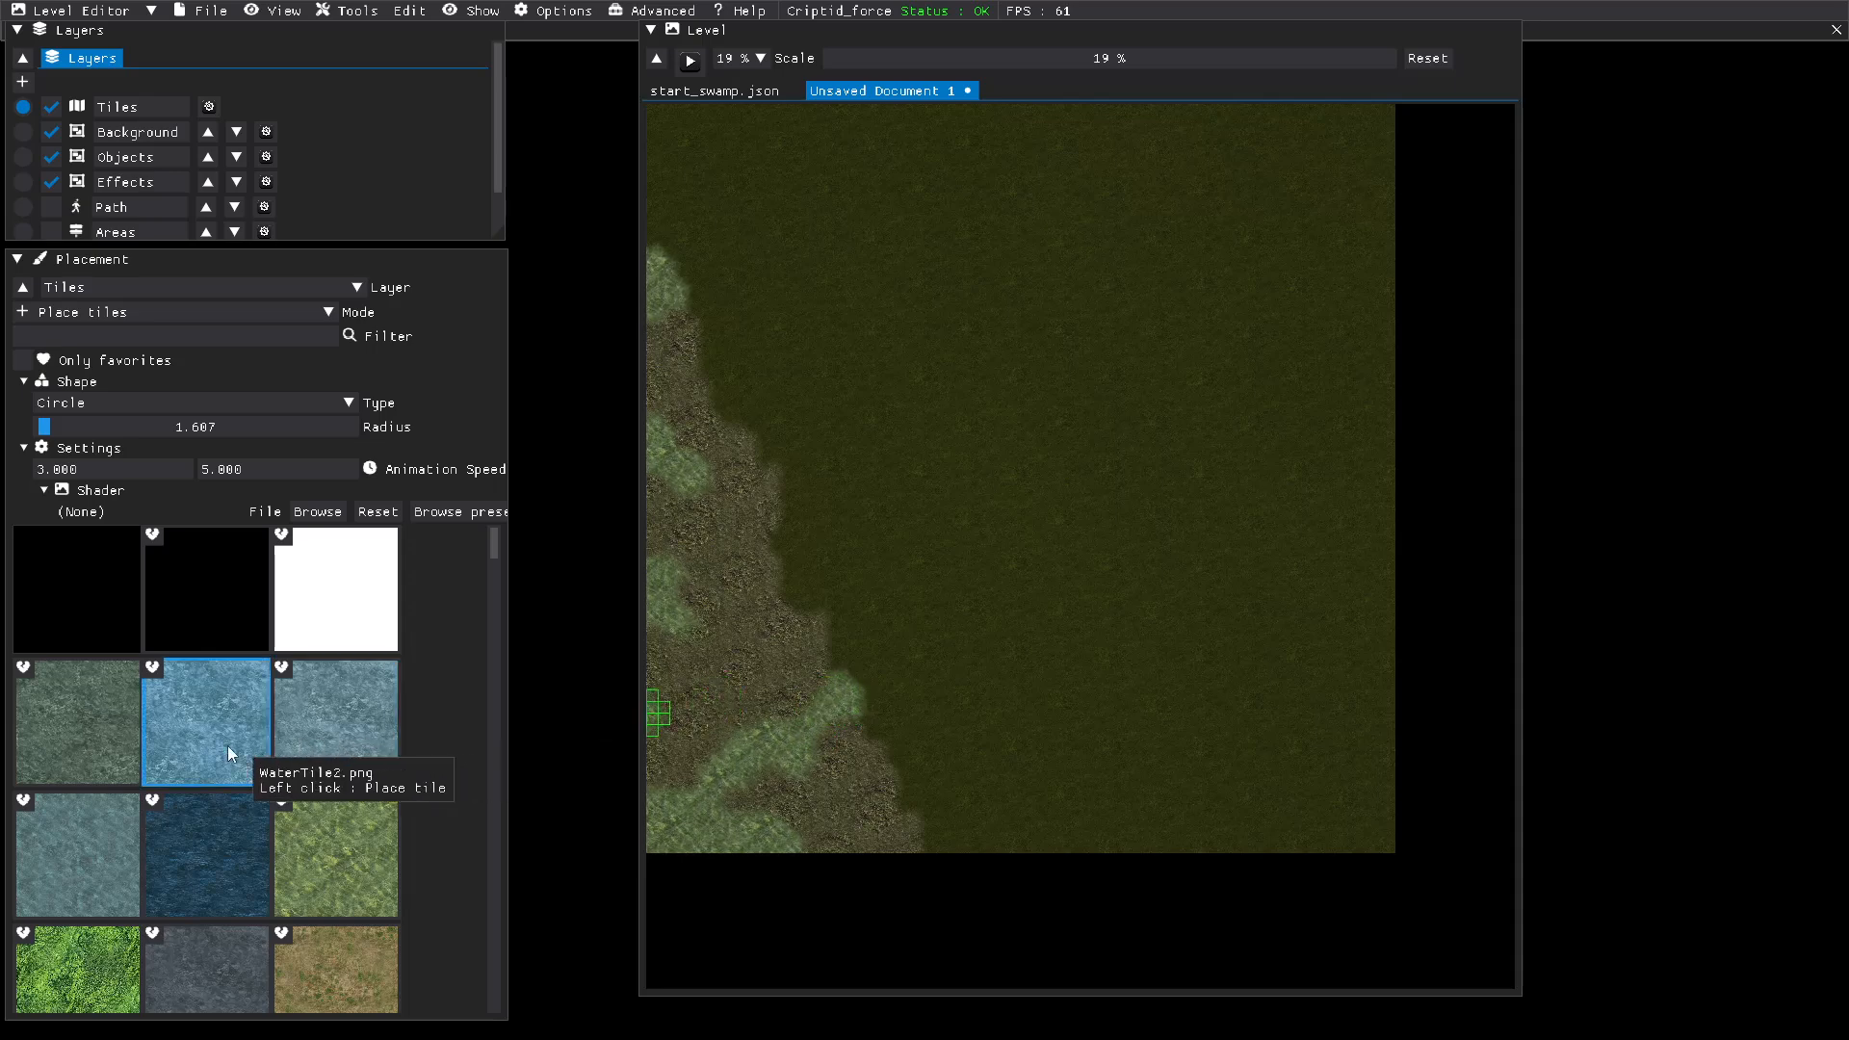
Step: Paint a short grayish-teal water stretch onto the grass from the green strip's end, with both animation speeds set to 5
click(80, 869)
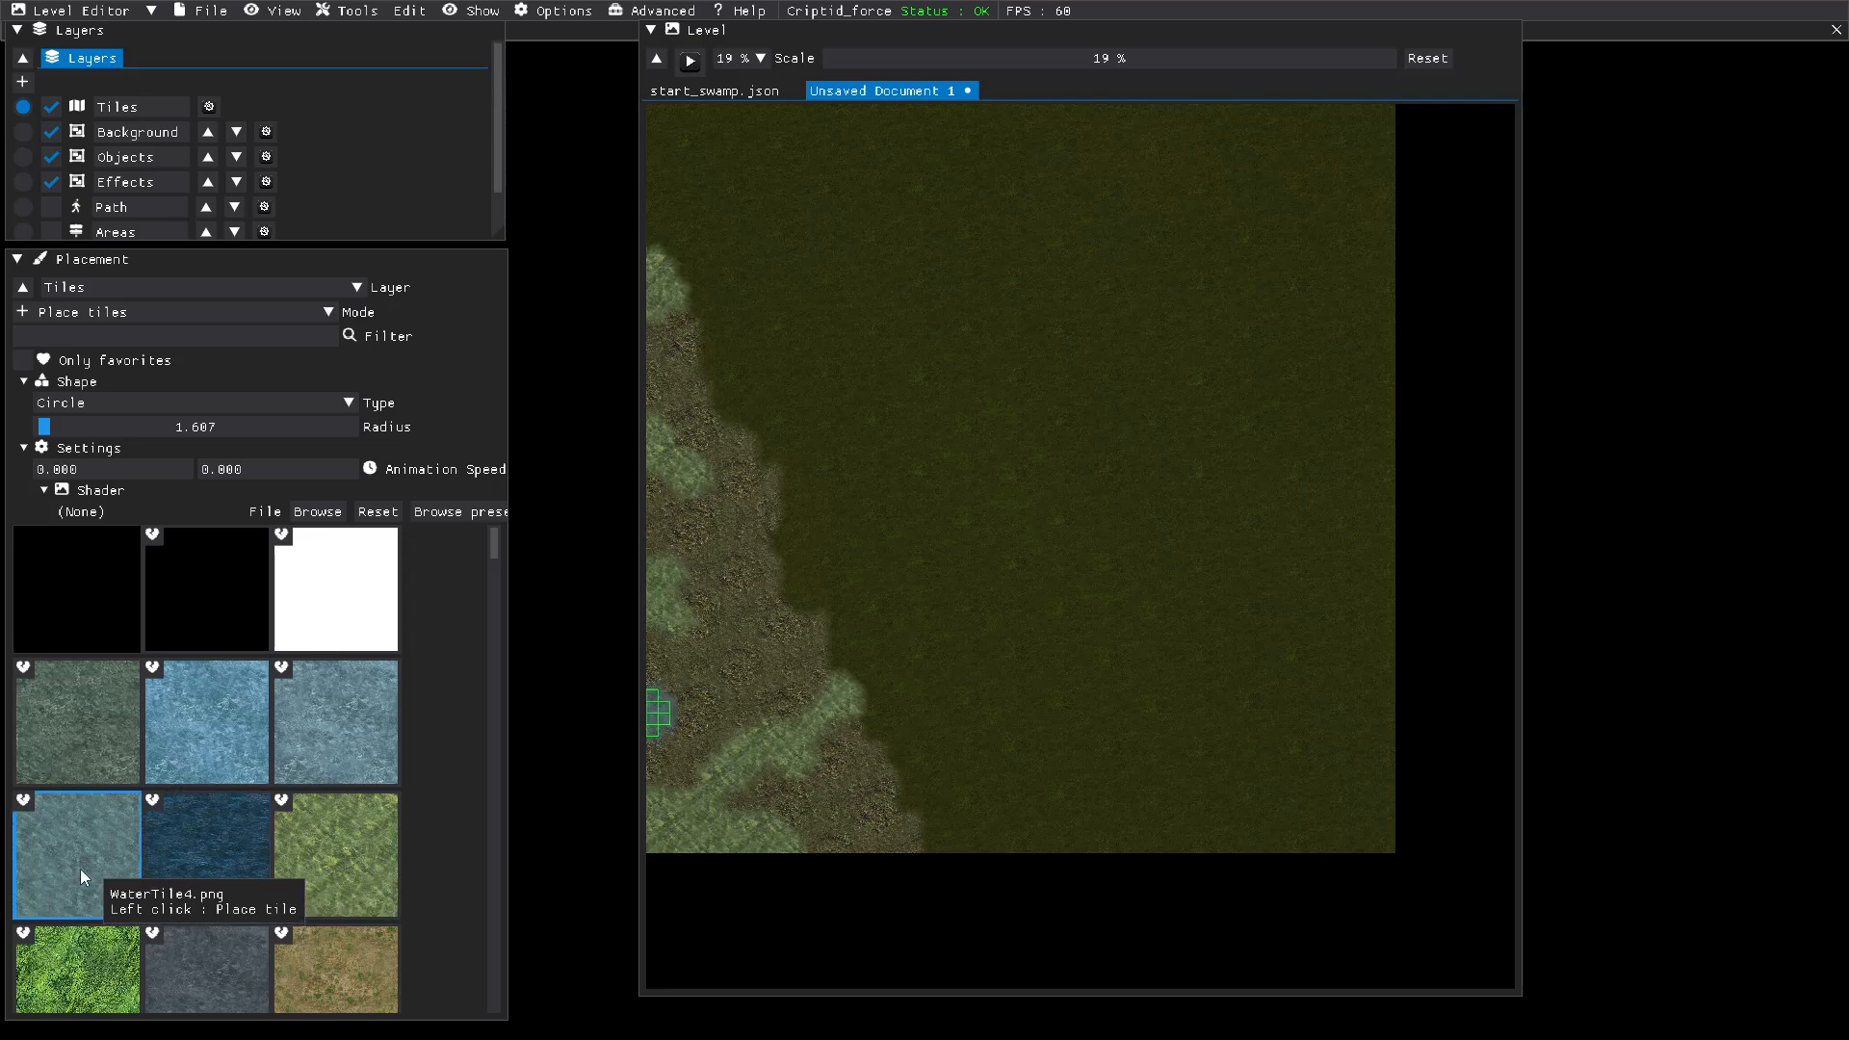
click(81, 765)
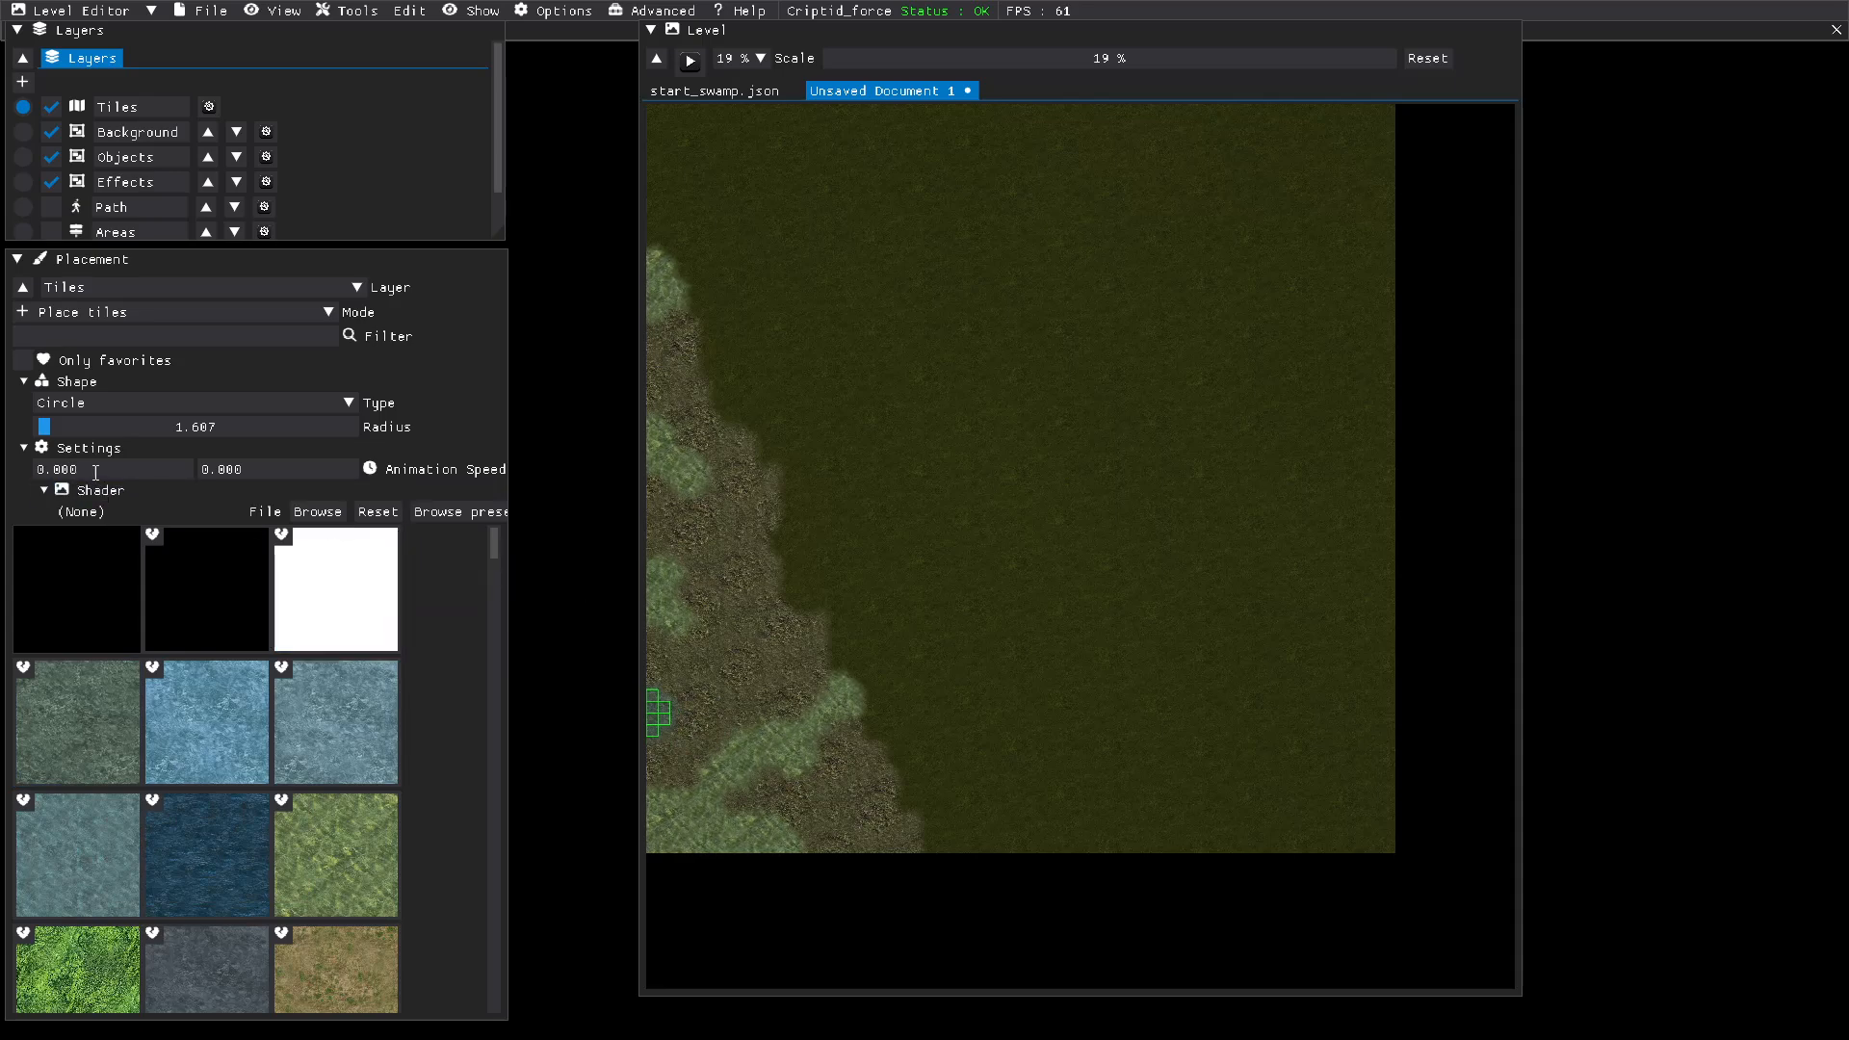
double_click(38, 469)
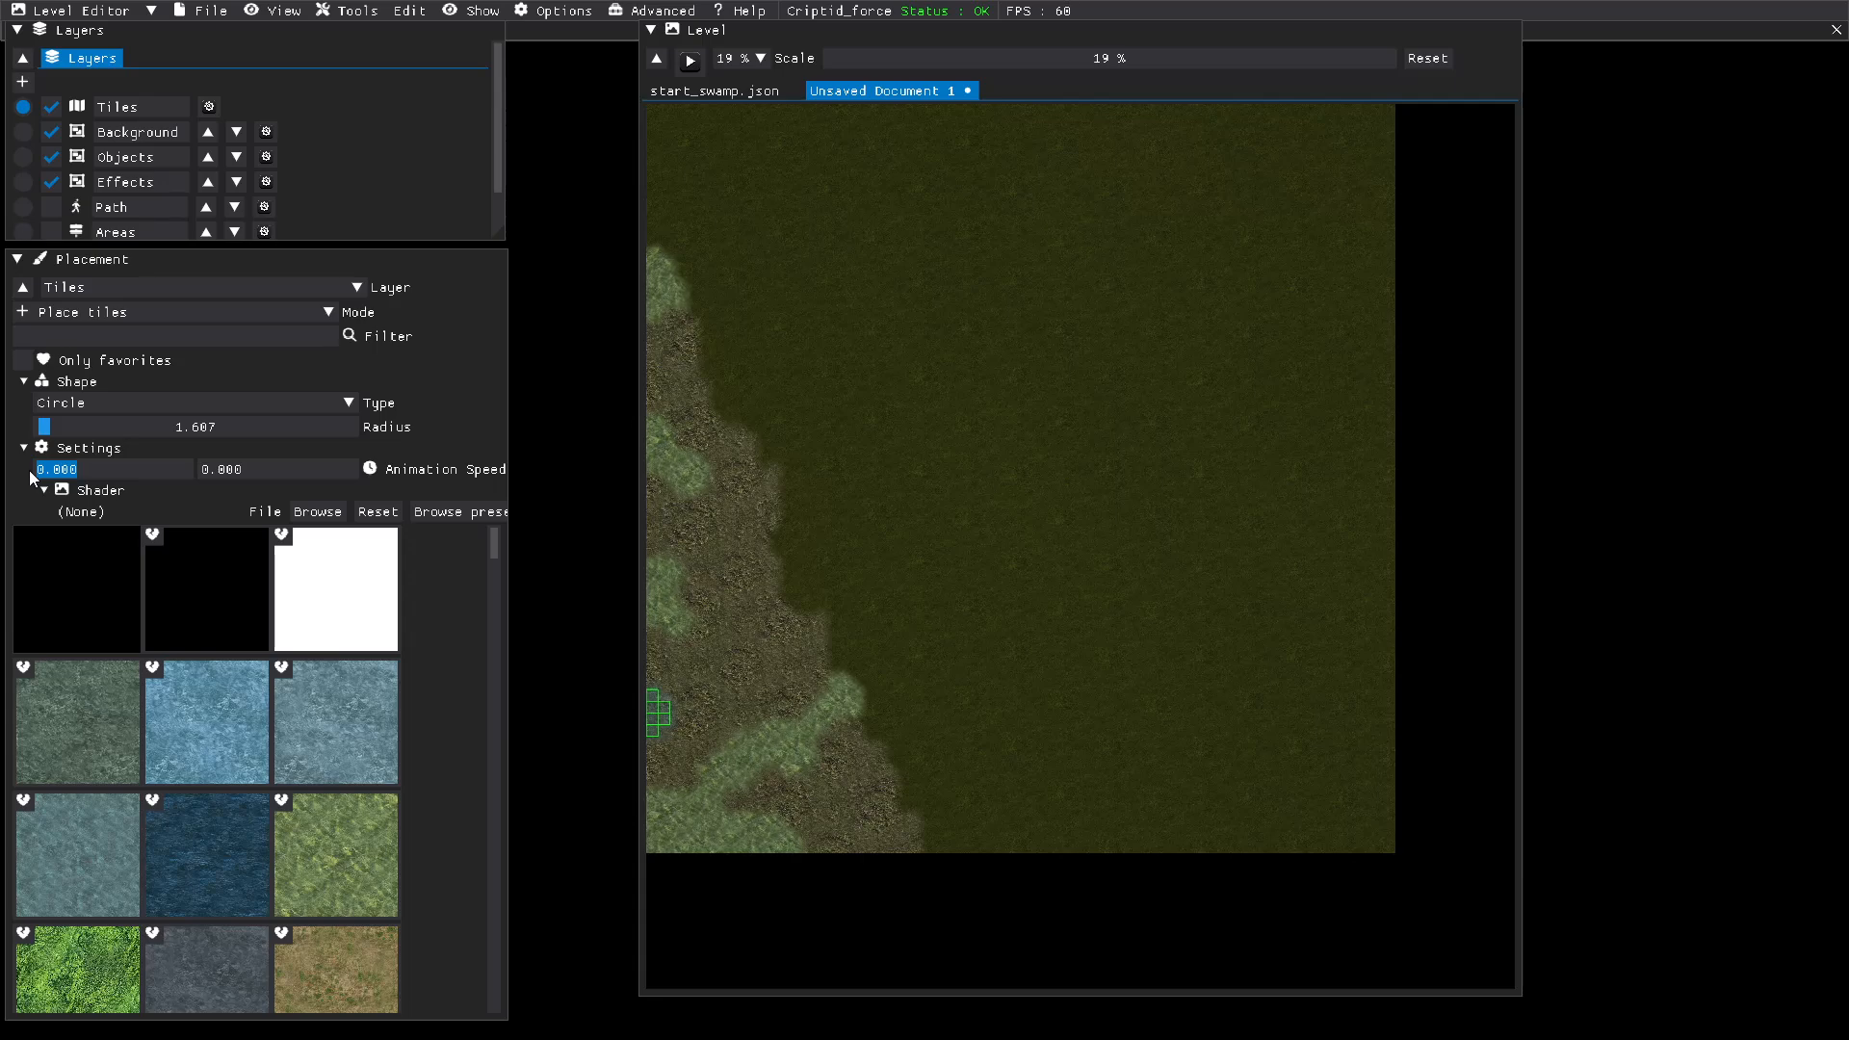
text(5)
double_click(259, 471)
text(5)
key(Return)
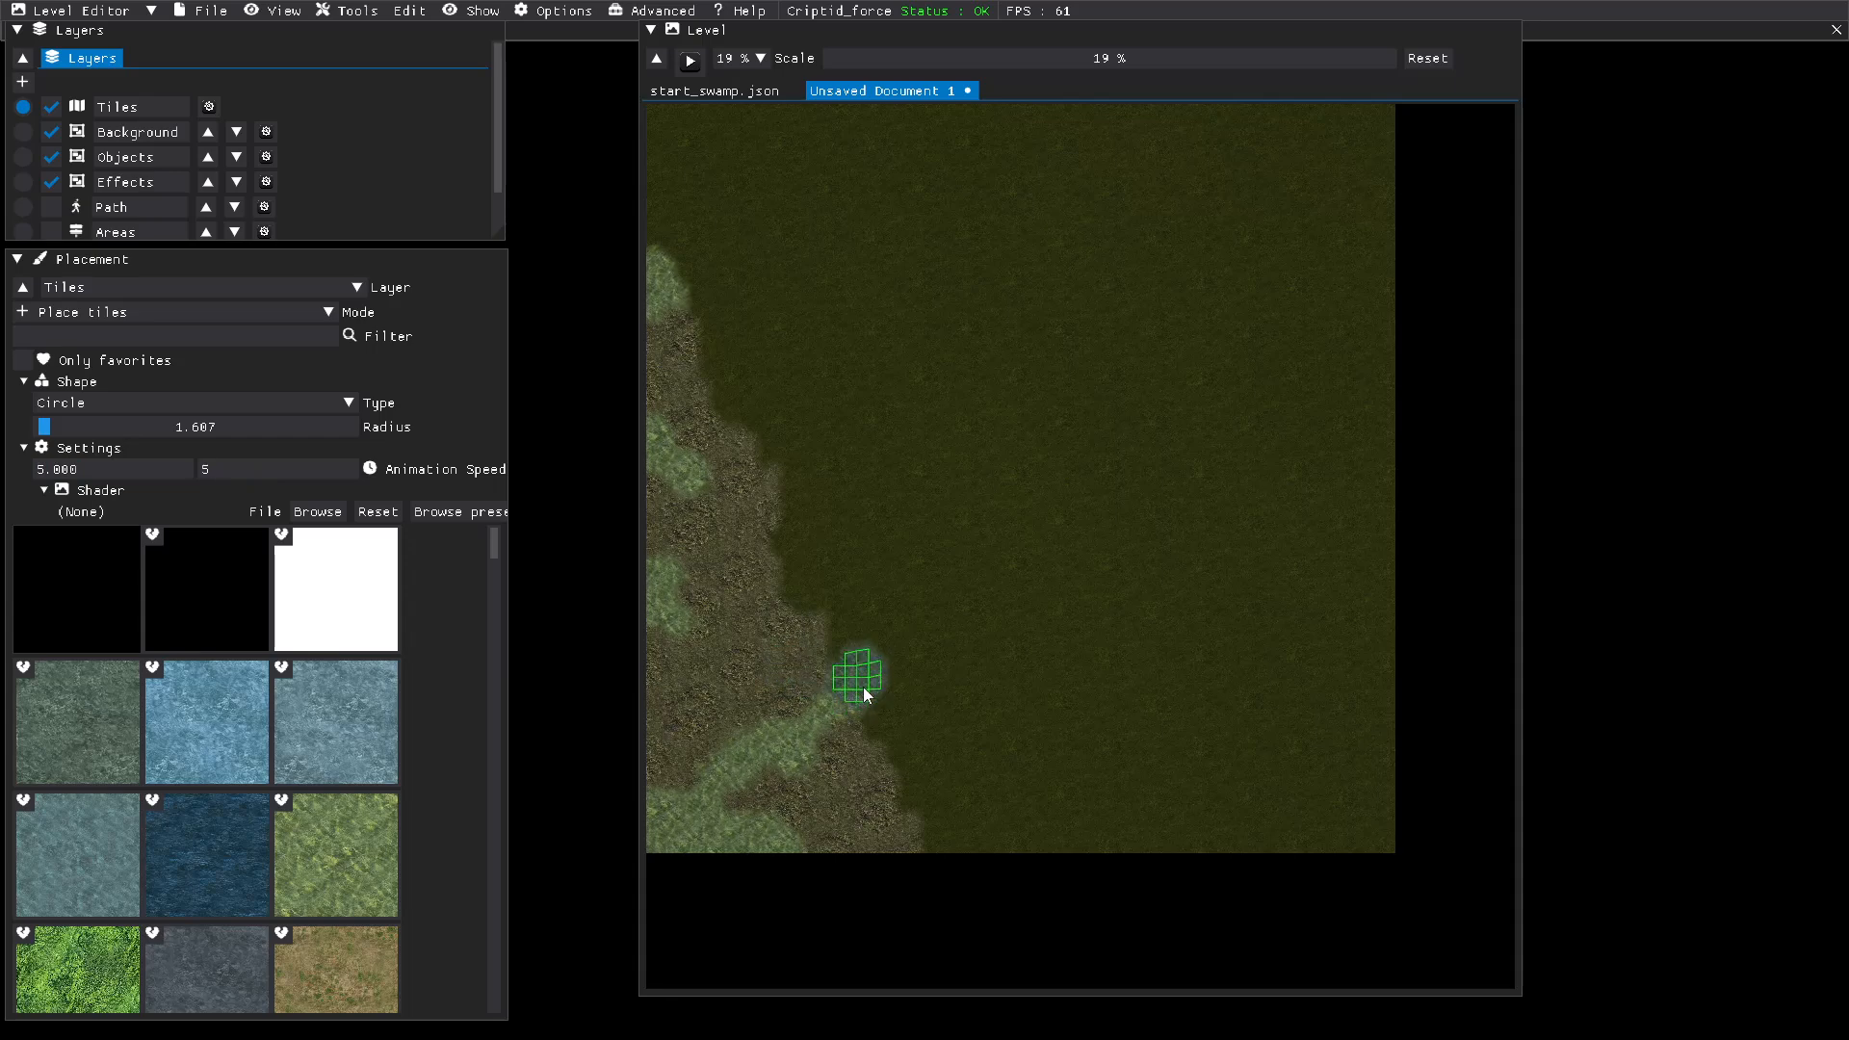
drag(863, 689, 901, 679)
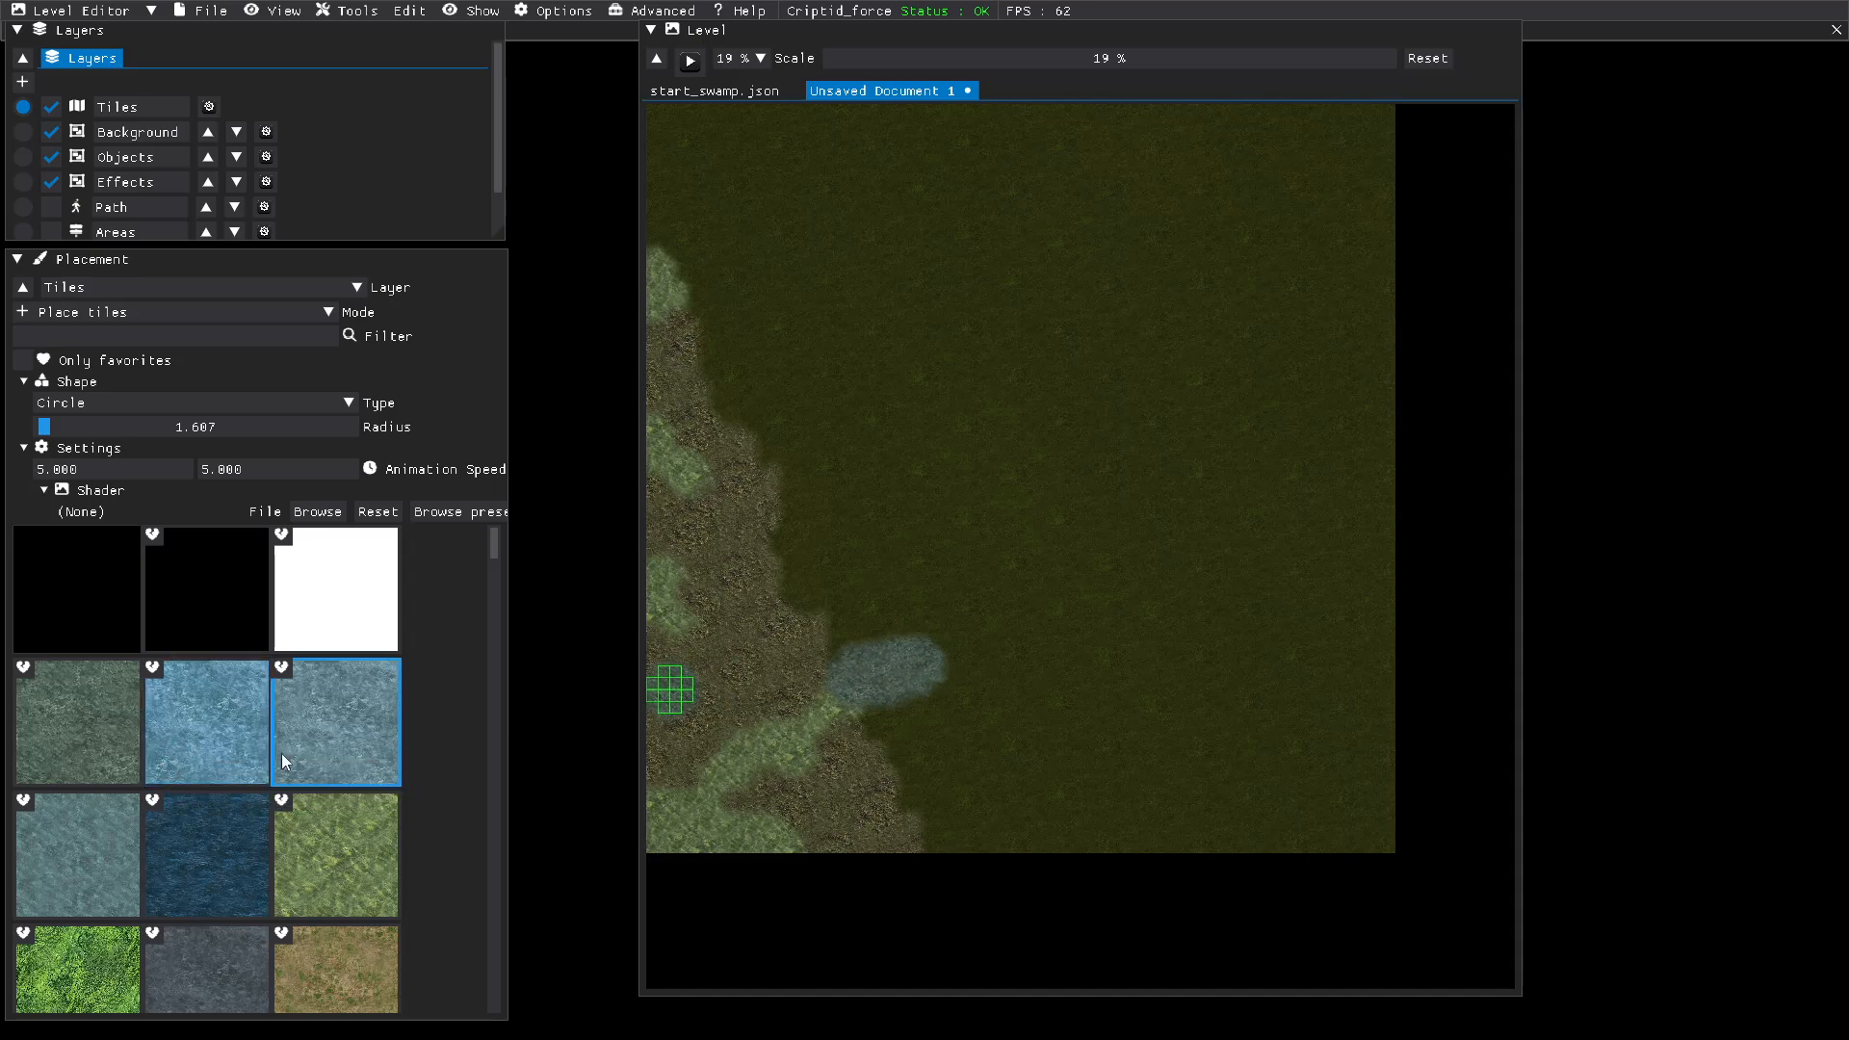
Step: Paint a light blue-gray river from the short water stretch northeast to the level's east edge, with both animation speeds set to 5
click(309, 751)
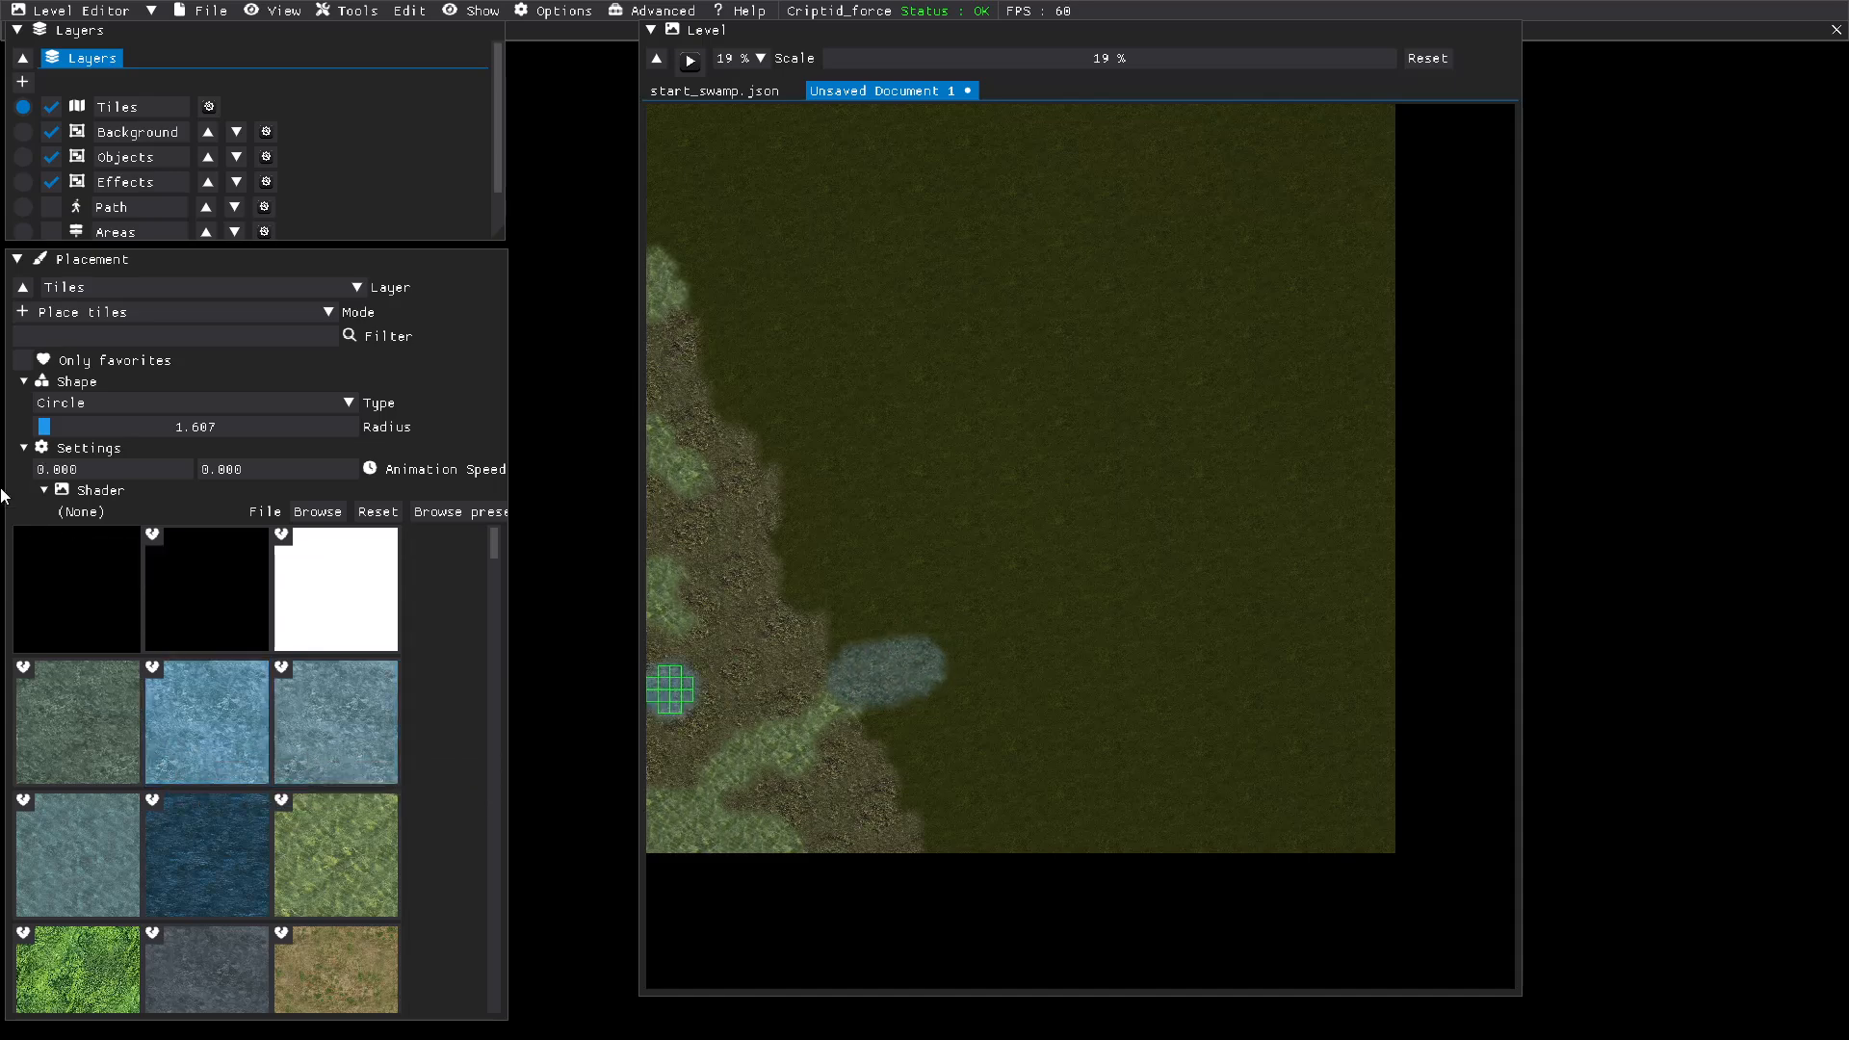
double_click(38, 466)
text(5)
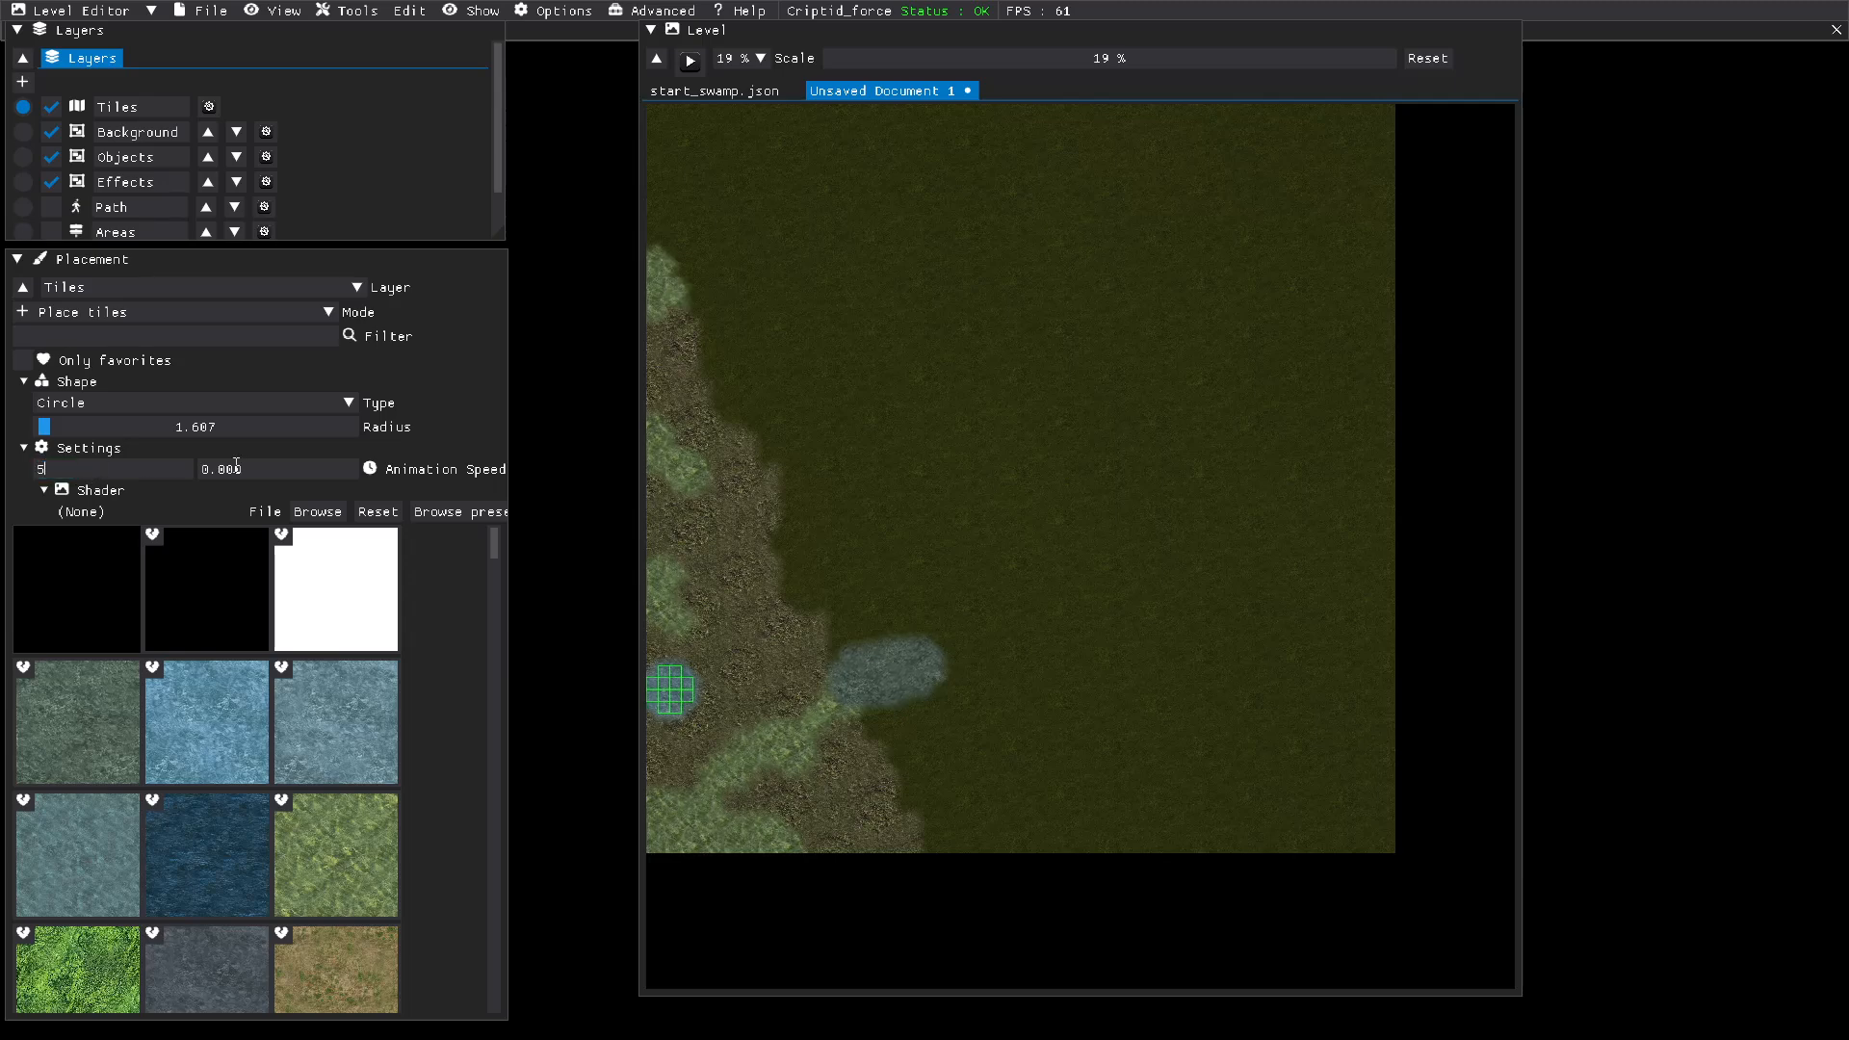
double_click(250, 470)
text(5)
key(Return)
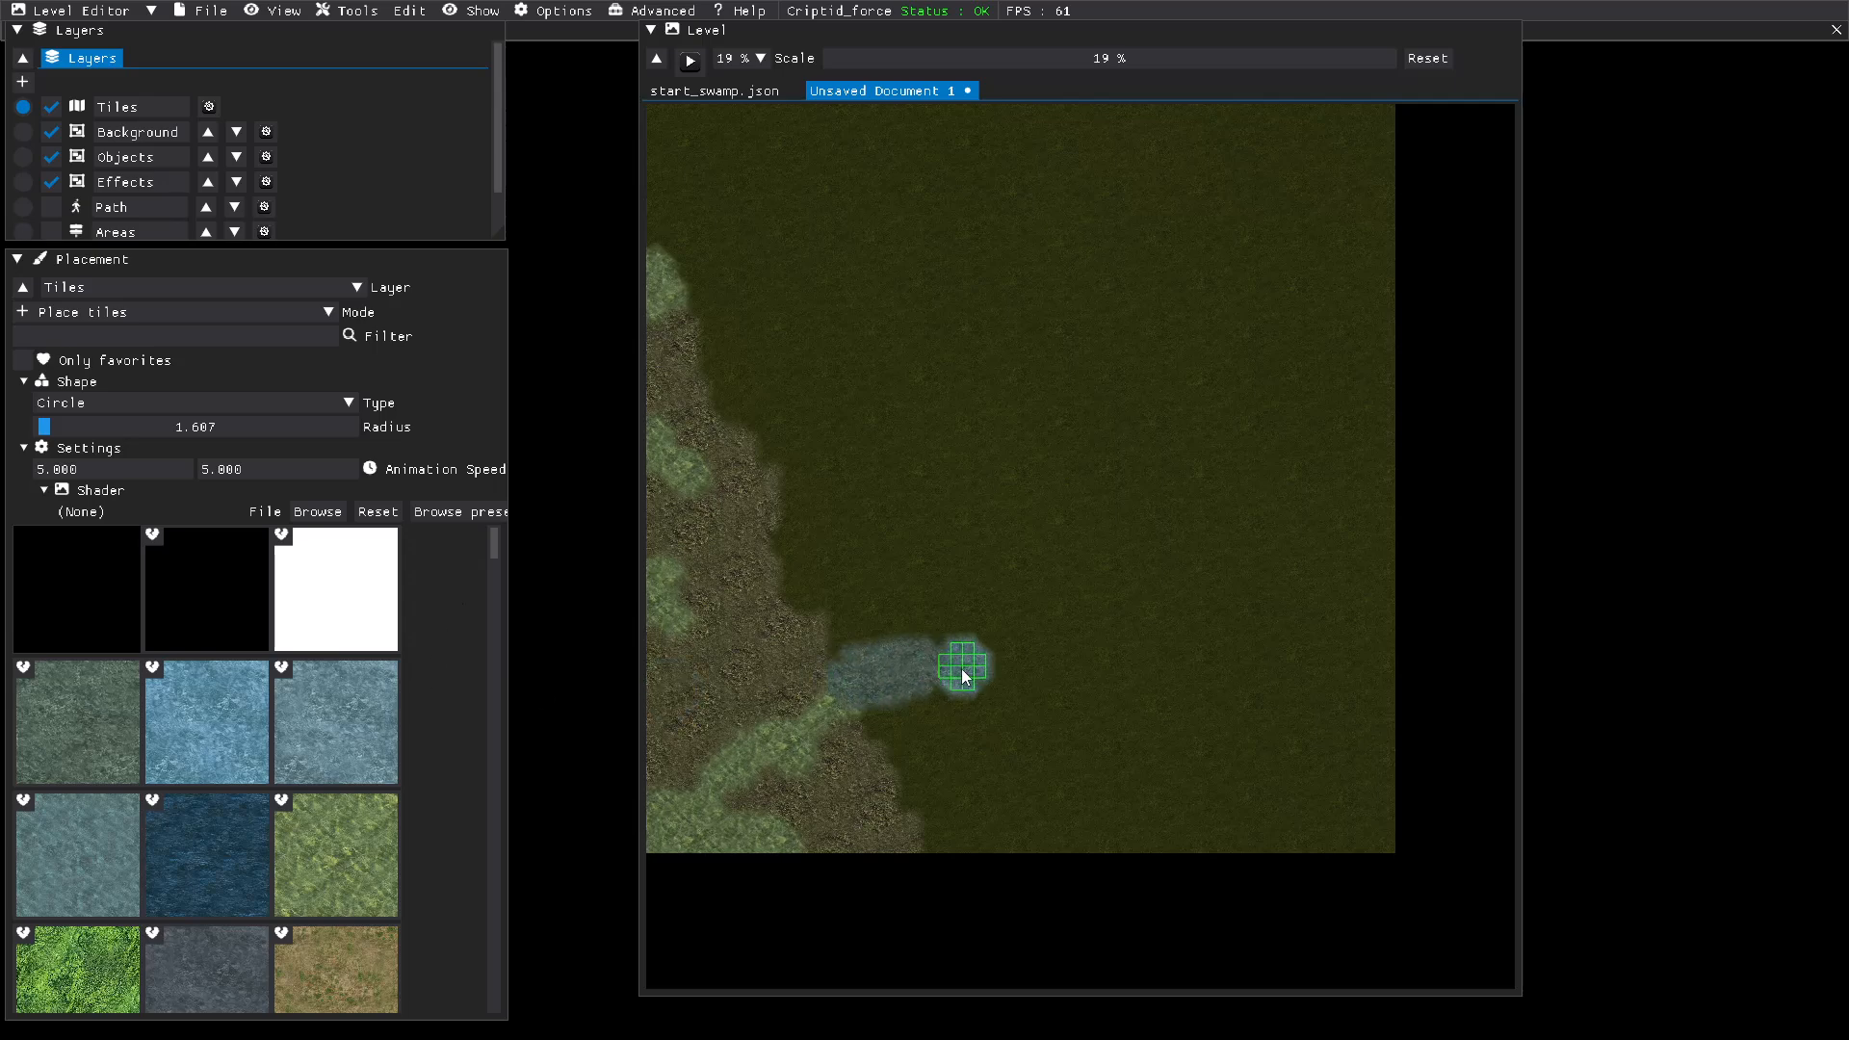
mouse_move(941, 673)
mouse_down()
mouse_move(1030, 643)
mouse_move(1168, 545)
mouse_move(1357, 315)
mouse_move(1464, 257)
mouse_up()
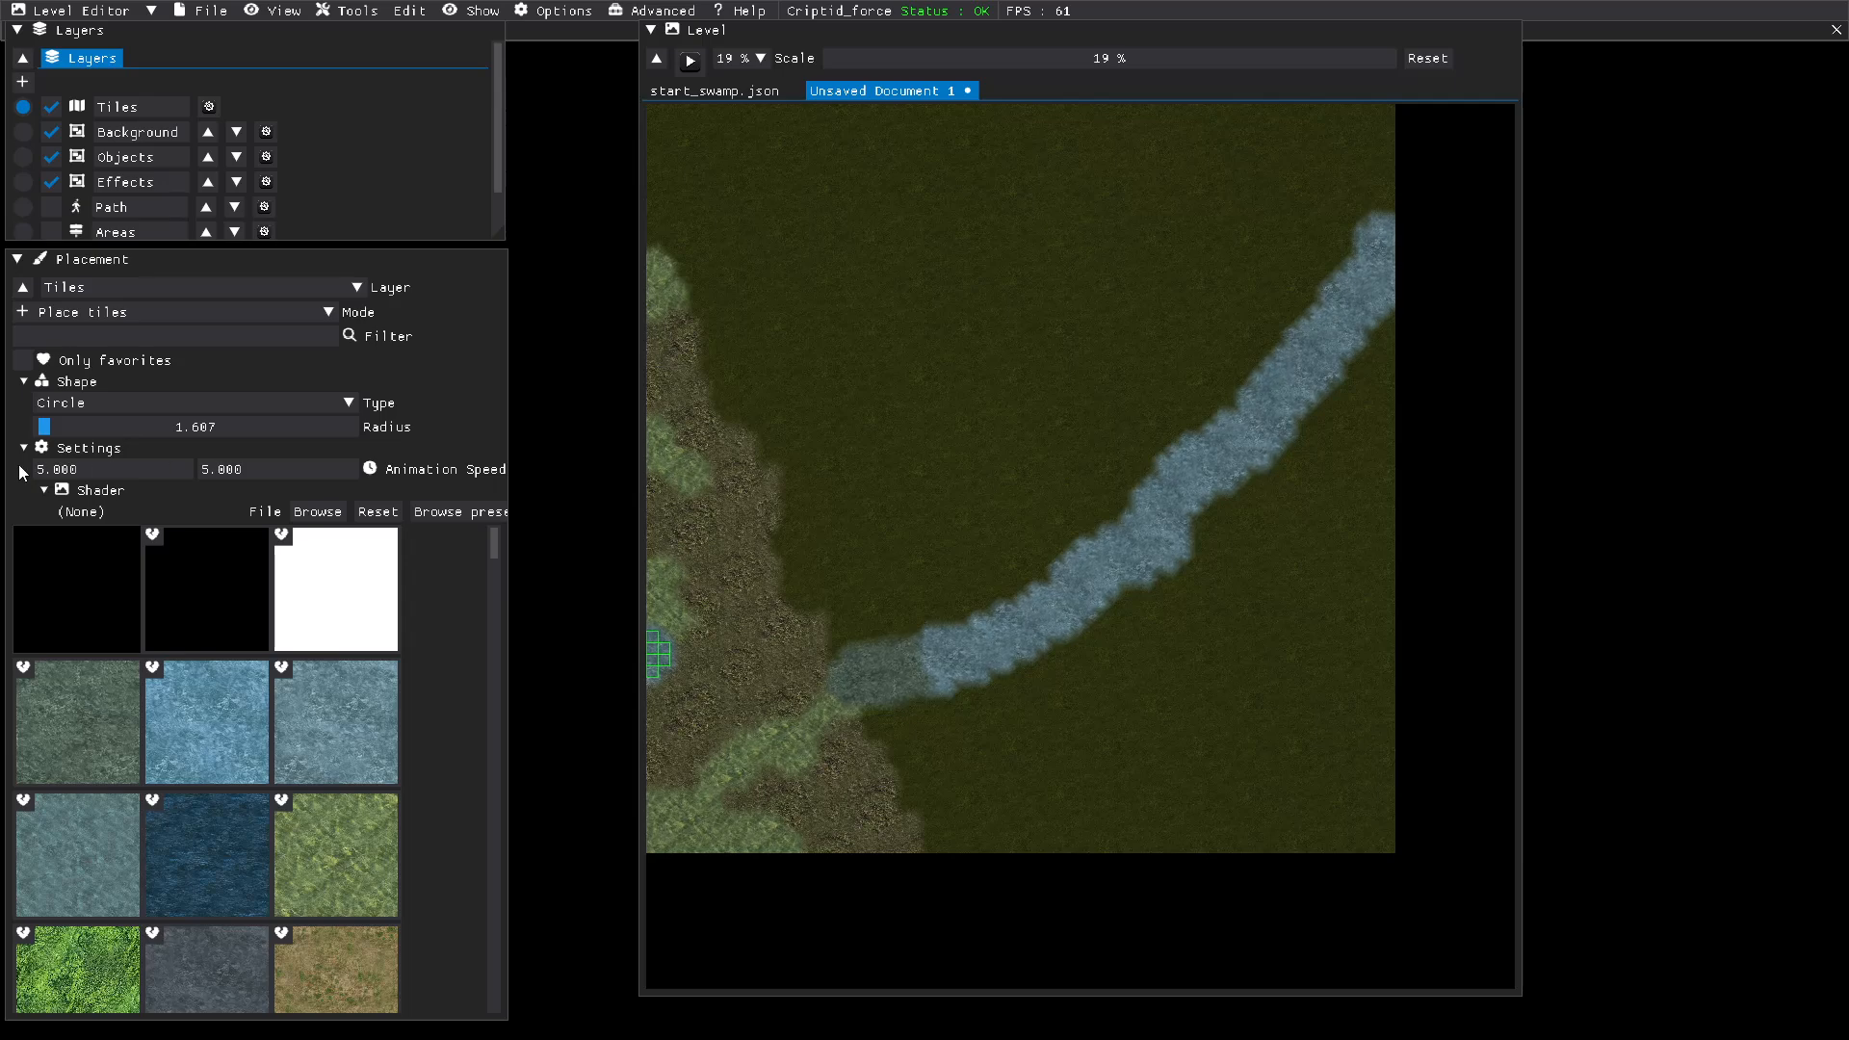
Step: Reduce the circular brush radius to 1 and blend light blue water tiles into the grayish-teal stretch at the river's southwest end
drag(48, 432, 23, 440)
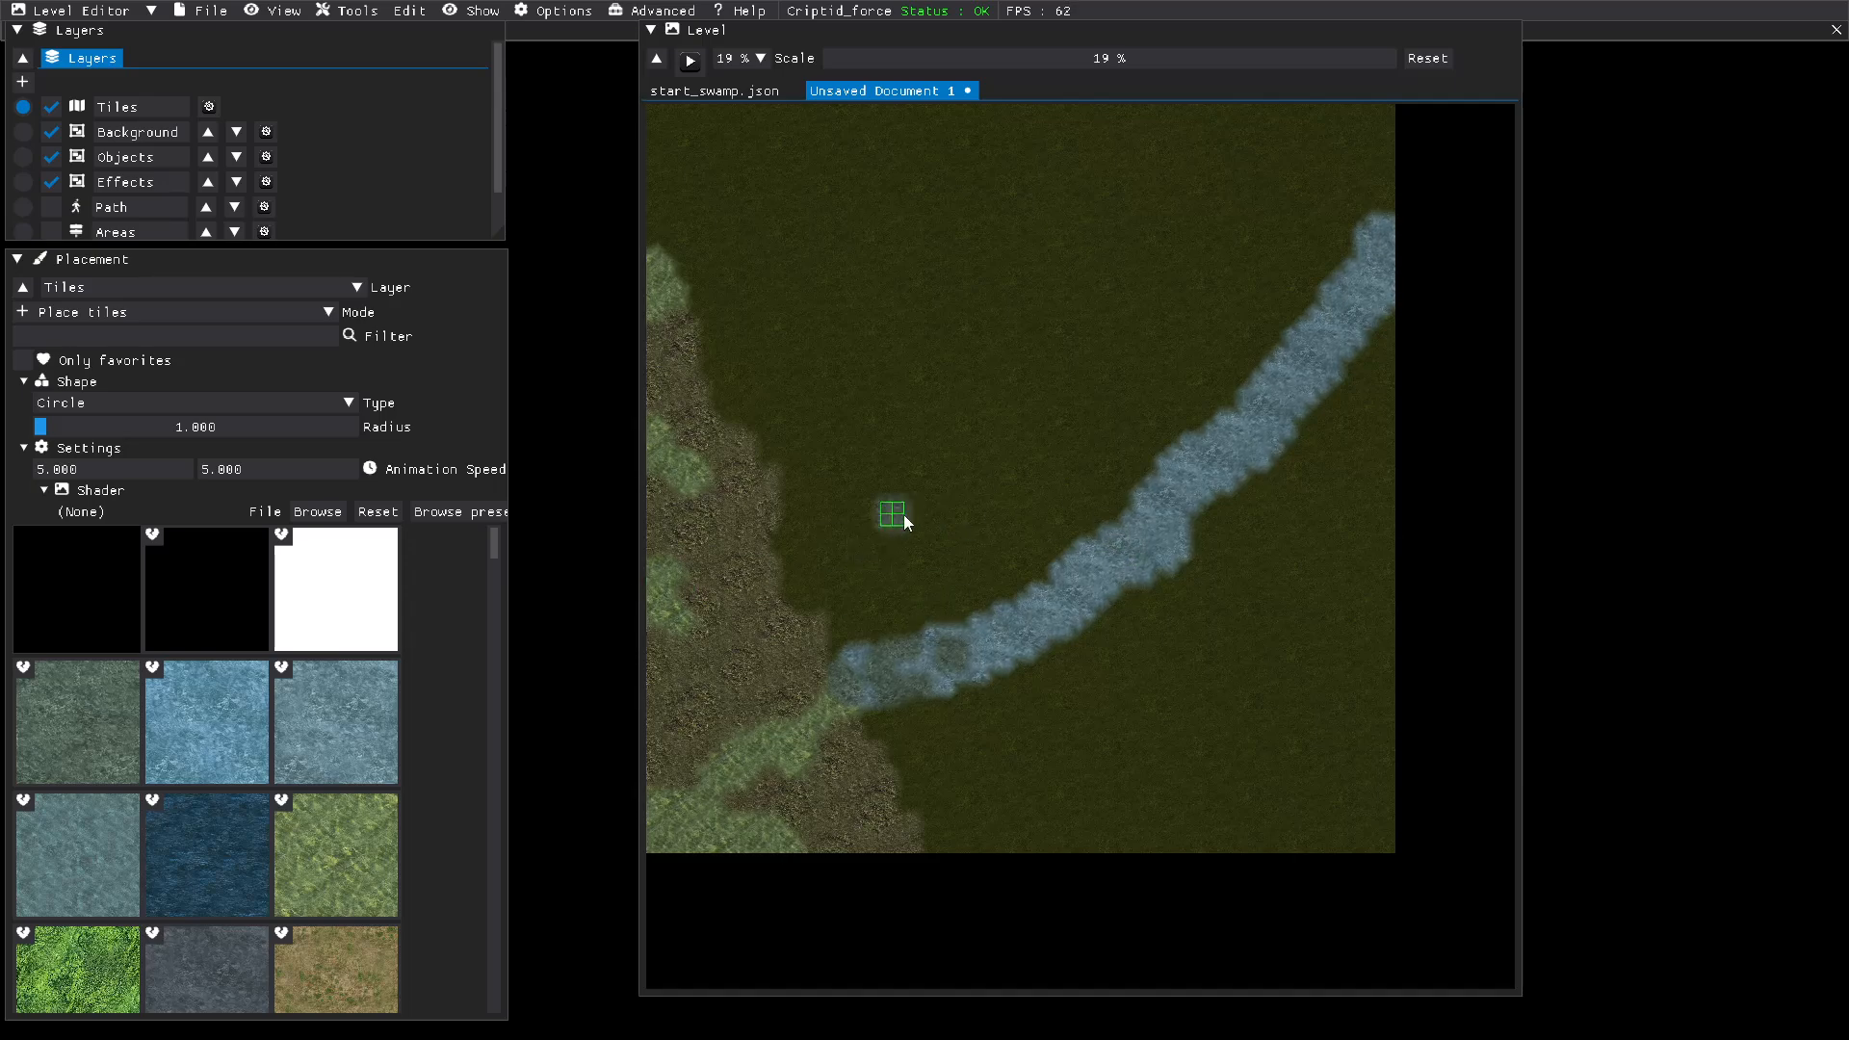
Step: Paint a large grayish-brown ground patch northwest of the river's upper end with brush radius 3.276 and both animation speeds at 0
scroll(200, 724, down, 3)
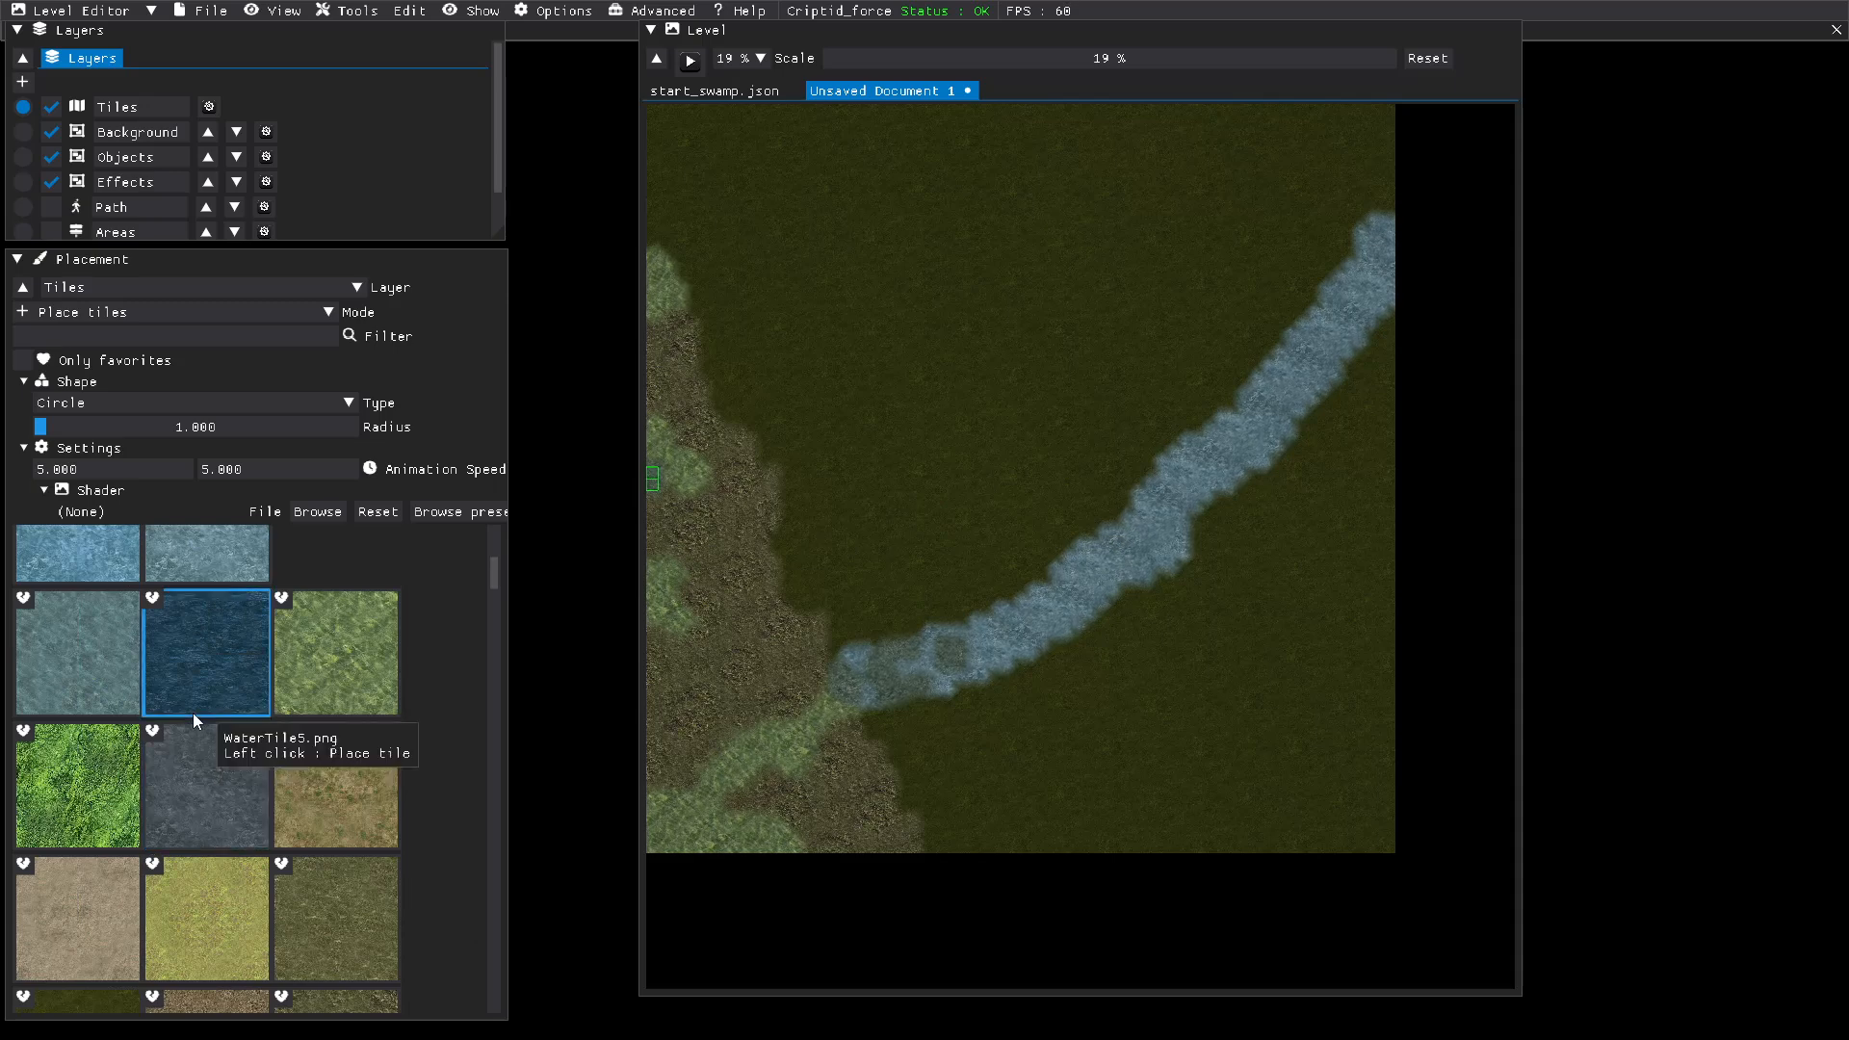
scroll(193, 713, down, 1)
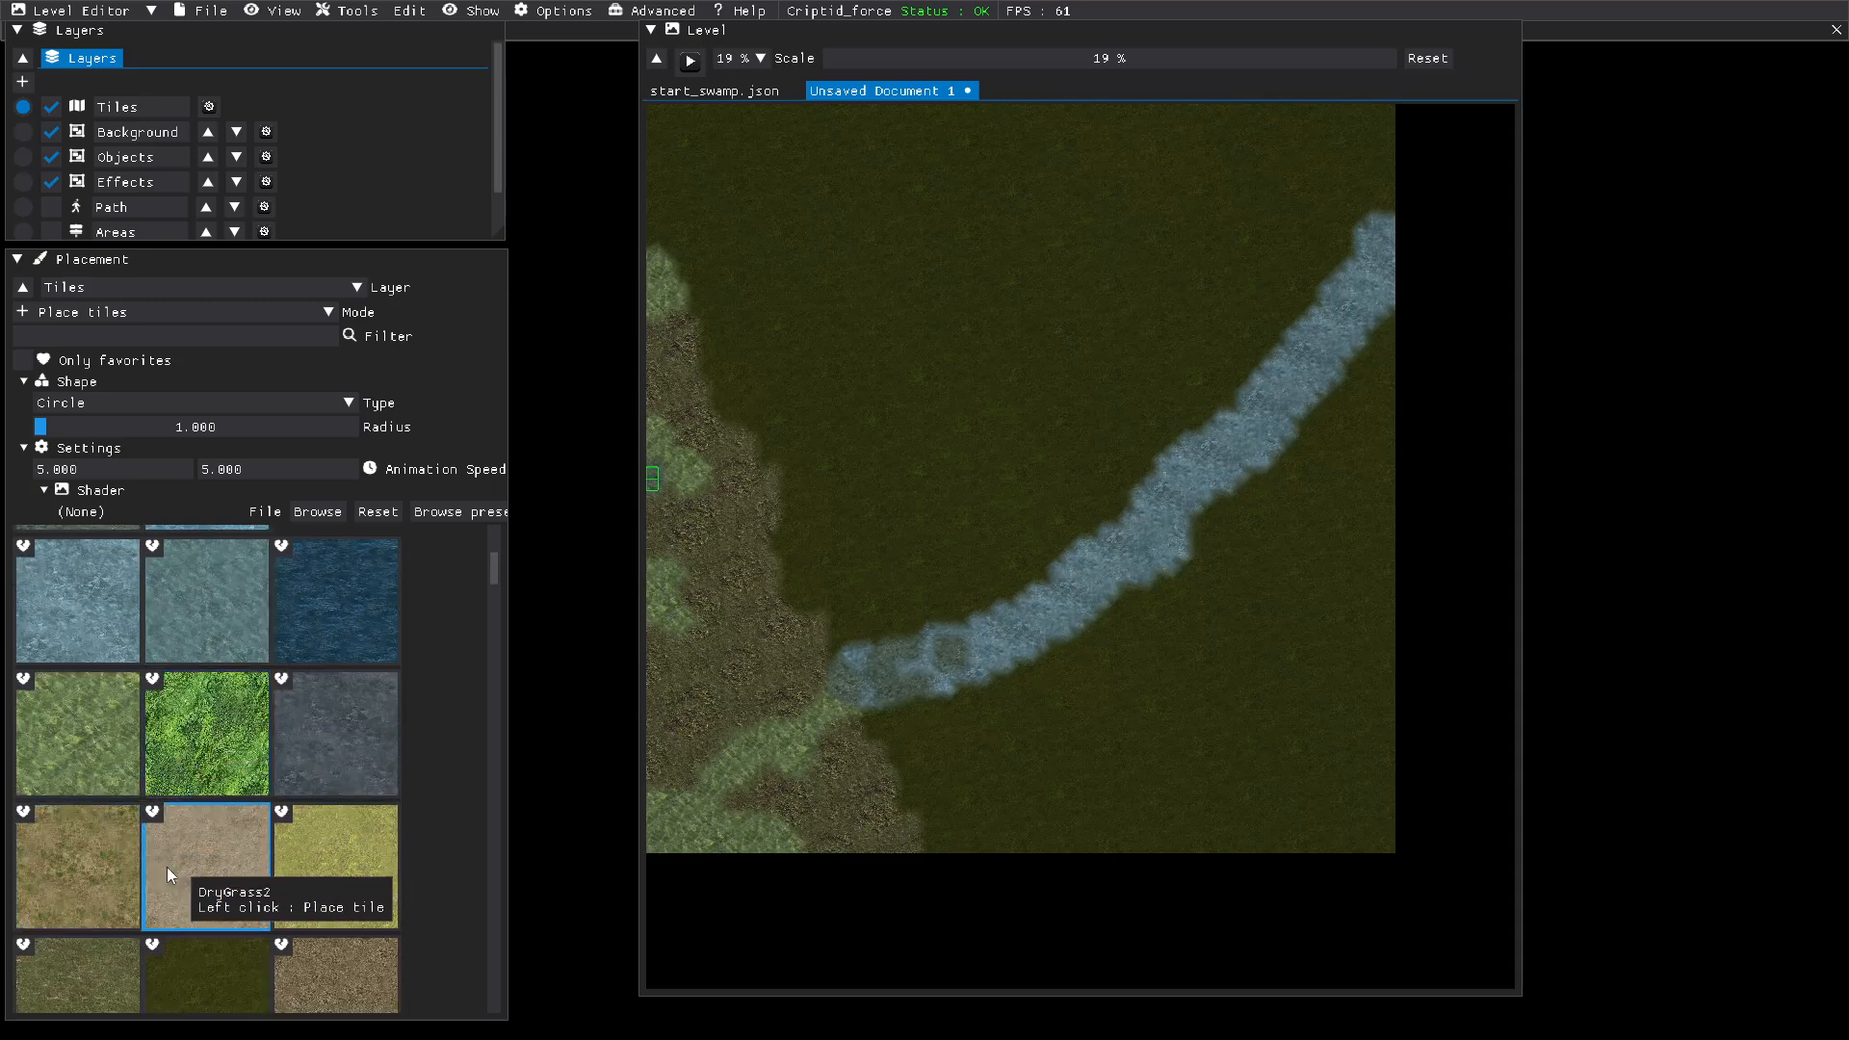
scroll(165, 867, down, 1)
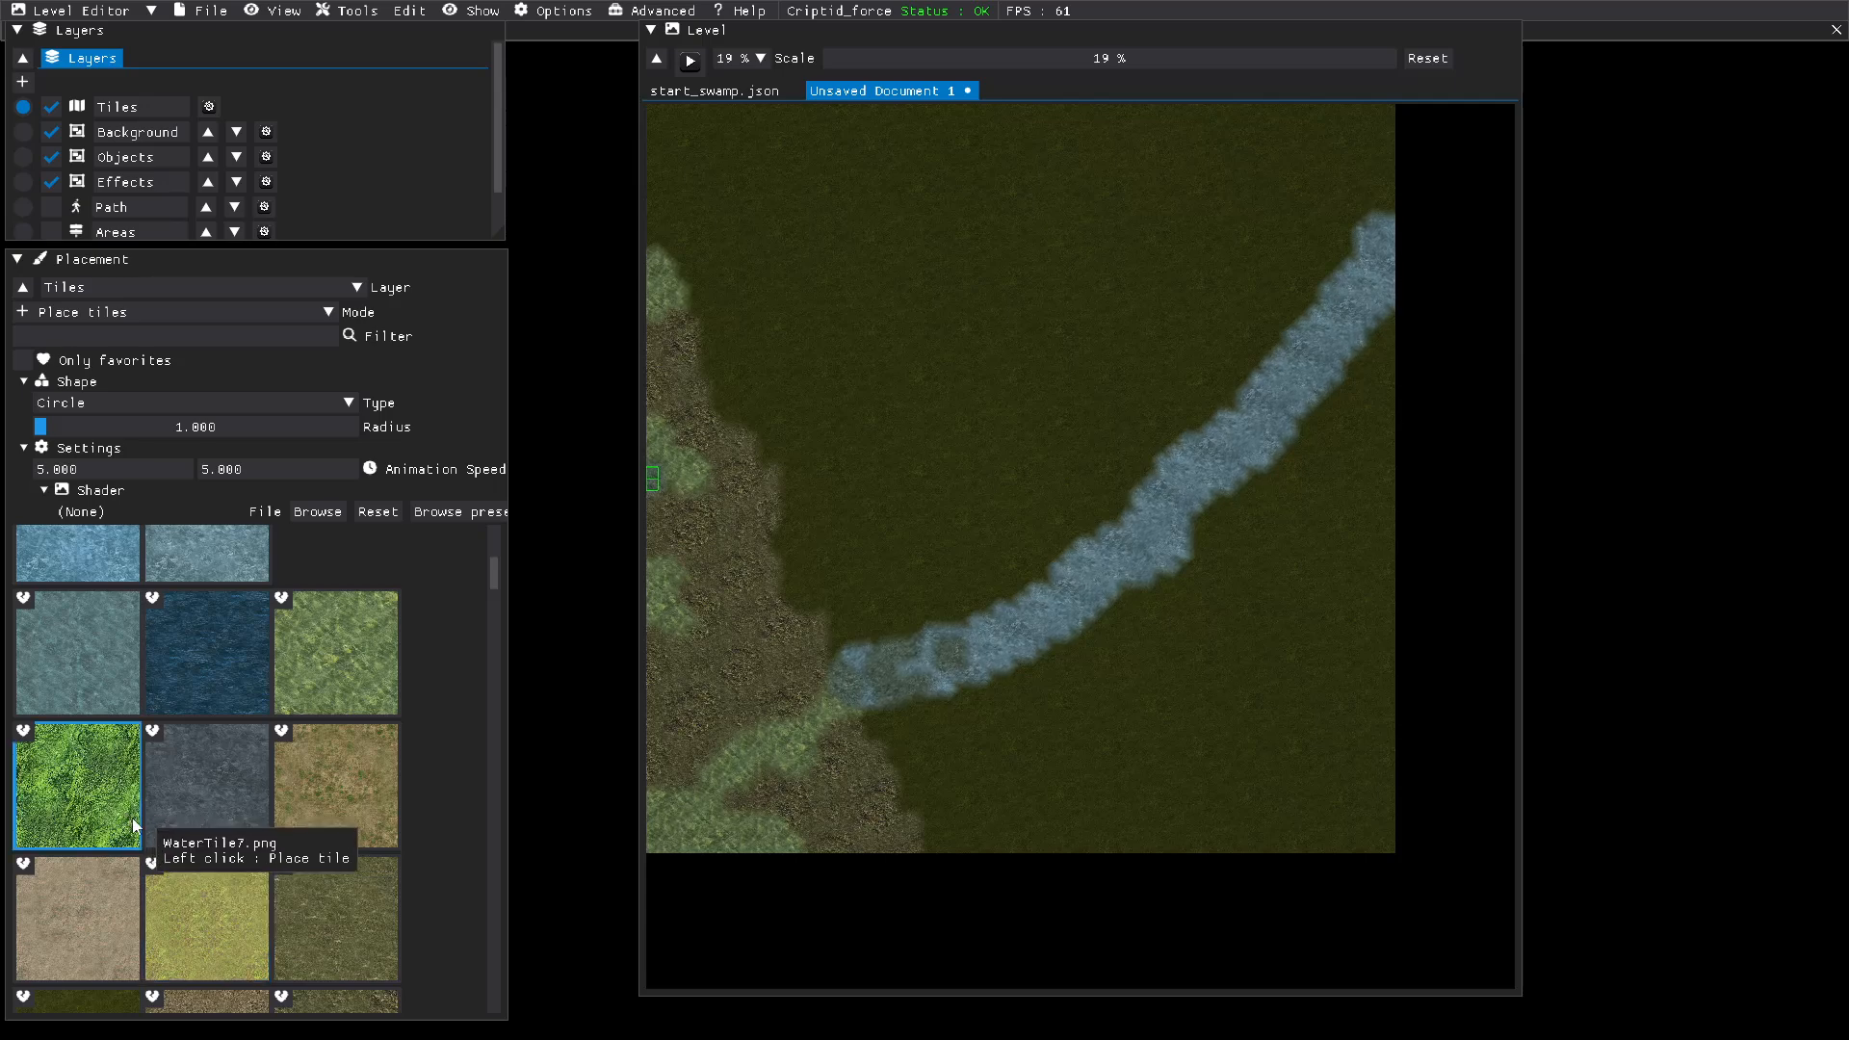
scroll(133, 826, down, 2)
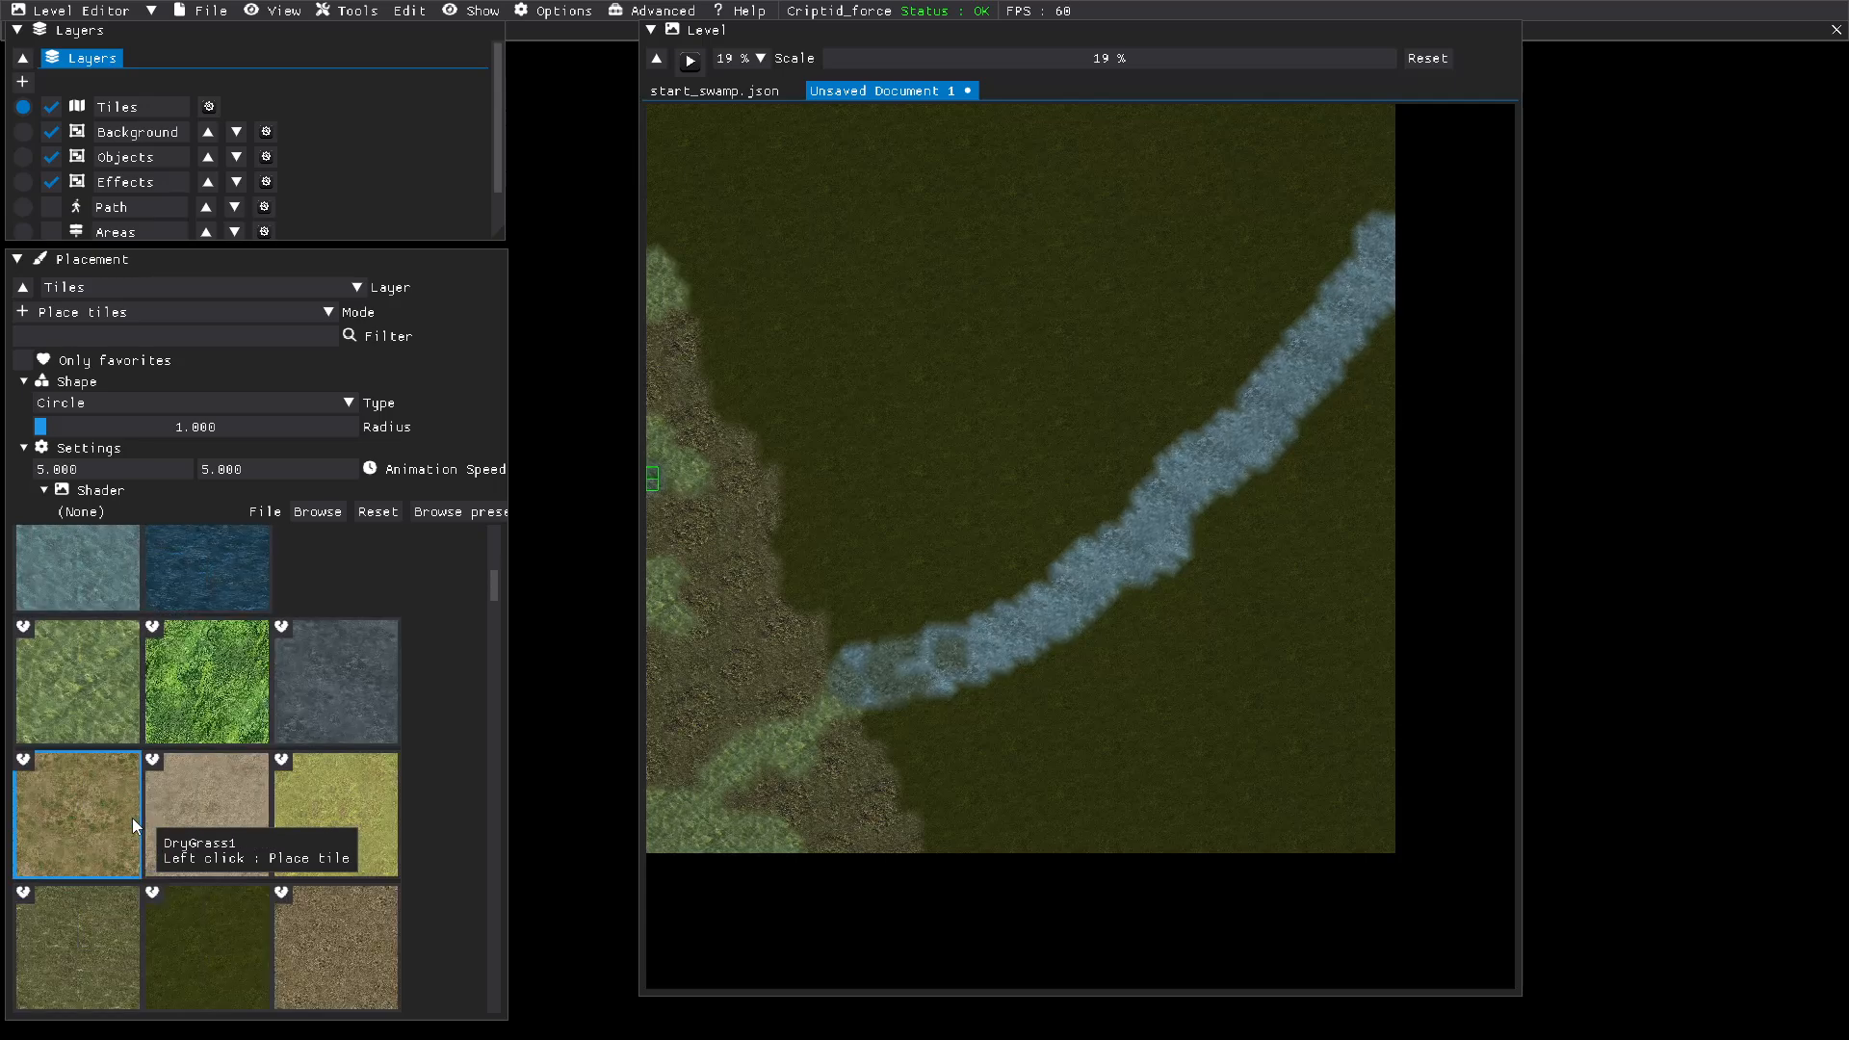
scroll(131, 818, down, 1)
click(213, 905)
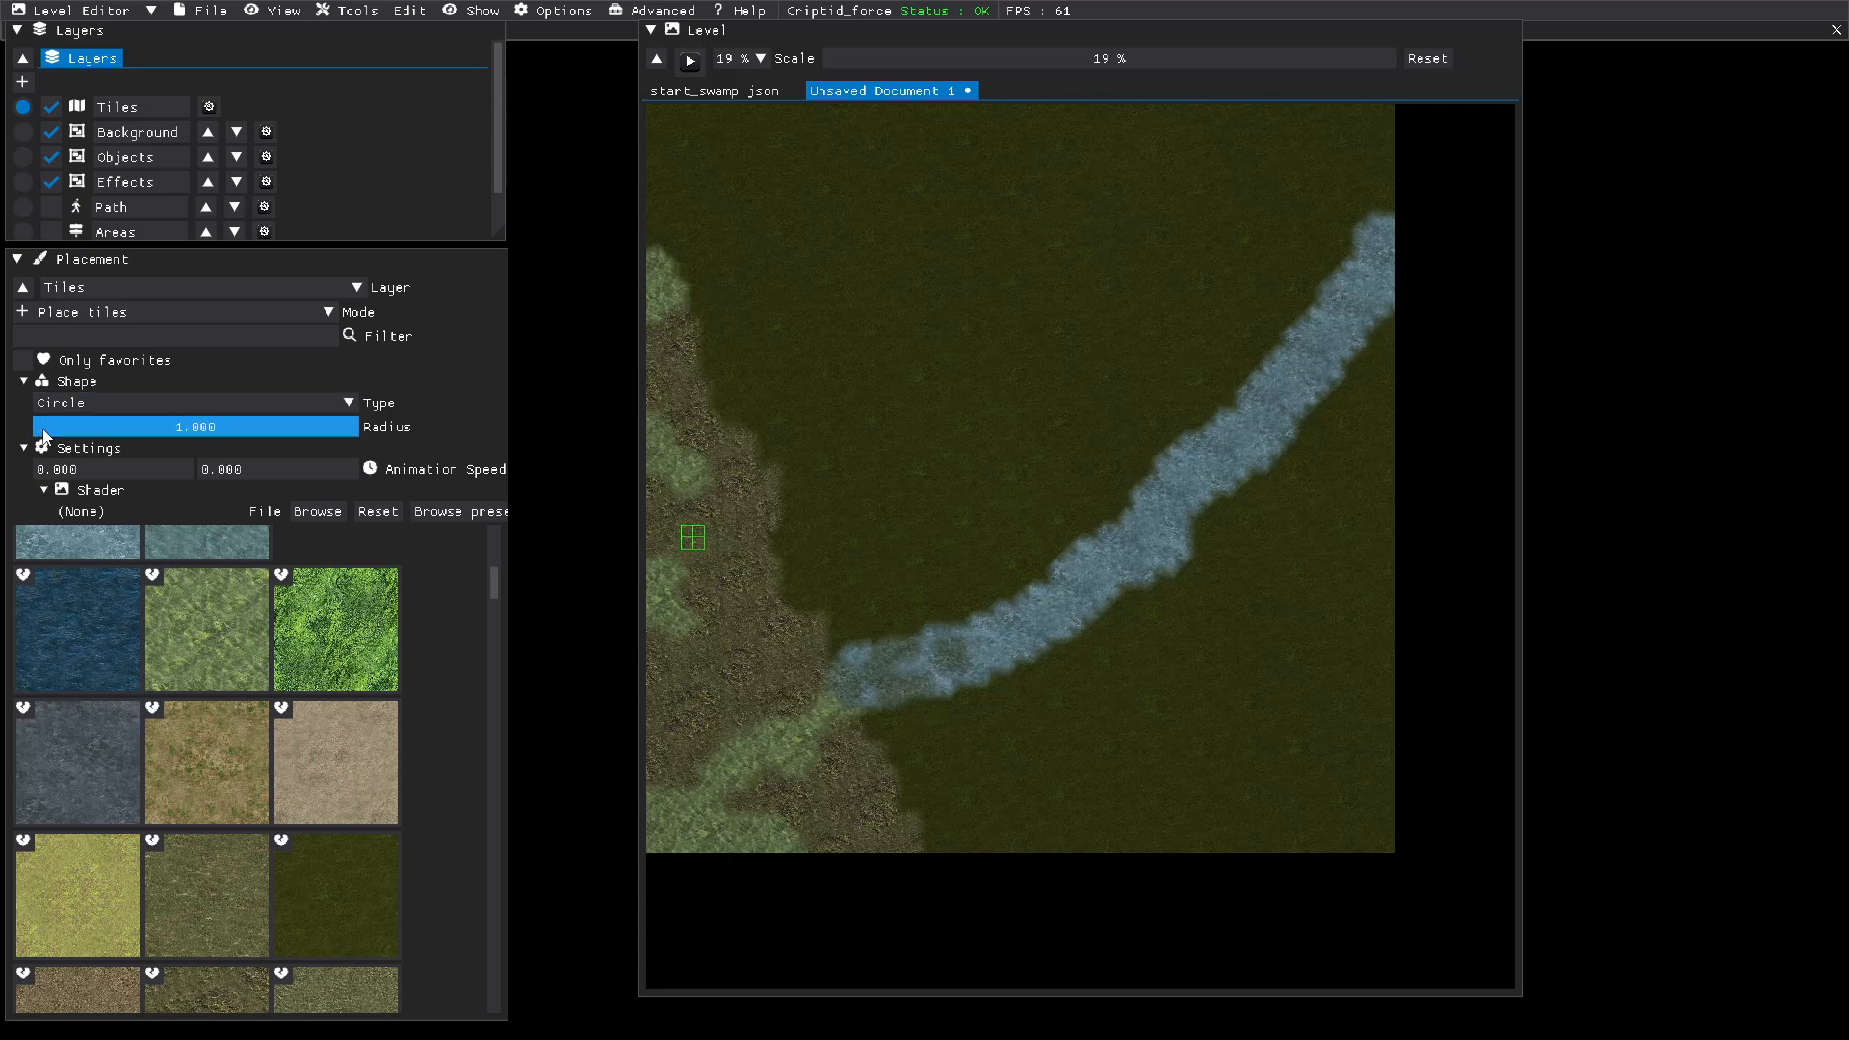
drag(43, 438, 56, 439)
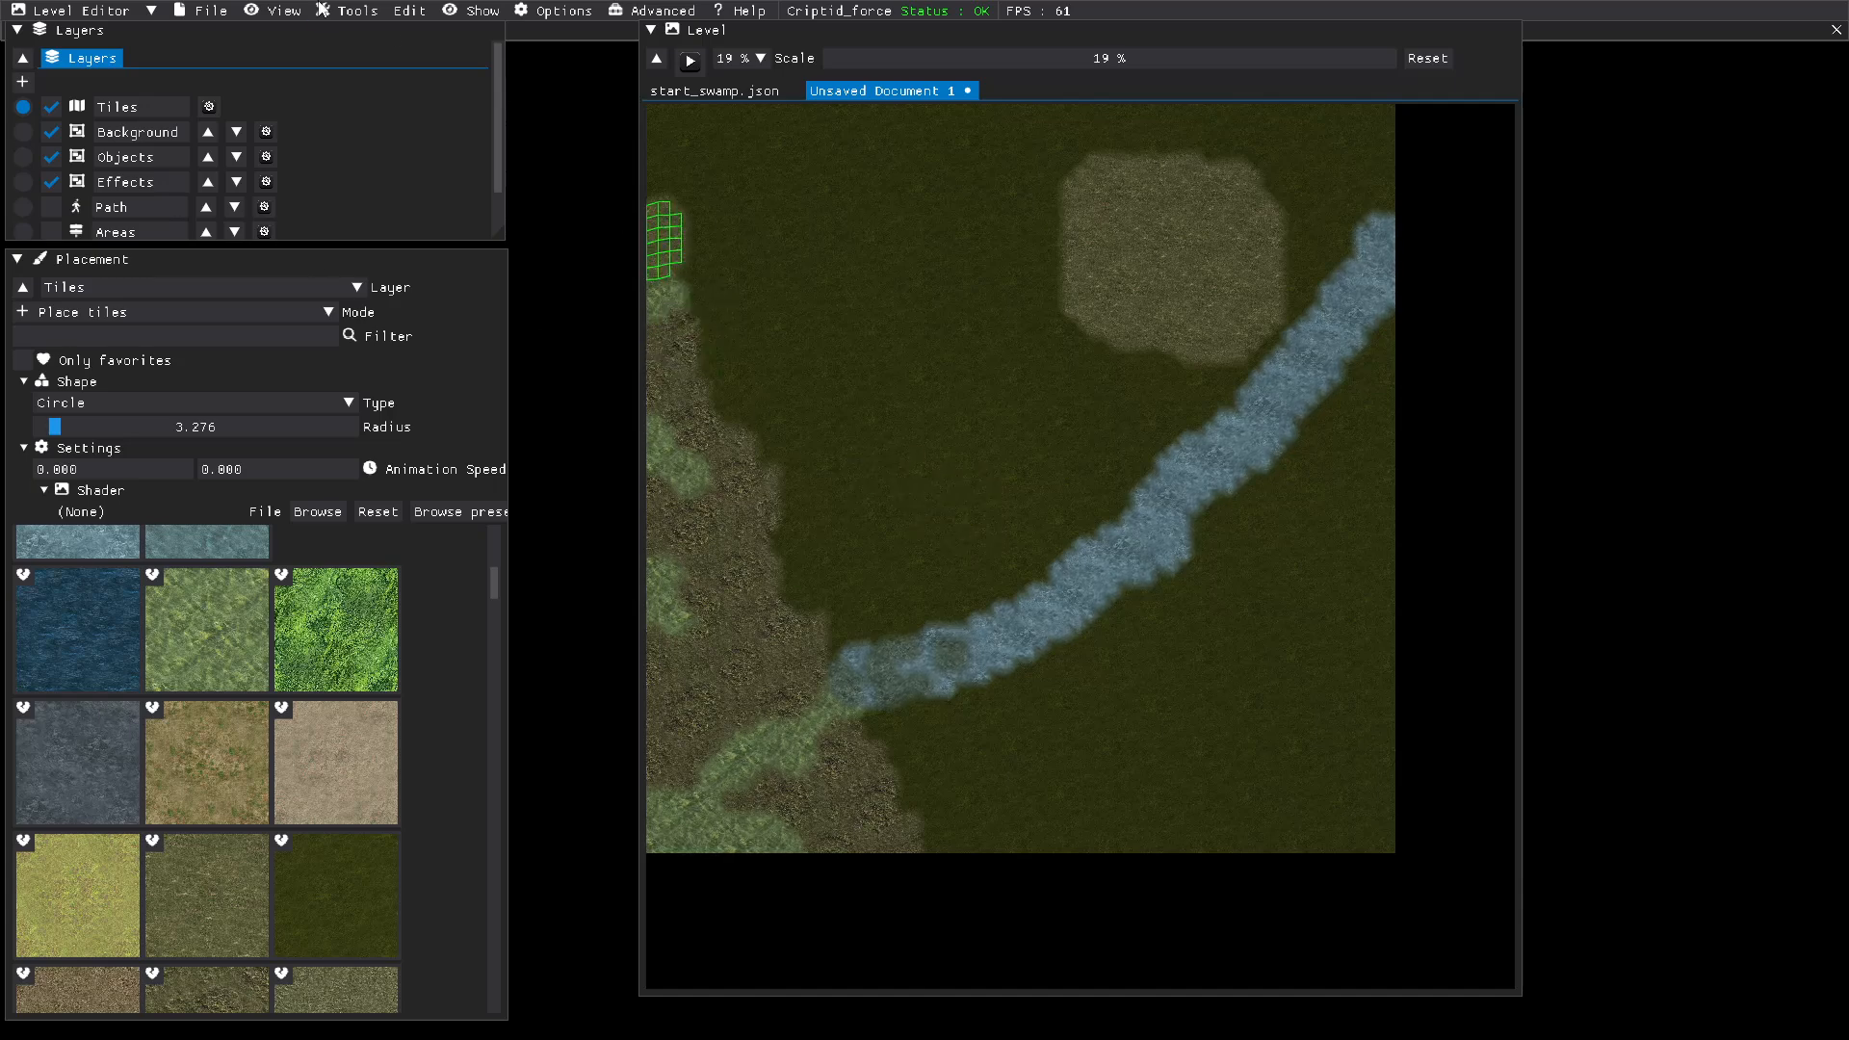
Step: Save the level as NixiesForest in the project's levels folder
click(221, 14)
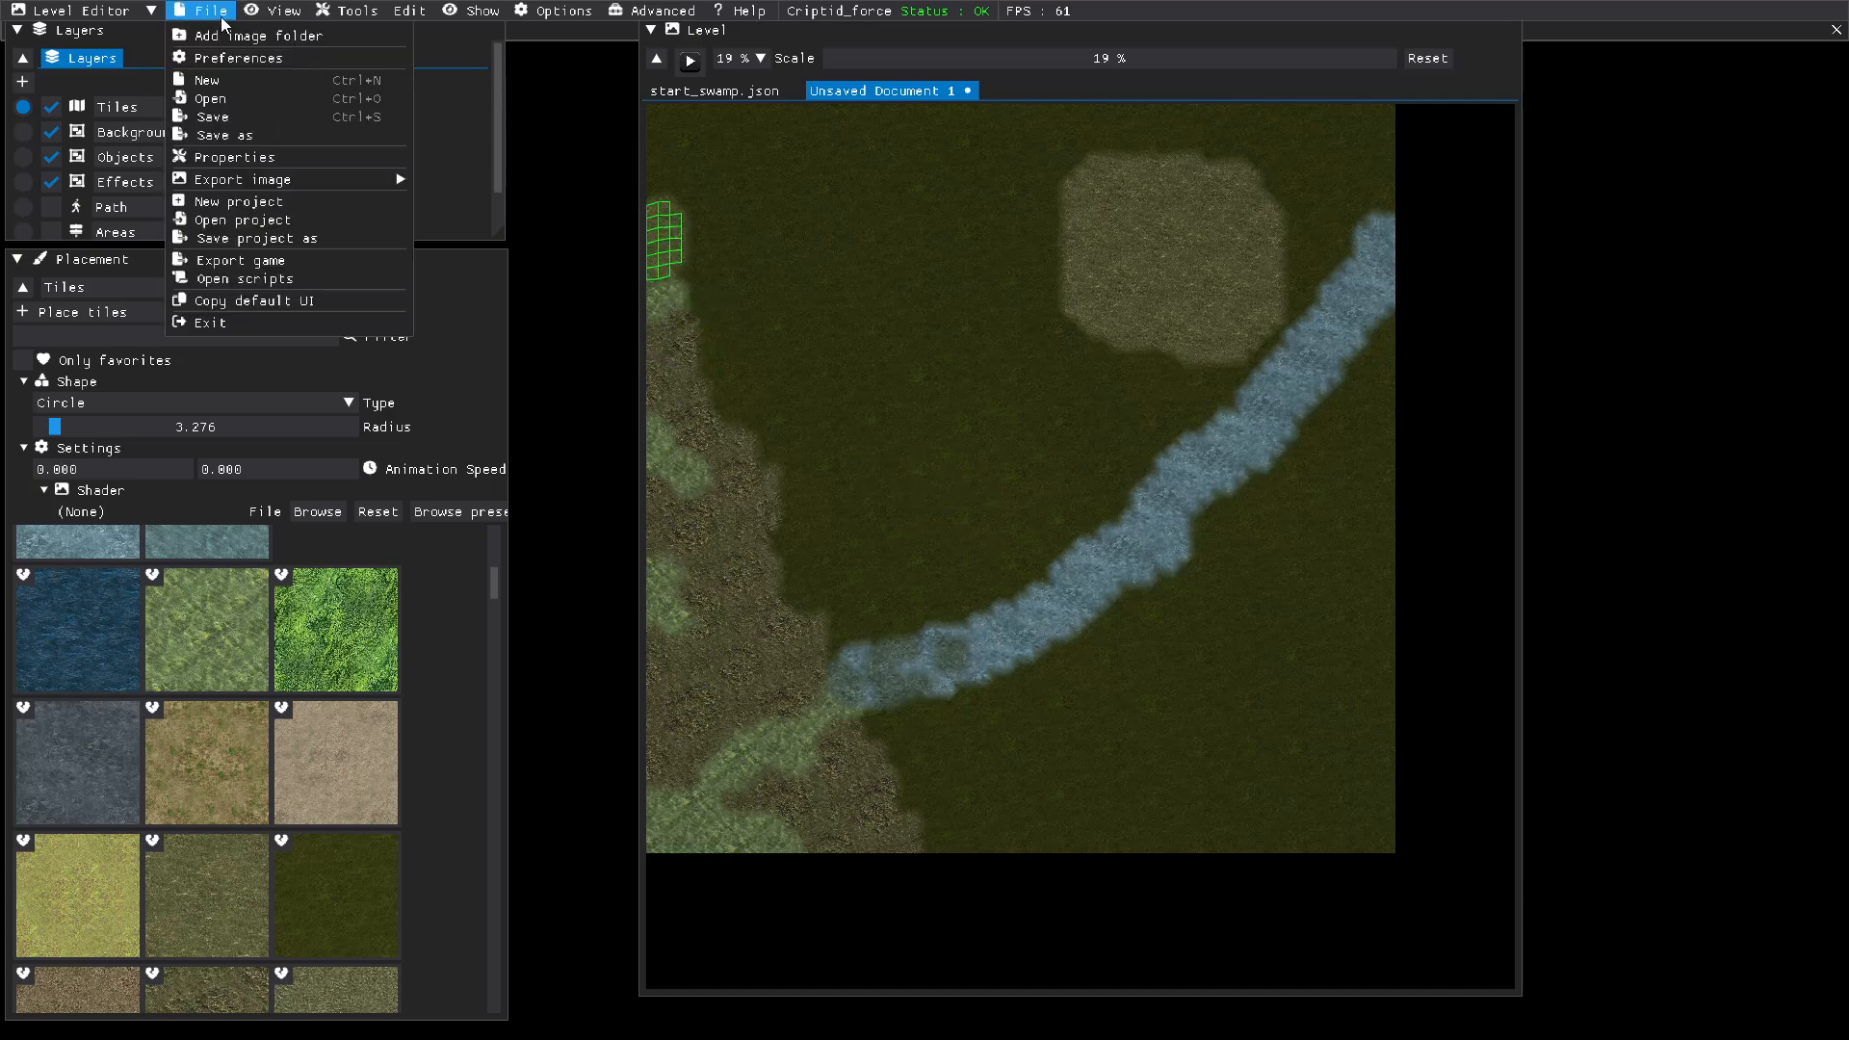
click(214, 116)
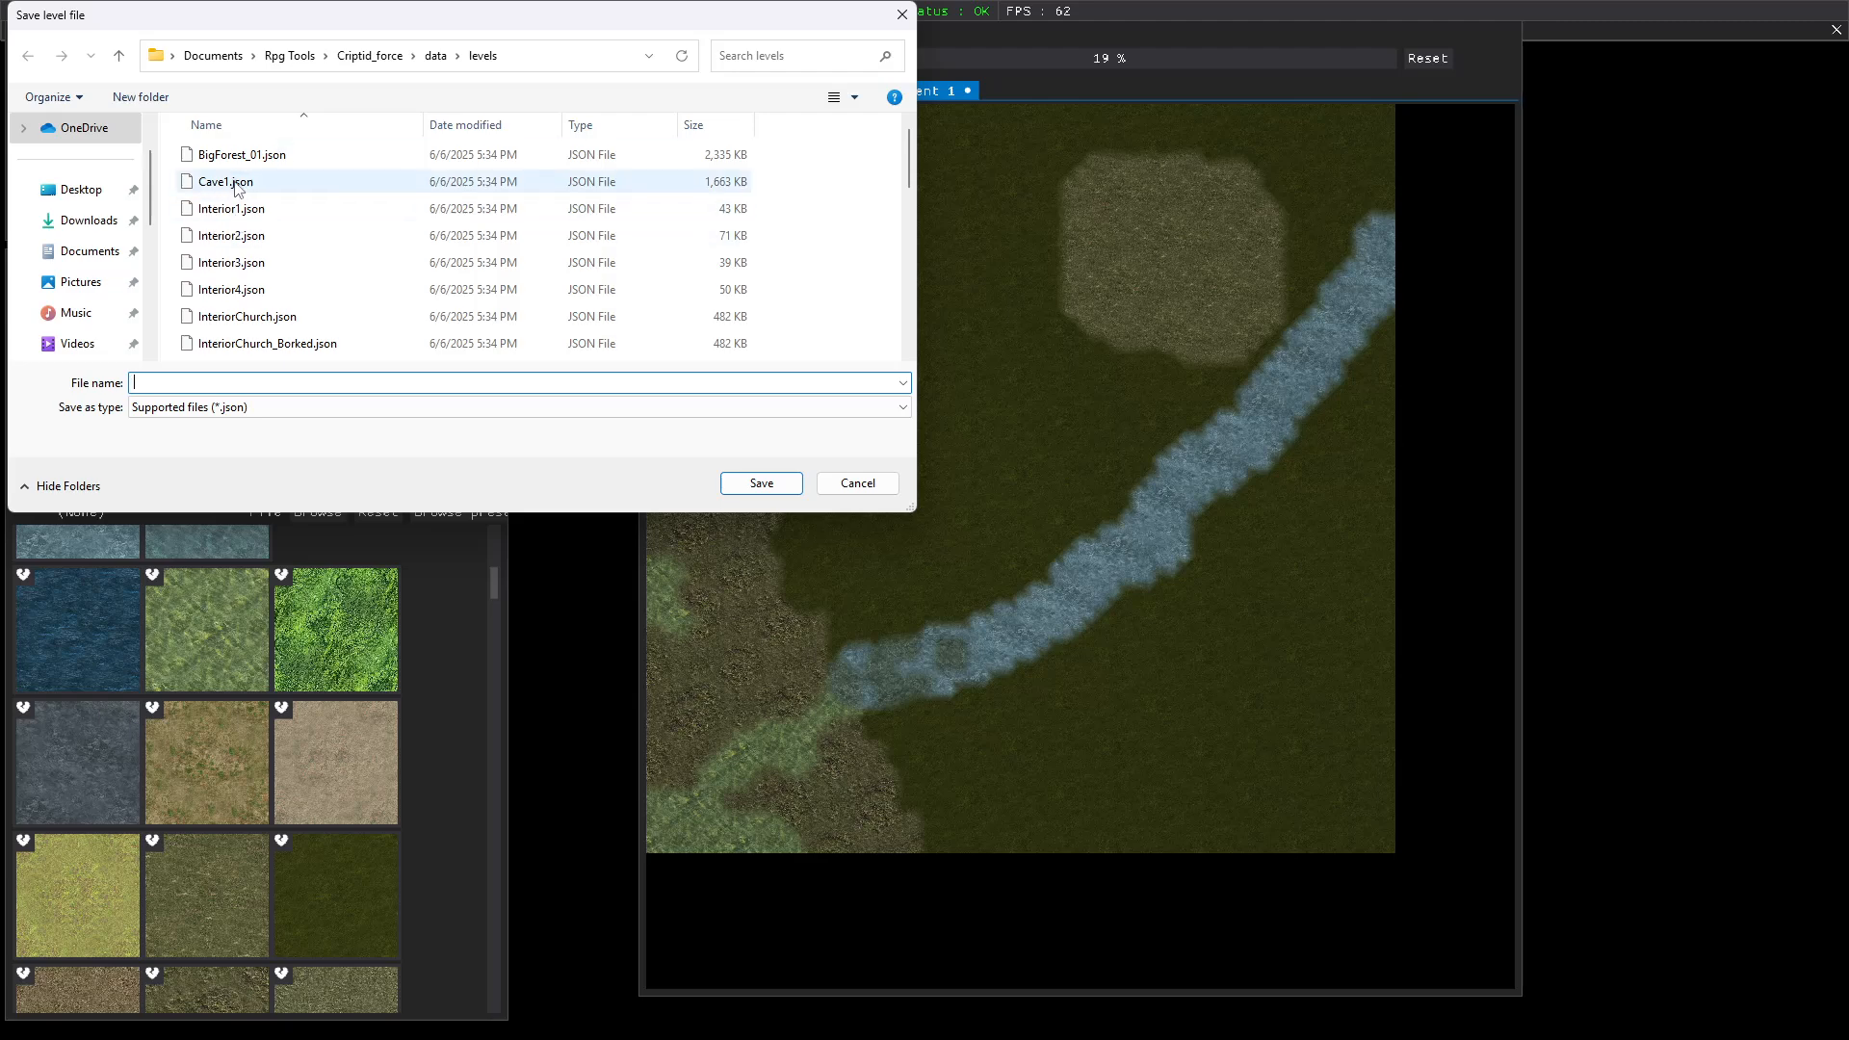
scroll(234, 188, down, 5)
scroll(235, 189, down, 4)
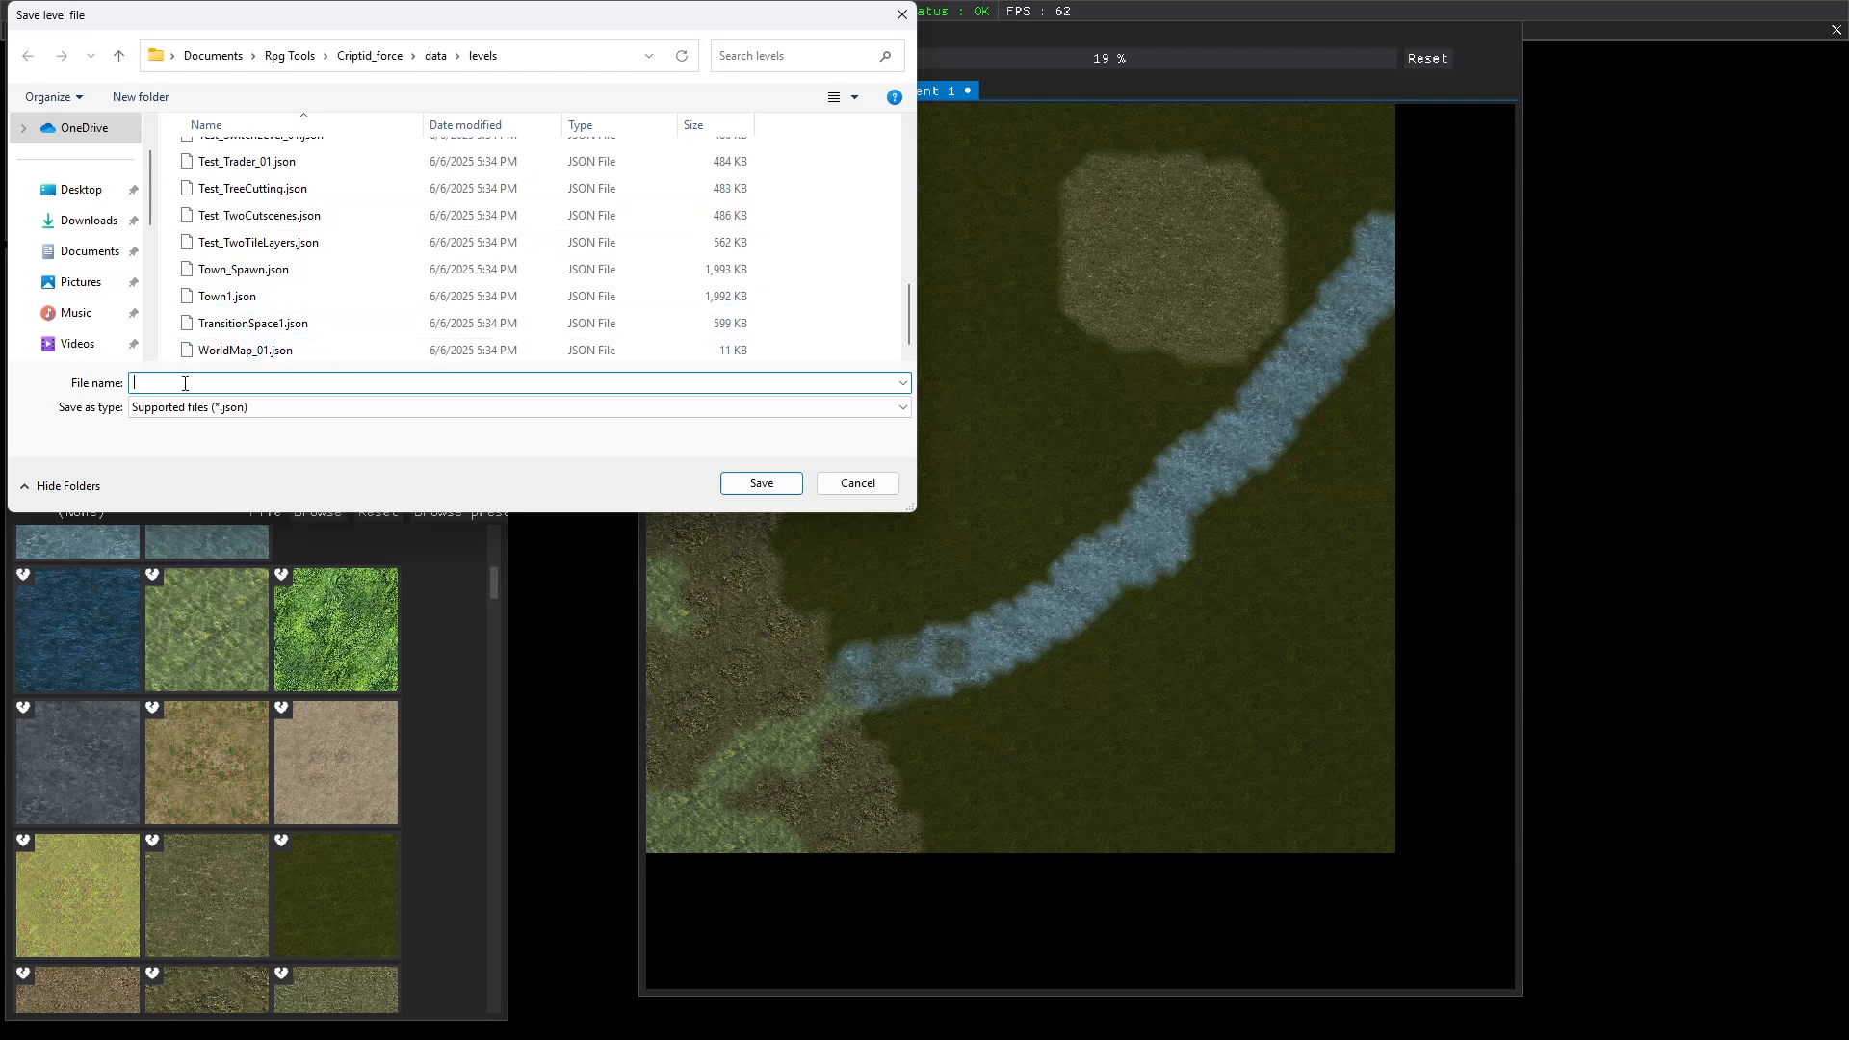
text(nixiesForest)
click(141, 385)
key(BackSpace)
key(BackSpace)
text(Ni)
click(747, 489)
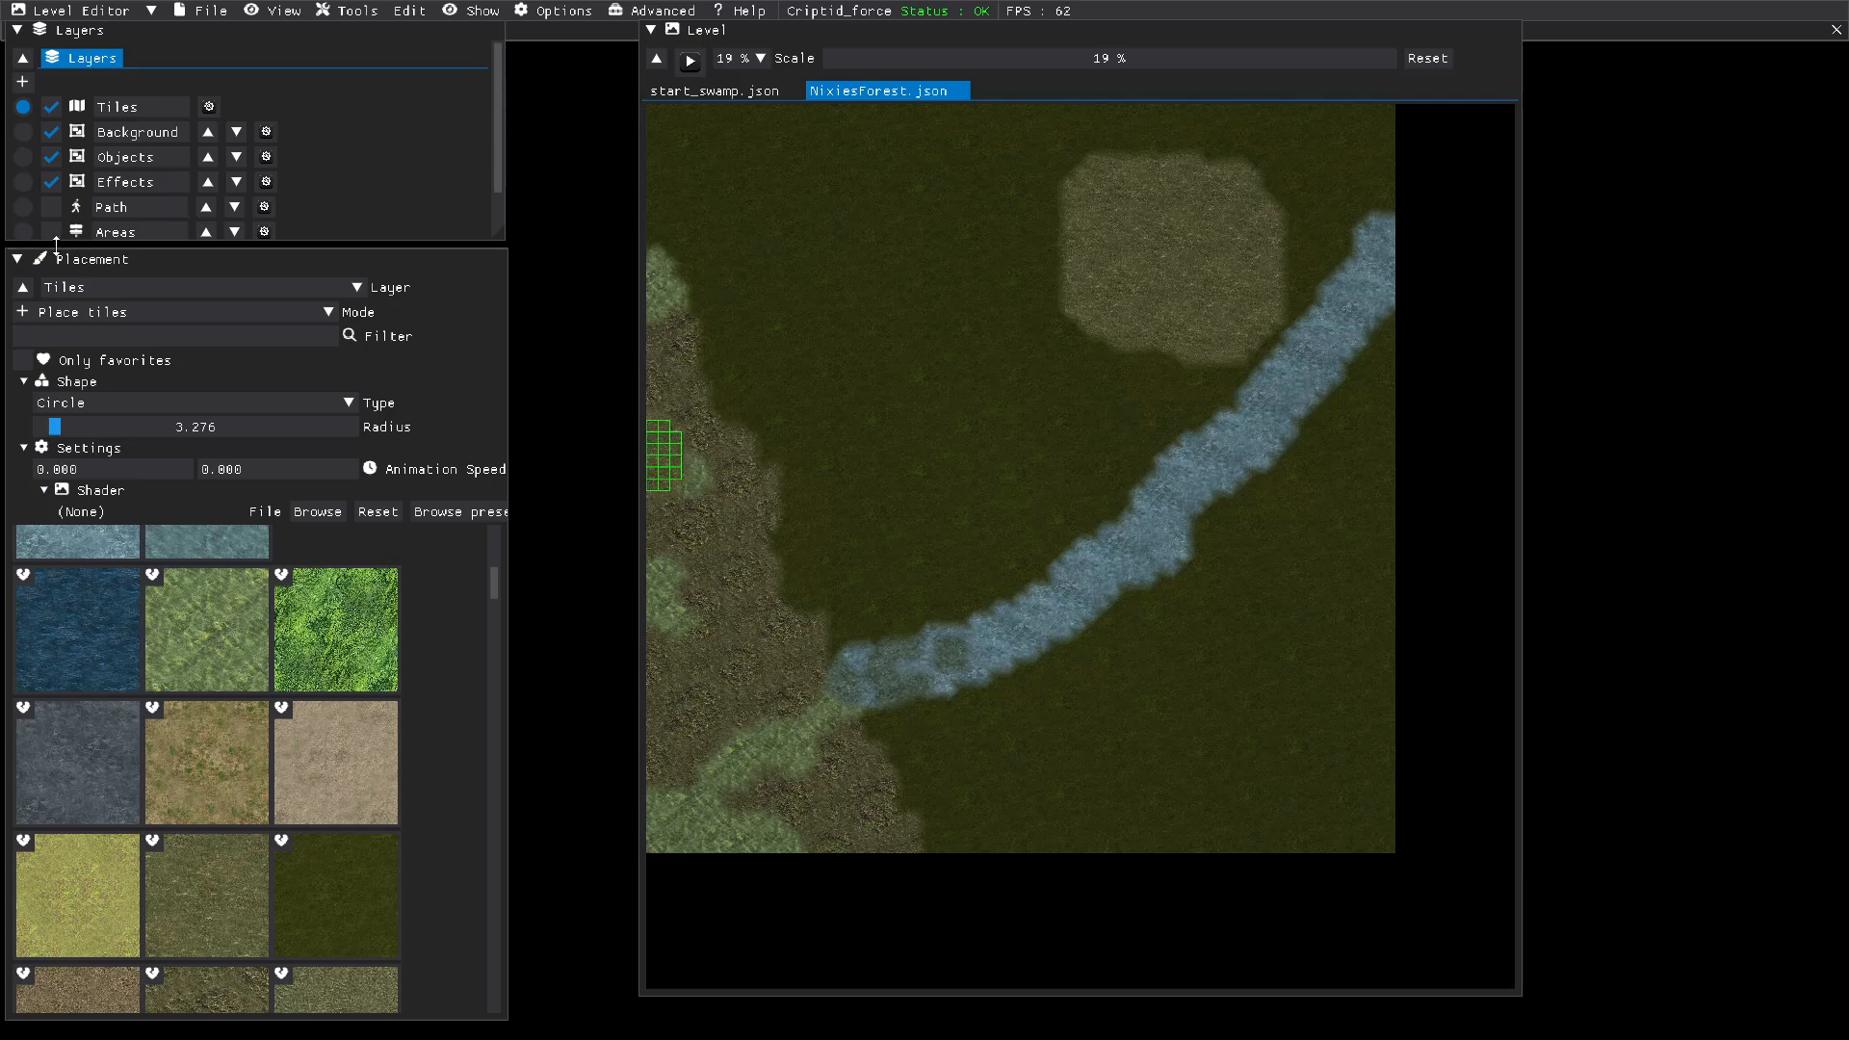
Step: Set up a new circular area on the Areas layer with the green color #79E76B80
click(23, 232)
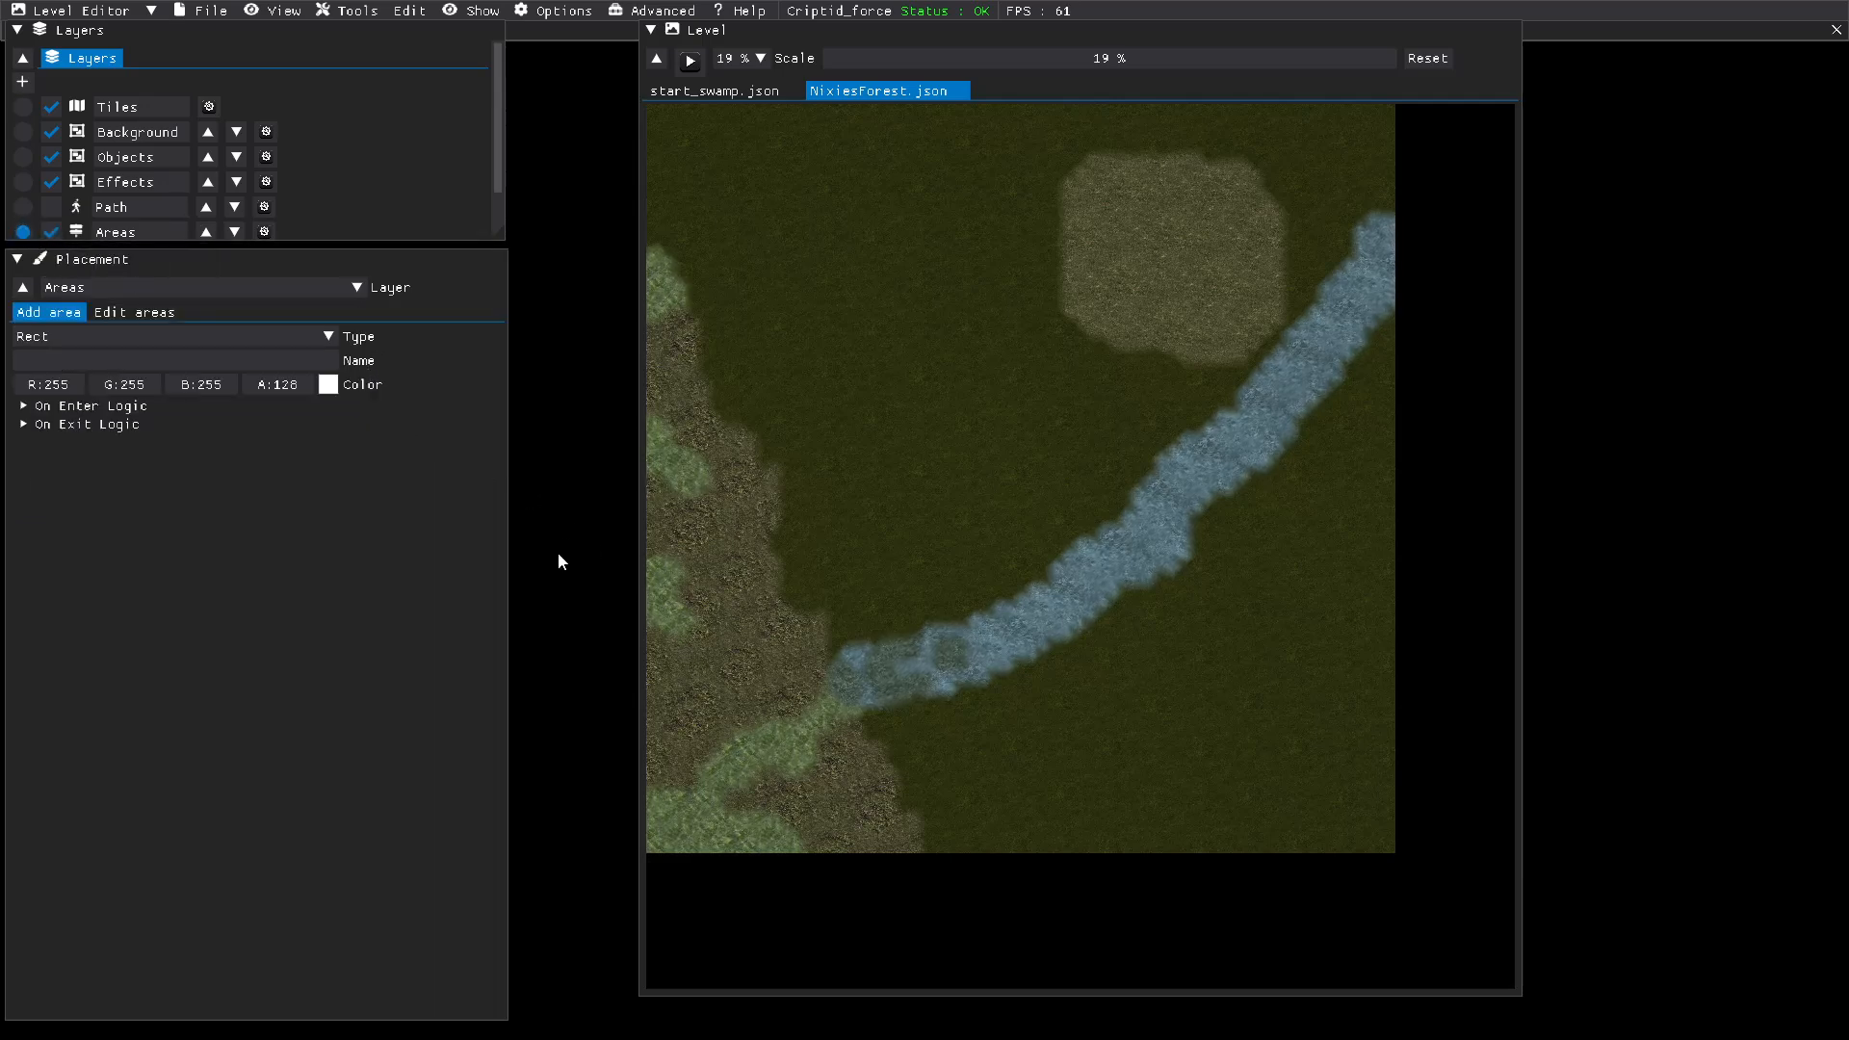
click(154, 339)
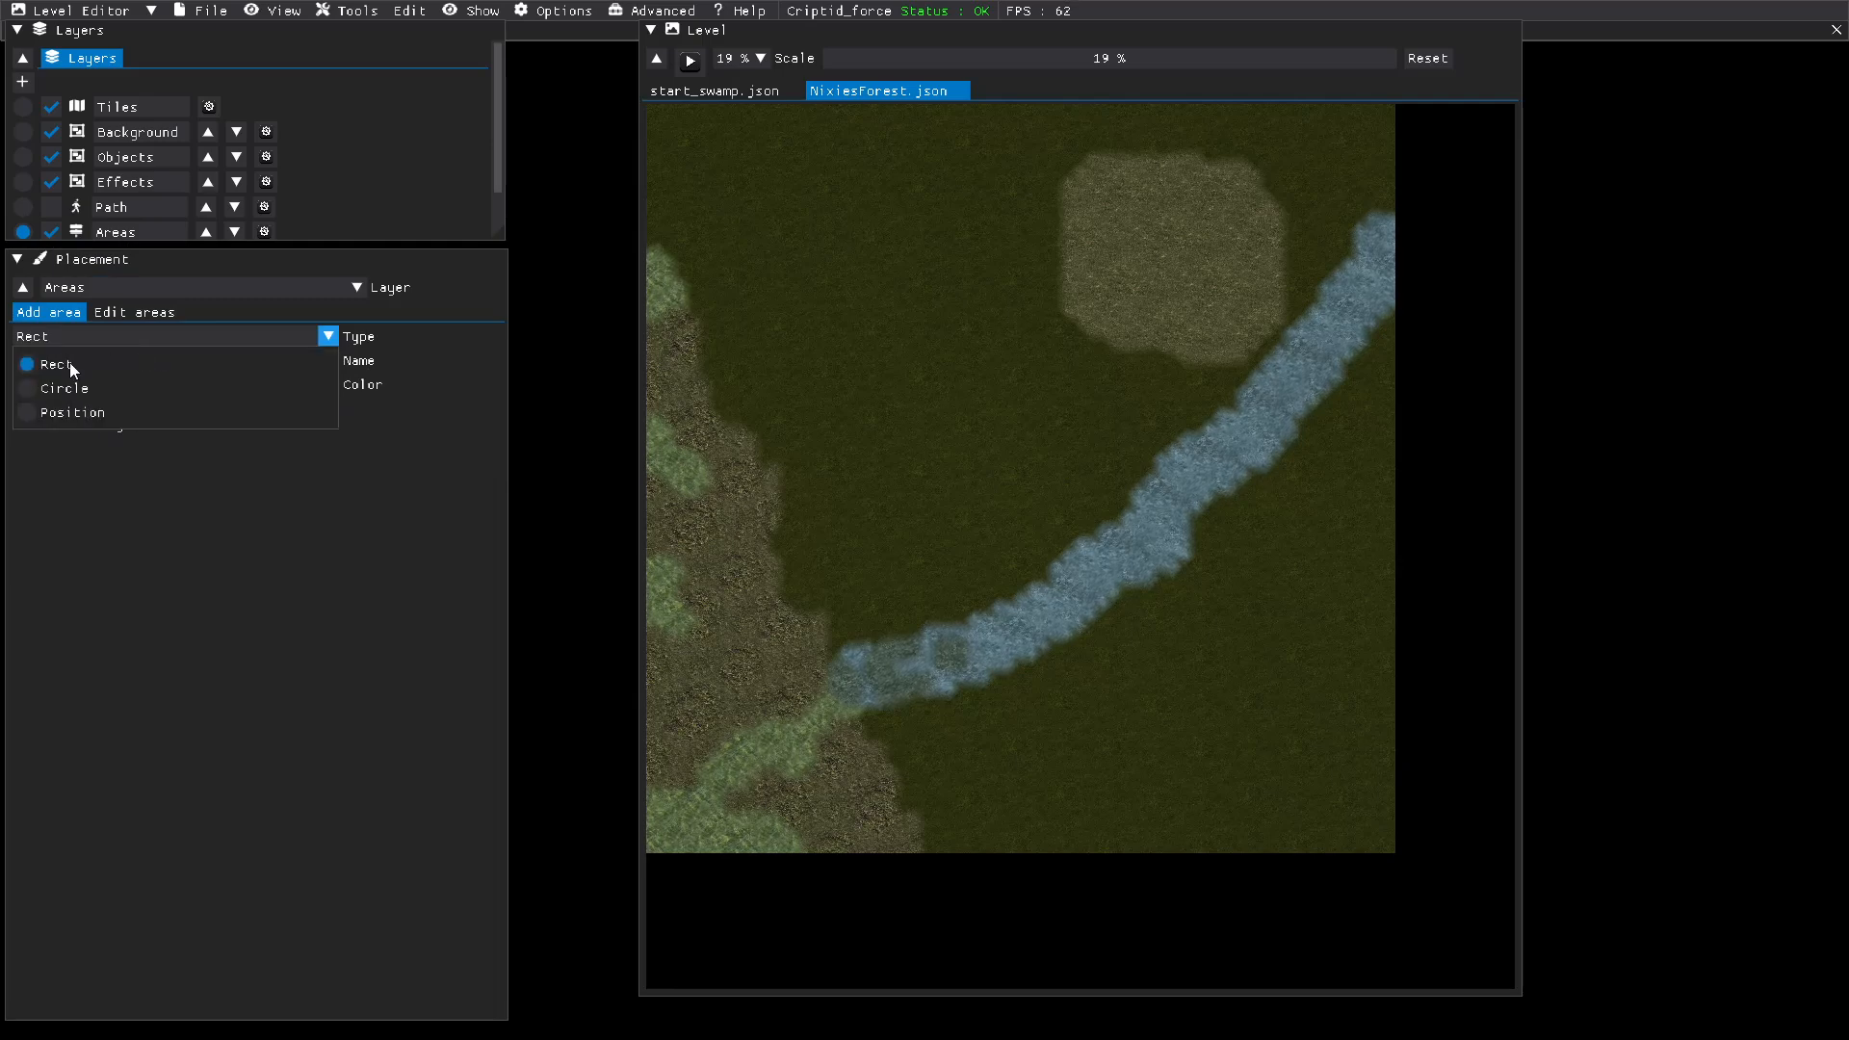
click(32, 394)
click(327, 386)
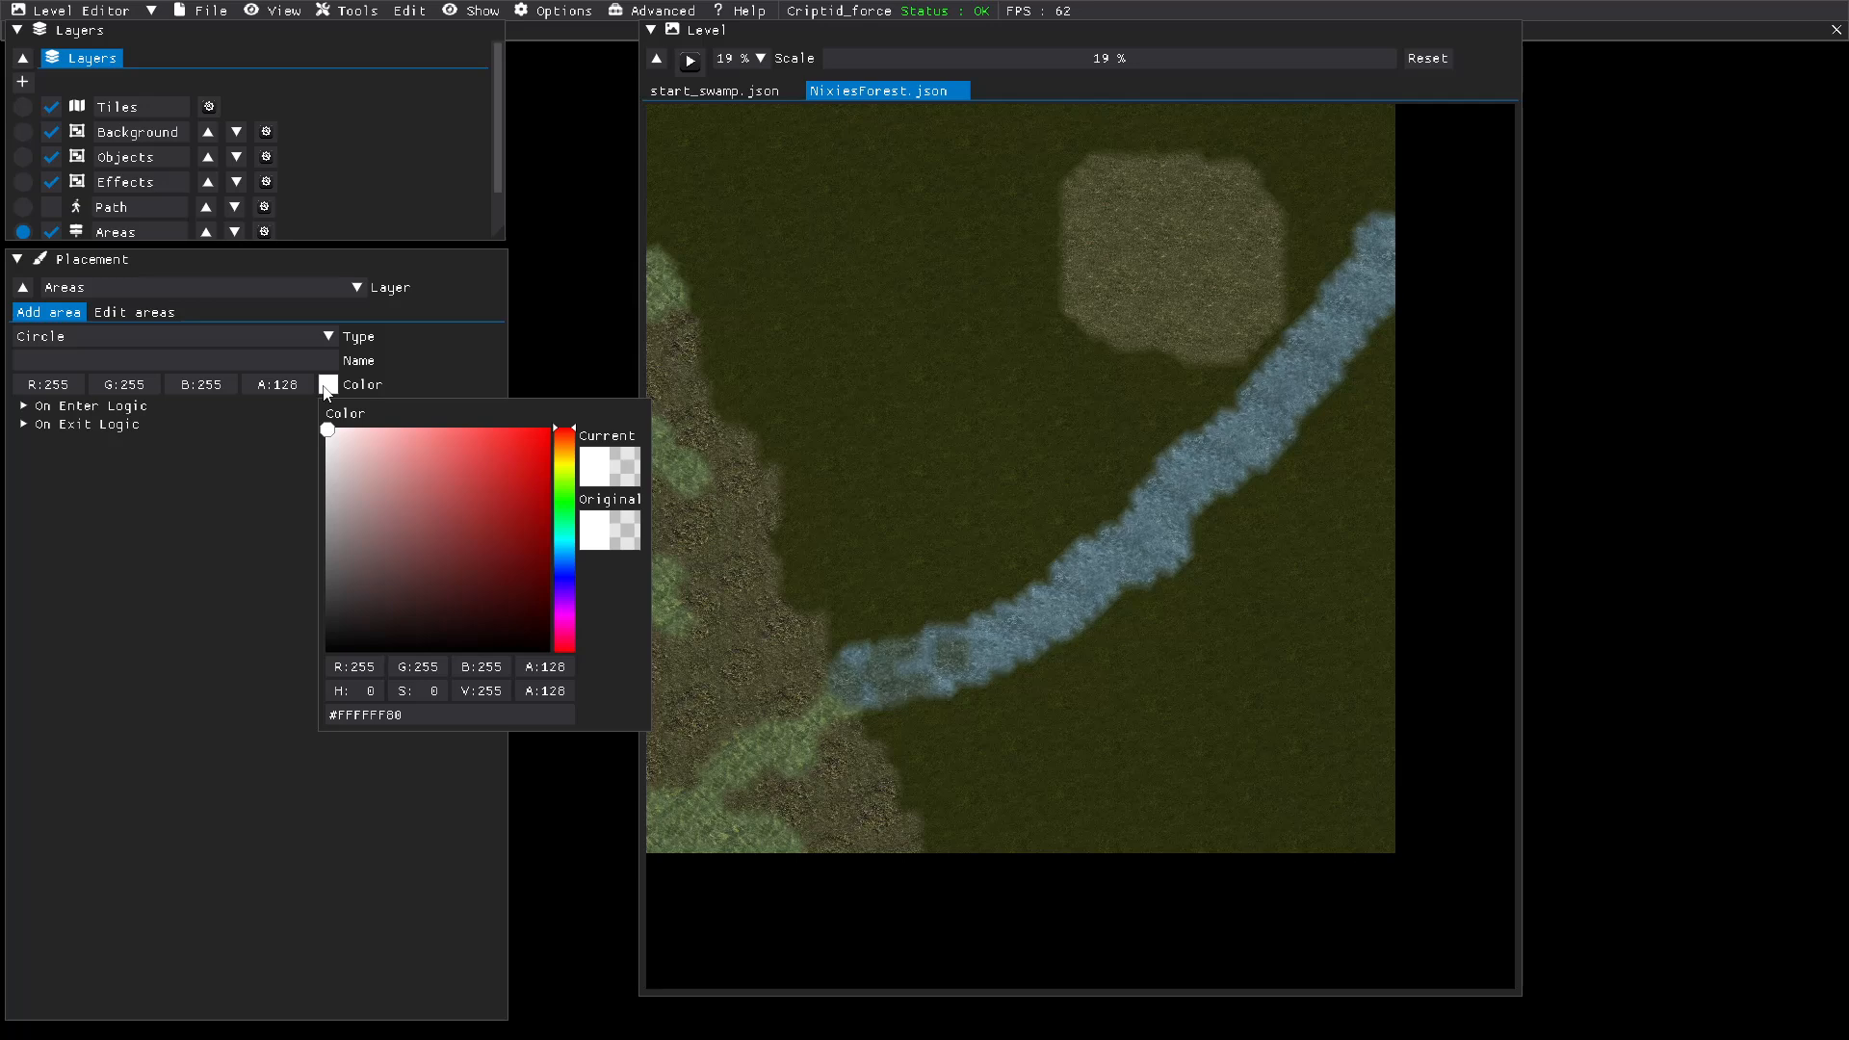
click(563, 500)
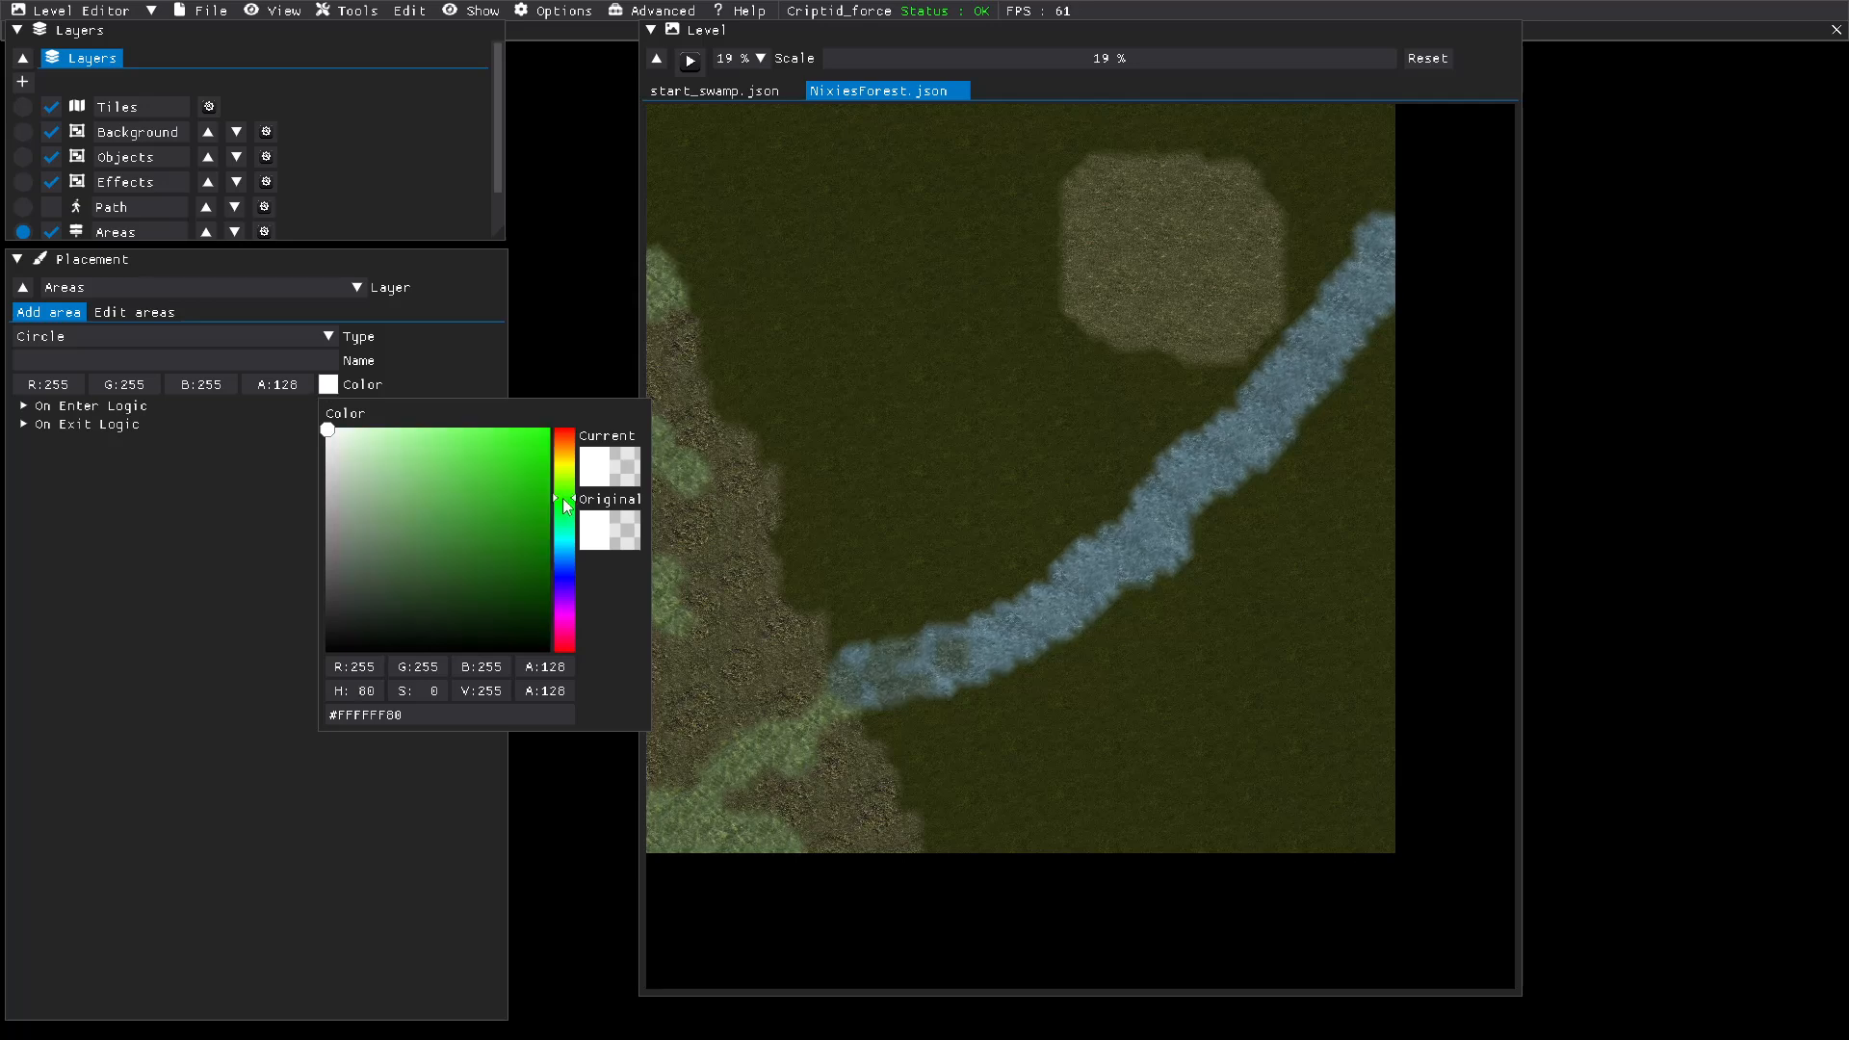
click(446, 449)
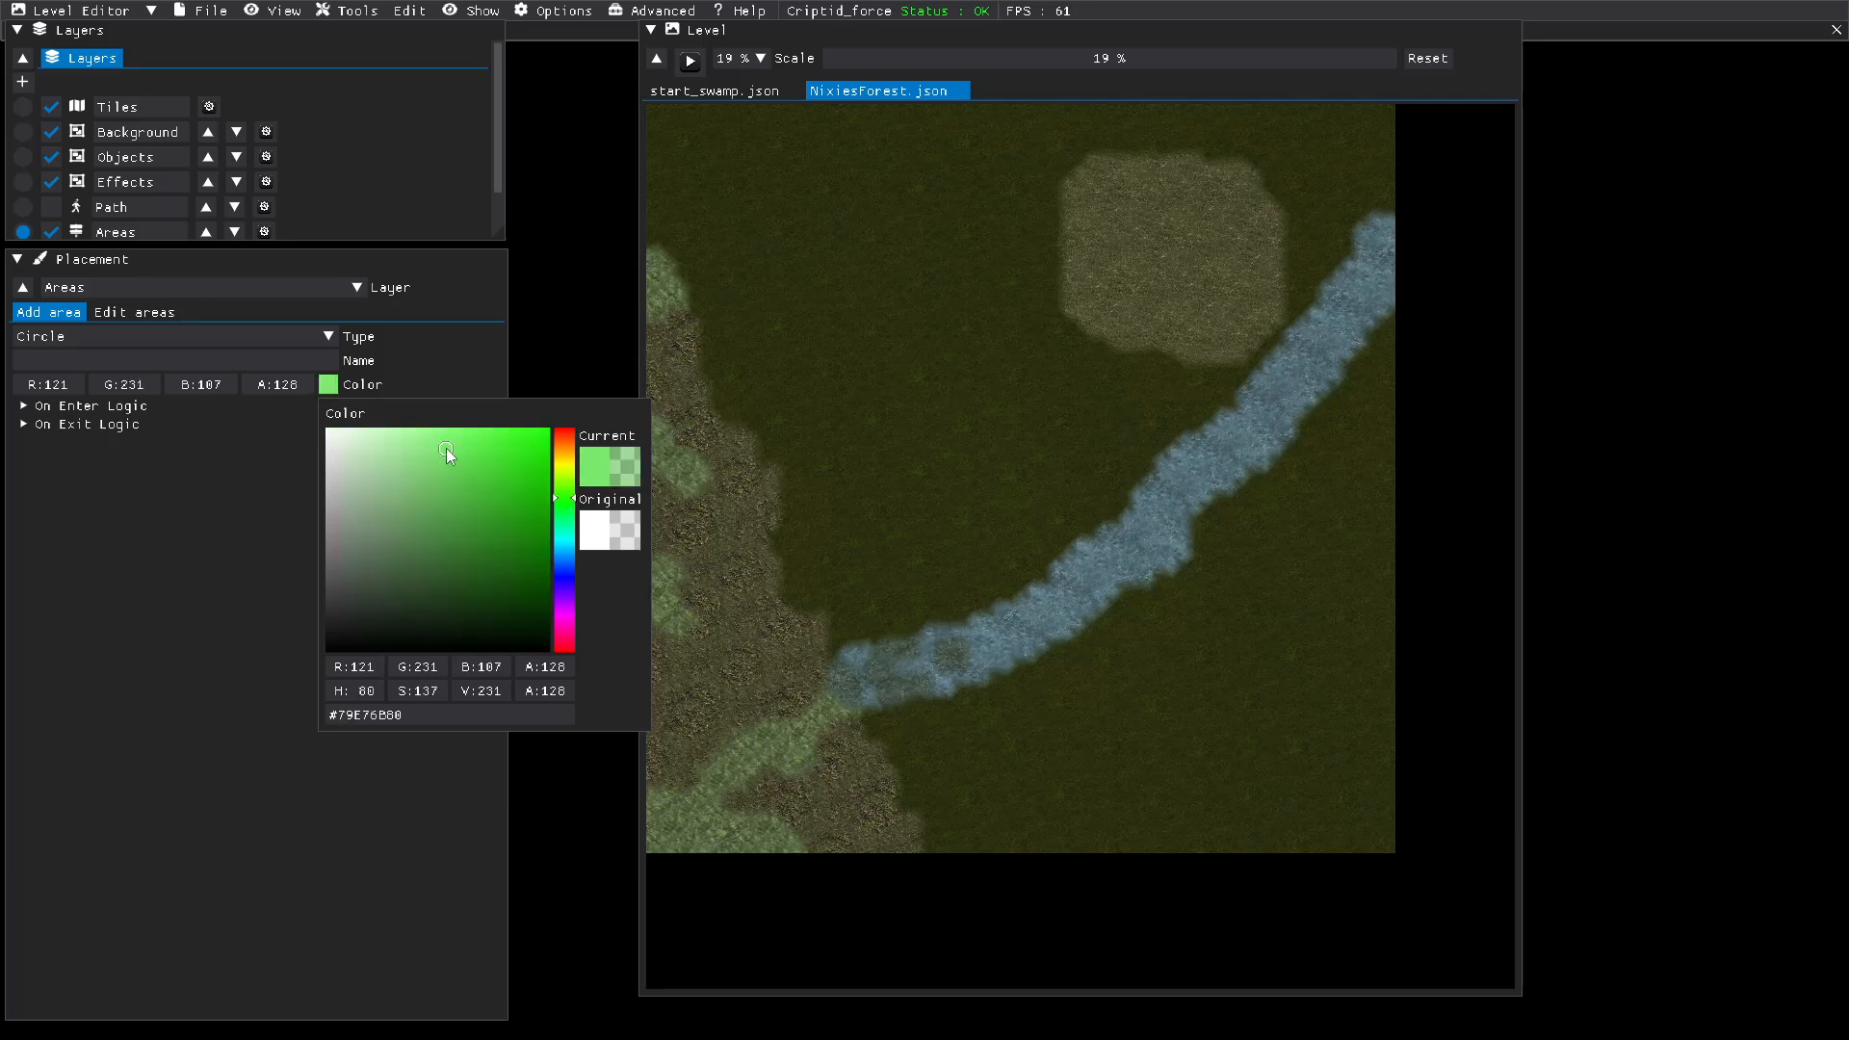
click(278, 490)
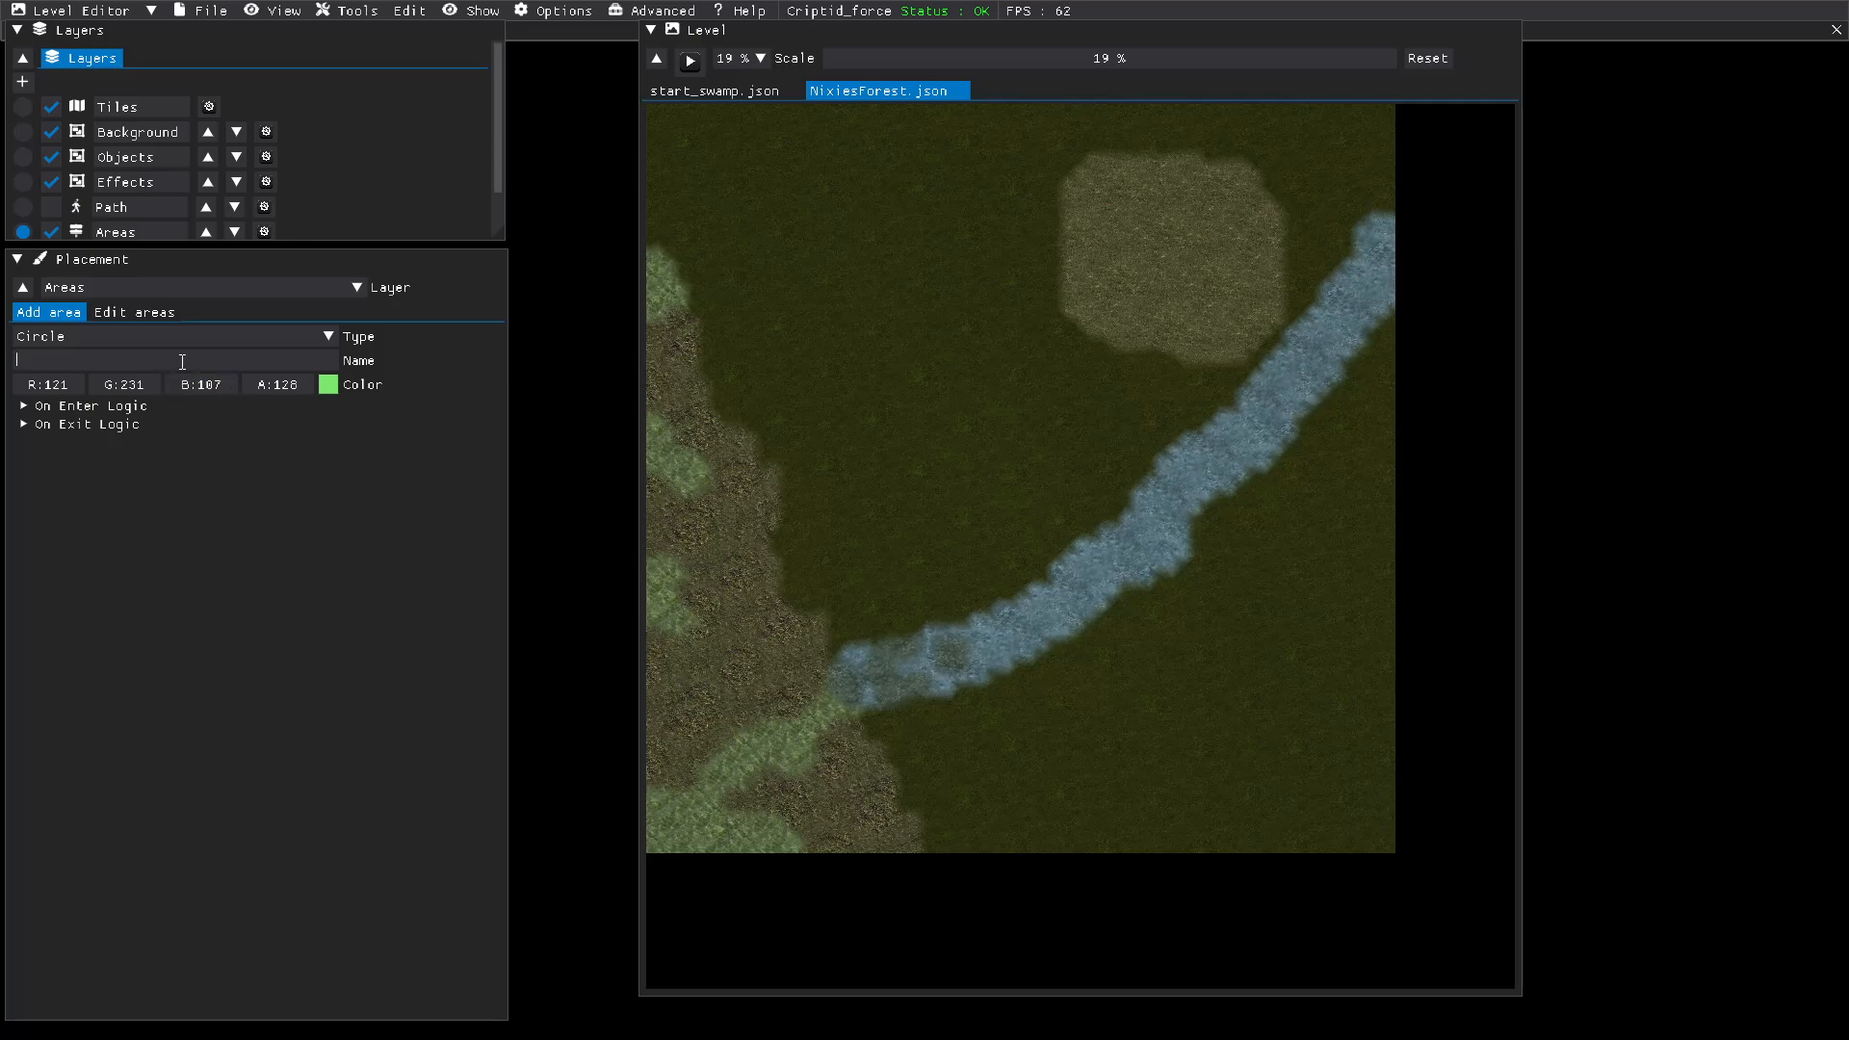
Step: Place the circular area as NixieStart on the rocky ground near the level's west edge and save the level
text(Nixie)
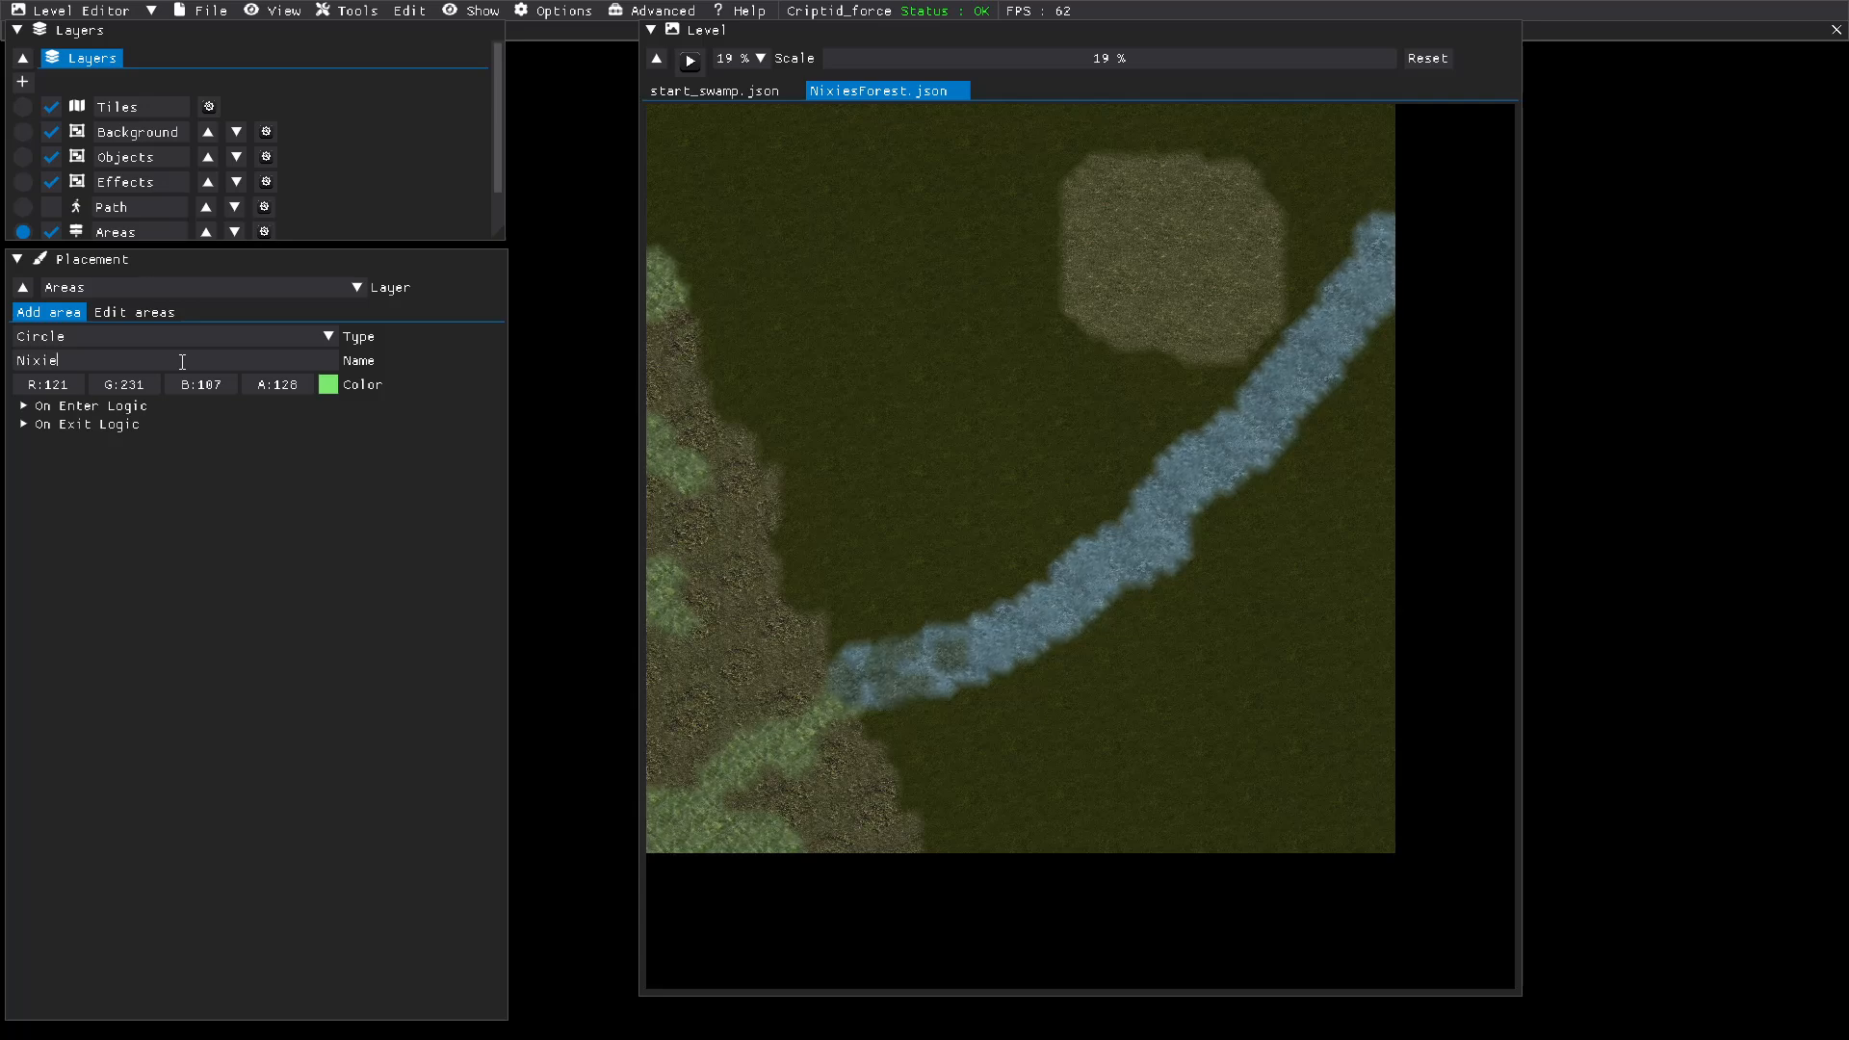
text(Start)
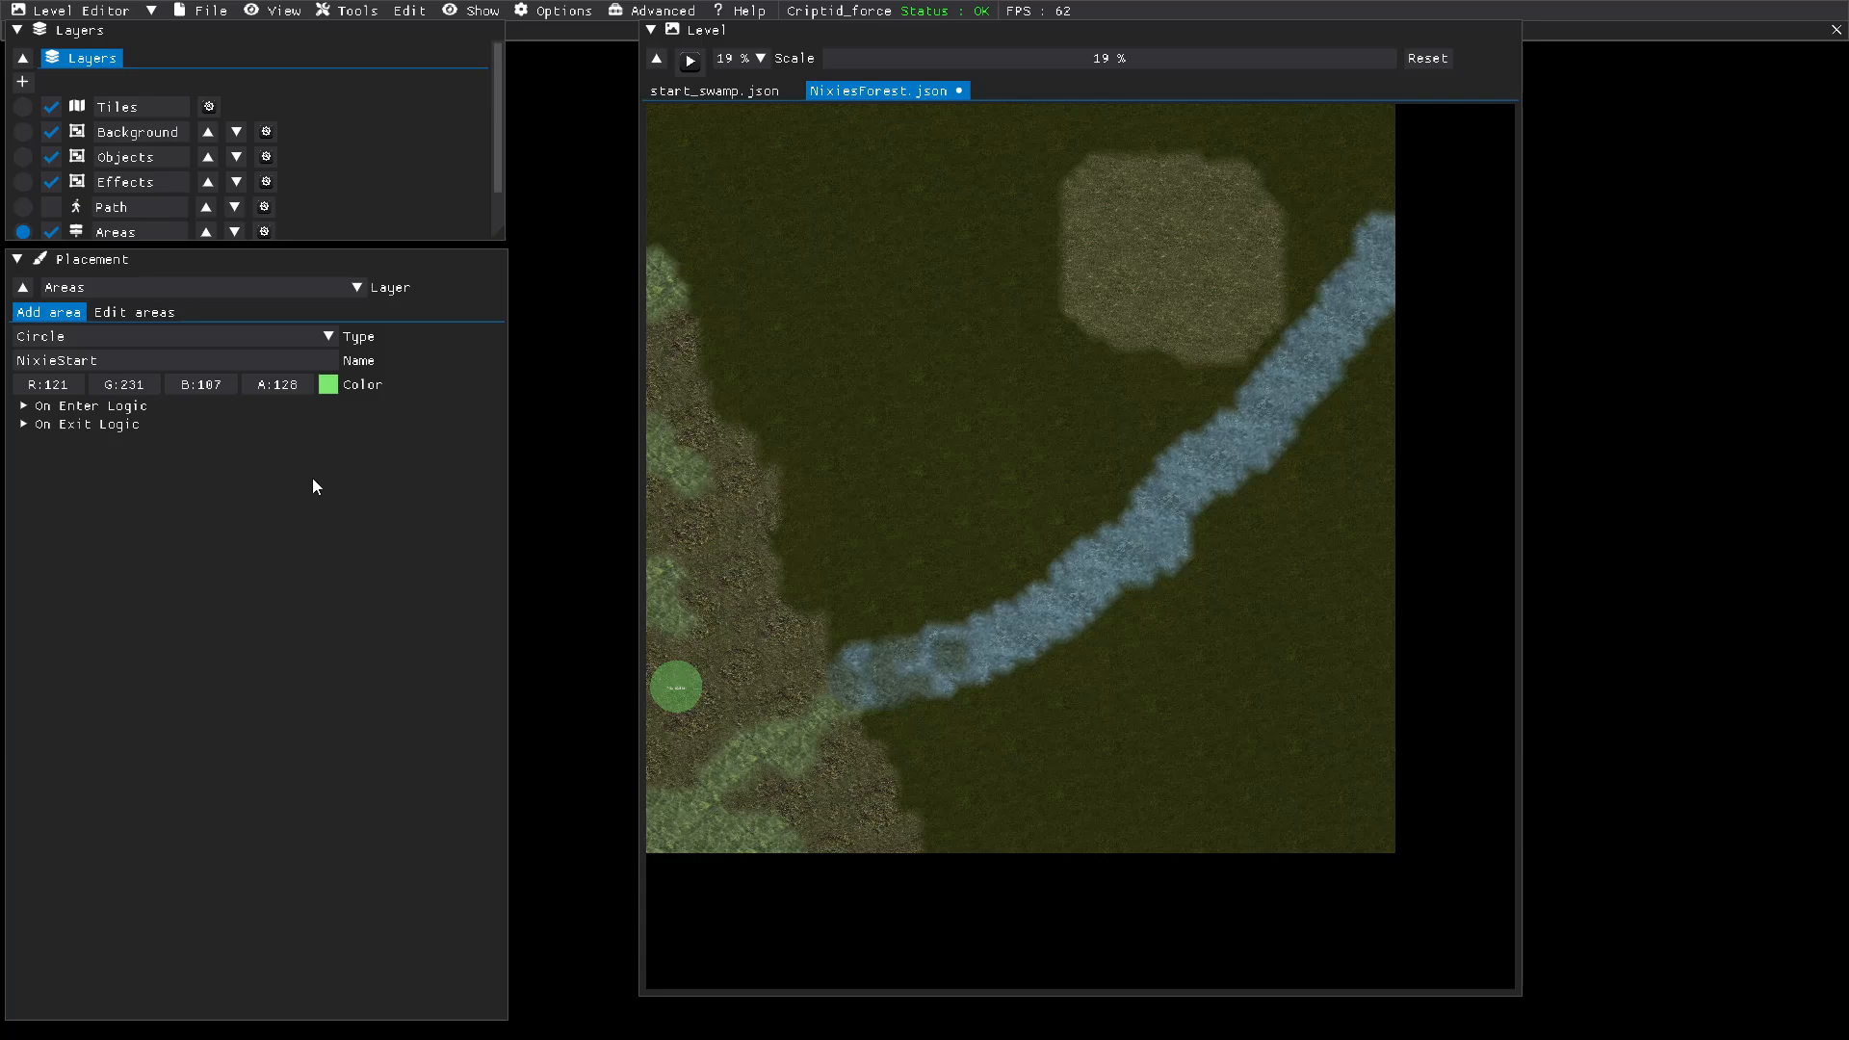
click(202, 10)
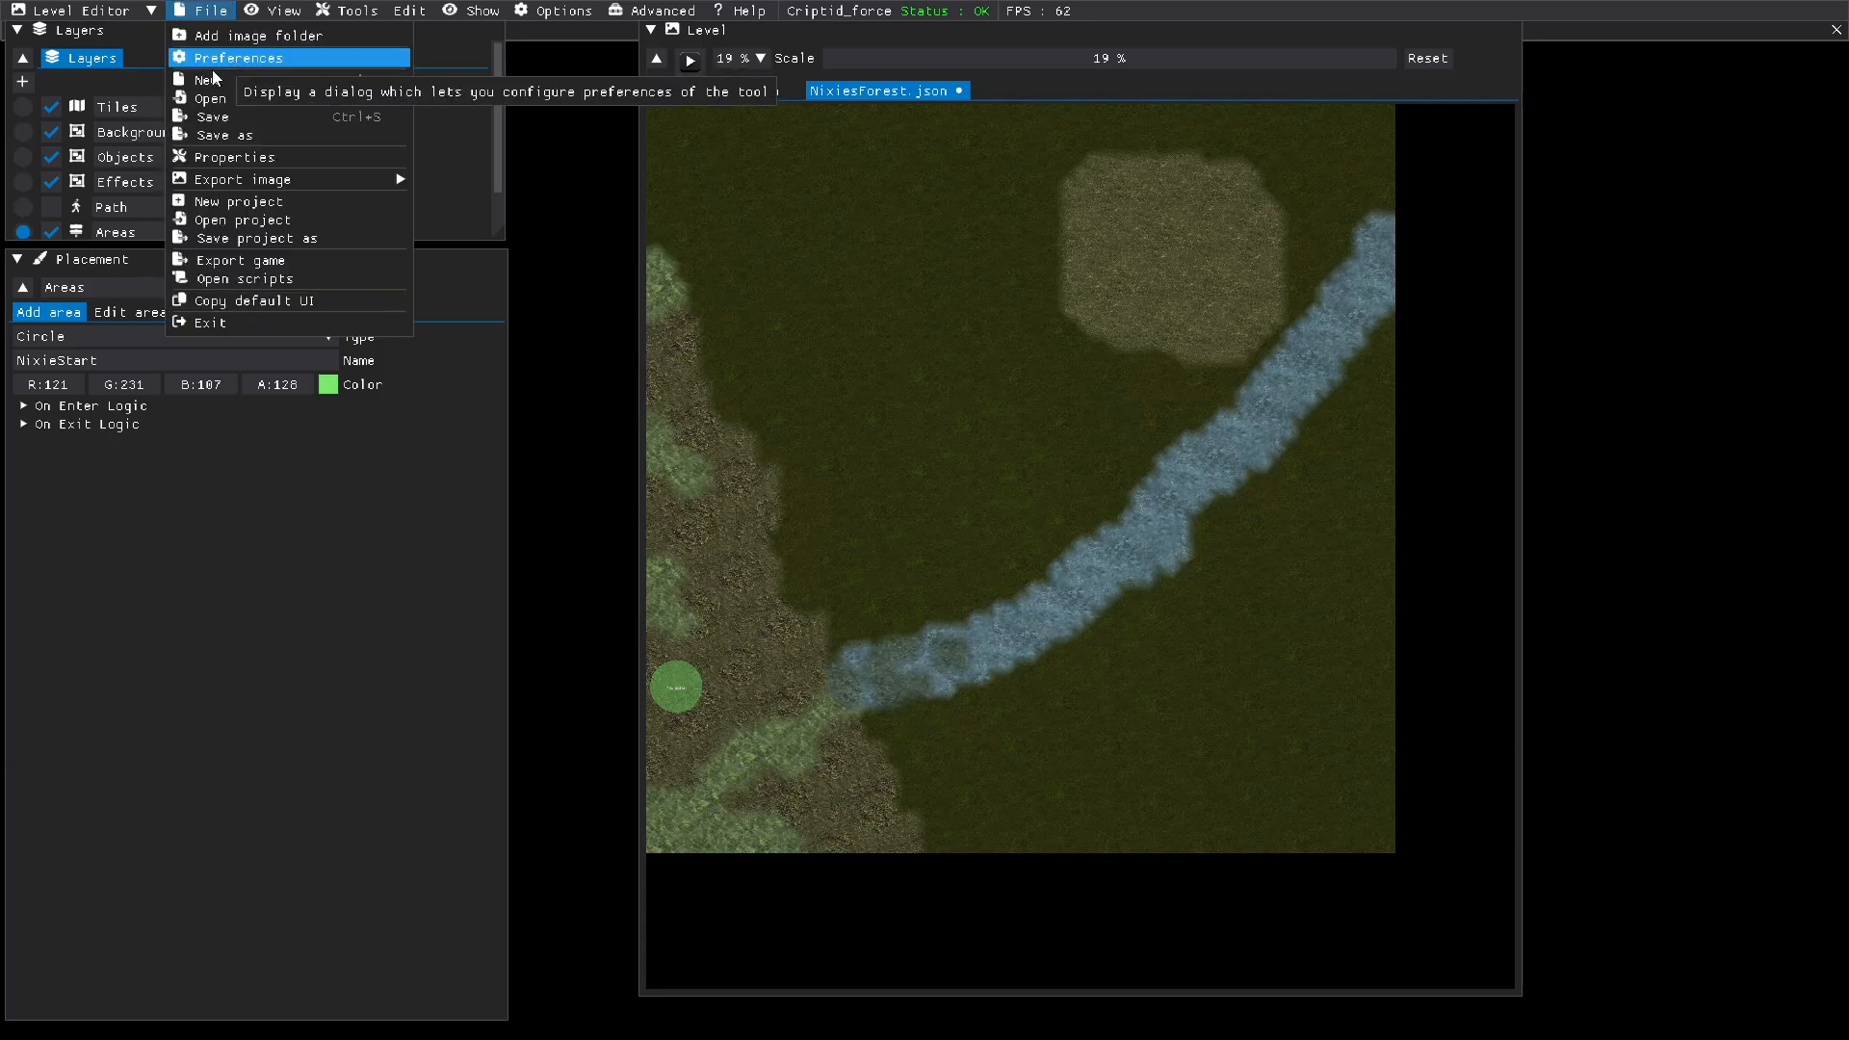
click(217, 118)
Step: Set the level's start area to NixieStart in the level properties and save the level
click(205, 15)
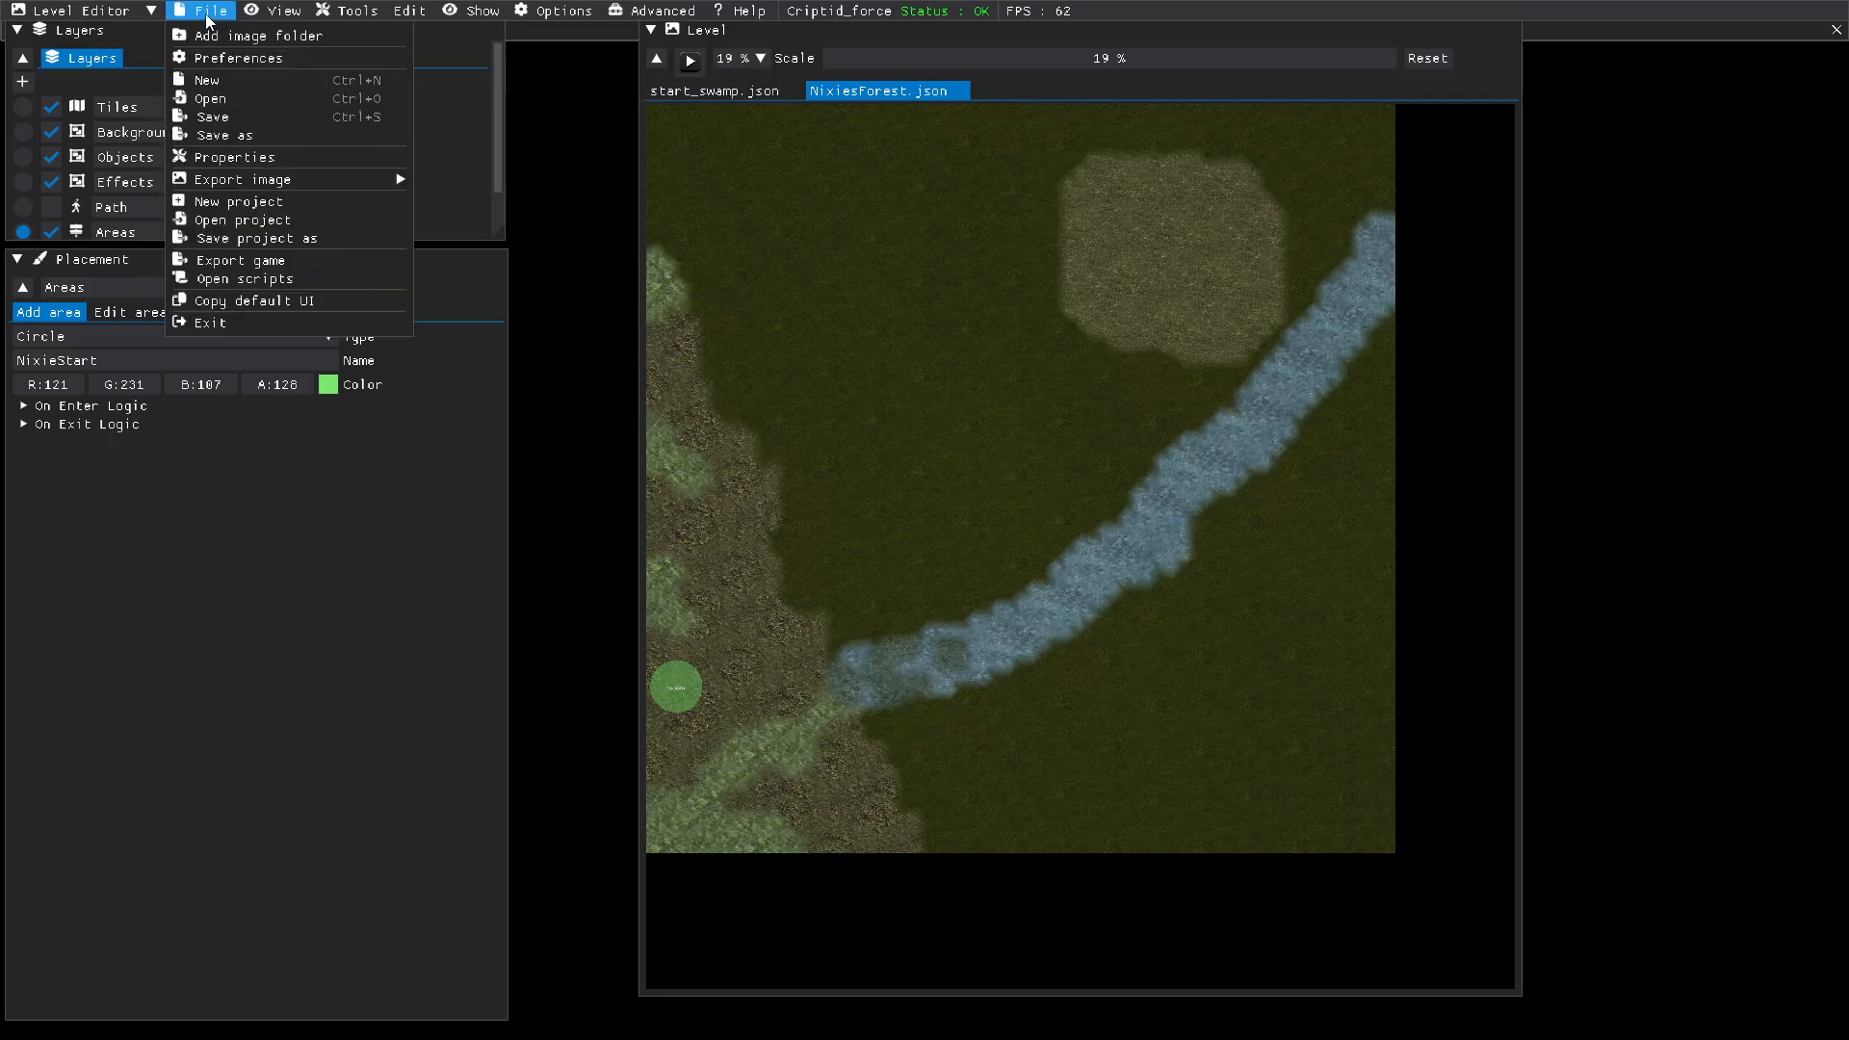
click(207, 157)
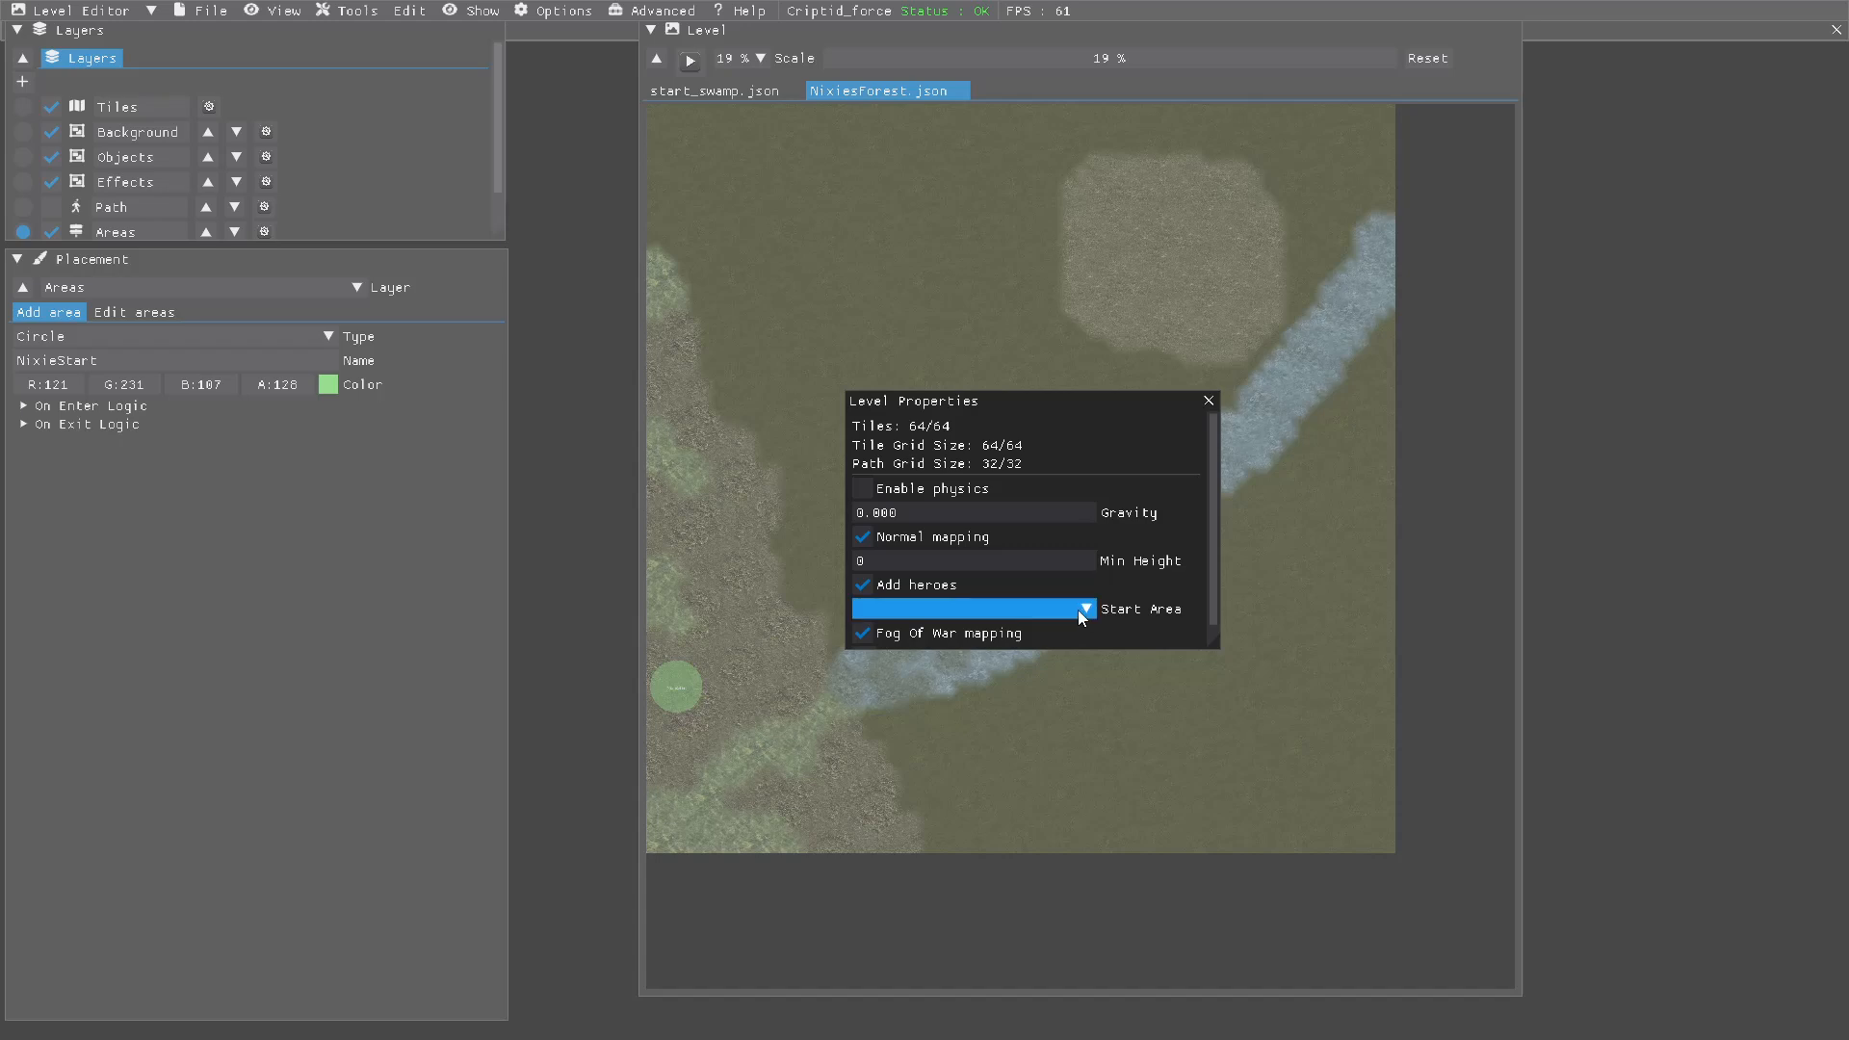
click(1086, 610)
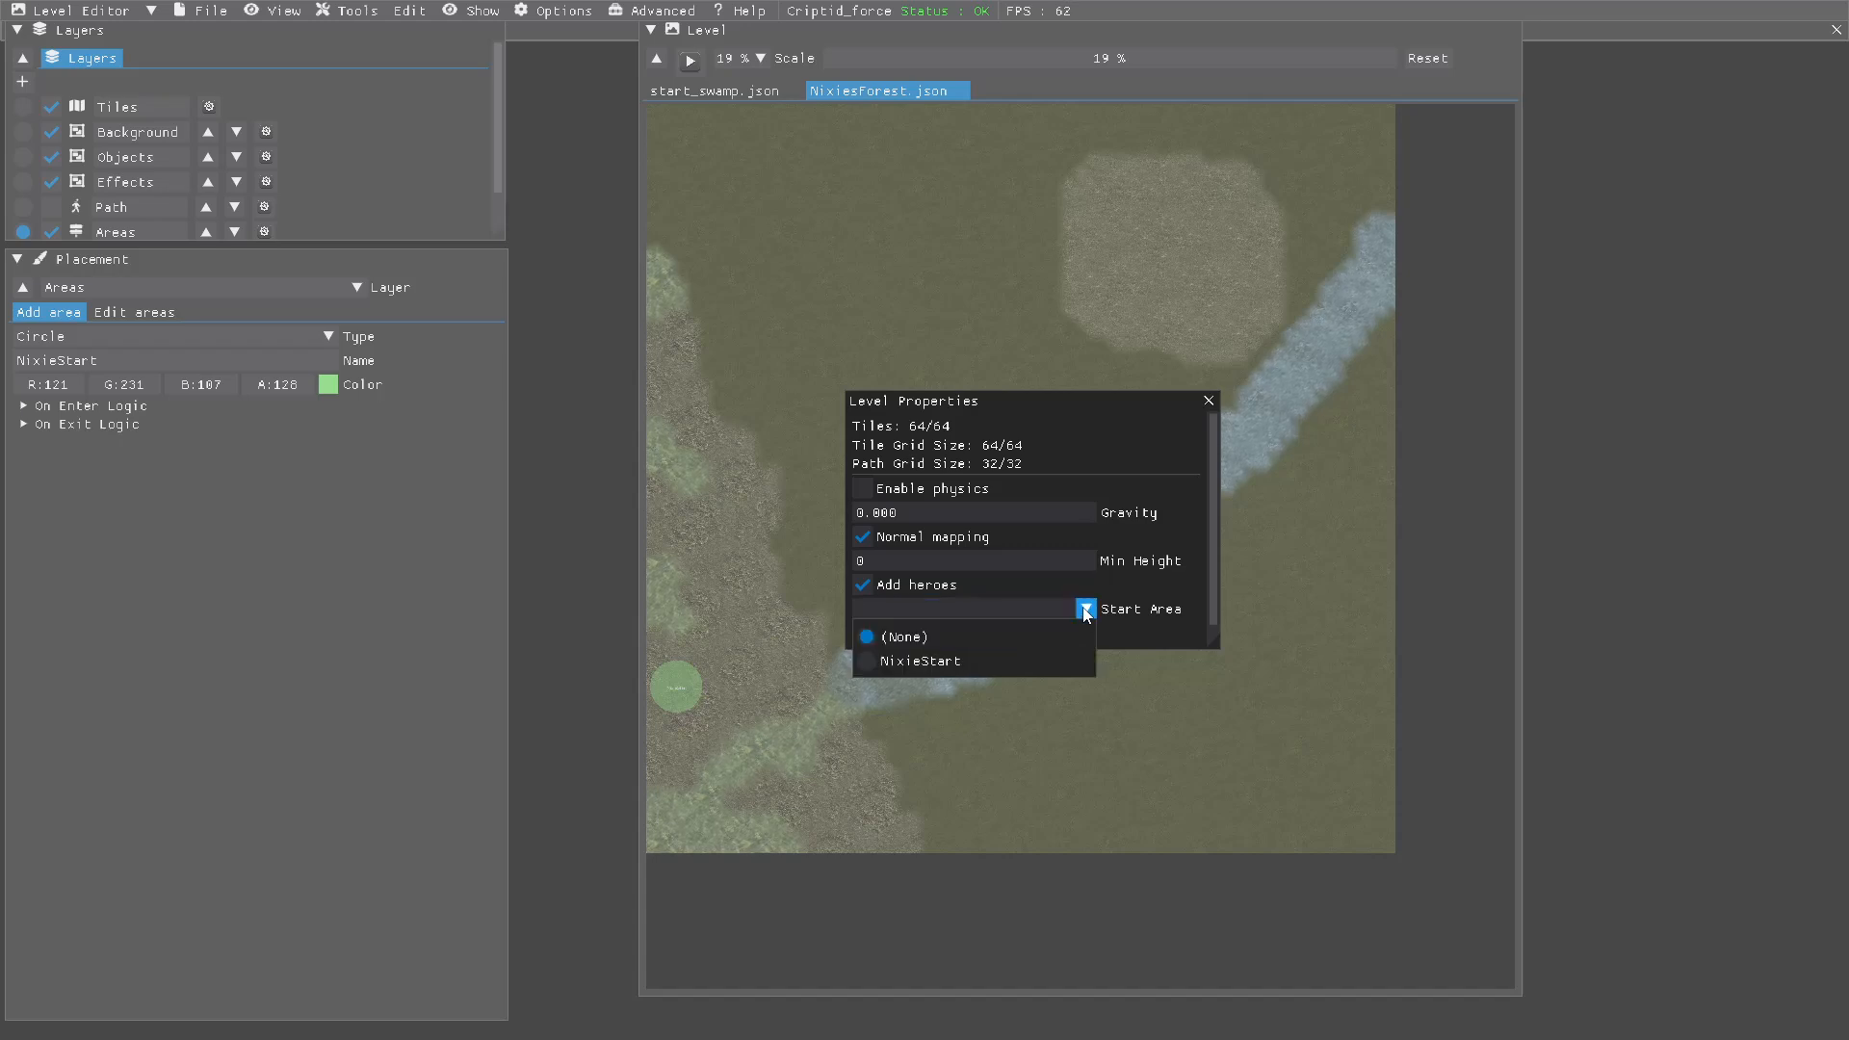
click(867, 662)
click(1112, 421)
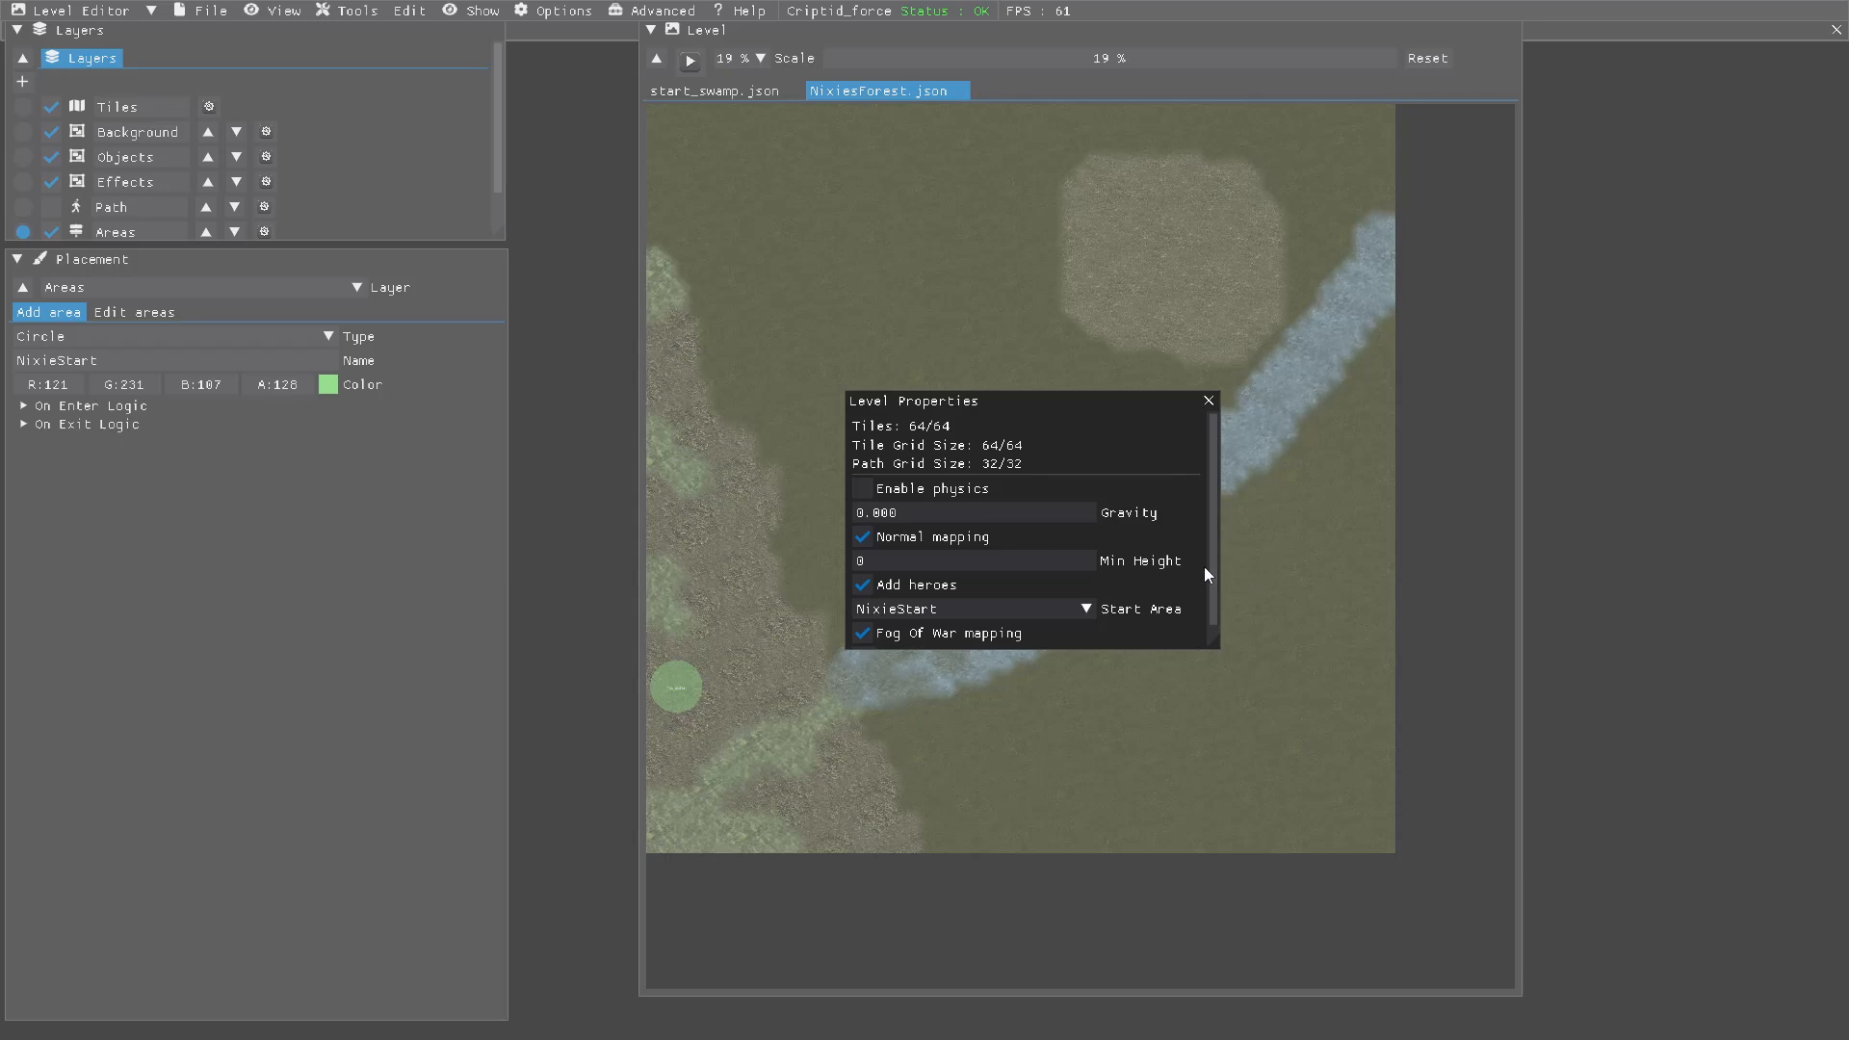
drag(1212, 570, 1215, 604)
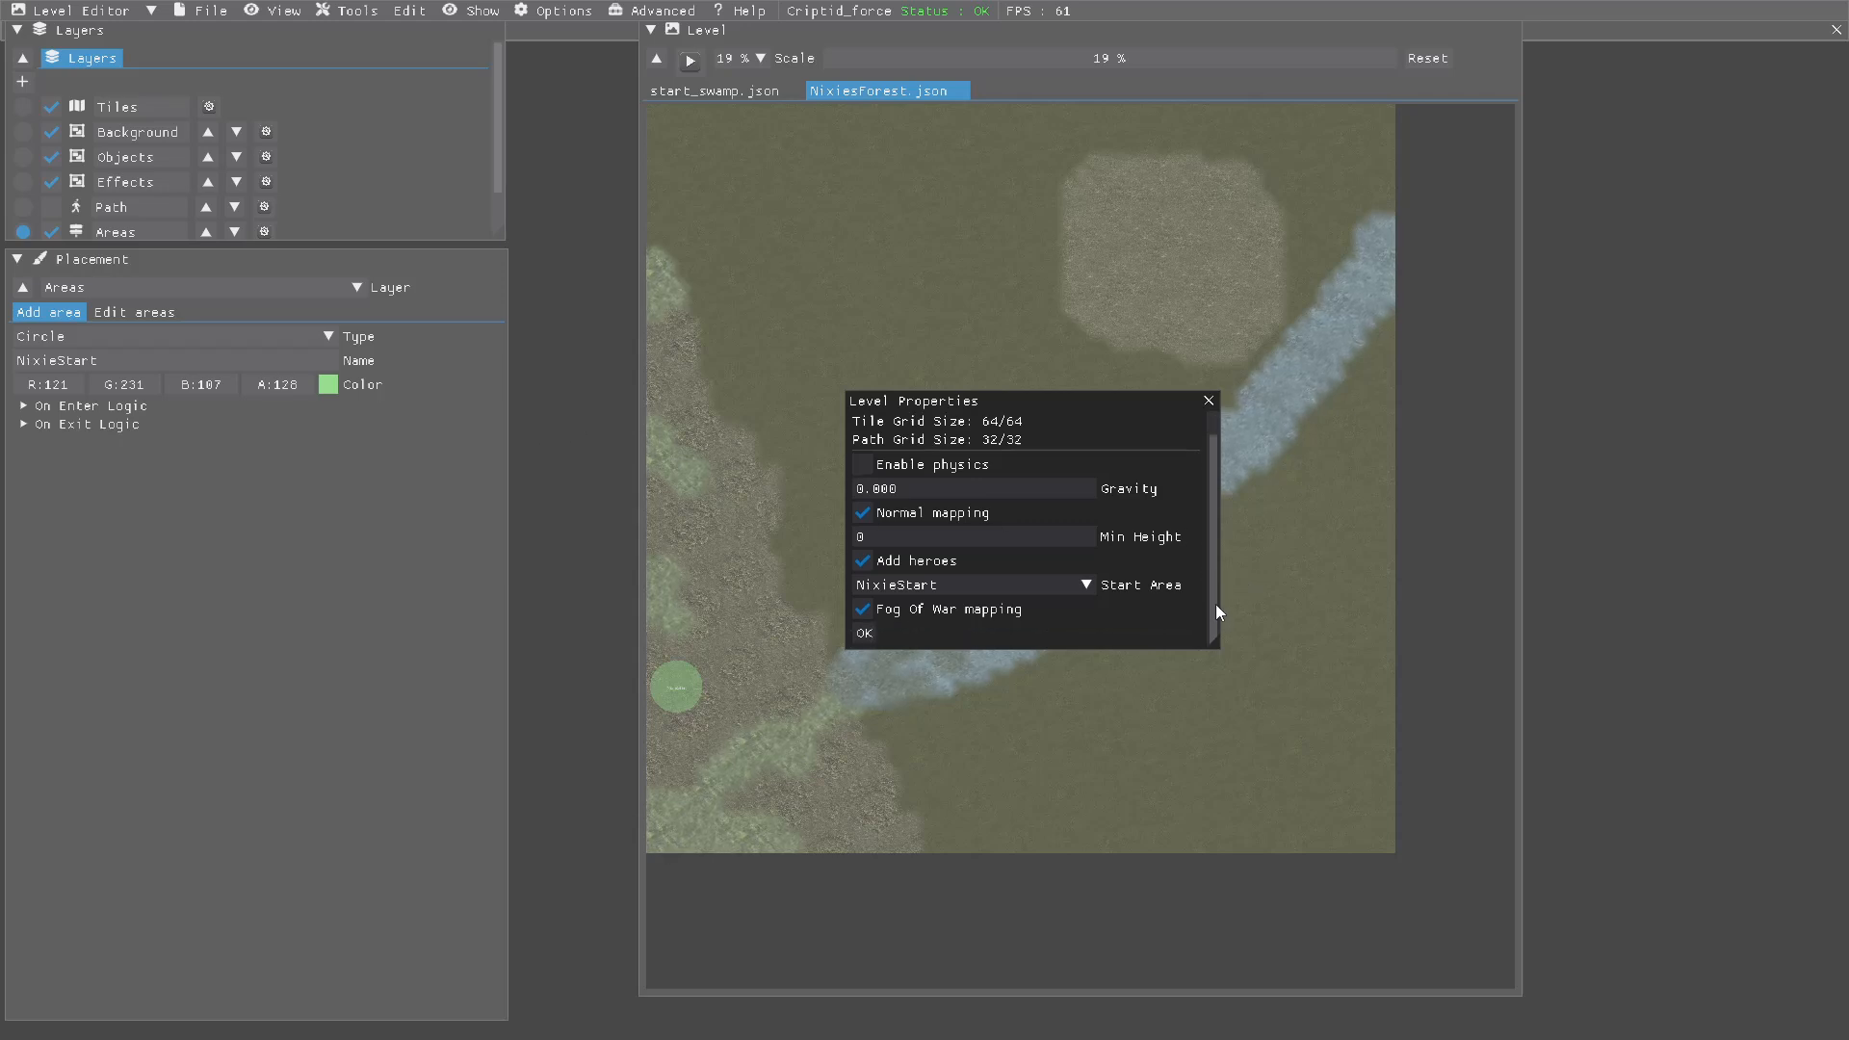
click(864, 635)
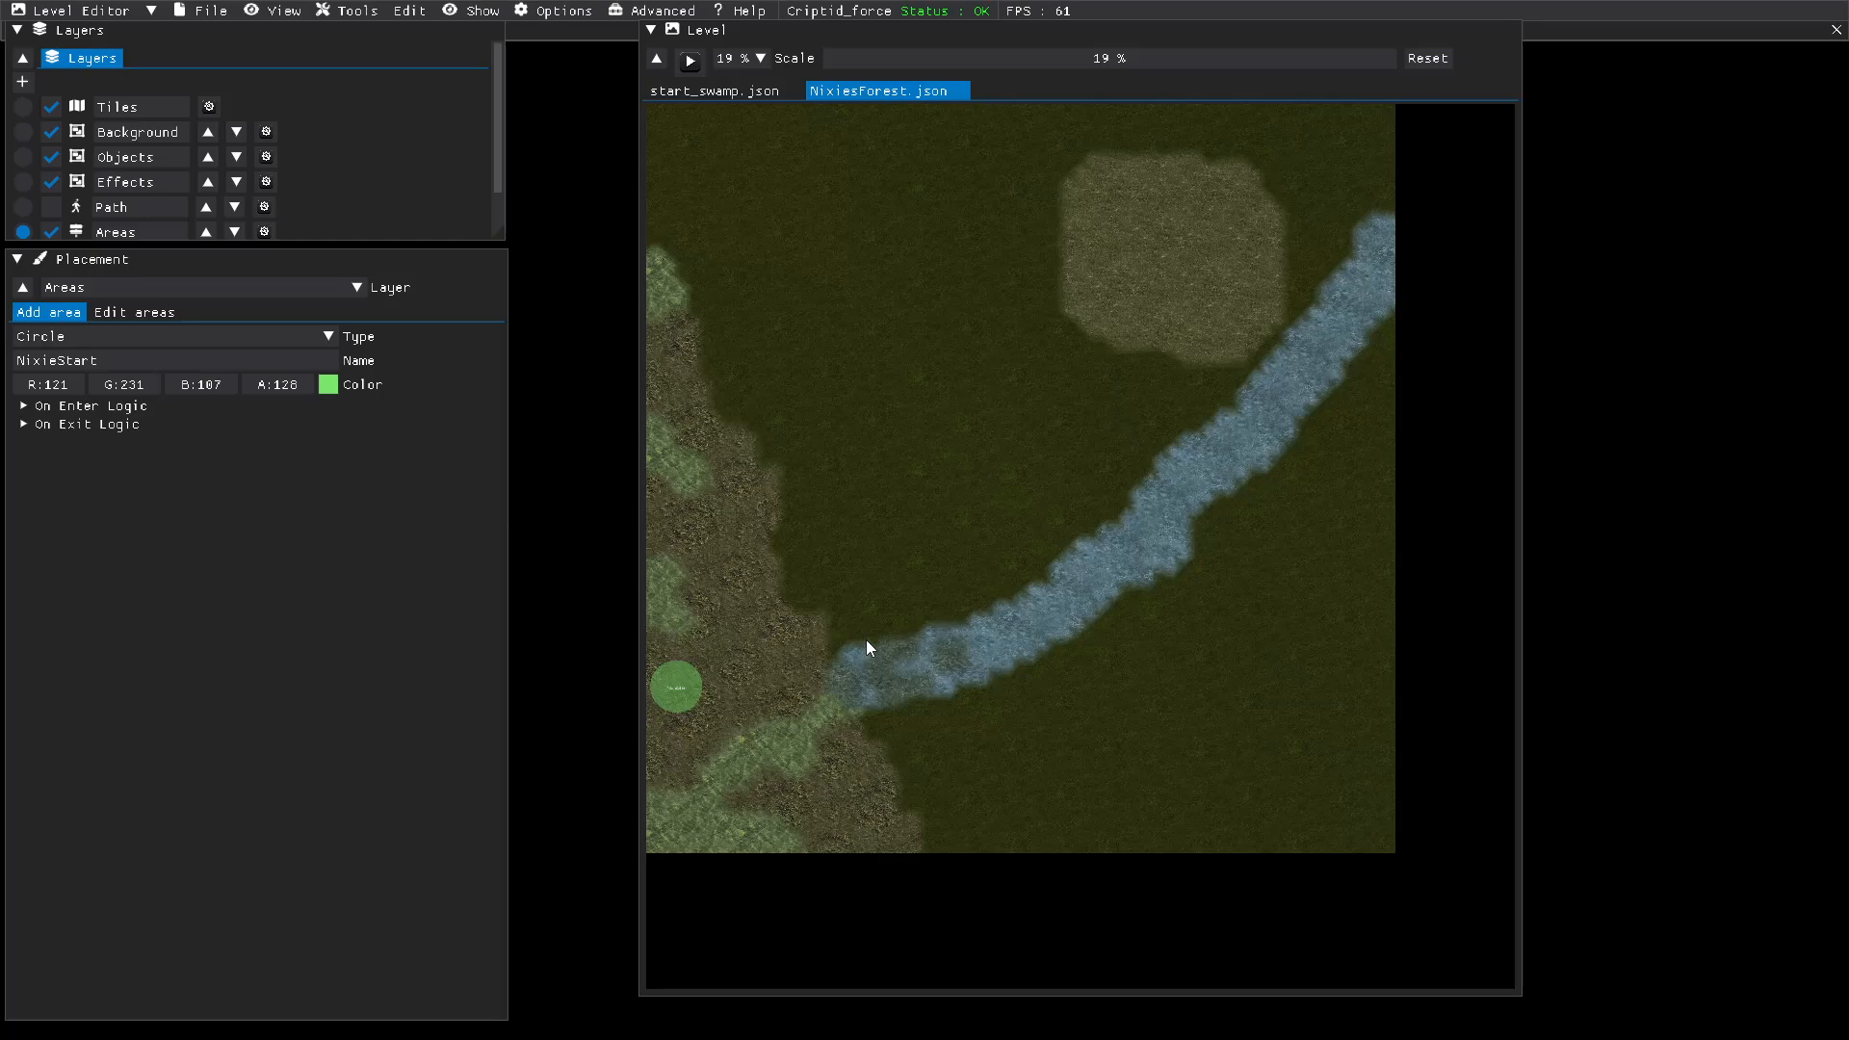
click(201, 11)
click(210, 118)
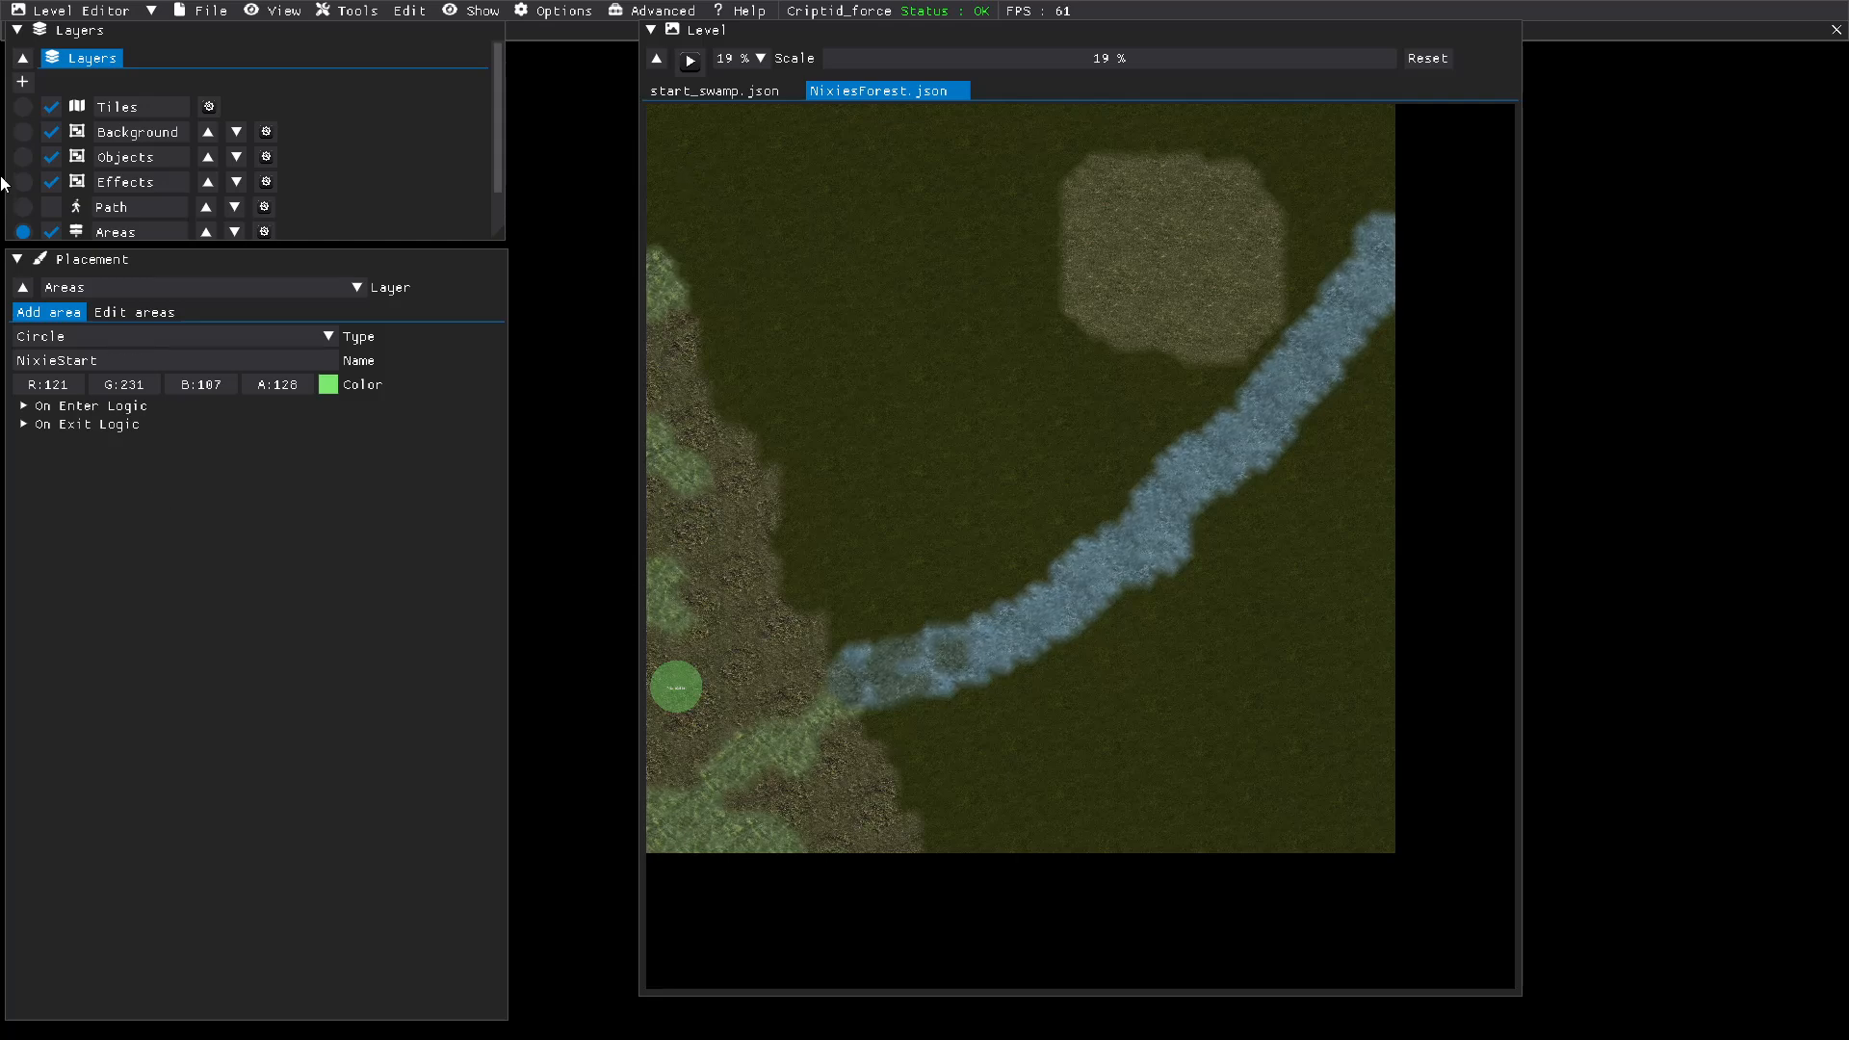
Step: Switch to the Background layer in Add Object mode and filter the object images by "tree"
click(23, 132)
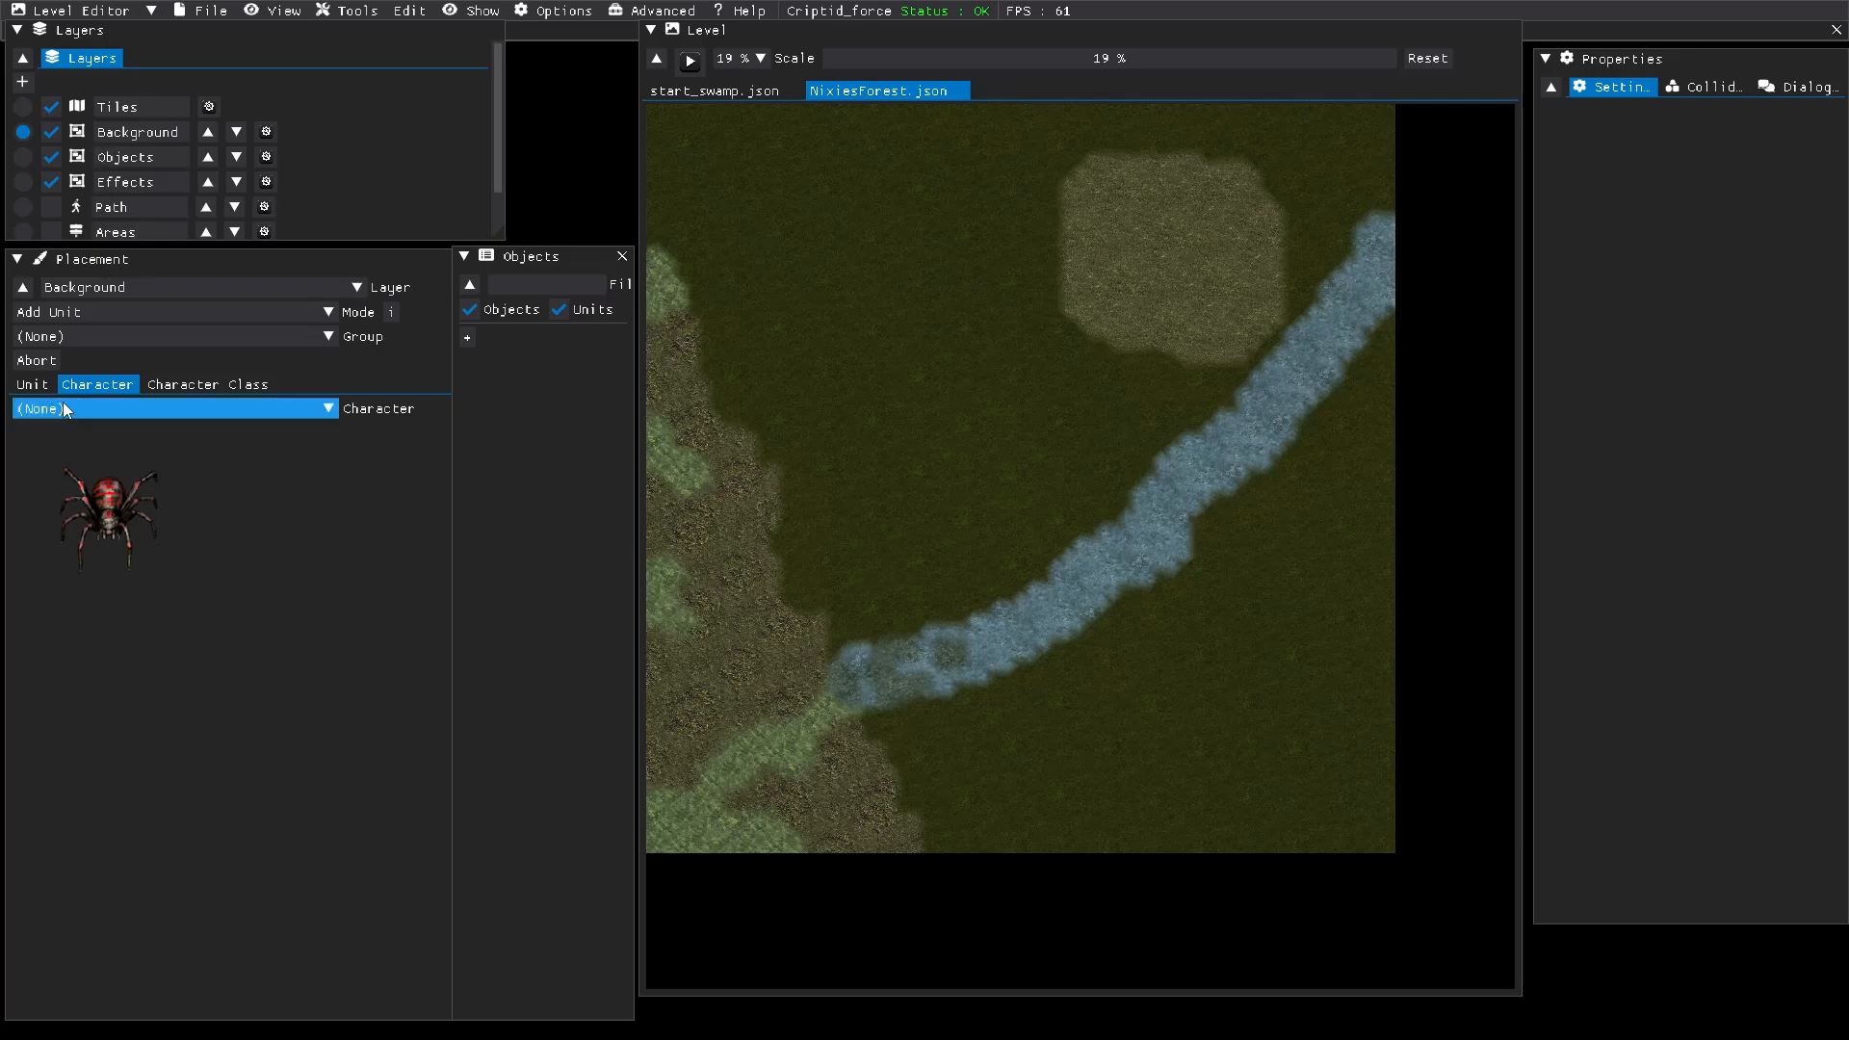
click(115, 310)
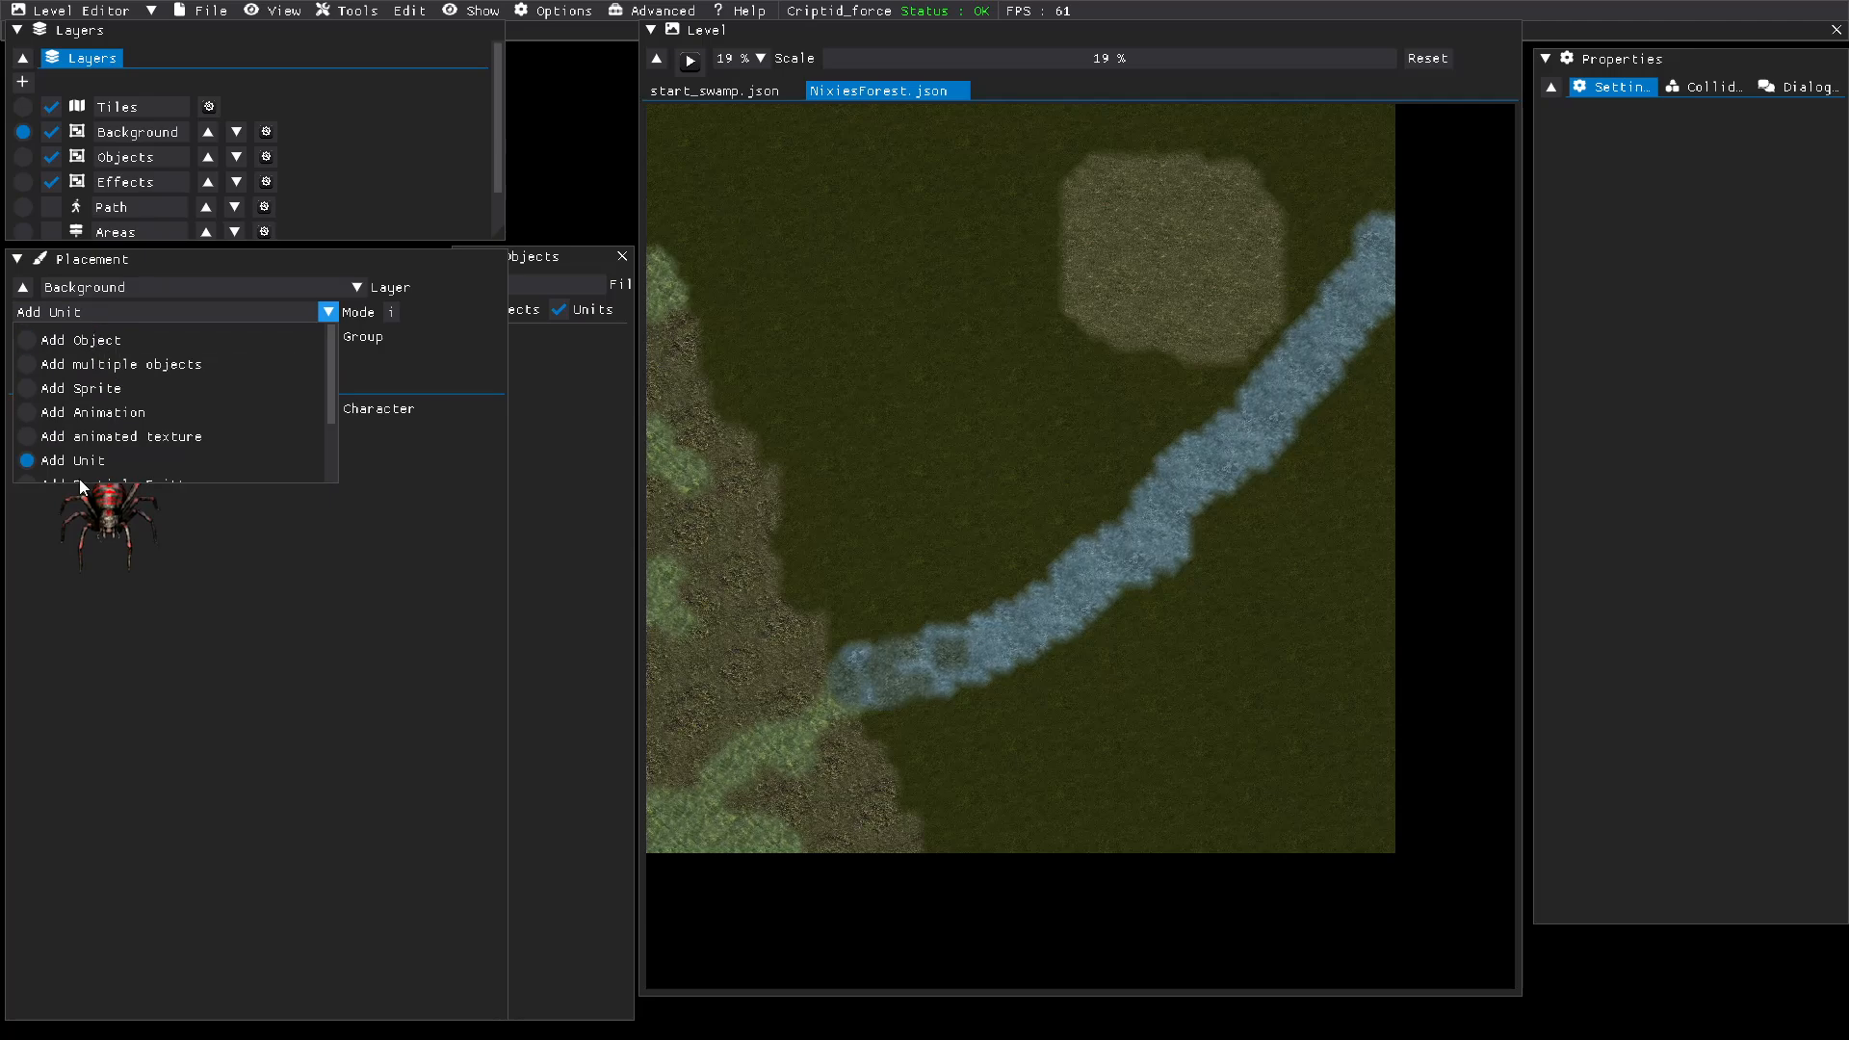
click(100, 318)
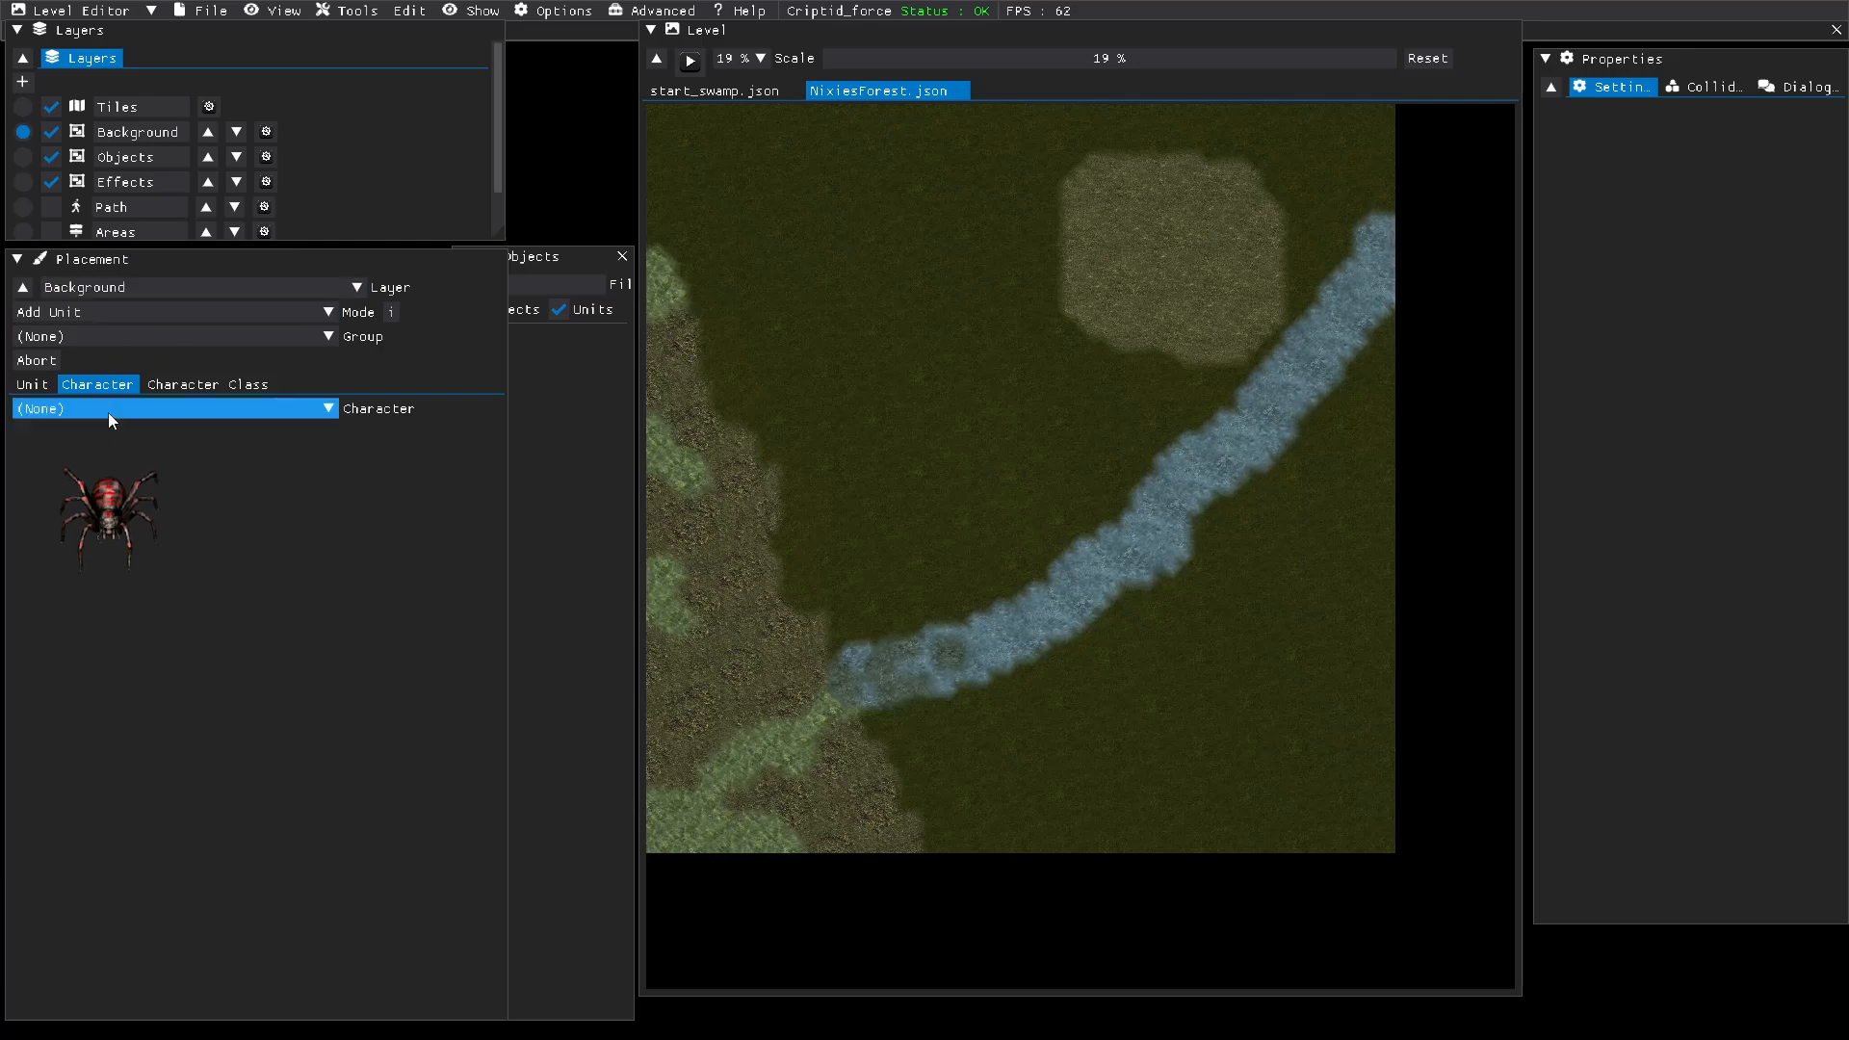
click(37, 385)
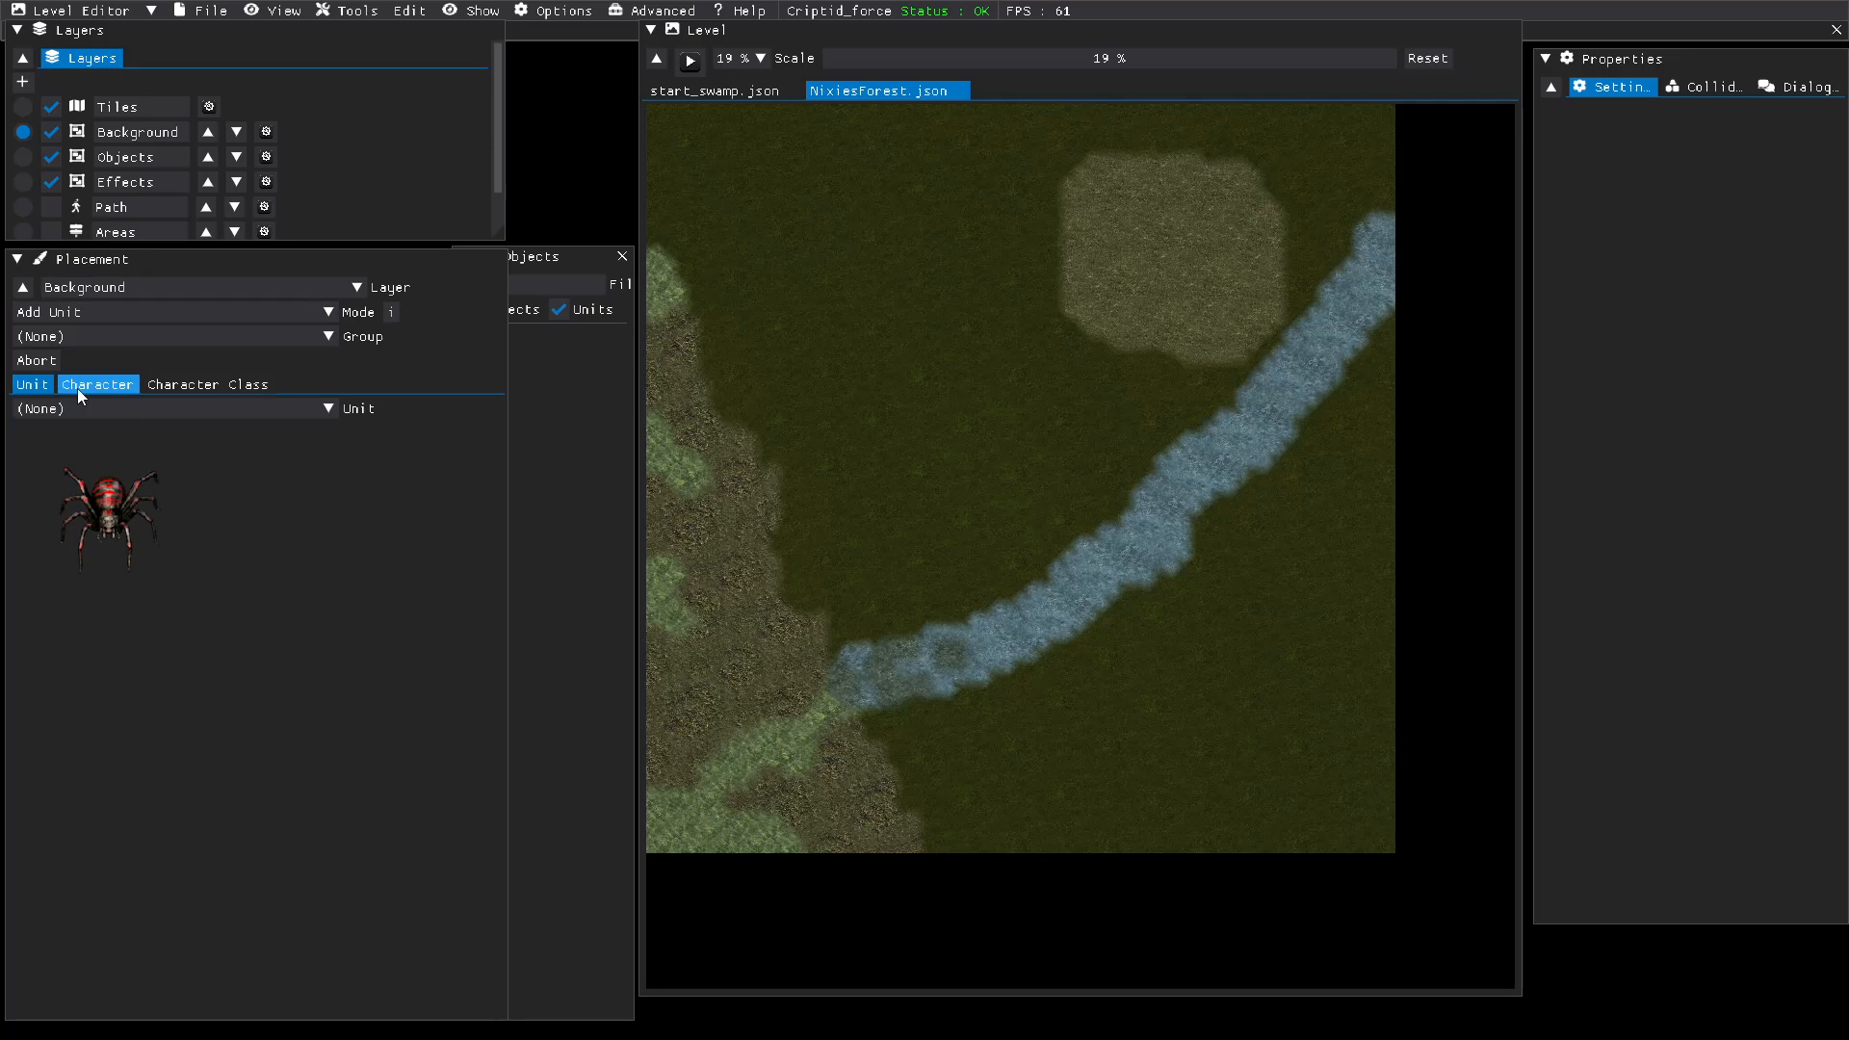
click(136, 313)
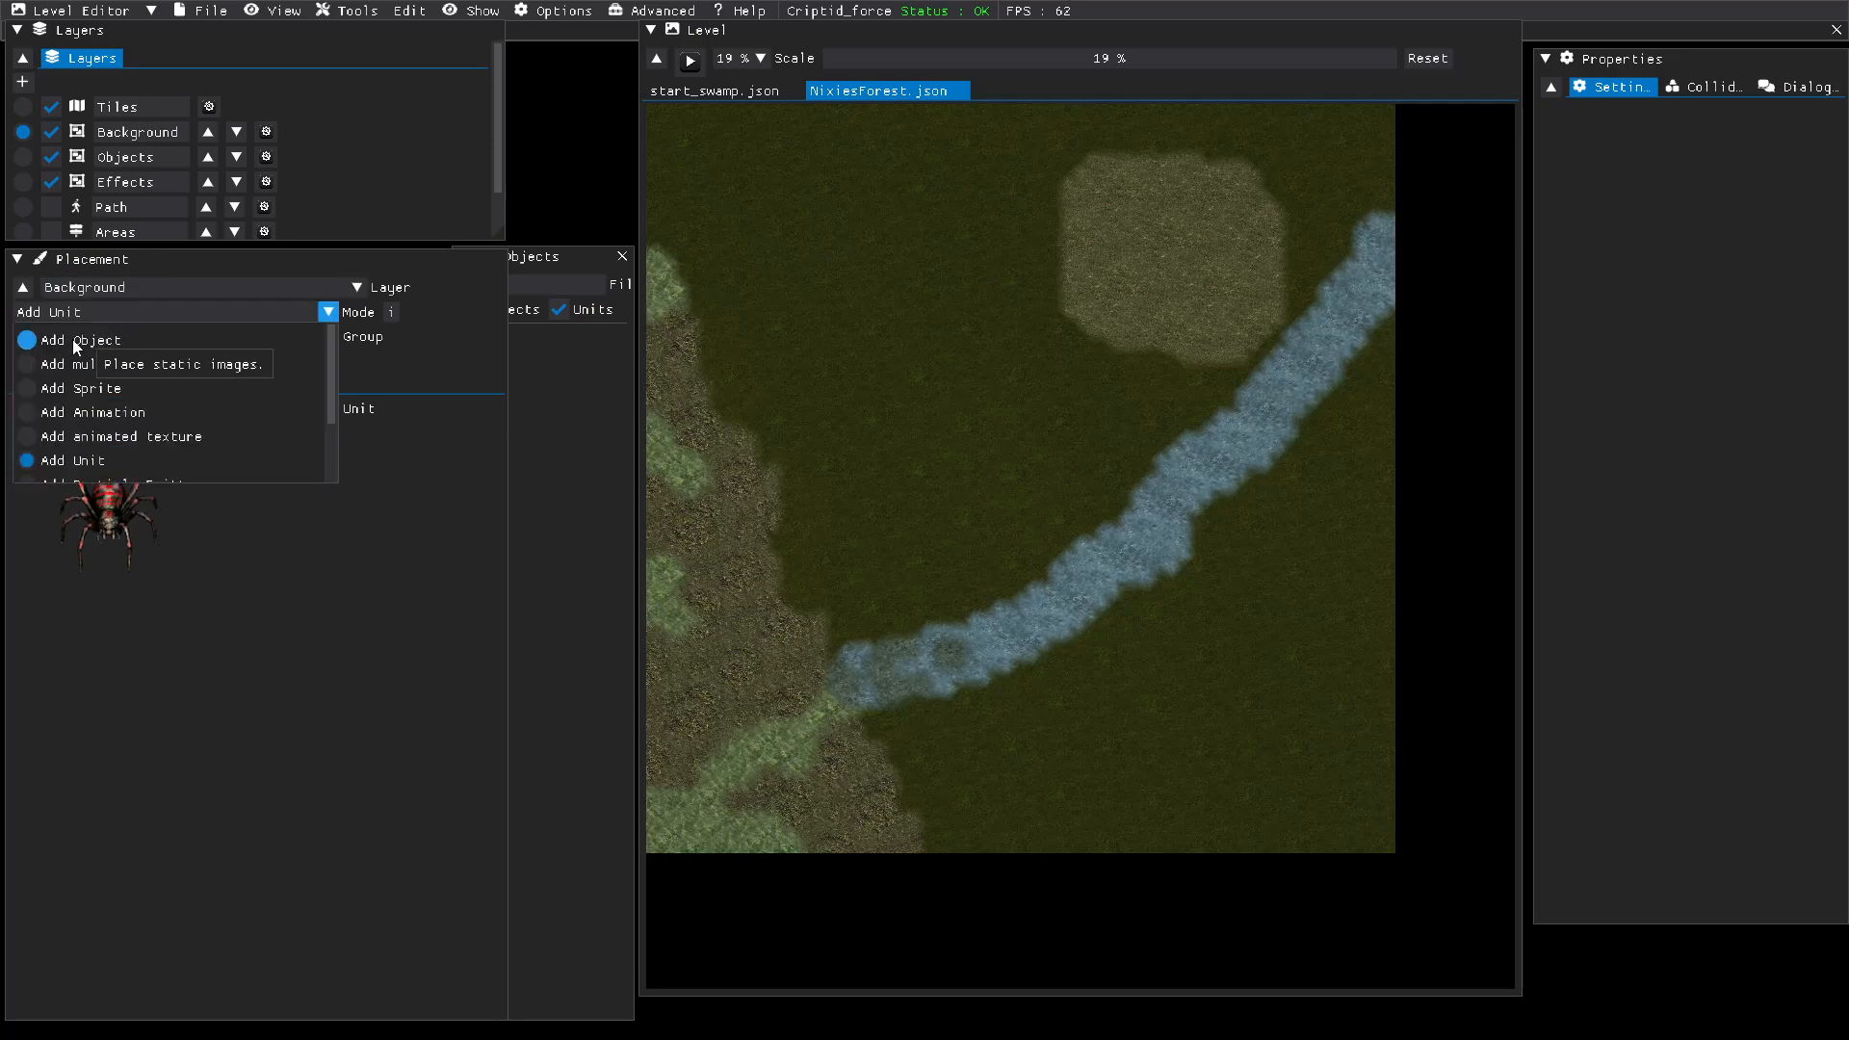
click(139, 340)
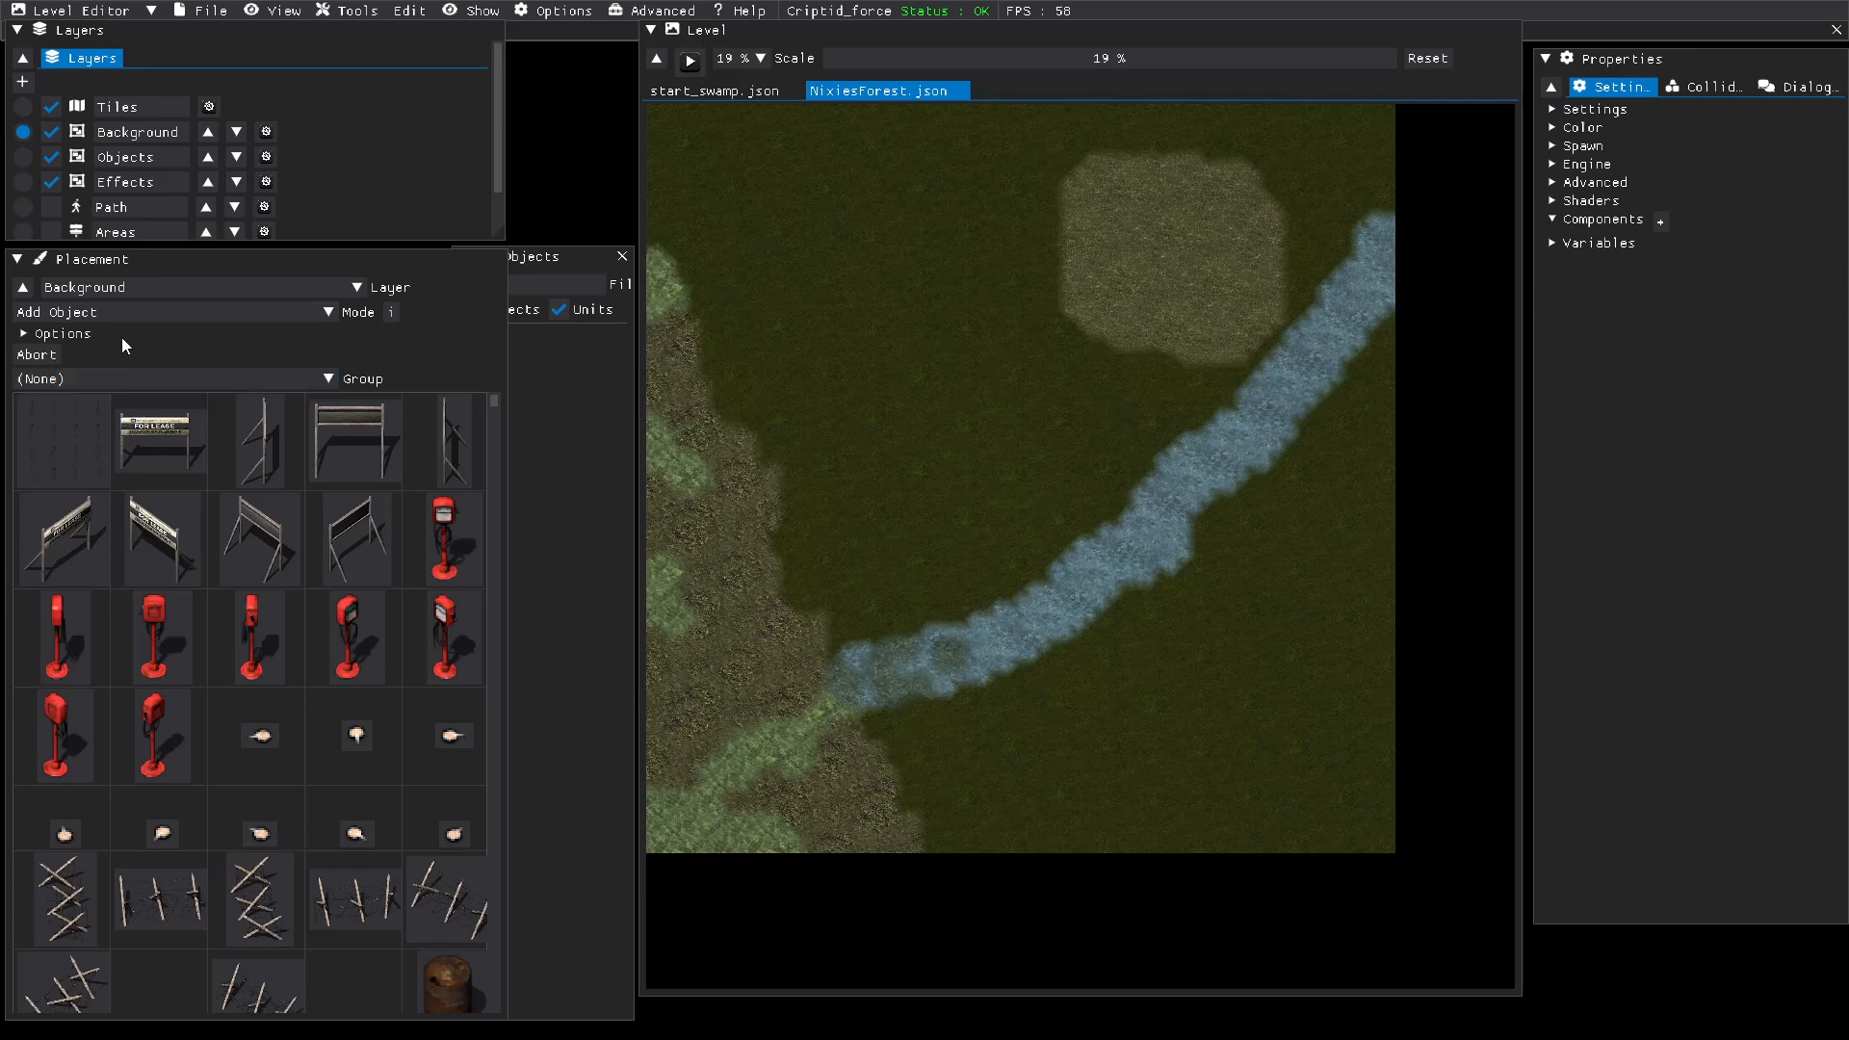
click(53, 334)
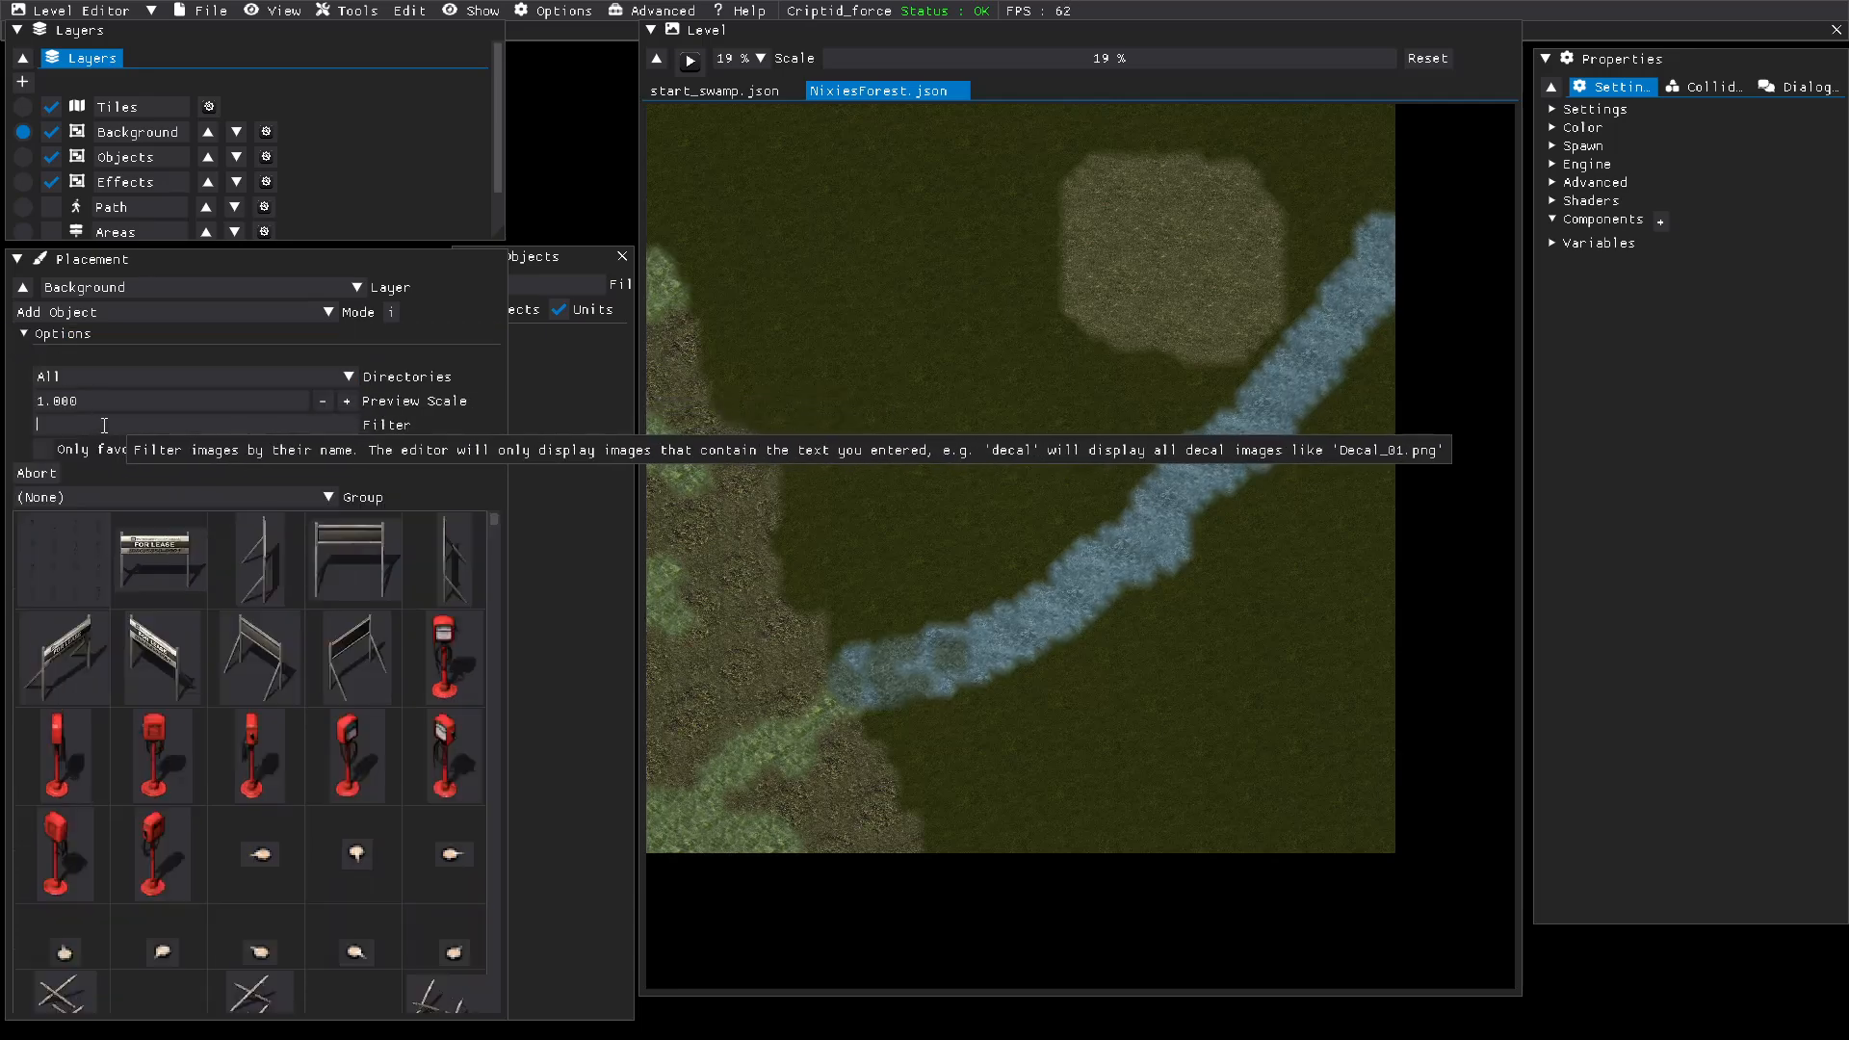
text(tree)
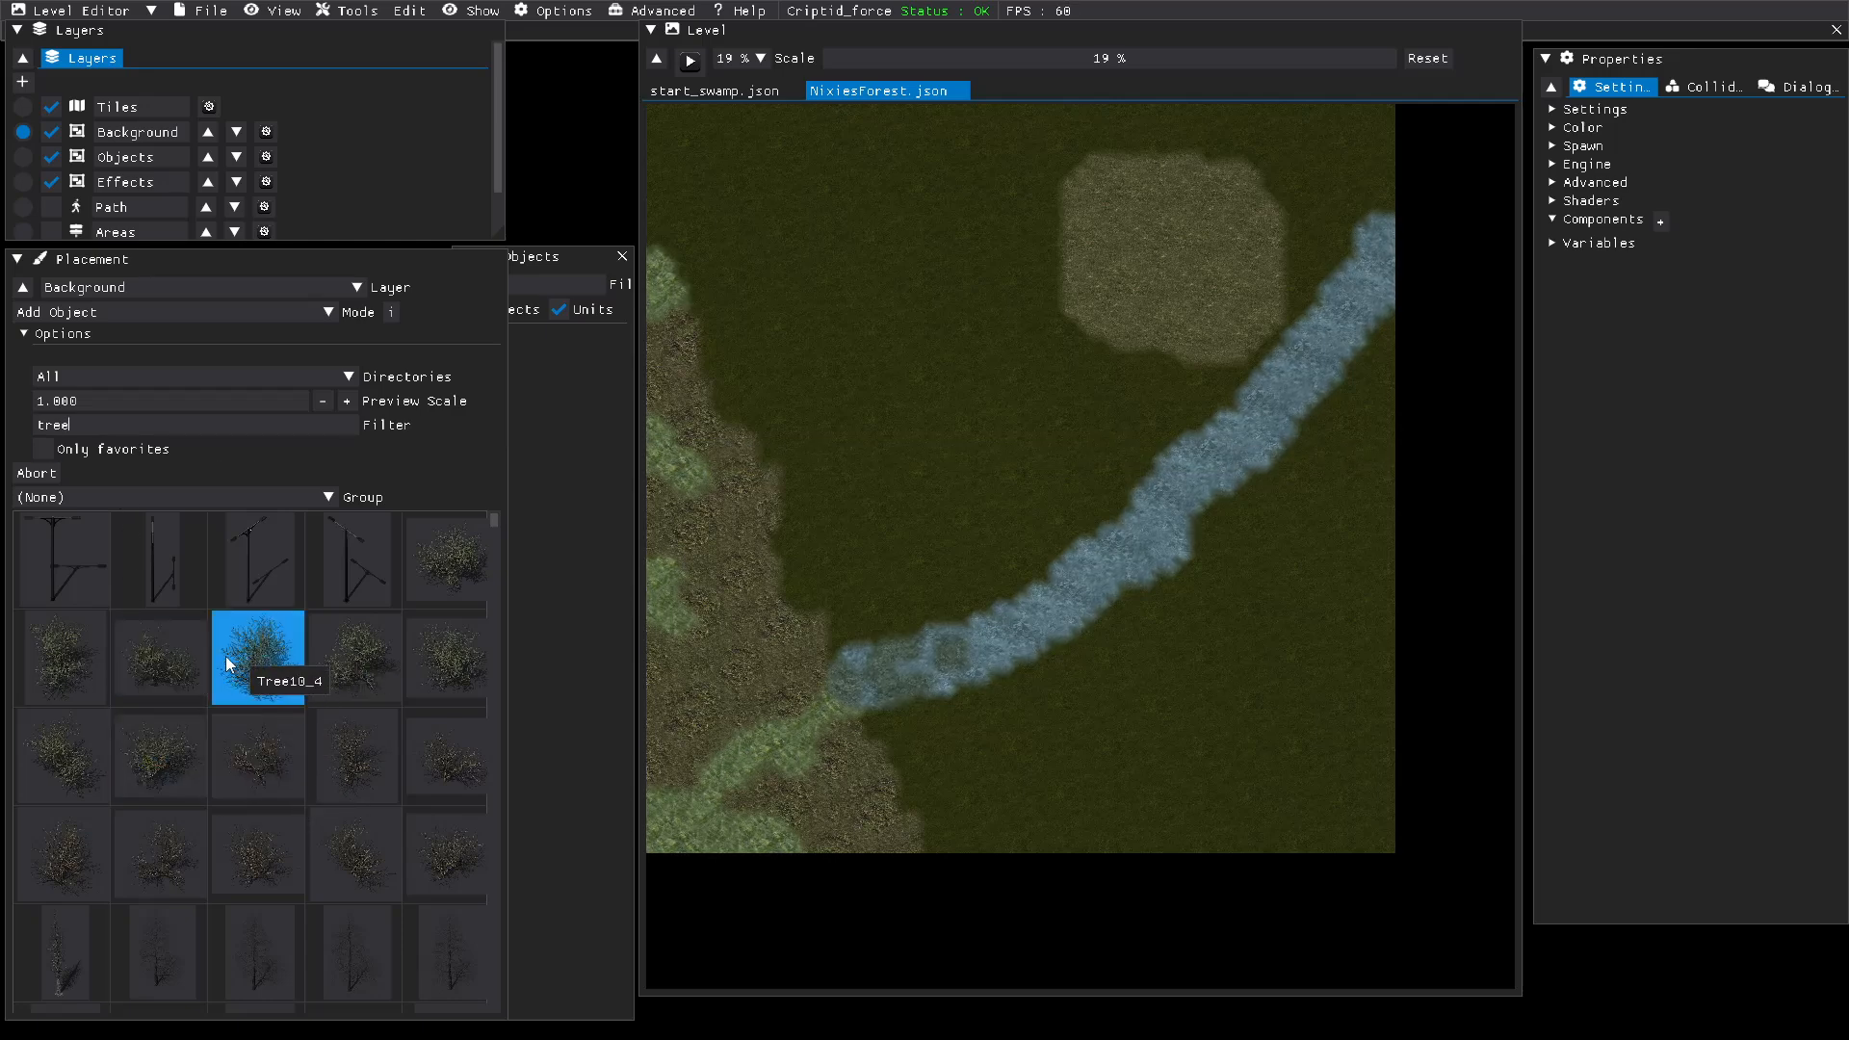
Step: Set the placement mode to Add multiple objects and make Objects the active layer, with the leafy green tree images in view
scroll(227, 663, down, 1)
scroll(225, 659, down, 4)
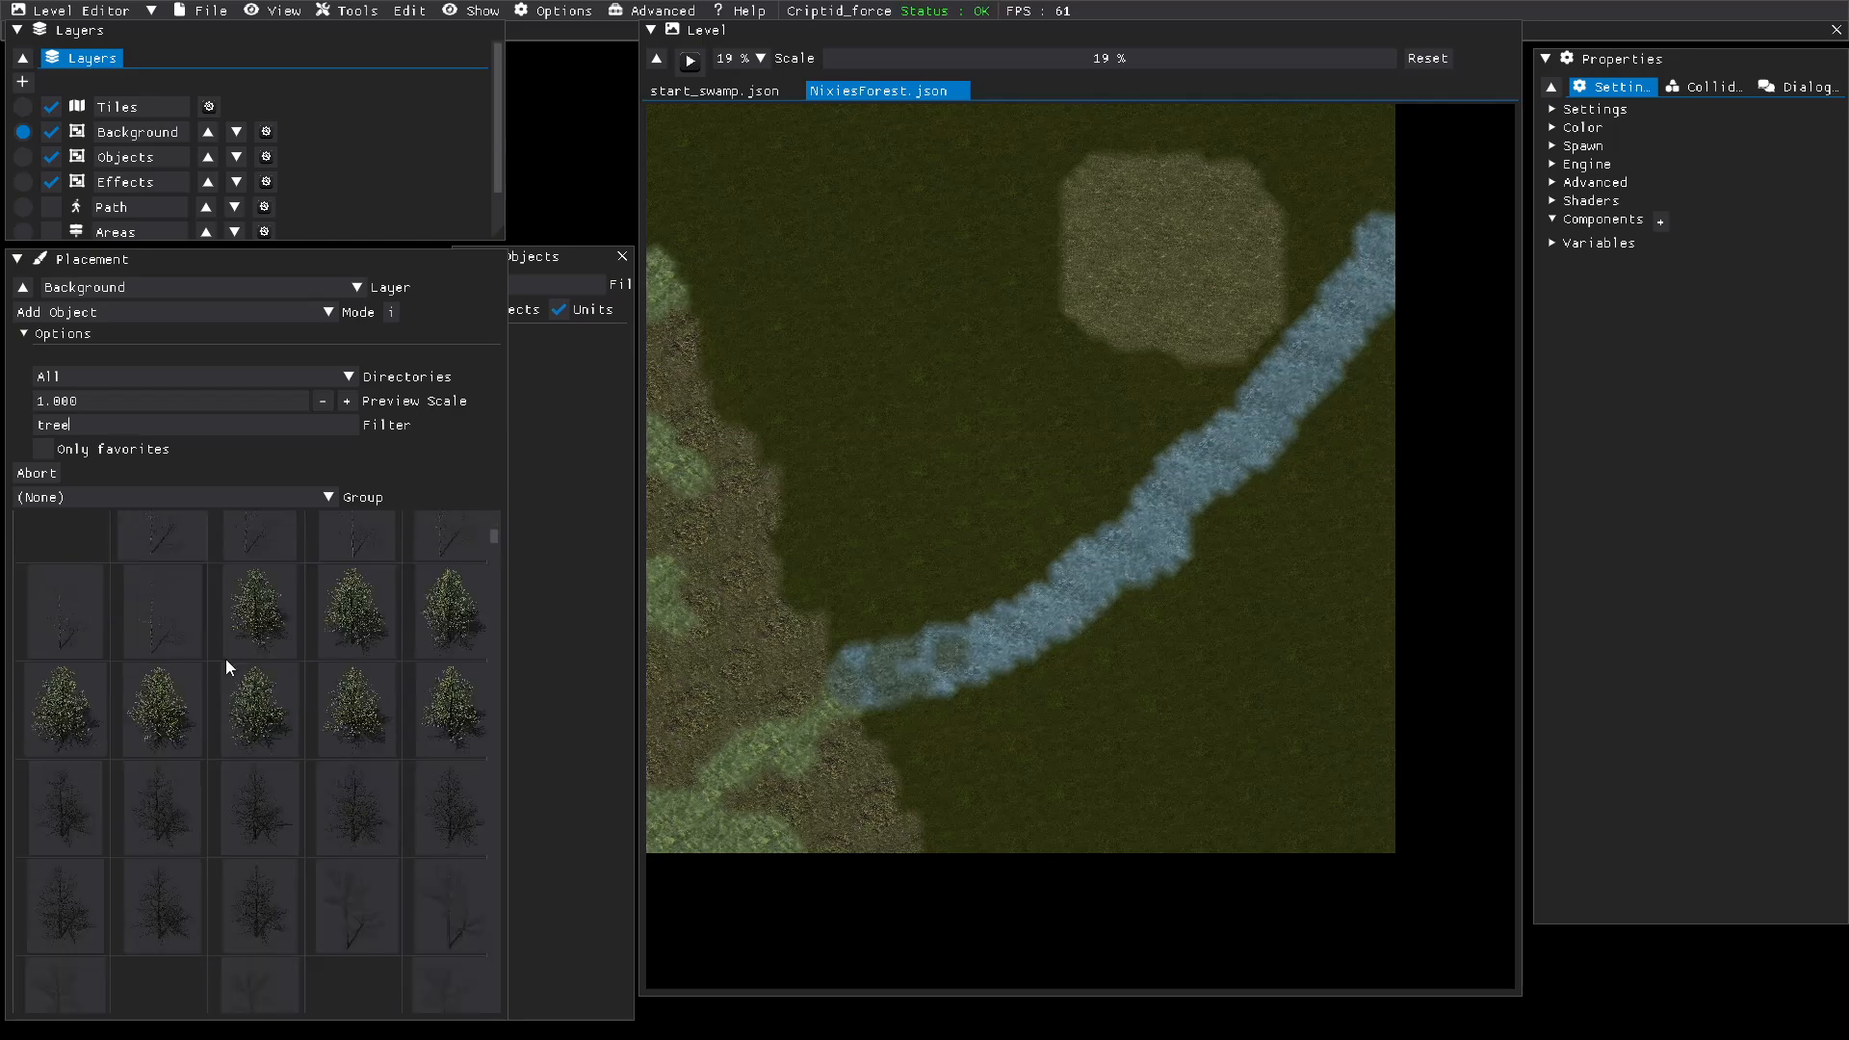
scroll(226, 658, down, 3)
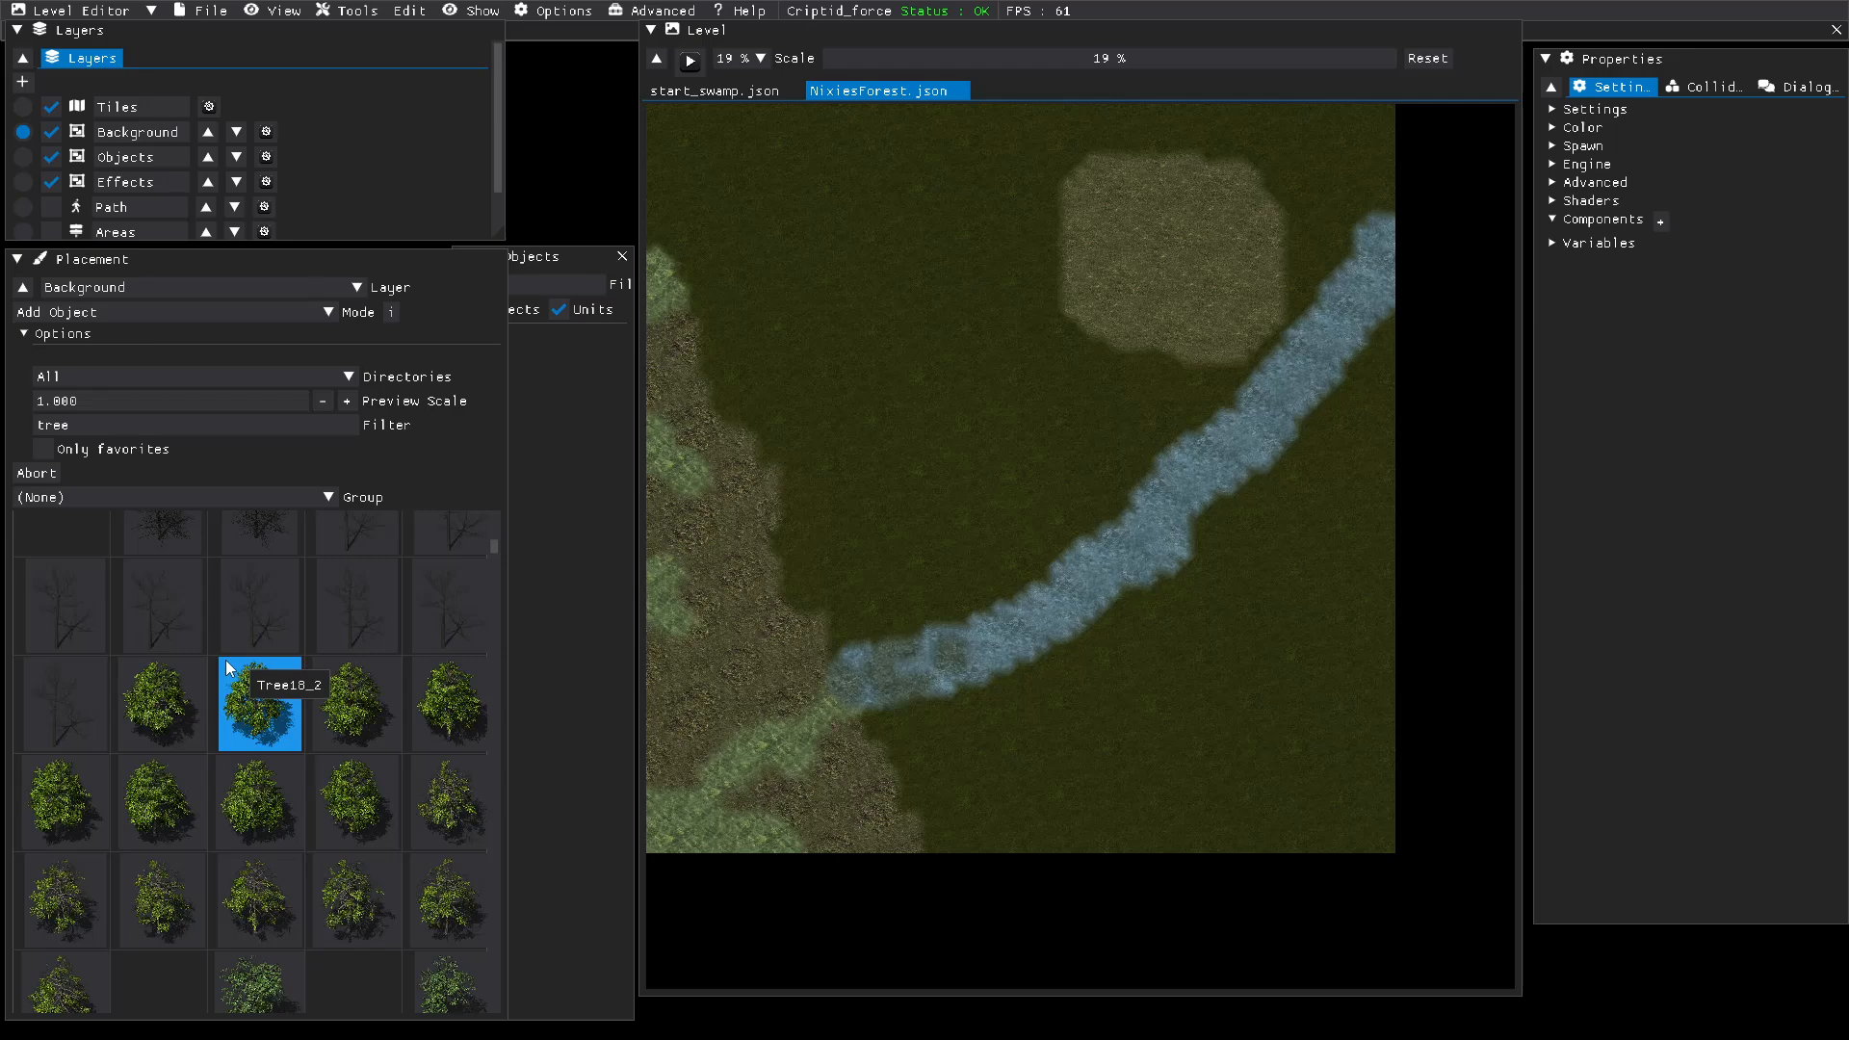
scroll(225, 661, down, 1)
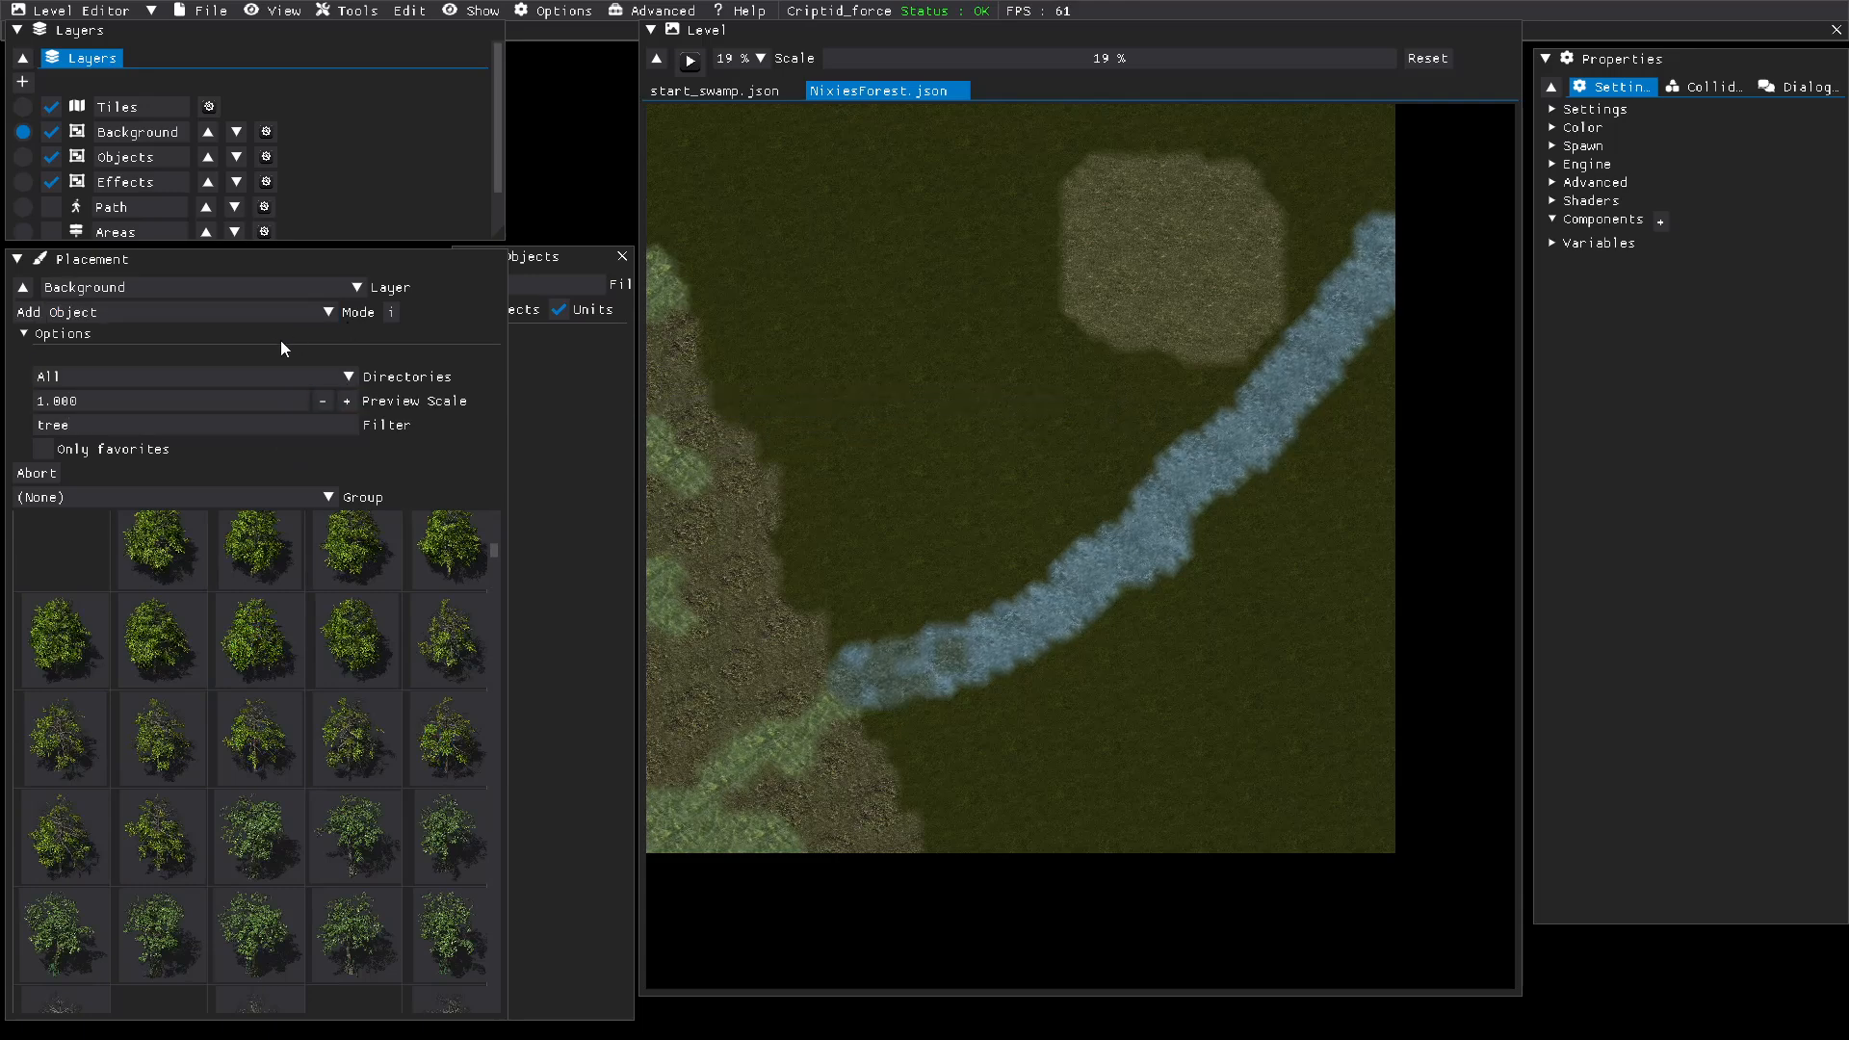
click(328, 321)
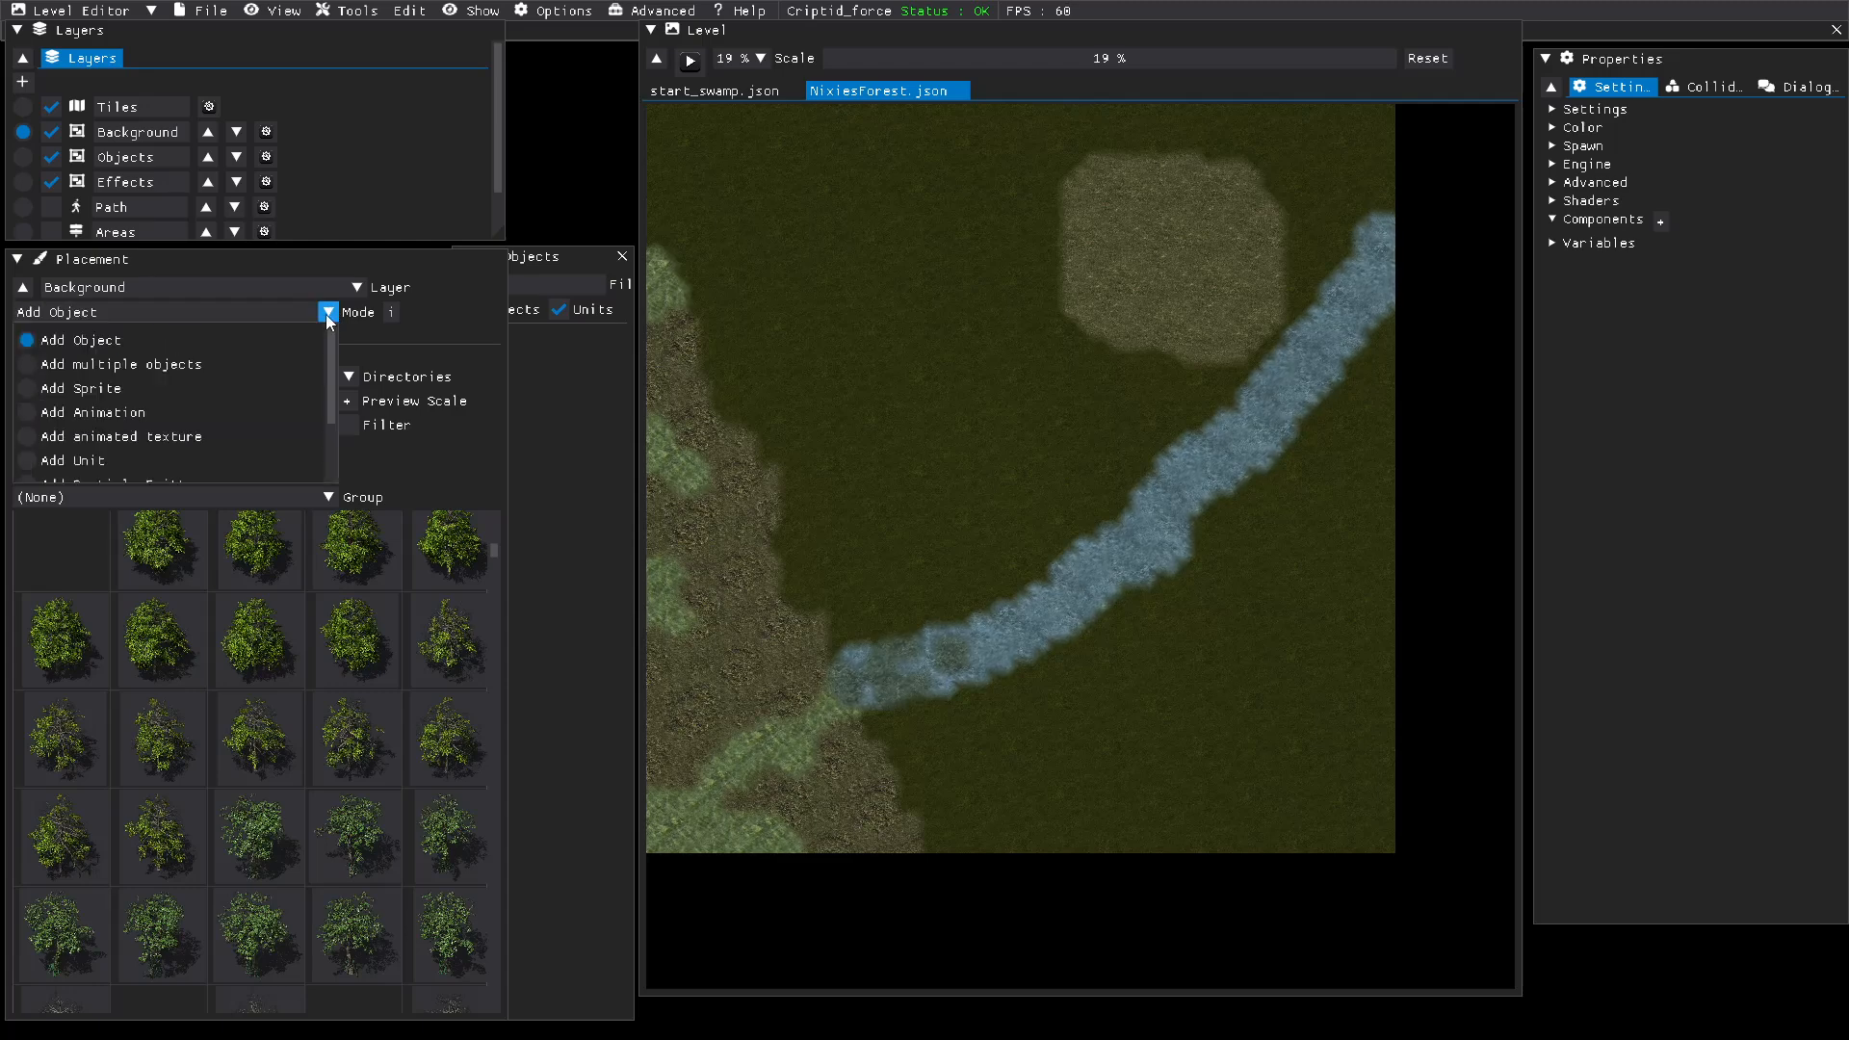
click(31, 362)
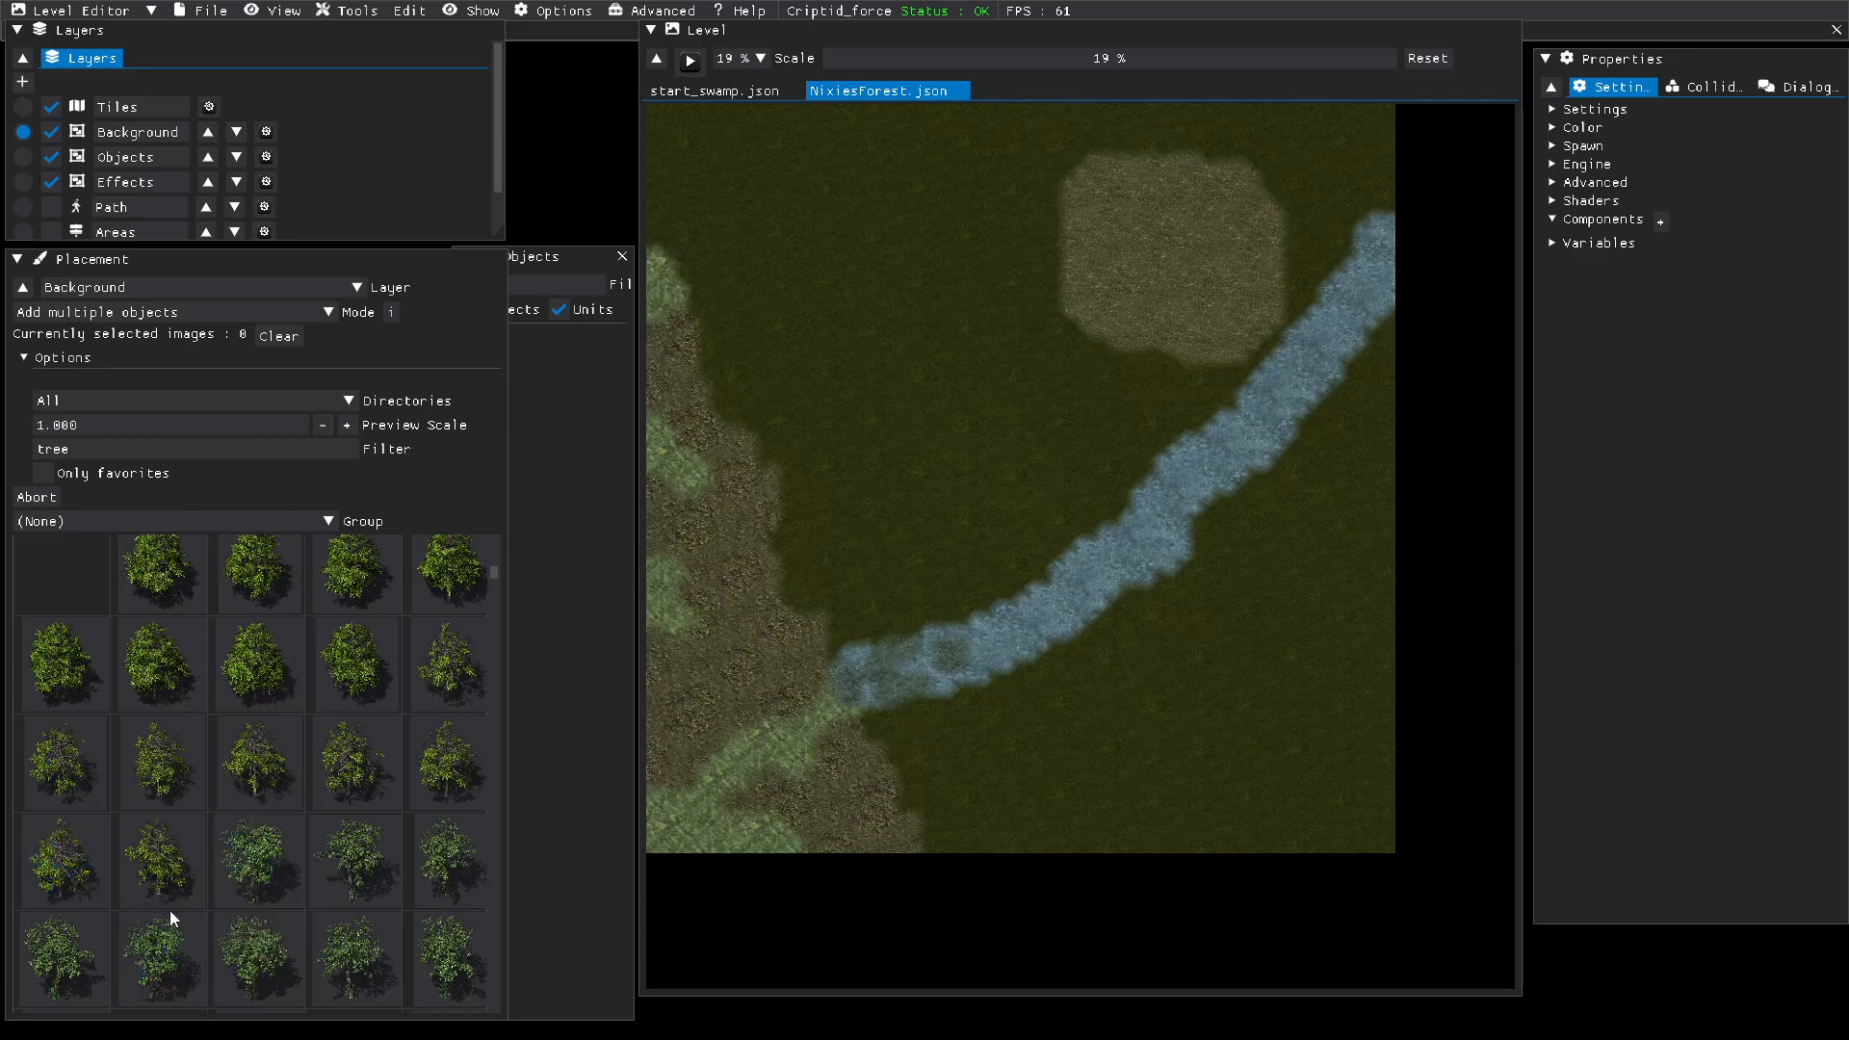
click(22, 156)
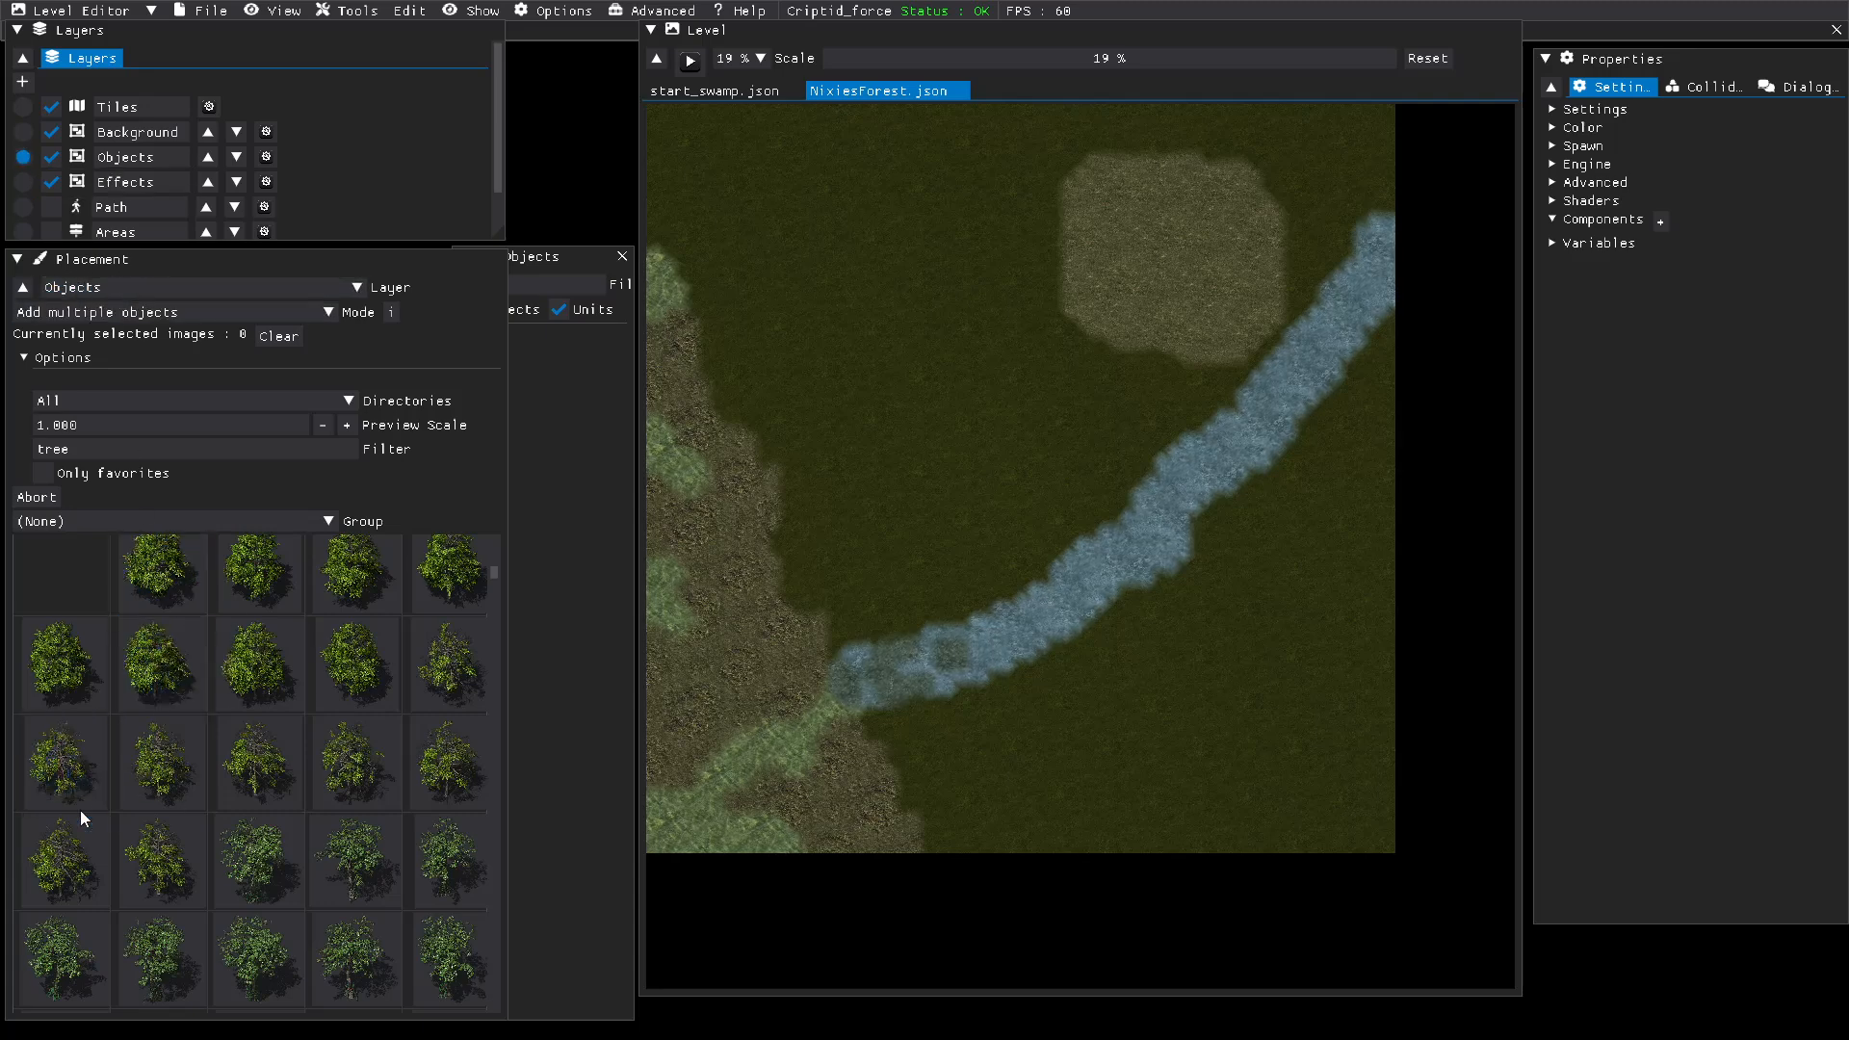
Step: Select six tree images for mixed placement: four yellow-green Tree19 variants and two darker green Tree1 variants
click(65, 776)
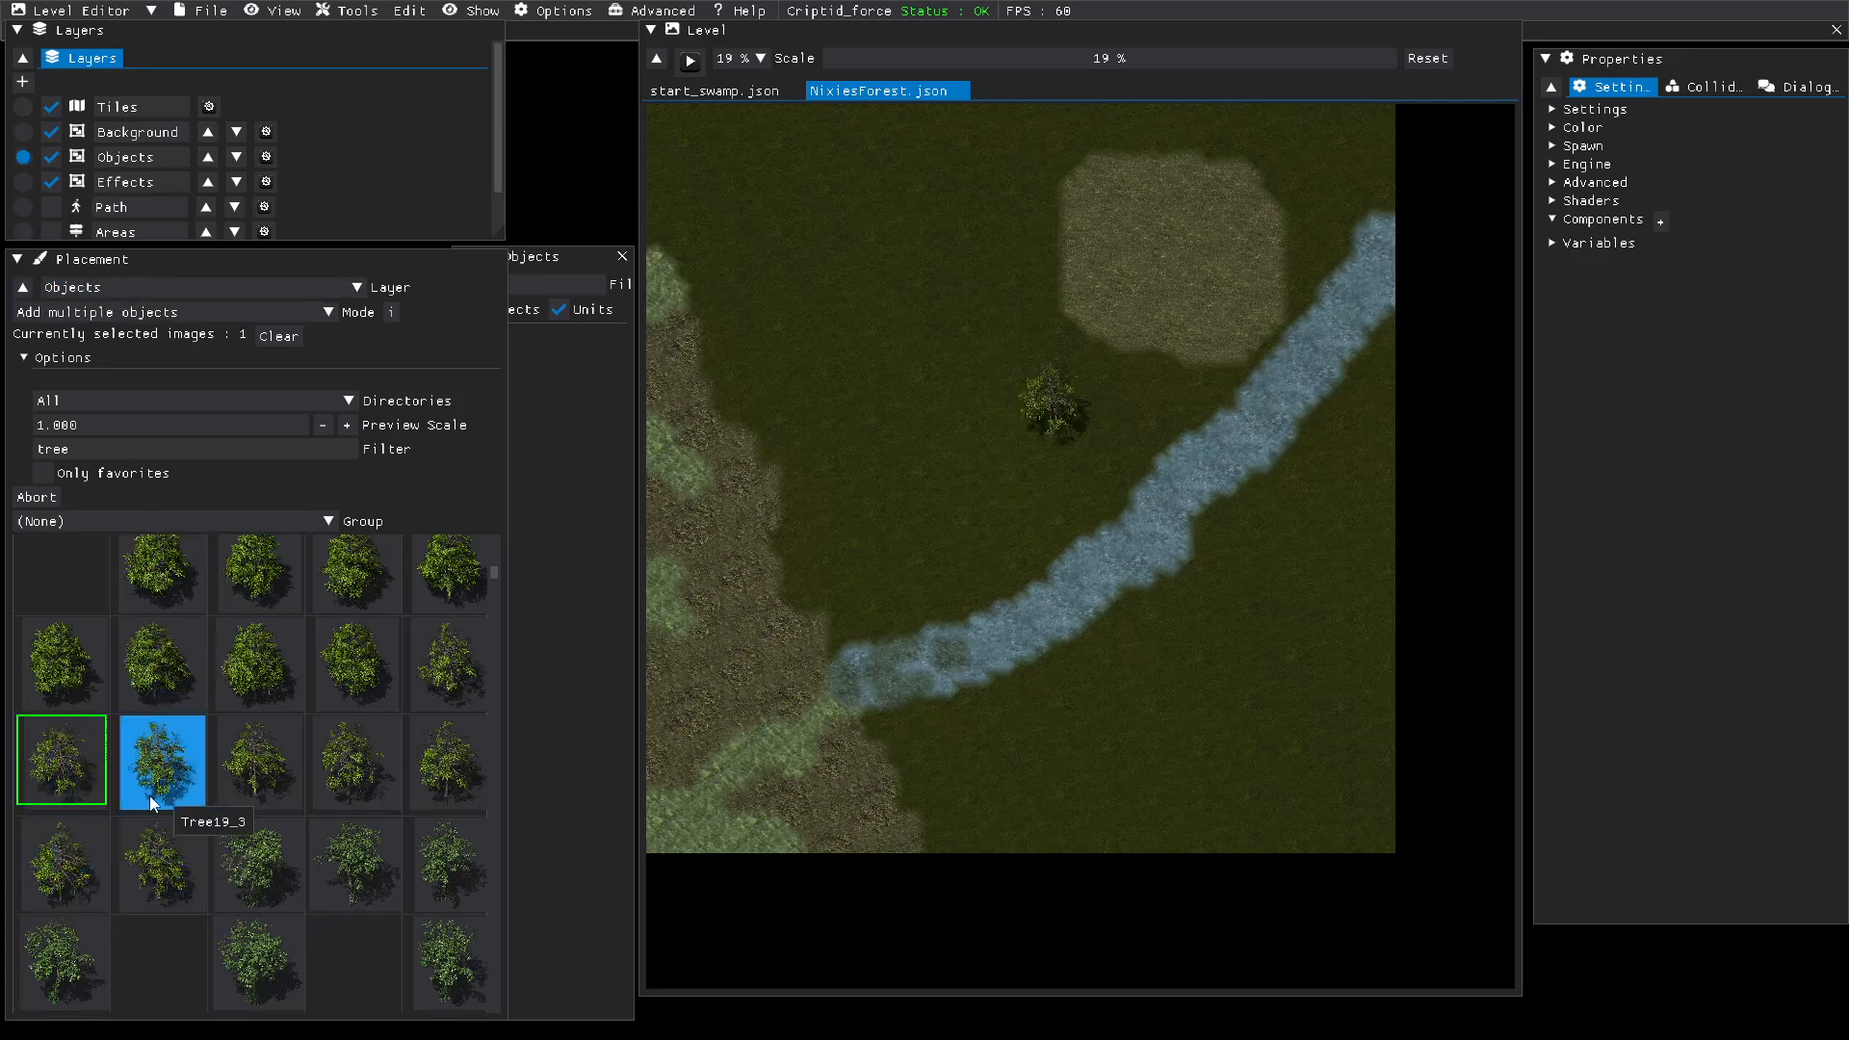
click(154, 800)
click(151, 891)
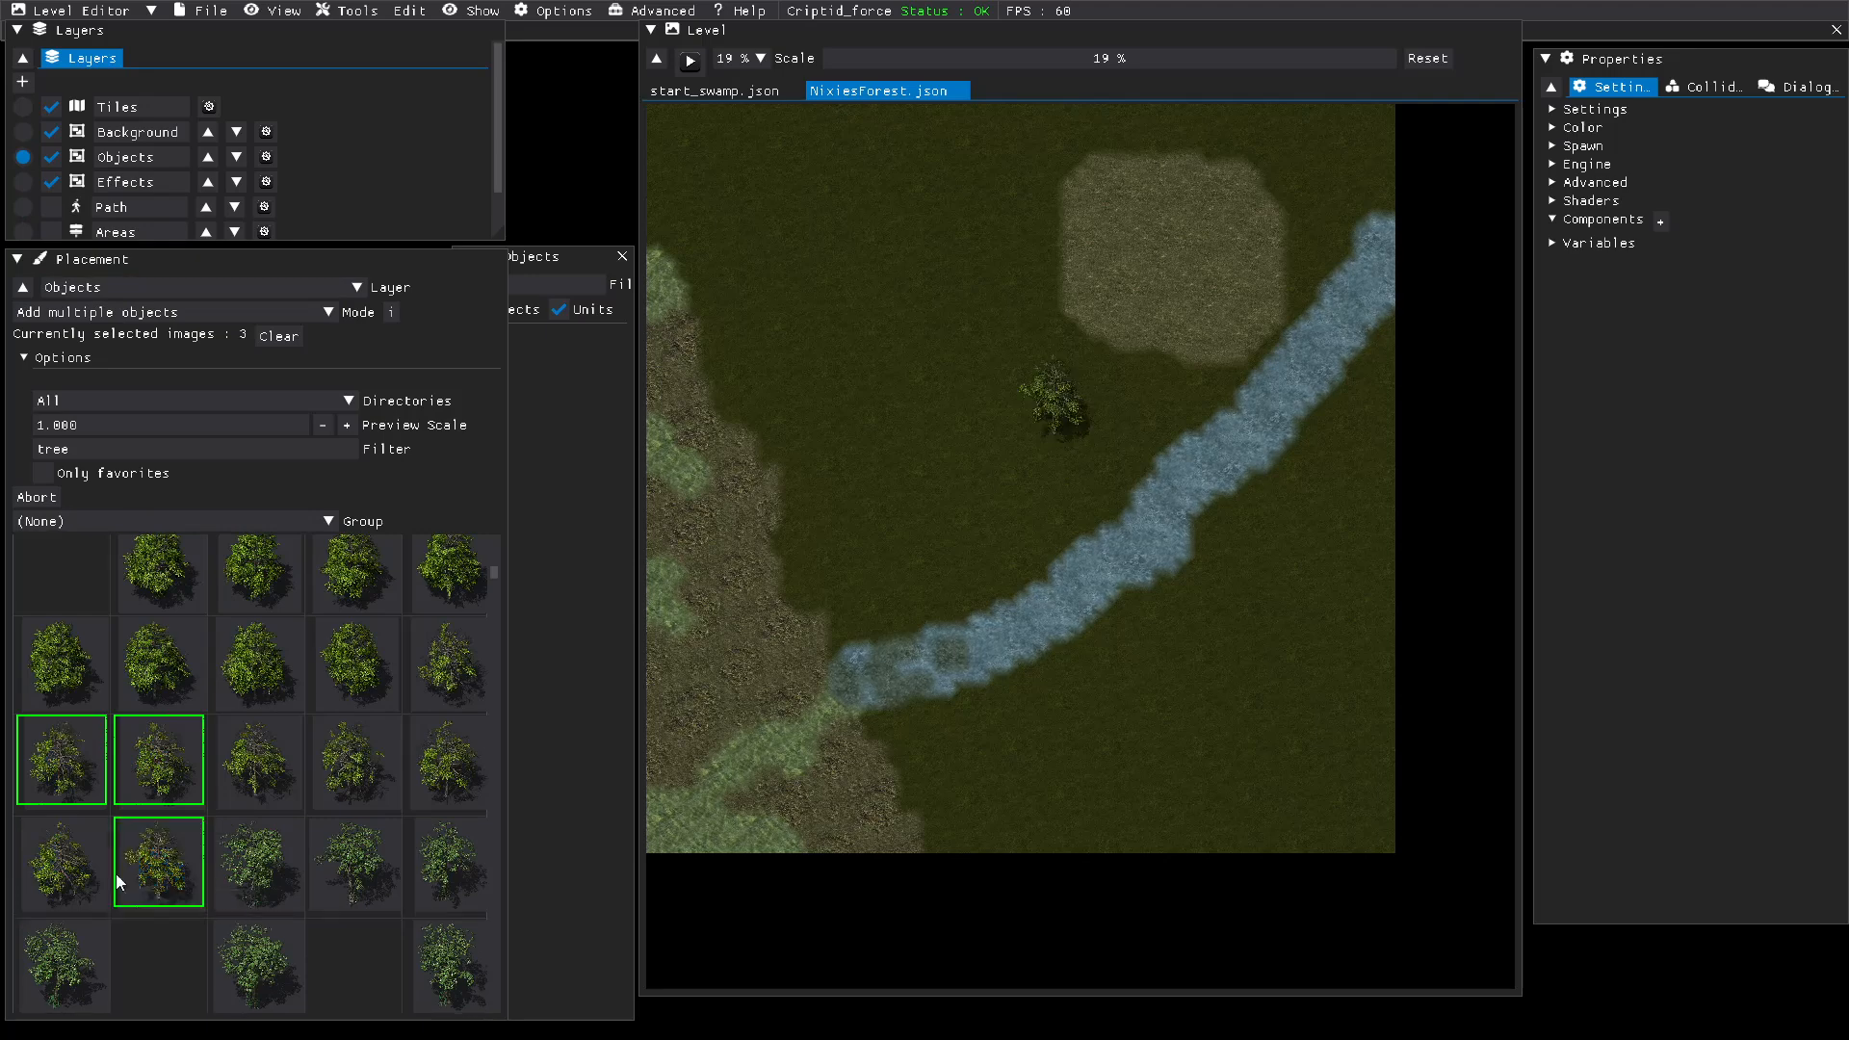
click(68, 872)
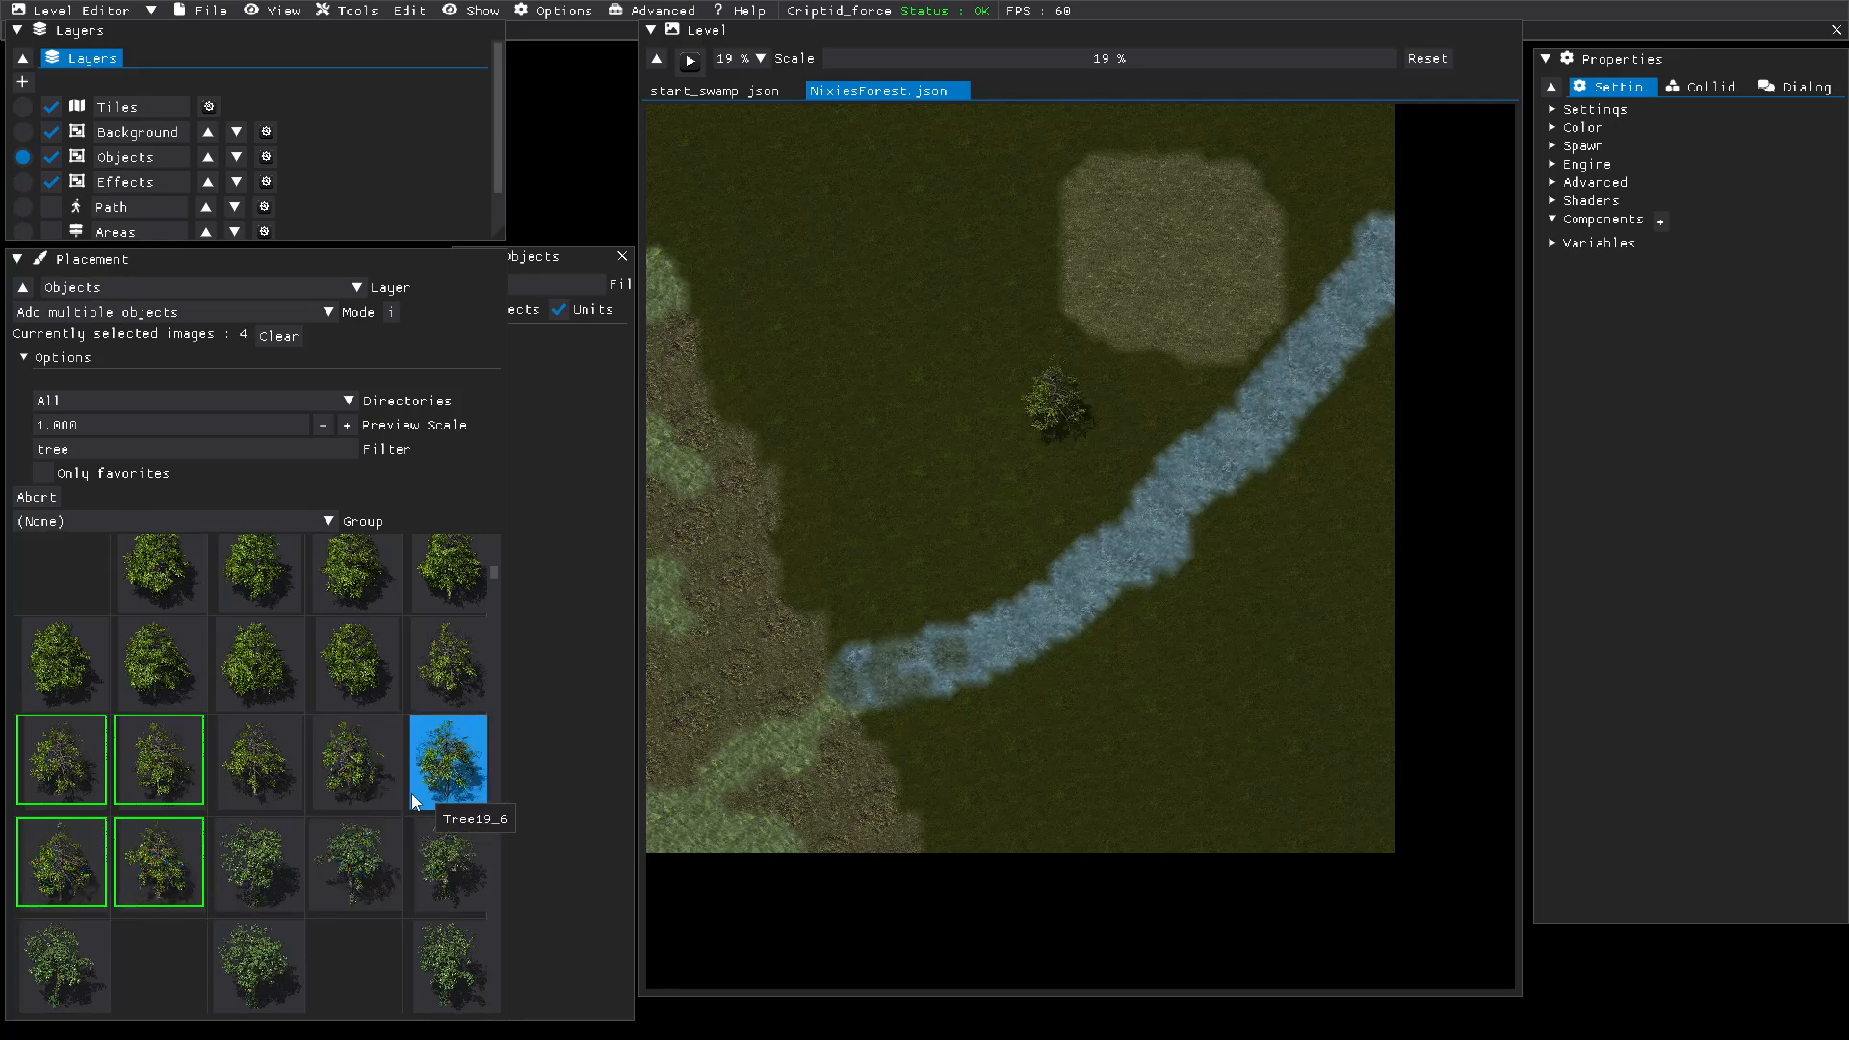
click(439, 884)
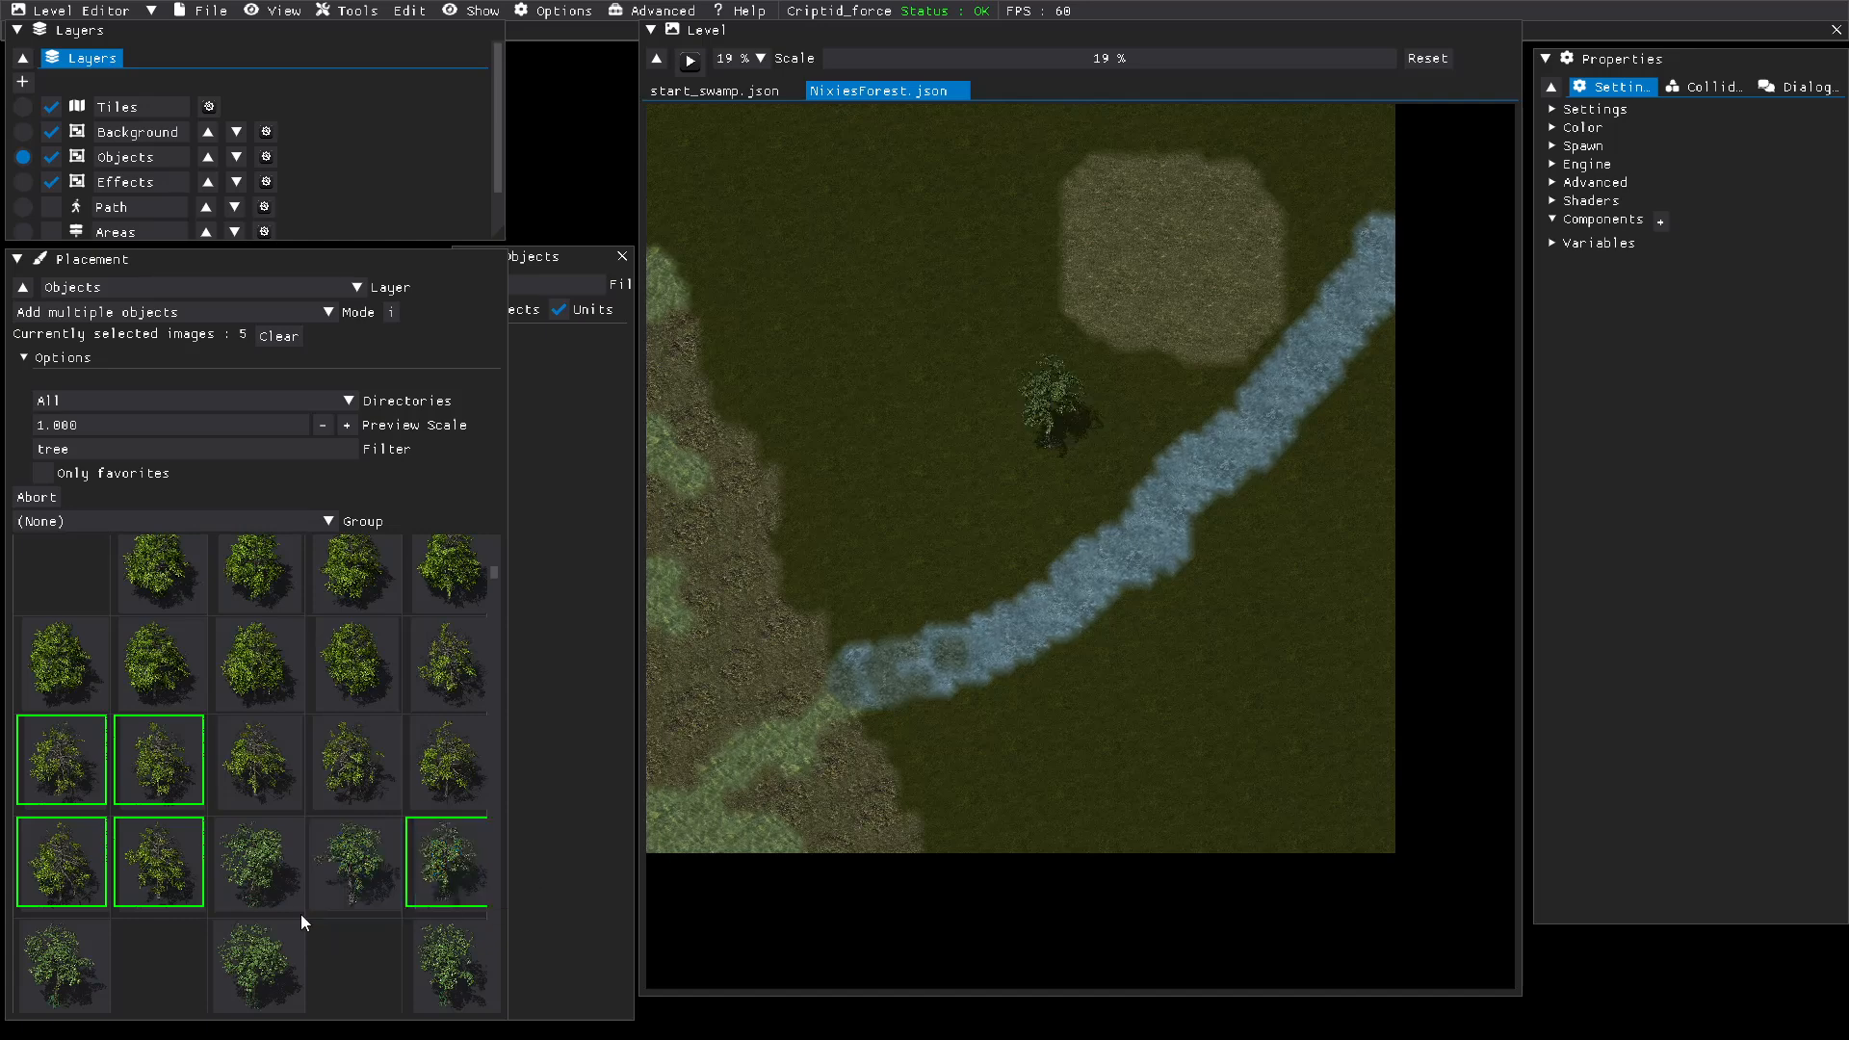
click(253, 966)
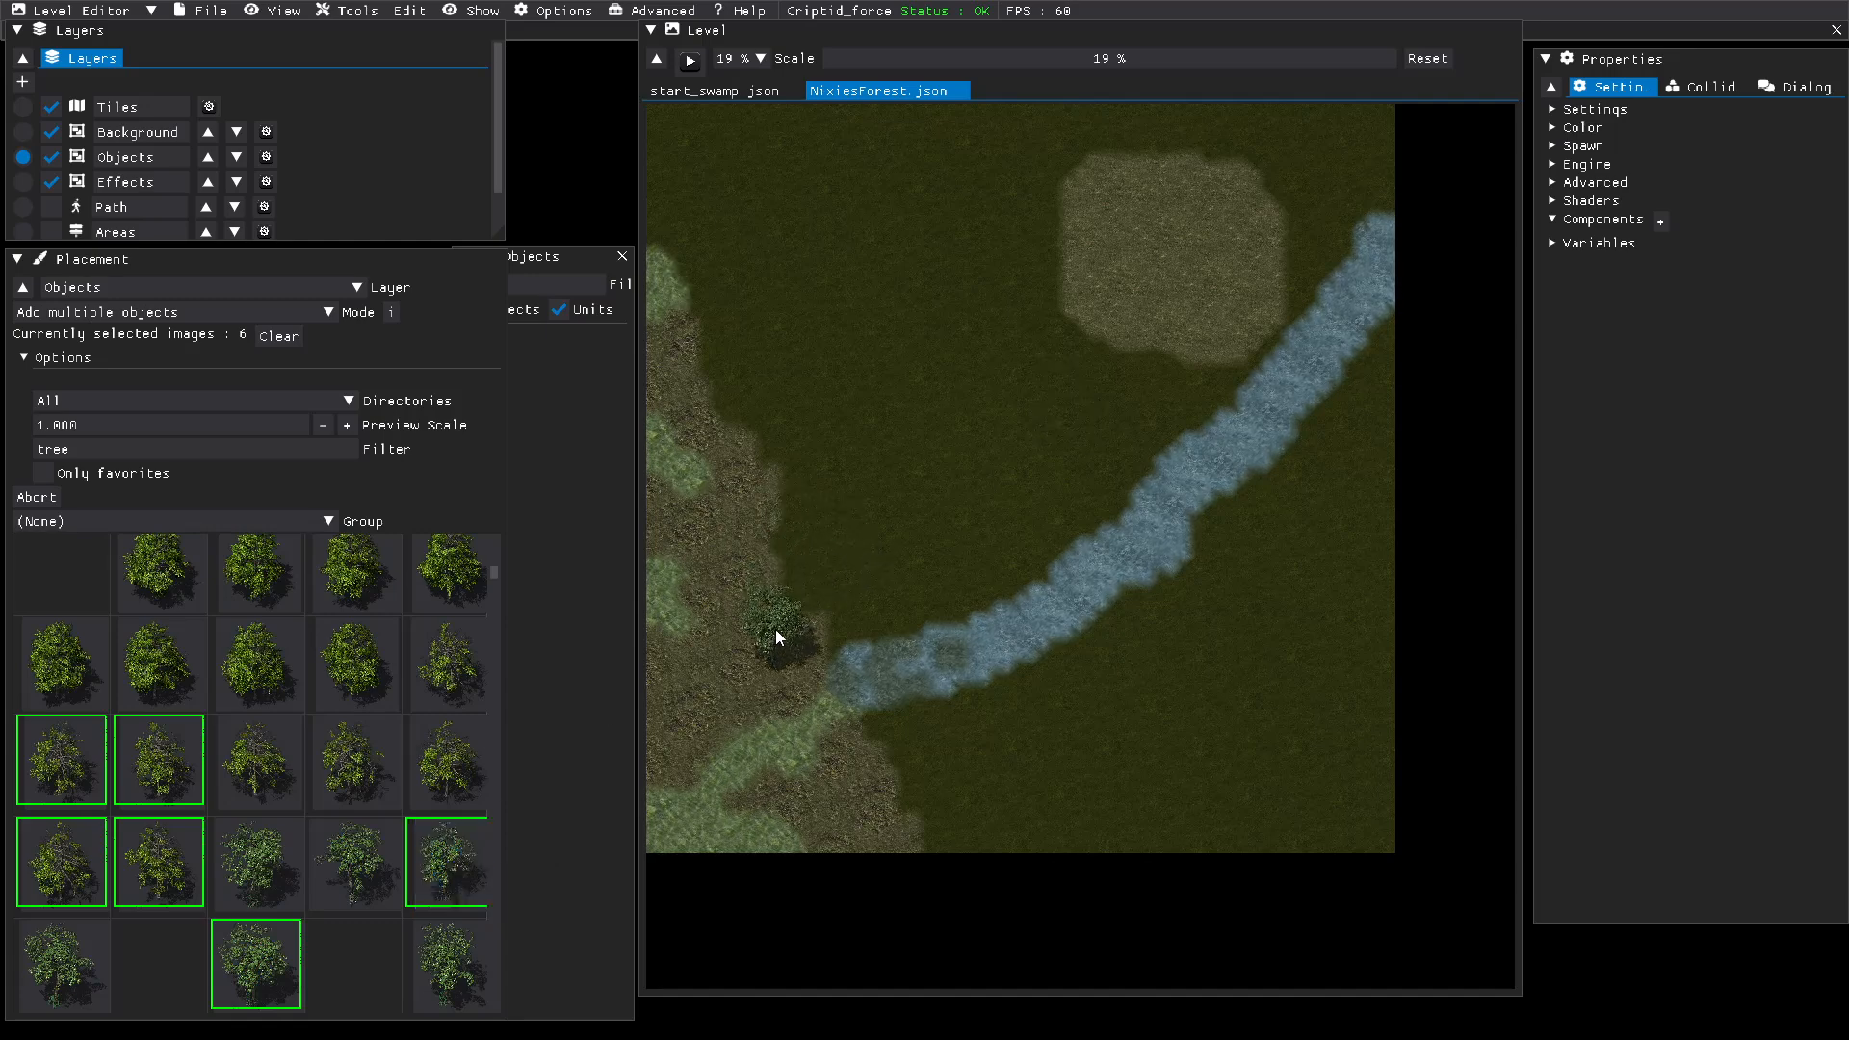
Step: Scatter the selected trees over the rocky western ground and the grass on both sides of the river
click(769, 627)
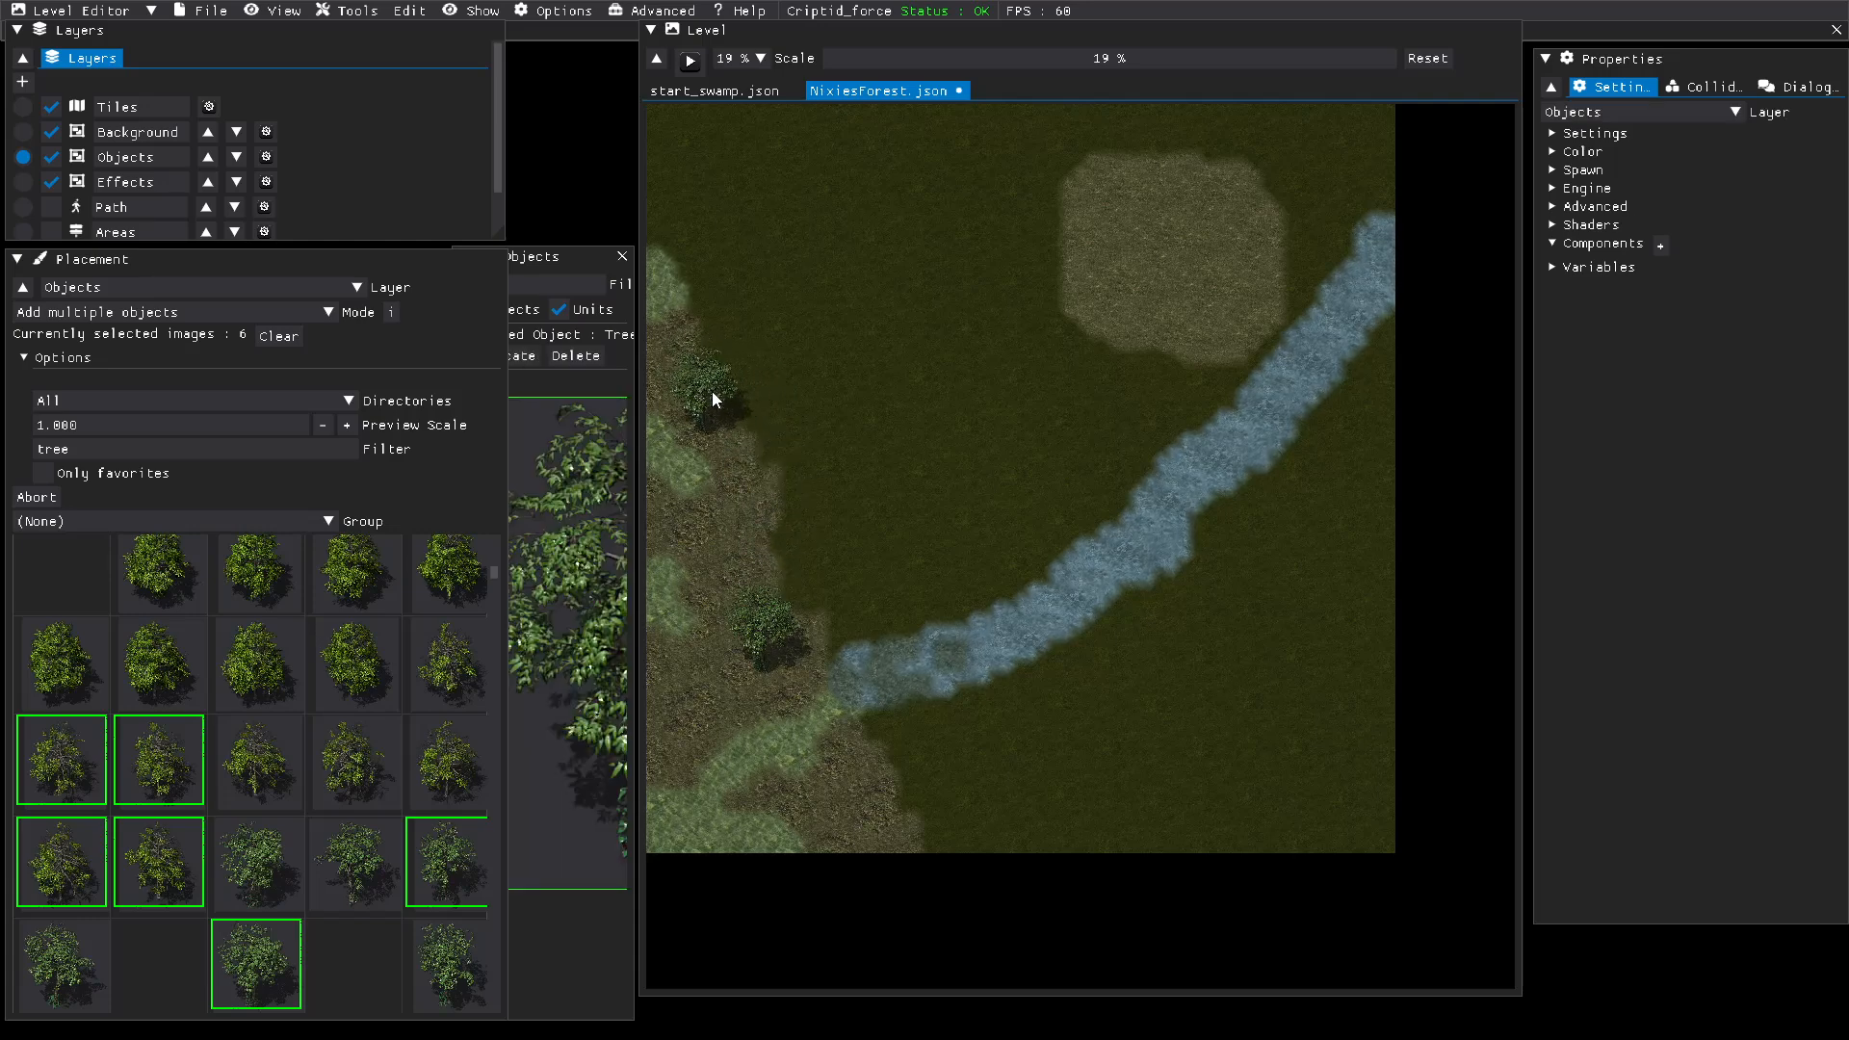
click(714, 391)
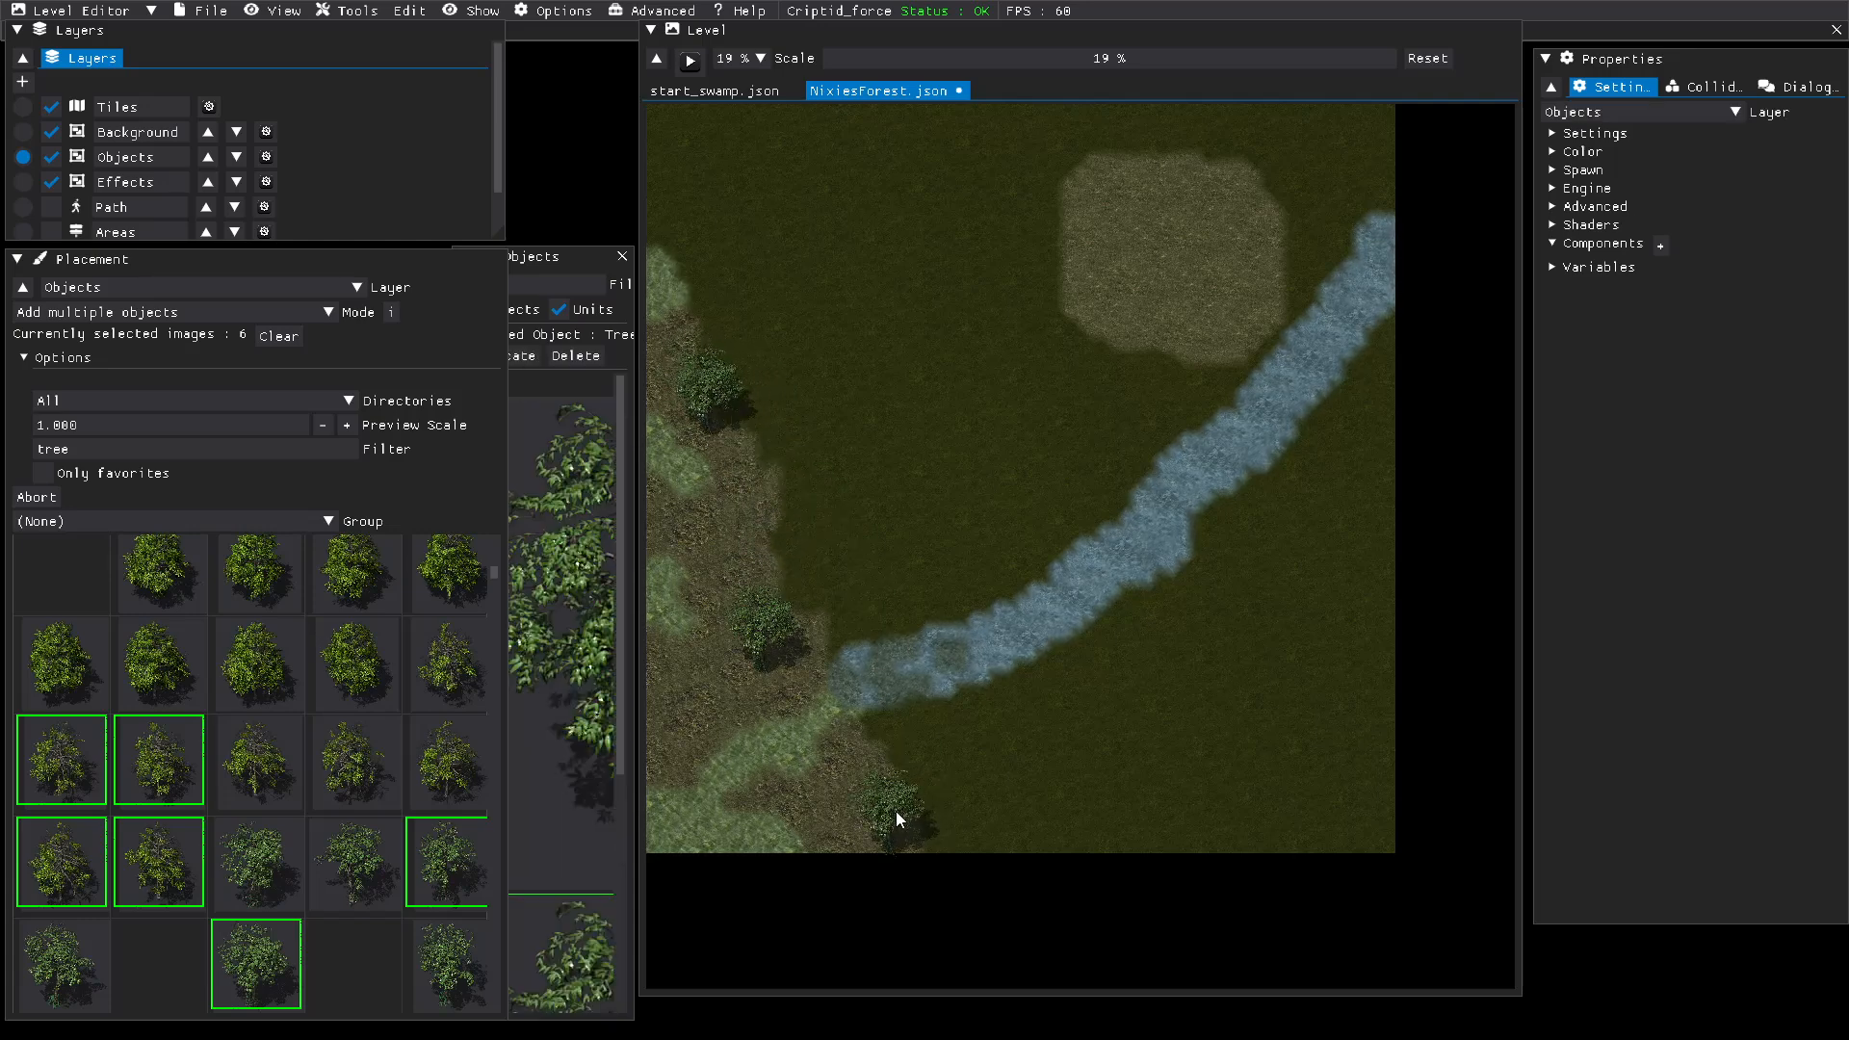
click(897, 811)
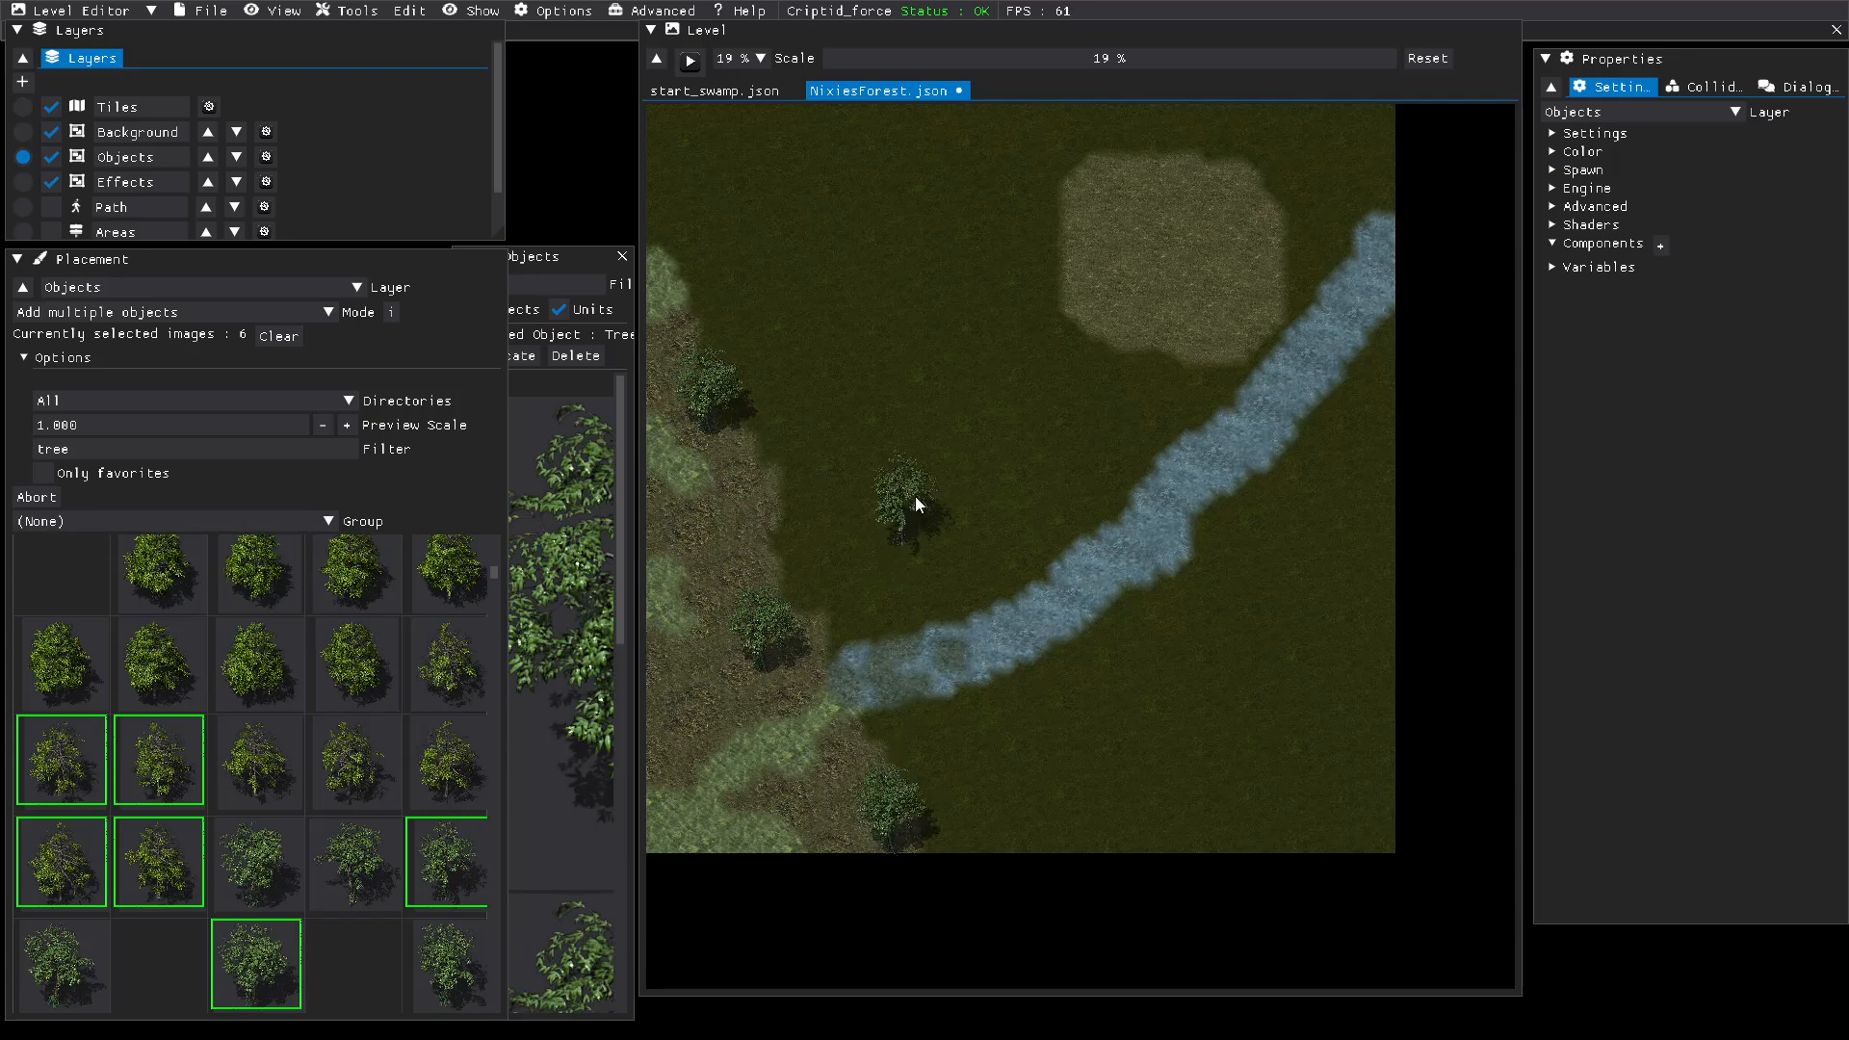
click(916, 503)
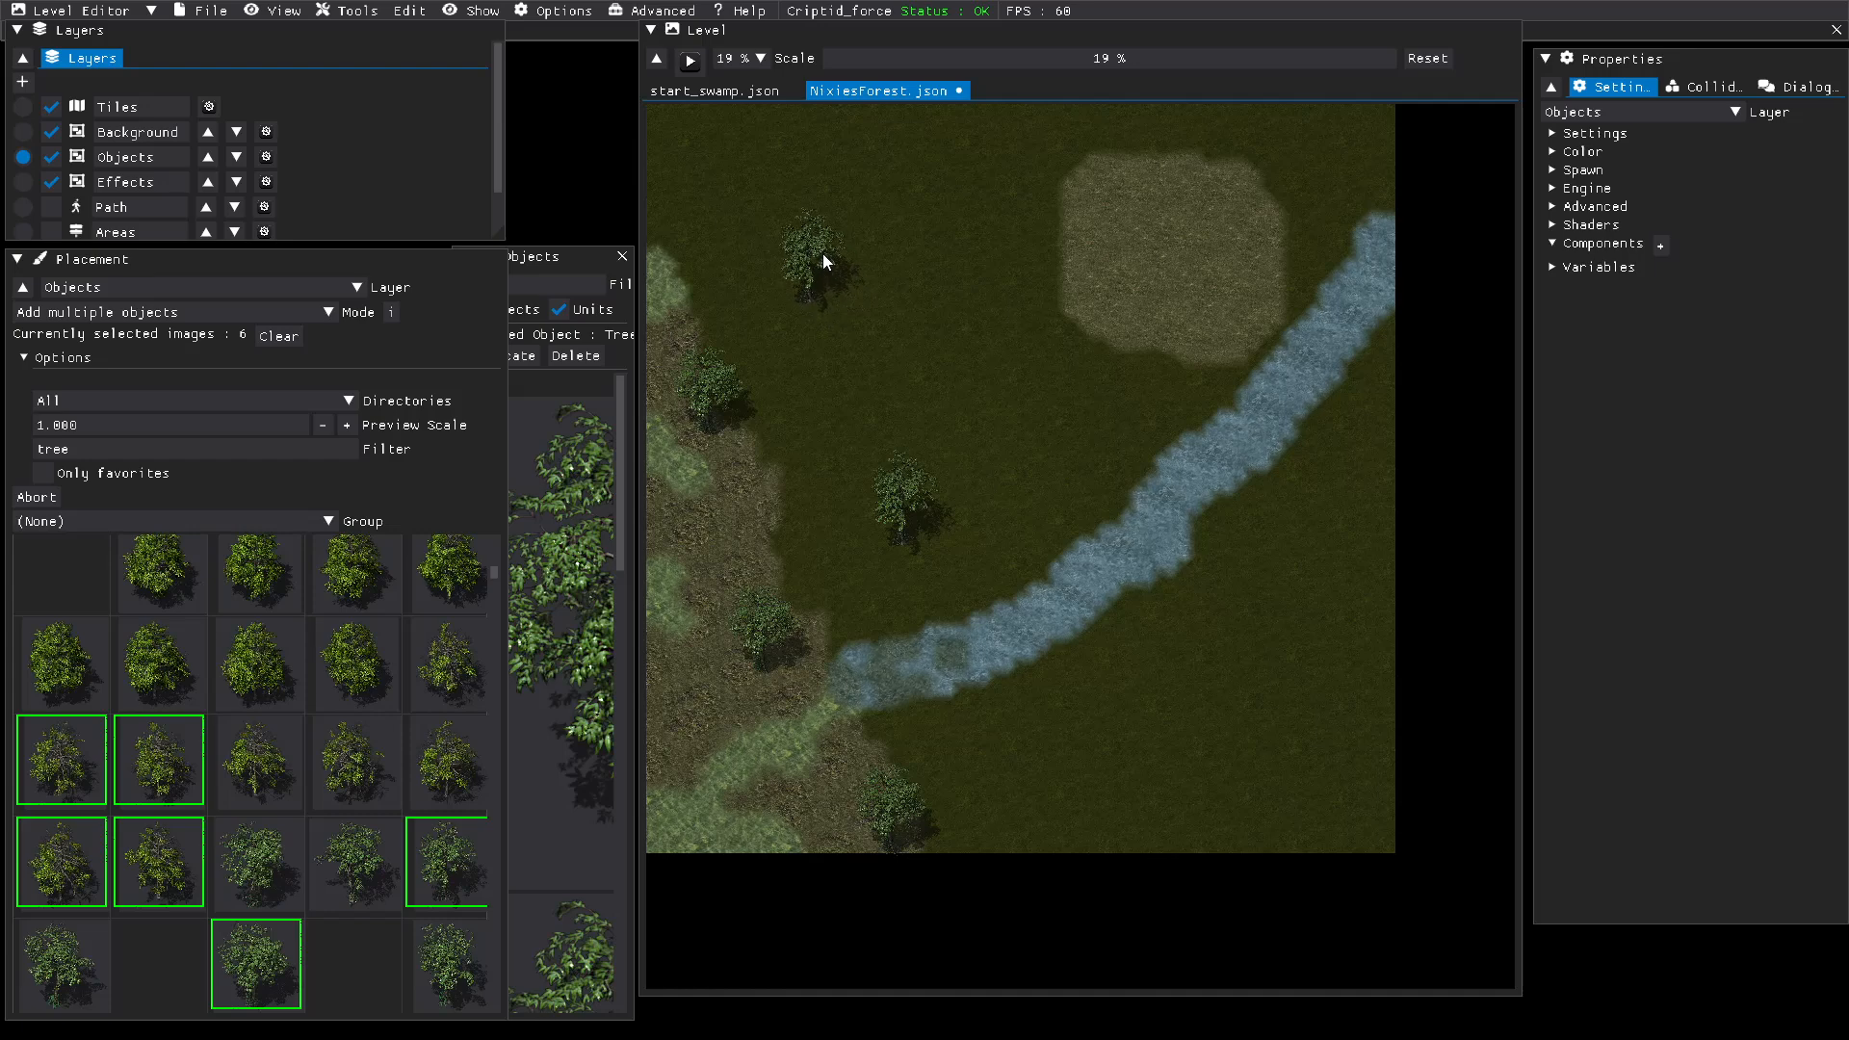
click(822, 252)
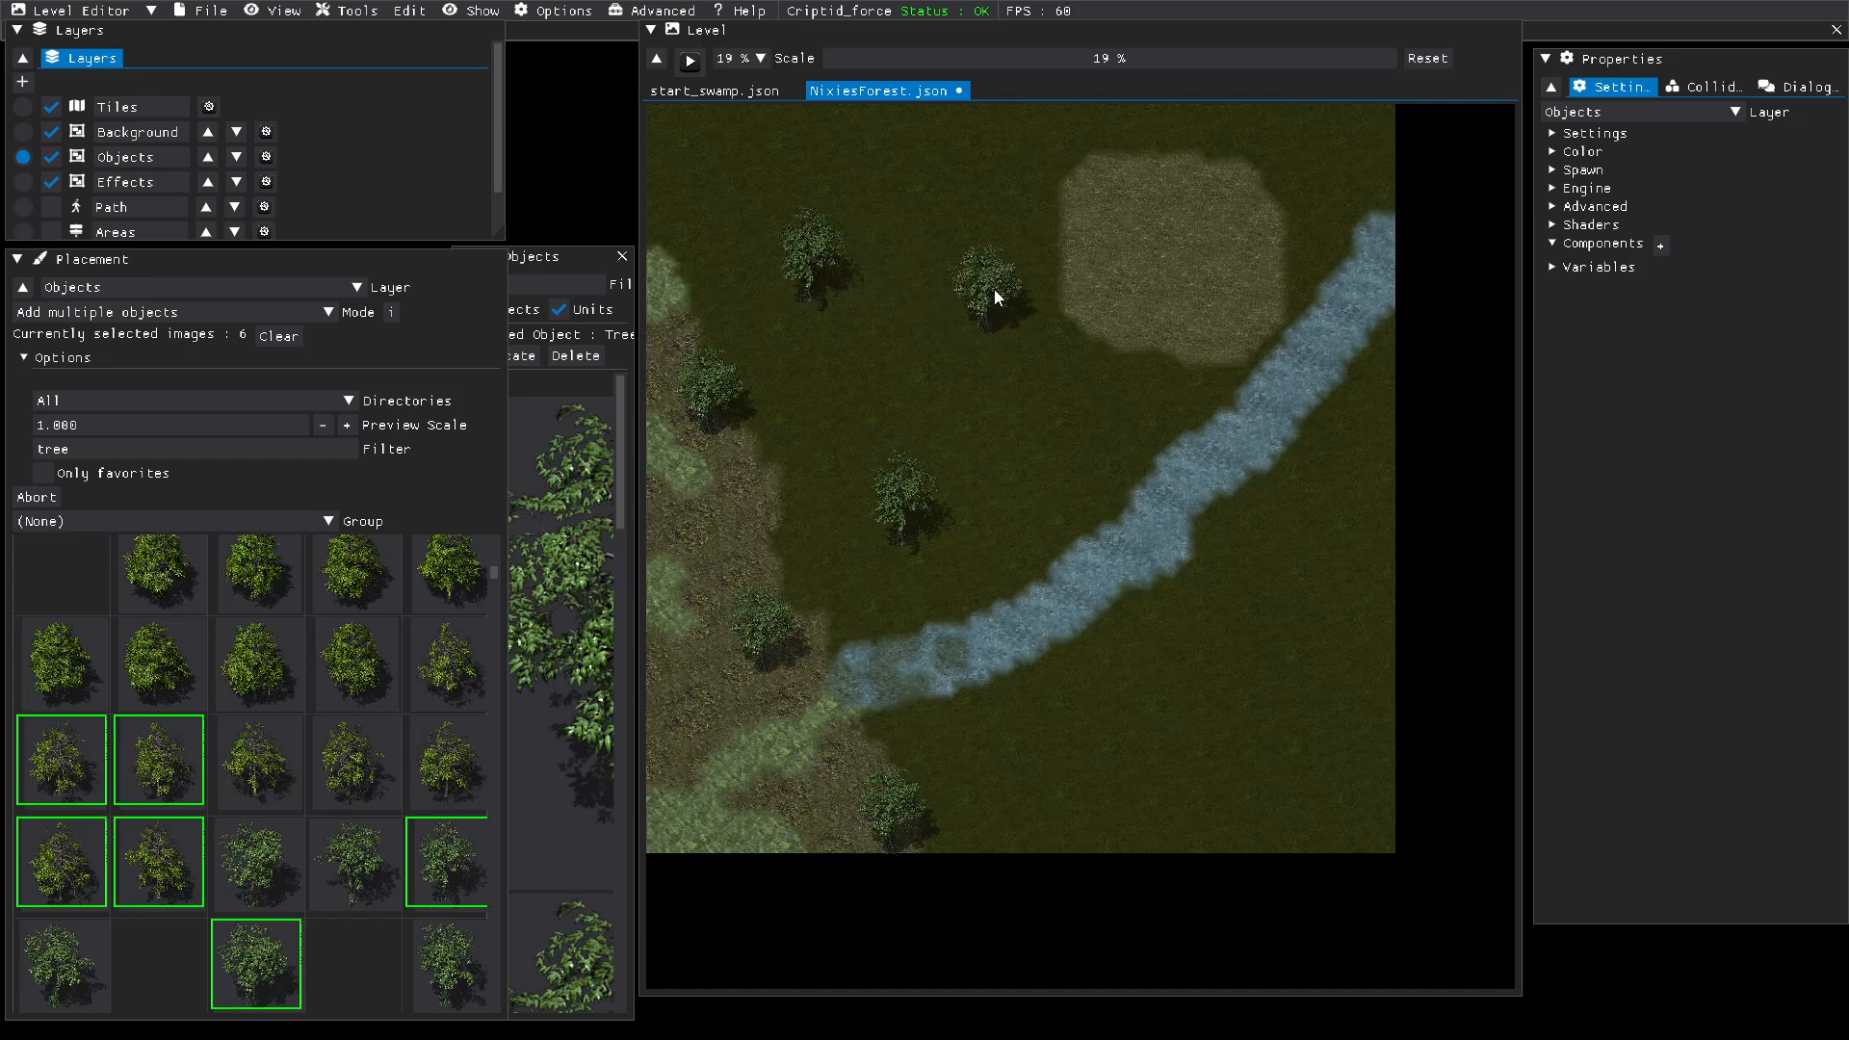
click(995, 289)
click(1283, 634)
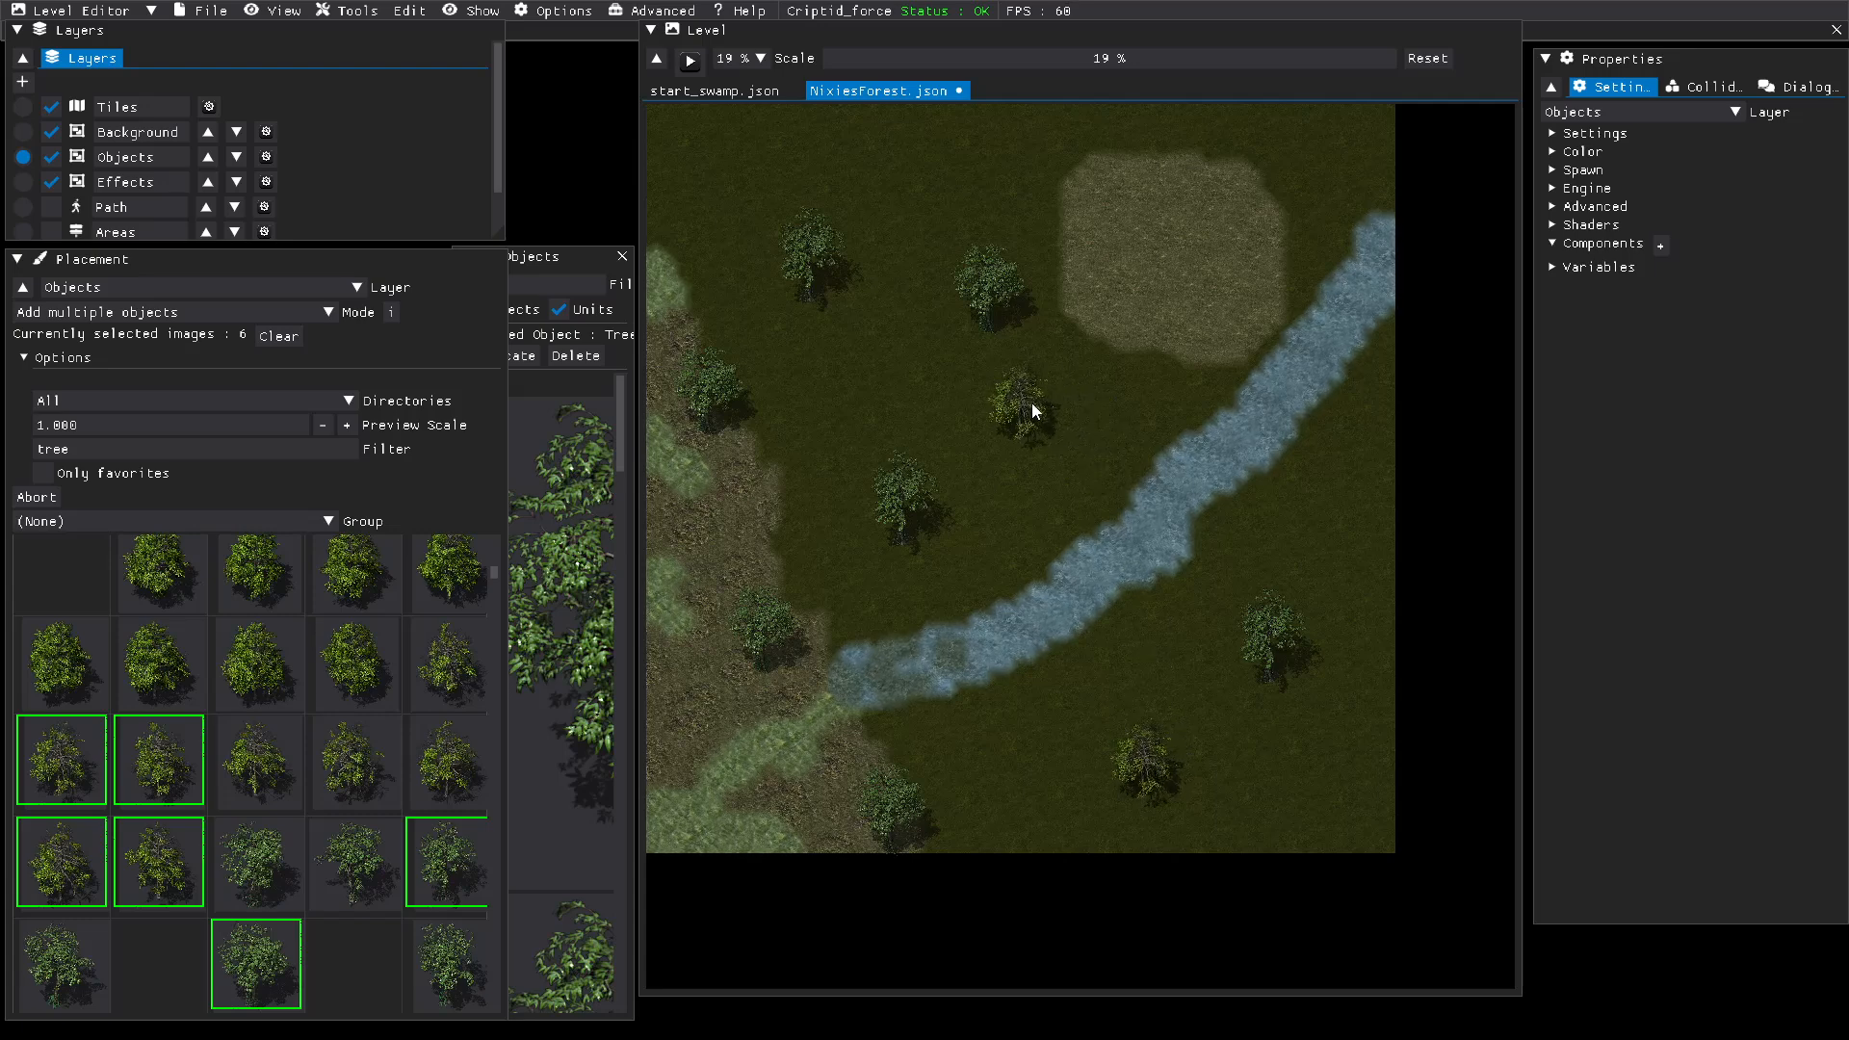
Step: Deselect the two dark green Tree1 images and place Tree19 trees among the northwestern grass, along the northern edge and east of the river
click(452, 851)
click(253, 957)
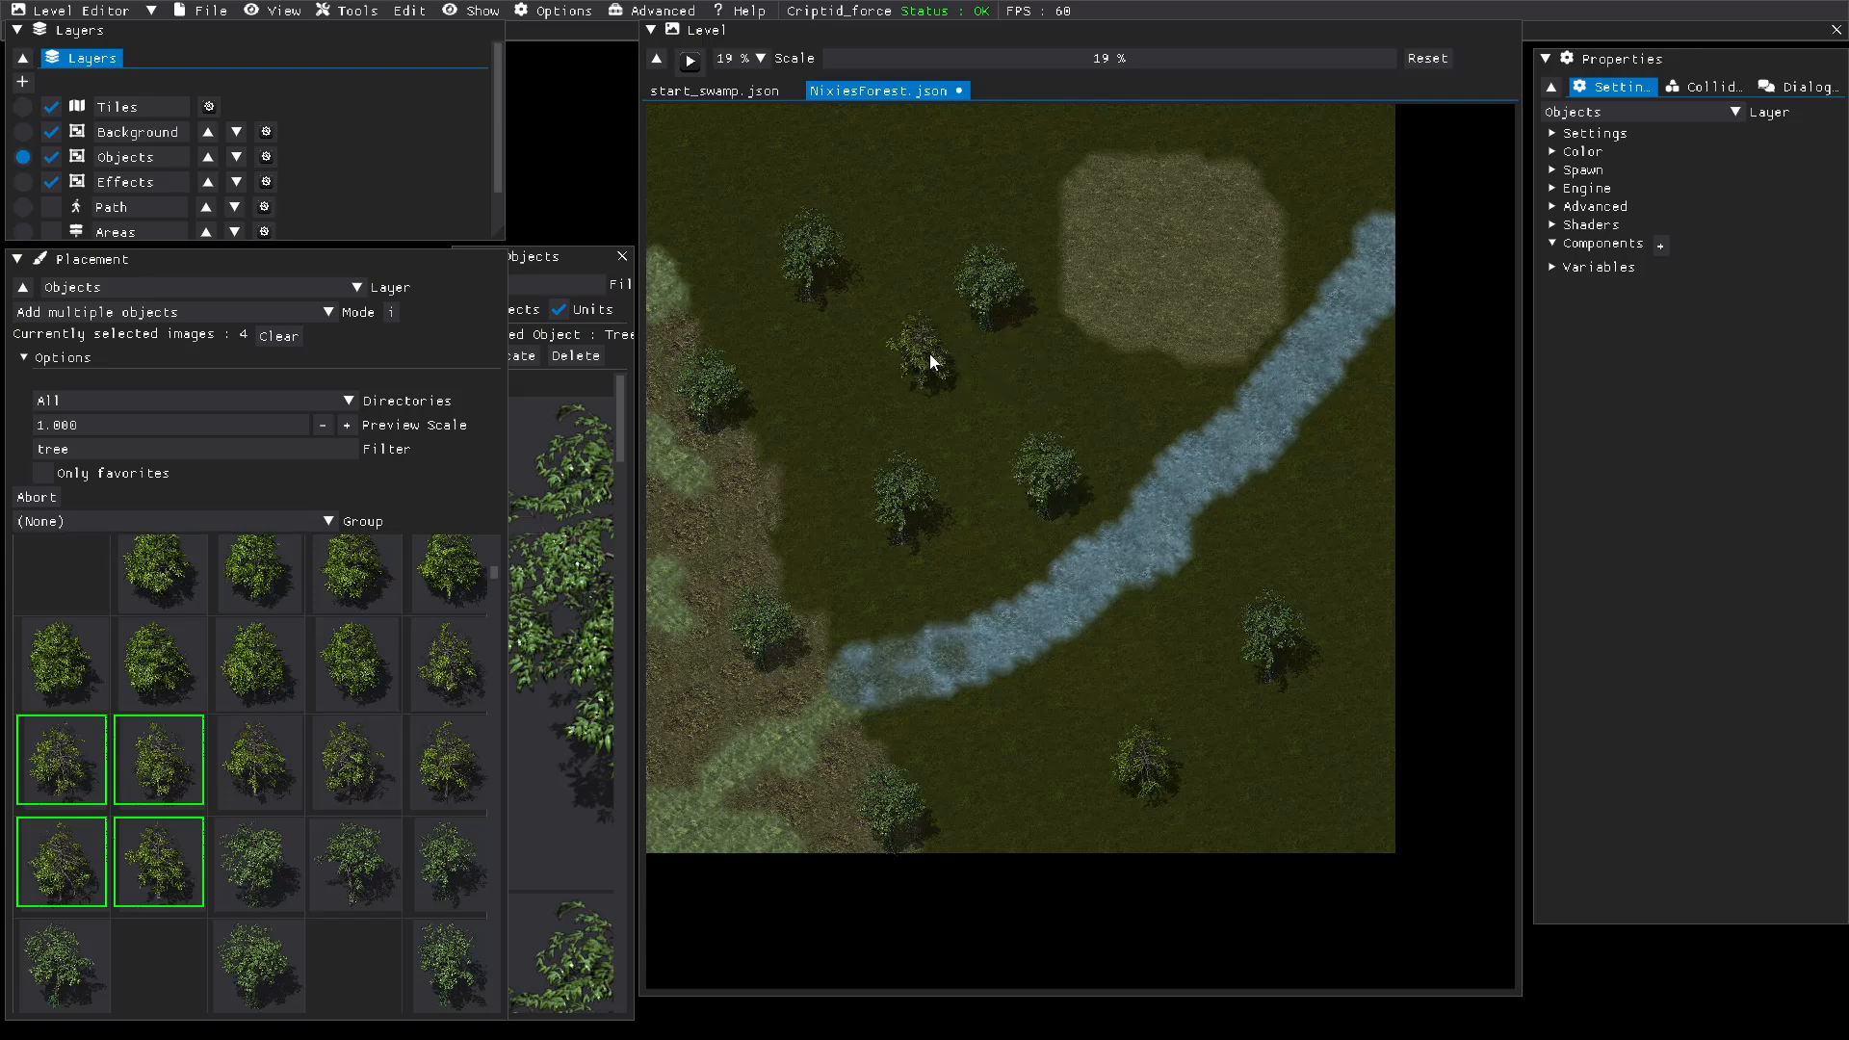
click(916, 356)
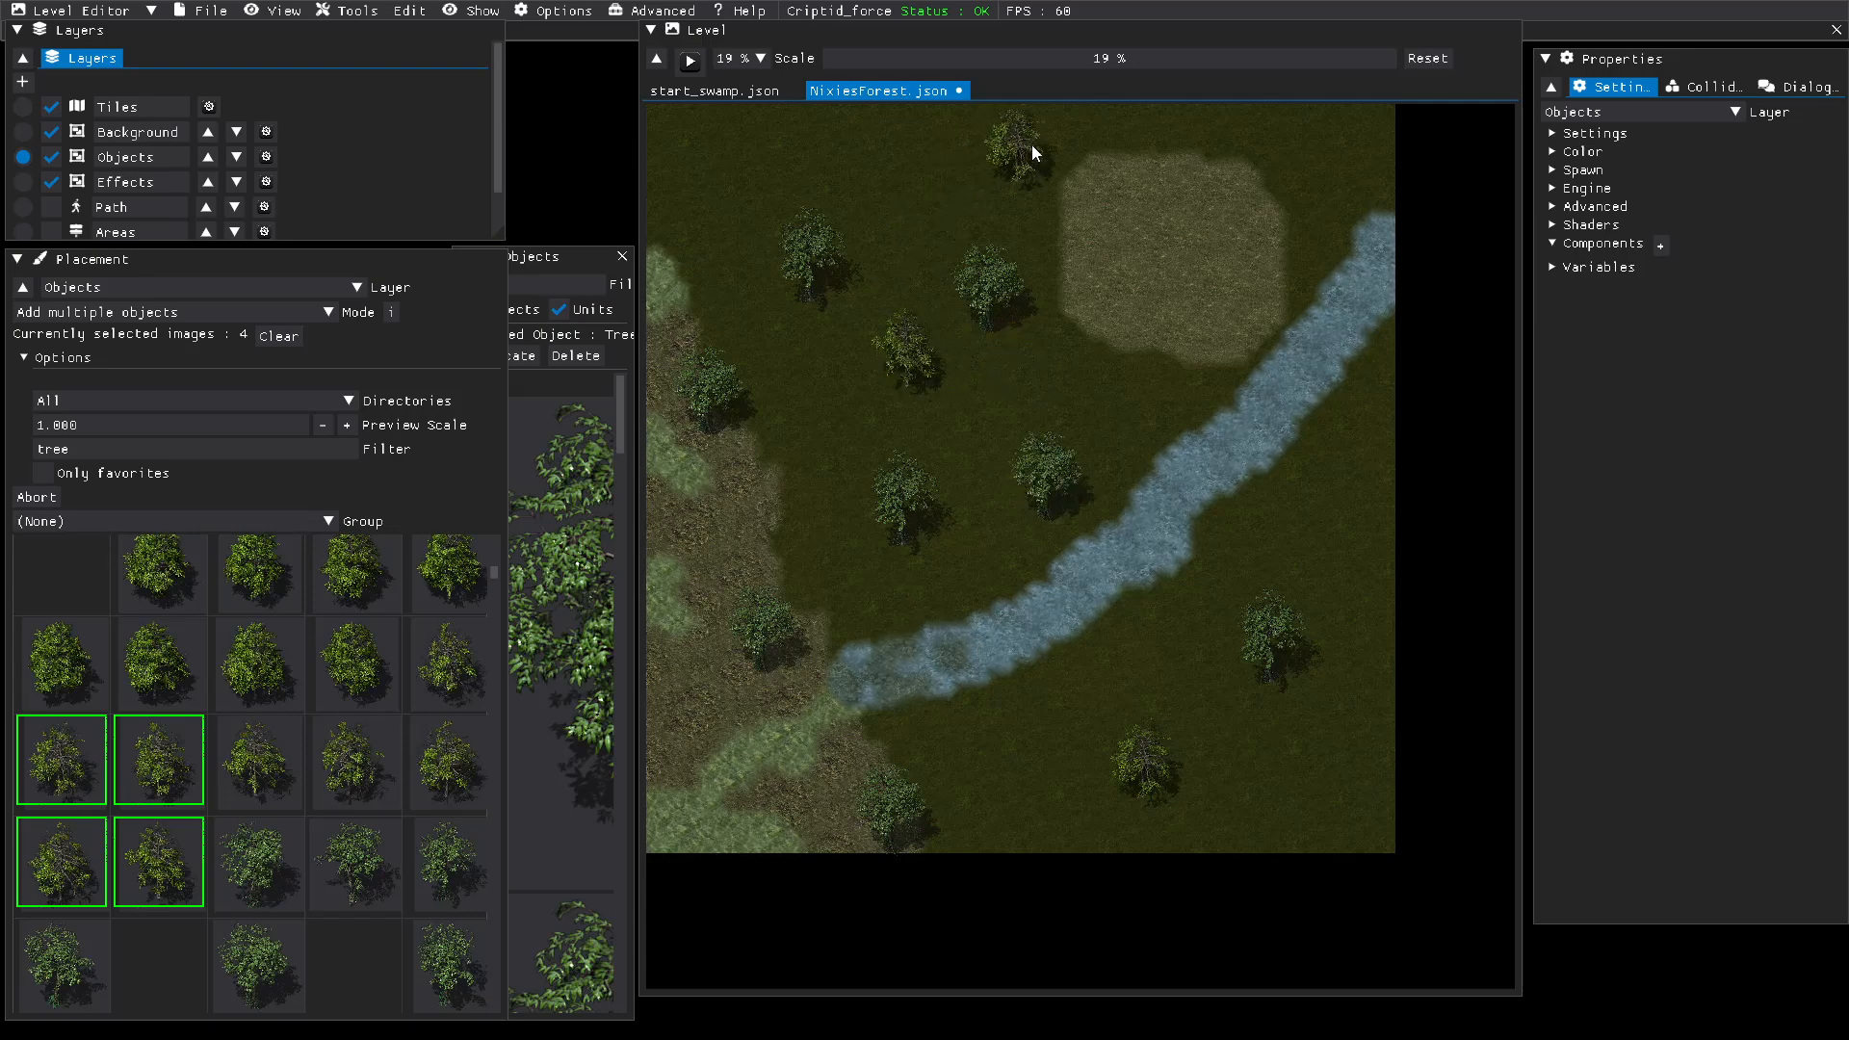
click(1038, 147)
click(1338, 476)
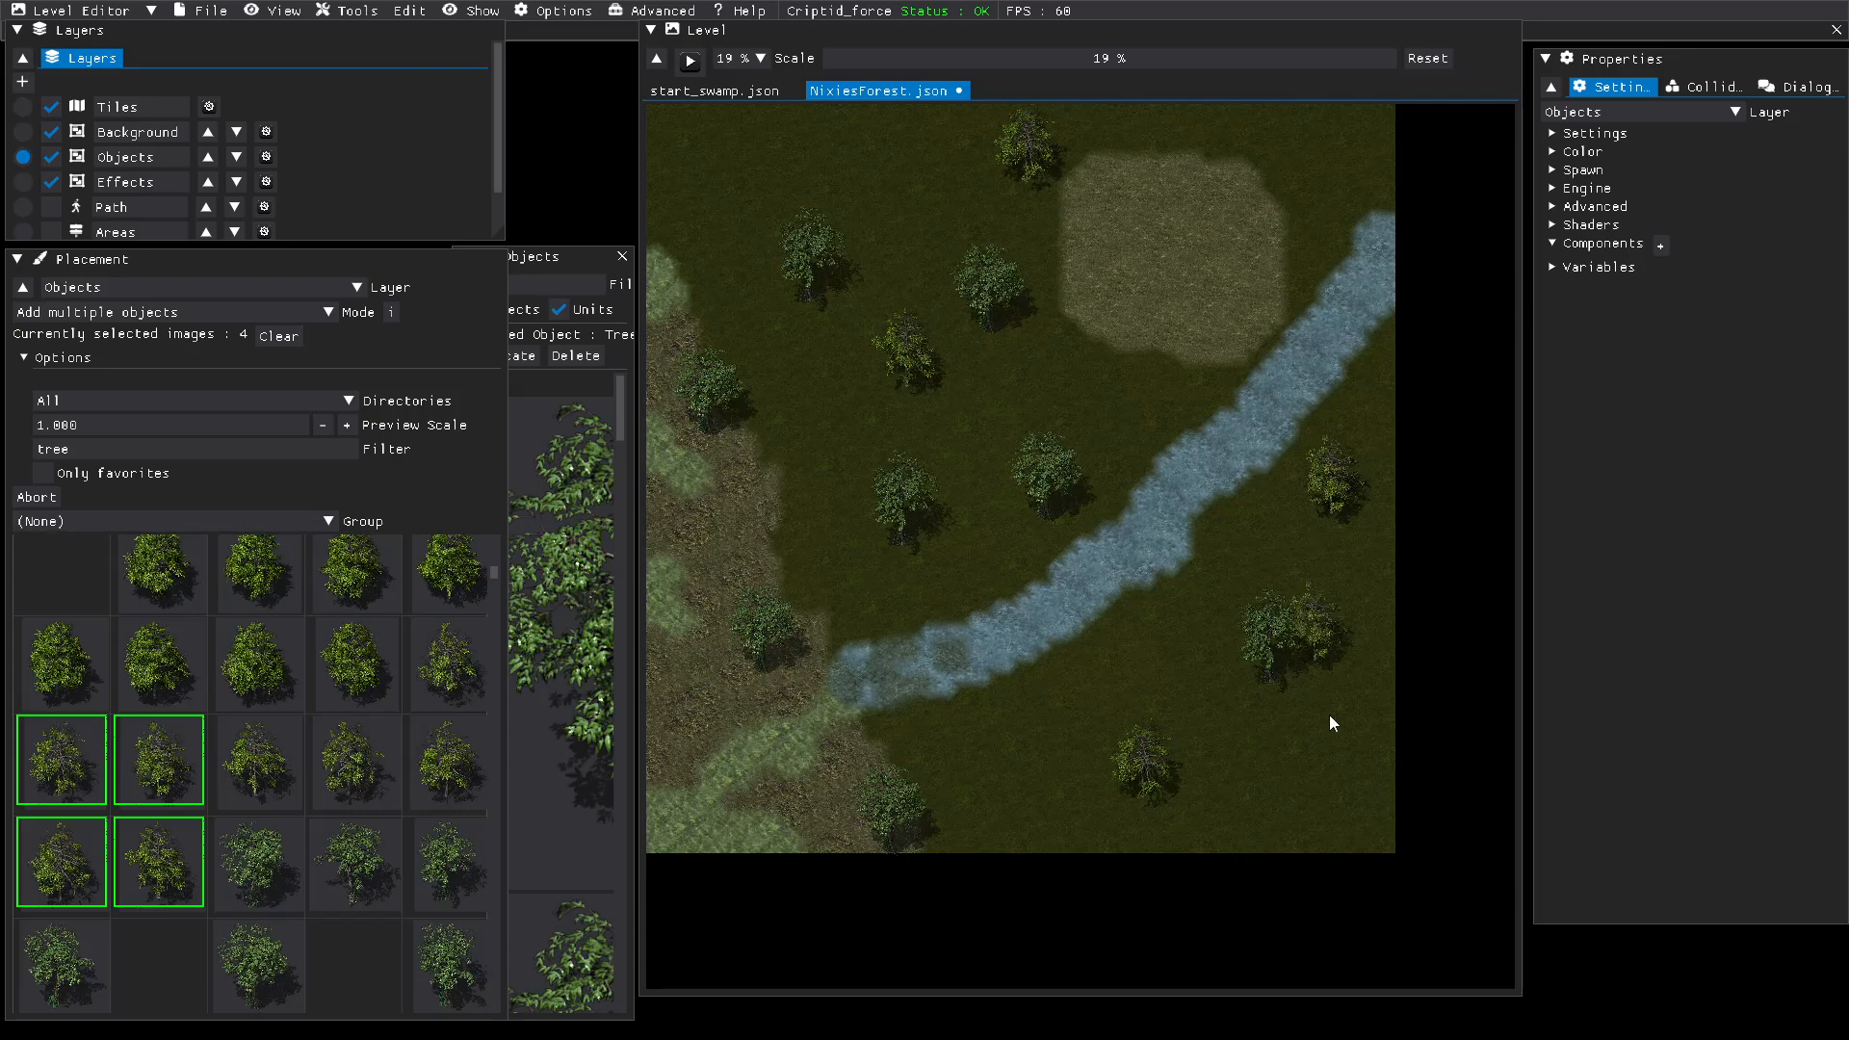
click(1331, 782)
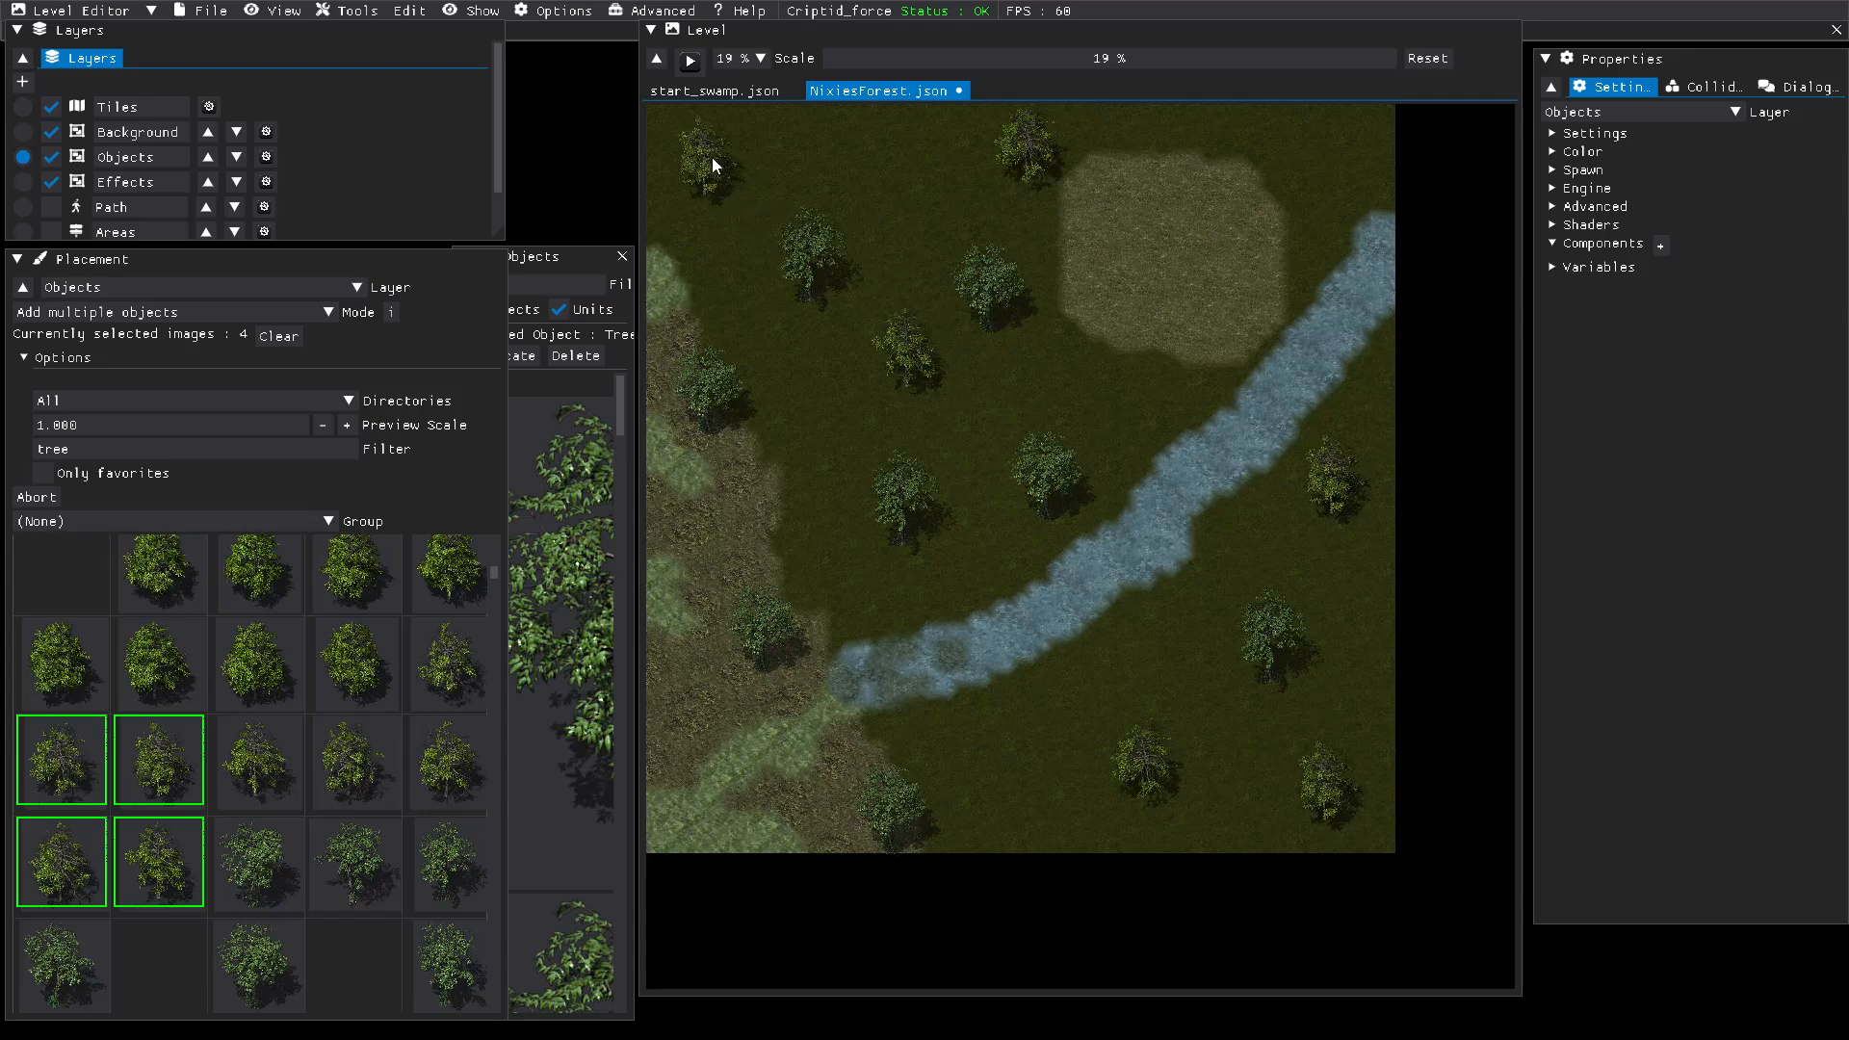
click(696, 164)
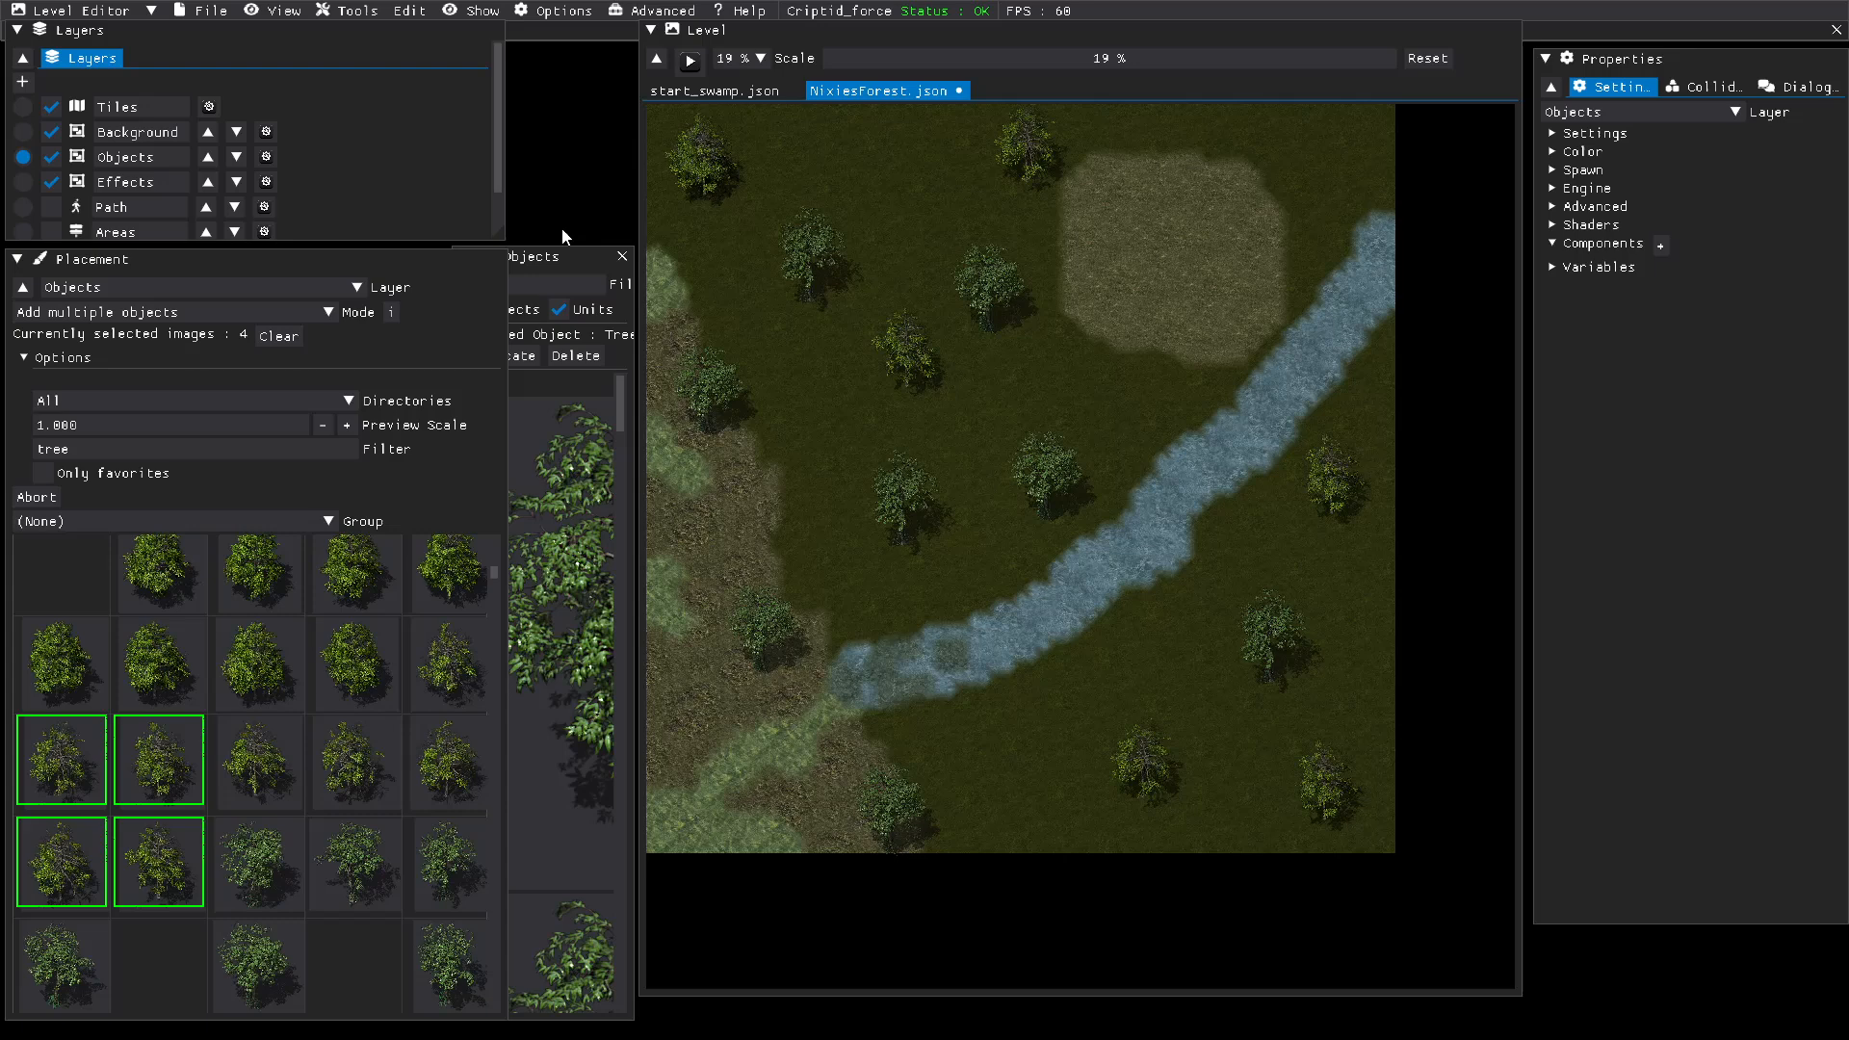
Step: Make Background the active layer and filter the object images by "bush"
click(23, 132)
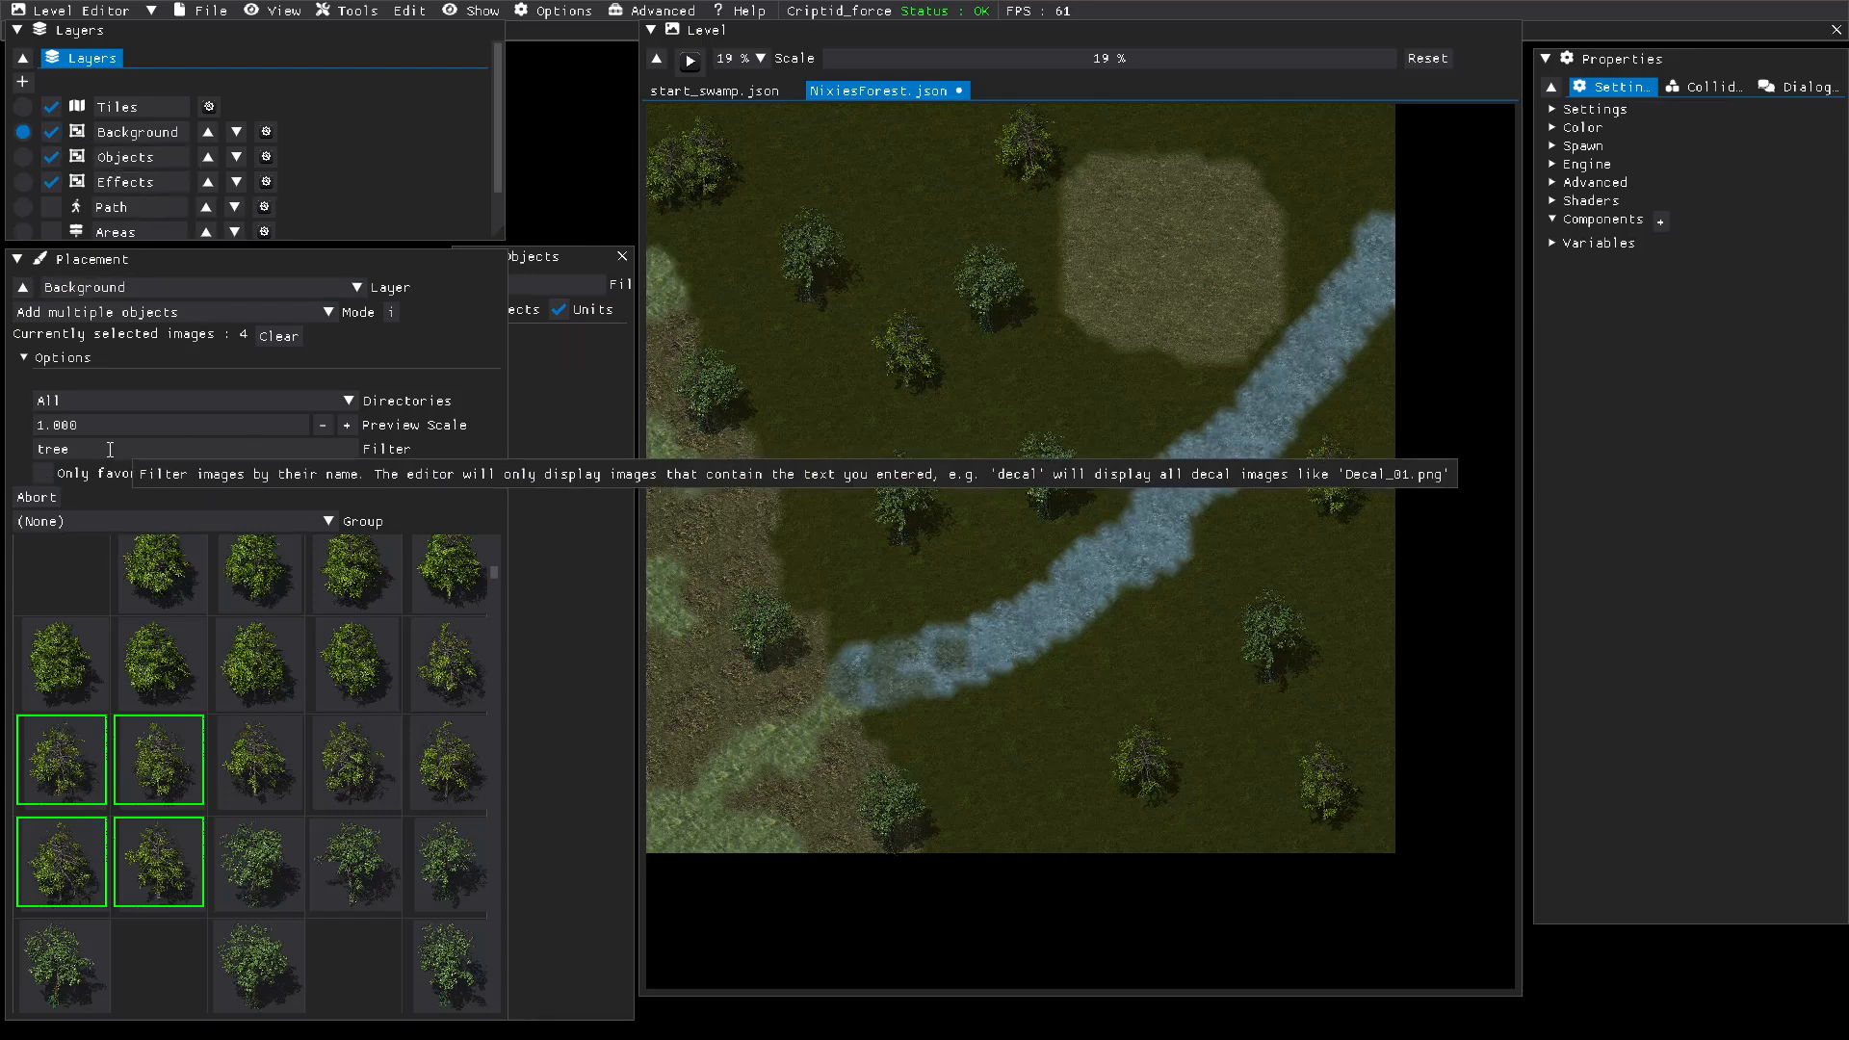
drag(125, 448, 5, 426)
text(bush)
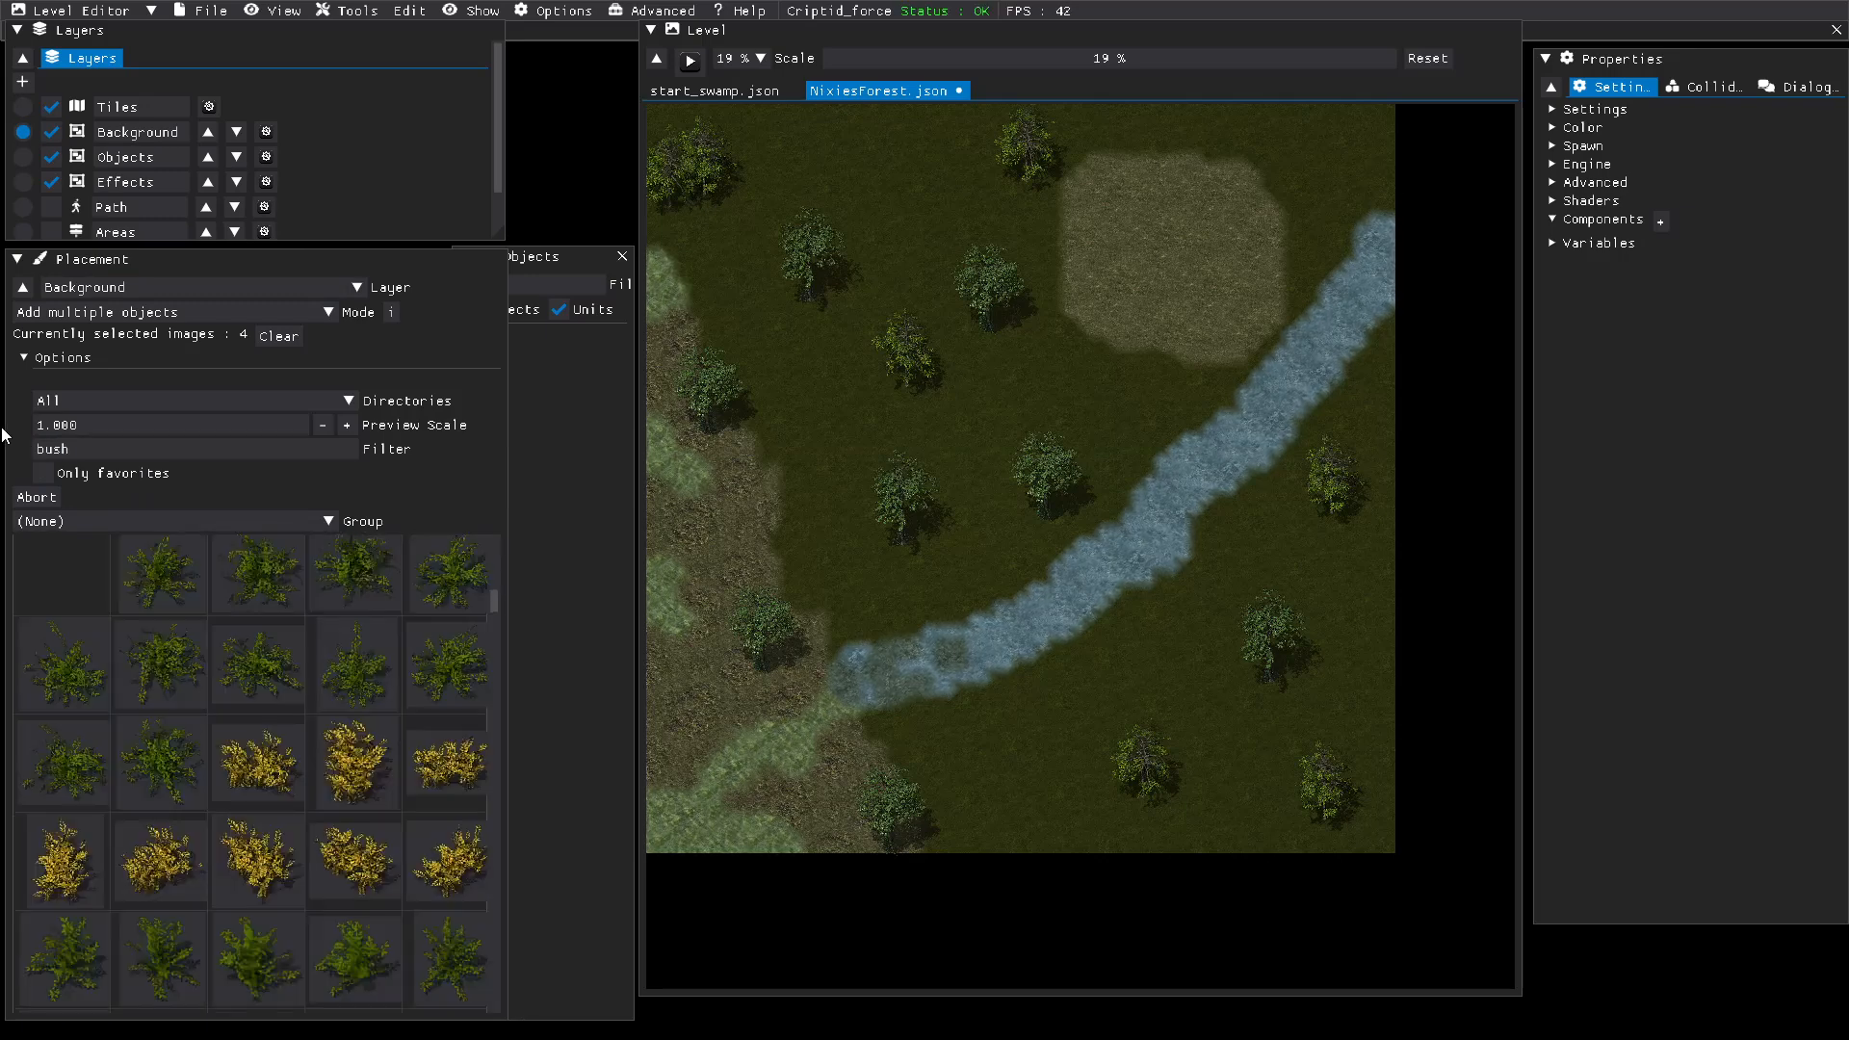
Step: Add Bush7_5, Bush6_4, Bush8_3, Bush6_1 and one more green Bush6 image to the placement selection
click(132, 862)
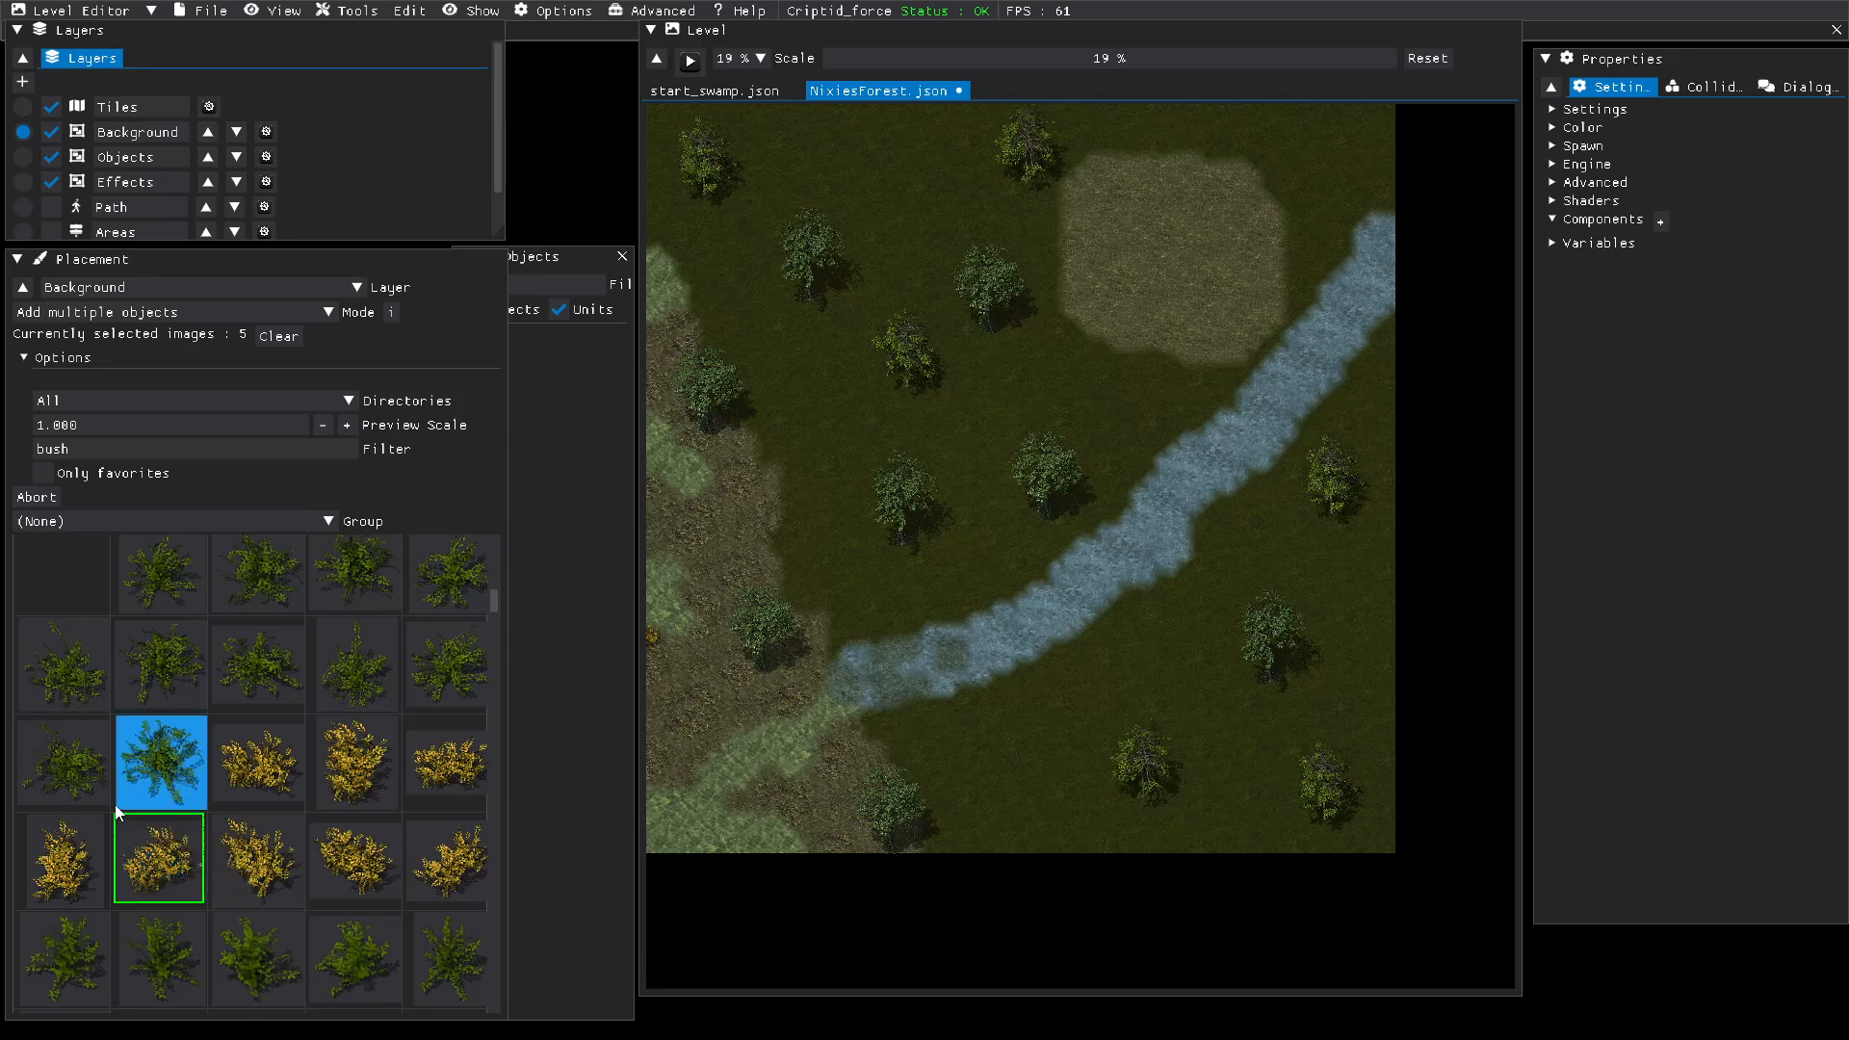
click(79, 782)
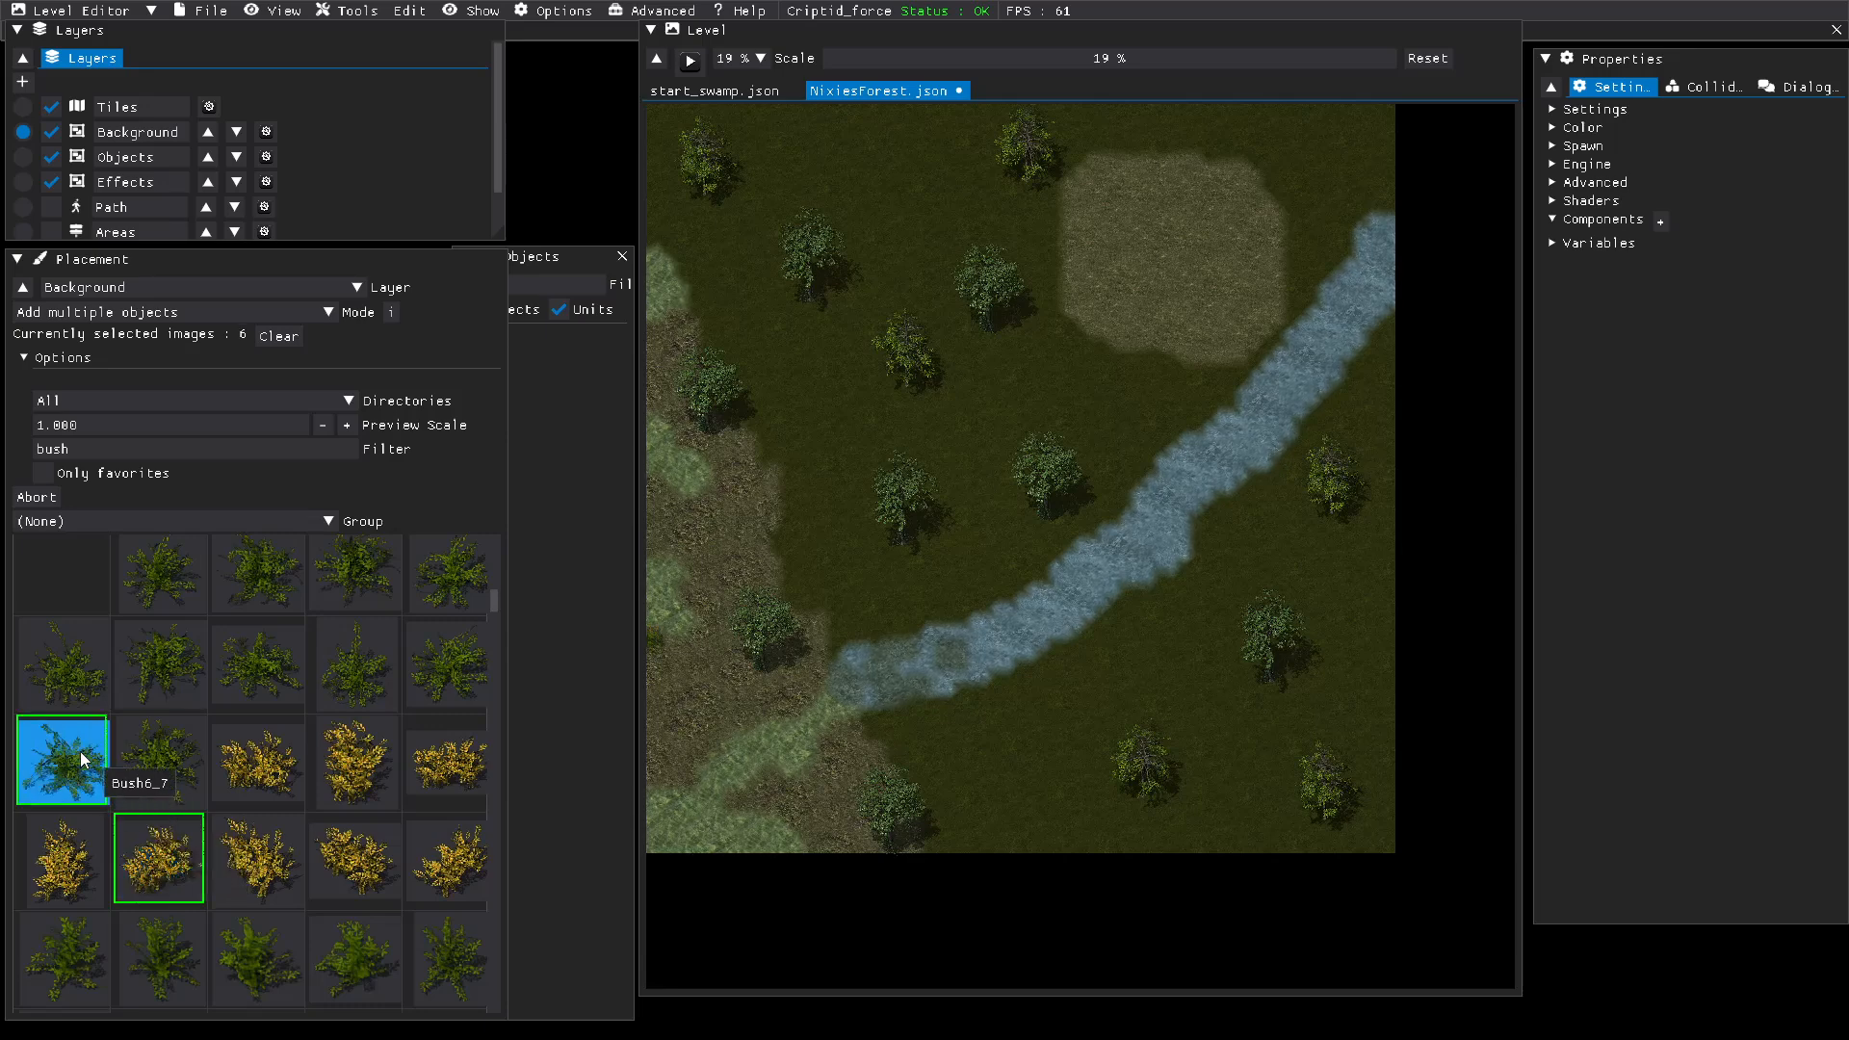
click(243, 674)
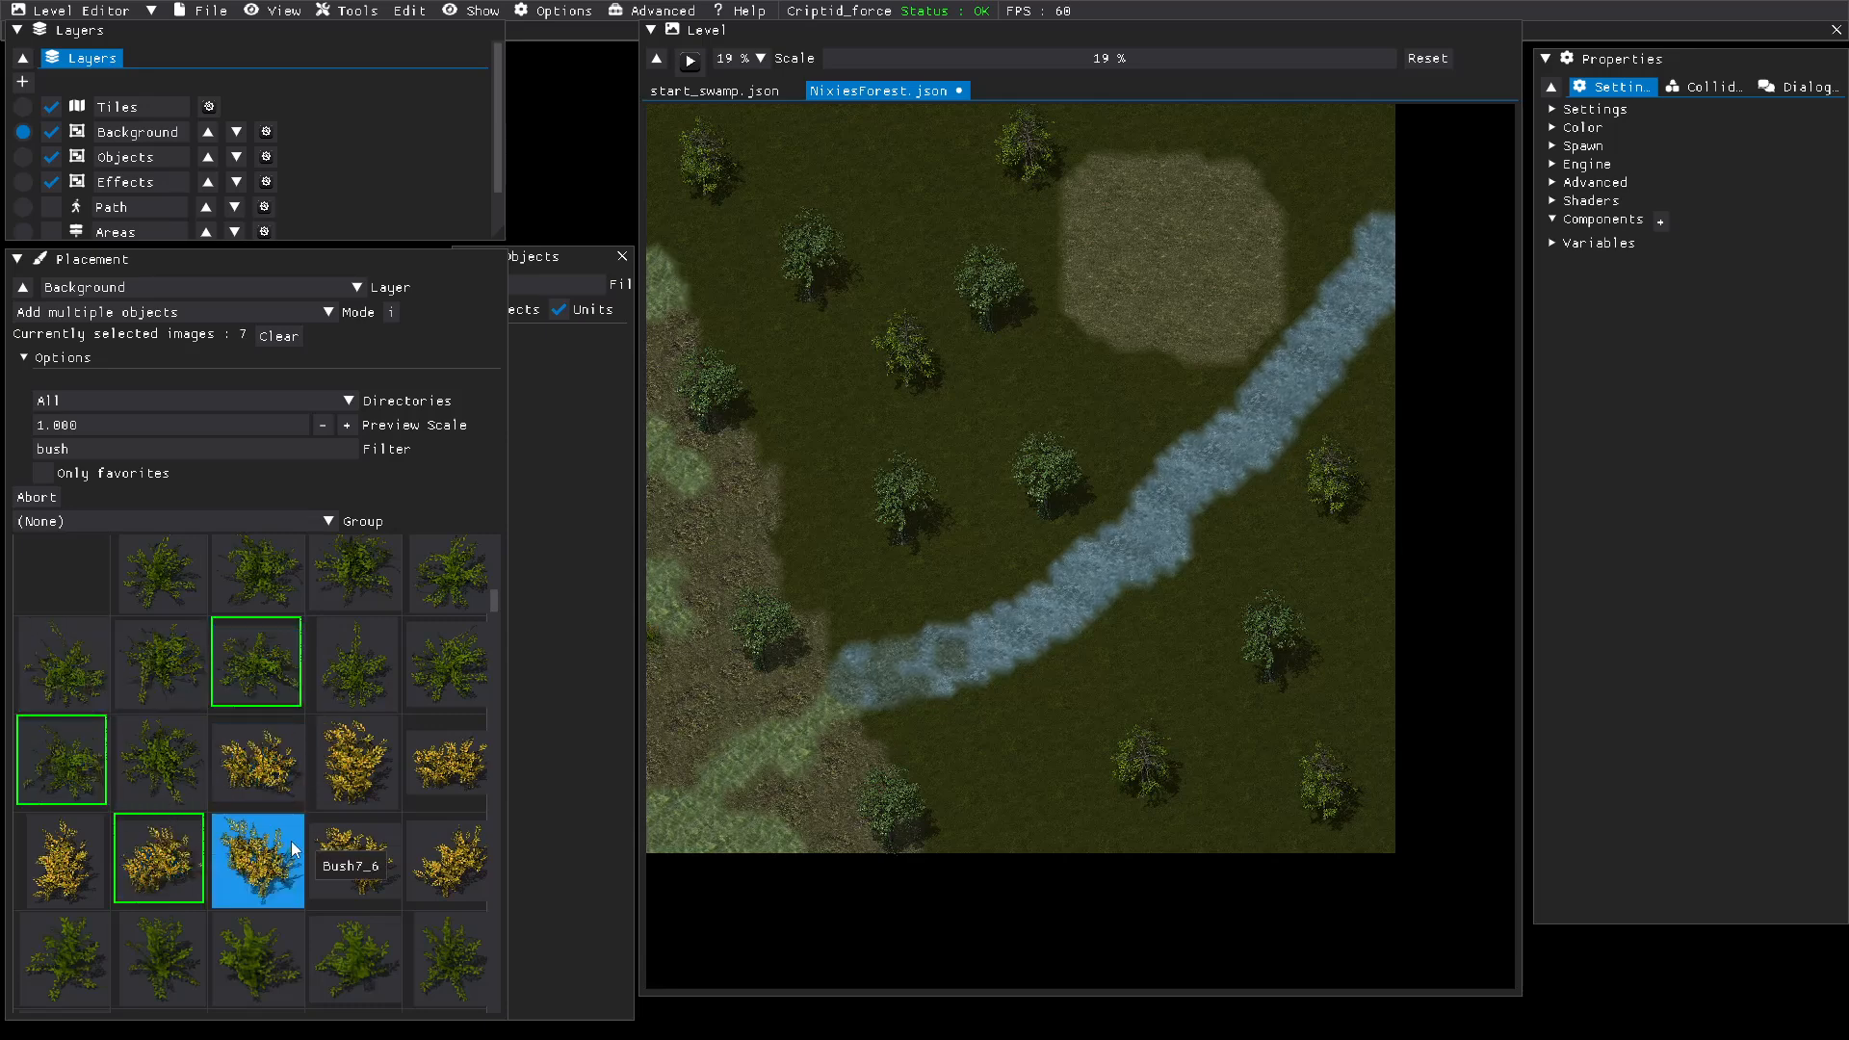
click(262, 956)
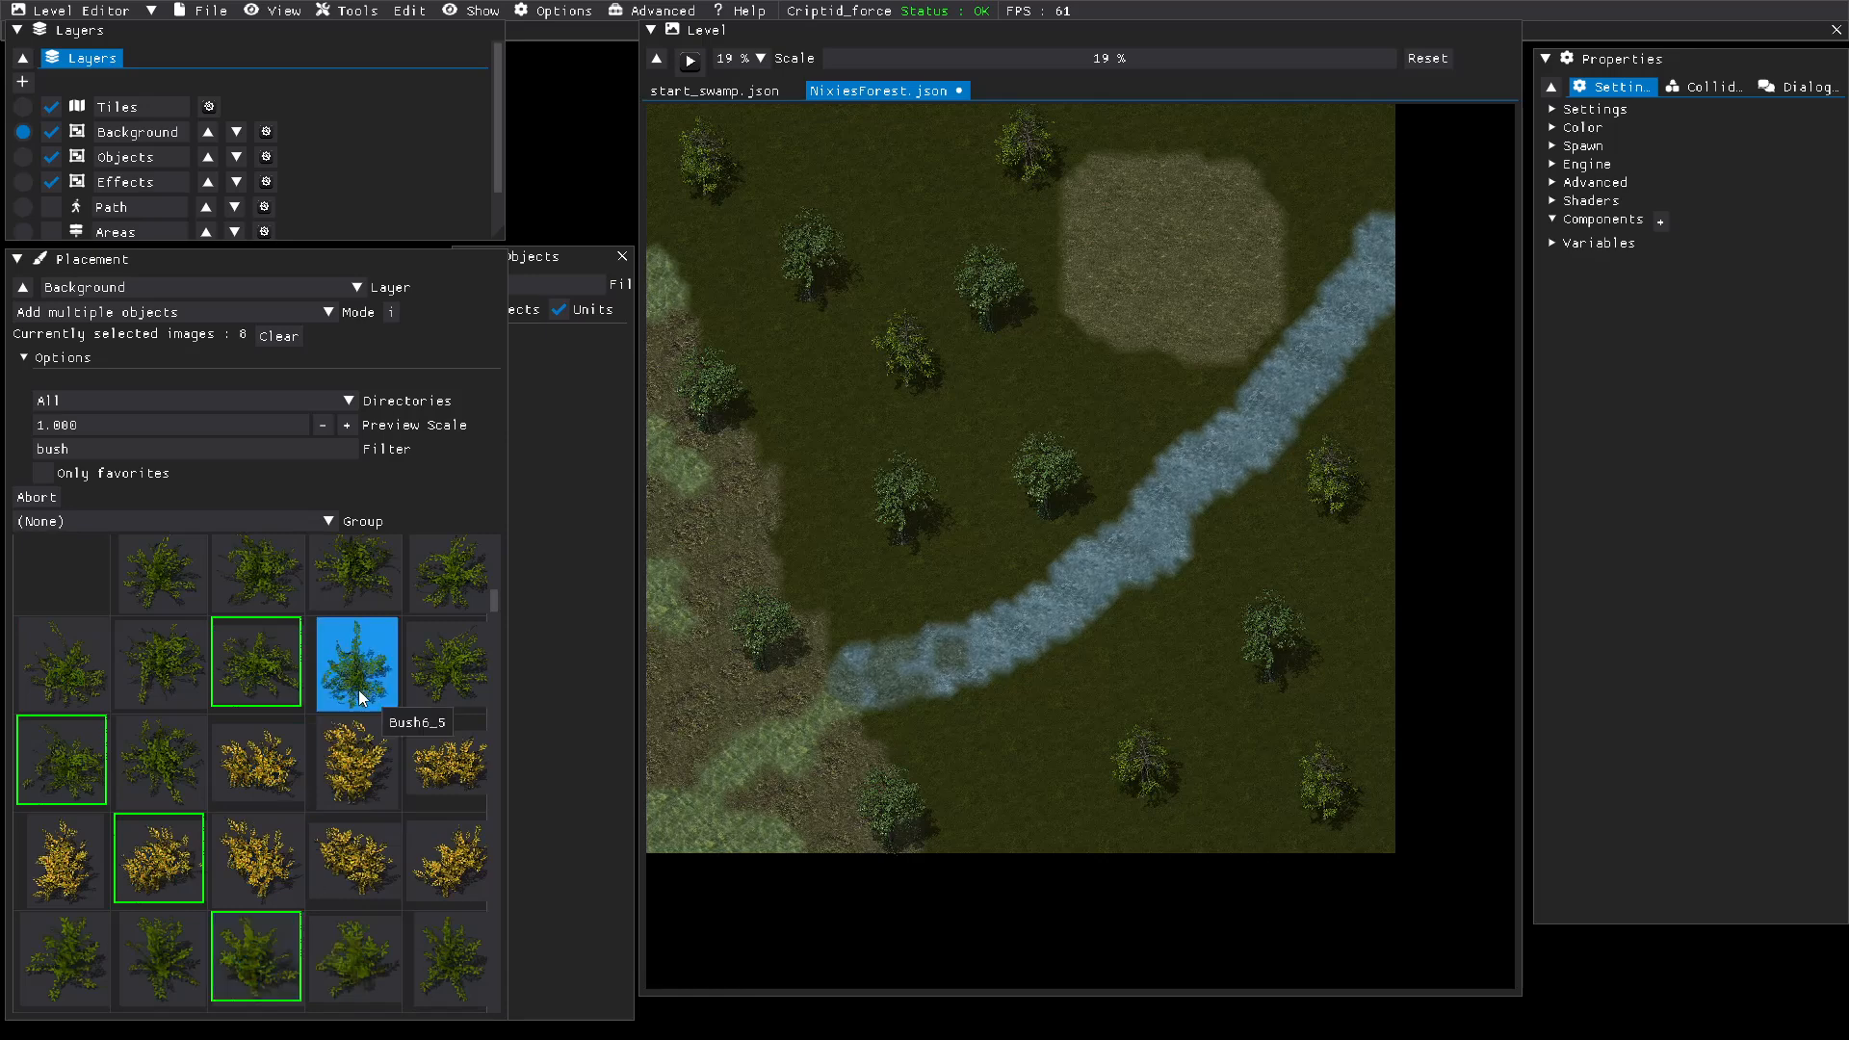
click(435, 603)
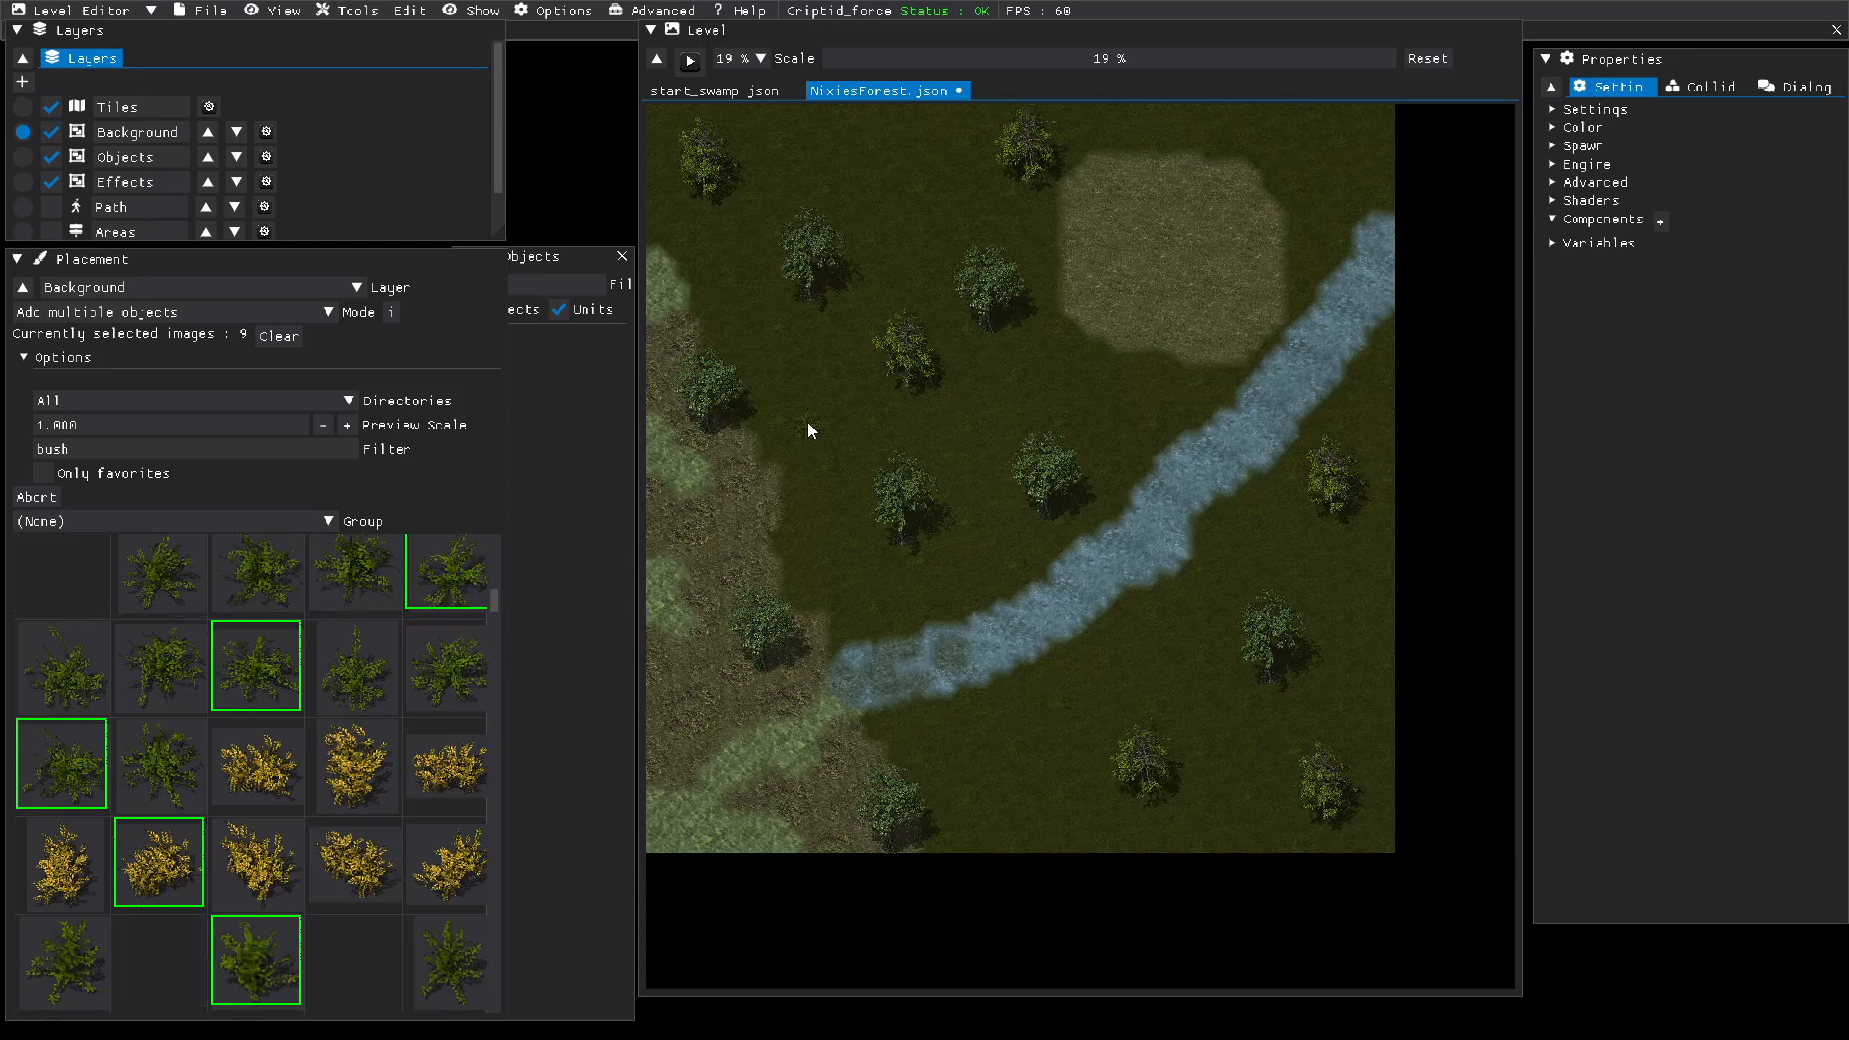
Step: Place three bushes on the grass northwest of the river and a tree near the level's northeast corner
click(780, 368)
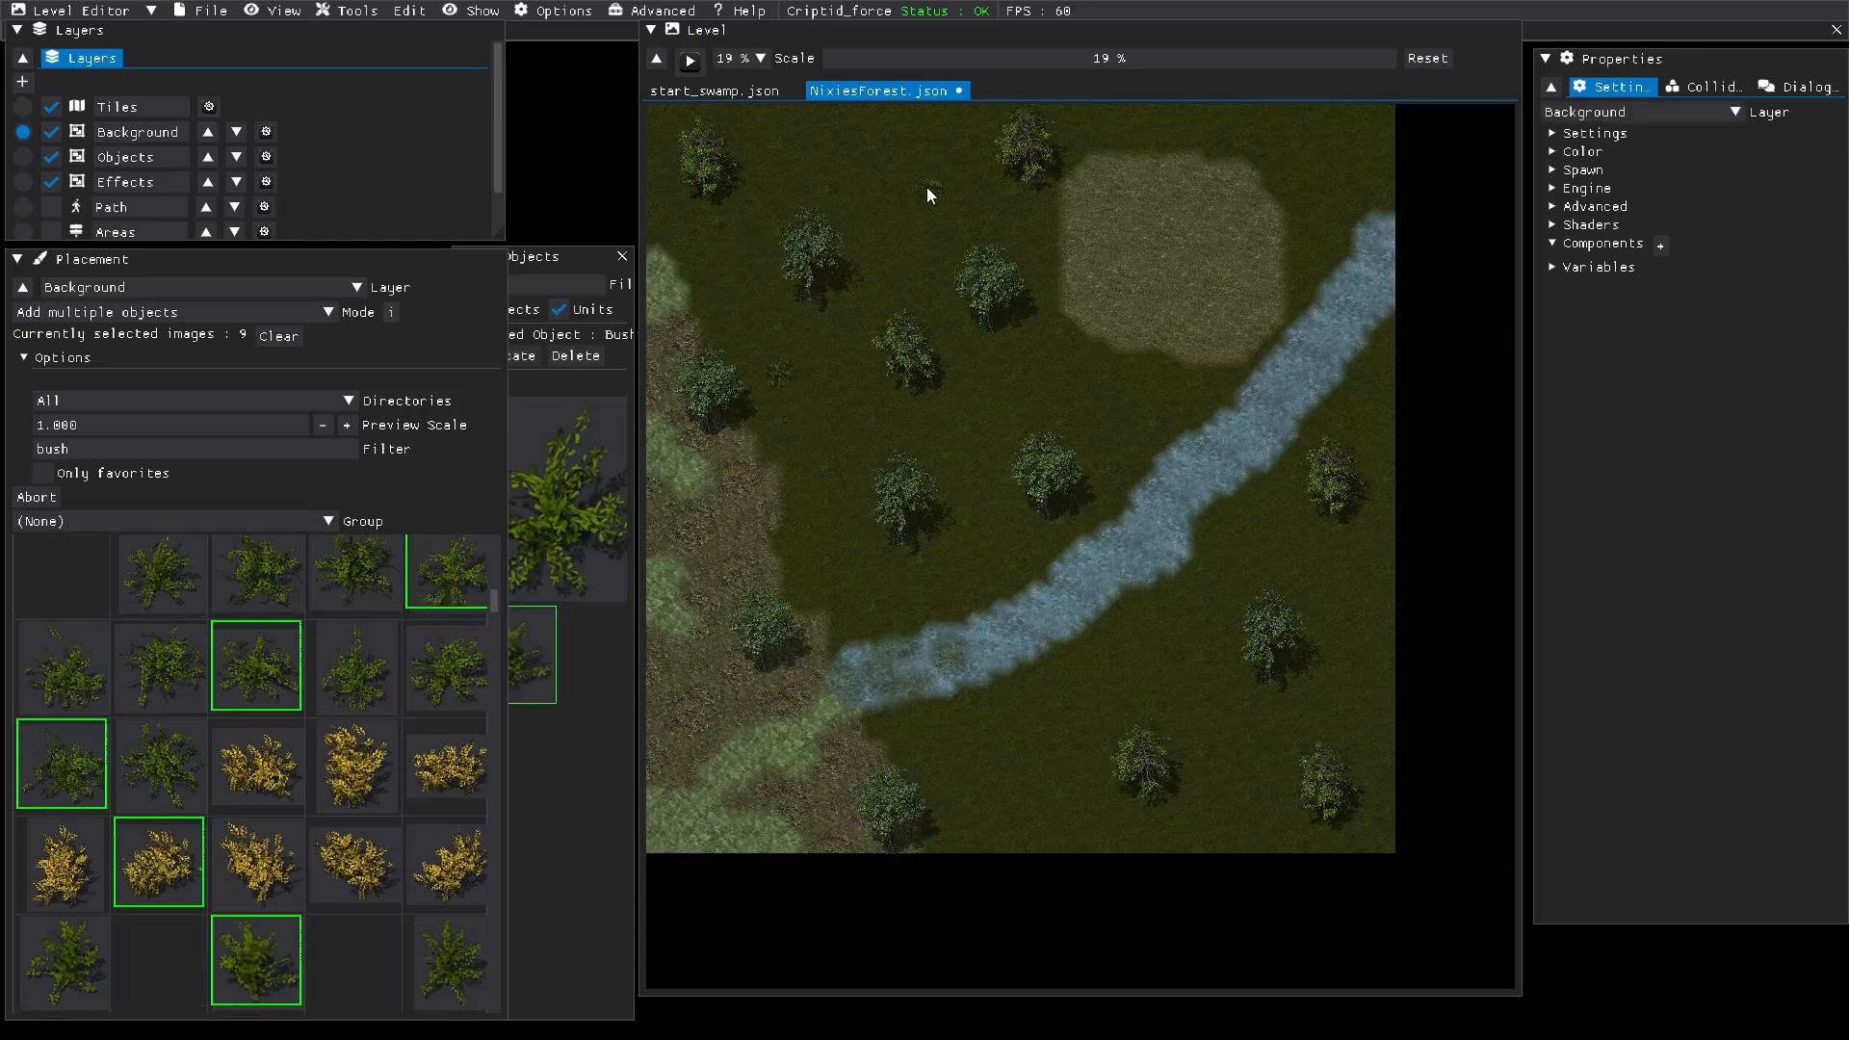
click(926, 187)
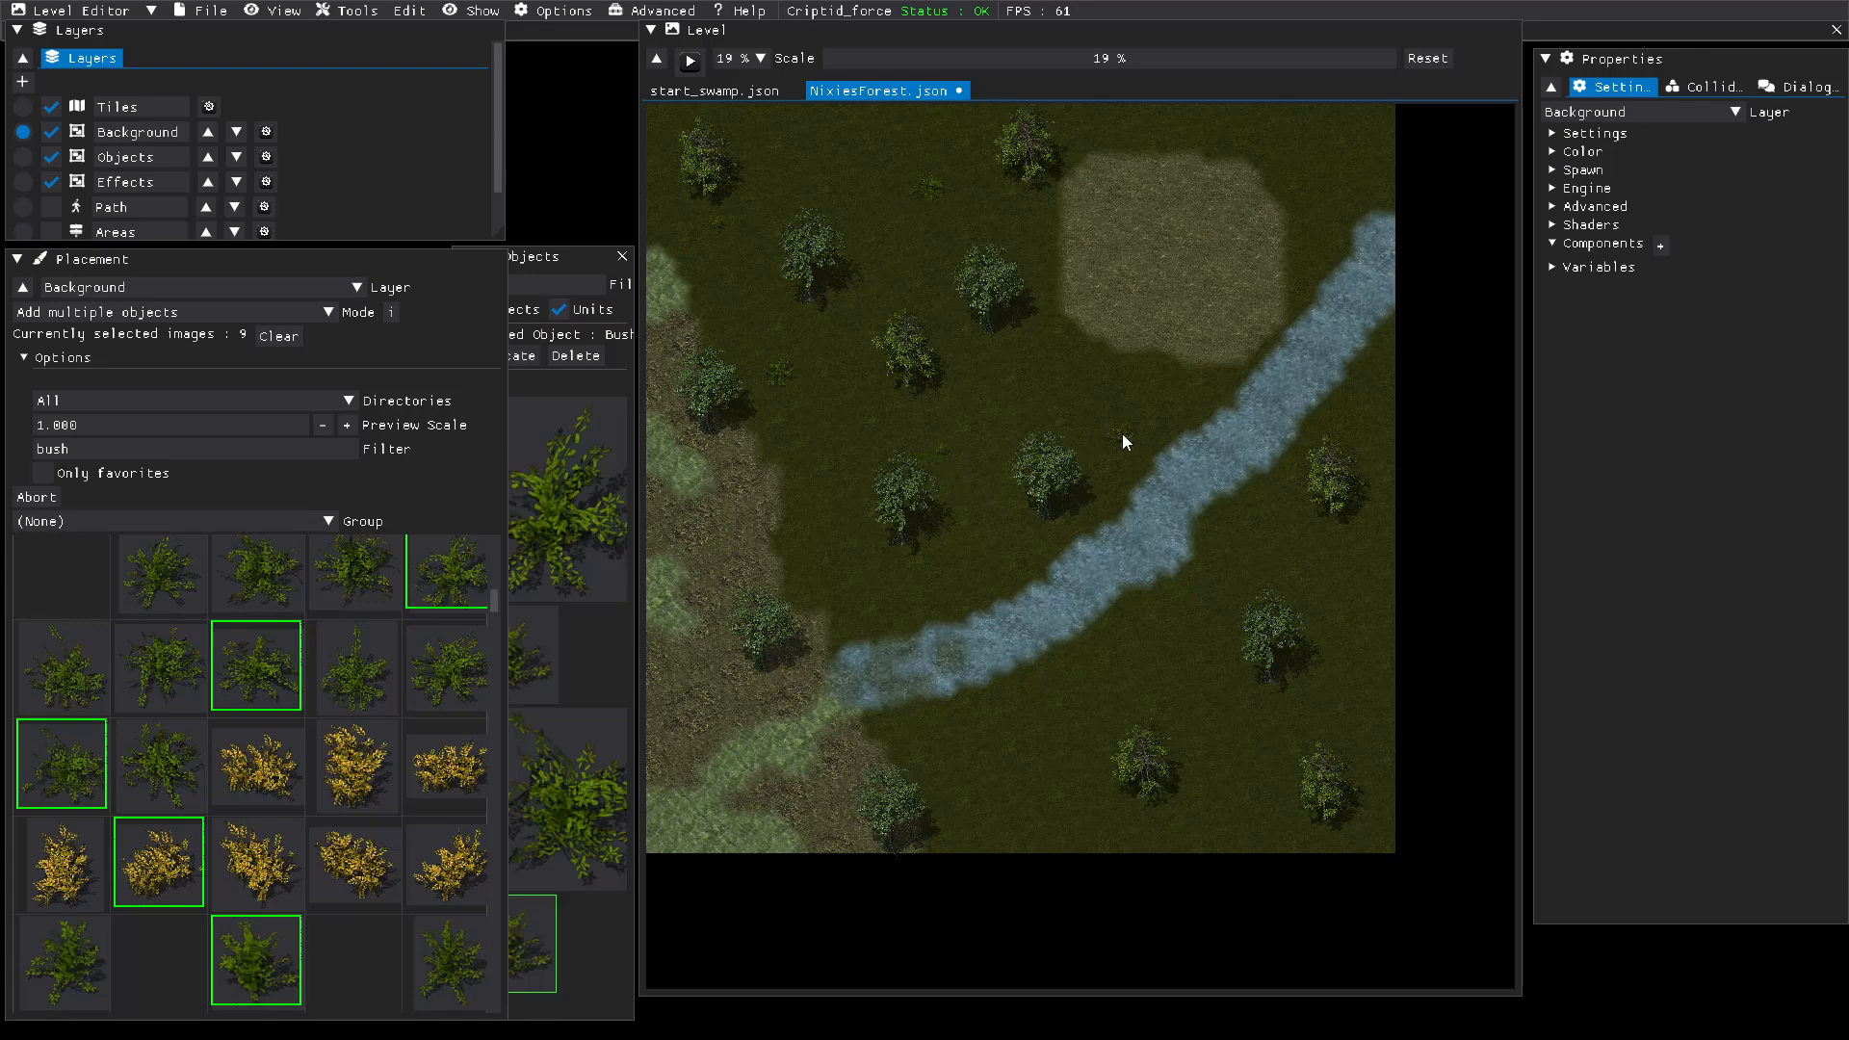
click(1123, 434)
drag(1319, 204, 1308, 153)
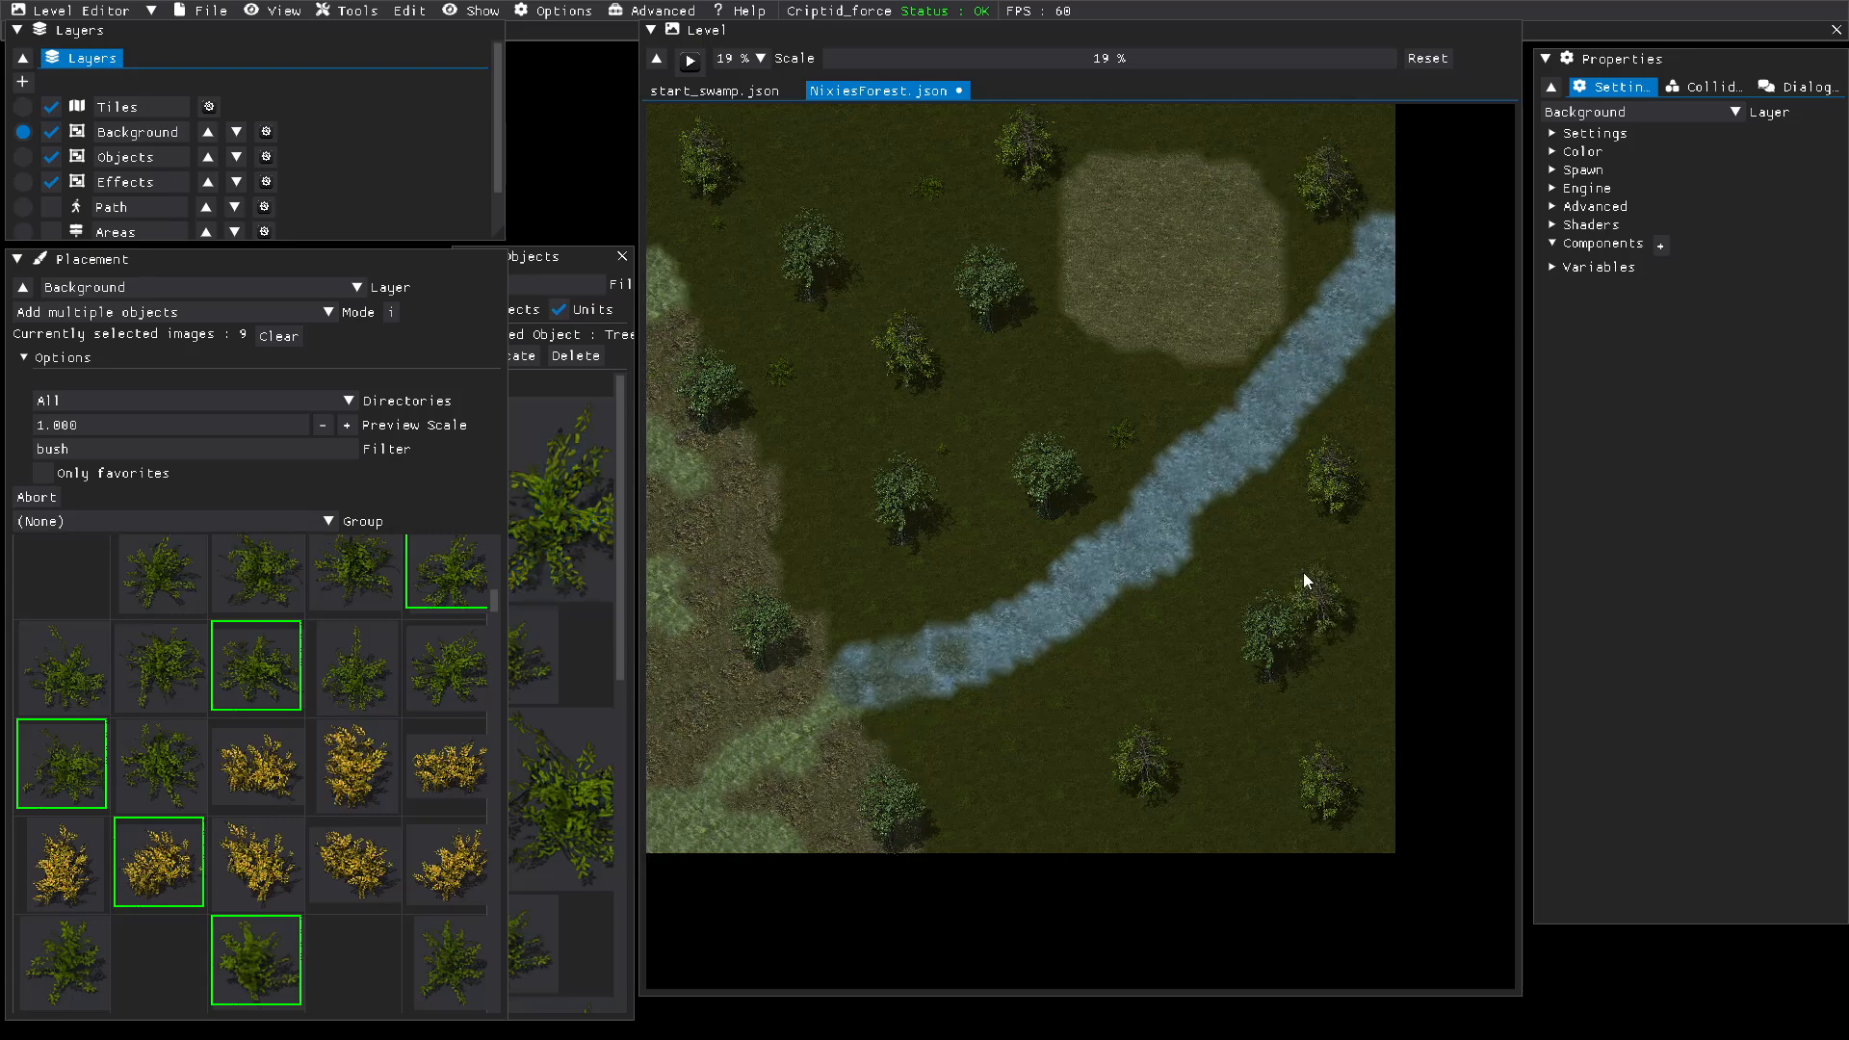
drag(909, 616, 803, 597)
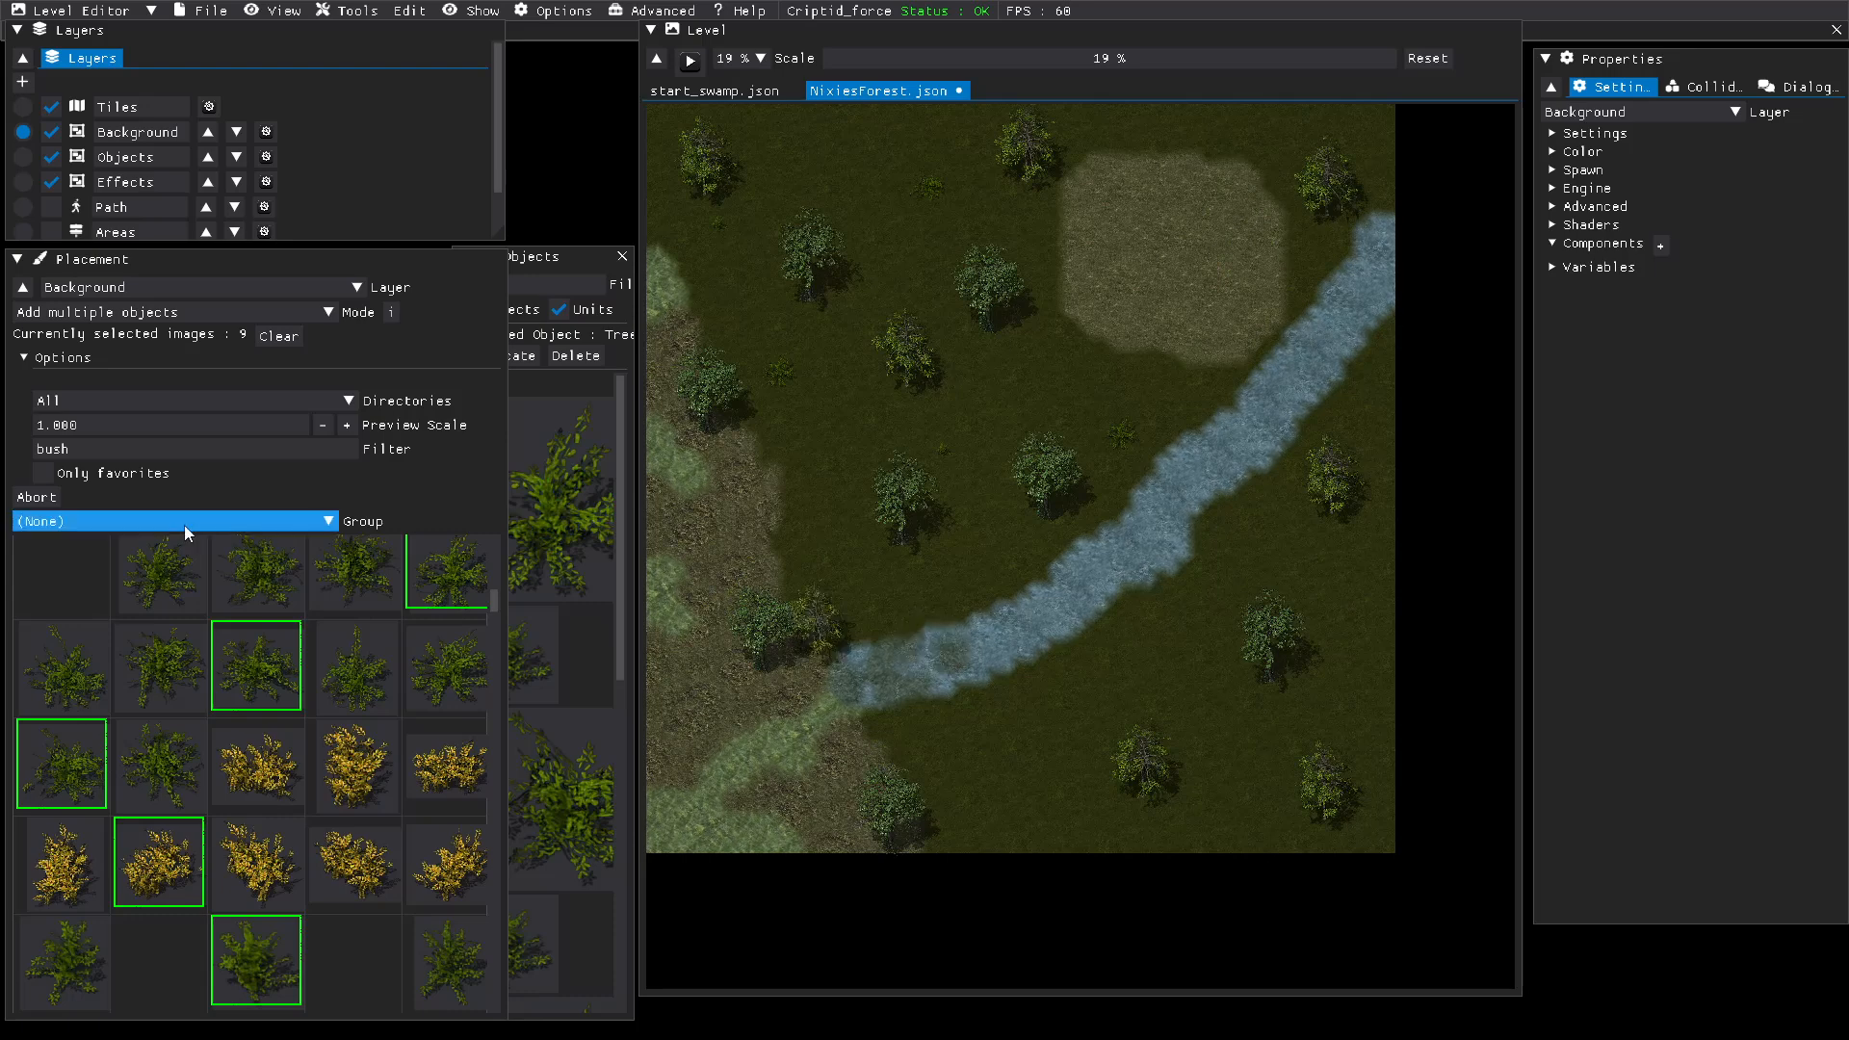
Step: Filter the object images by "tree" and deselect the four Tree19 images
scroll(228, 686, down, 3)
scroll(225, 679, down, 6)
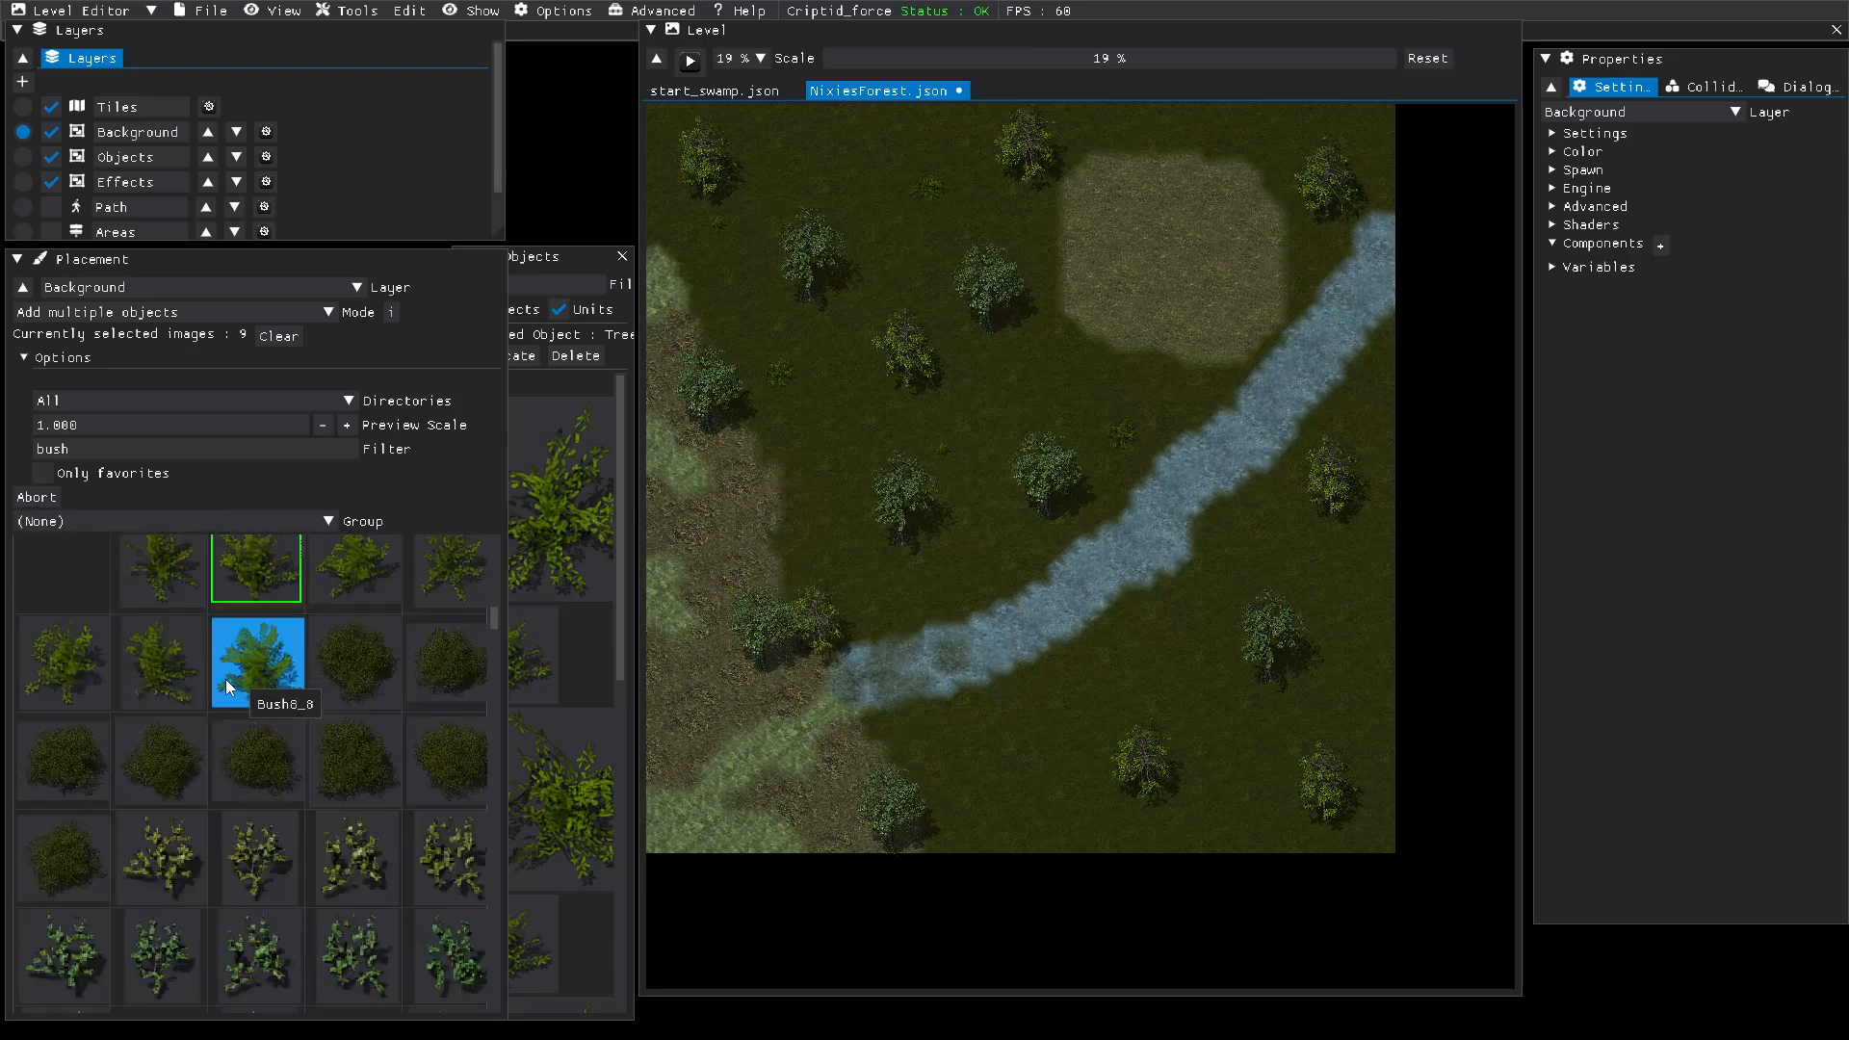
scroll(226, 679, up, 6)
scroll(225, 679, up, 7)
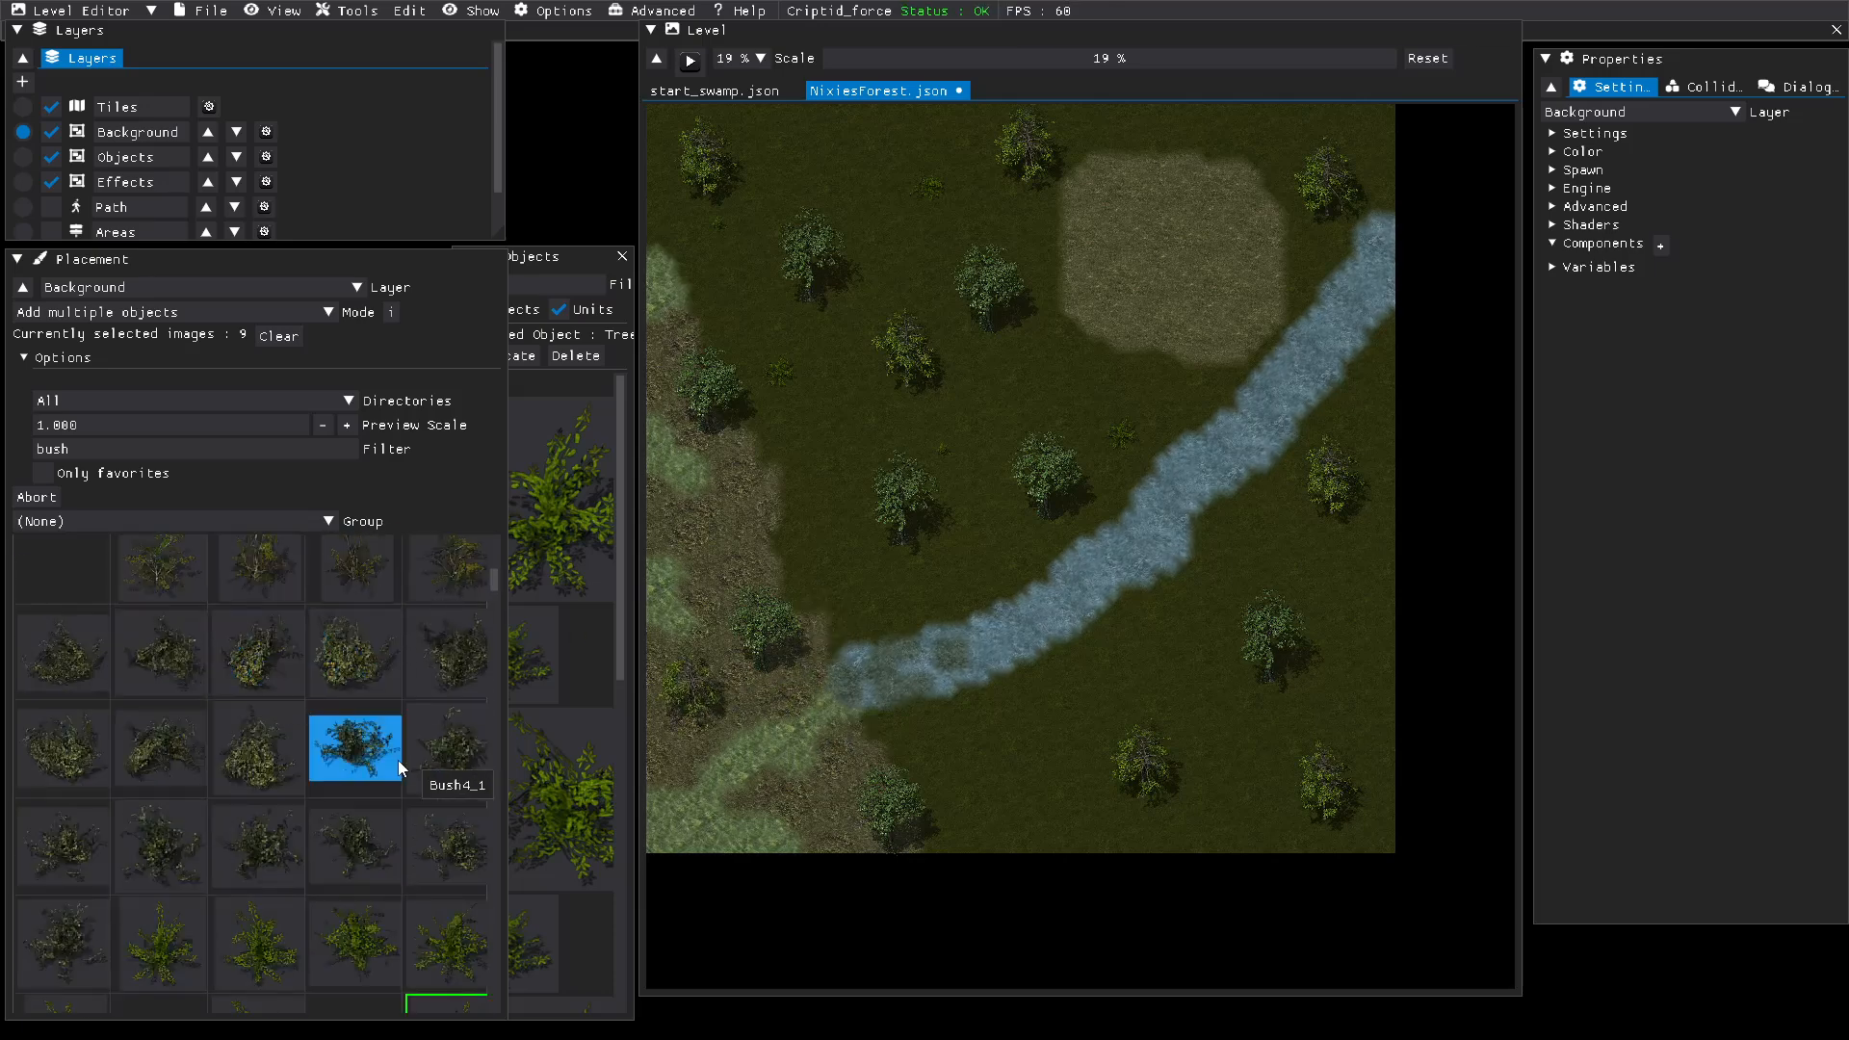
scroll(397, 759, down, 3)
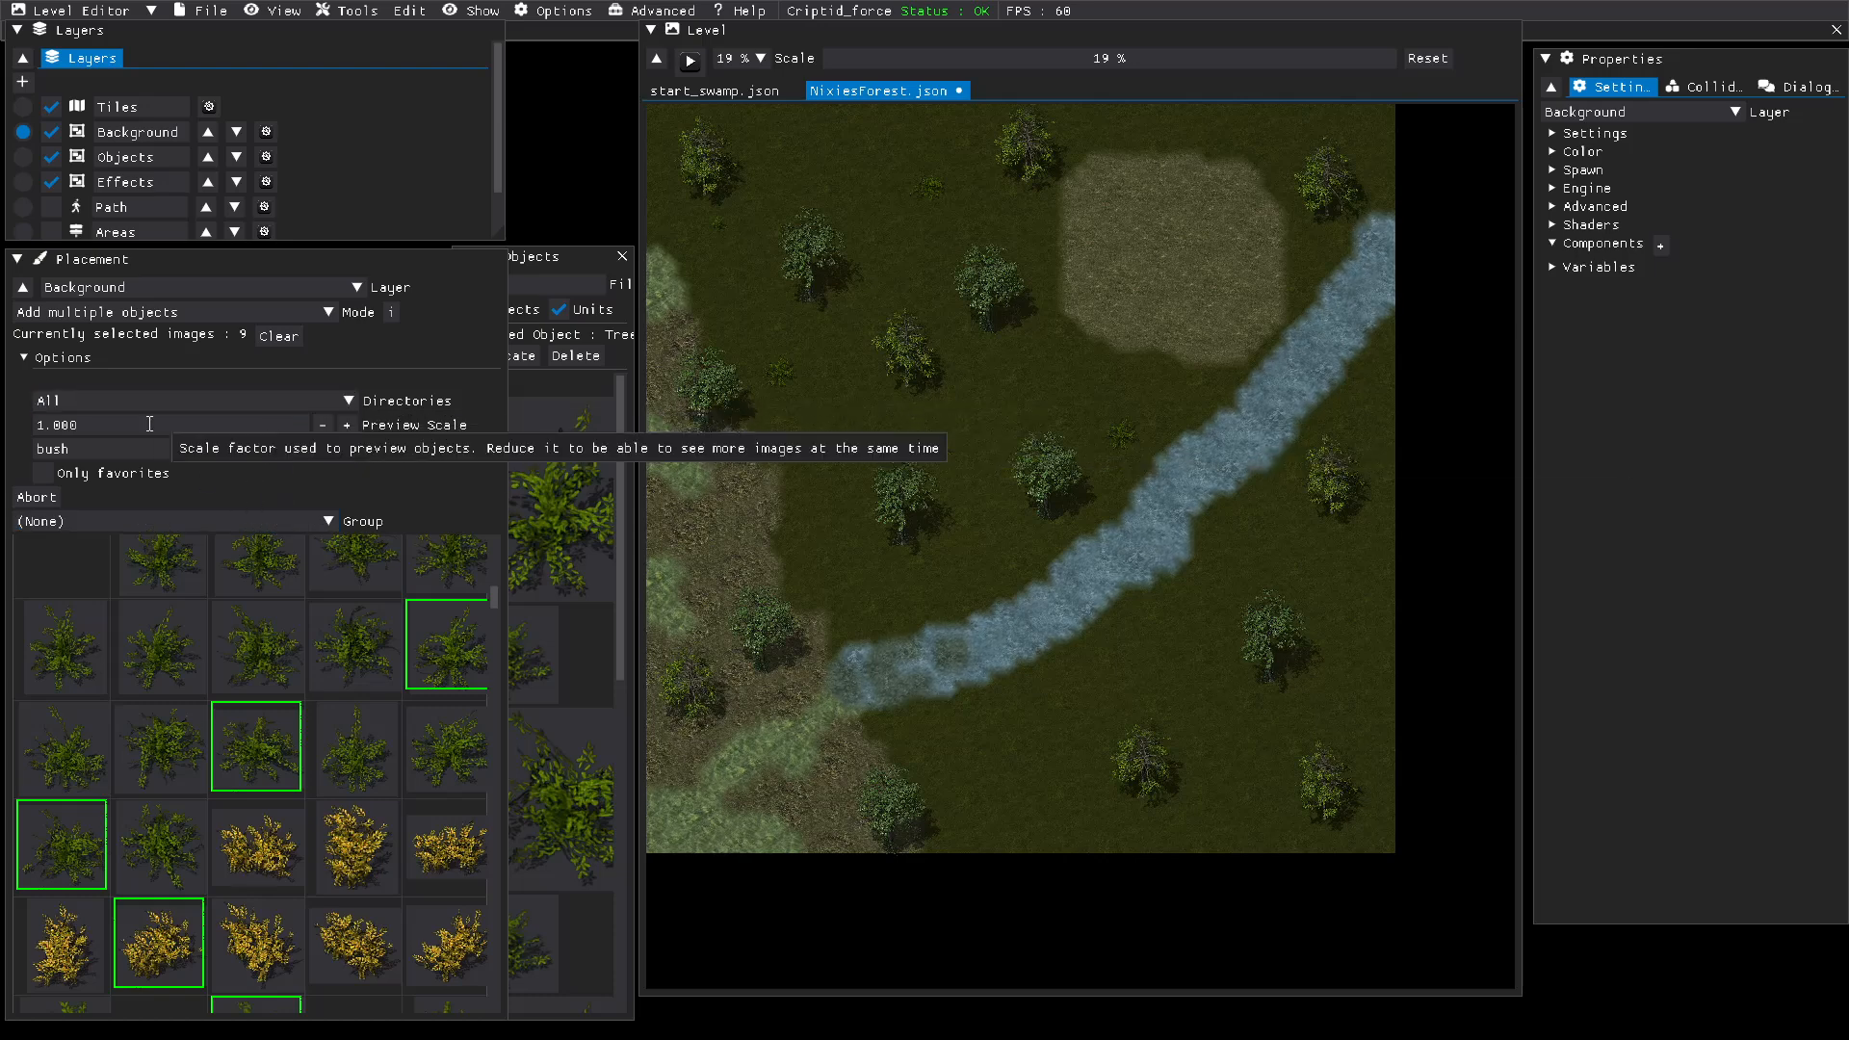
drag(135, 448, 3, 441)
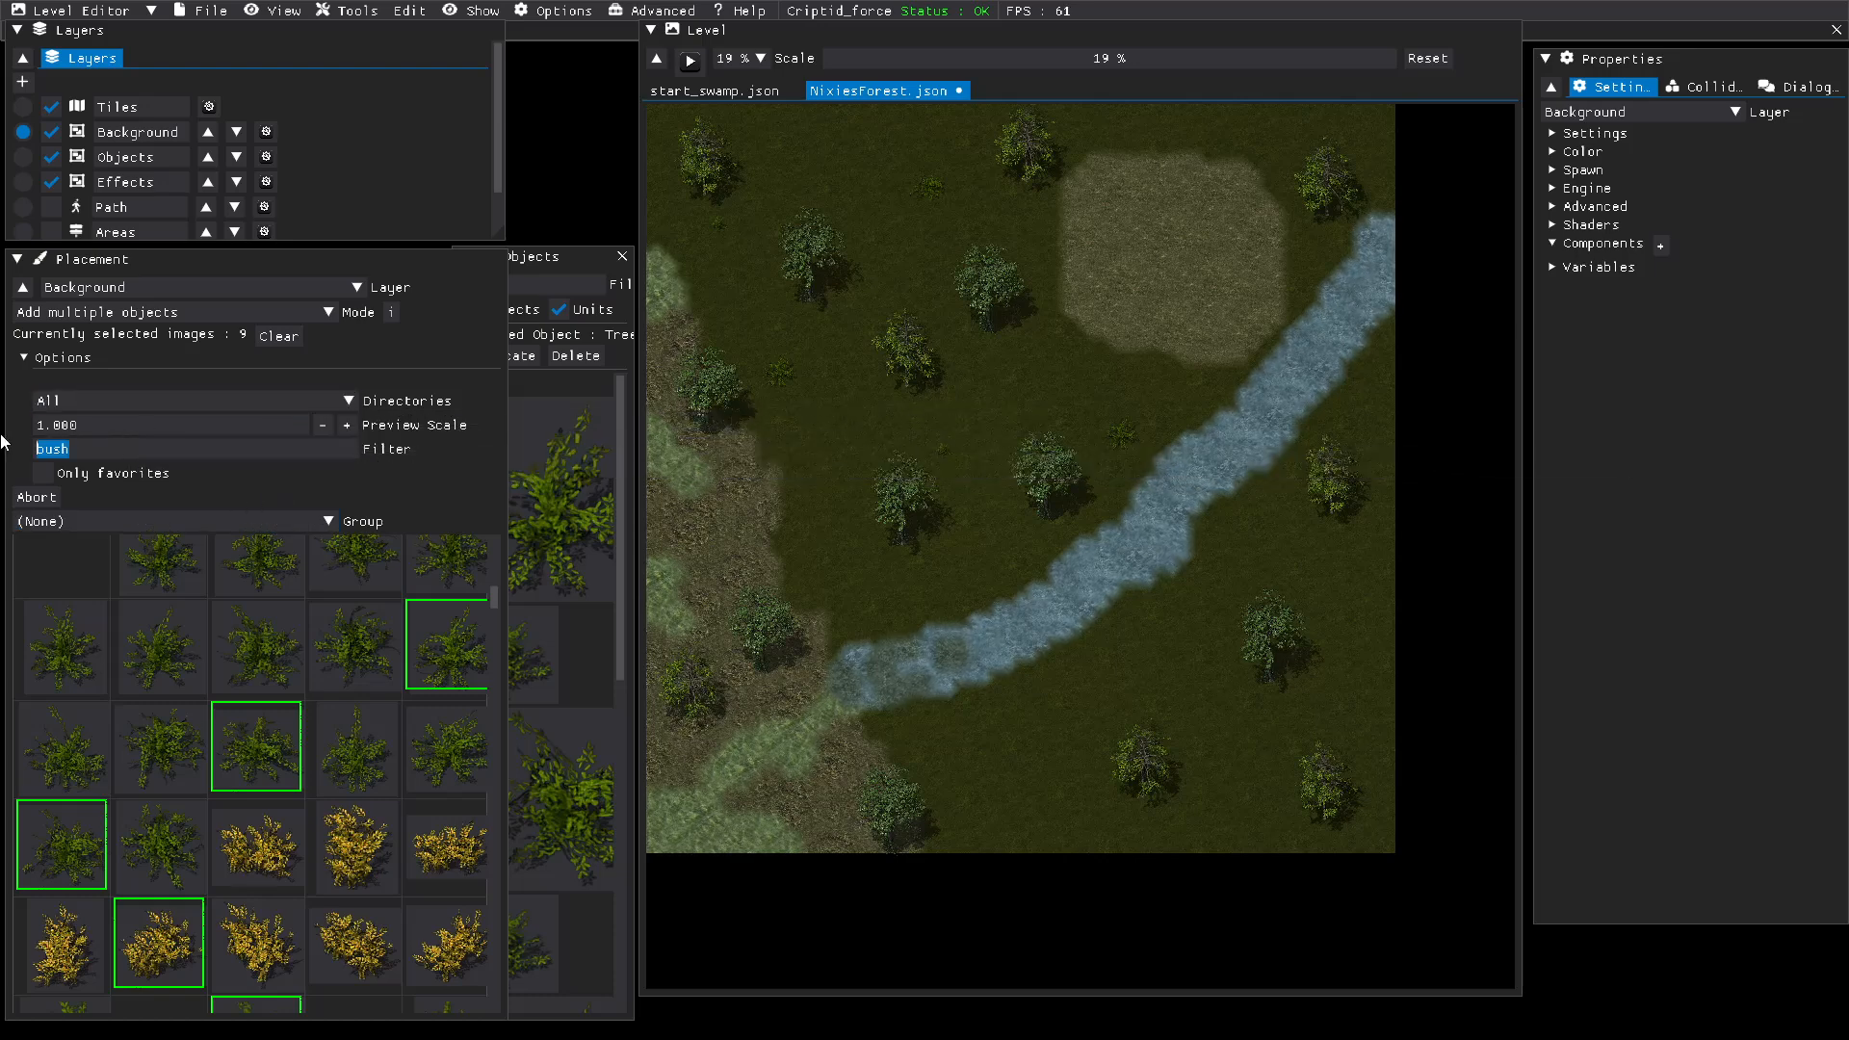
text(tree)
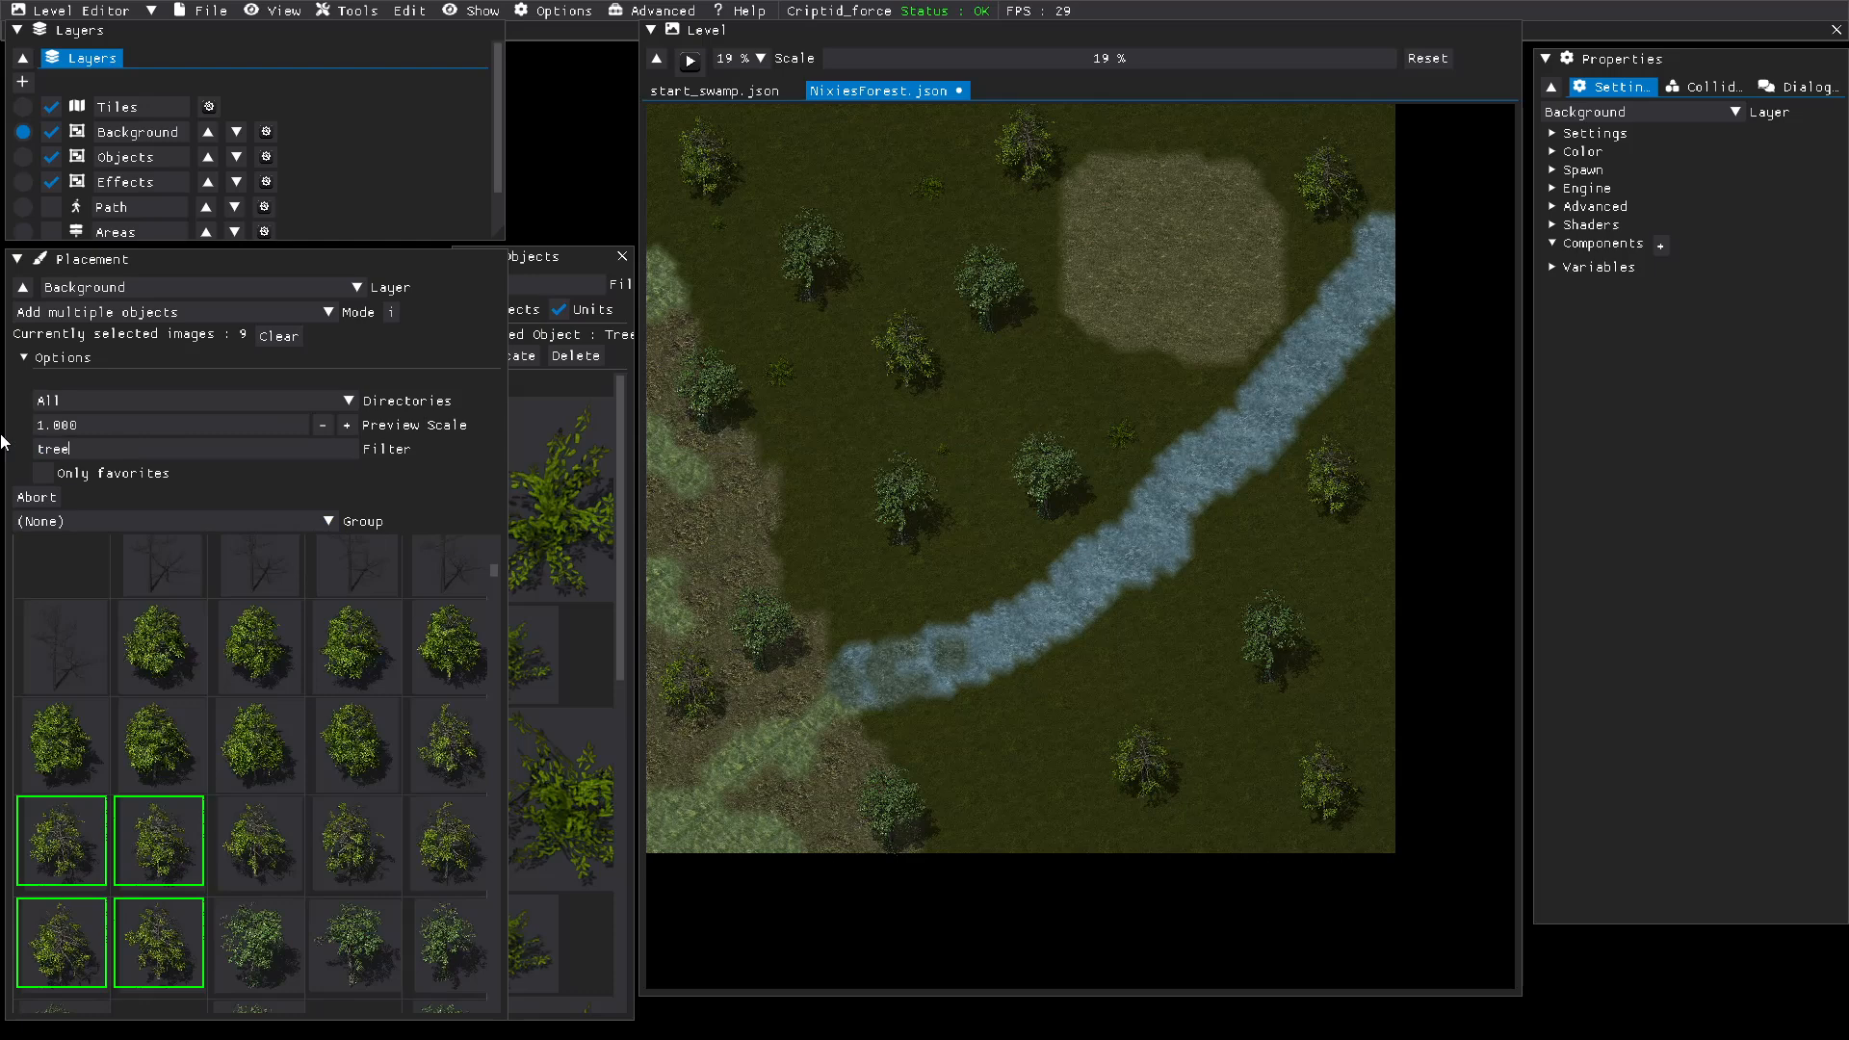
click(59, 843)
click(159, 846)
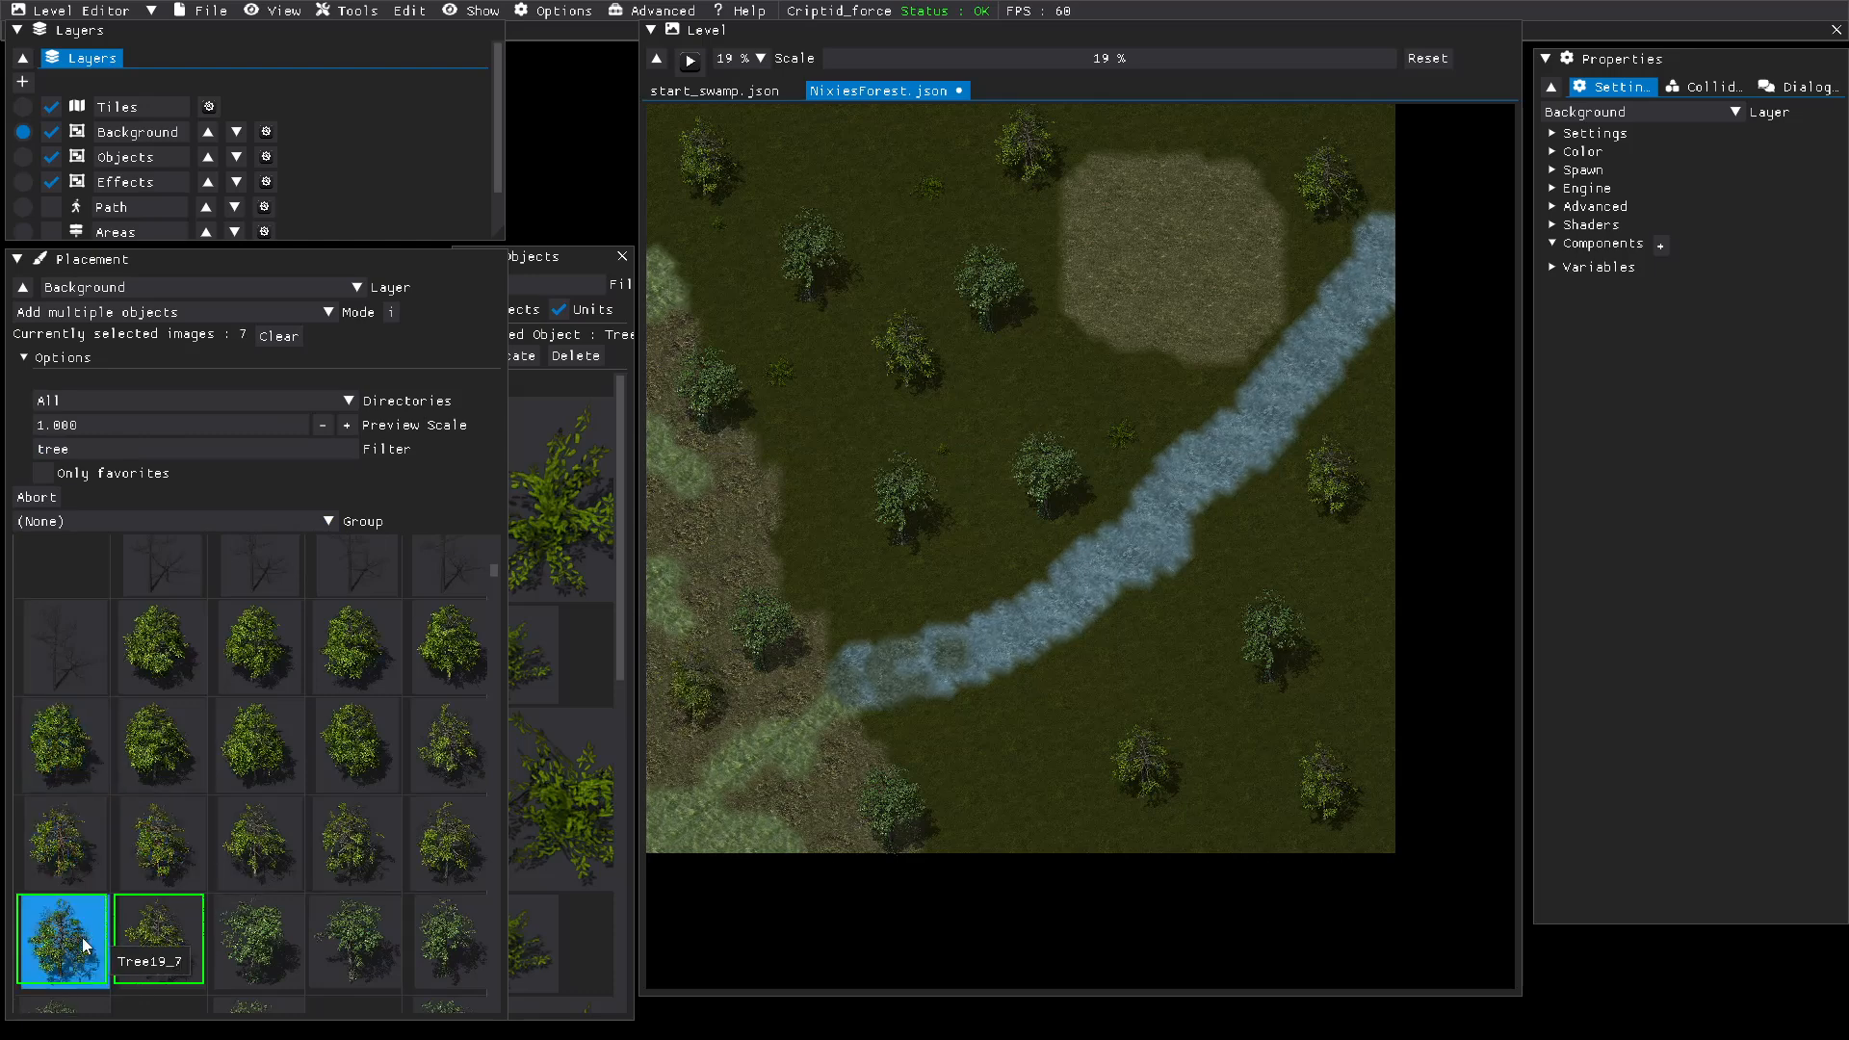
click(85, 946)
click(152, 939)
scroll(145, 771, down, 3)
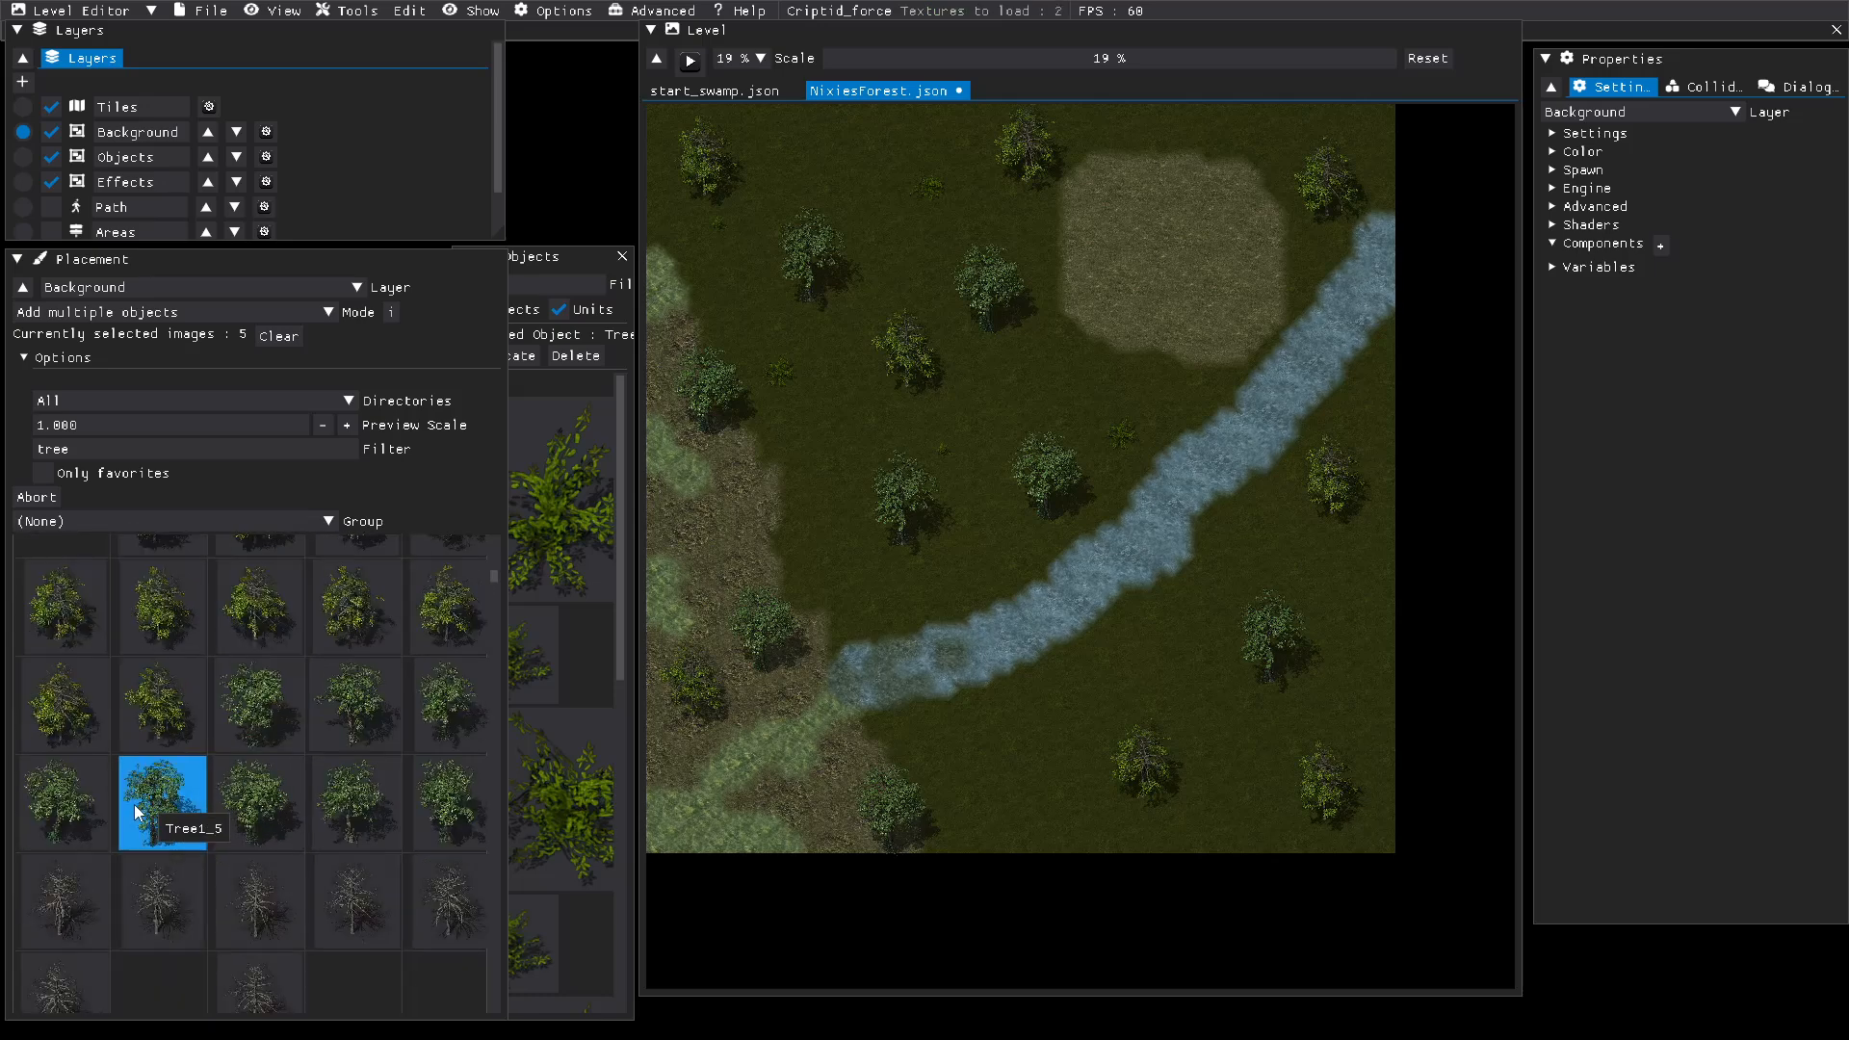
scroll(135, 811, down, 4)
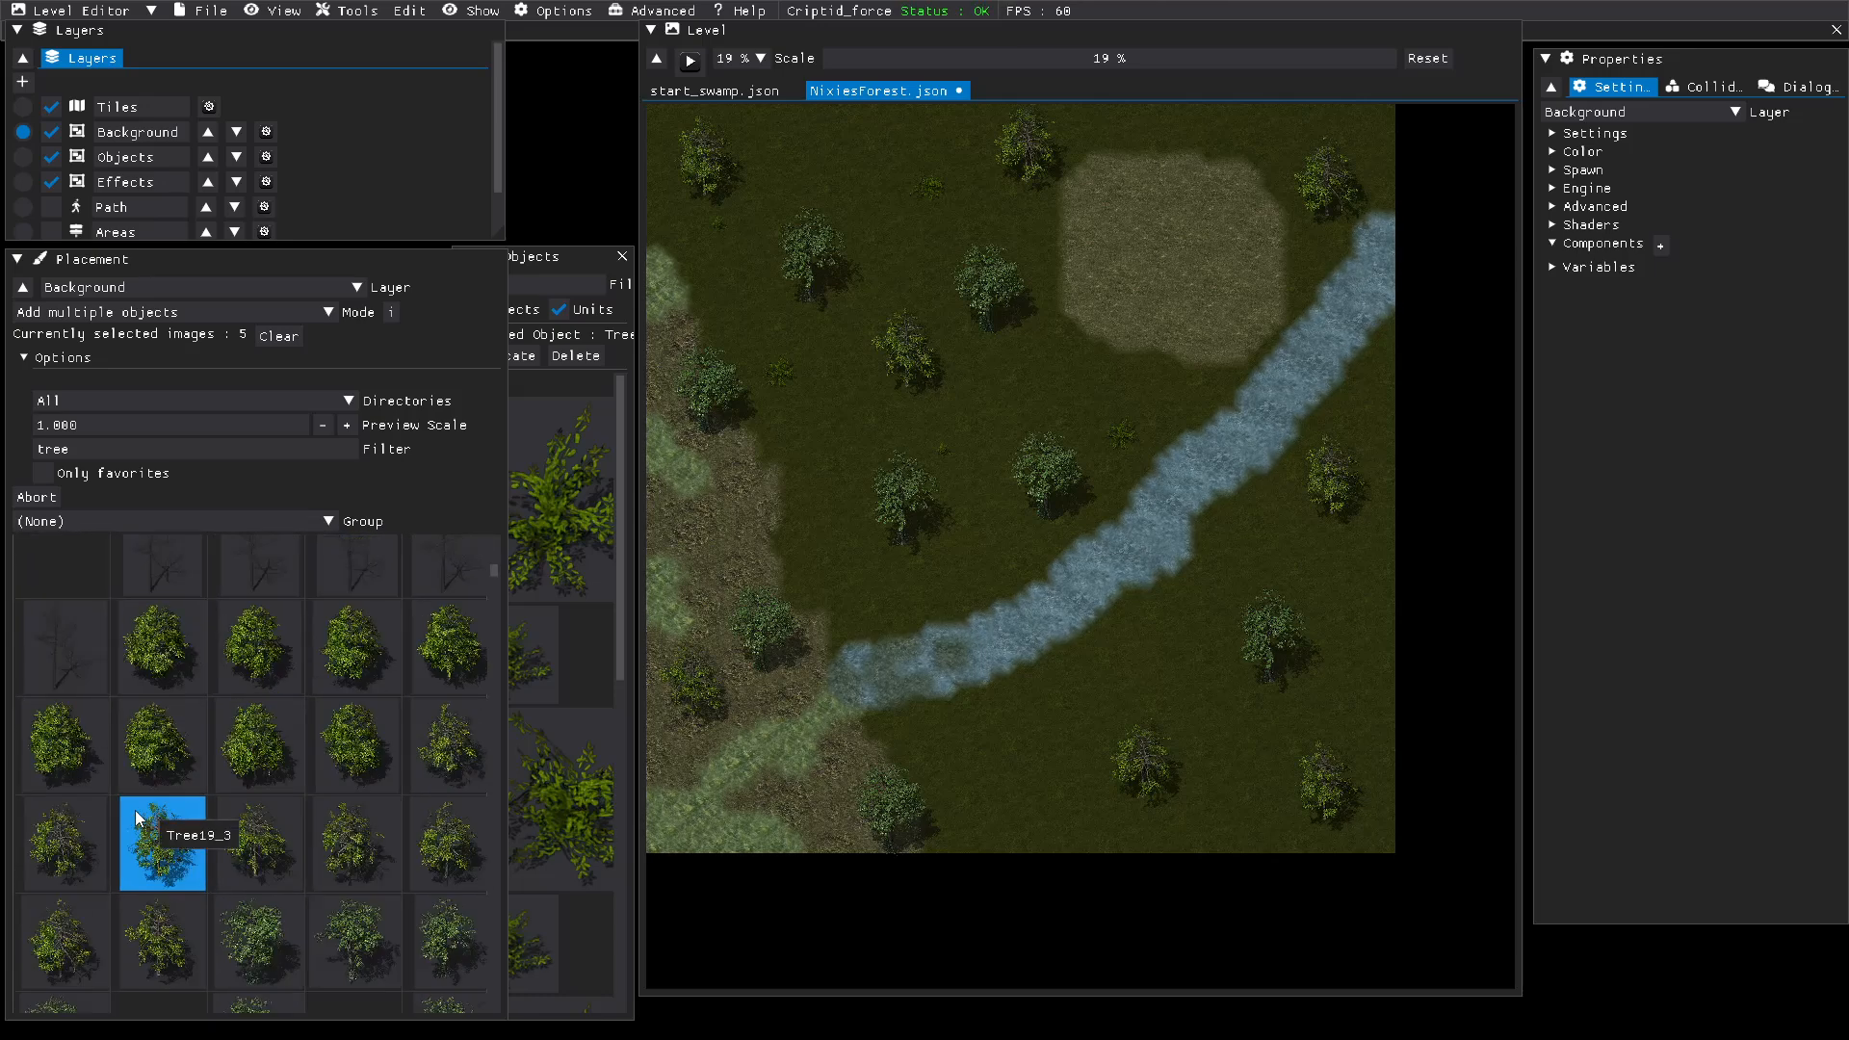
scroll(135, 810, up, 3)
scroll(135, 811, down, 3)
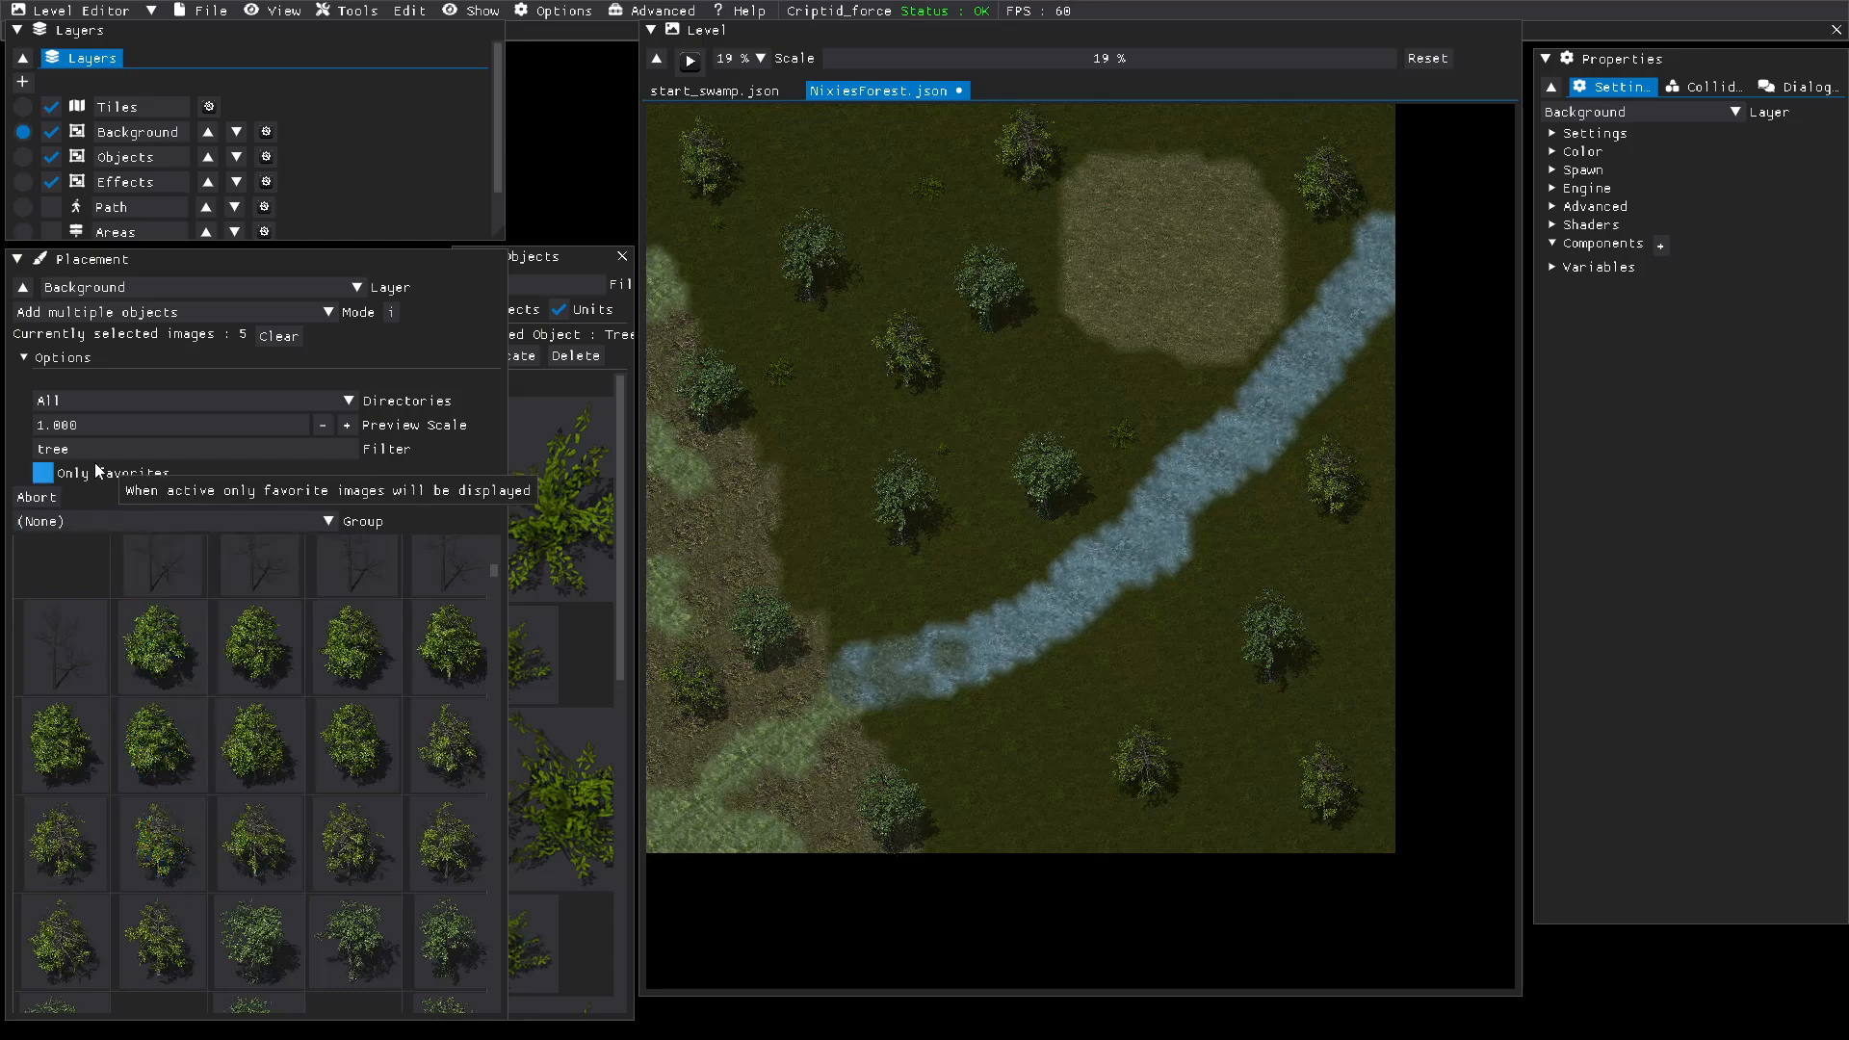
drag(69, 449, 4, 442)
text(bush)
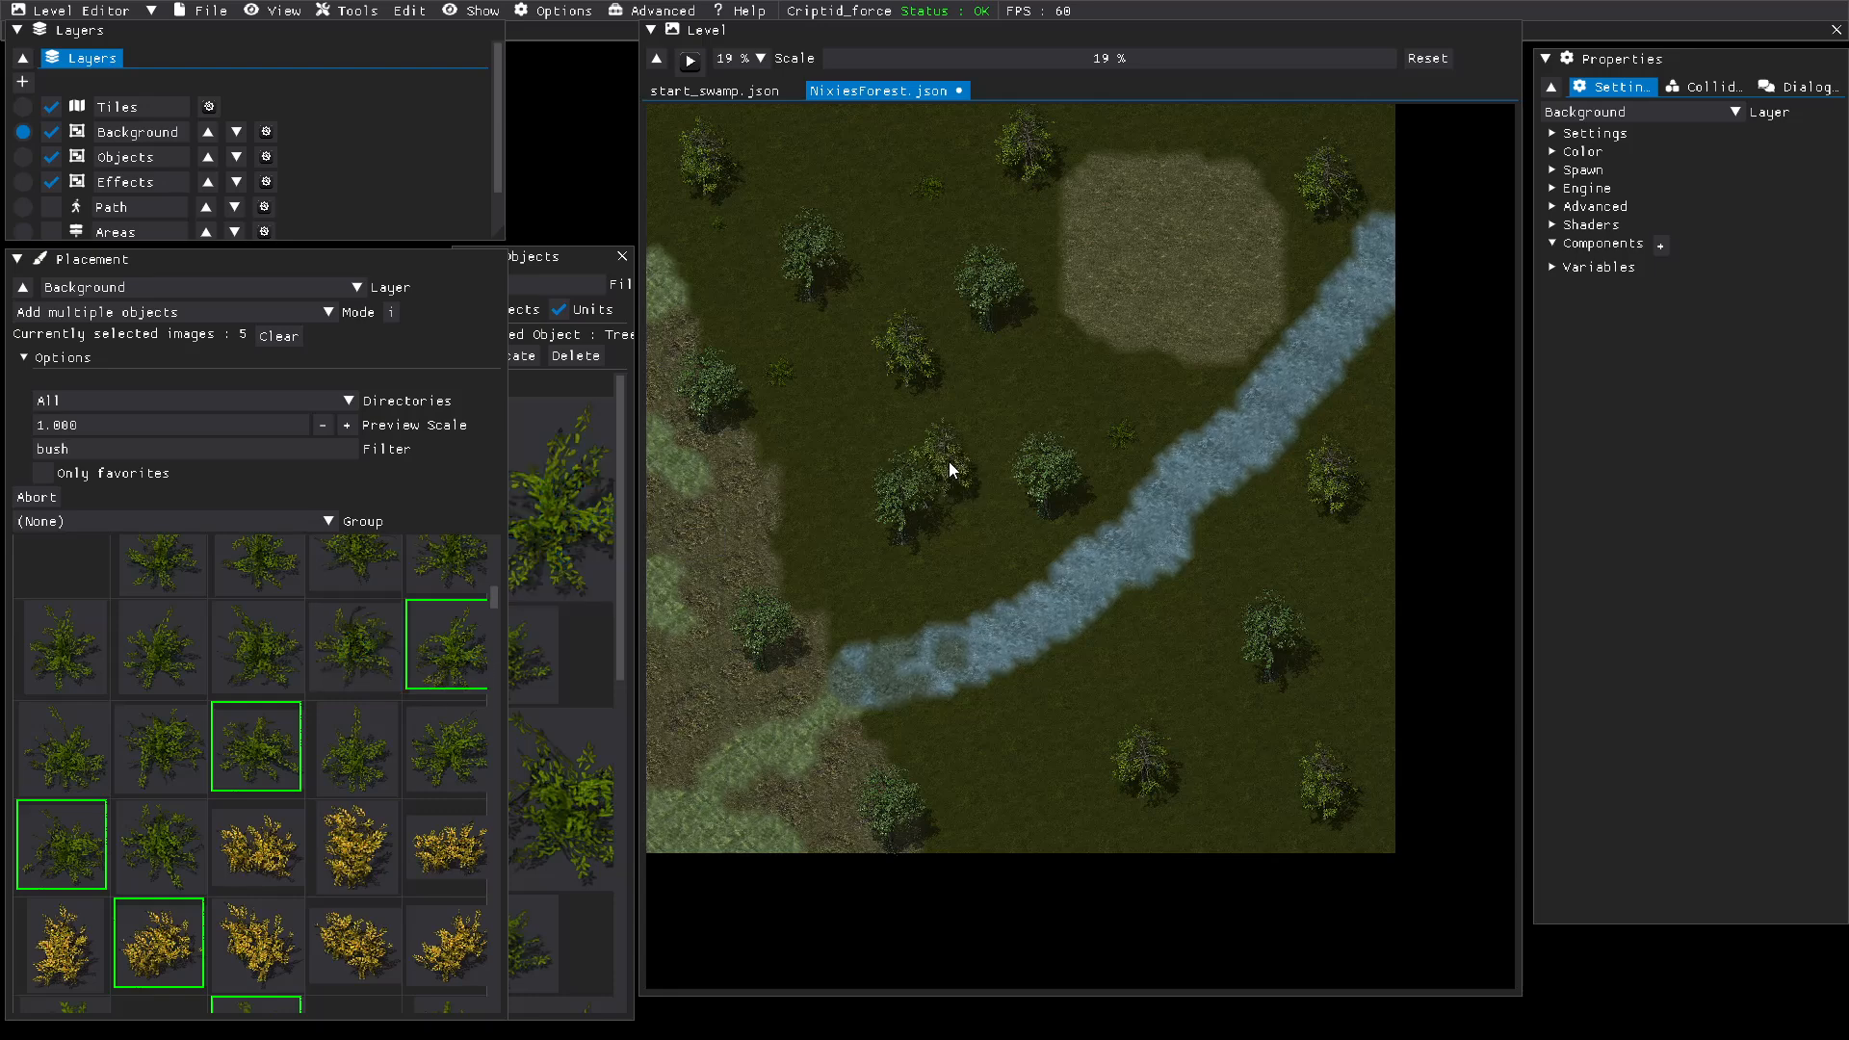
key(BackSpace)
key(BackSpace)
key(BackSpace)
key(BackSpace)
text(tree)
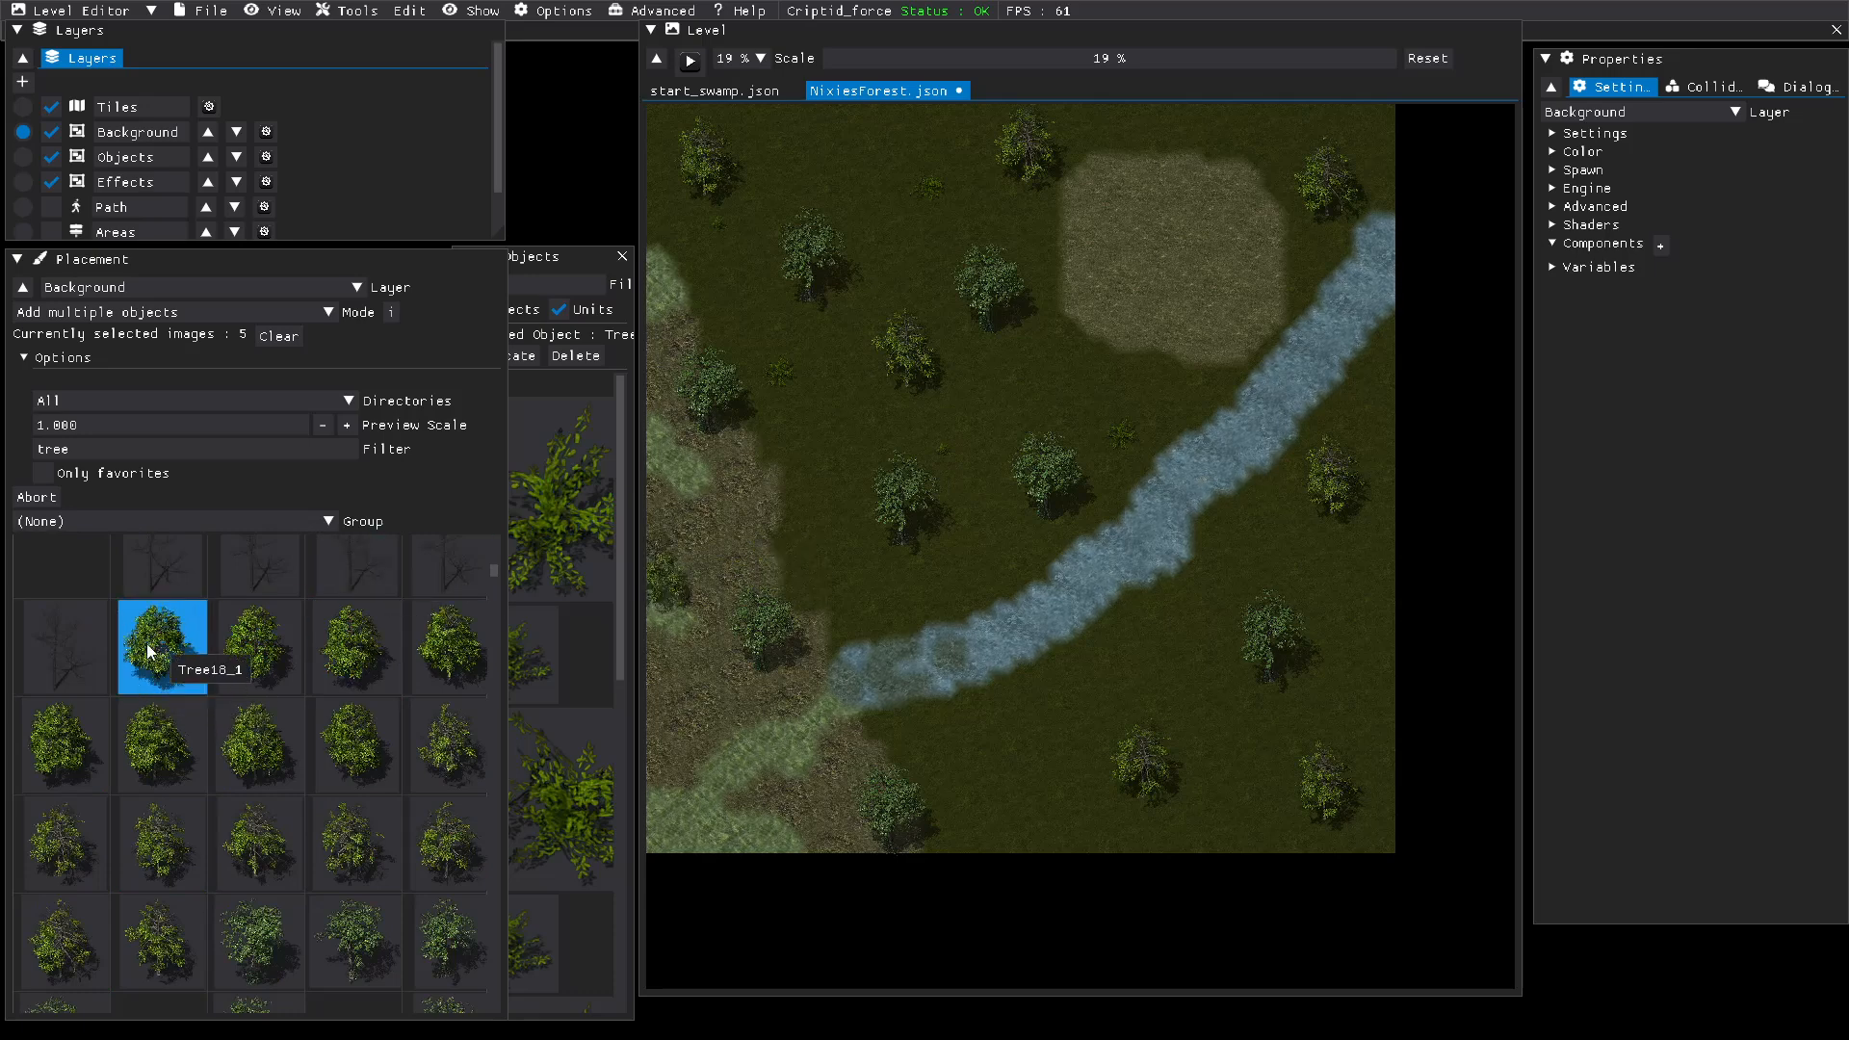
Step: Filter the object images by "bush" and add the green bush image just before Bush6_1 to the placement selection
drag(87, 448, 2, 443)
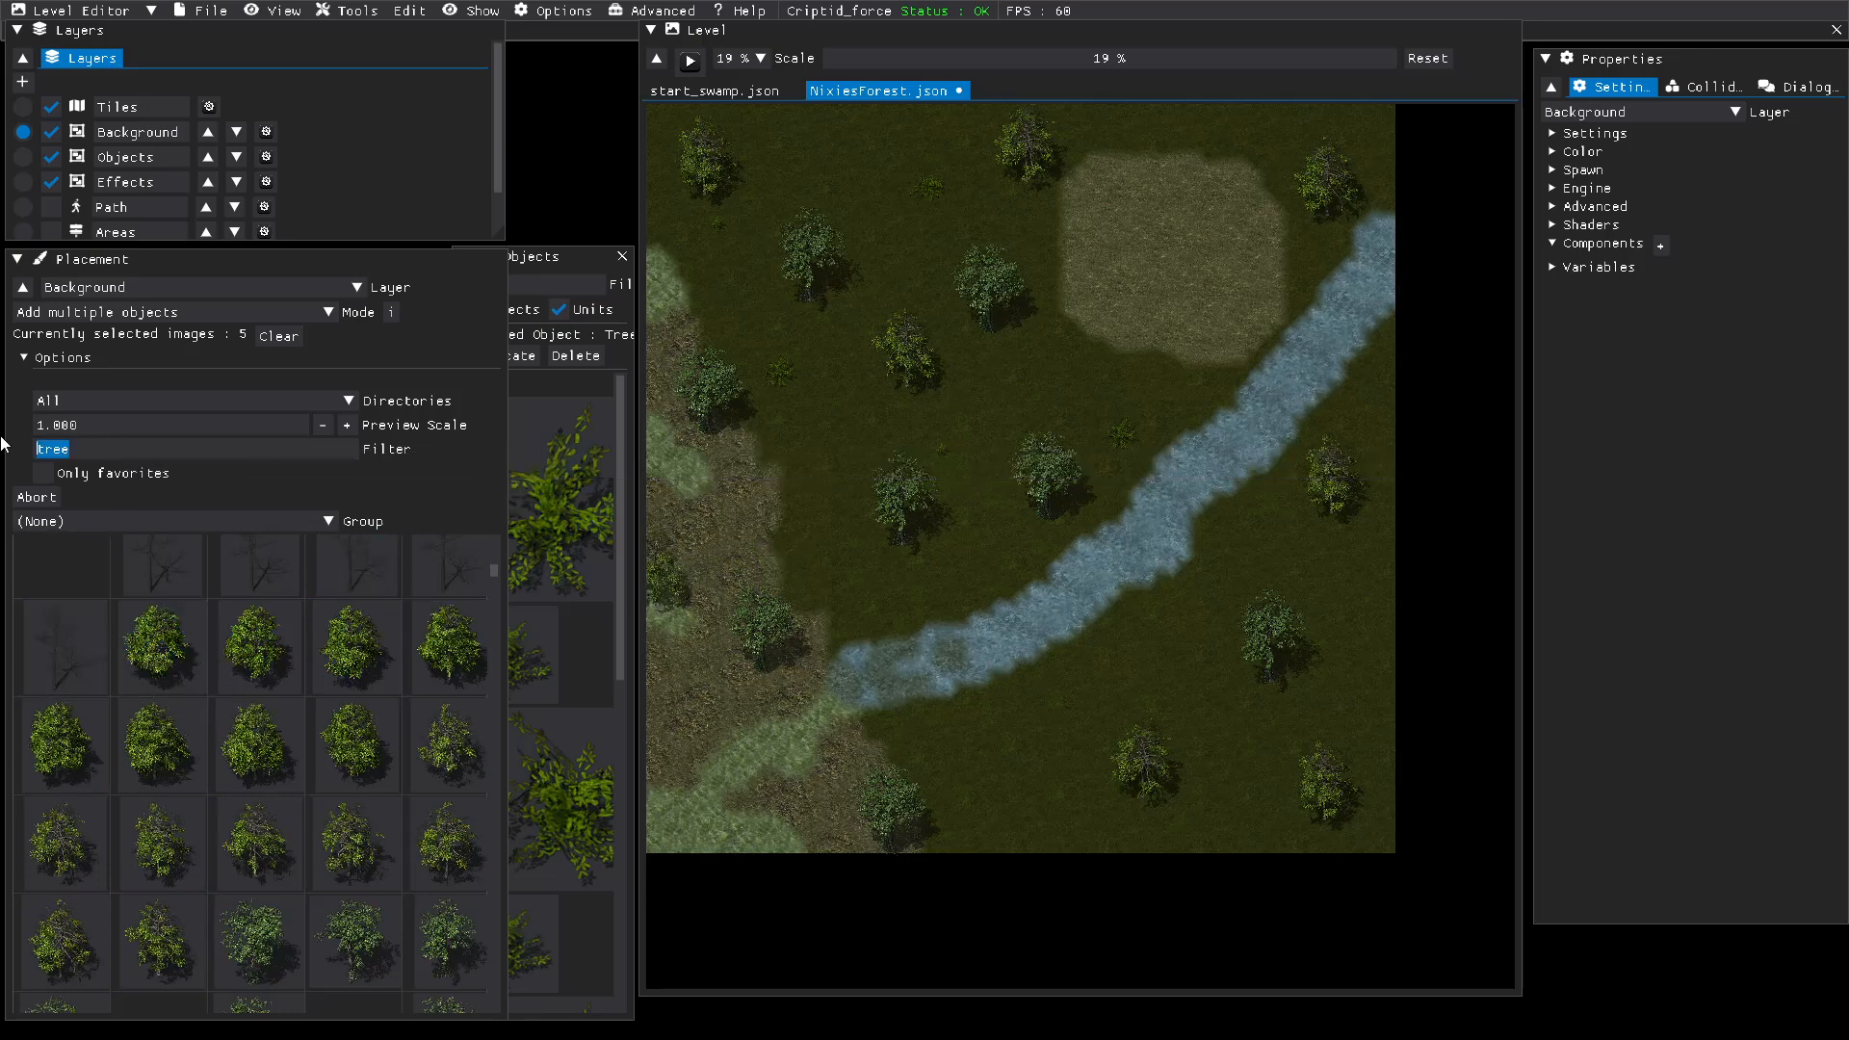
key(BackSpace)
text(bush)
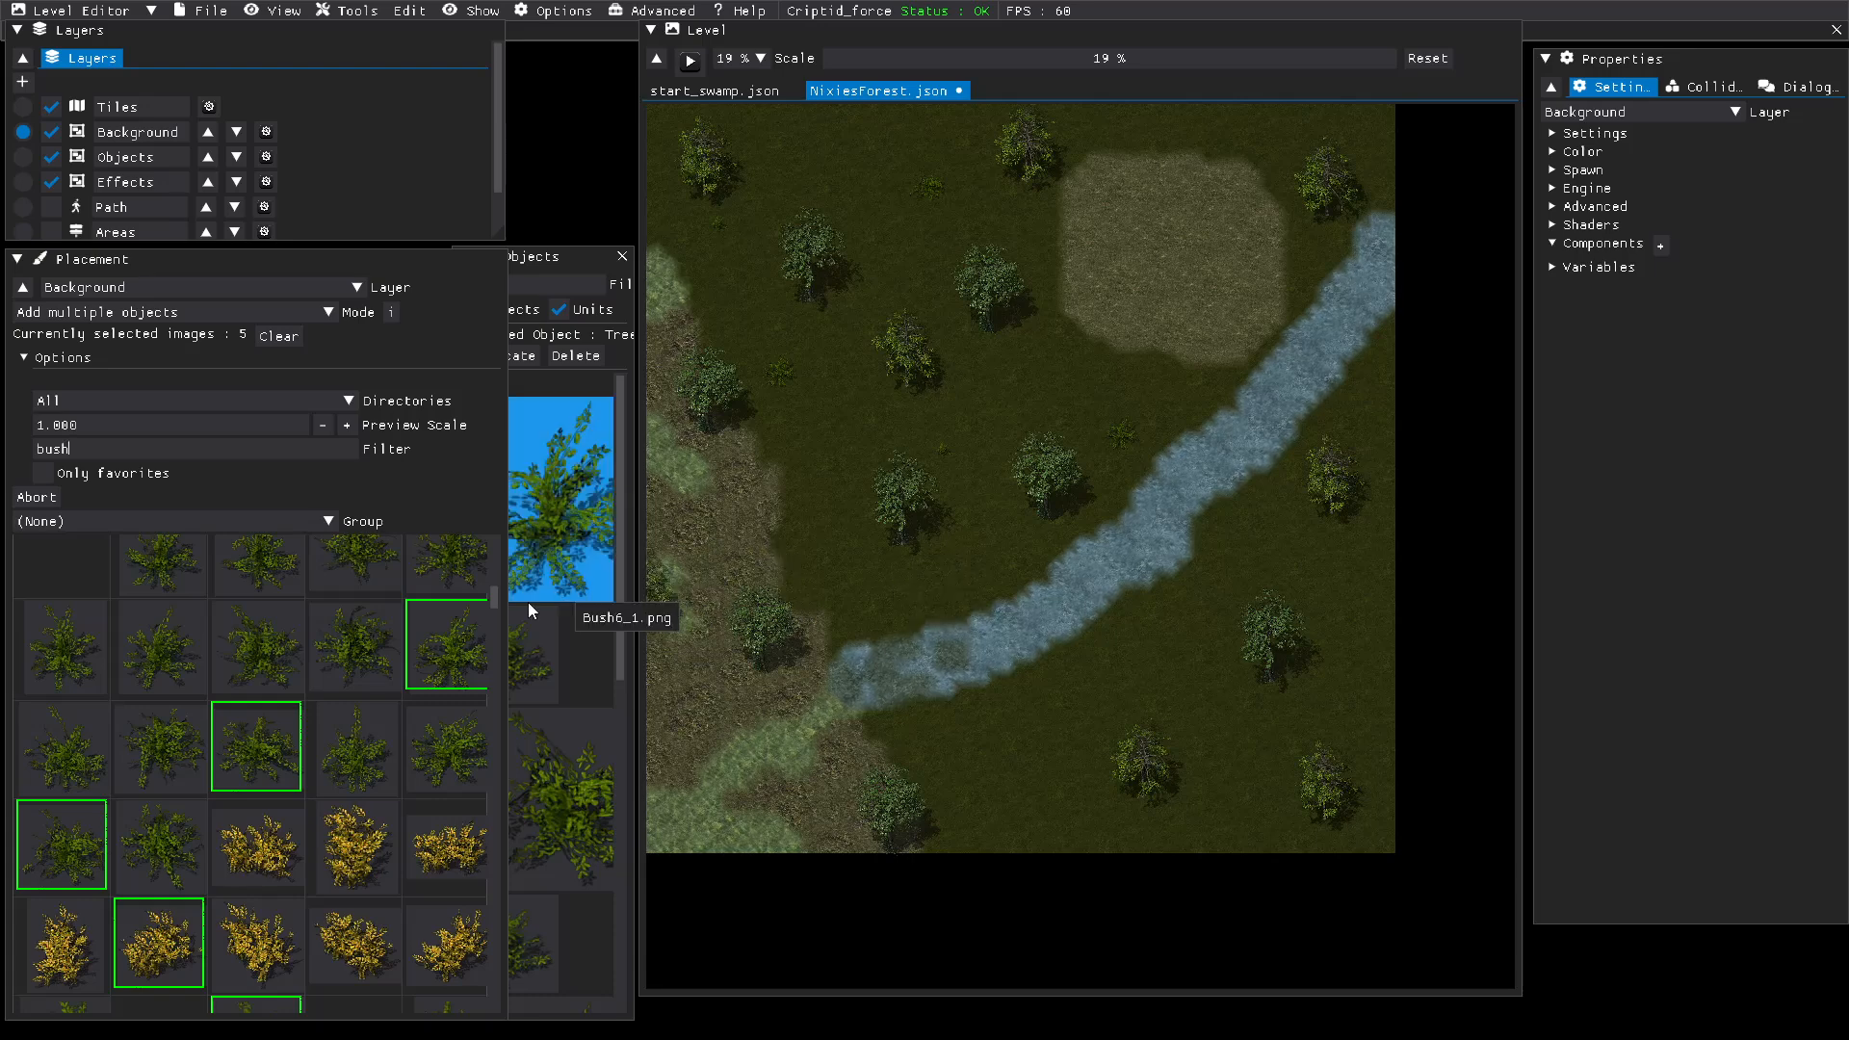
click(353, 640)
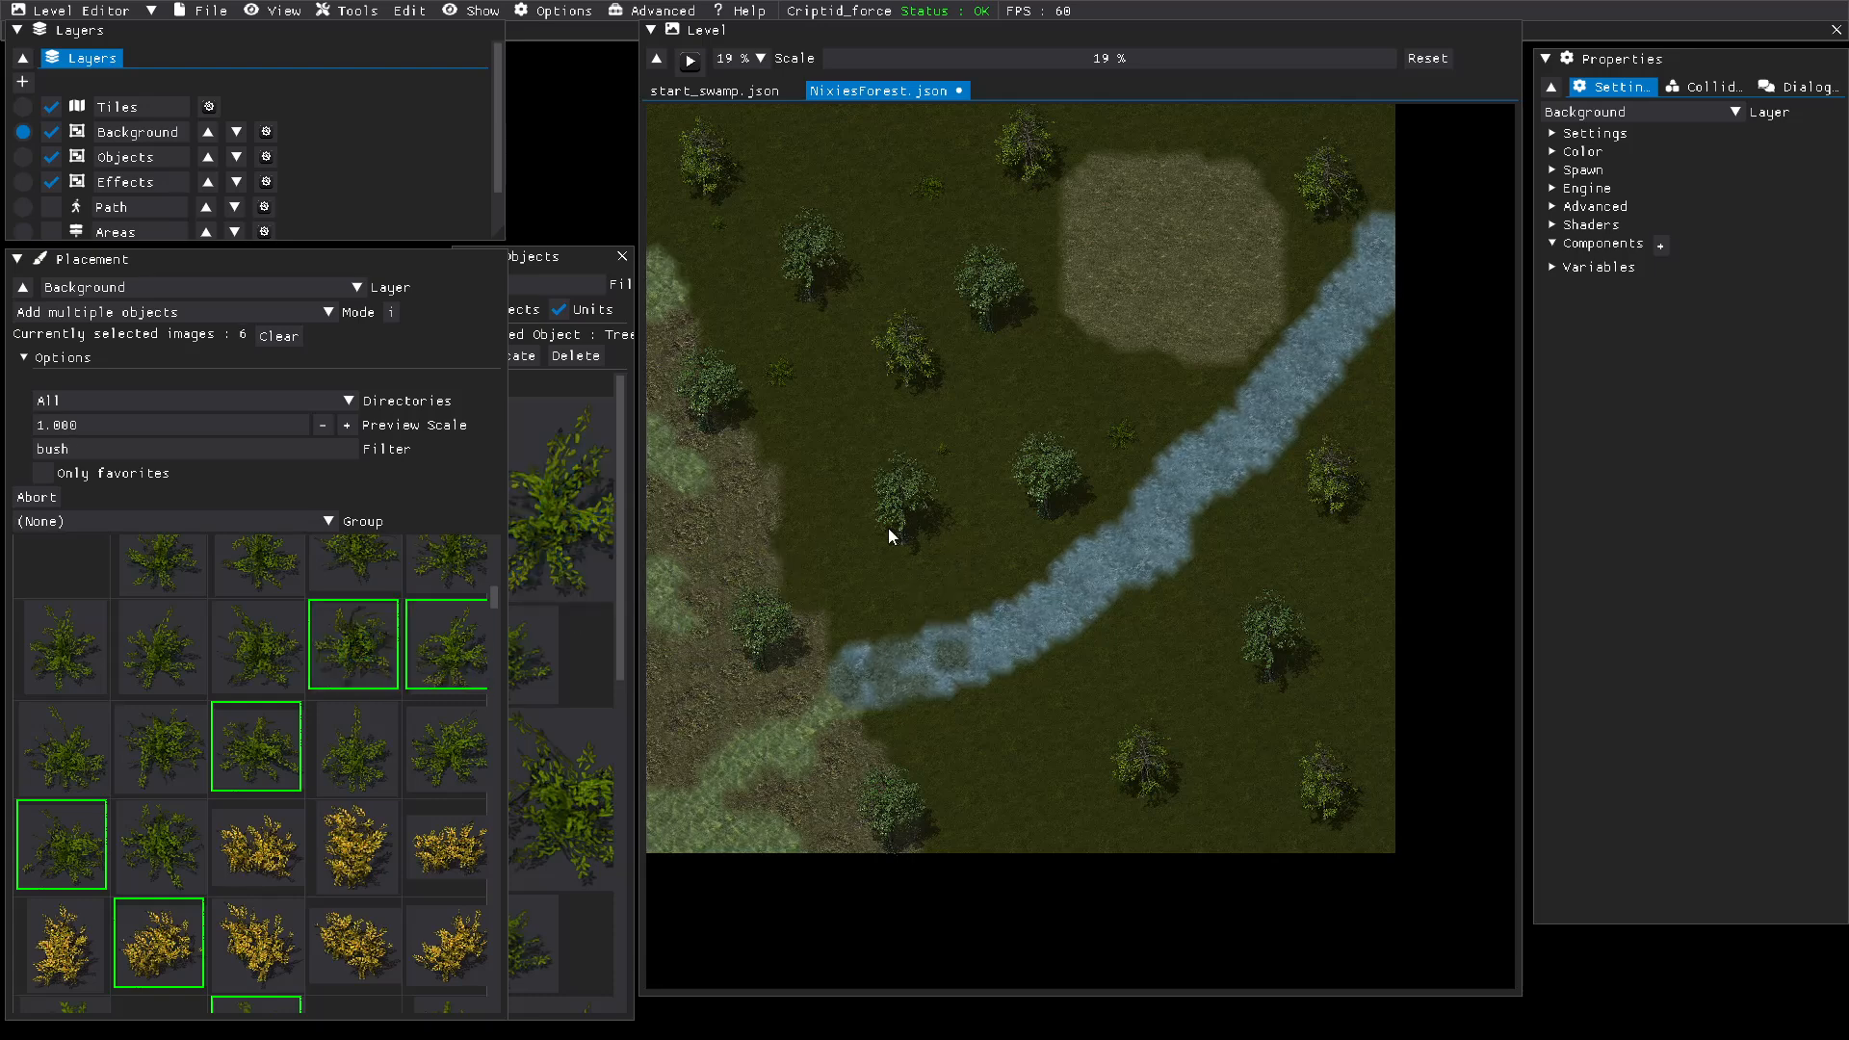
Step: Place a green bush north of the river's western end, and one yellow and several green bushes on the grass southeast of the river
click(818, 557)
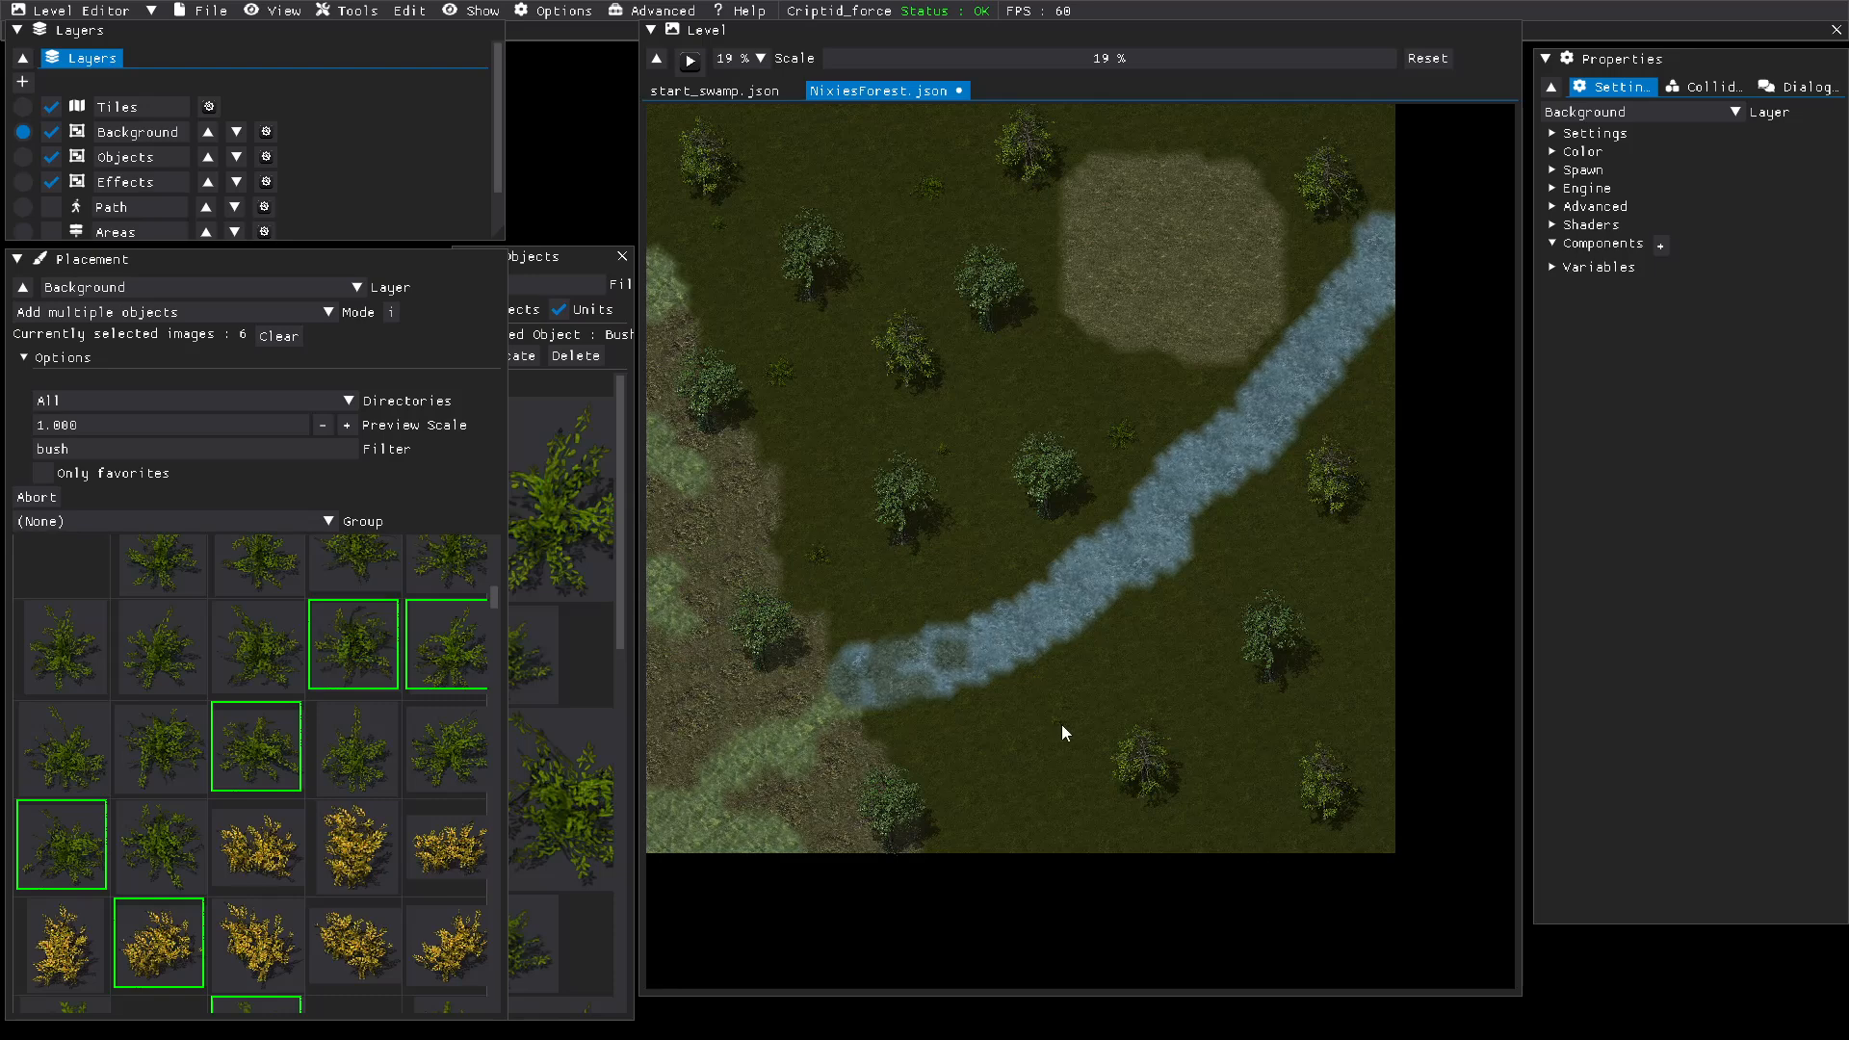
click(952, 737)
click(1230, 769)
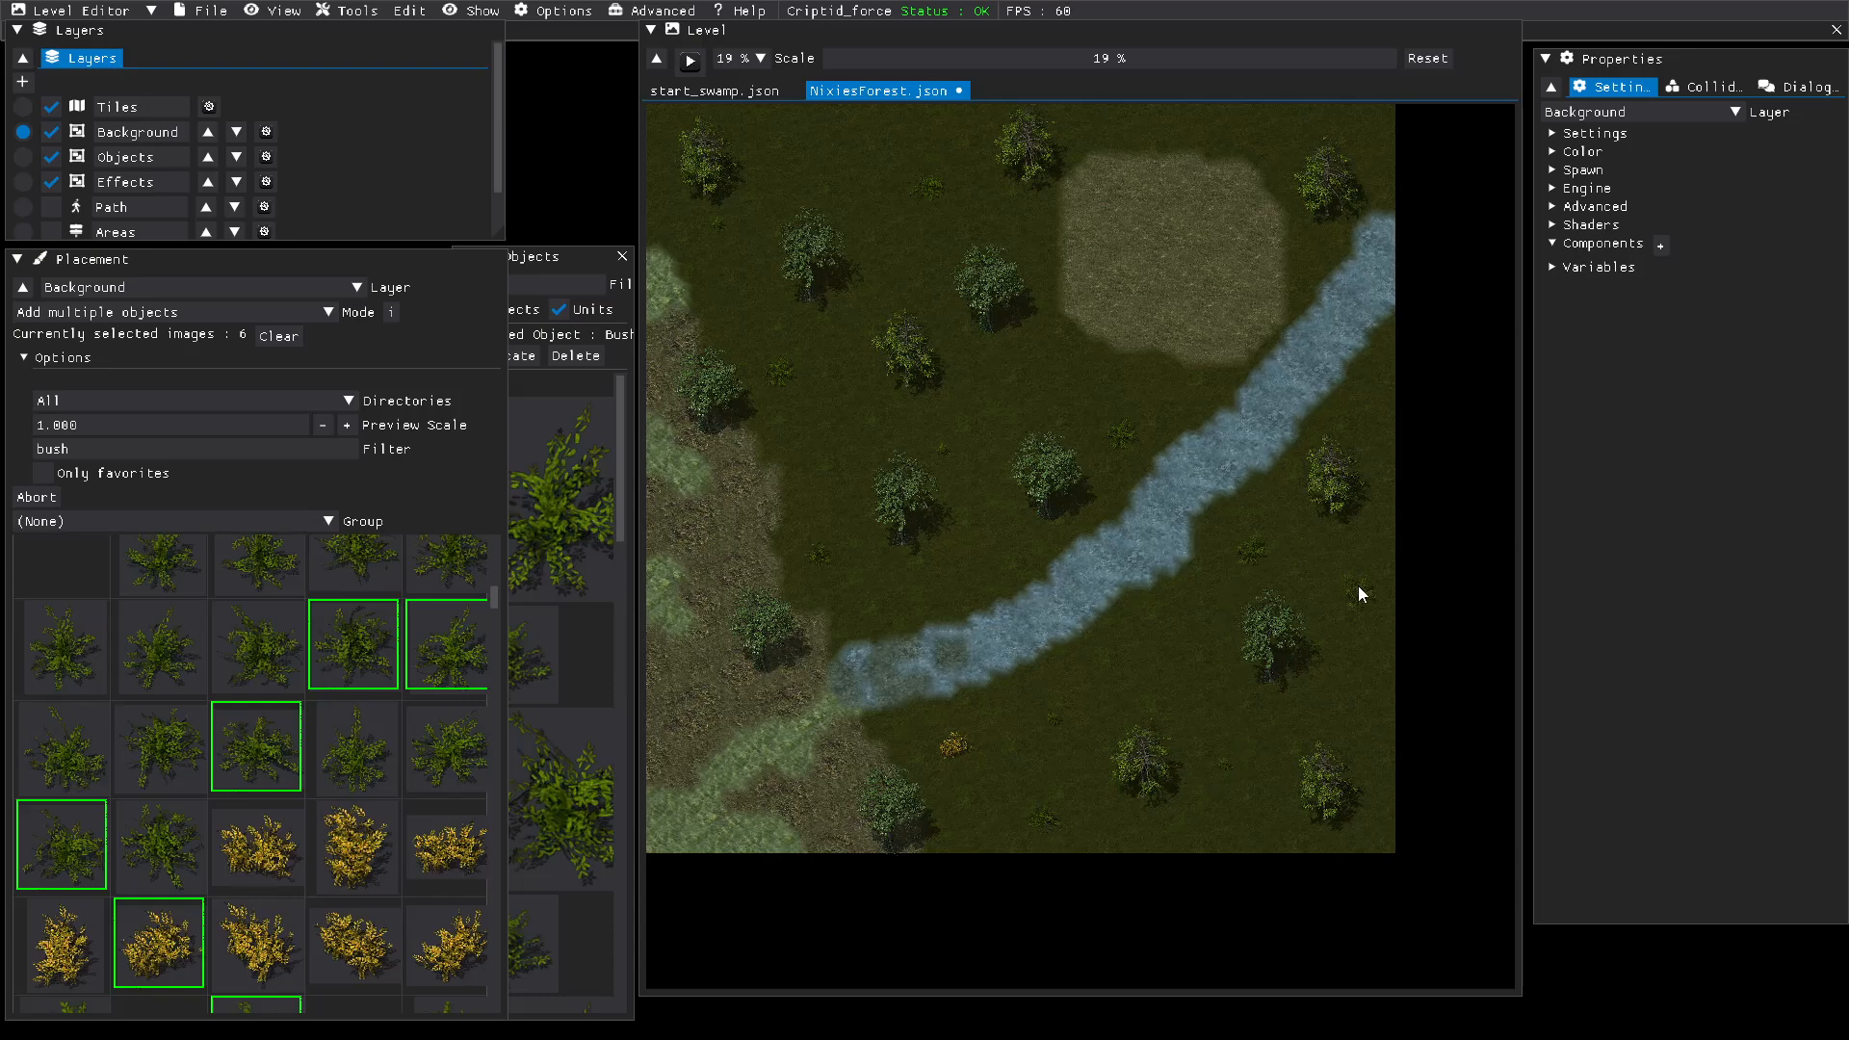
click(1227, 129)
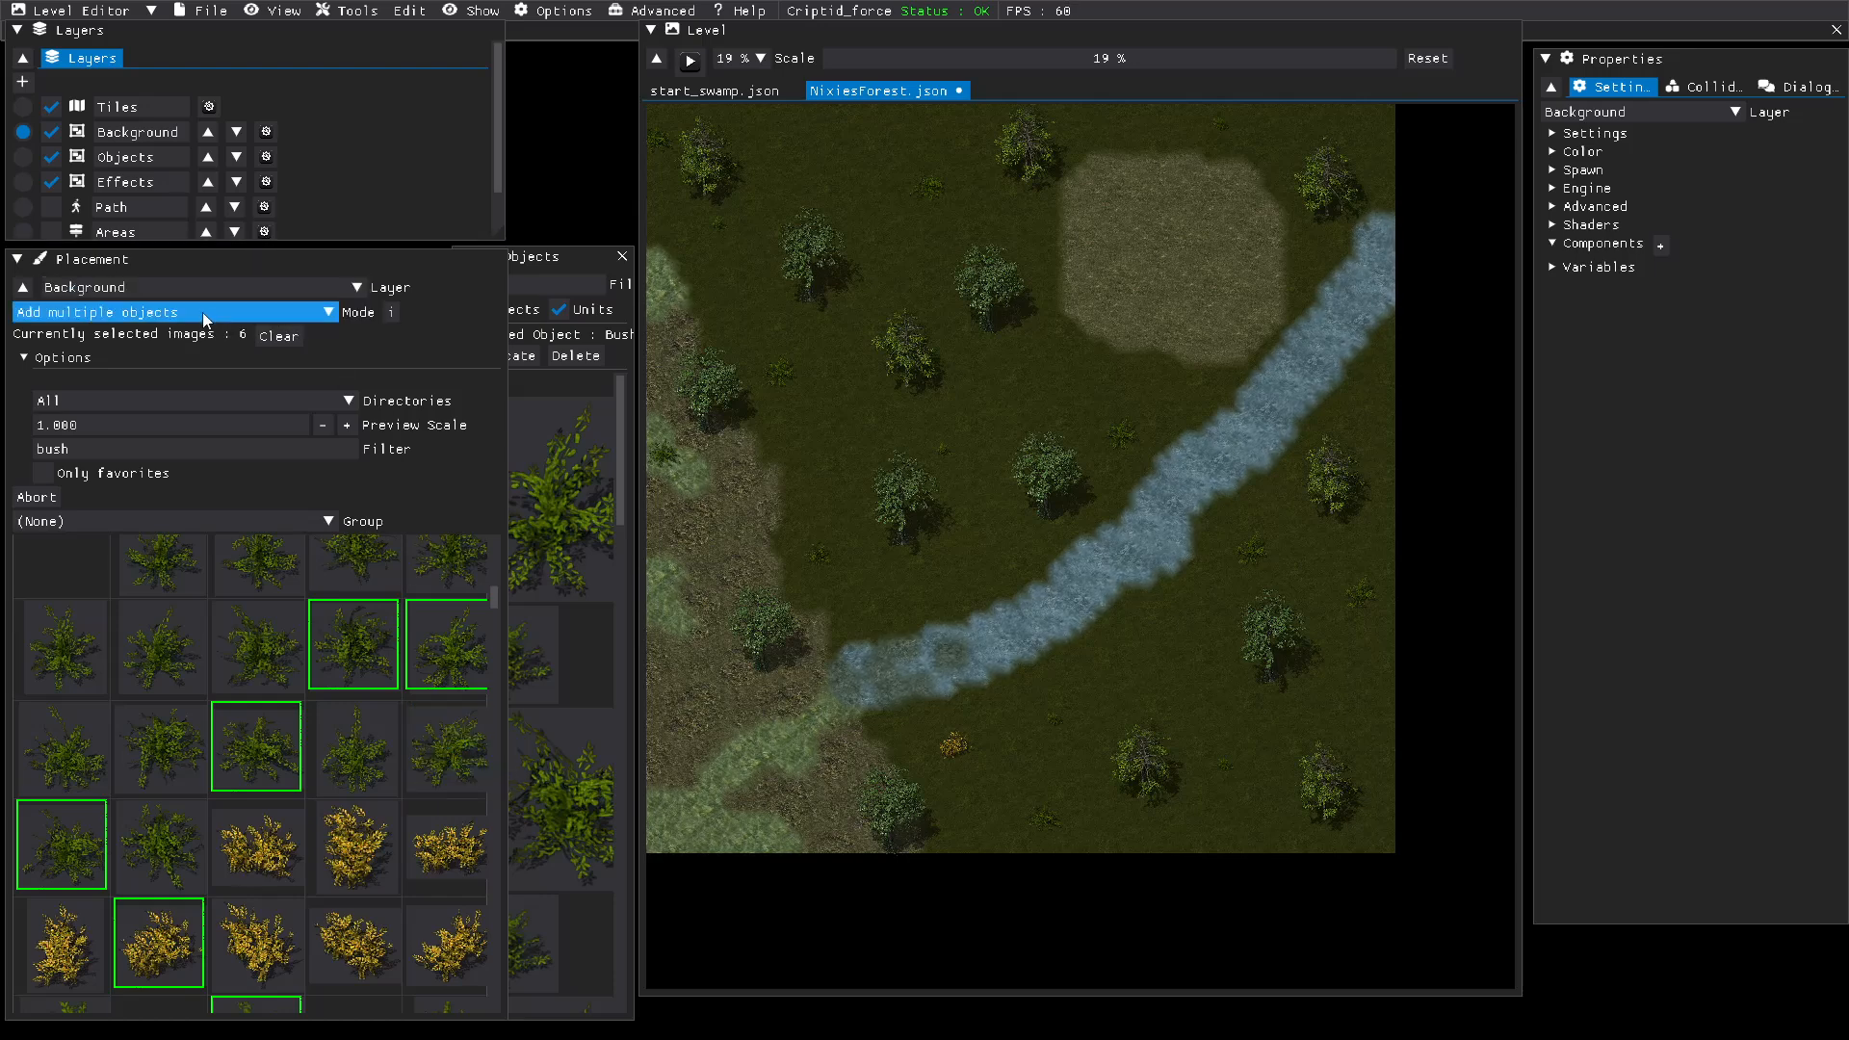
Step: Deselect all six selected bush images, including Bush6_4, Bush6_7, Bush7_5, Bush6_1 and Bush8_3
click(342, 645)
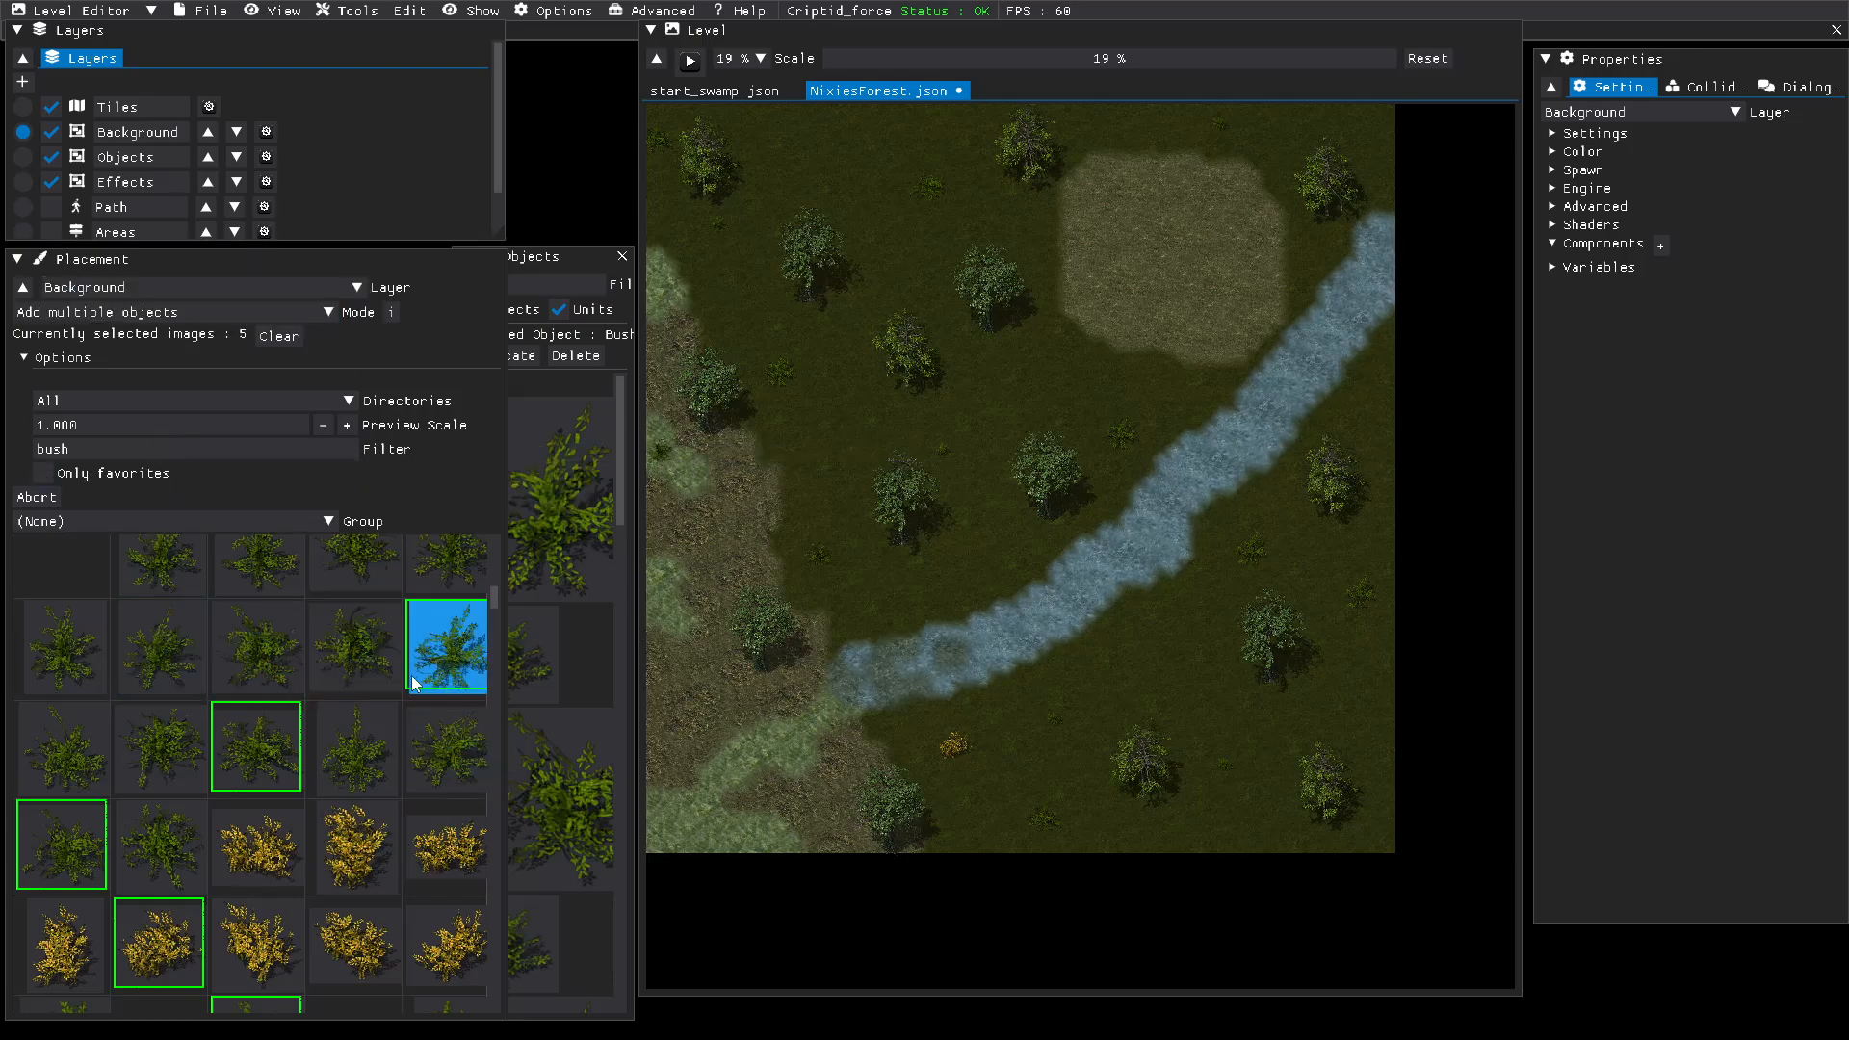
click(277, 747)
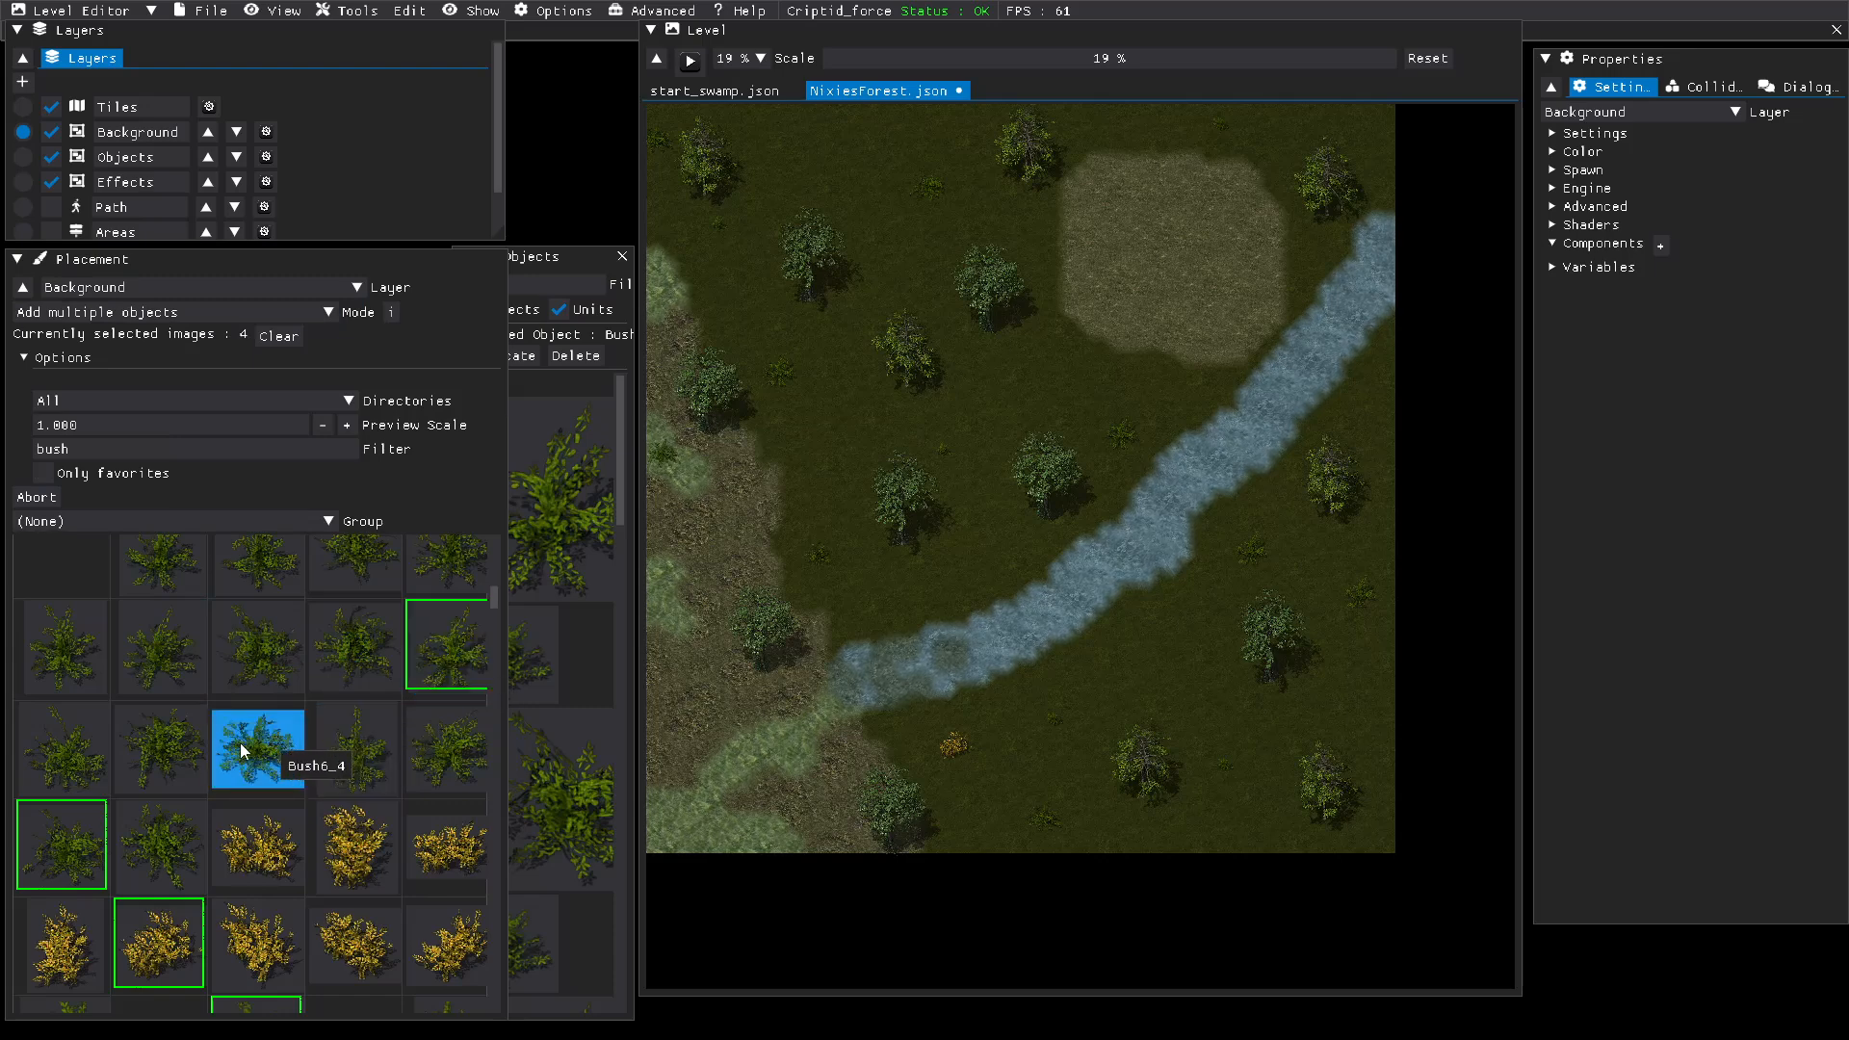
click(81, 830)
click(158, 939)
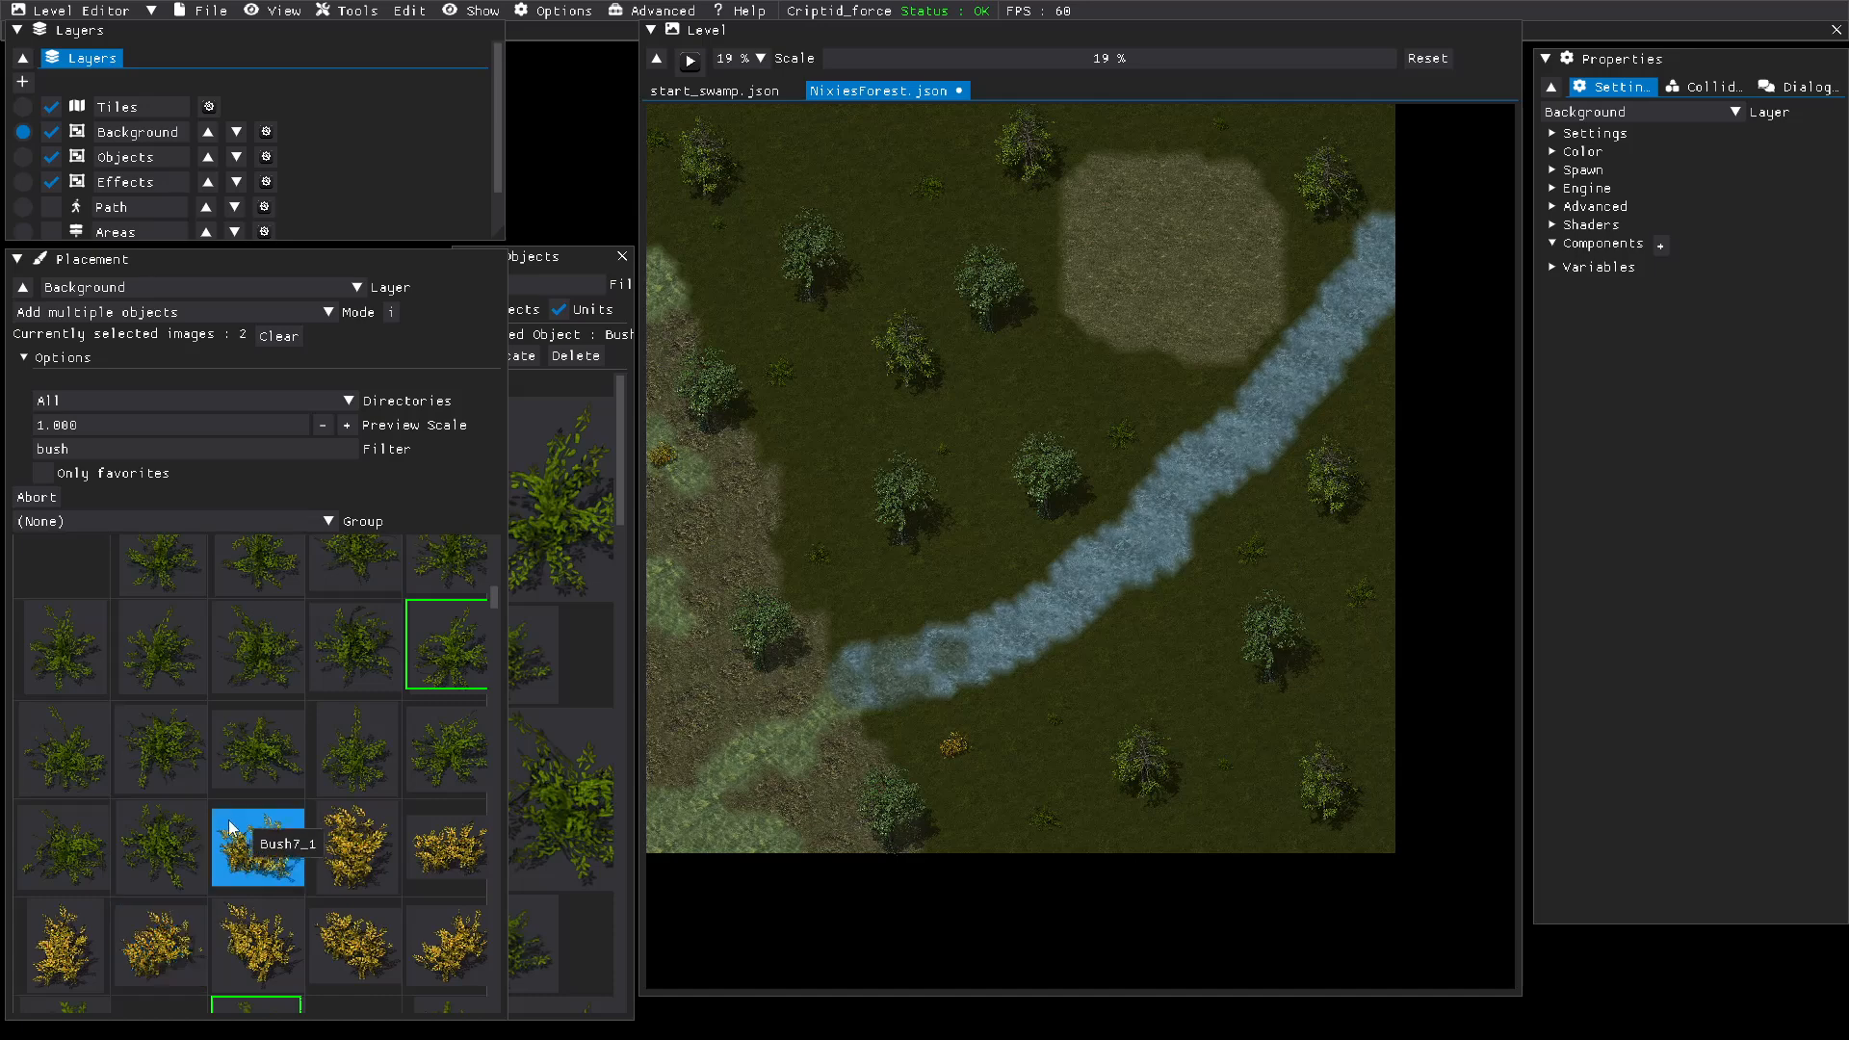
click(429, 628)
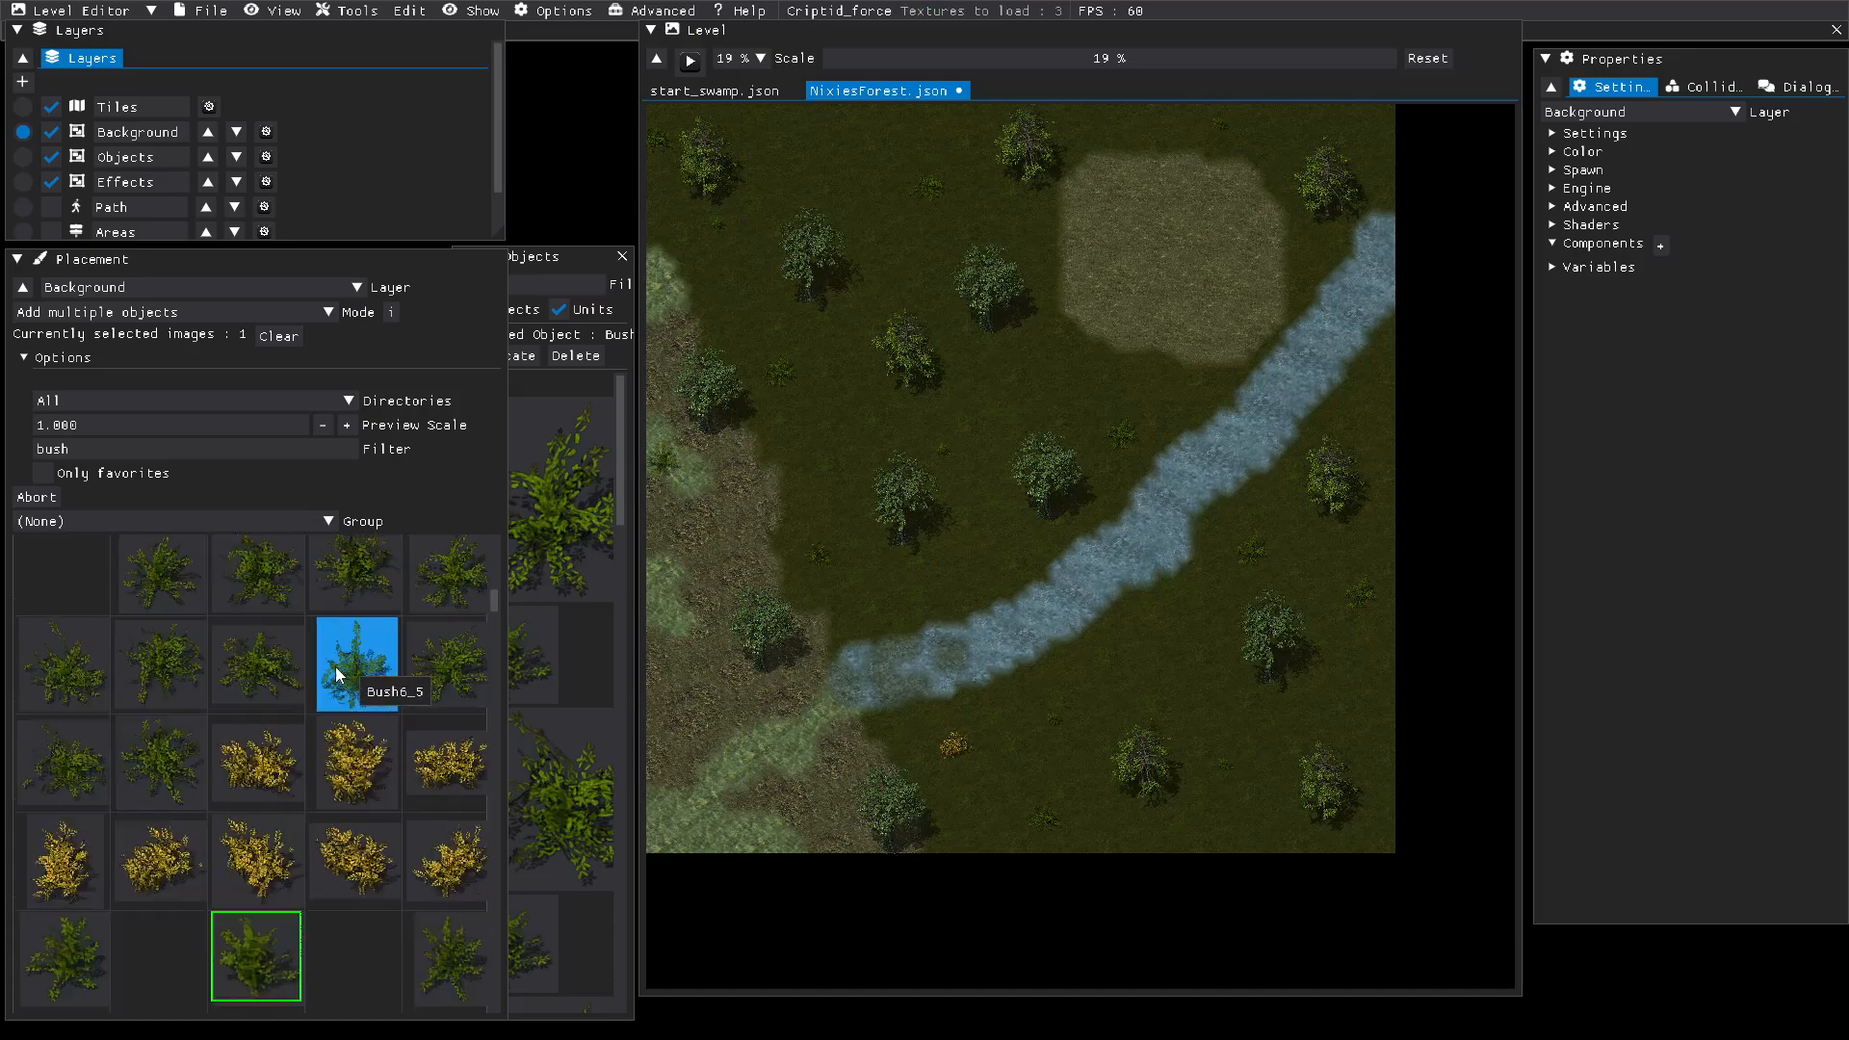
scroll(335, 666, down, 2)
click(266, 826)
Step: Select three flowering bush images for placement: a yellow-flowered one, the red Bush23_1 and a white-flowered one
scroll(298, 748, down, 3)
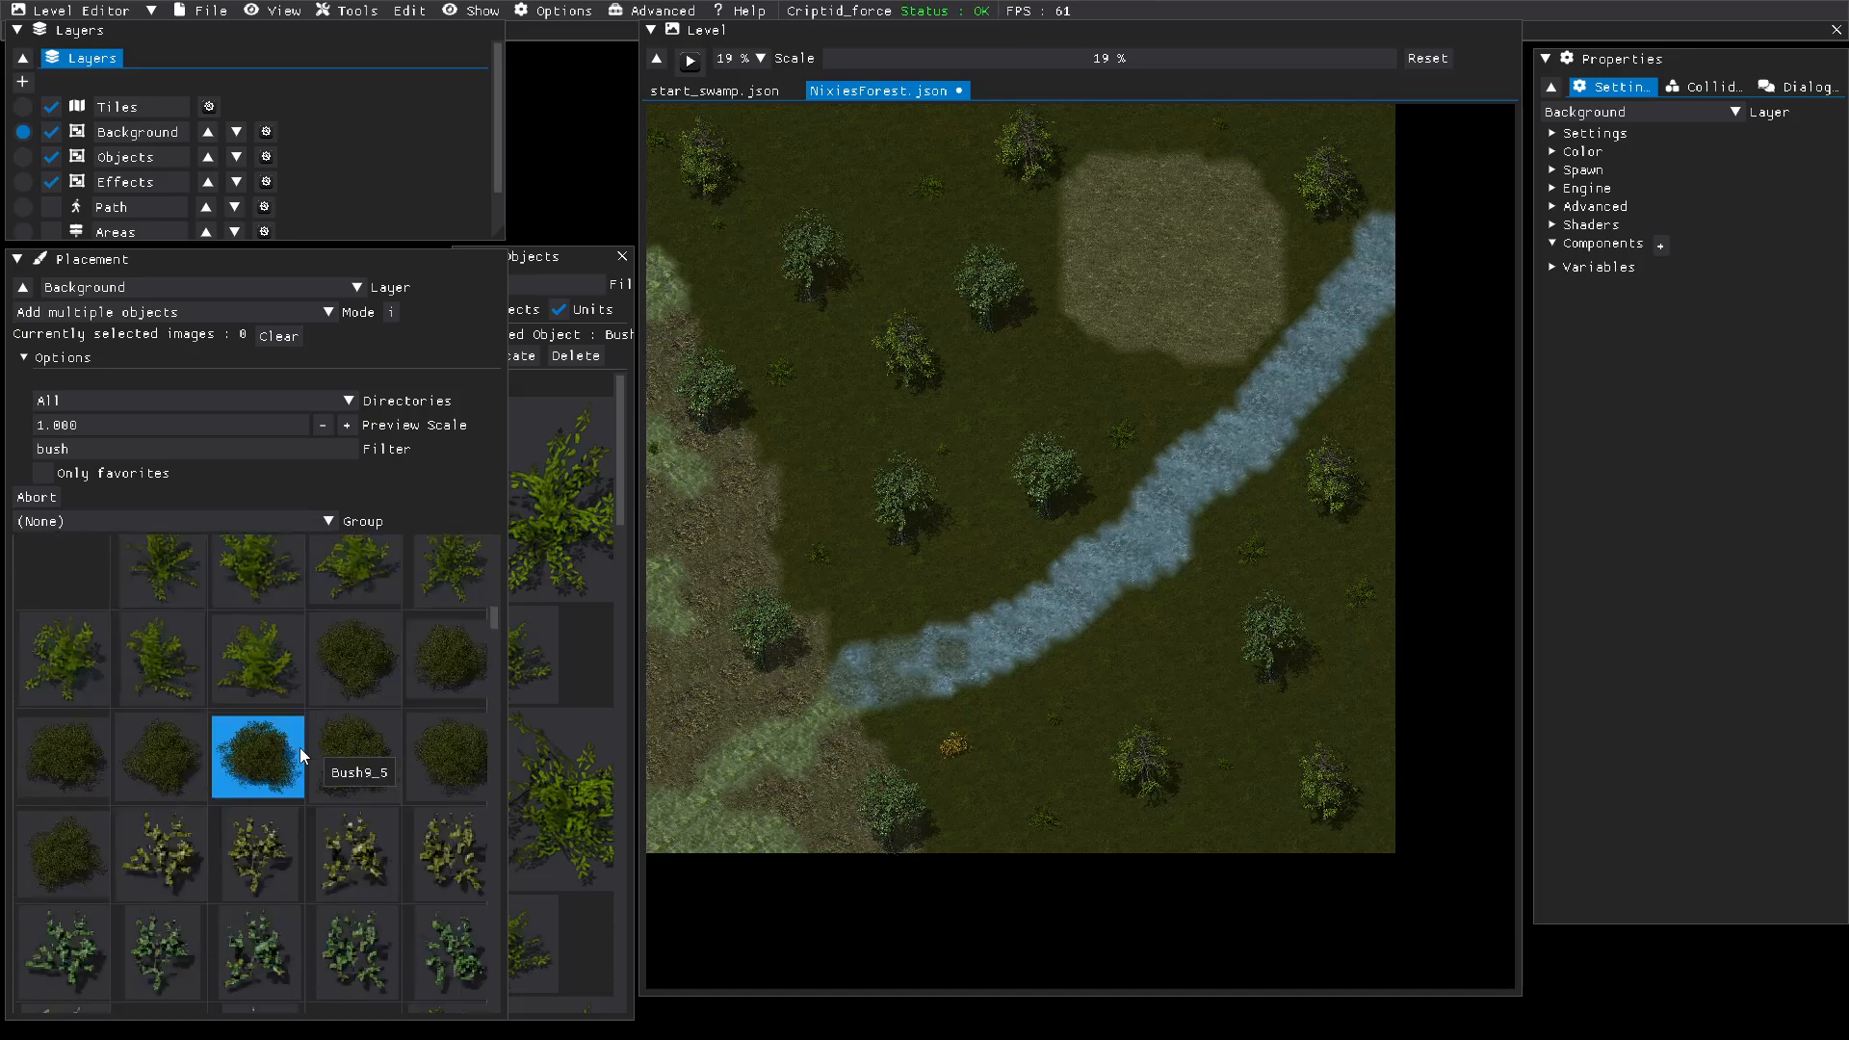
scroll(299, 747, down, 1)
scroll(344, 743, down, 5)
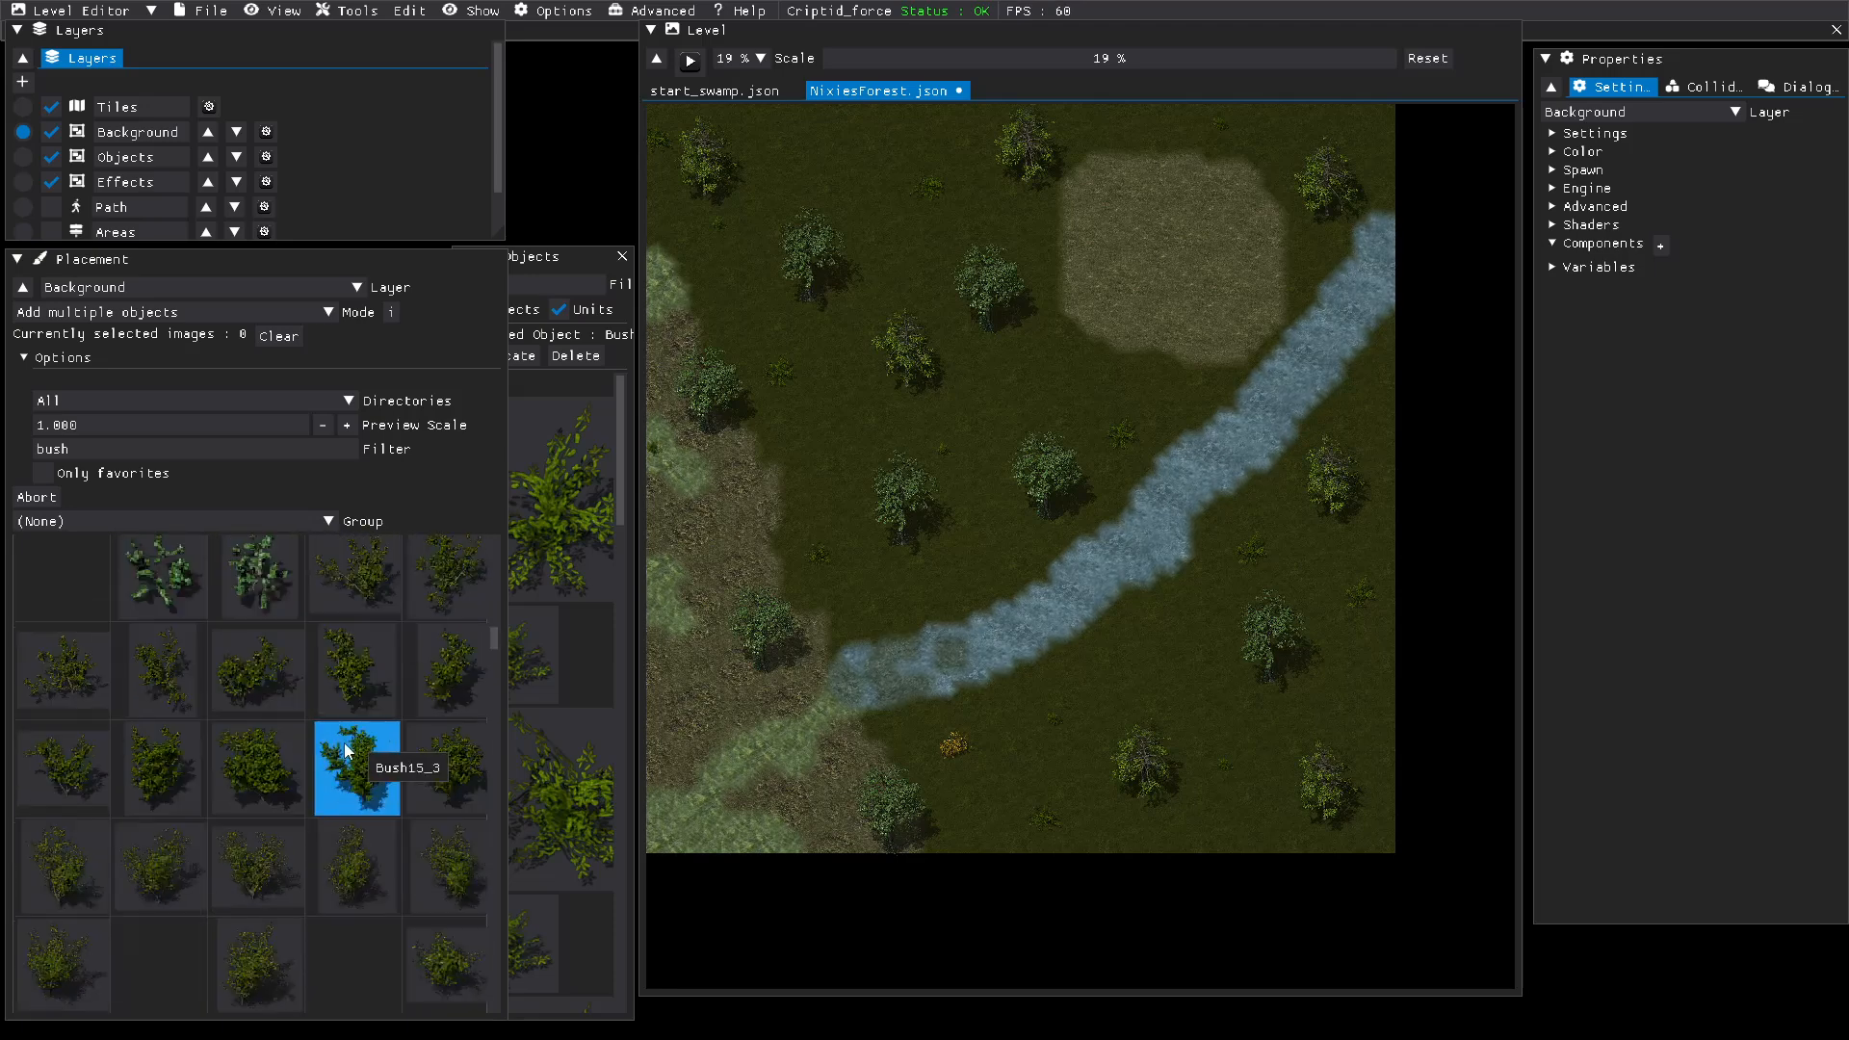
scroll(348, 750, down, 4)
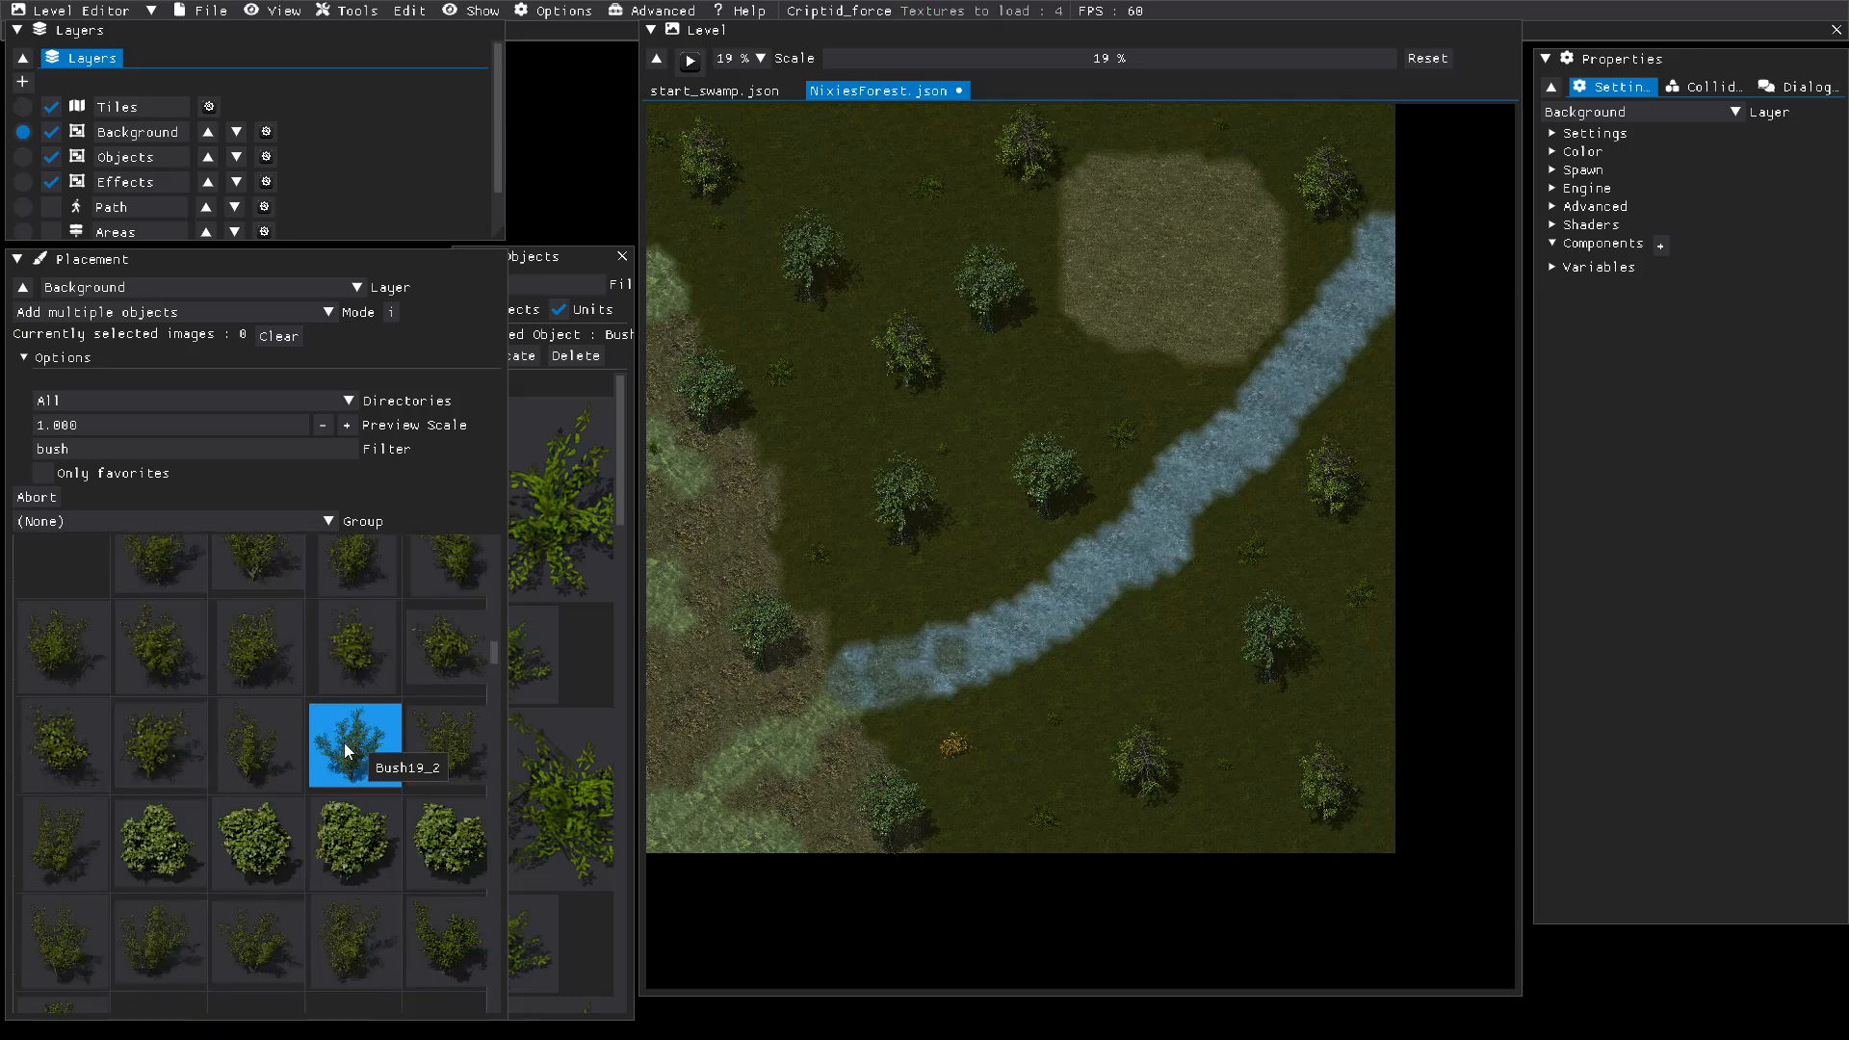
scroll(348, 750, down, 1)
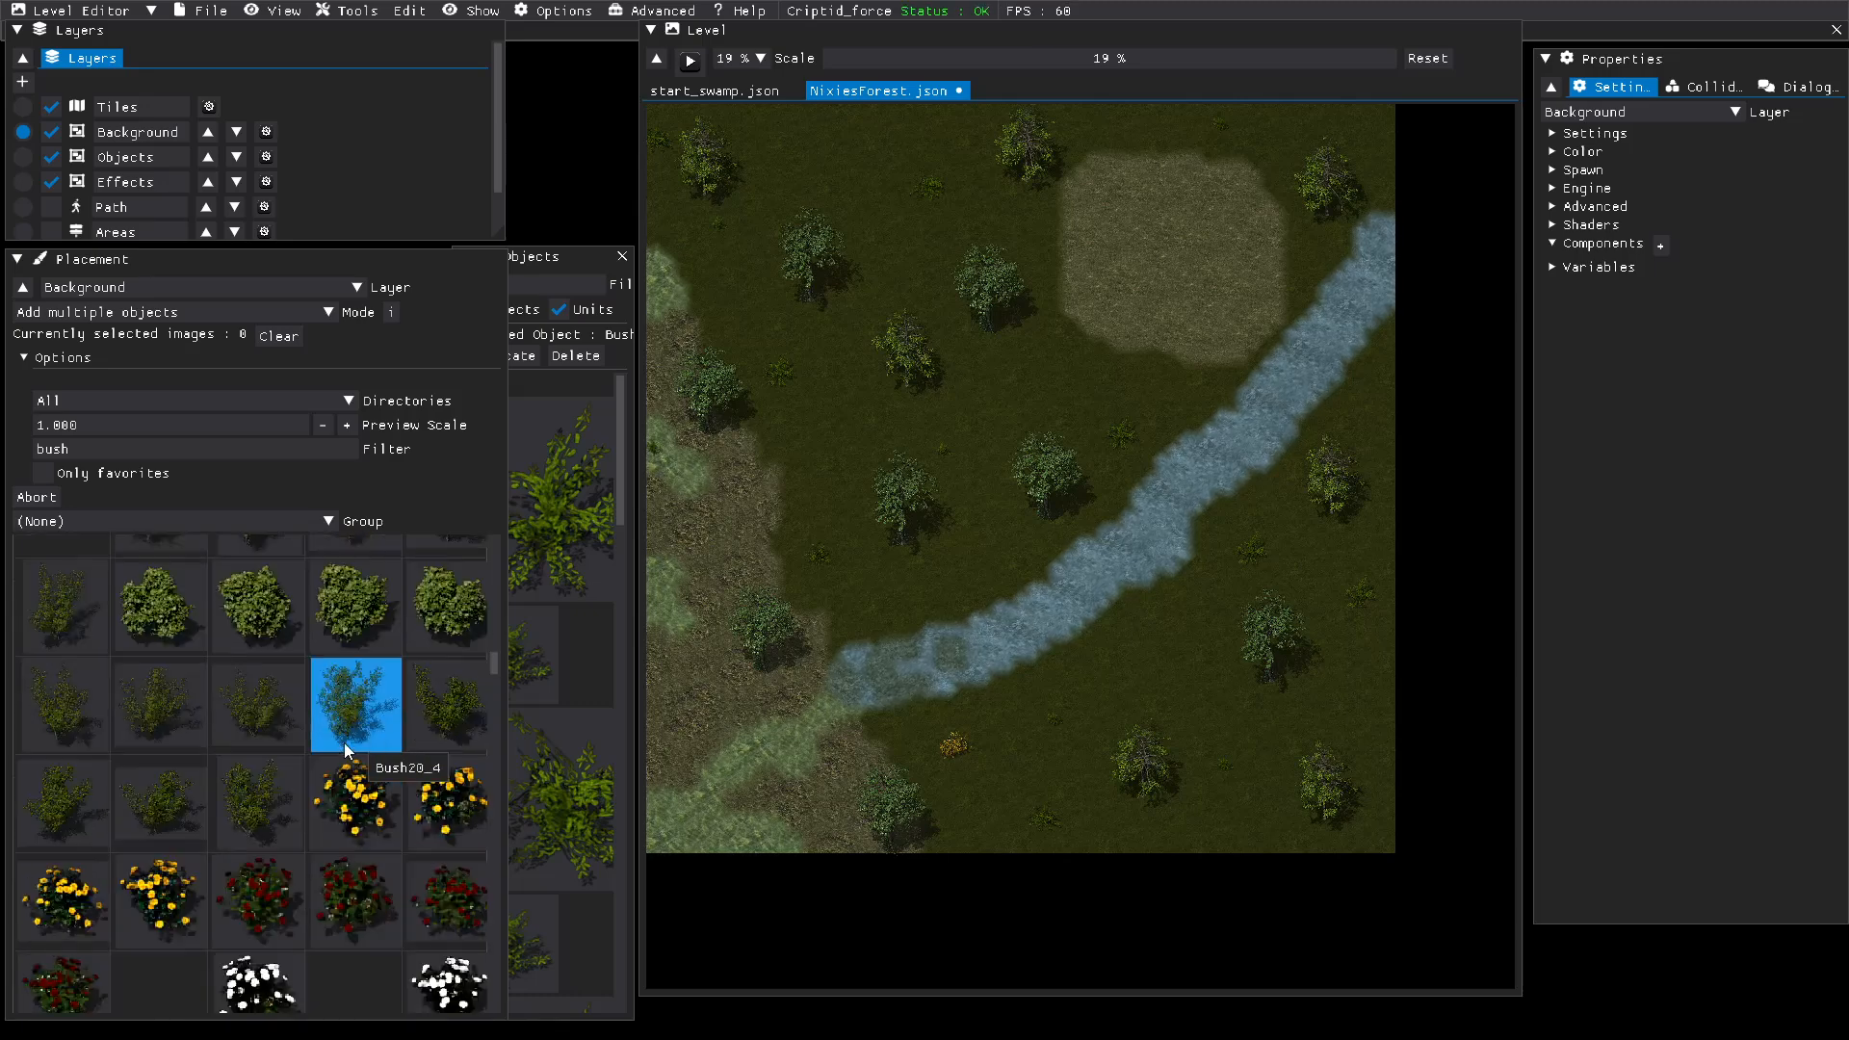
click(352, 798)
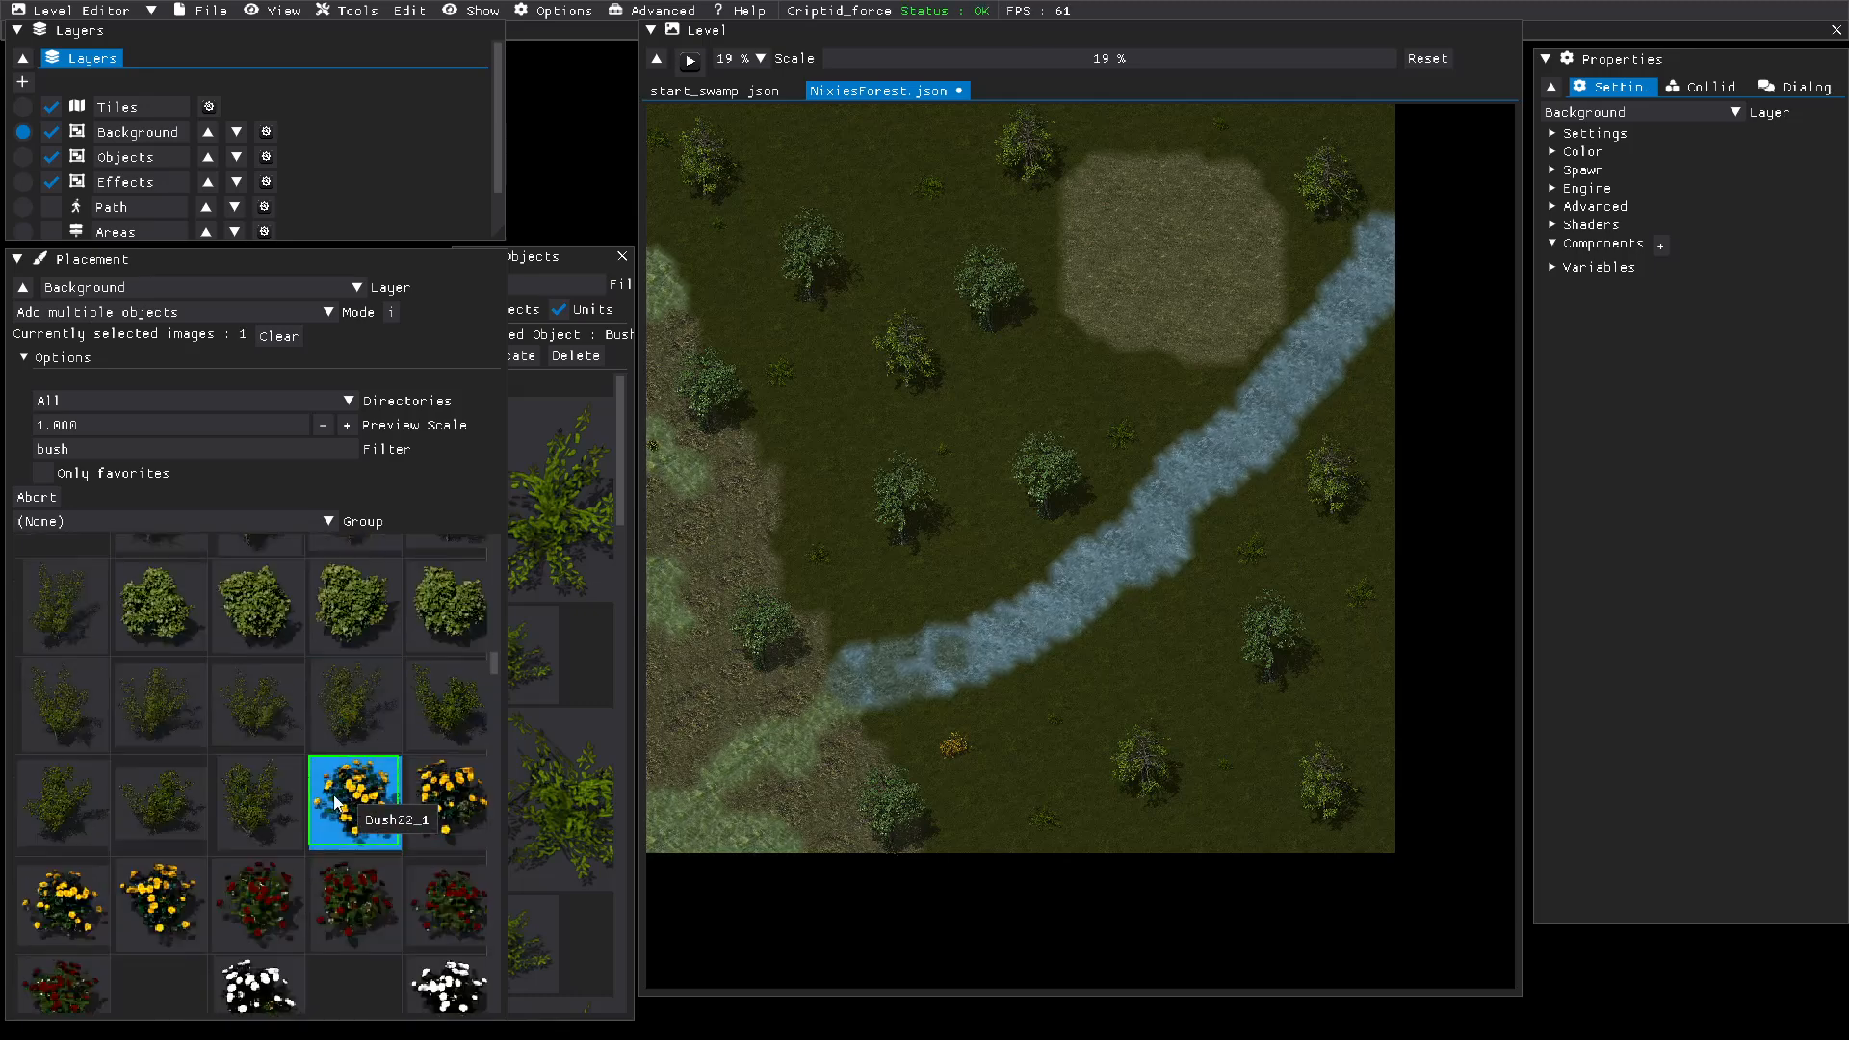
click(234, 922)
click(281, 981)
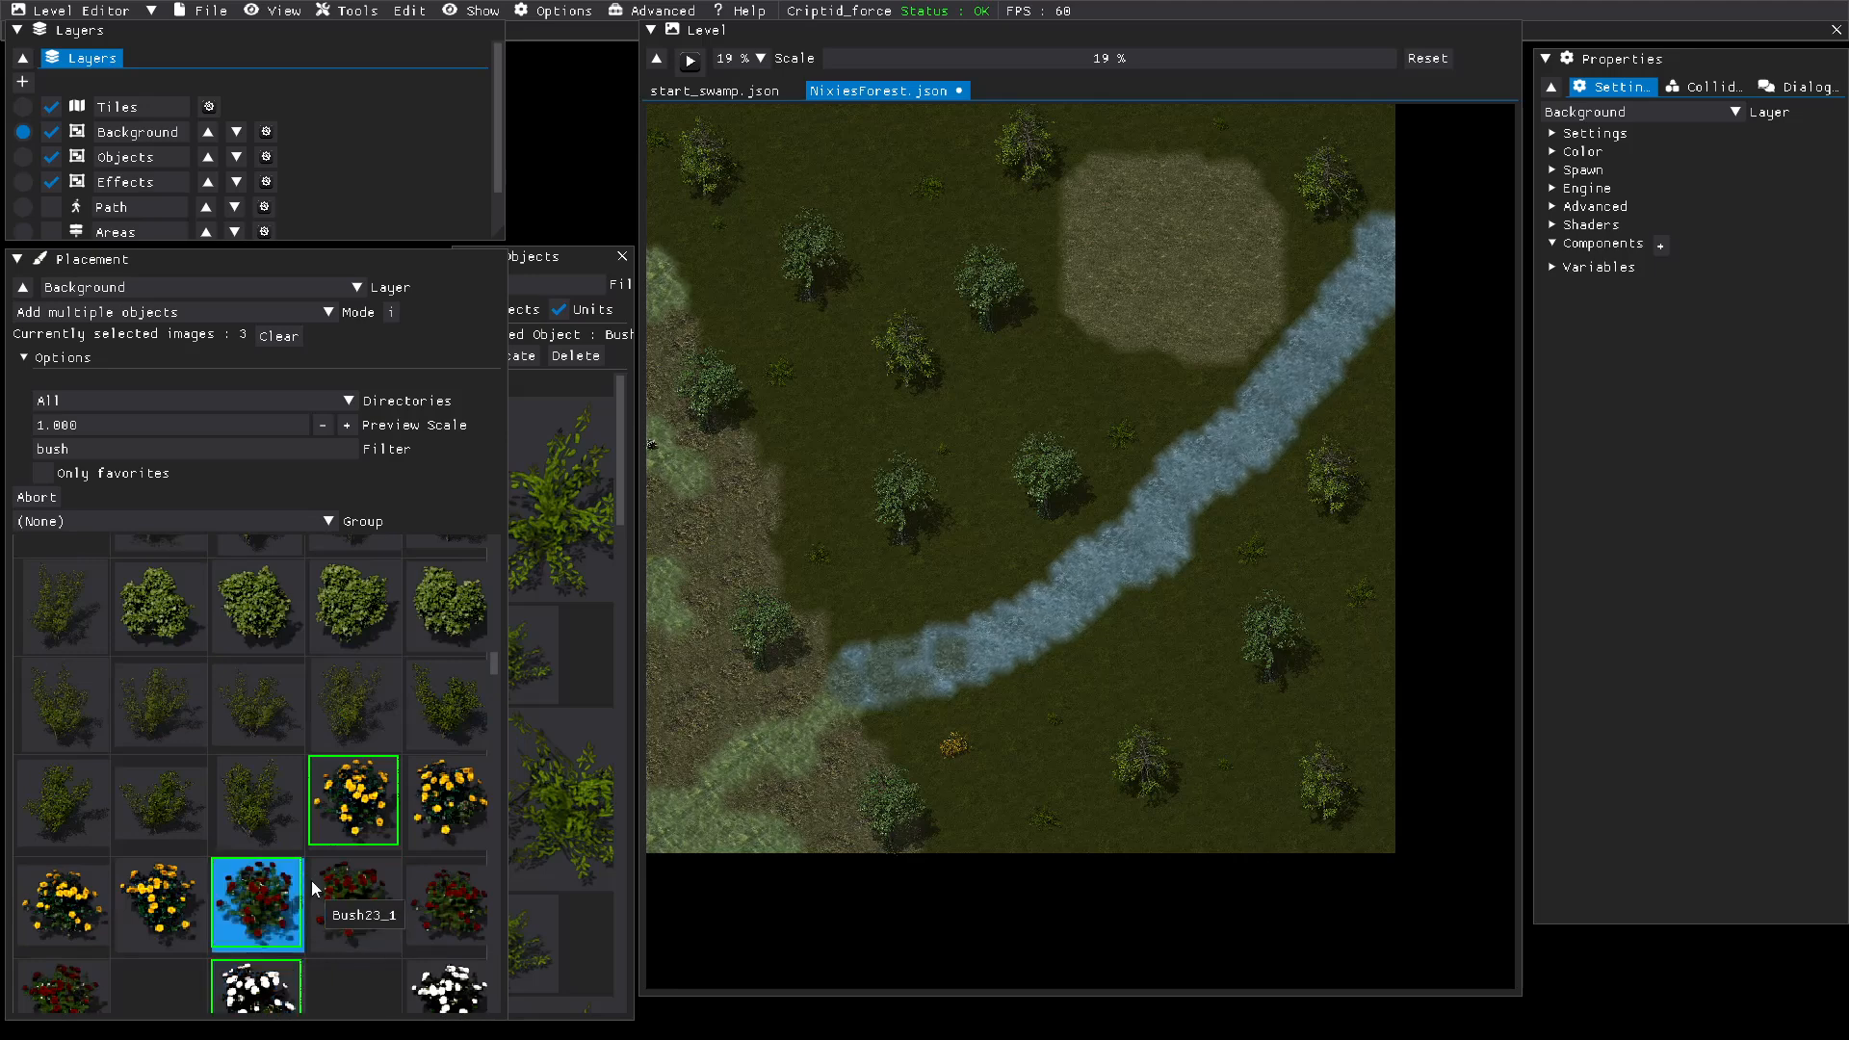
Step: Add the red-flowered Bush29_3, Bush2_1 and one more light green Bush2 image to the placement selection
scroll(318, 876, down, 4)
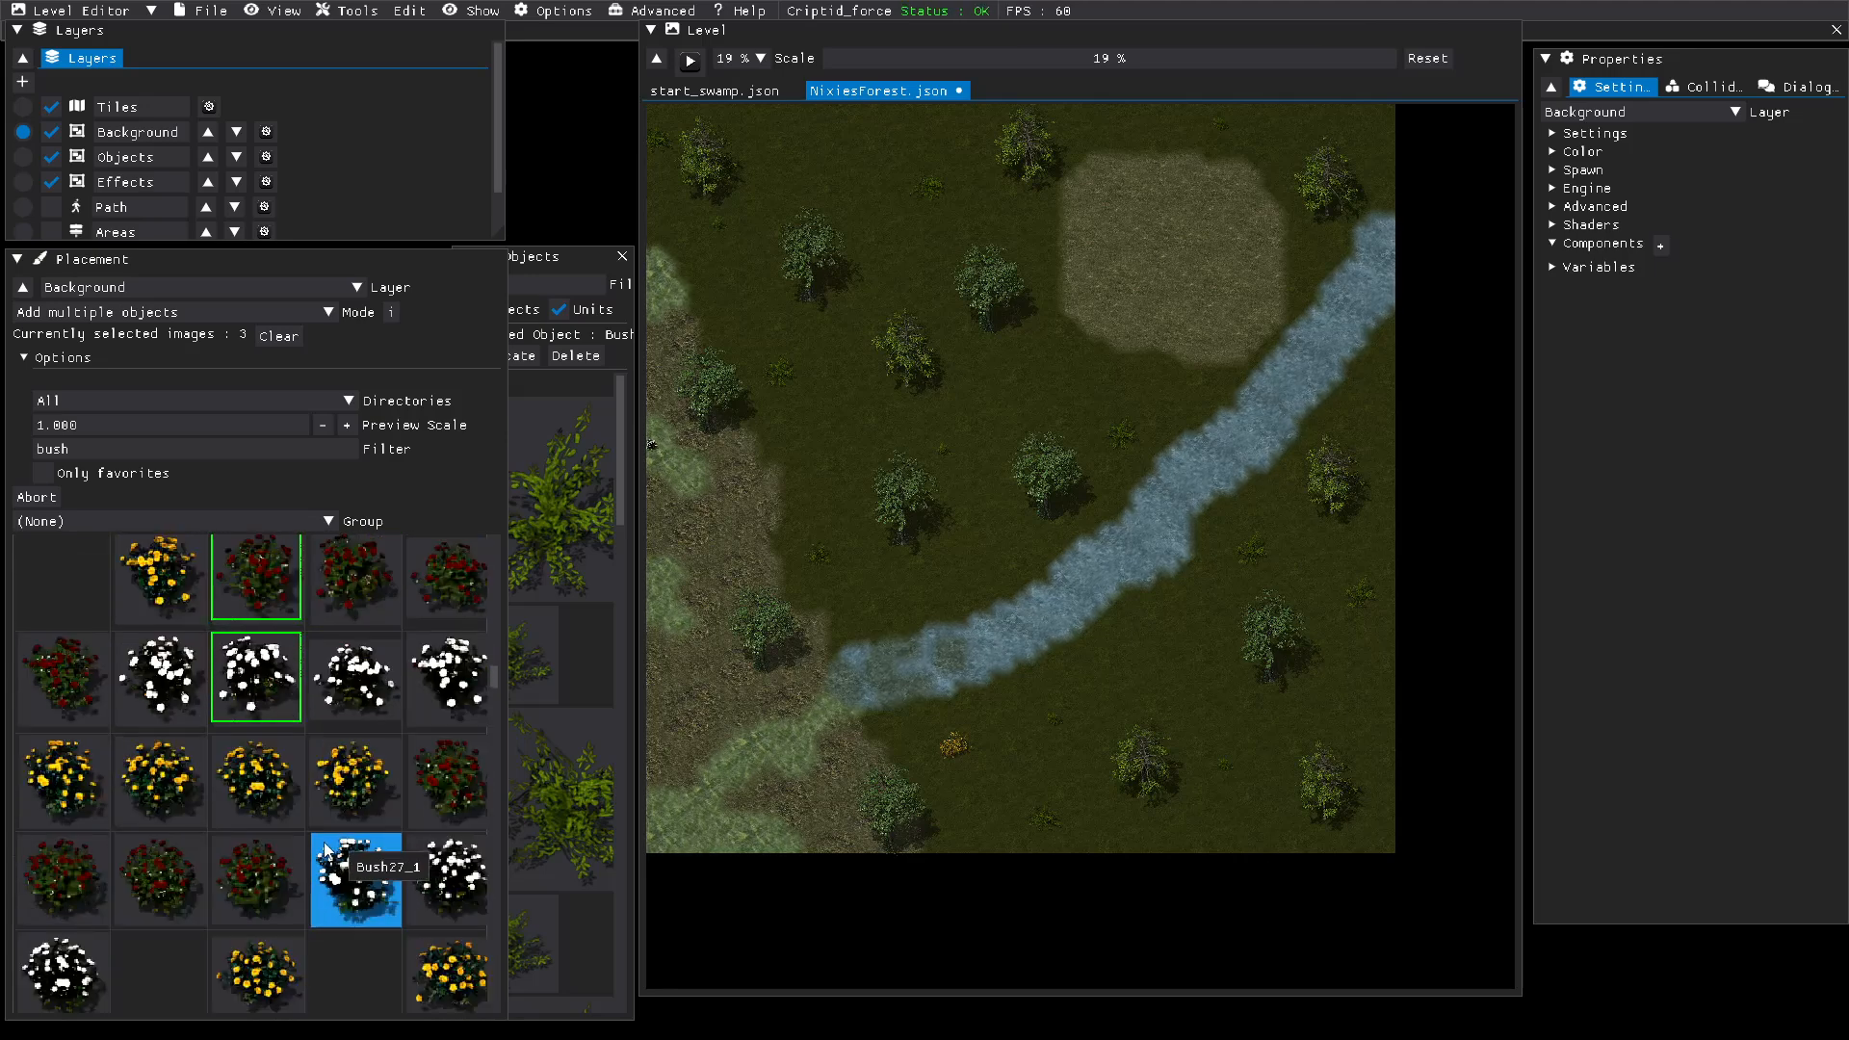
scroll(337, 847, down, 3)
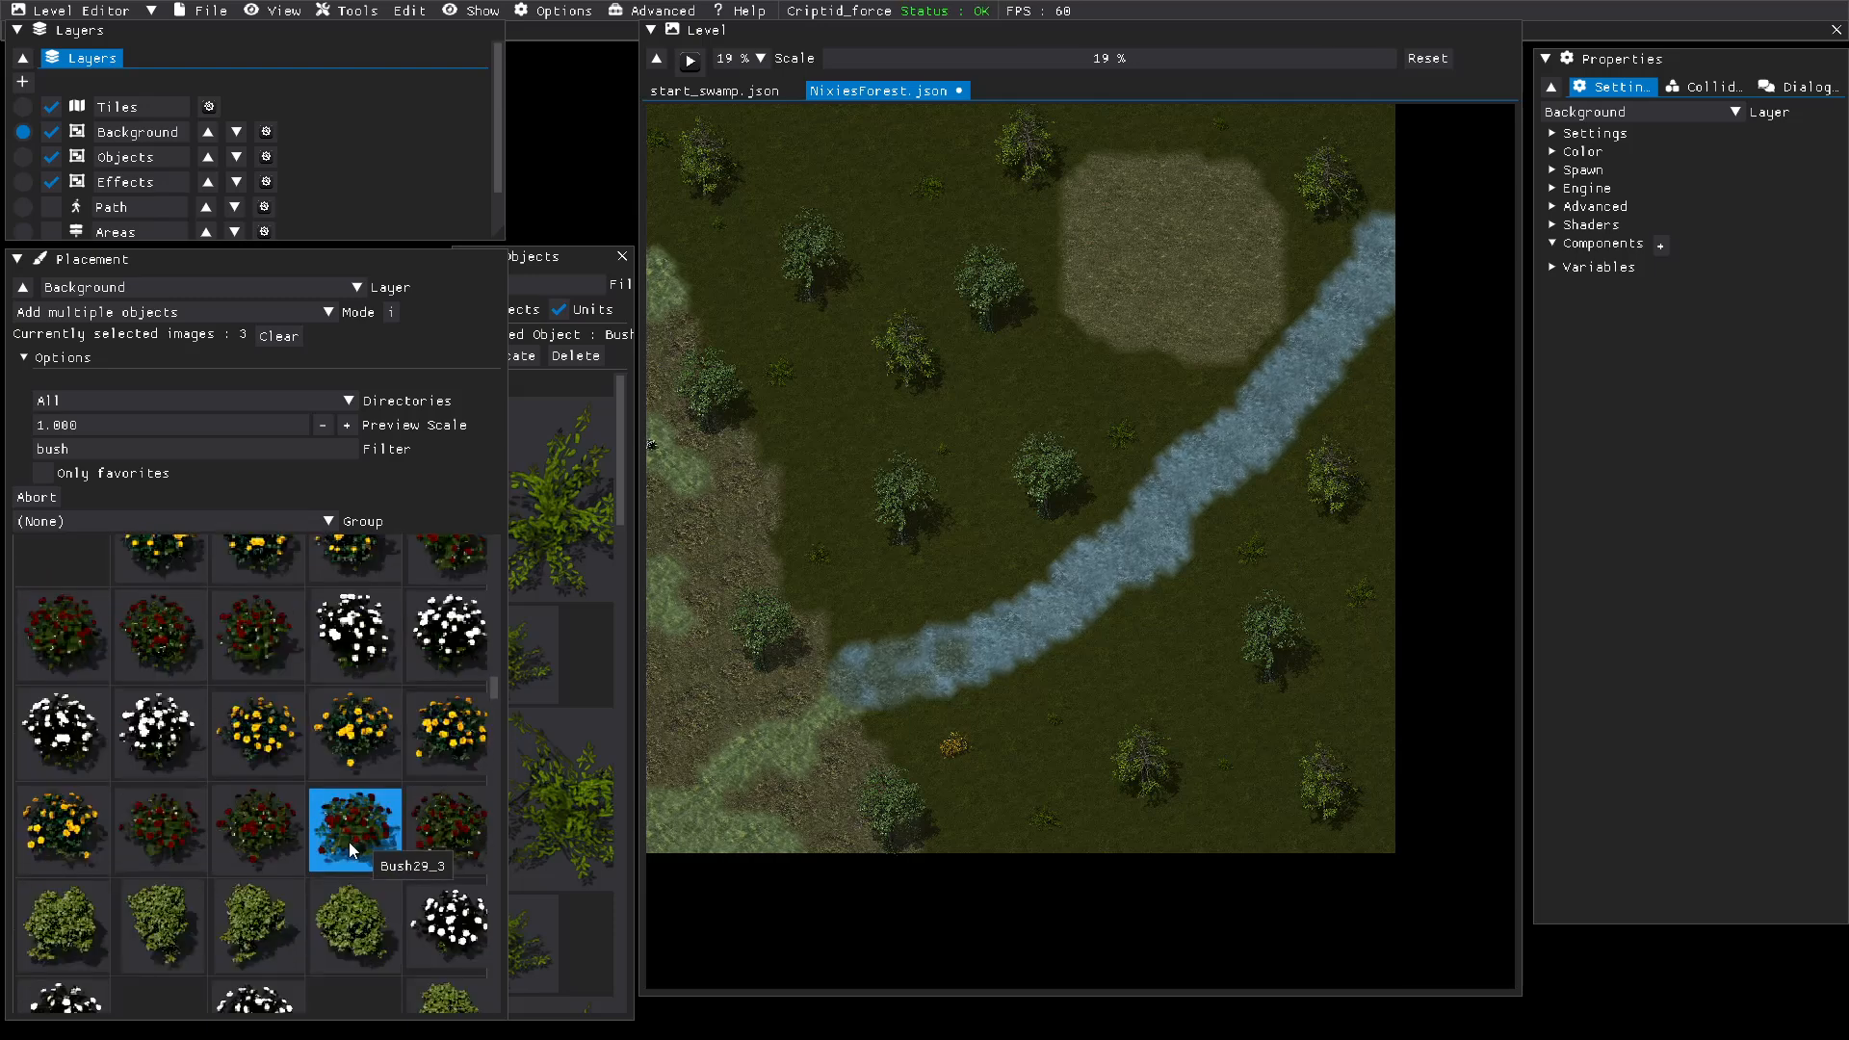
click(350, 840)
scroll(295, 850, down, 1)
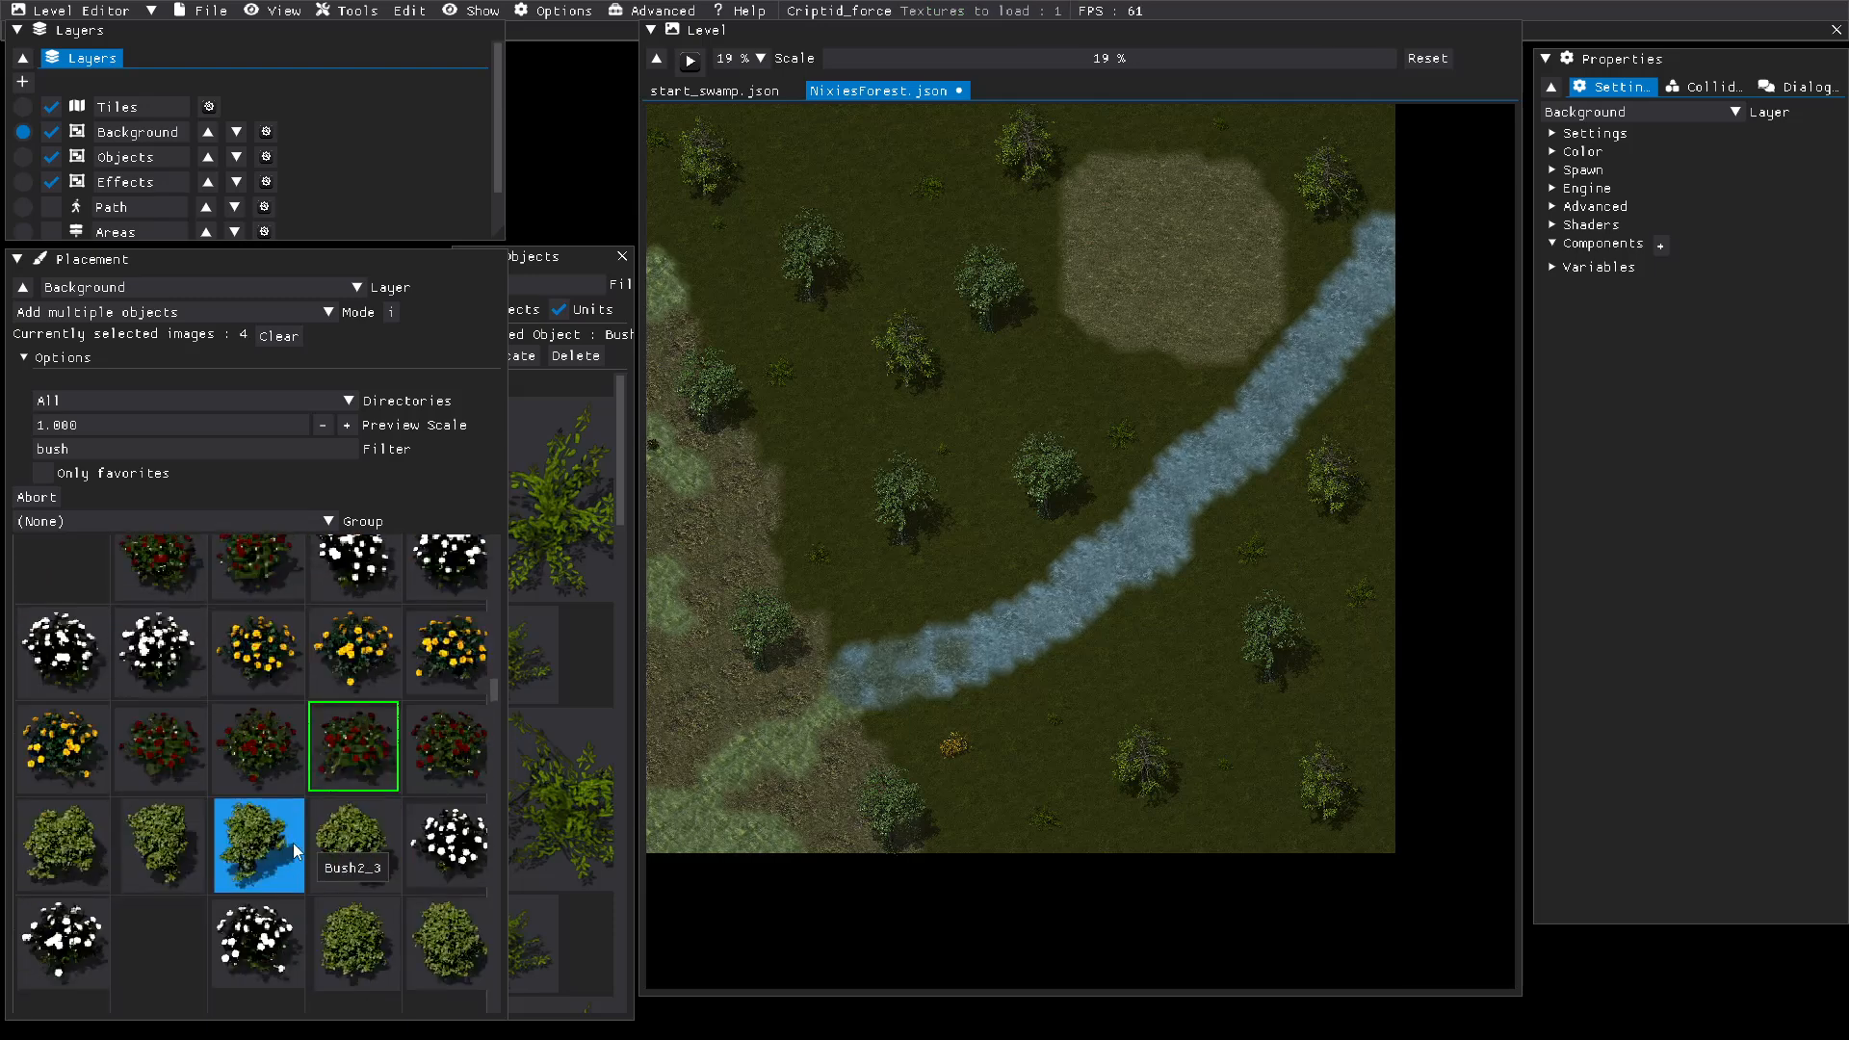
scroll(288, 838, down, 1)
click(351, 782)
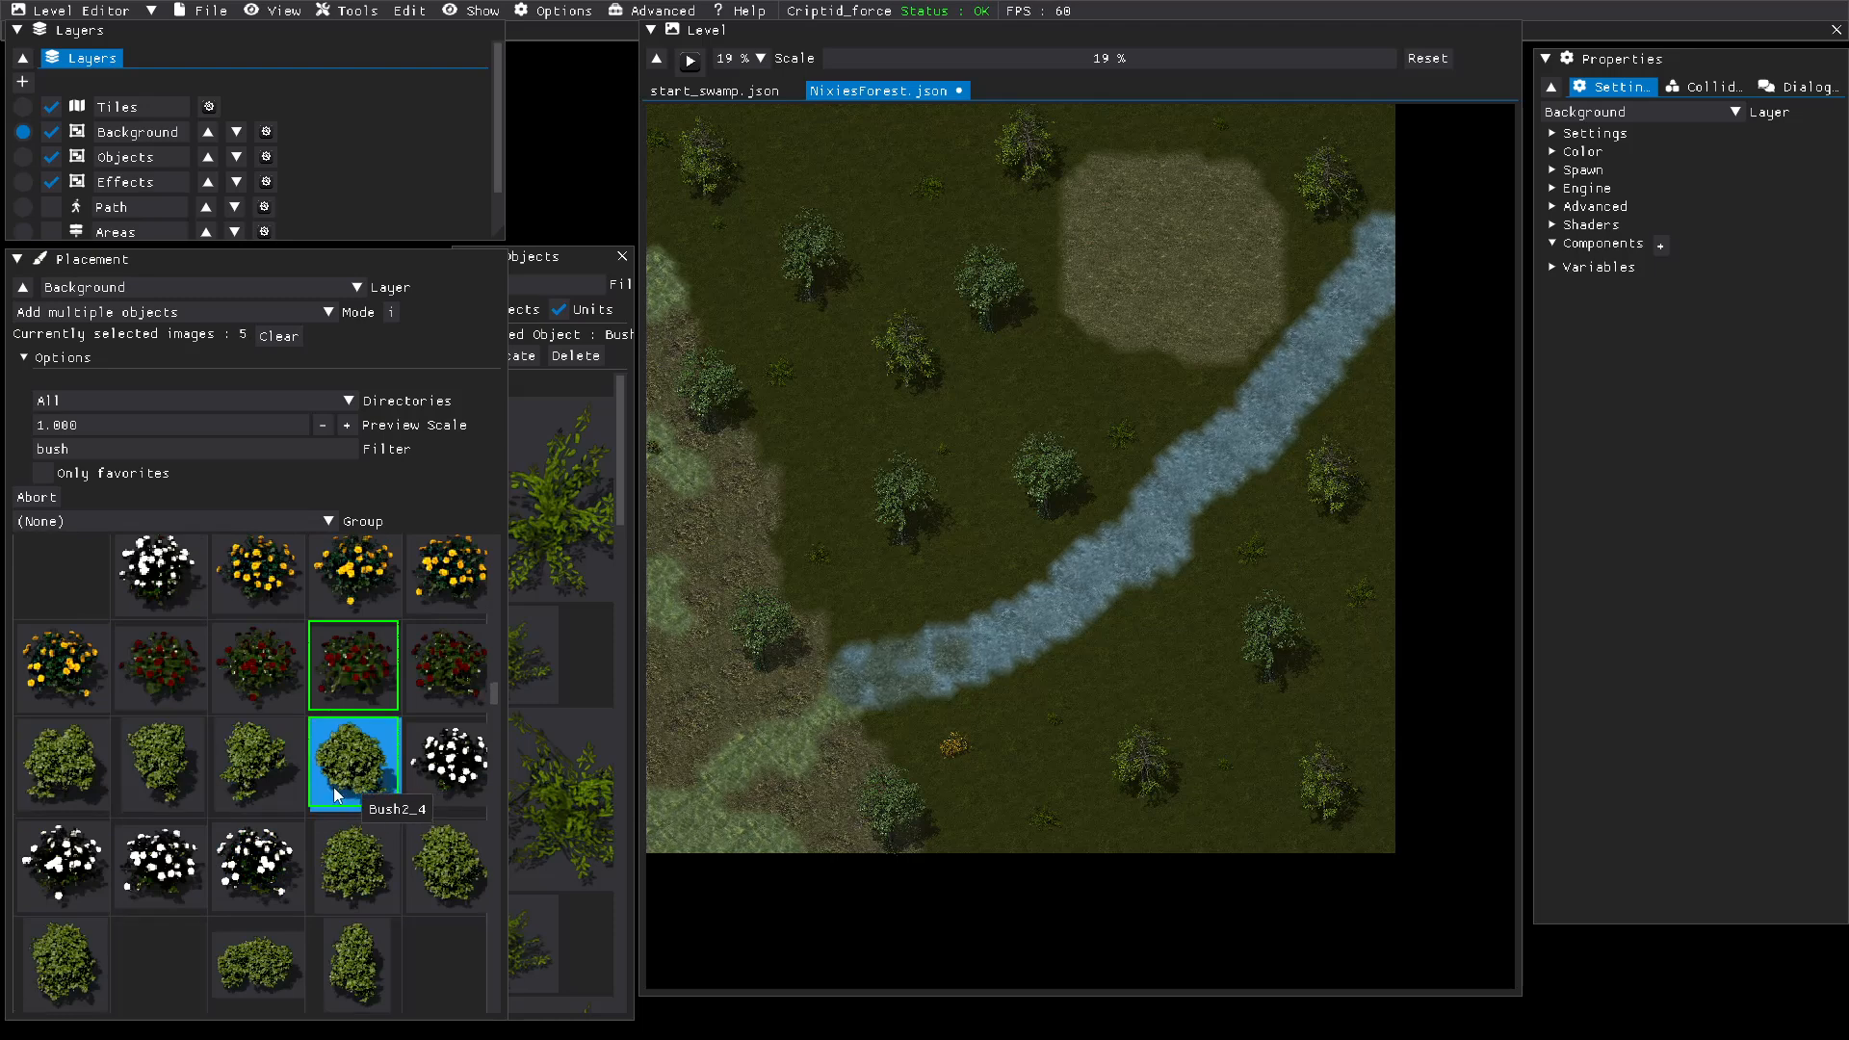
click(66, 780)
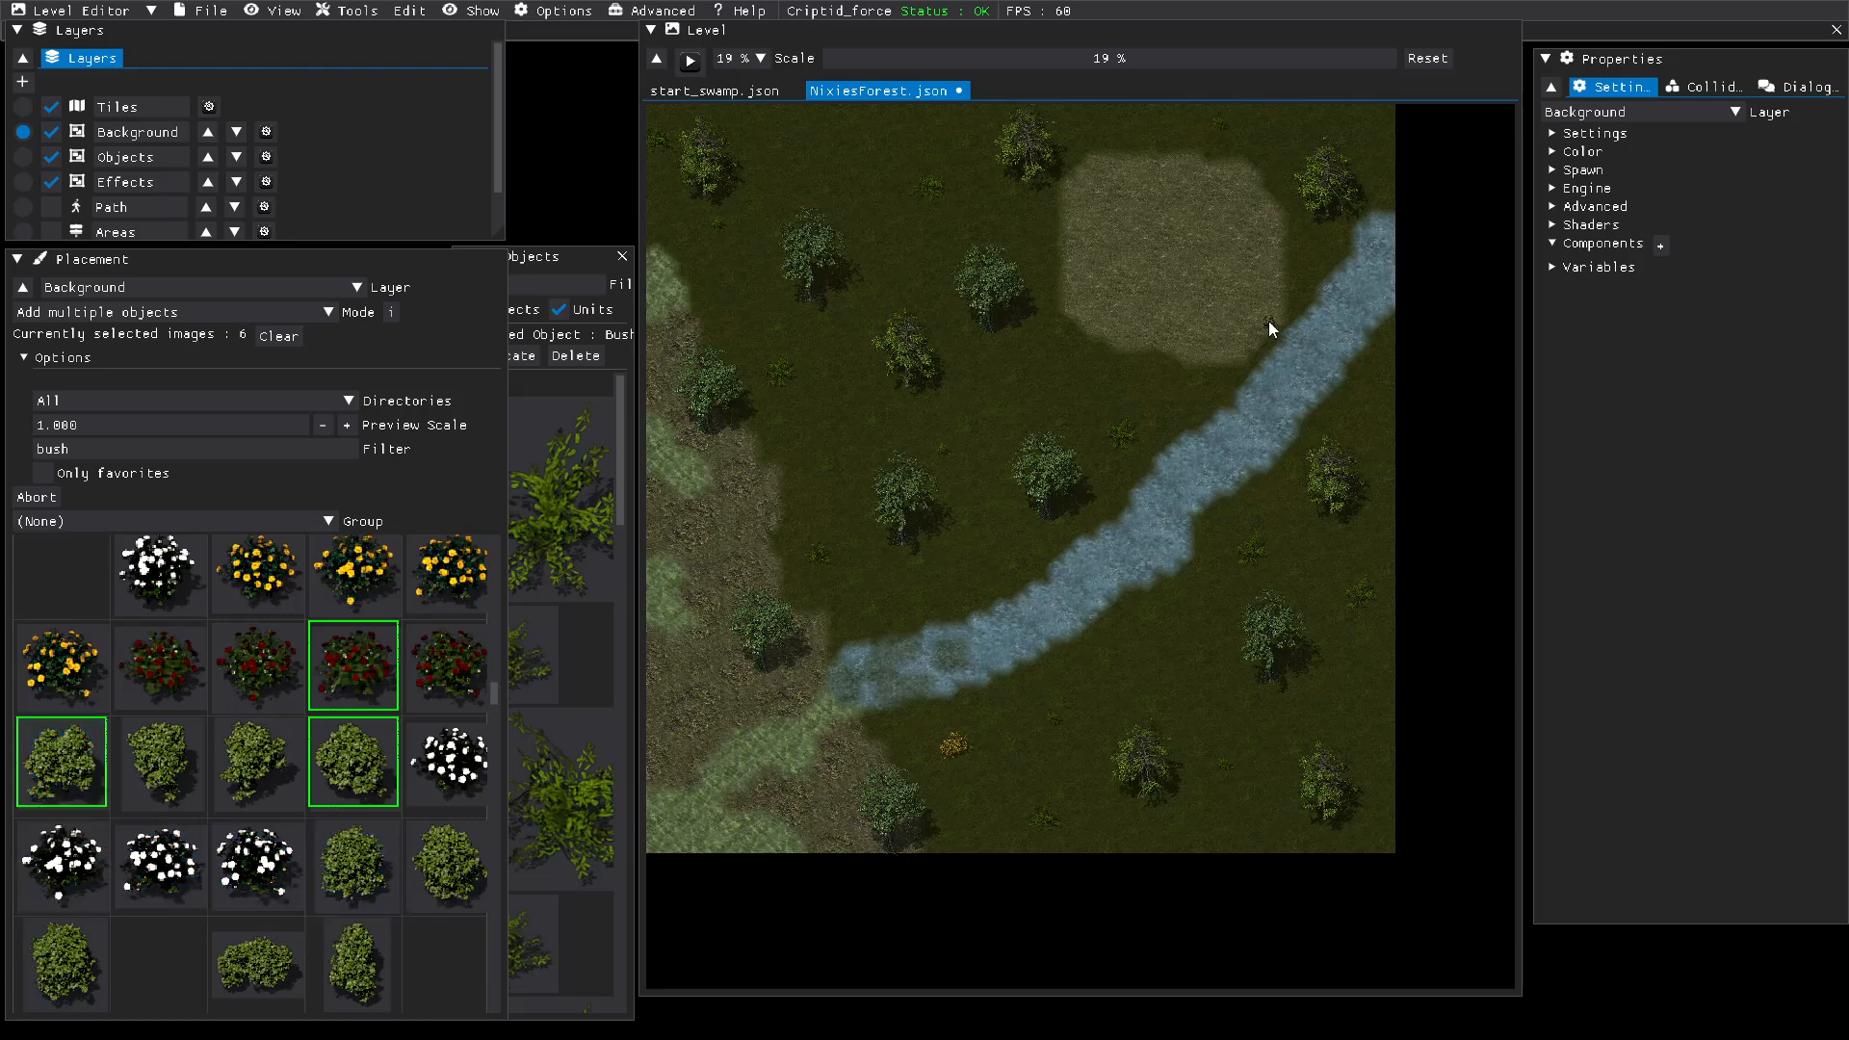
Step: Place a row of green, yellow-flowered and red-flowered bushes along the southeast and east edges of the light grass clearing near the river
drag(961, 52, 991, 50)
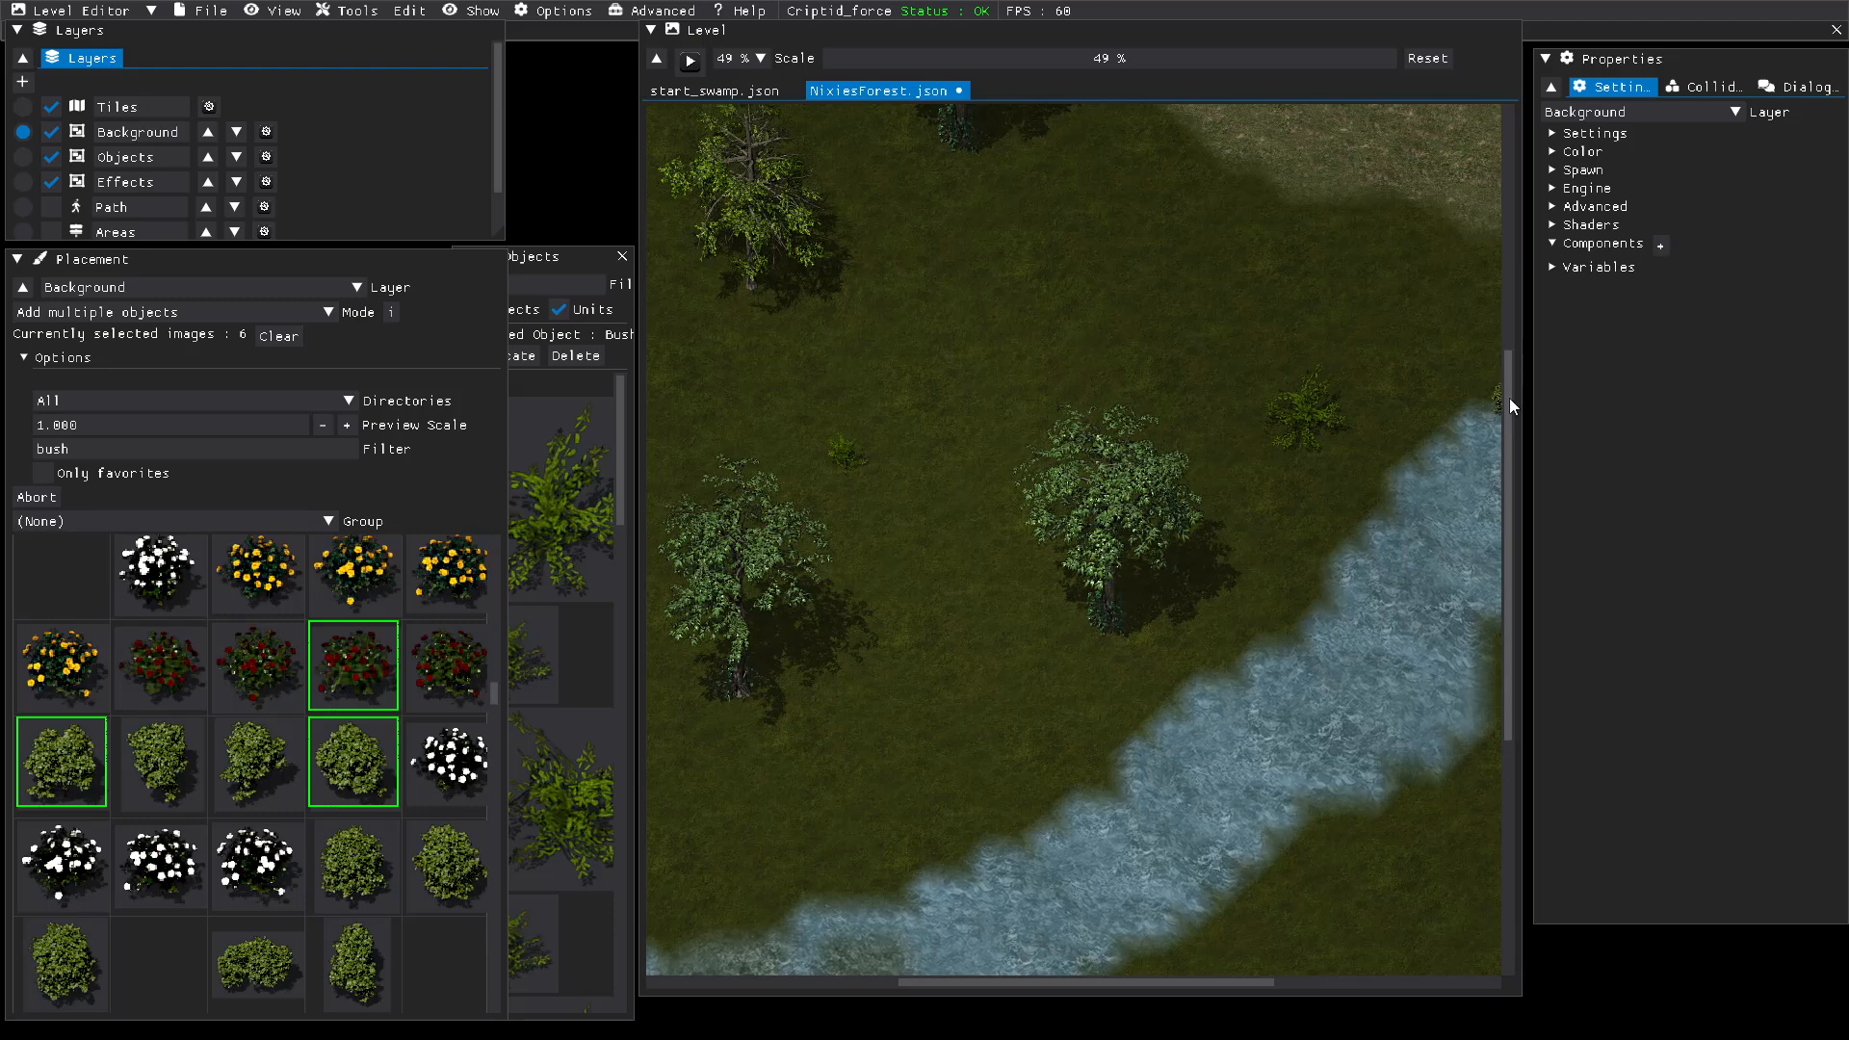
drag(1510, 399, 1508, 238)
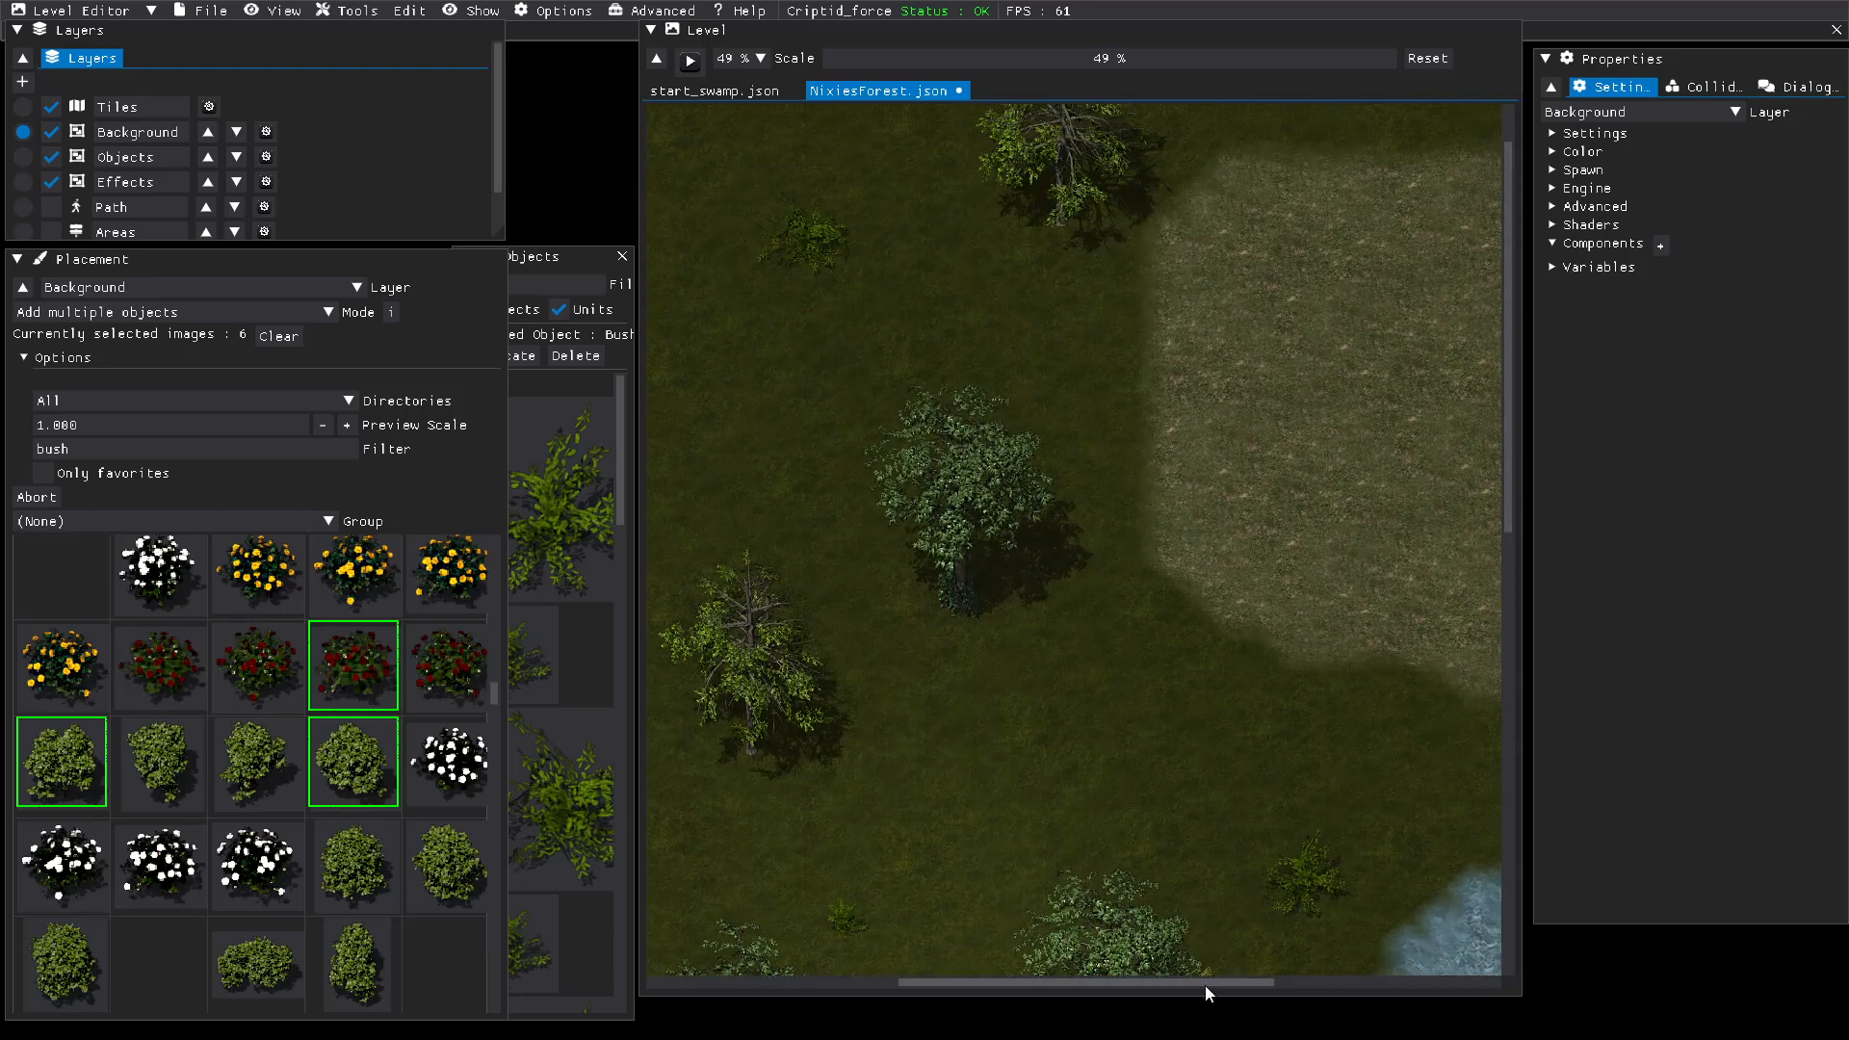
drag(1204, 985, 1348, 1007)
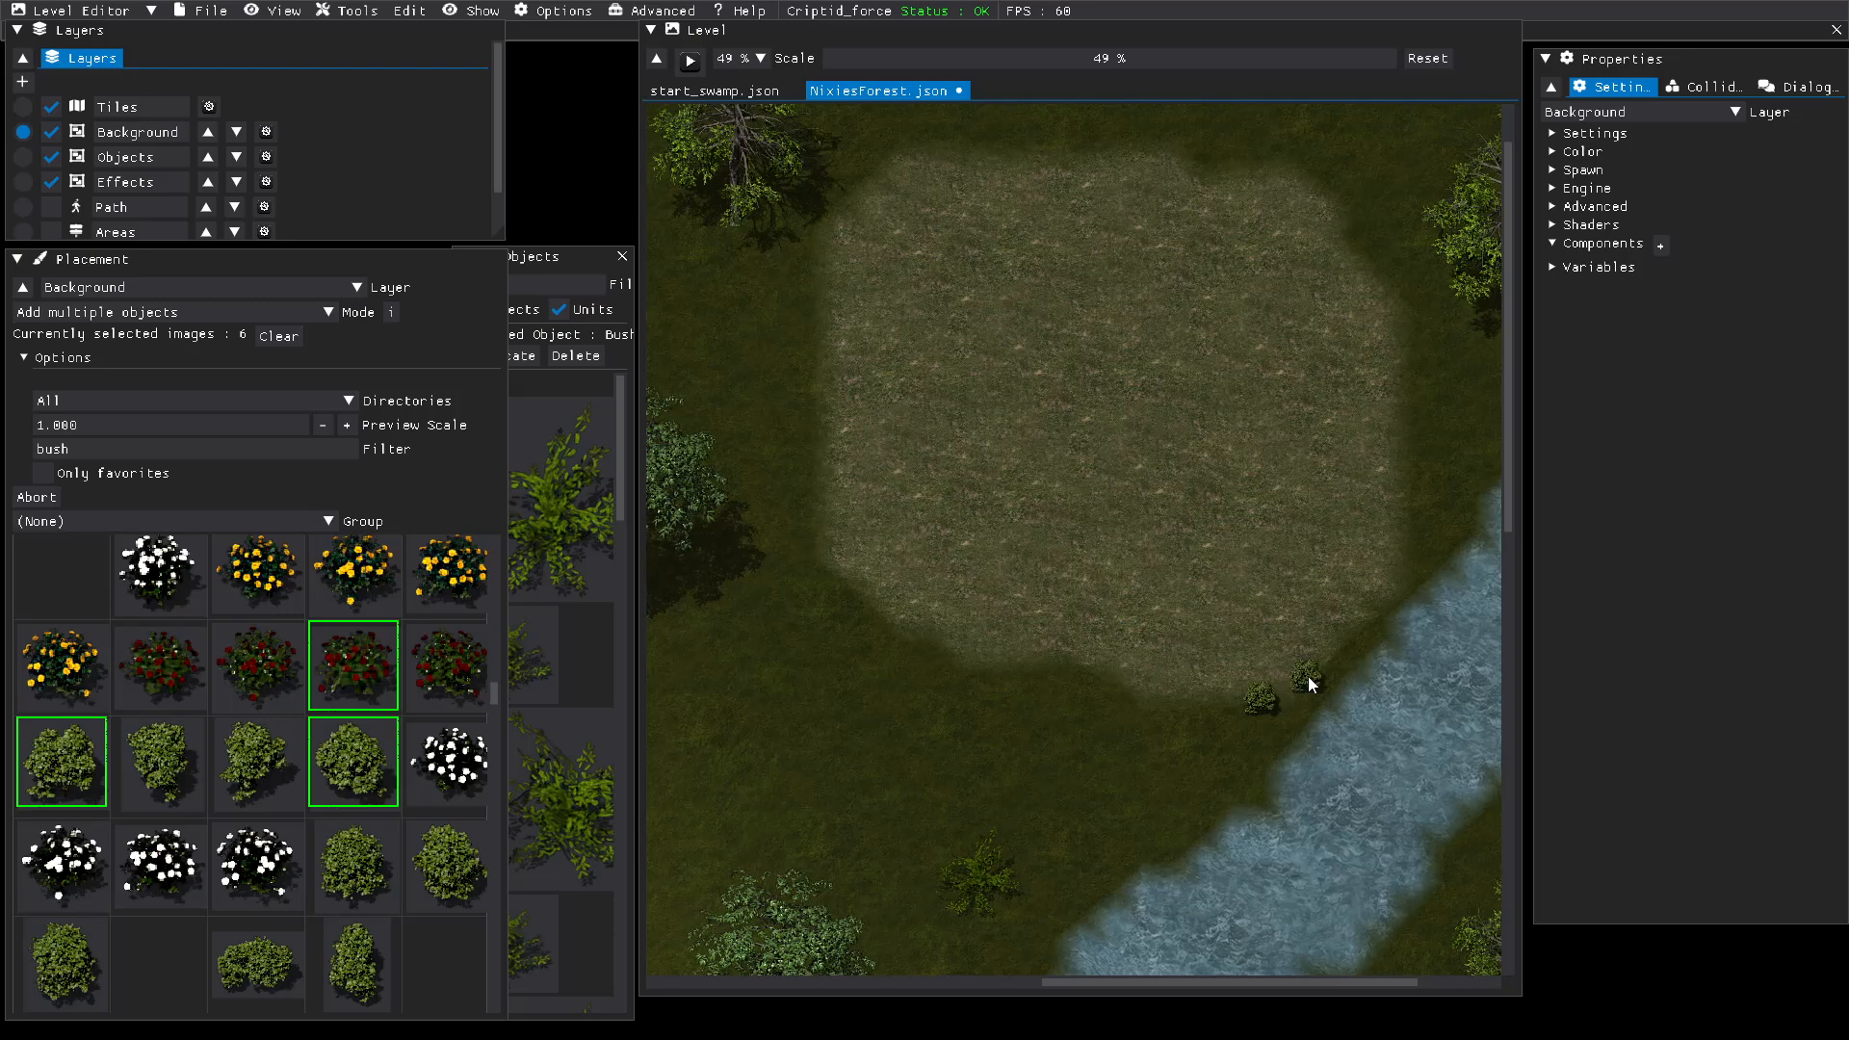
click(1307, 676)
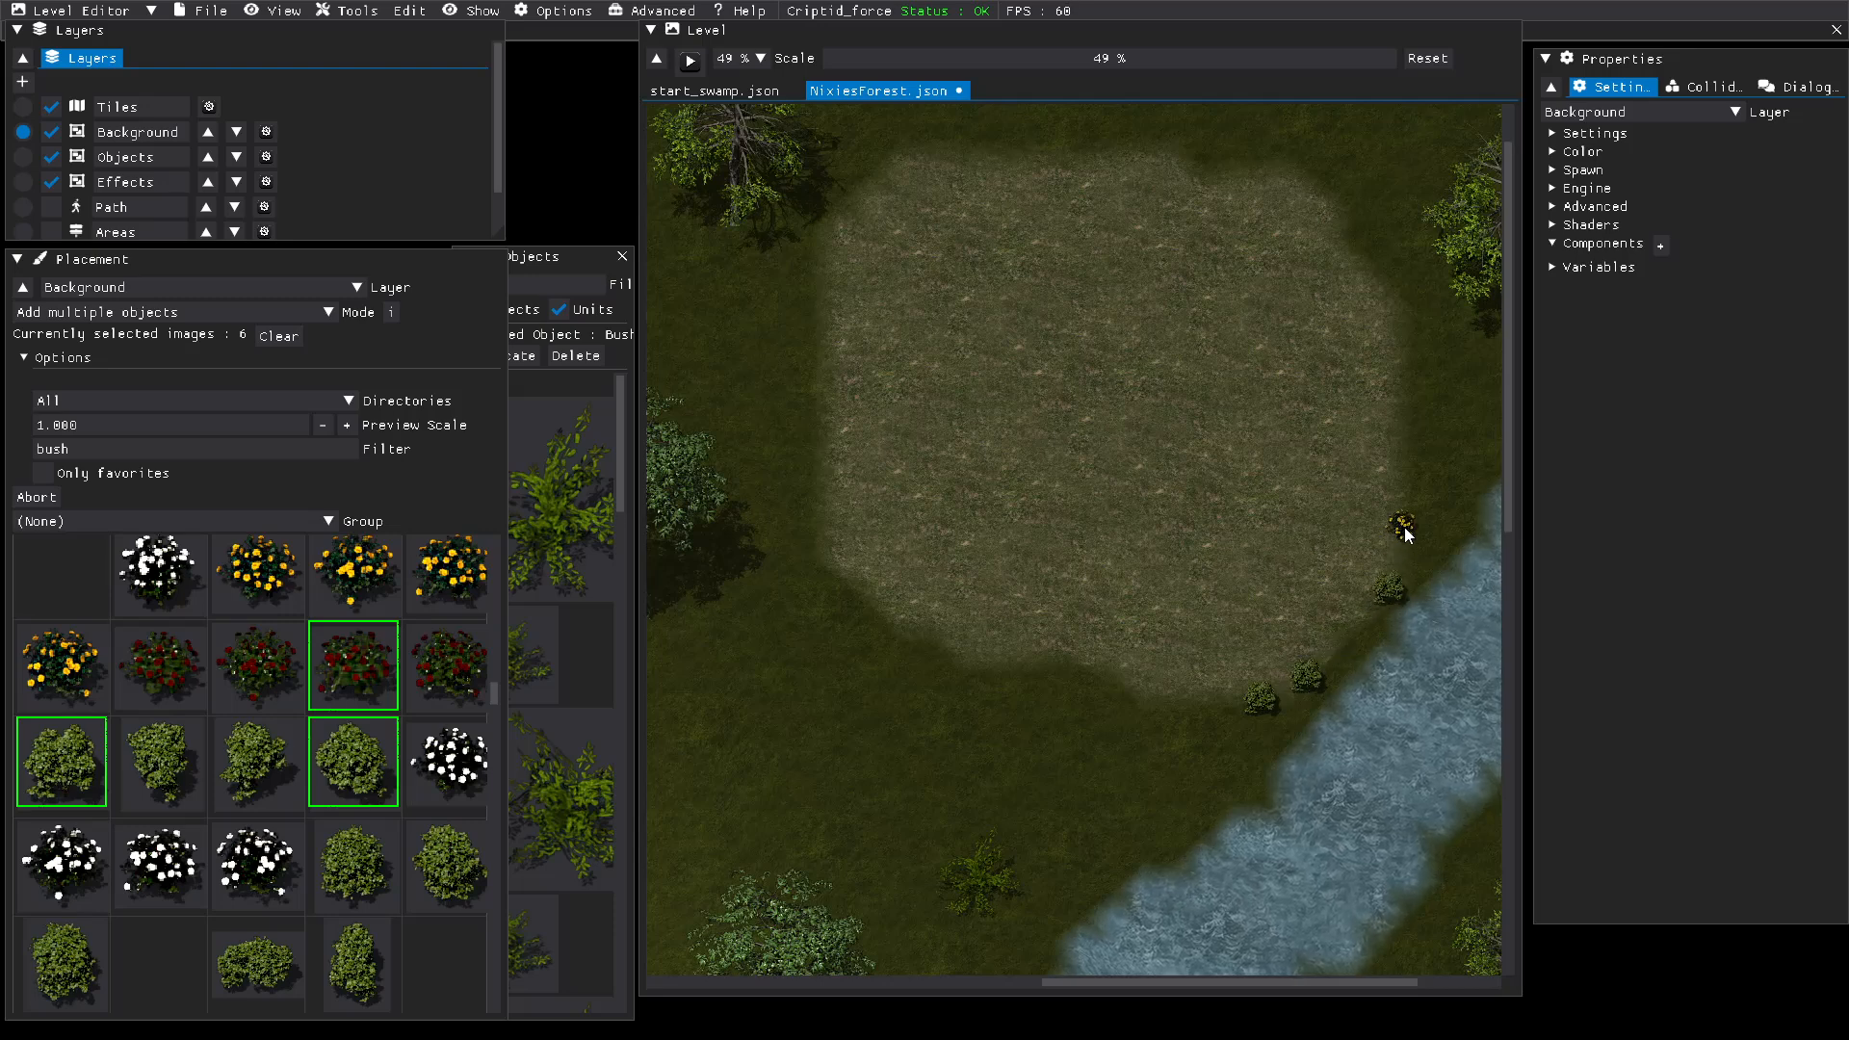
click(1404, 520)
click(1402, 435)
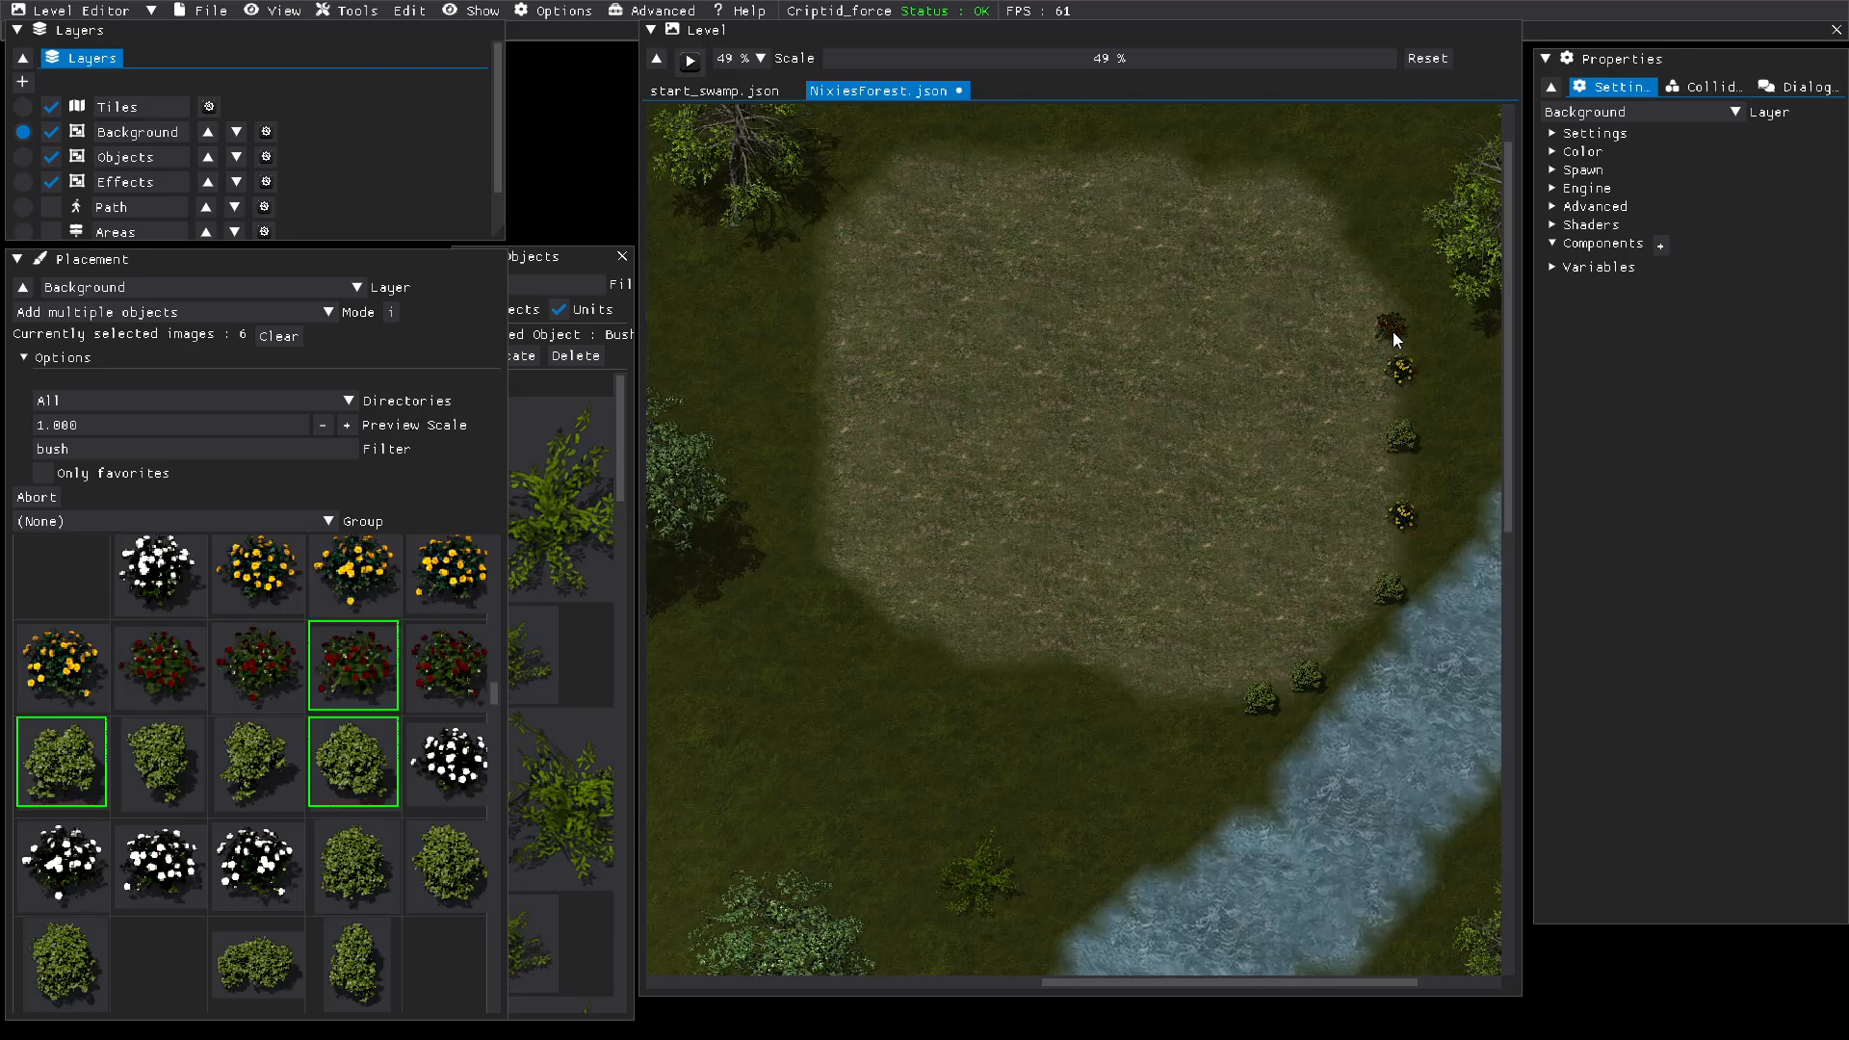
click(1383, 283)
click(1336, 228)
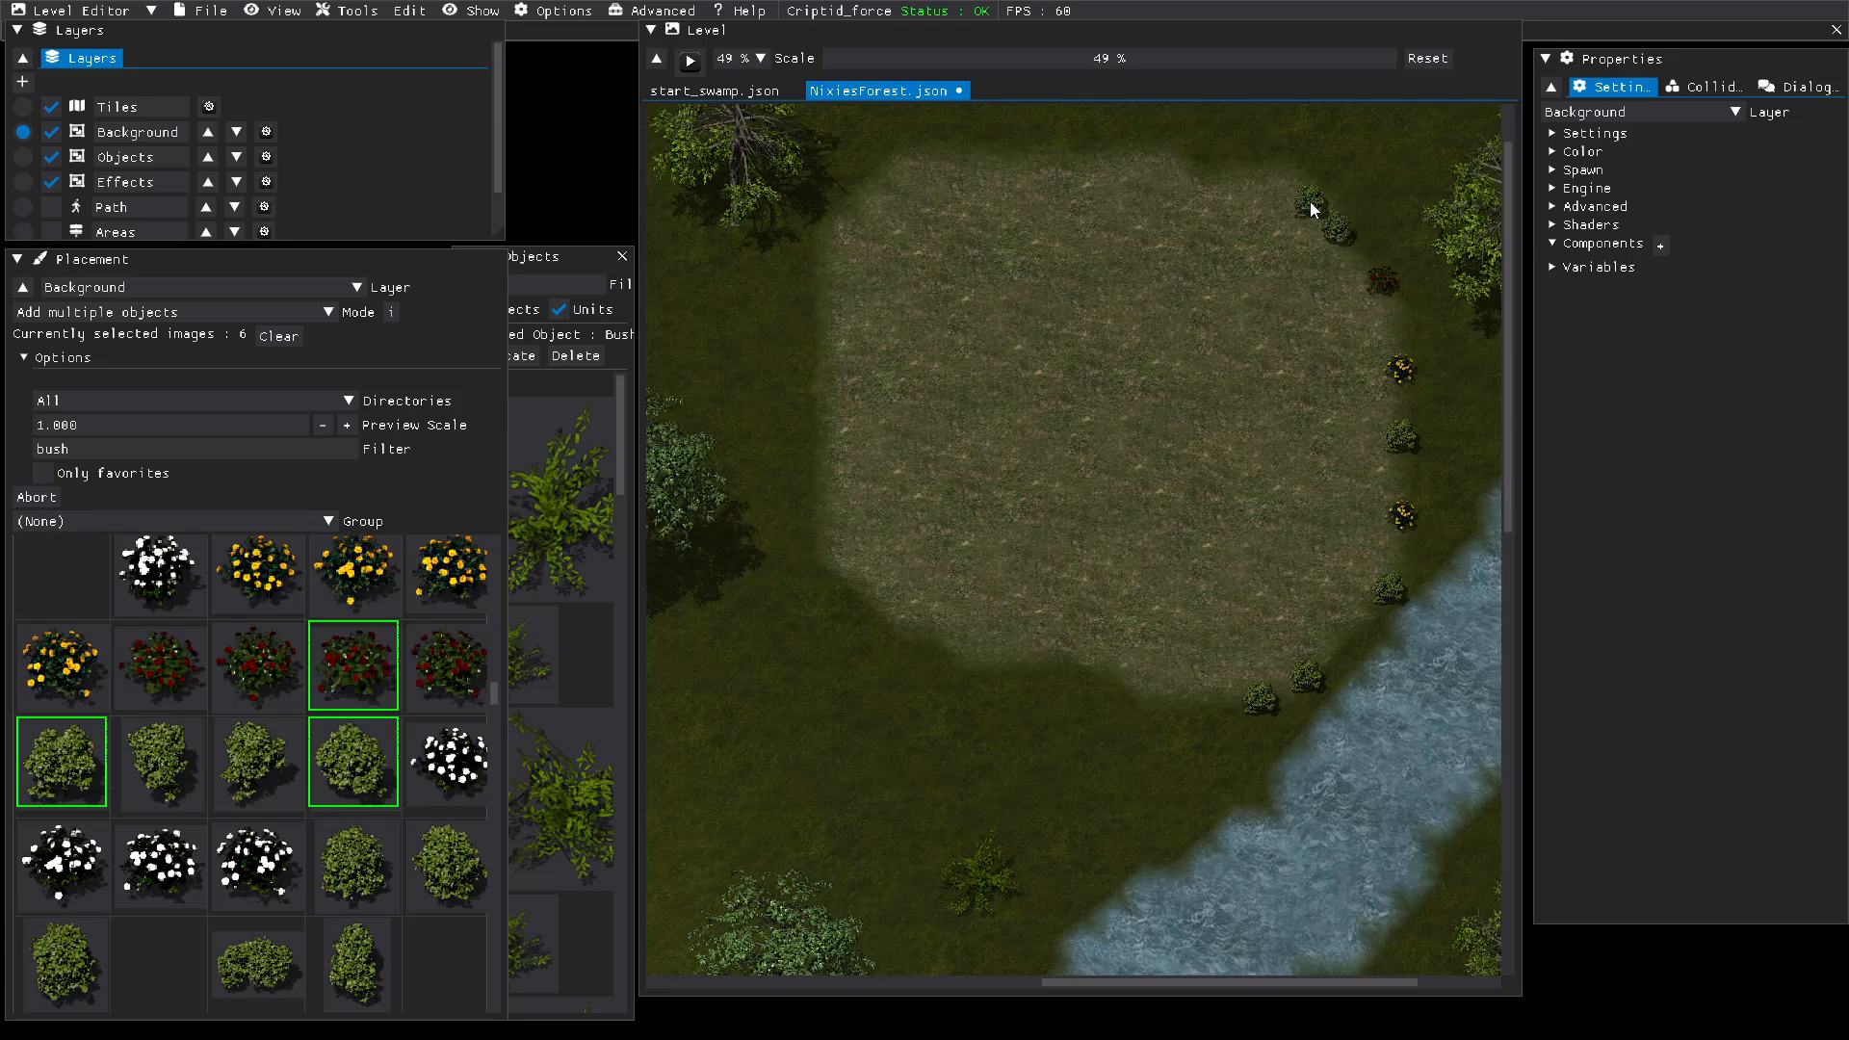
Step: Continue the border along the clearing's north edge with red-flowered, yellow-flowered and green bushes
click(1210, 182)
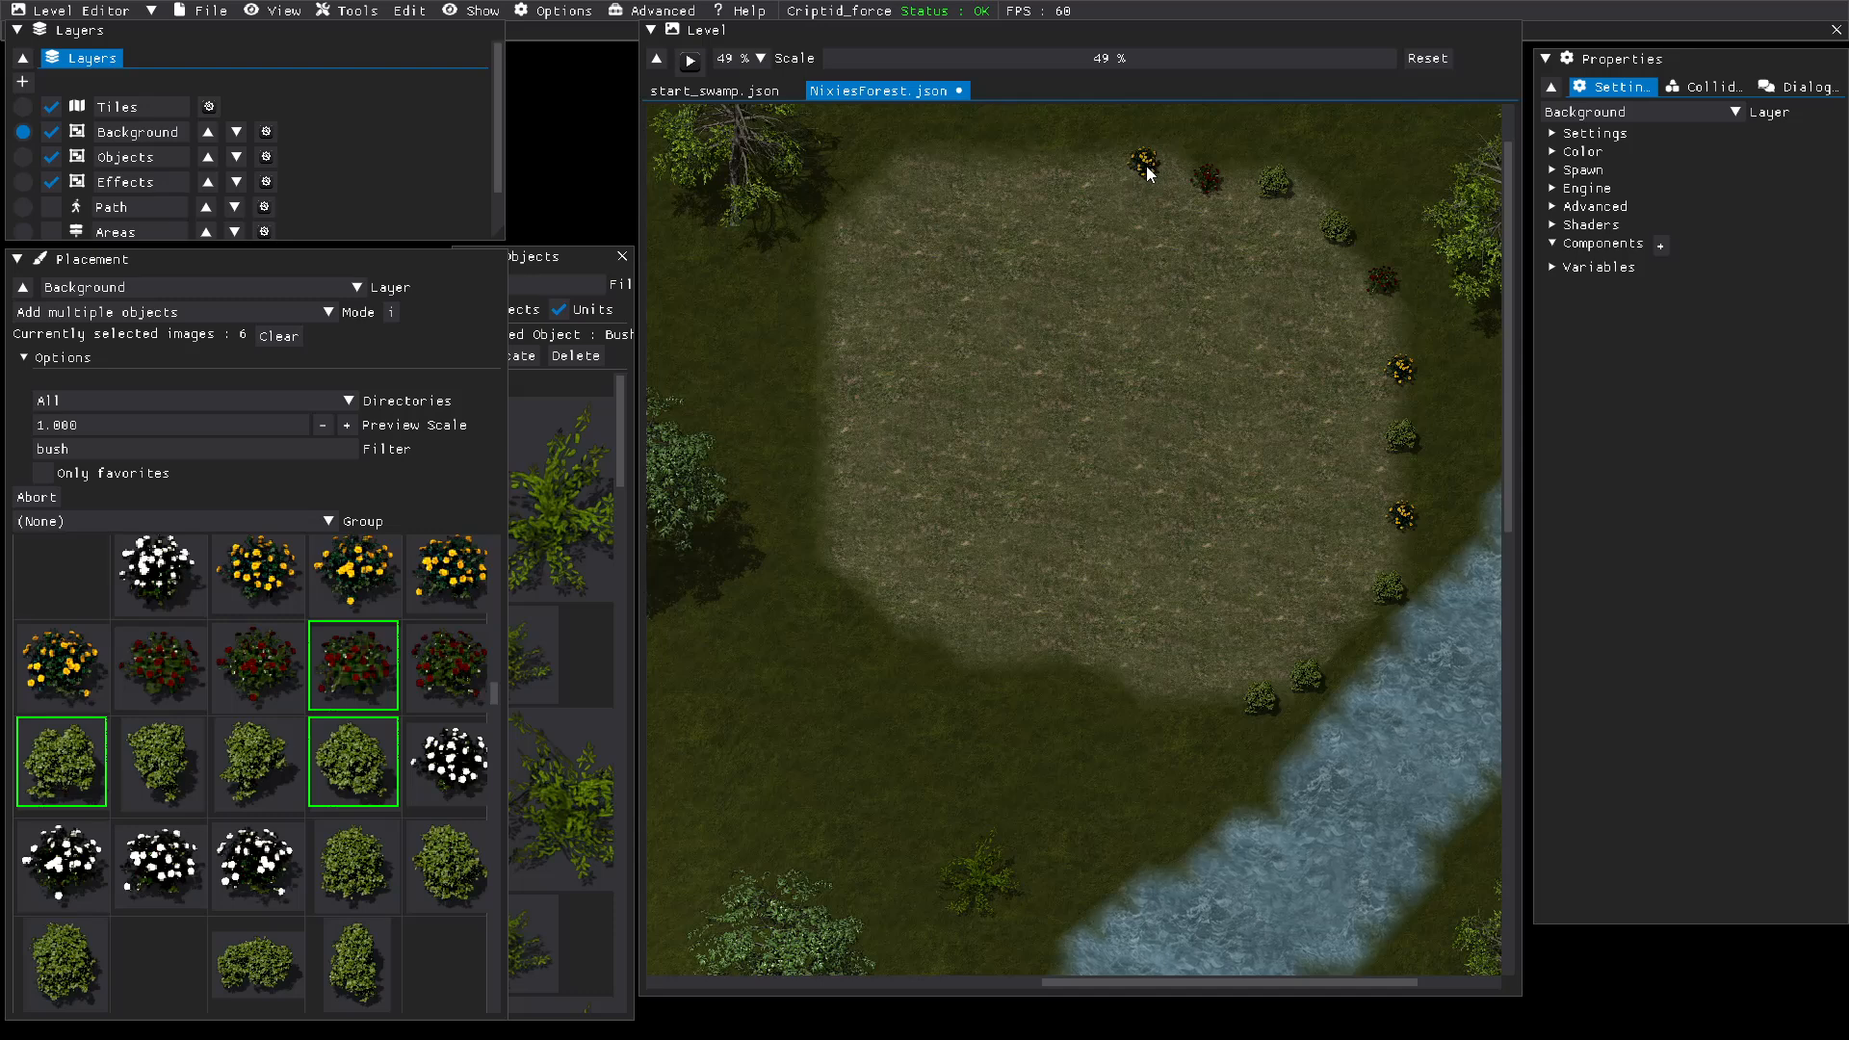
click(1145, 168)
click(1051, 167)
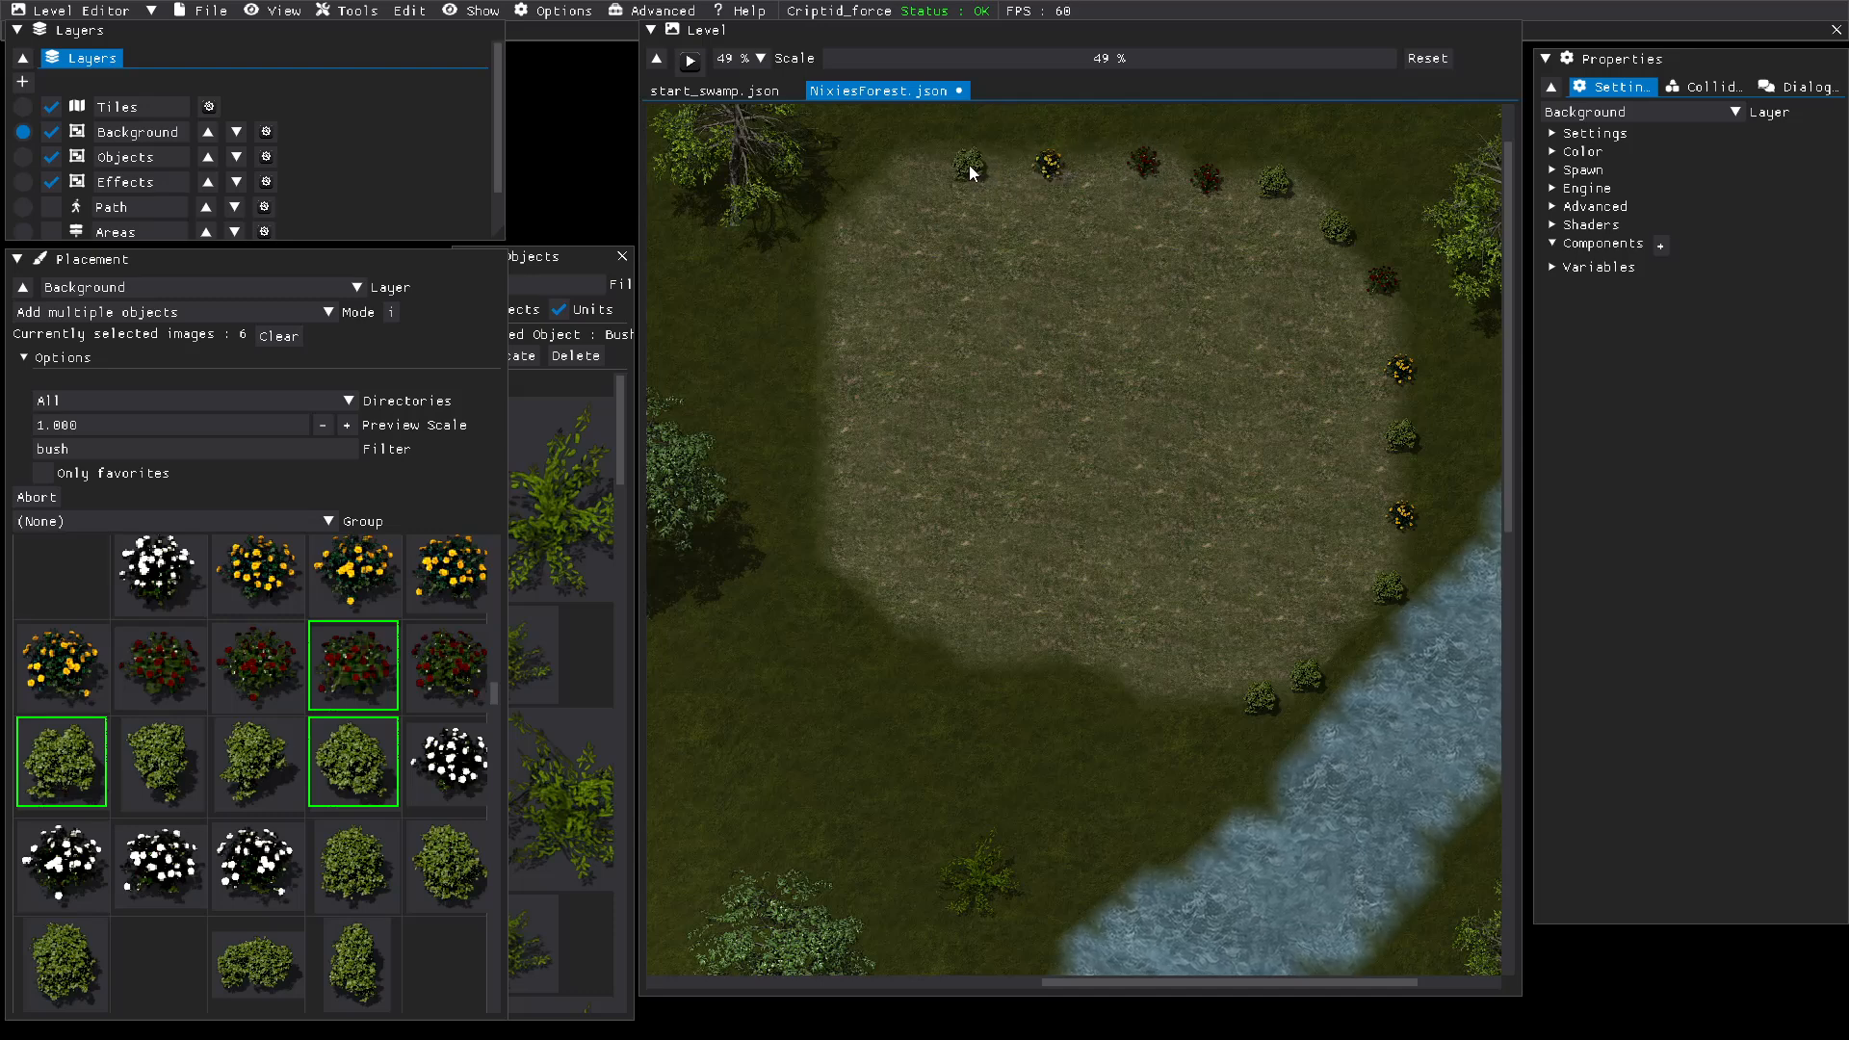
click(969, 170)
click(886, 172)
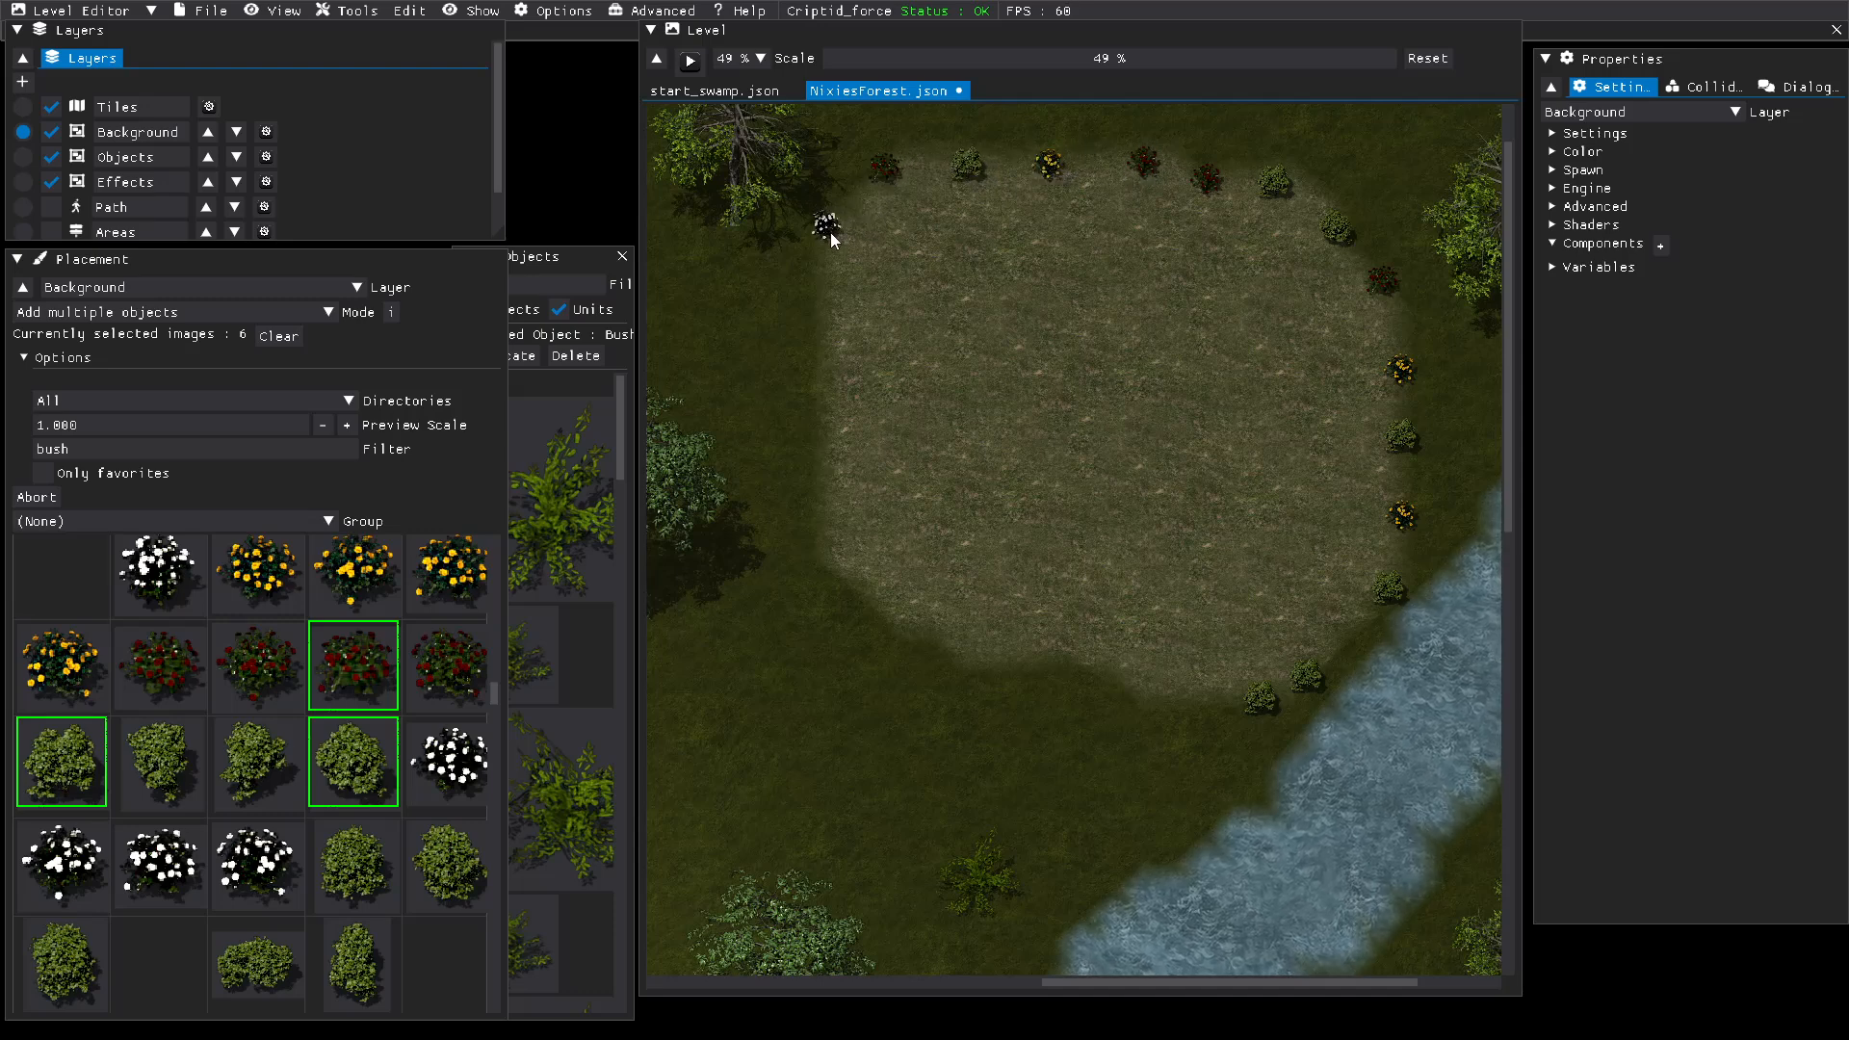
Step: Close the border with white-flowered and red-flowered bushes on the clearing's west side and green bushes along its south edge
click(830, 233)
click(829, 304)
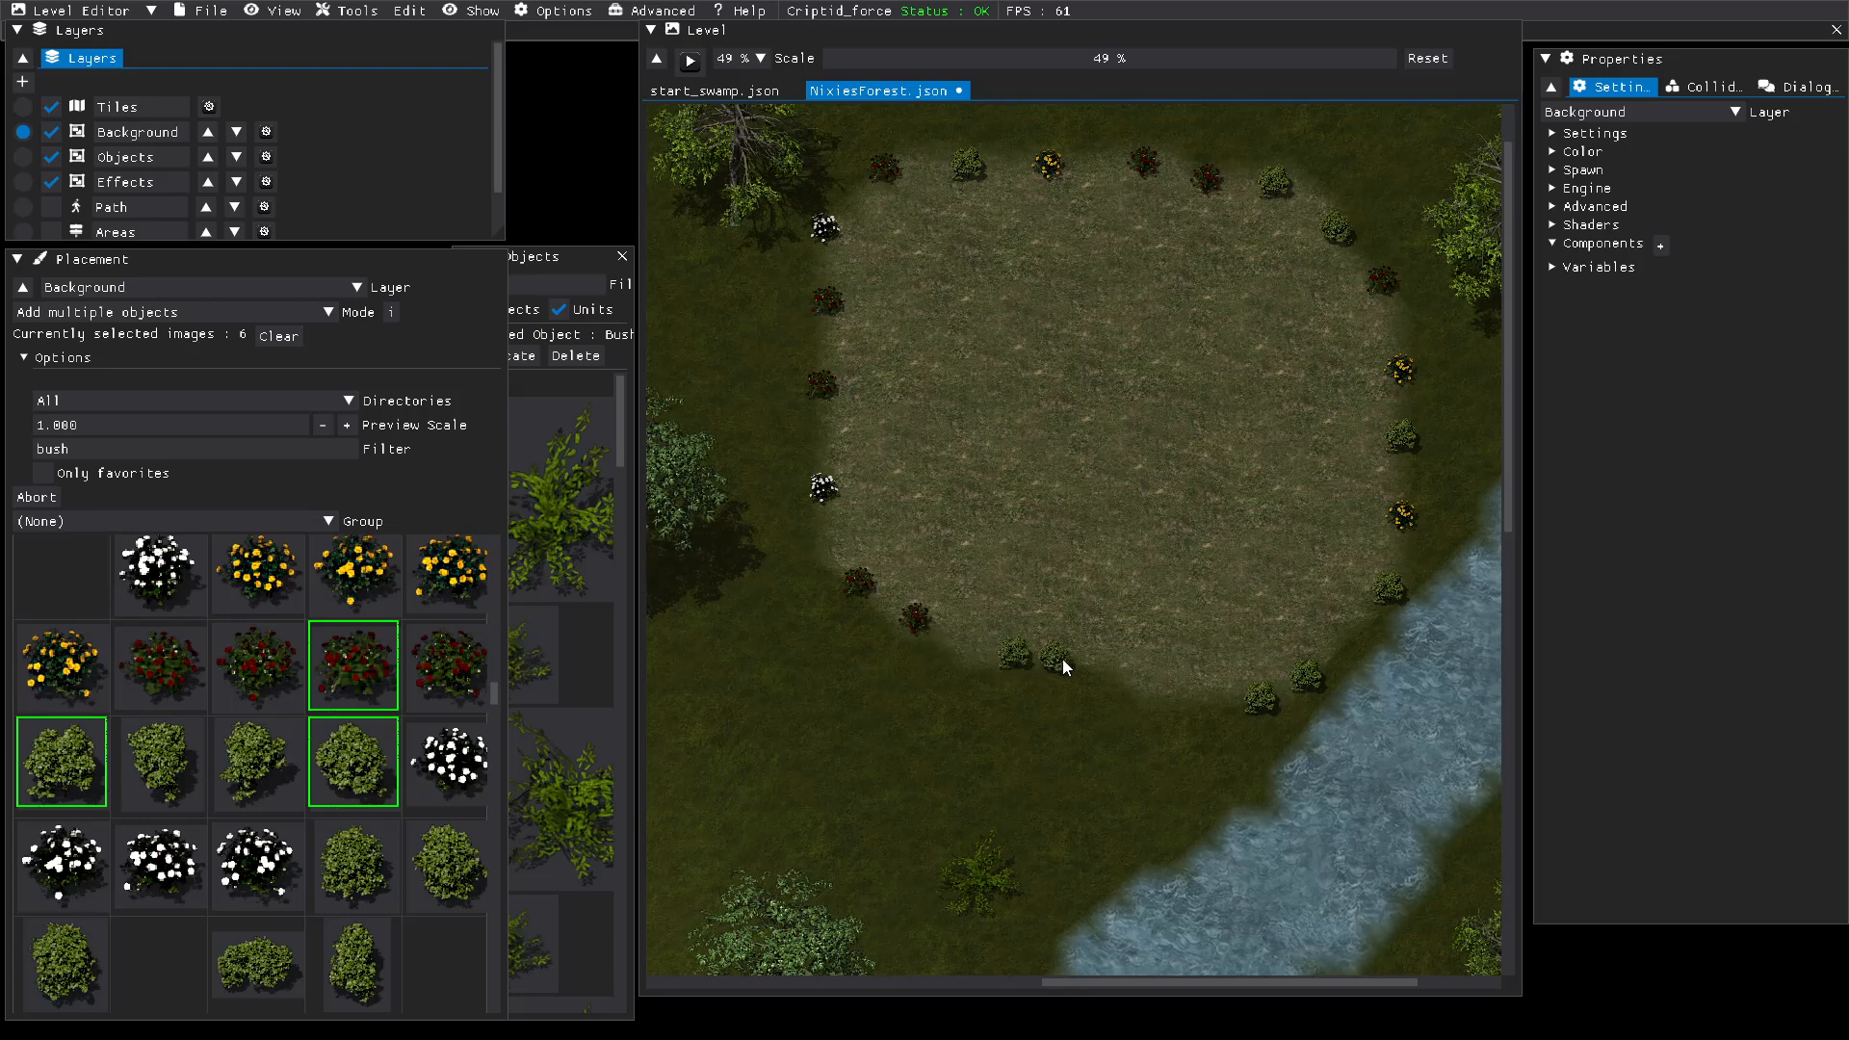
click(1169, 691)
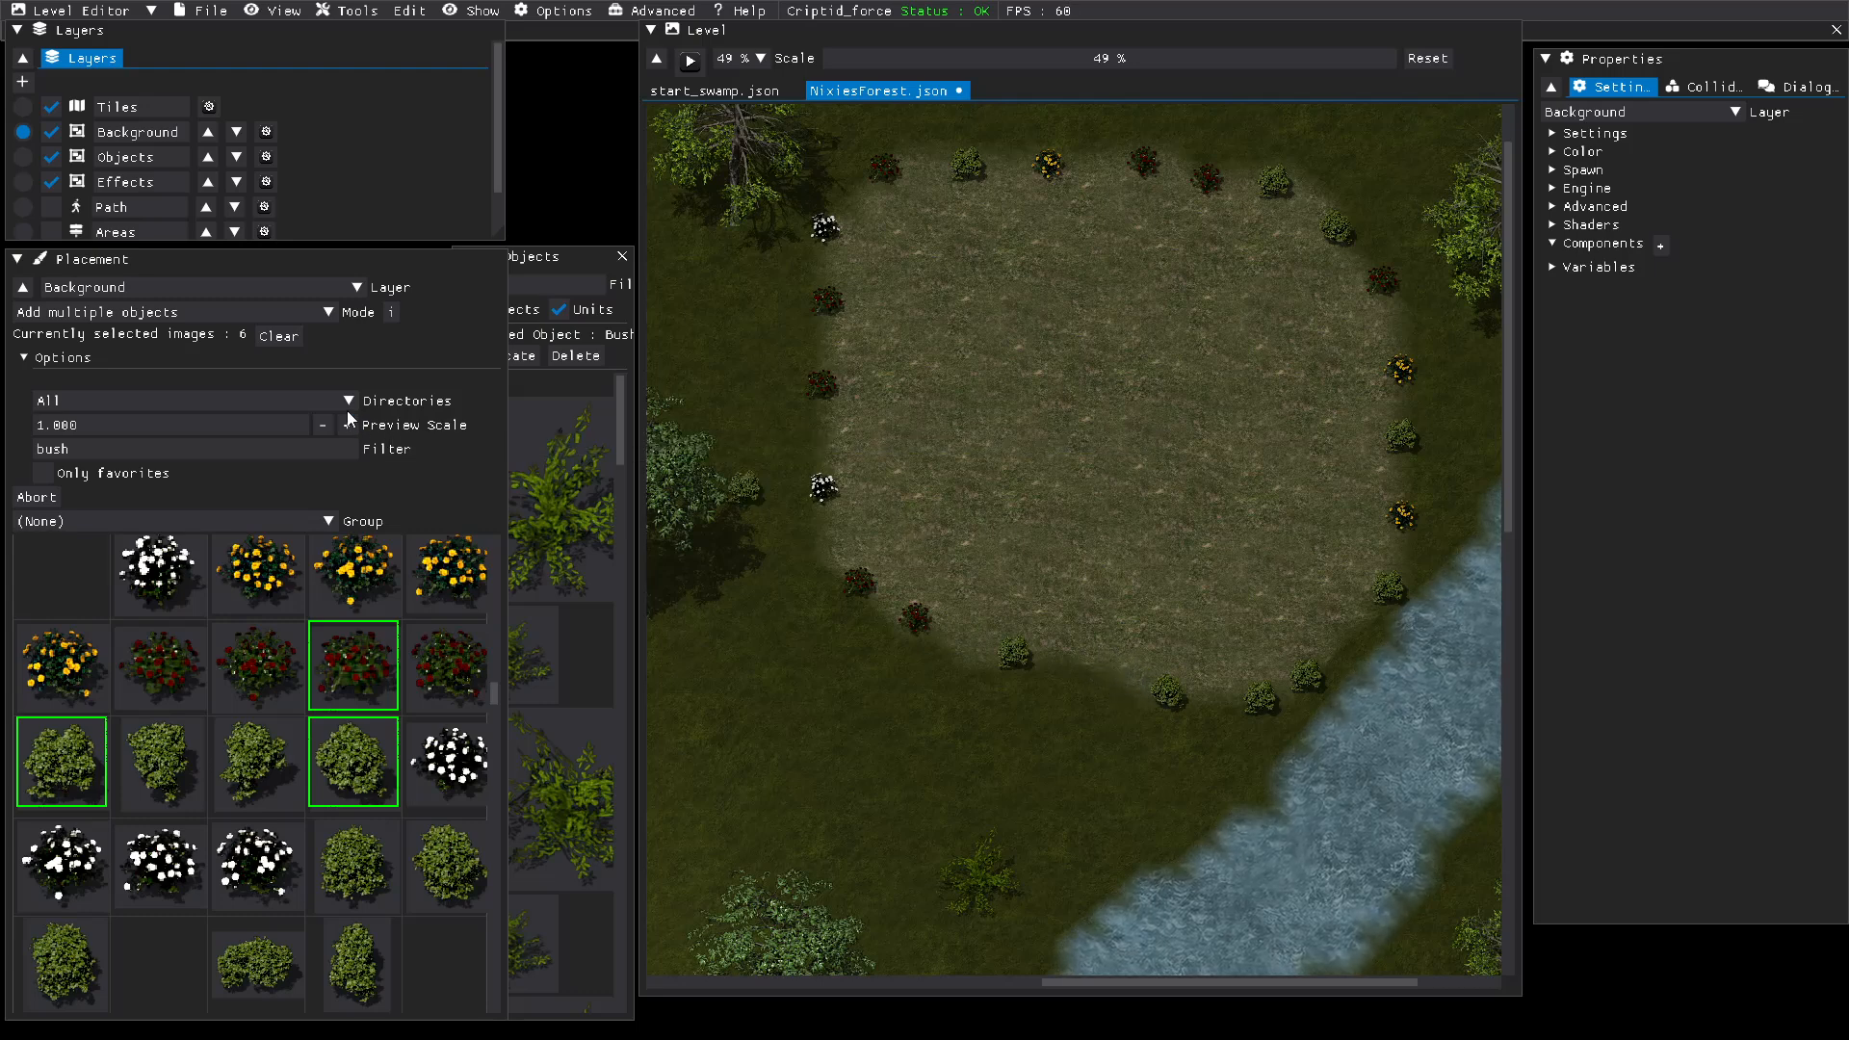
Step: Deselect all six bush images, including the red-flowered ones, Bush2_4, Bush24_2 and Bush22_1
click(349, 672)
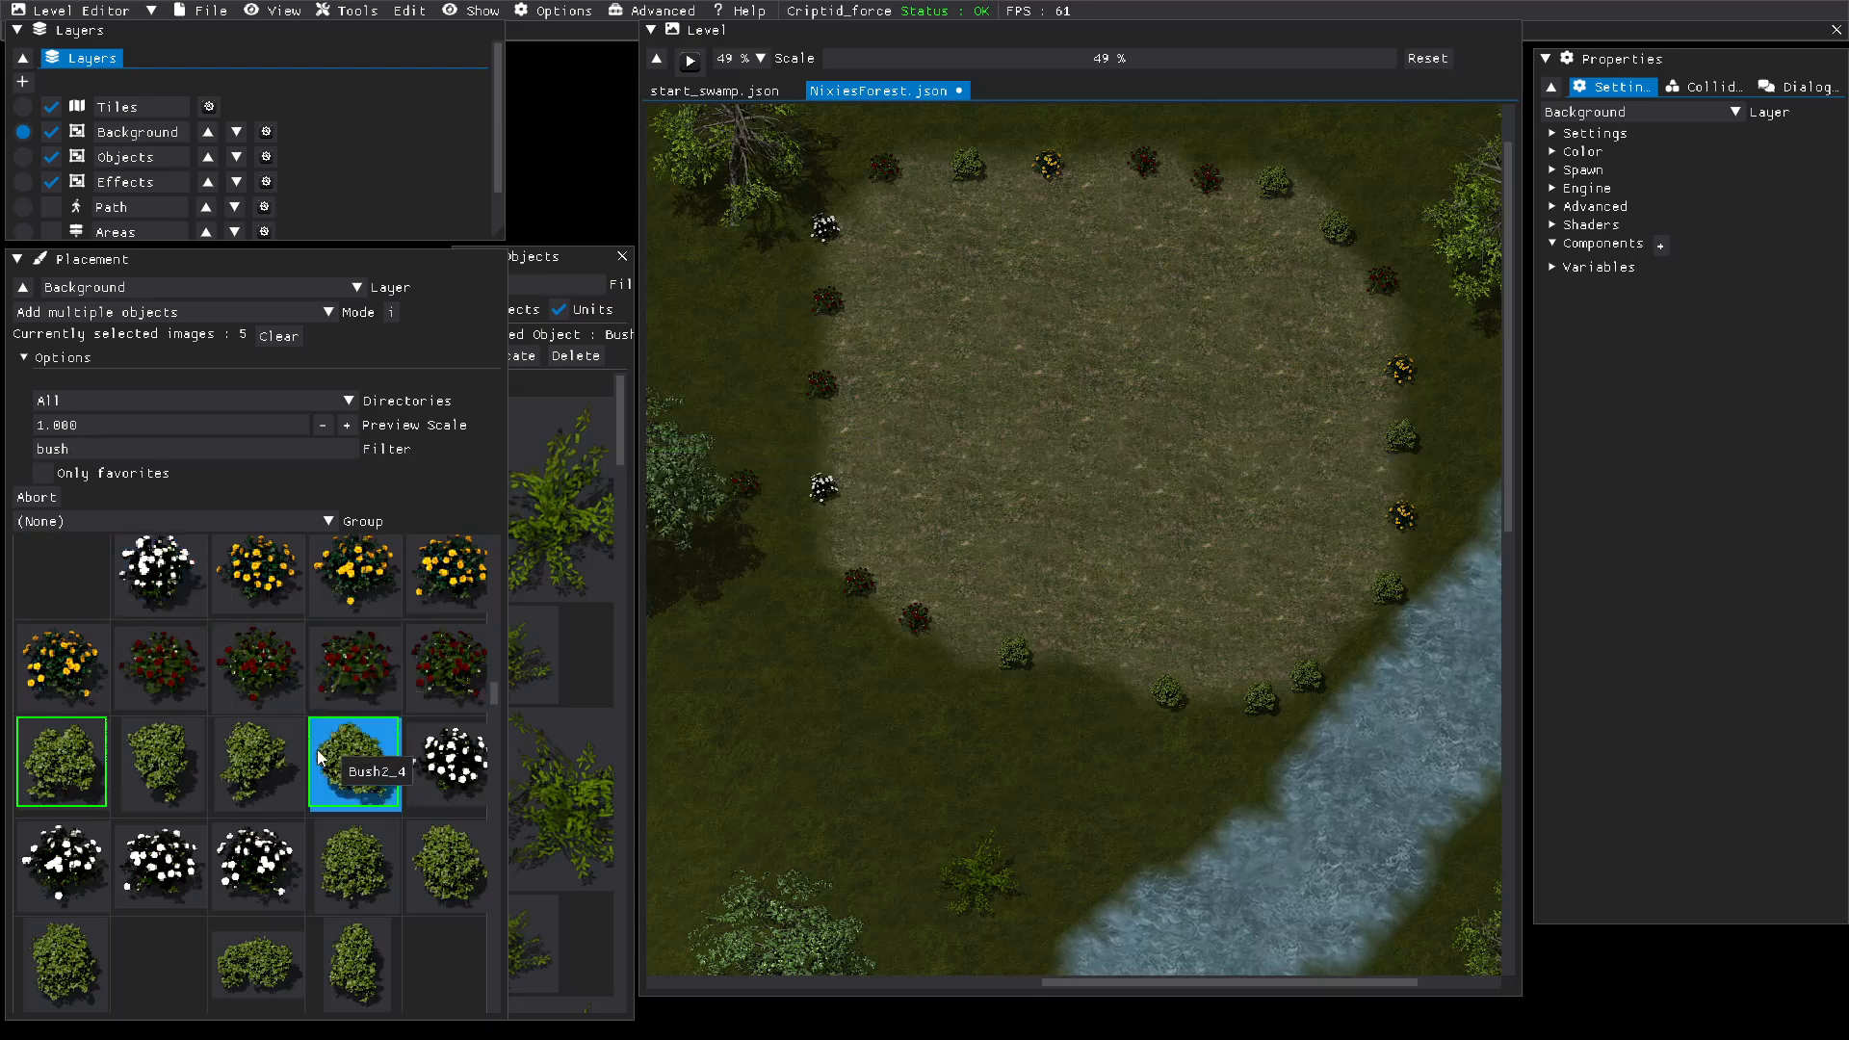
click(342, 756)
click(96, 737)
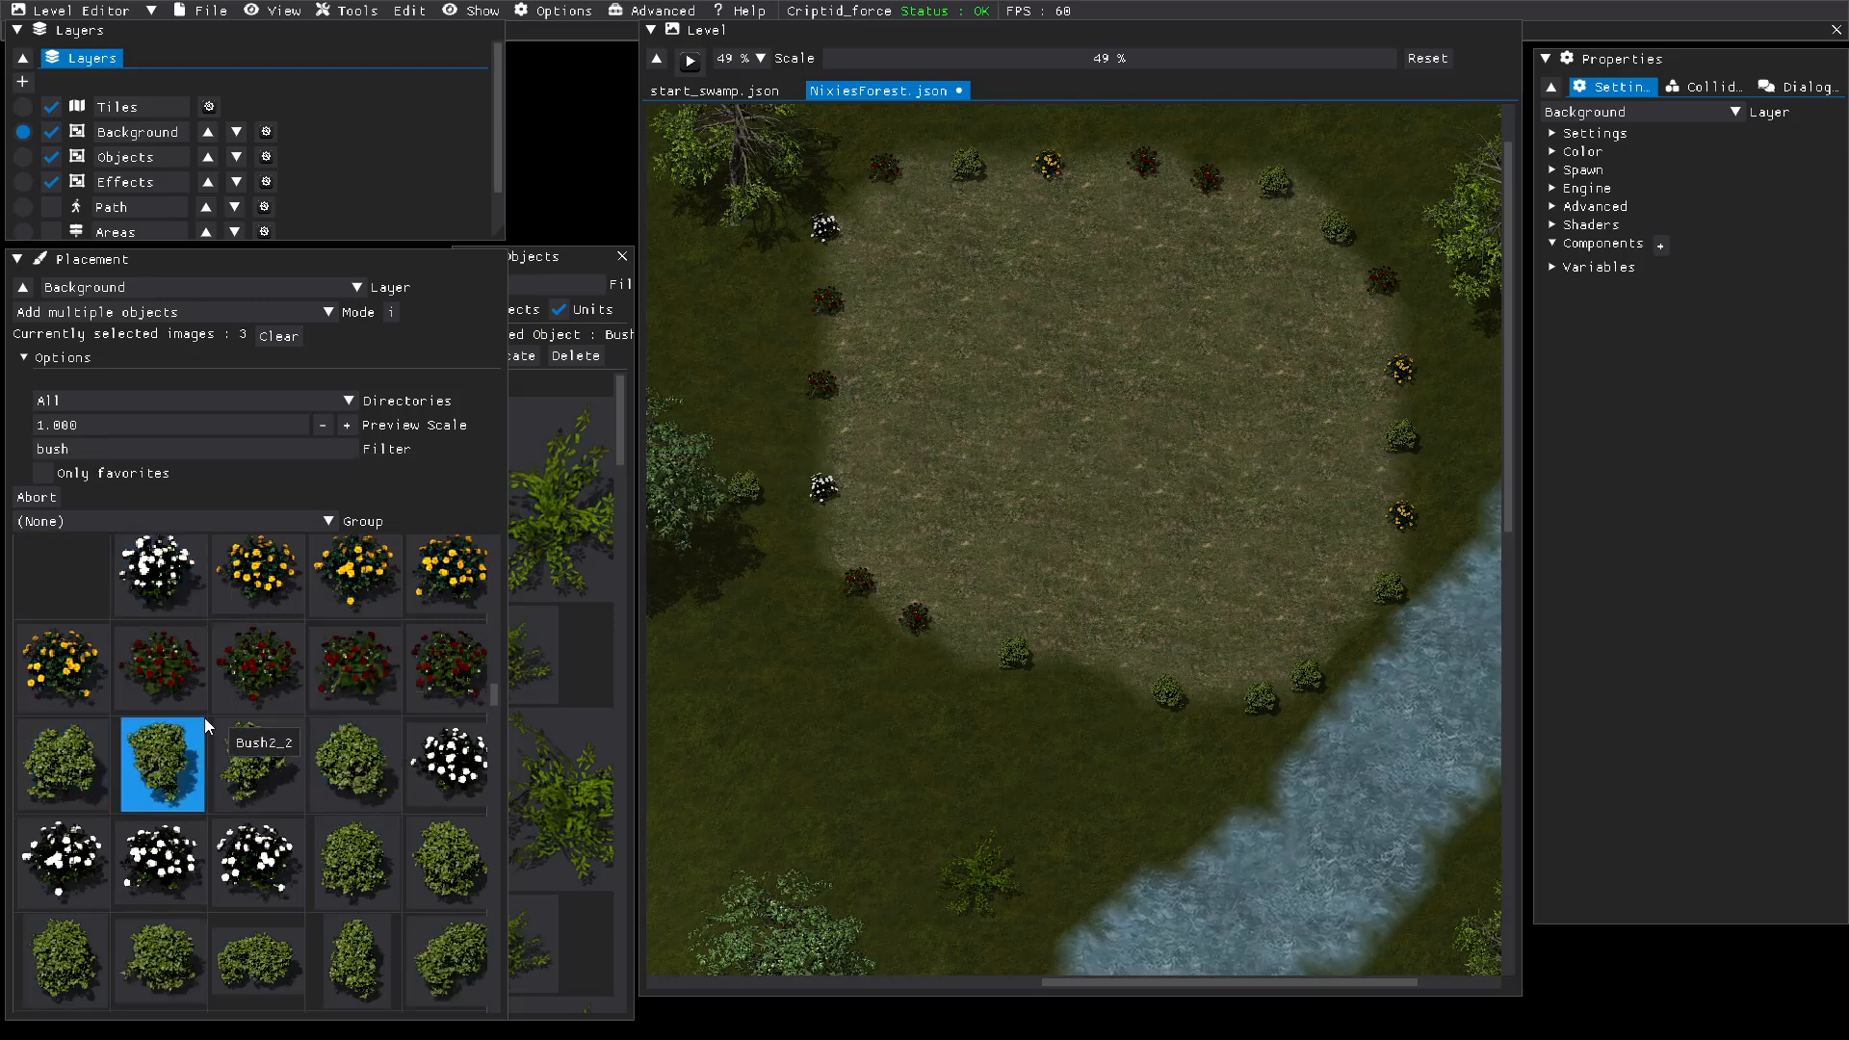
scroll(204, 718, down, 2)
scroll(204, 718, up, 10)
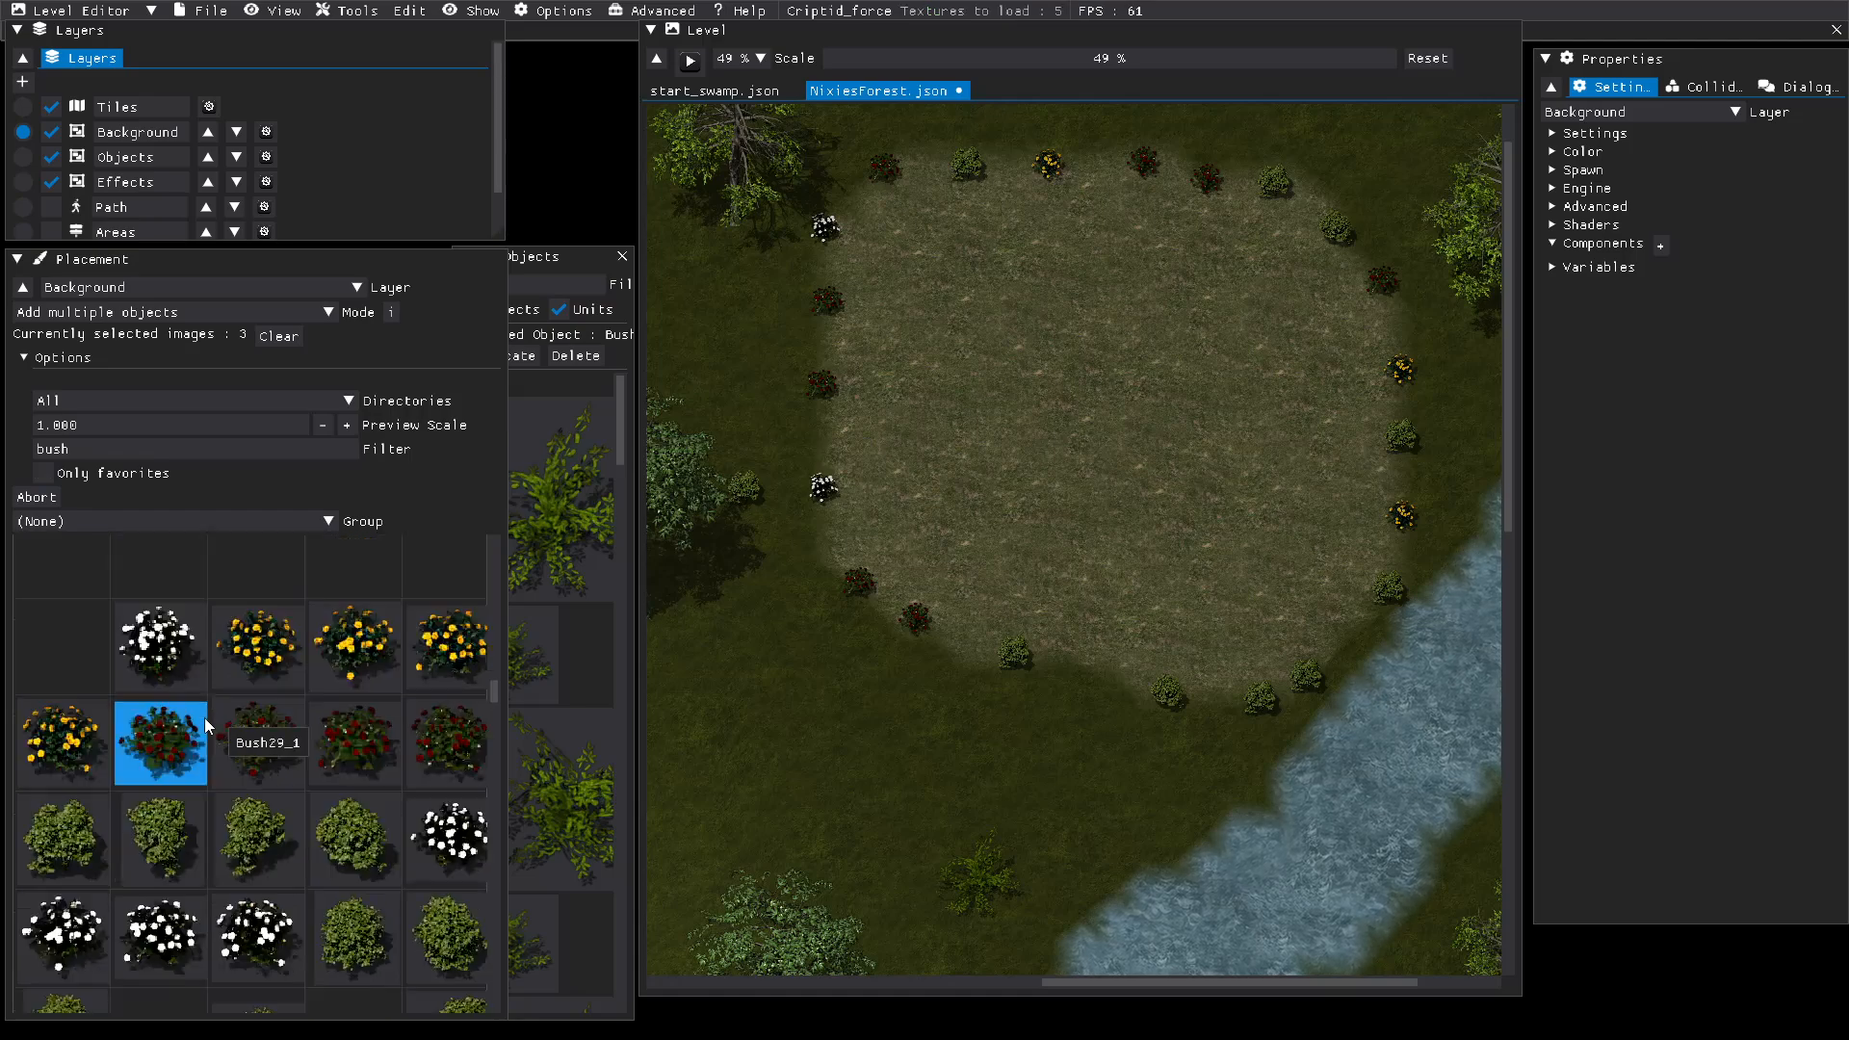
scroll(204, 718, up, 1)
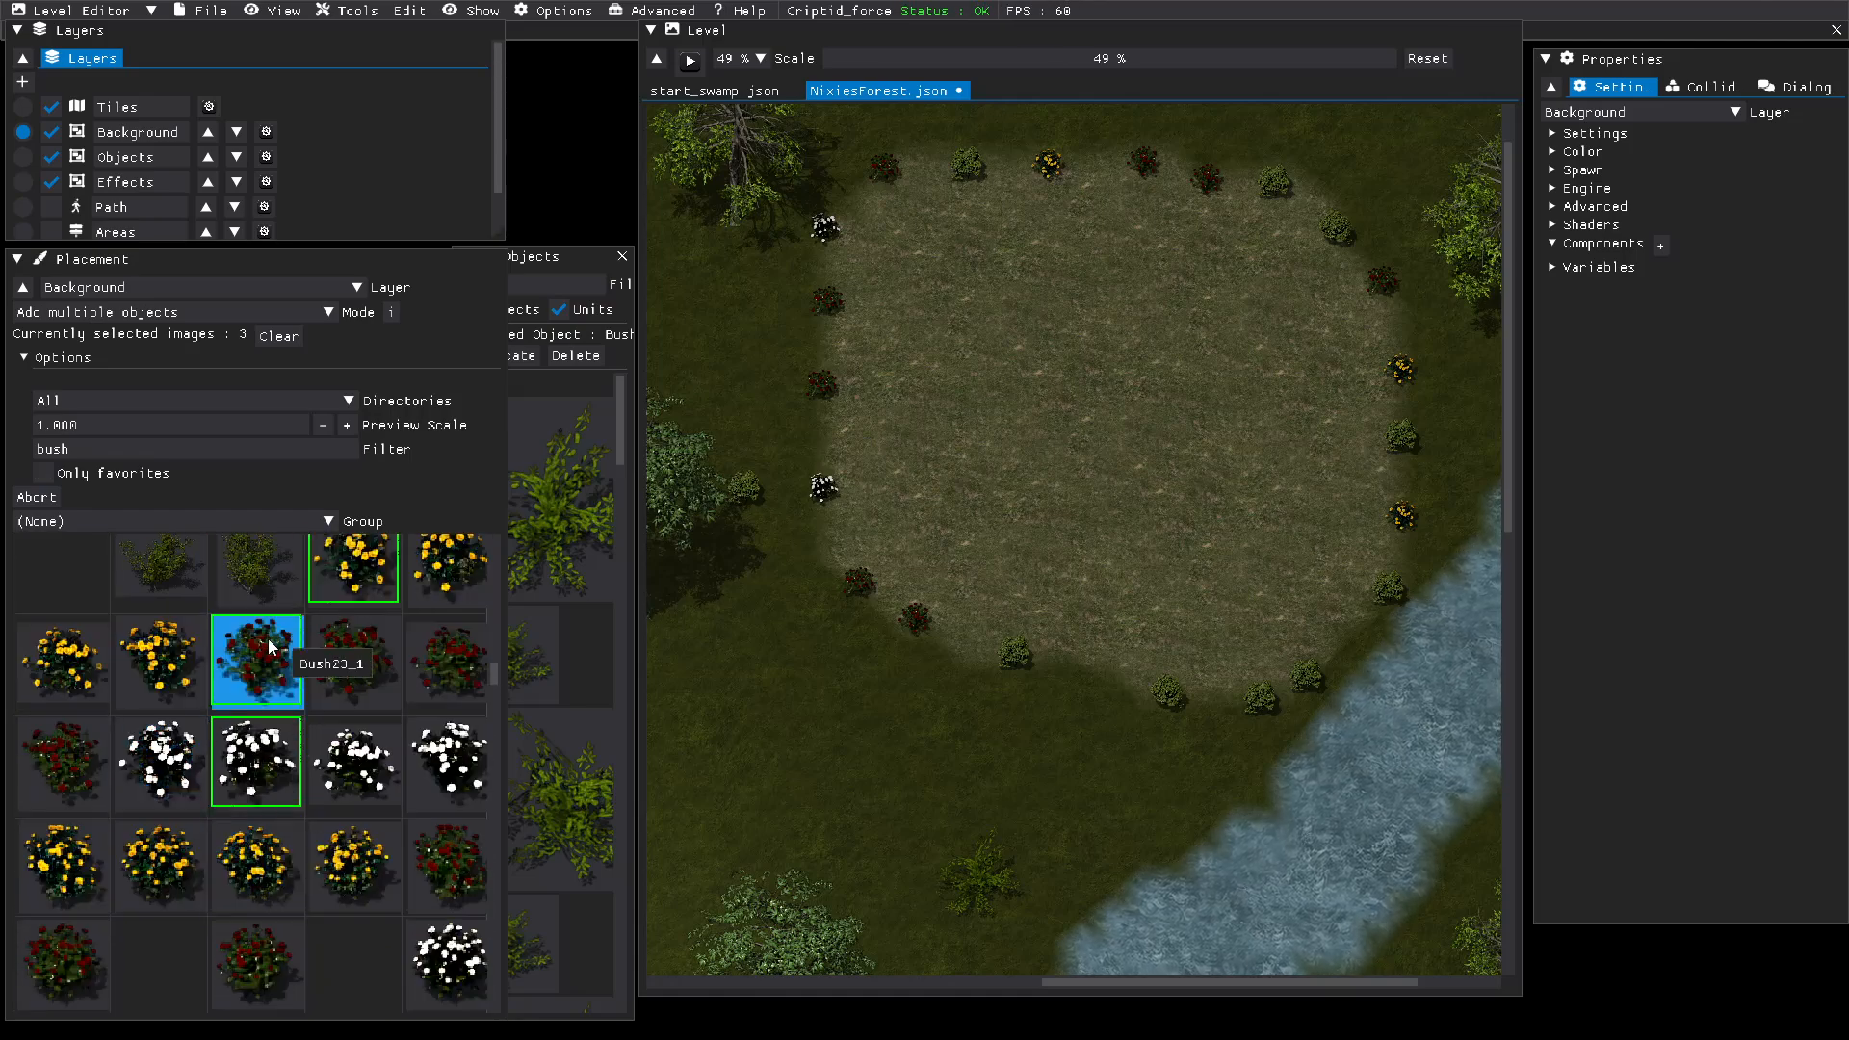
click(236, 707)
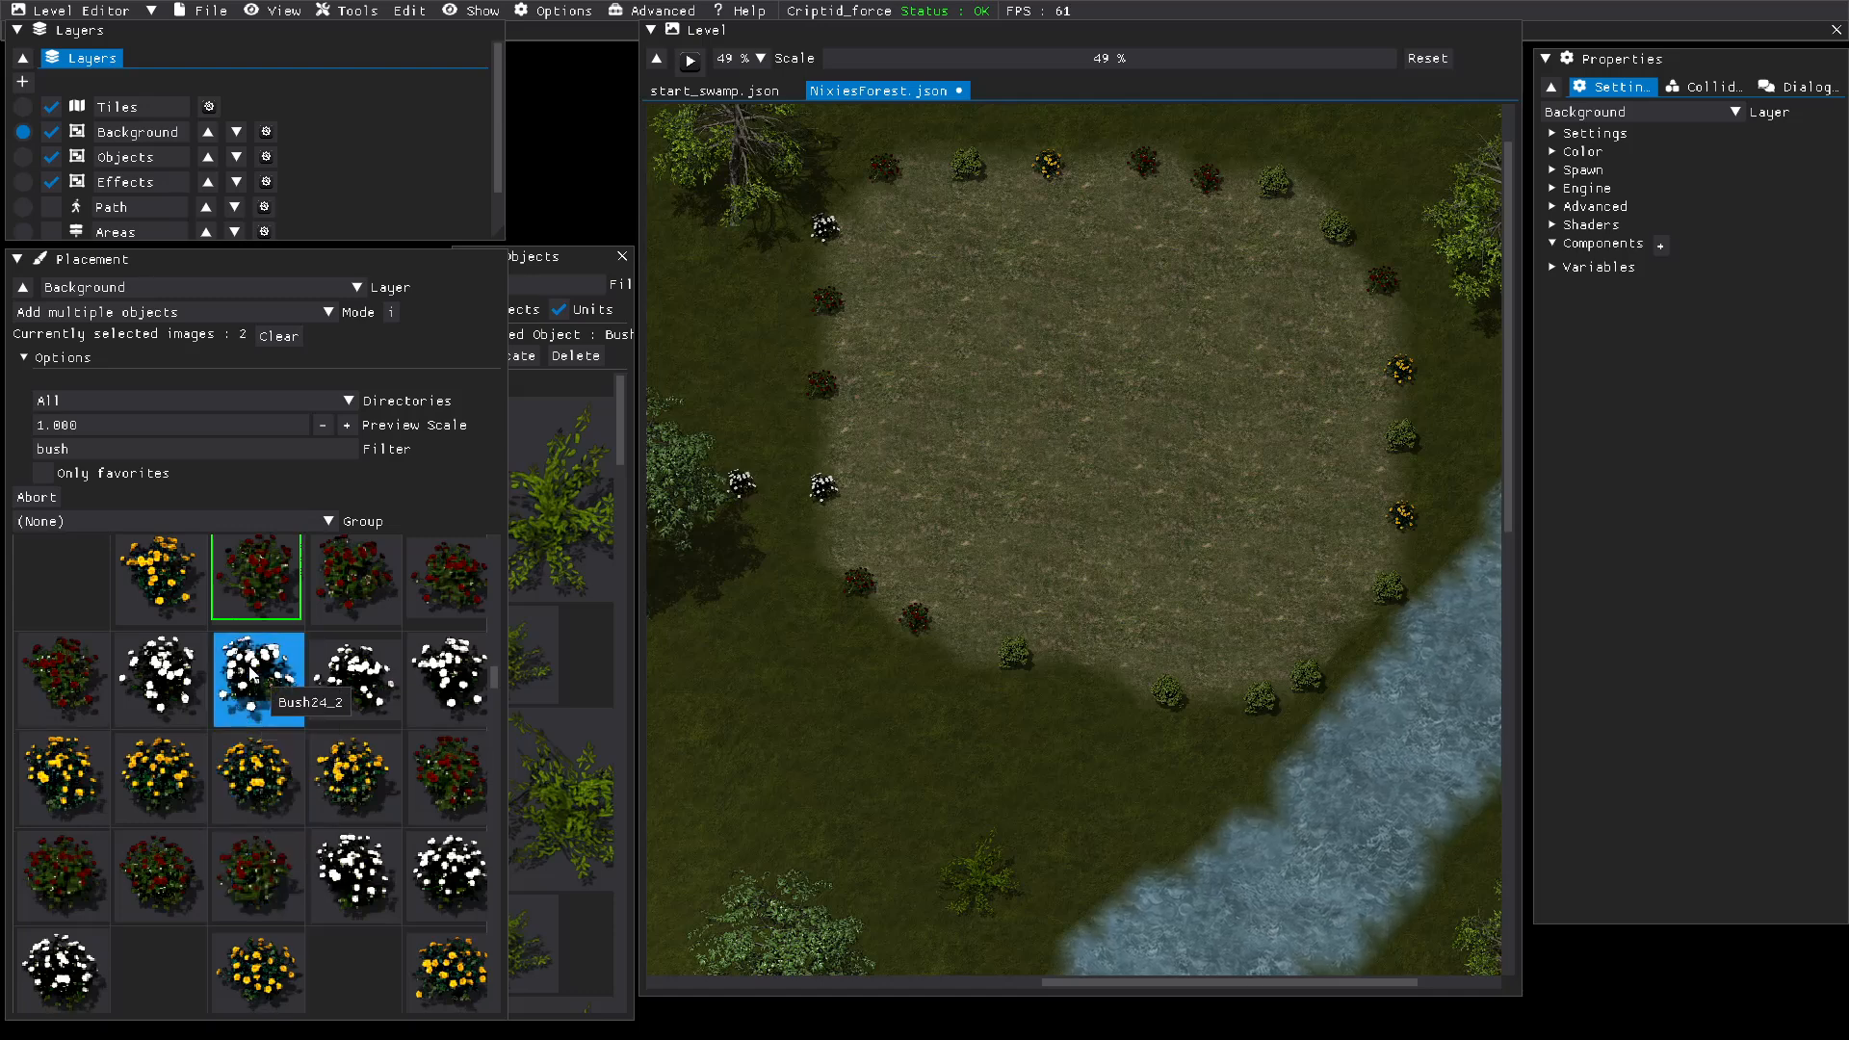
click(237, 613)
scroll(260, 643, up, 3)
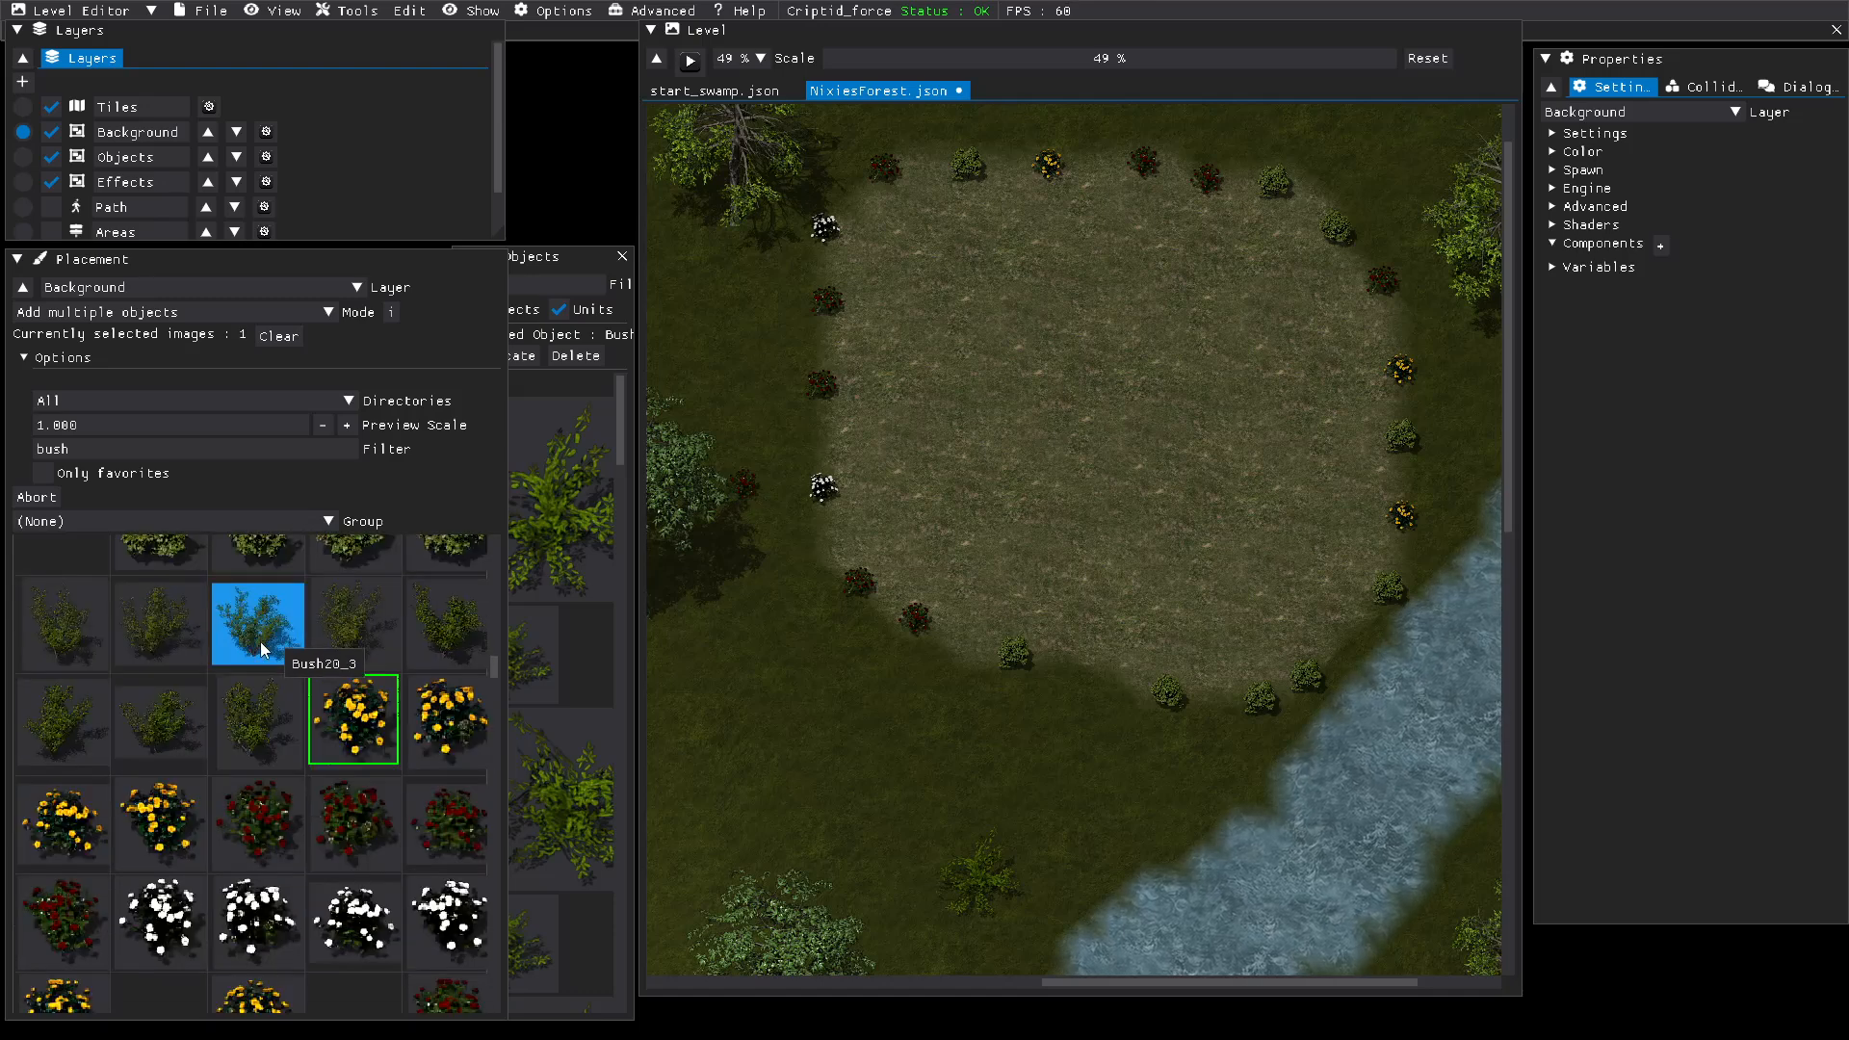
click(324, 745)
scroll(321, 800, up, 4)
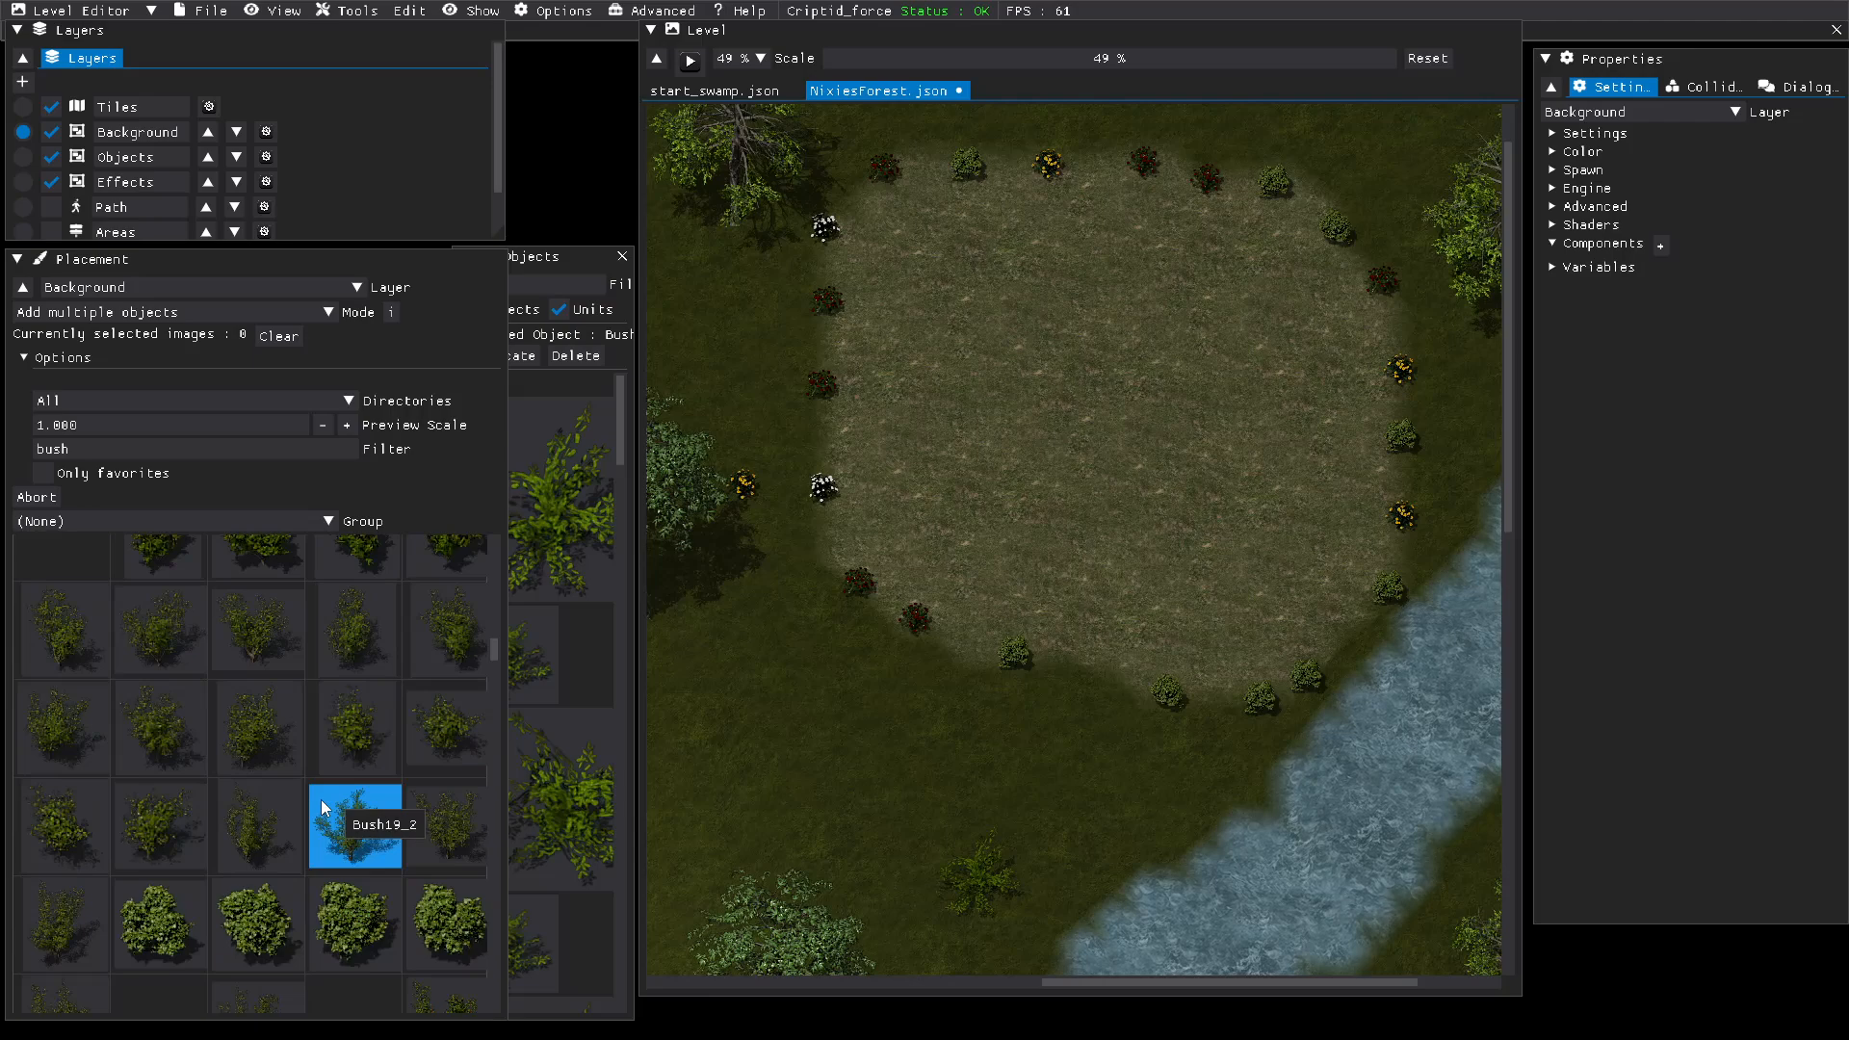
scroll(320, 799, down, 5)
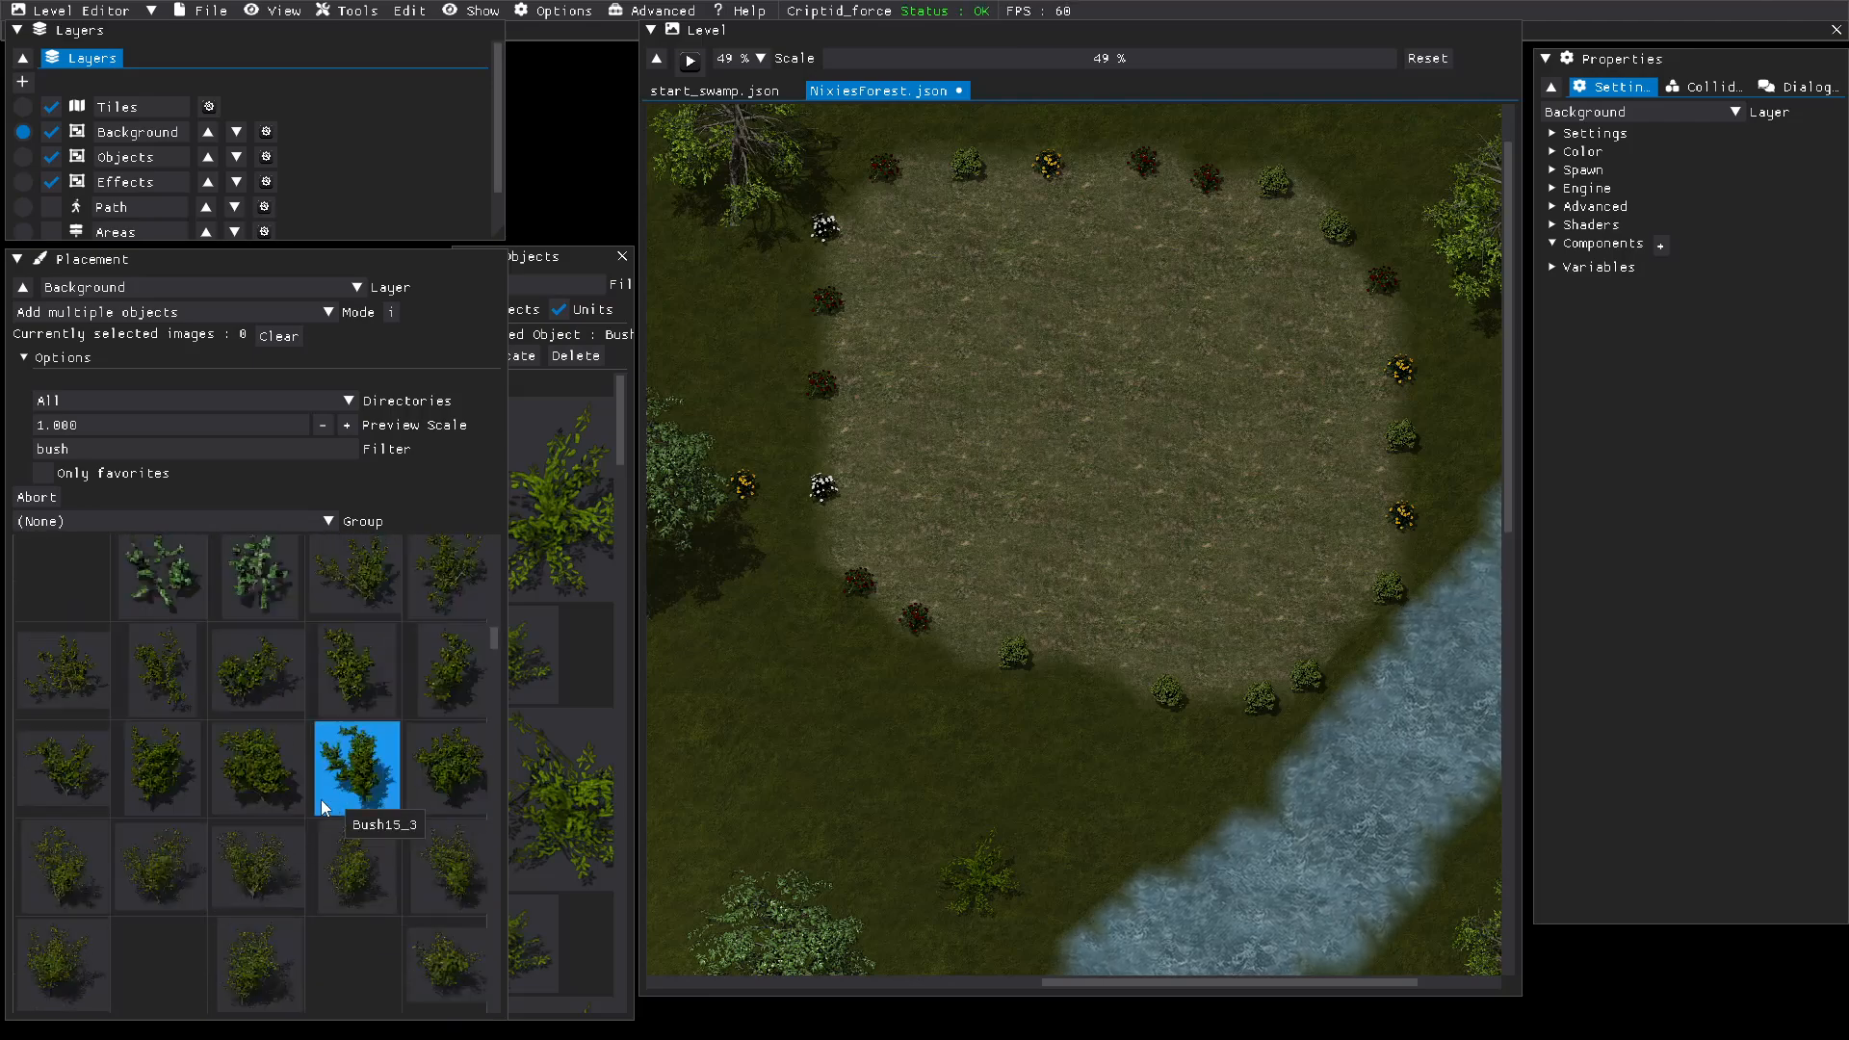
scroll(321, 800, down, 10)
scroll(321, 800, up, 11)
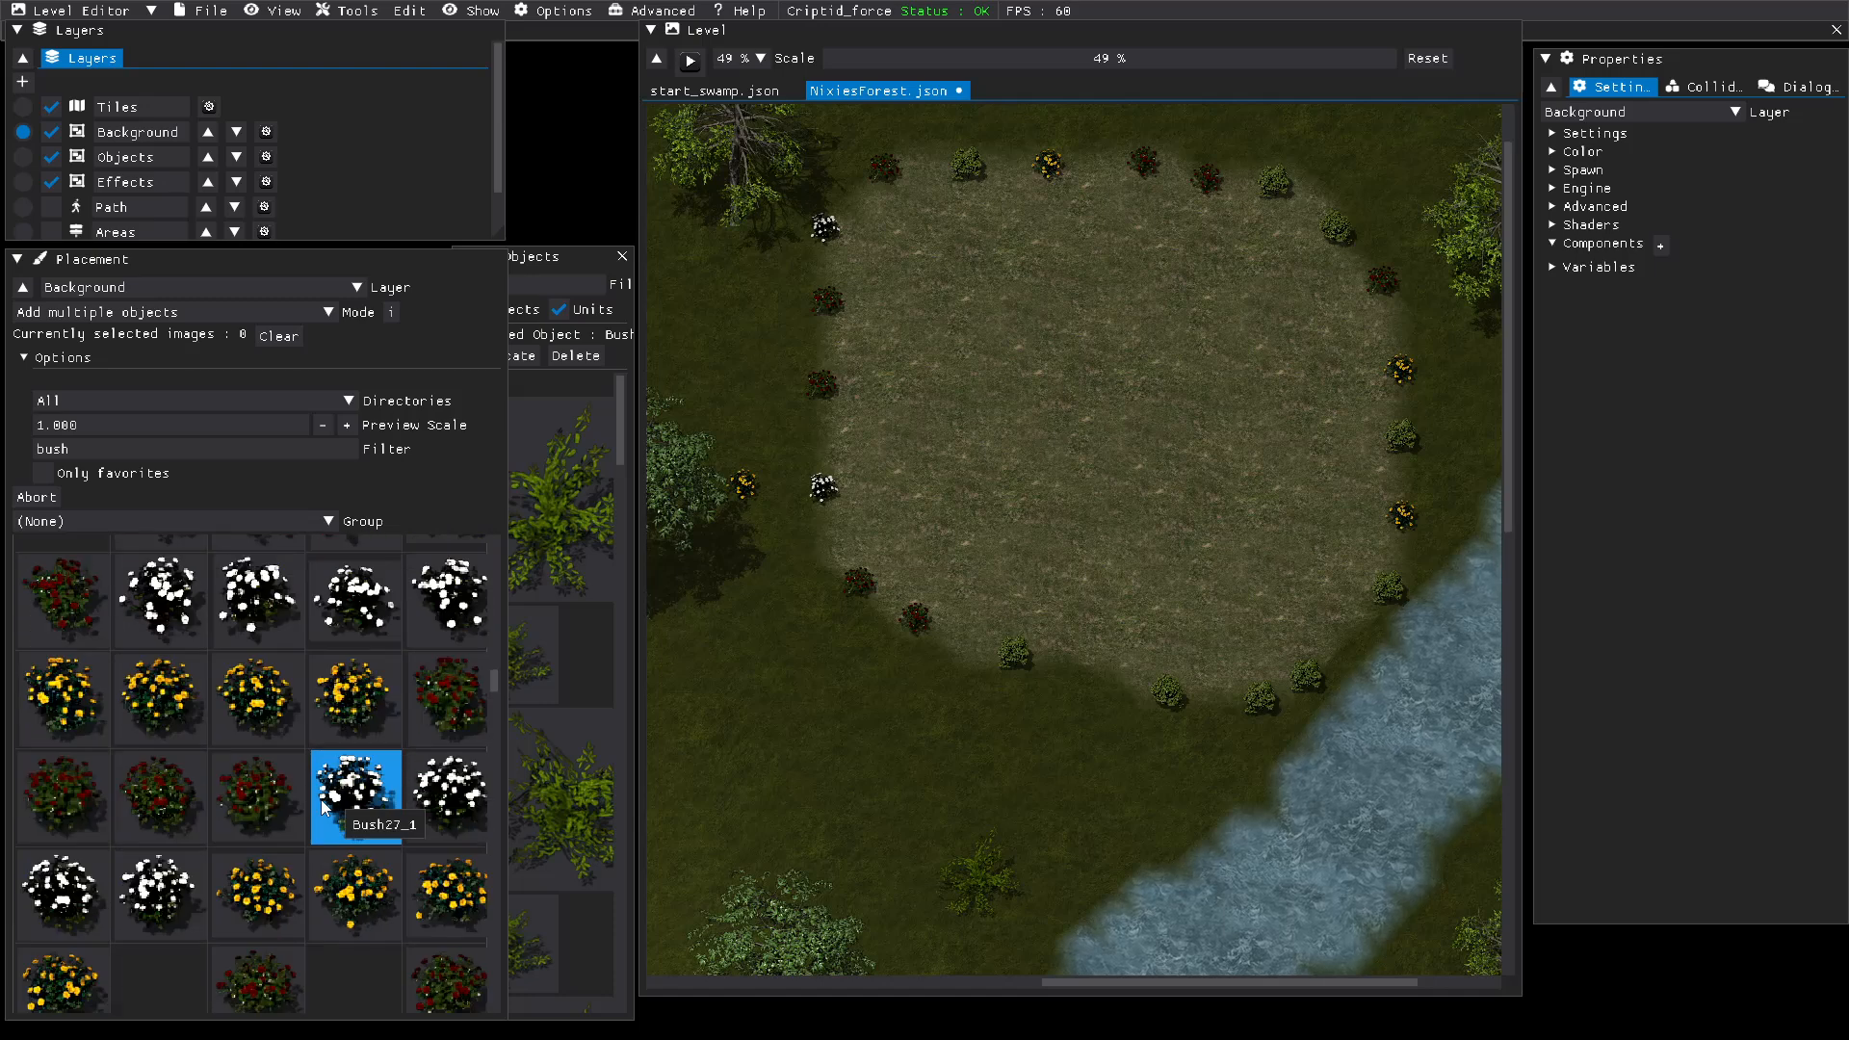
scroll(320, 799, up, 8)
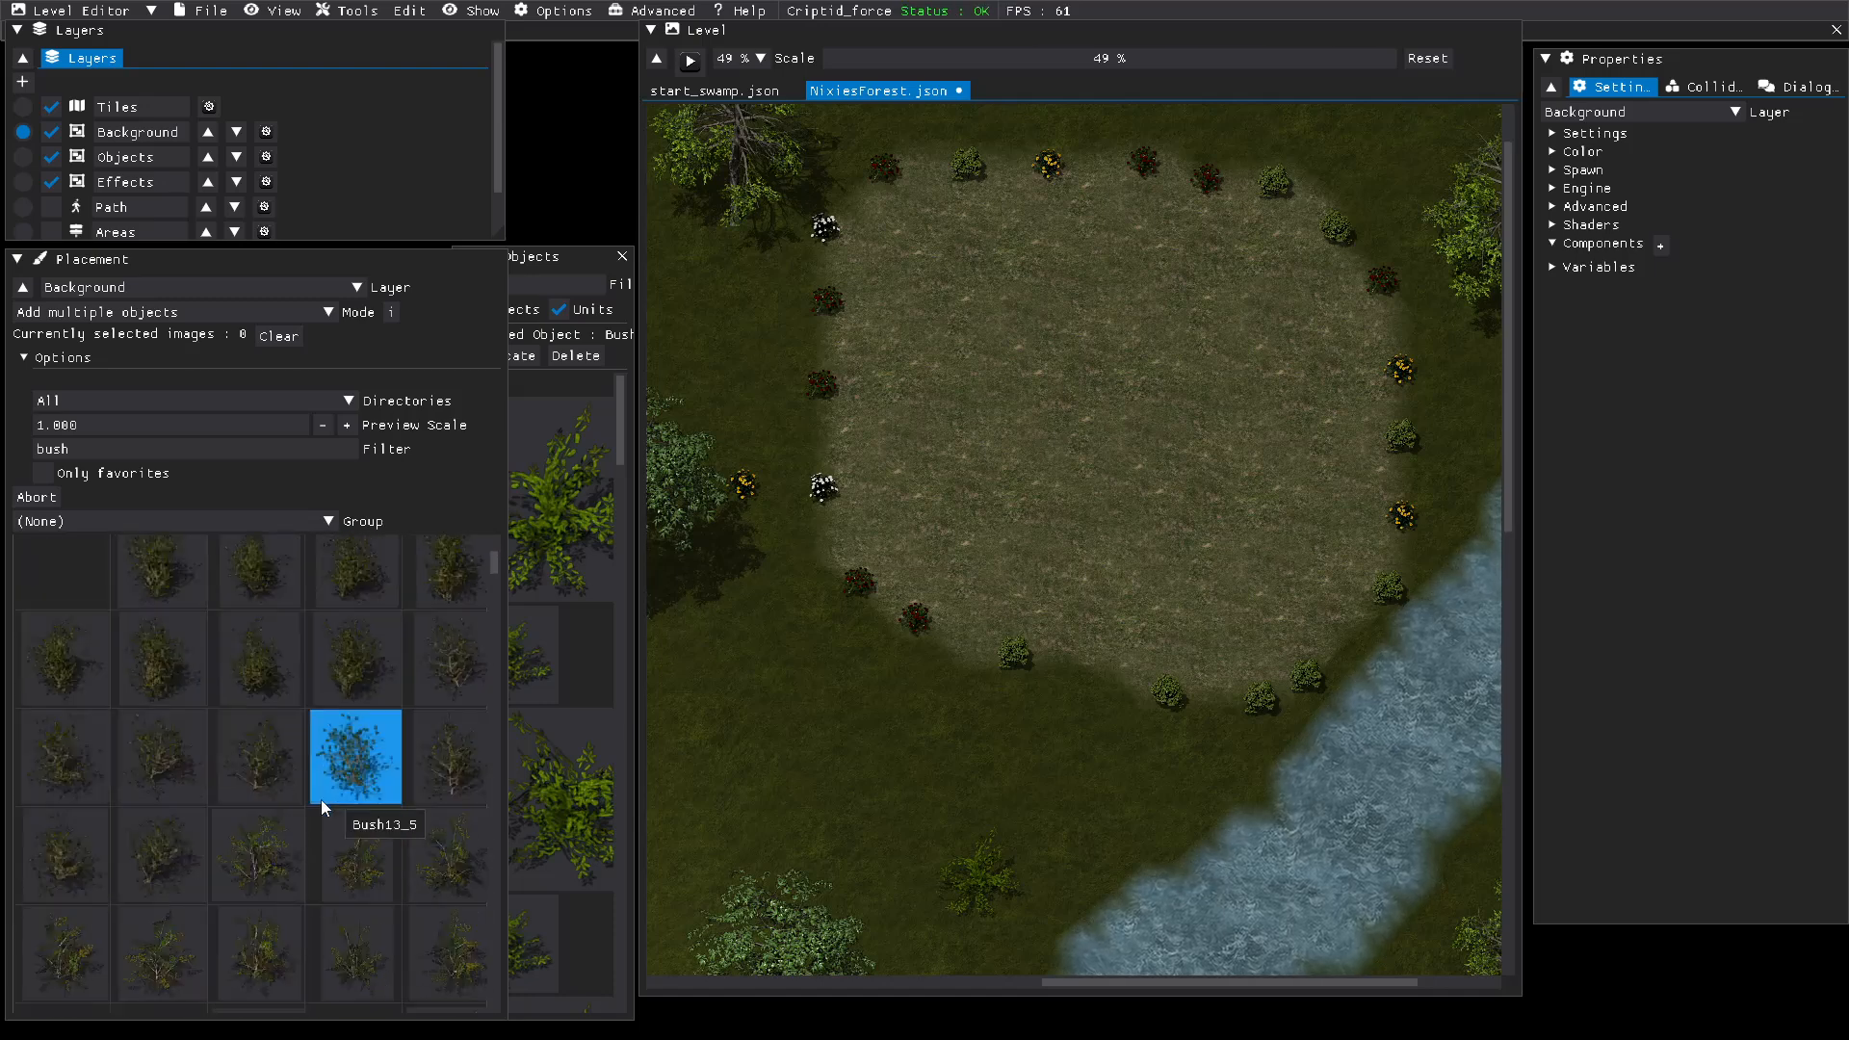
scroll(321, 800, up, 2)
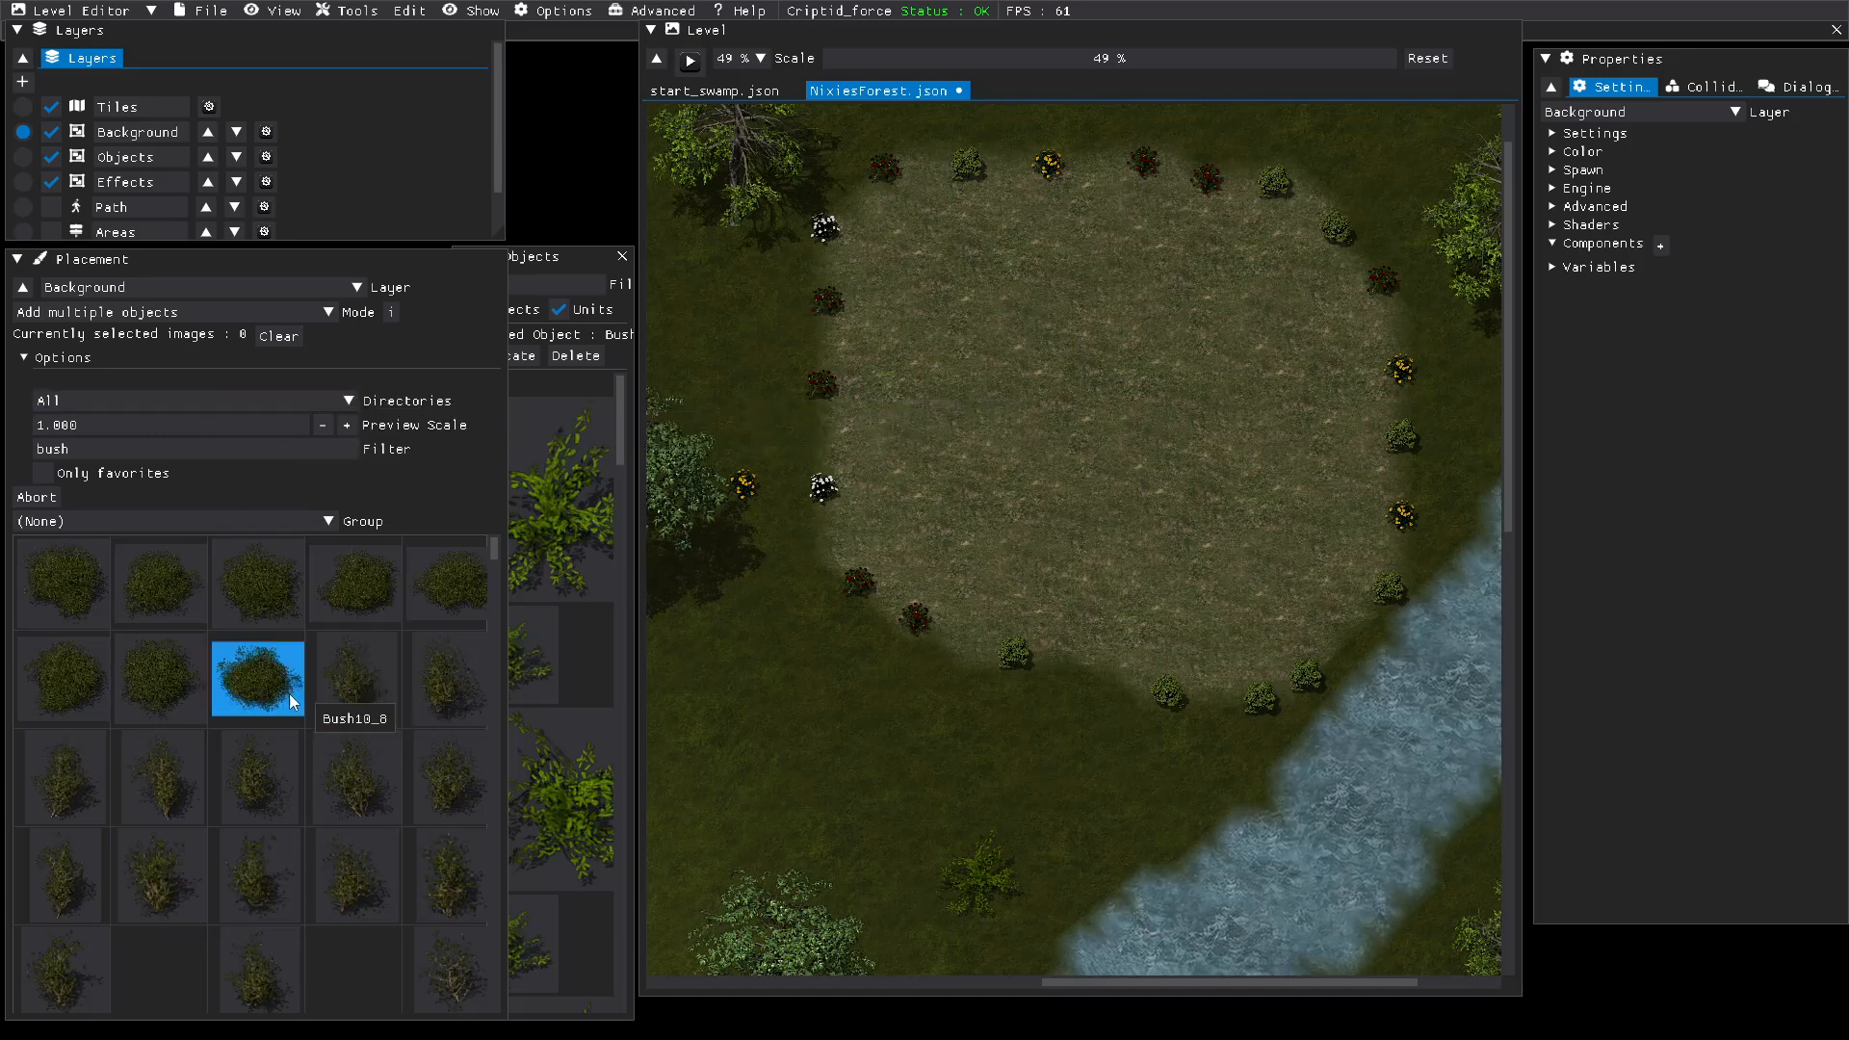
Step: Replace the bush filter for the placement images with "rock"
drag(113, 447, 4, 445)
text(ro)
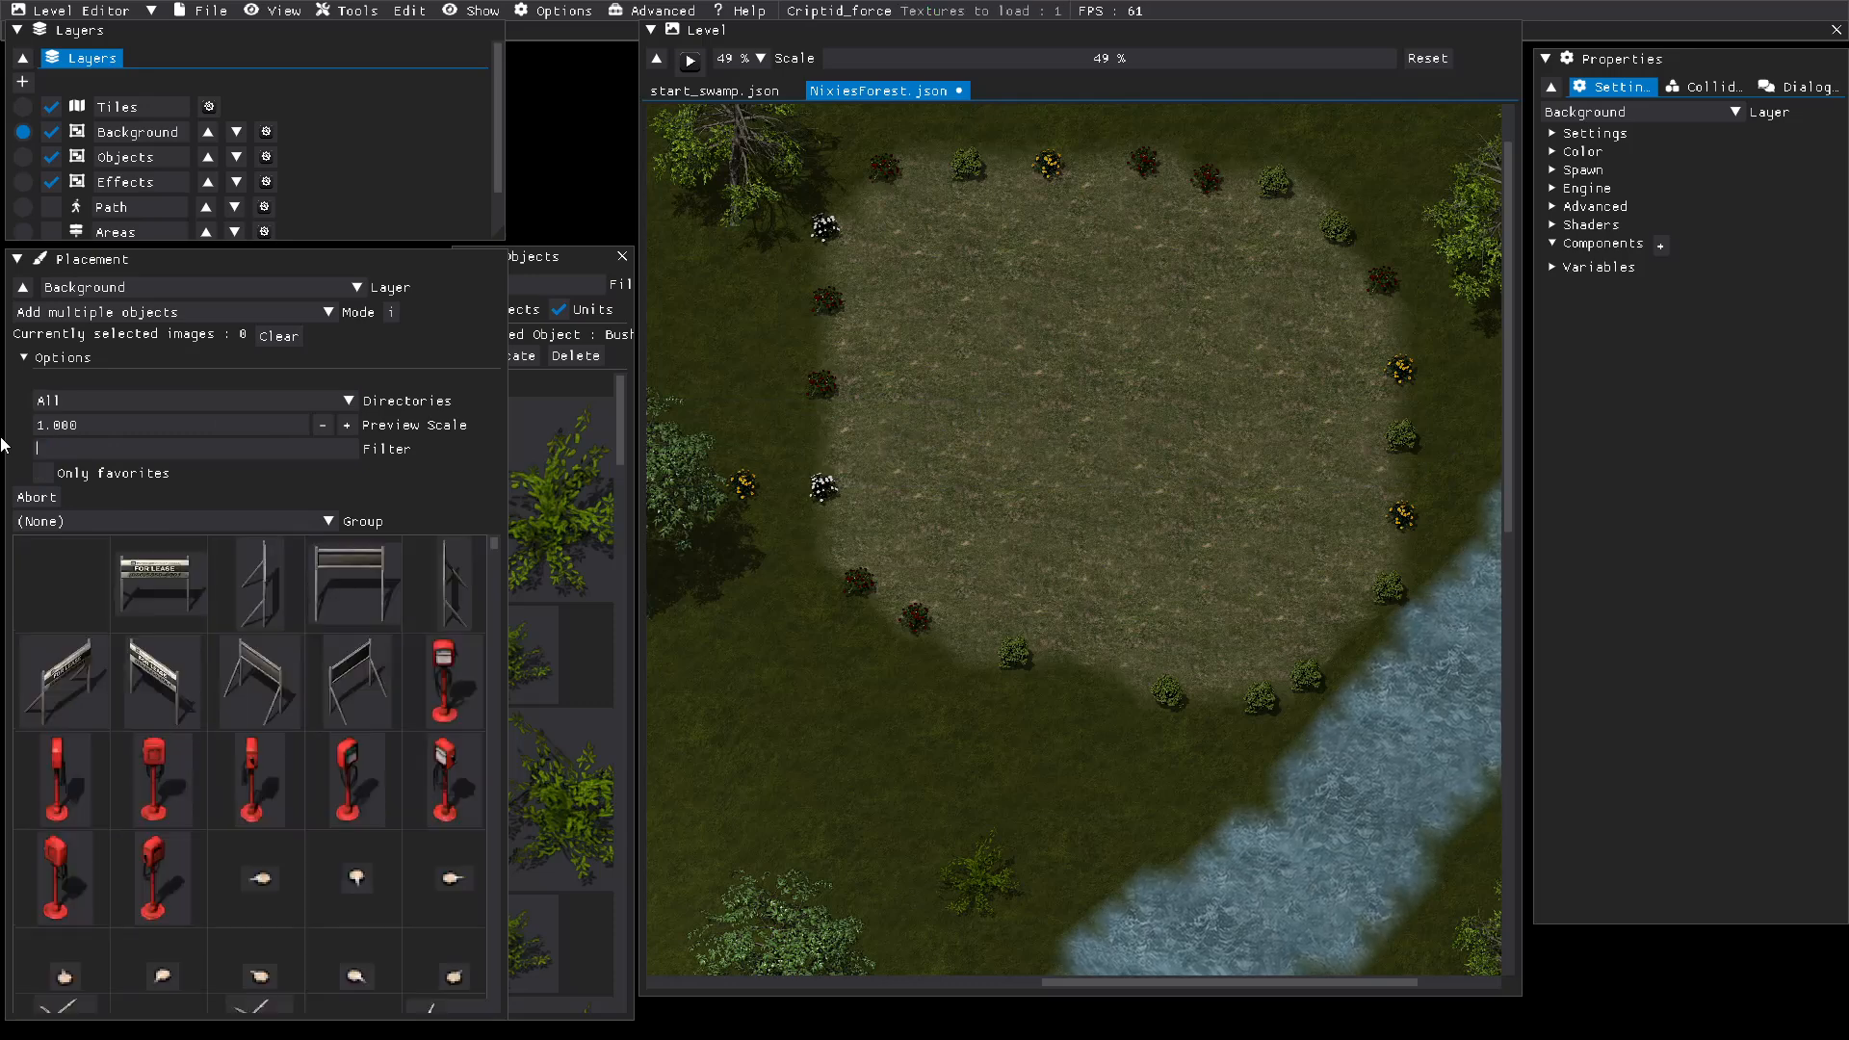
text(ck)
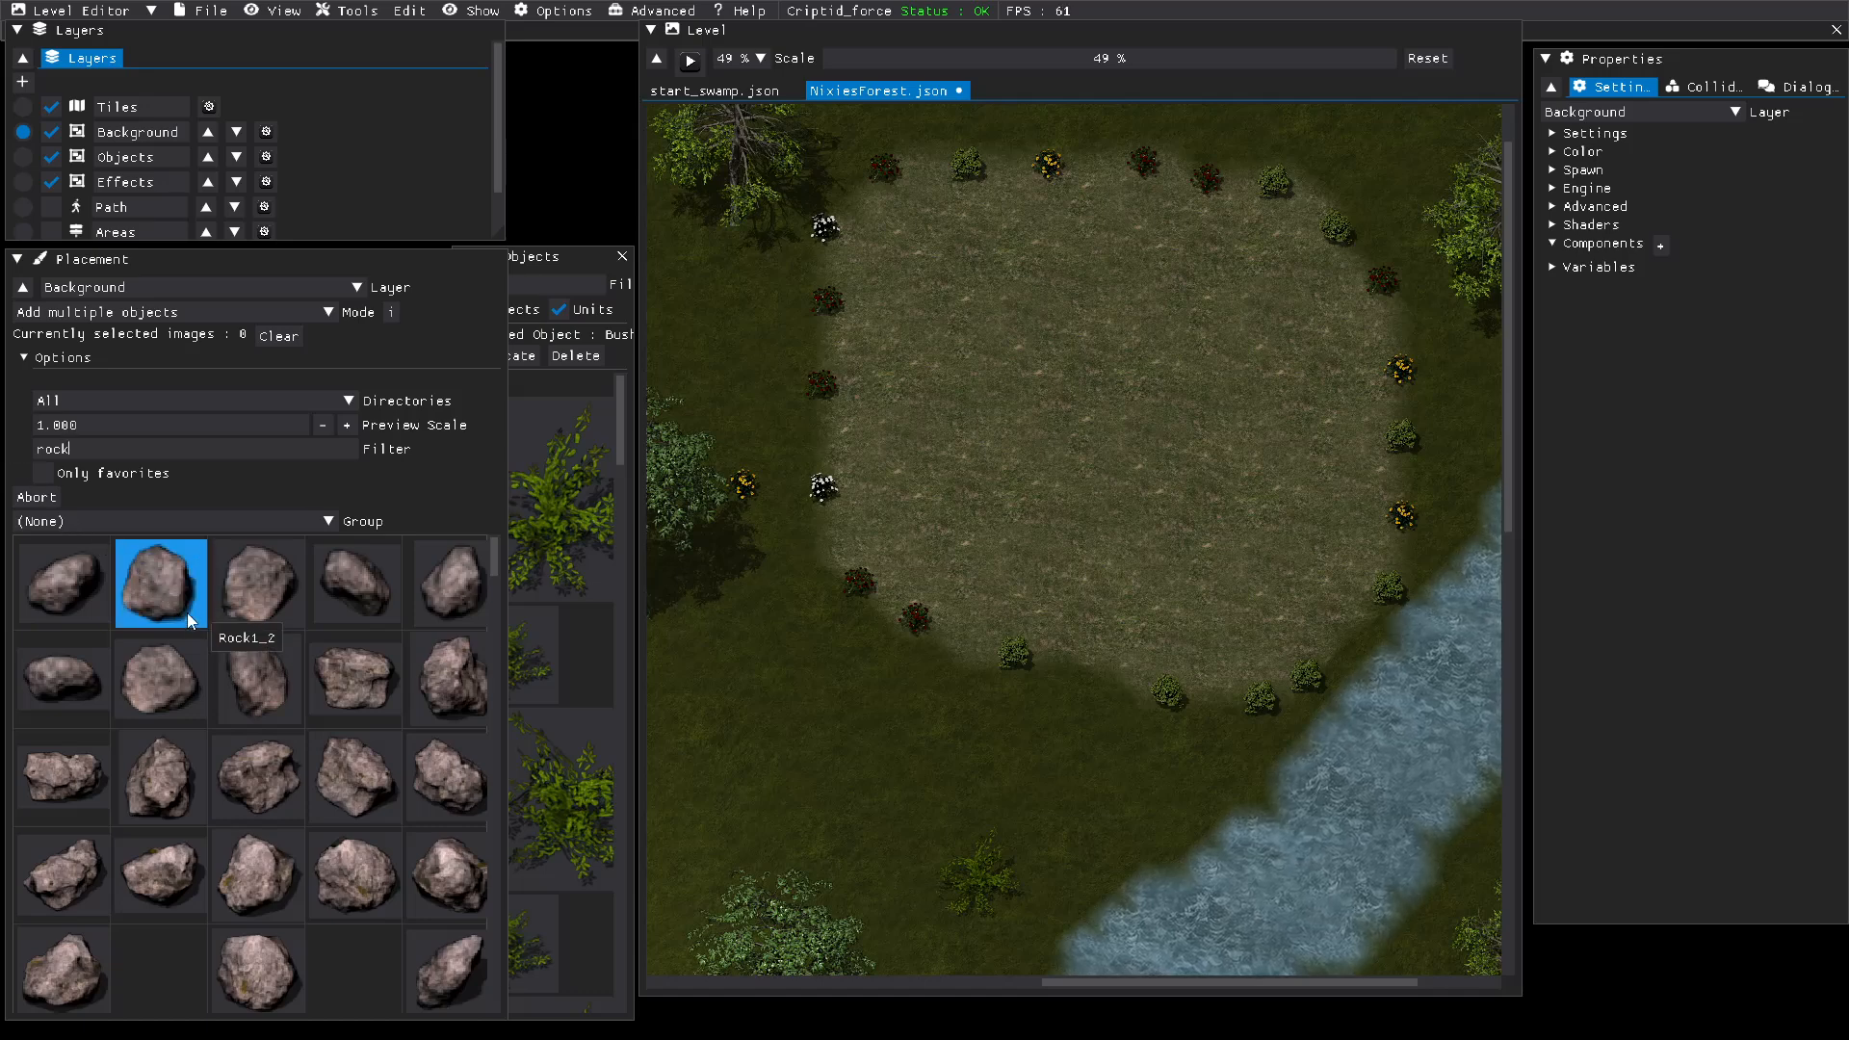
Step: Select two mossy rock images for placement: the dark Rock13_01 and the pale-edged rock four images after it
scroll(260, 679, down, 3)
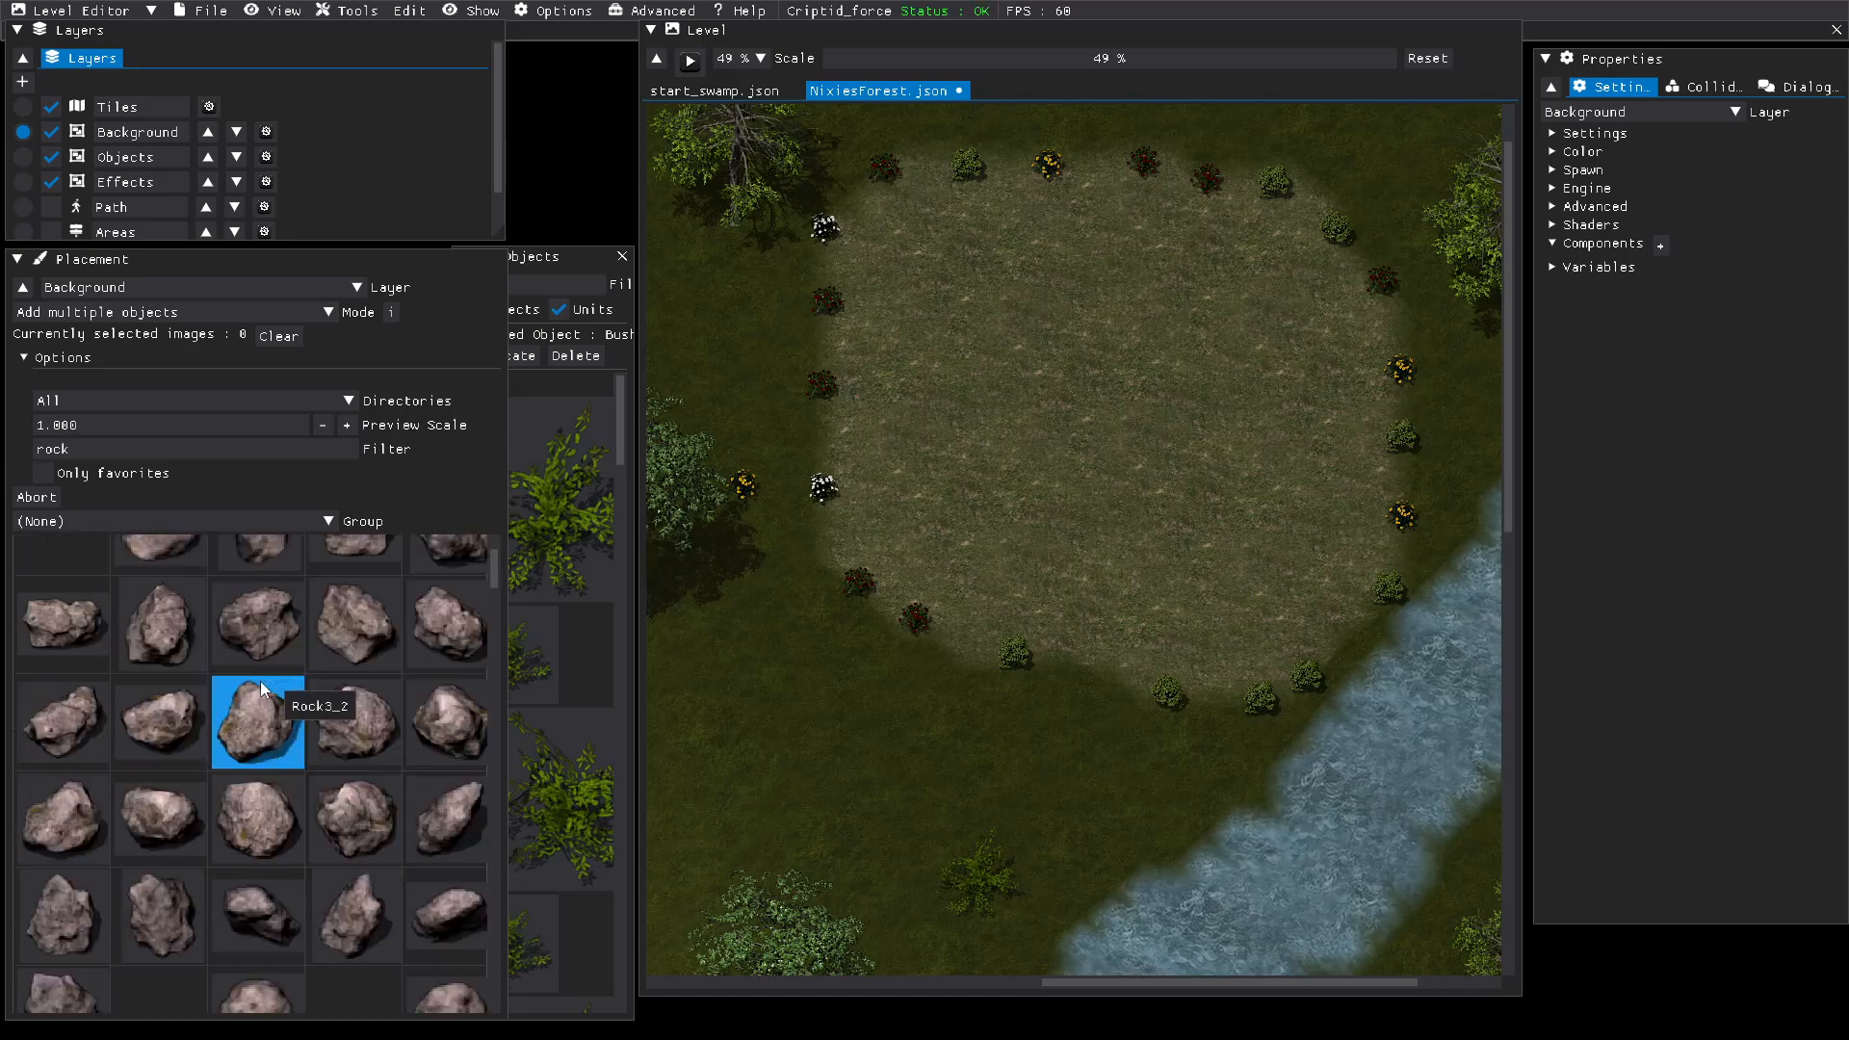
scroll(239, 807, down, 5)
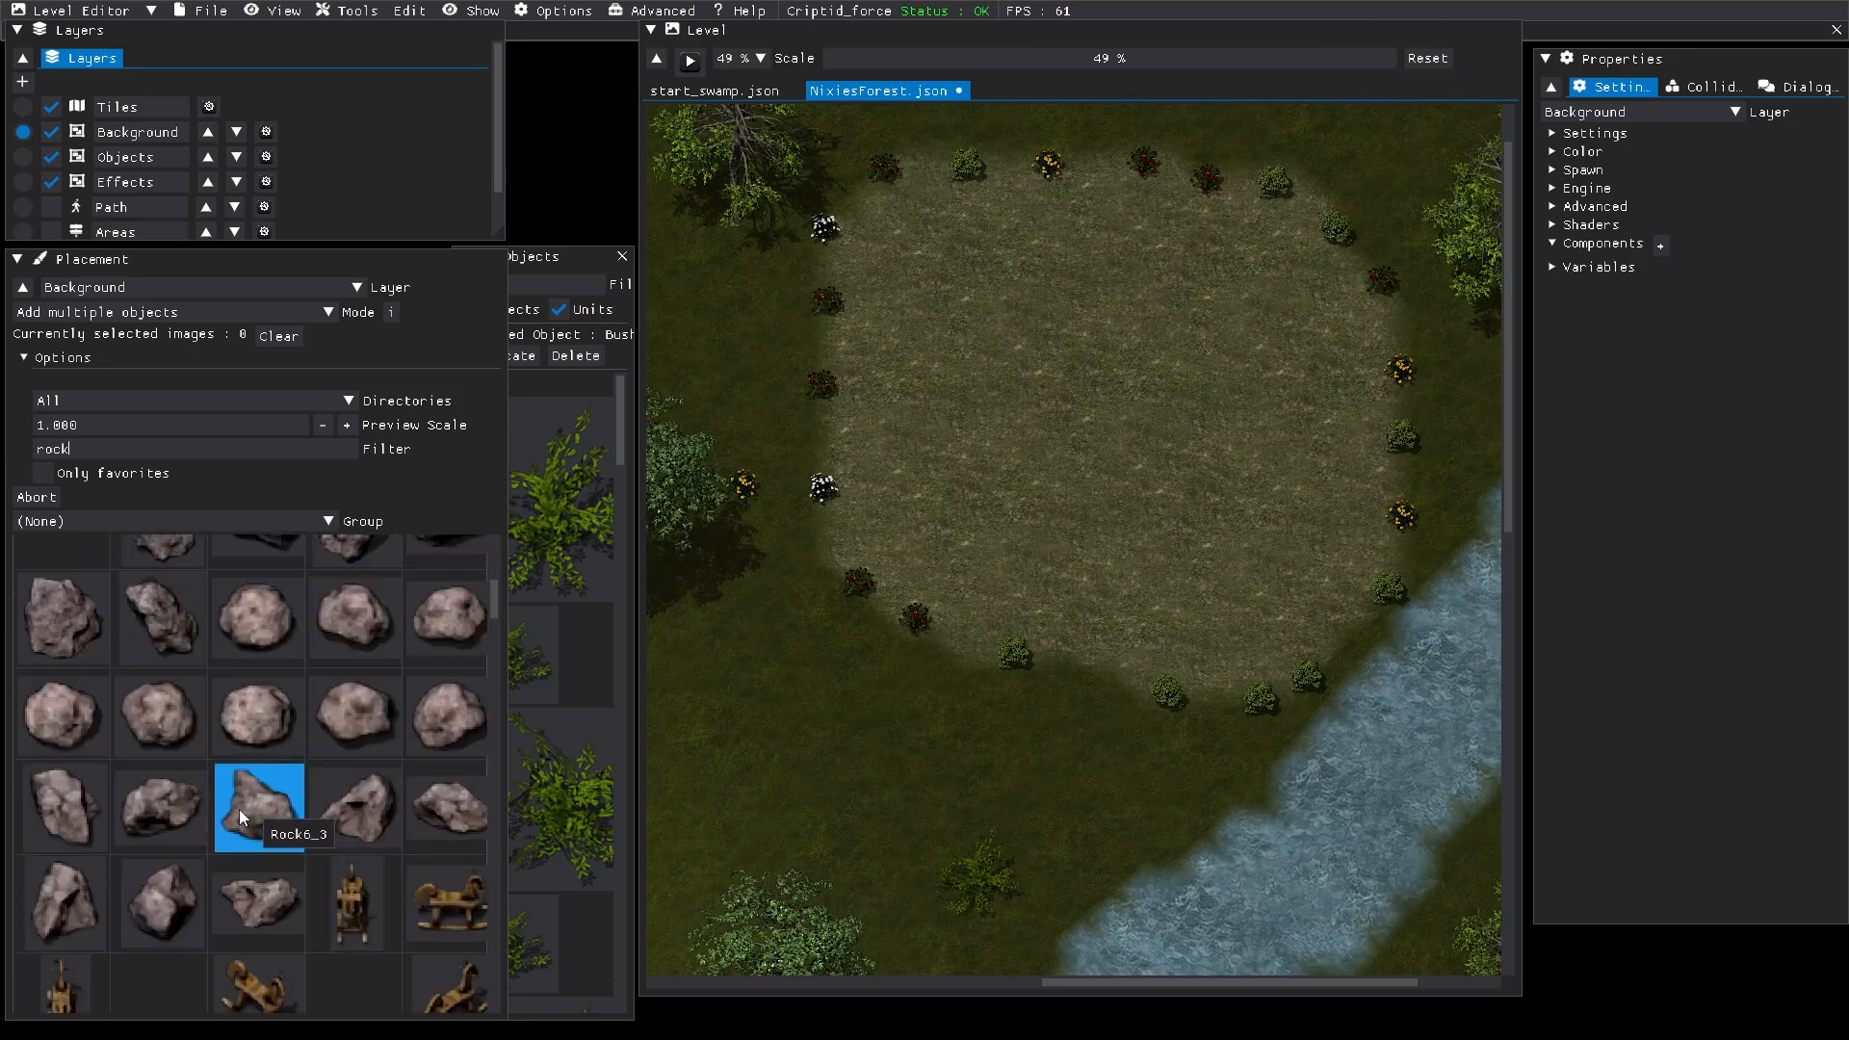
scroll(239, 809, down, 5)
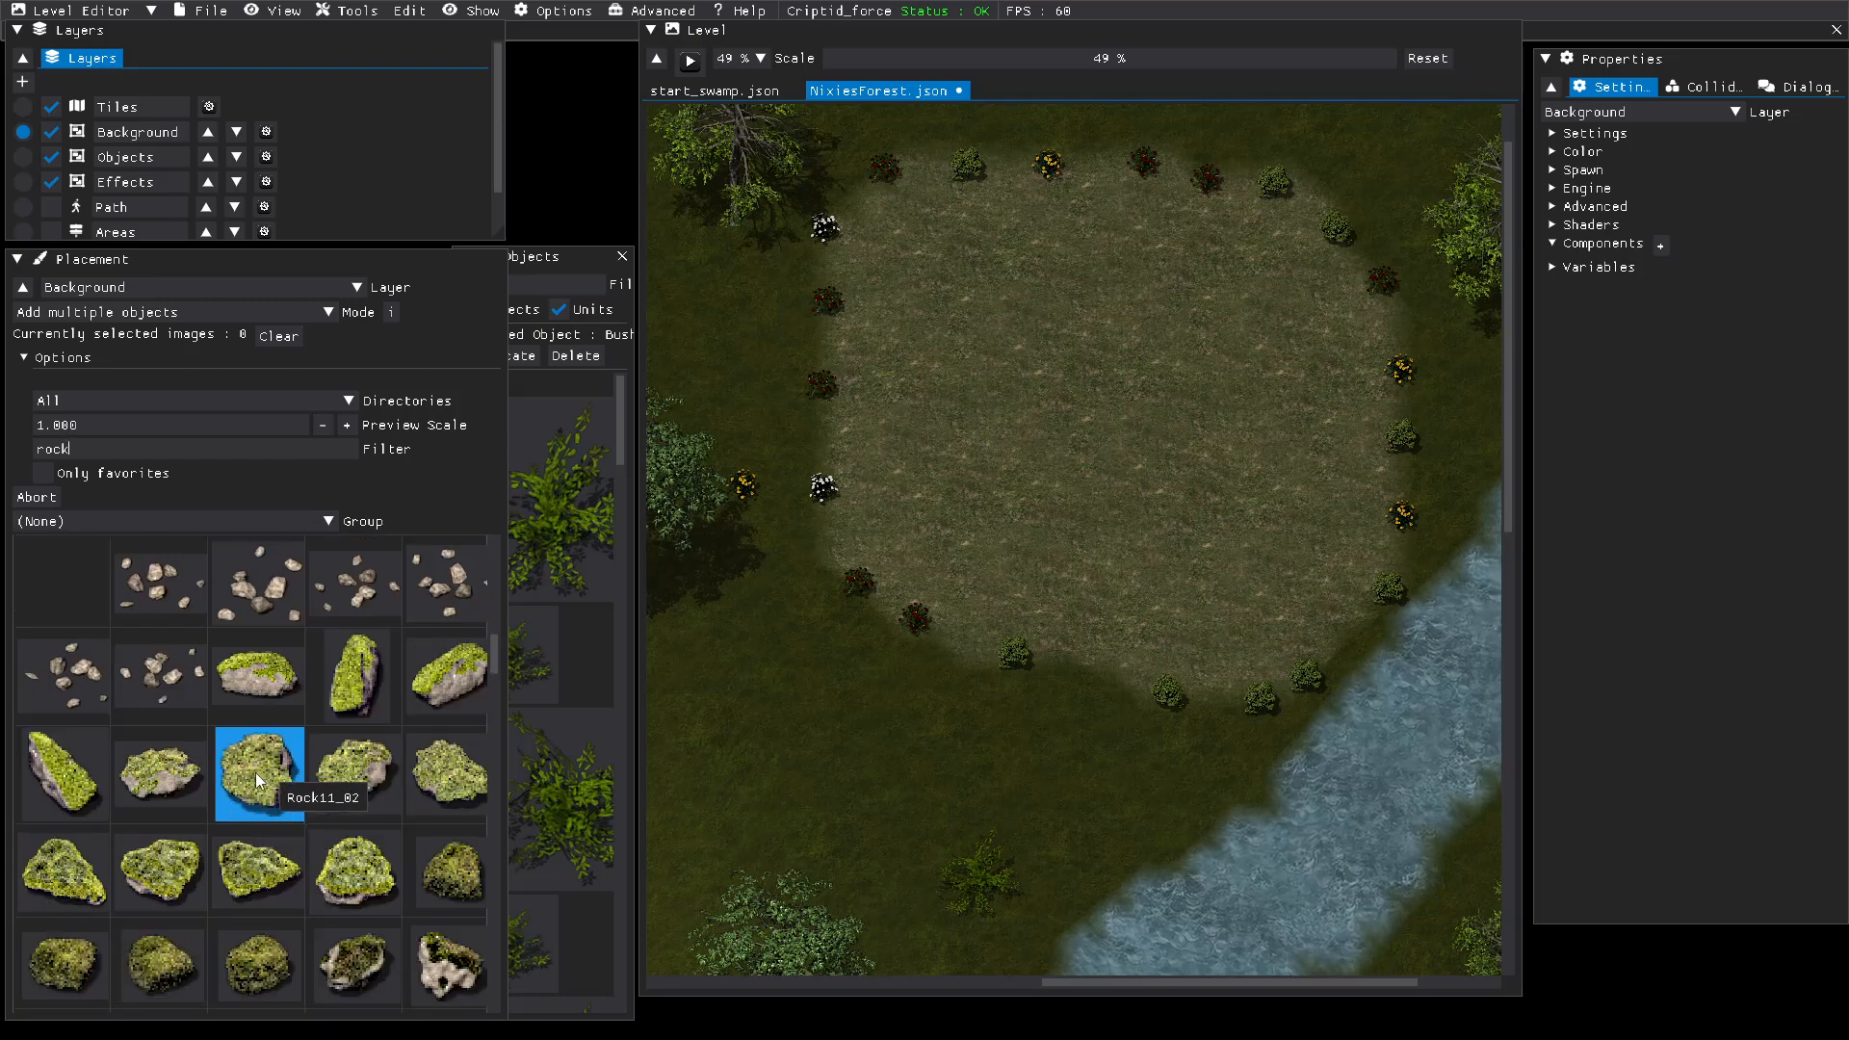
click(94, 793)
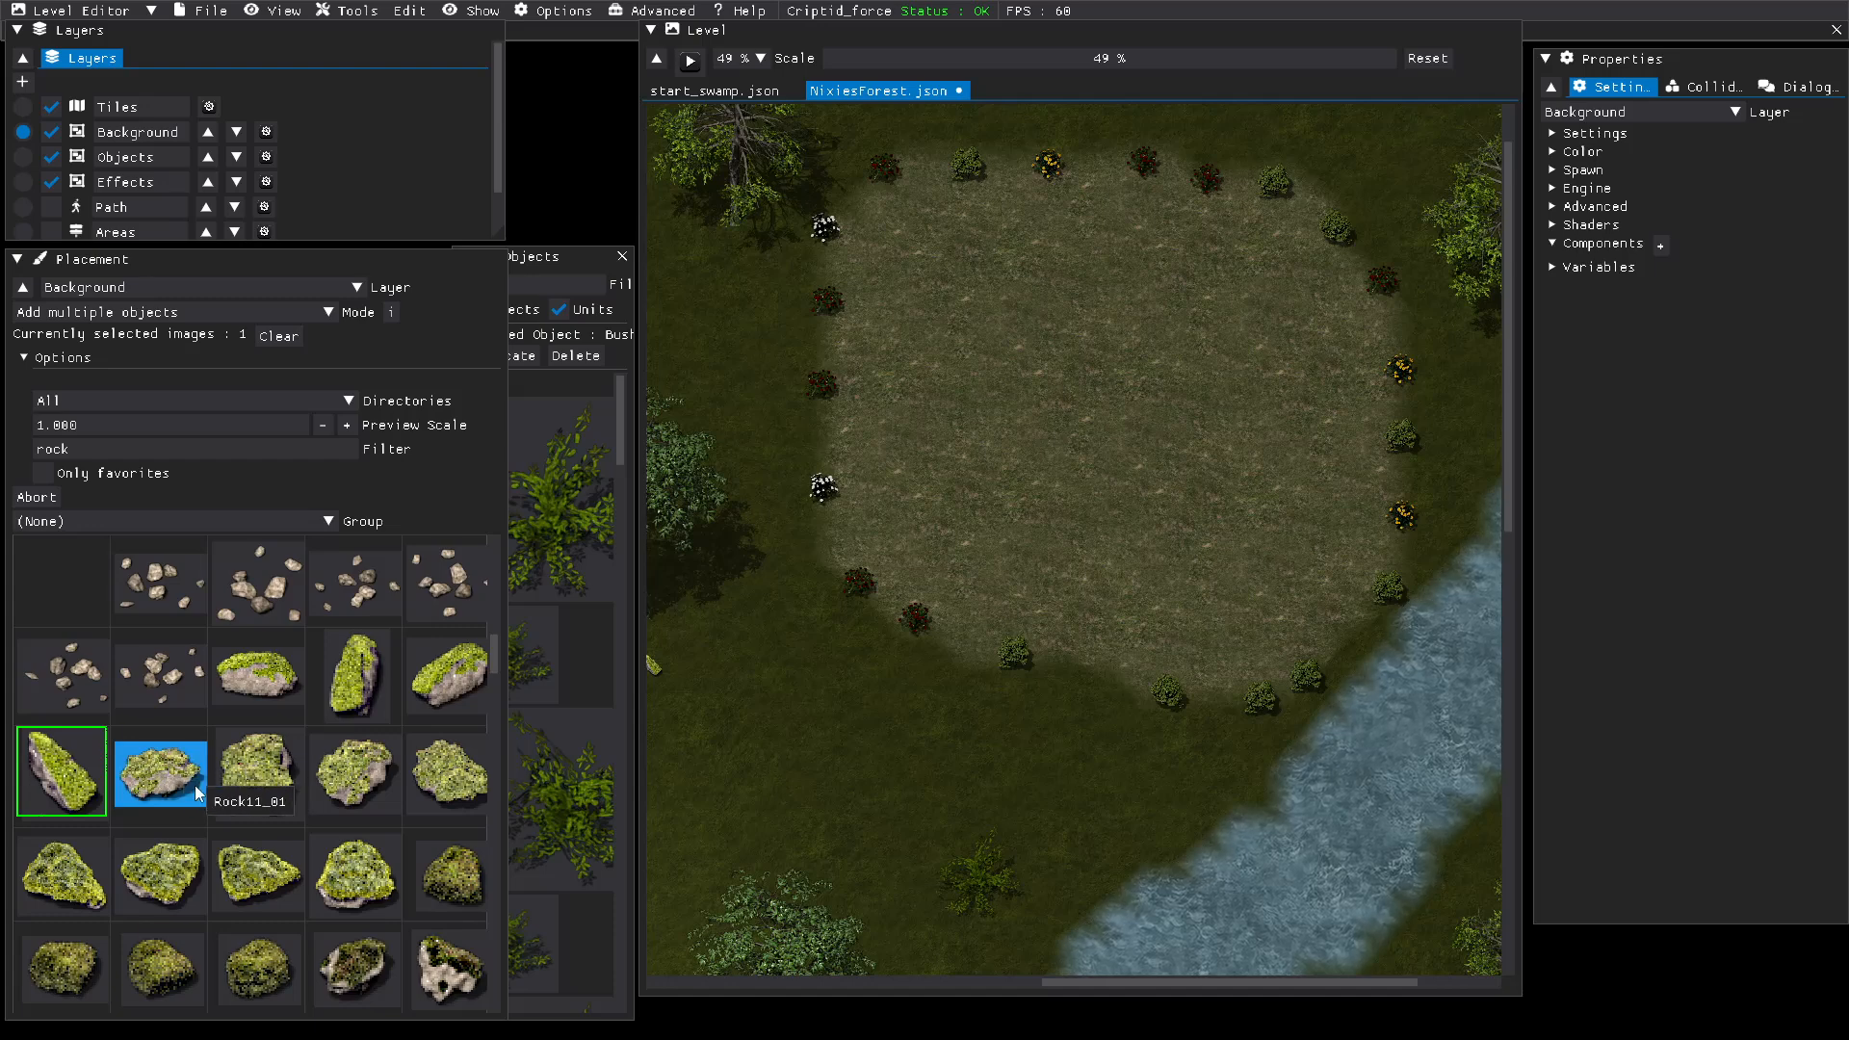
click(61, 770)
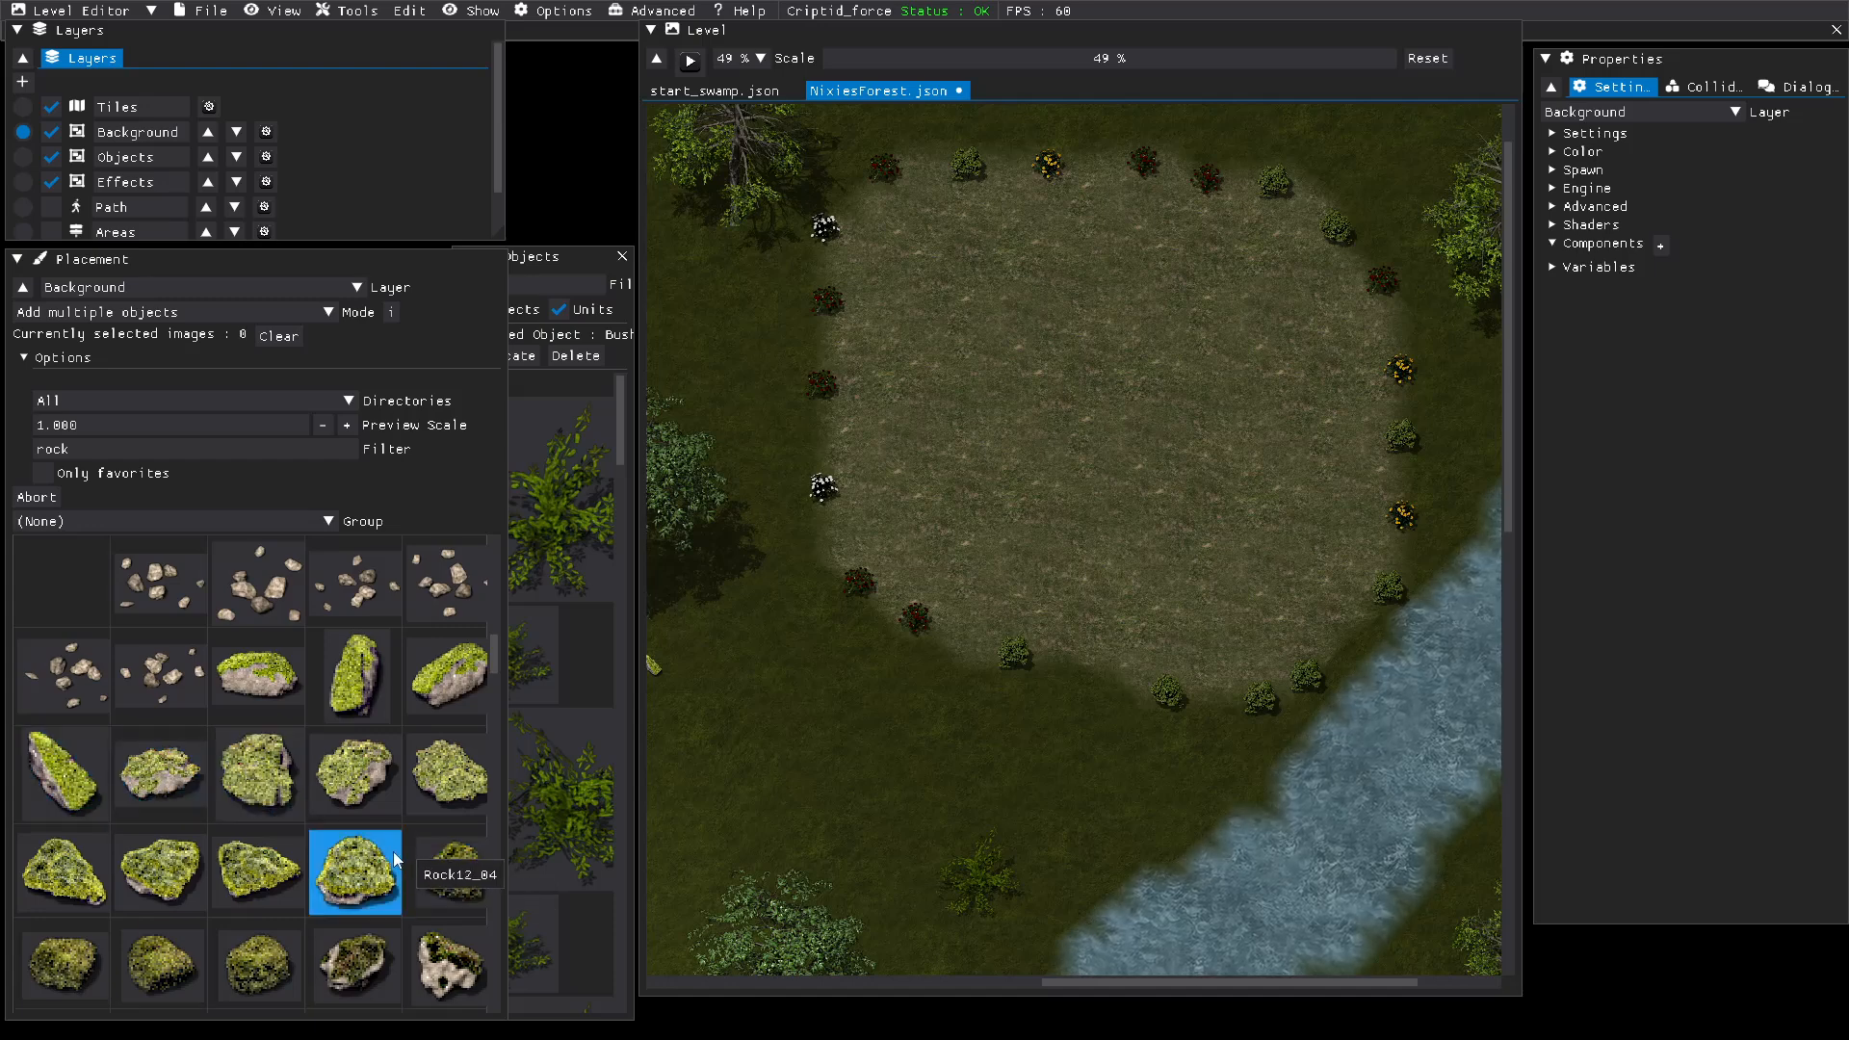
click(433, 873)
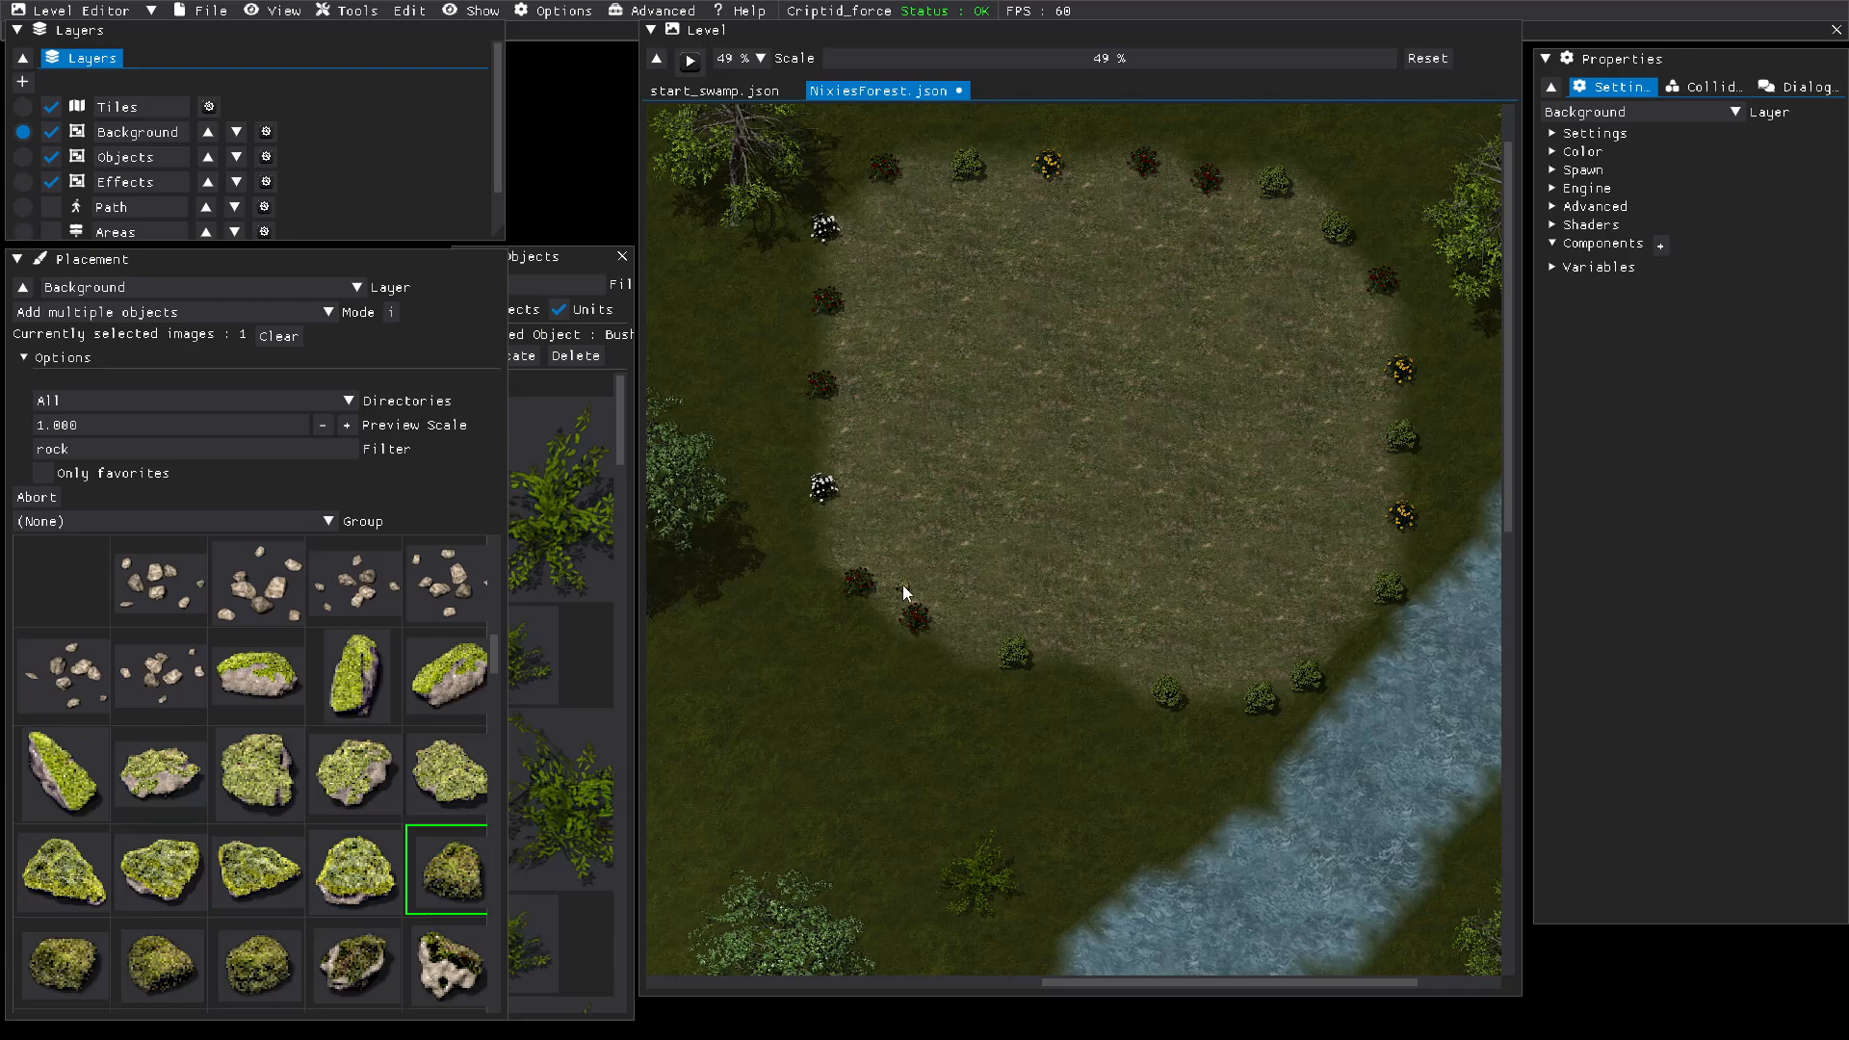
click(682, 677)
scroll(423, 808, down, 1)
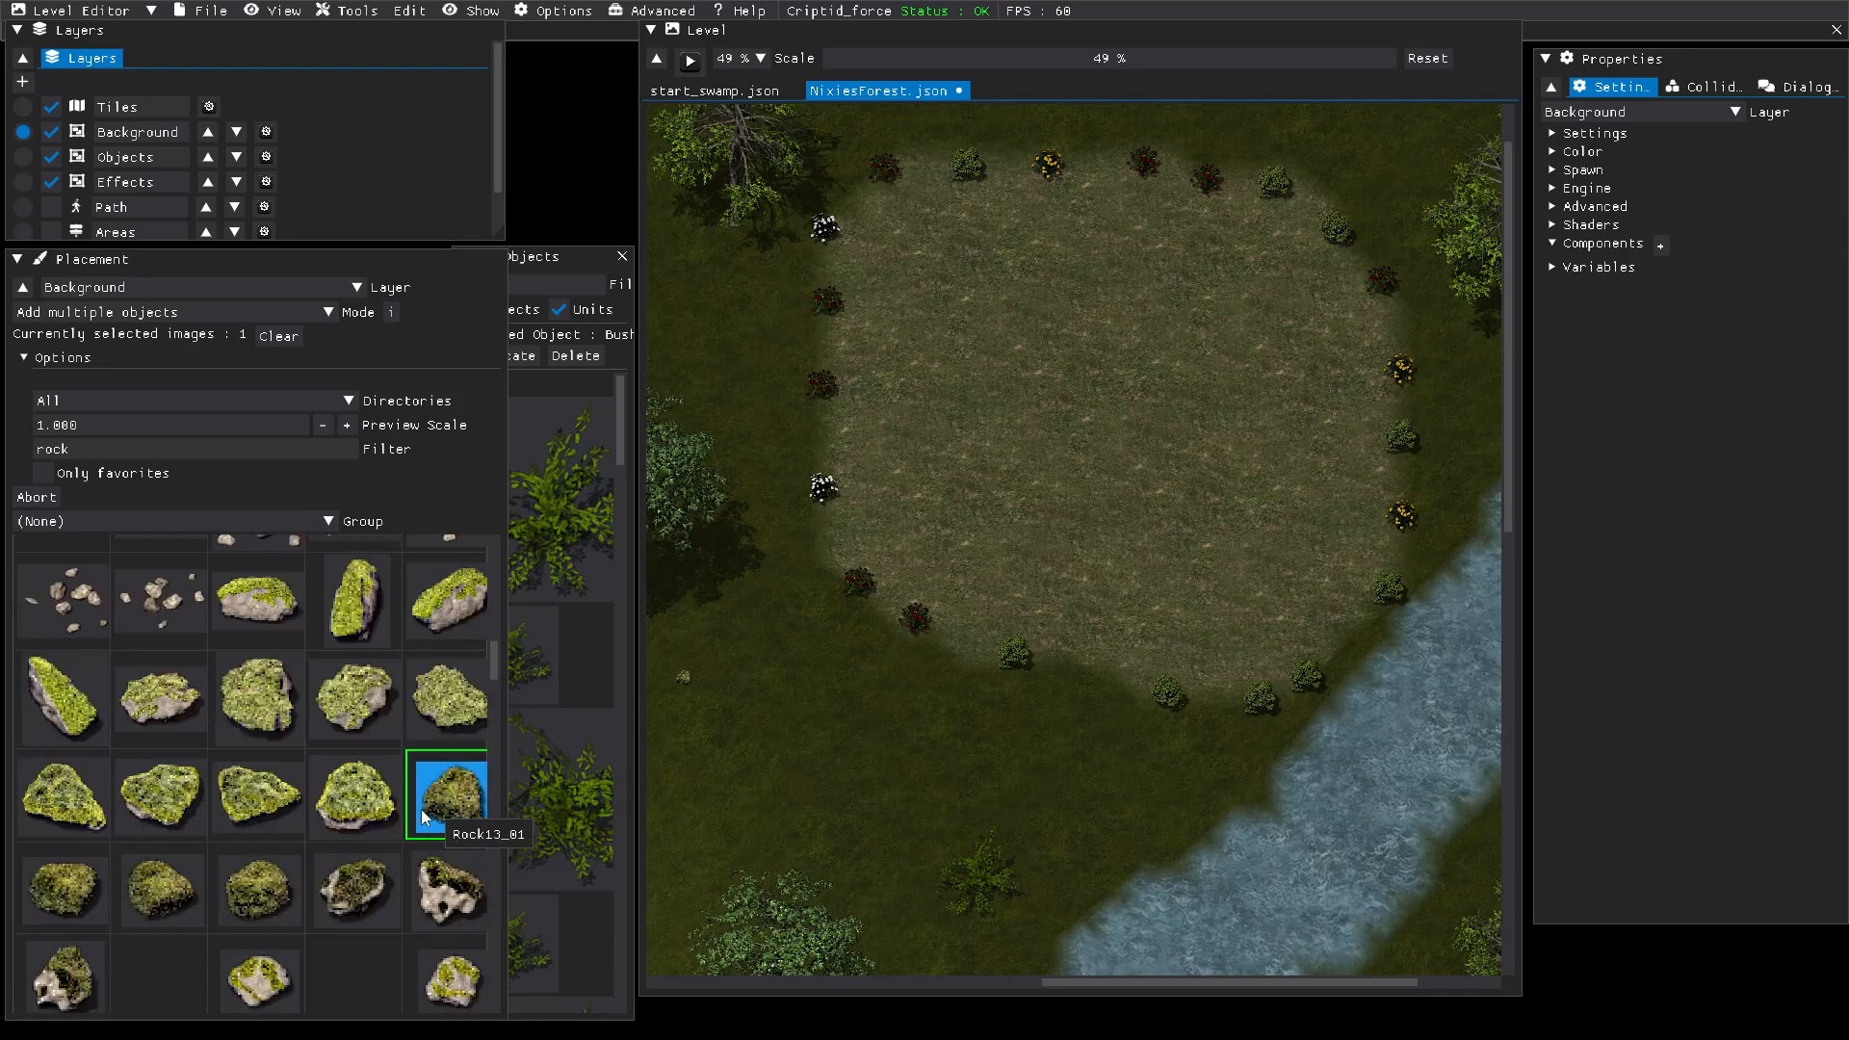
click(349, 888)
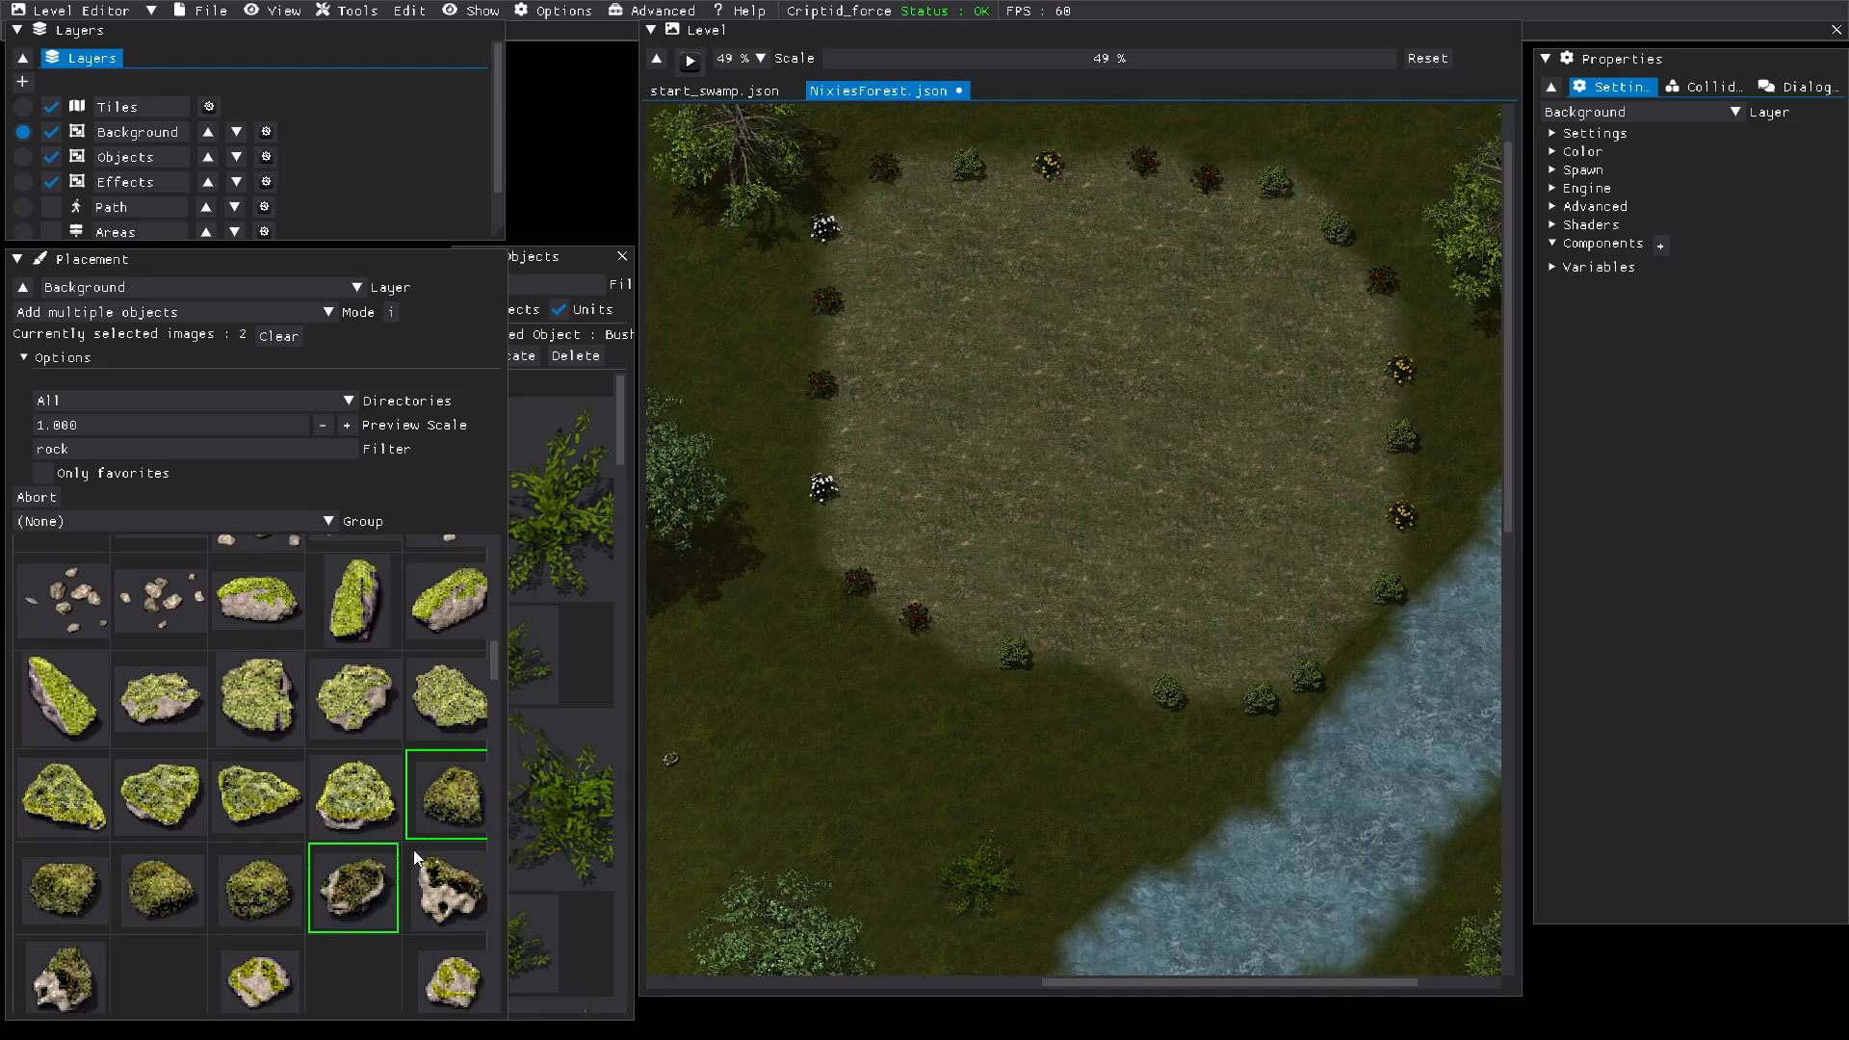
Step: Add the three dark mossy rocks following Rock13_01, plus Rock14_03 and the pale mossy rock after it, to the placement selection
scroll(413, 847, down, 2)
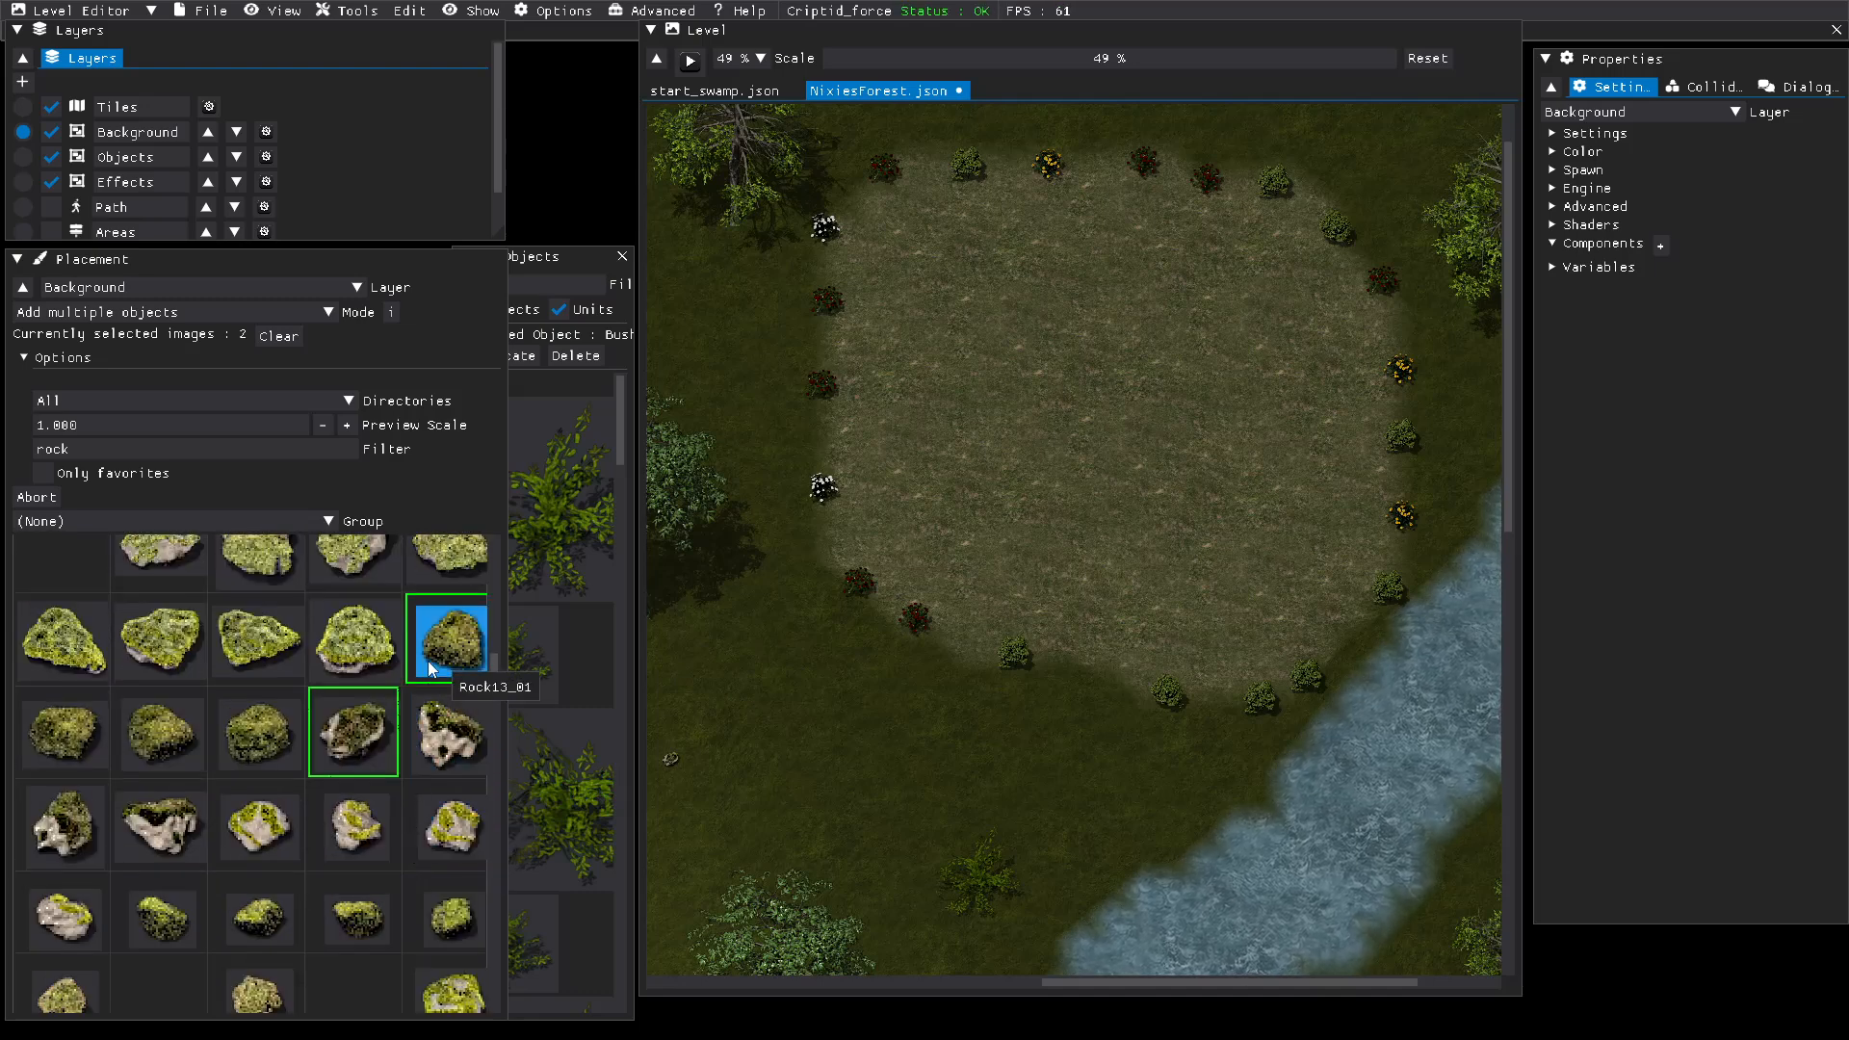
click(260, 724)
click(175, 737)
click(72, 739)
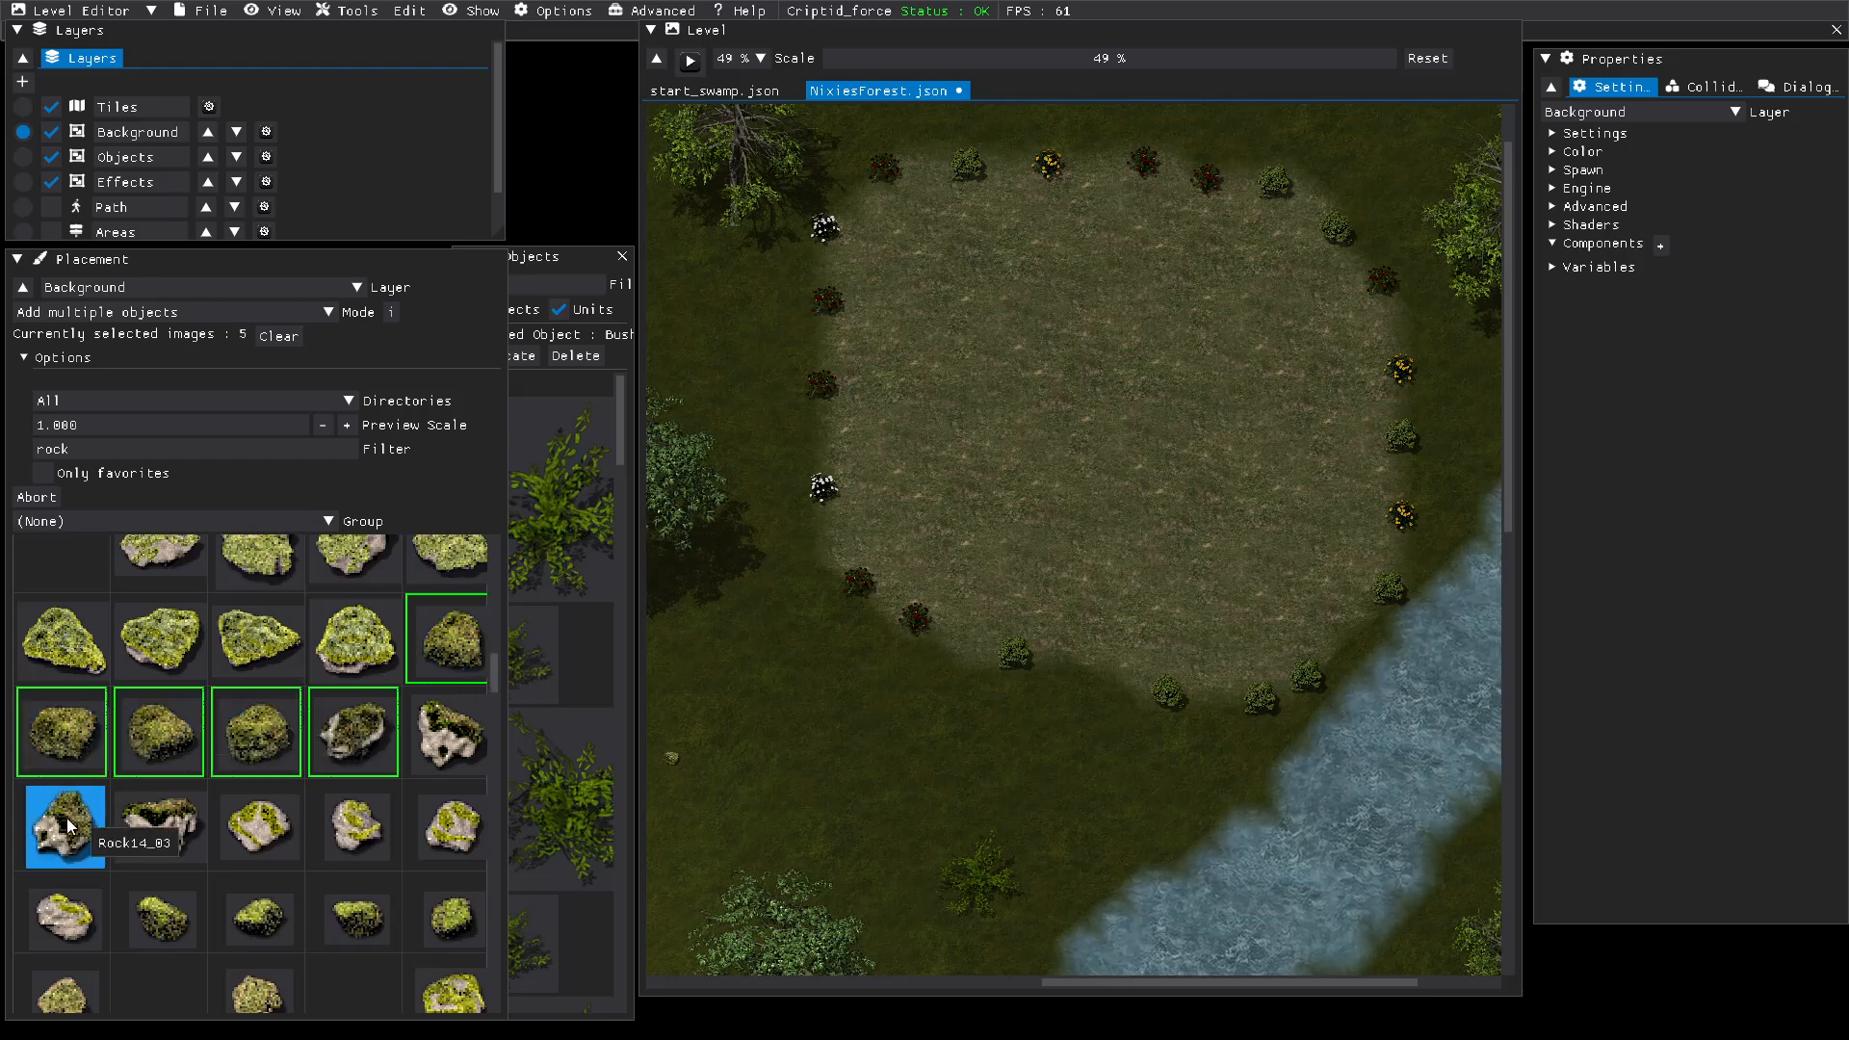
click(66, 818)
click(157, 825)
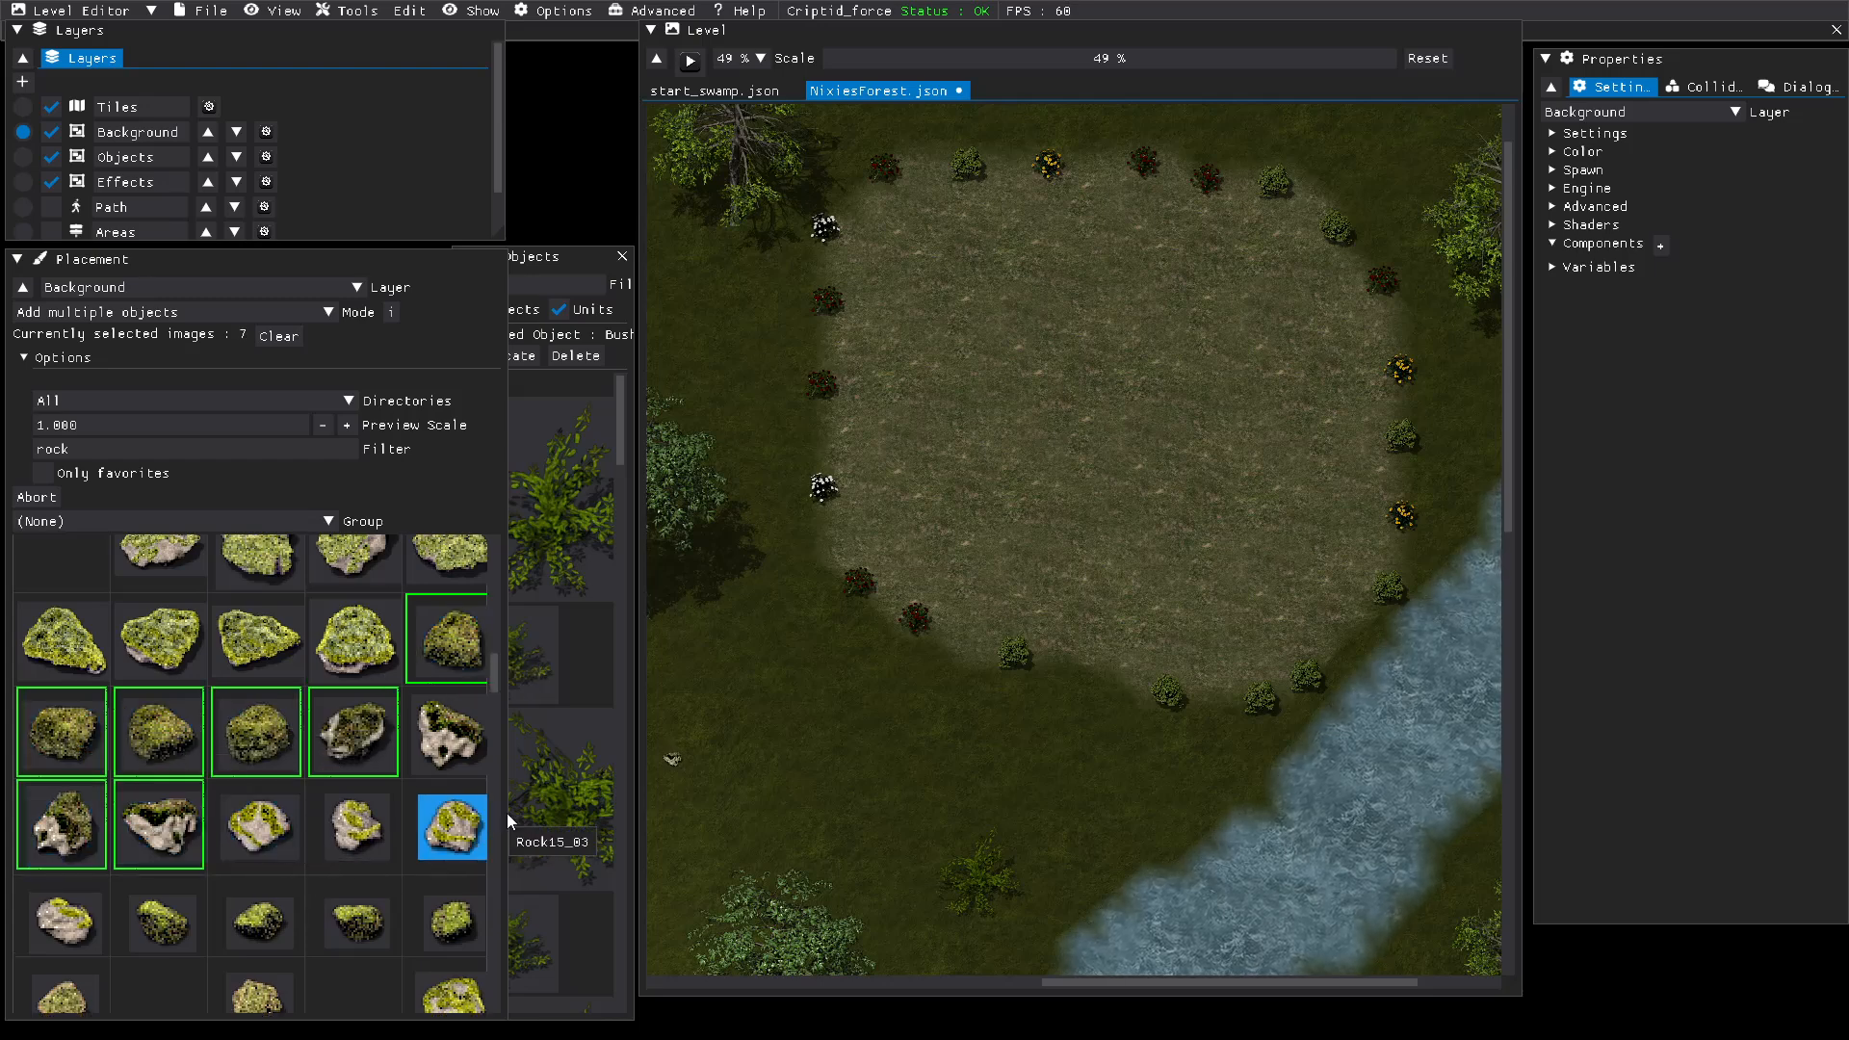
Step: Place mossy rocks in the gaps between the bushes along the southern and eastern edges of the clearing
click(961, 632)
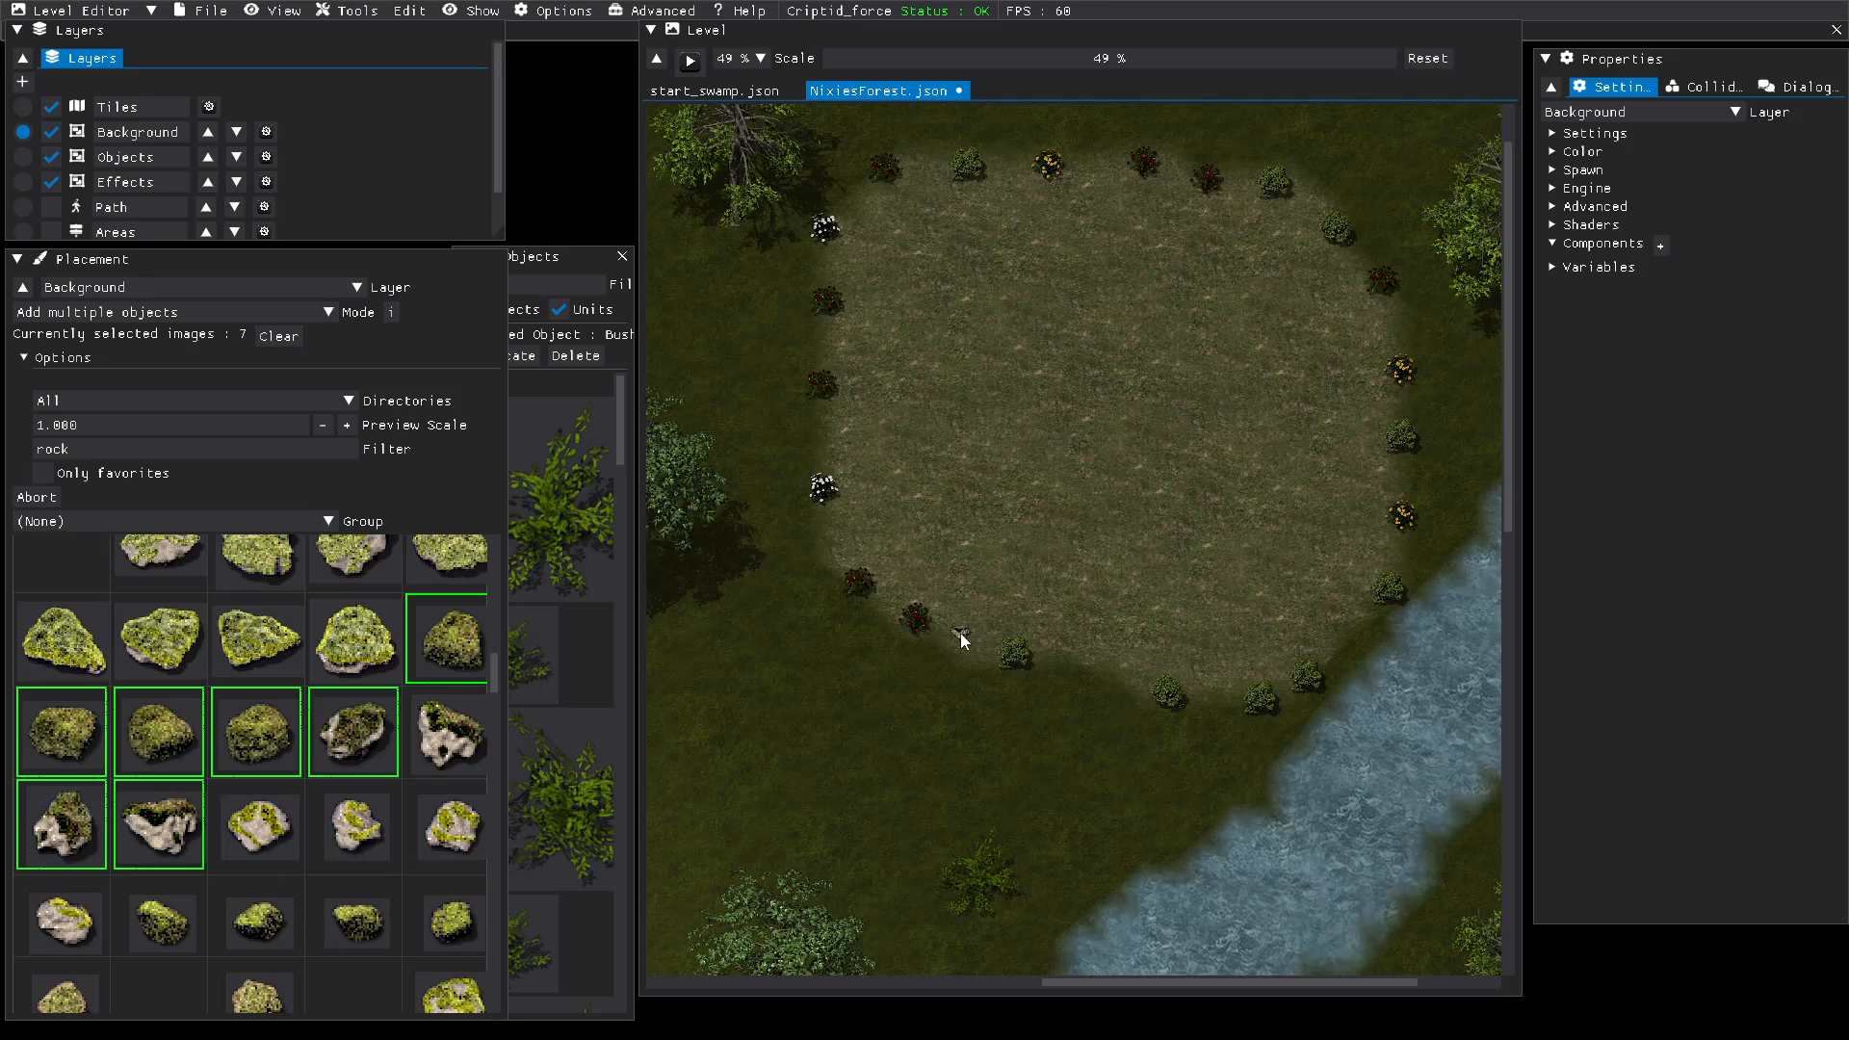
click(1088, 651)
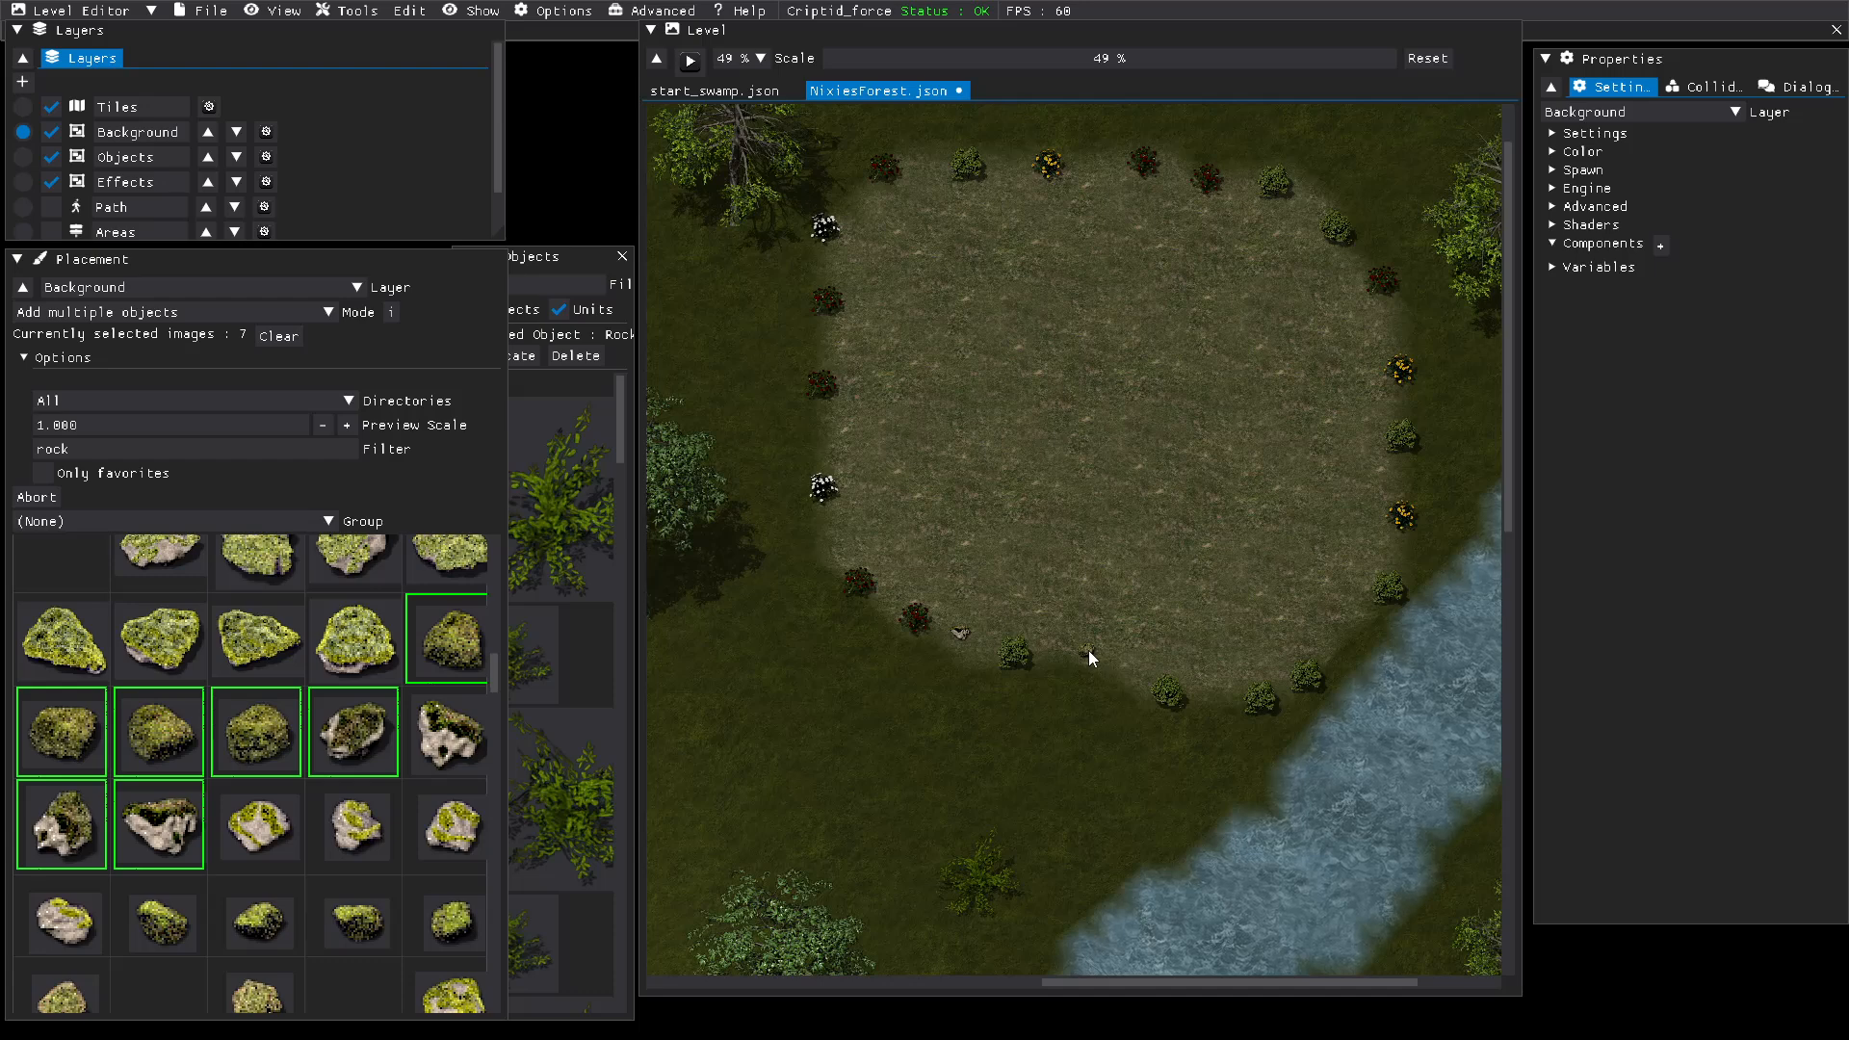
click(1222, 689)
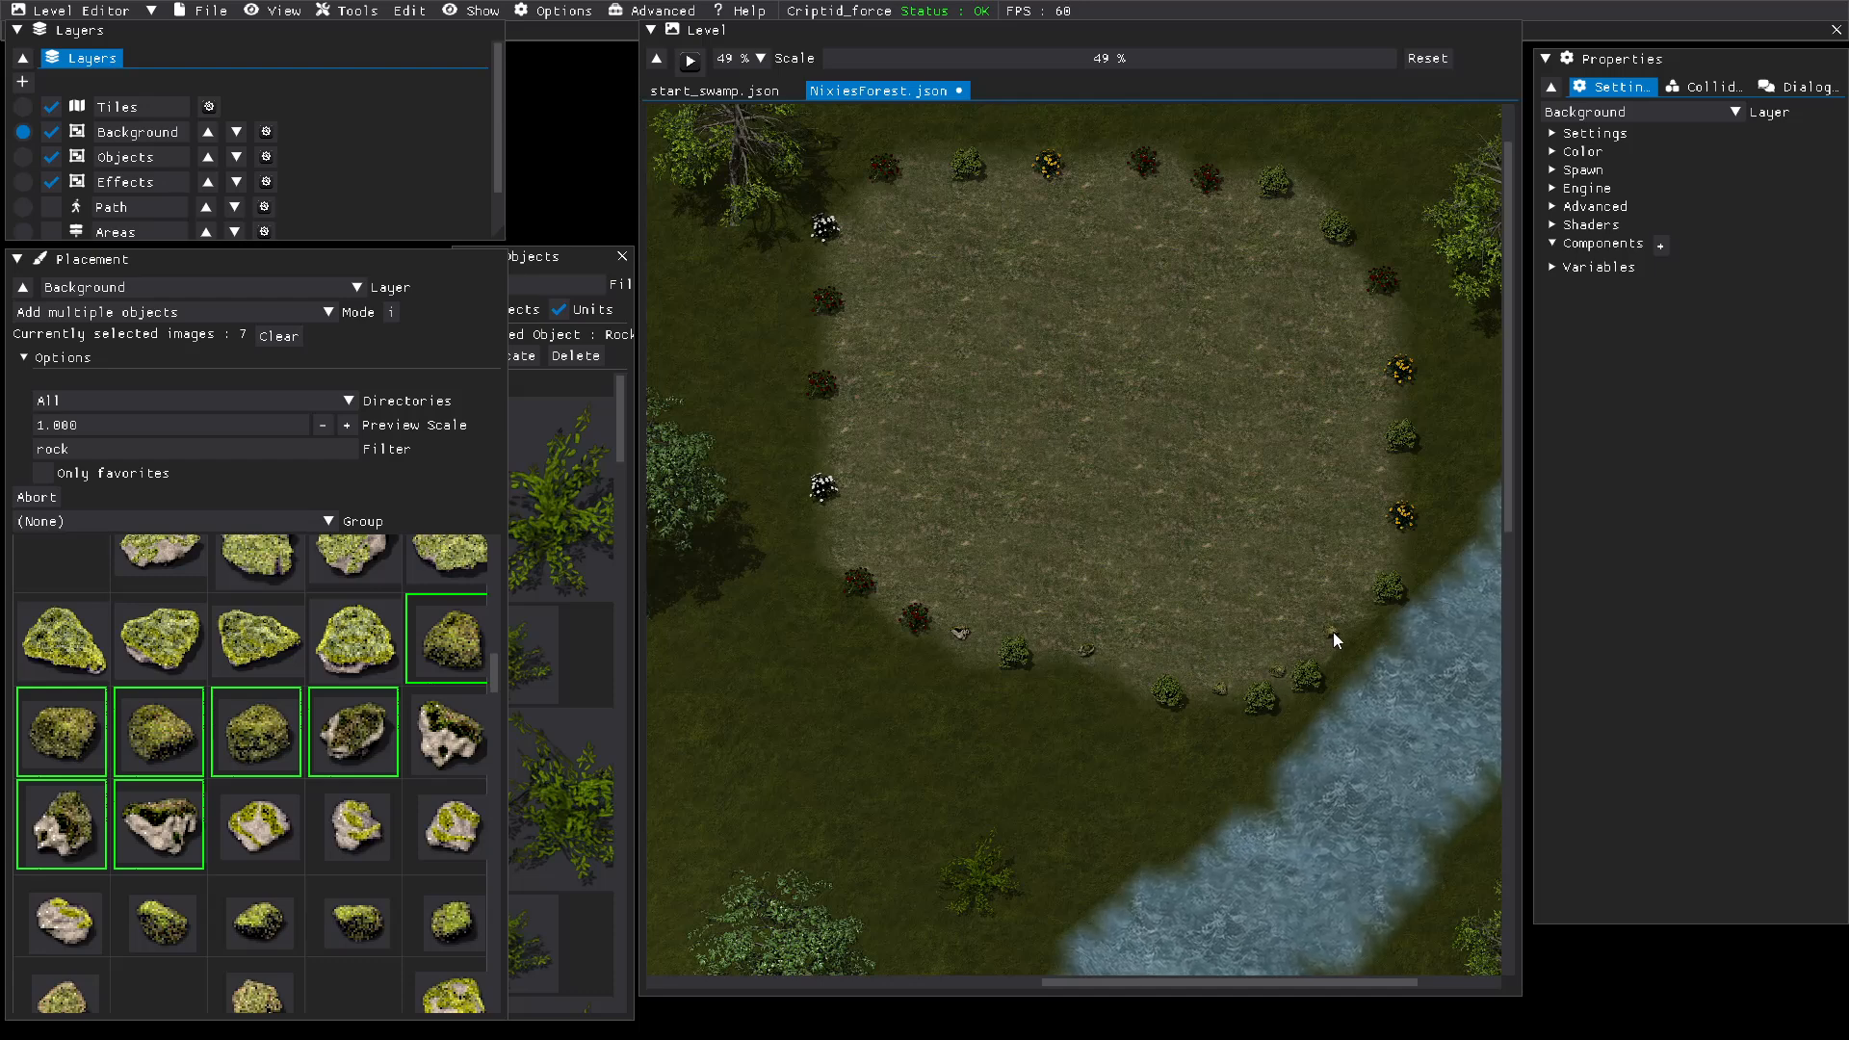
click(1333, 632)
click(1390, 553)
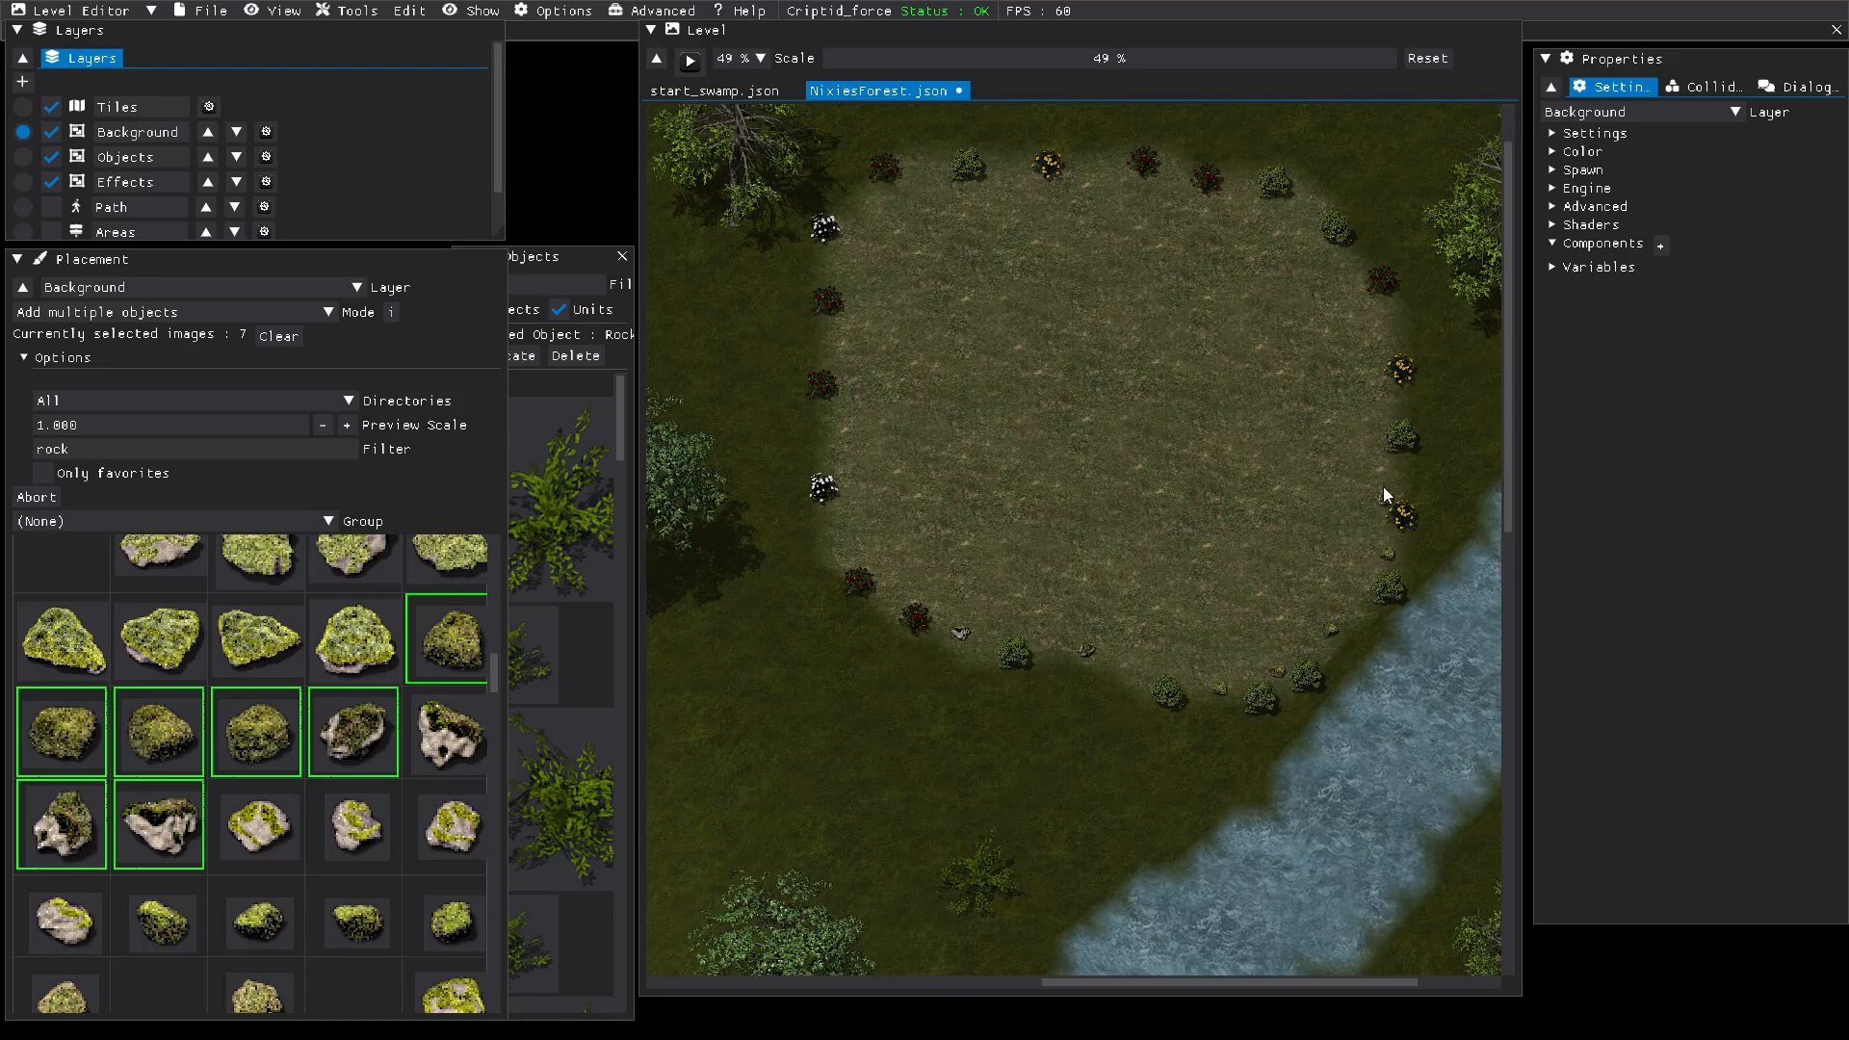
click(1388, 470)
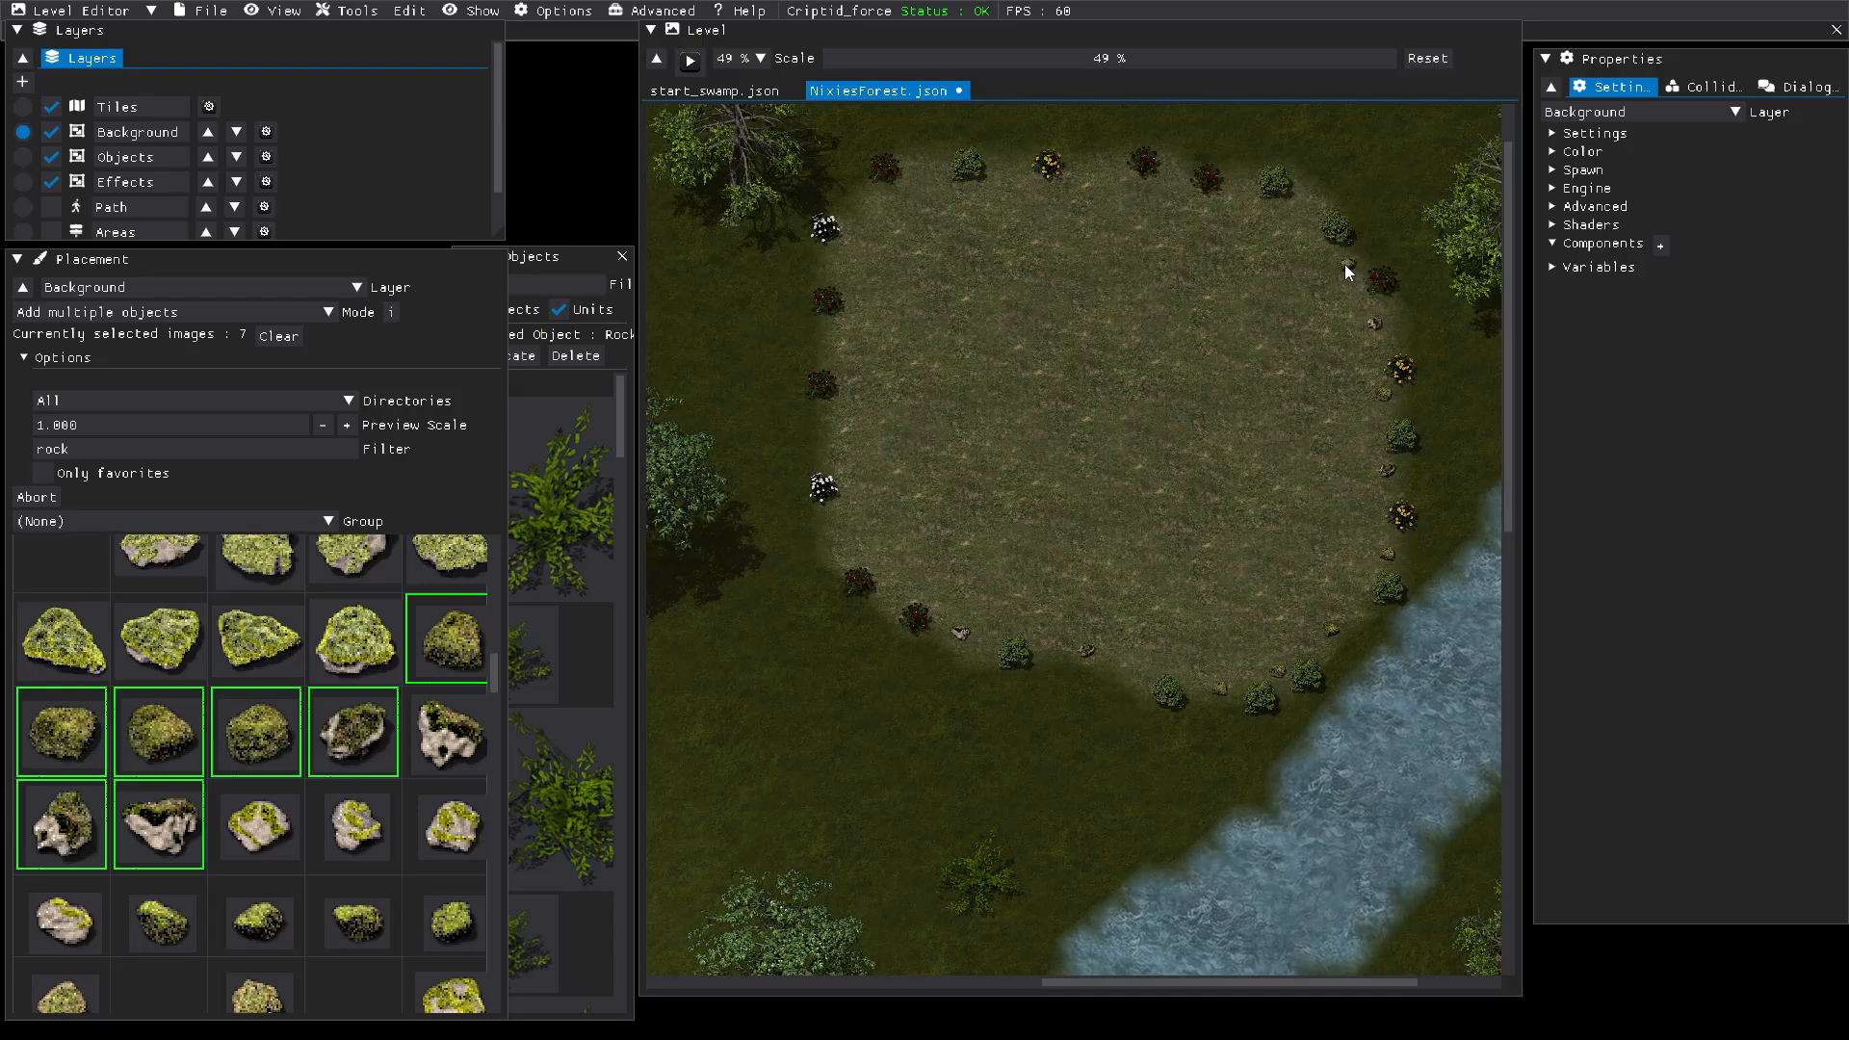
click(1345, 264)
click(1299, 214)
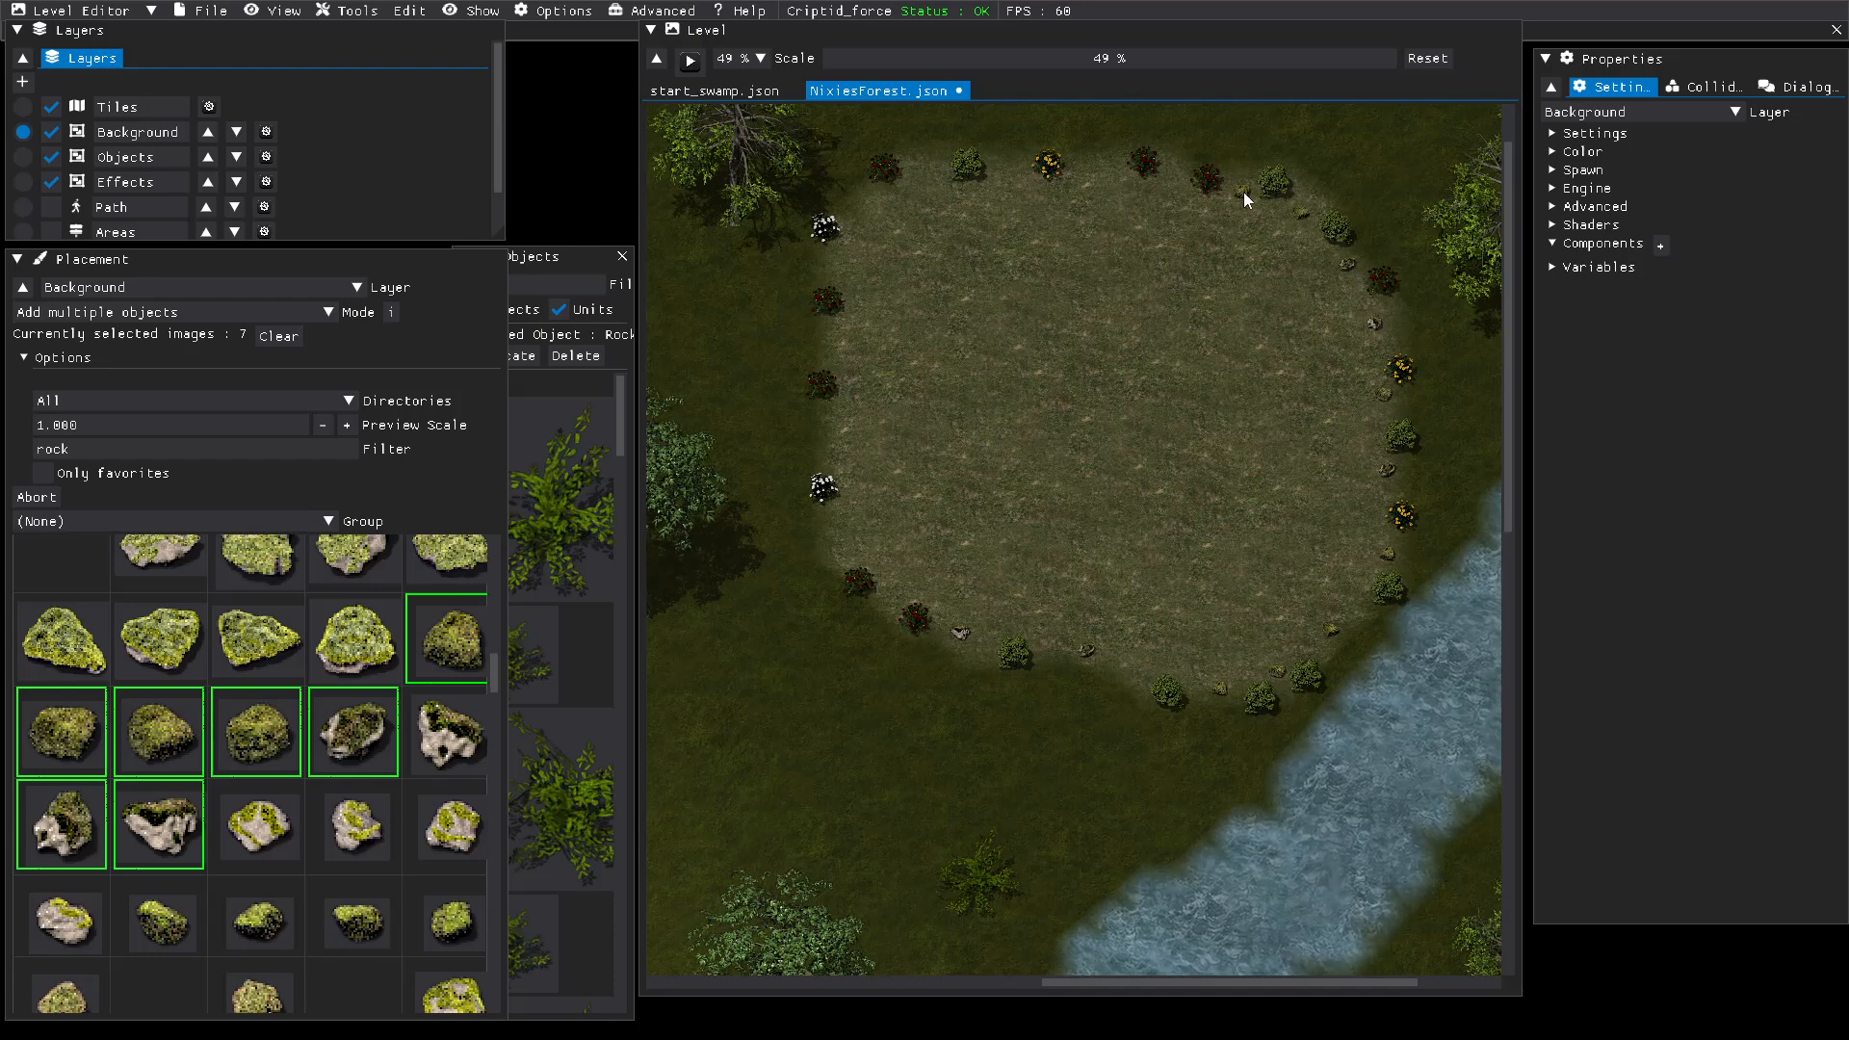
Step: Continue the mossy rock border between the bushes along the northern and western edges of the clearing
click(1243, 193)
click(1175, 186)
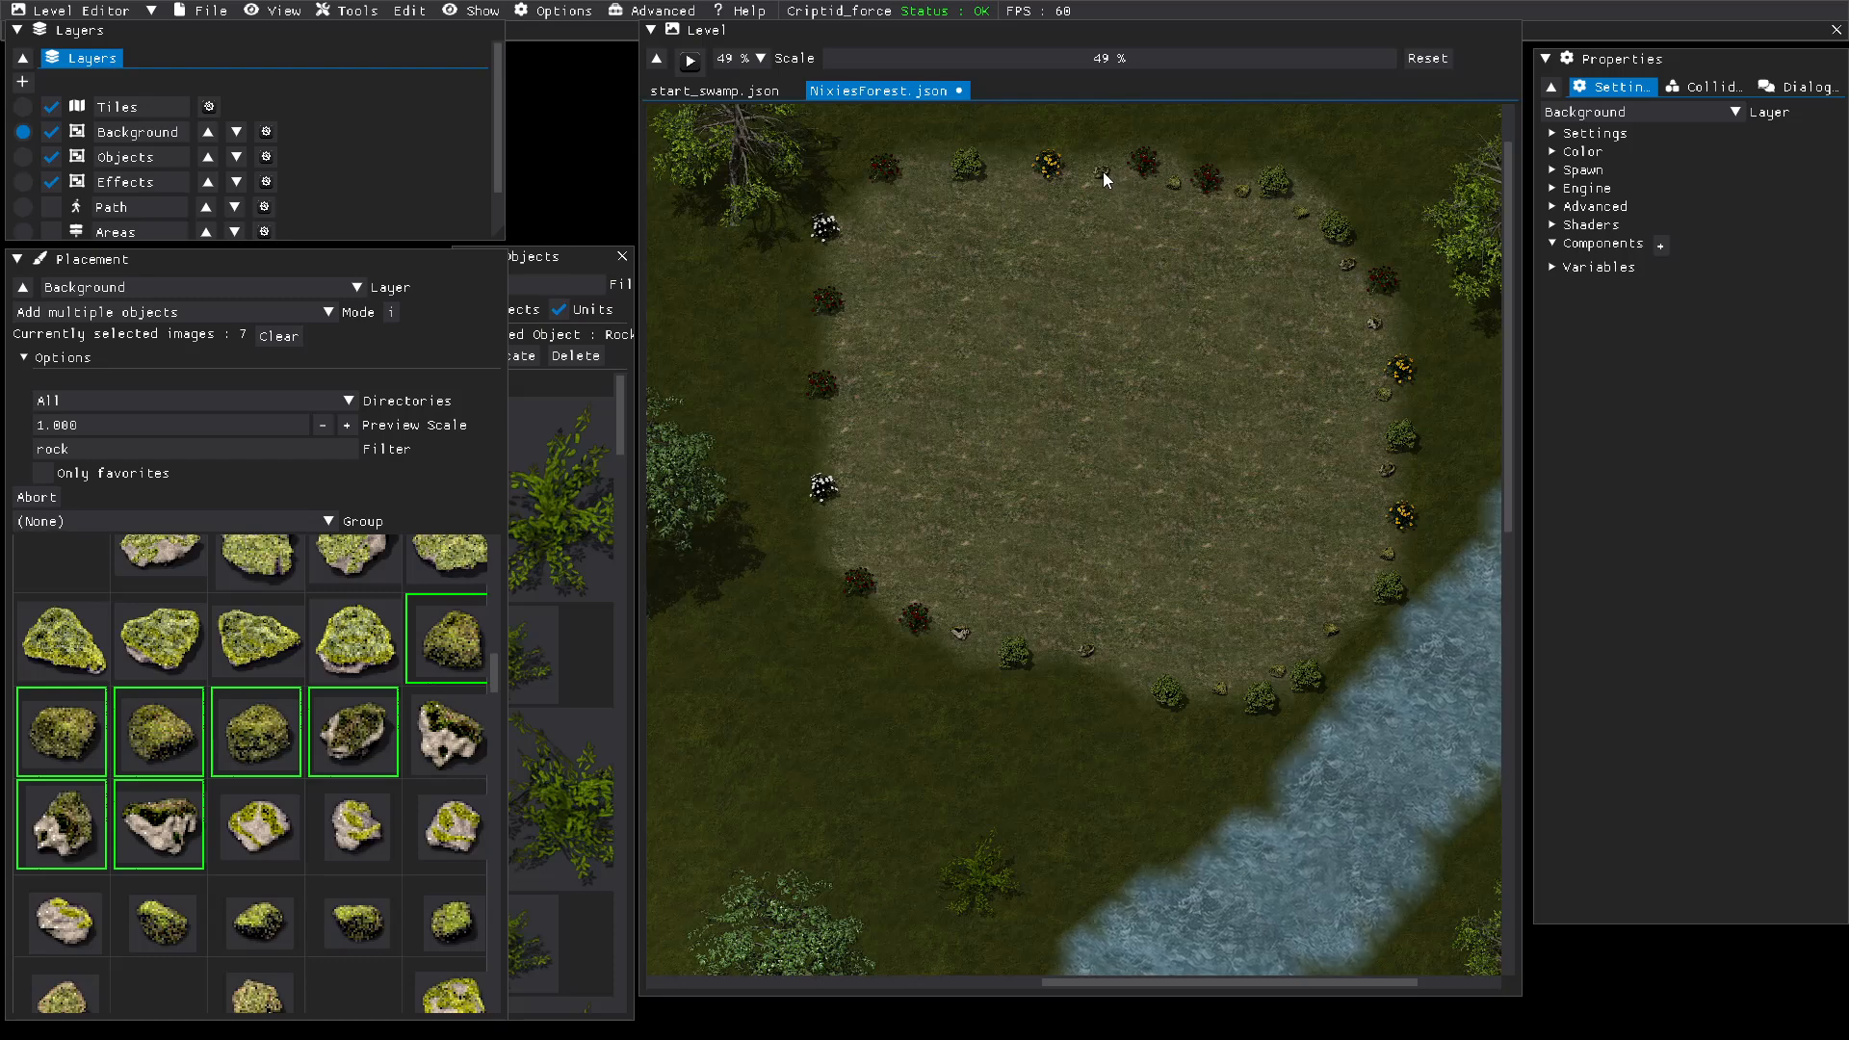
click(1102, 174)
click(1013, 177)
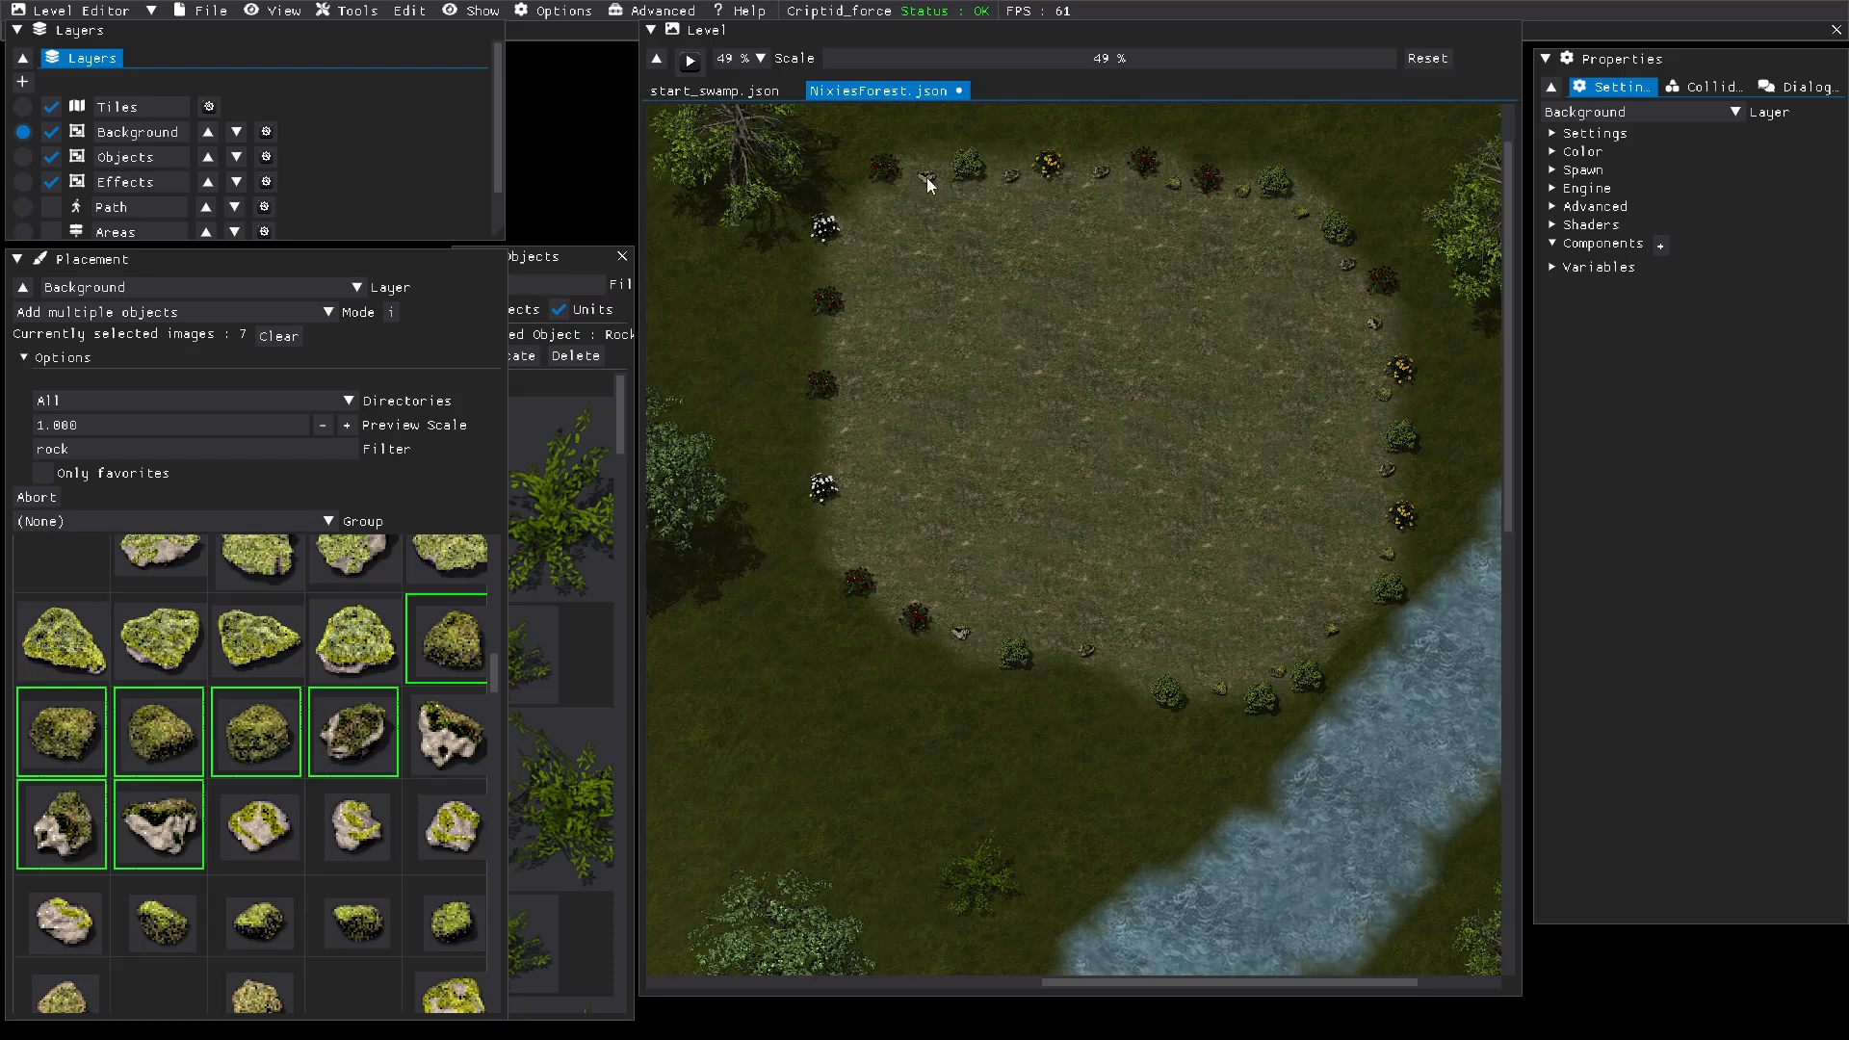
click(926, 179)
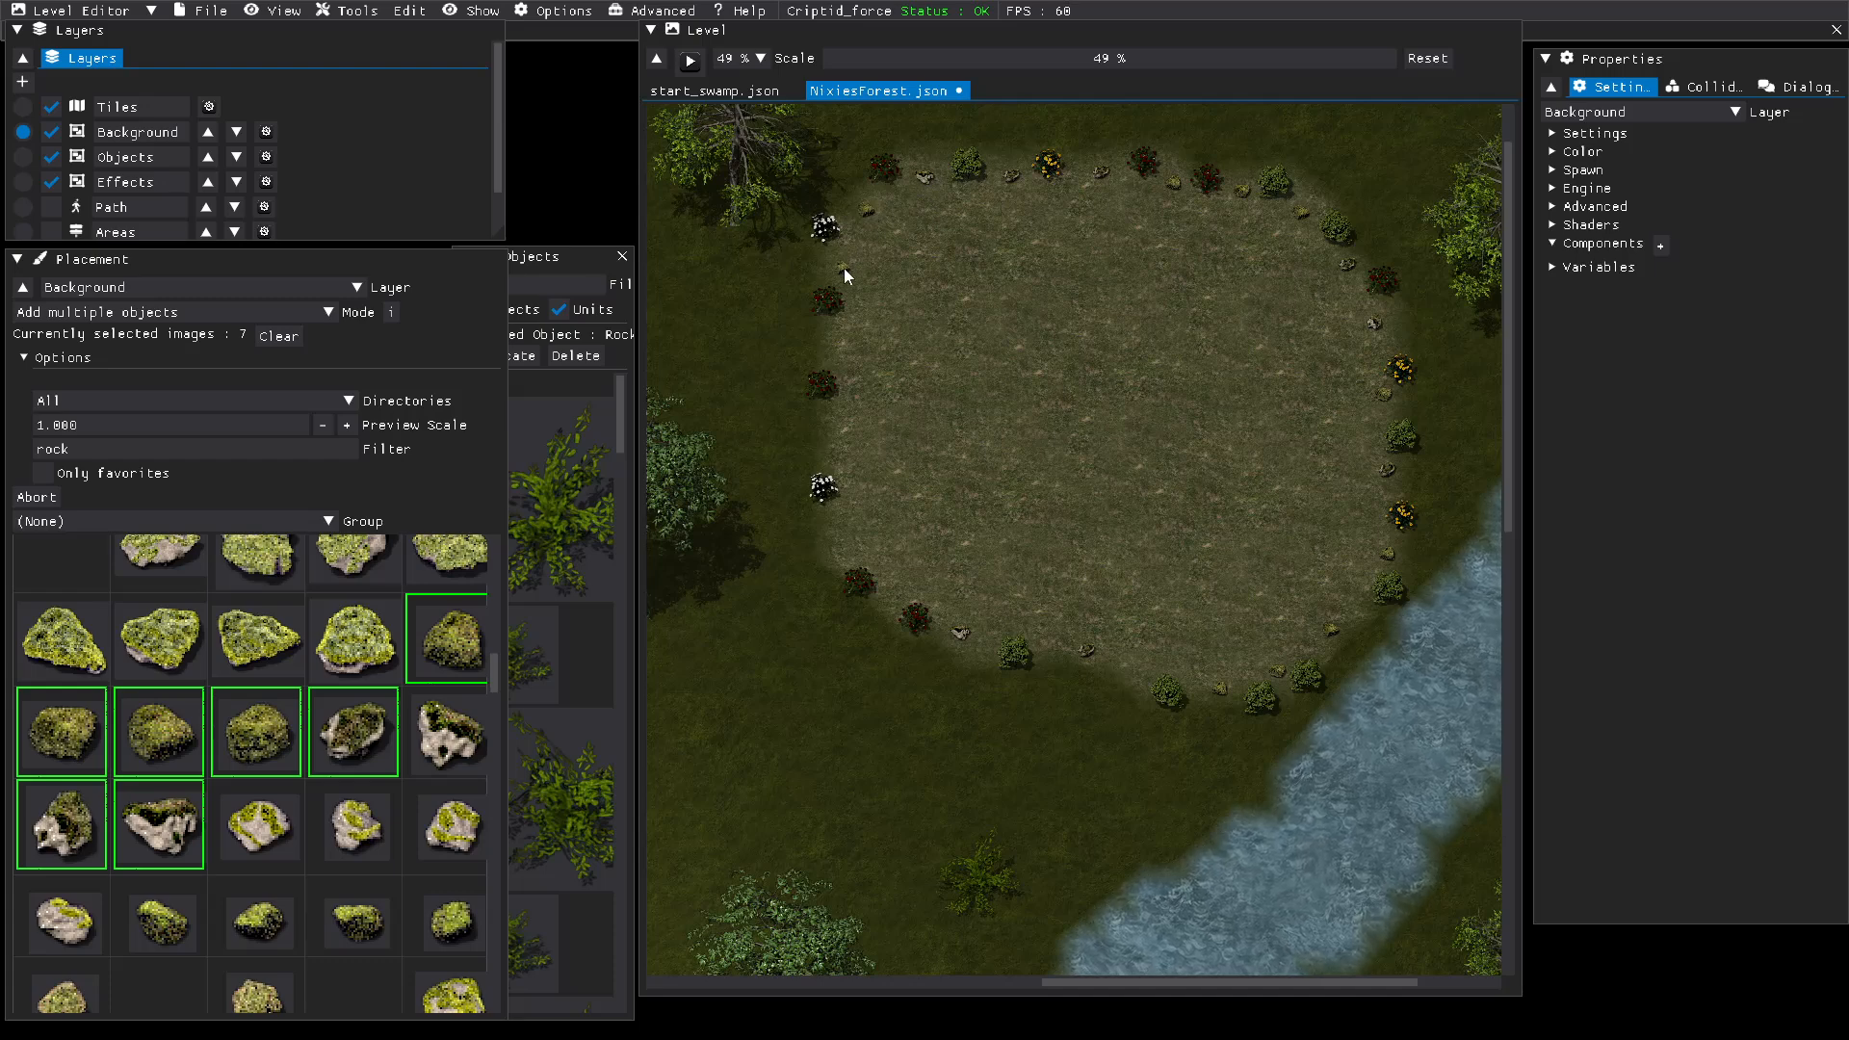
click(835, 345)
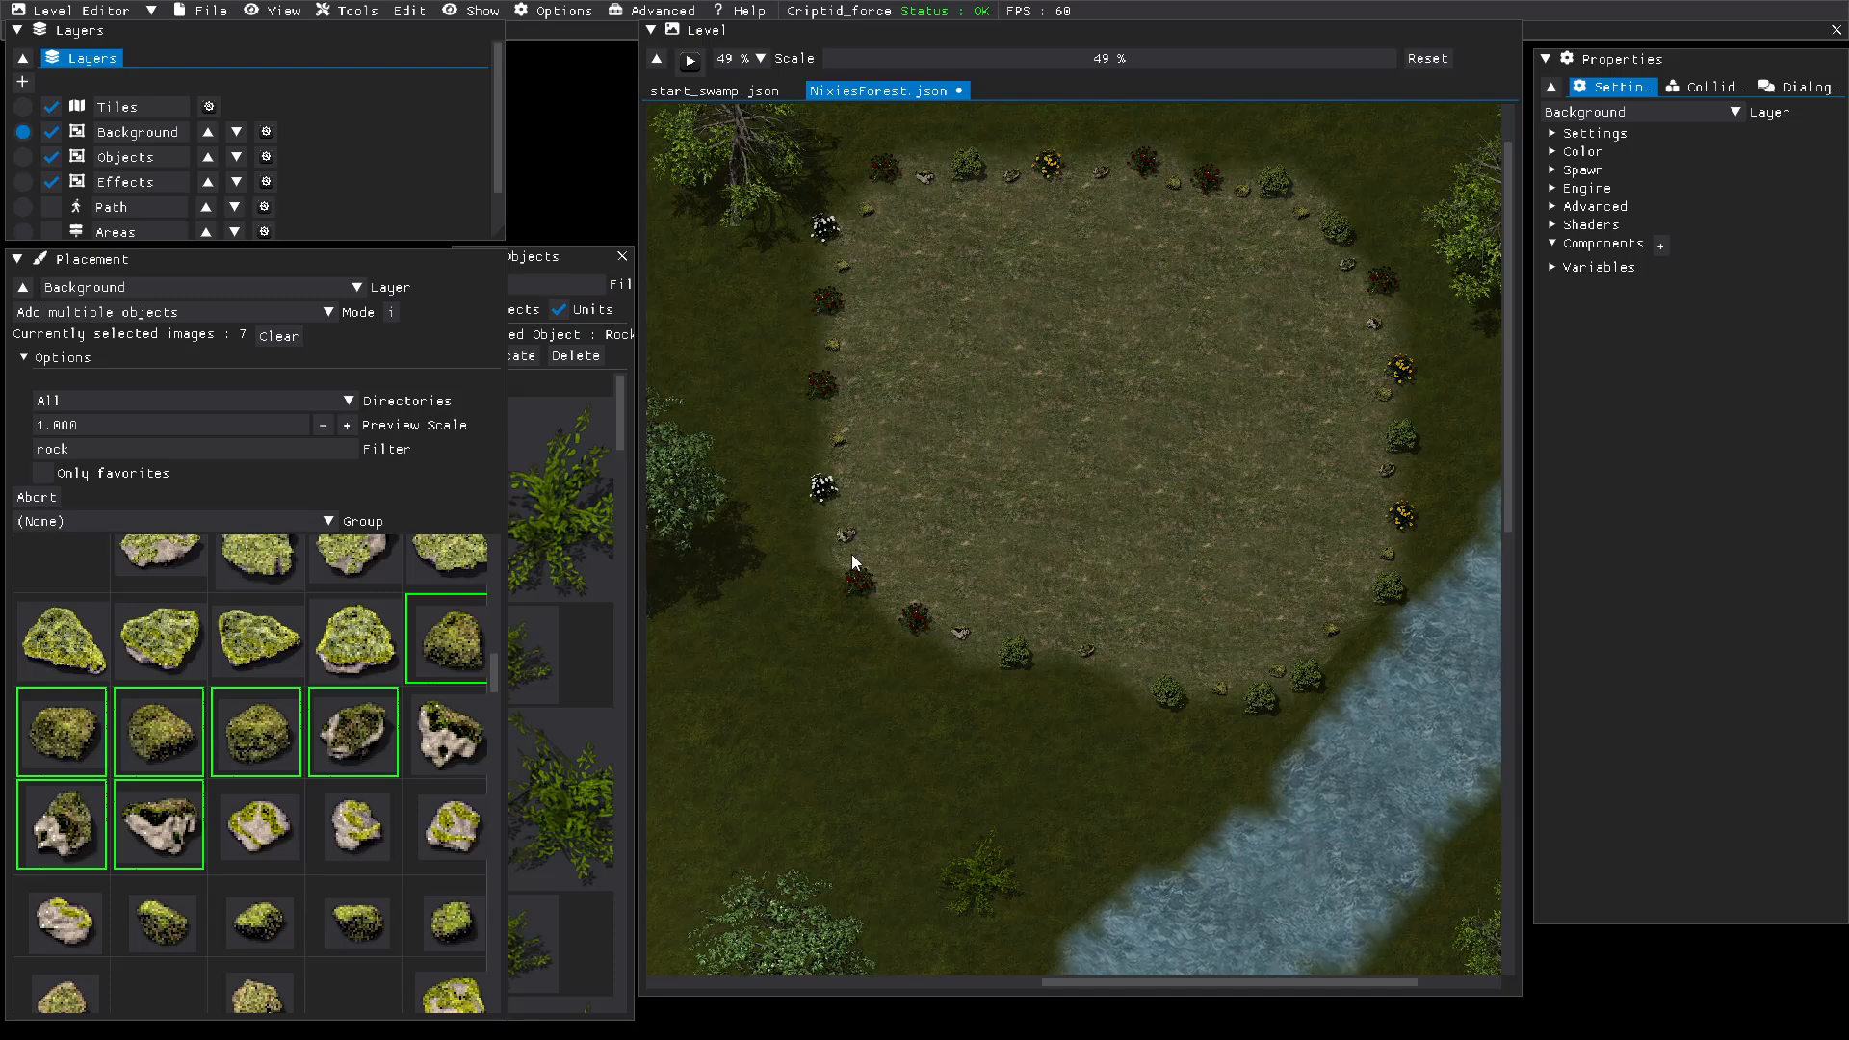
click(894, 591)
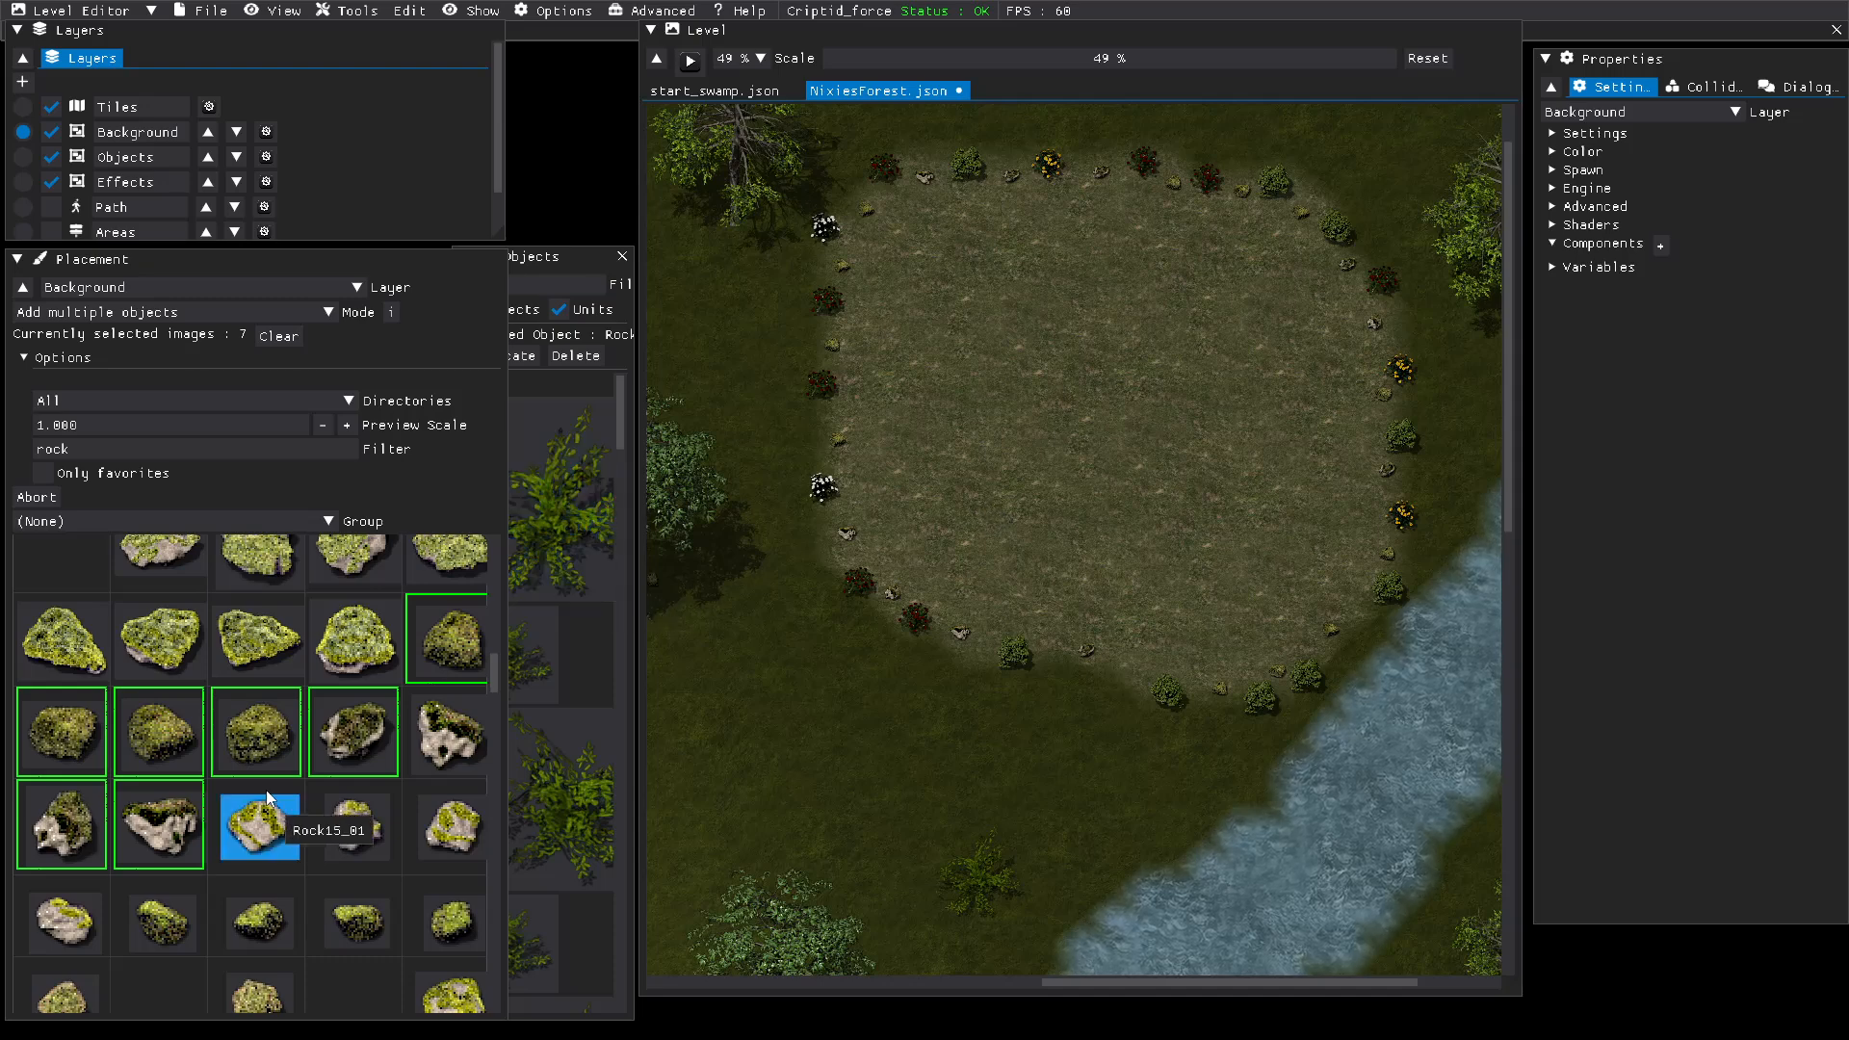
Step: Deselect all seven mossy rock images, including Rock13_01 and Rock13_03, from the placement selection
click(124, 824)
click(61, 825)
click(61, 732)
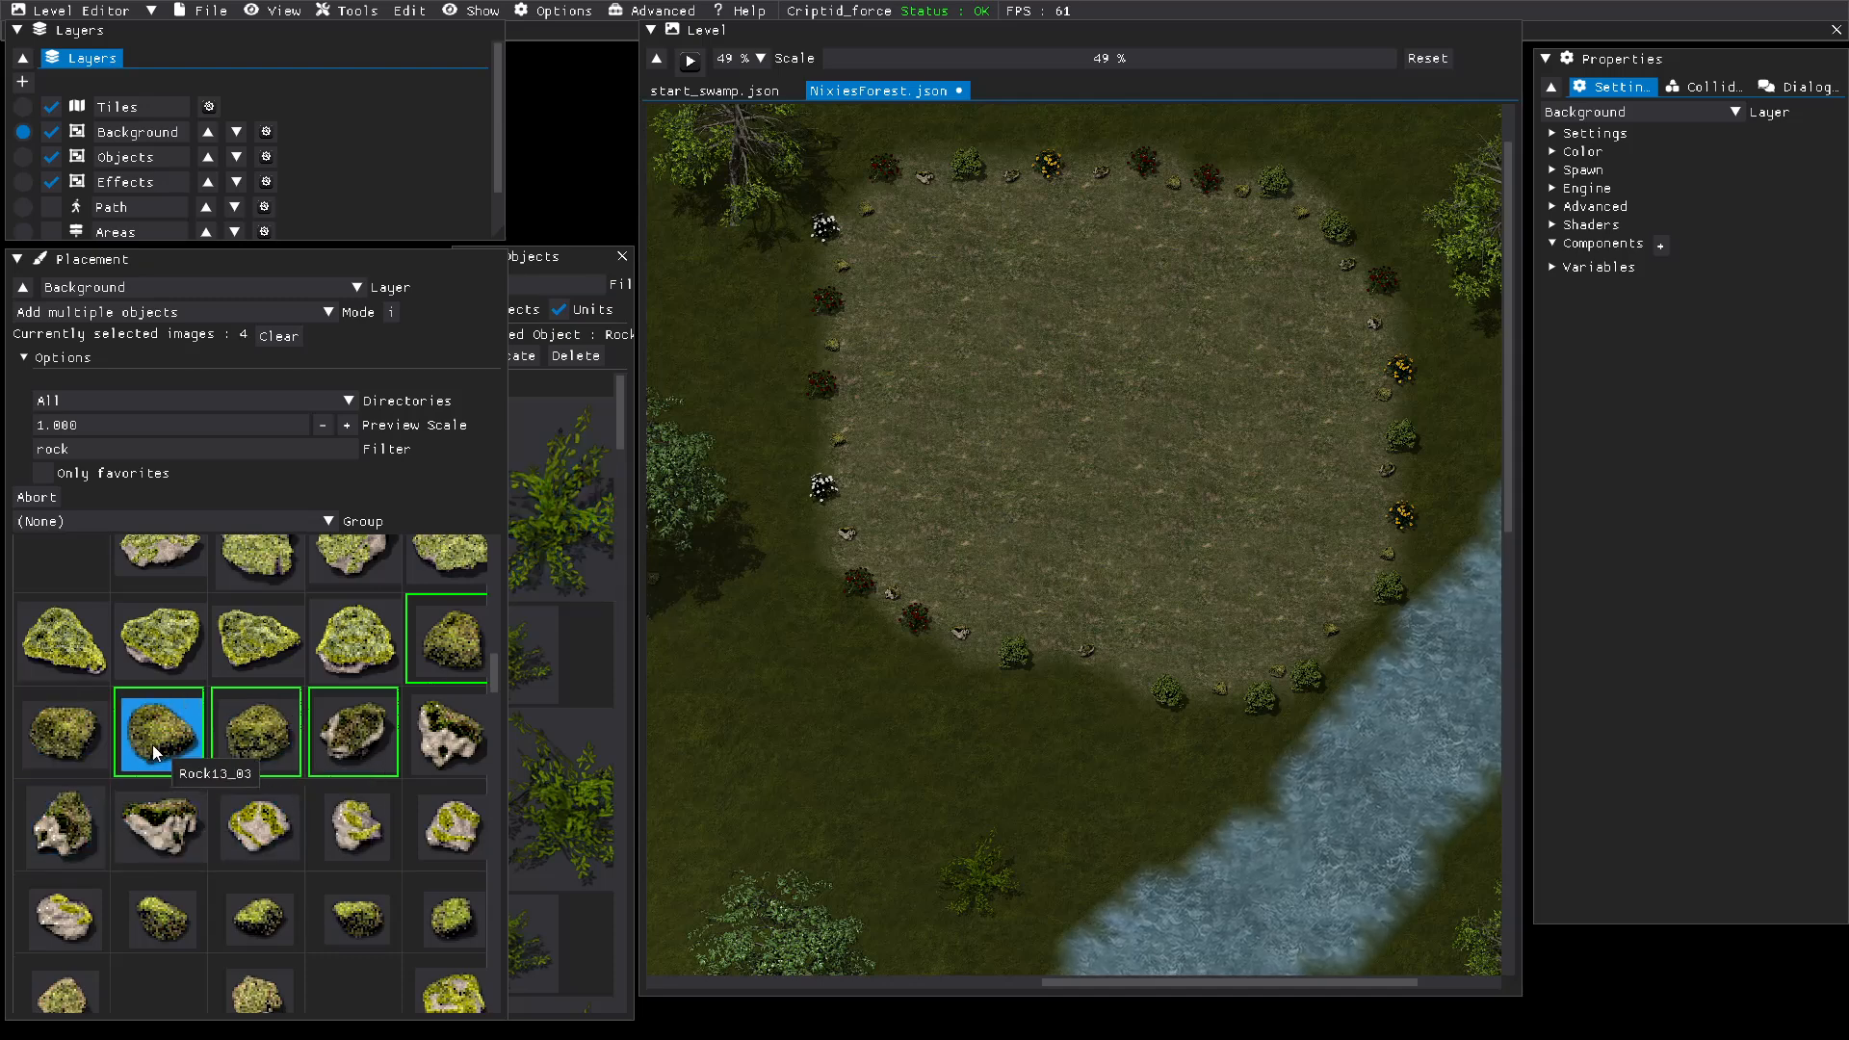
click(159, 732)
click(245, 734)
click(339, 737)
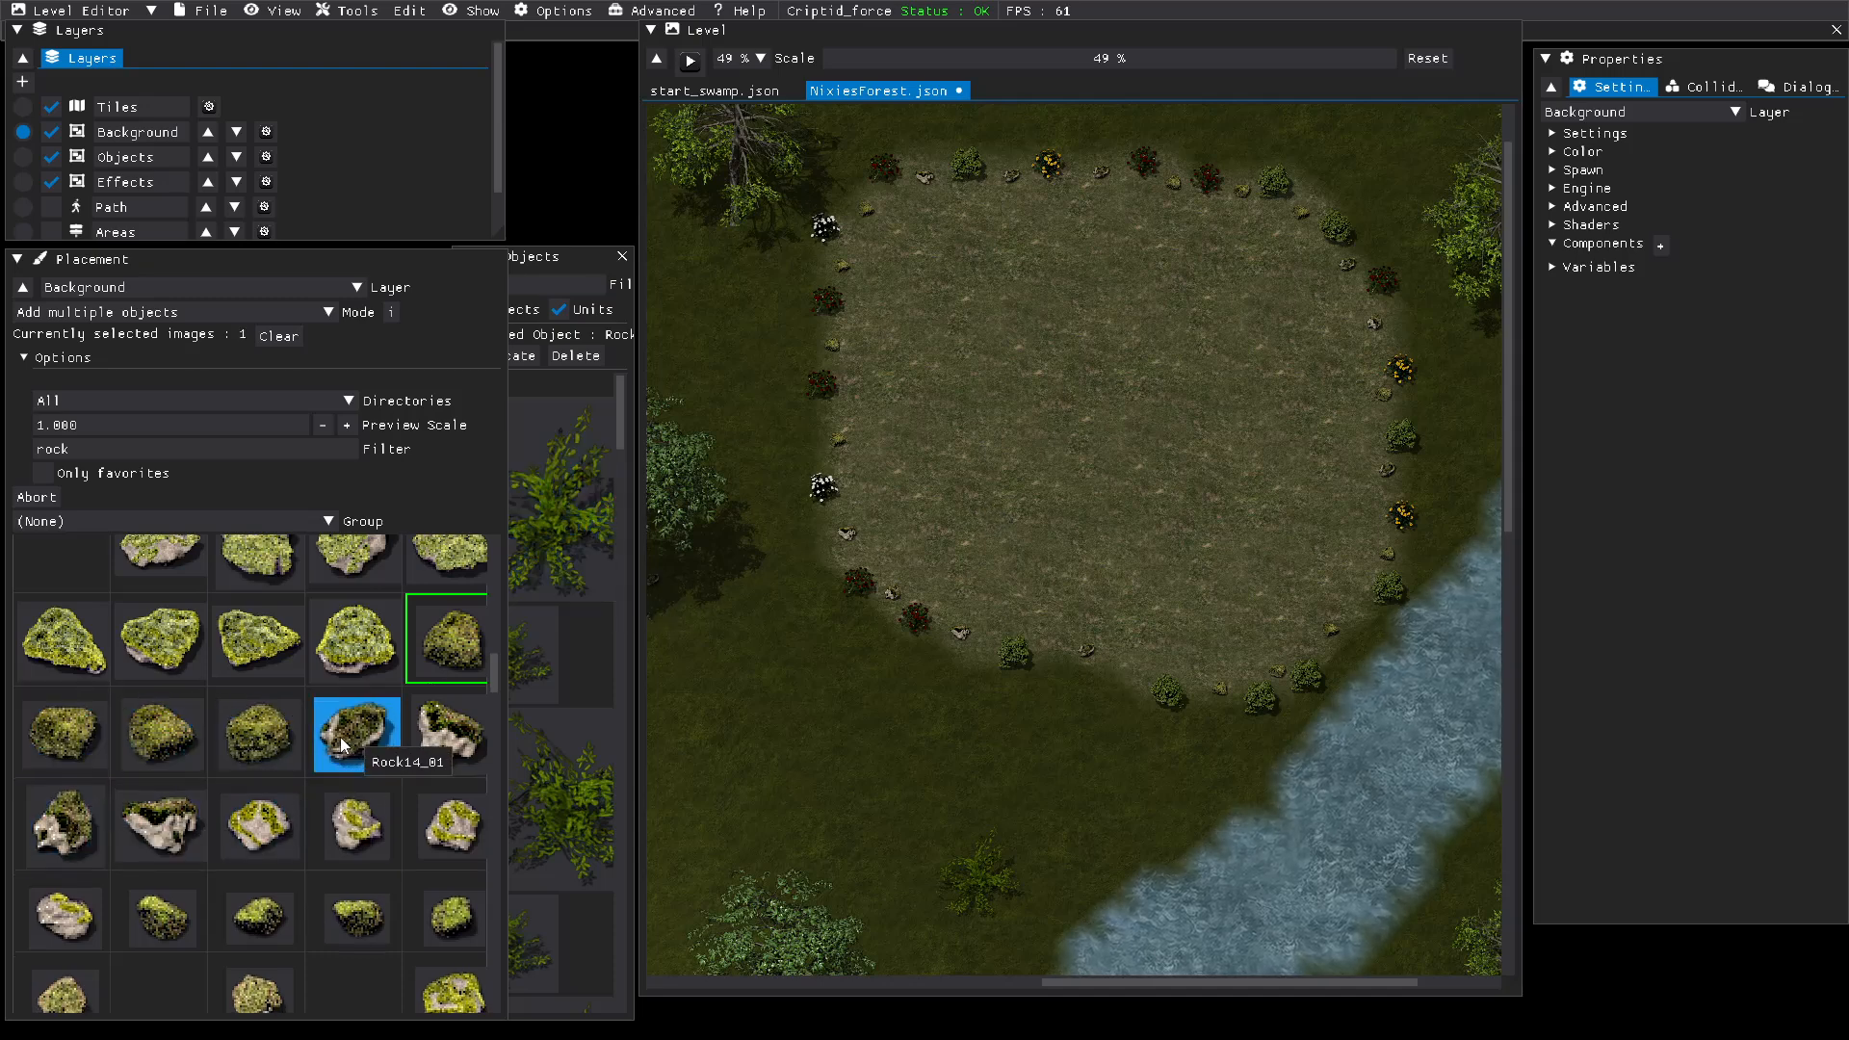
click(441, 738)
click(441, 650)
click(429, 705)
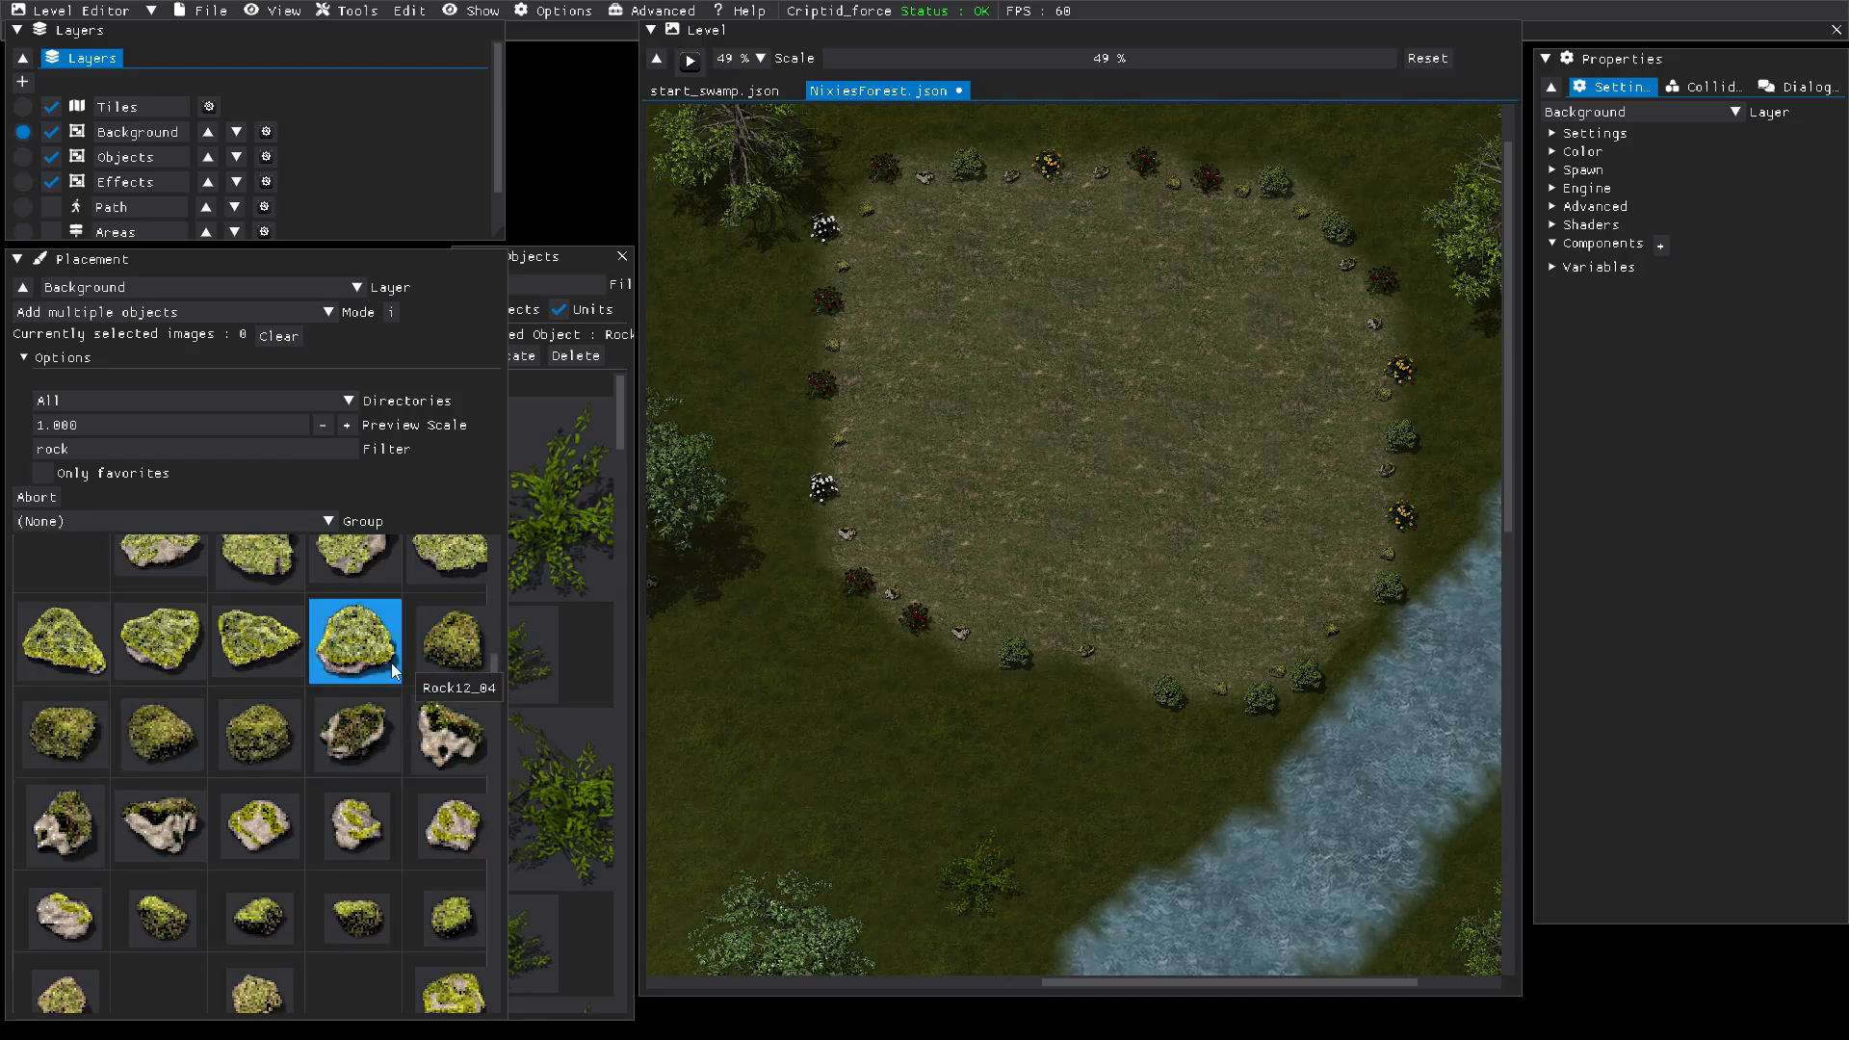
Step: Select five round grey rock images for placement: Rock7_03, the rock after it, and Rock8_01 to Rock8_03
scroll(390, 666, down, 5)
scroll(389, 672, down, 6)
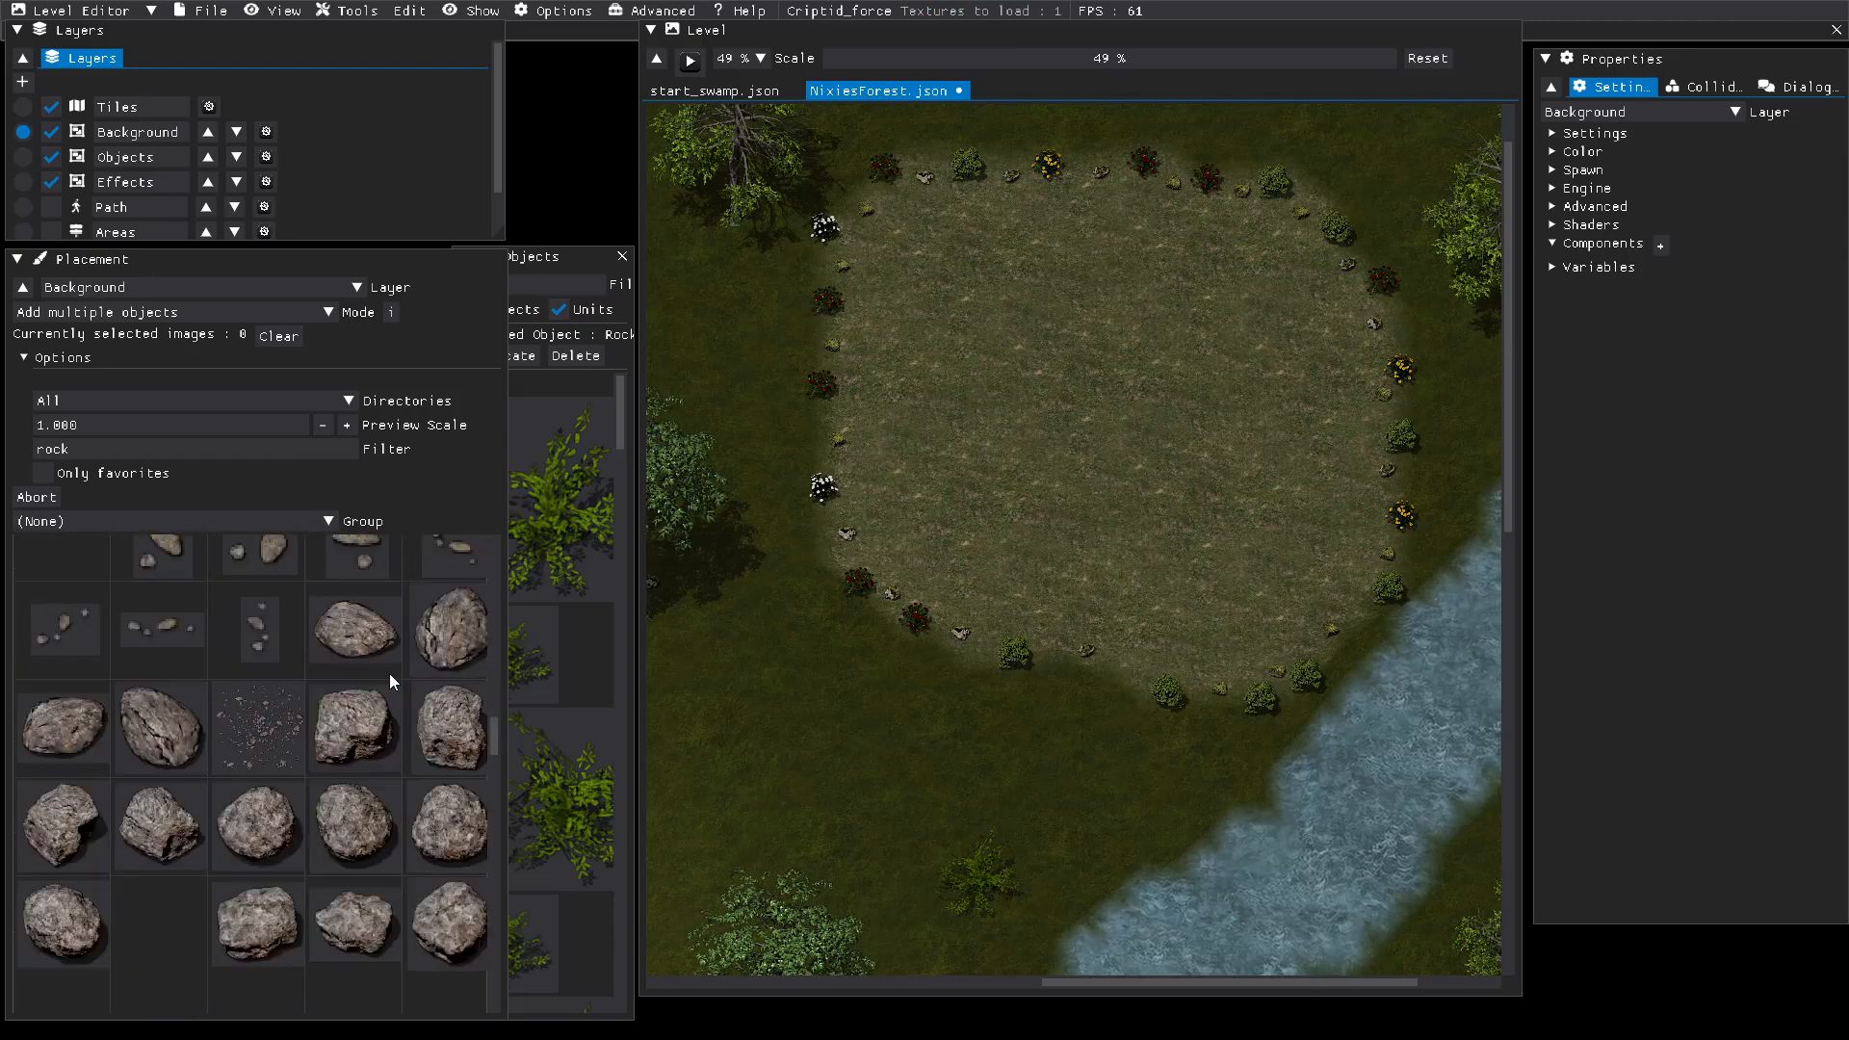
scroll(389, 673, down, 1)
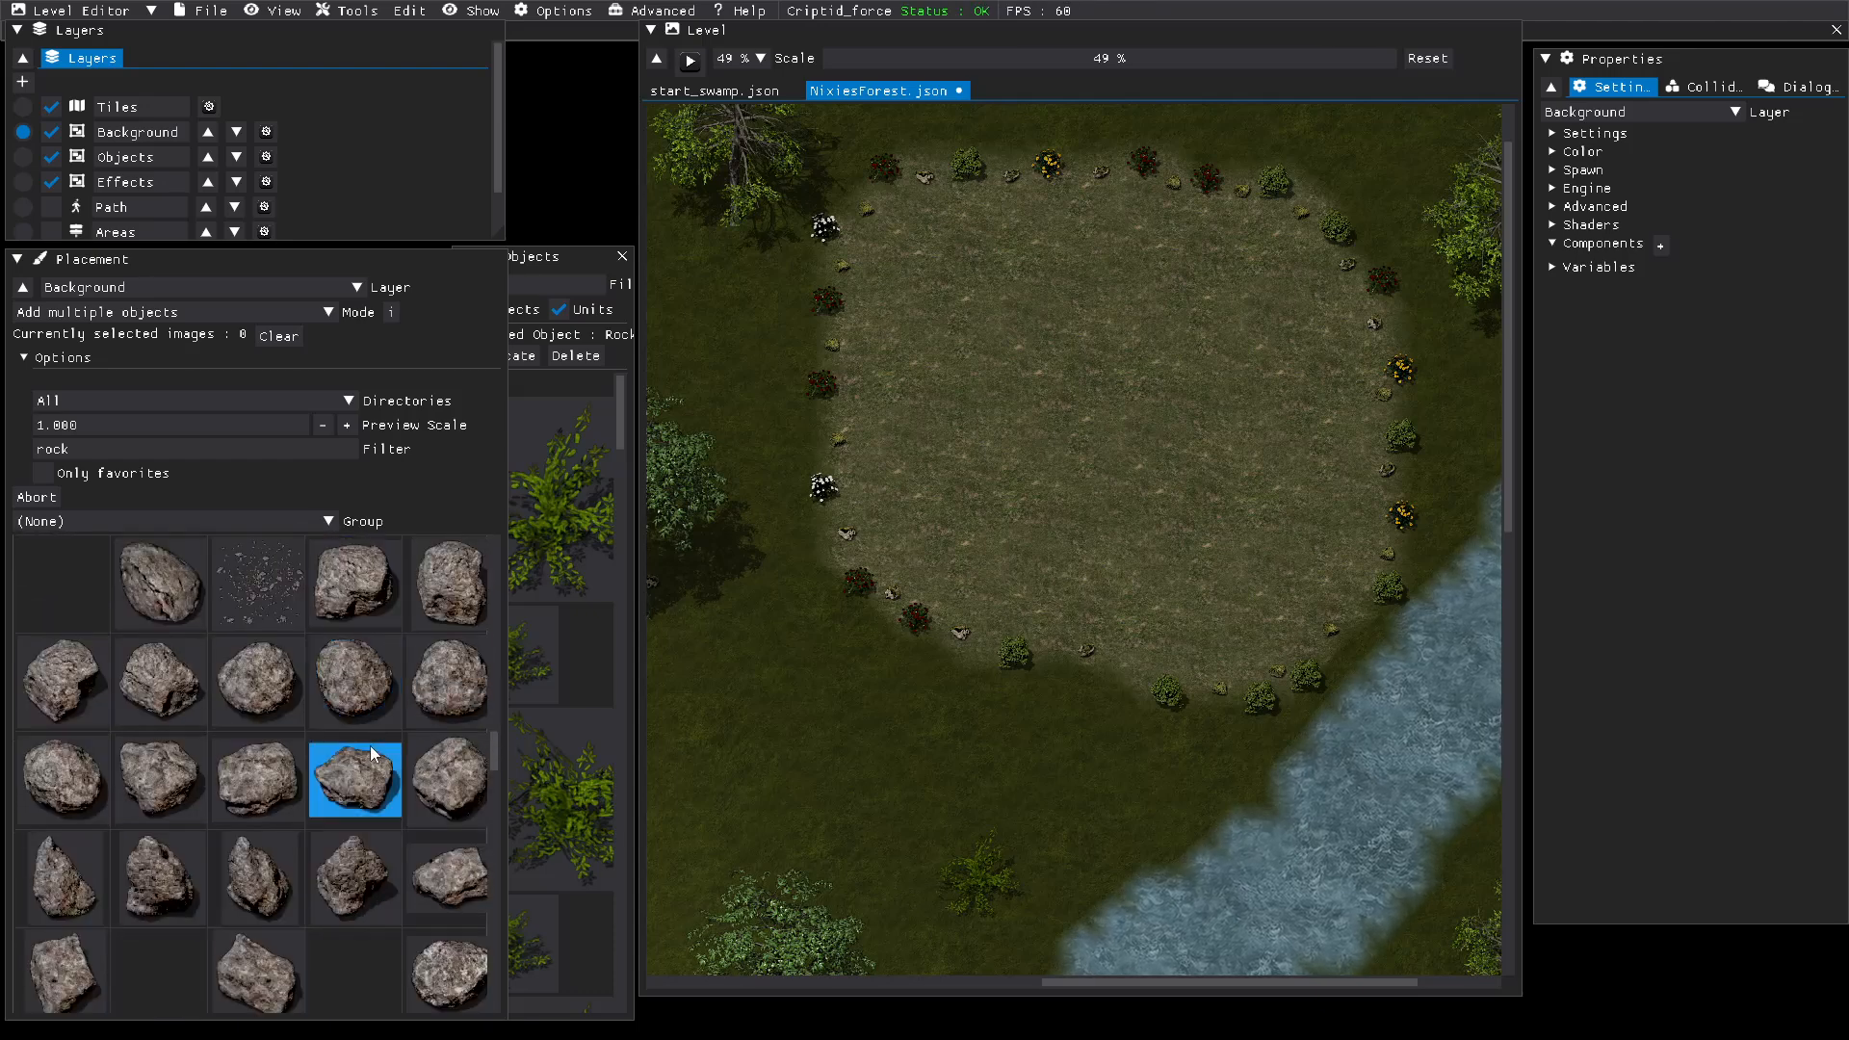
scroll(353, 880, down, 2)
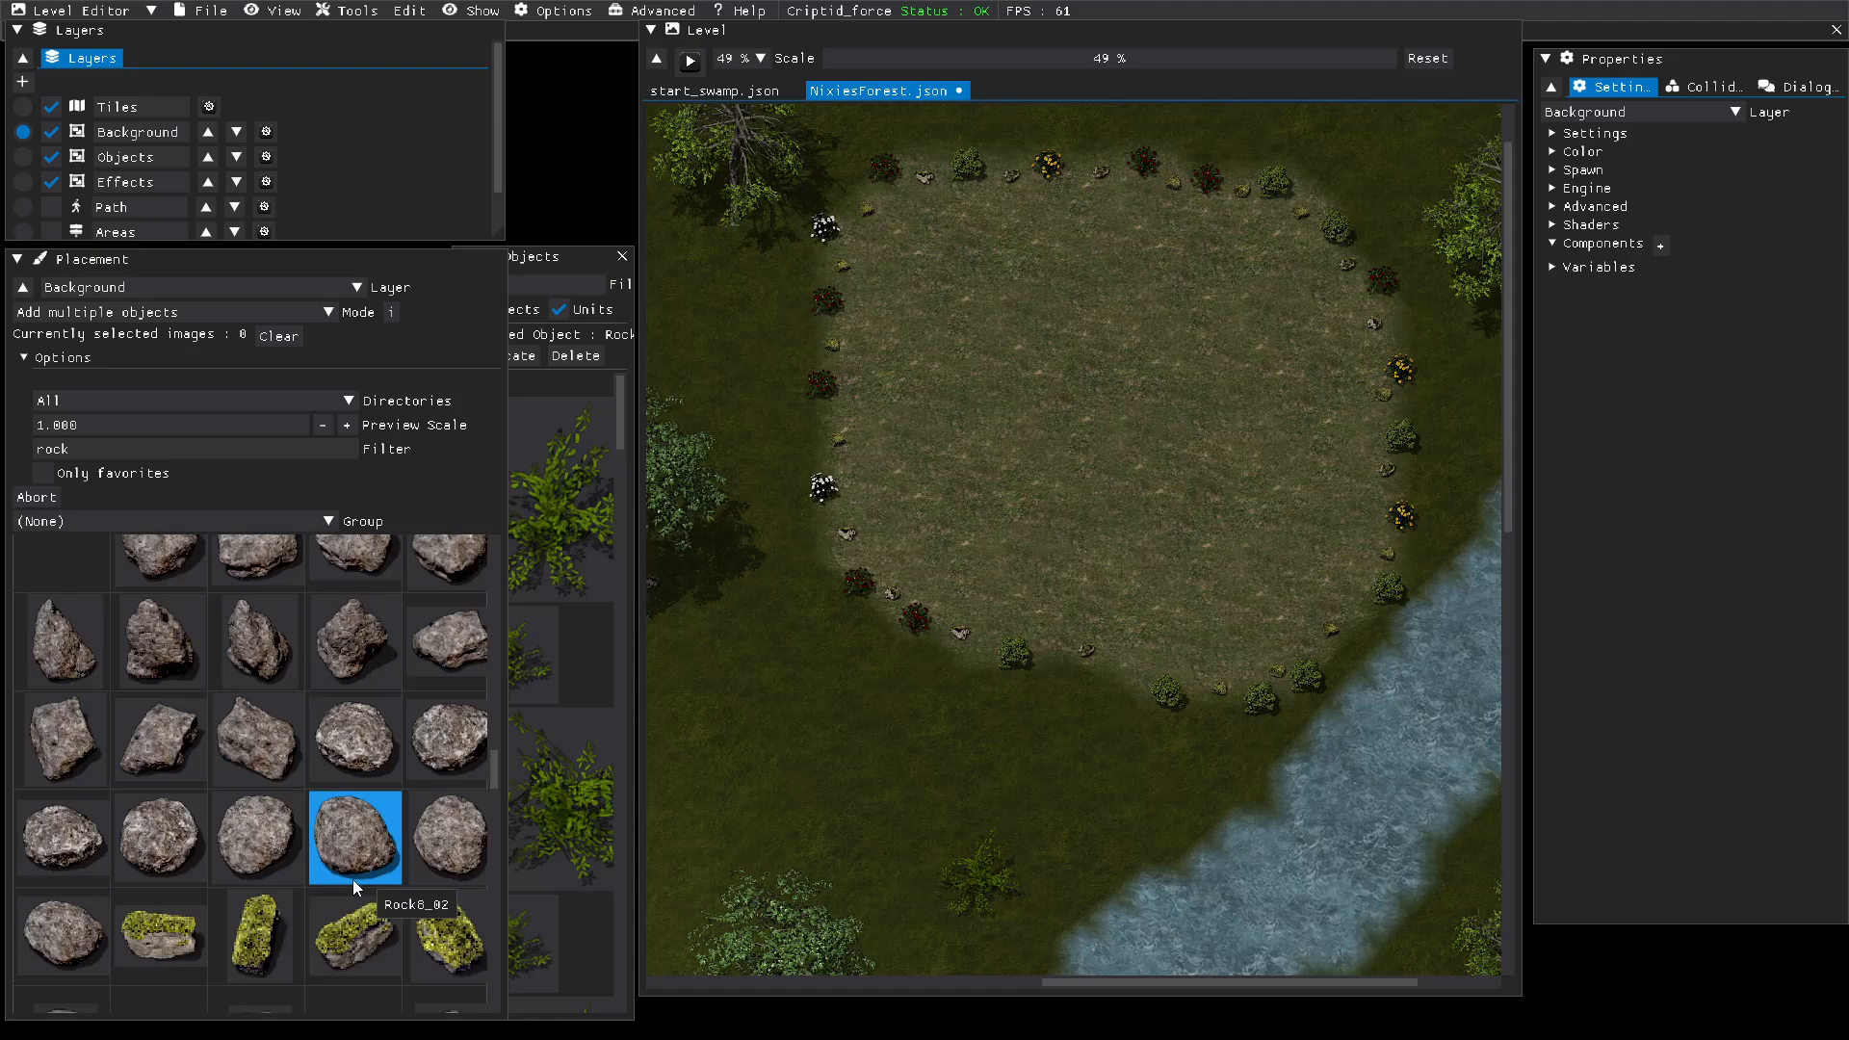
click(284, 795)
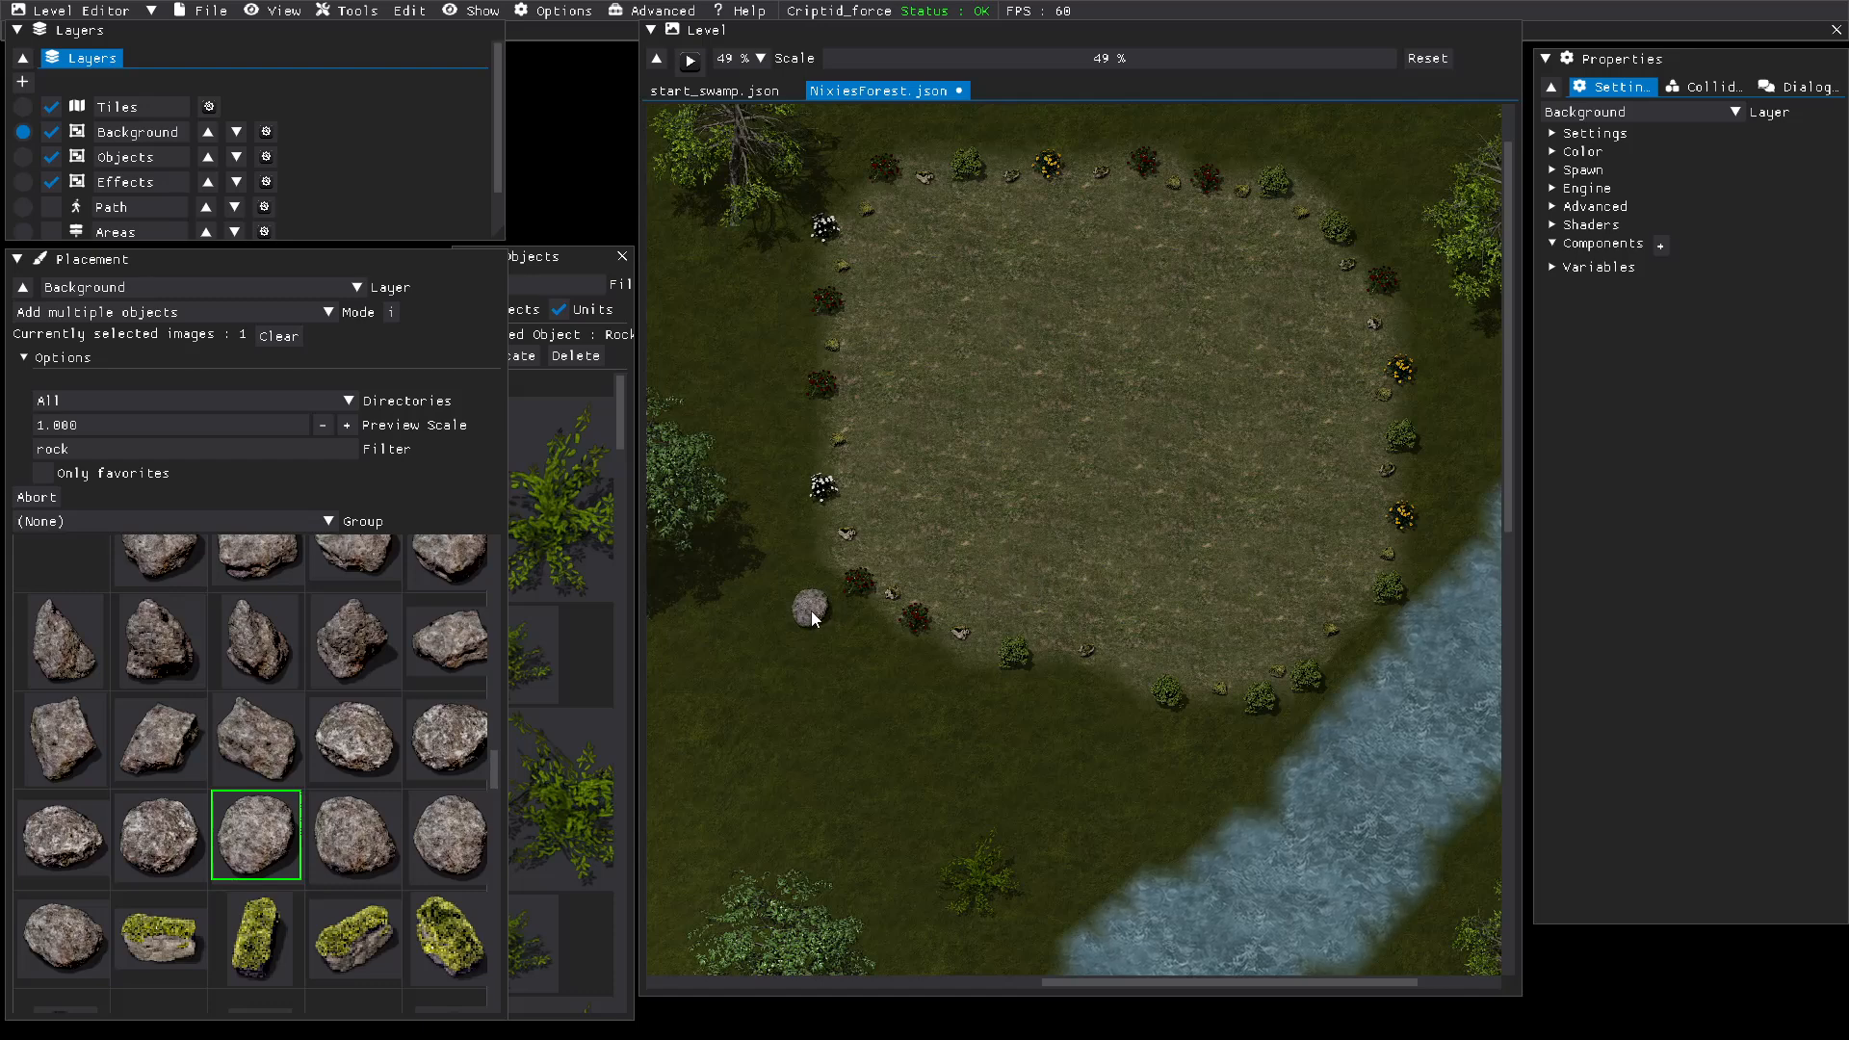
click(705, 653)
click(154, 836)
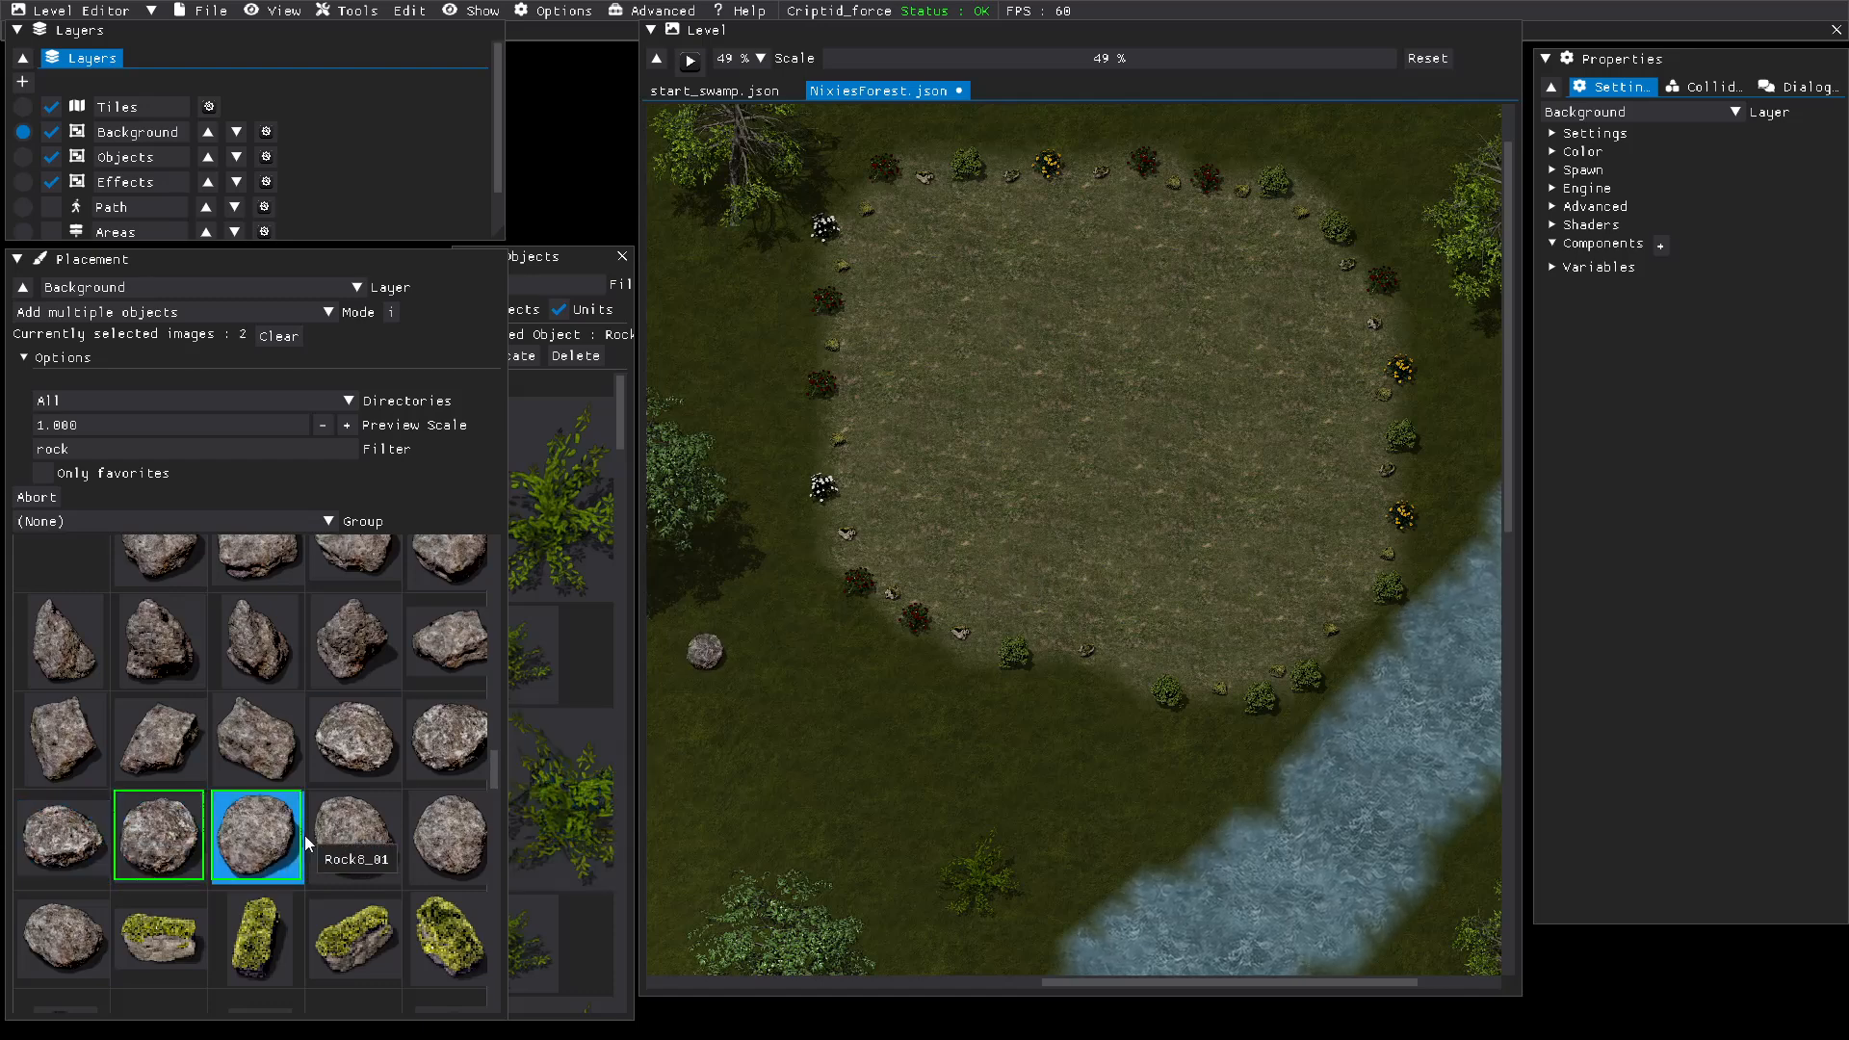
click(353, 835)
click(447, 835)
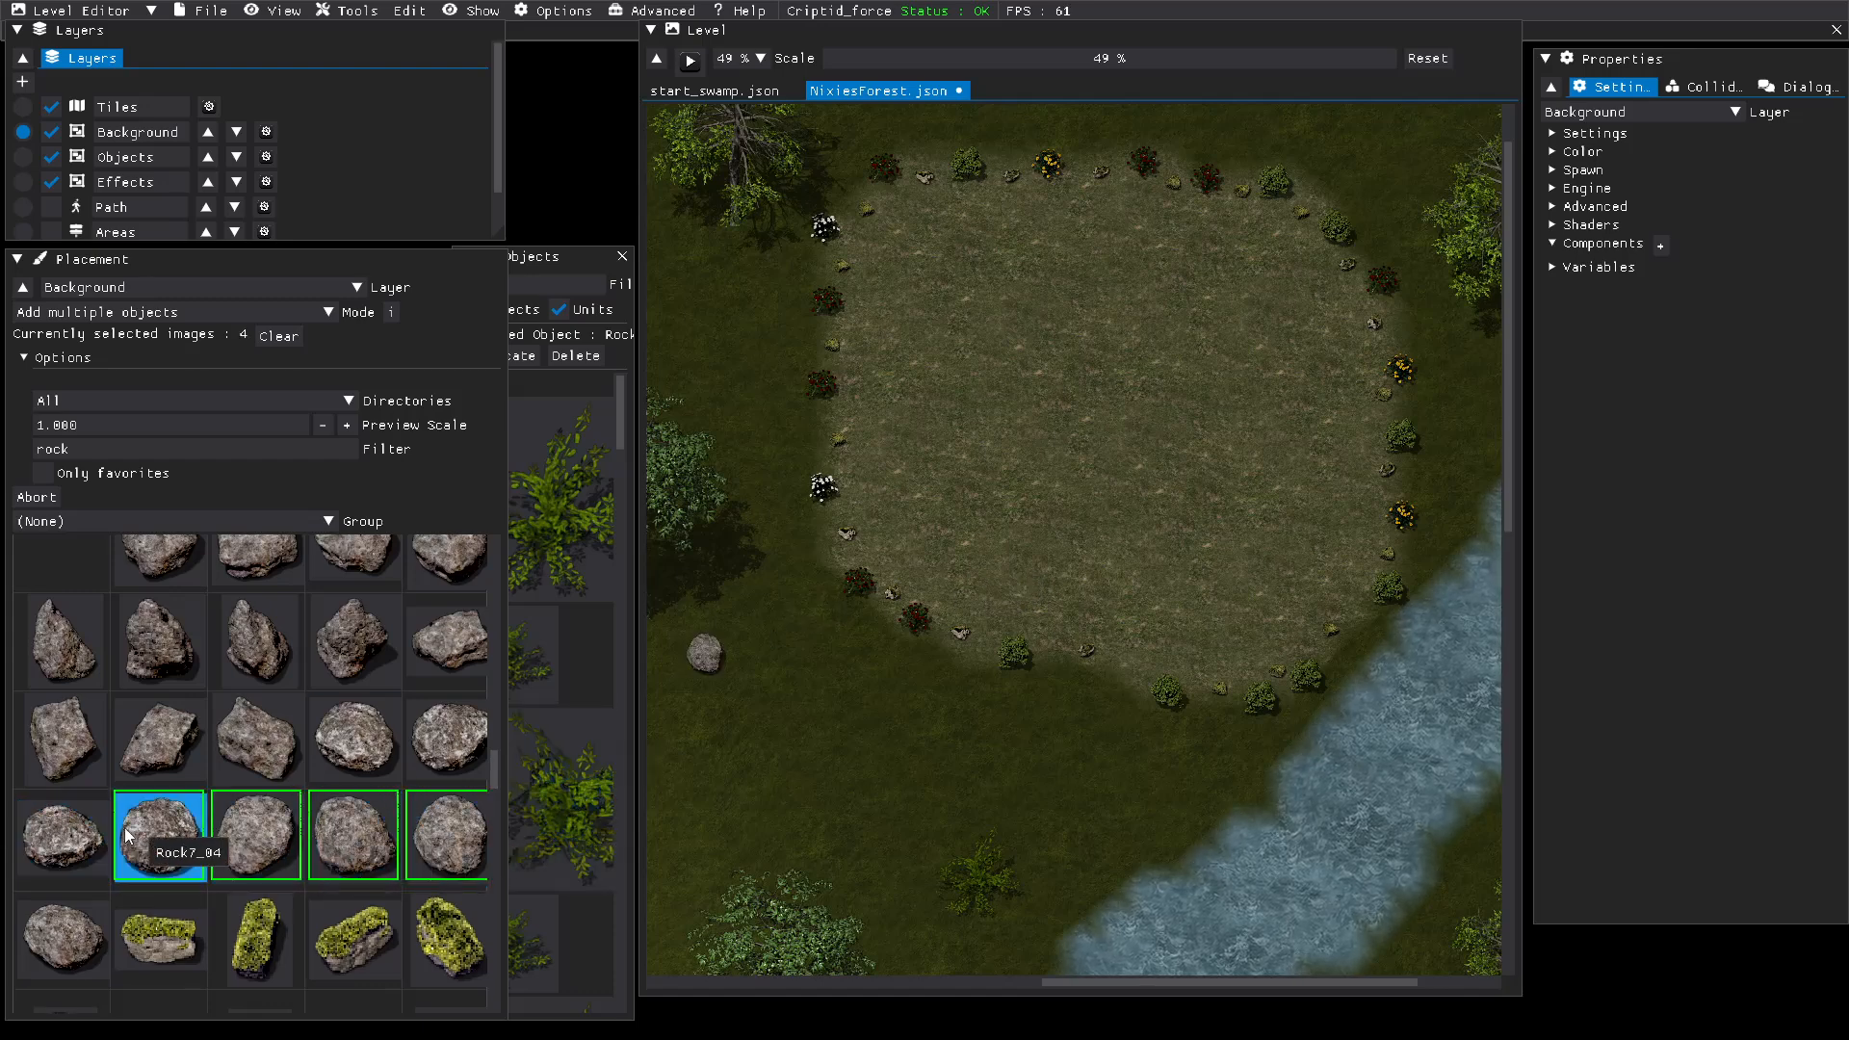
click(56, 828)
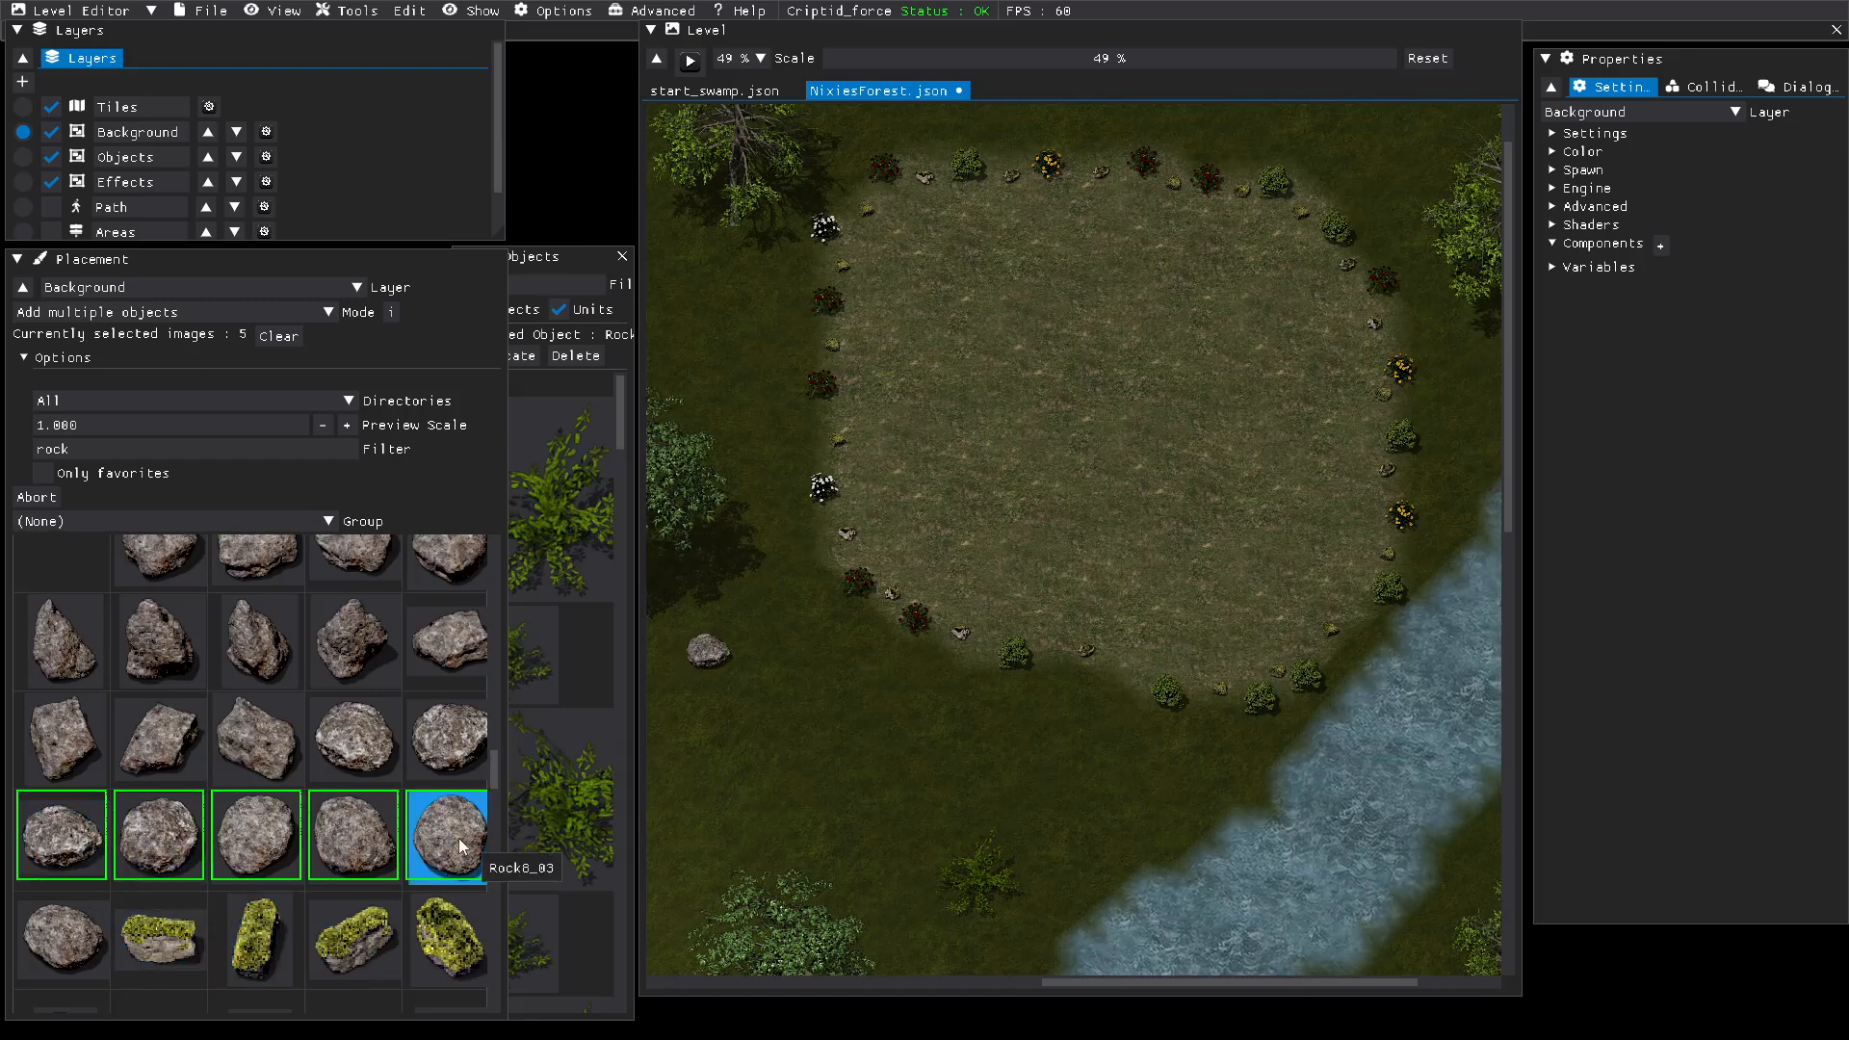
Step: Select the four bright mossy rocks Rock9_01 to Rock9_04 for placement and deselect all five grey rocks
click(353, 936)
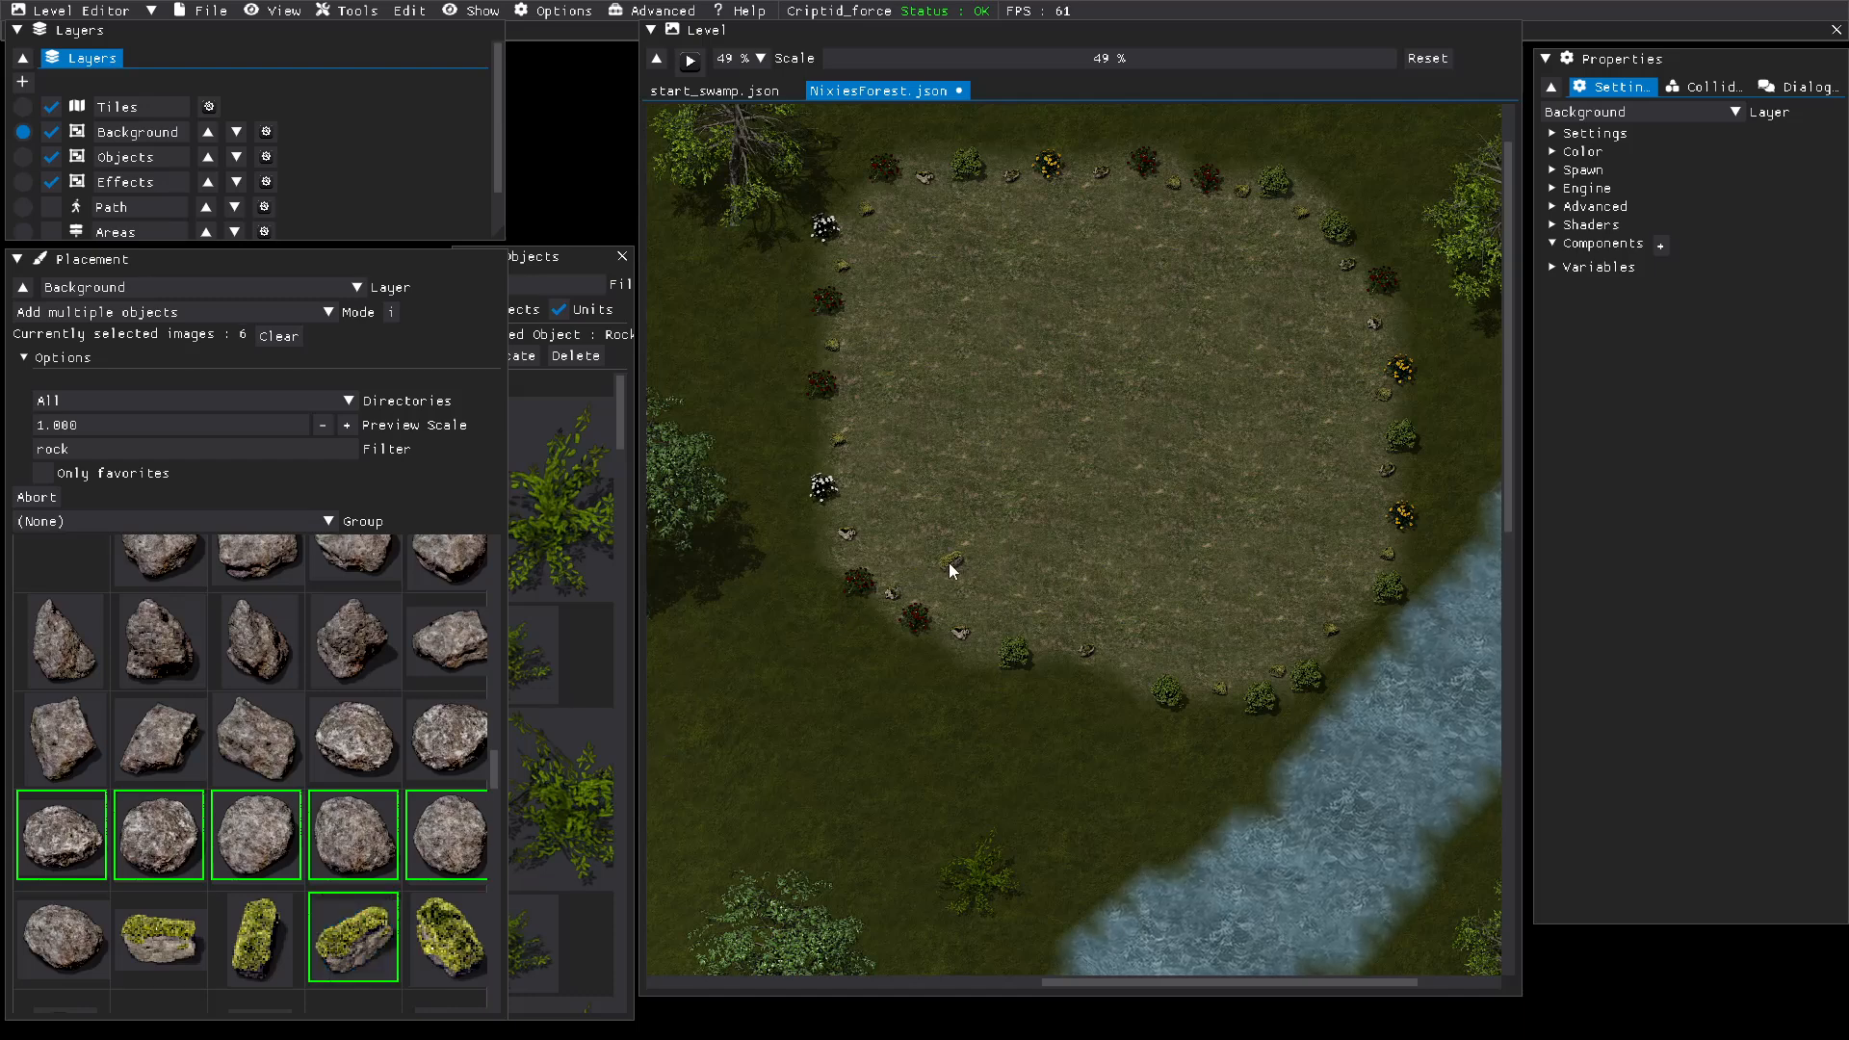
click(79, 858)
click(177, 857)
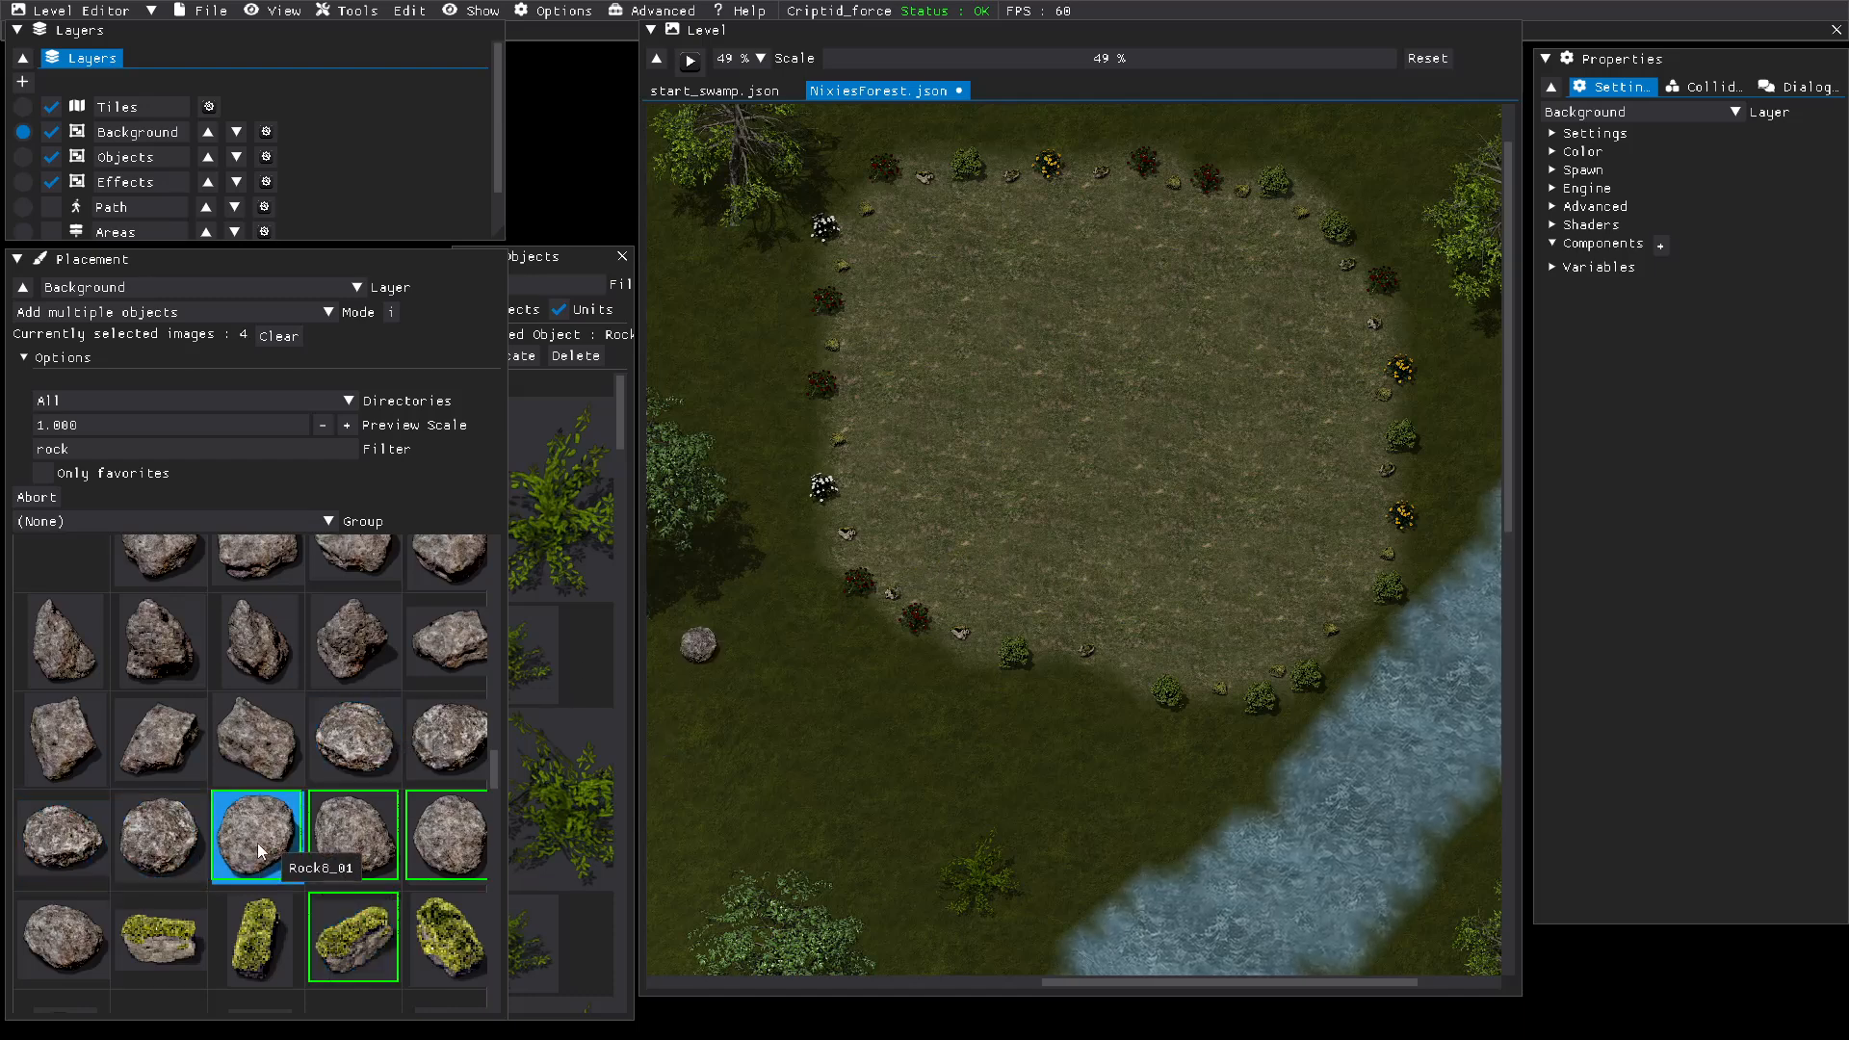
click(256, 836)
click(354, 836)
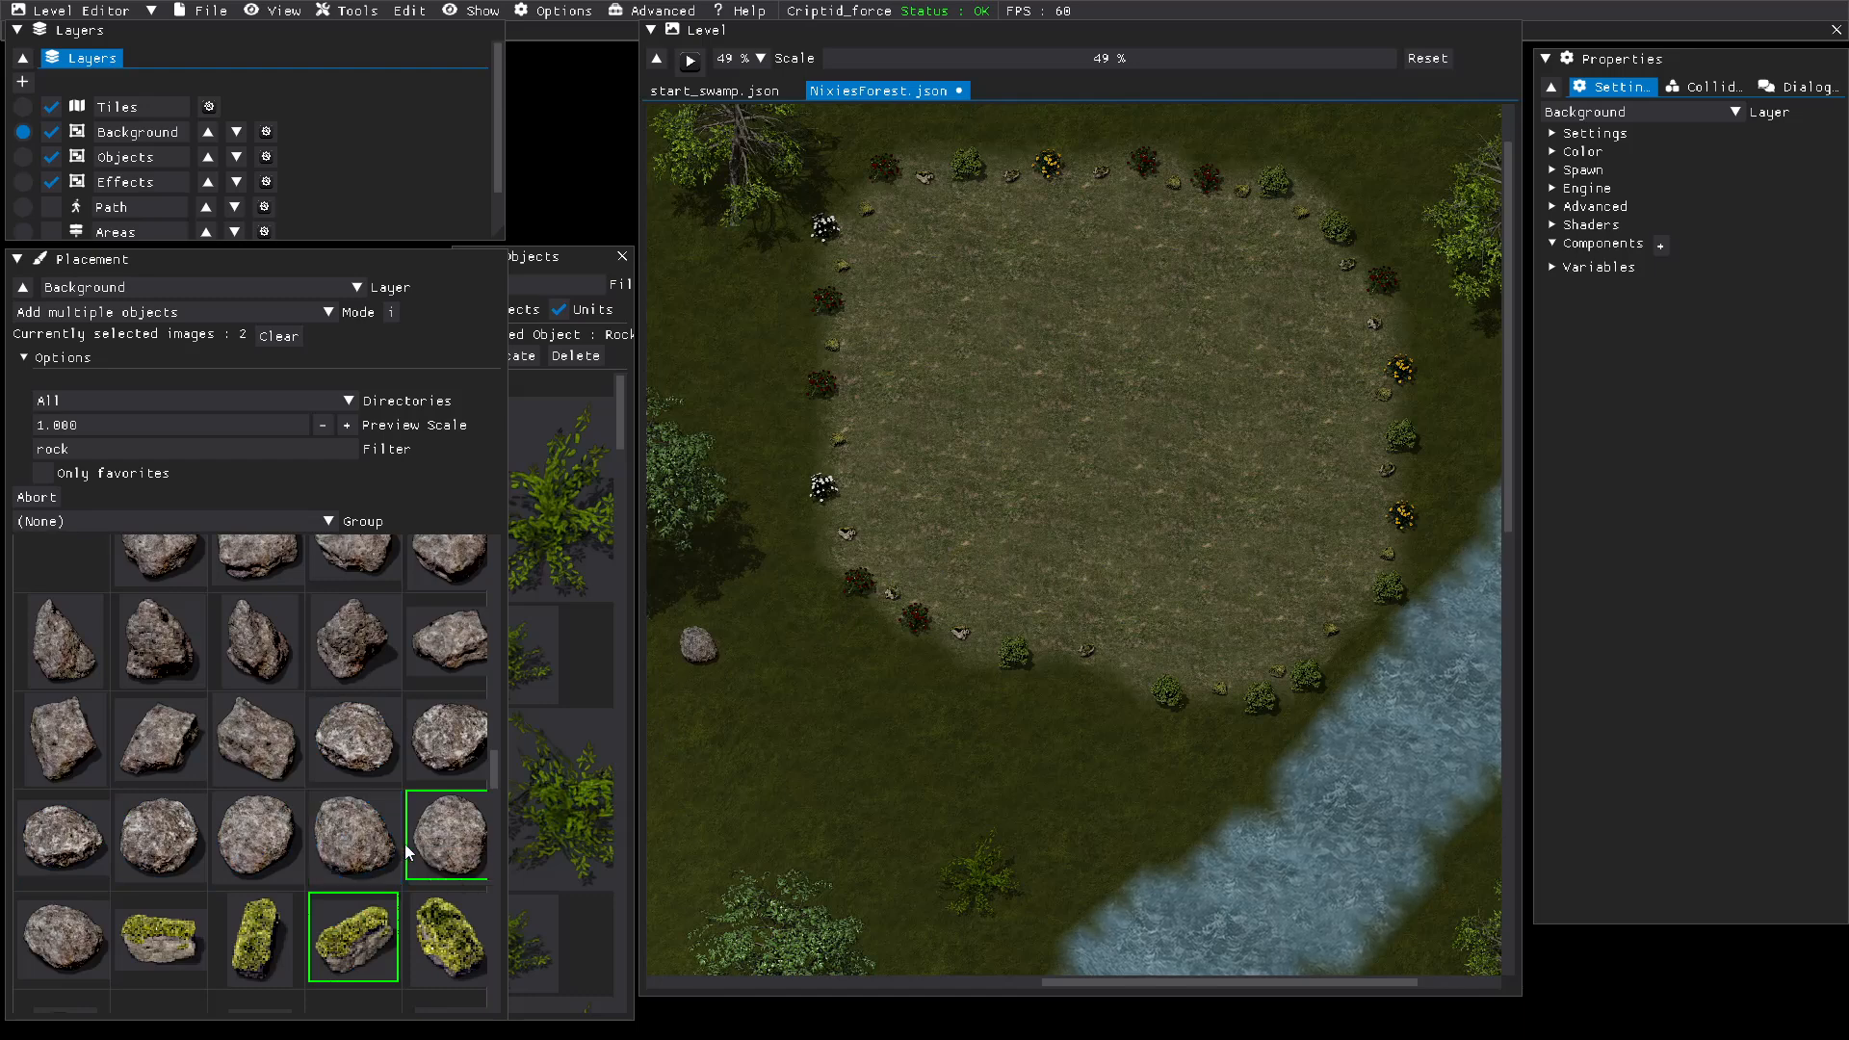
click(162, 932)
click(234, 939)
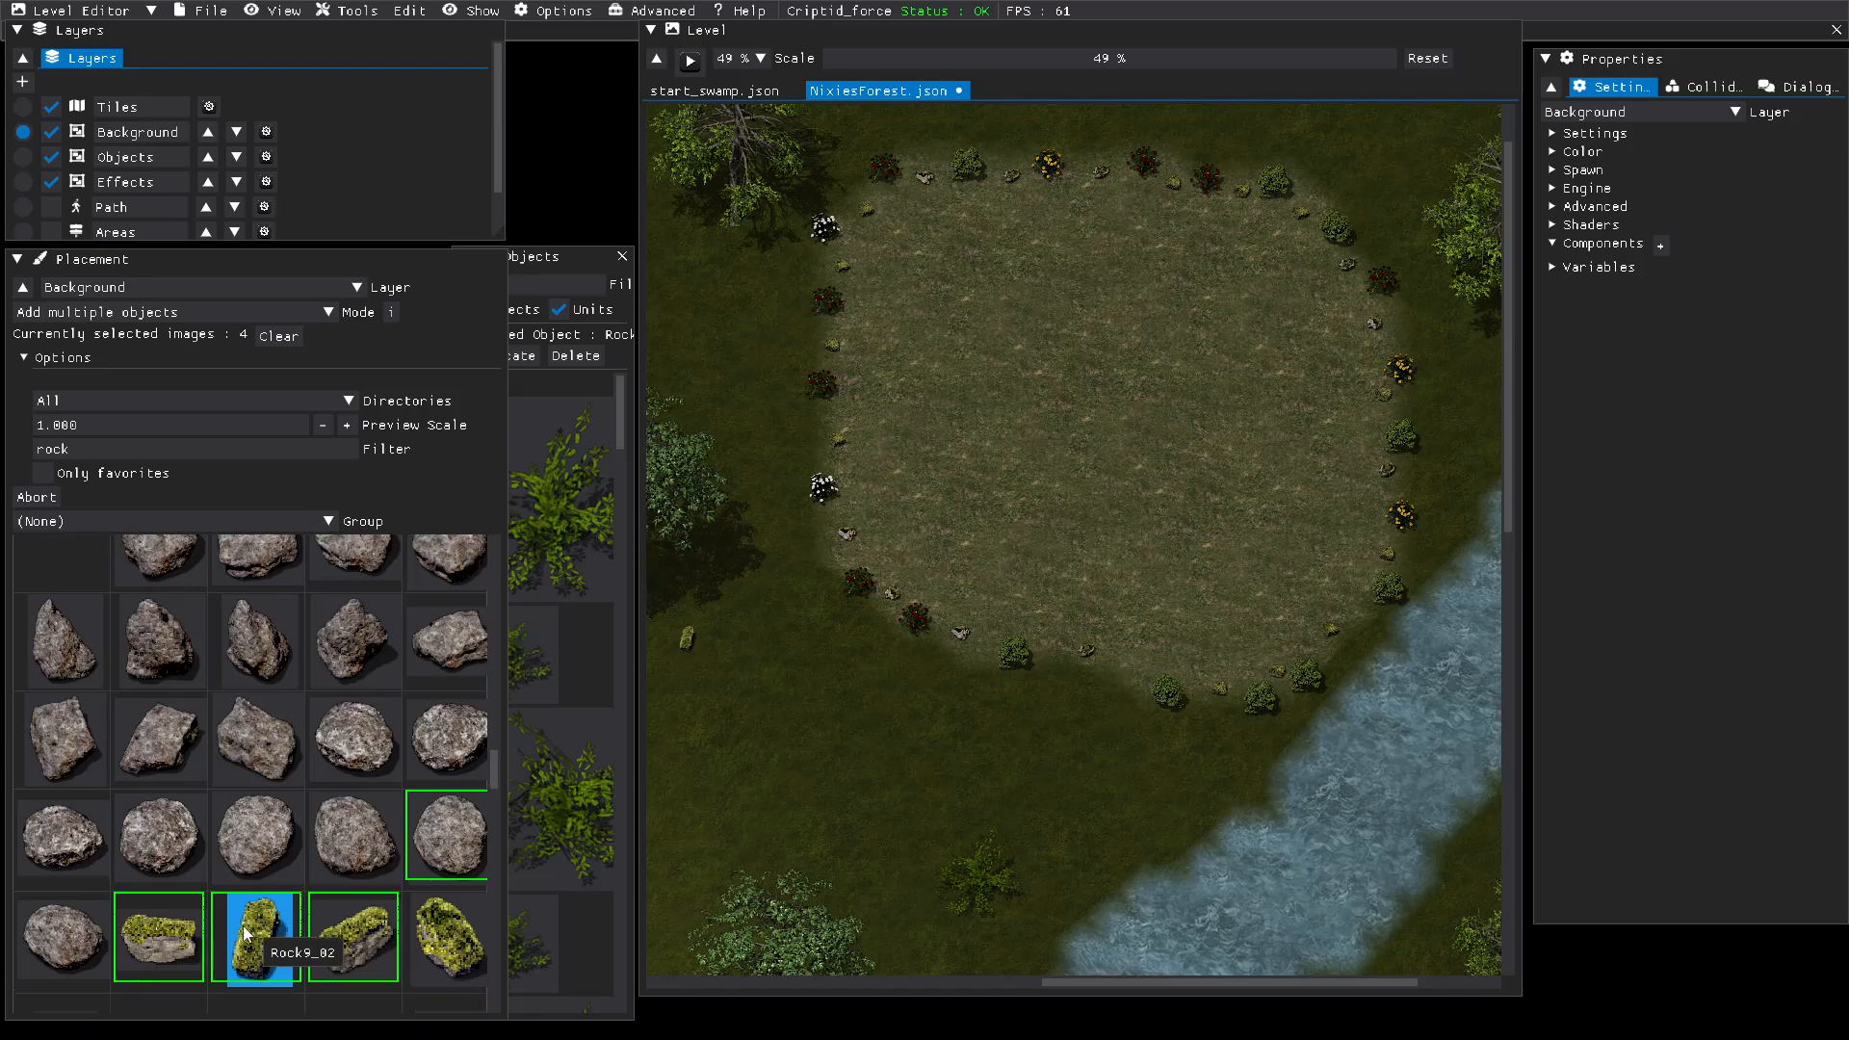
click(429, 861)
click(450, 954)
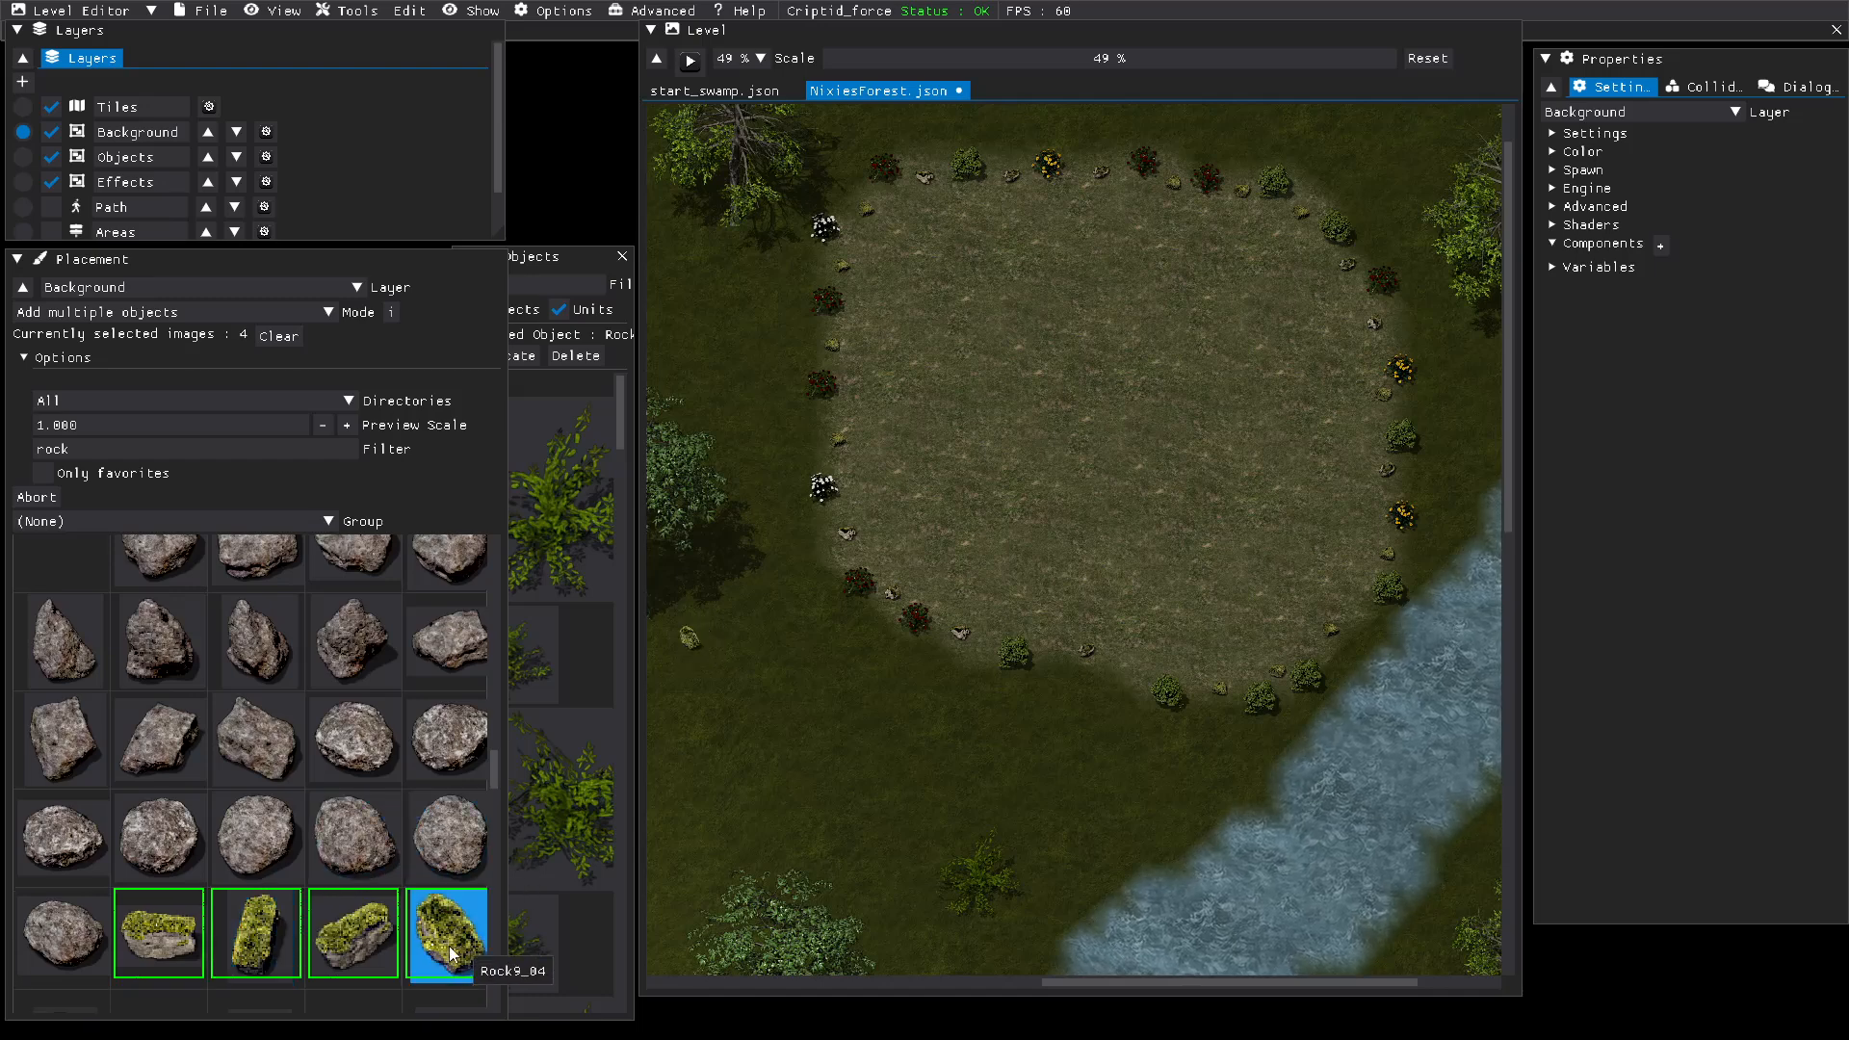
scroll(418, 920, down, 2)
scroll(418, 921, down, 1)
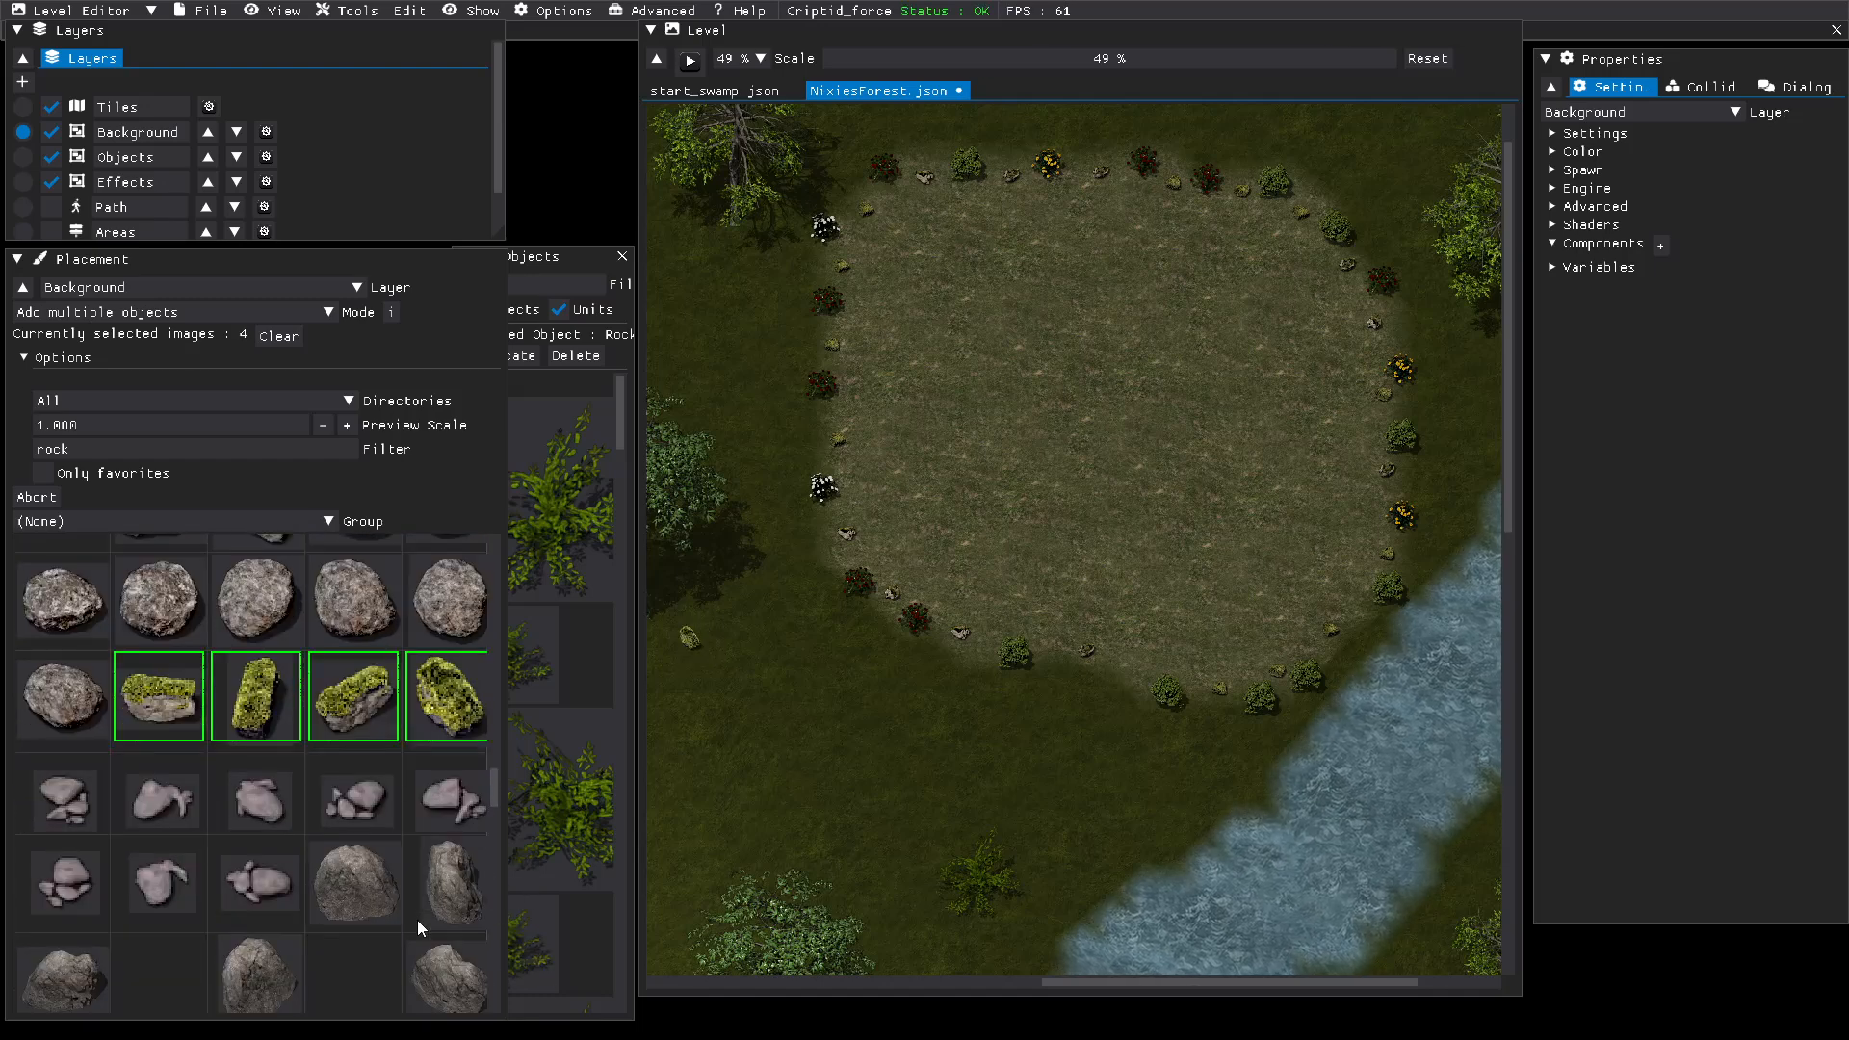
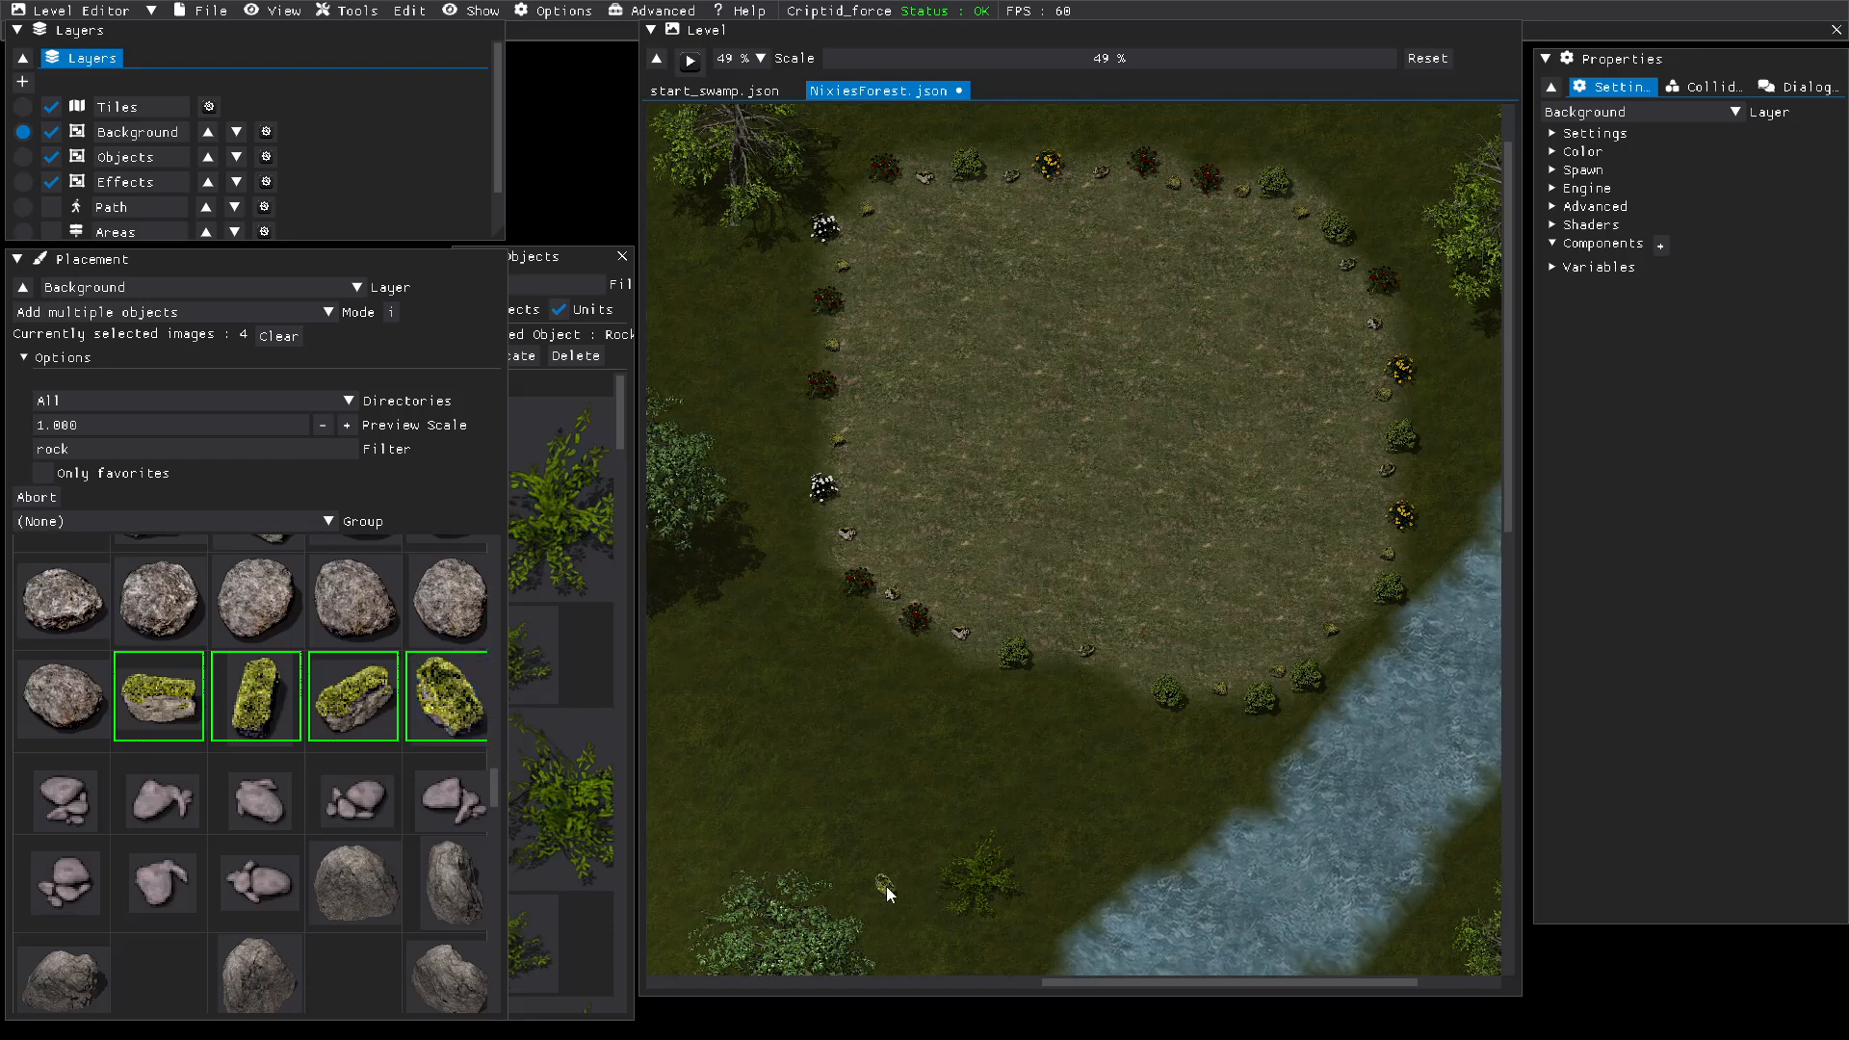
Step: Scatter six bright mossy rocks across the dark grass outside the clearing, on its west, south, northeast and east sides
click(884, 886)
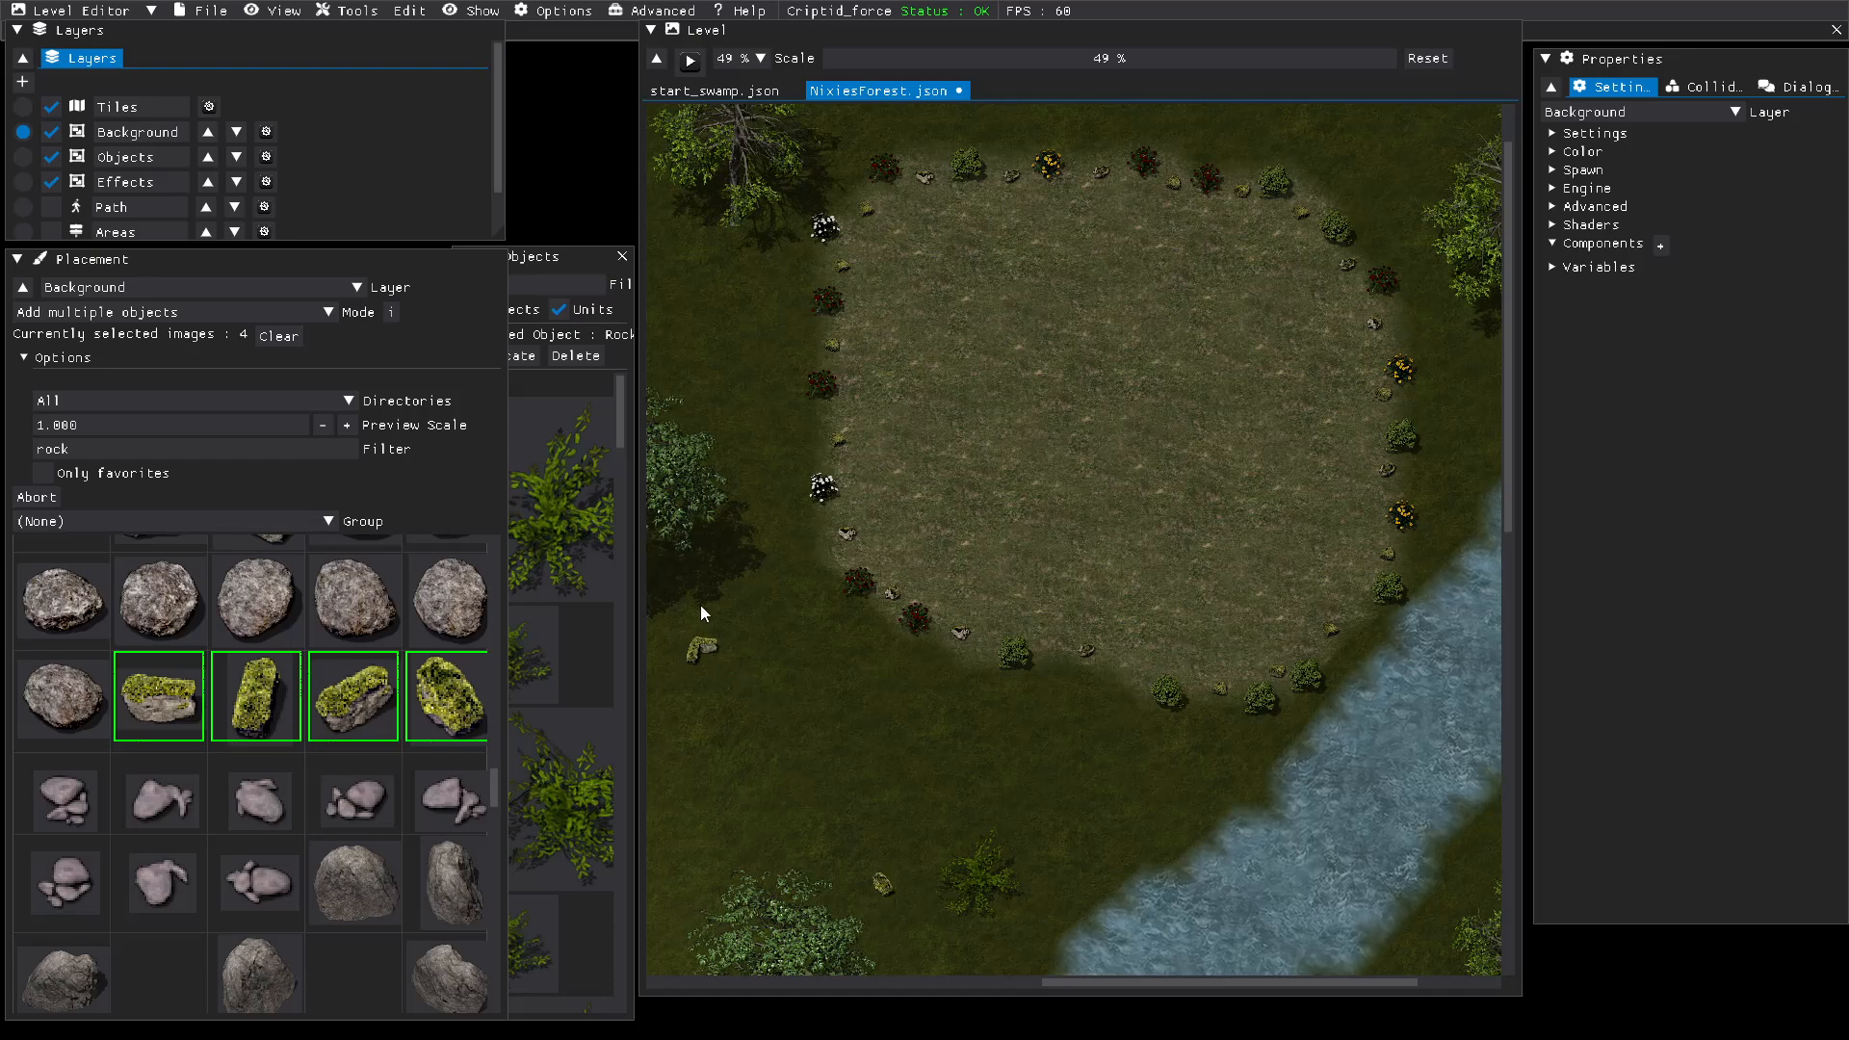
click(702, 344)
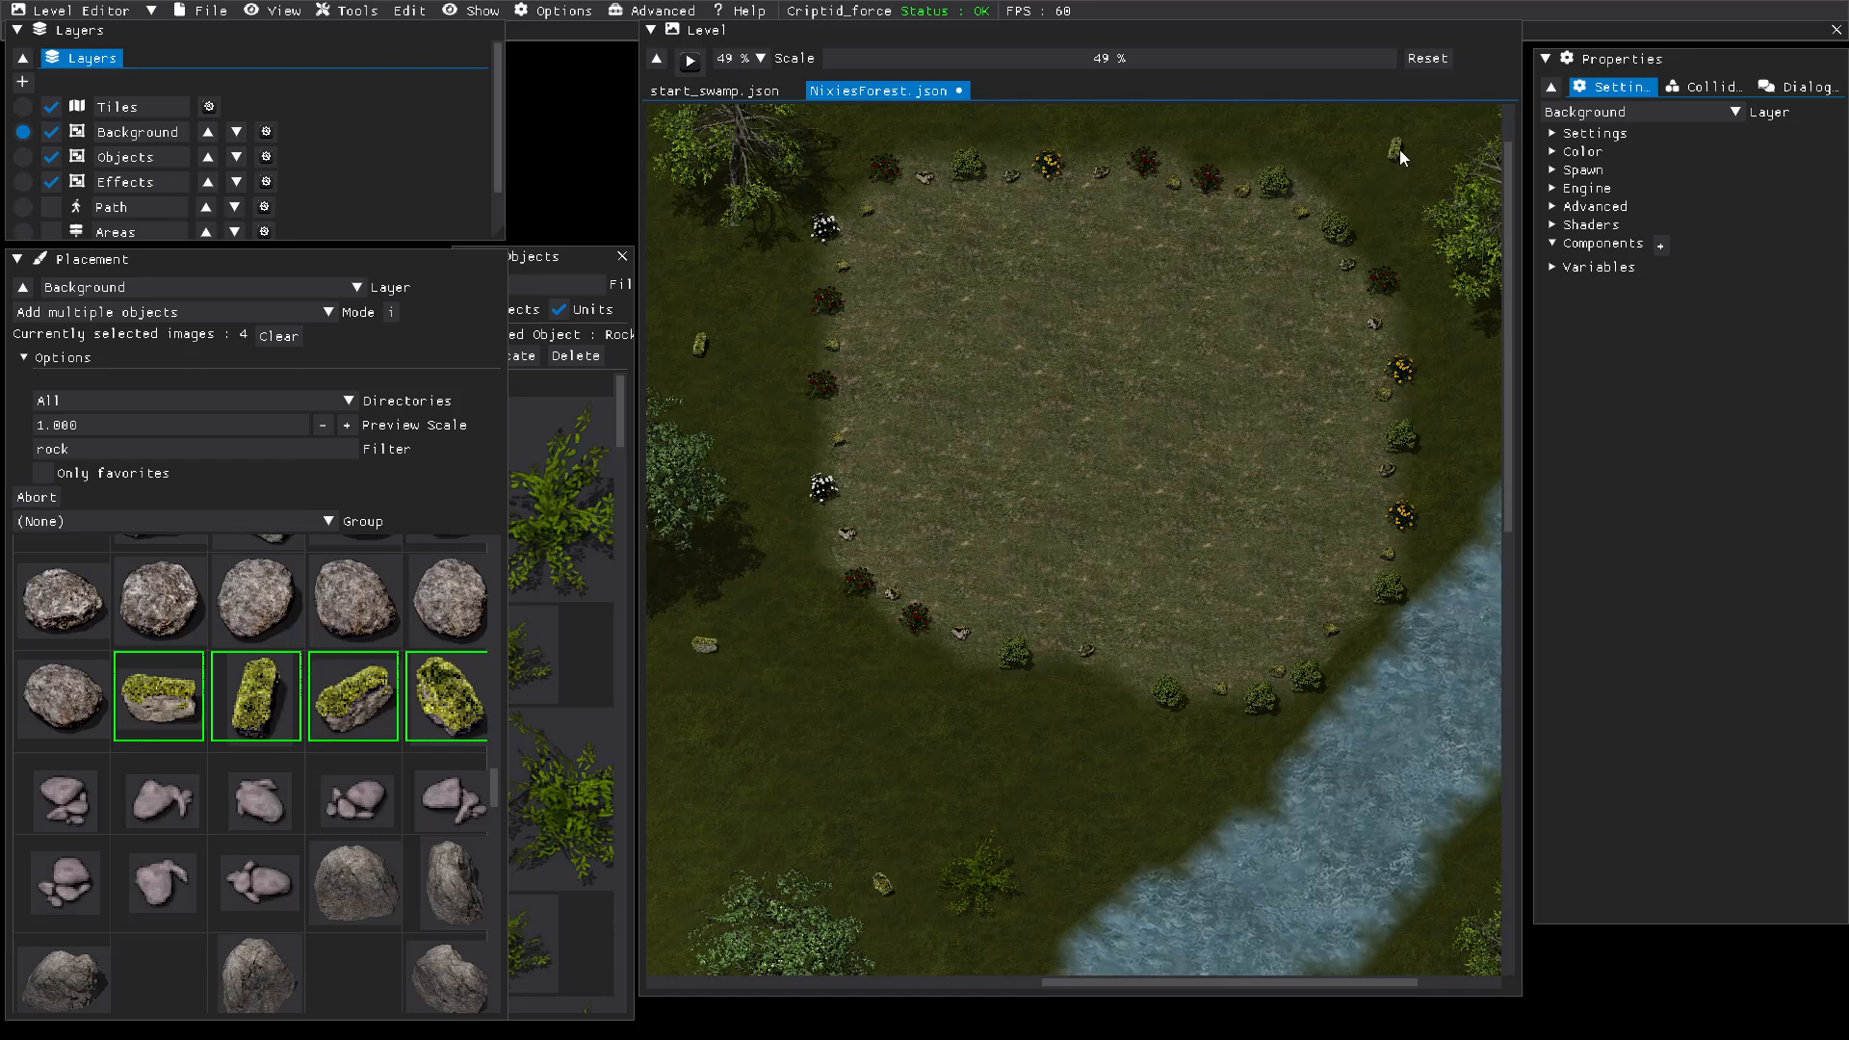
click(1400, 150)
click(1499, 407)
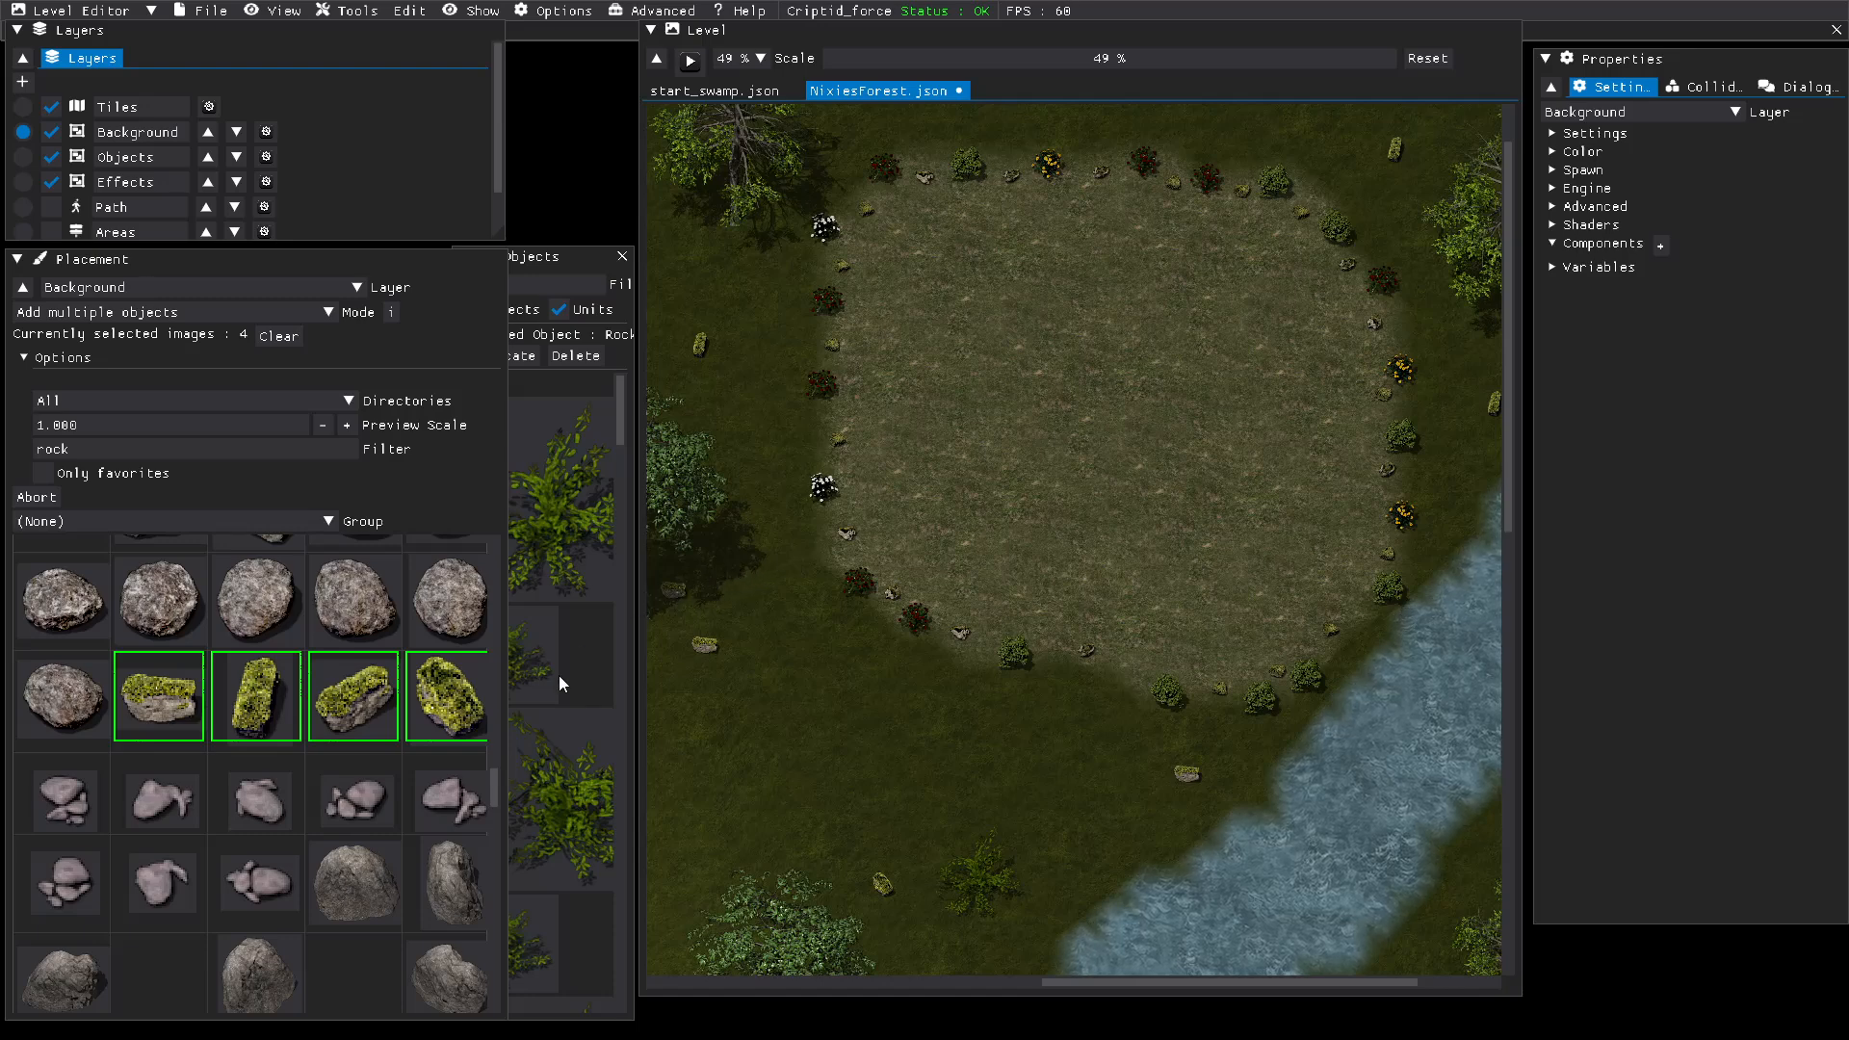
Step: Deselect the four bright mossy rock images Rock9_01 to Rock9_04 from the placement selection
click(263, 694)
click(143, 718)
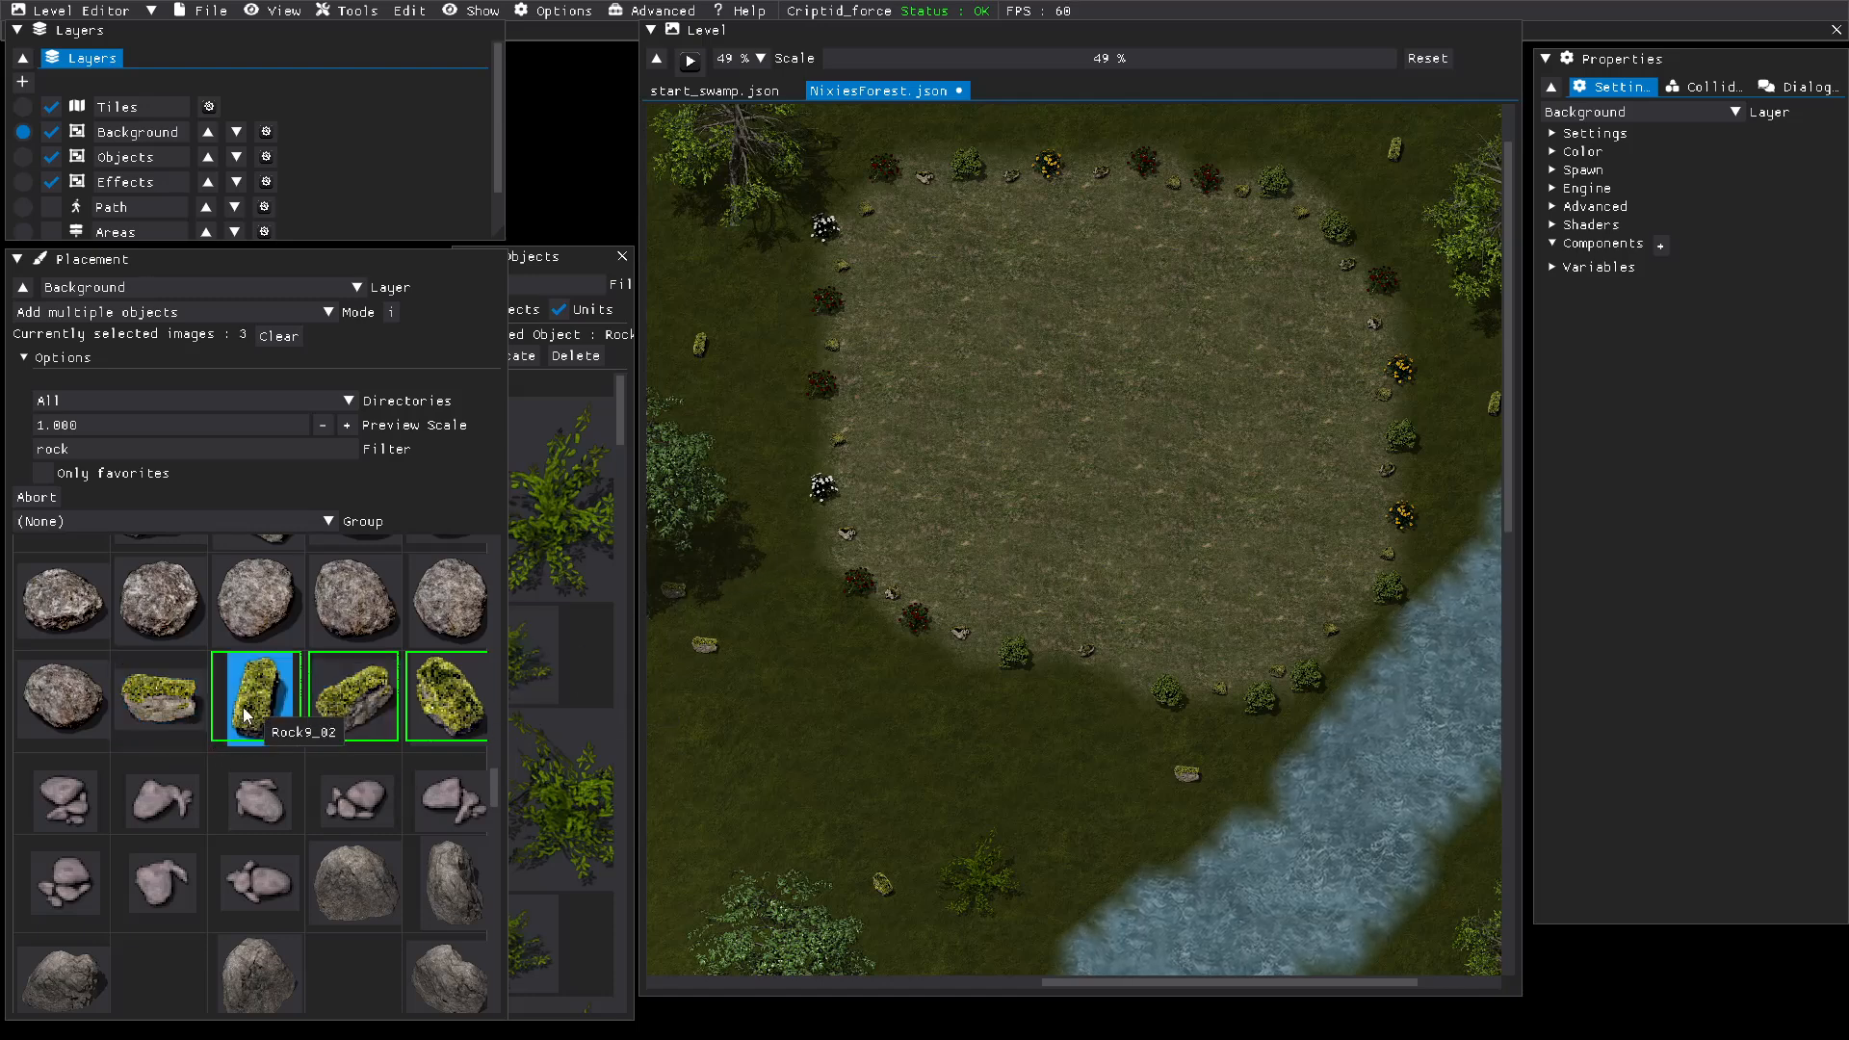
click(341, 703)
click(410, 703)
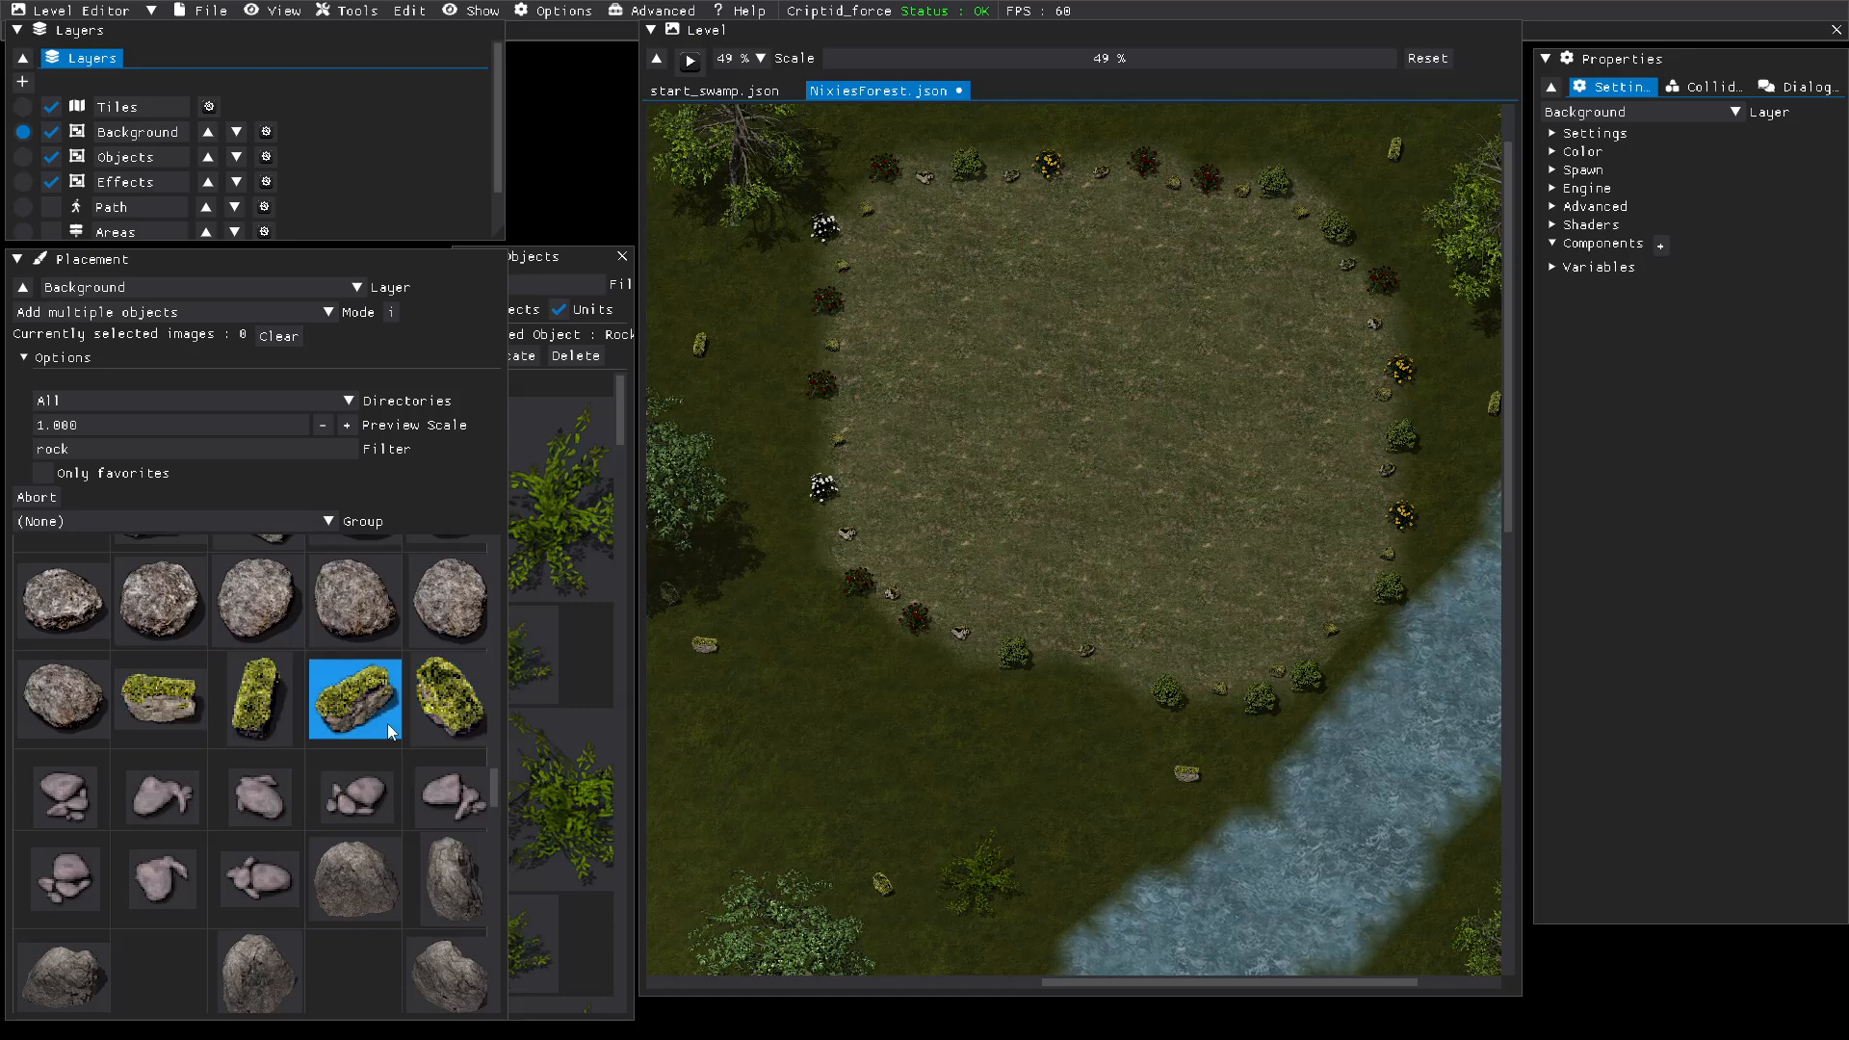
Step: Select the eight large grey rock images LargeRock1_1 to LargeRock1_8 for placement
scroll(243, 910, down, 3)
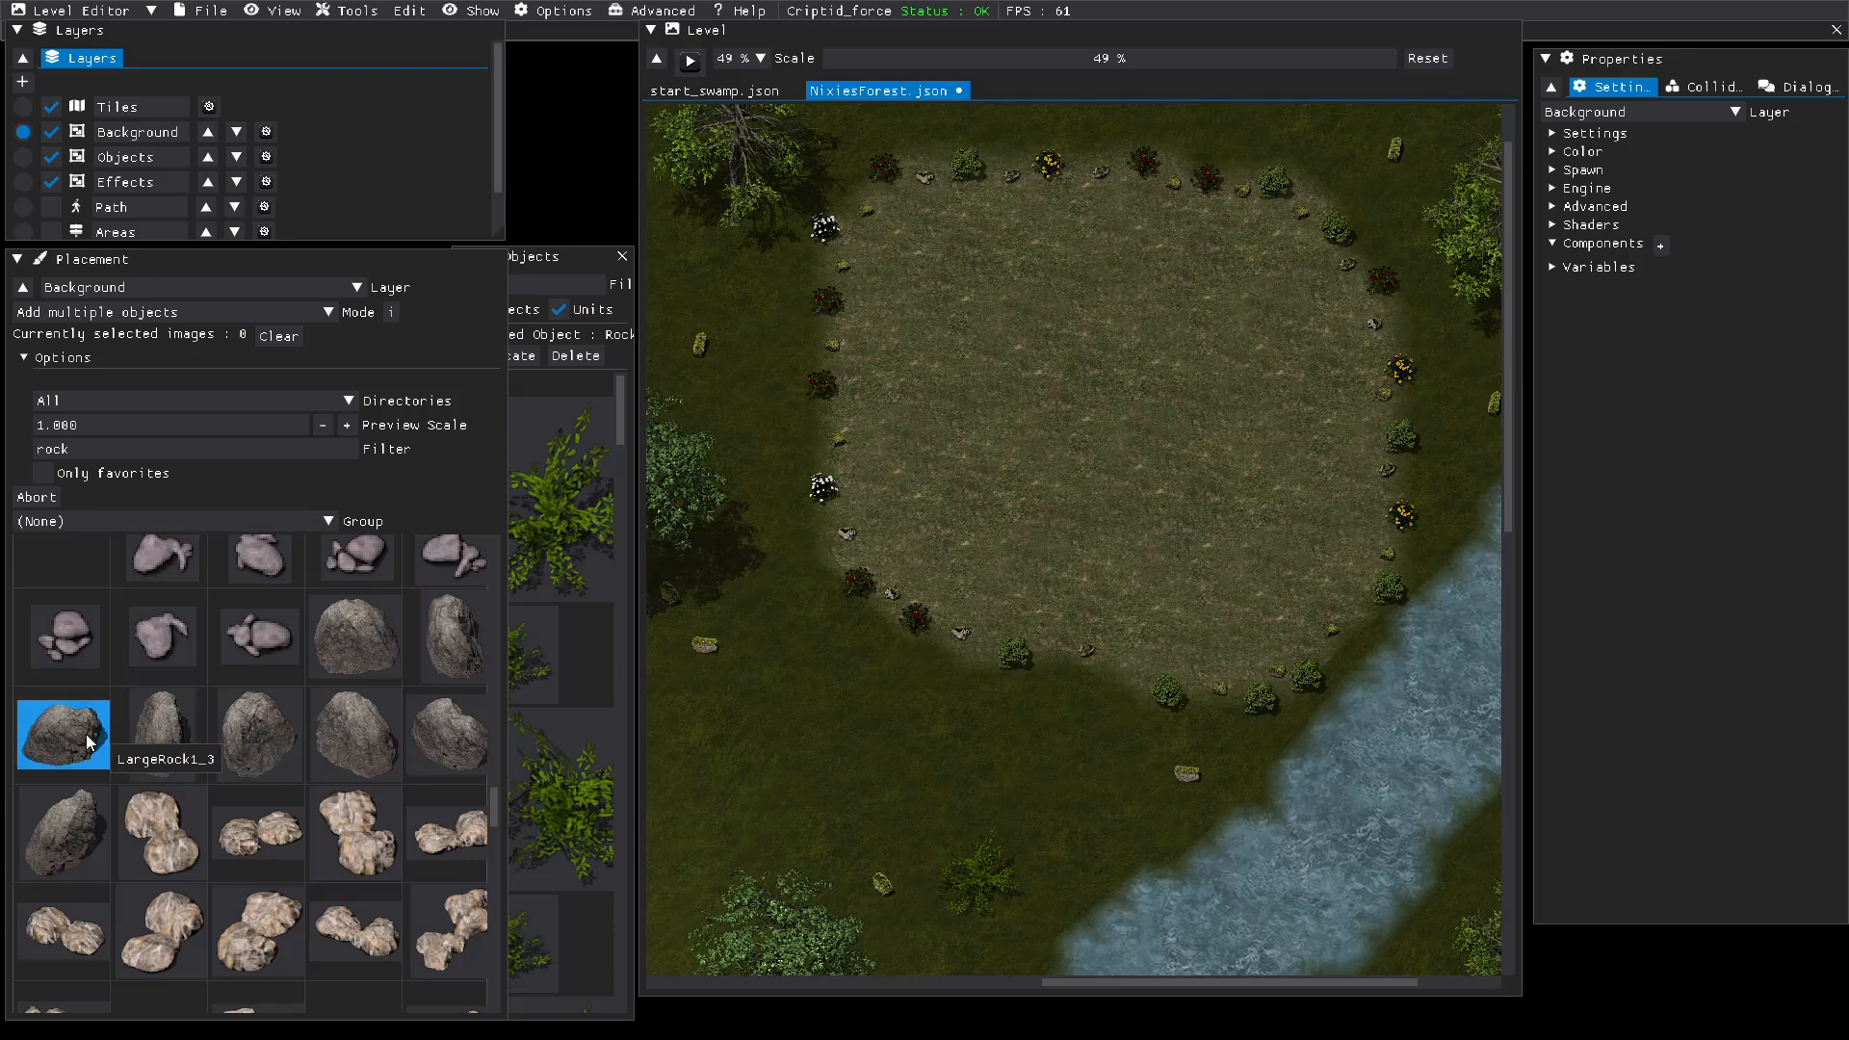
click(437, 663)
click(391, 649)
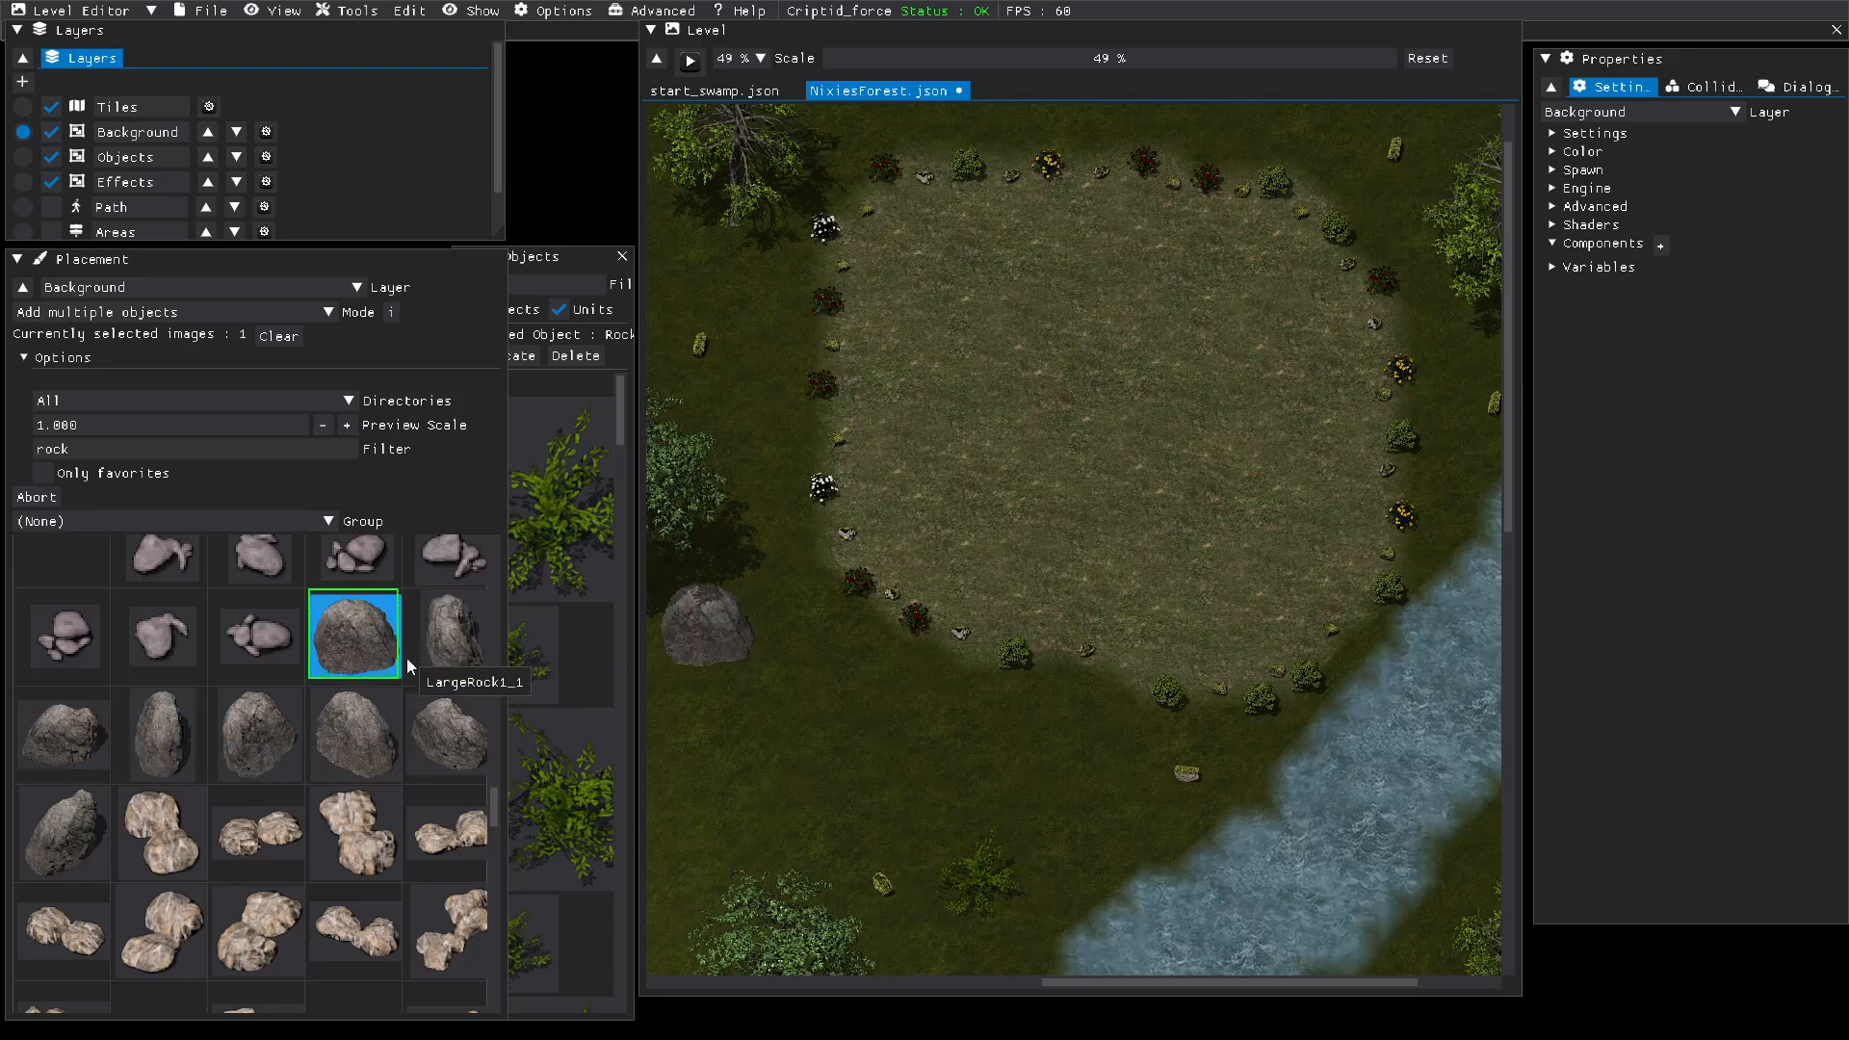
click(431, 746)
click(337, 769)
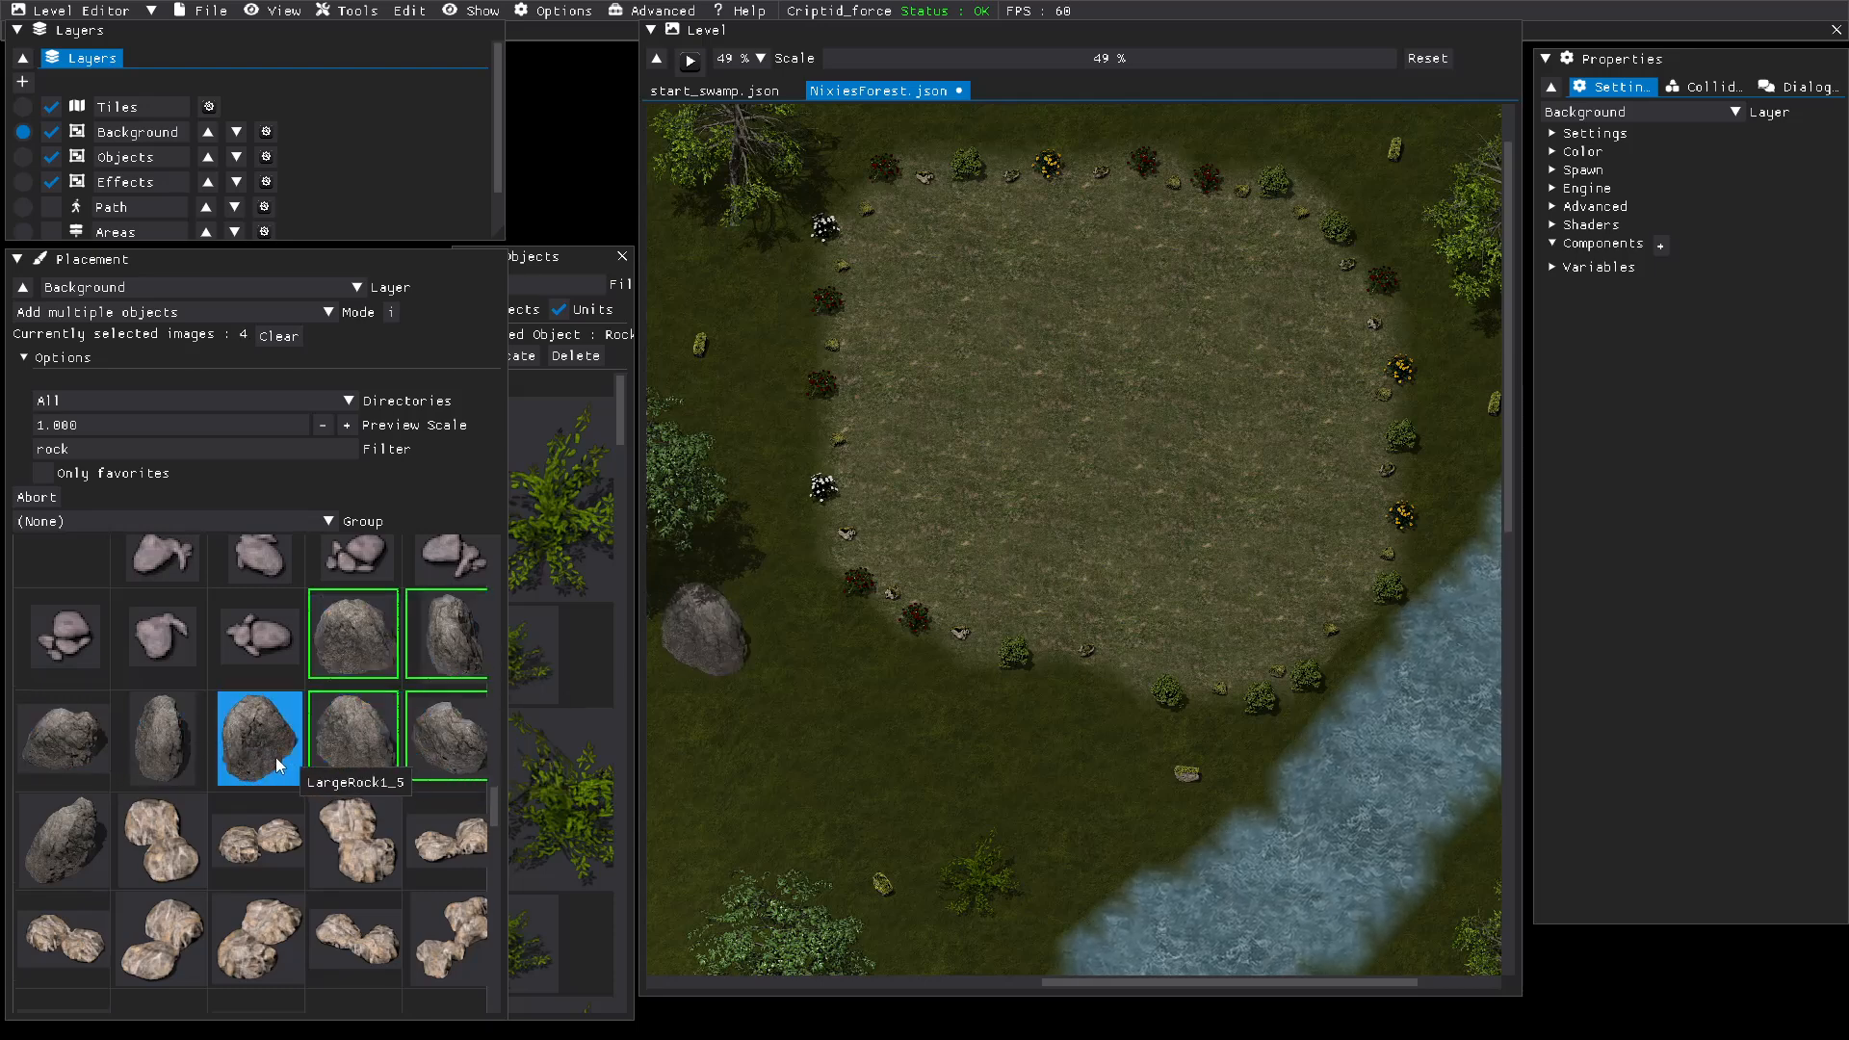
click(275, 759)
click(184, 753)
click(62, 737)
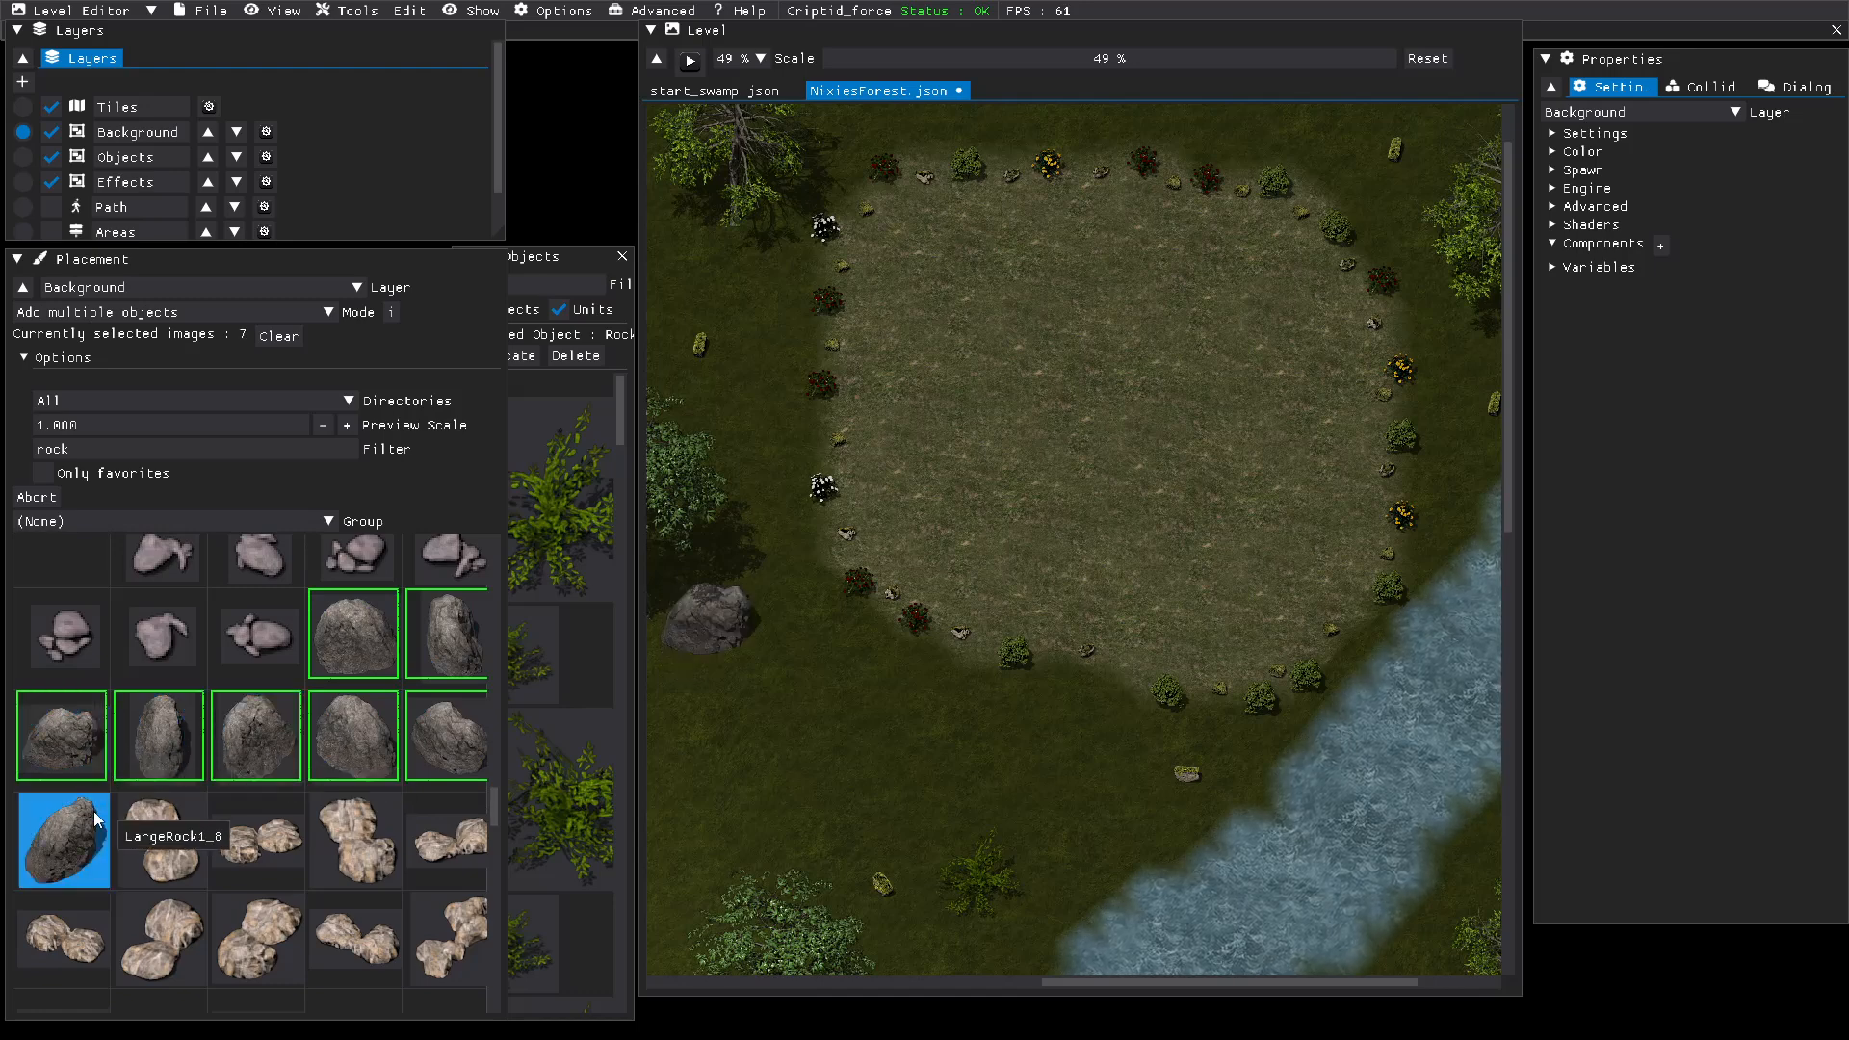
click(94, 811)
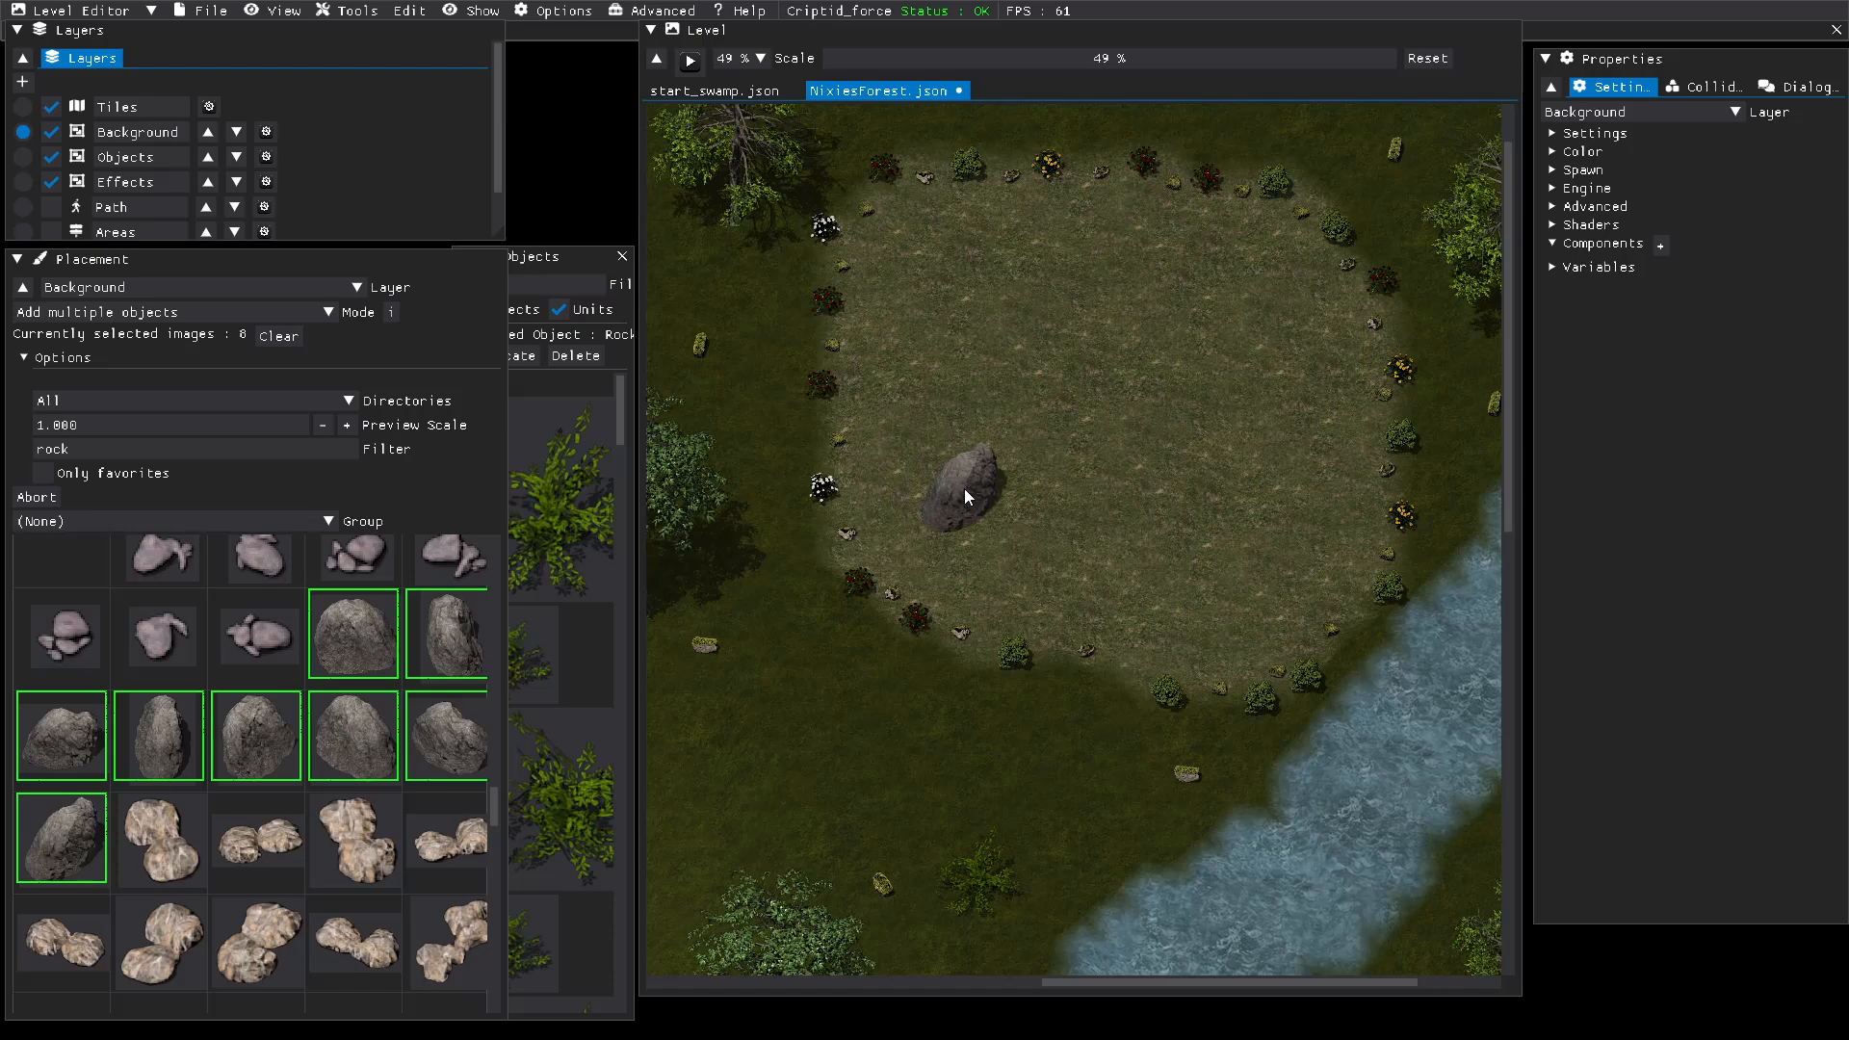
Step: Place eight large grey rocks in a ring inside the clearing, within the border of bushes
click(965, 499)
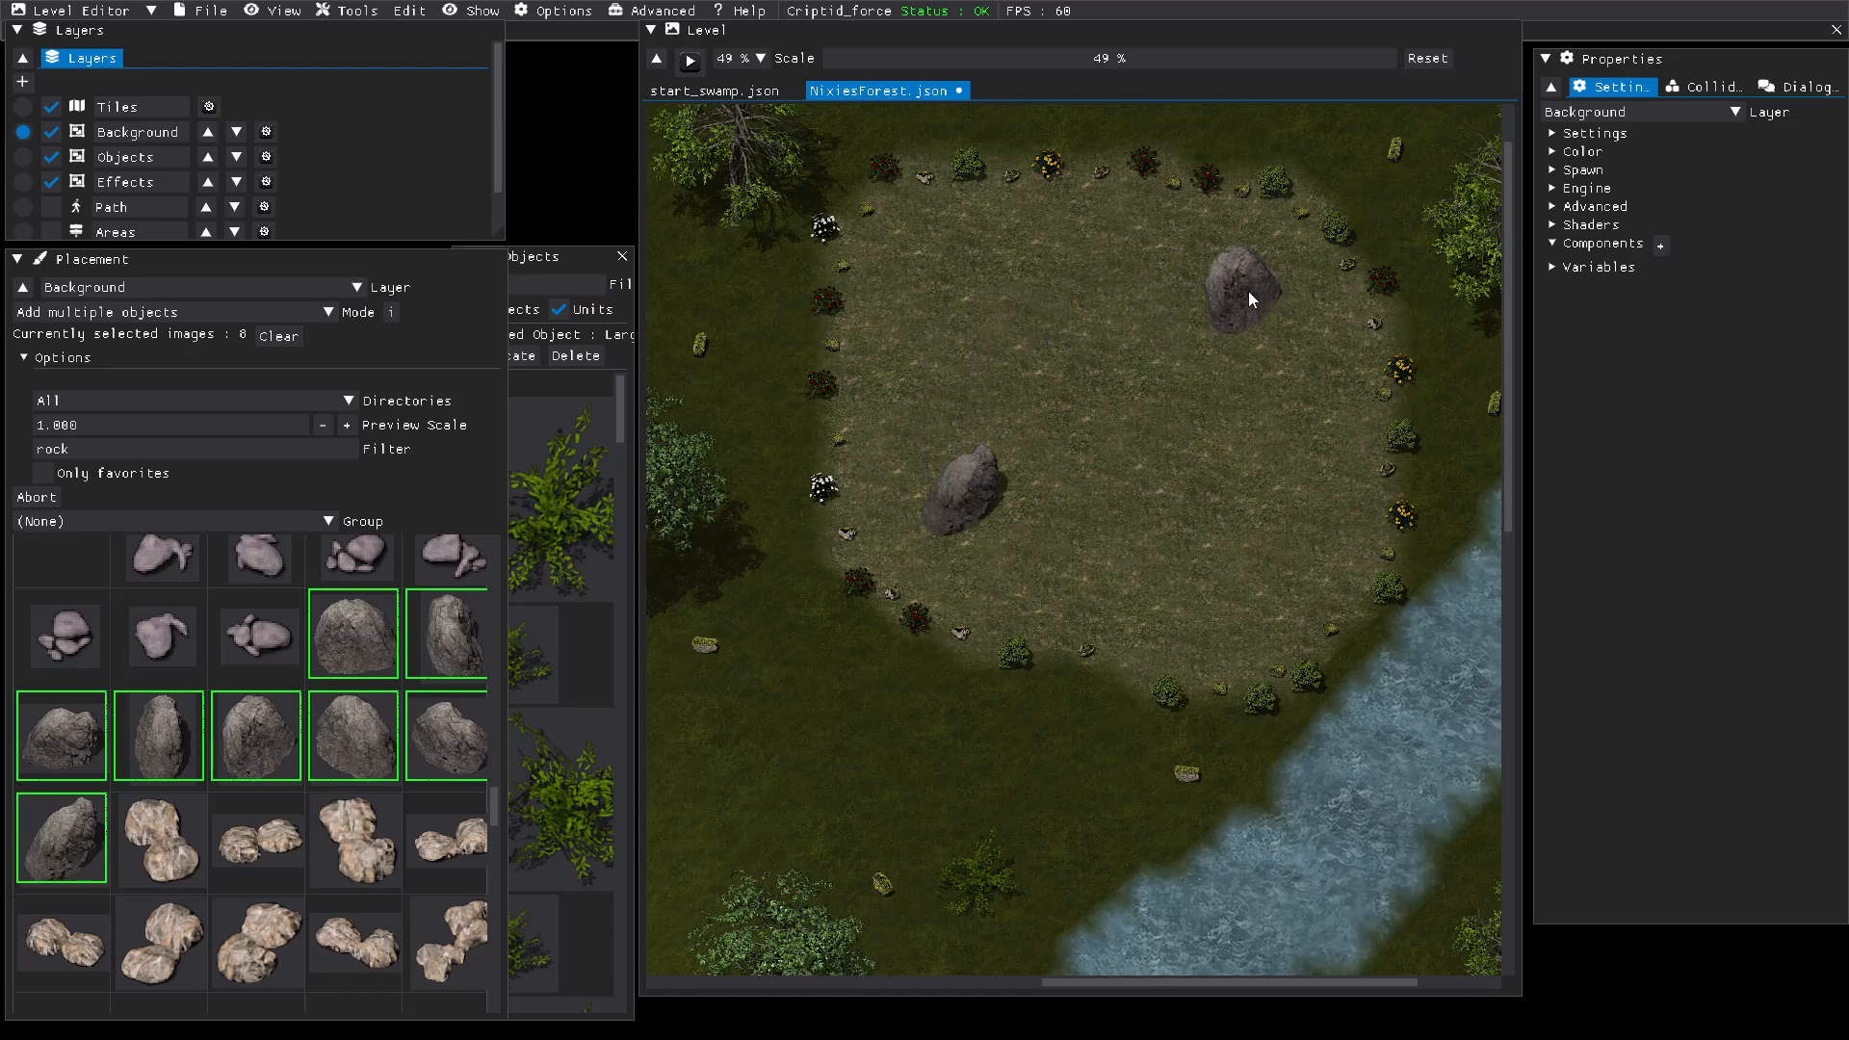
click(1248, 290)
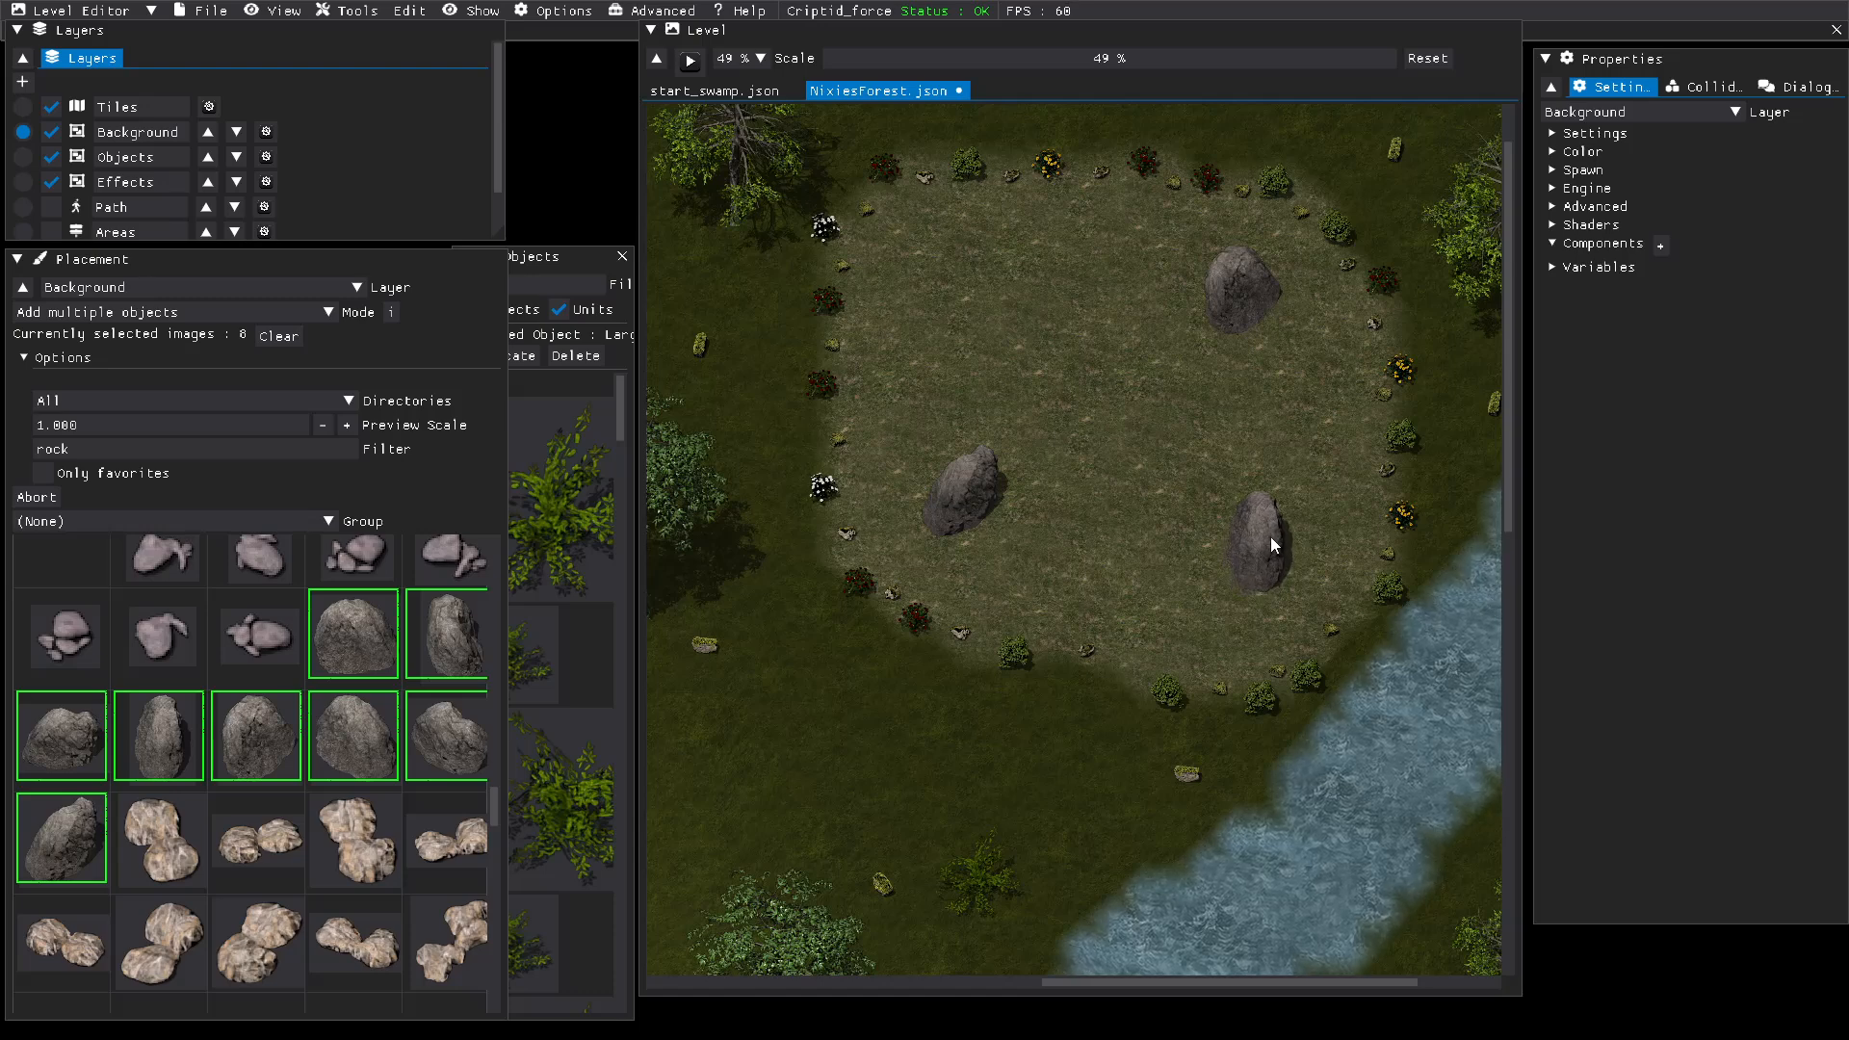
click(1269, 536)
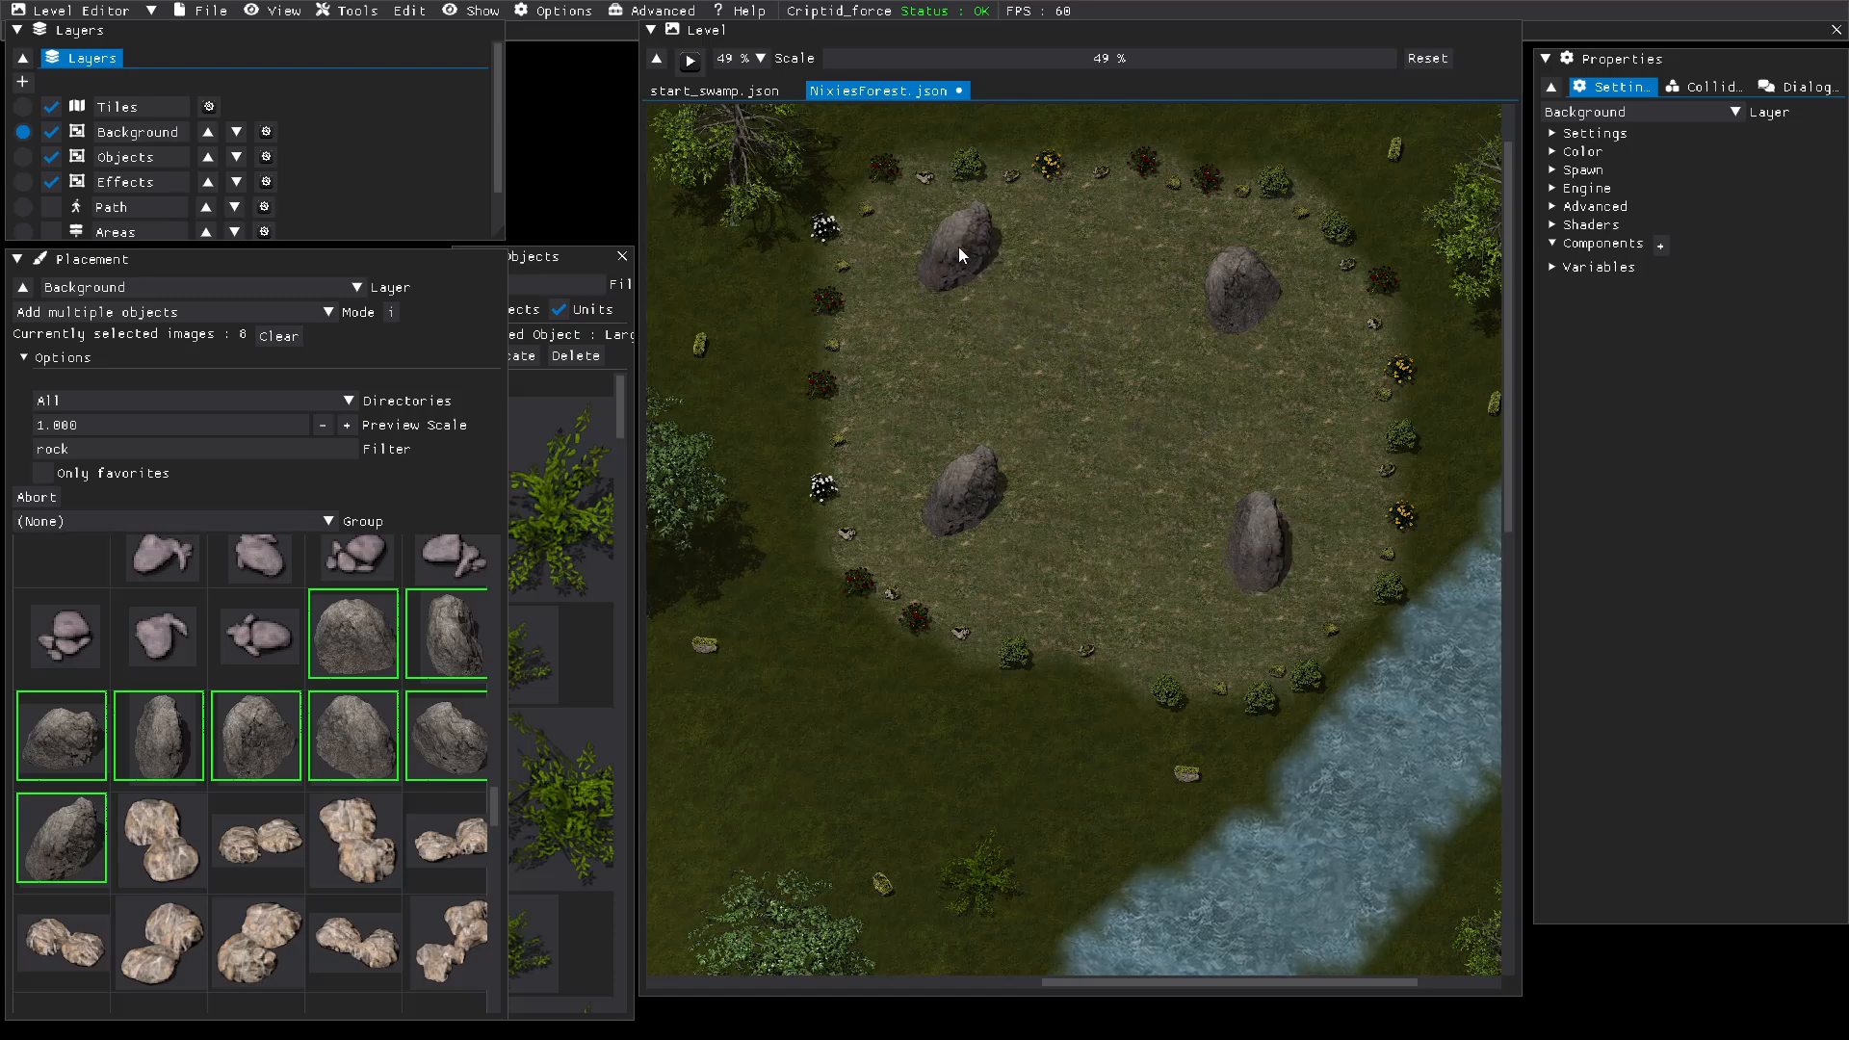
click(961, 256)
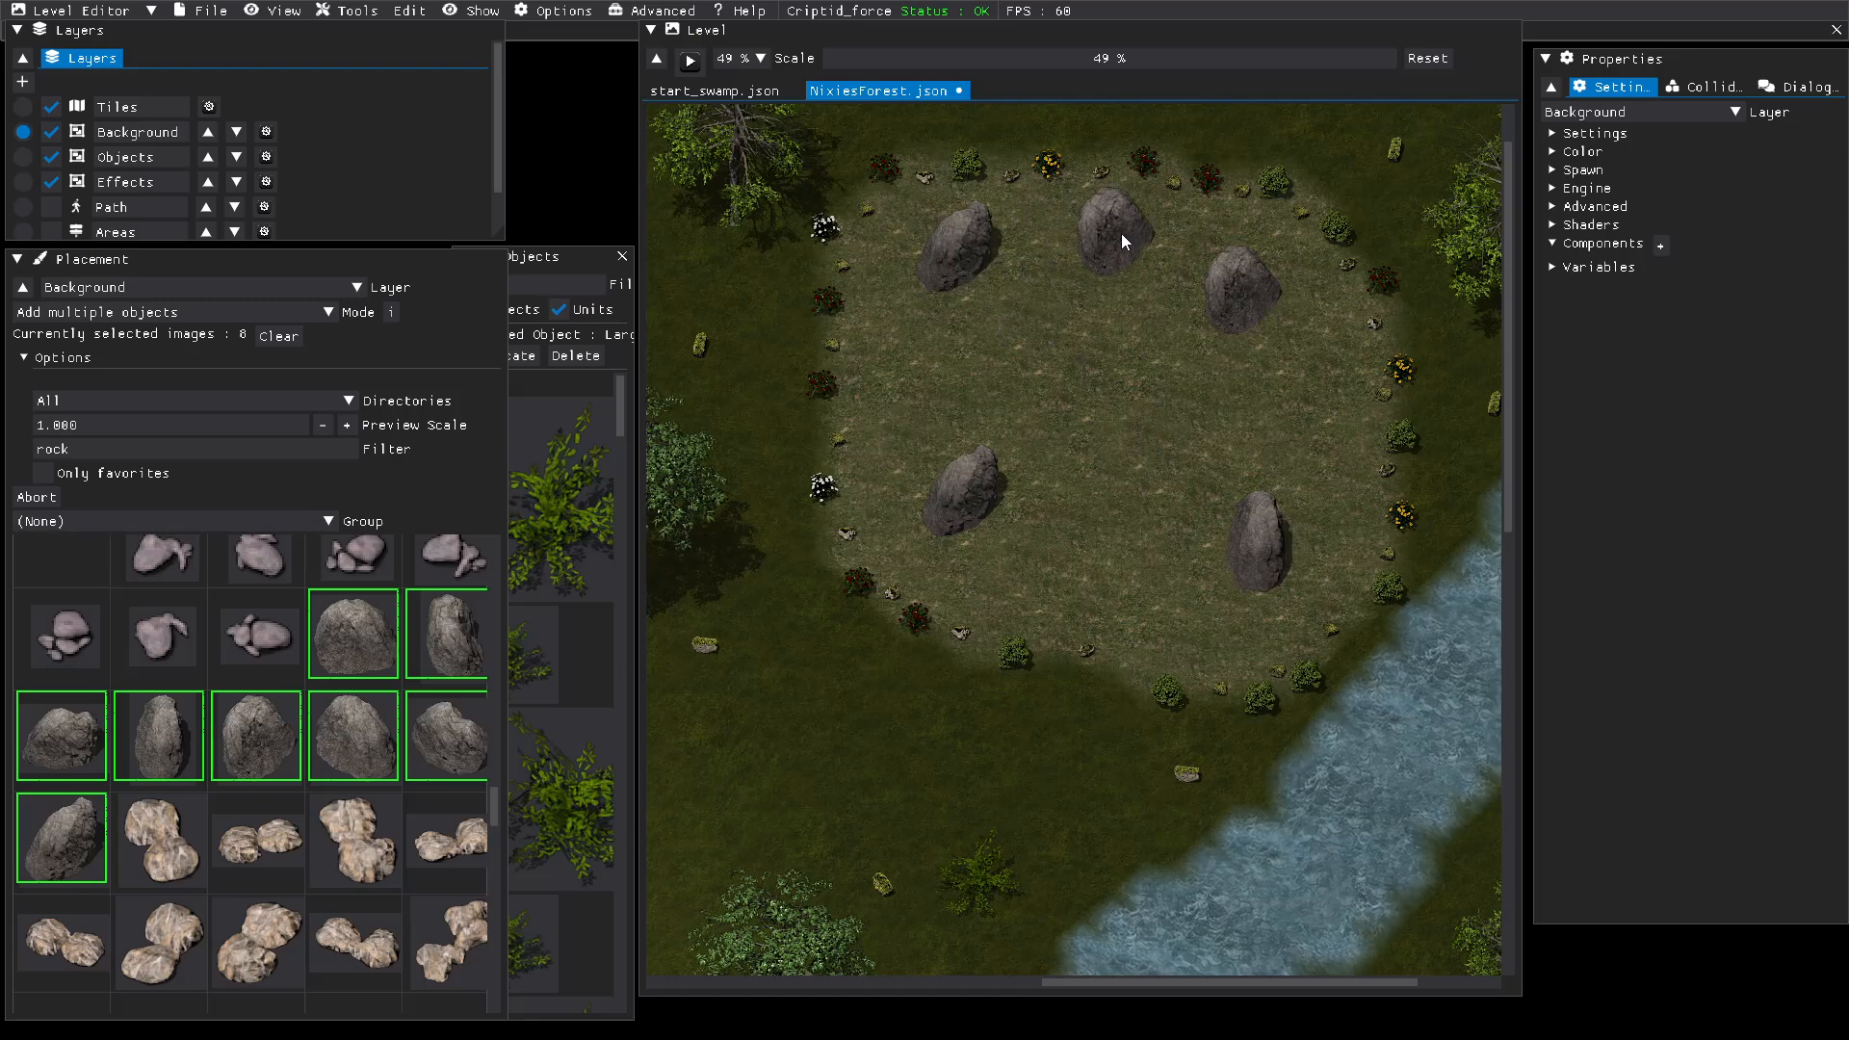
click(1122, 236)
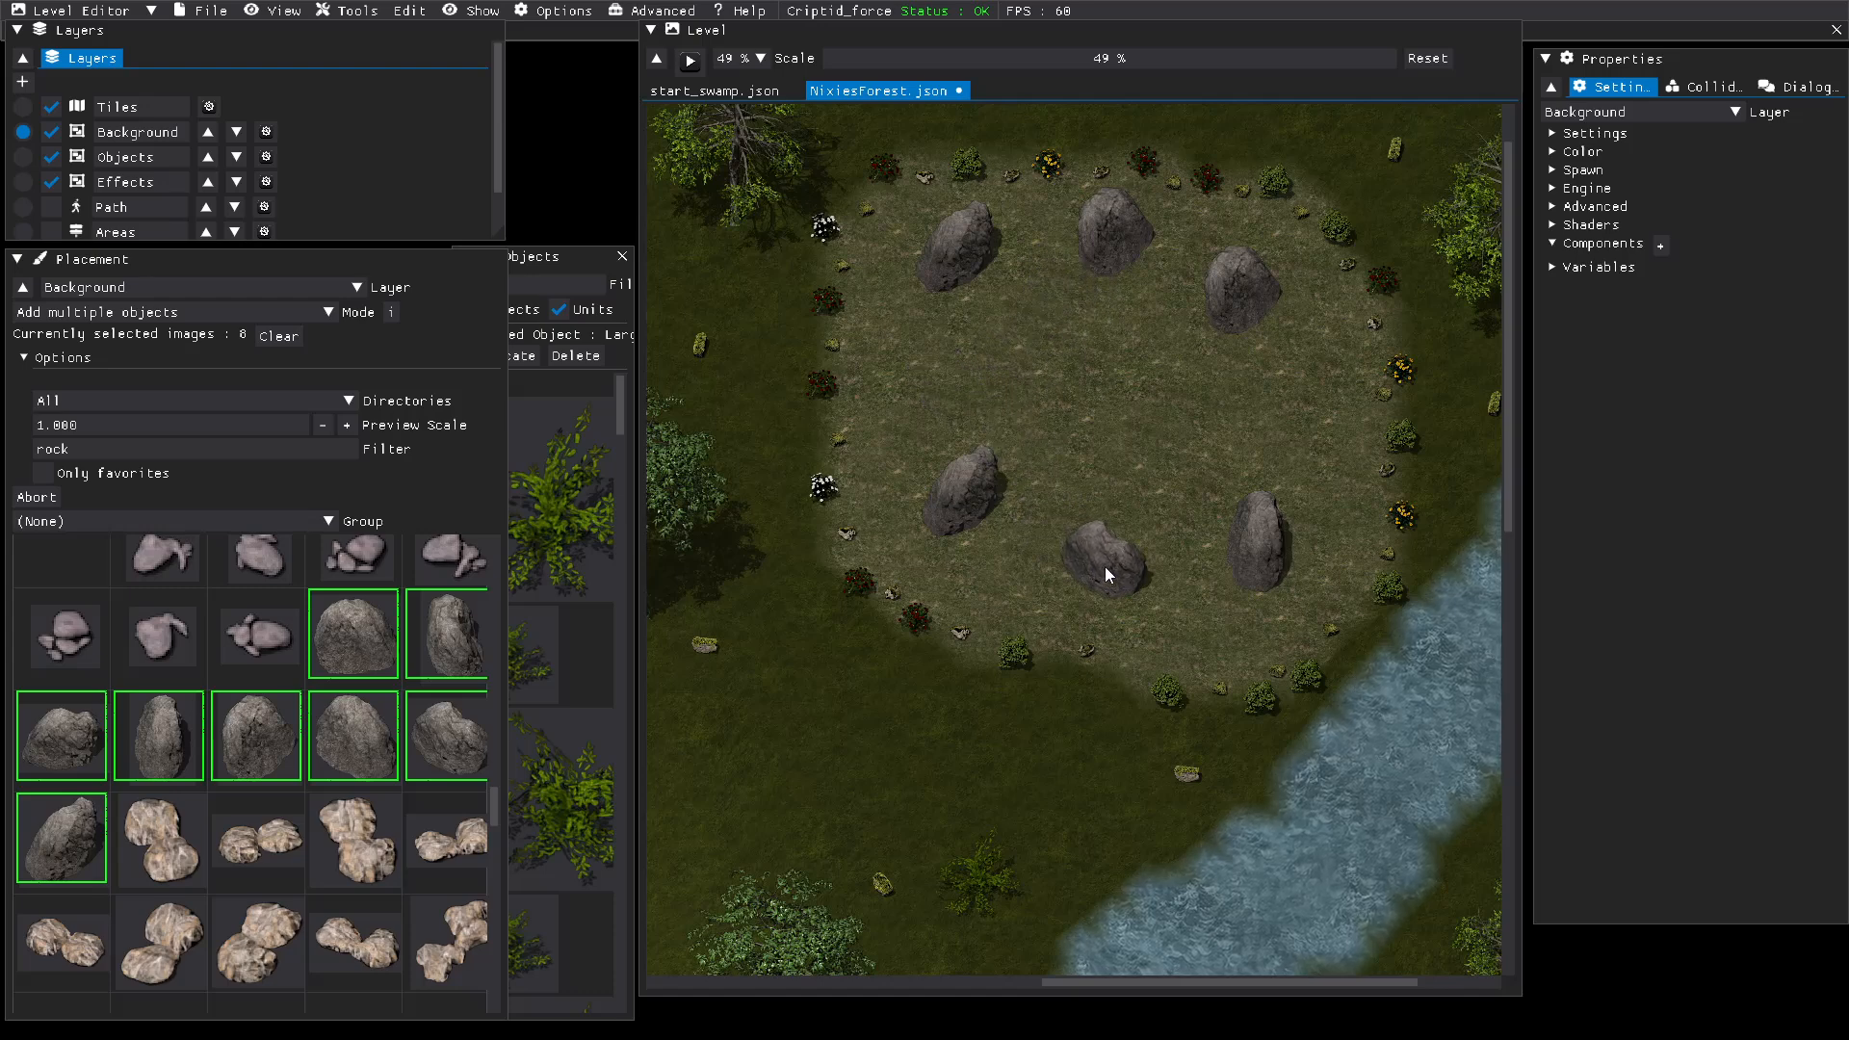
click(1105, 566)
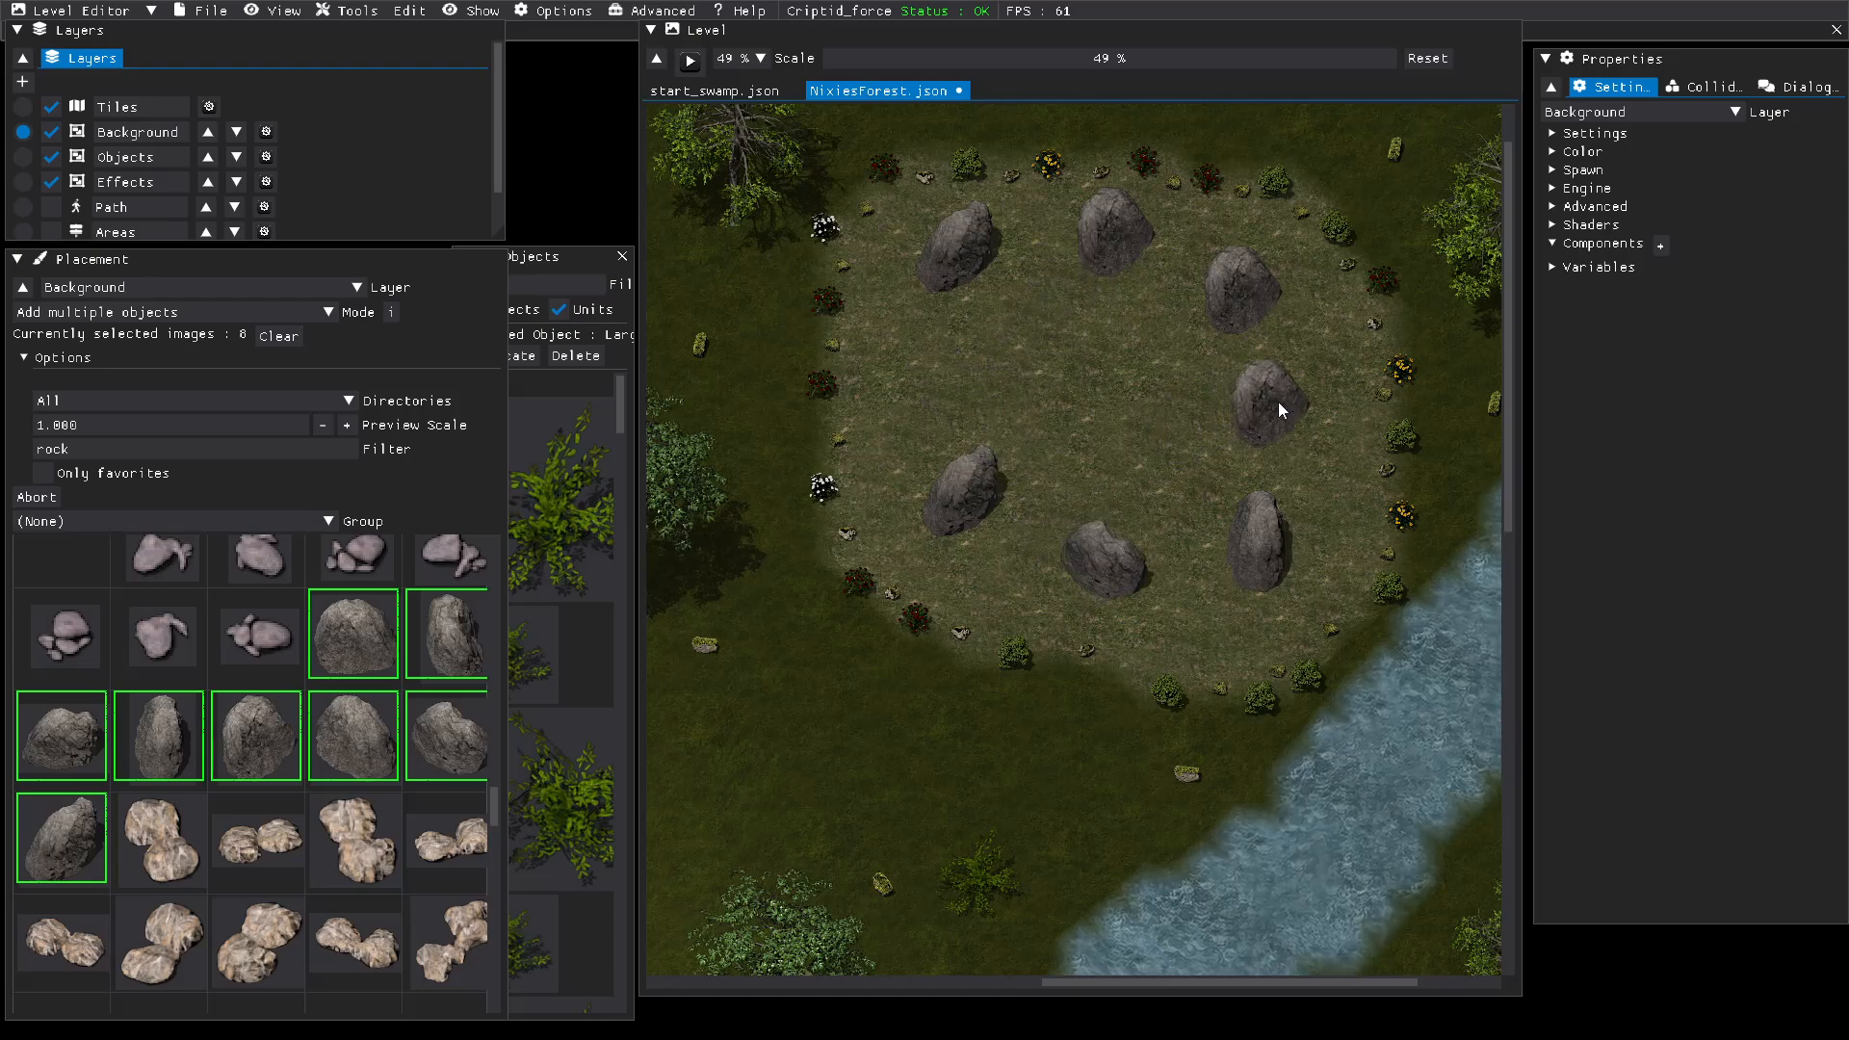
click(1308, 397)
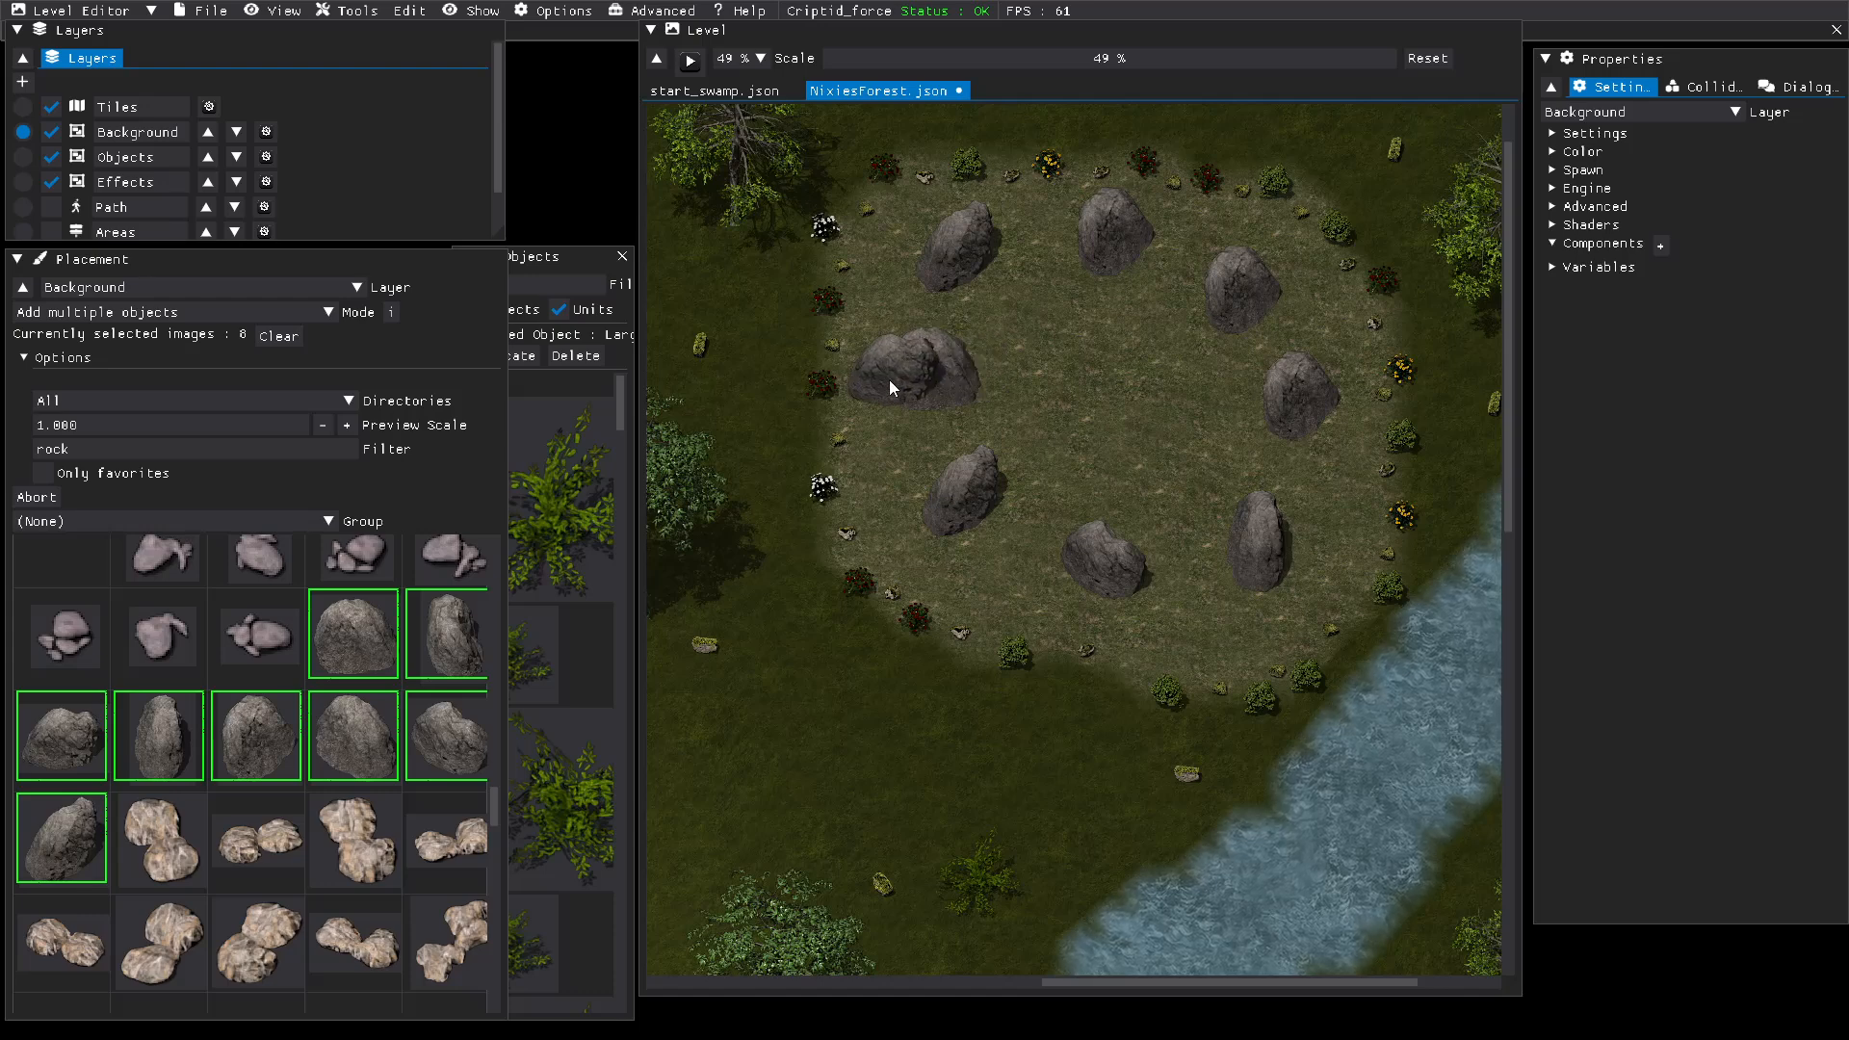
Step: End the large rock placement and save the NixiesForest level
right_click(892, 388)
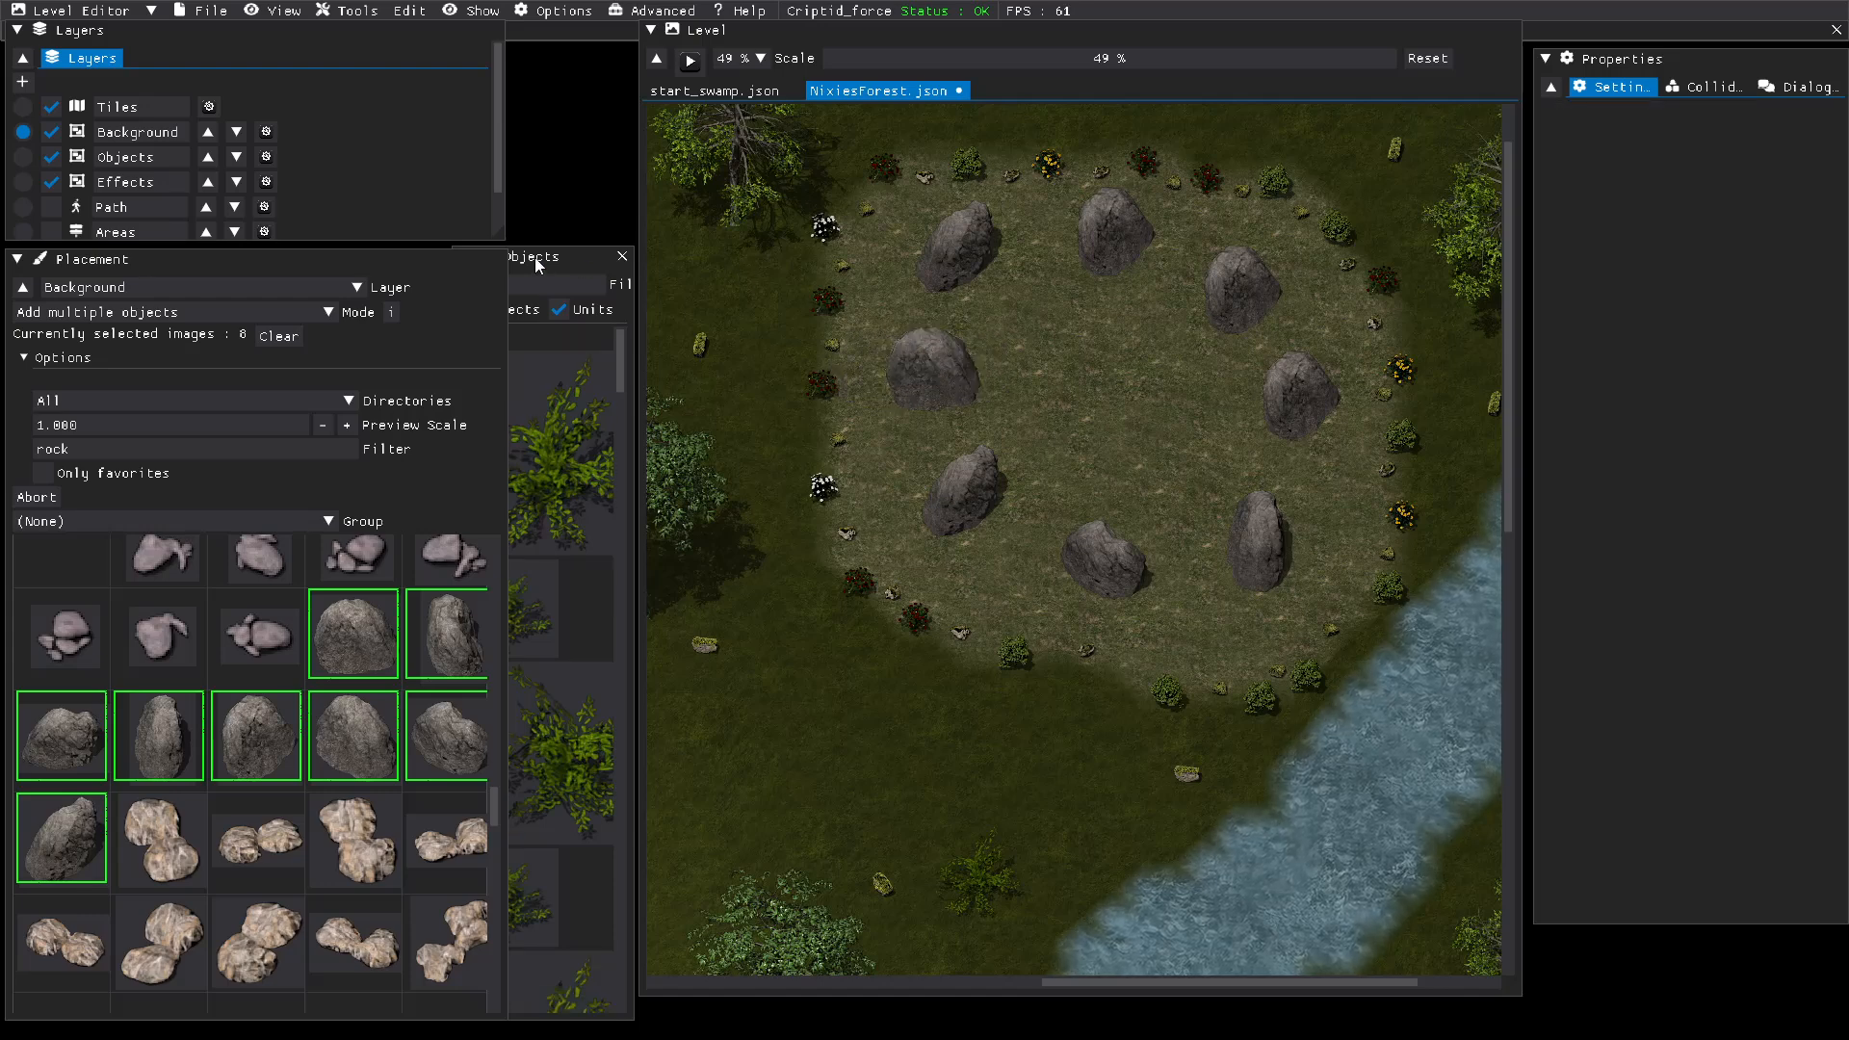
click(189, 12)
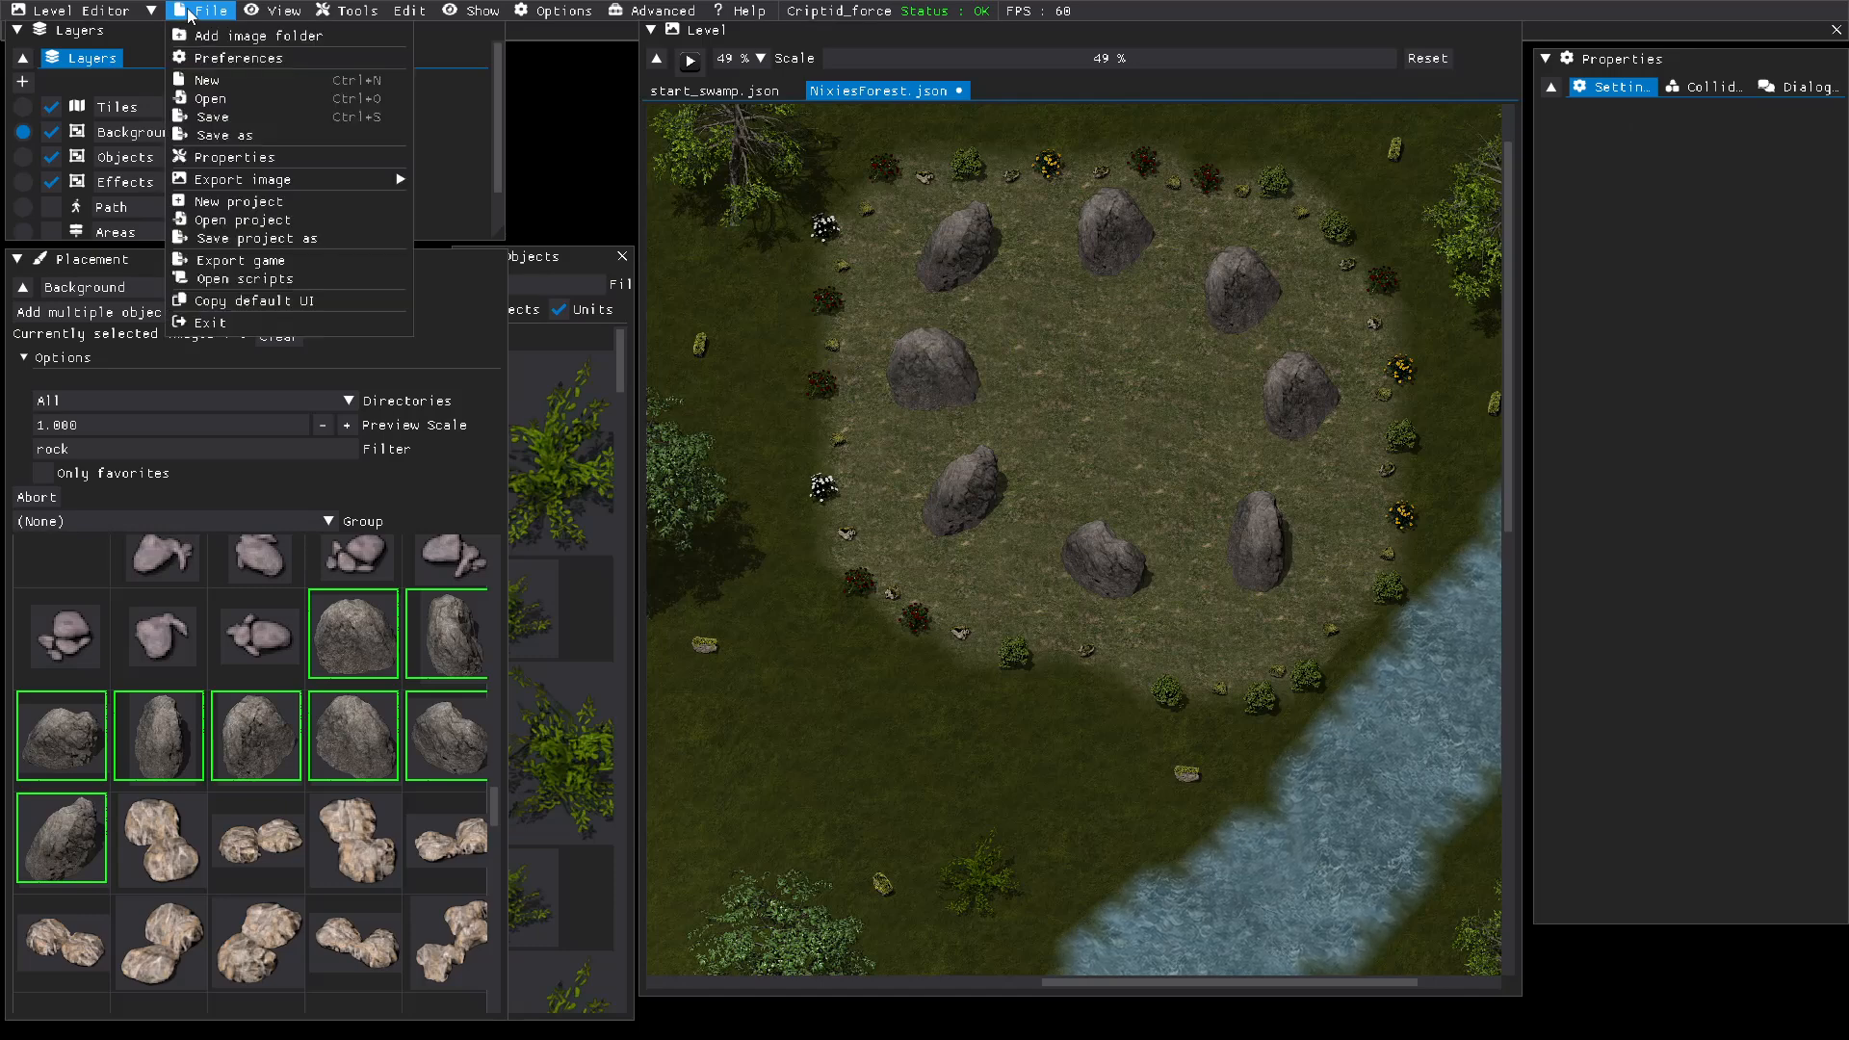
click(203, 120)
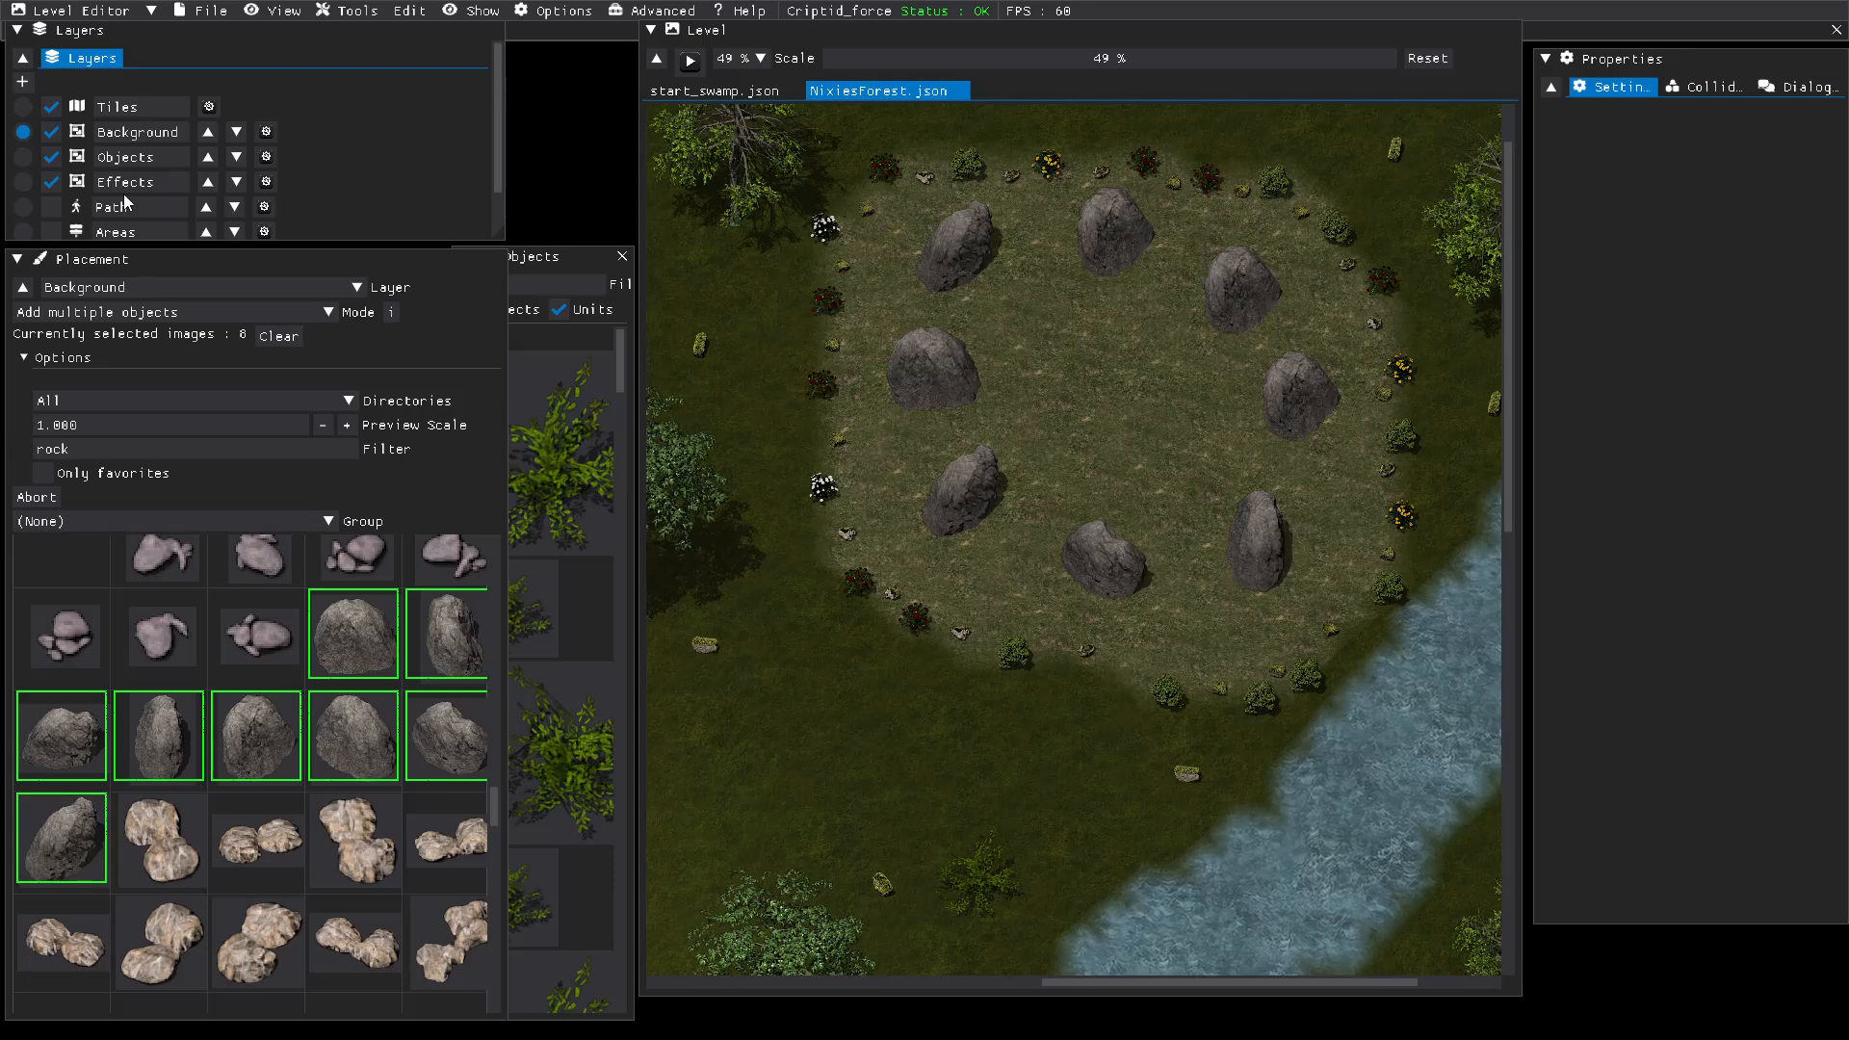
Step: Make Effects the active layer and clear the rock filter from the placement images
click(23, 182)
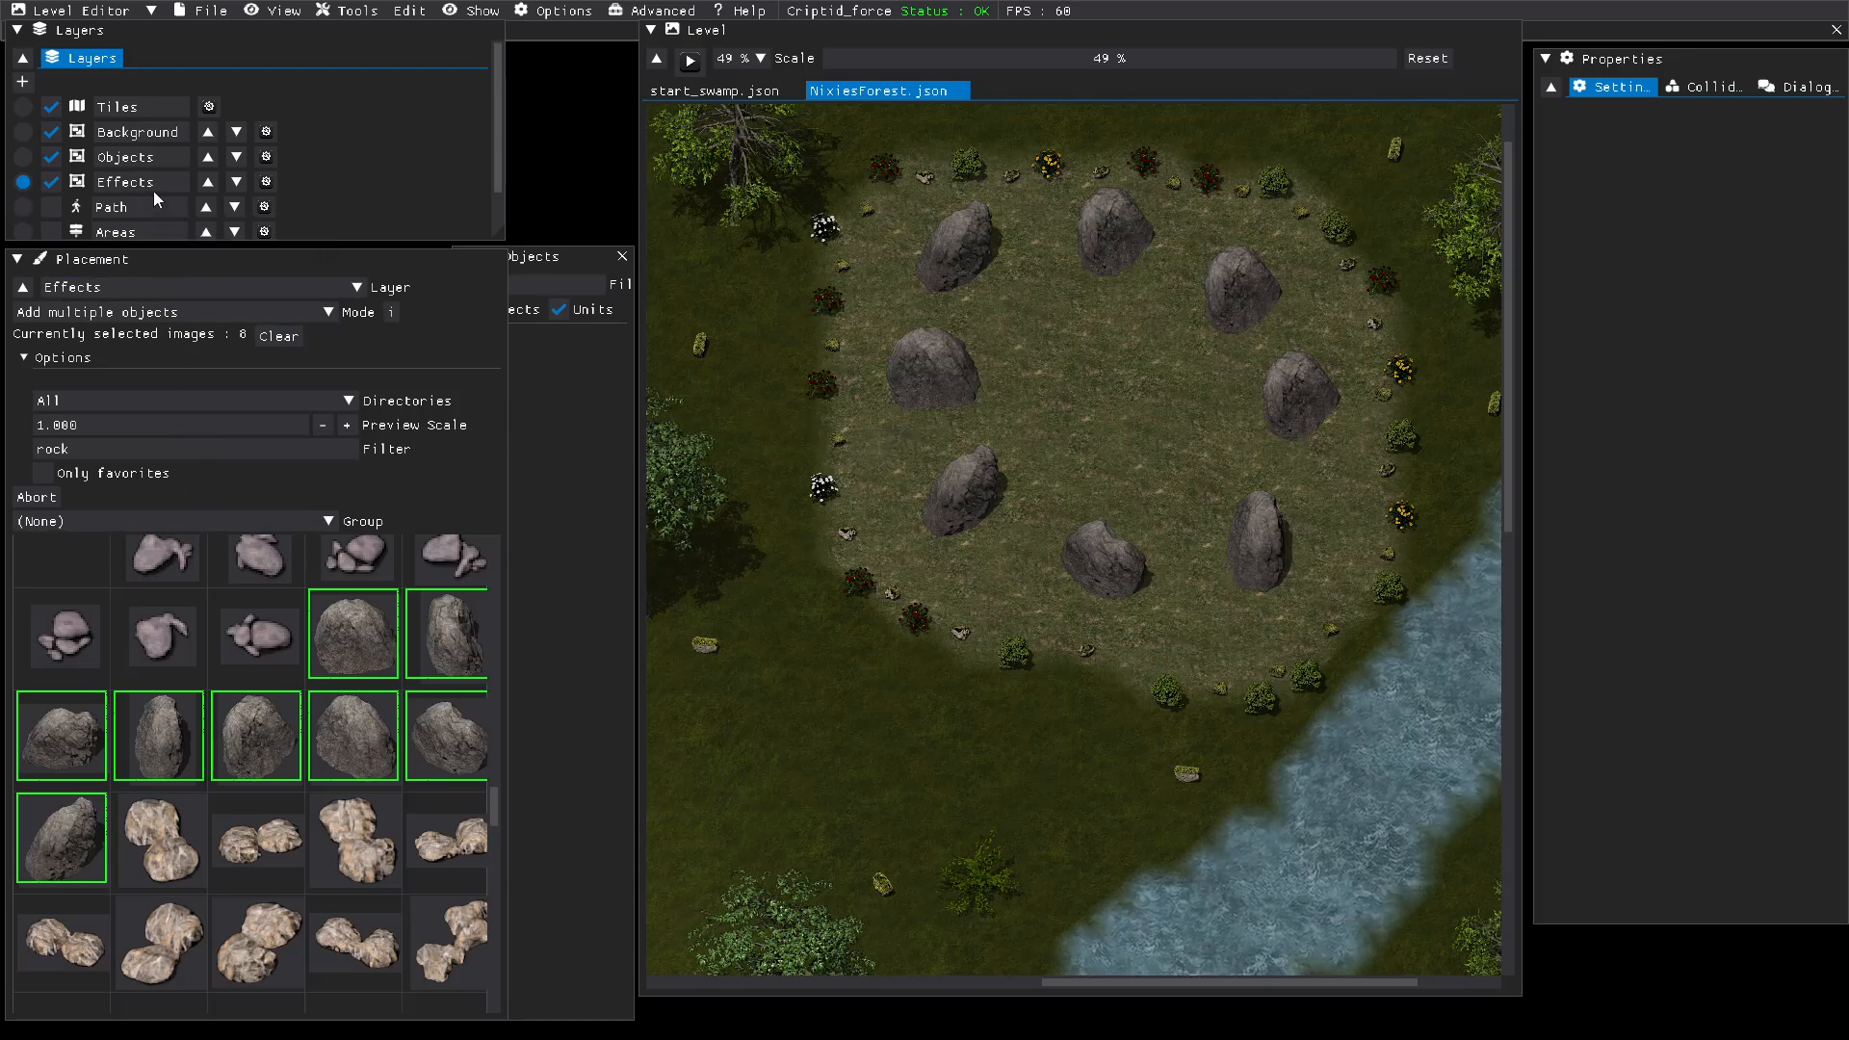
scroll(153, 182, down, 2)
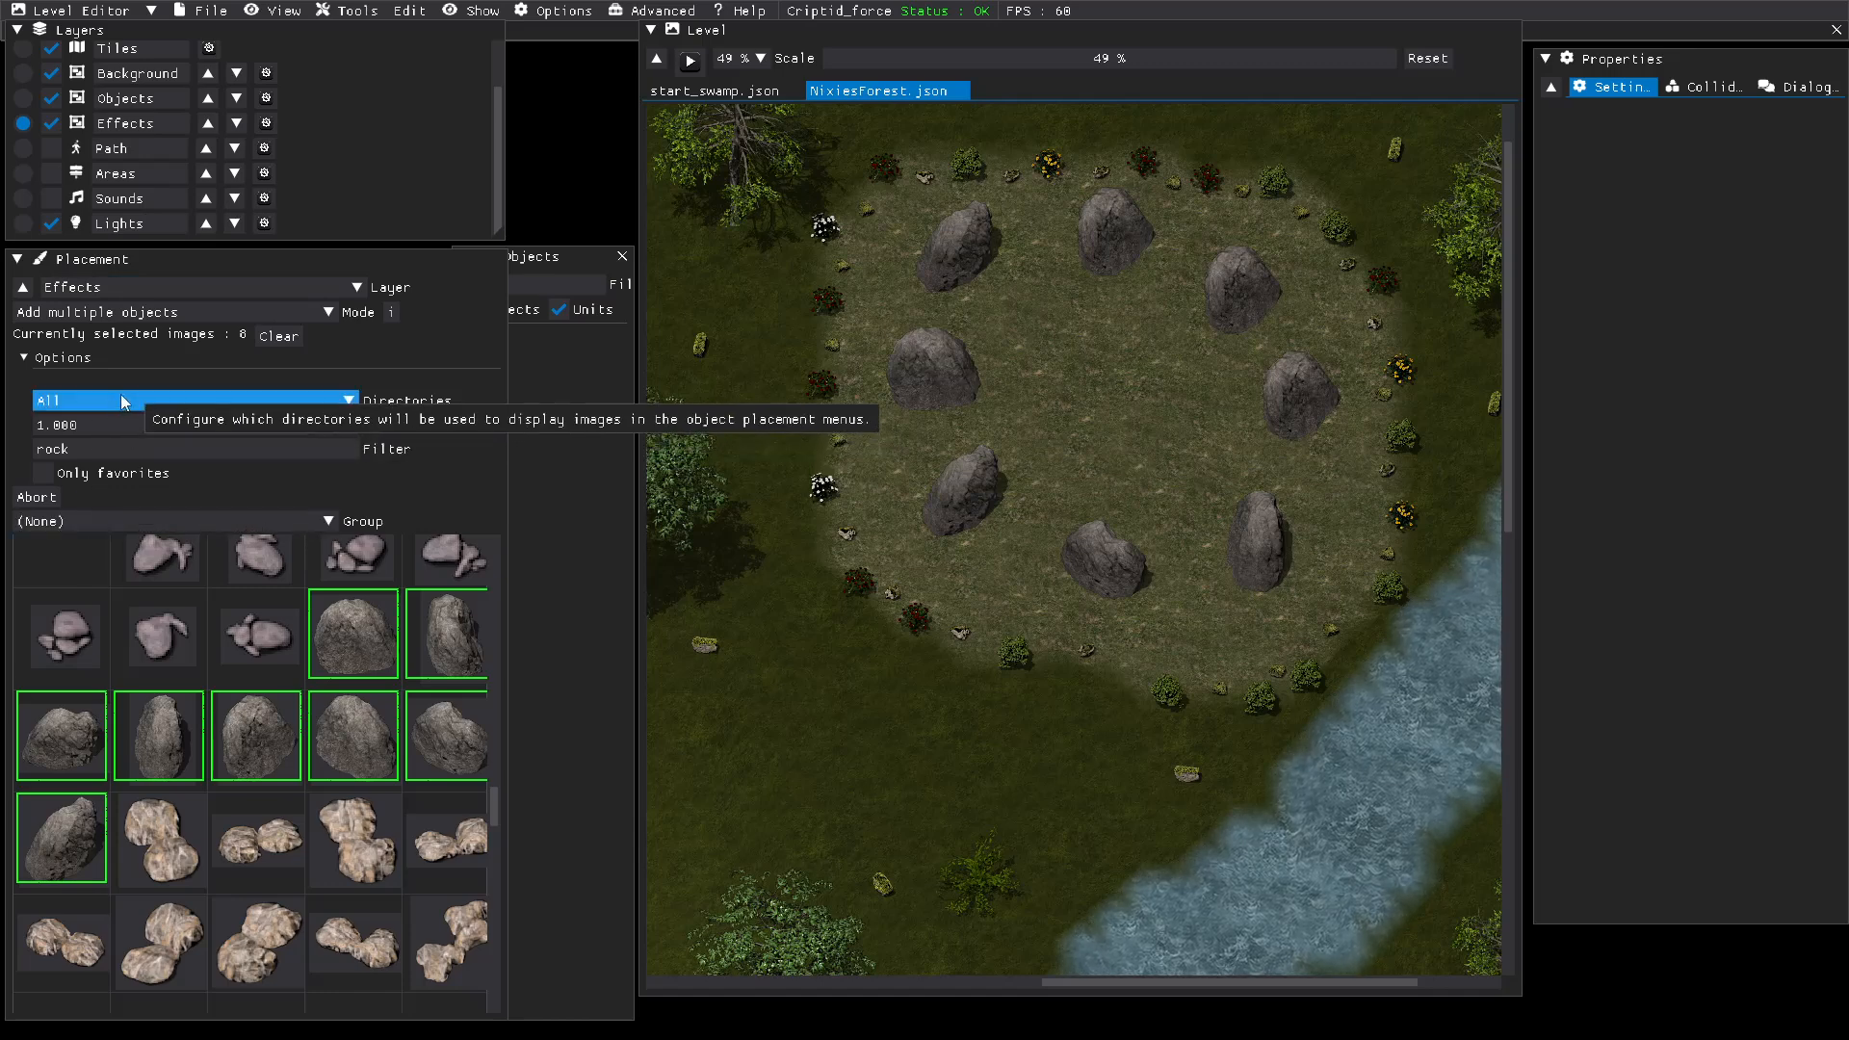
drag(73, 445, 4, 449)
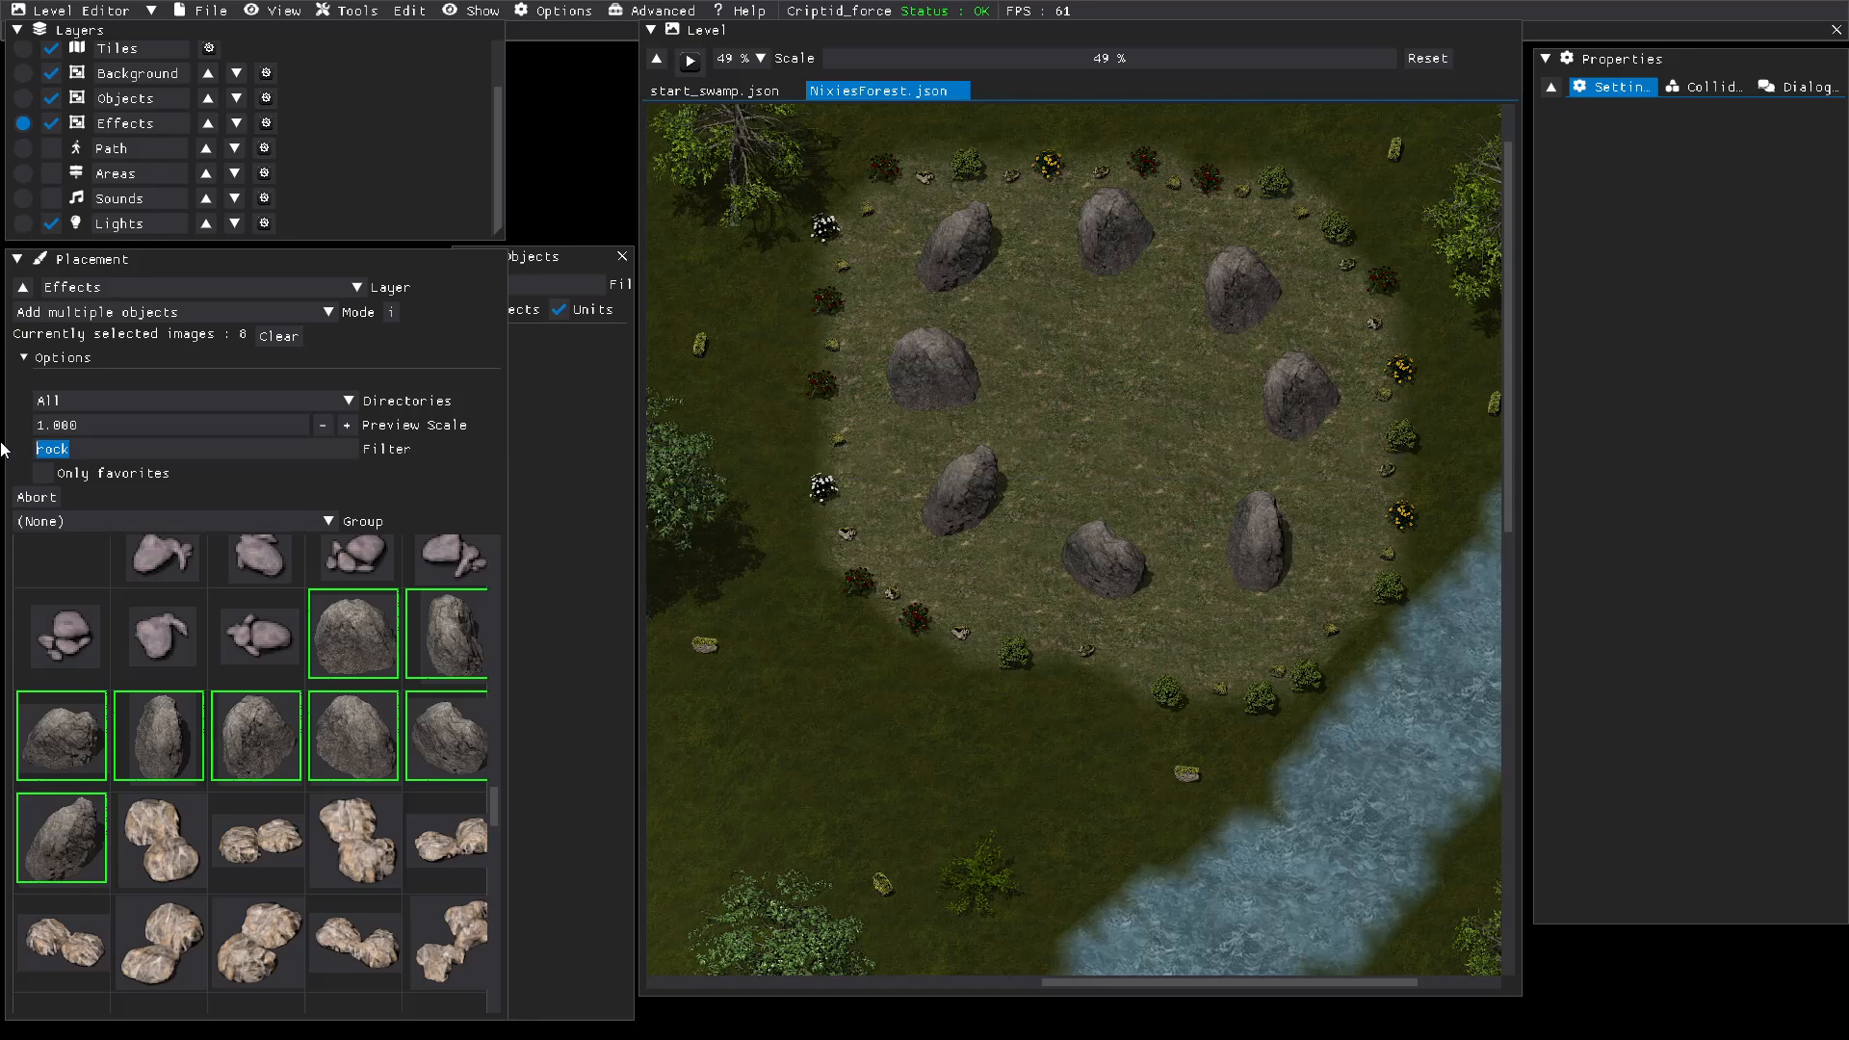
key(BackSpace)
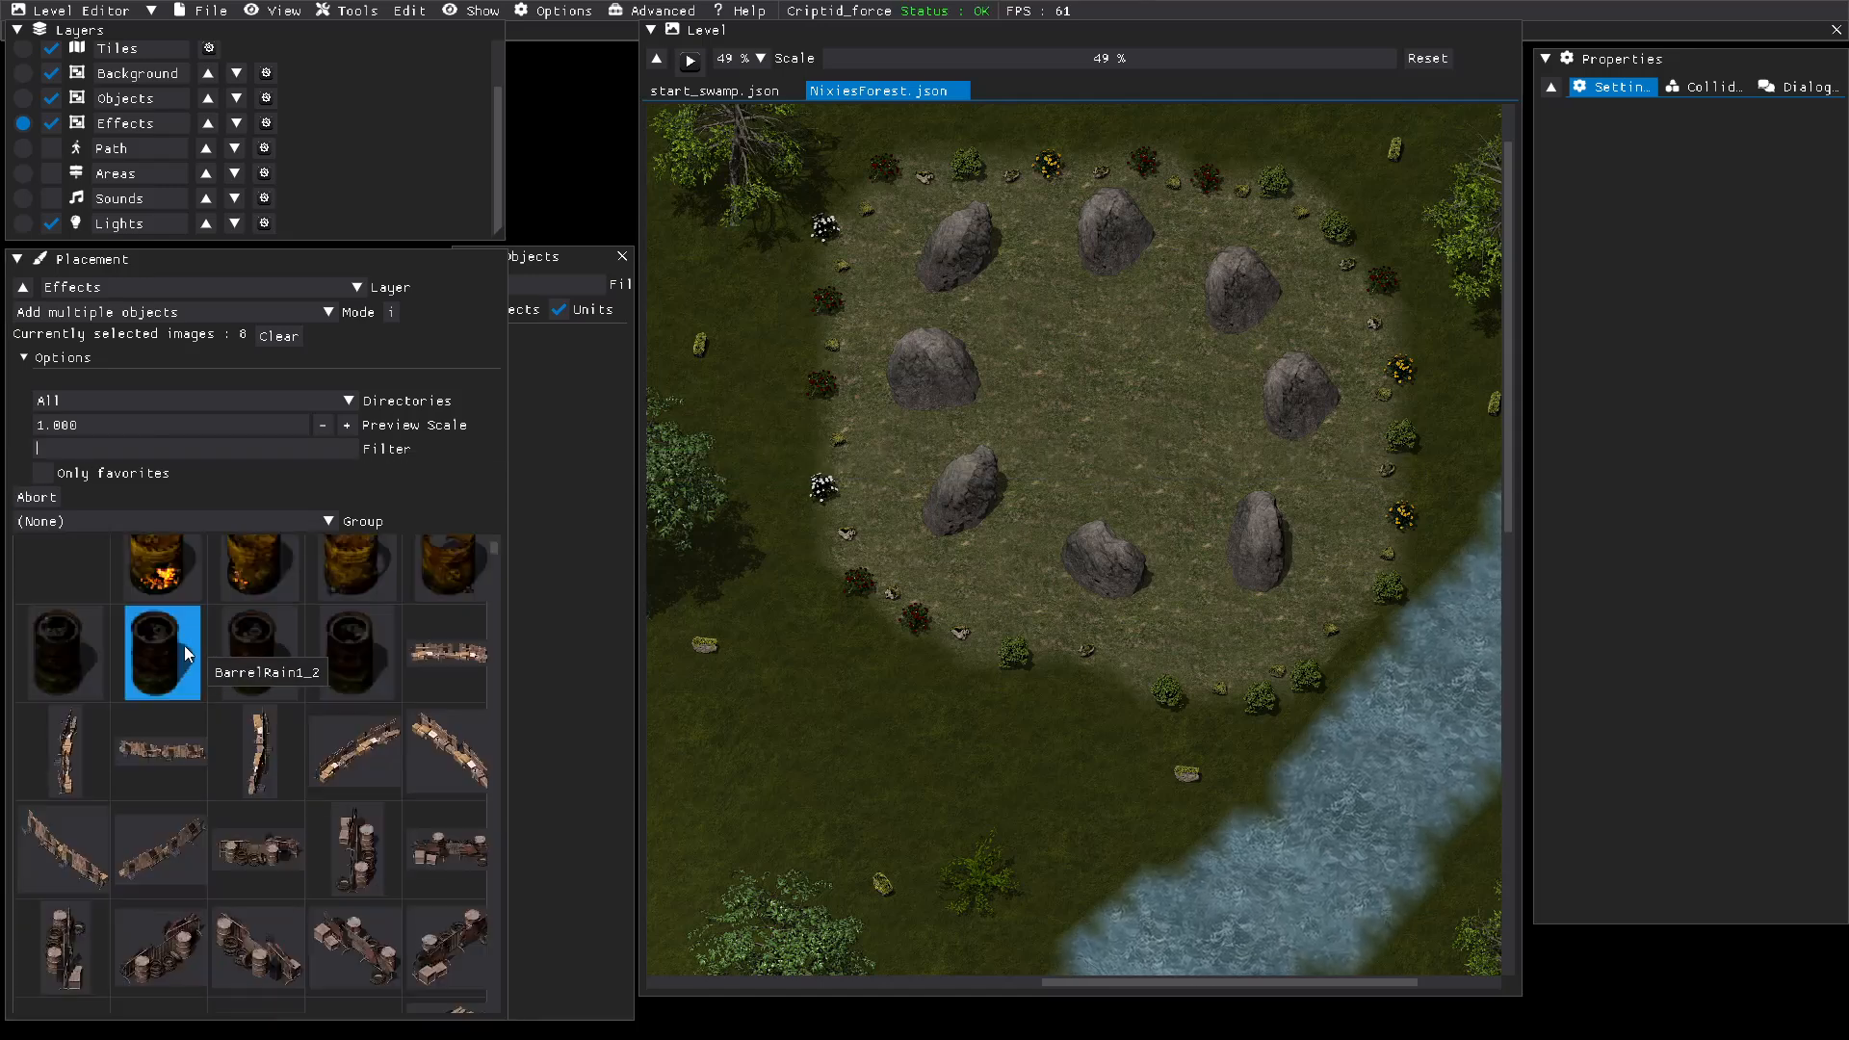
Step: Browse the unfiltered placement image library to see which objects are available
scroll(215, 681, down, 3)
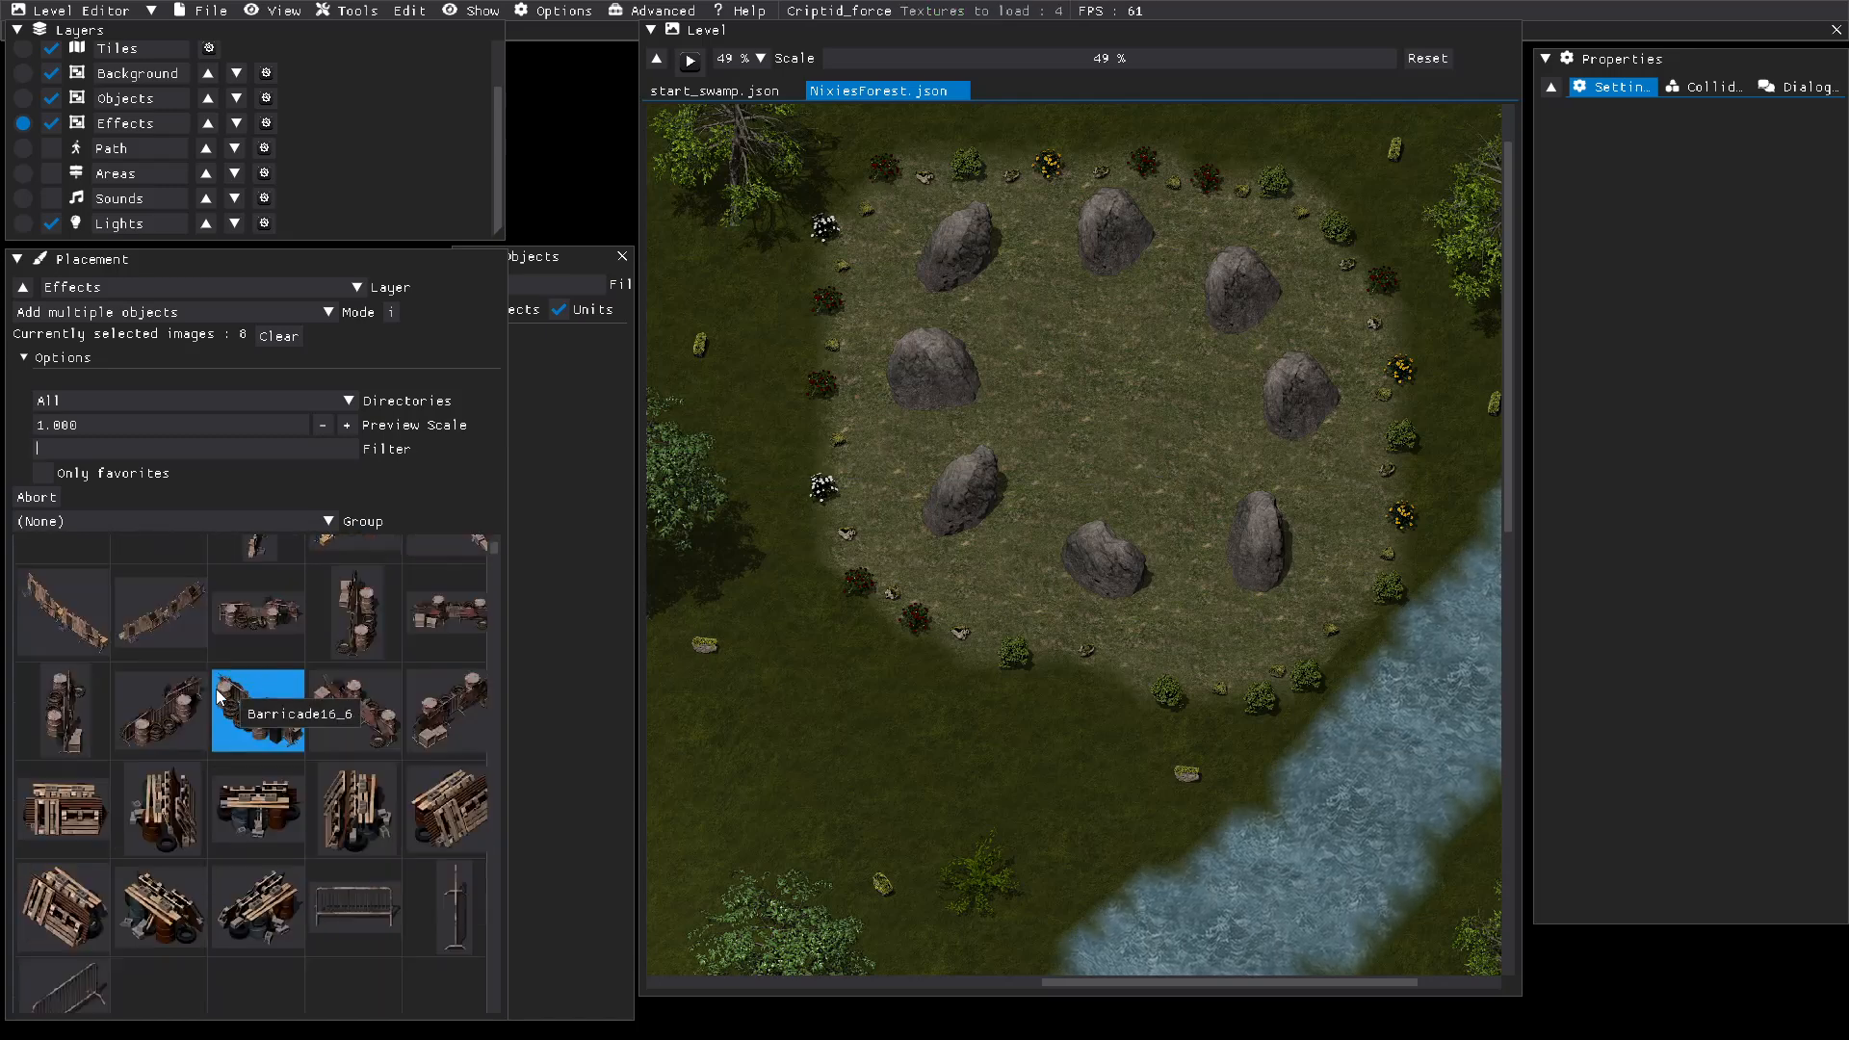
scroll(216, 690, down, 2)
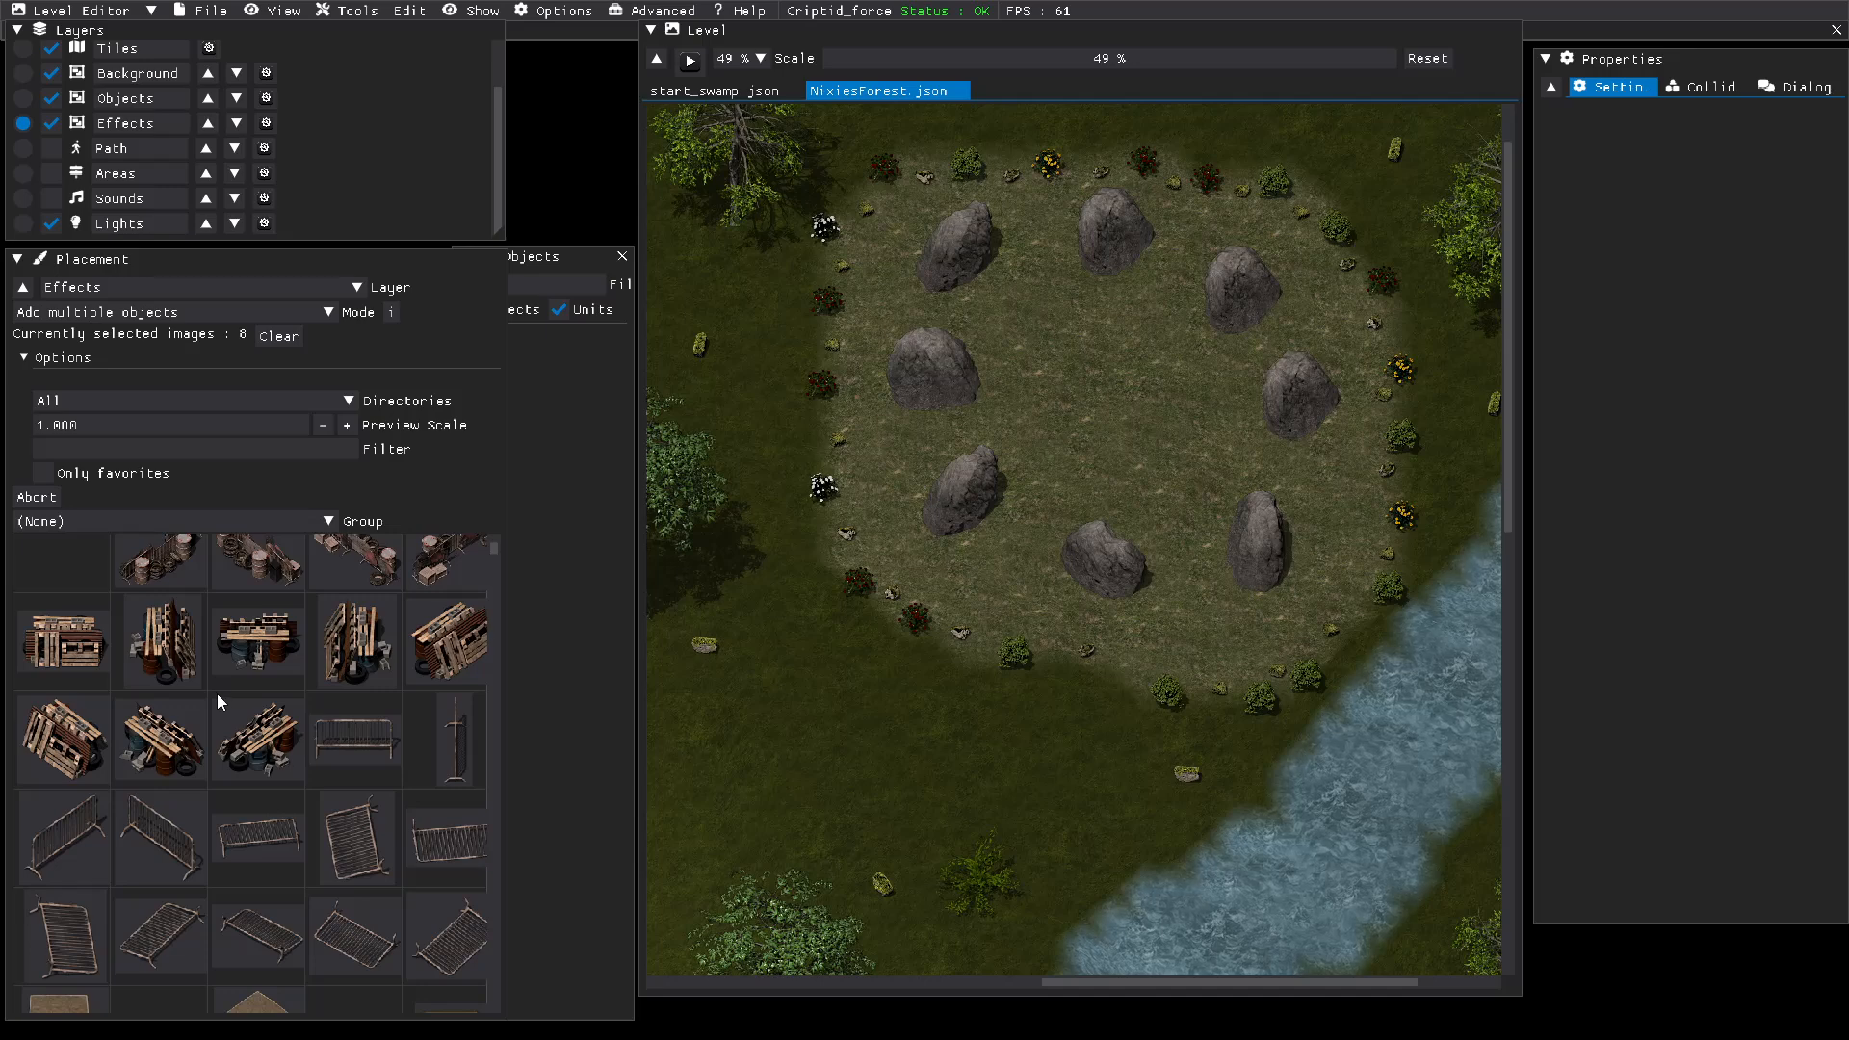
scroll(217, 694, down, 2)
scroll(219, 697, down, 6)
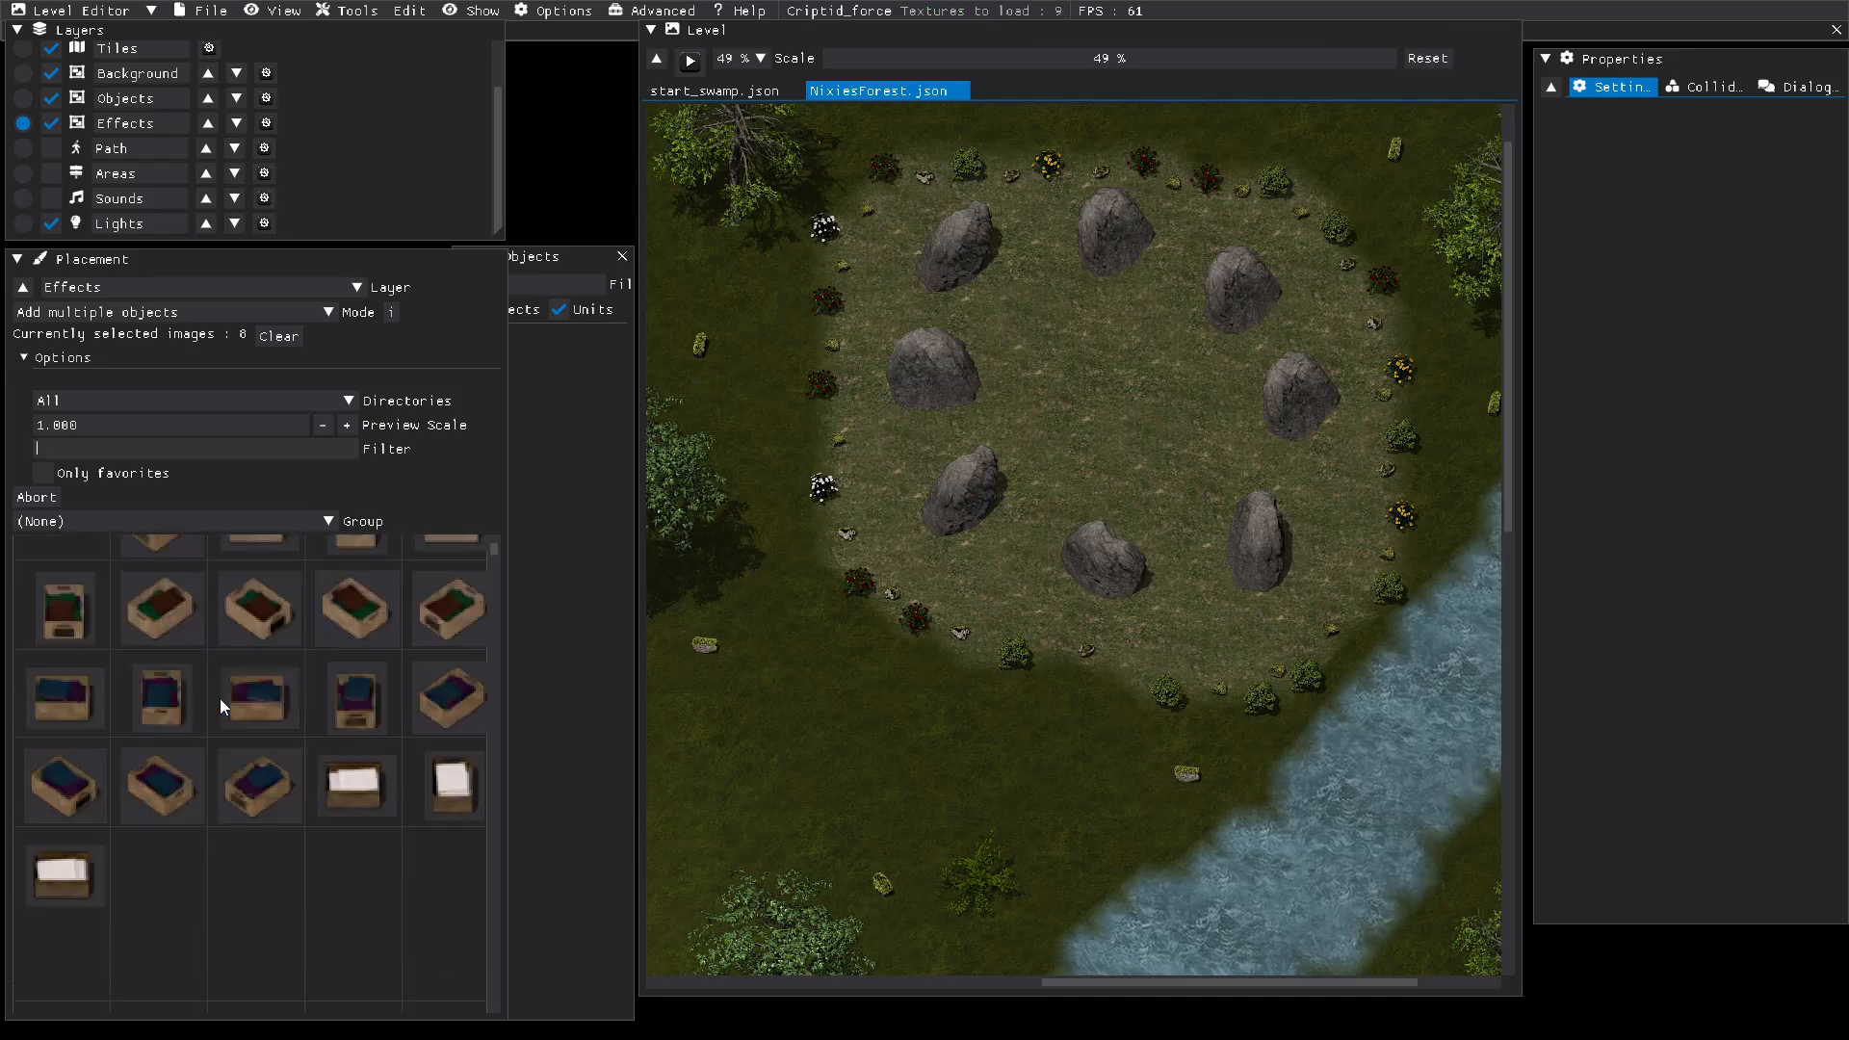
scroll(219, 699, down, 4)
scroll(218, 701, up, 6)
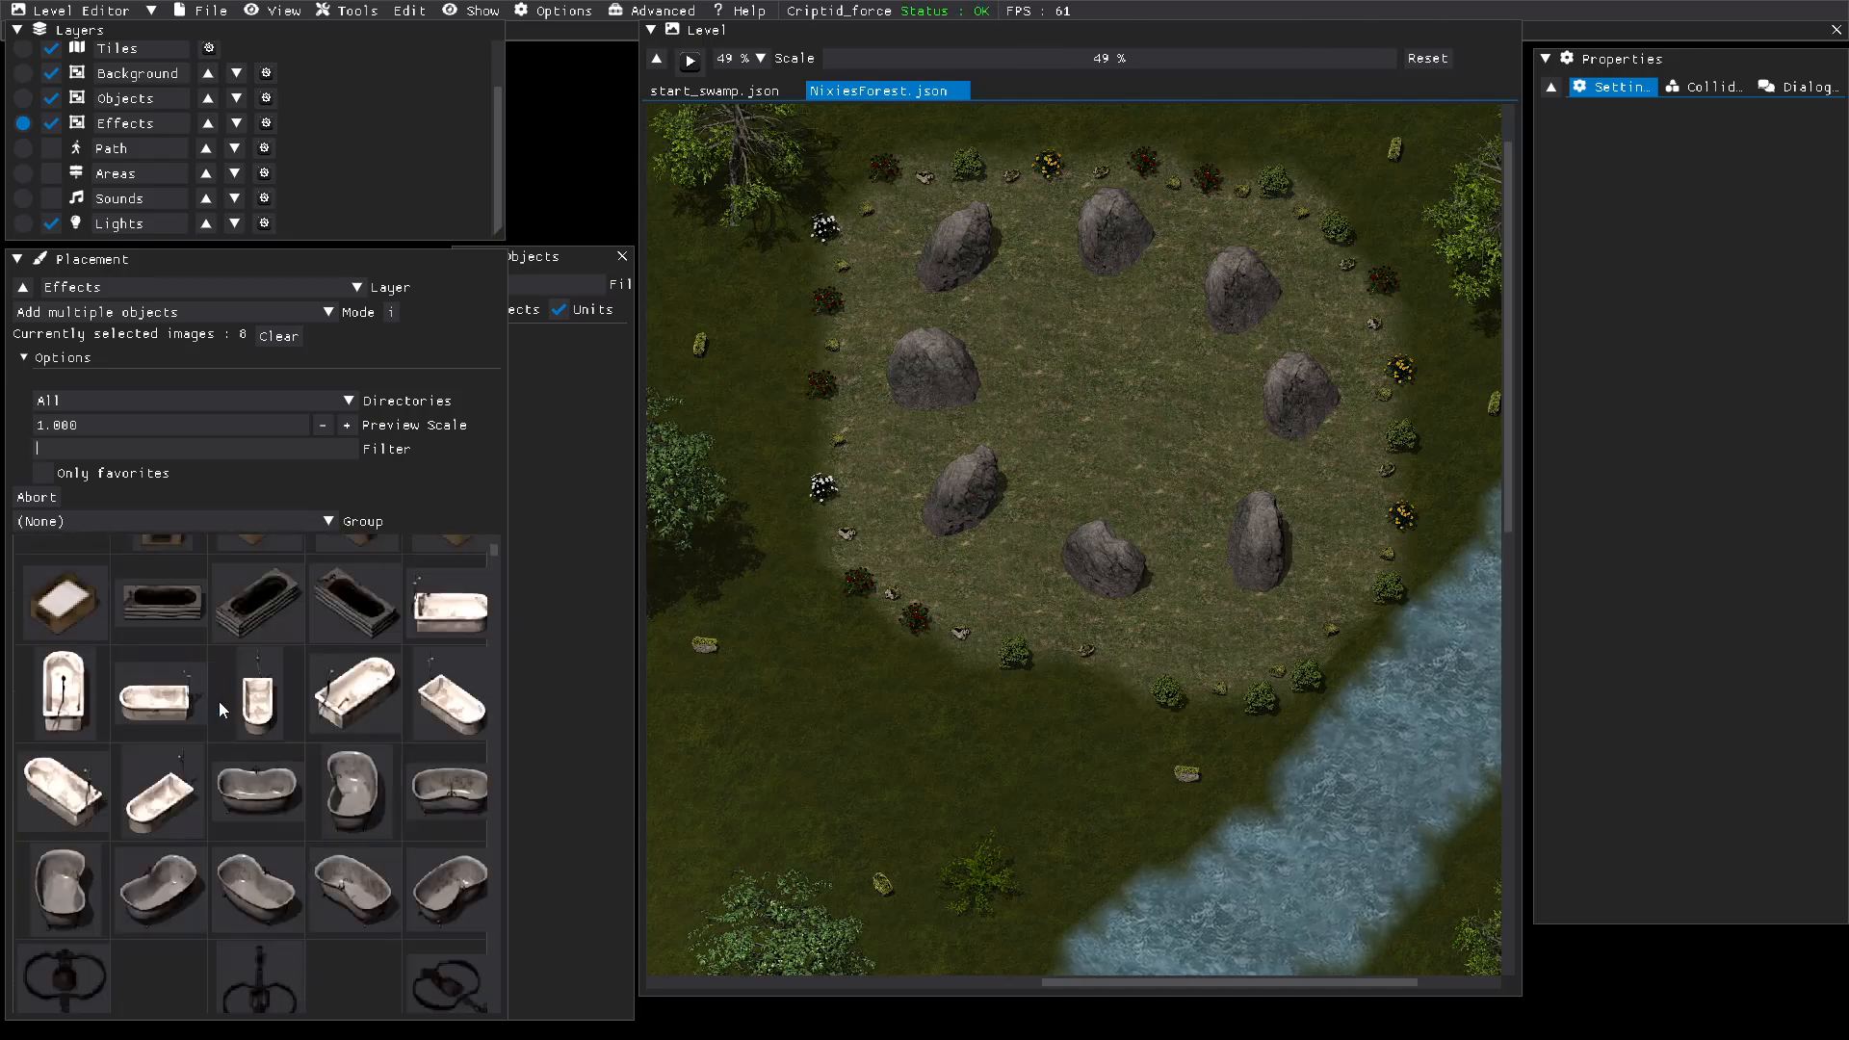
scroll(217, 701, up, 10)
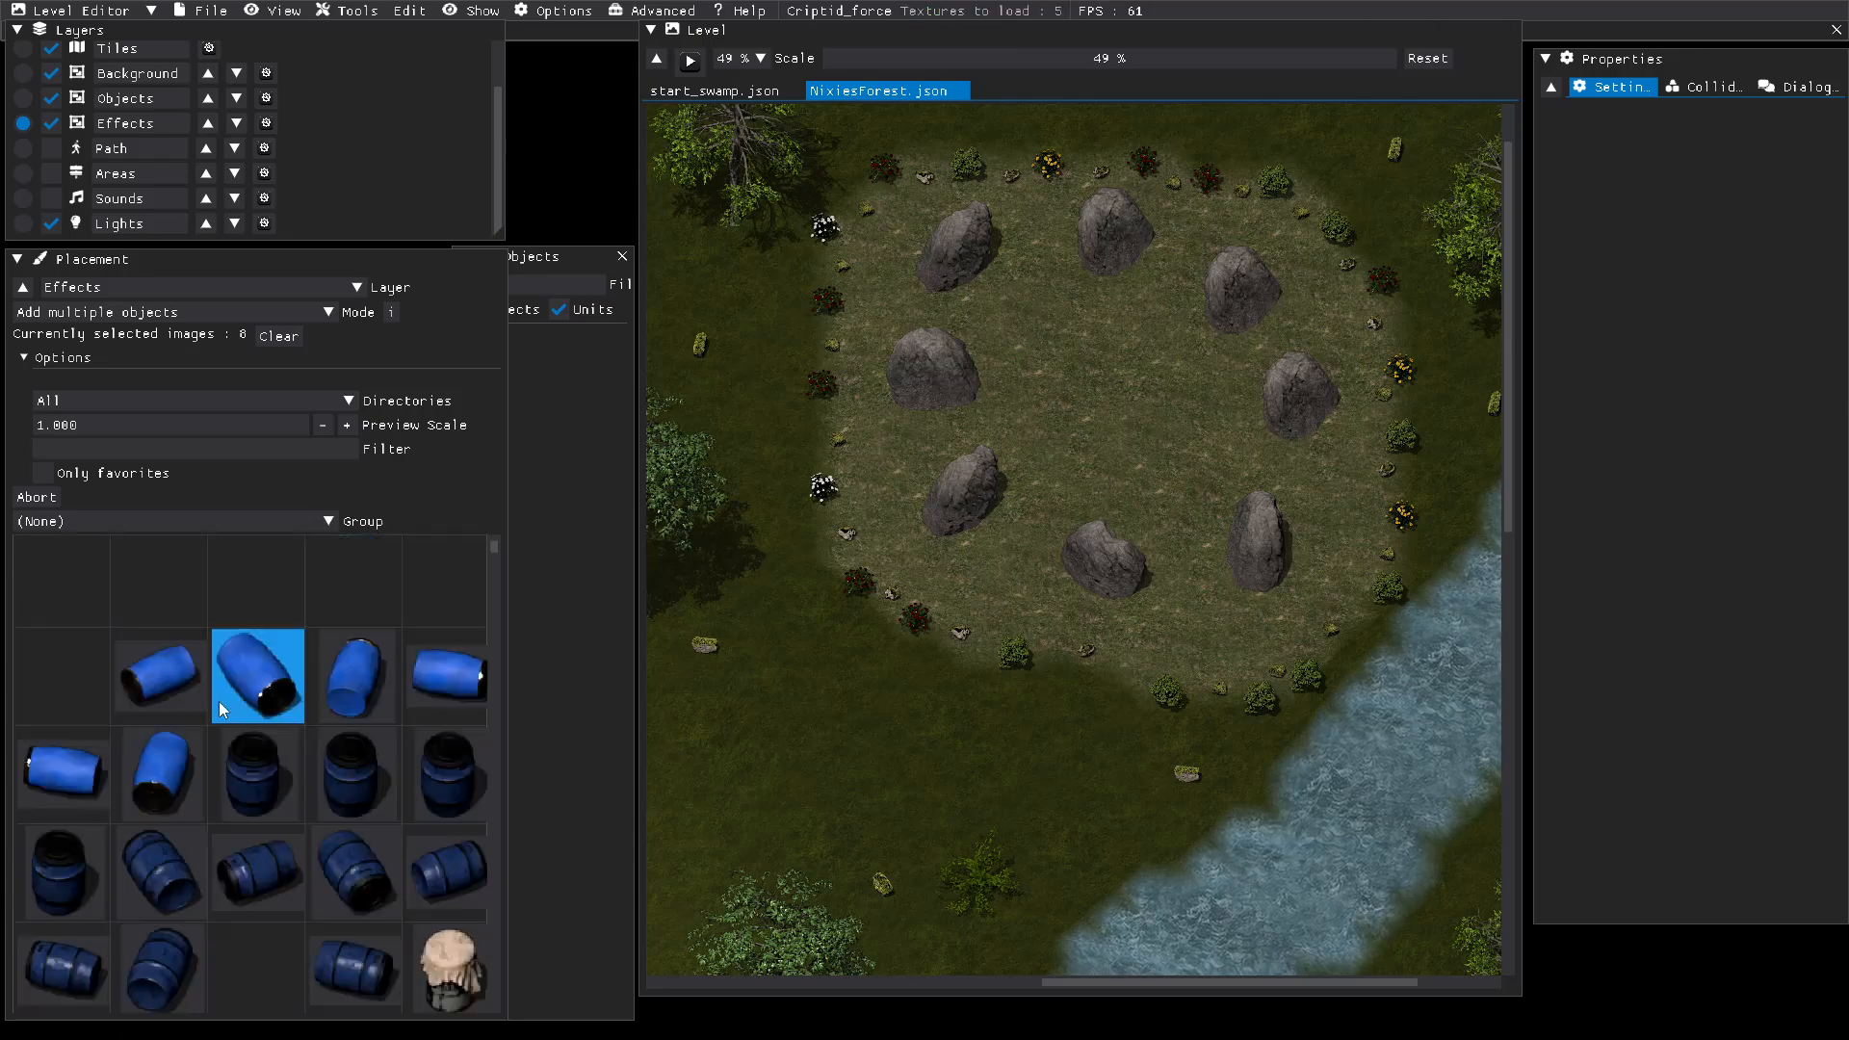
scroll(218, 701, up, 10)
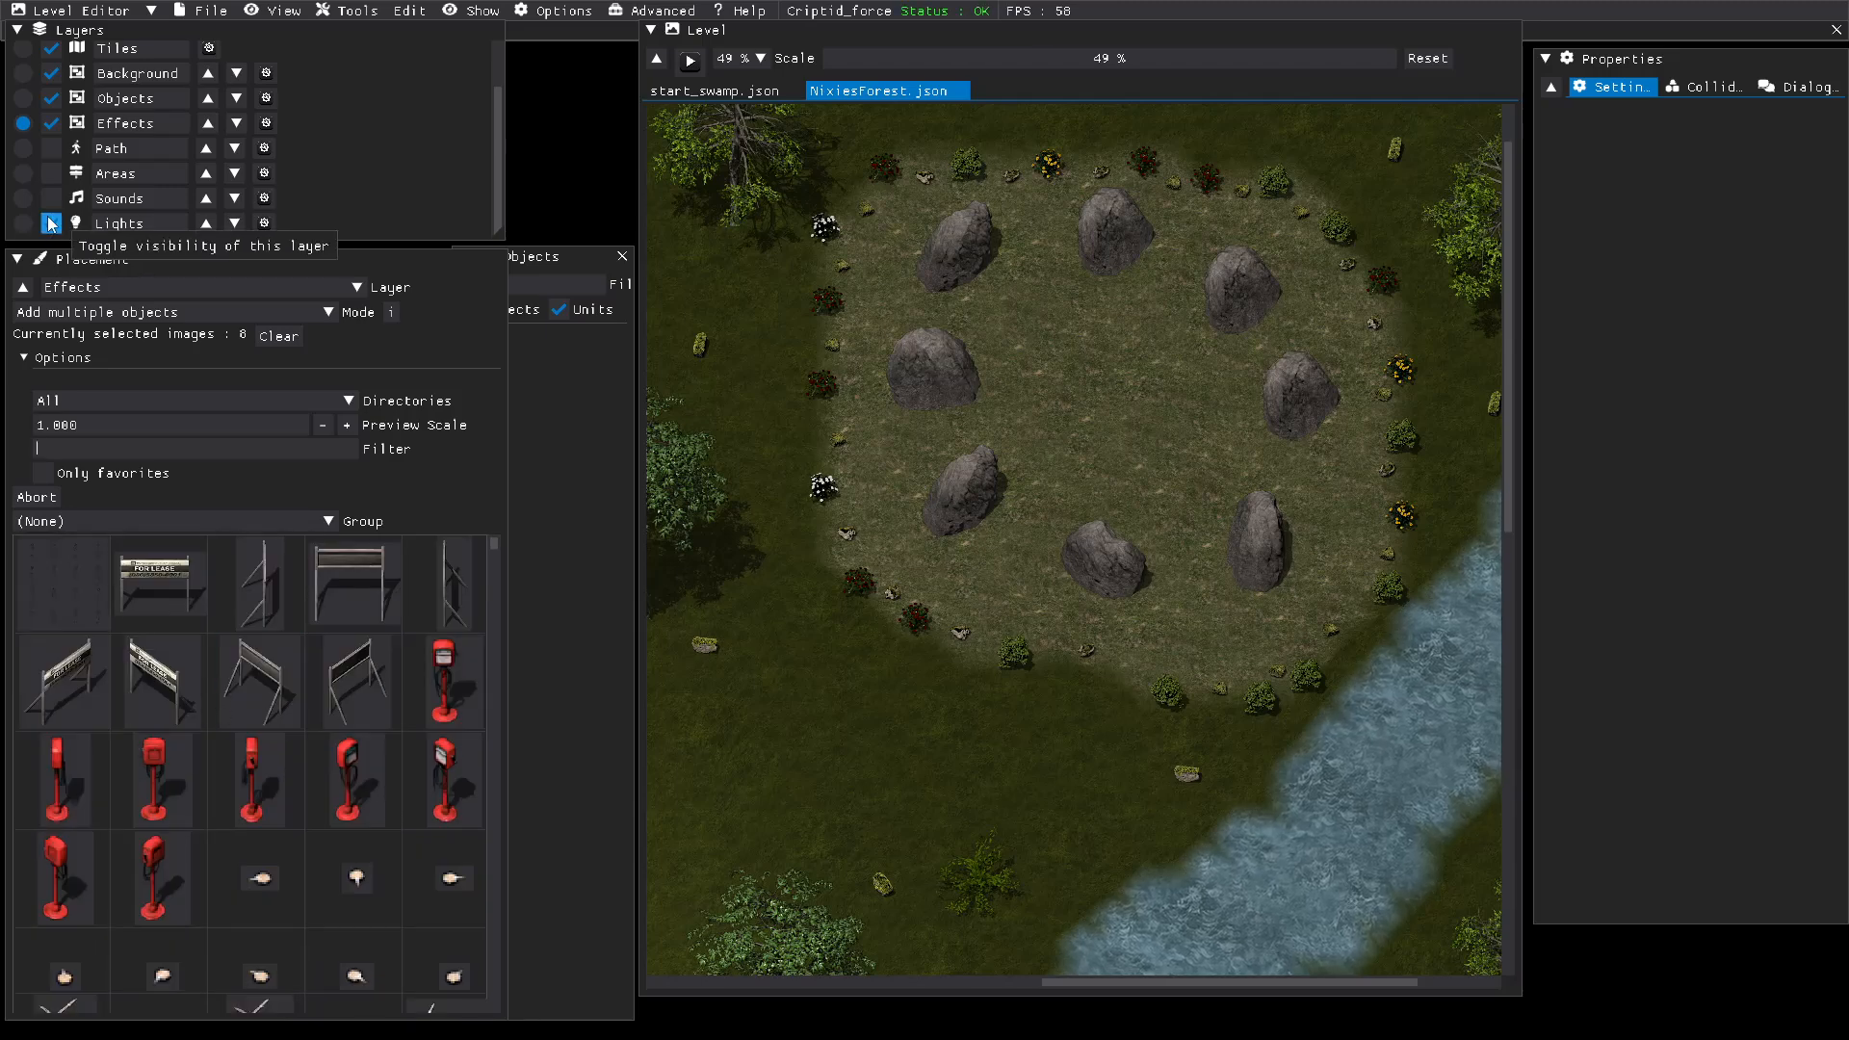
Step: Save the level again and make Objects the active layer
click(206, 11)
click(206, 116)
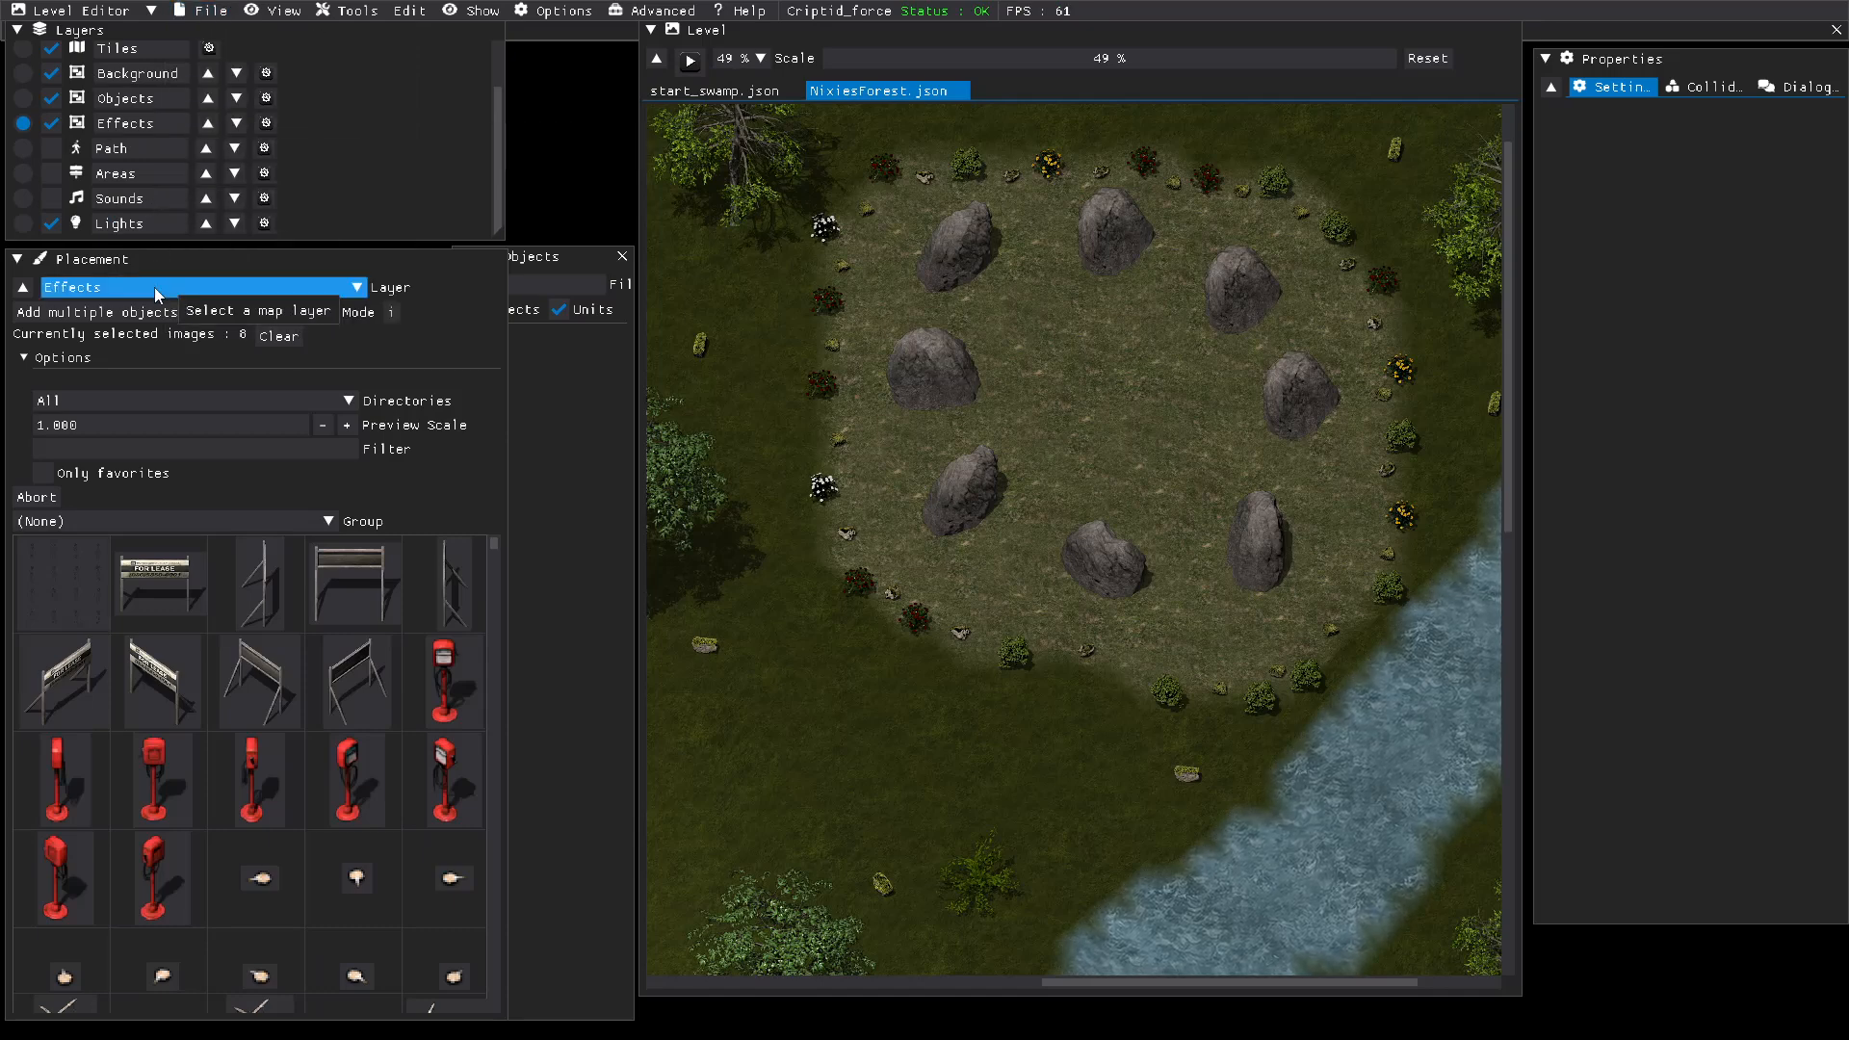
click(23, 98)
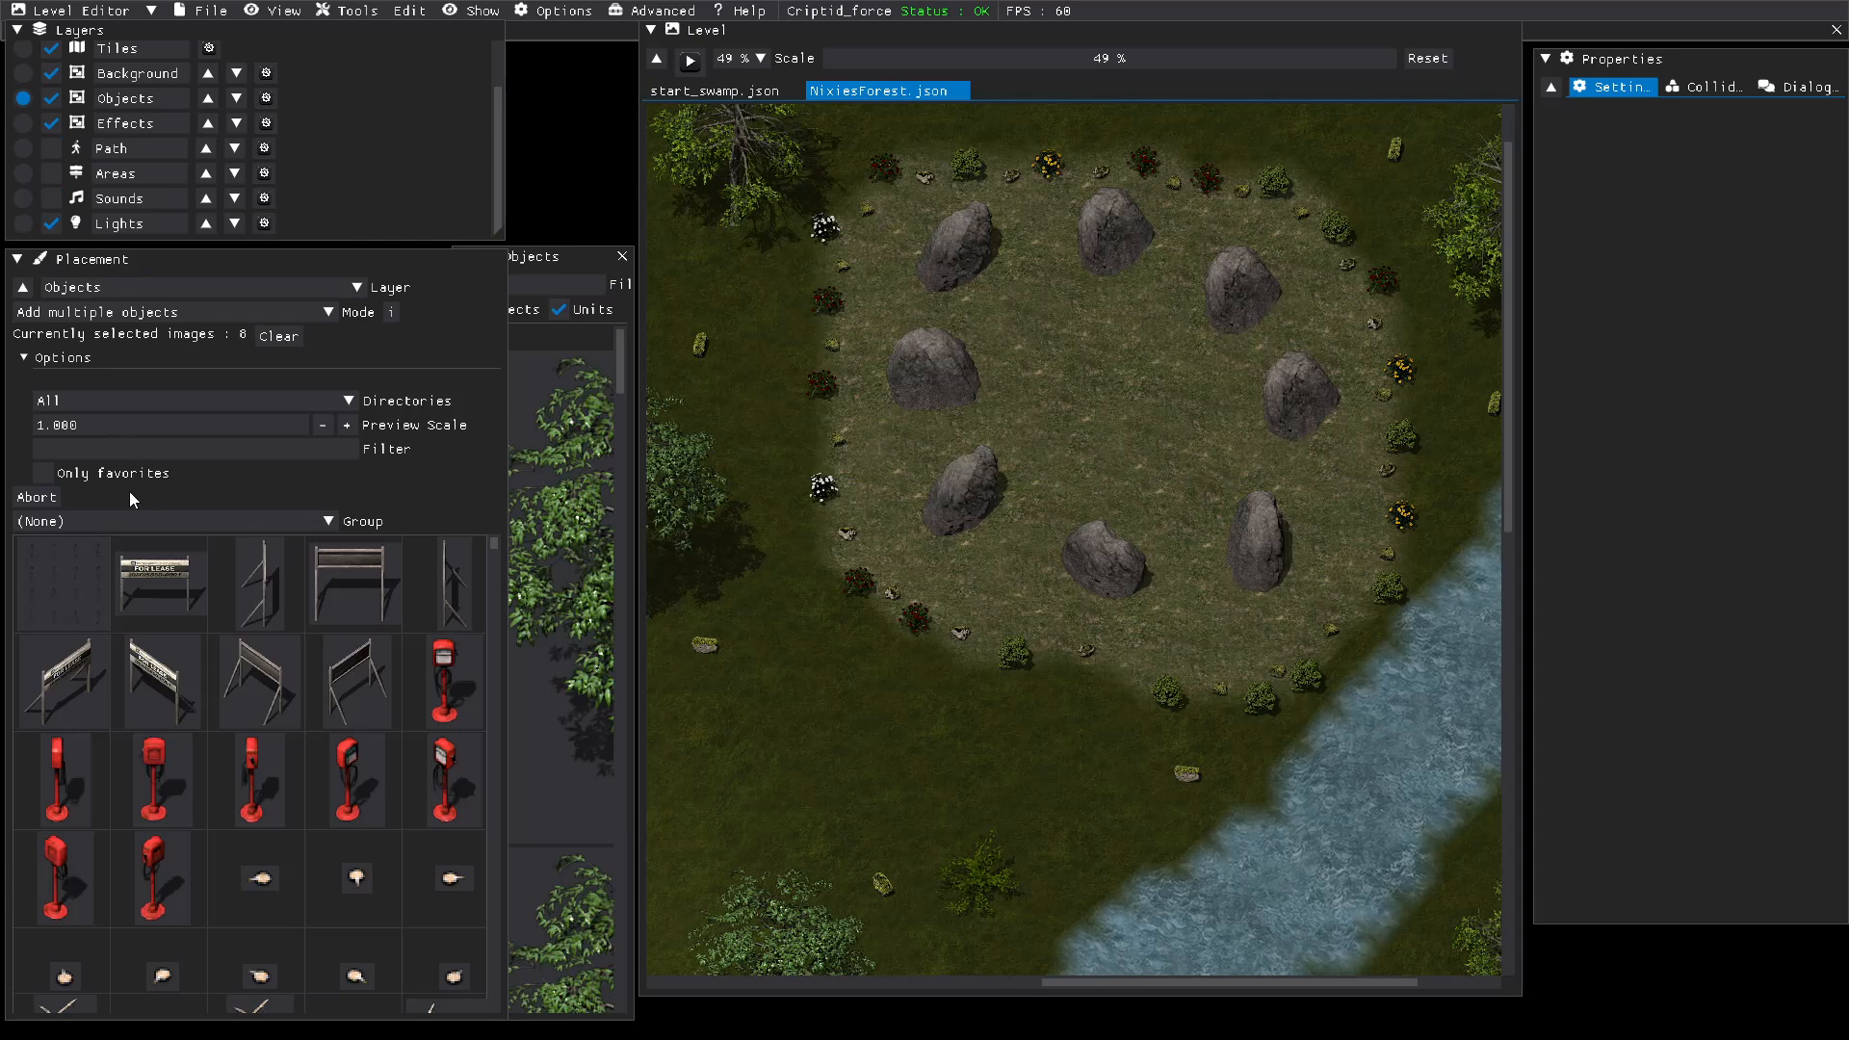
click(130, 293)
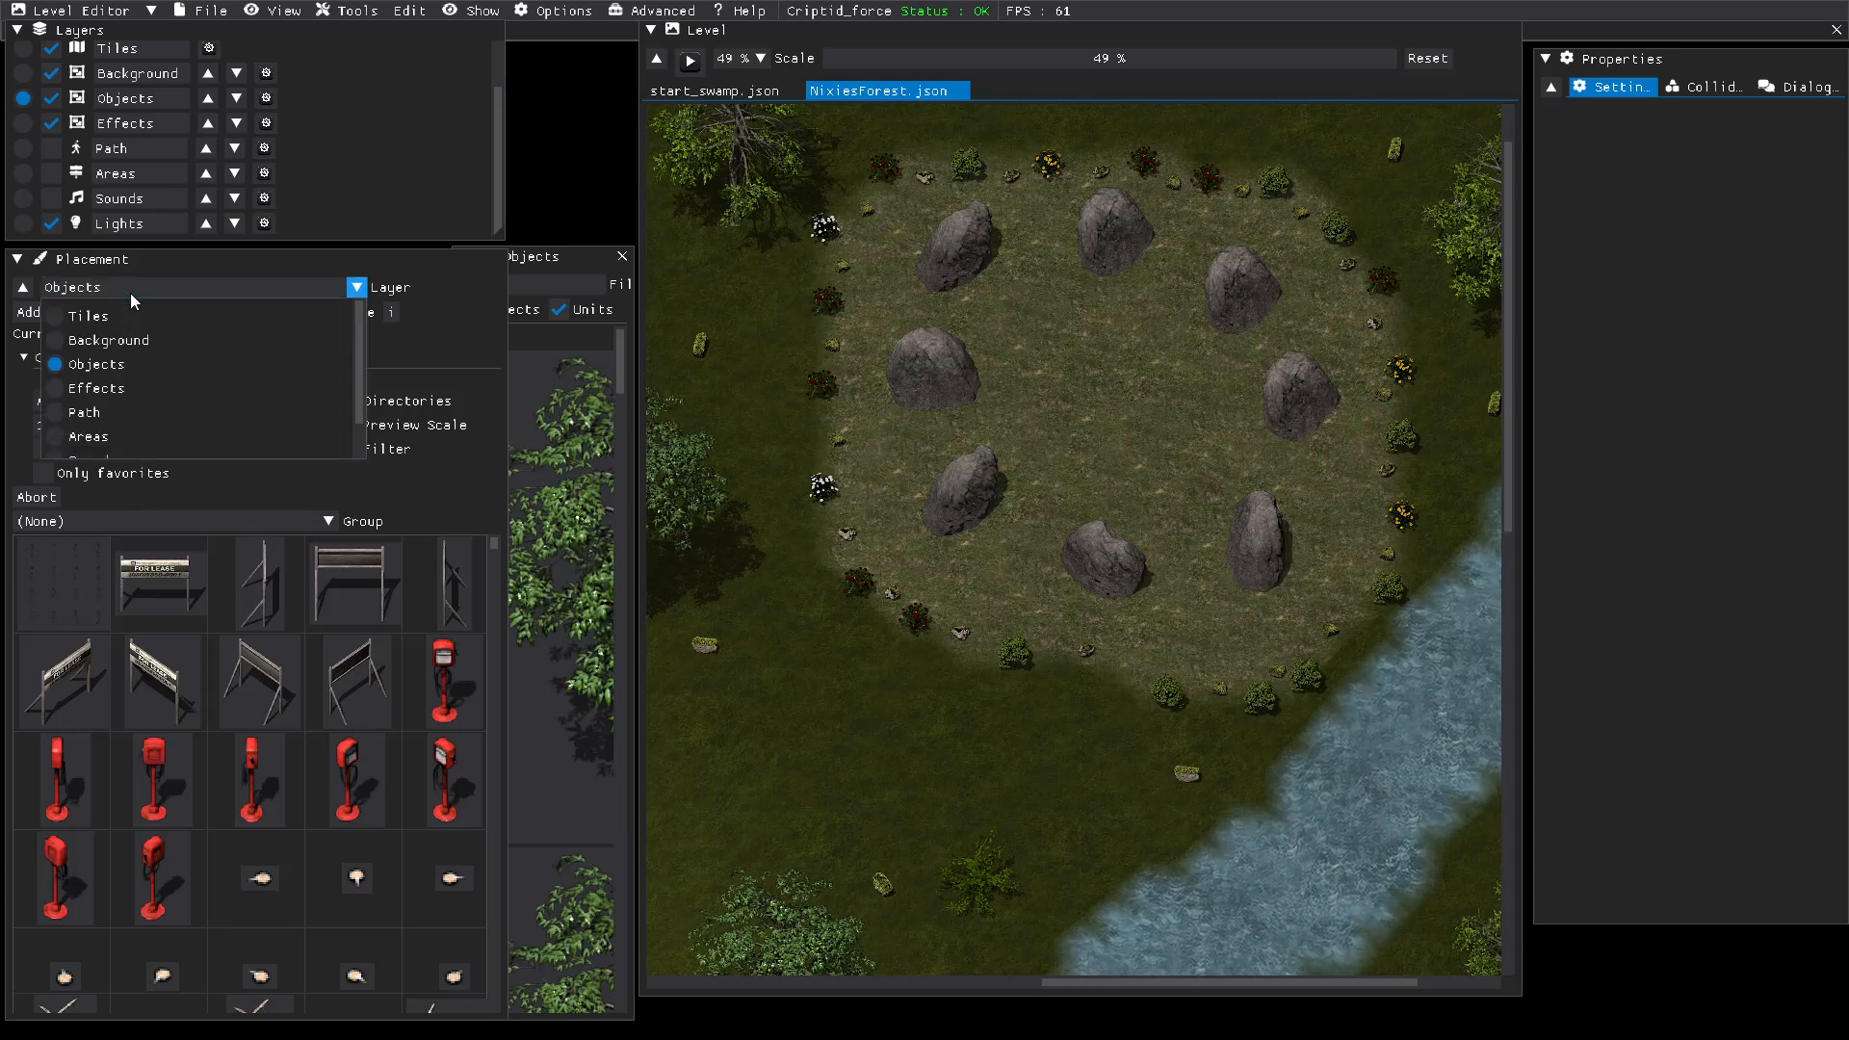
scroll(68, 438, down, 1)
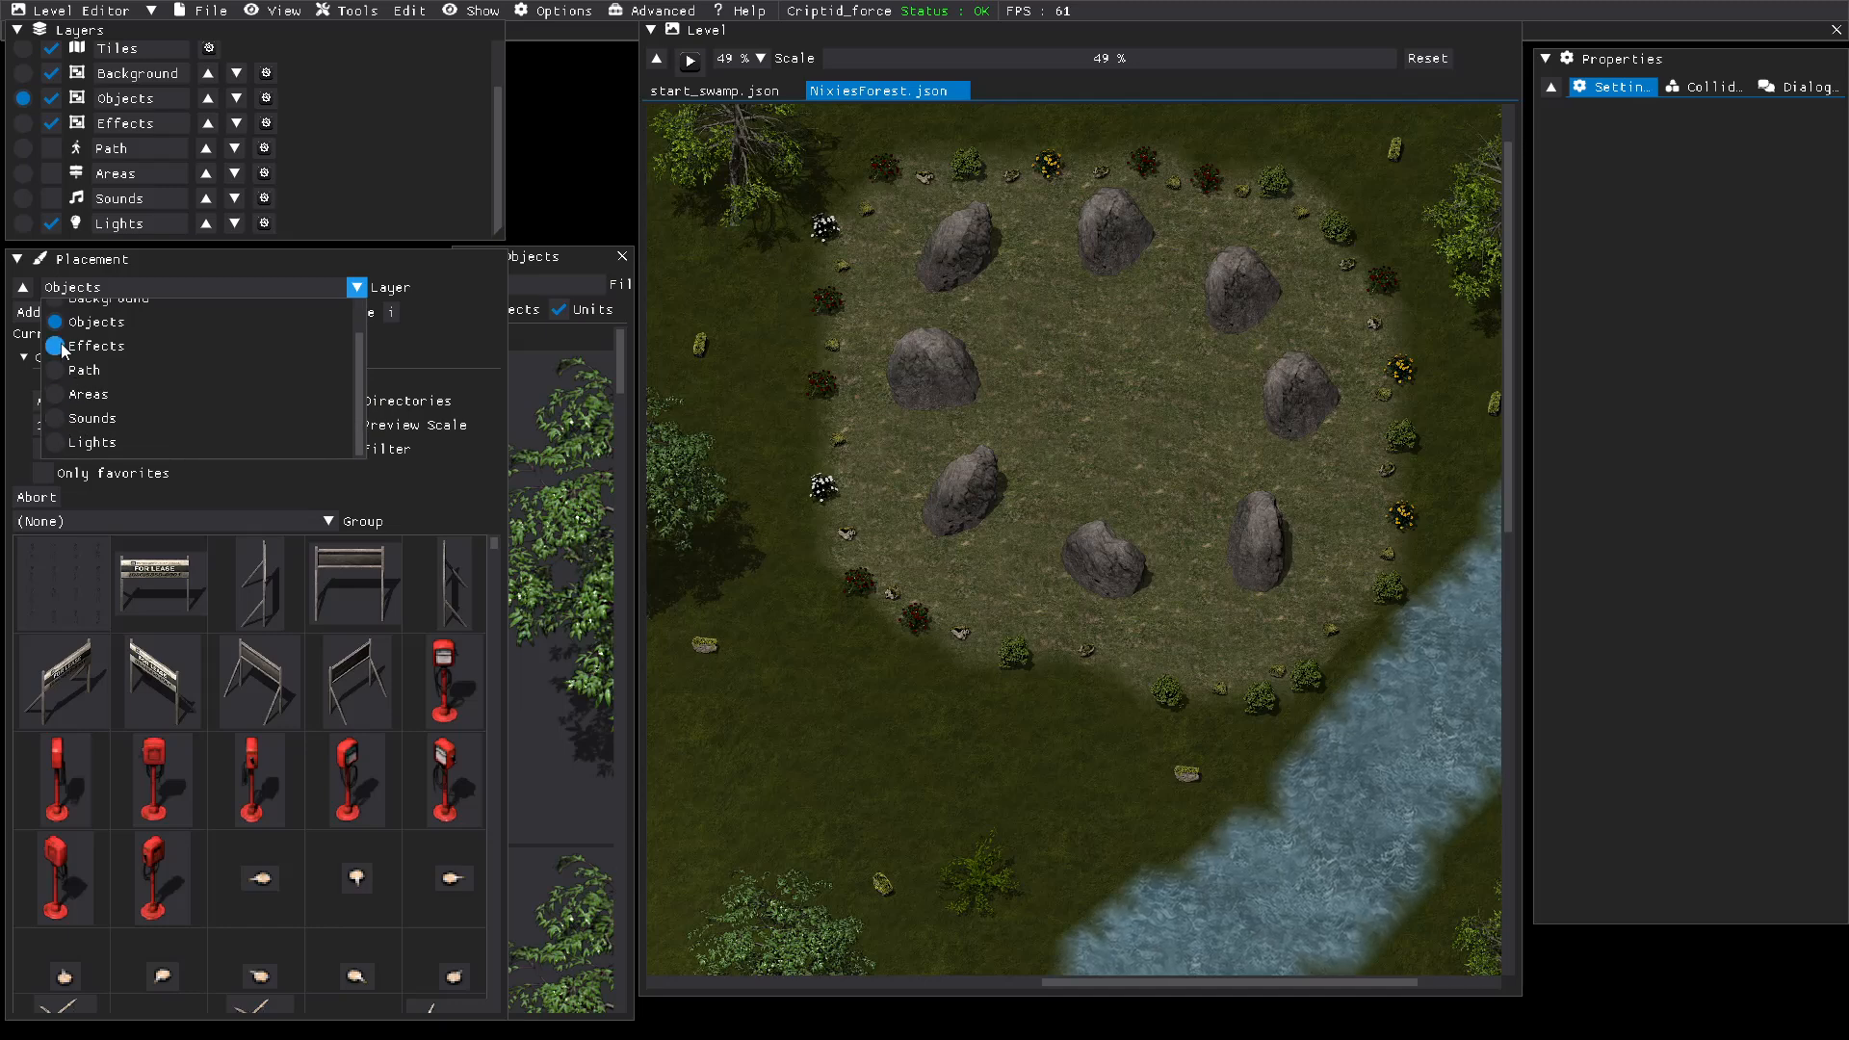
scroll(66, 420, up, 1)
scroll(65, 420, down, 1)
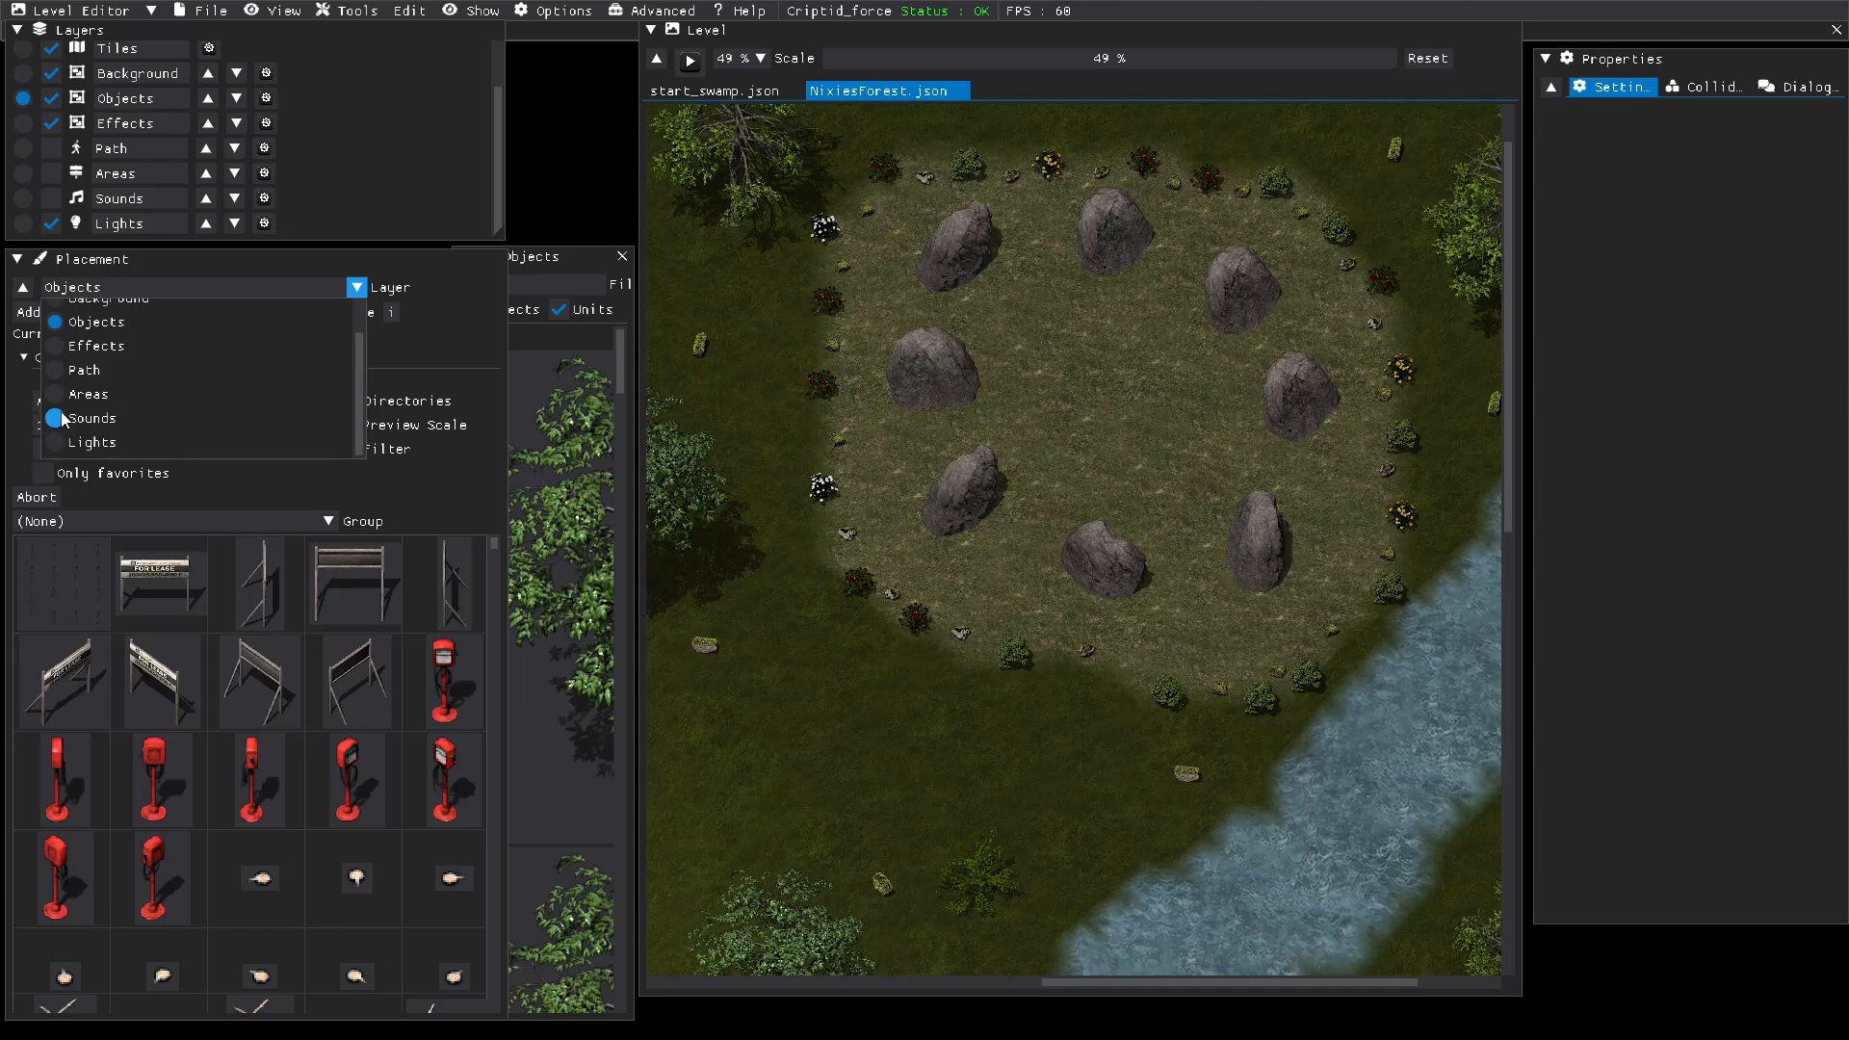
click(60, 445)
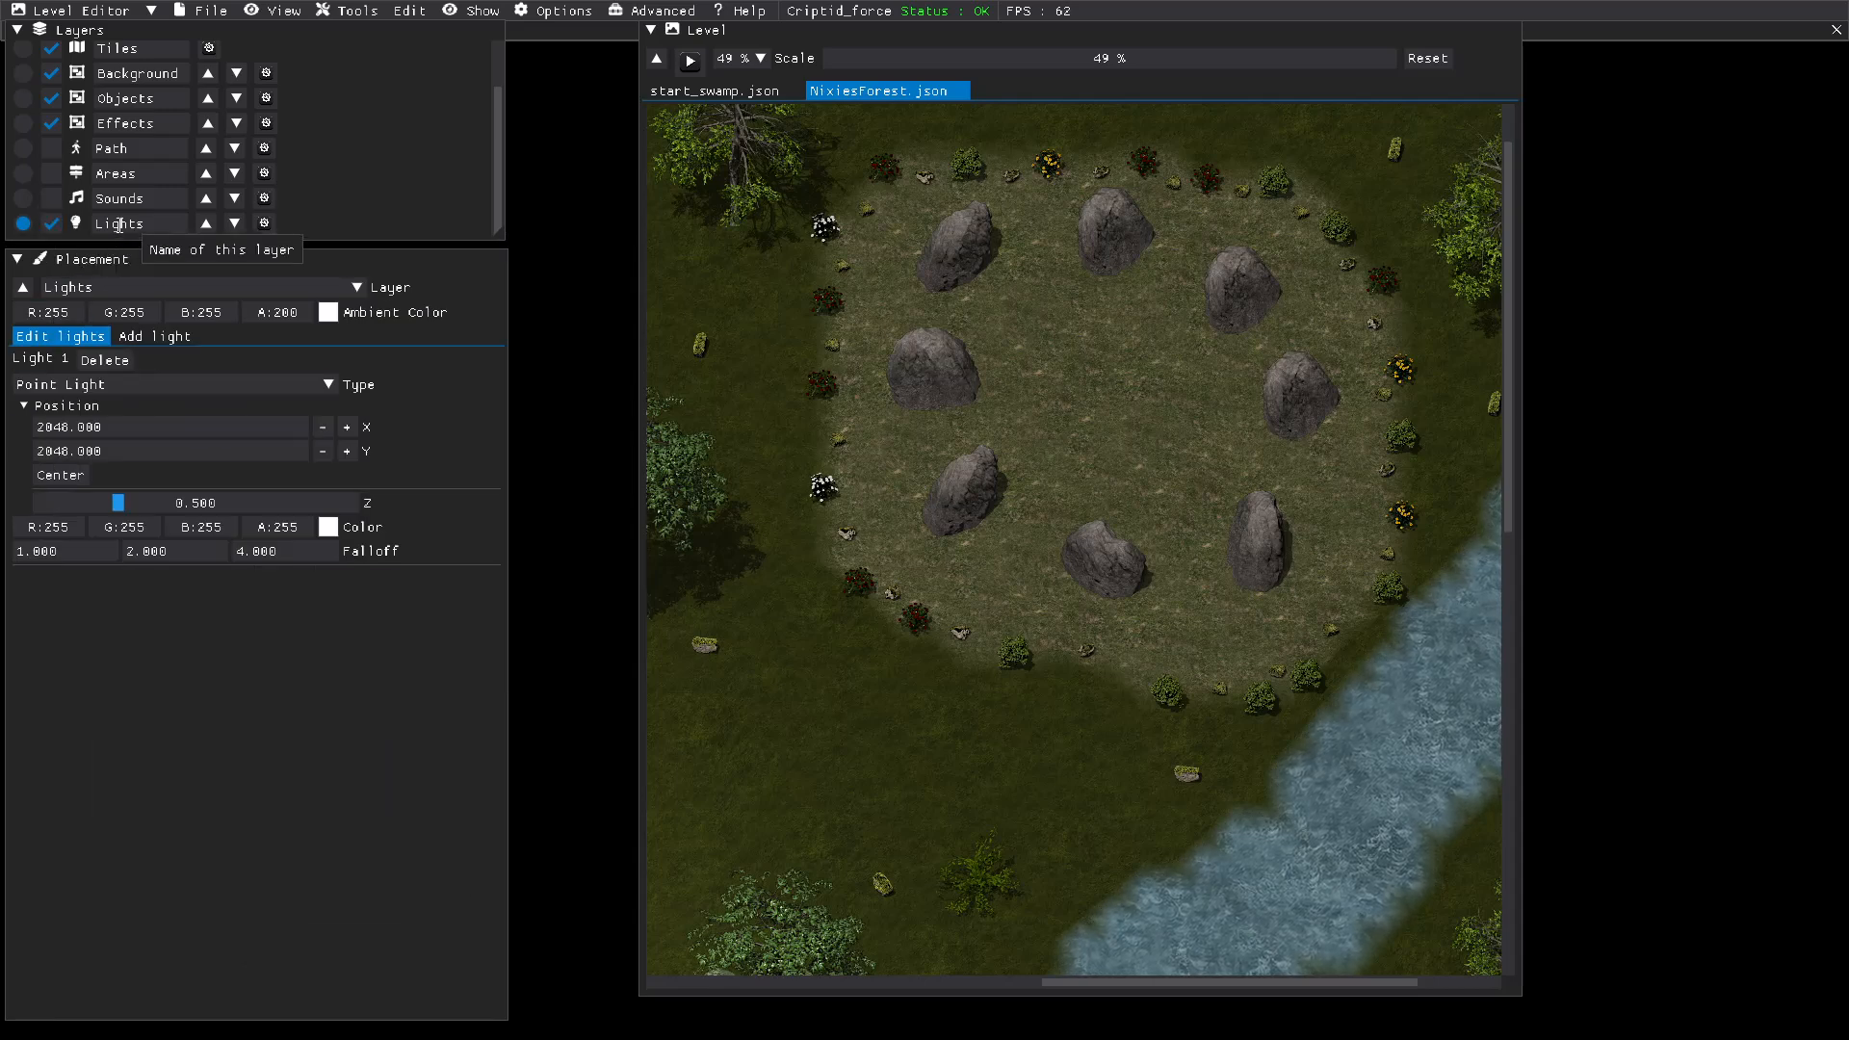
click(23, 97)
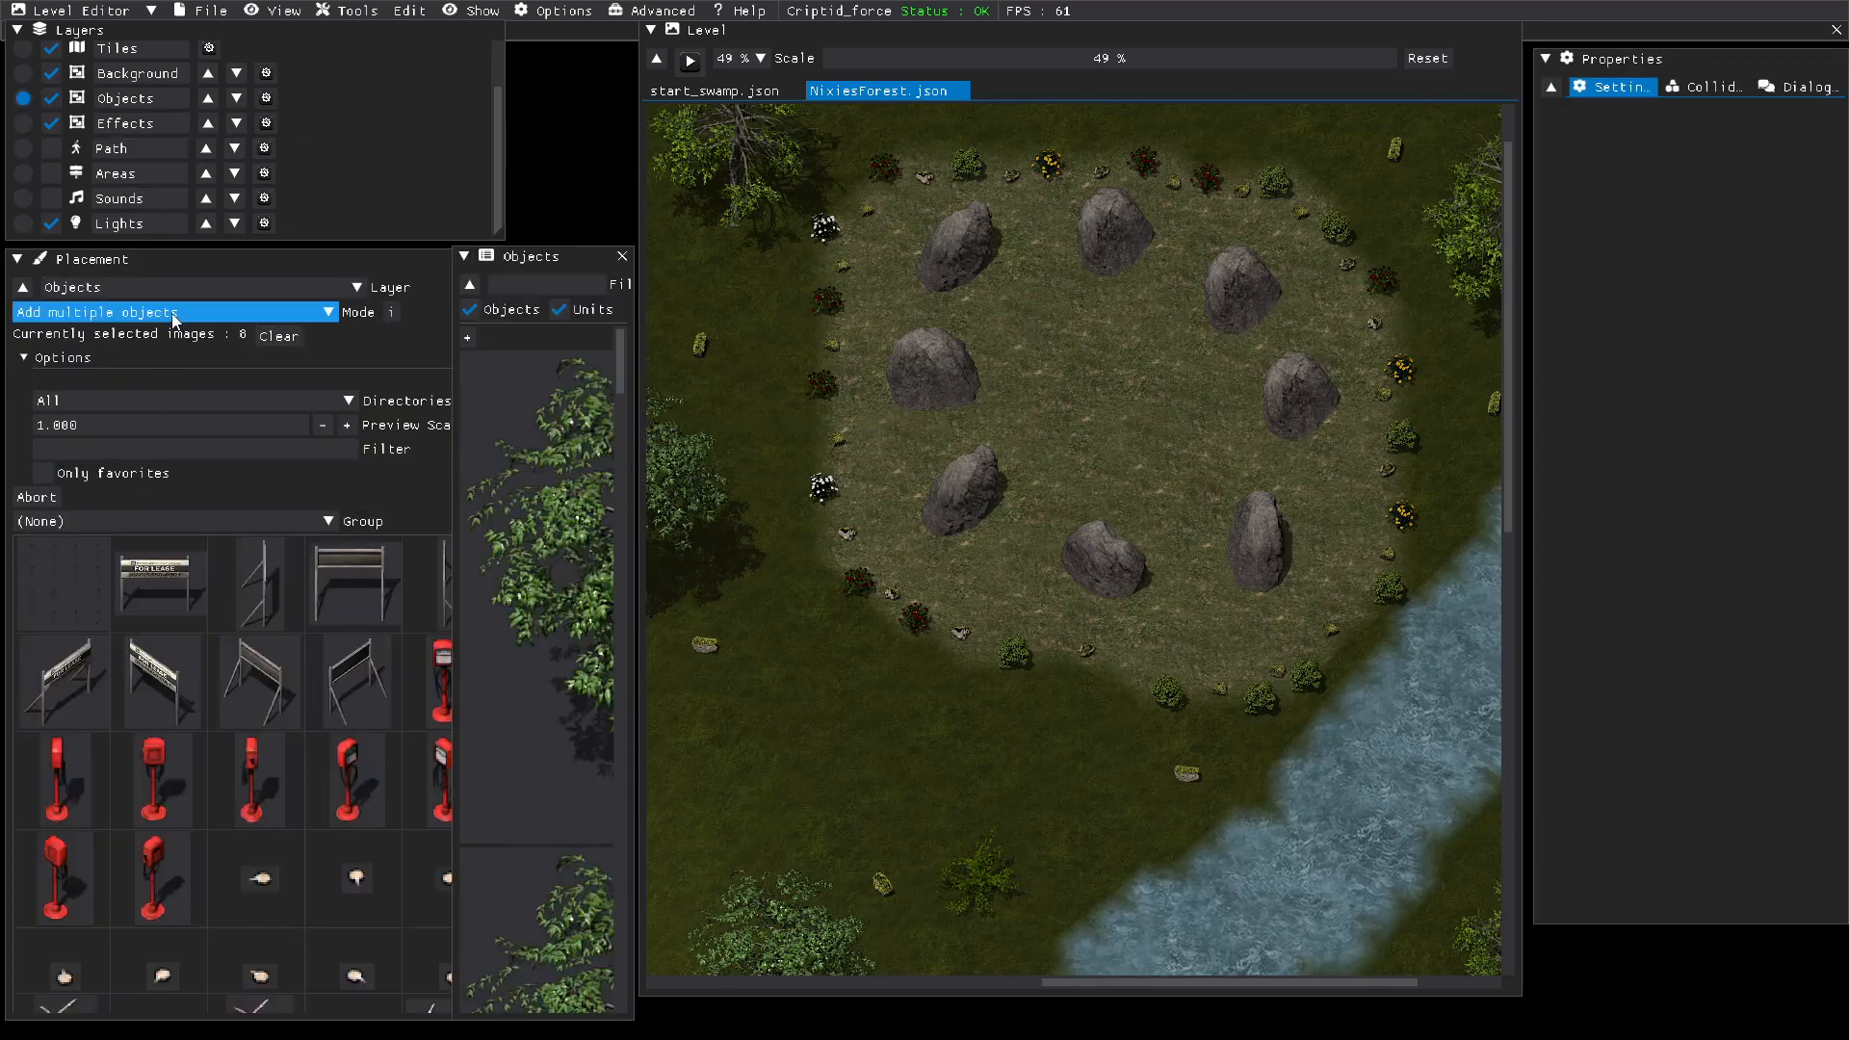
click(228, 316)
click(55, 341)
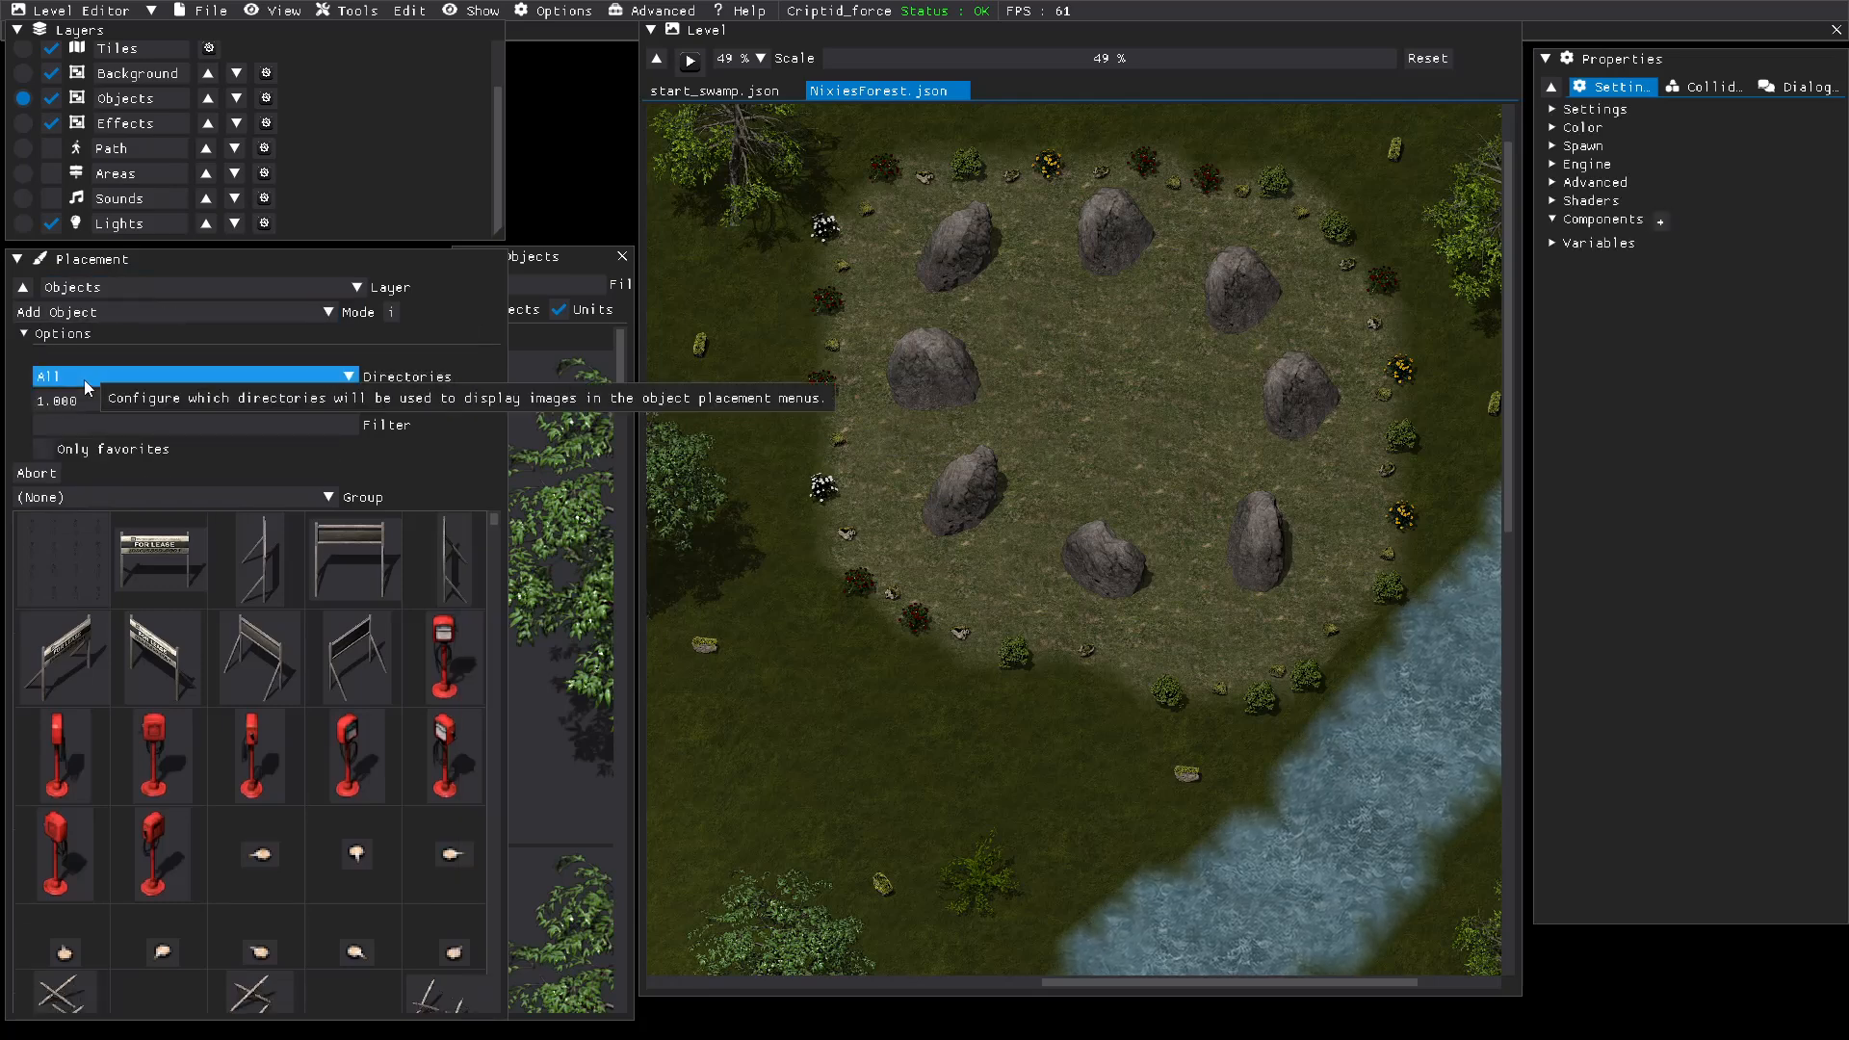
click(158, 291)
scroll(55, 430, down, 2)
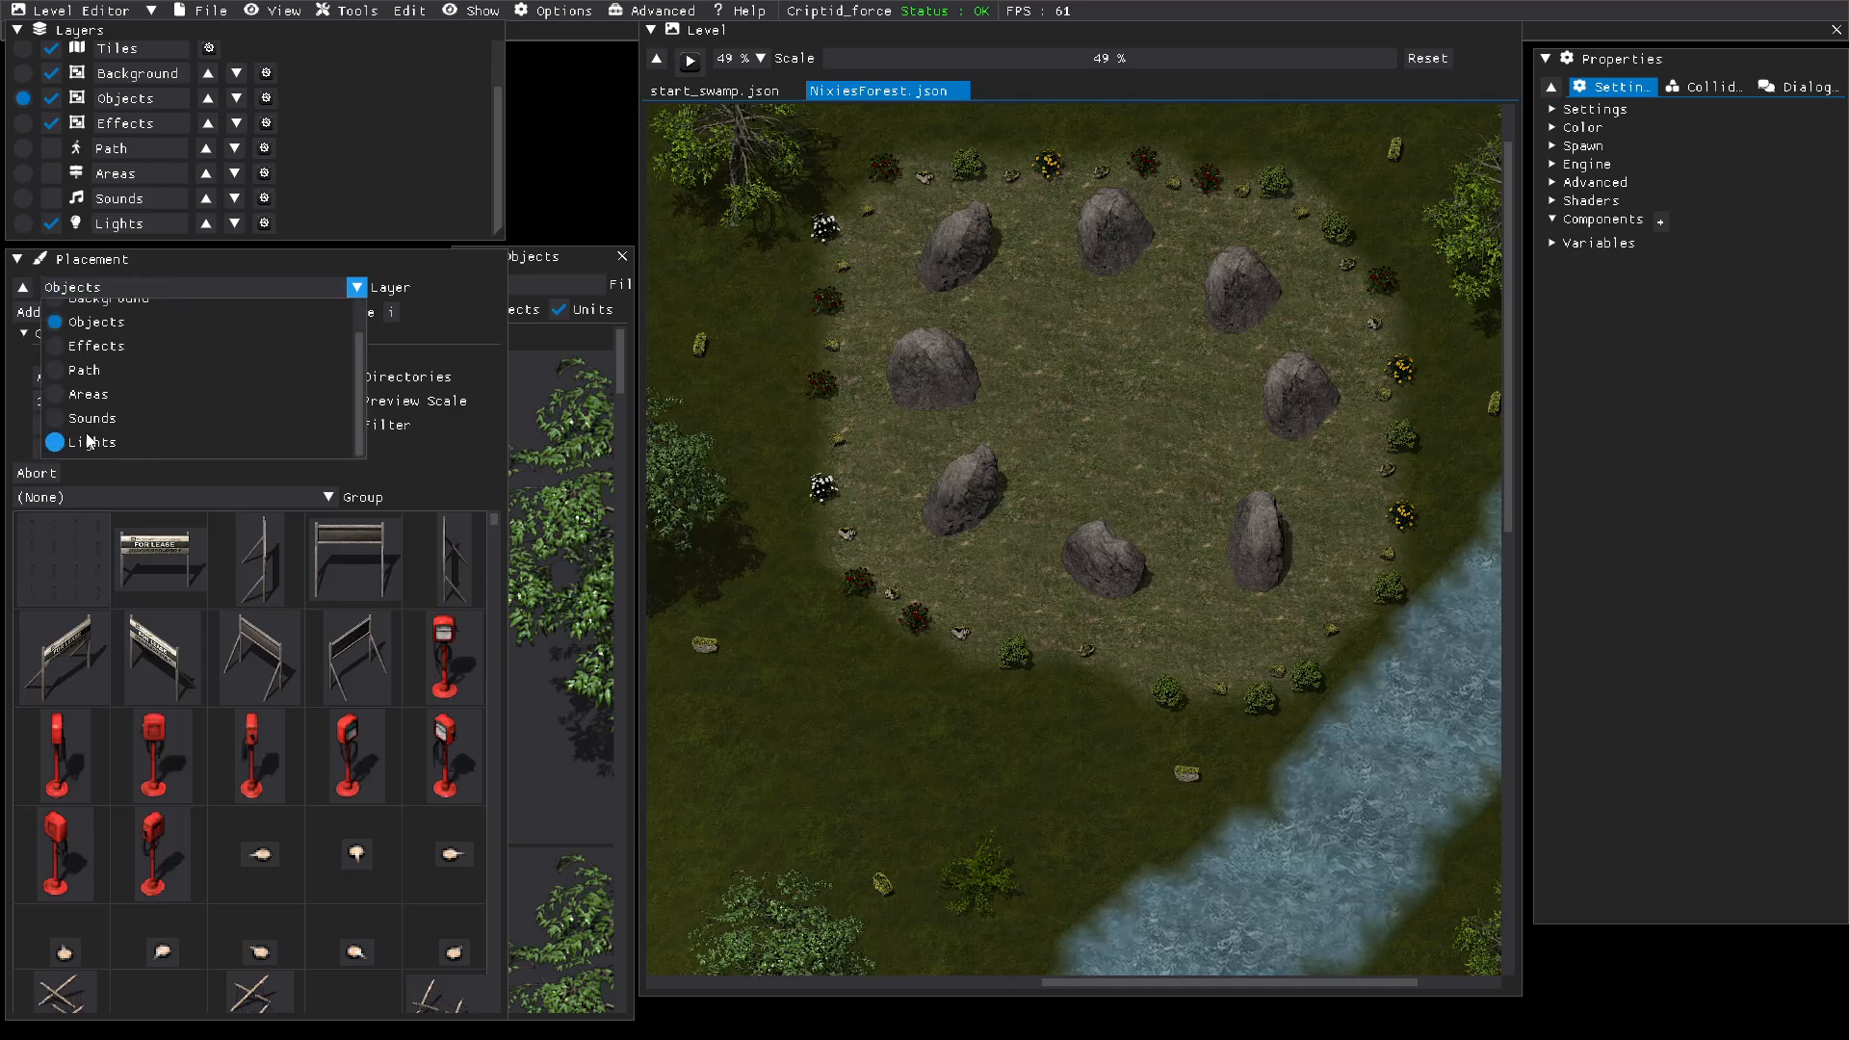
scroll(88, 441, up, 2)
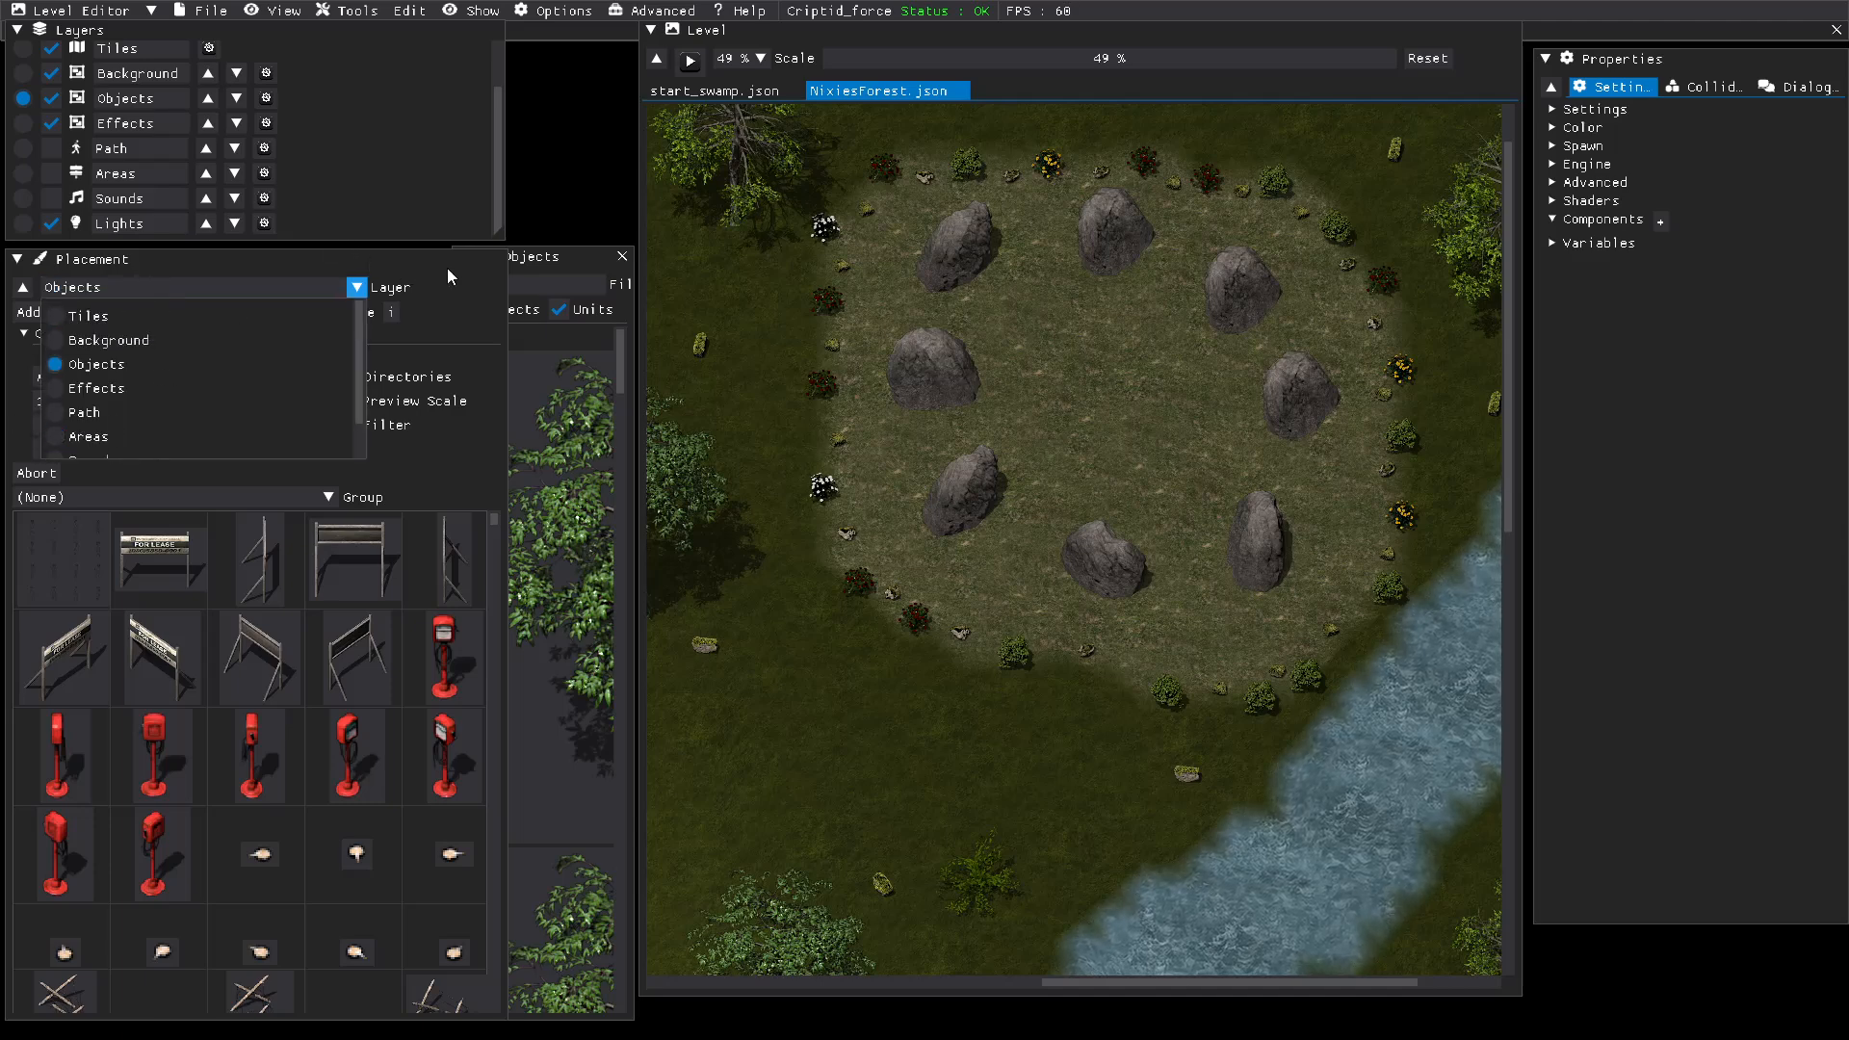
click(448, 271)
Step: Set the placement mode to Add Unit and choose the Caladrius character for placement
click(107, 309)
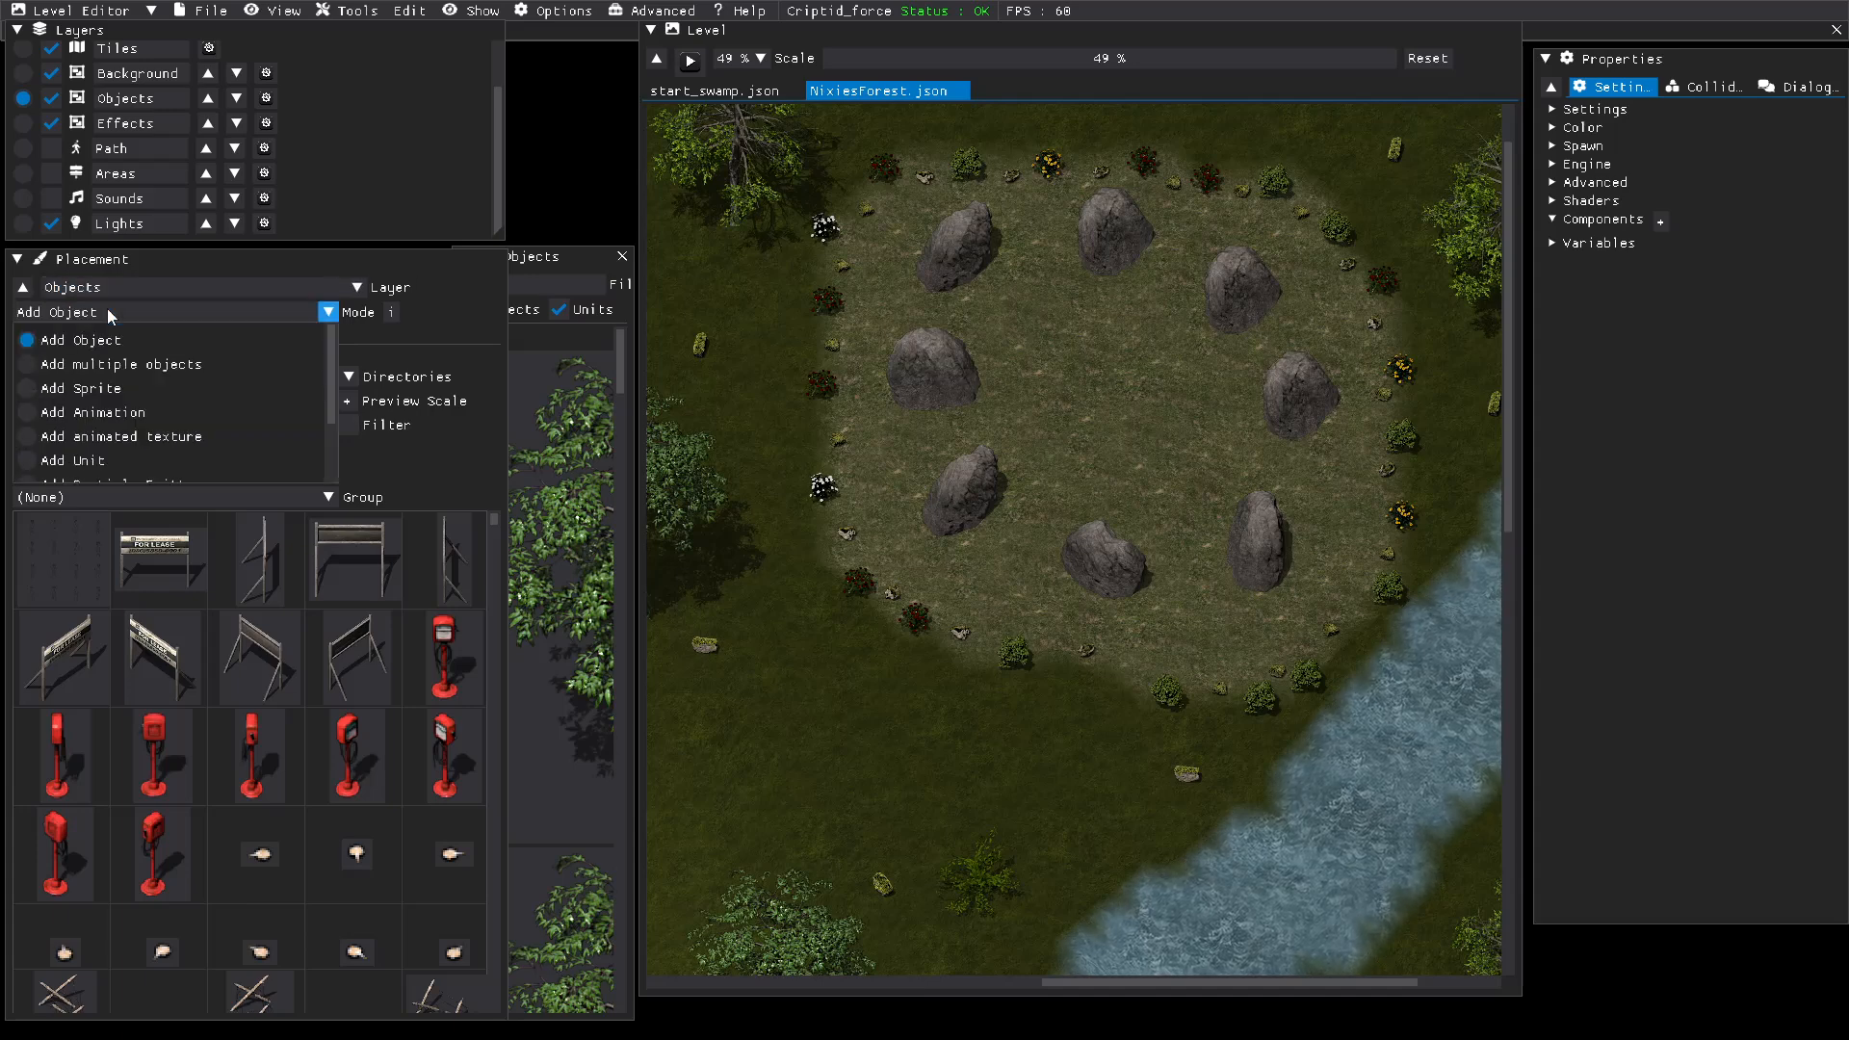
click(58, 460)
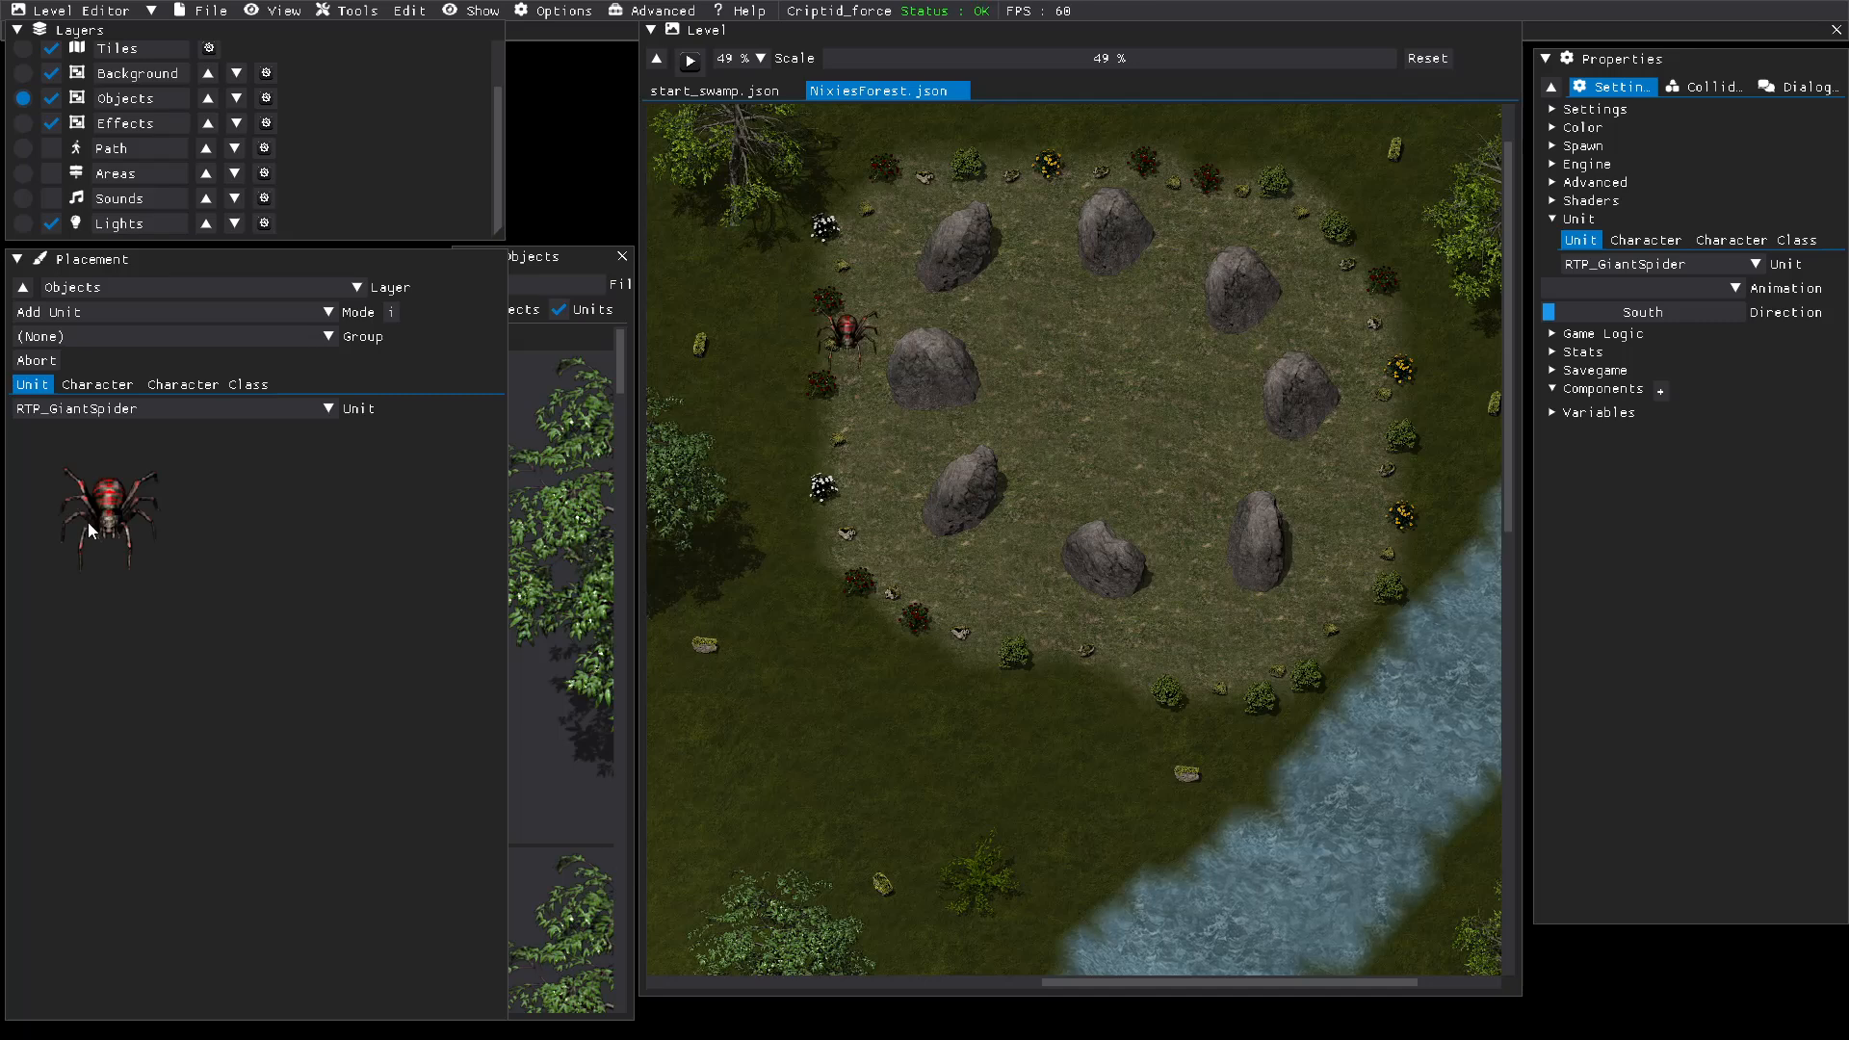
click(102, 383)
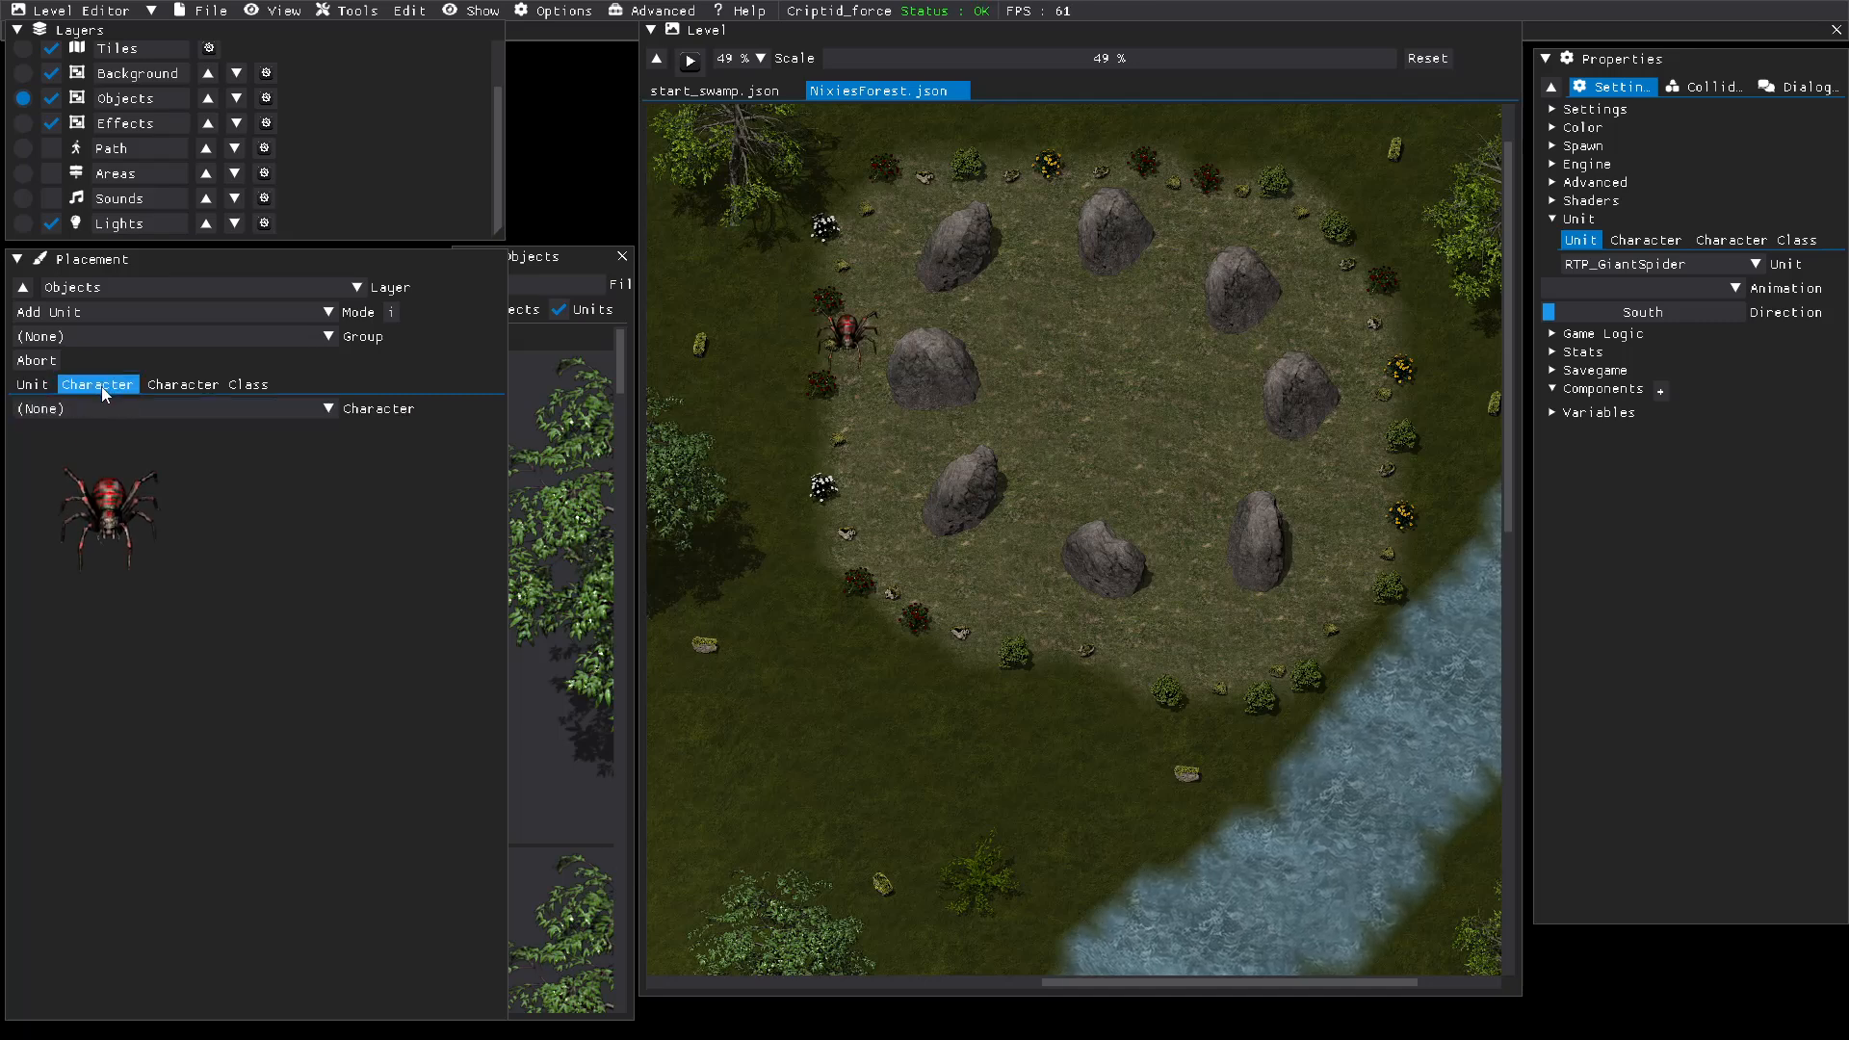
click(120, 412)
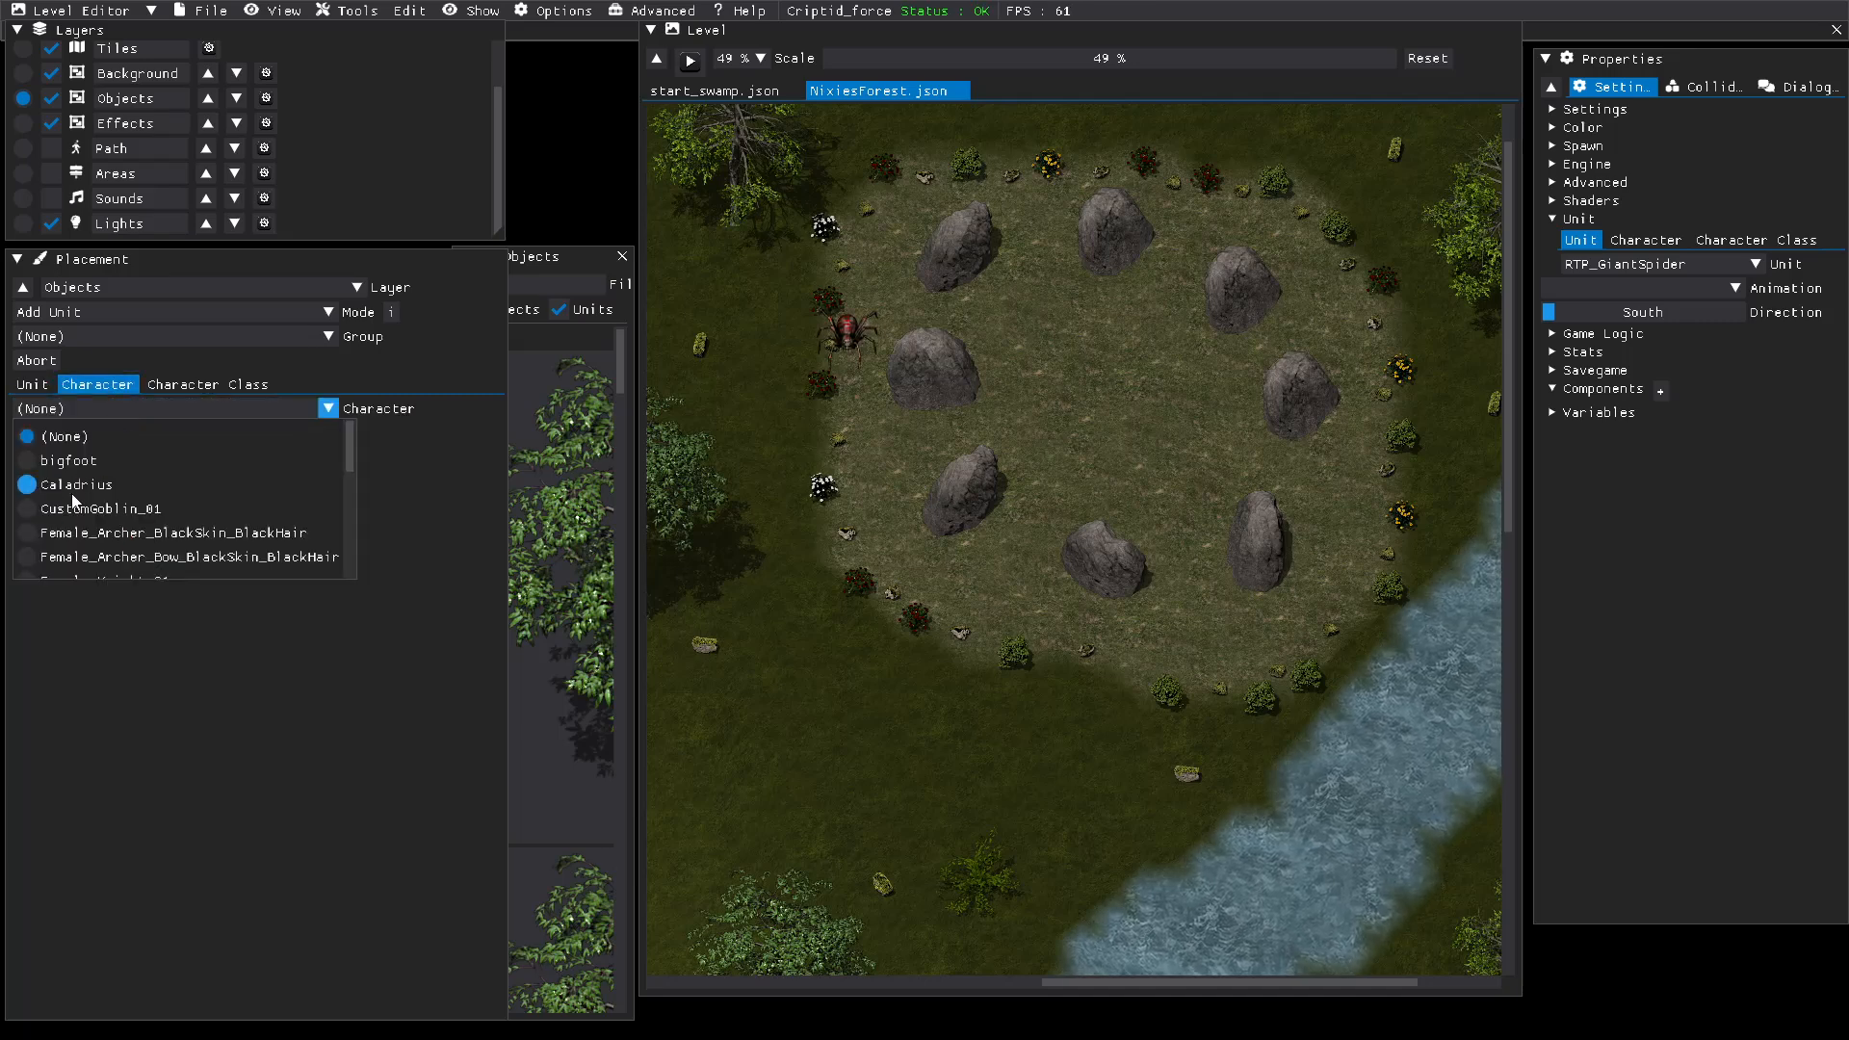
scroll(121, 495, down, 1)
scroll(112, 483, up, 1)
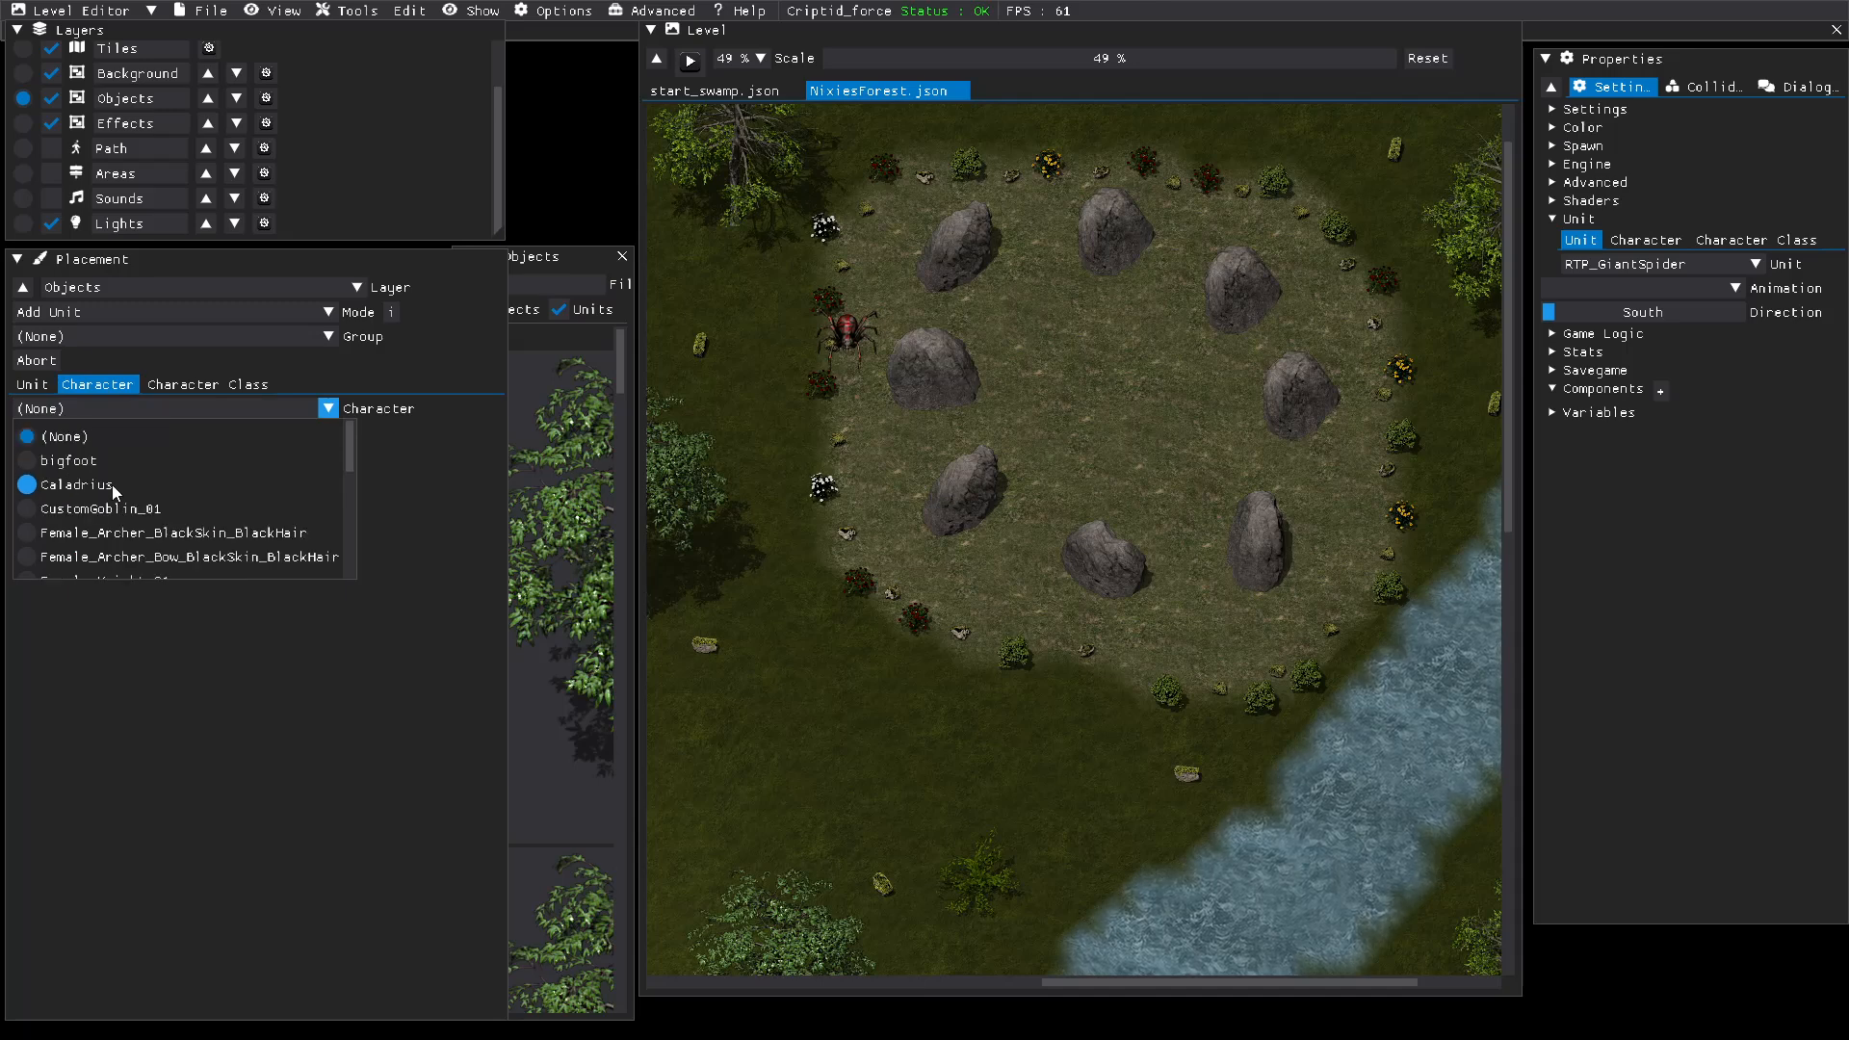
click(26, 487)
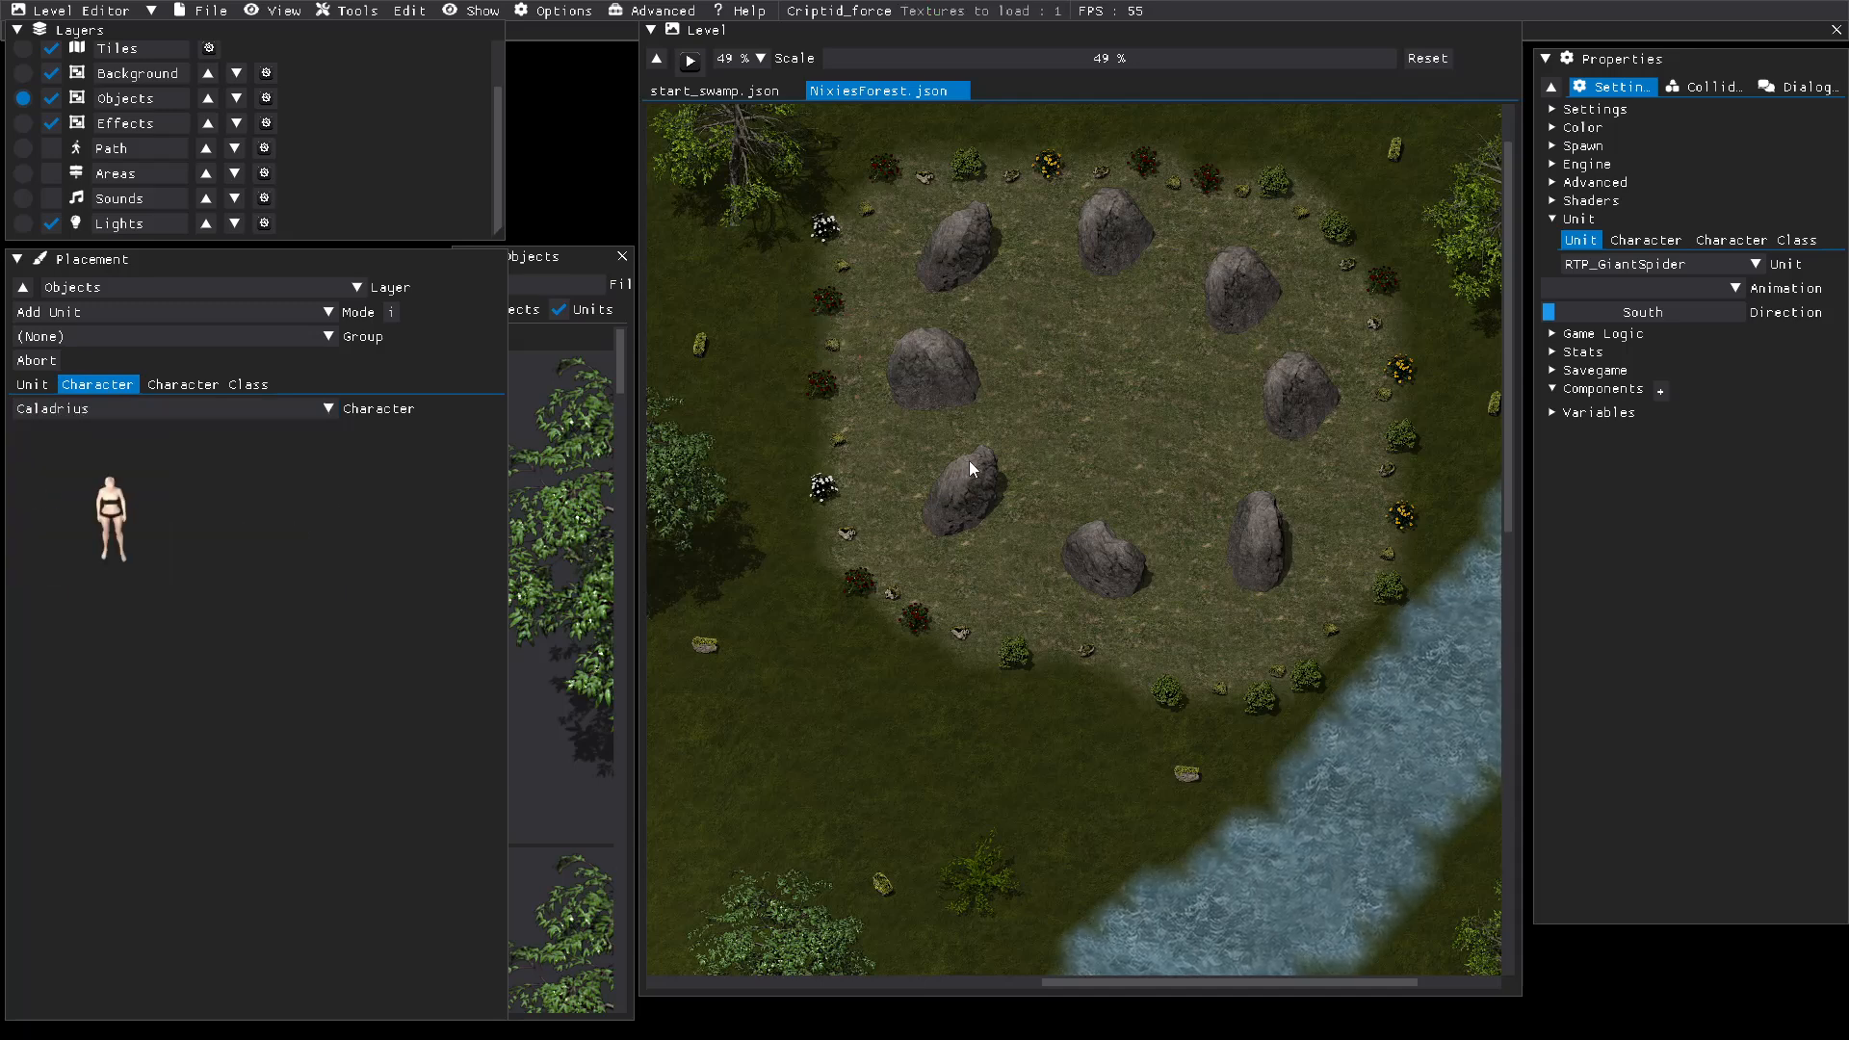
Step: Place the Caladrius character at the centre of the stone ring, end the placement and save the level
click(1079, 390)
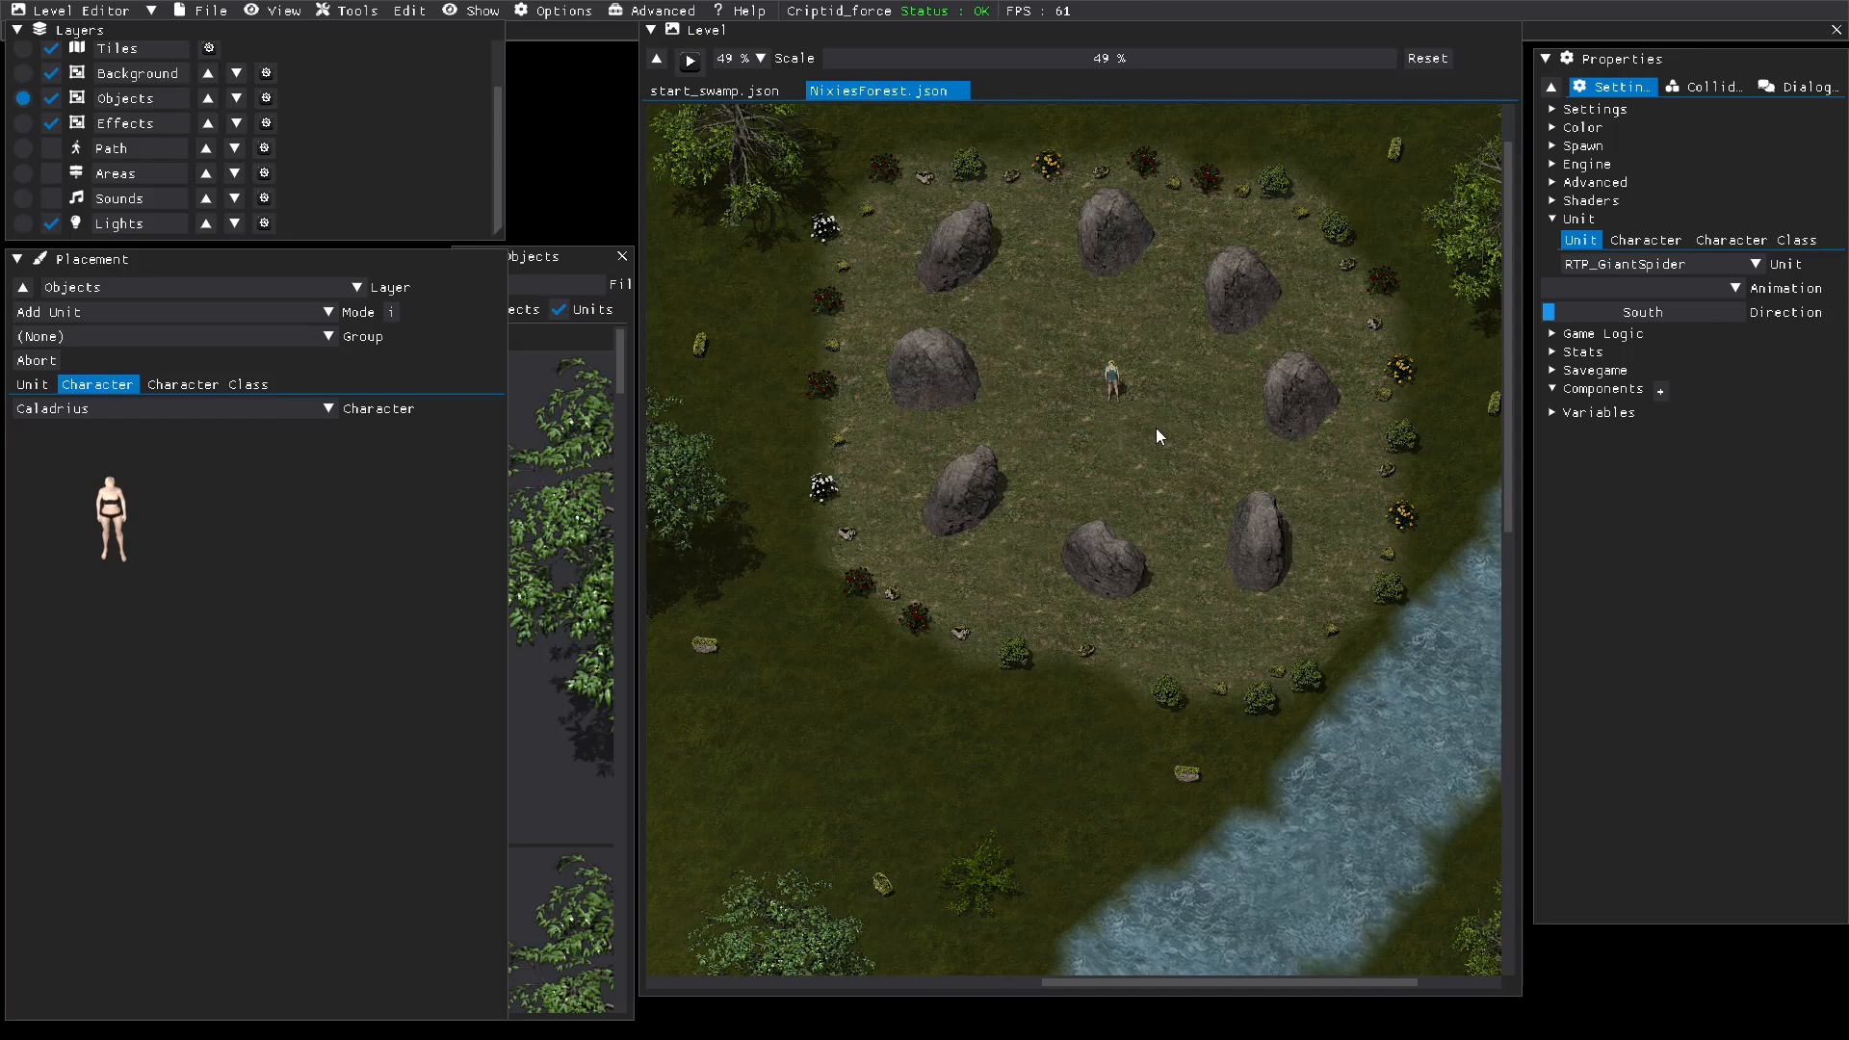
click(1156, 427)
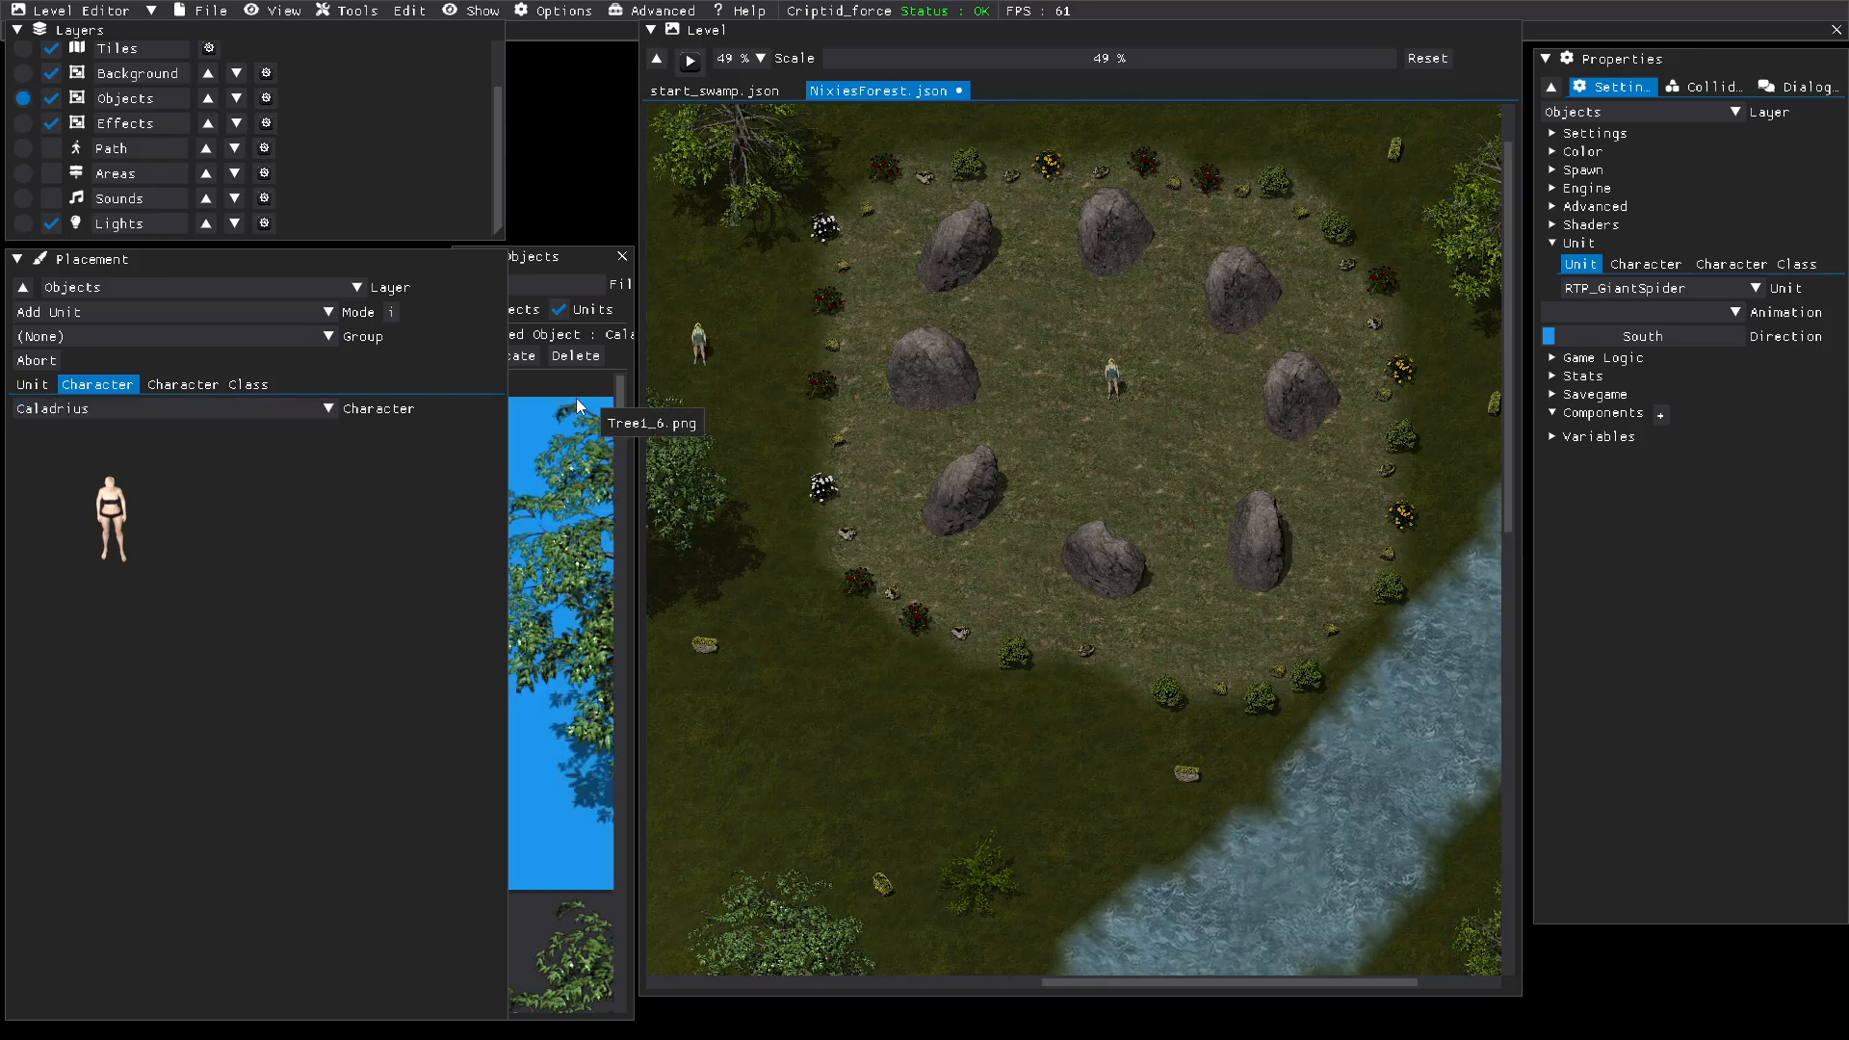
right_click(925, 413)
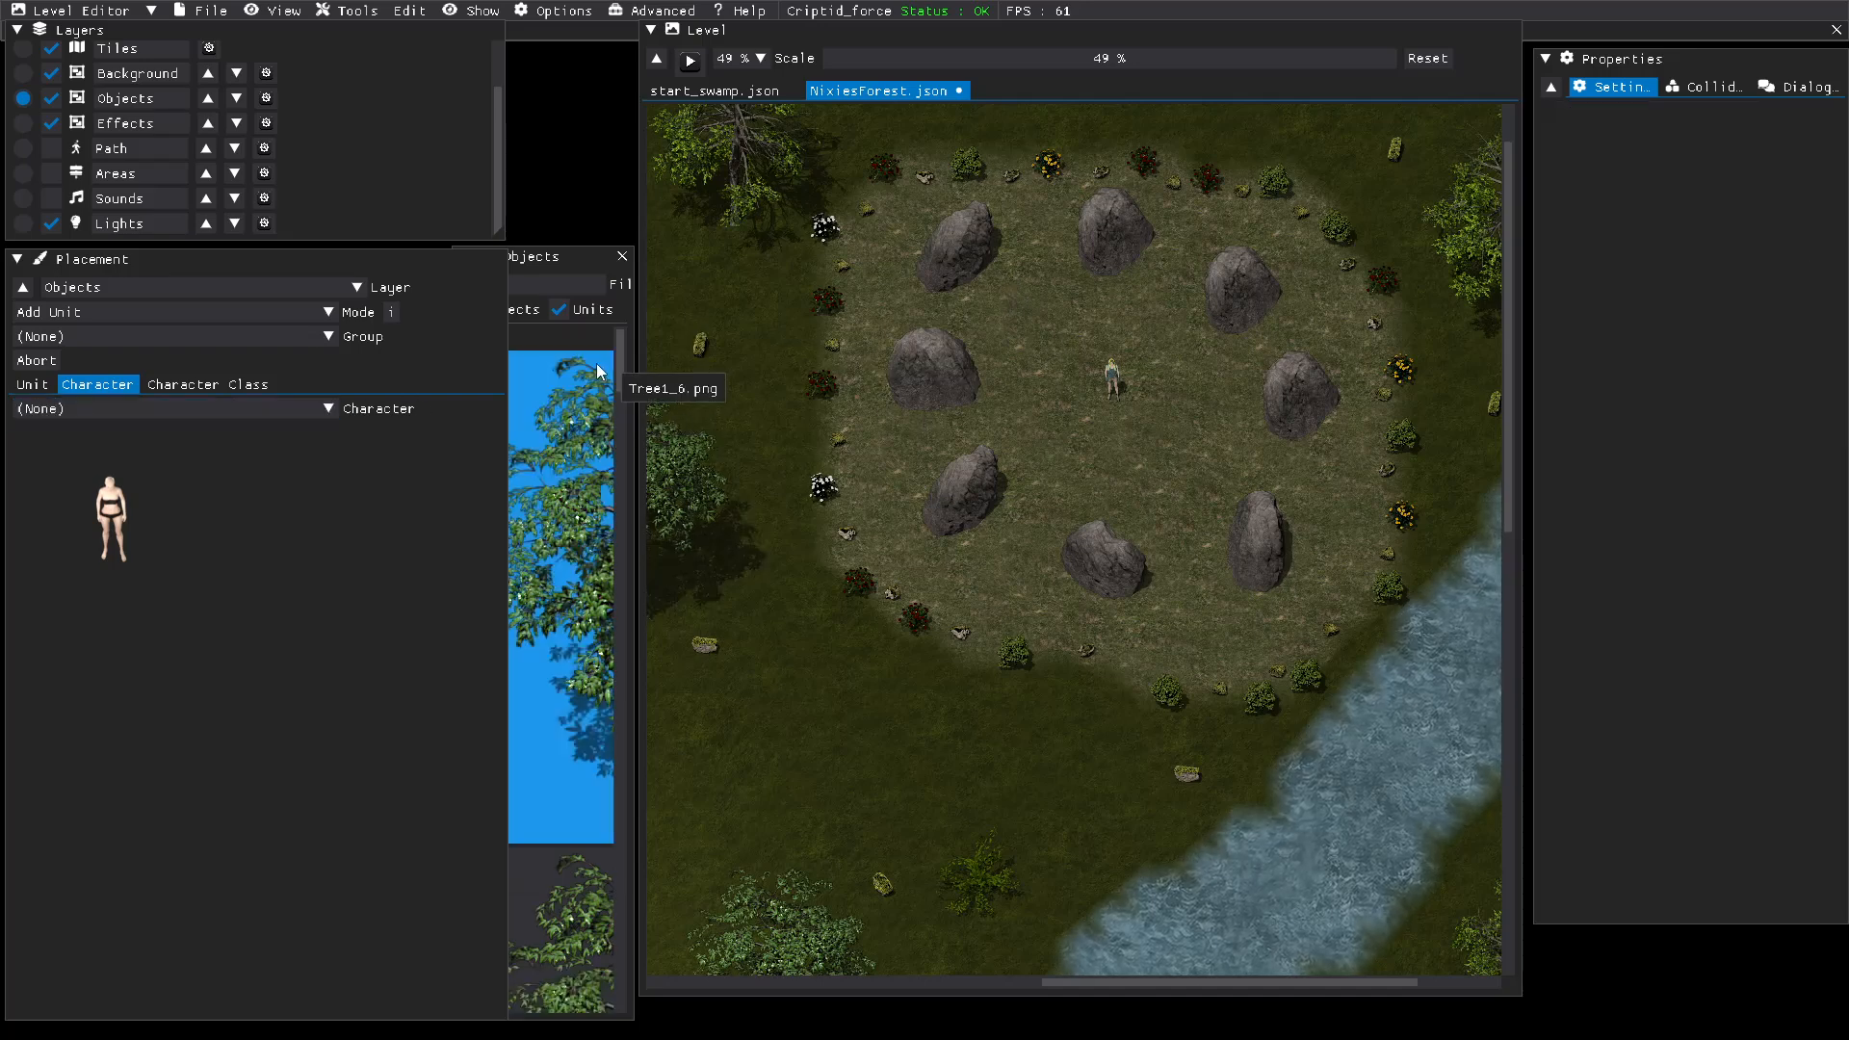
click(211, 12)
click(213, 117)
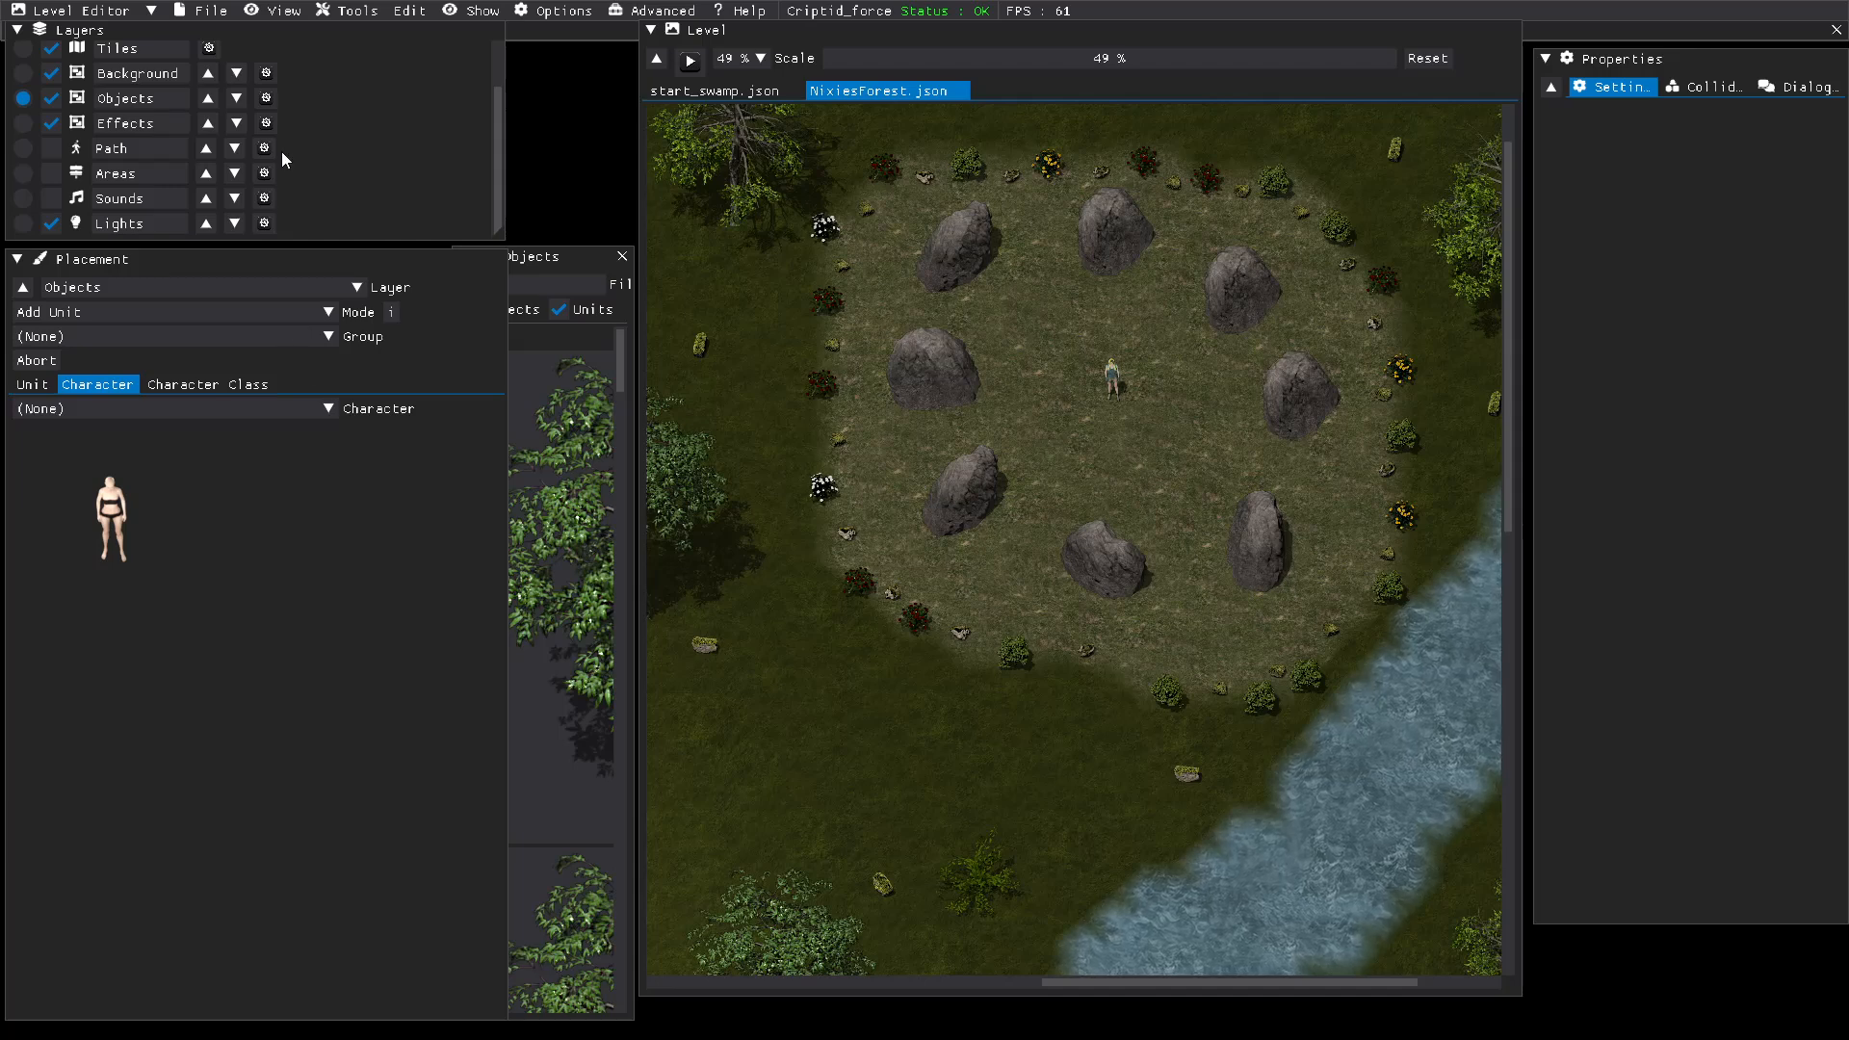
Step: Try to open the start_swamp.json level from the project's levels folder
click(206, 13)
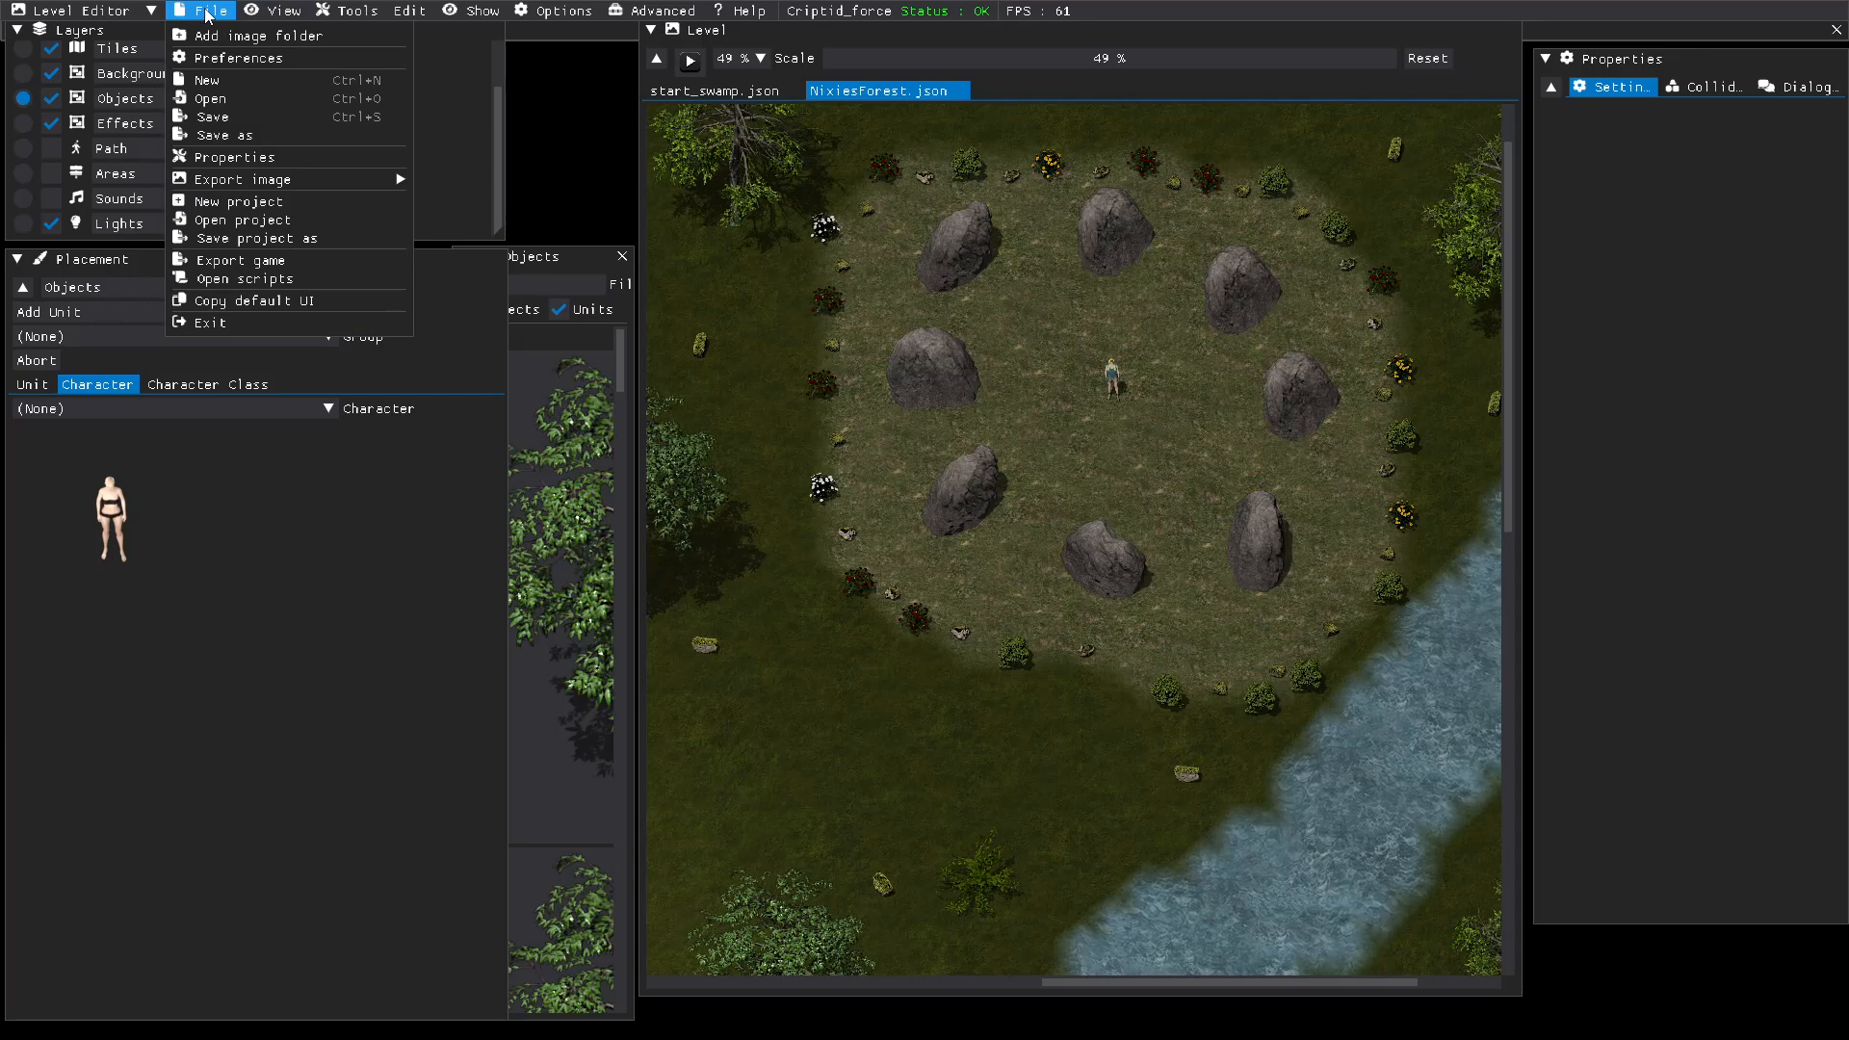
click(225, 101)
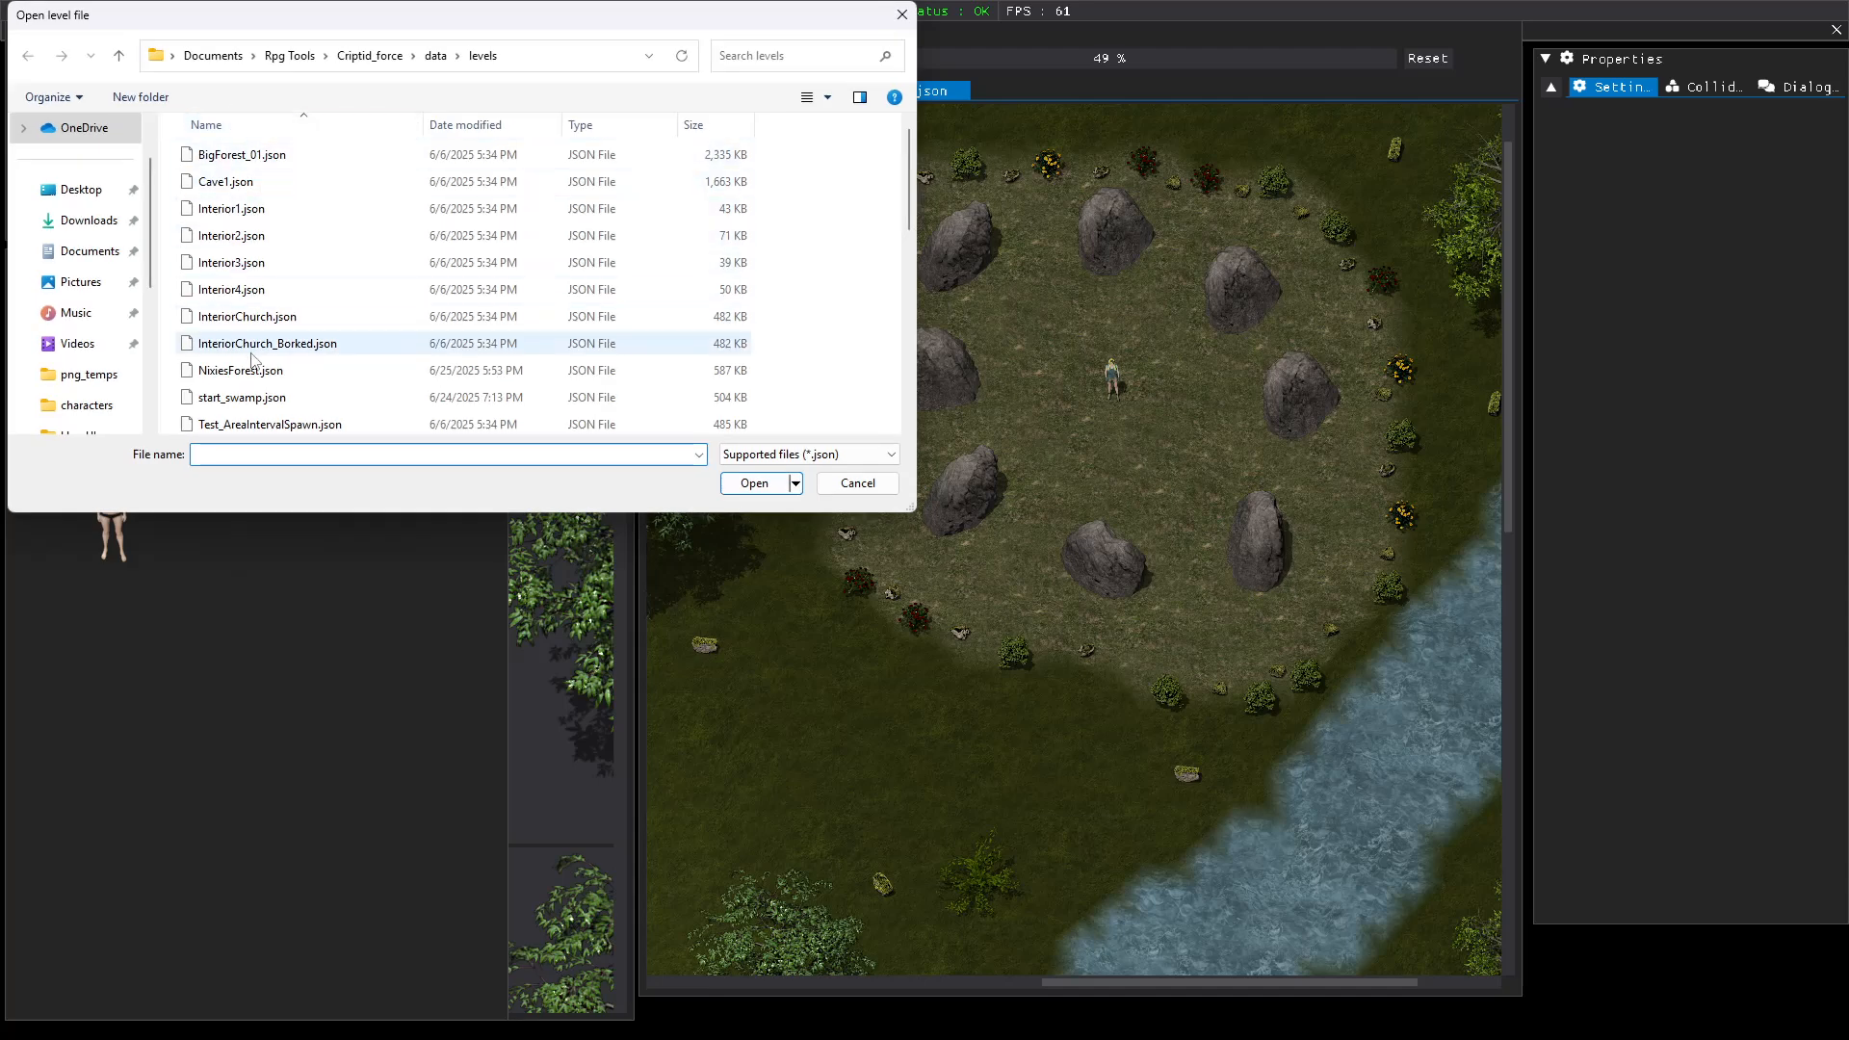
scroll(251, 361, down, 1)
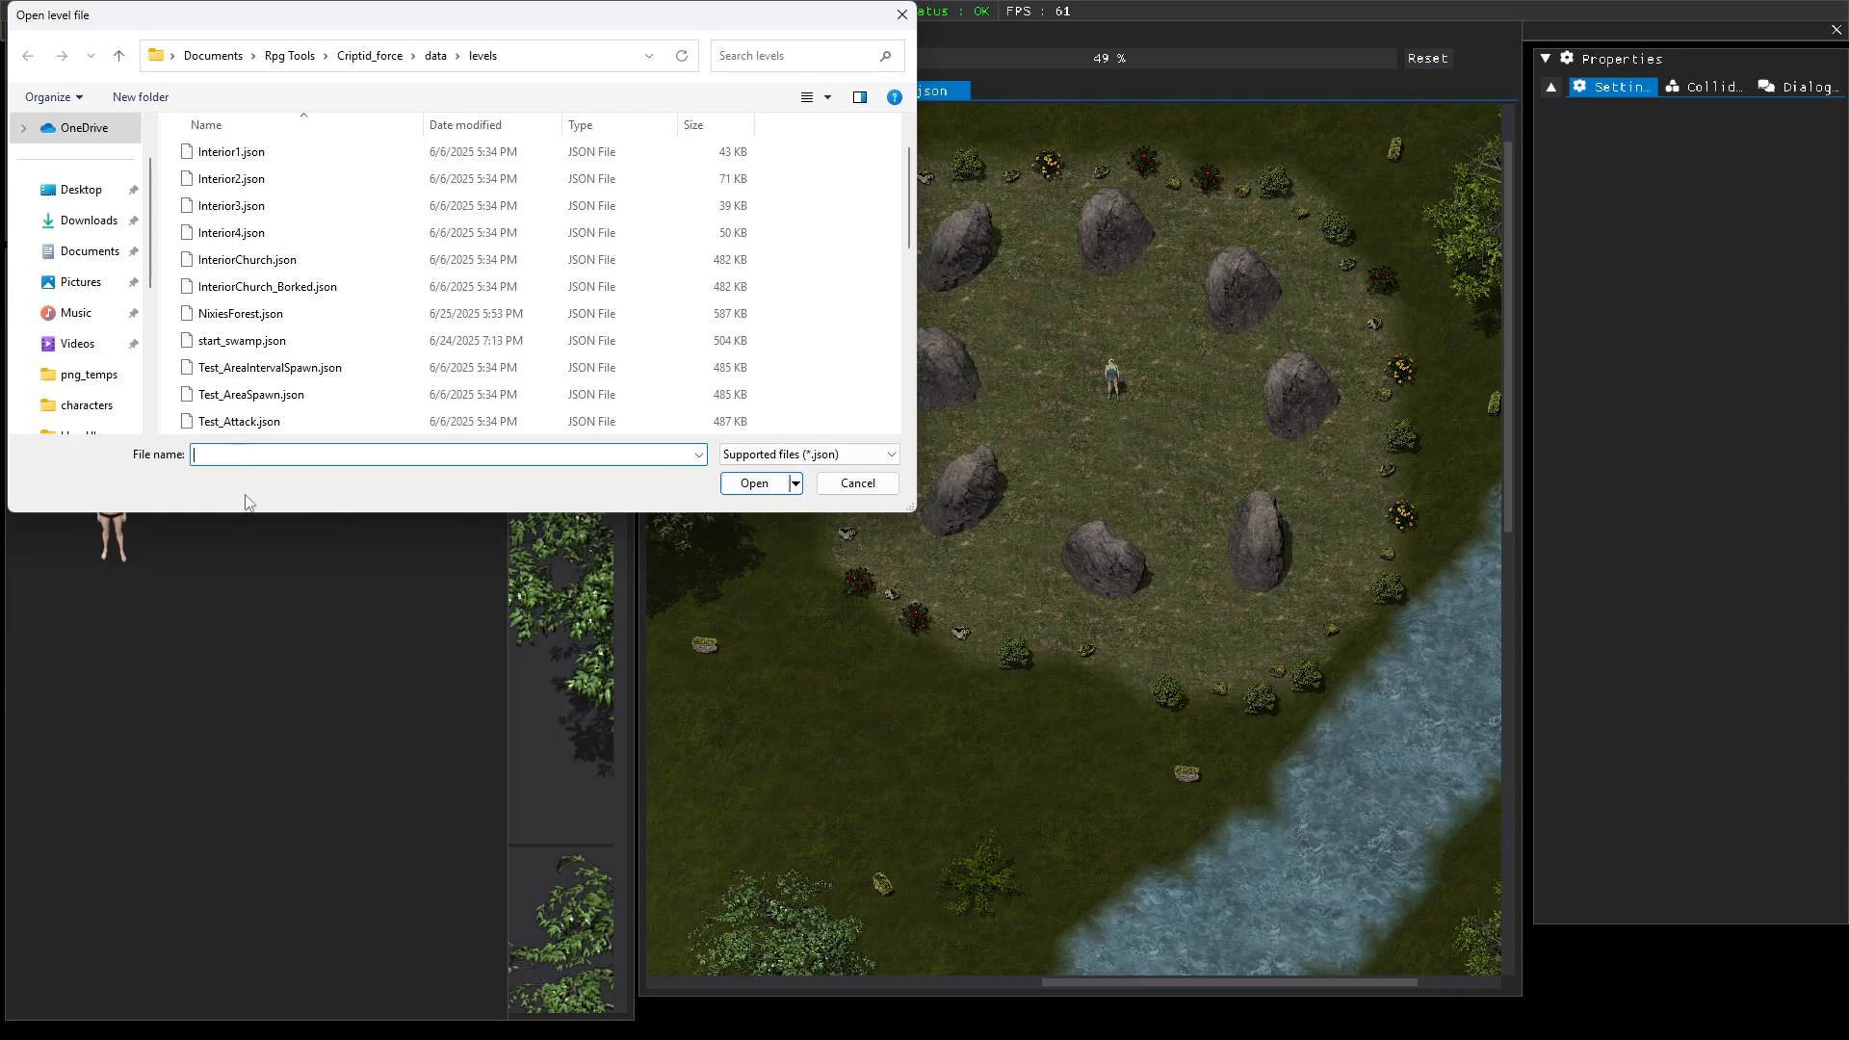
scroll(231, 289, up, 1)
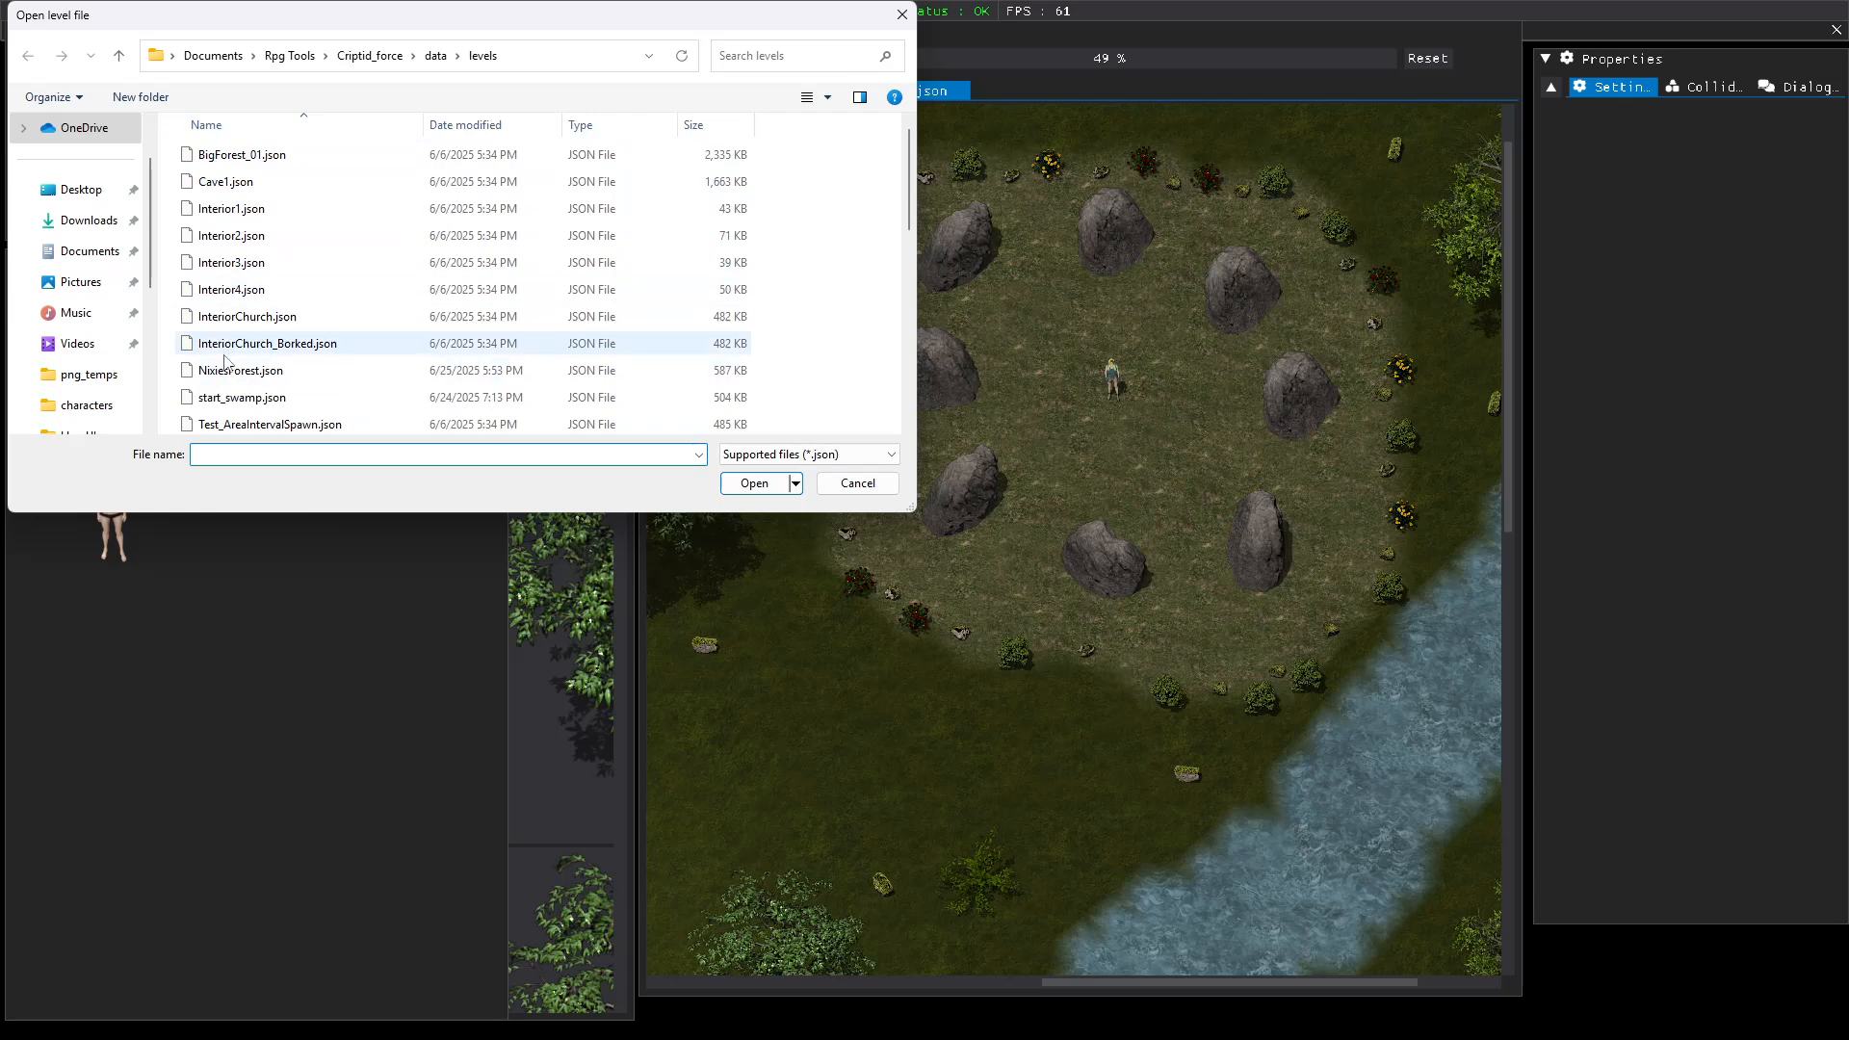
click(227, 402)
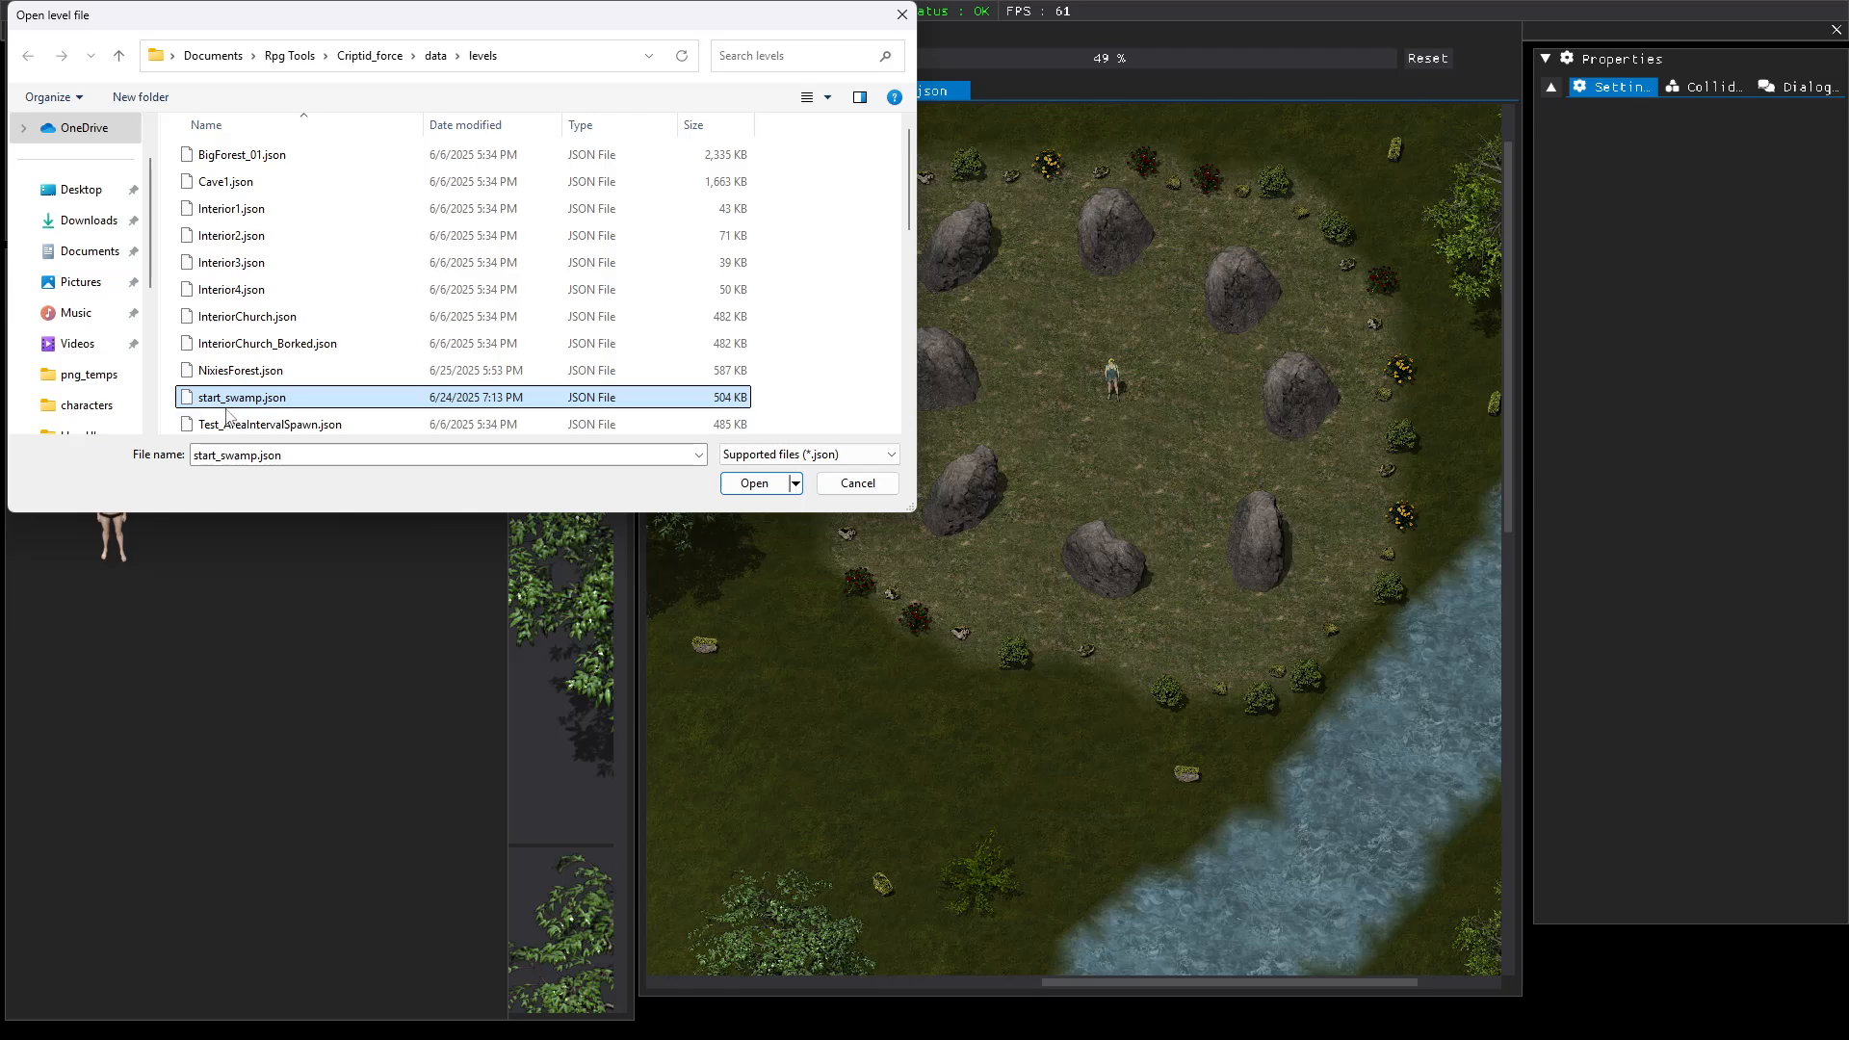
click(754, 485)
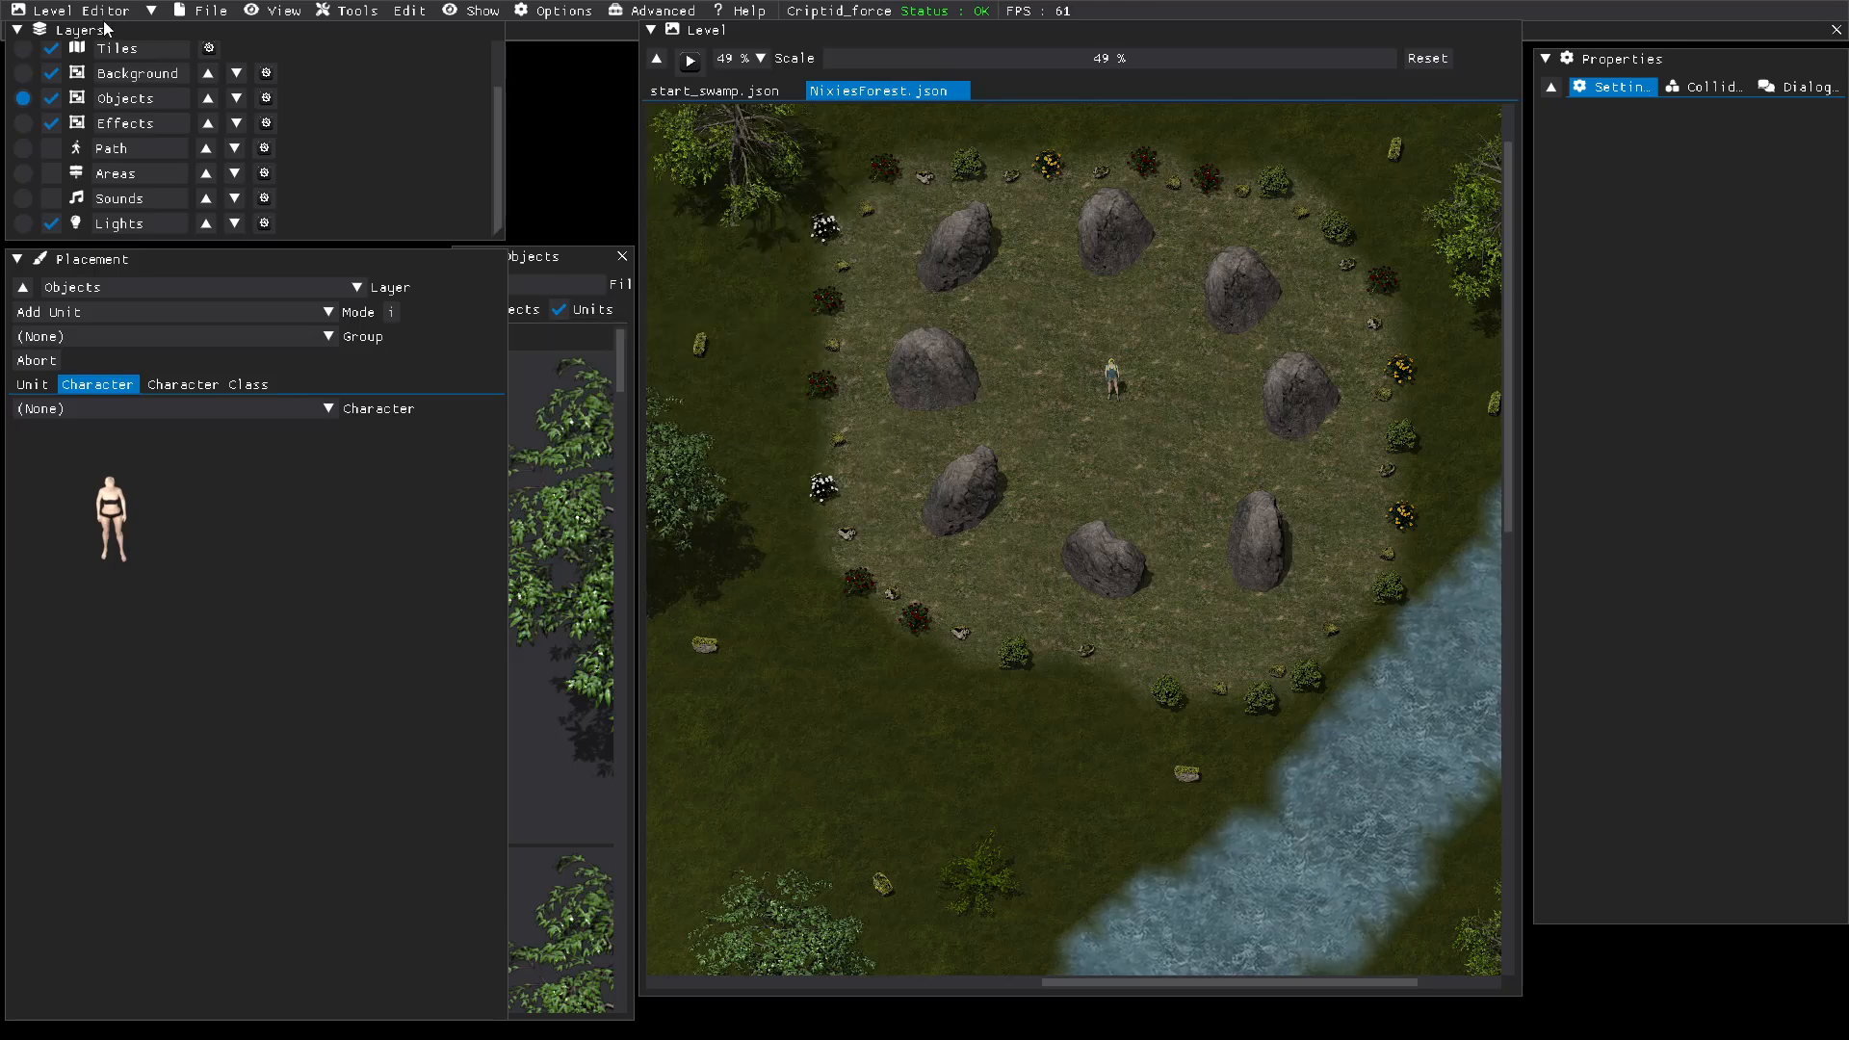
Step: Repeat the attempt to load start_swamp.json from the levels folder
click(188, 19)
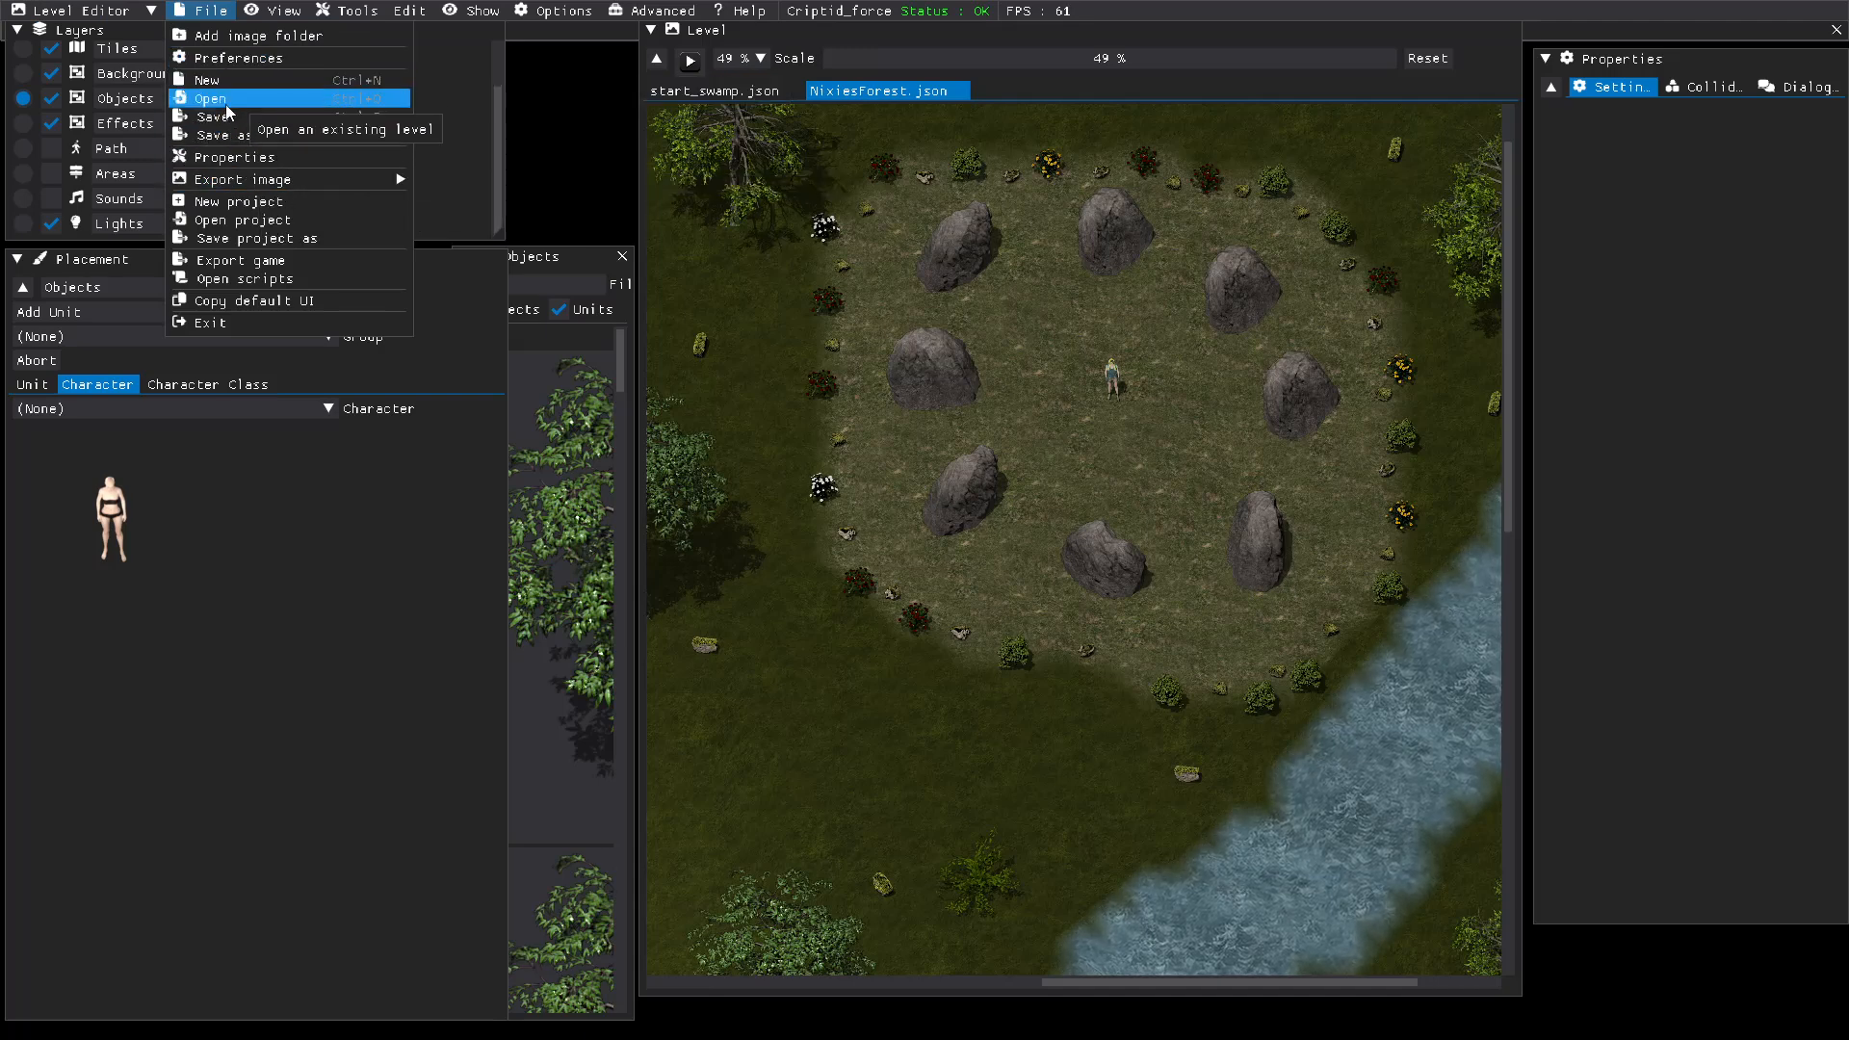
click(222, 511)
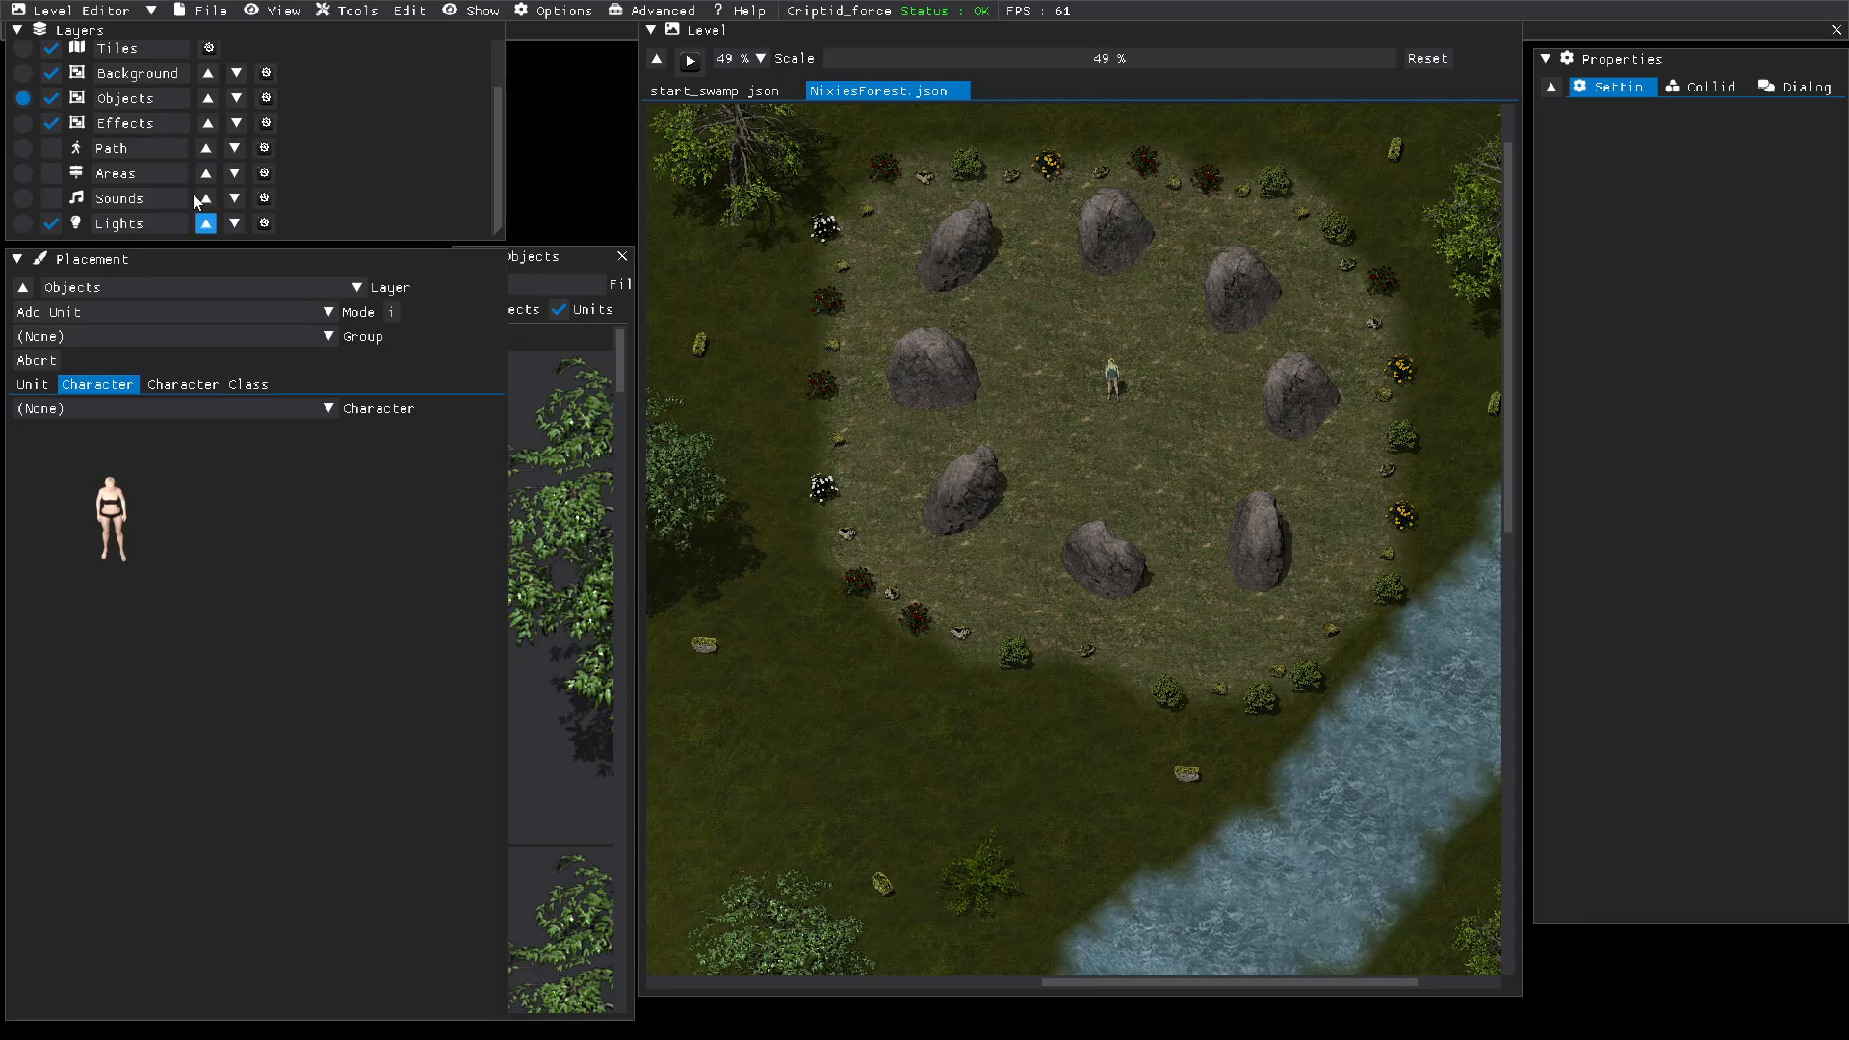
click(197, 14)
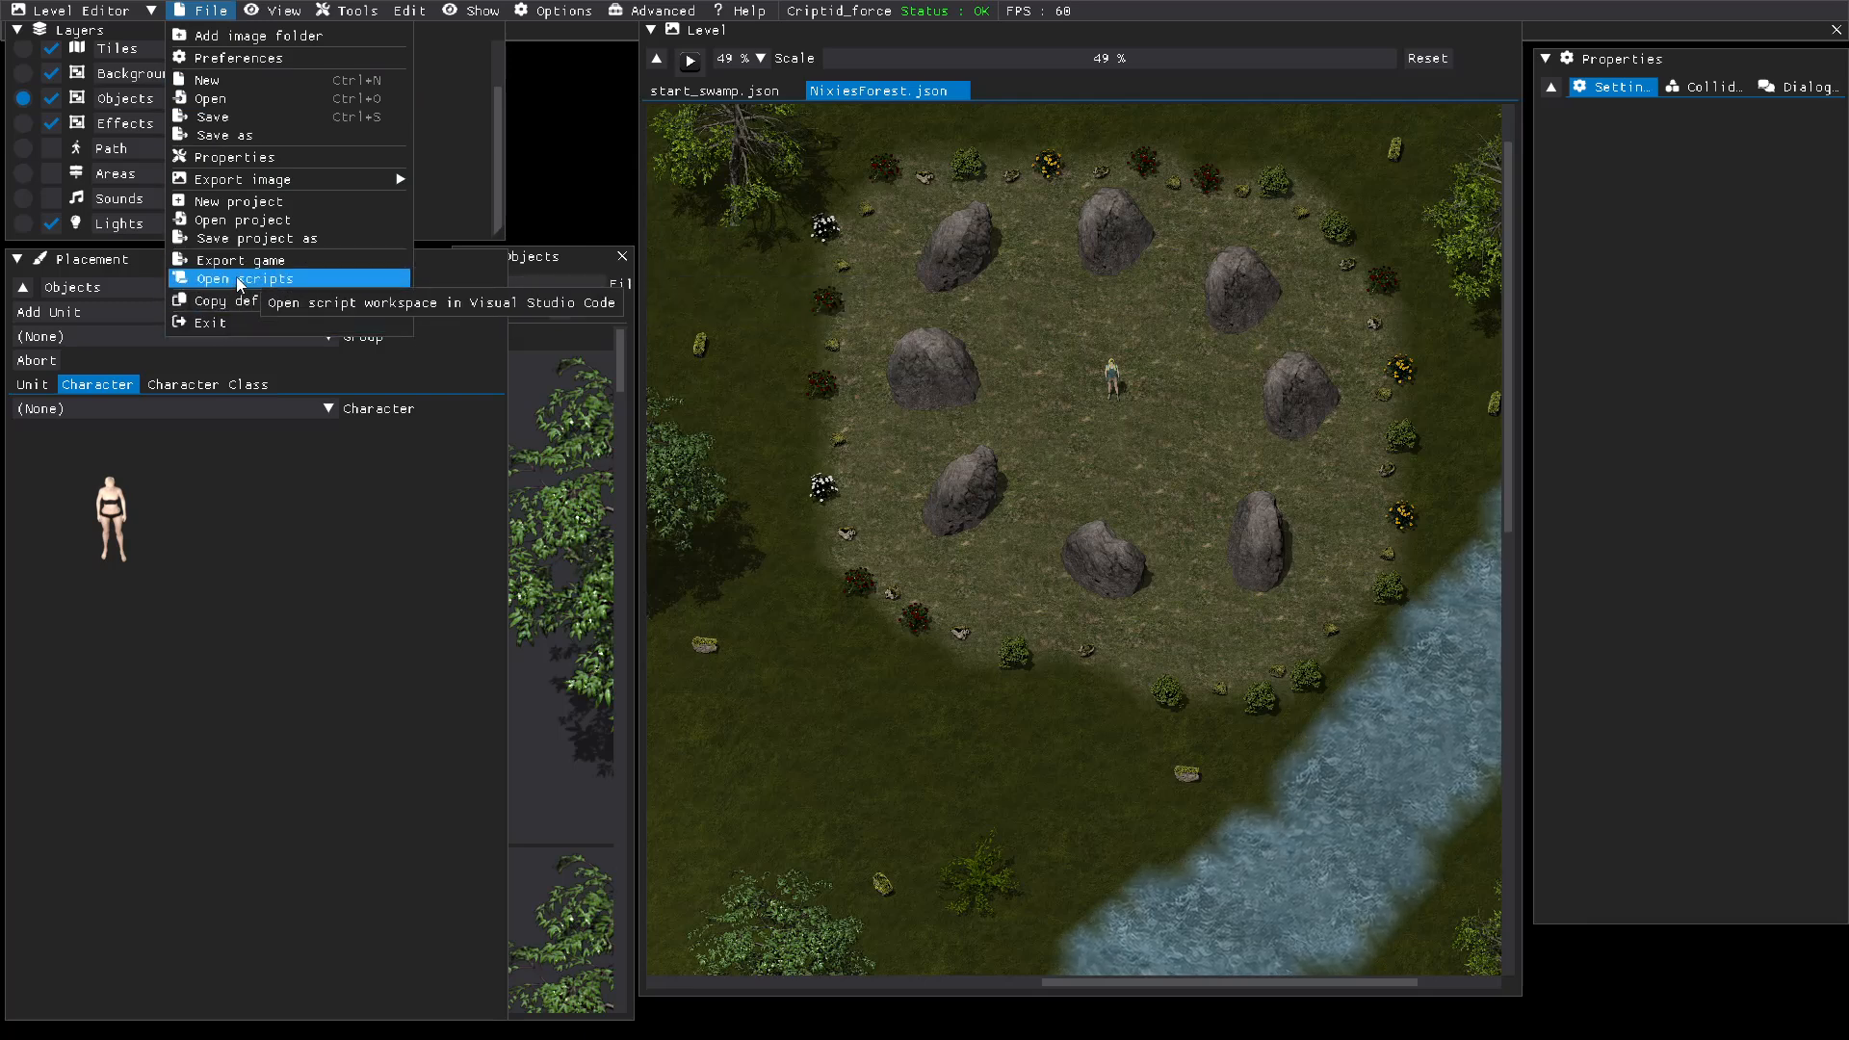
click(232, 100)
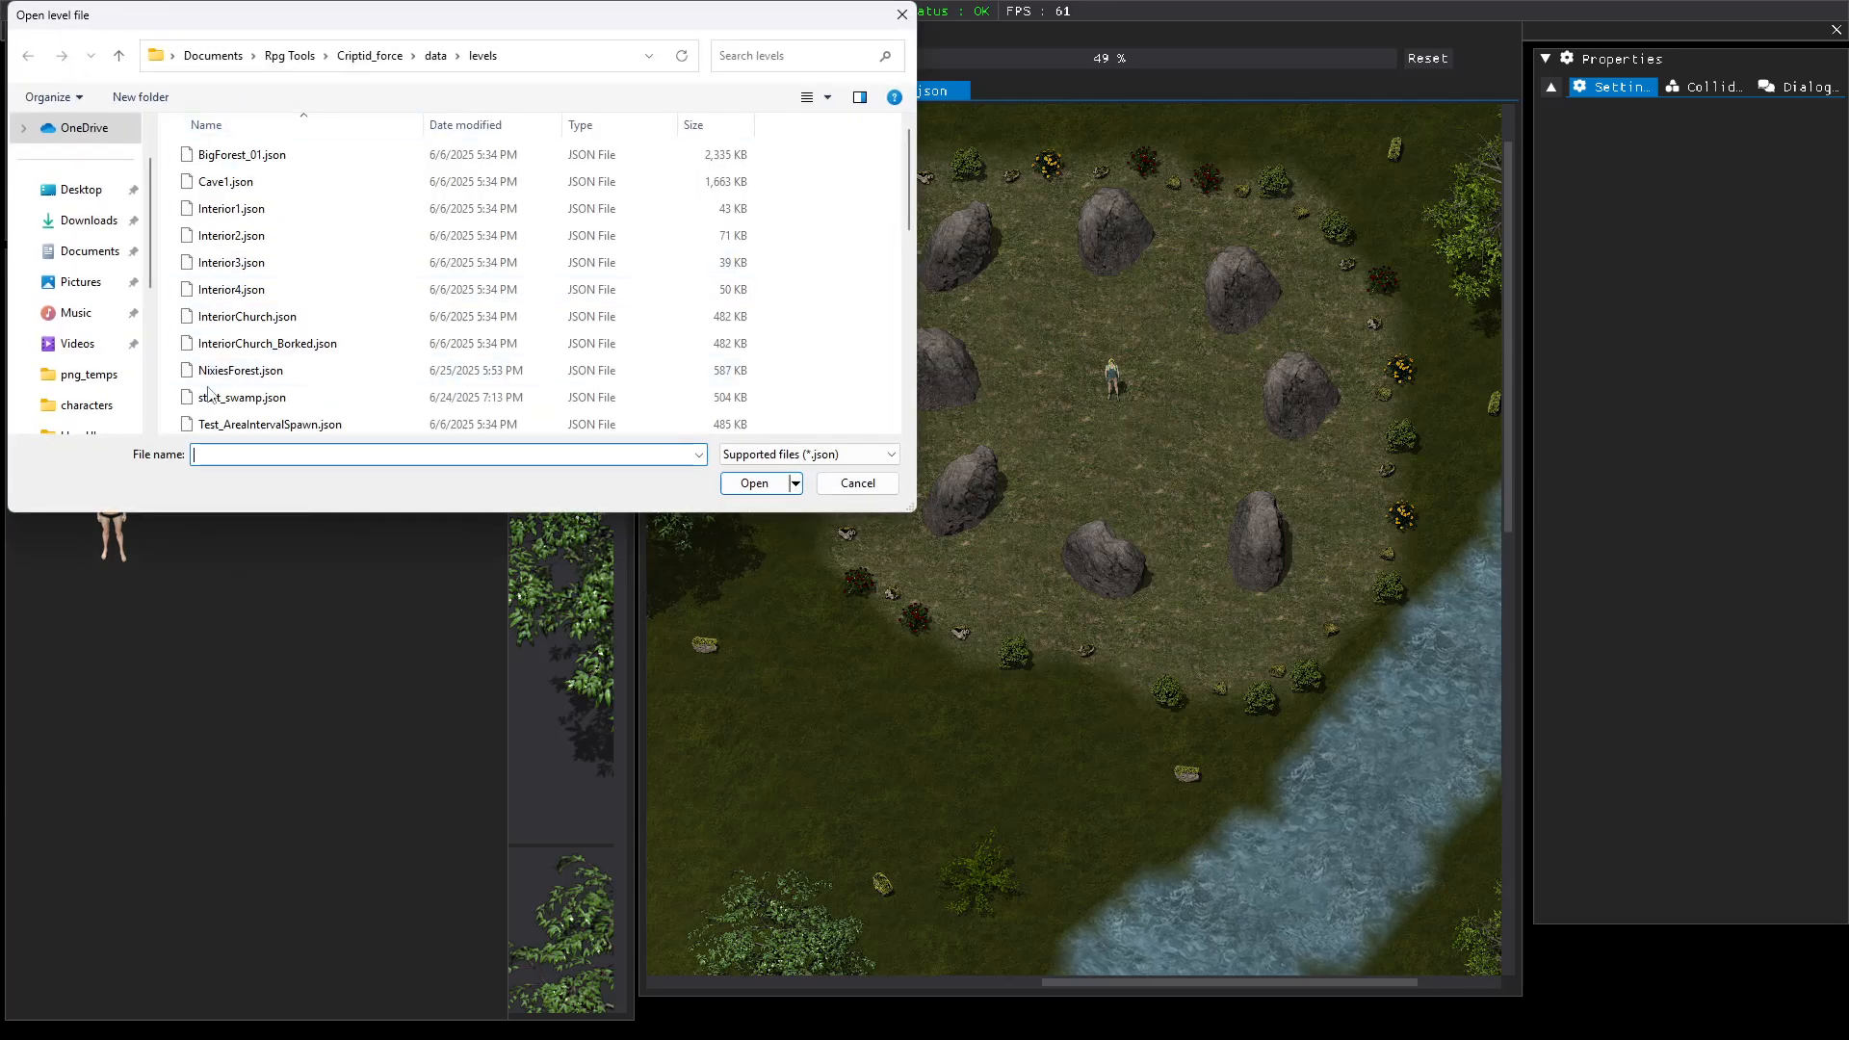
click(208, 395)
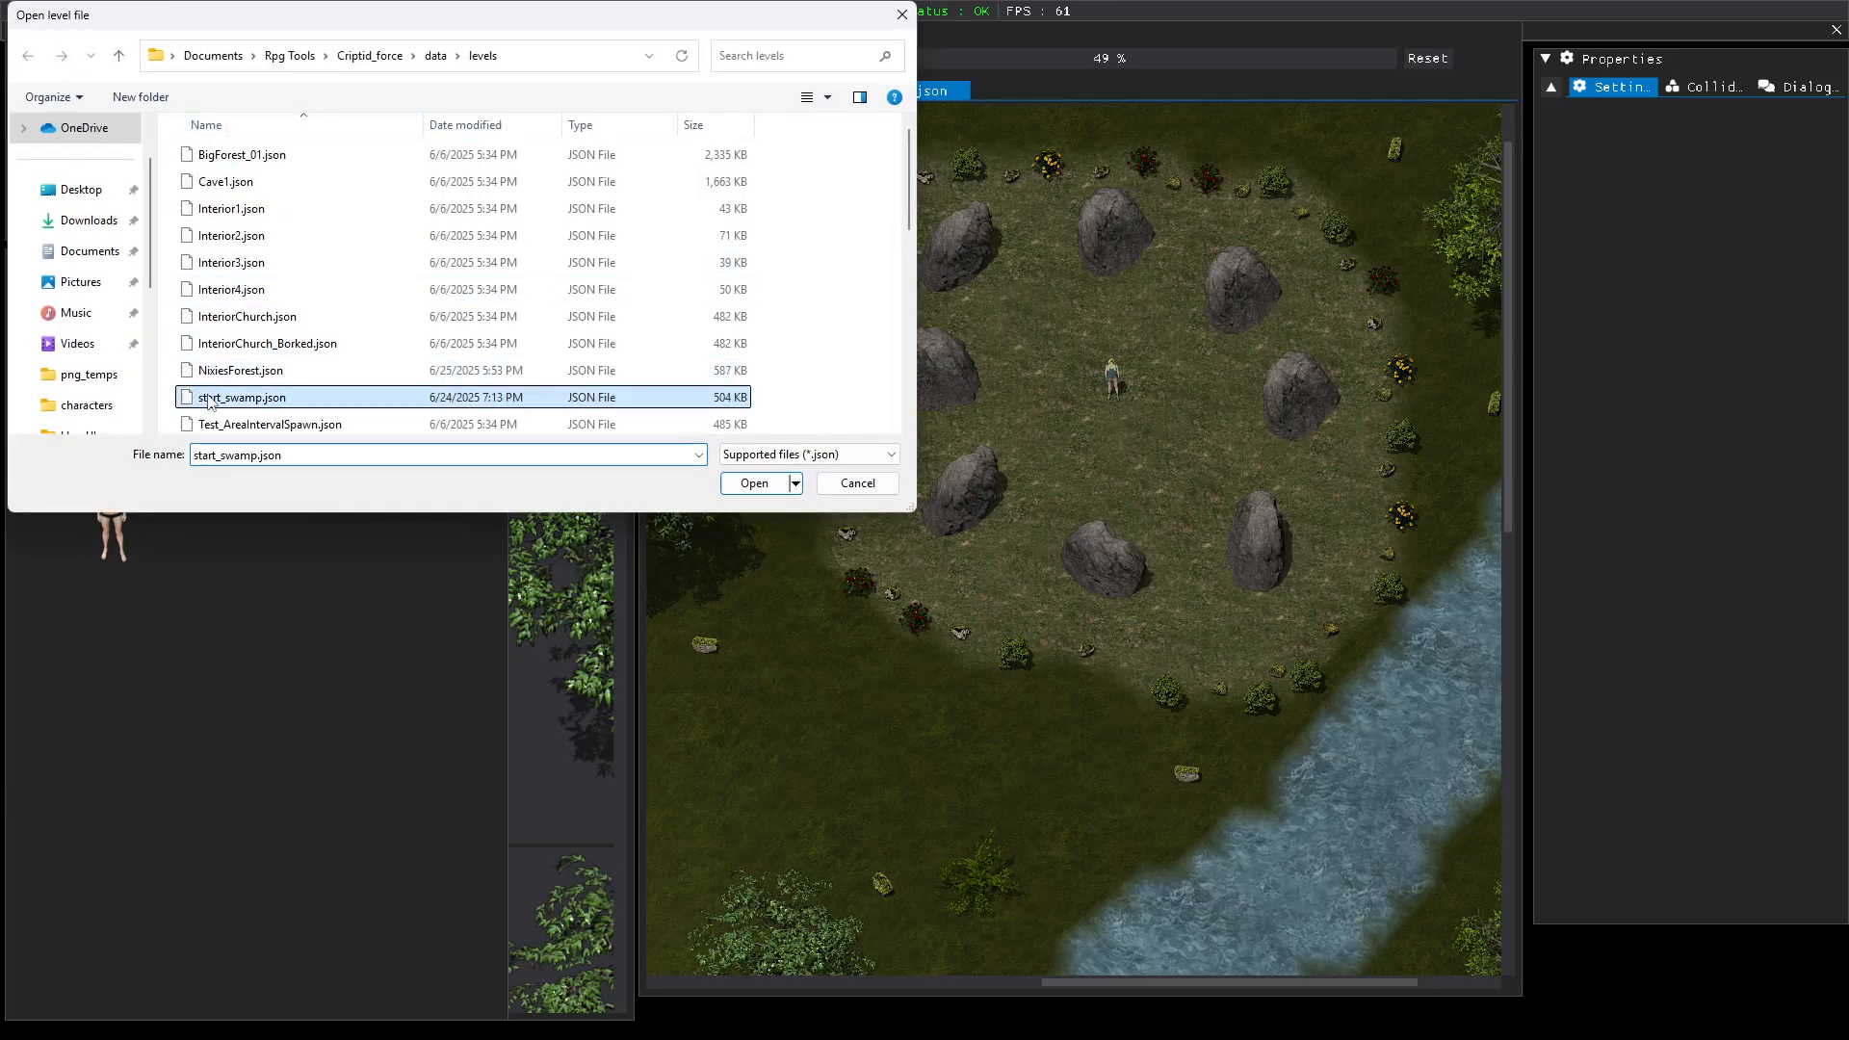
click(751, 483)
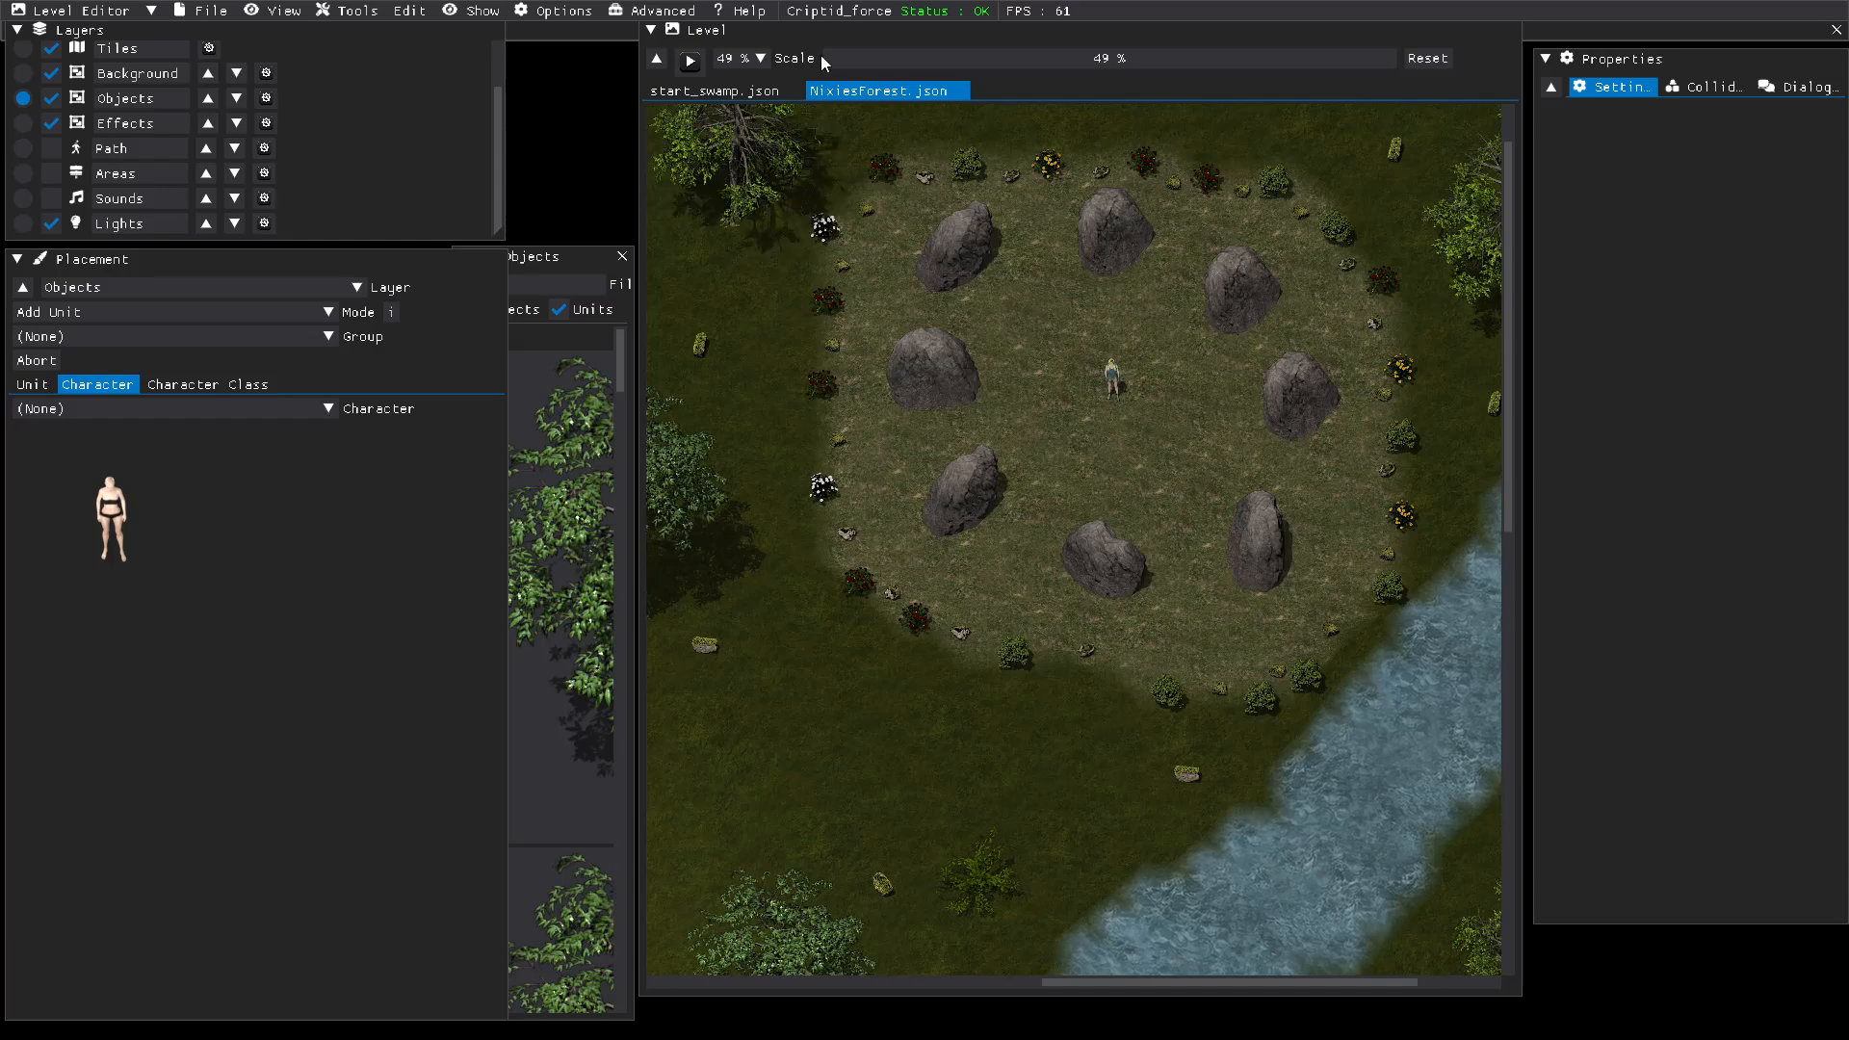
Step: Switch from NixiesForest to the already open start_swamp level
click(651, 30)
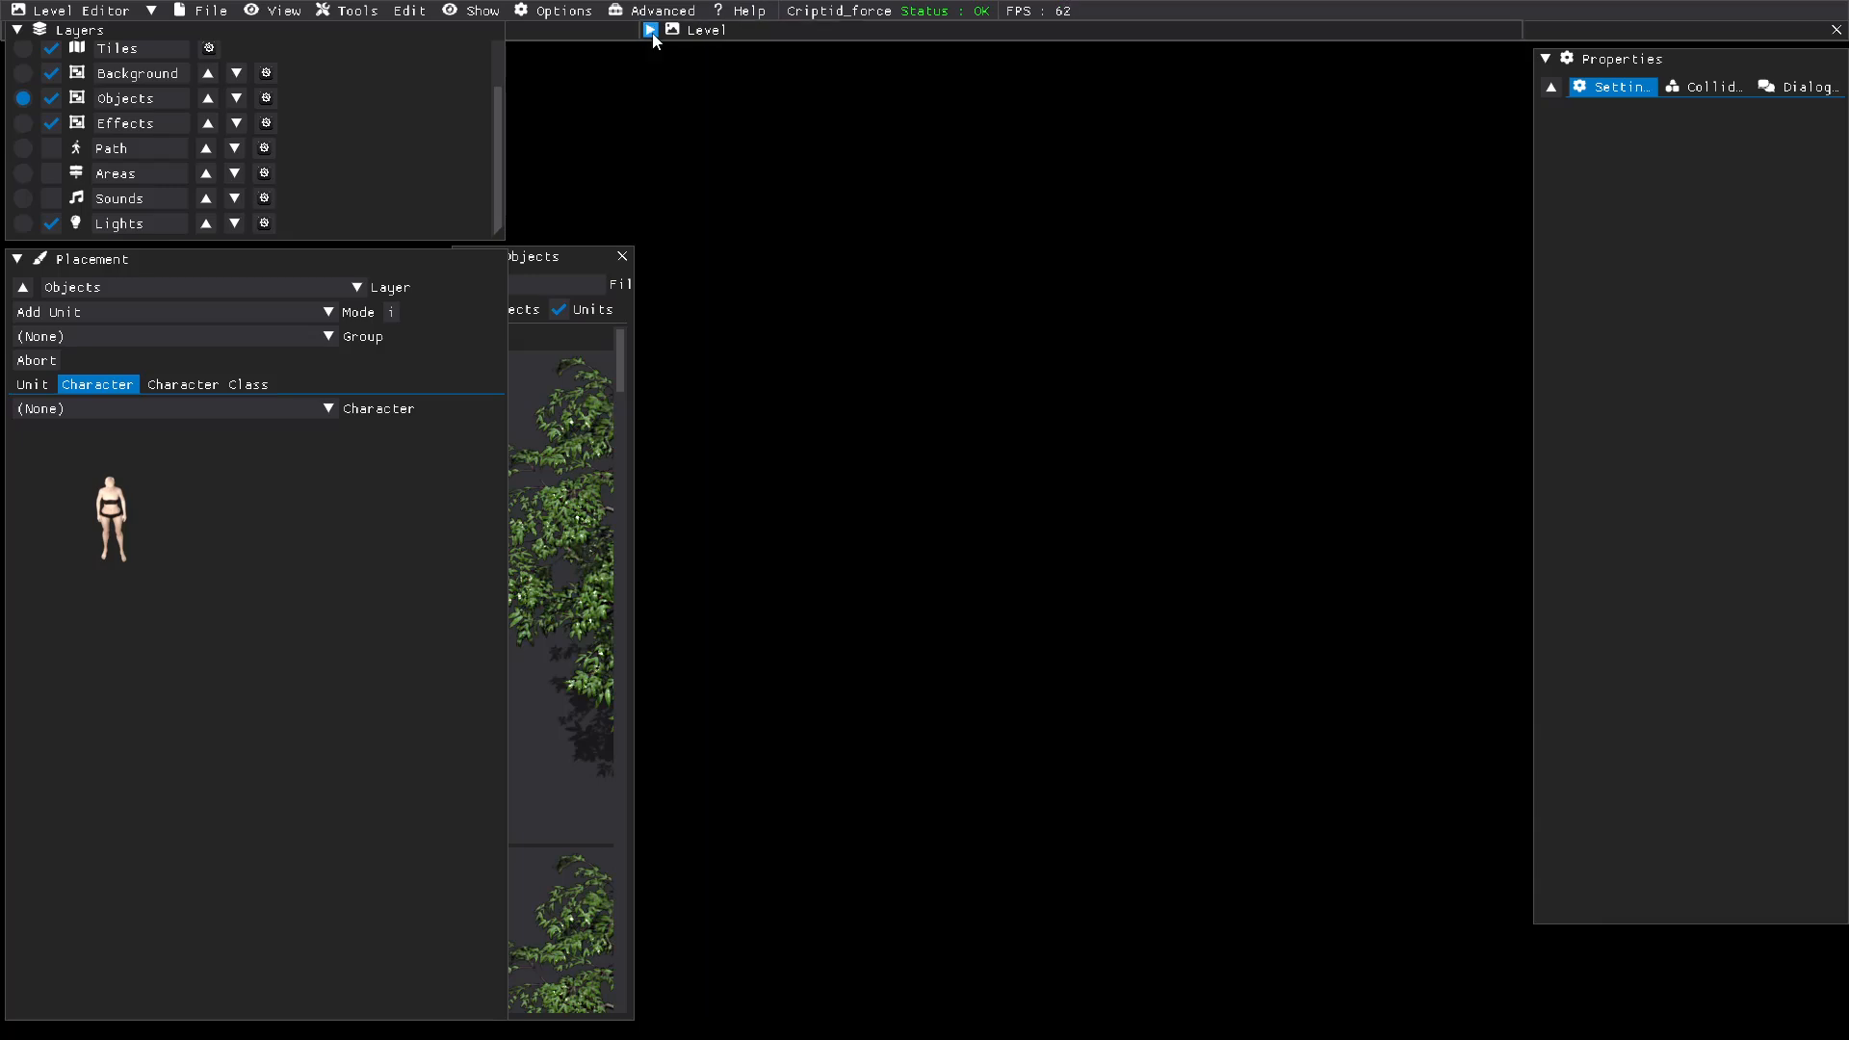
click(651, 30)
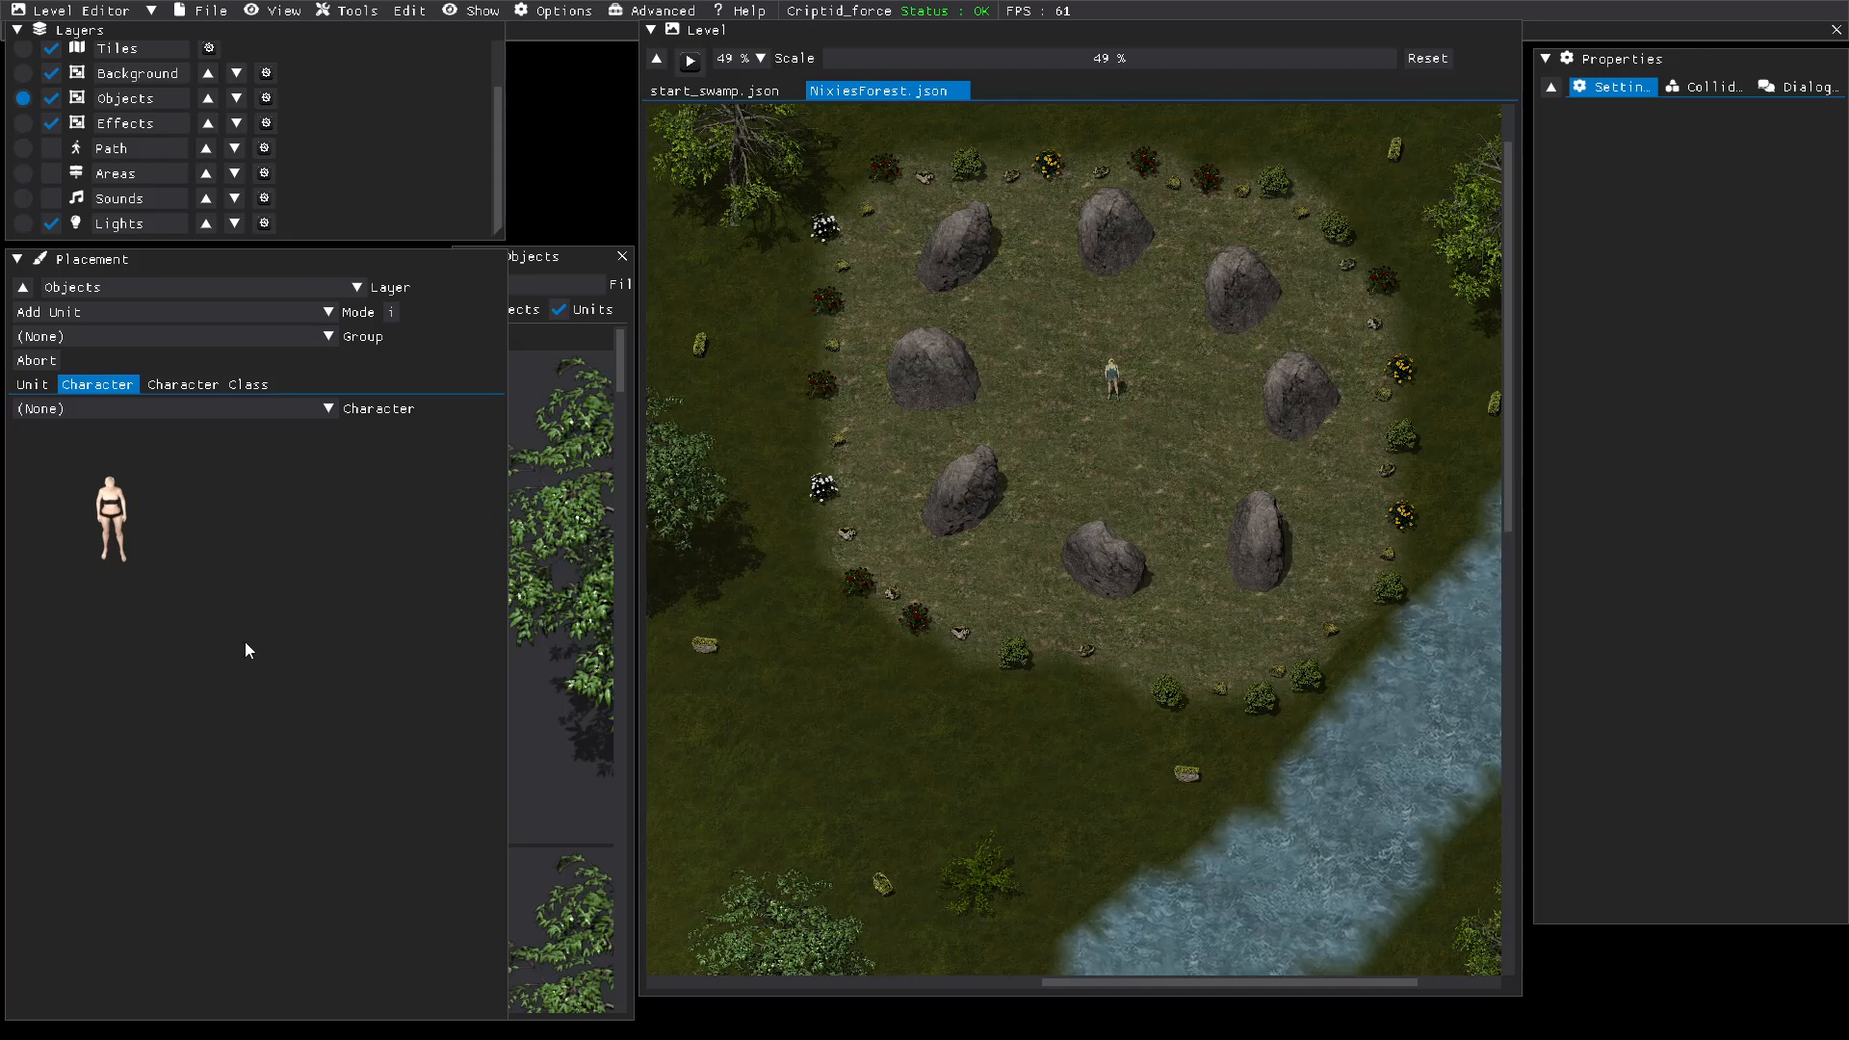
click(200, 13)
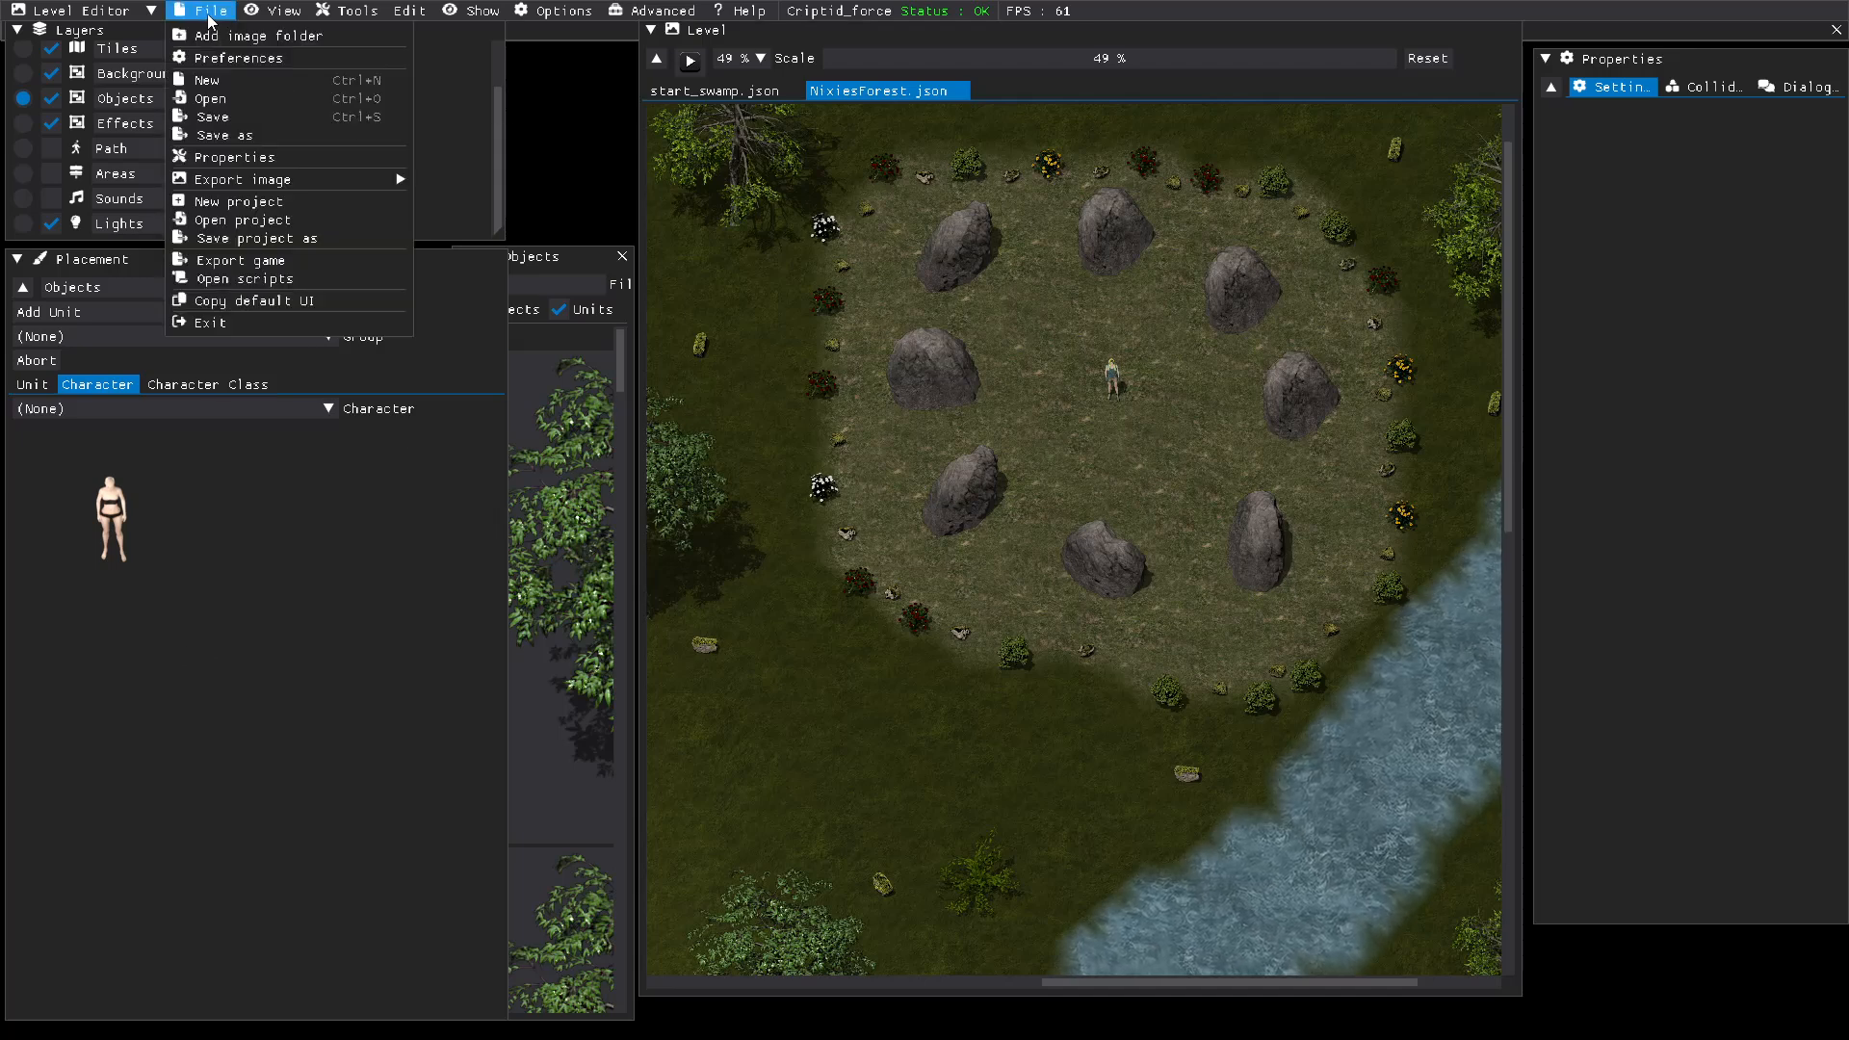
click(208, 113)
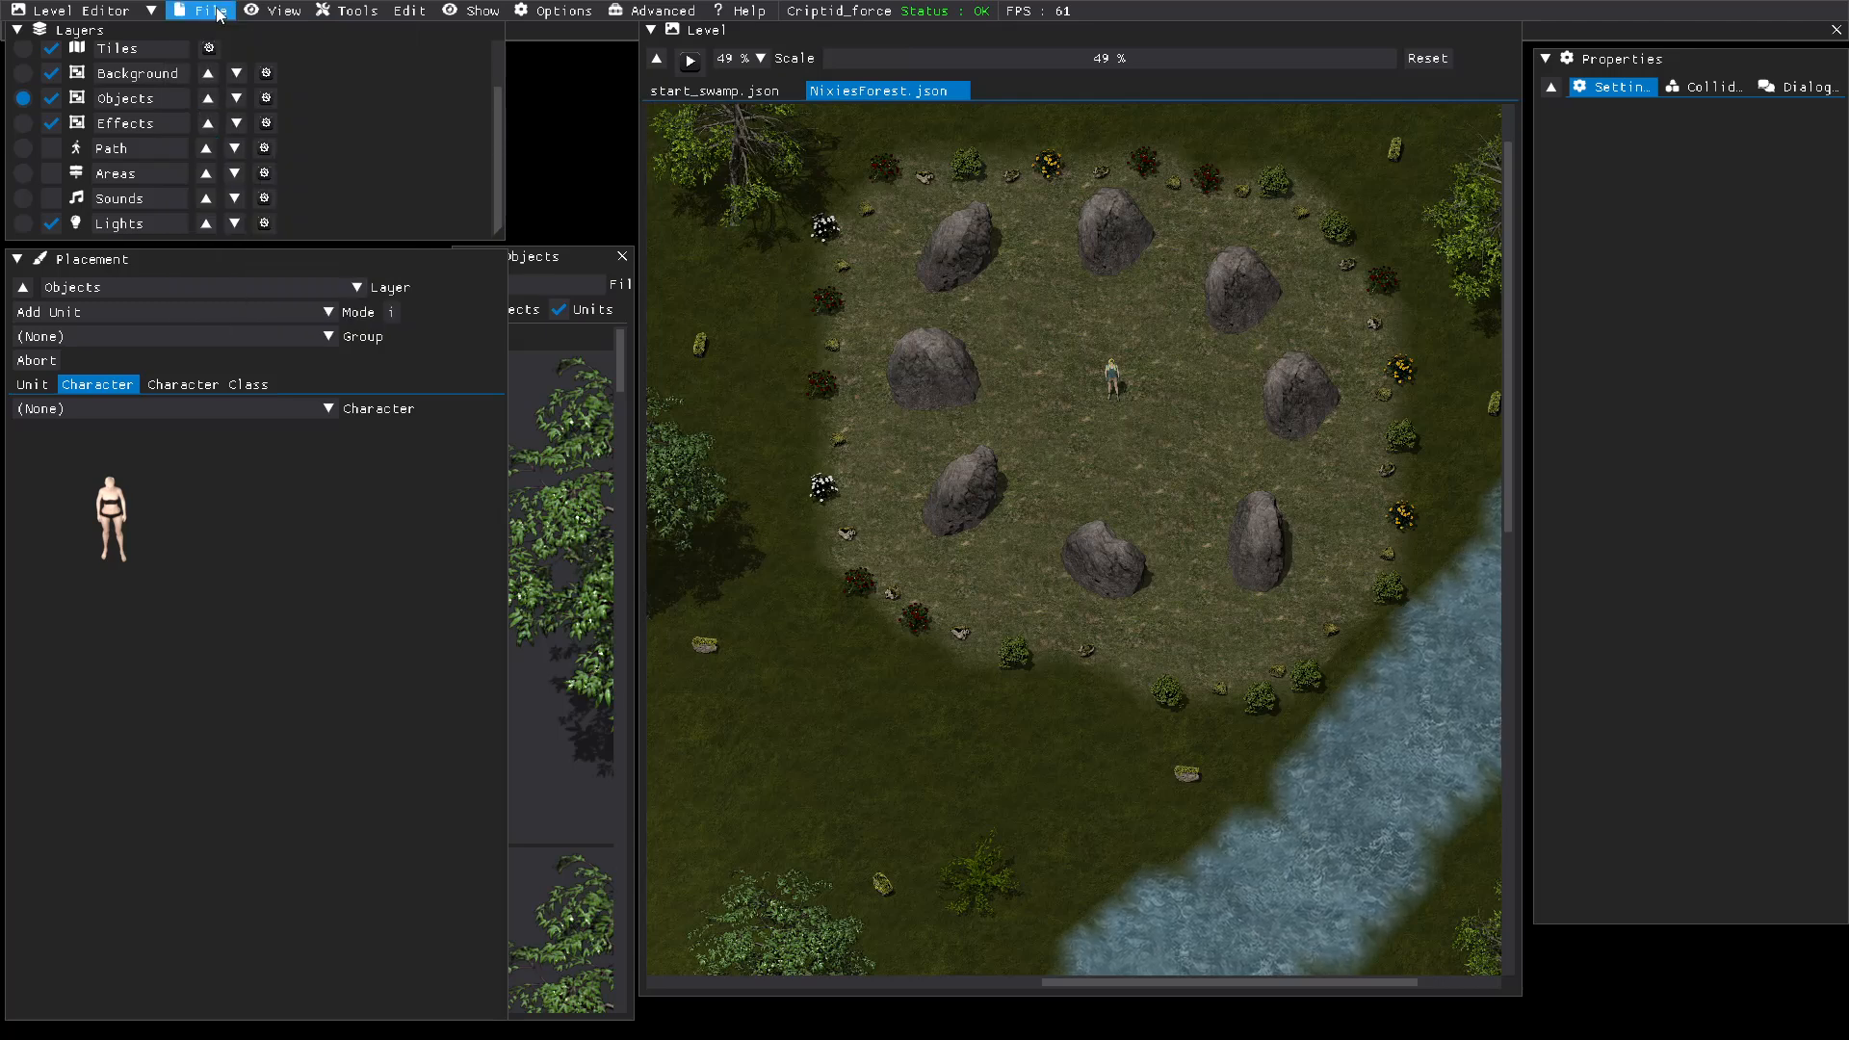
click(761, 93)
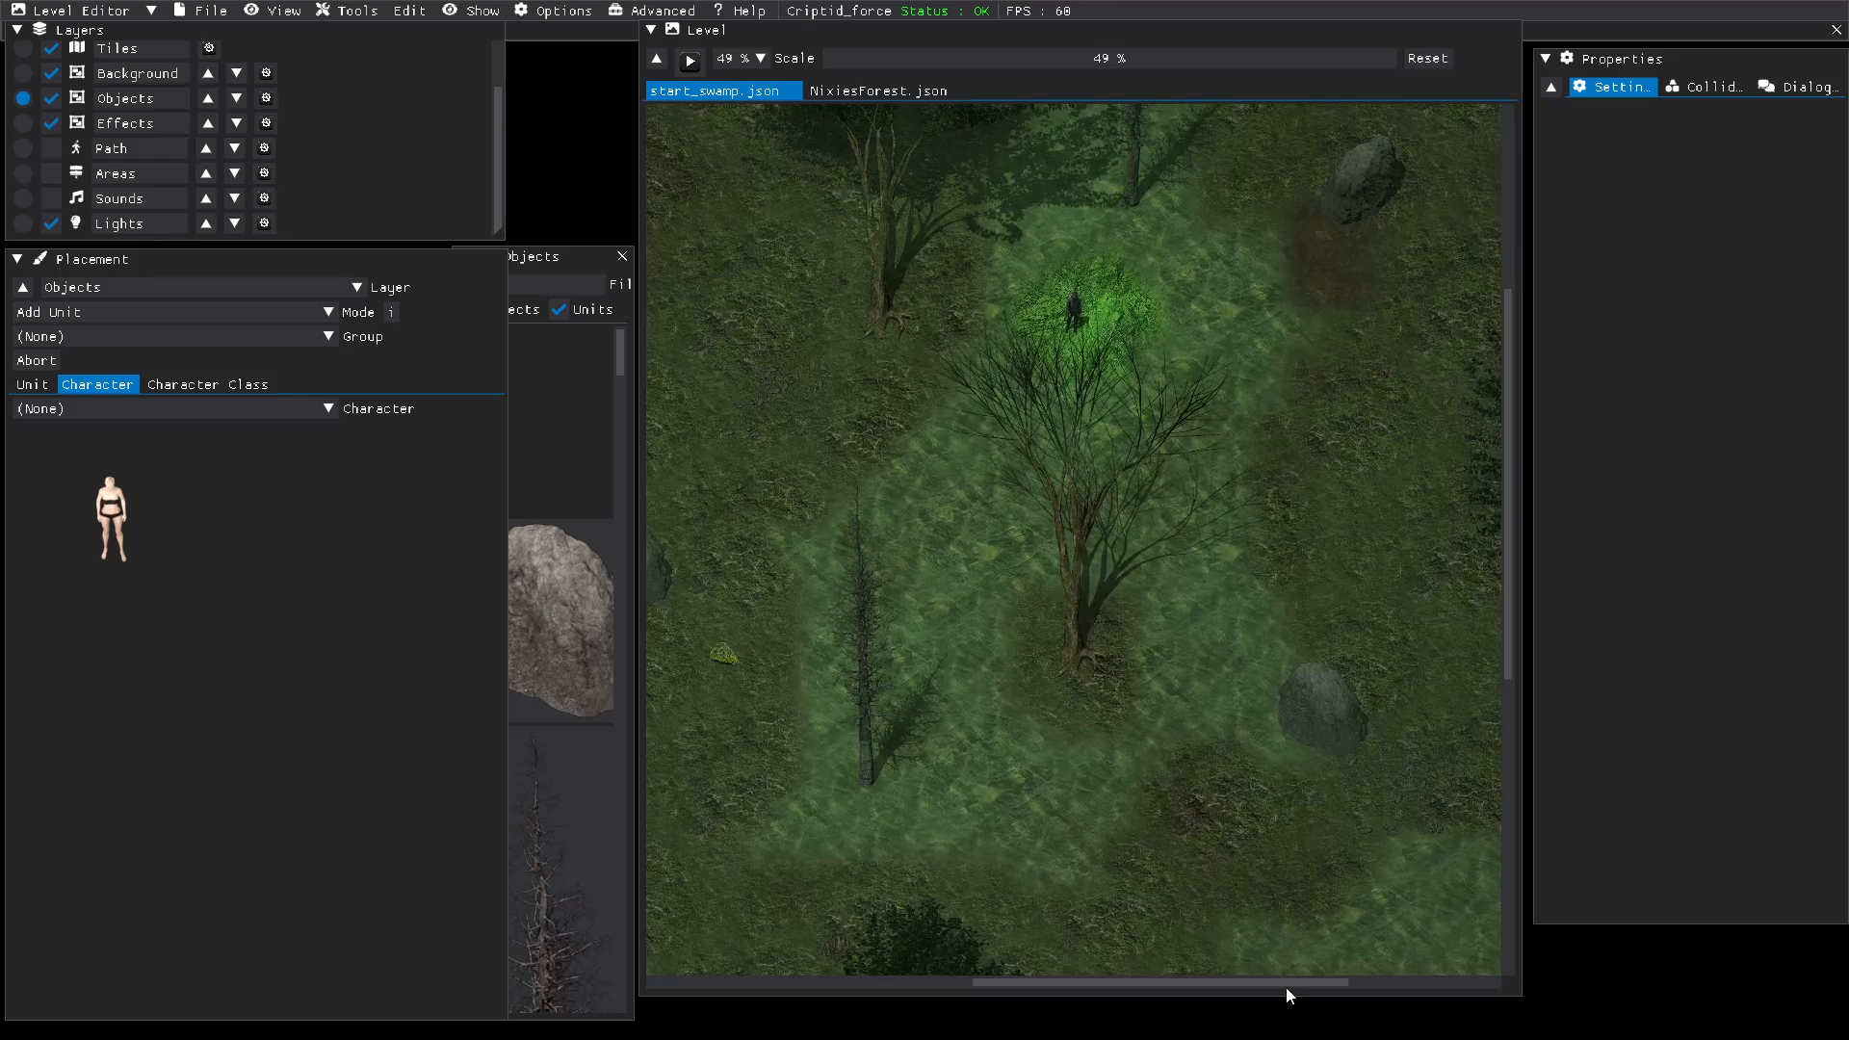
Step: Move the large leafy tree near the level's eastern edge southwest, toward the lower grey rock
drag(1286, 985, 1464, 986)
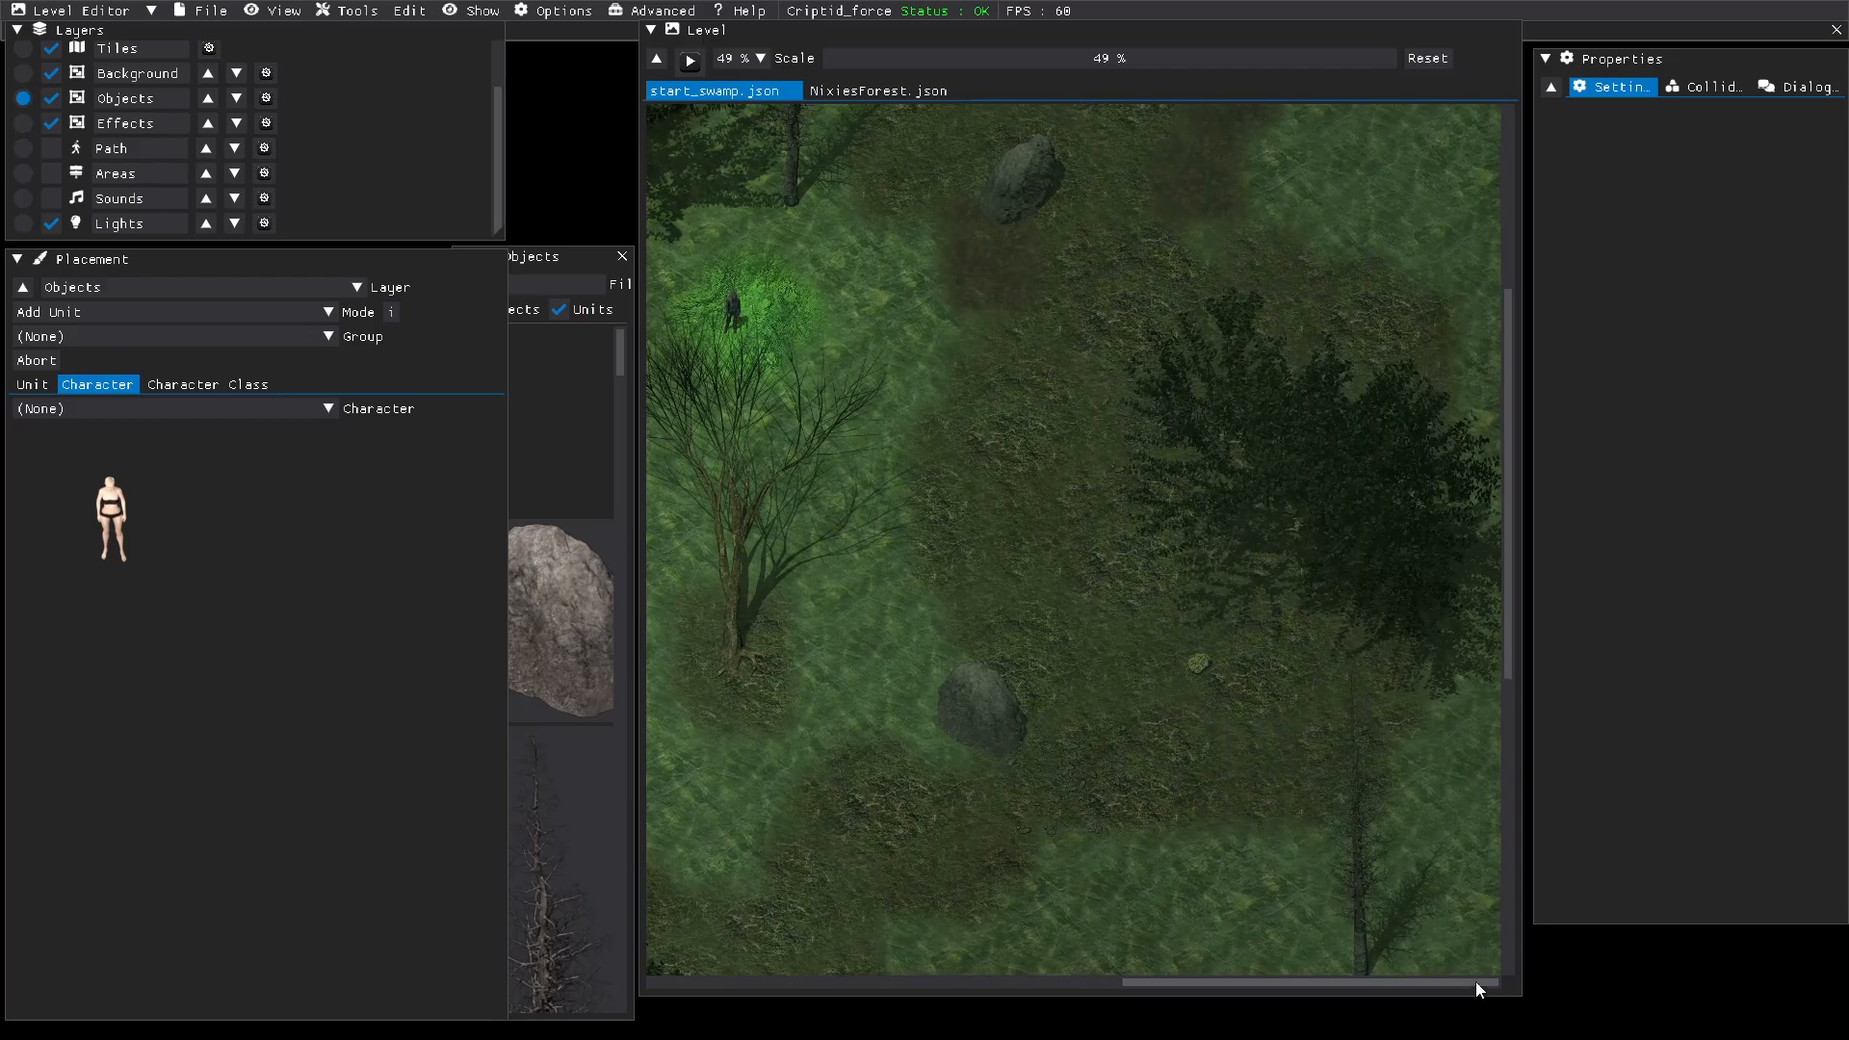
click(1514, 626)
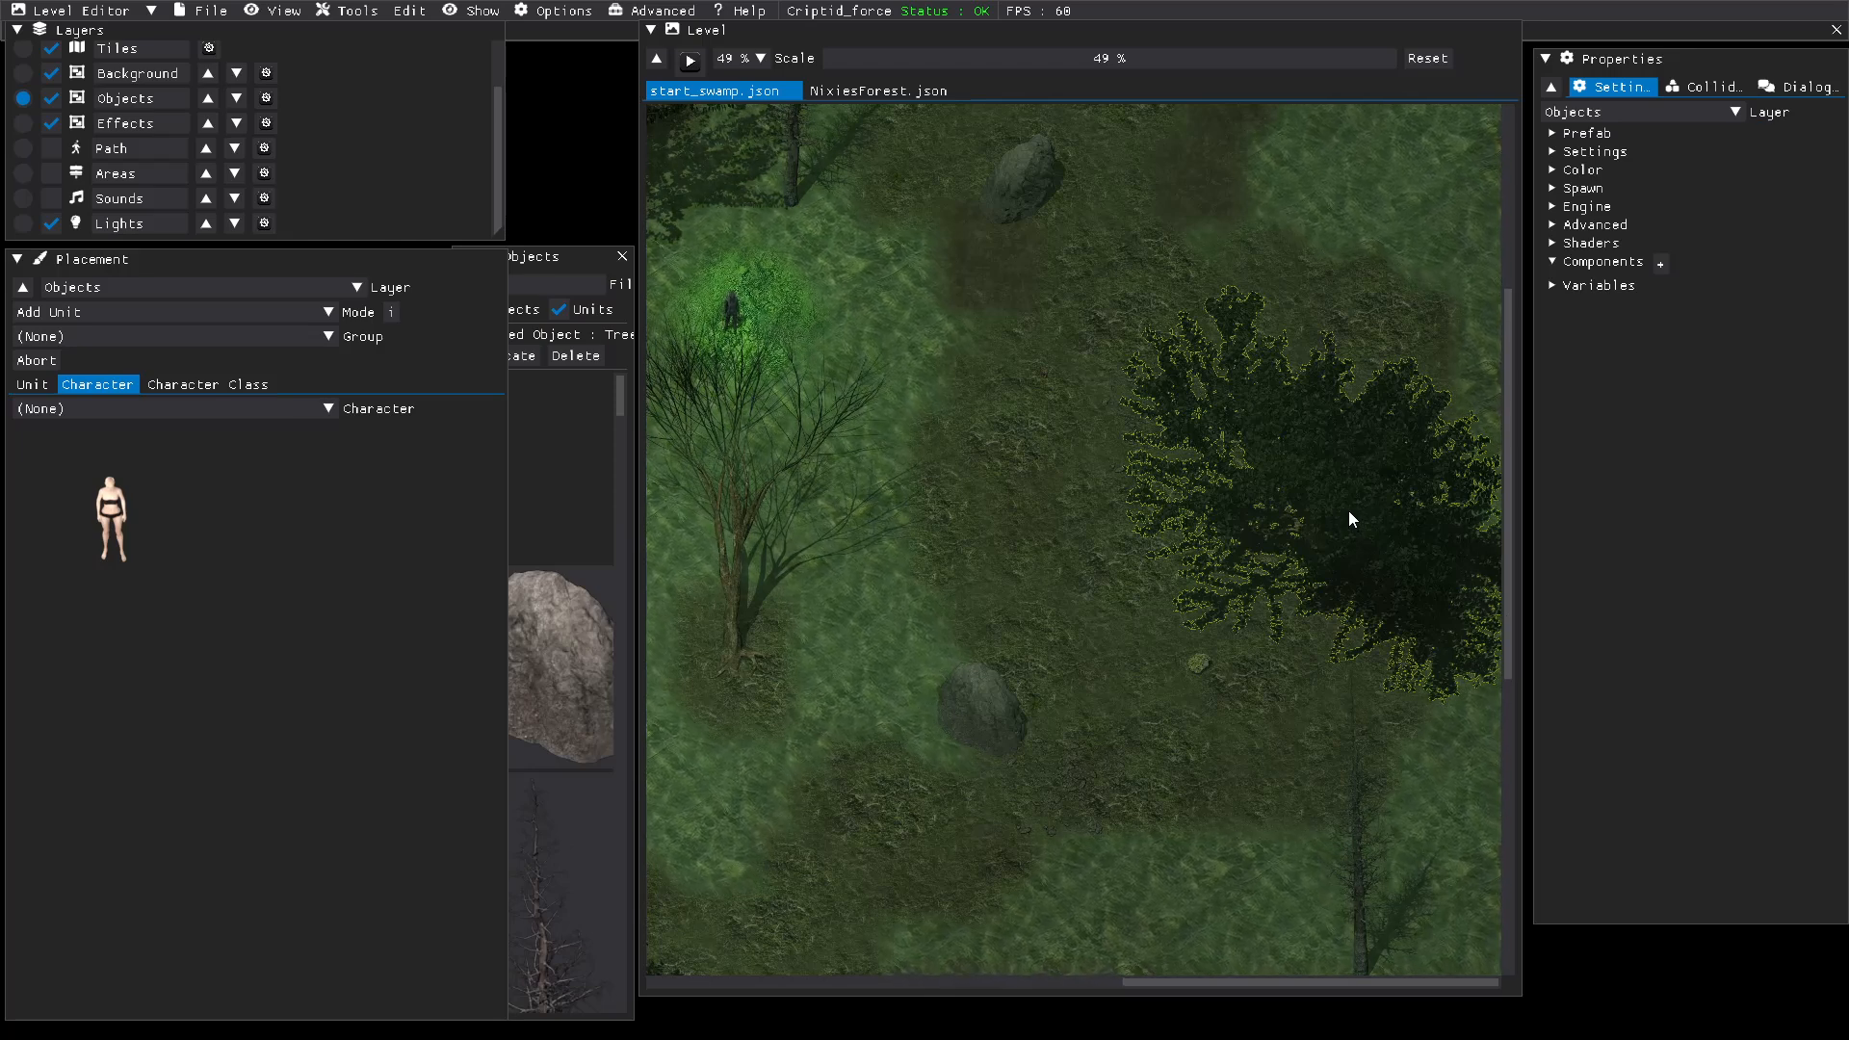
drag(1348, 511, 1149, 612)
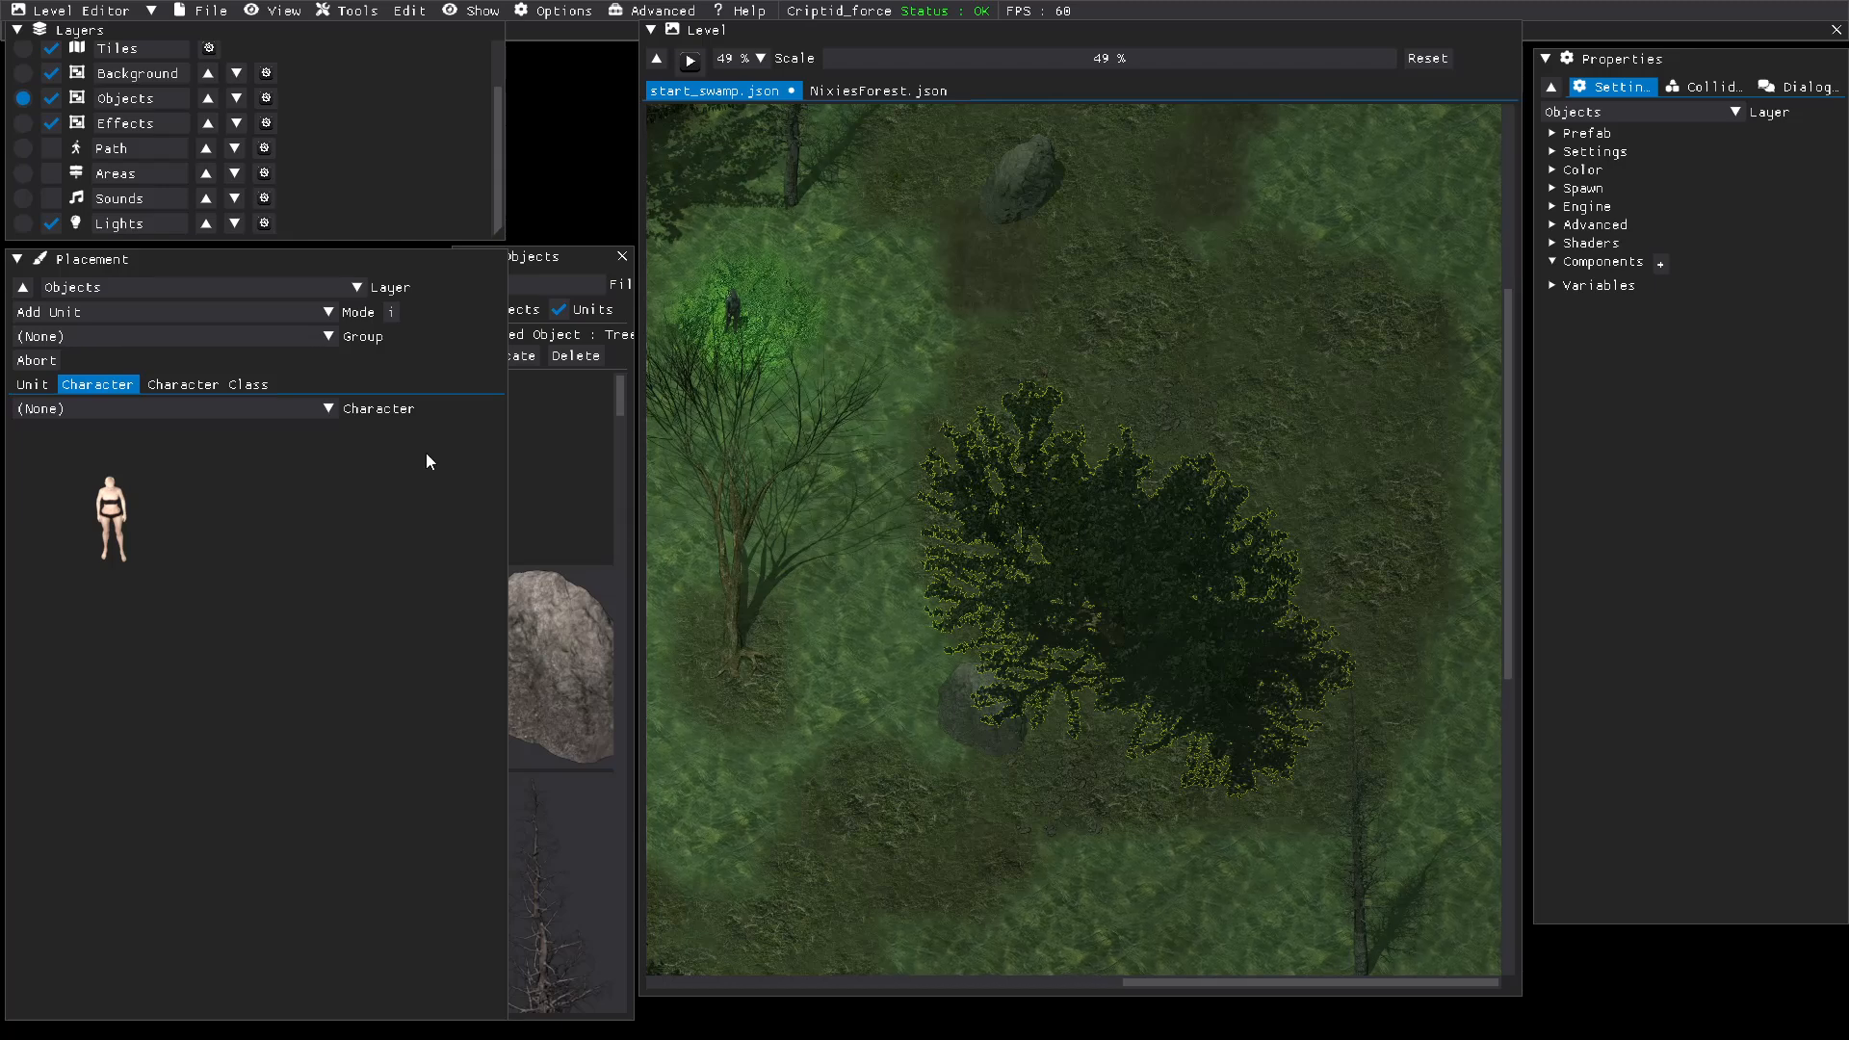
Step: Paint a patch of GrassThick tiles at the level's eastern edge, northeast of the moved tree, on the Tiles layer
click(24, 50)
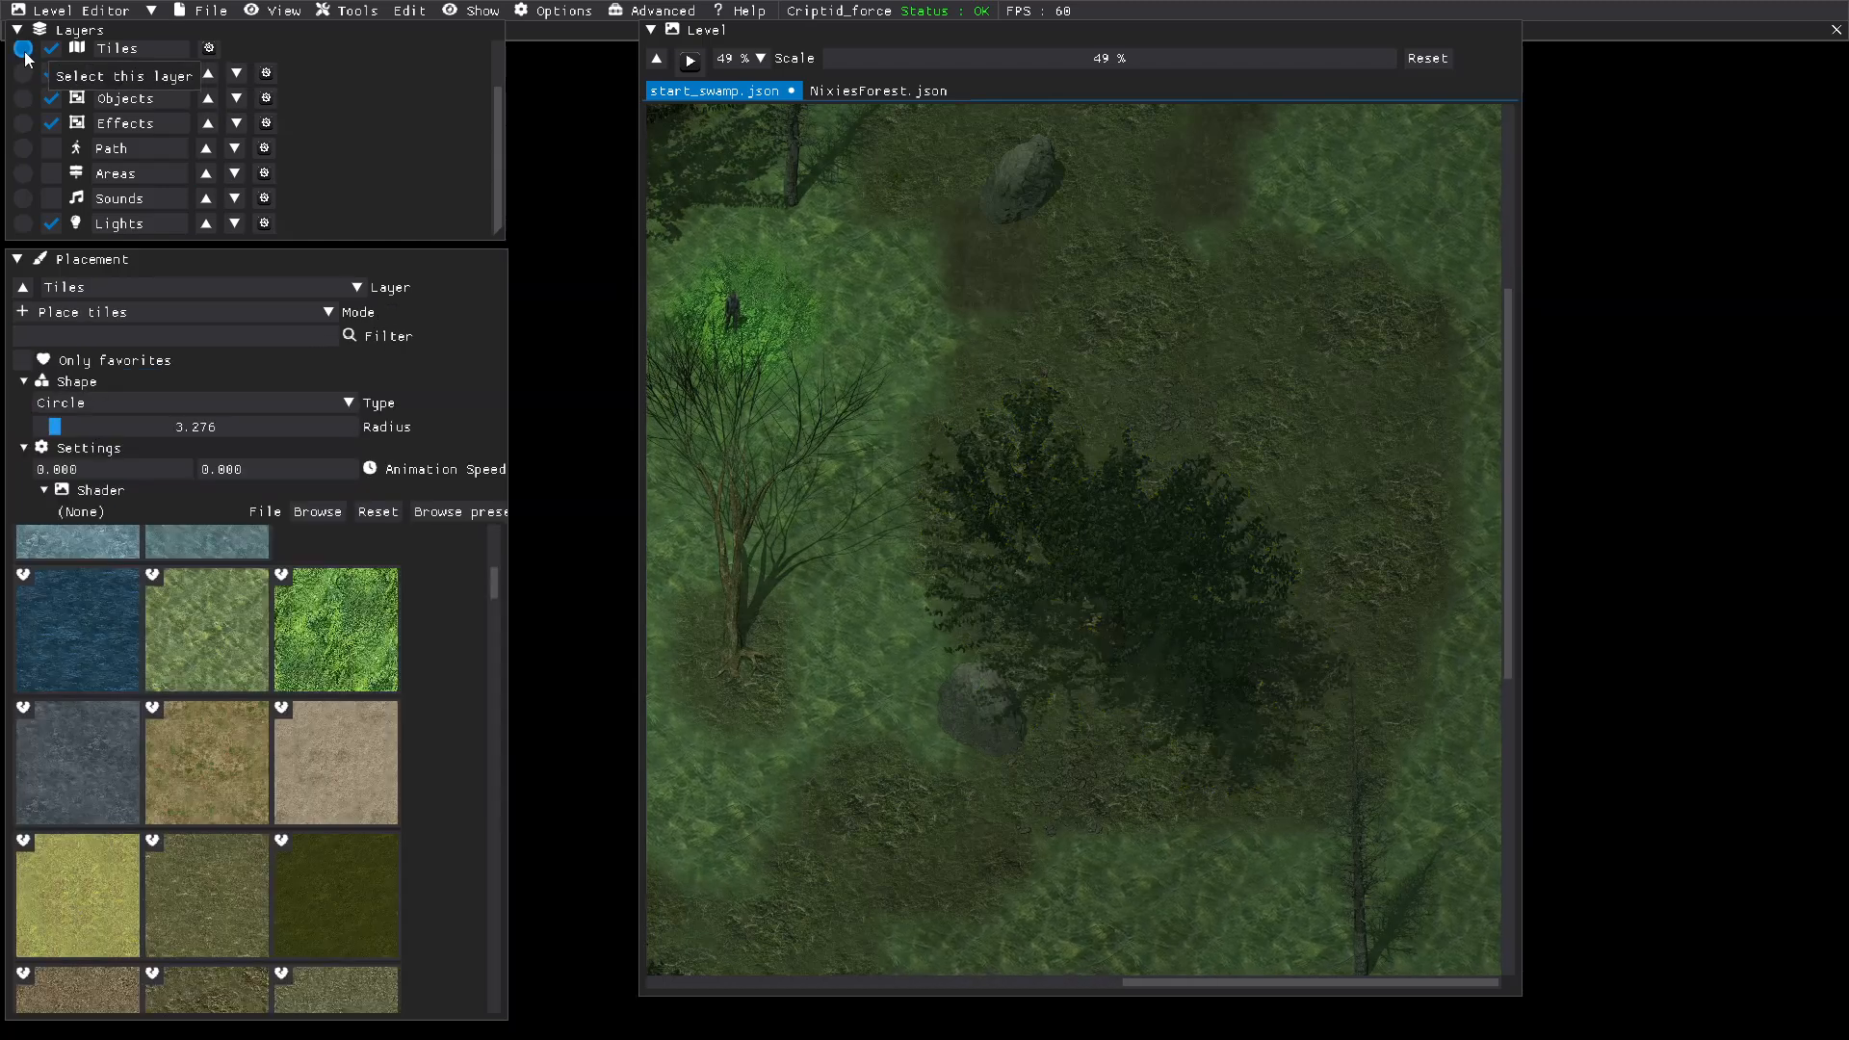
click(213, 900)
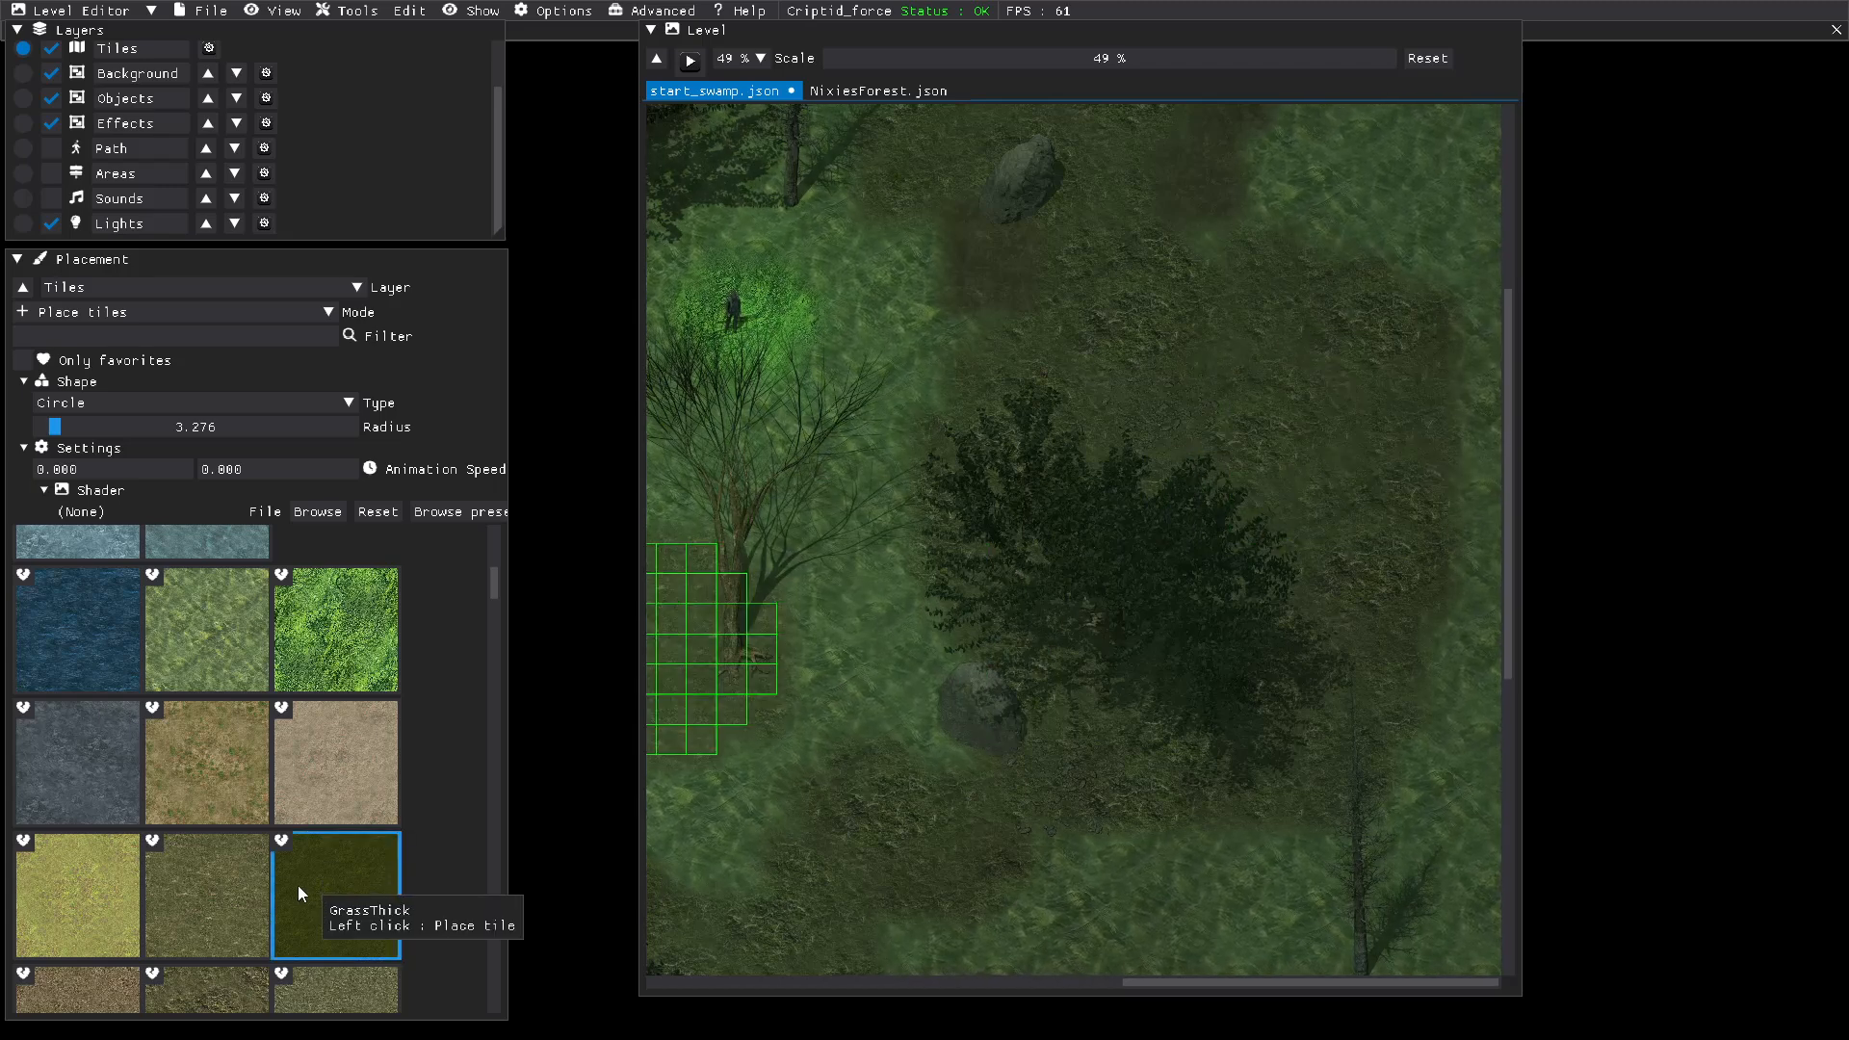
scroll(217, 898, down, 1)
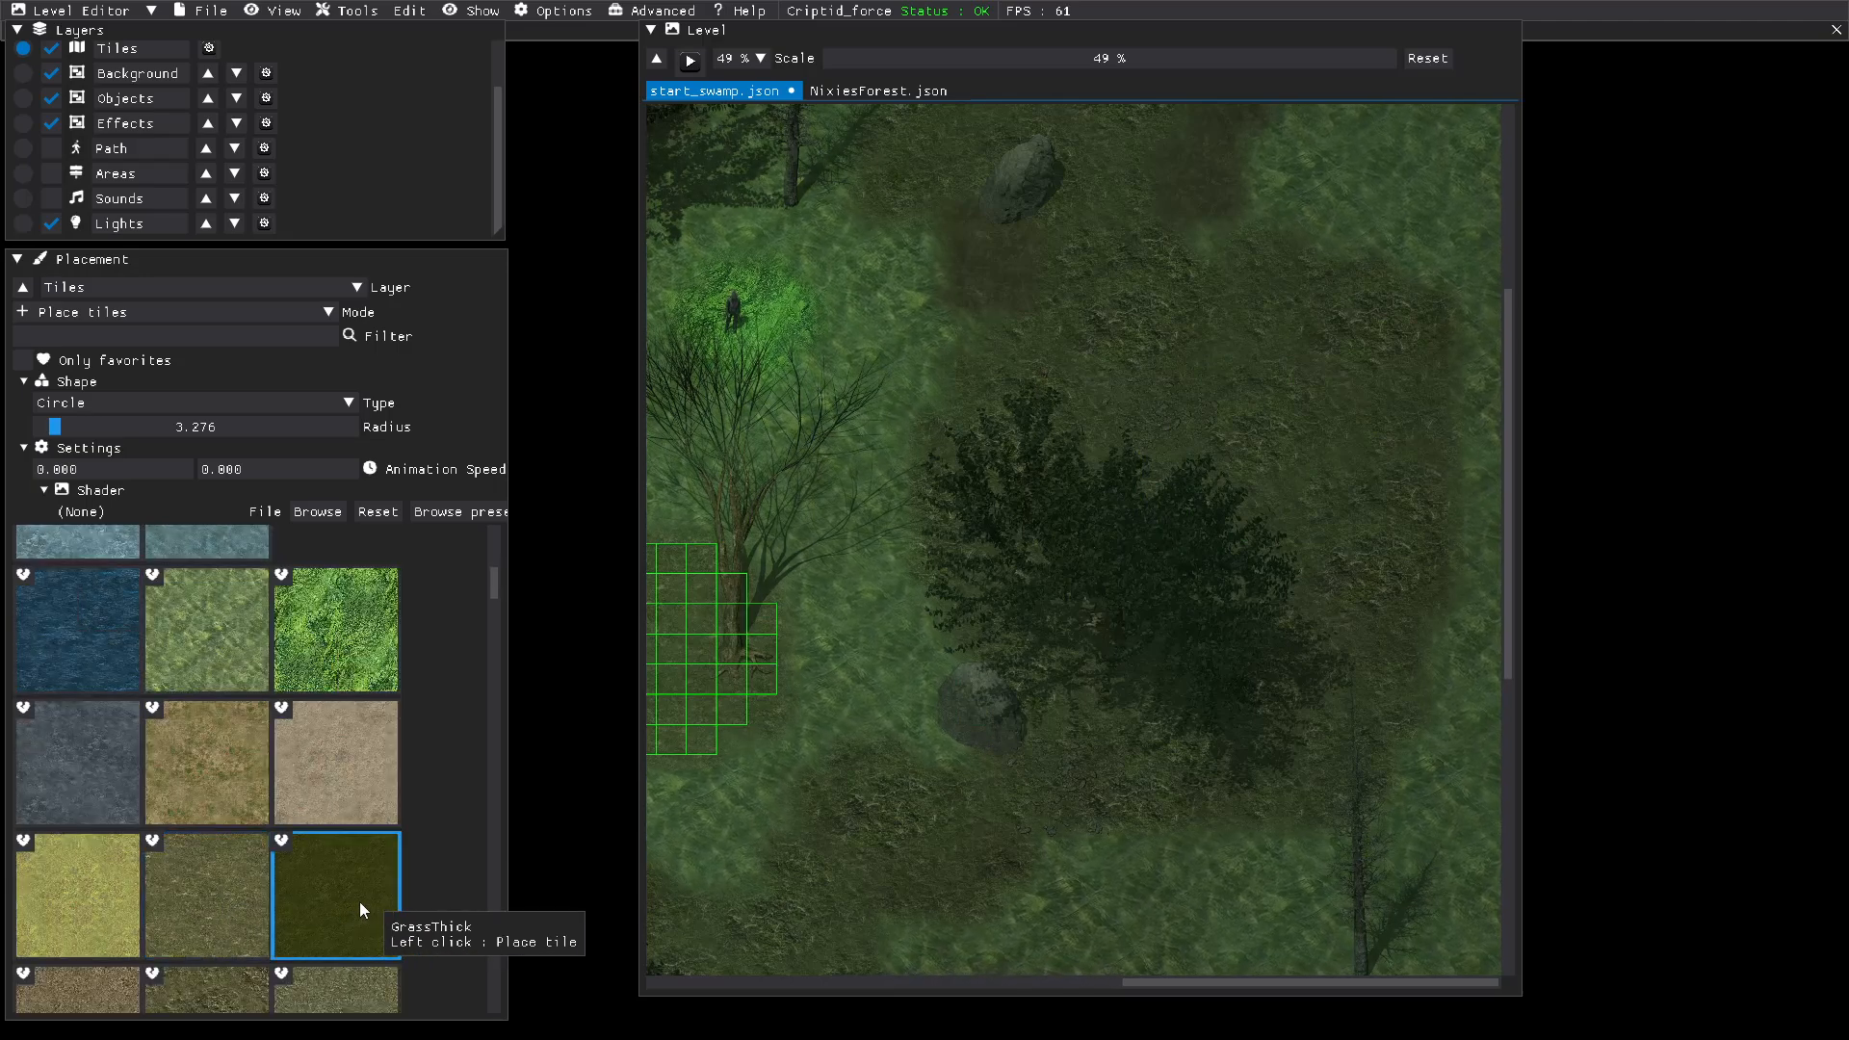
click(360, 902)
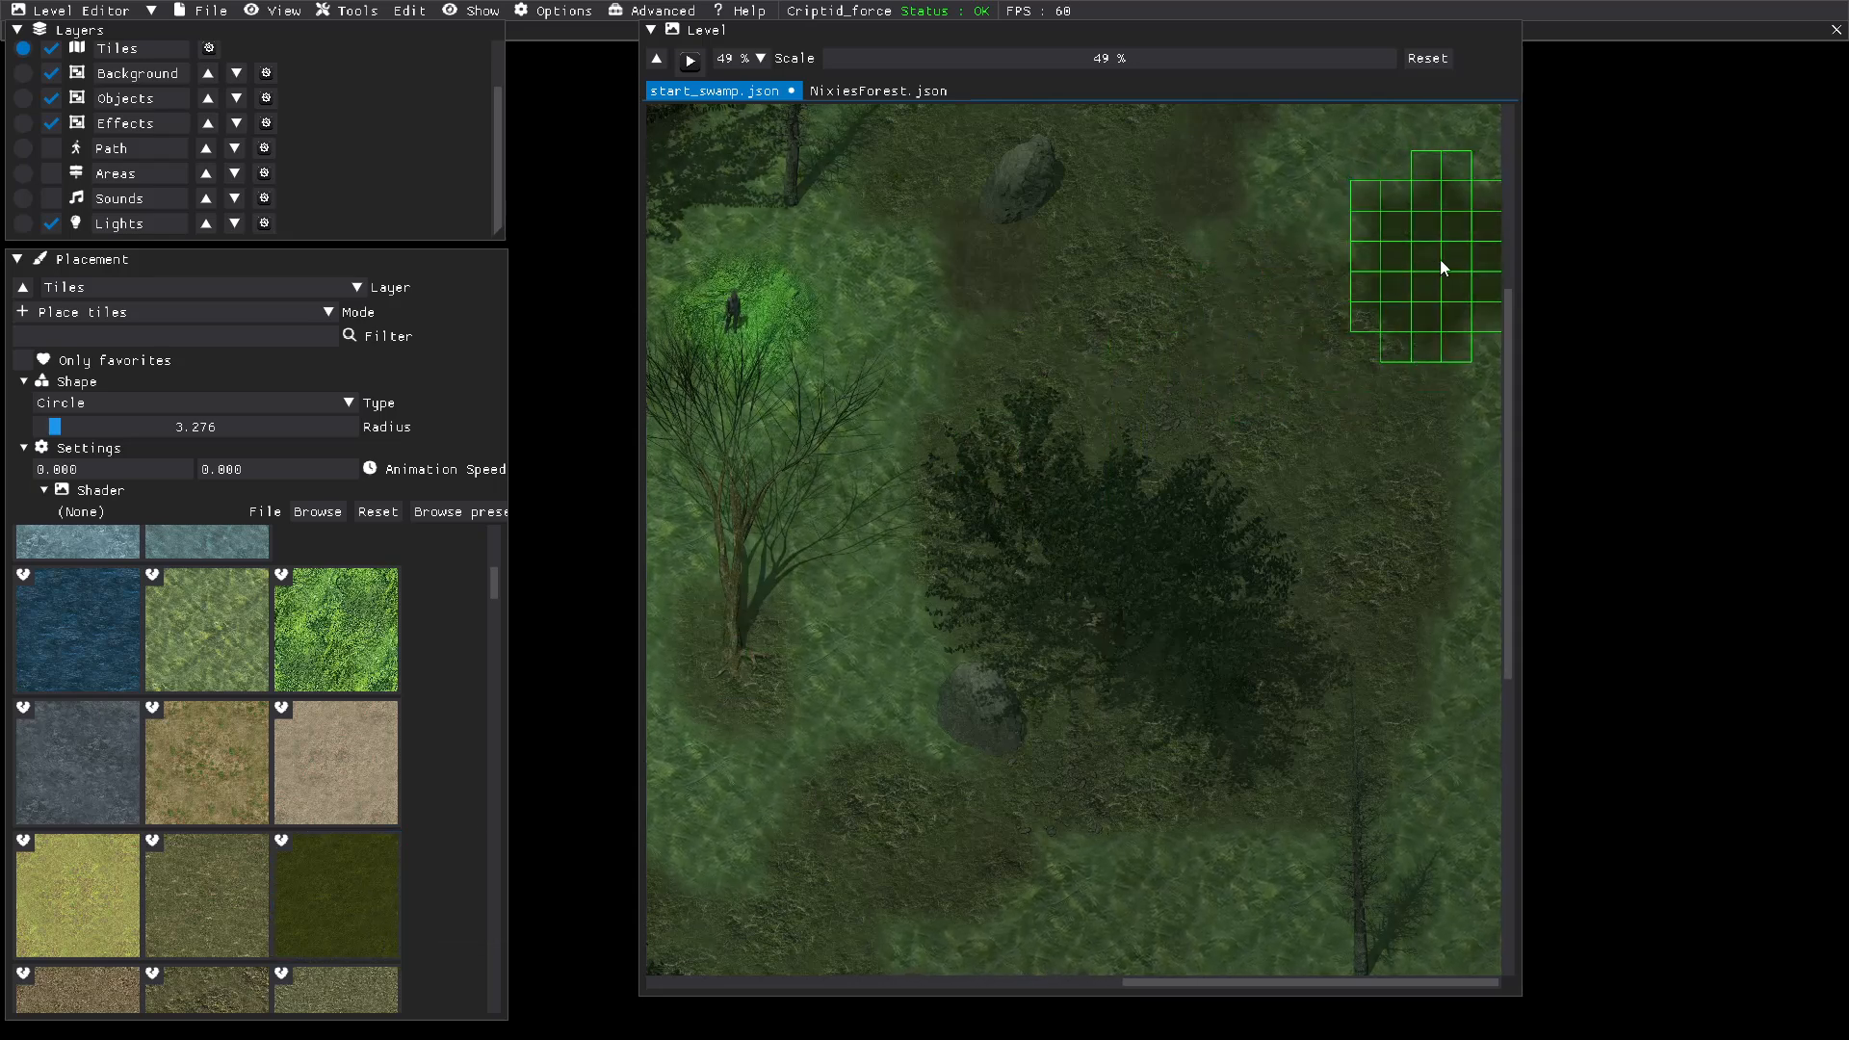
click(1440, 261)
click(1475, 381)
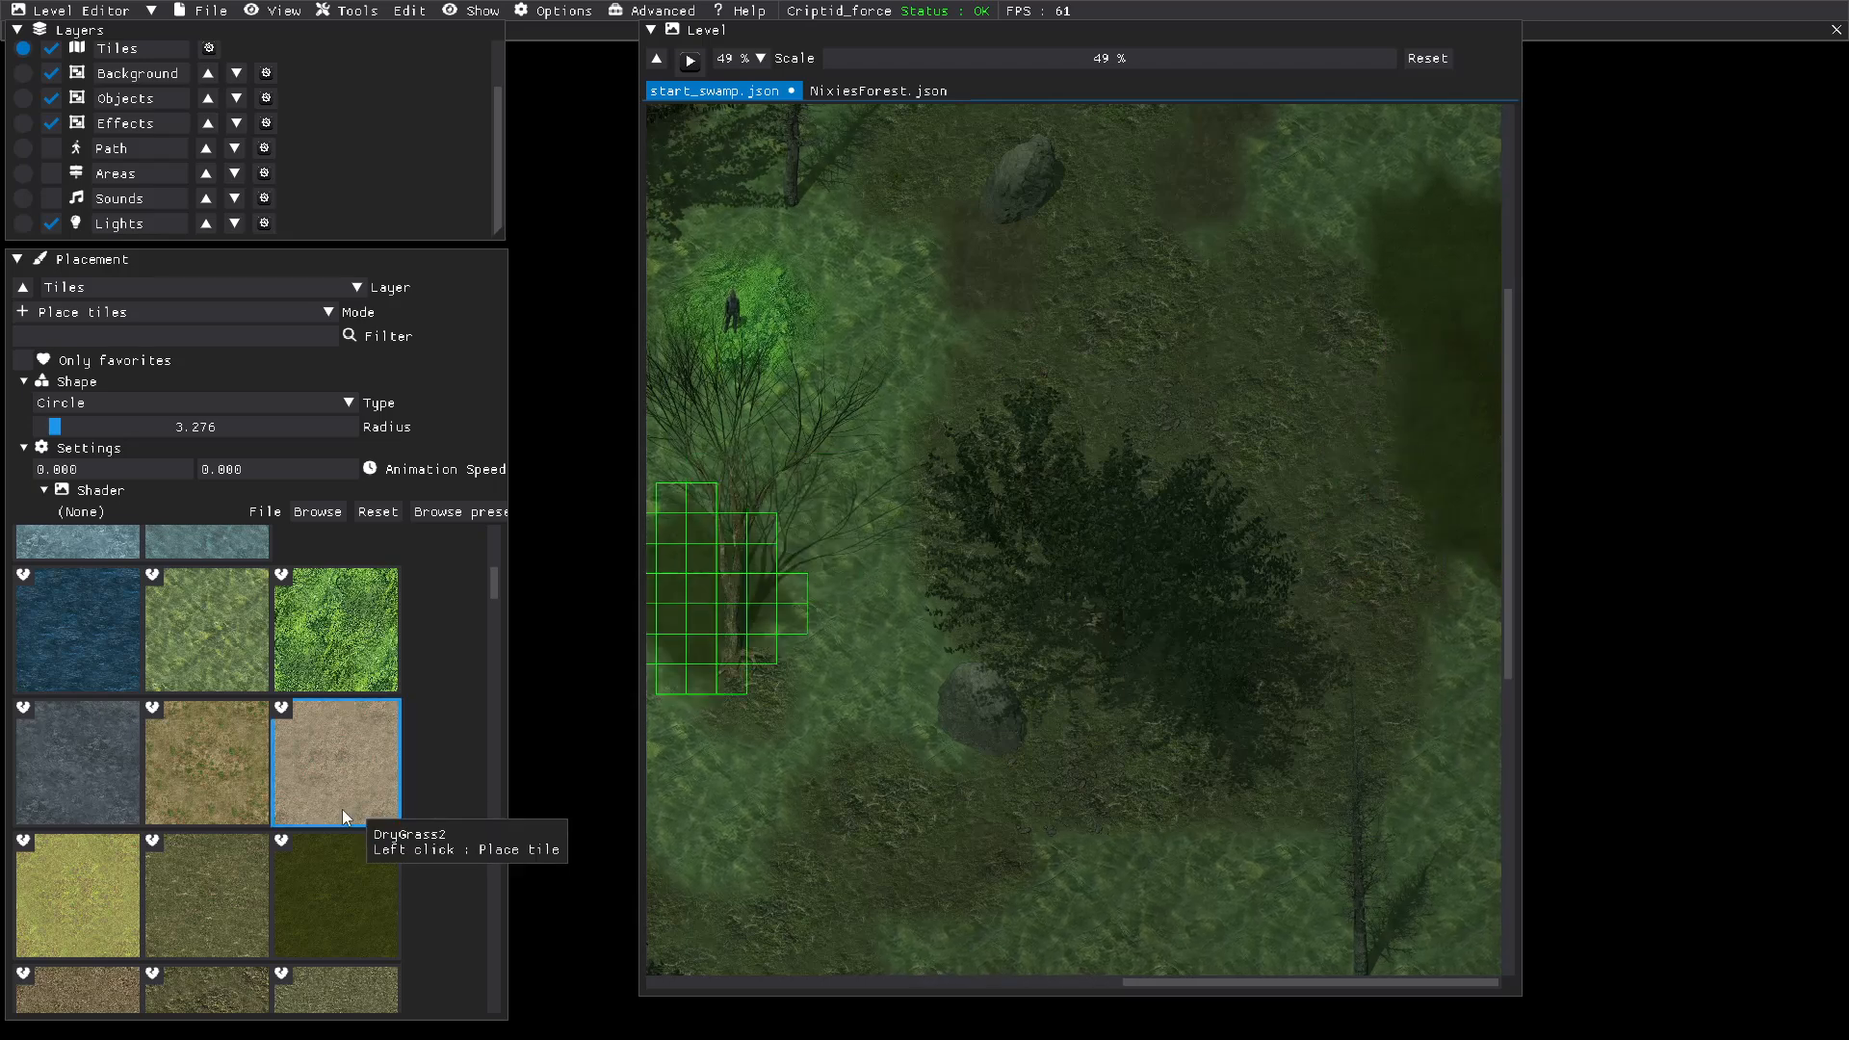
Step: Trim the edges of the GrassThick patch with the Moss1 tile, reducing the circular brush radius to 1.000
scroll(222, 876, down, 1)
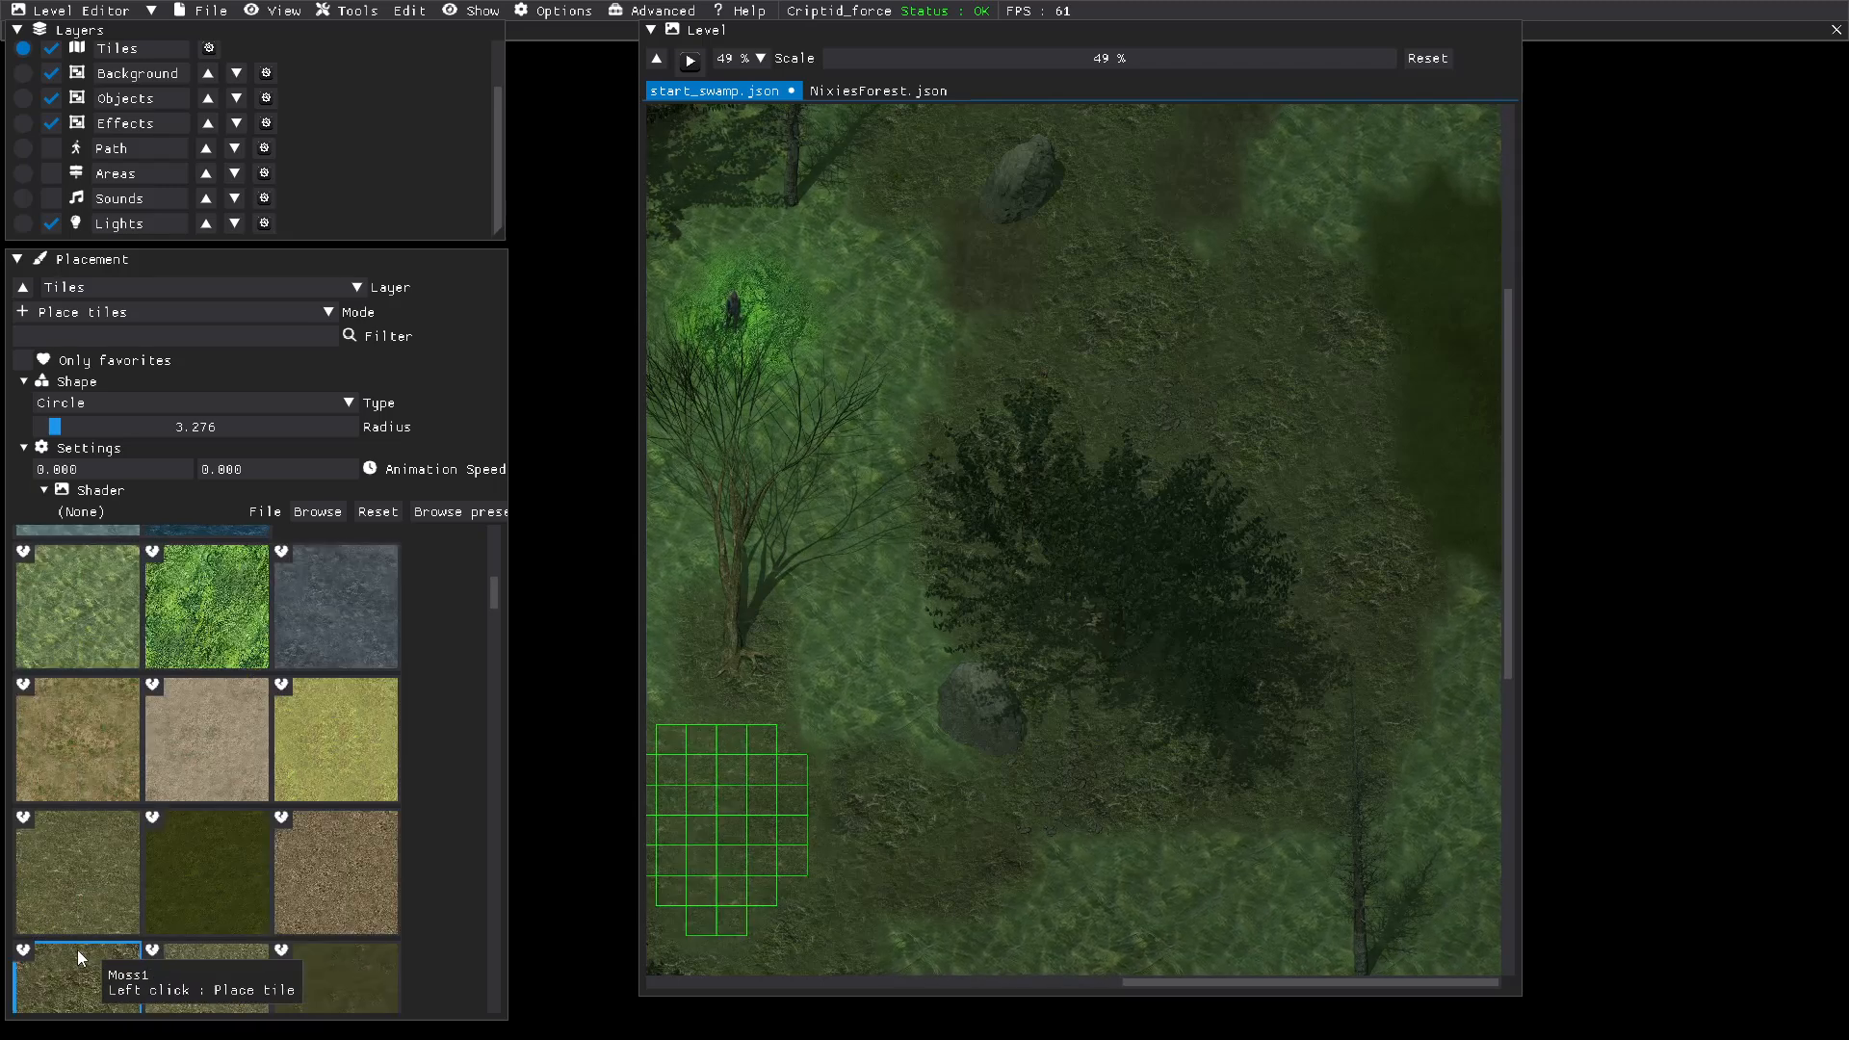
scroll(77, 949, down, 1)
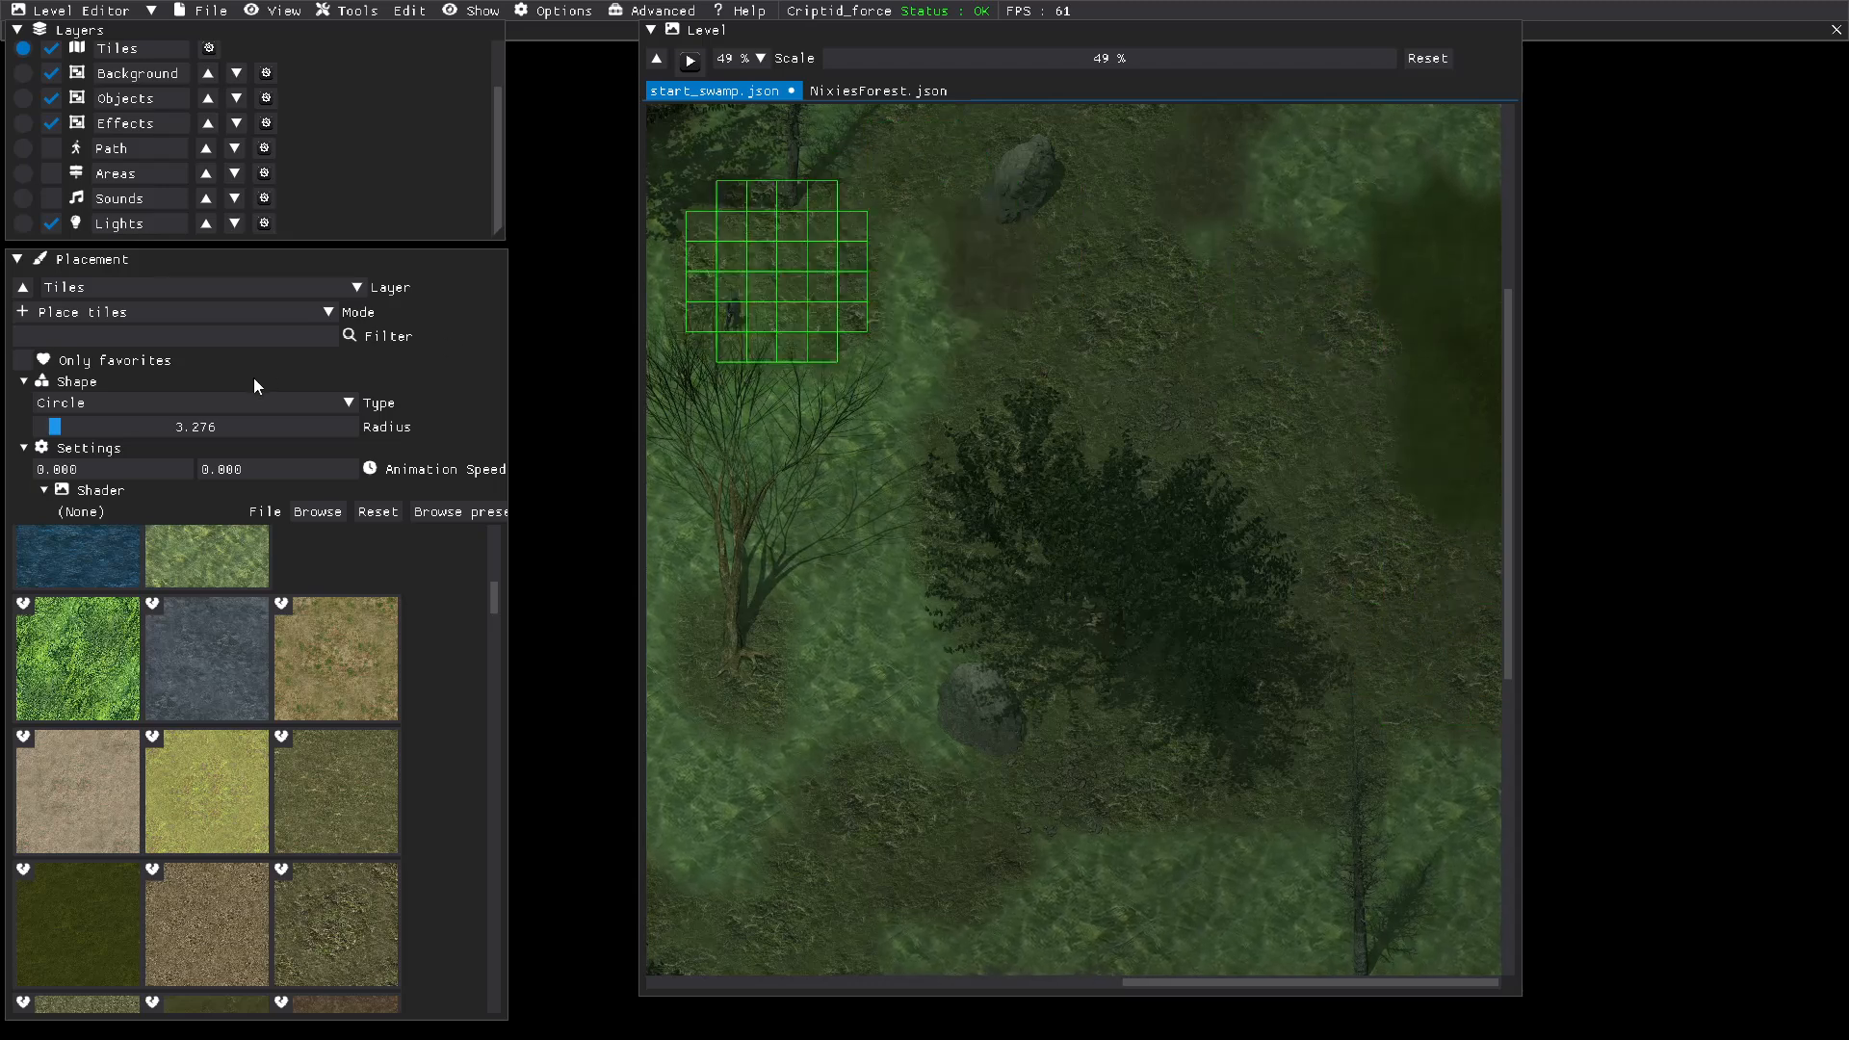
double_click(169, 426)
drag(123, 426, 19, 430)
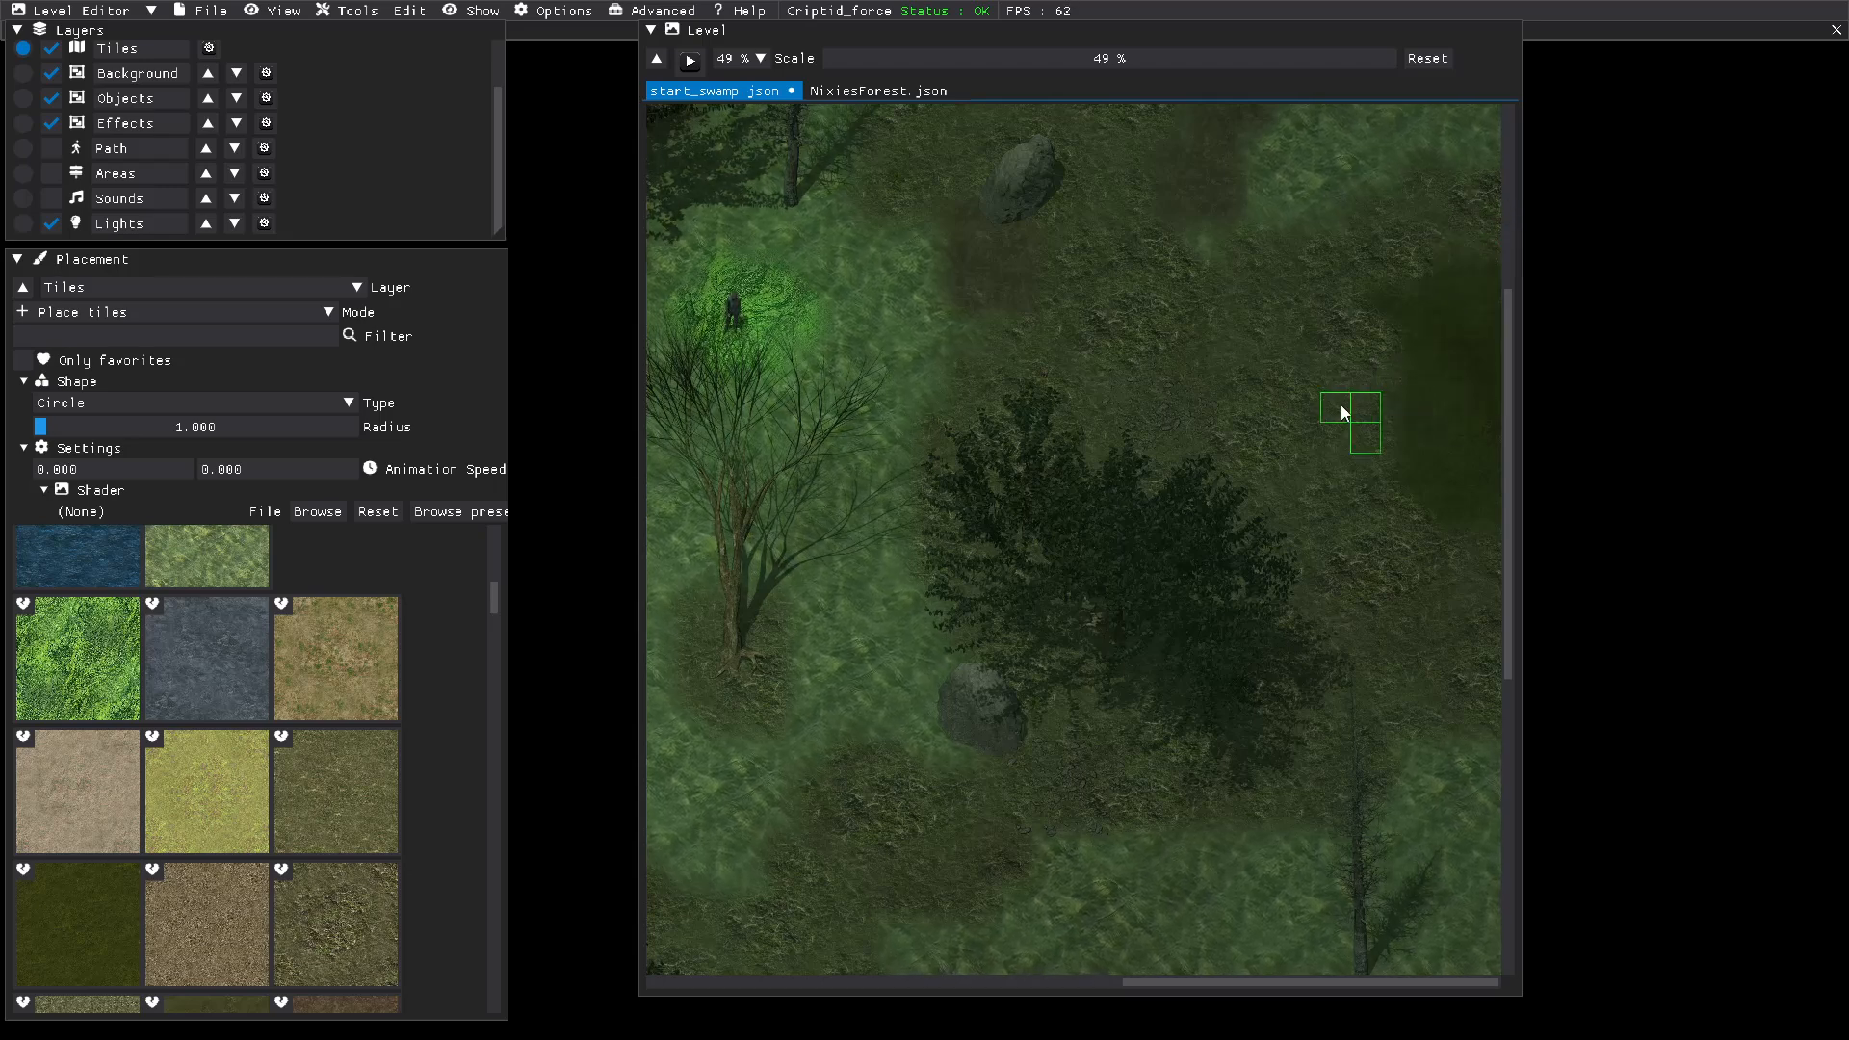
Step: Set the new-area colour to blue (R 107, G 135, B 231) and draw a circular NixieStart area over the thick-grass patch
click(23, 173)
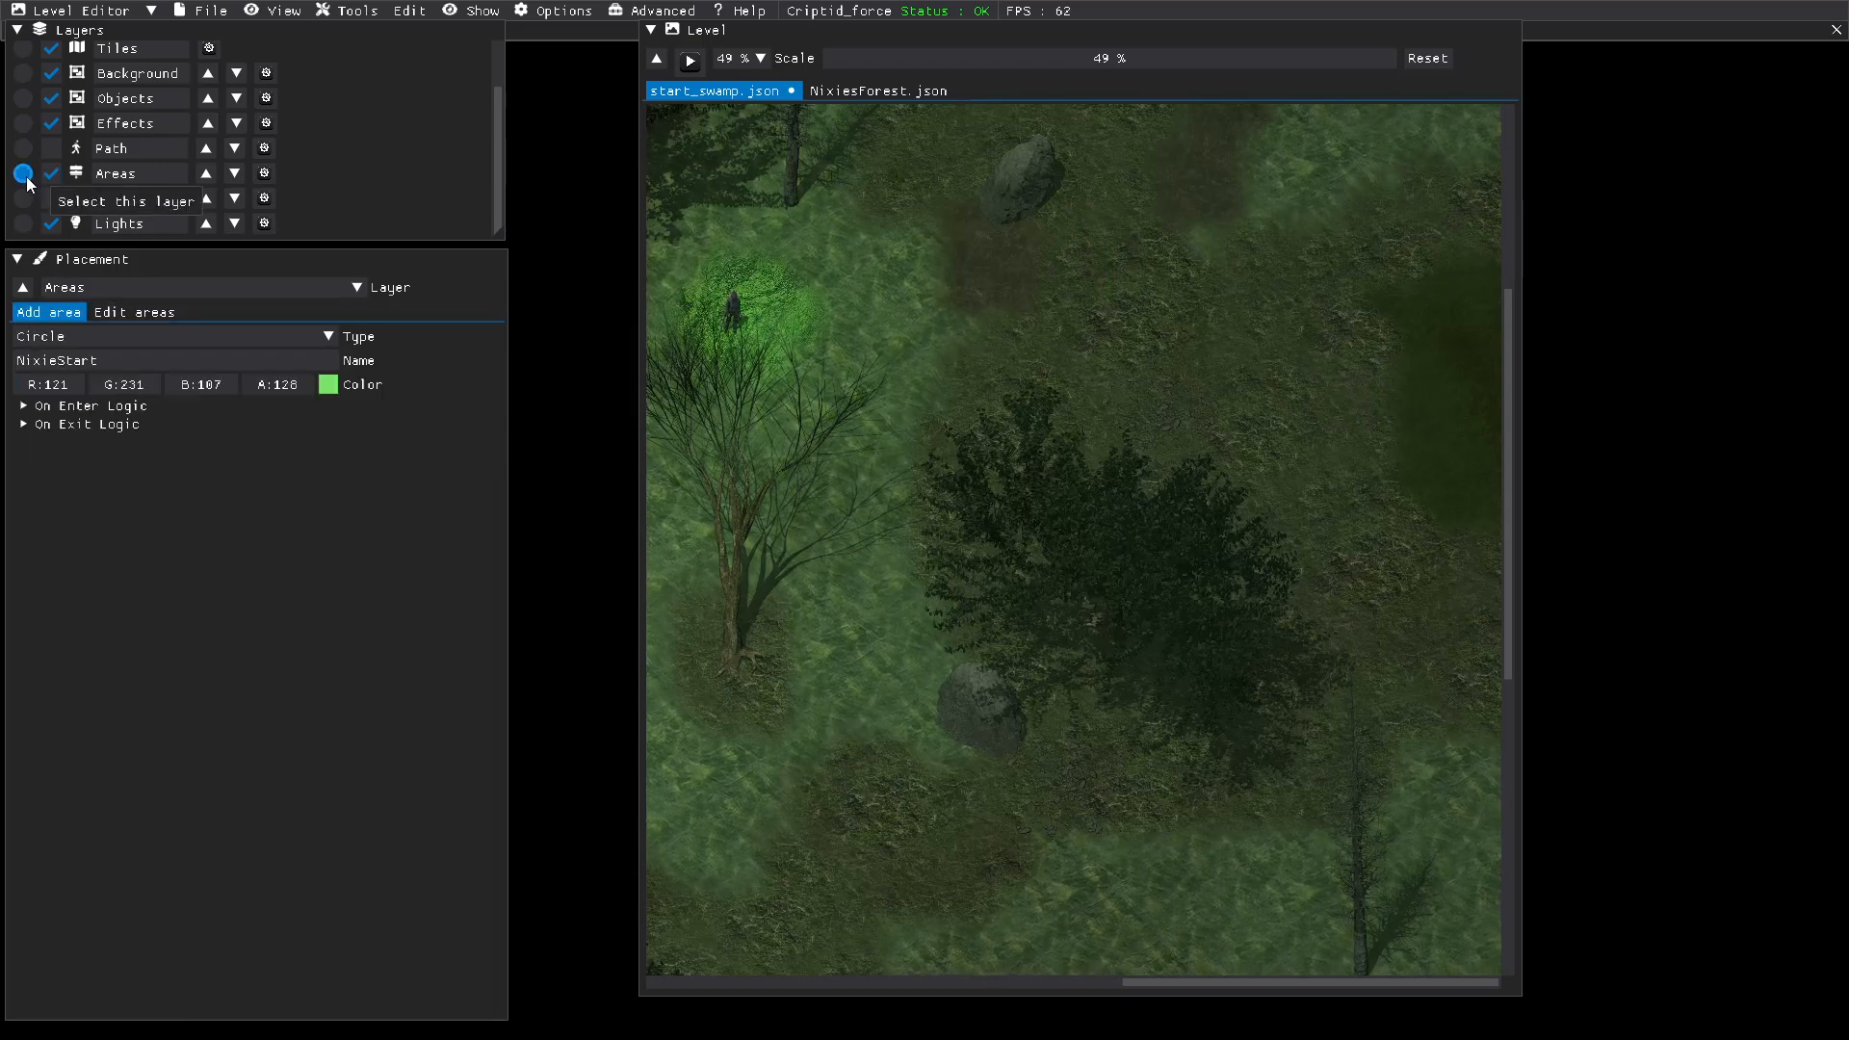
click(329, 386)
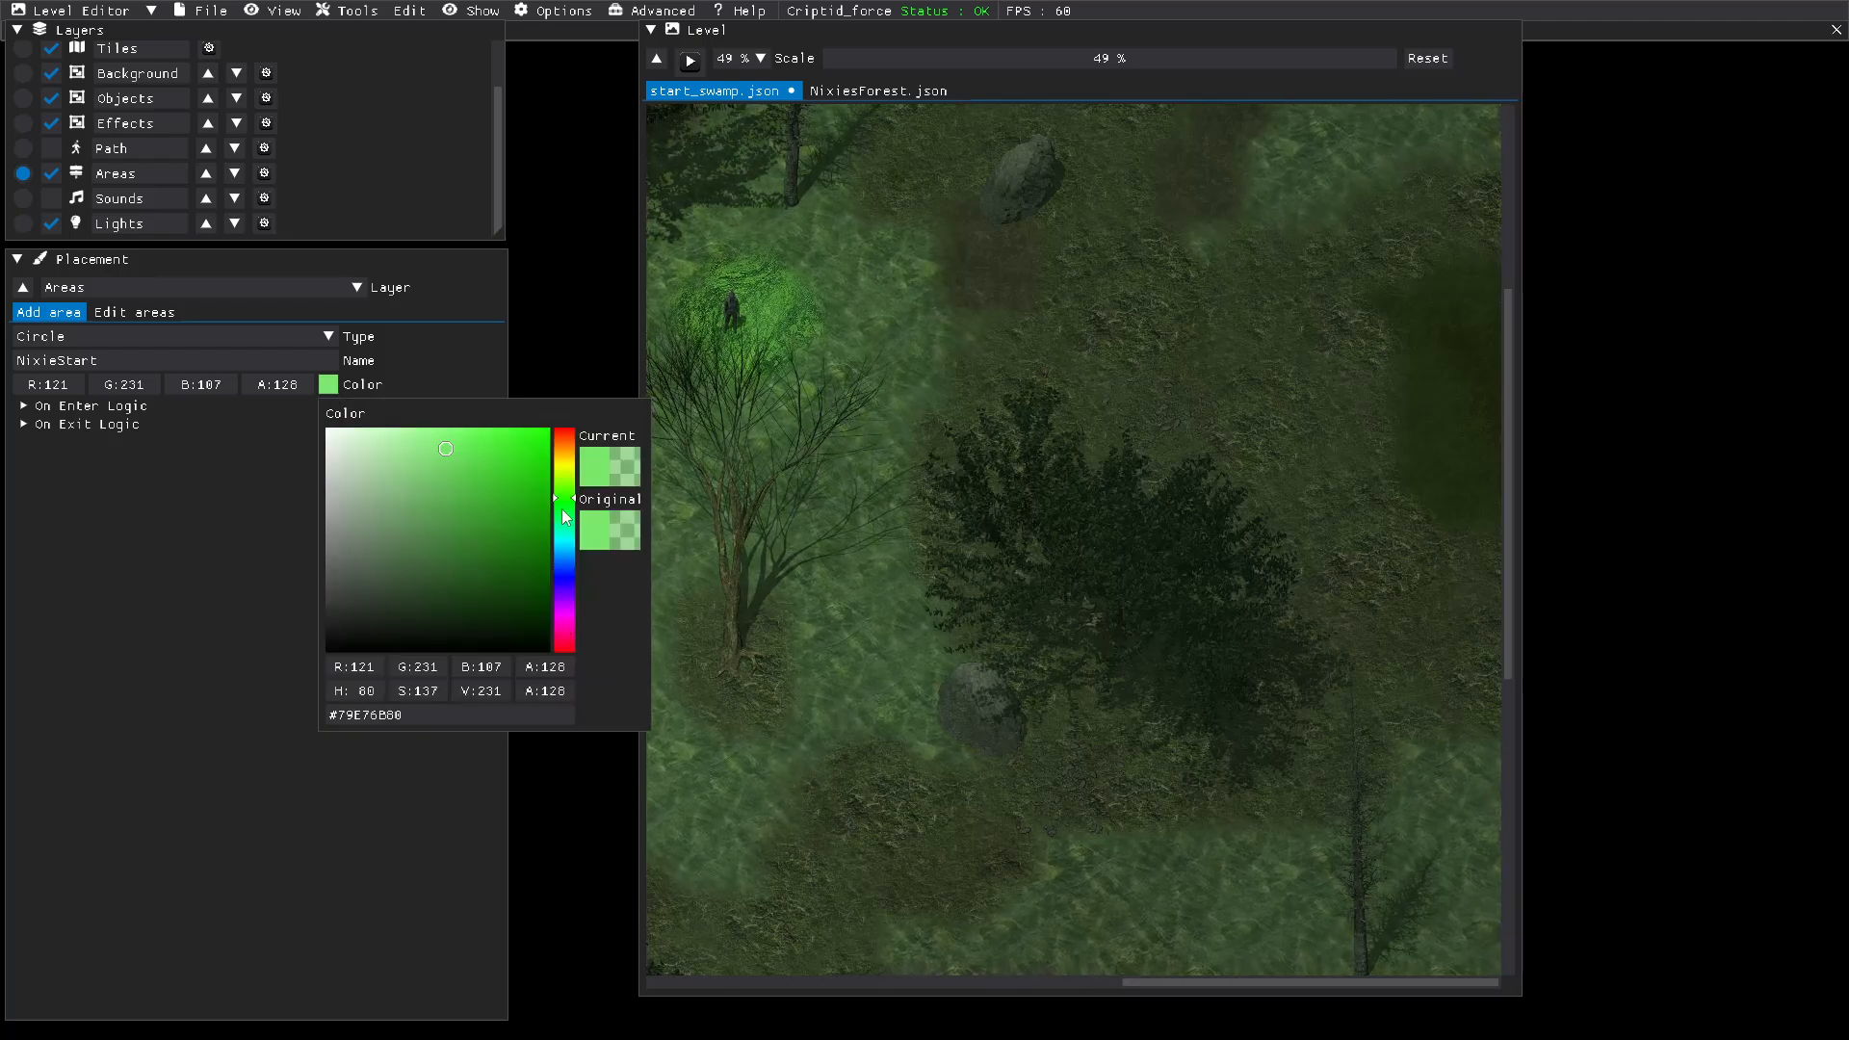
click(565, 570)
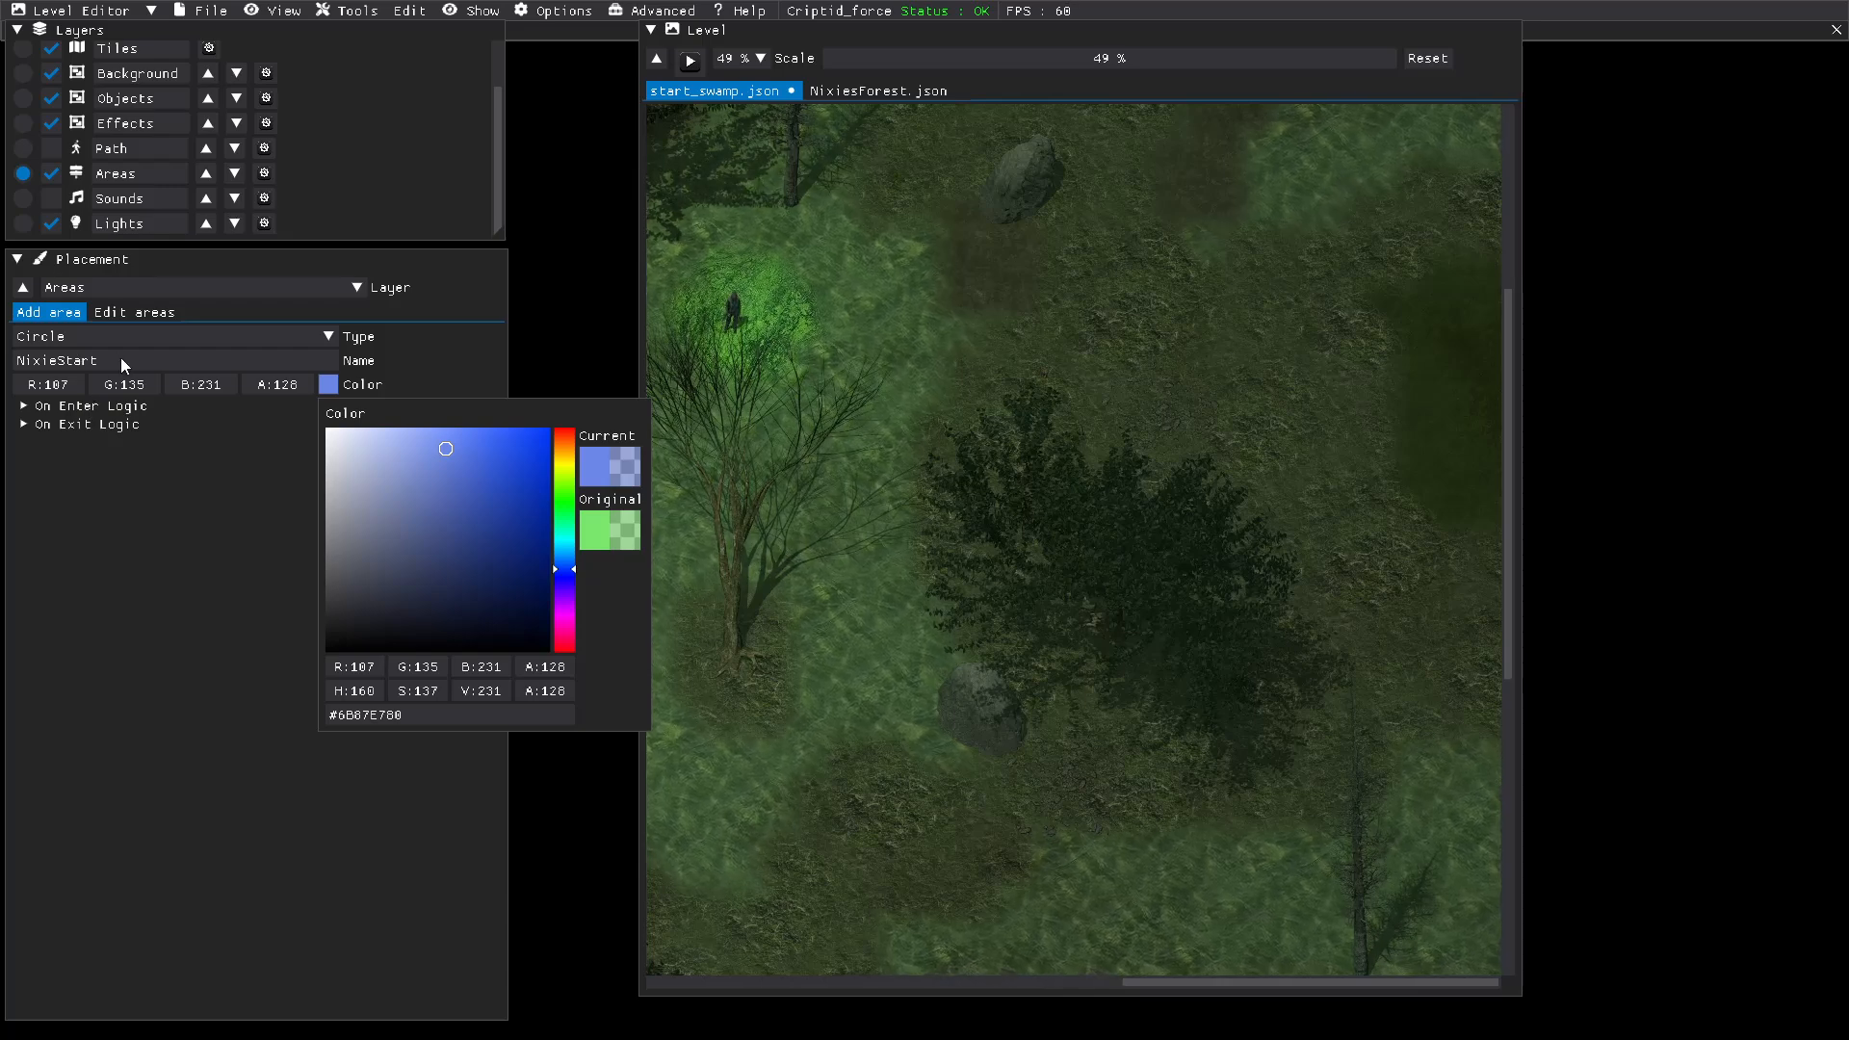
click(196, 475)
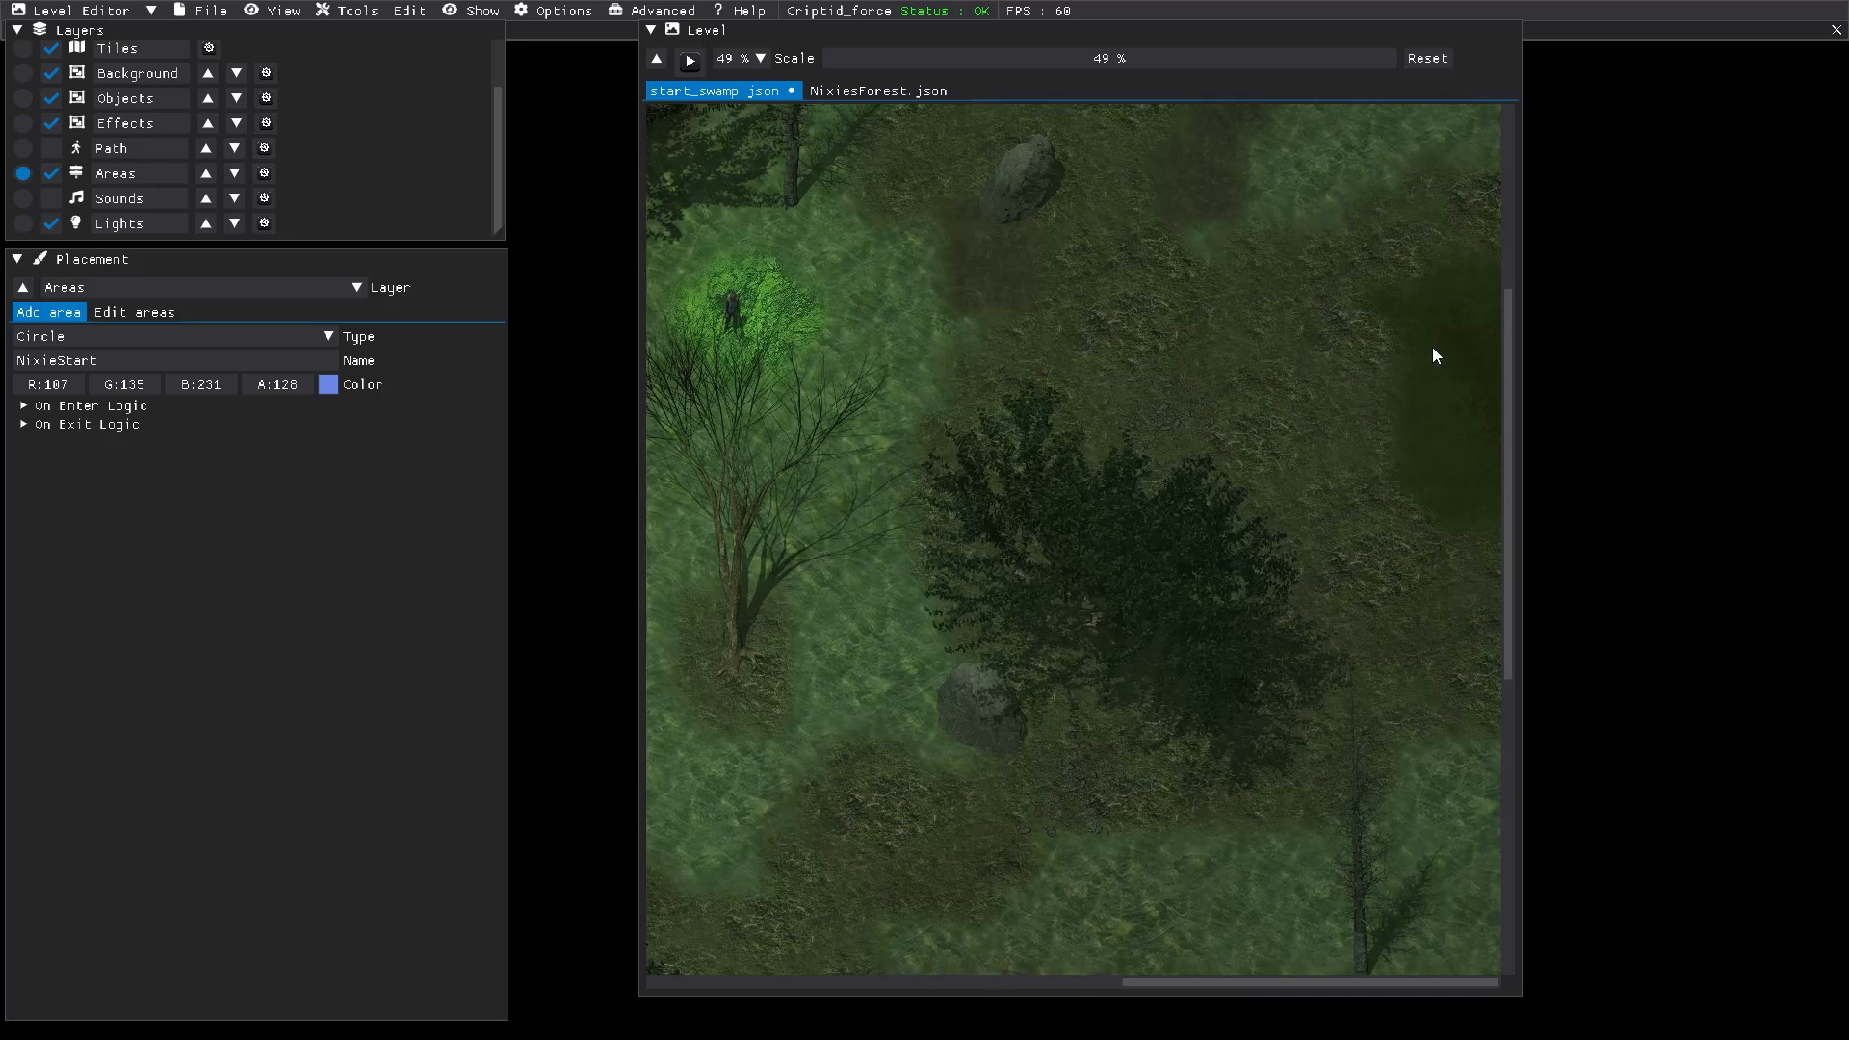
drag(1406, 338, 1447, 458)
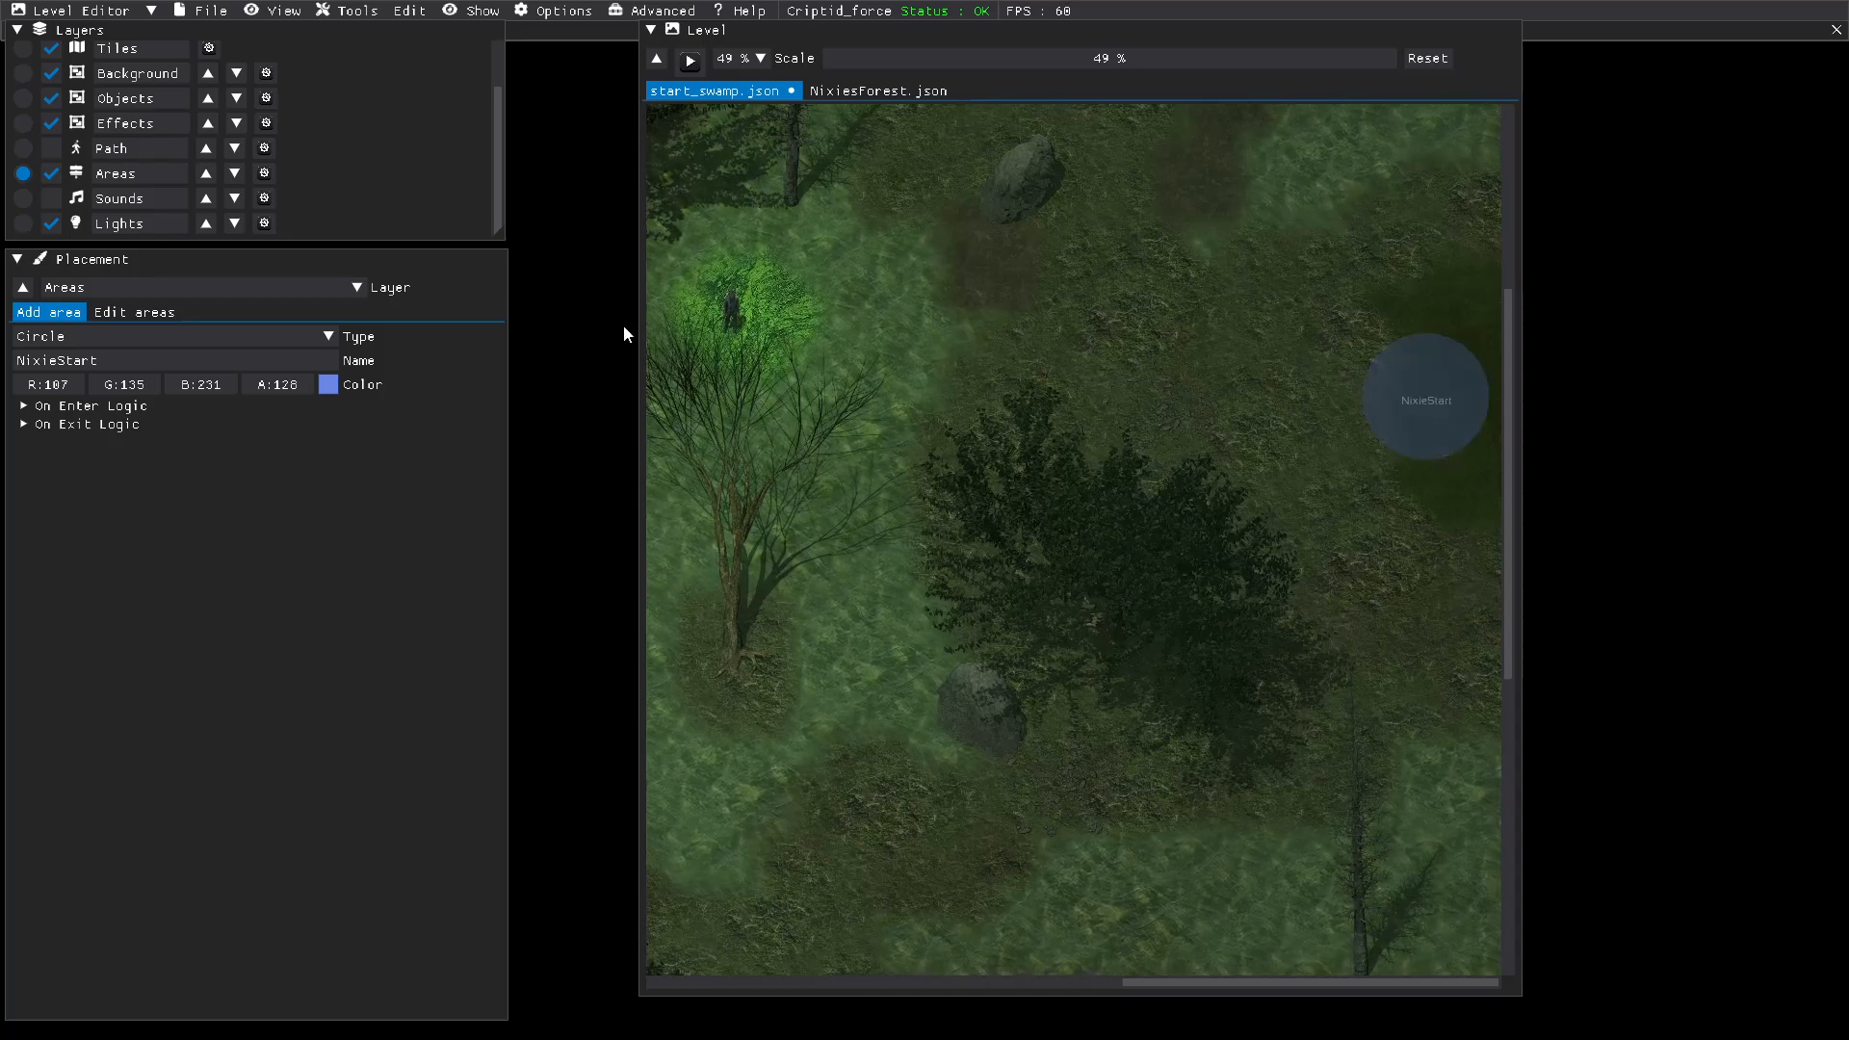
Step: Delete the three unnamed areas and the NixieStart area, keeping only player_start
click(125, 314)
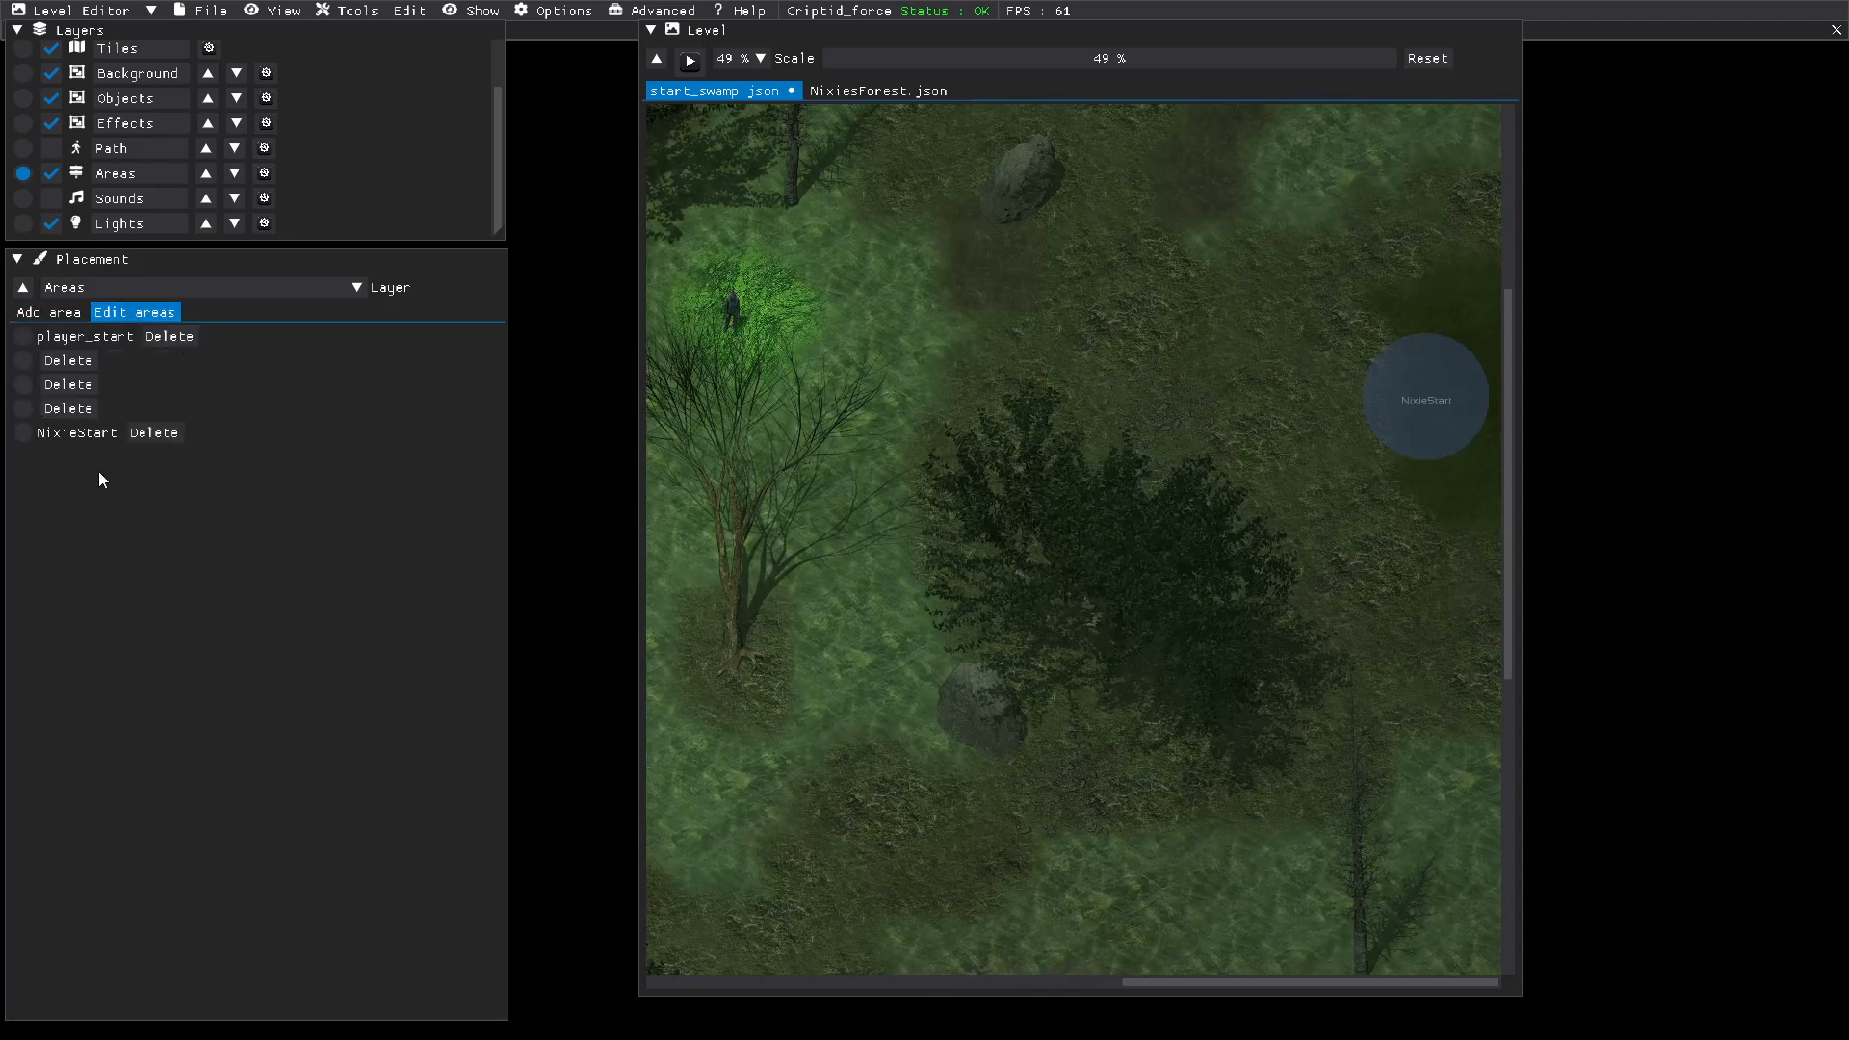
click(88, 435)
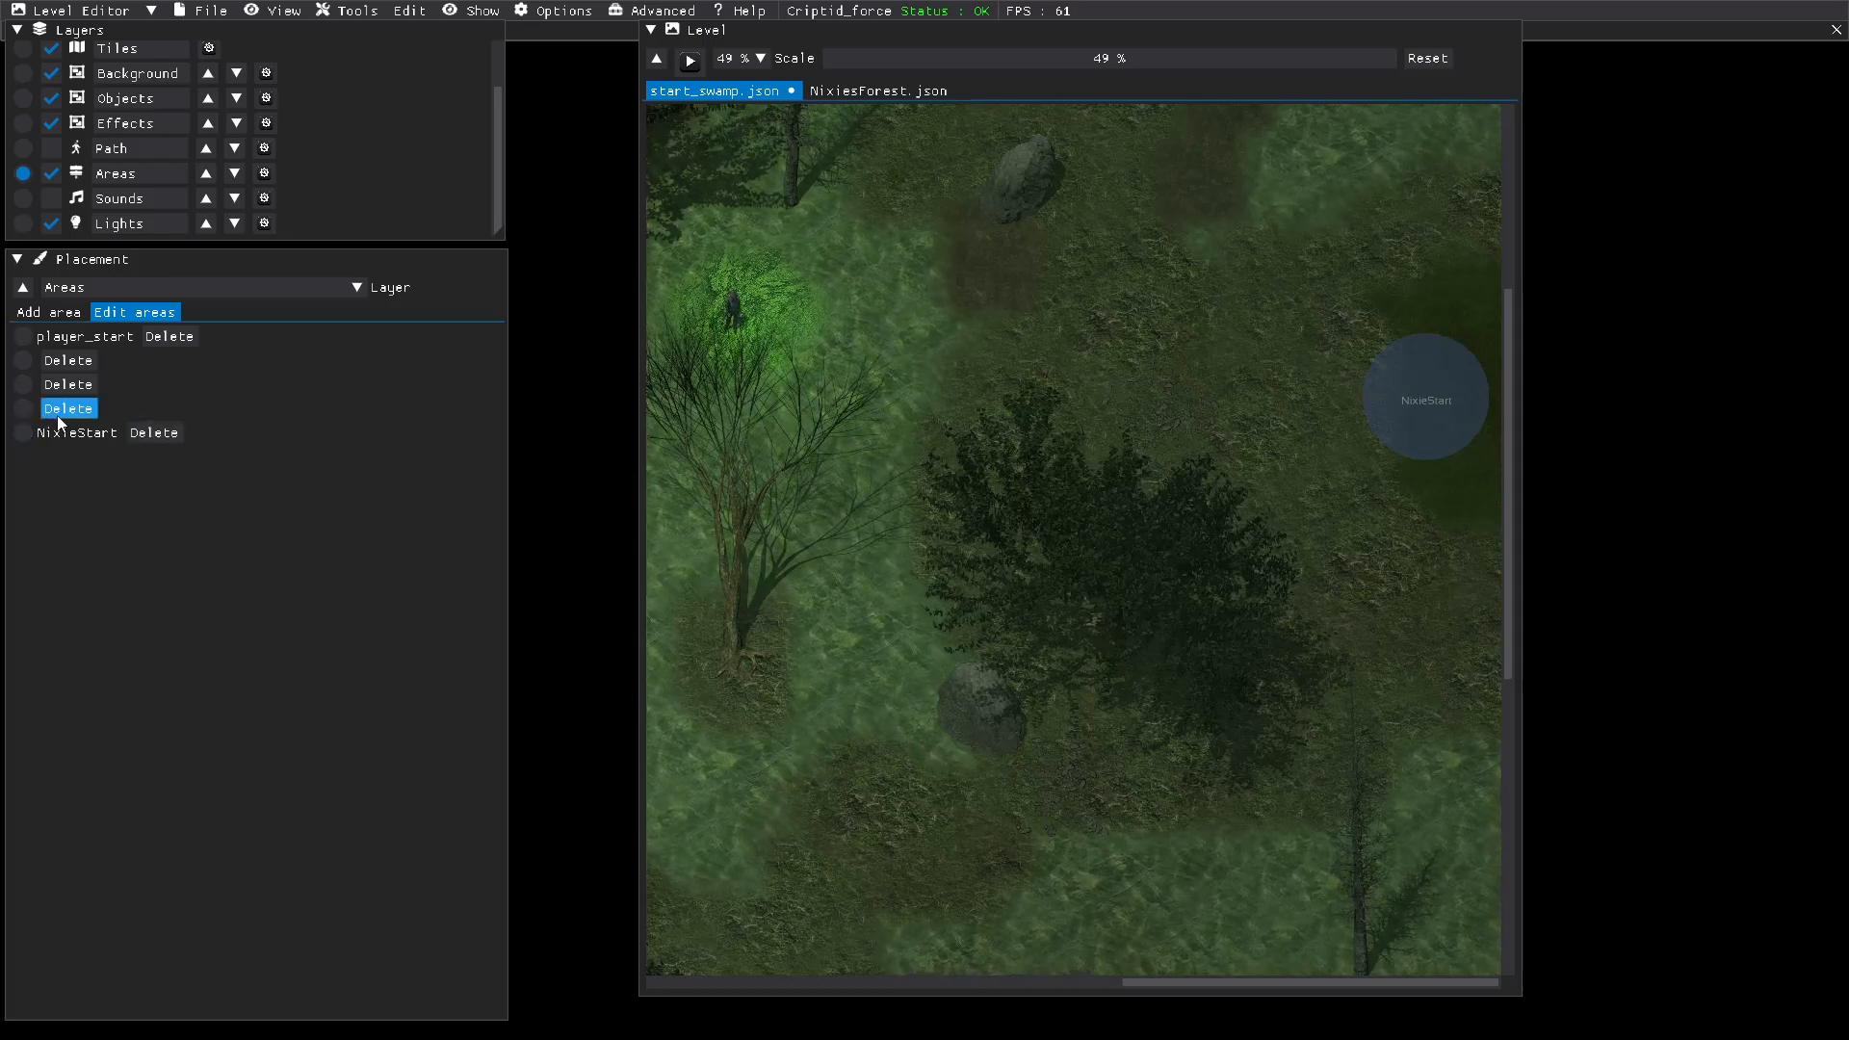
click(77, 383)
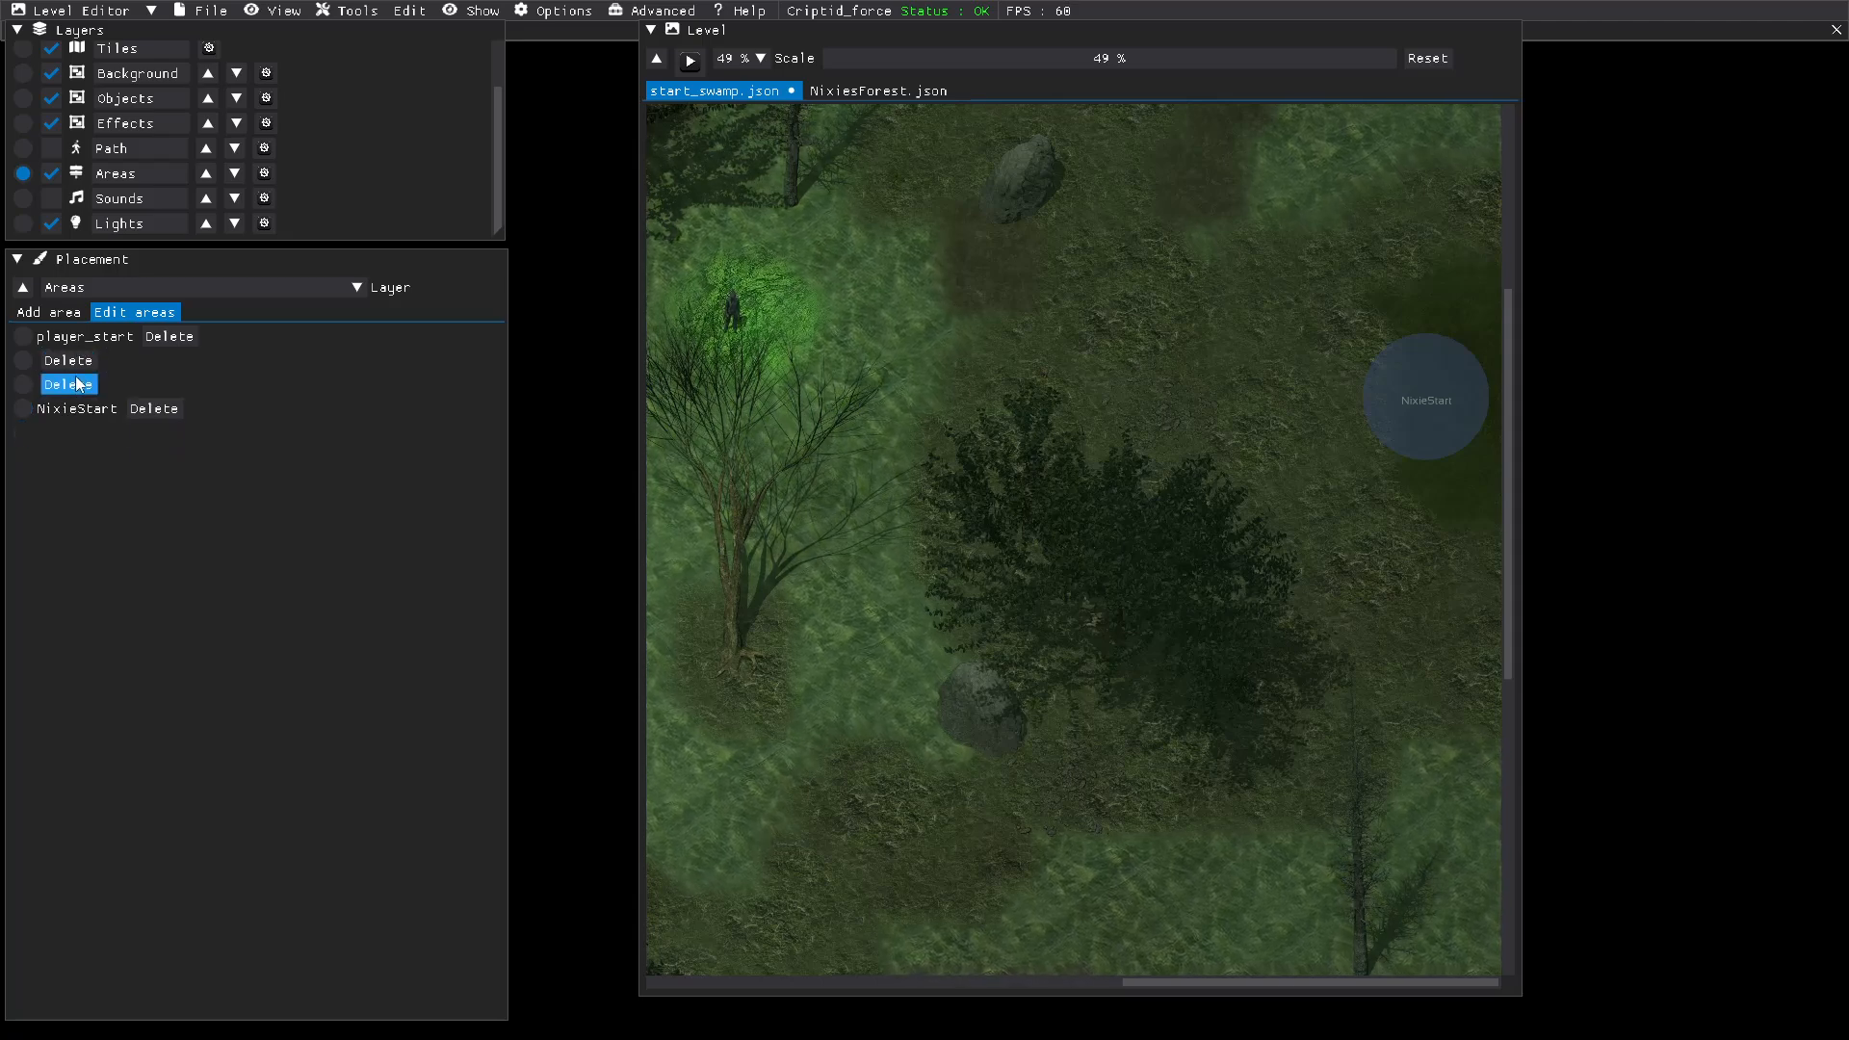
click(77, 383)
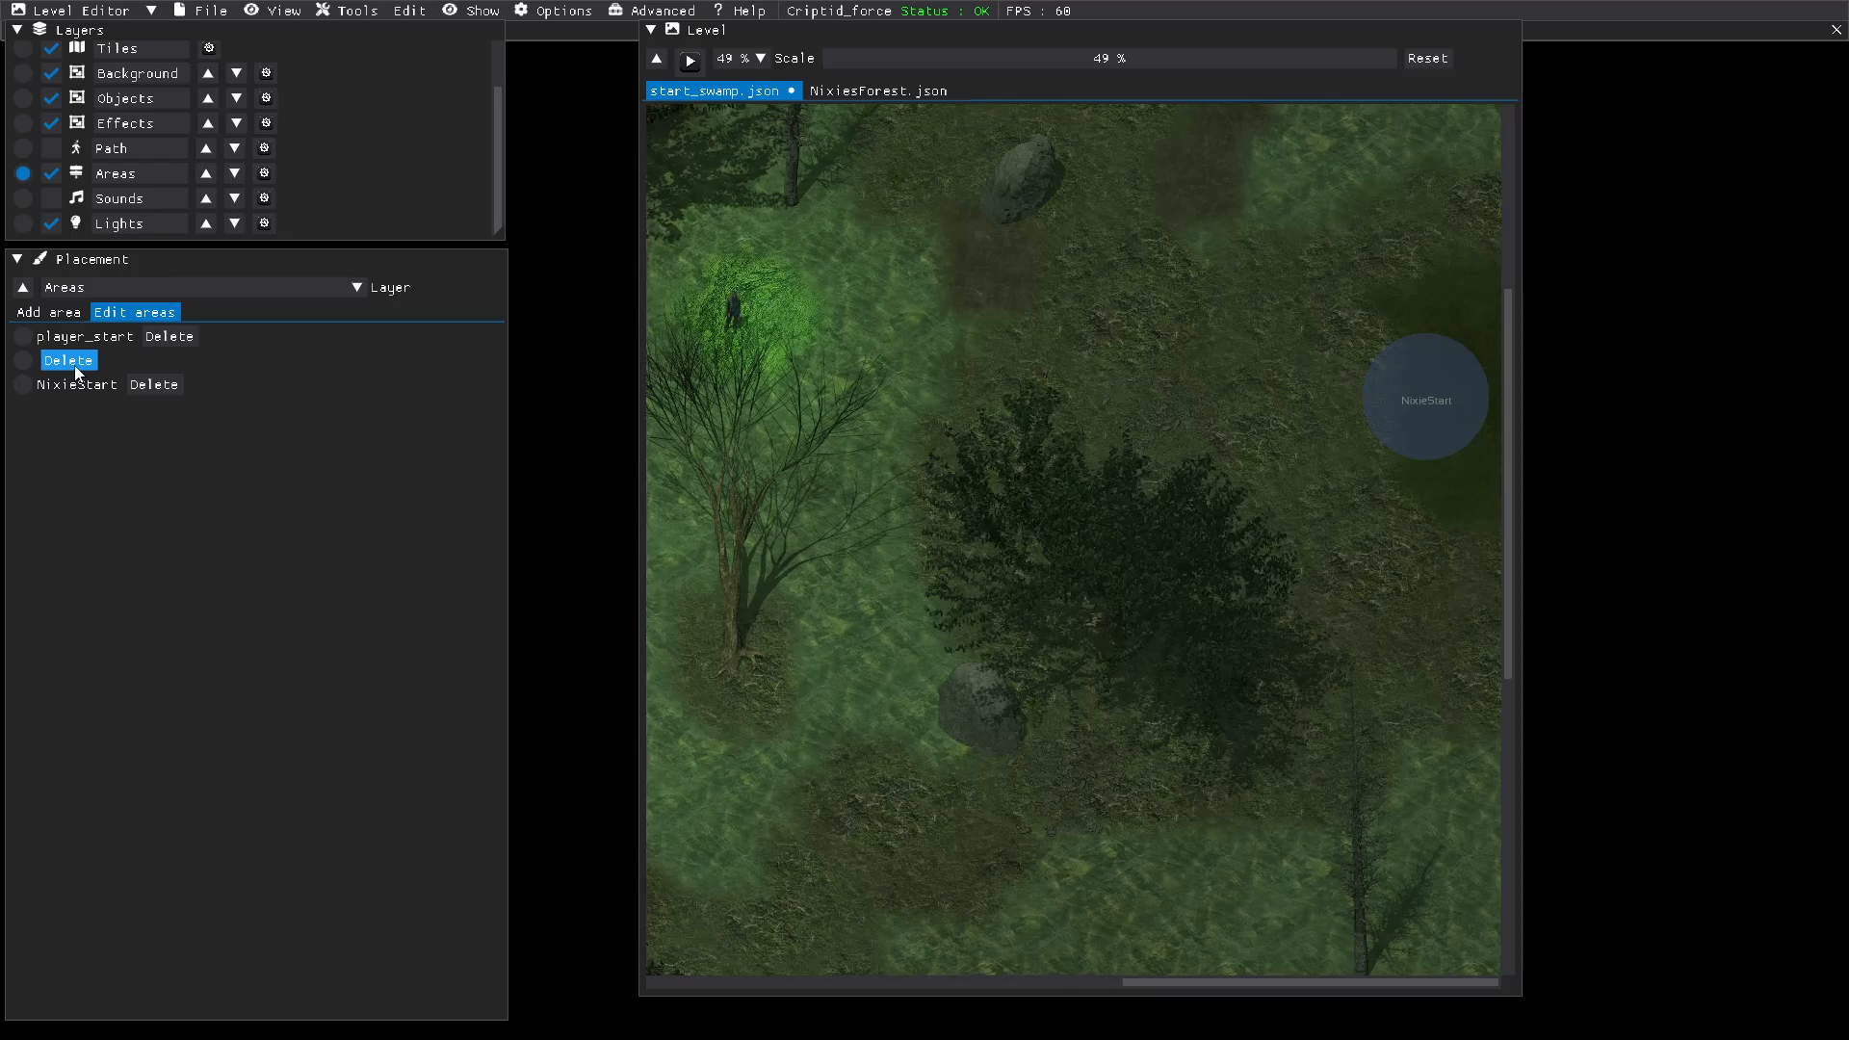
click(76, 368)
click(85, 360)
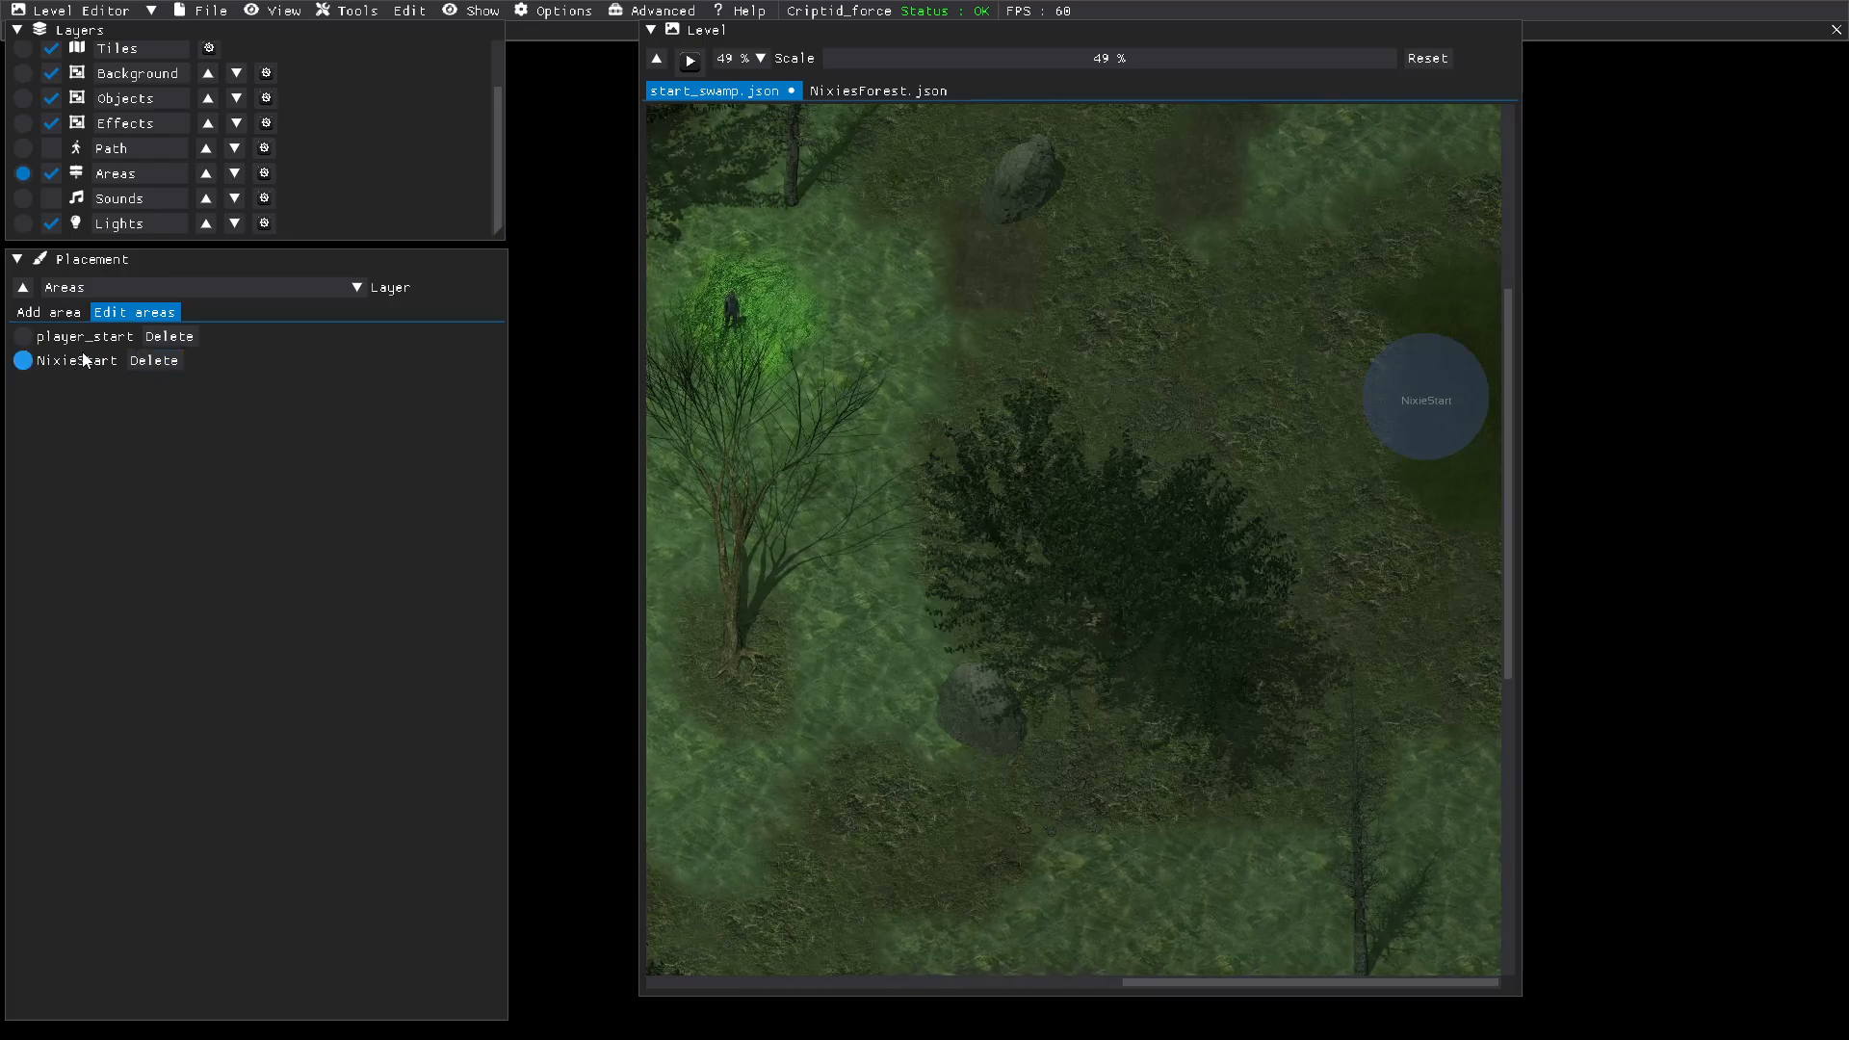
click(156, 363)
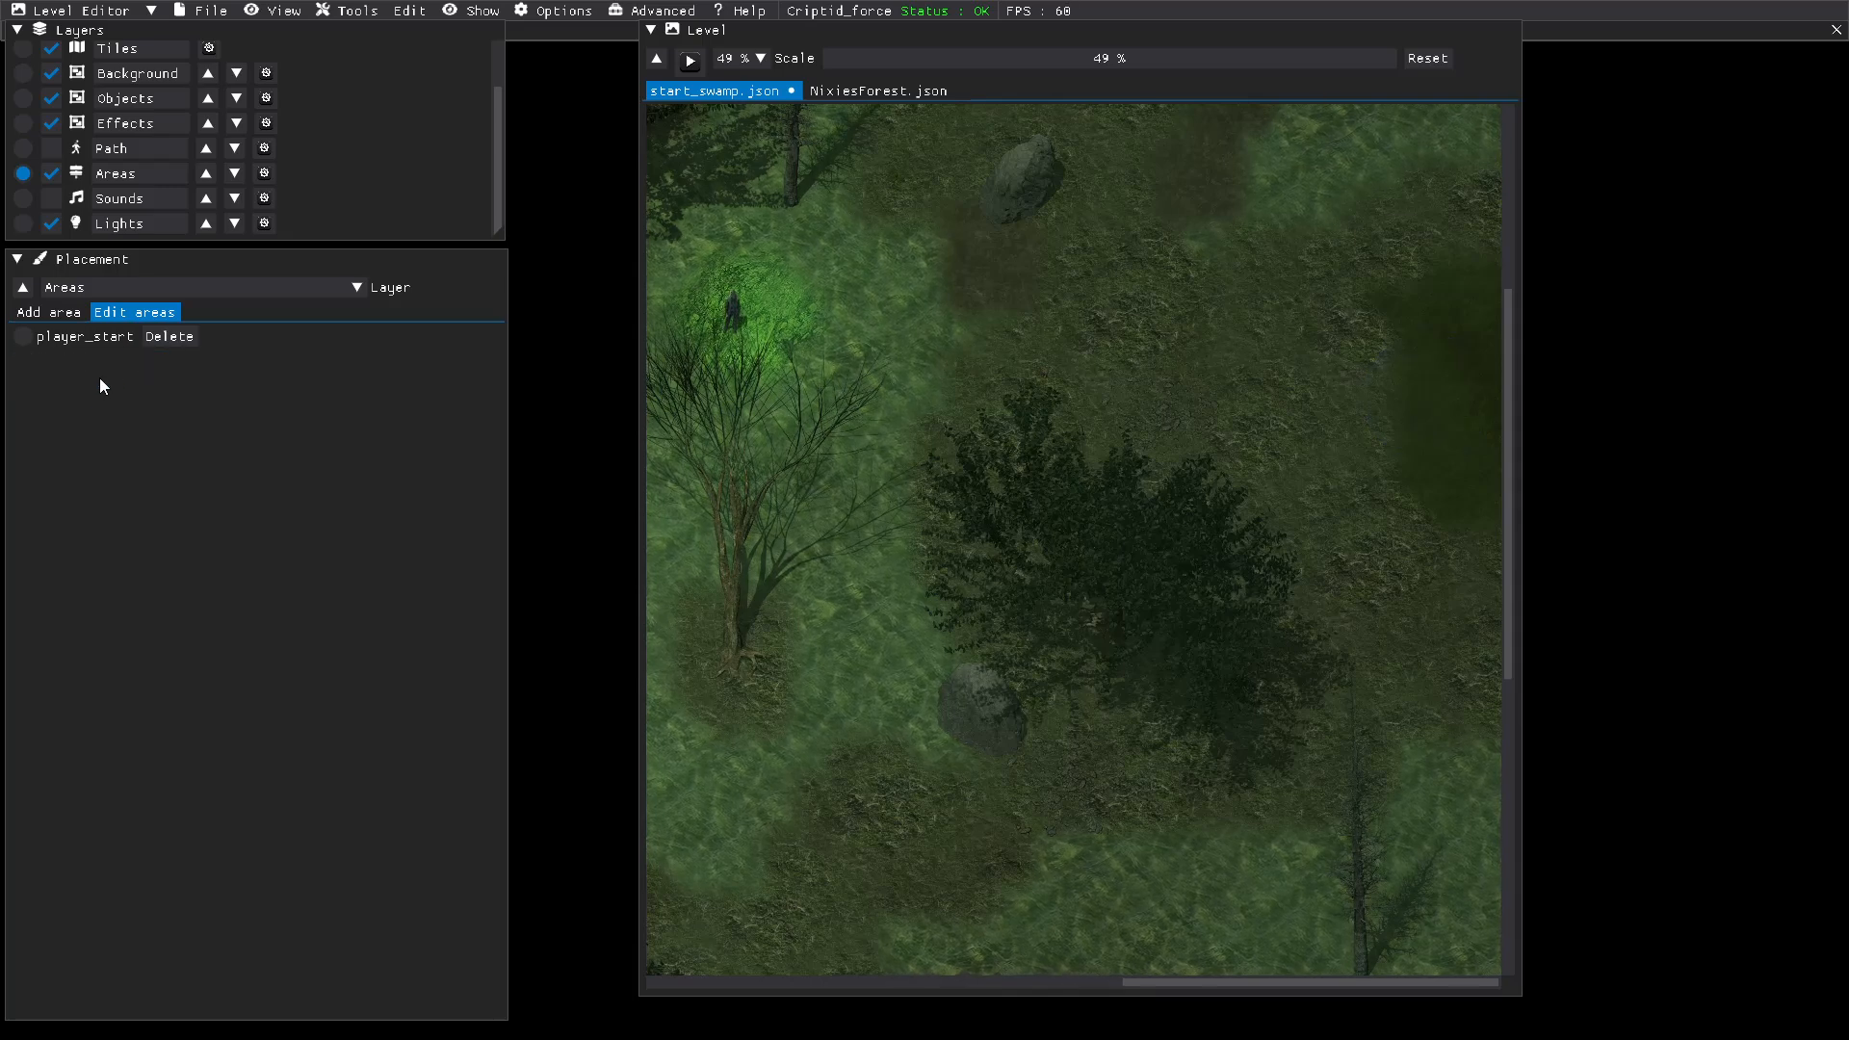
Step: Name the new circular area gotoNixie and draw it over the thick-grass patch at the level's eastern edge
click(63, 314)
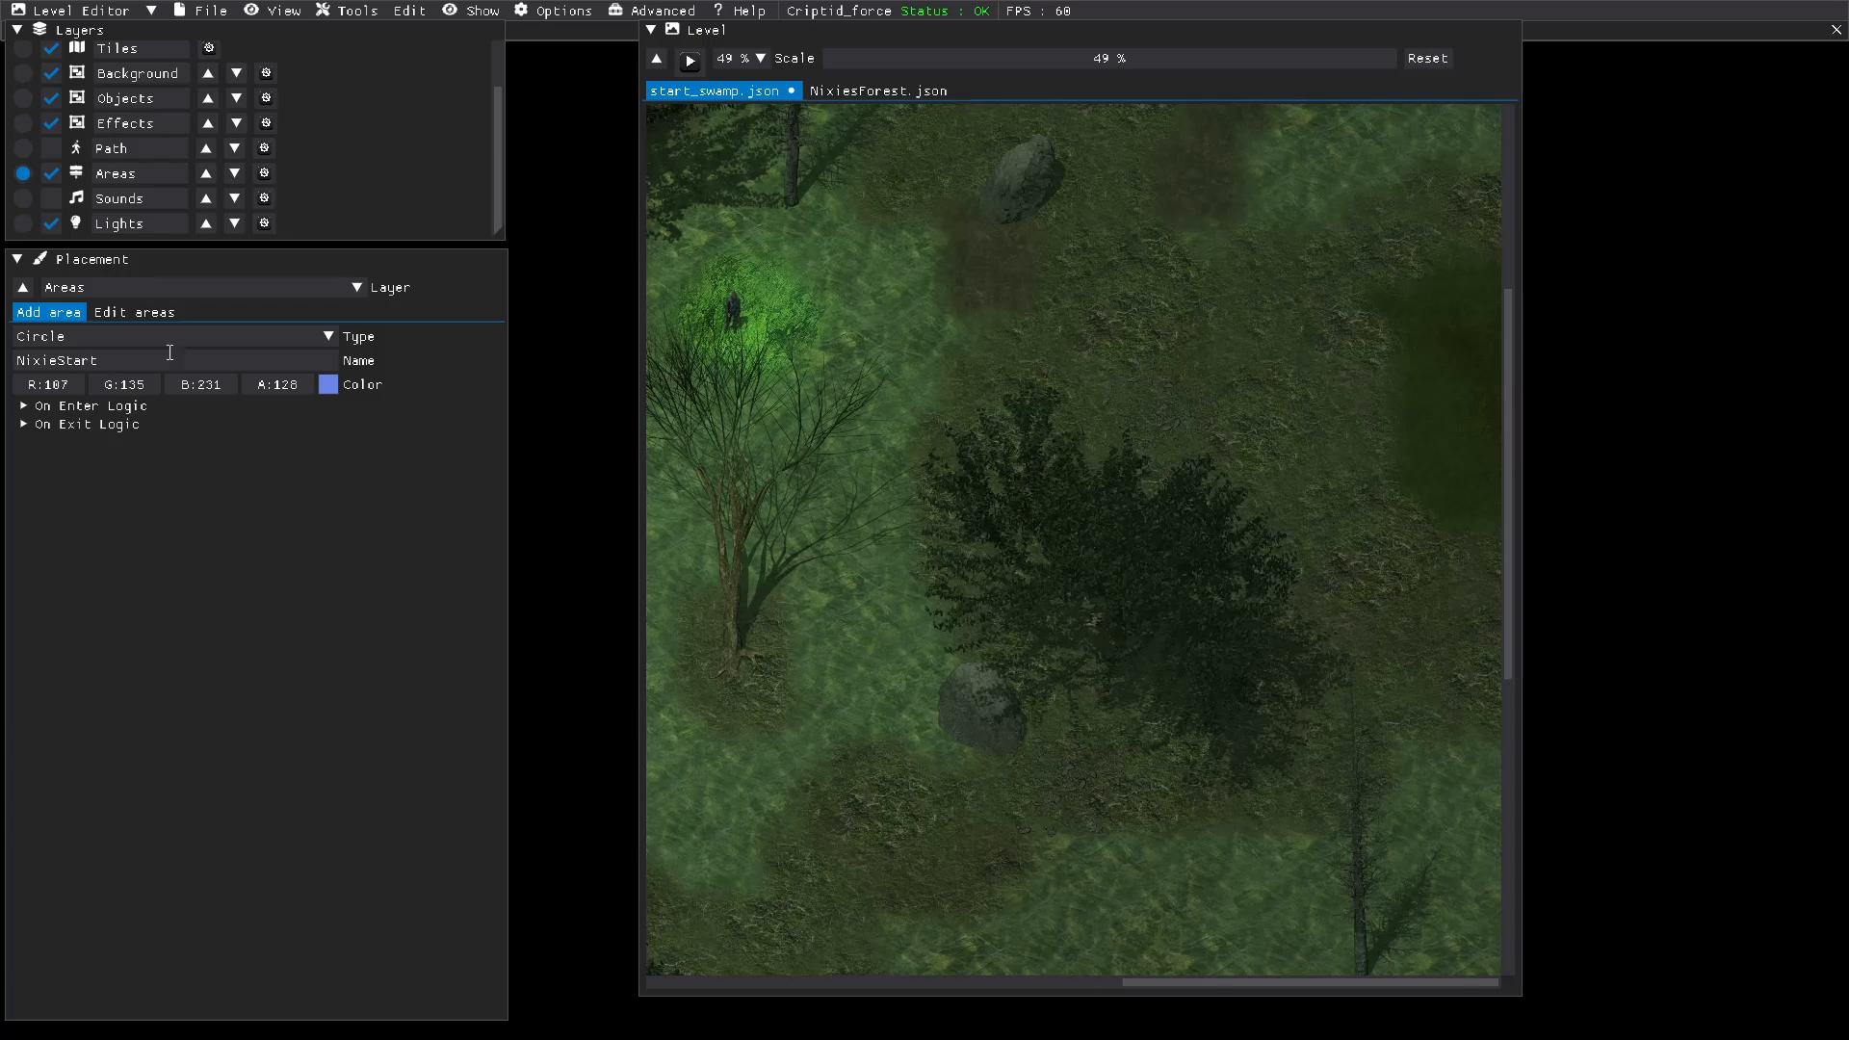
drag(190, 358, 4, 361)
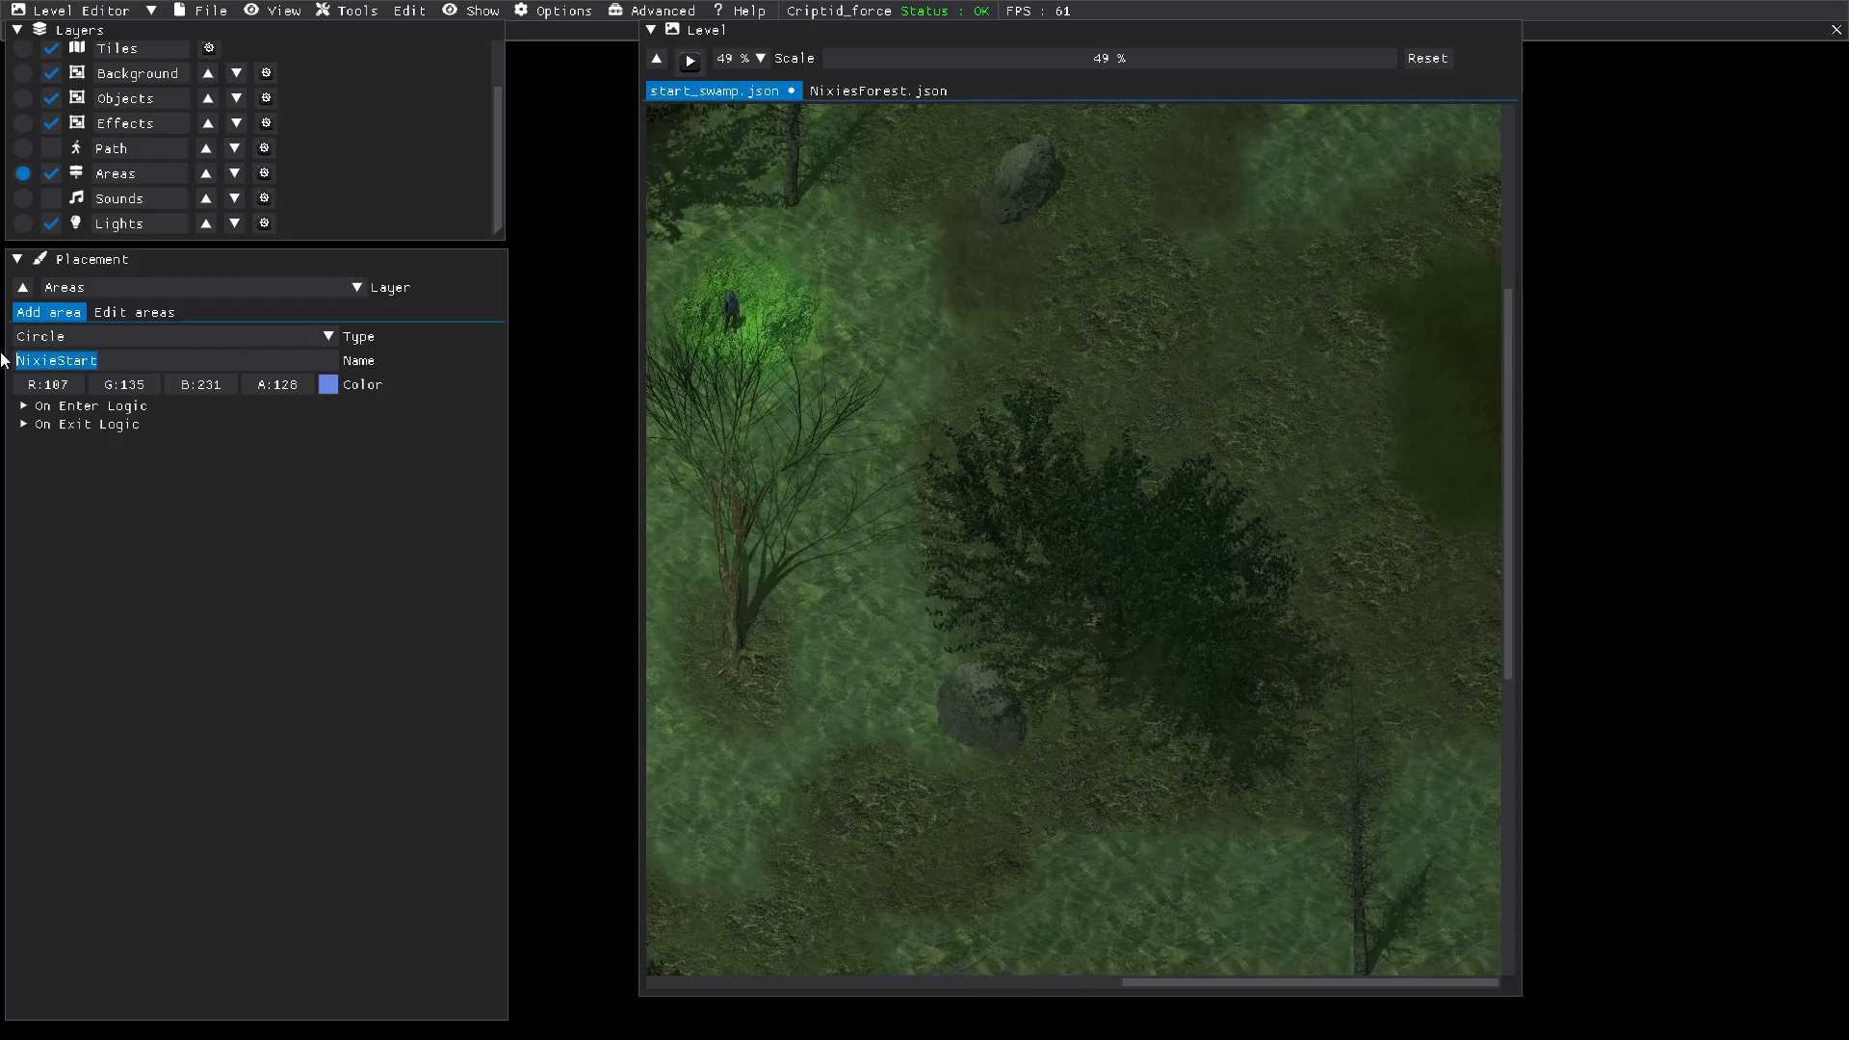
text(goto)
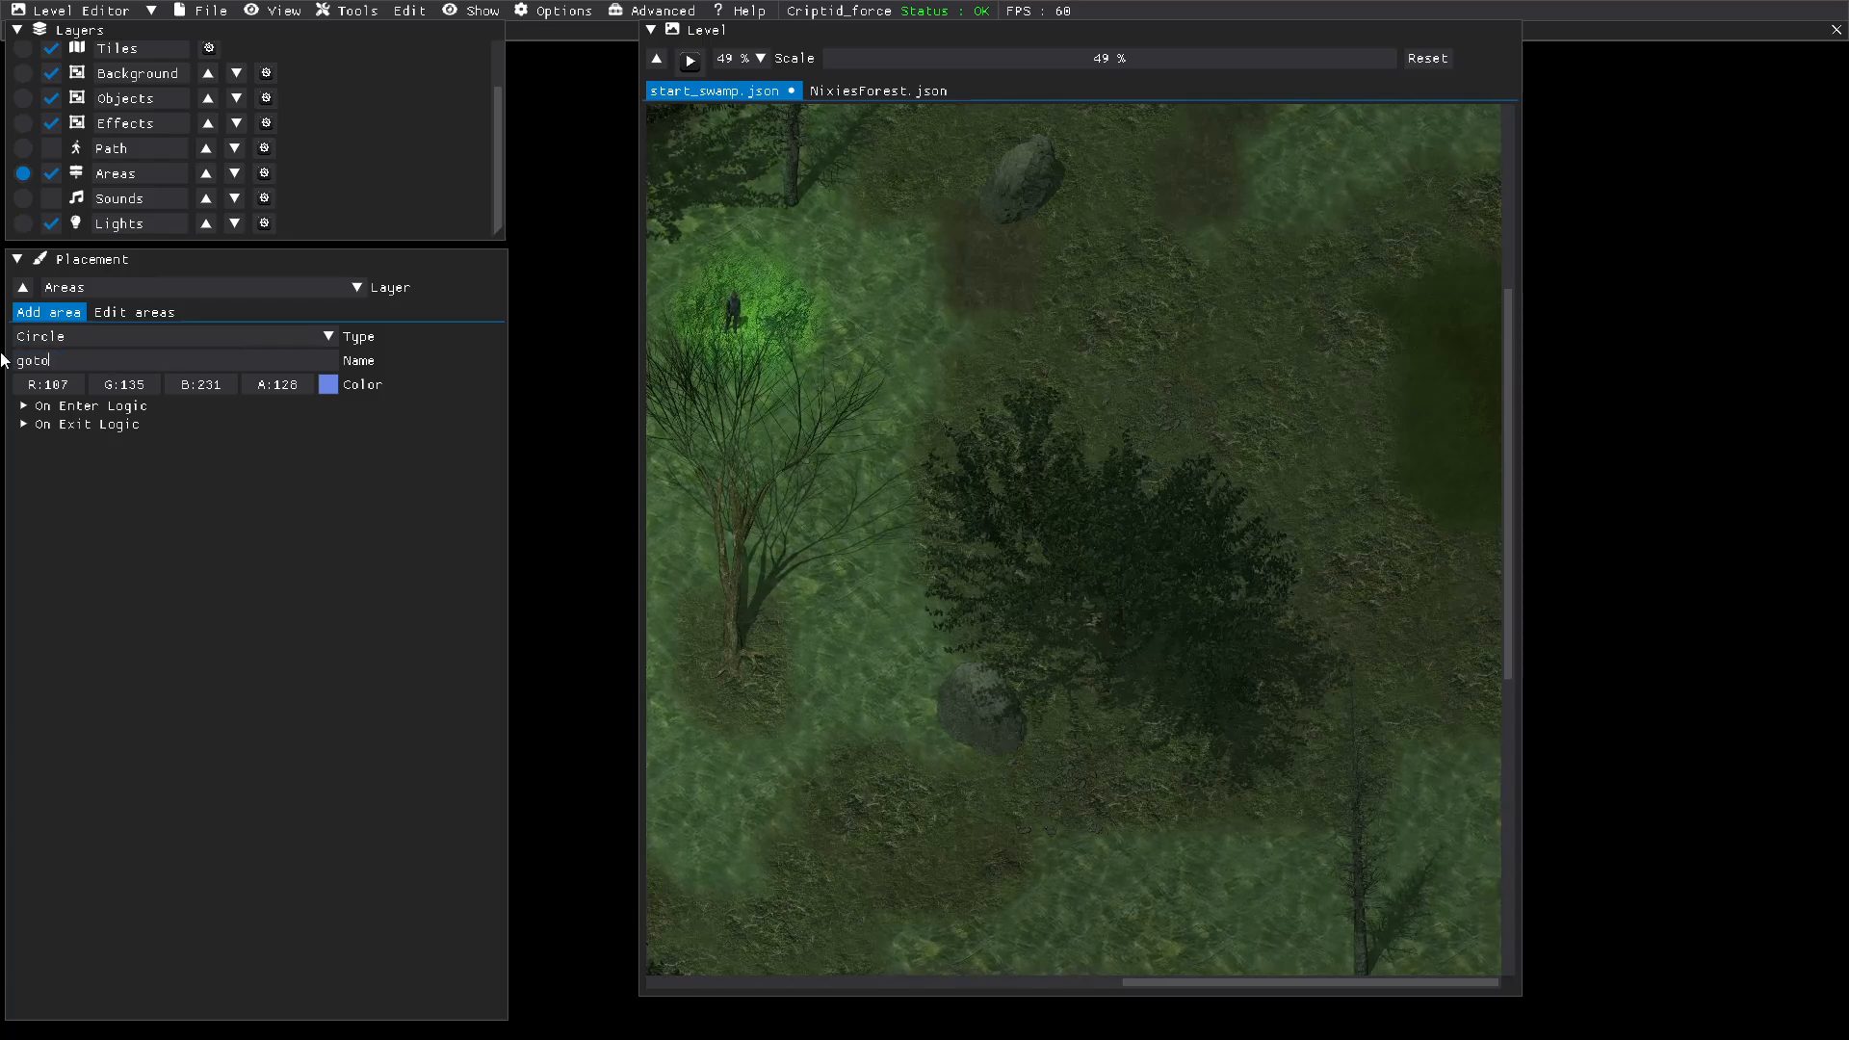
text(Nixie)
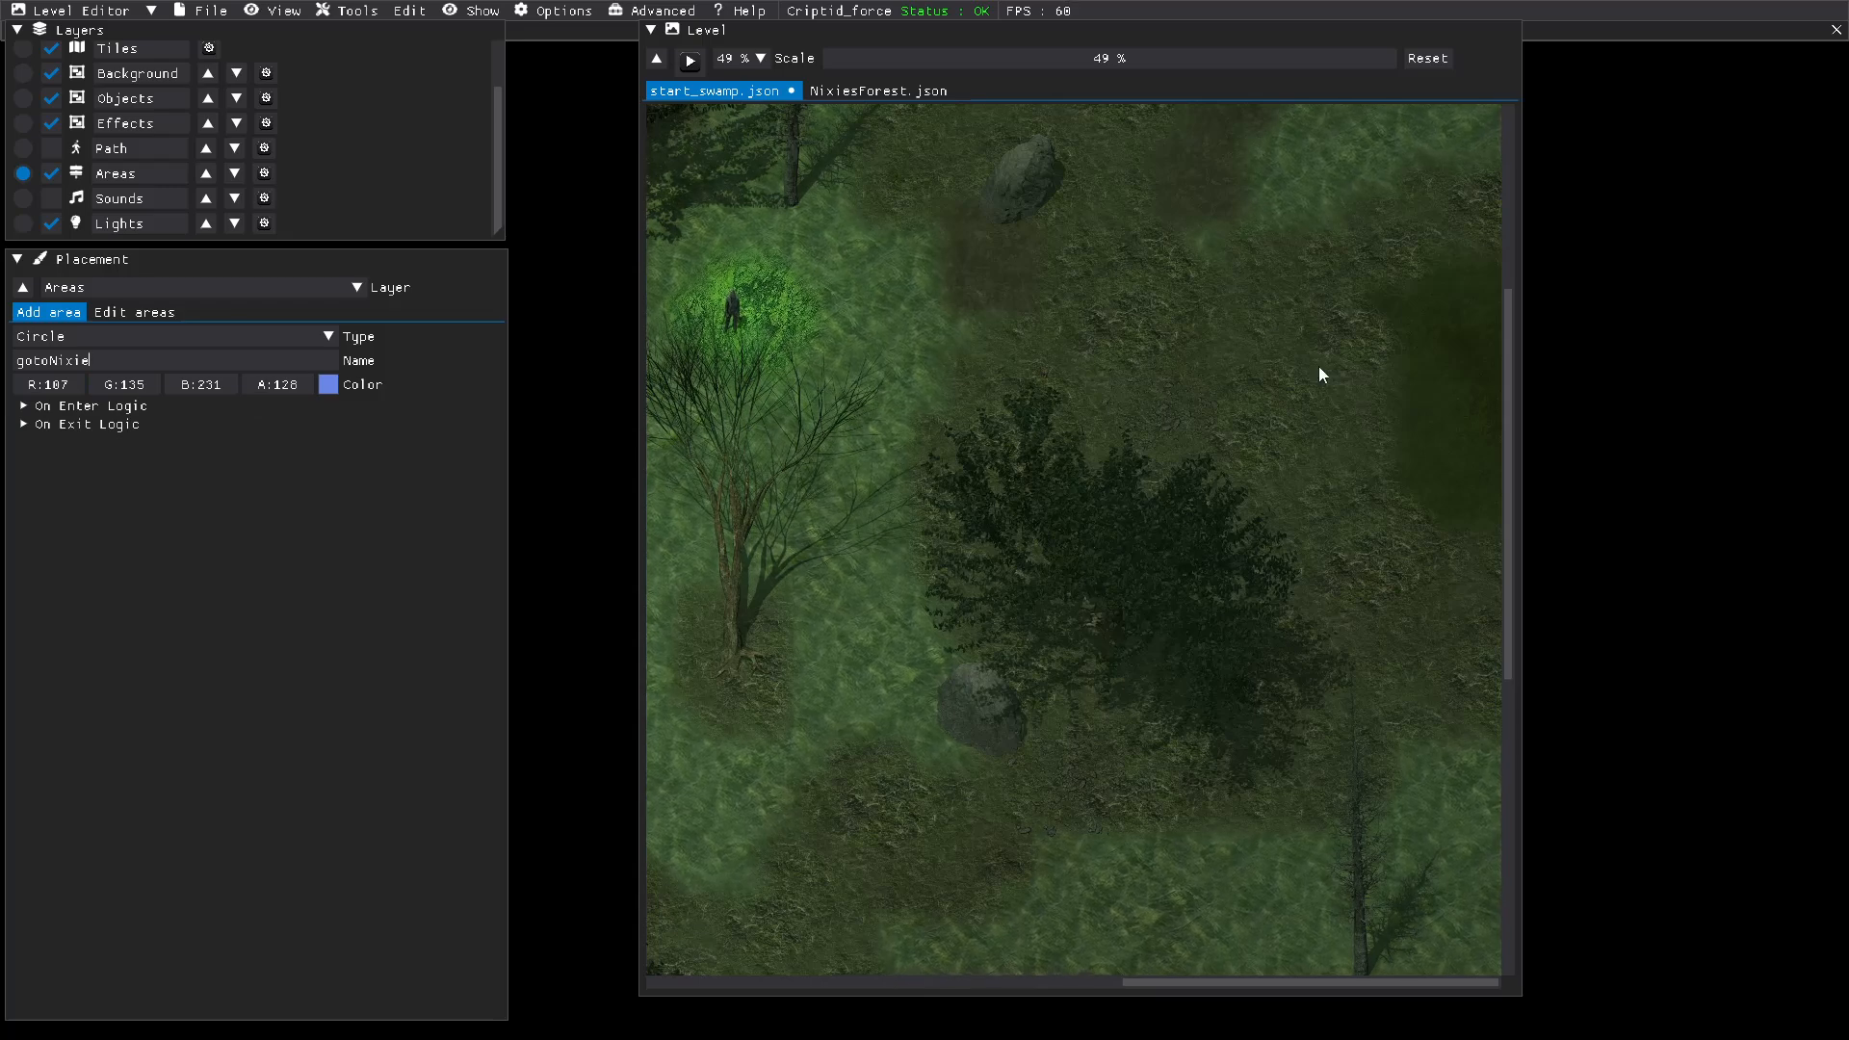
drag(1392, 355, 1483, 481)
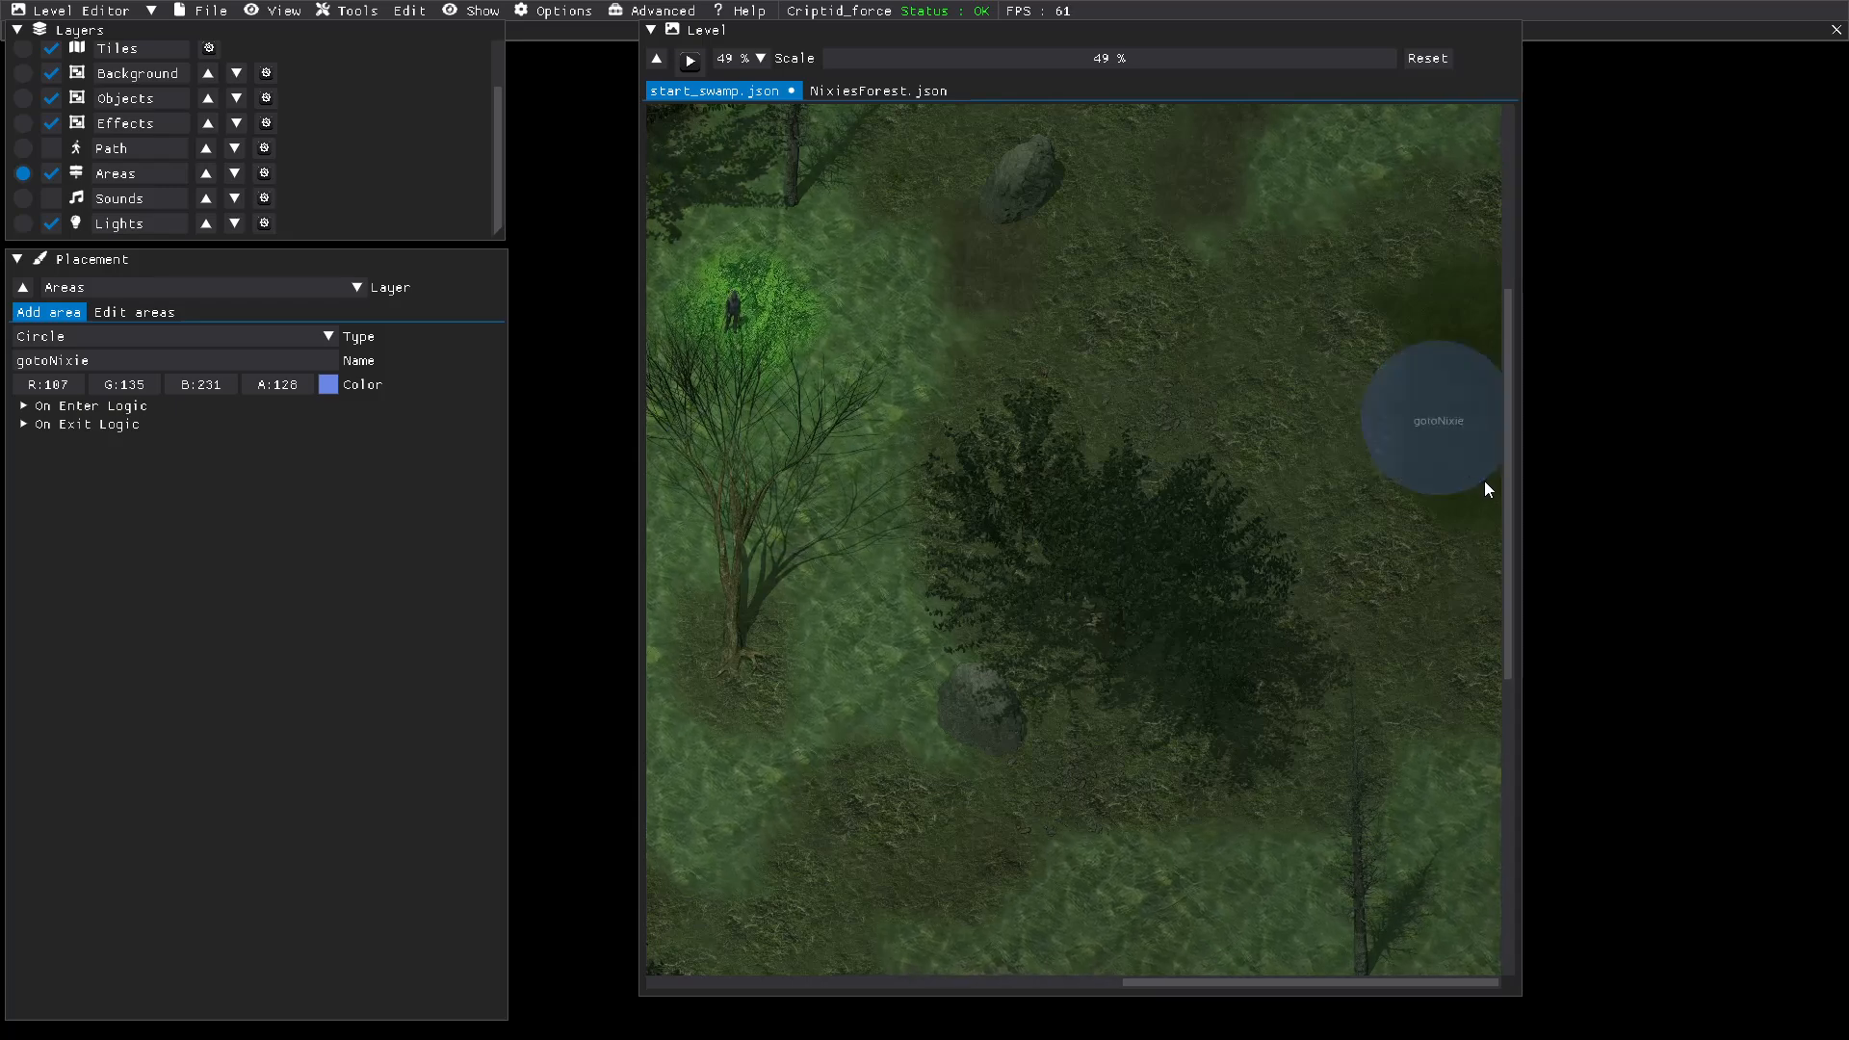
Step: Add an element containing one action to the On Enter Logic in the gotoNixie area settings
click(32, 406)
click(44, 423)
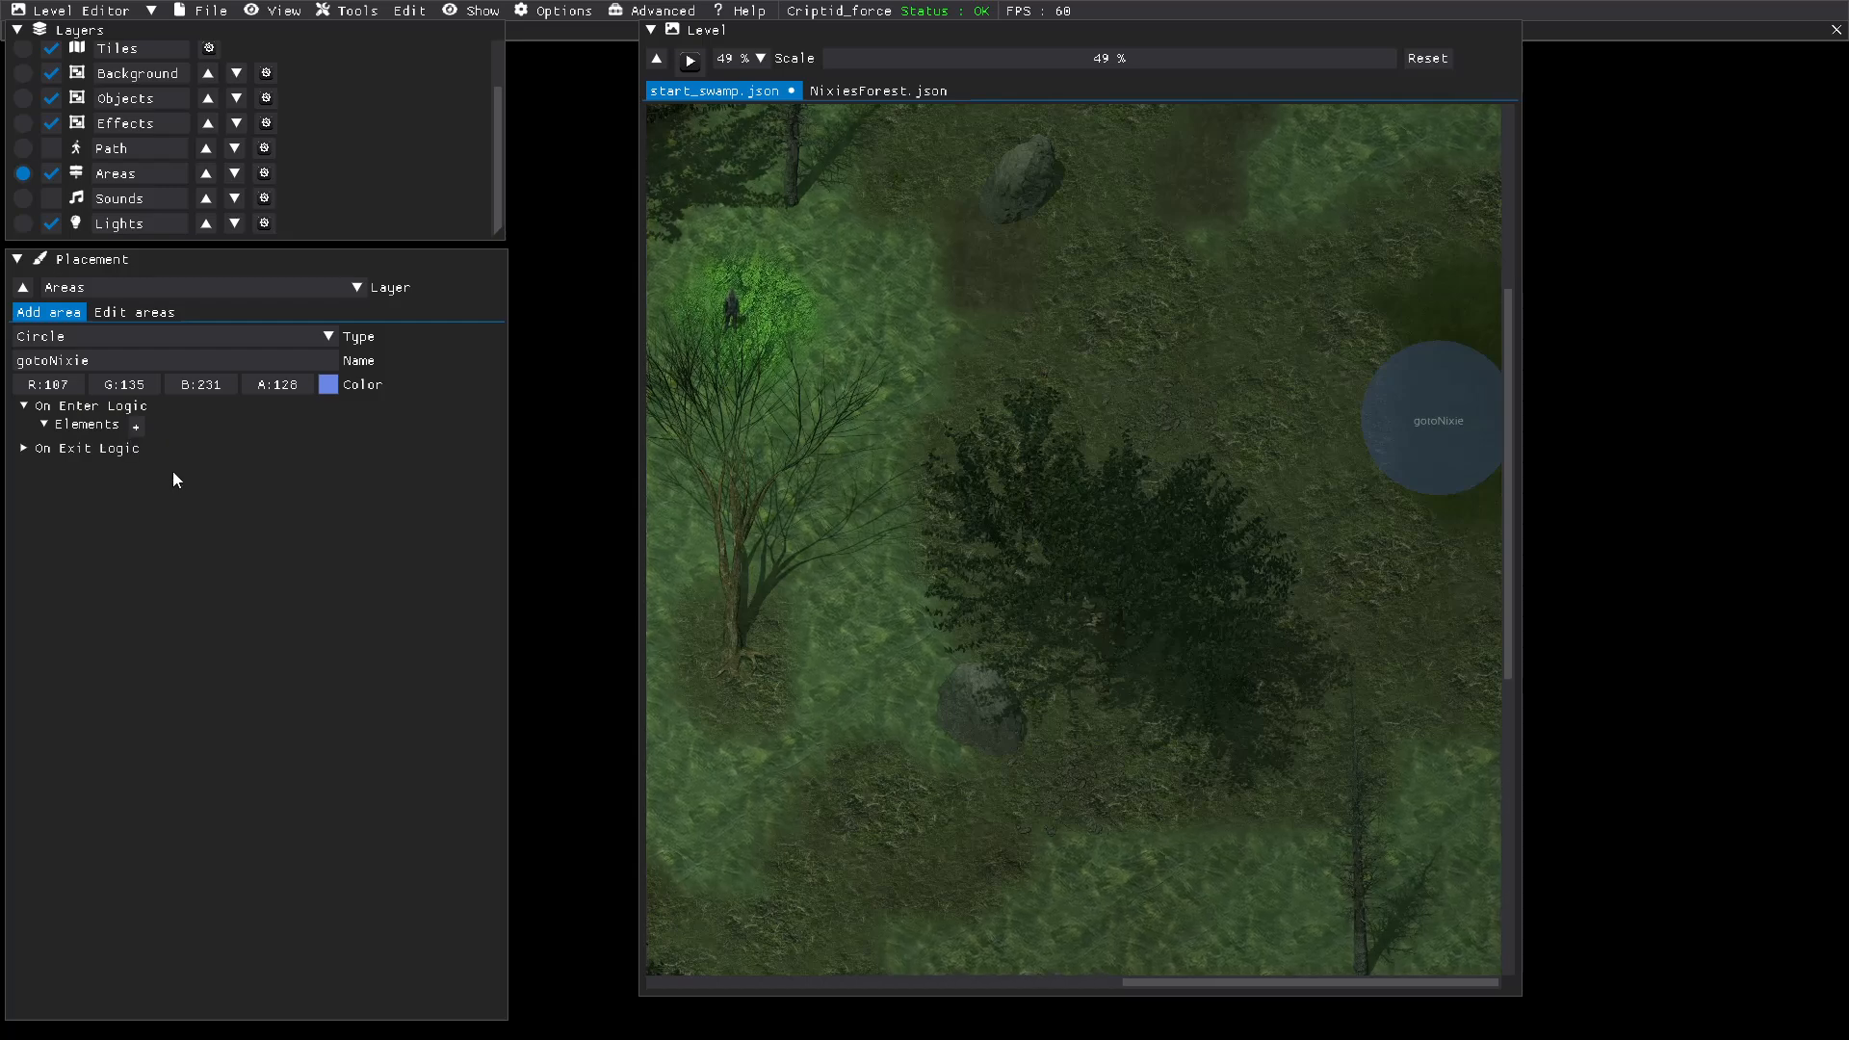
click(138, 428)
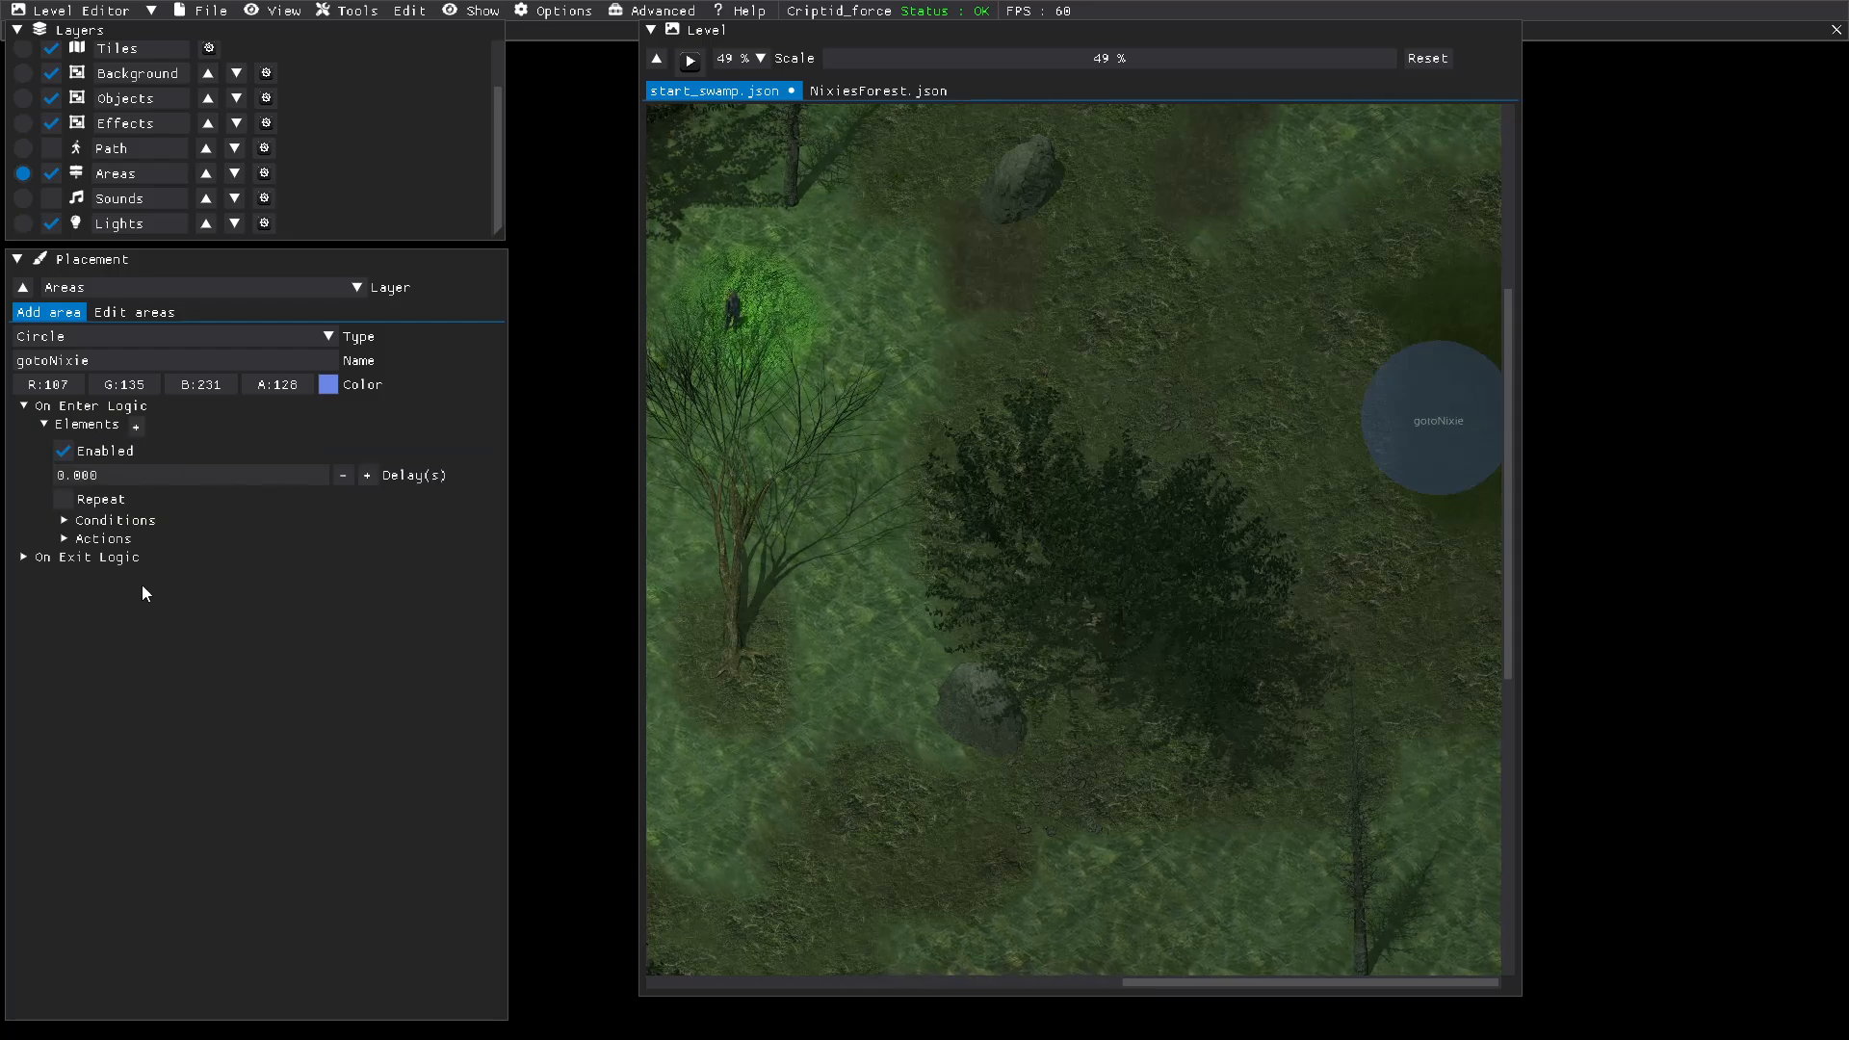
click(80, 539)
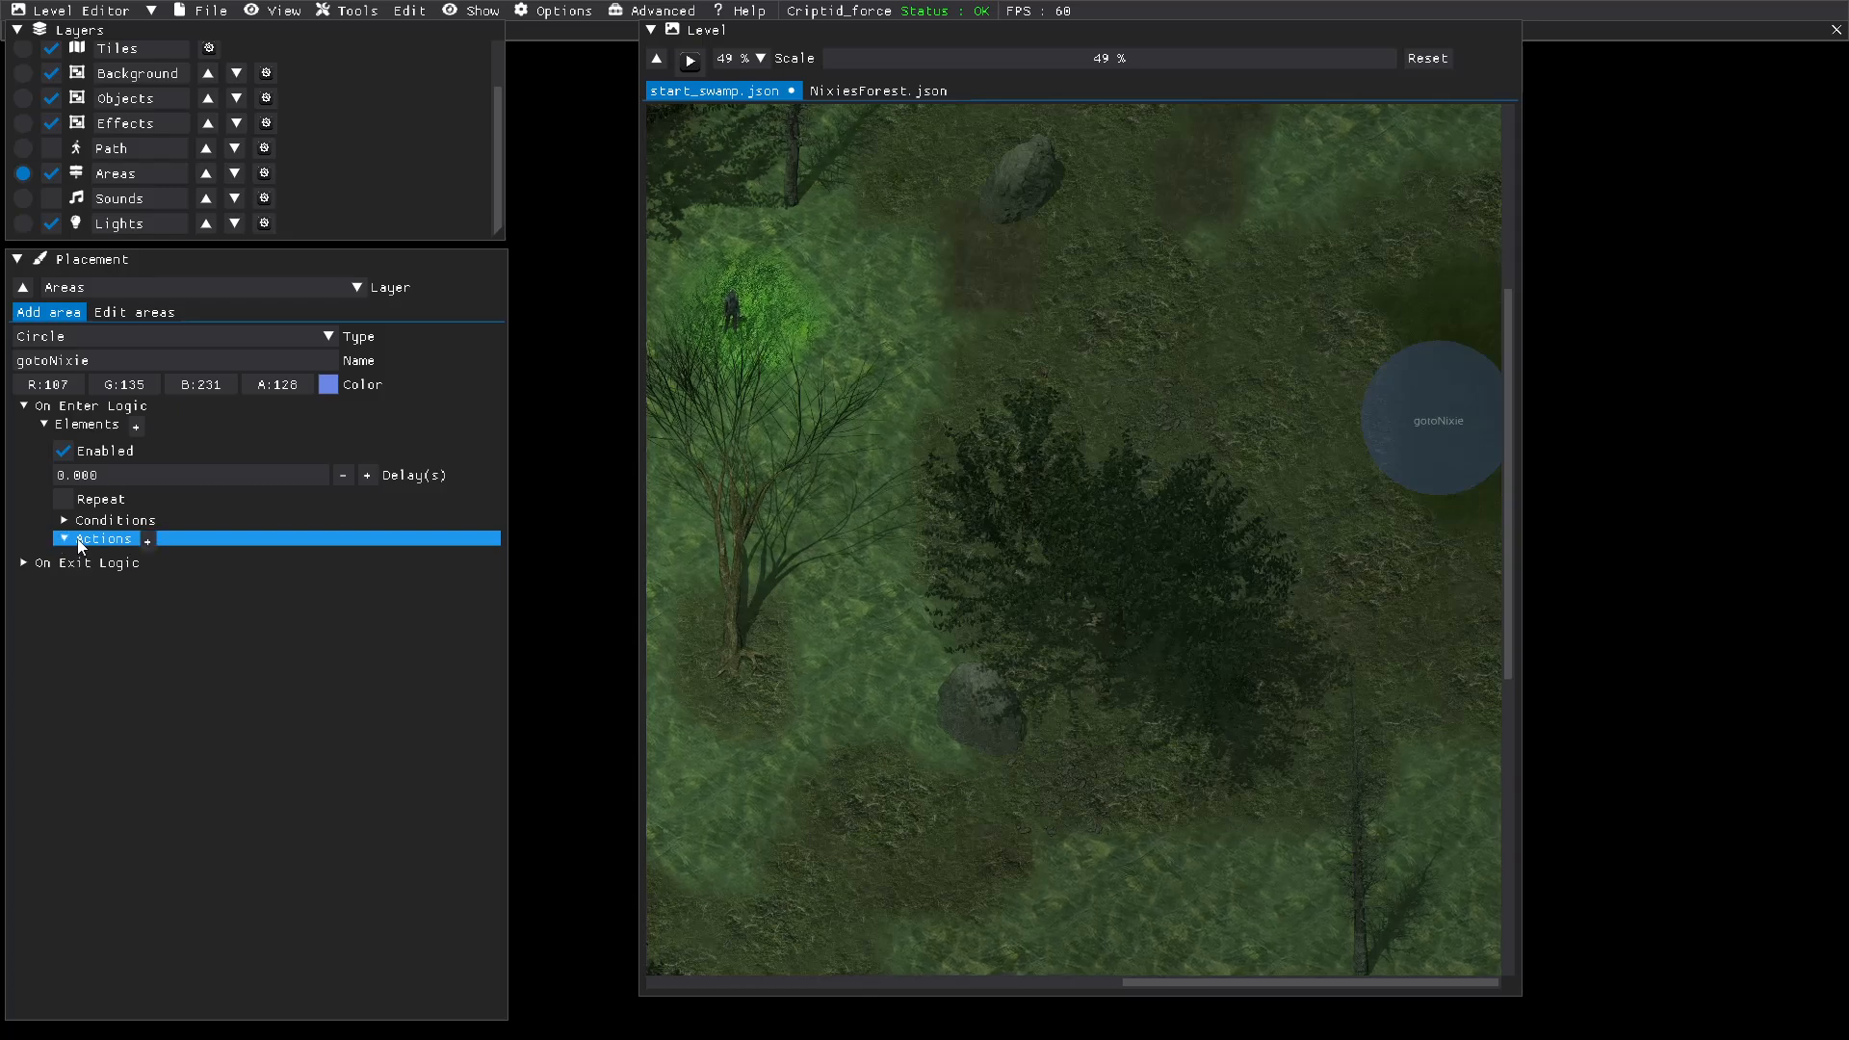
click(150, 540)
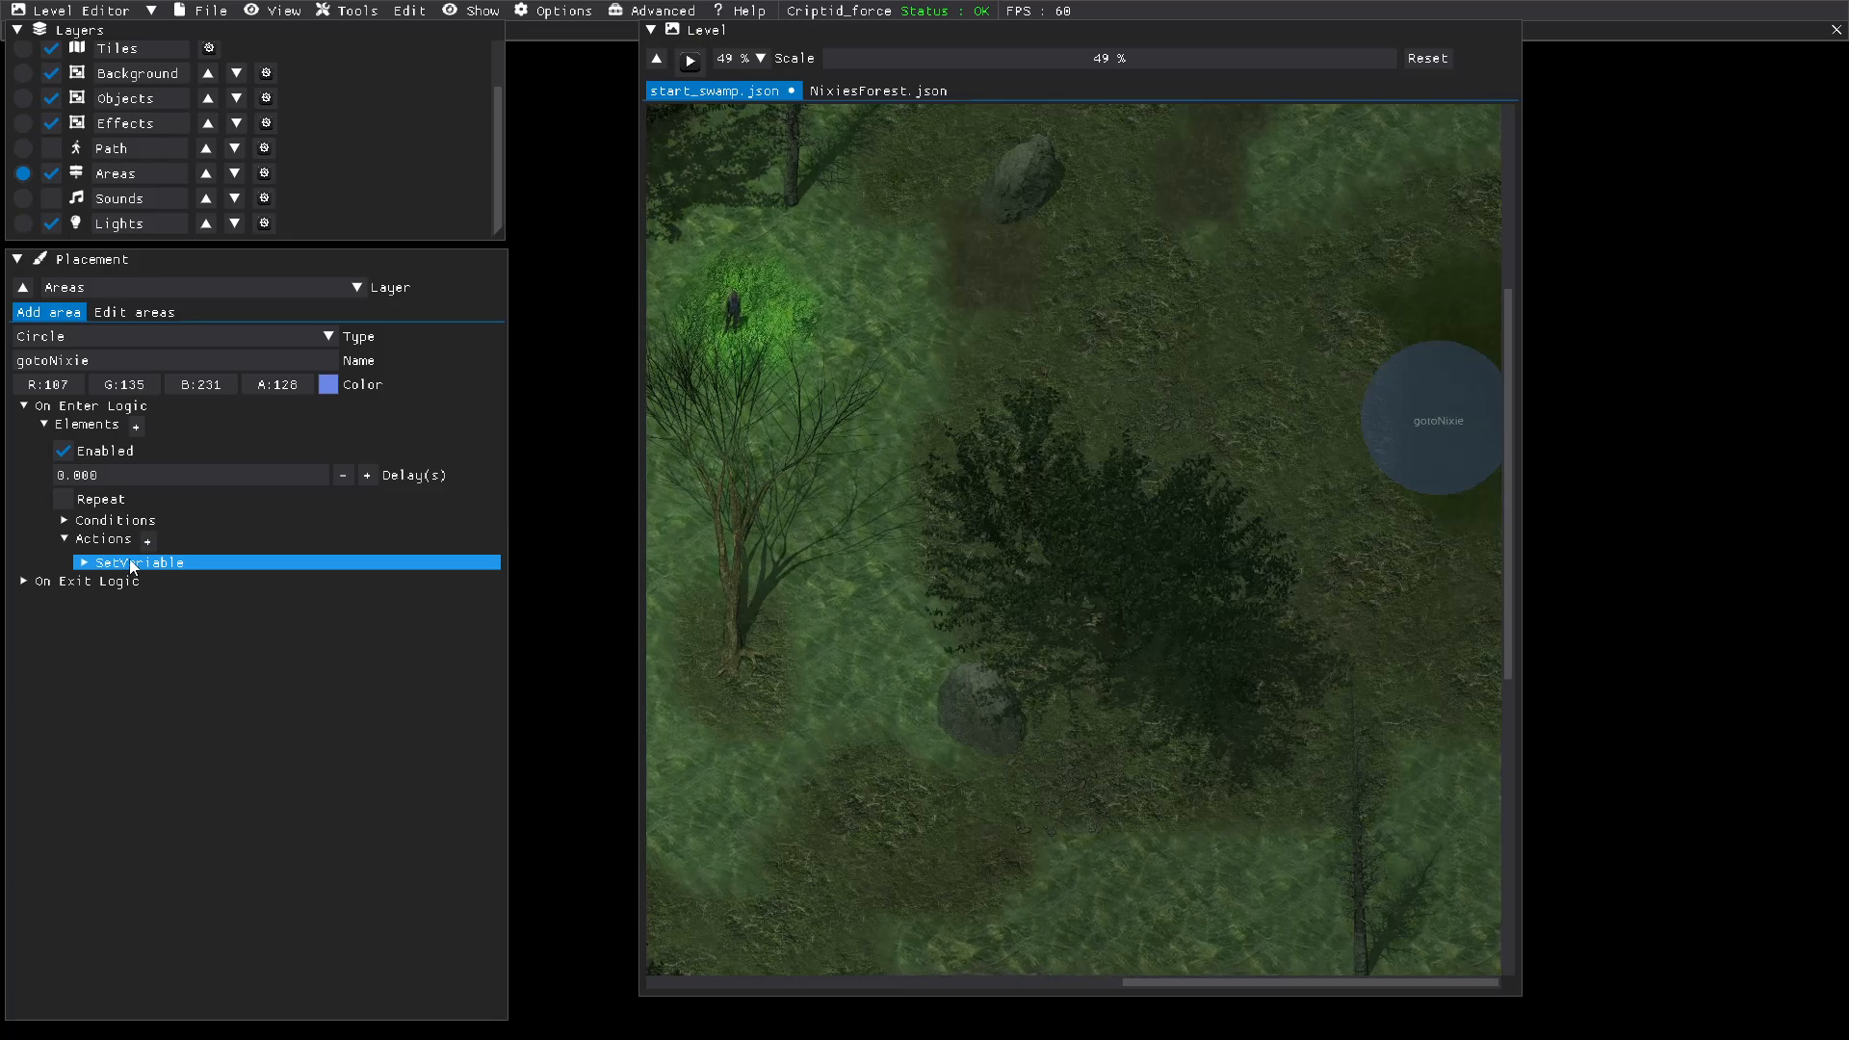
Step: Change the gotoNixie area's On Enter action from setting a variable to Load a level
click(132, 565)
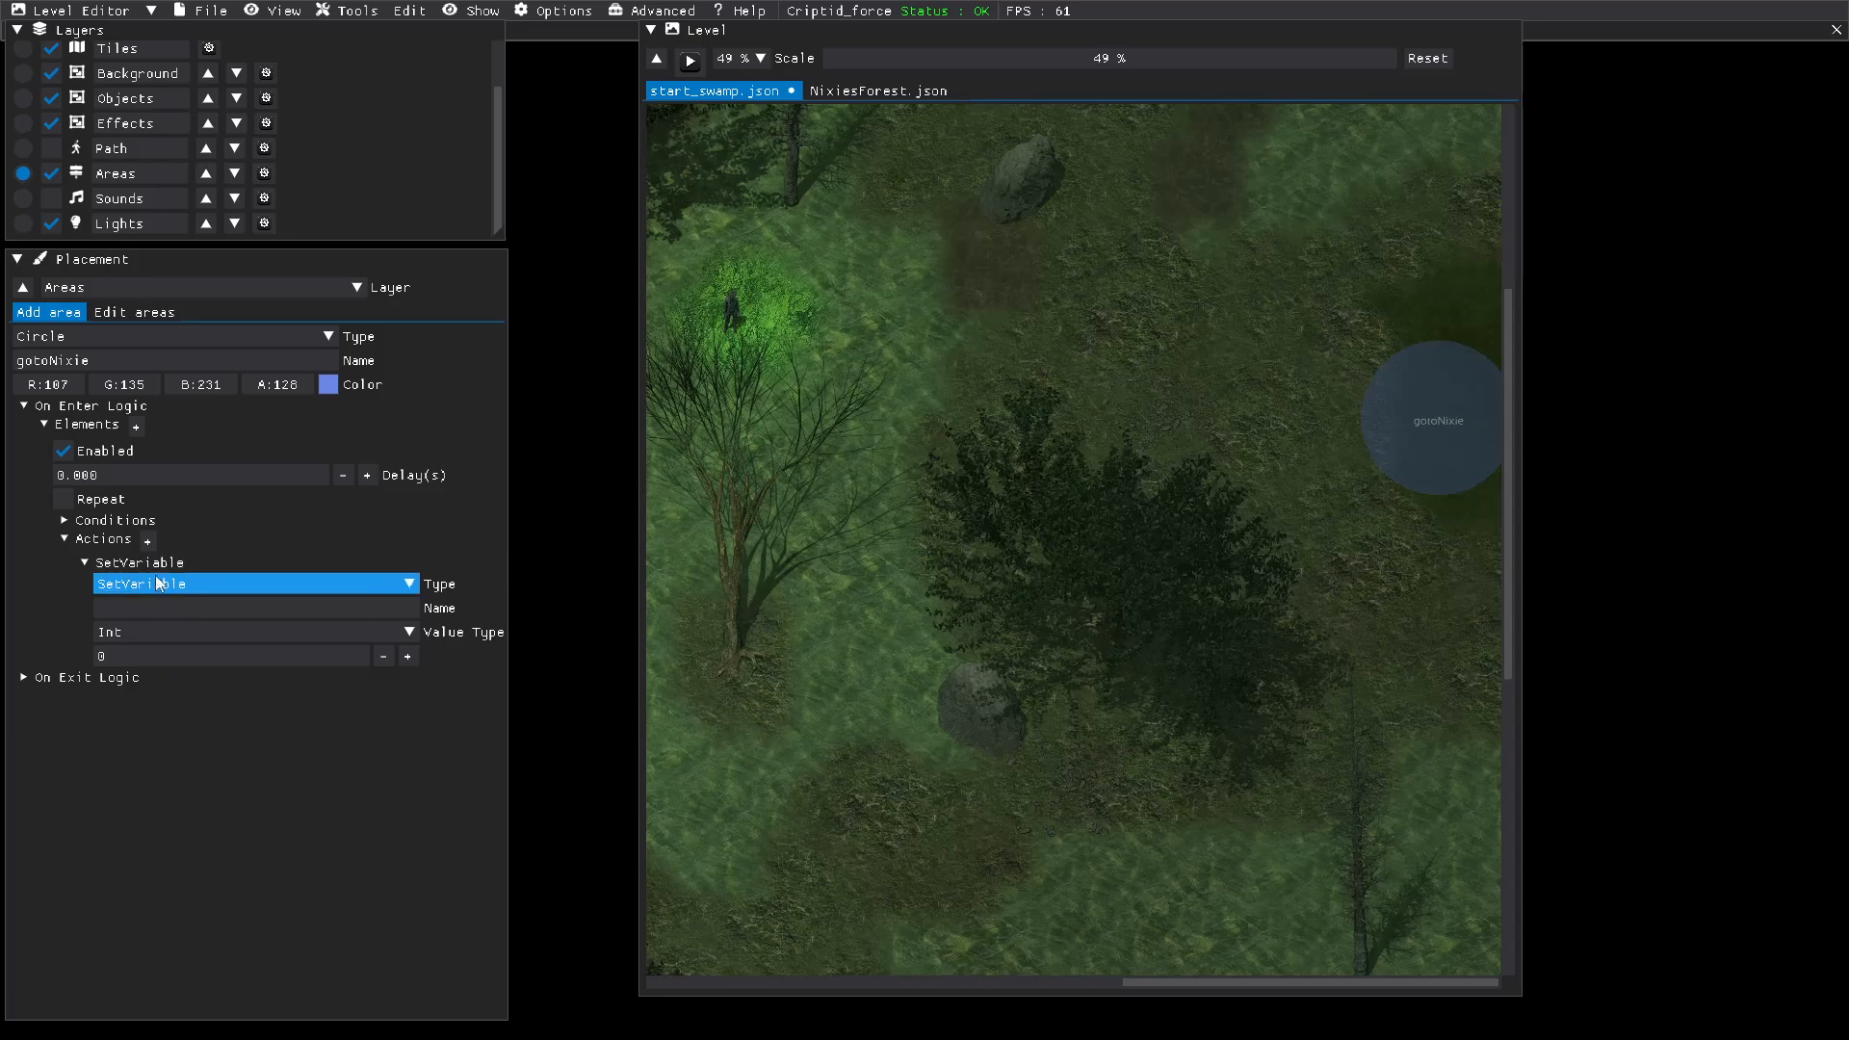
click(410, 584)
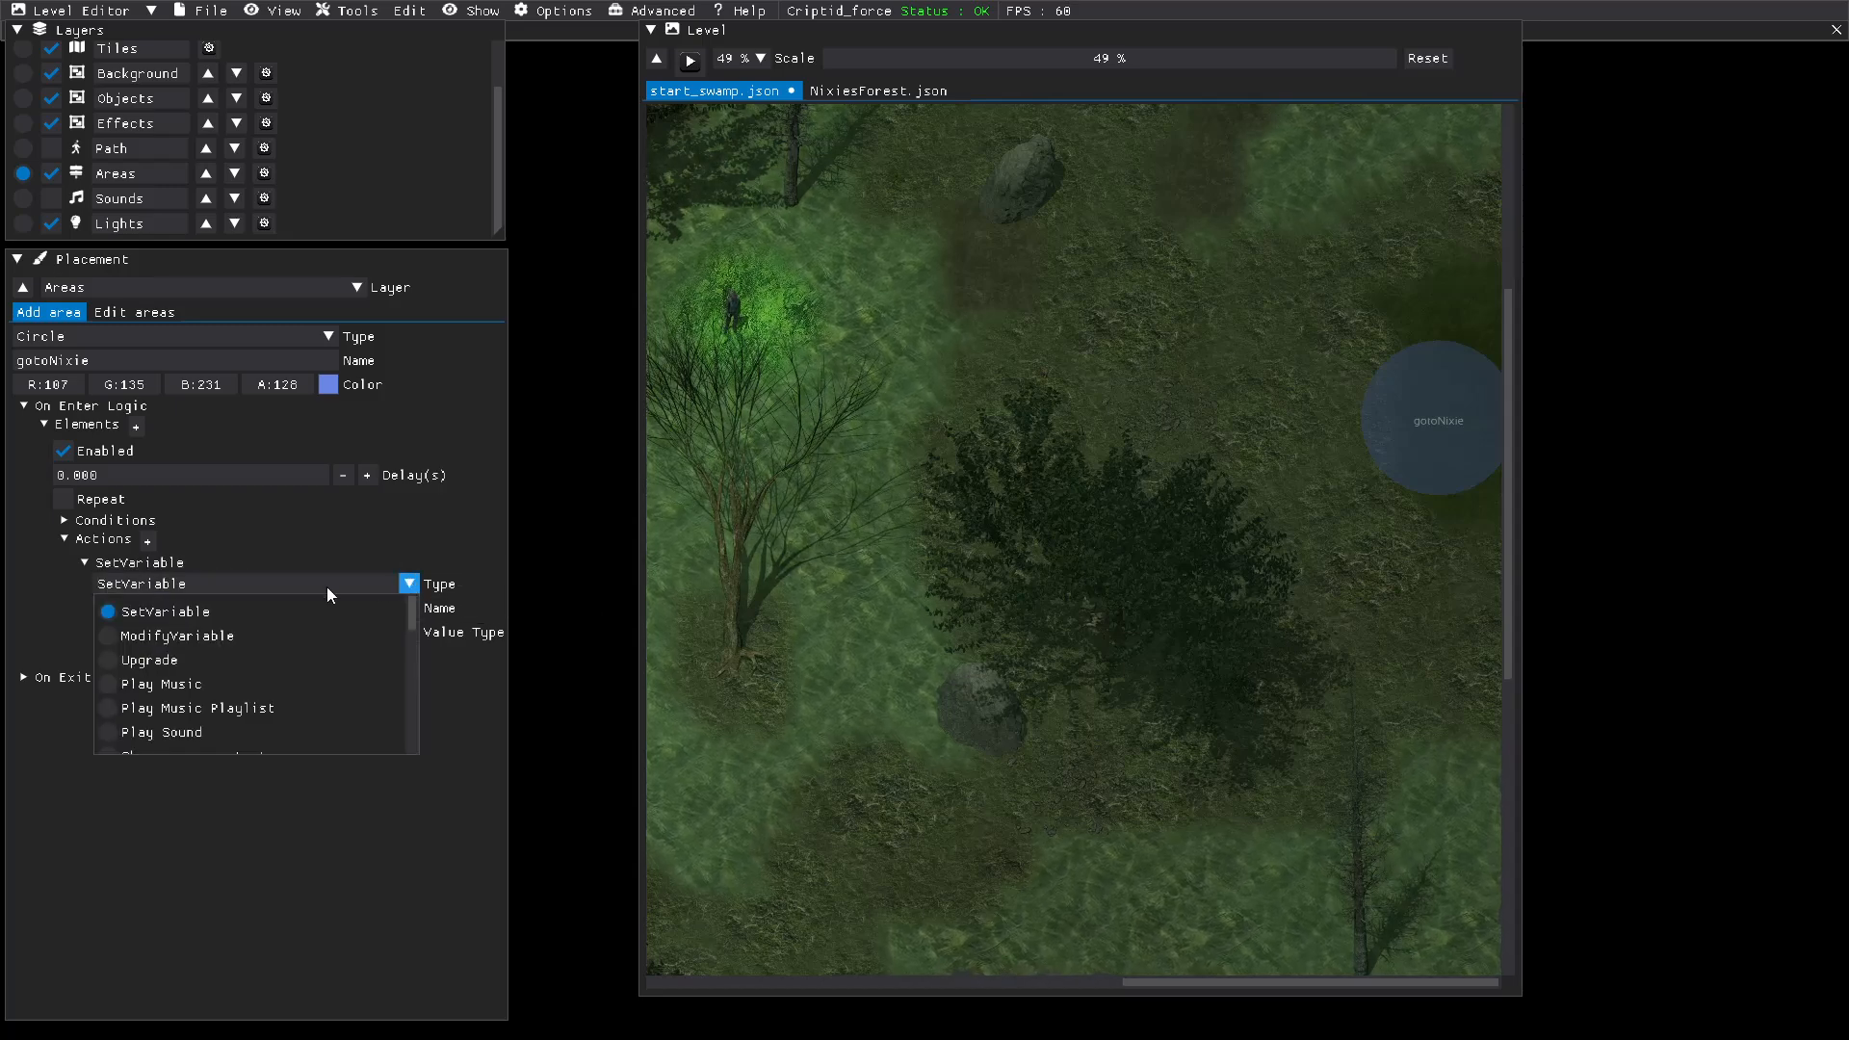
scroll(214, 664, down, 1)
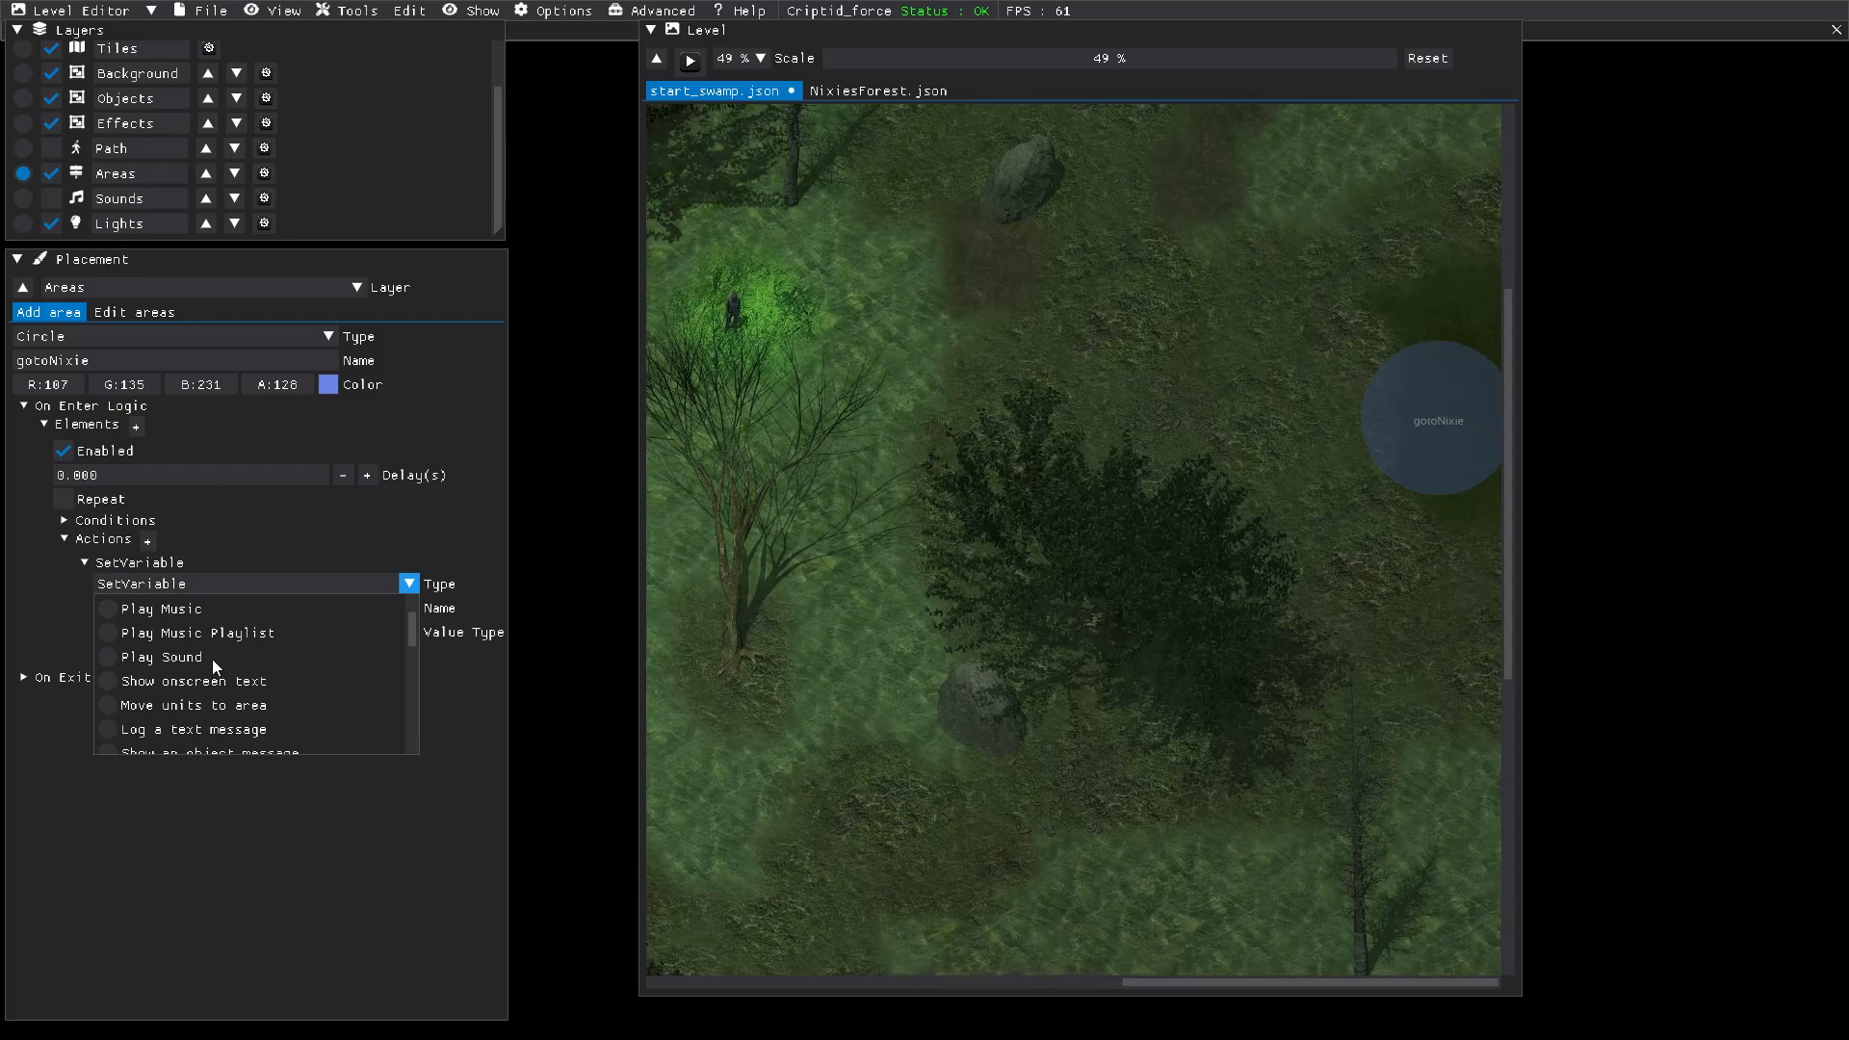
scroll(212, 660, down, 1)
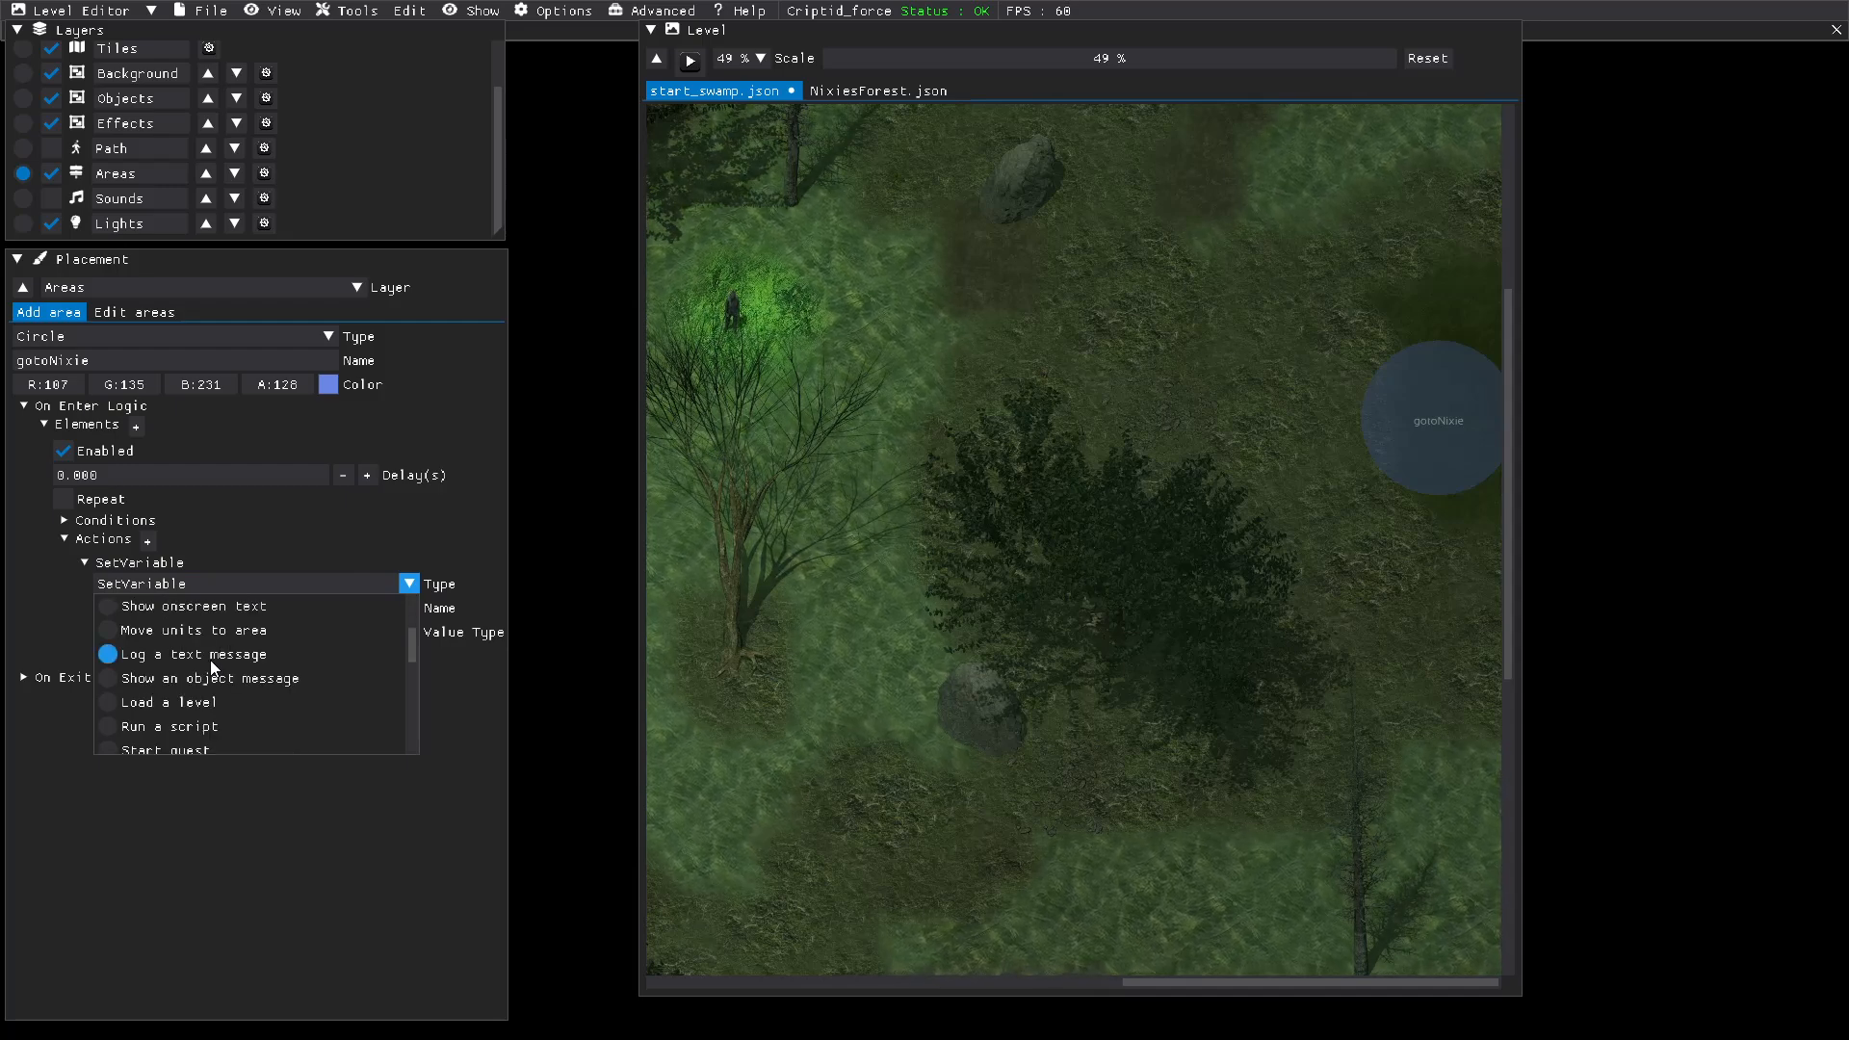
click(108, 702)
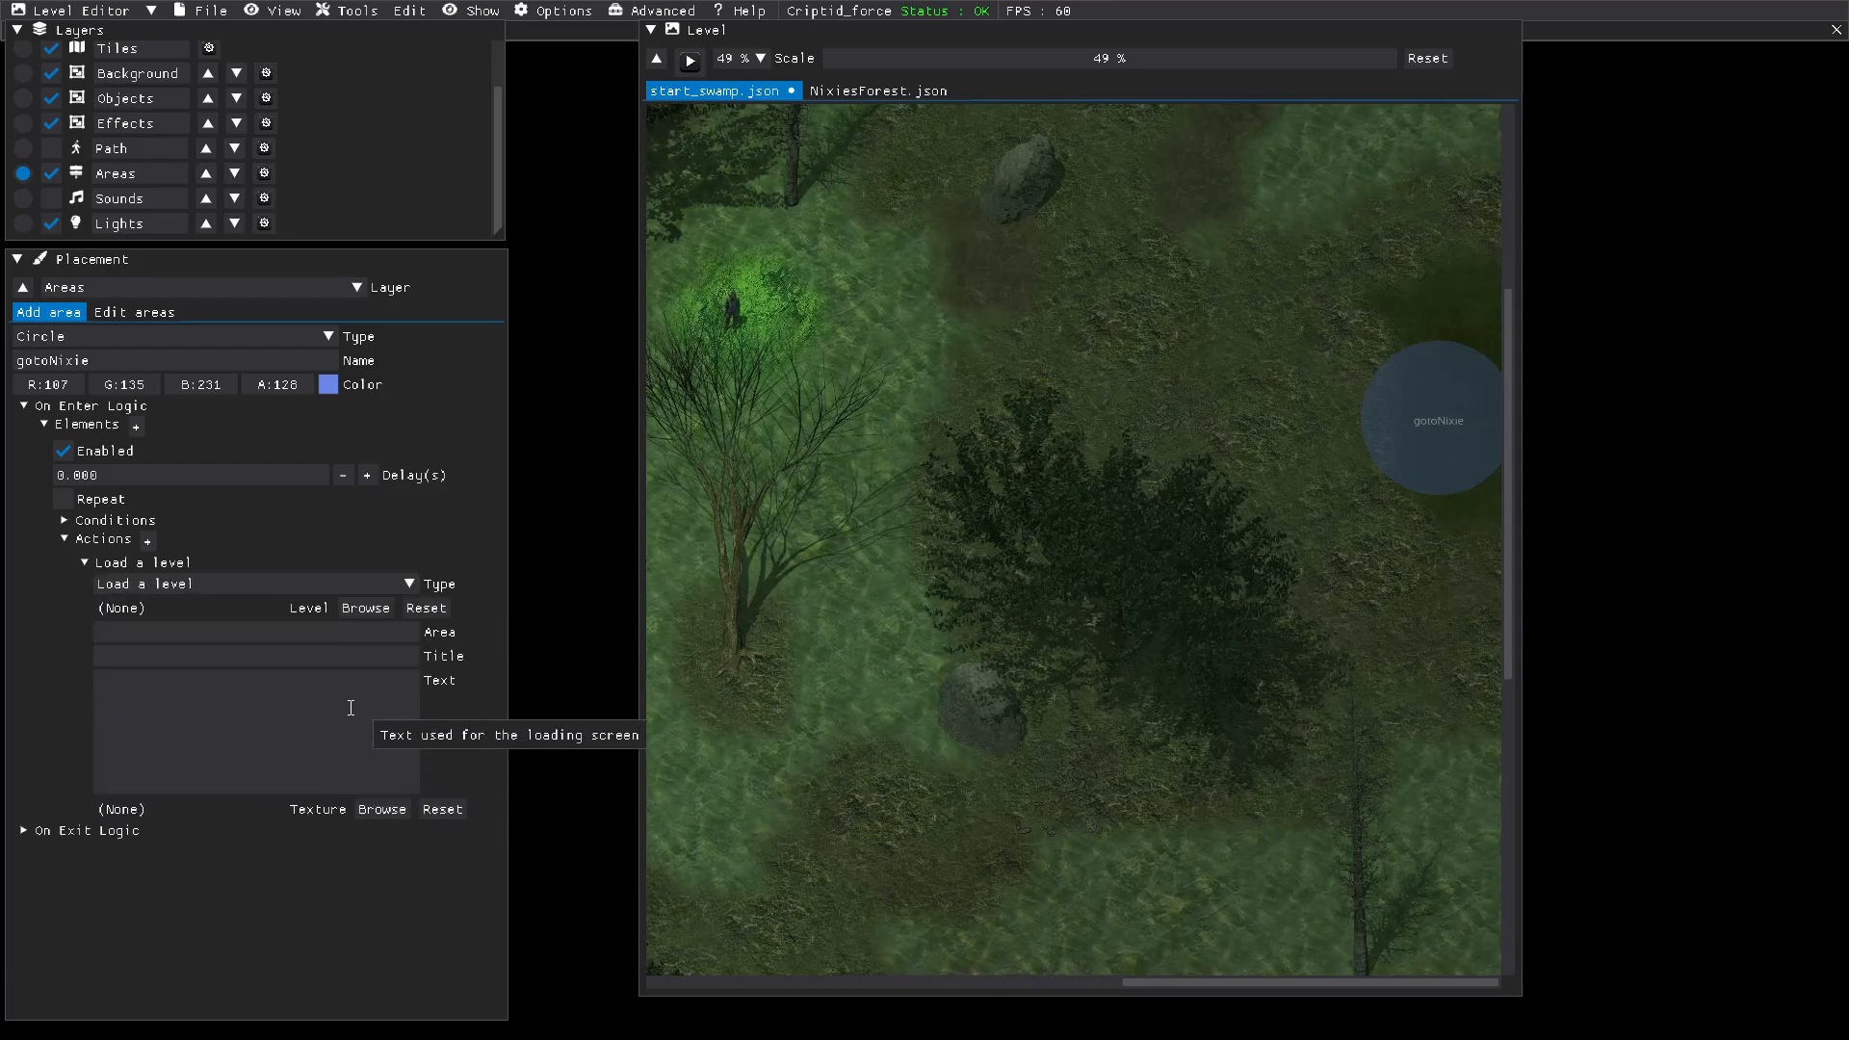
Step: Choose NixiesForest.json as the level that the Load a level action opens
click(362, 608)
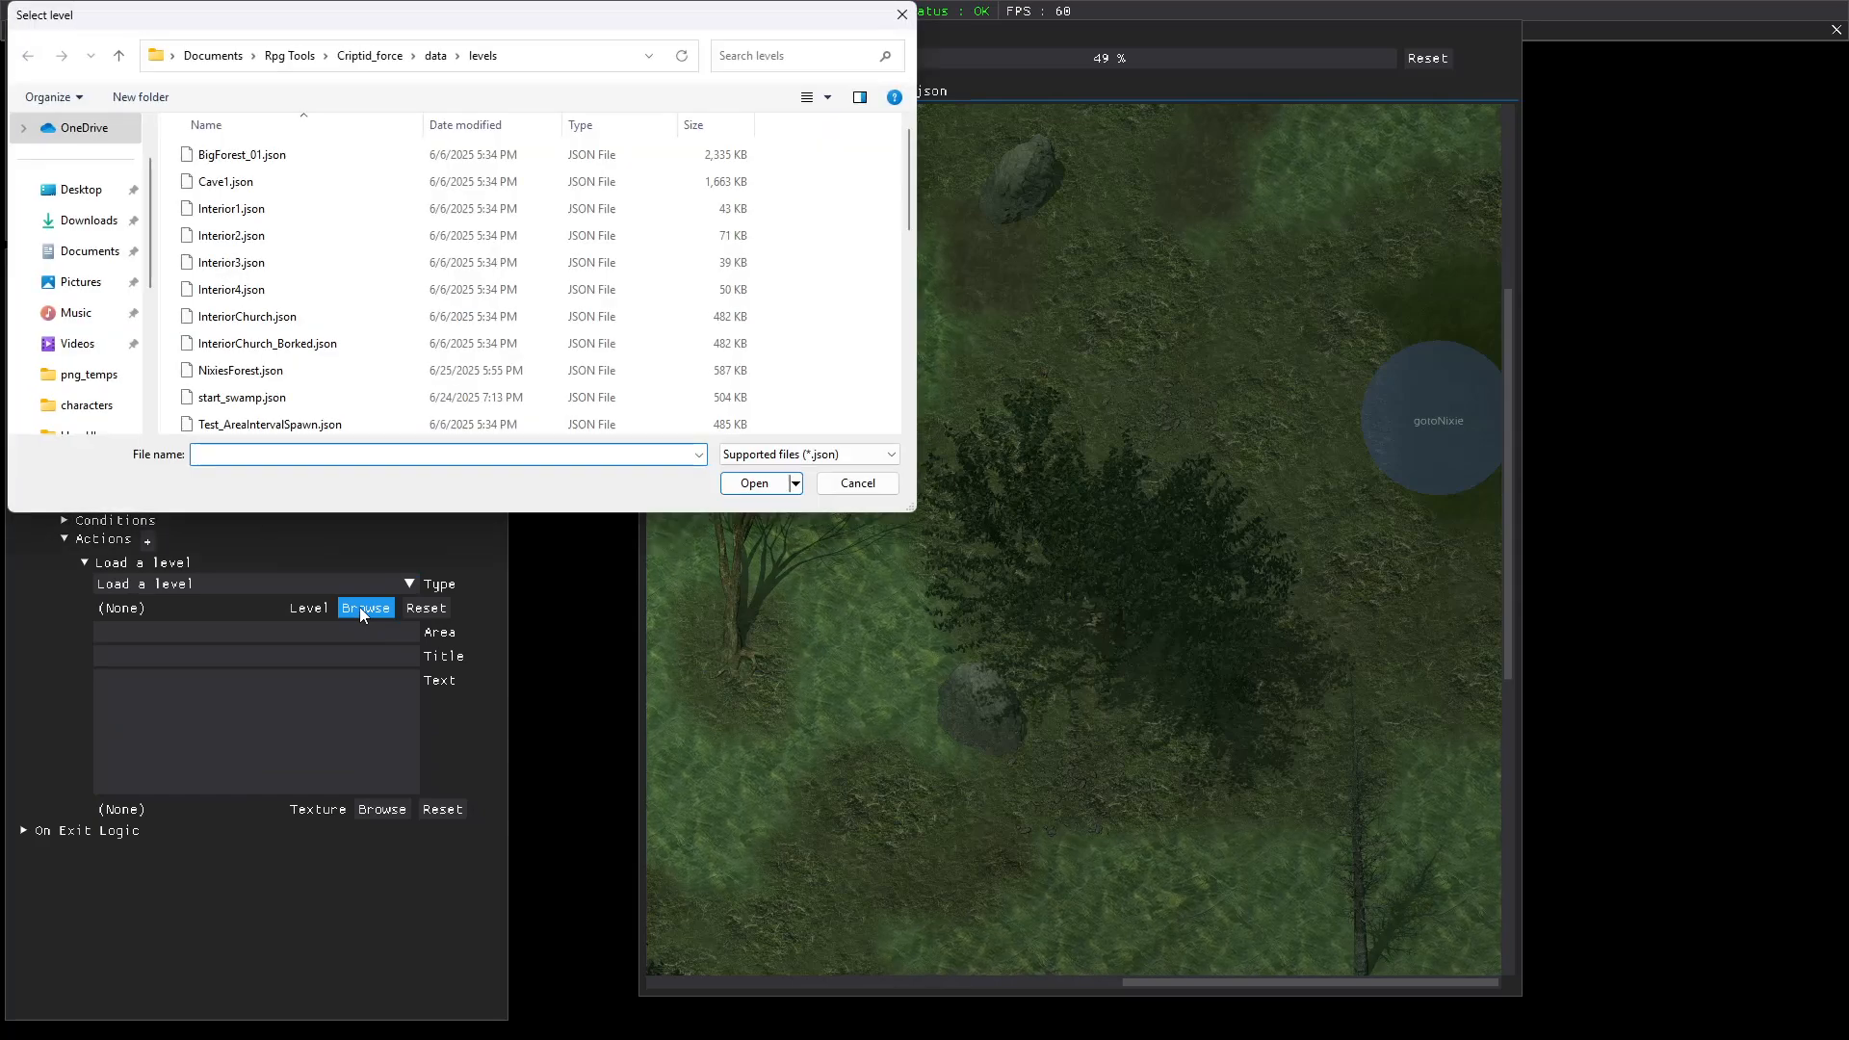
click(258, 373)
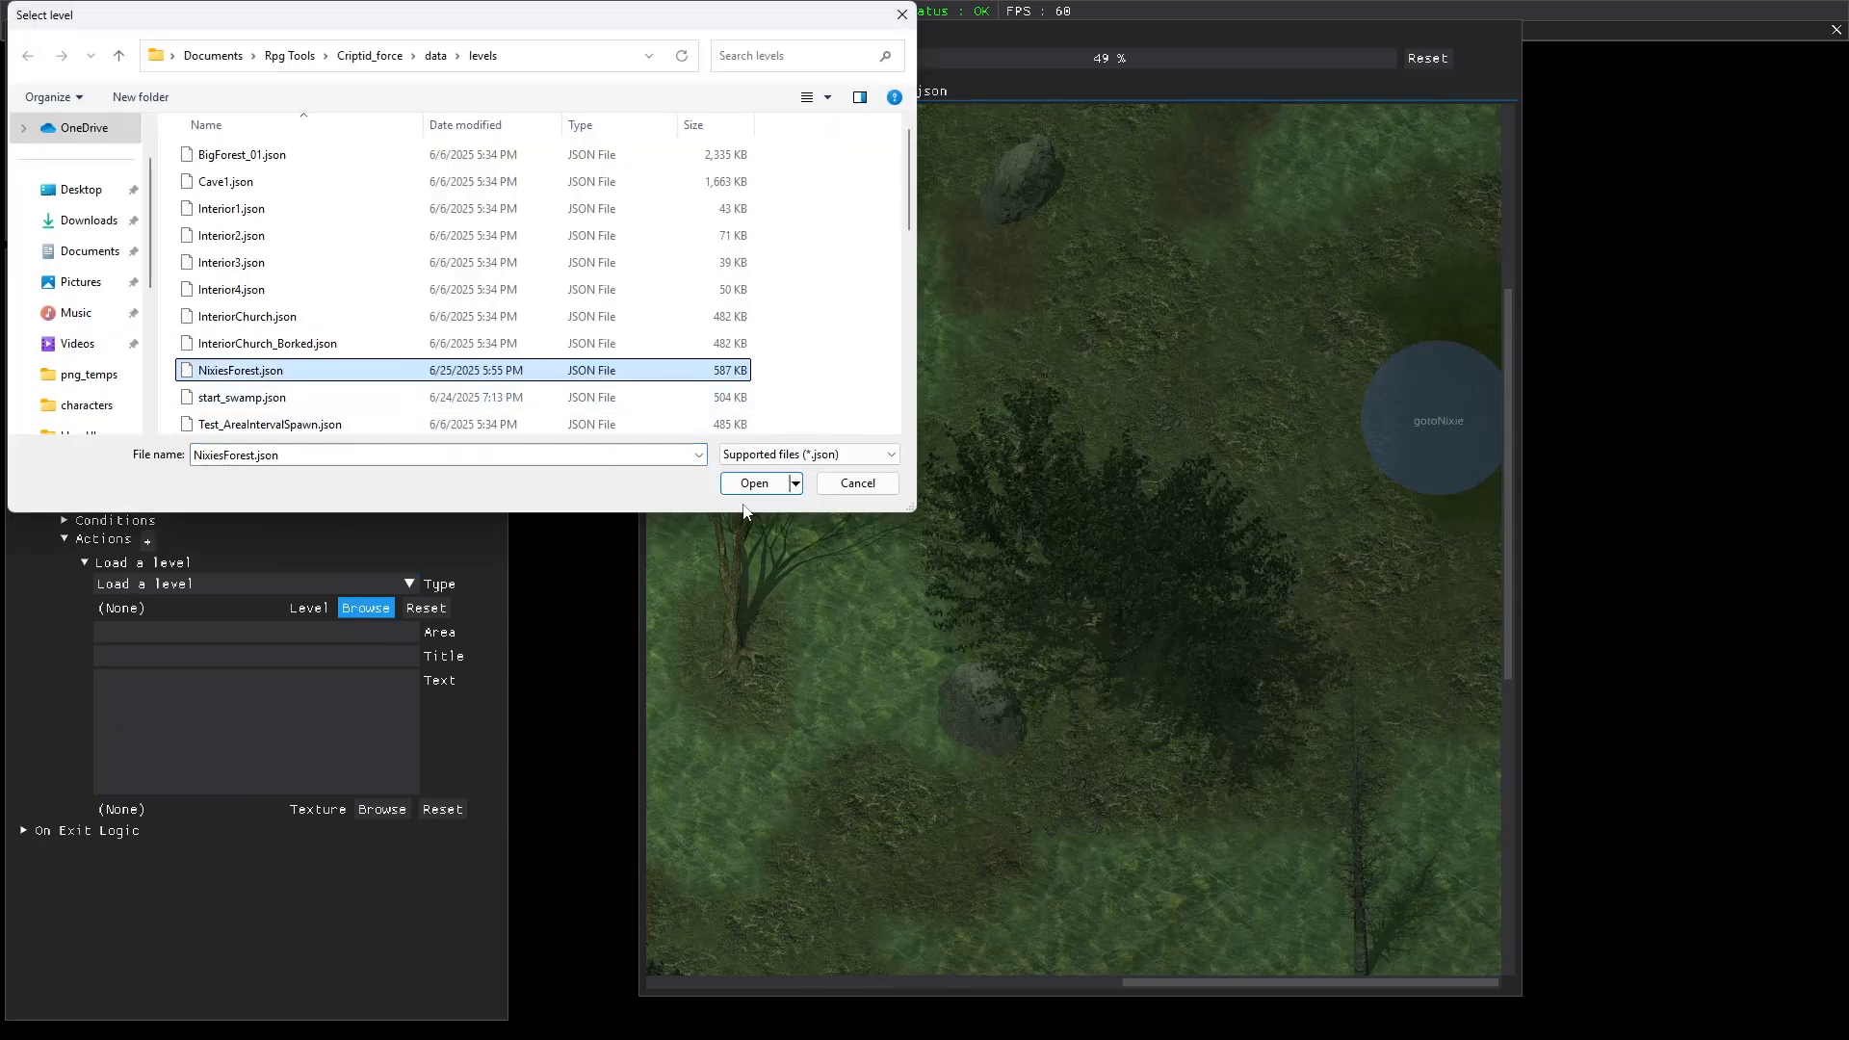
click(754, 483)
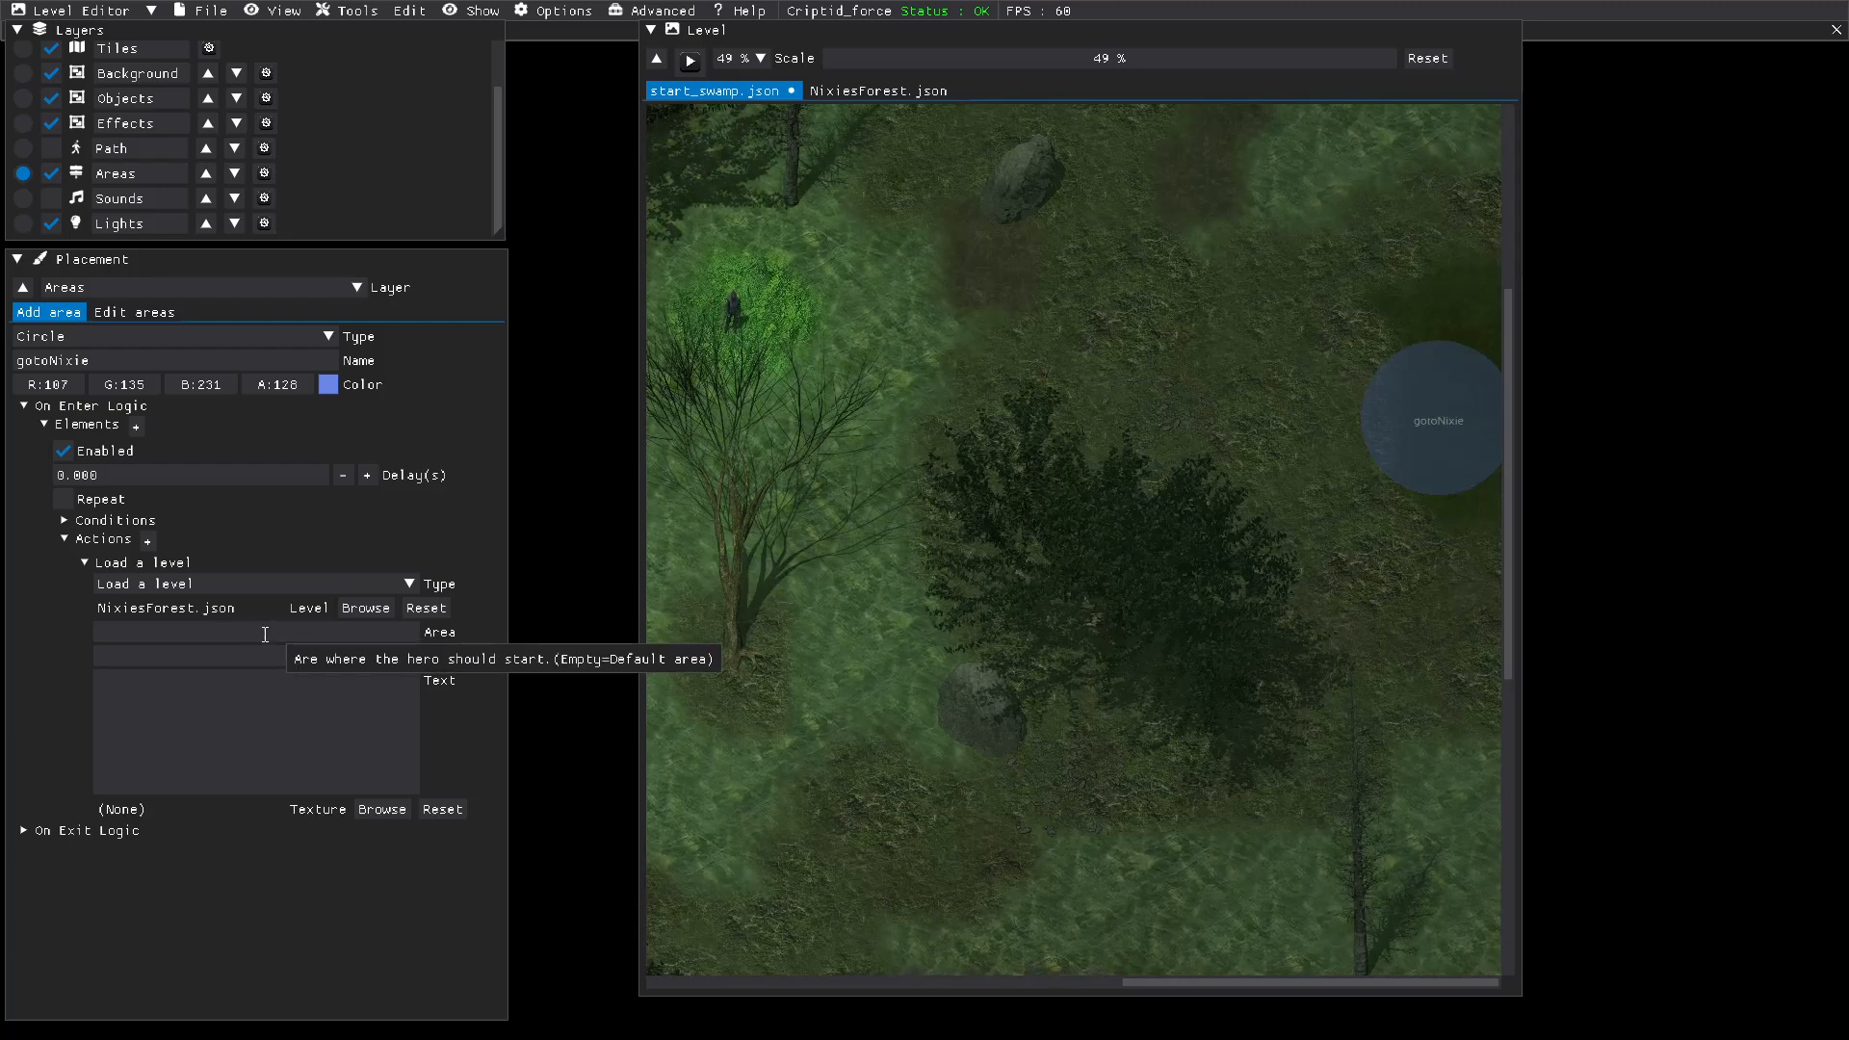
Step: Enter "You are Leaving the Swamp and entering a forest" as the loading-screen title of the action
click(385, 636)
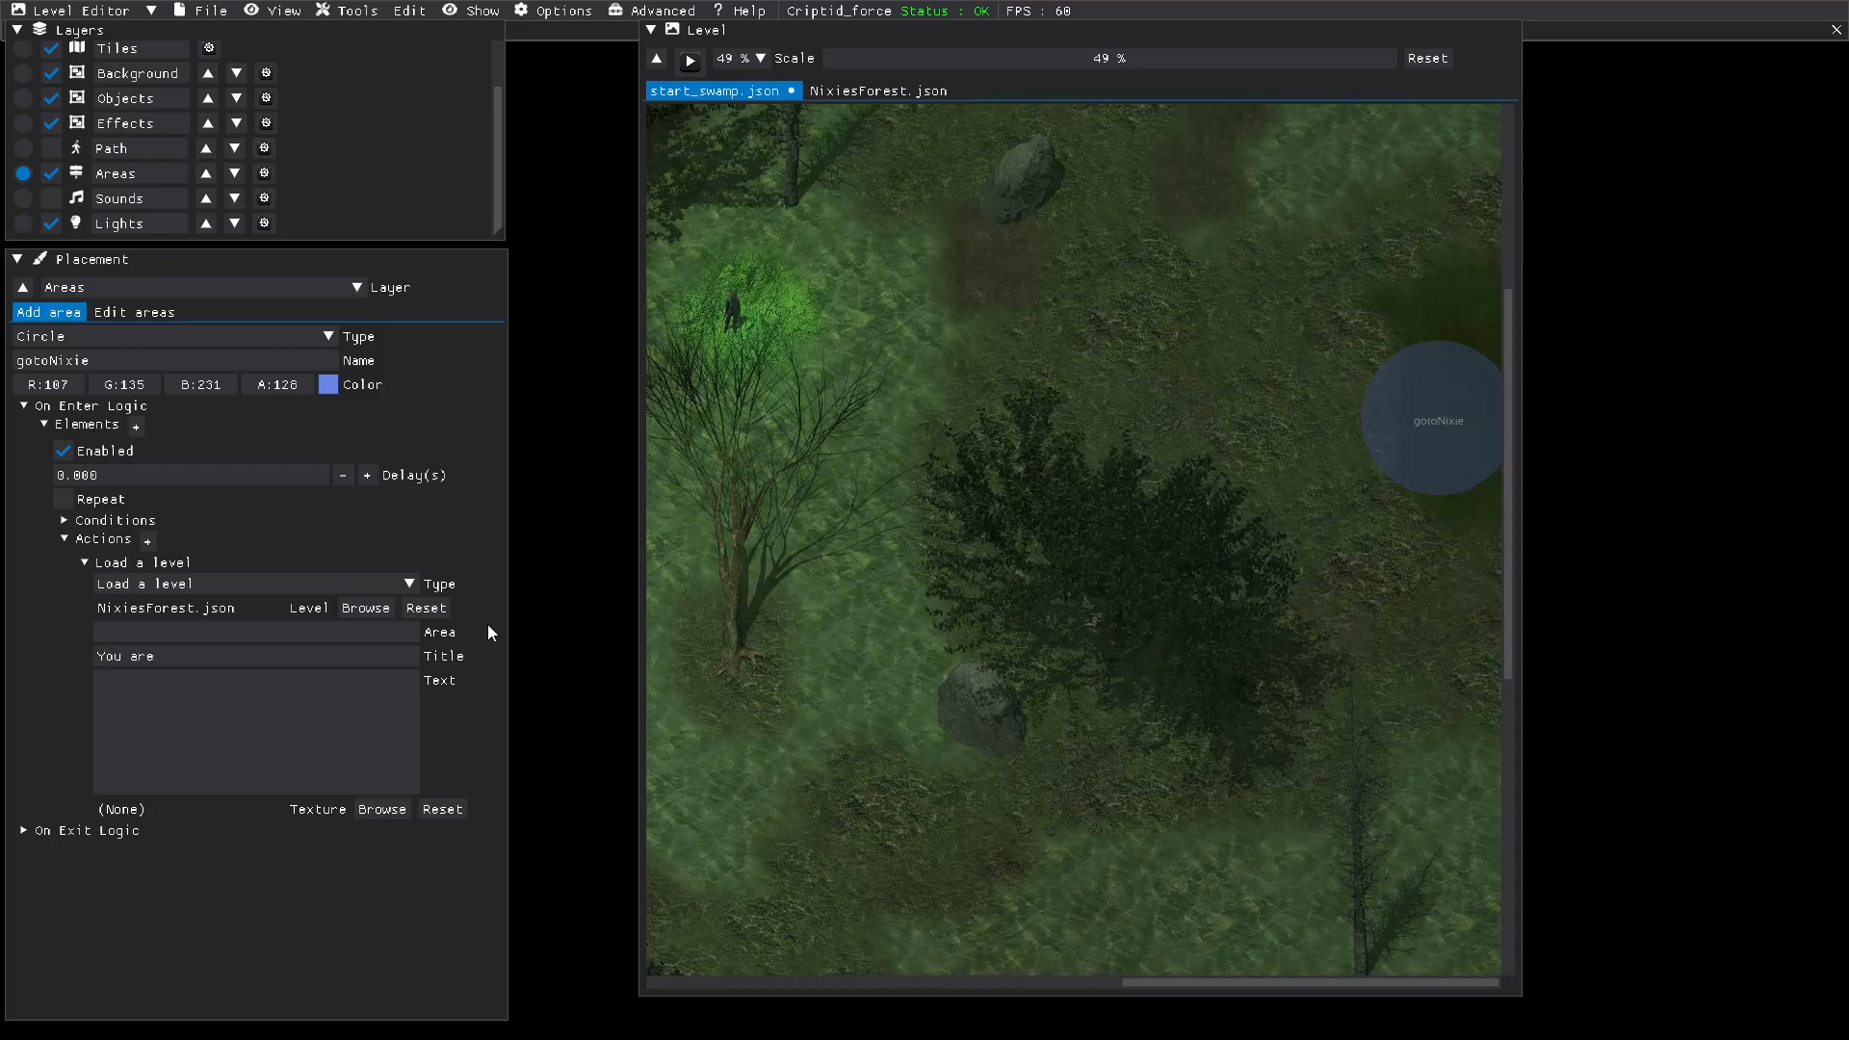
text(ving the S)
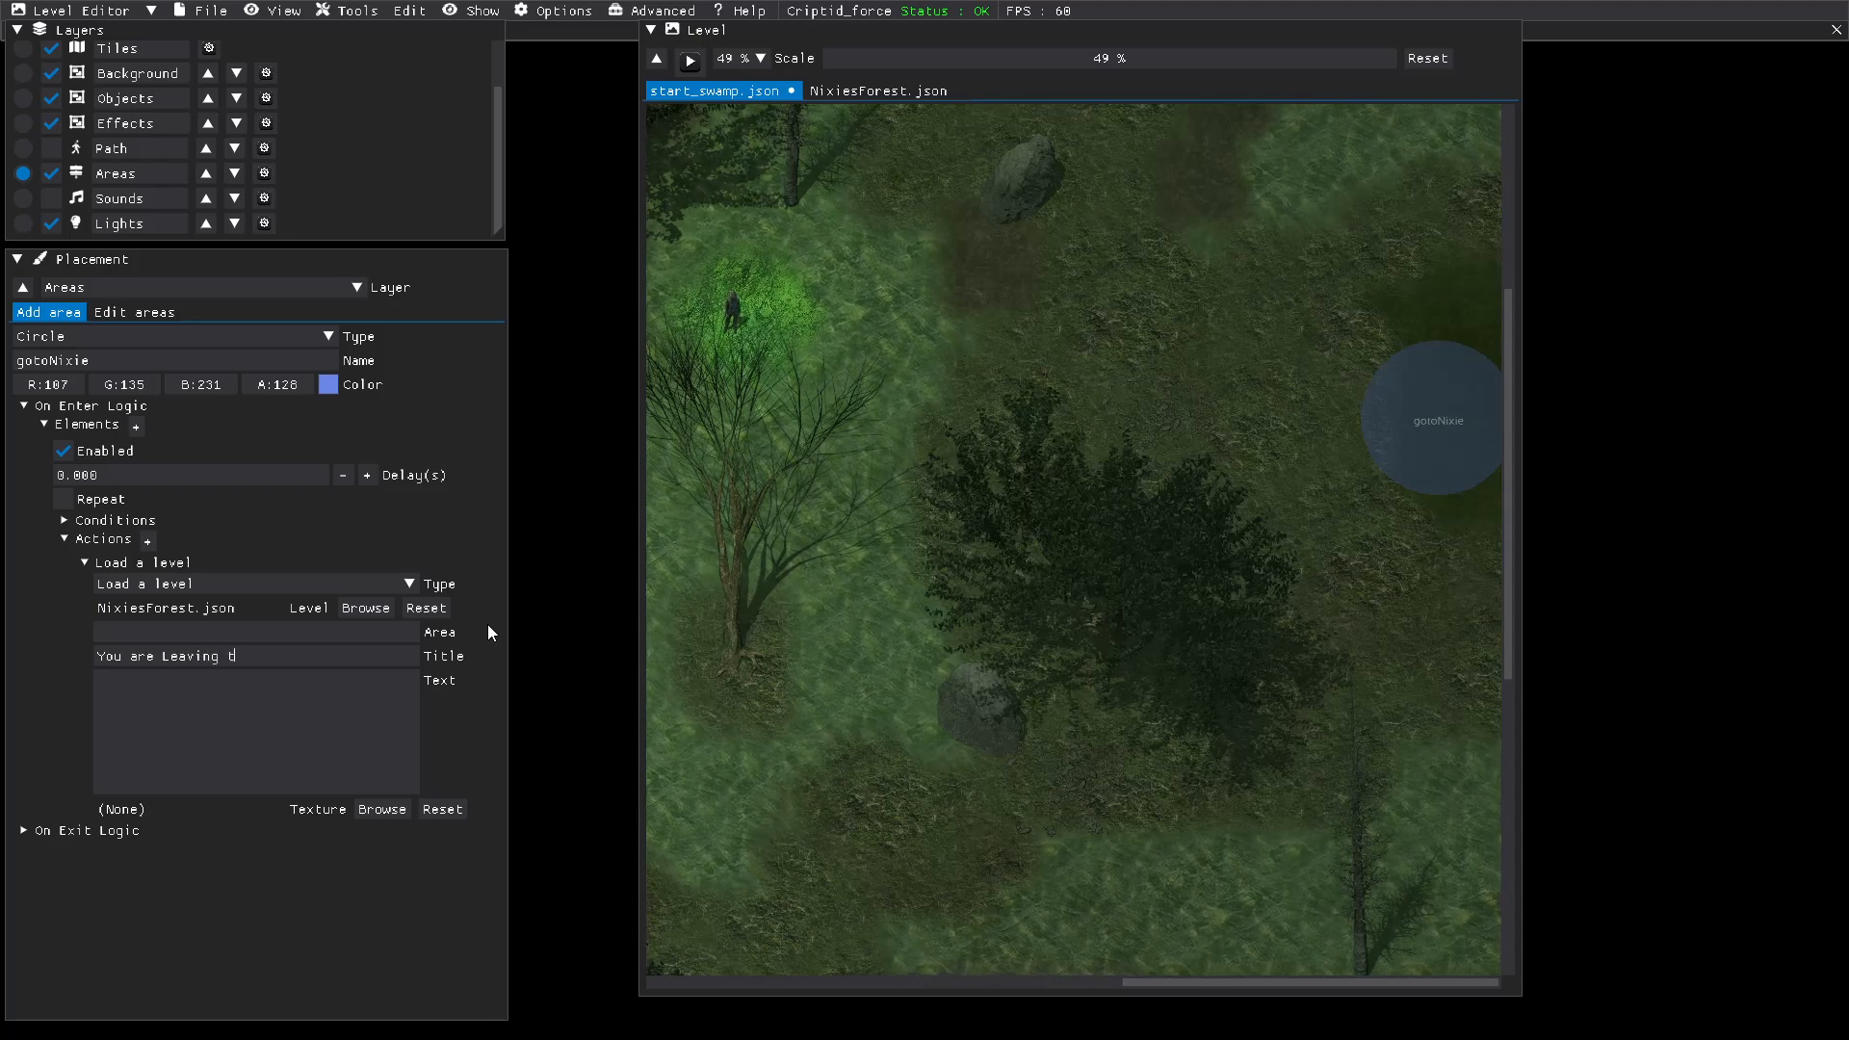
text(mp and )
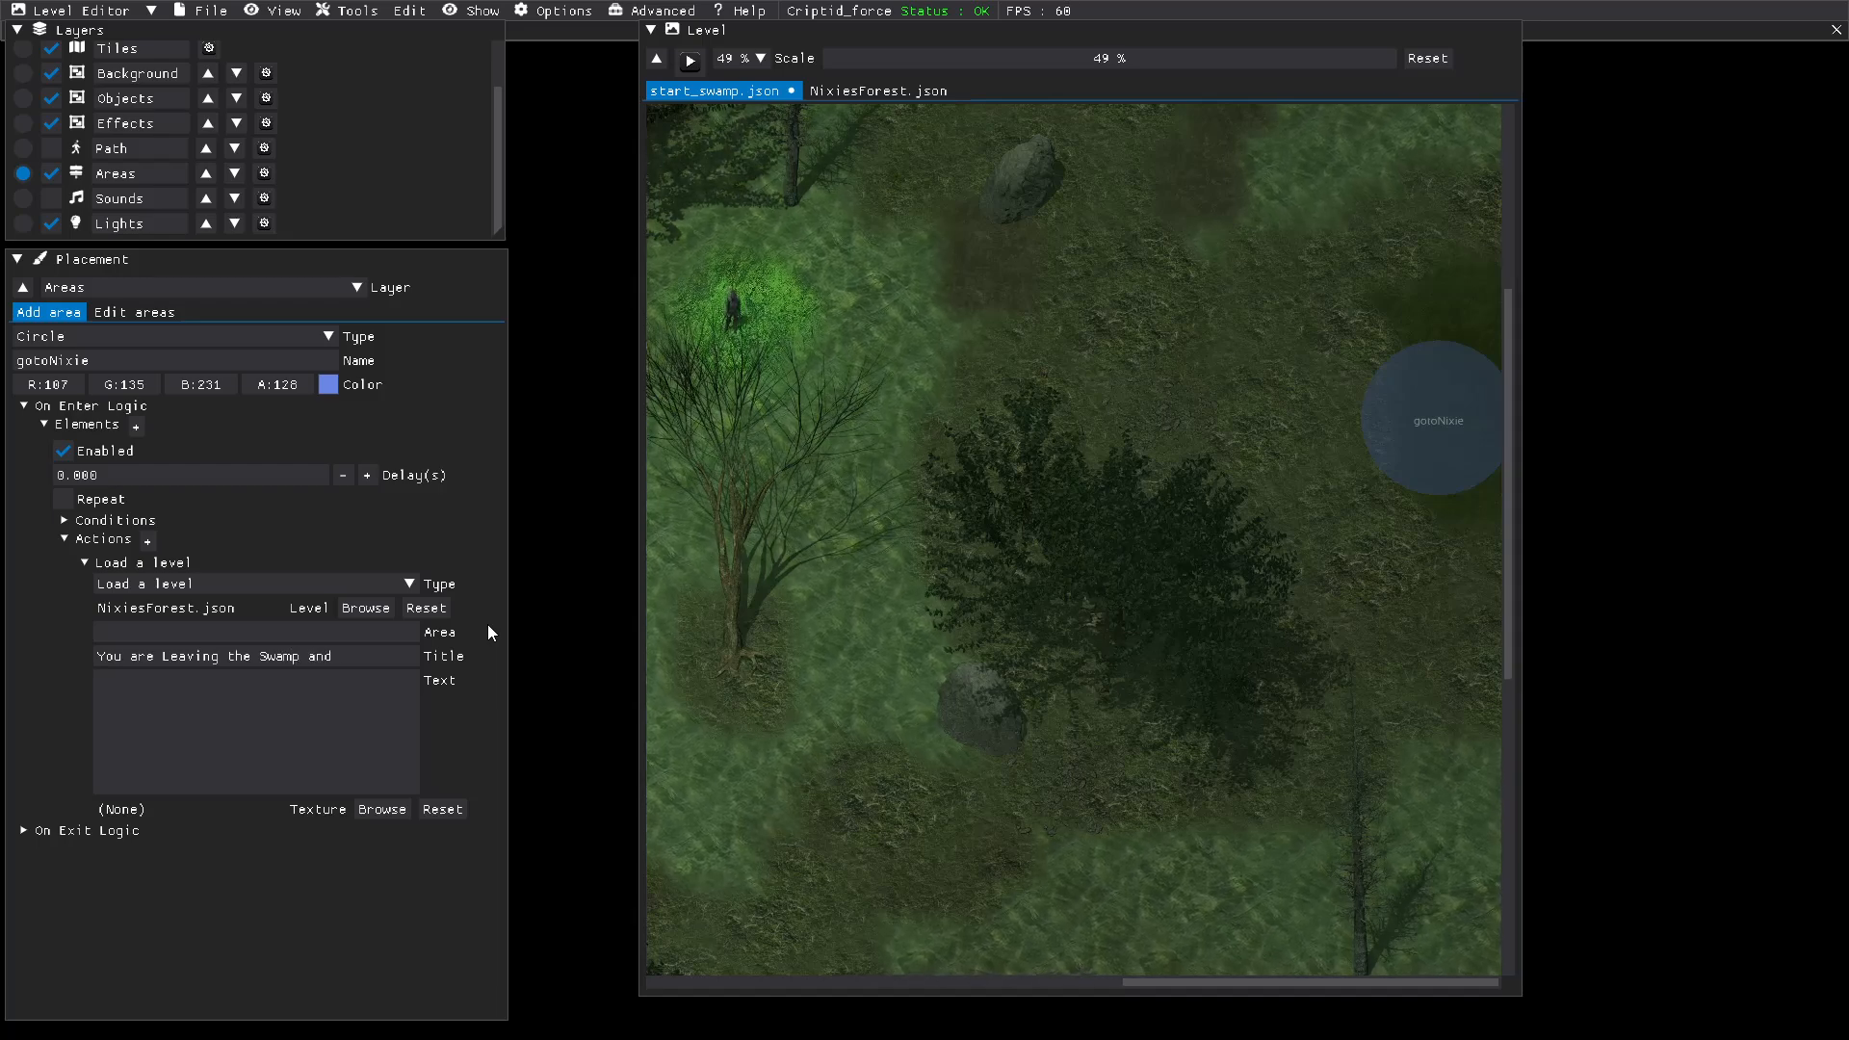
text(entering)
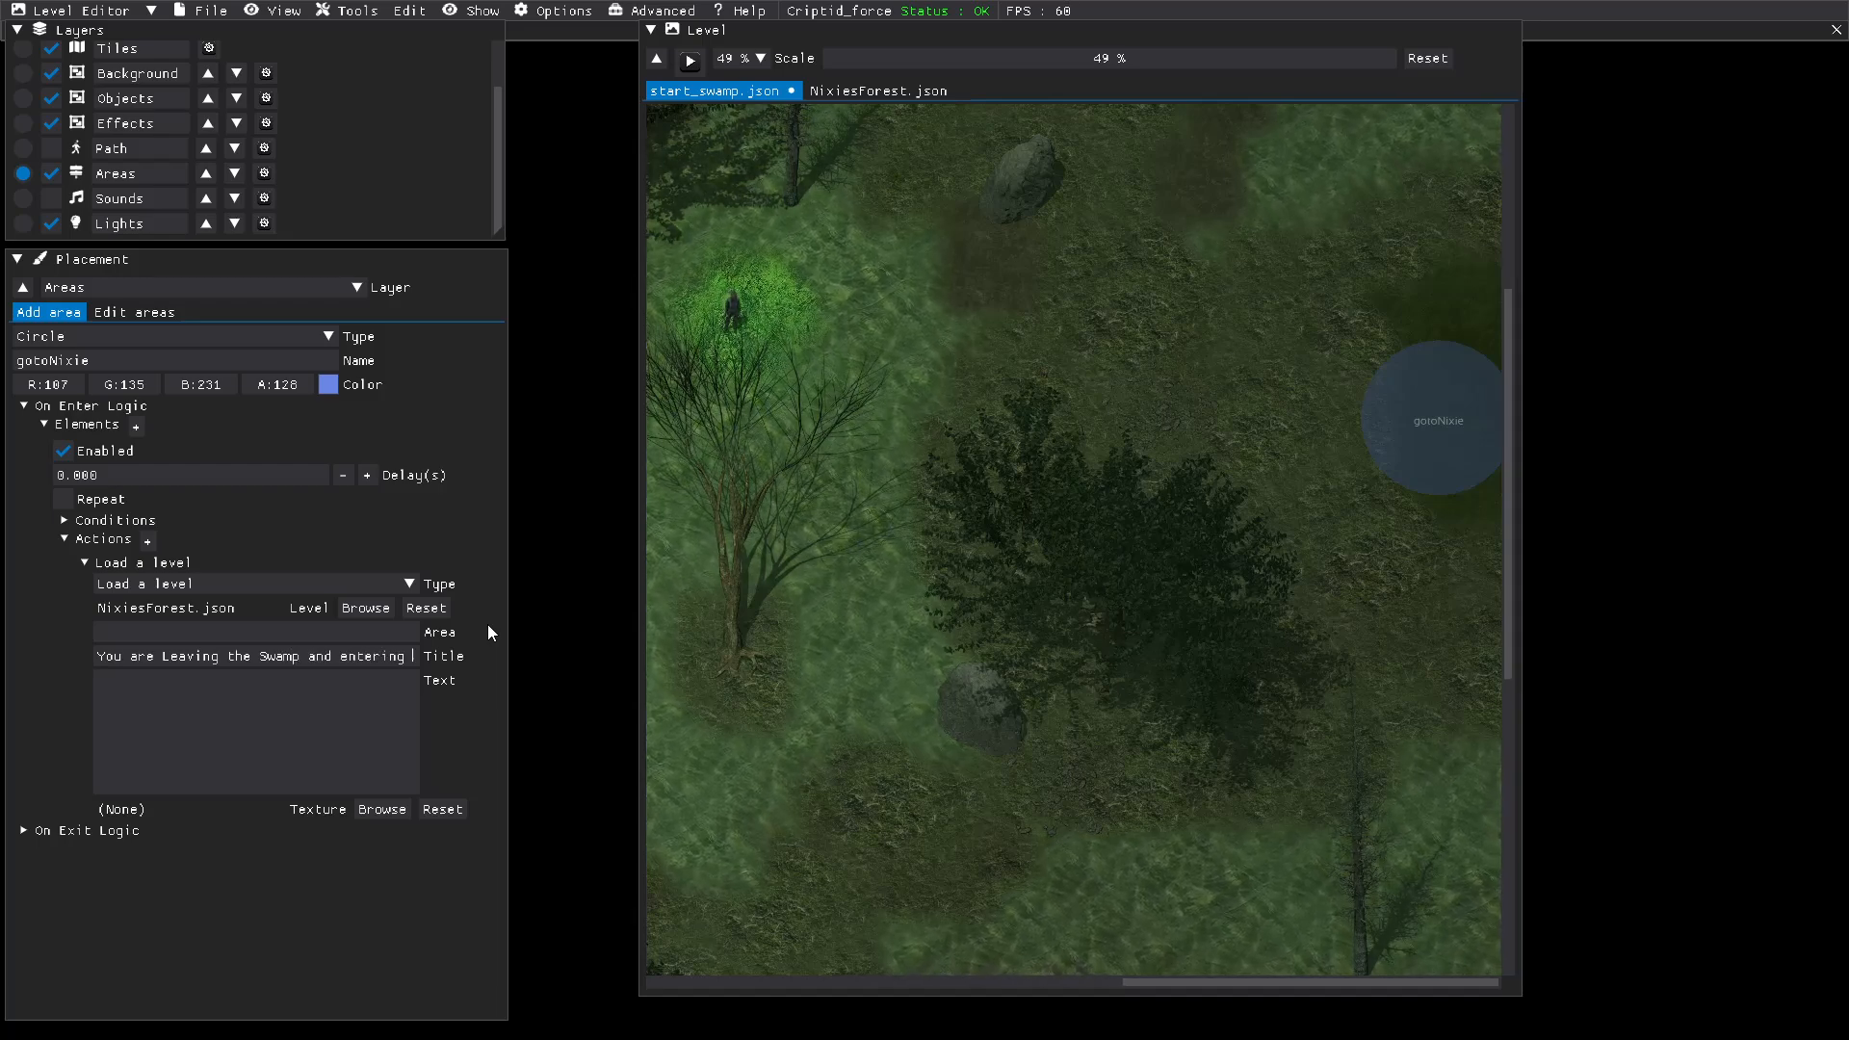
text( a forest)
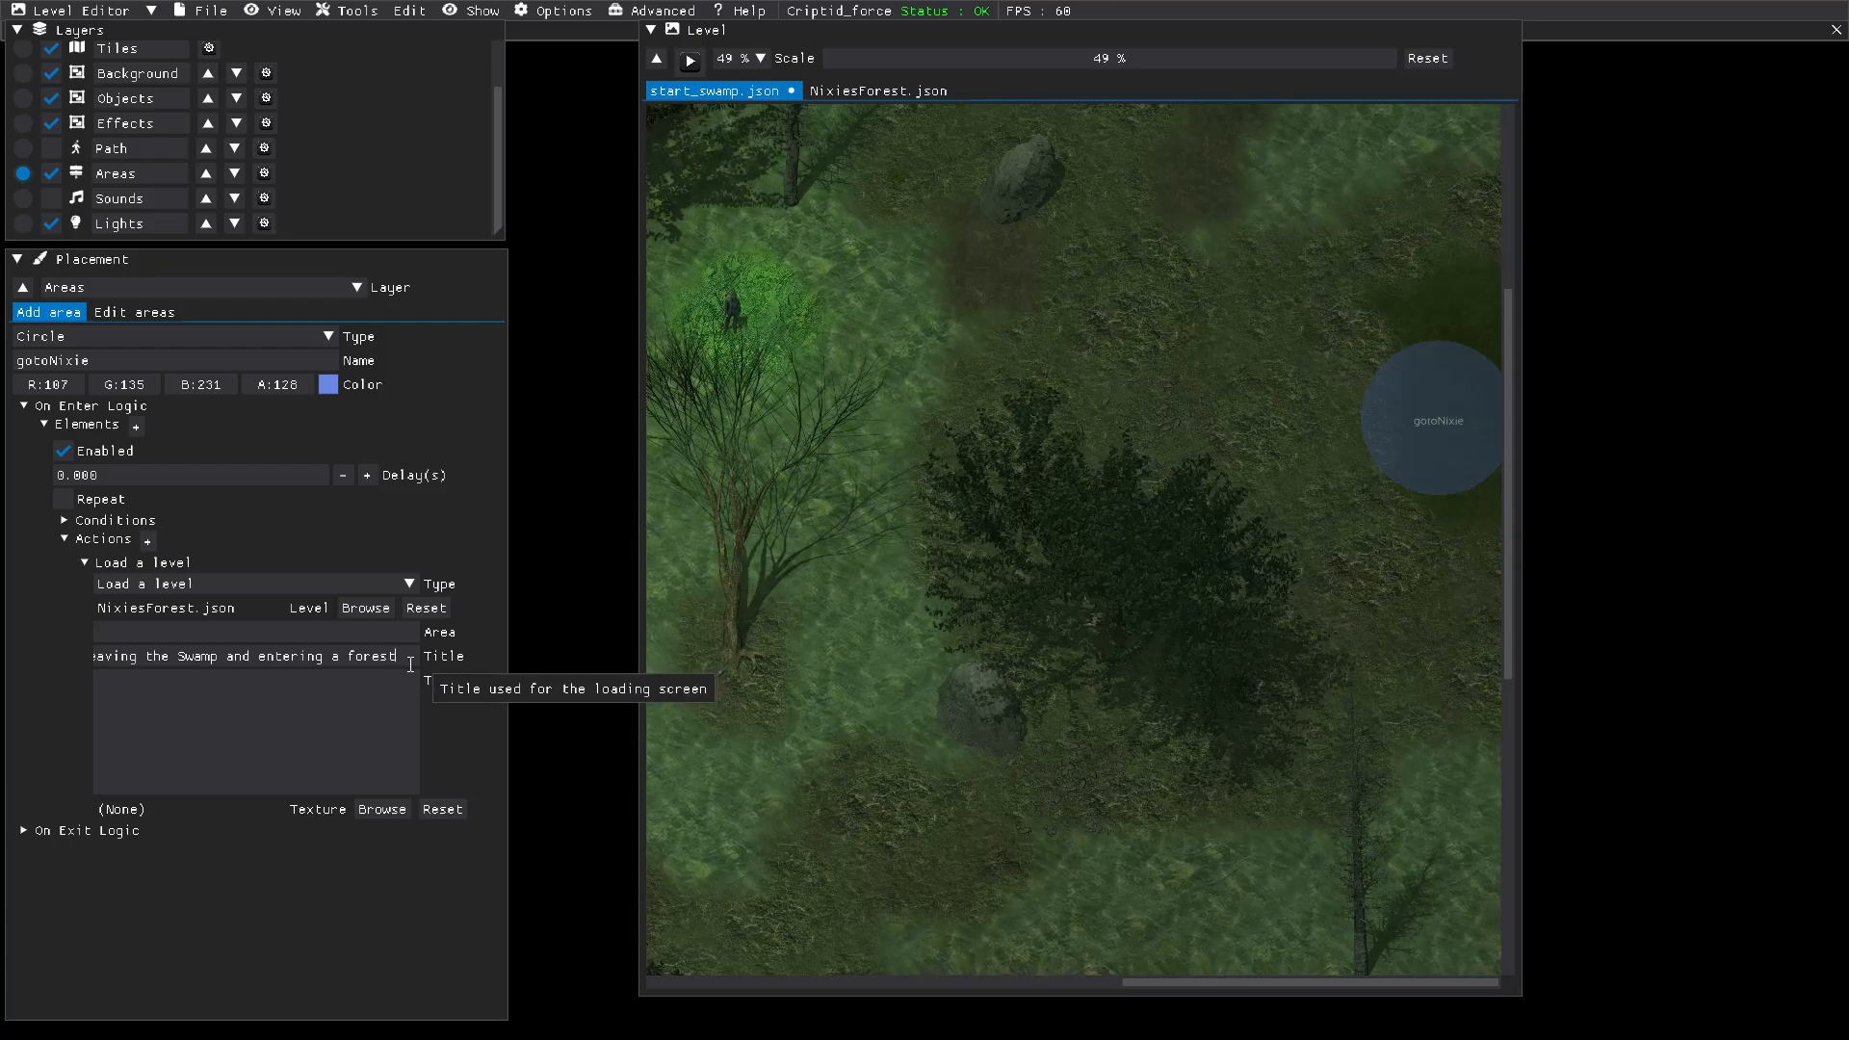
Step: Move the sentence from the loading-screen title into its text, and set the title to "Nixies forest"
drag(411, 664, 80, 665)
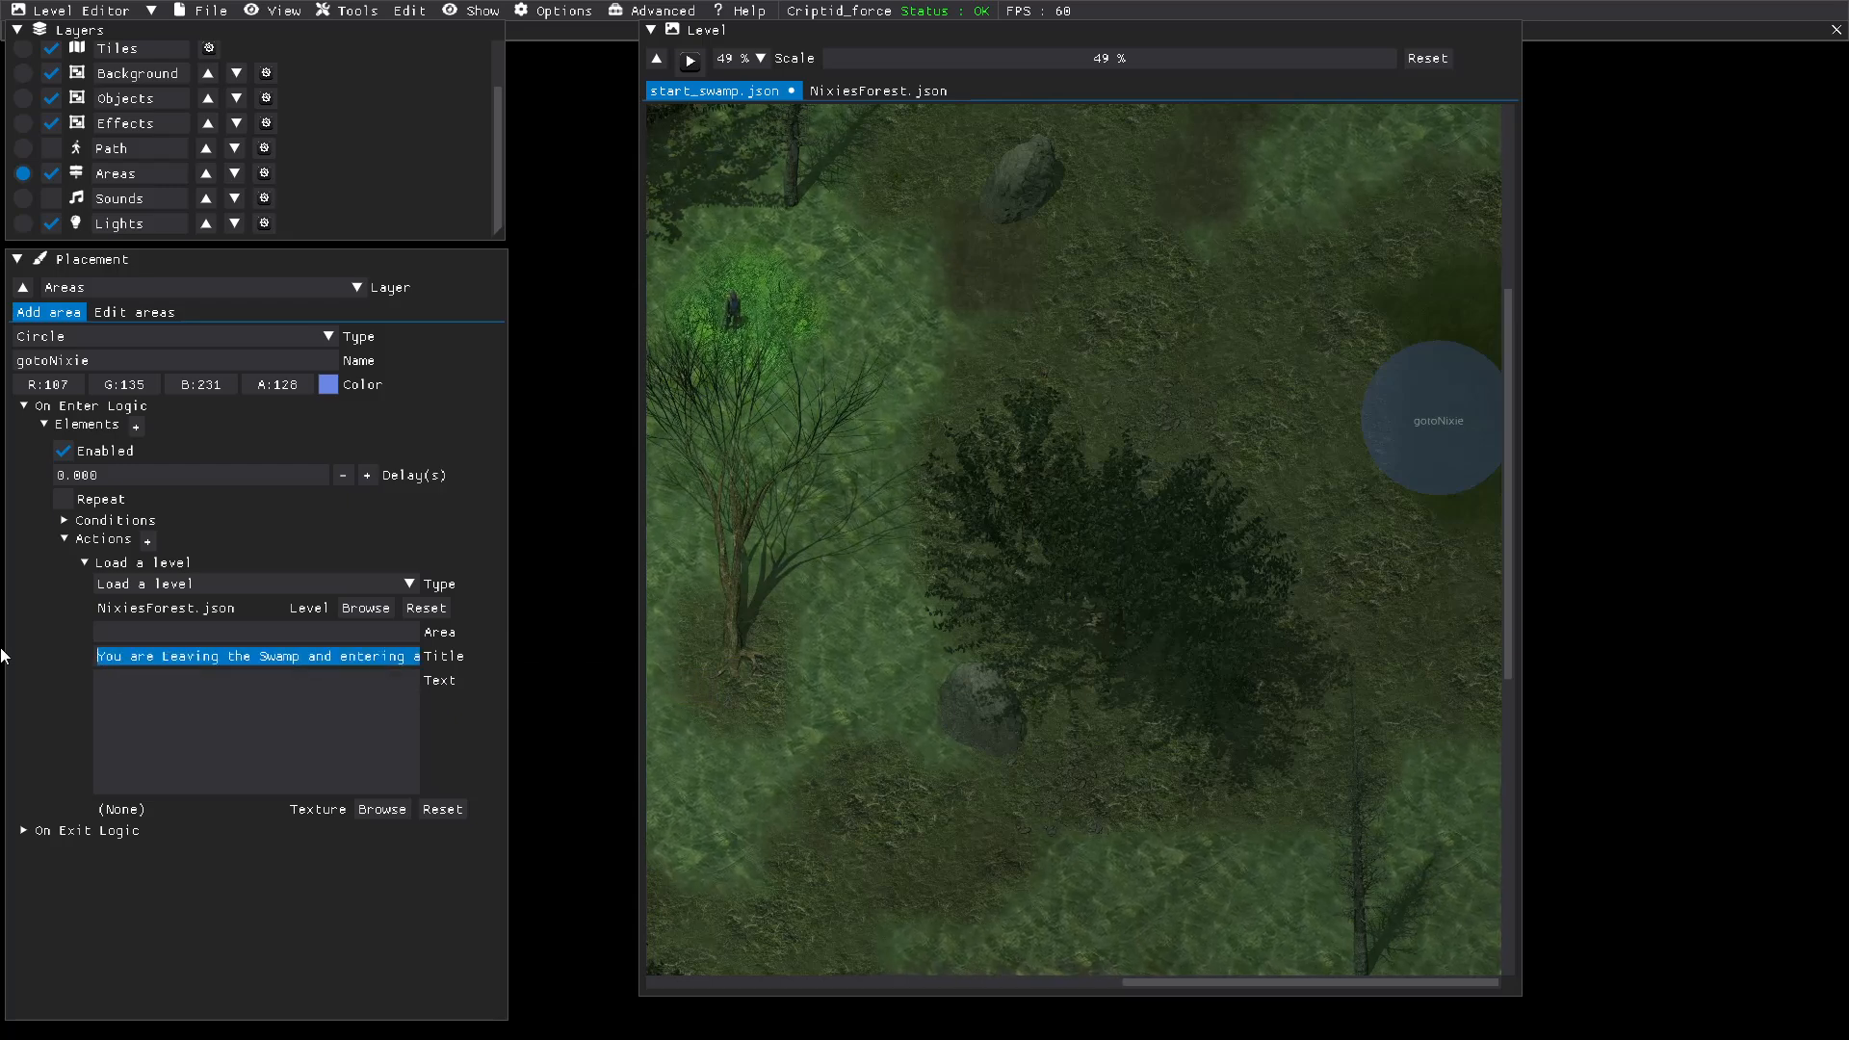
key(BackSpace)
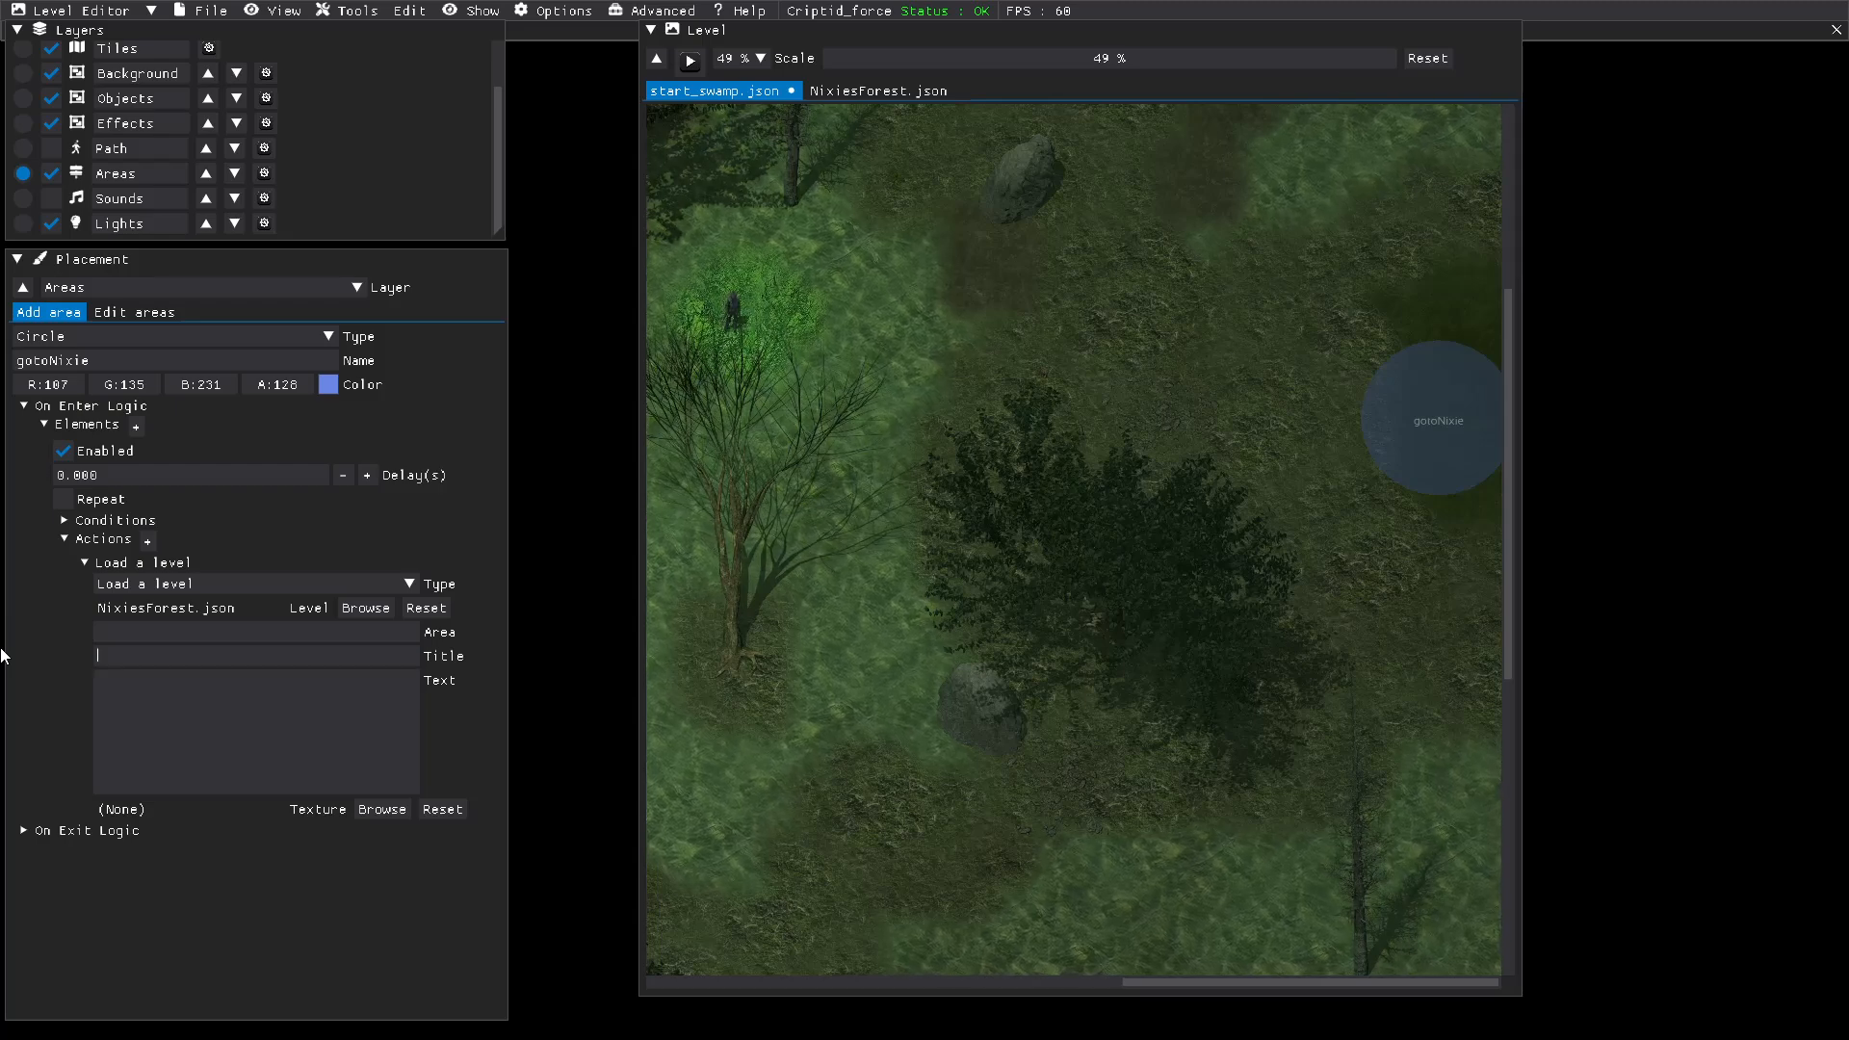
text(Nixies forest)
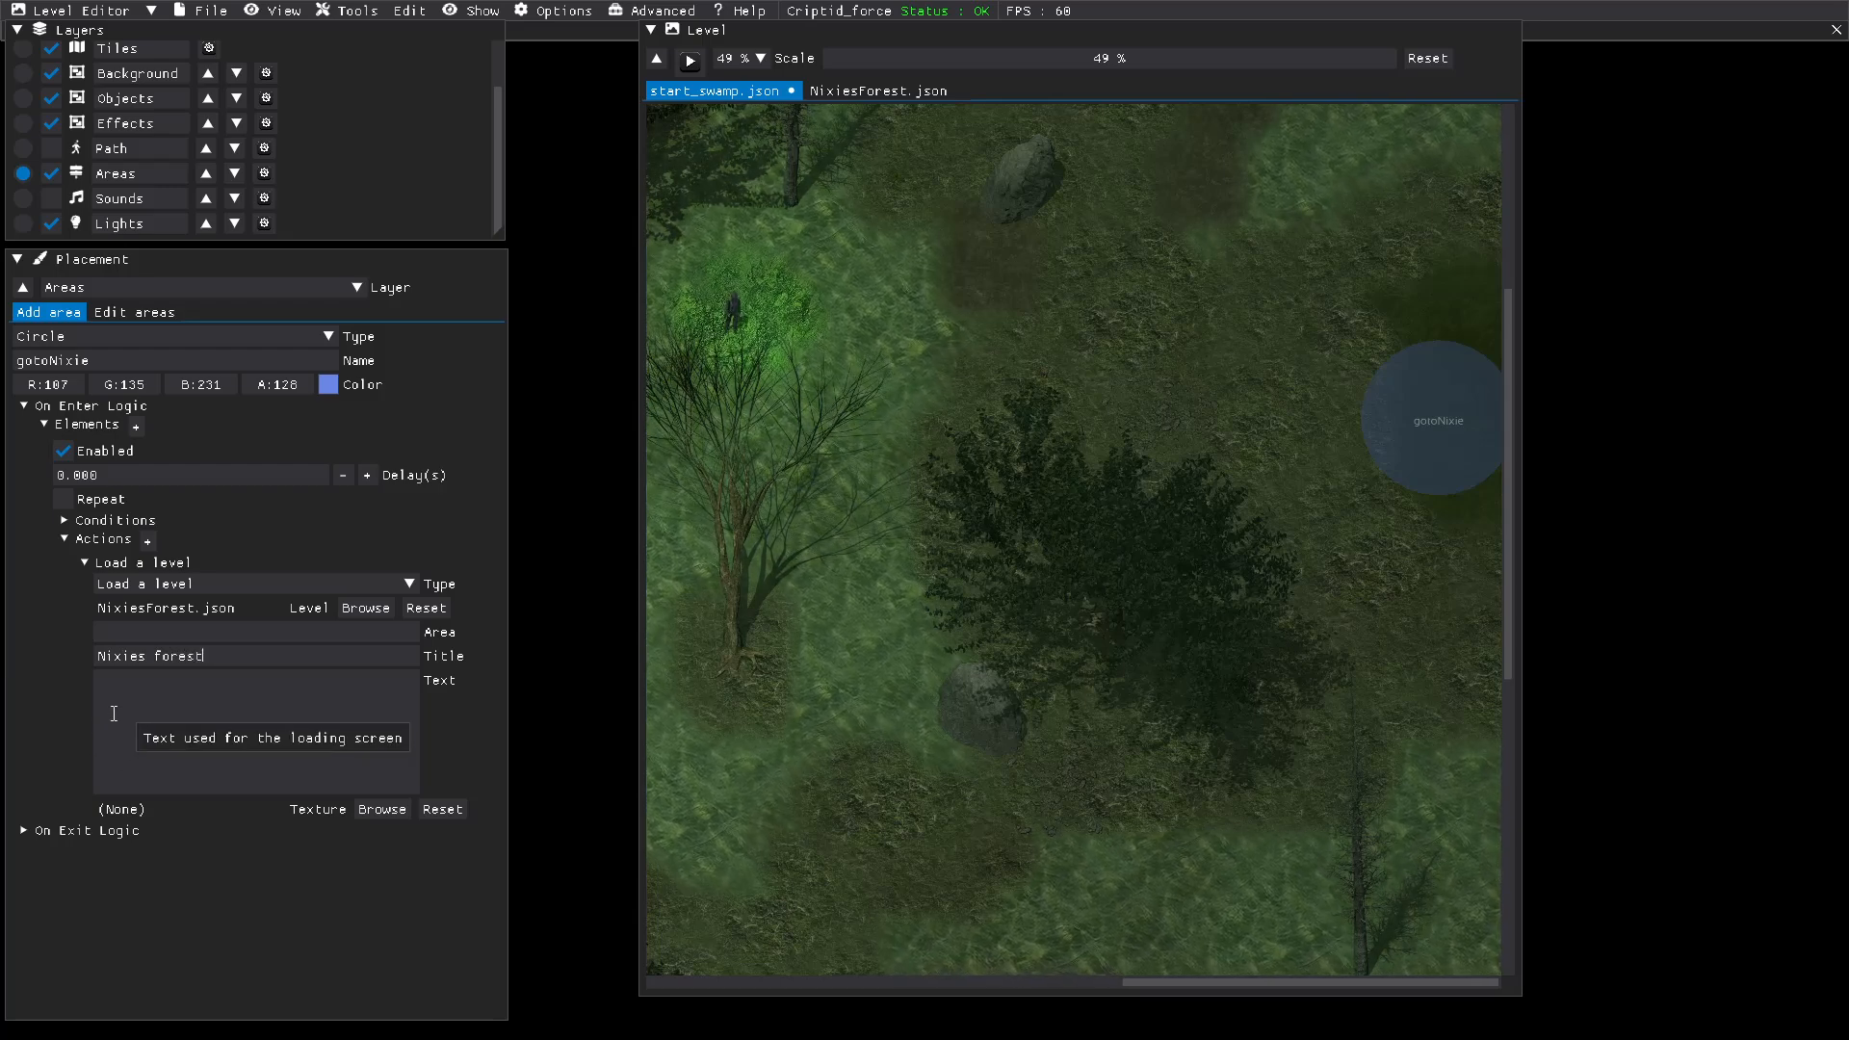
key(ctrl+v)
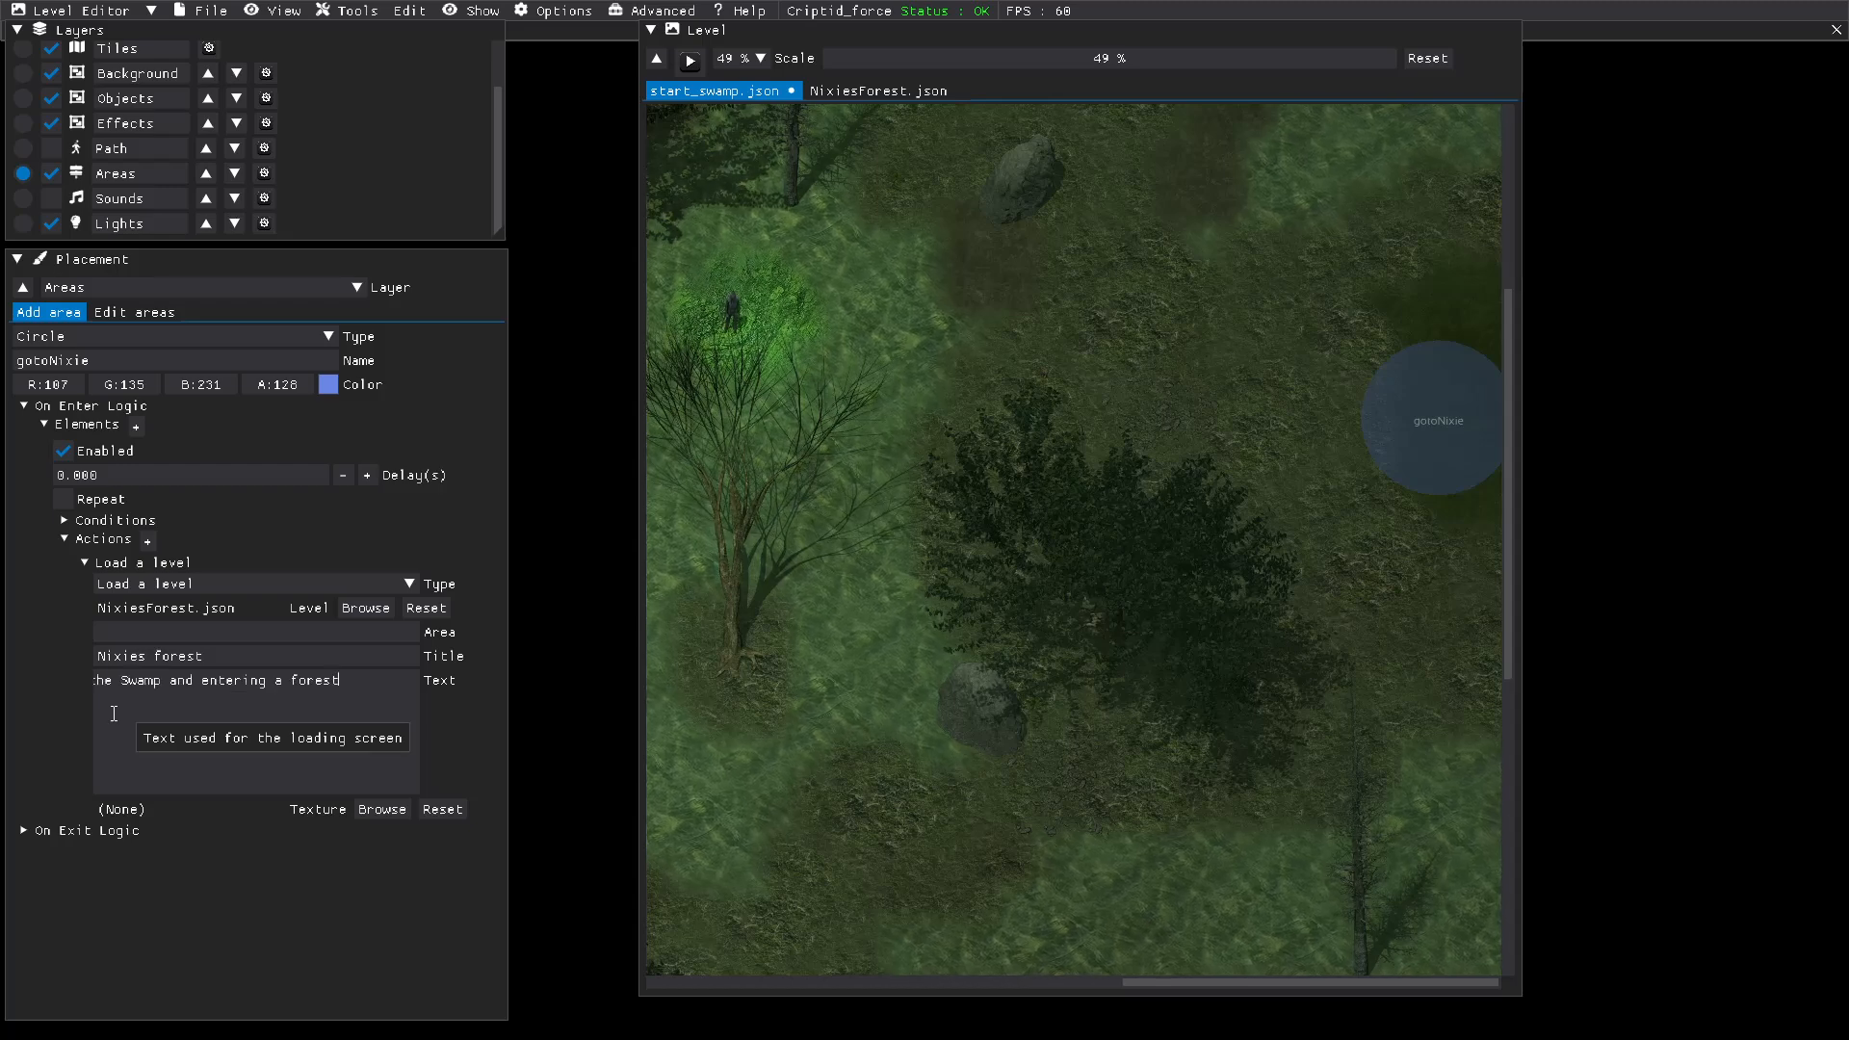
click(222, 877)
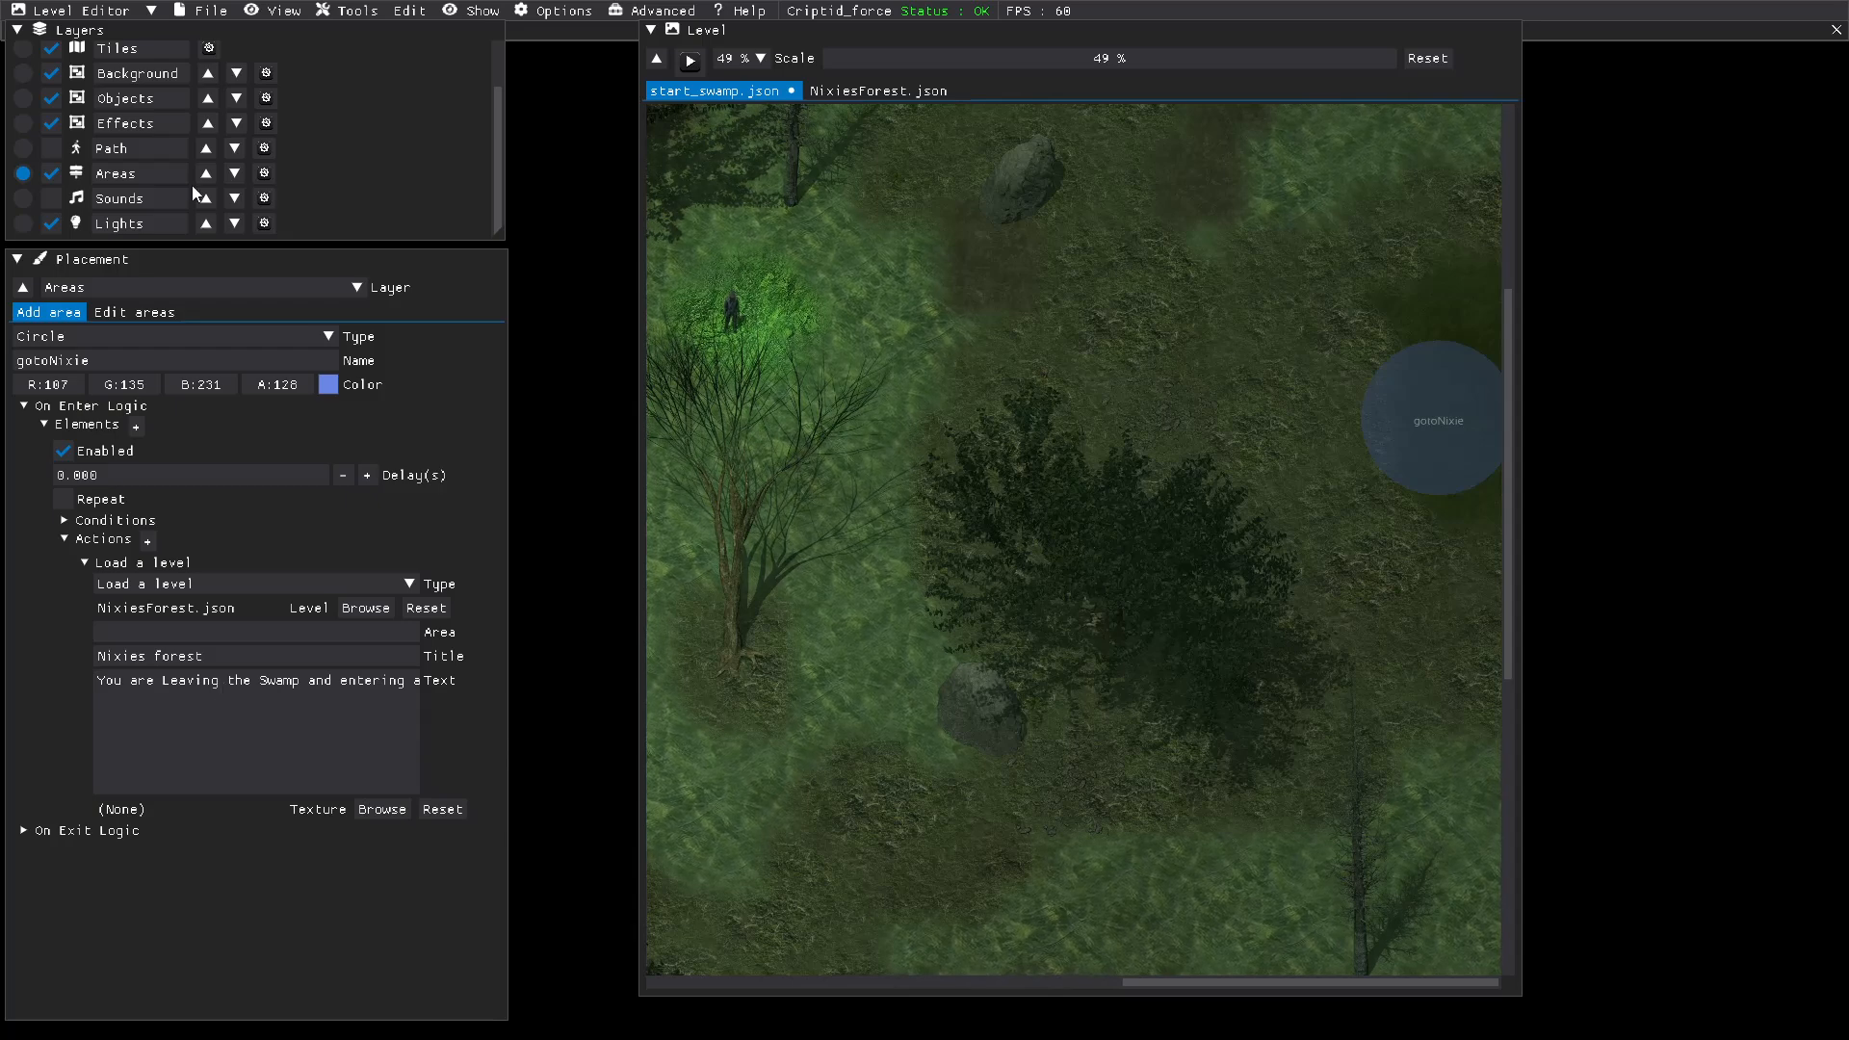
Step: Save the start_swamp level and playtest it, walking the hero southeast to the willow_wisp character
click(197, 11)
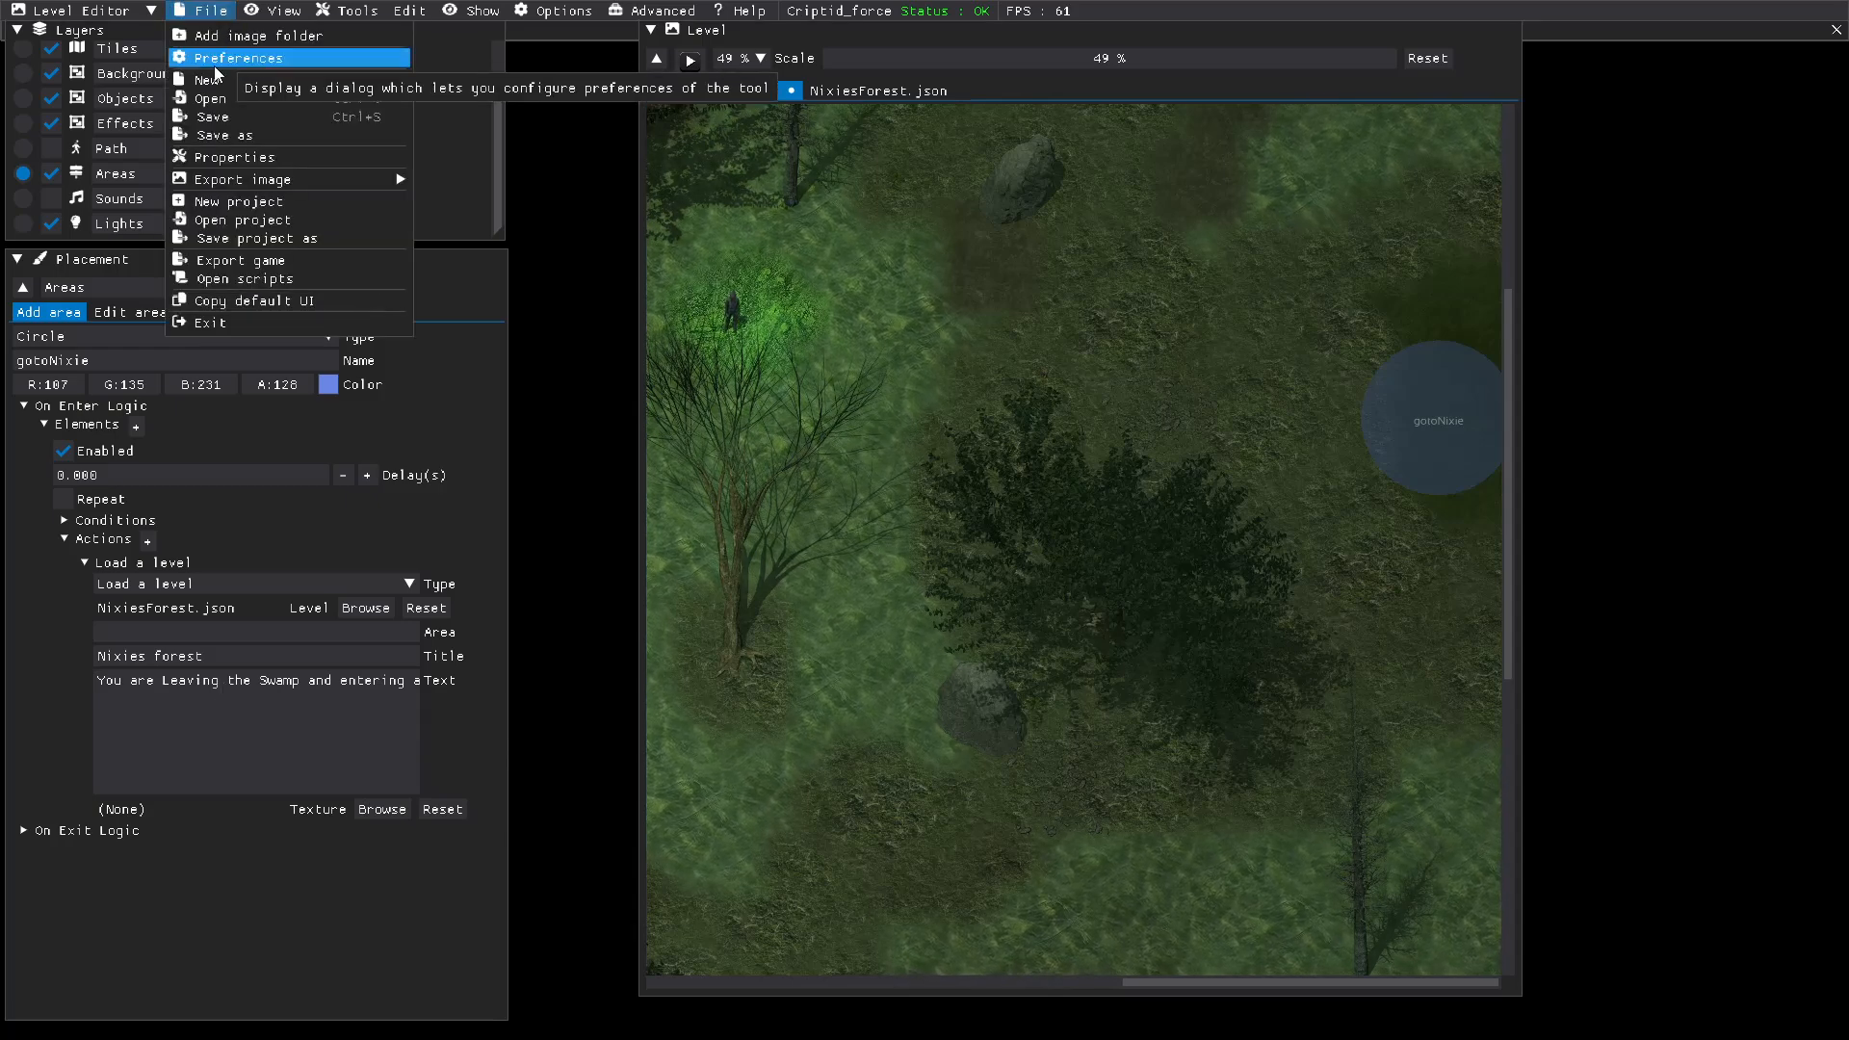
click(222, 128)
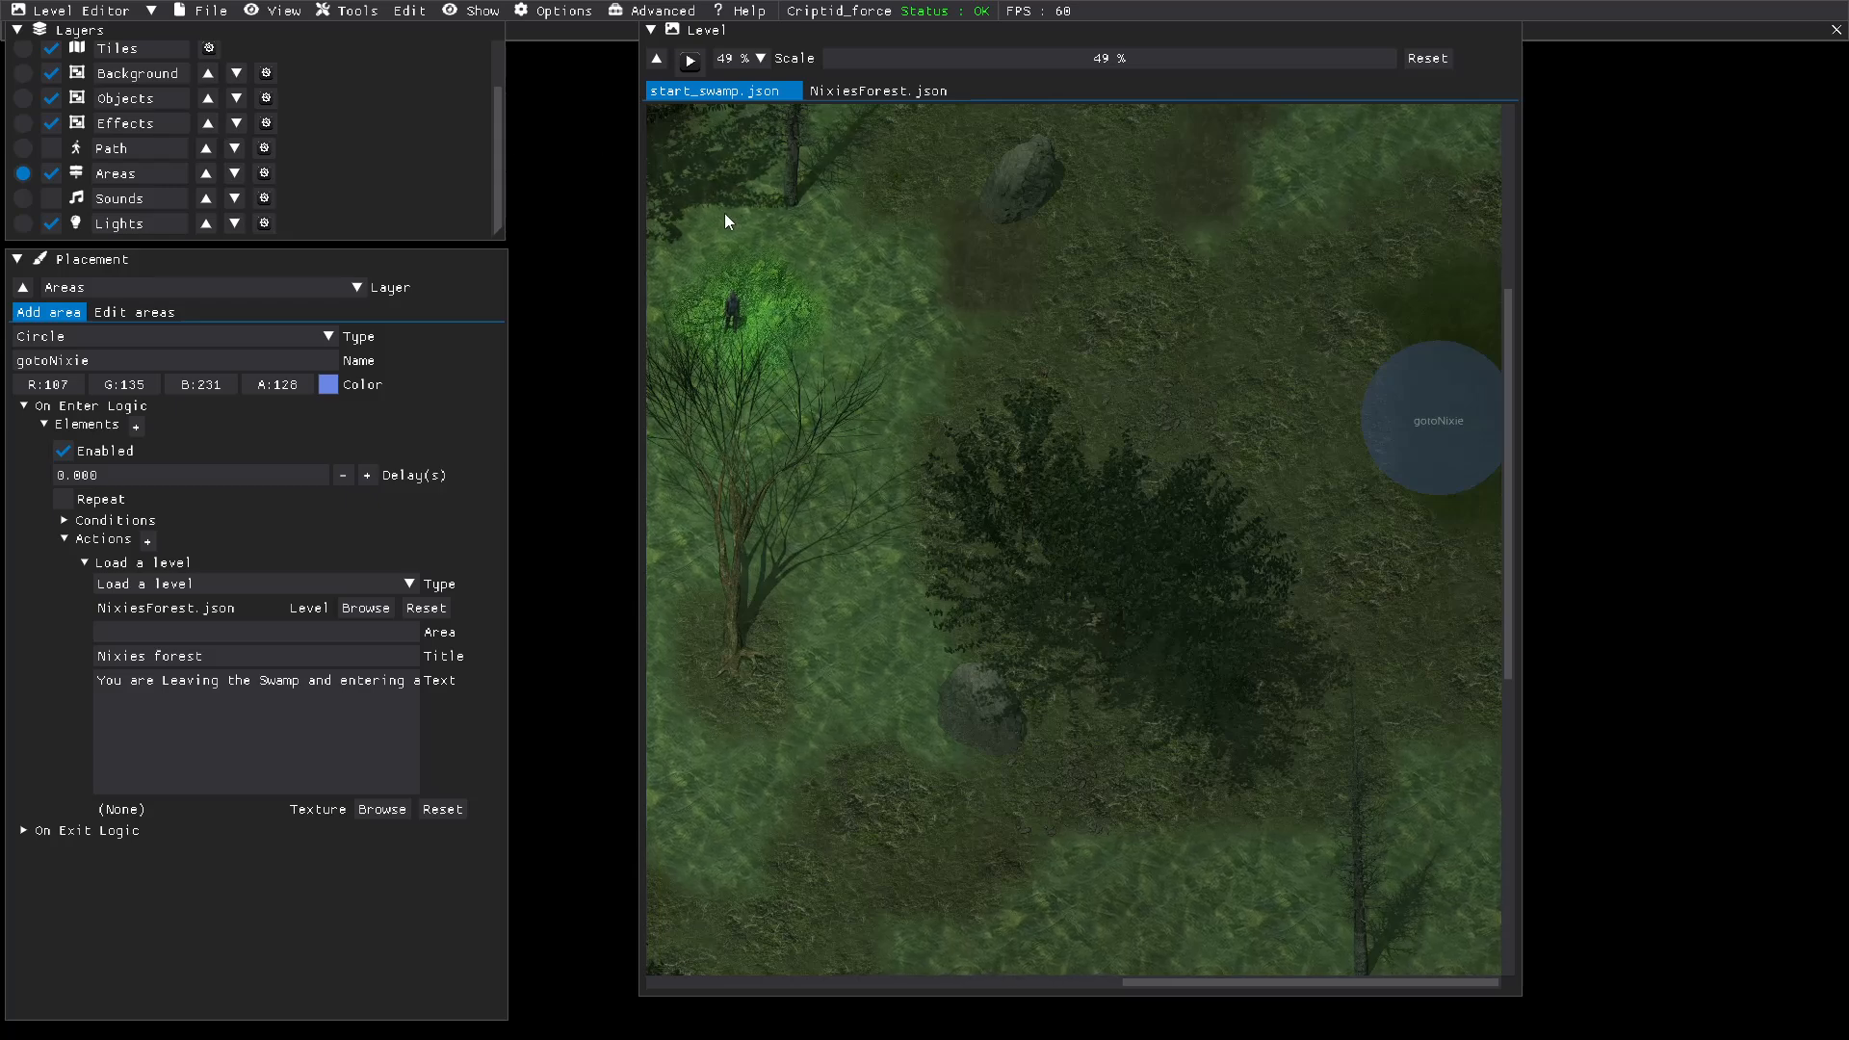
click(690, 66)
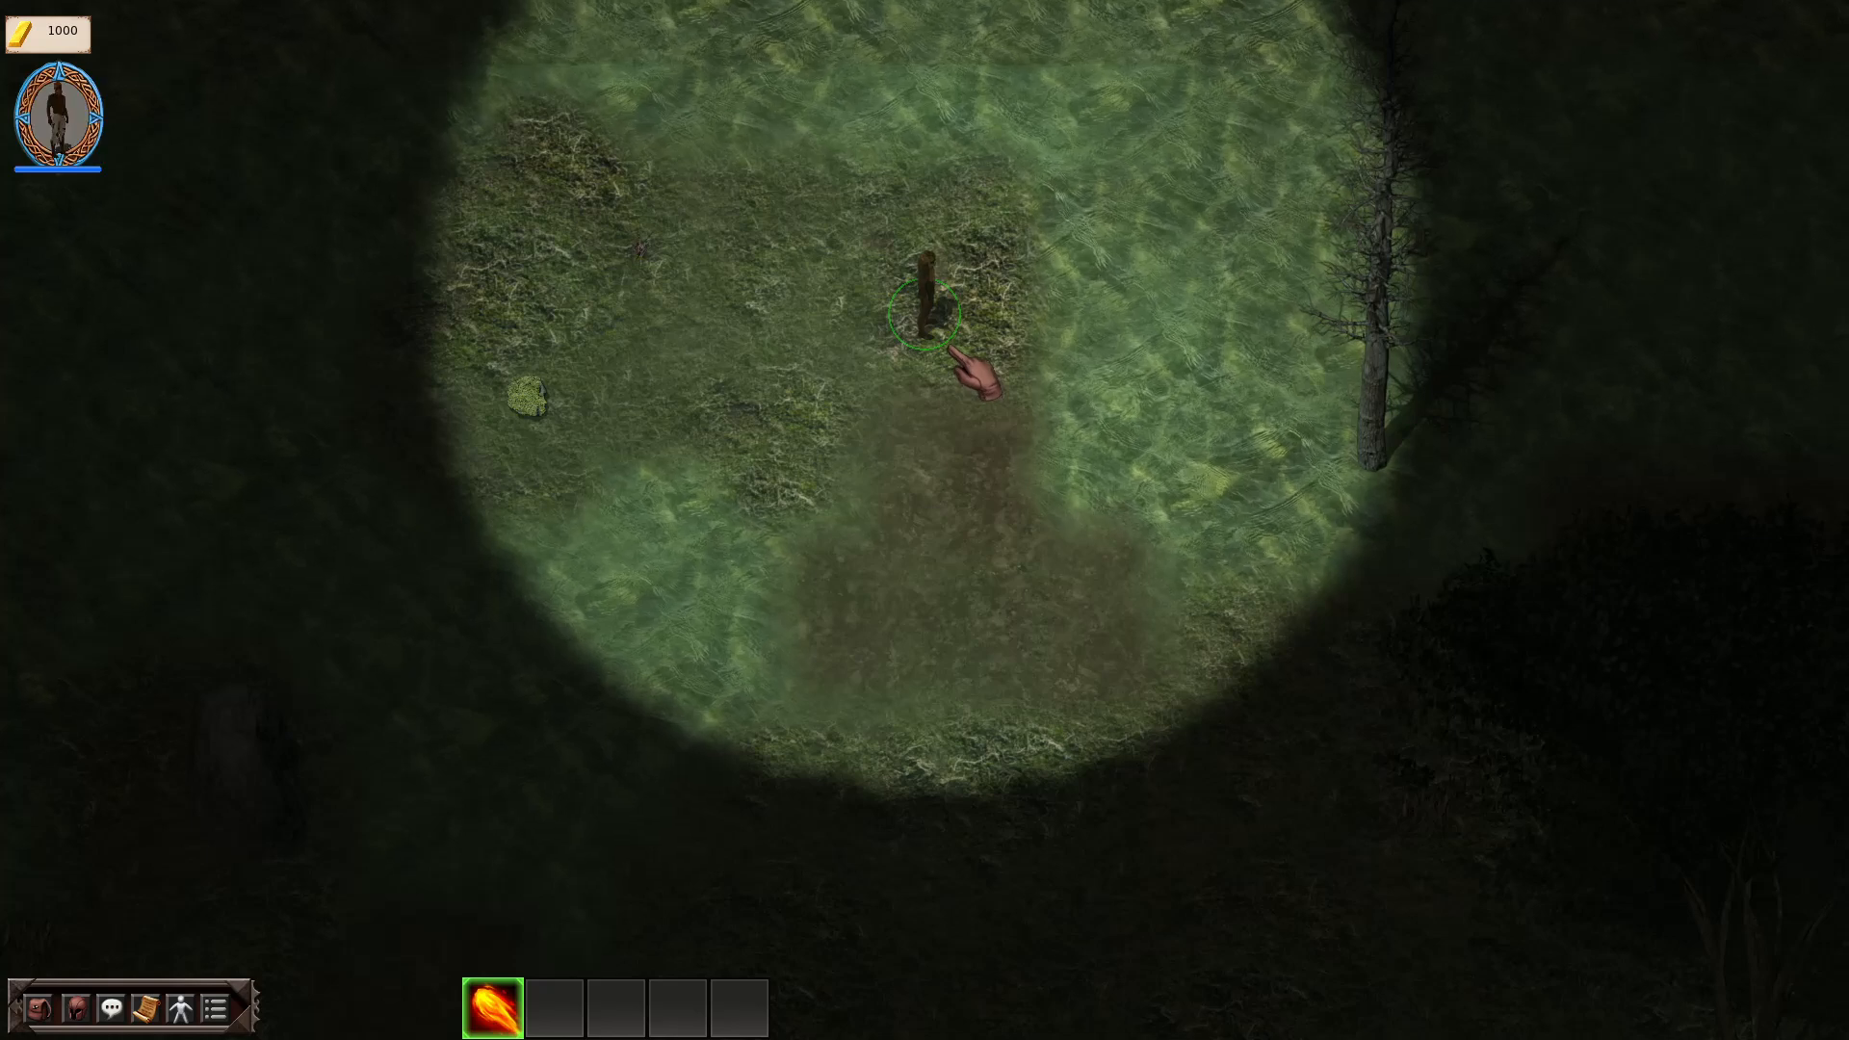
key(s)
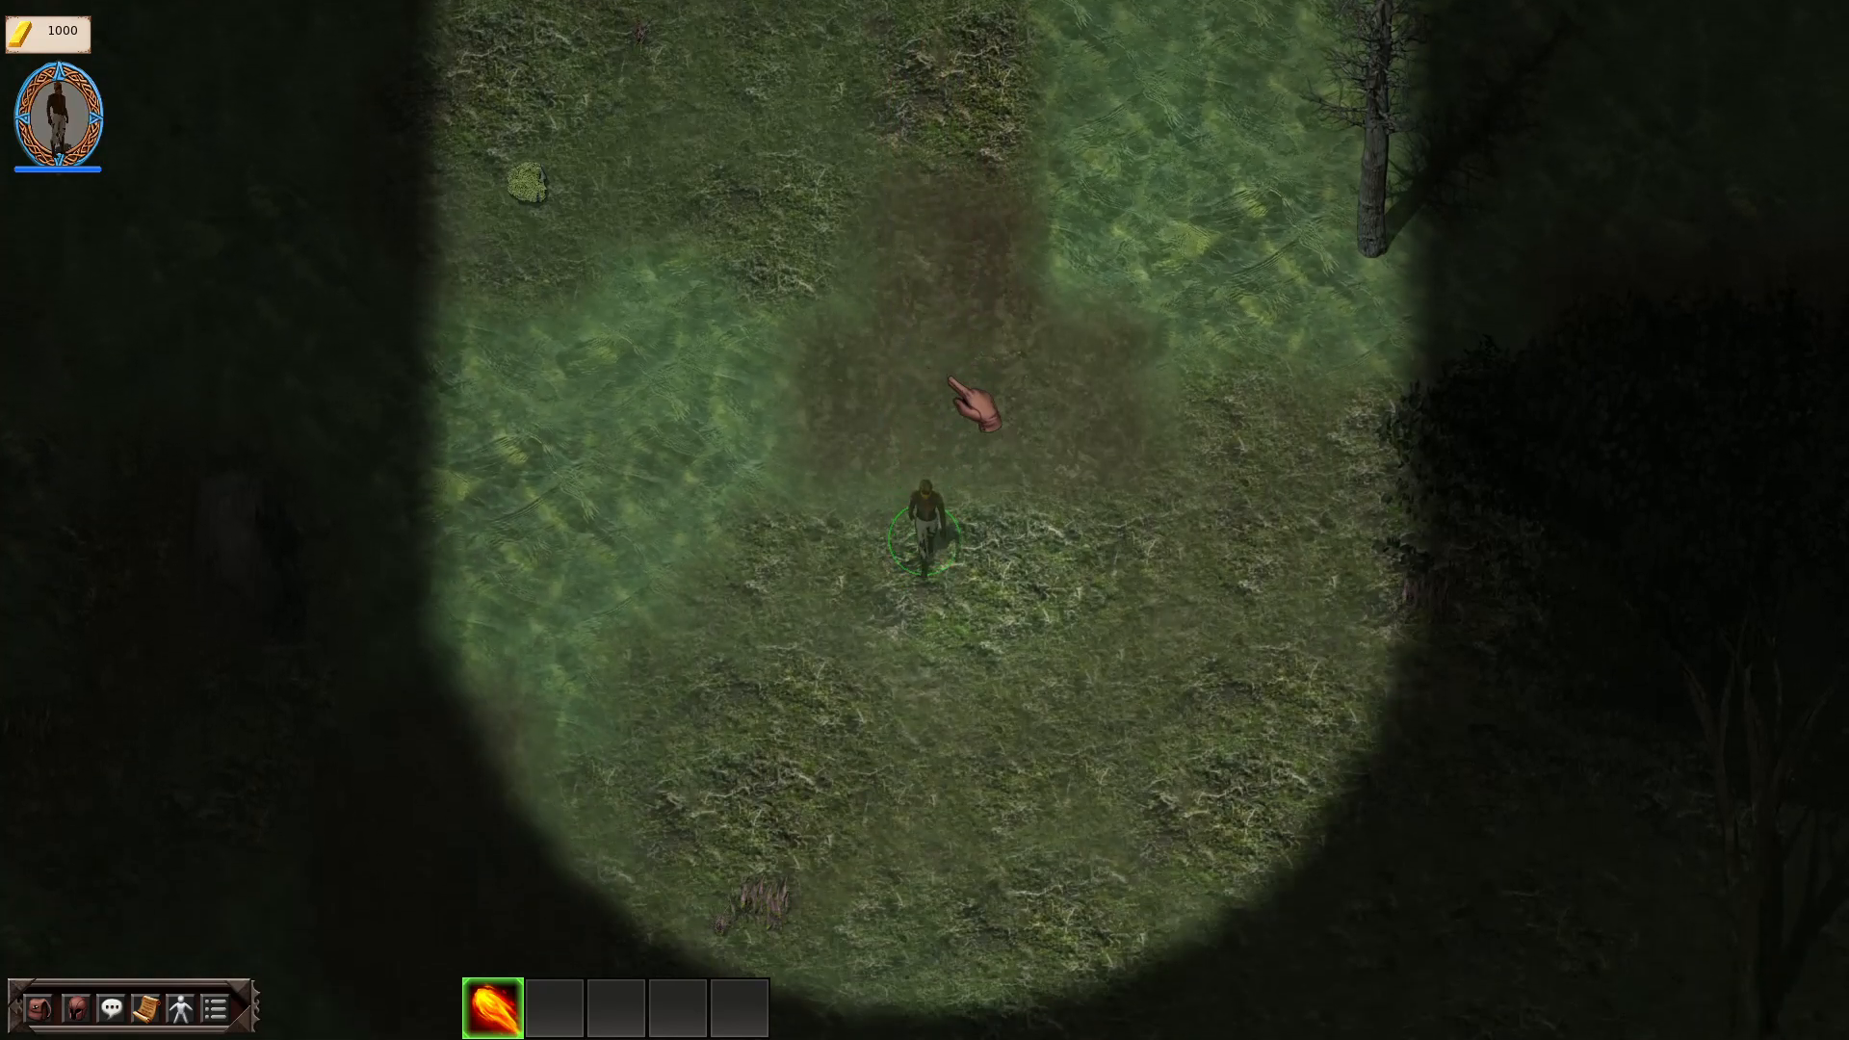
key(d)
key(s)
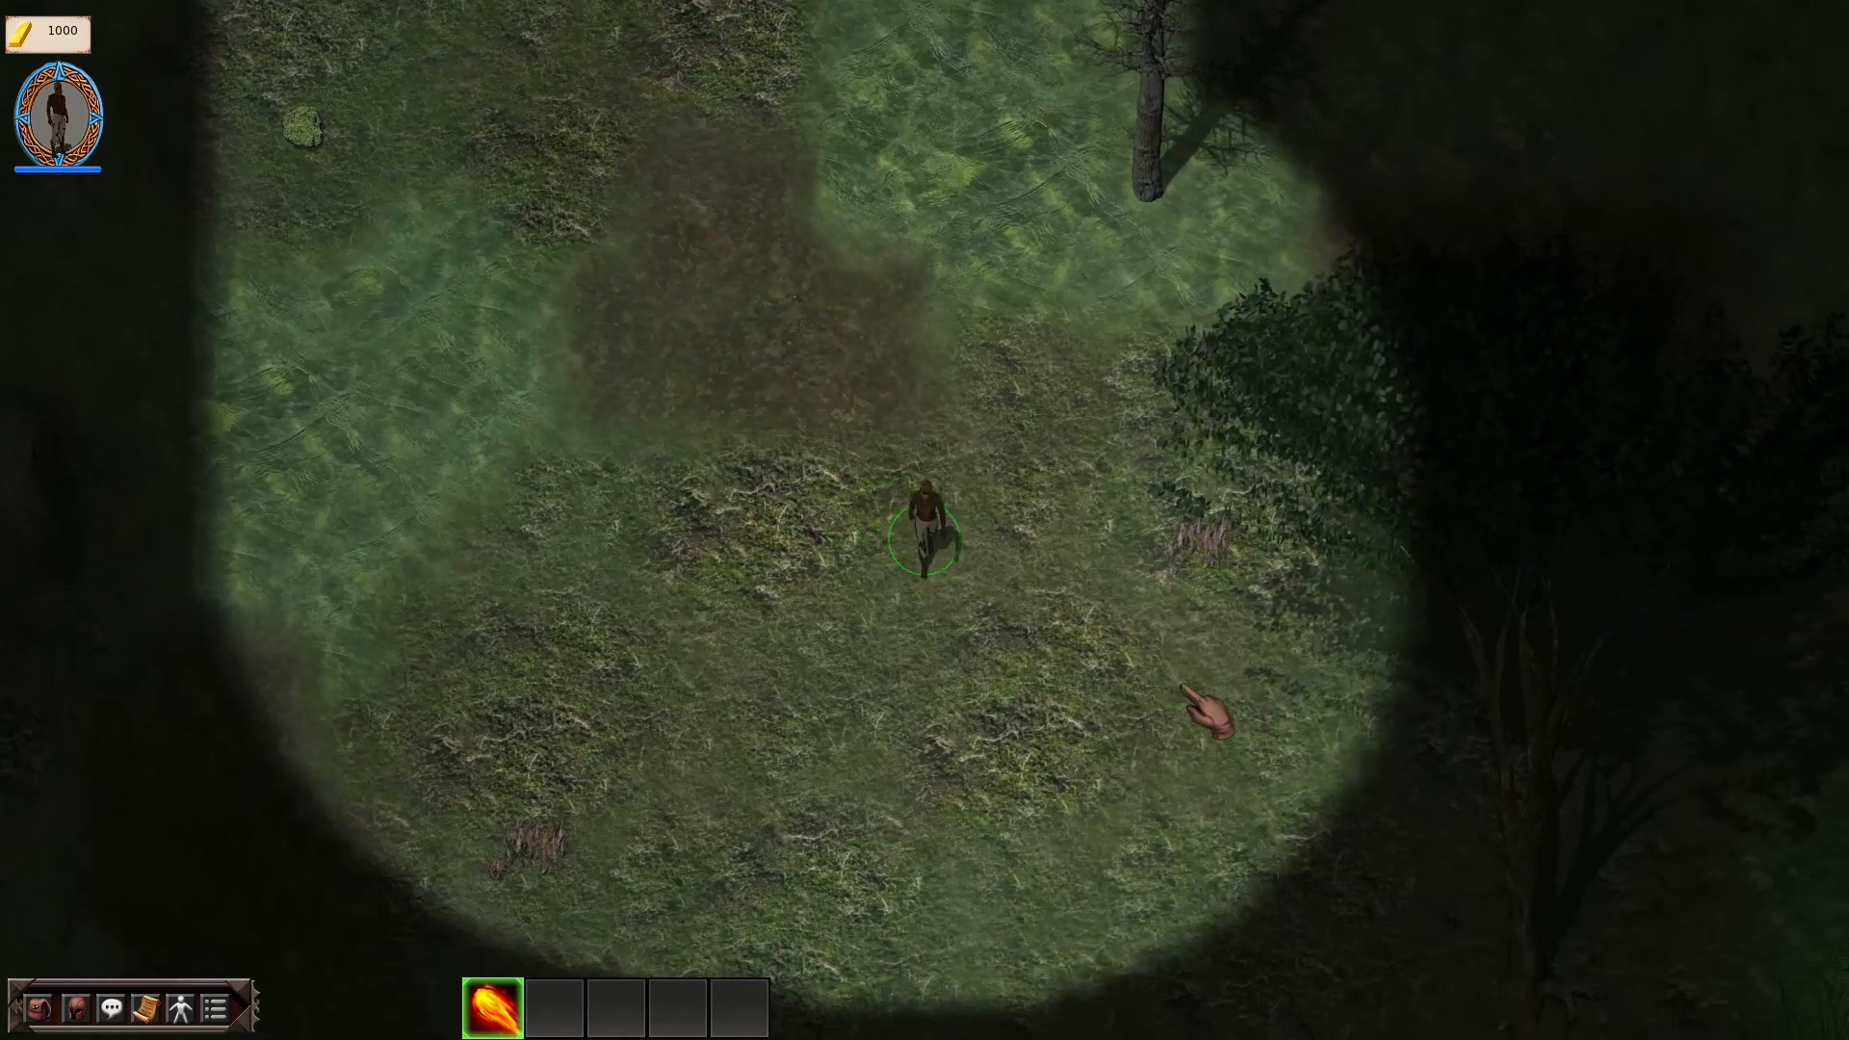
key(d)
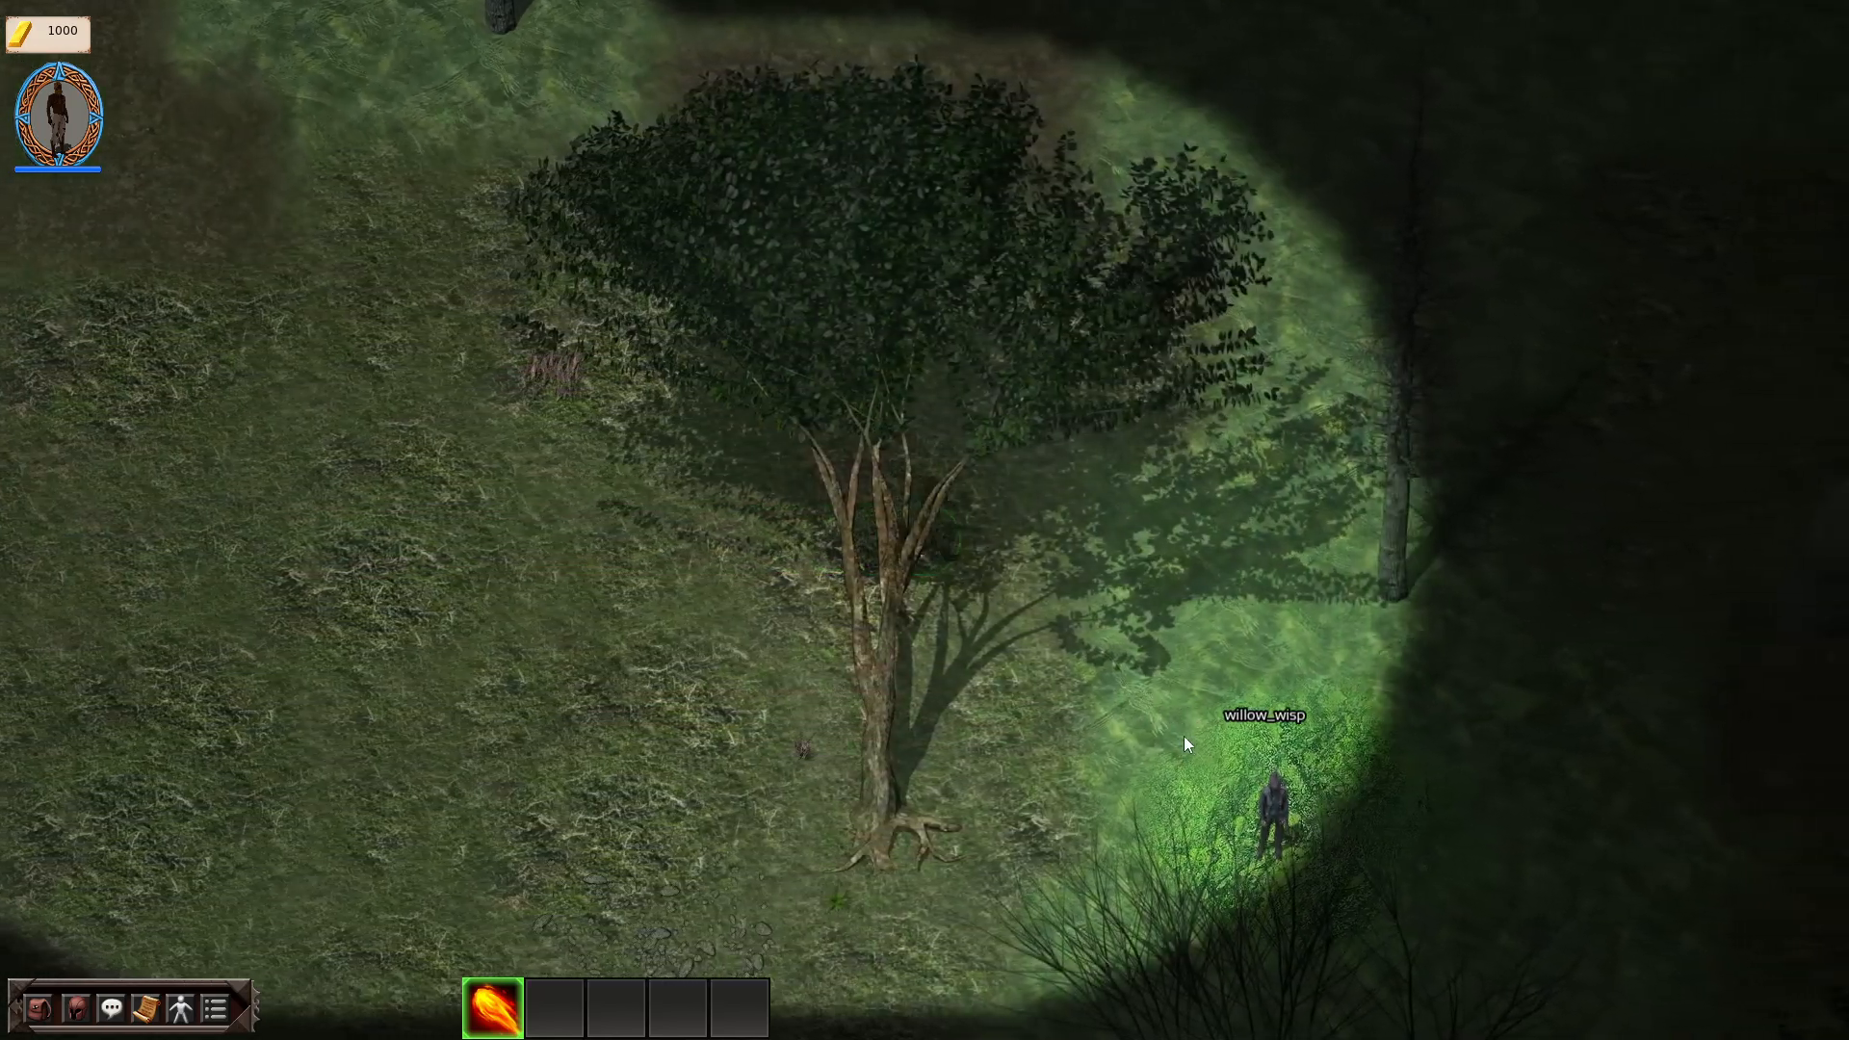
key(s)
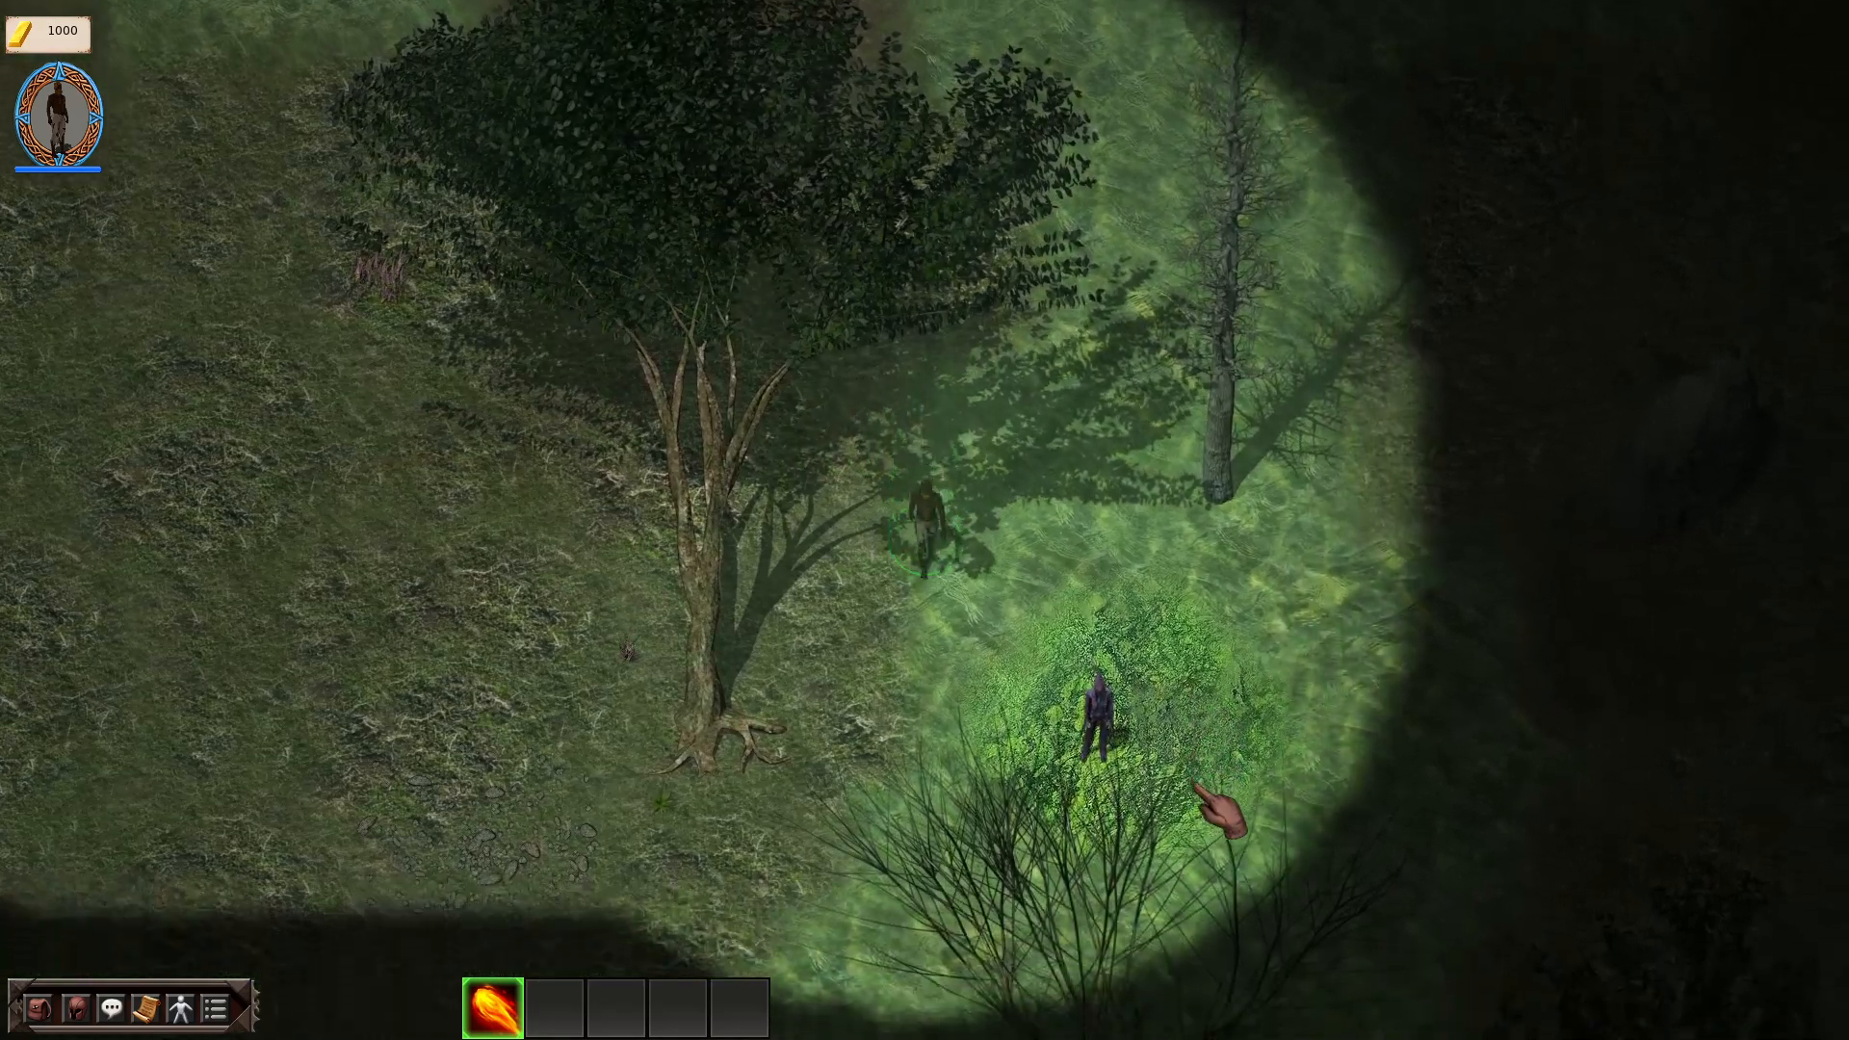
key(d)
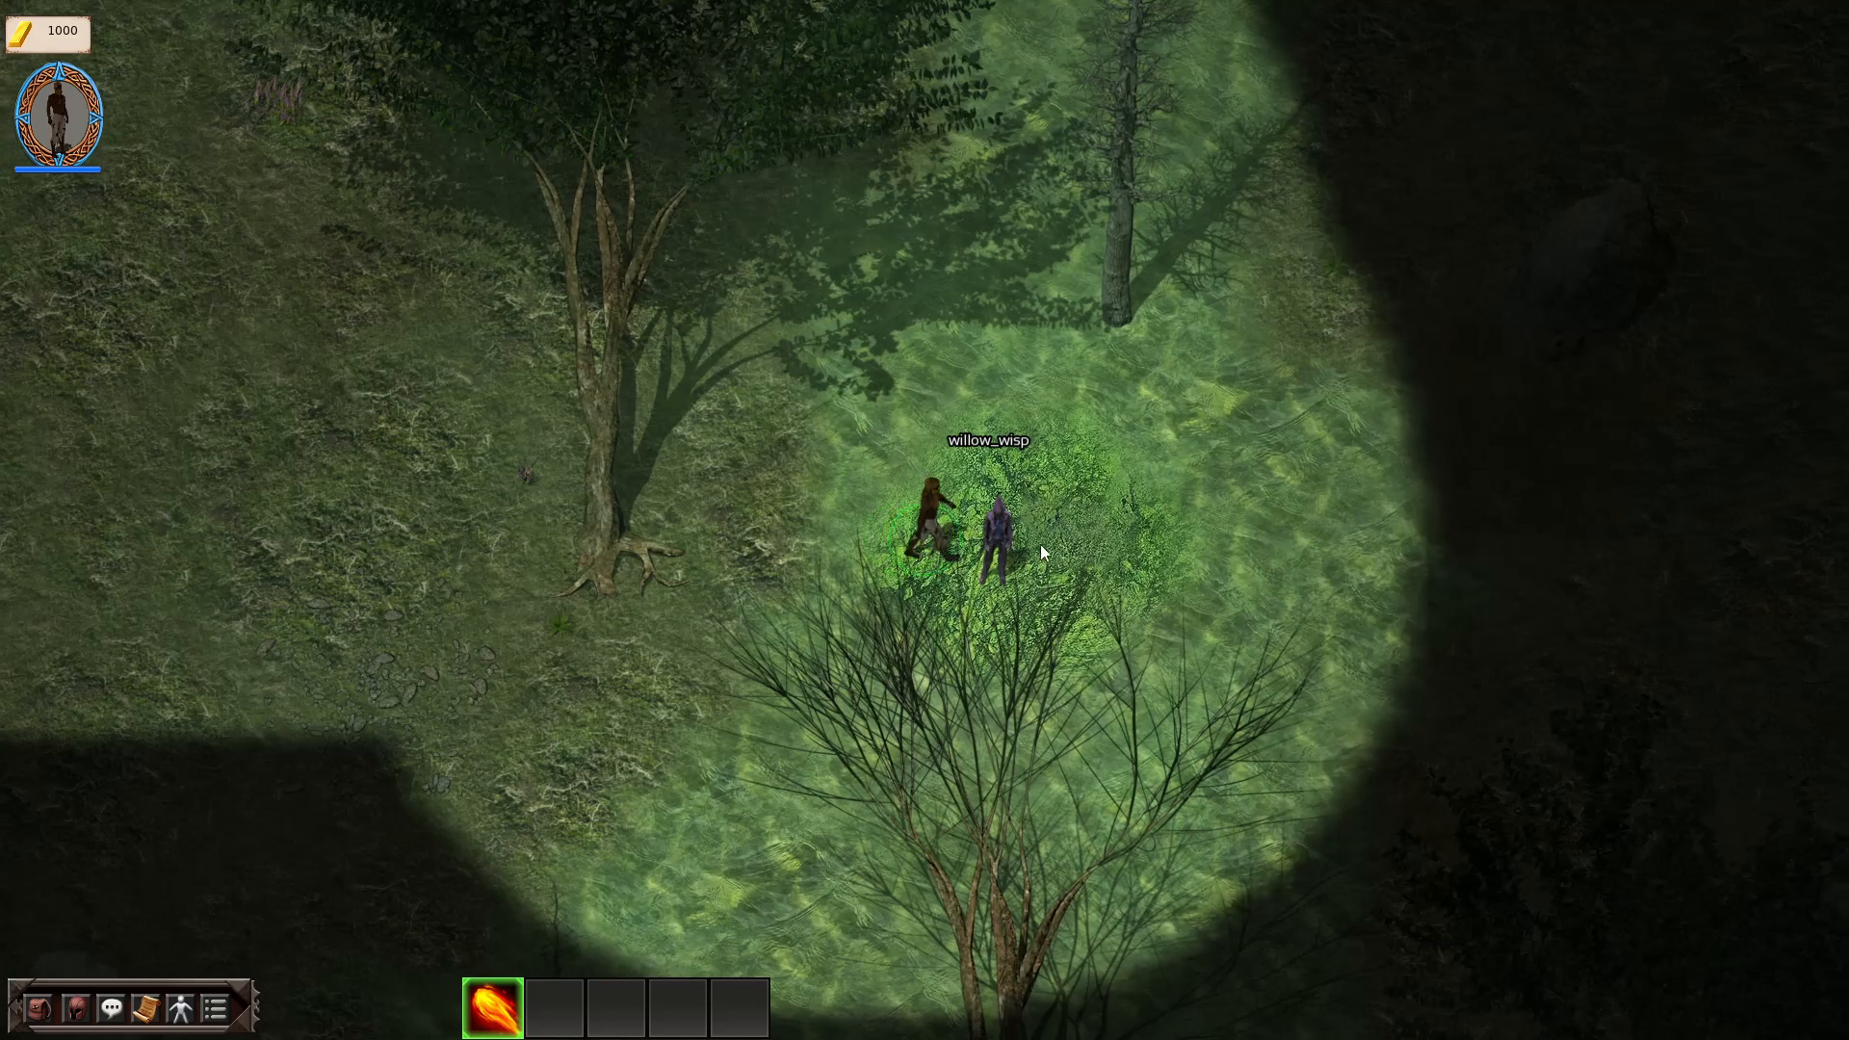
Step: Accept willow_wisp into the party and walk east towards the thick-grass patch, ending the playtest there
click(1003, 524)
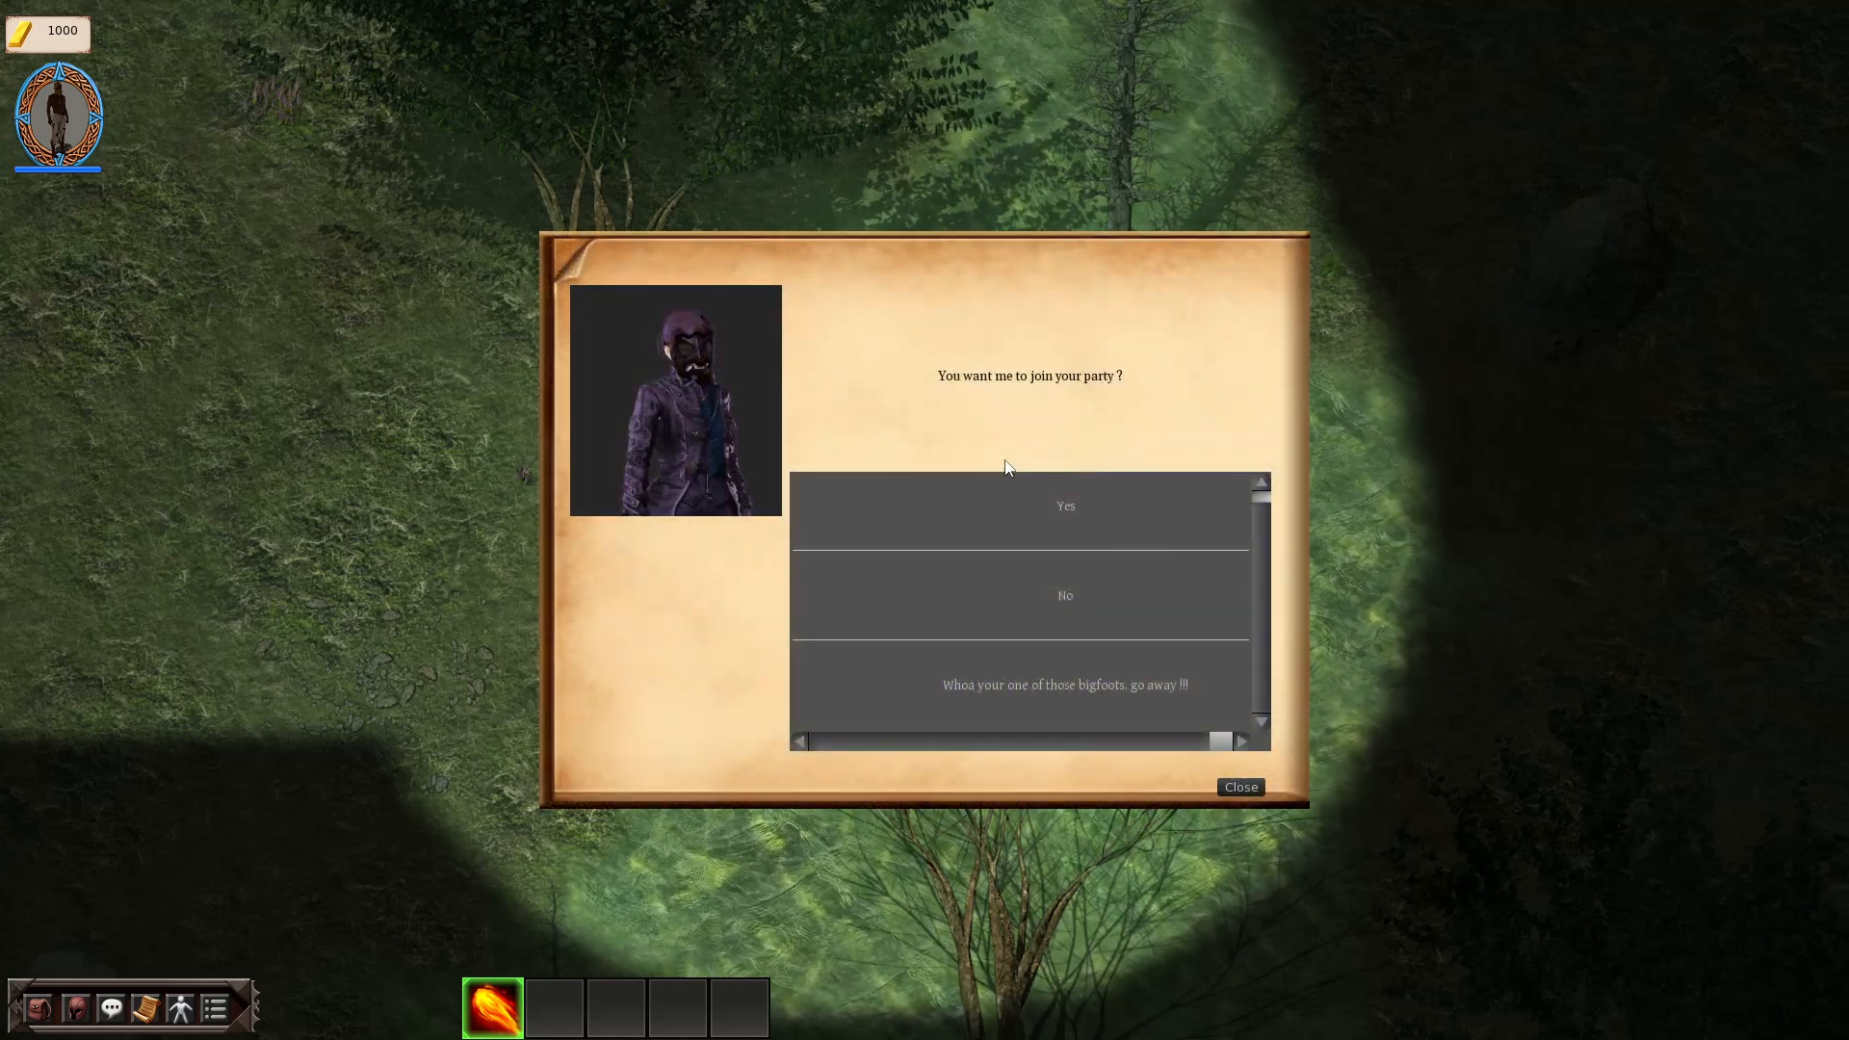
click(1063, 507)
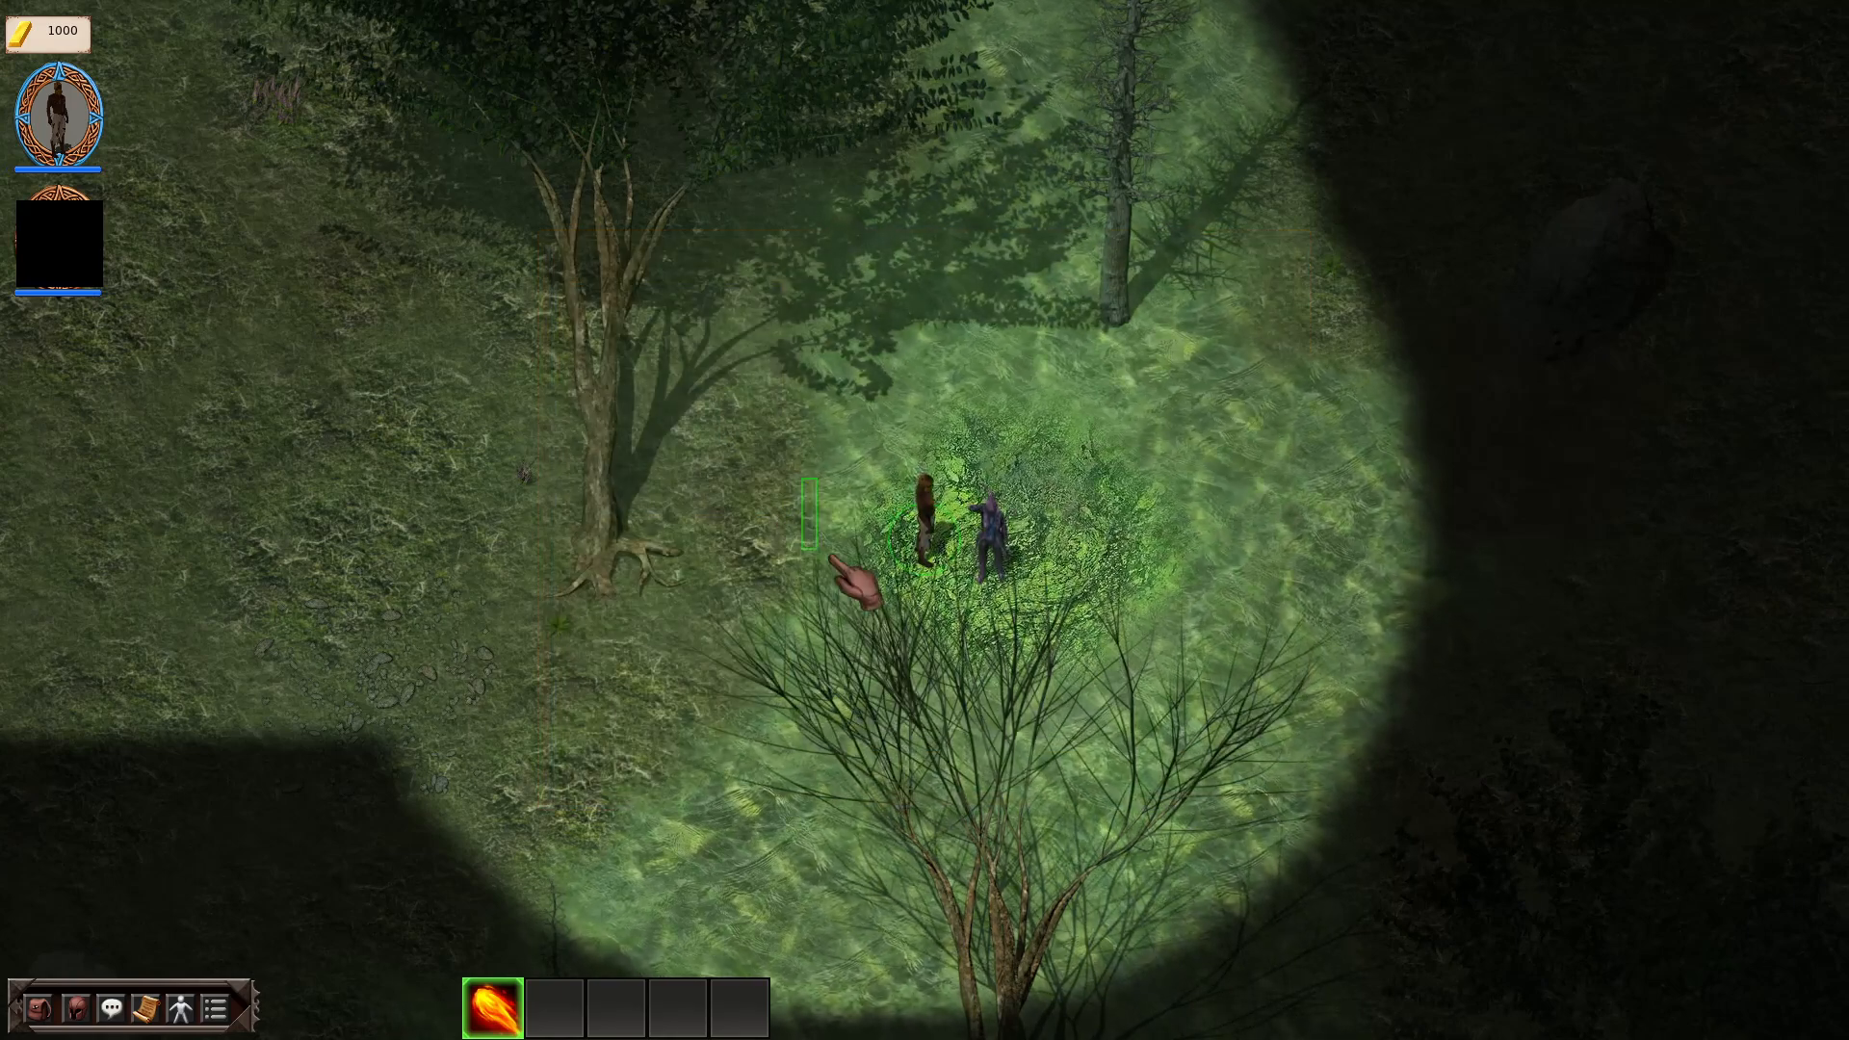
key(d)
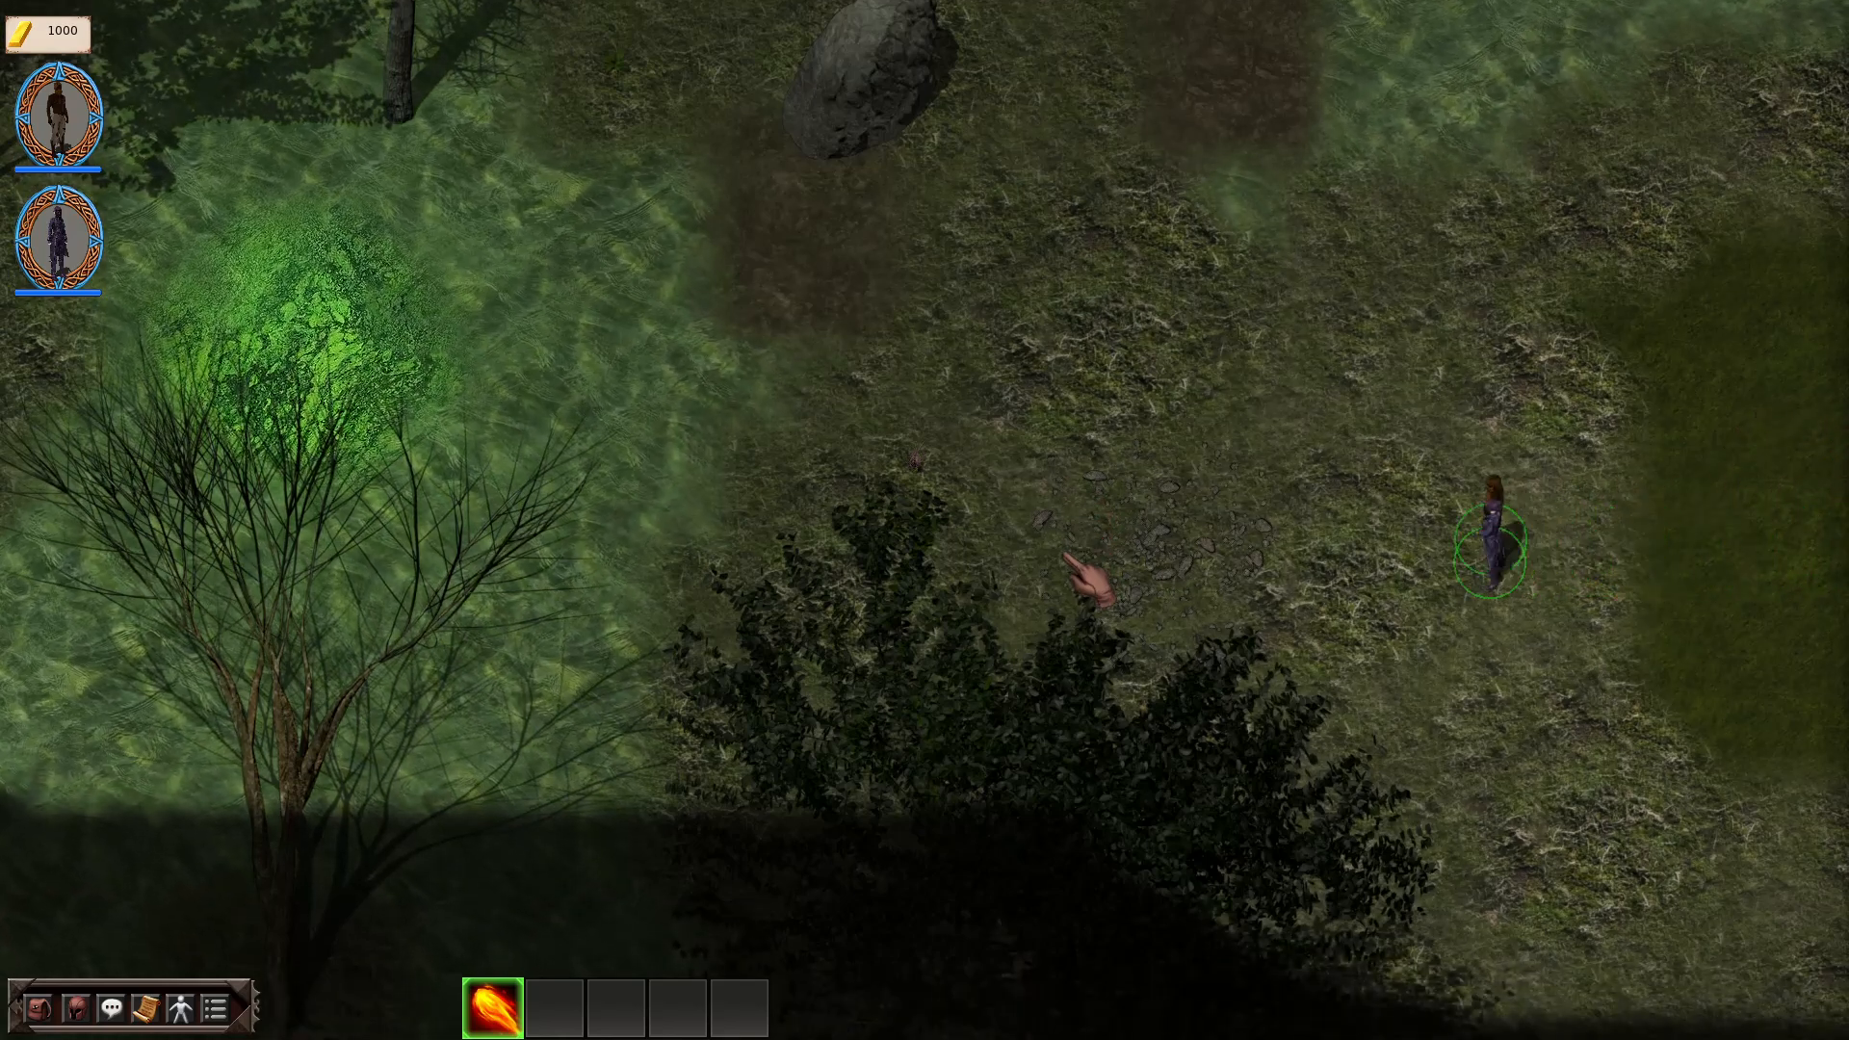
key(Escape)
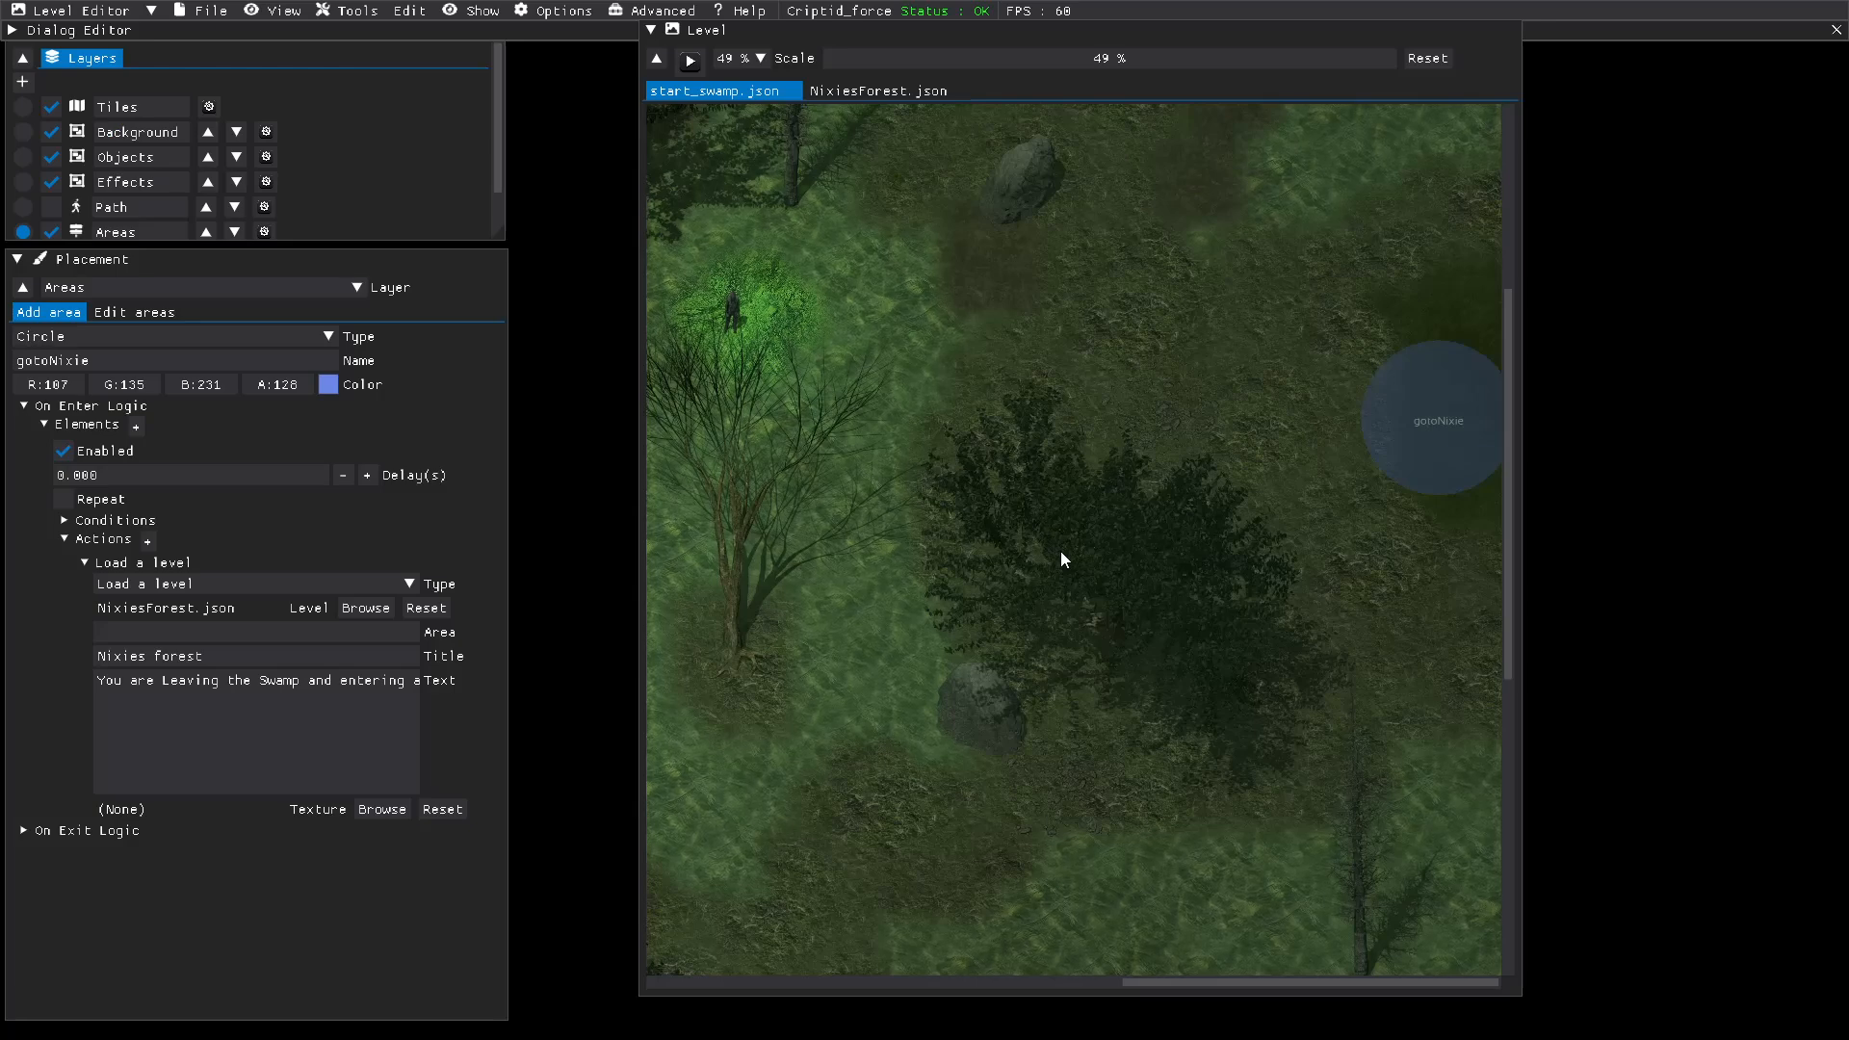
Step: Save start_swamp and bring up the list of existing areas in the NixiesForest level for editing
click(202, 11)
click(214, 117)
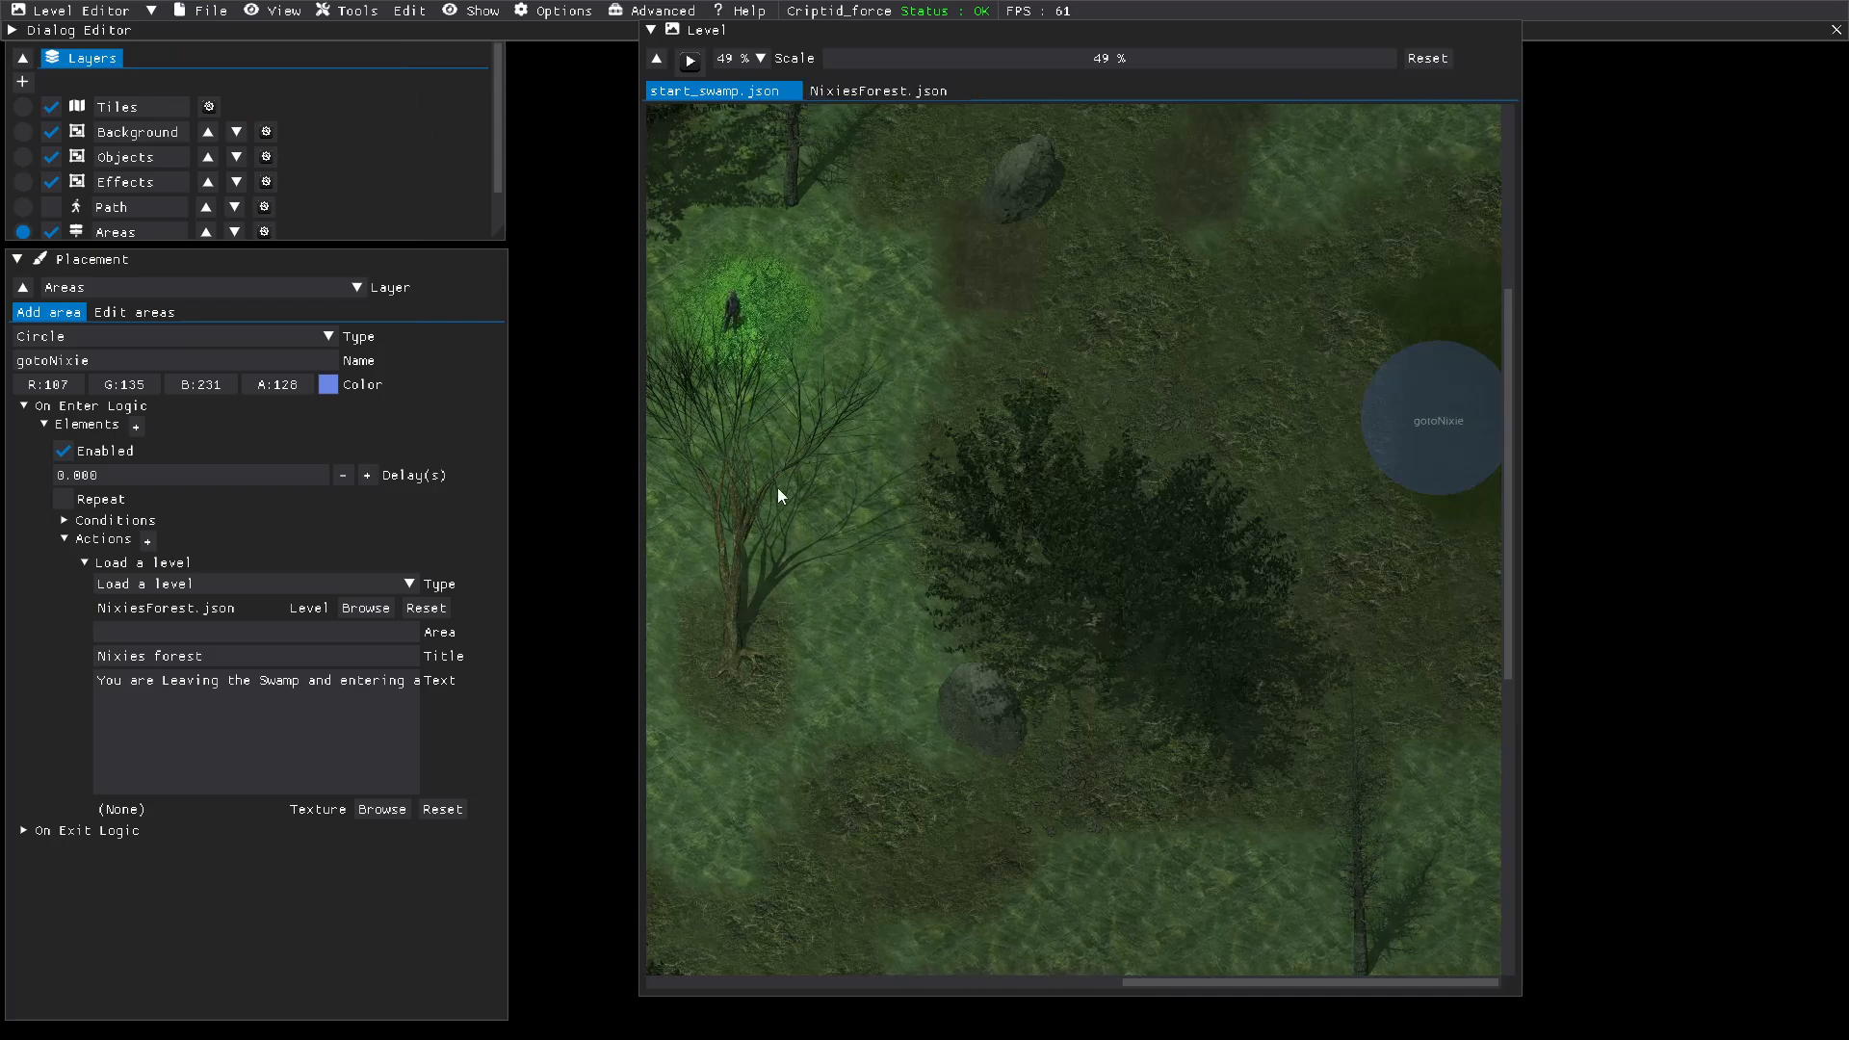
click(408, 636)
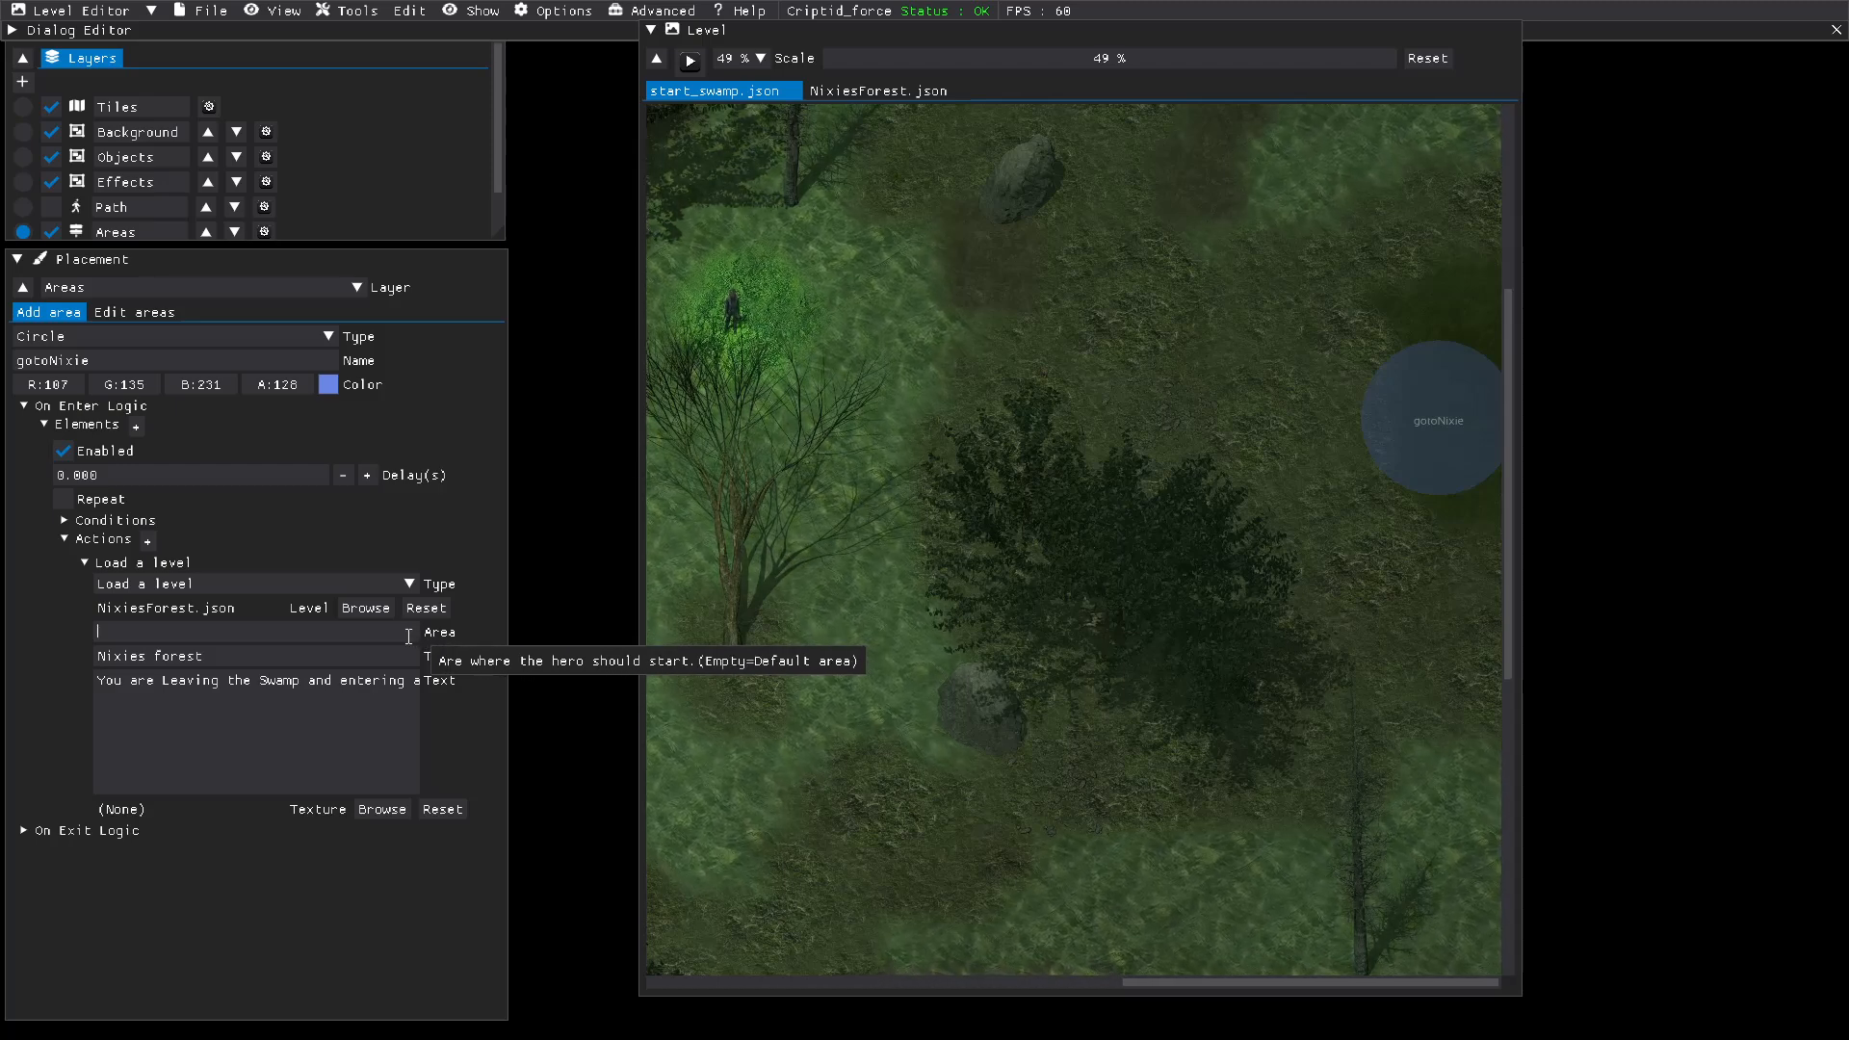
click(857, 91)
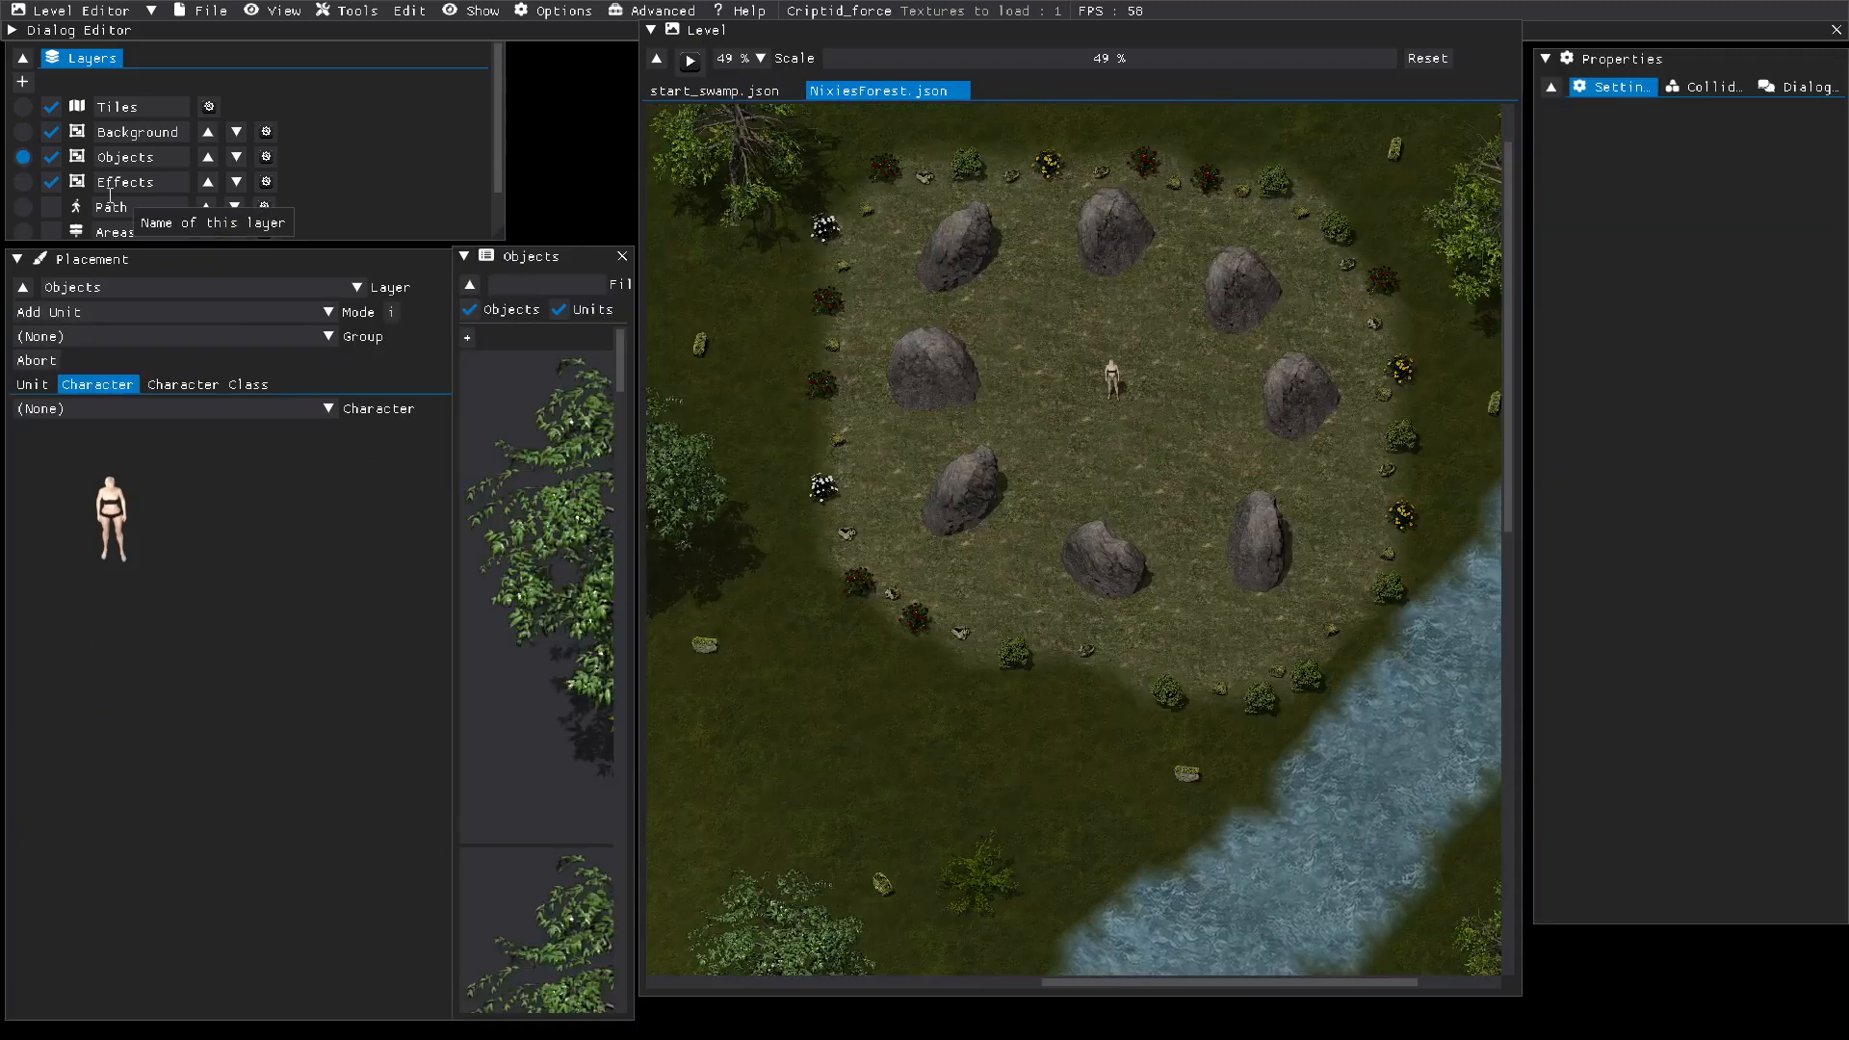
click(23, 232)
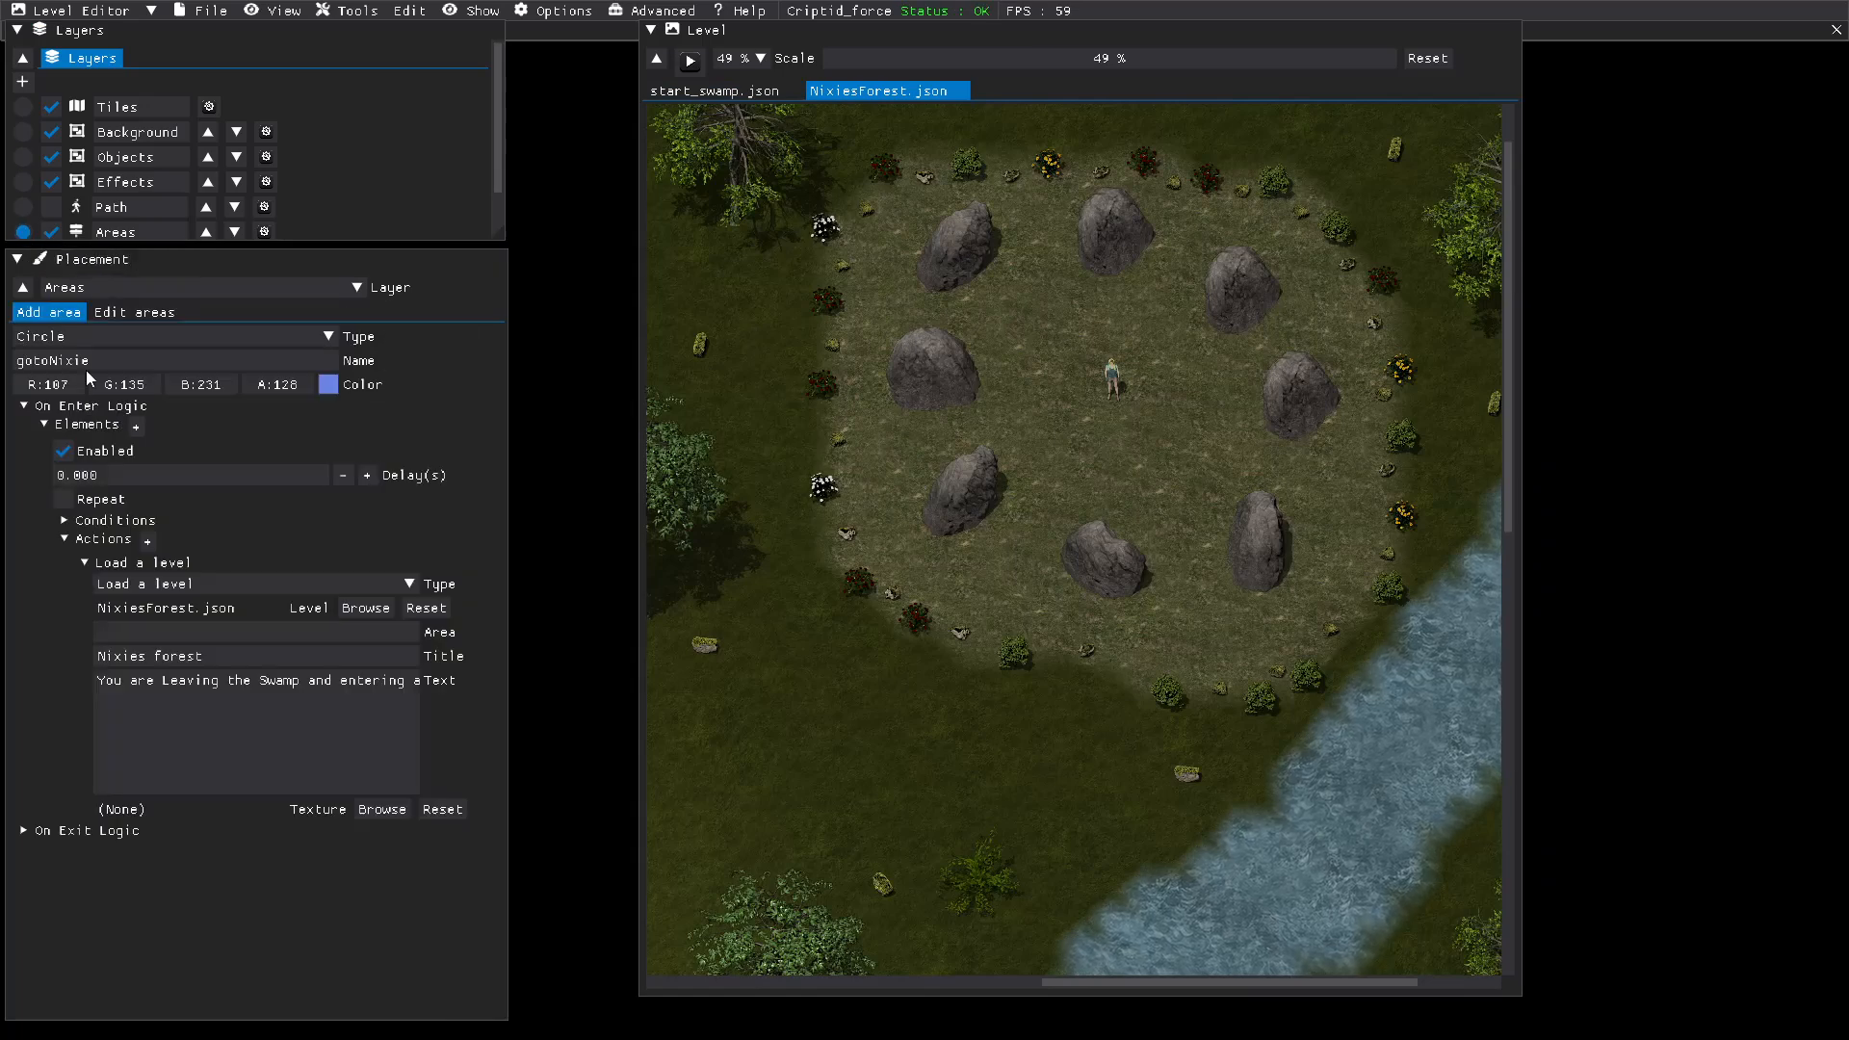
click(147, 318)
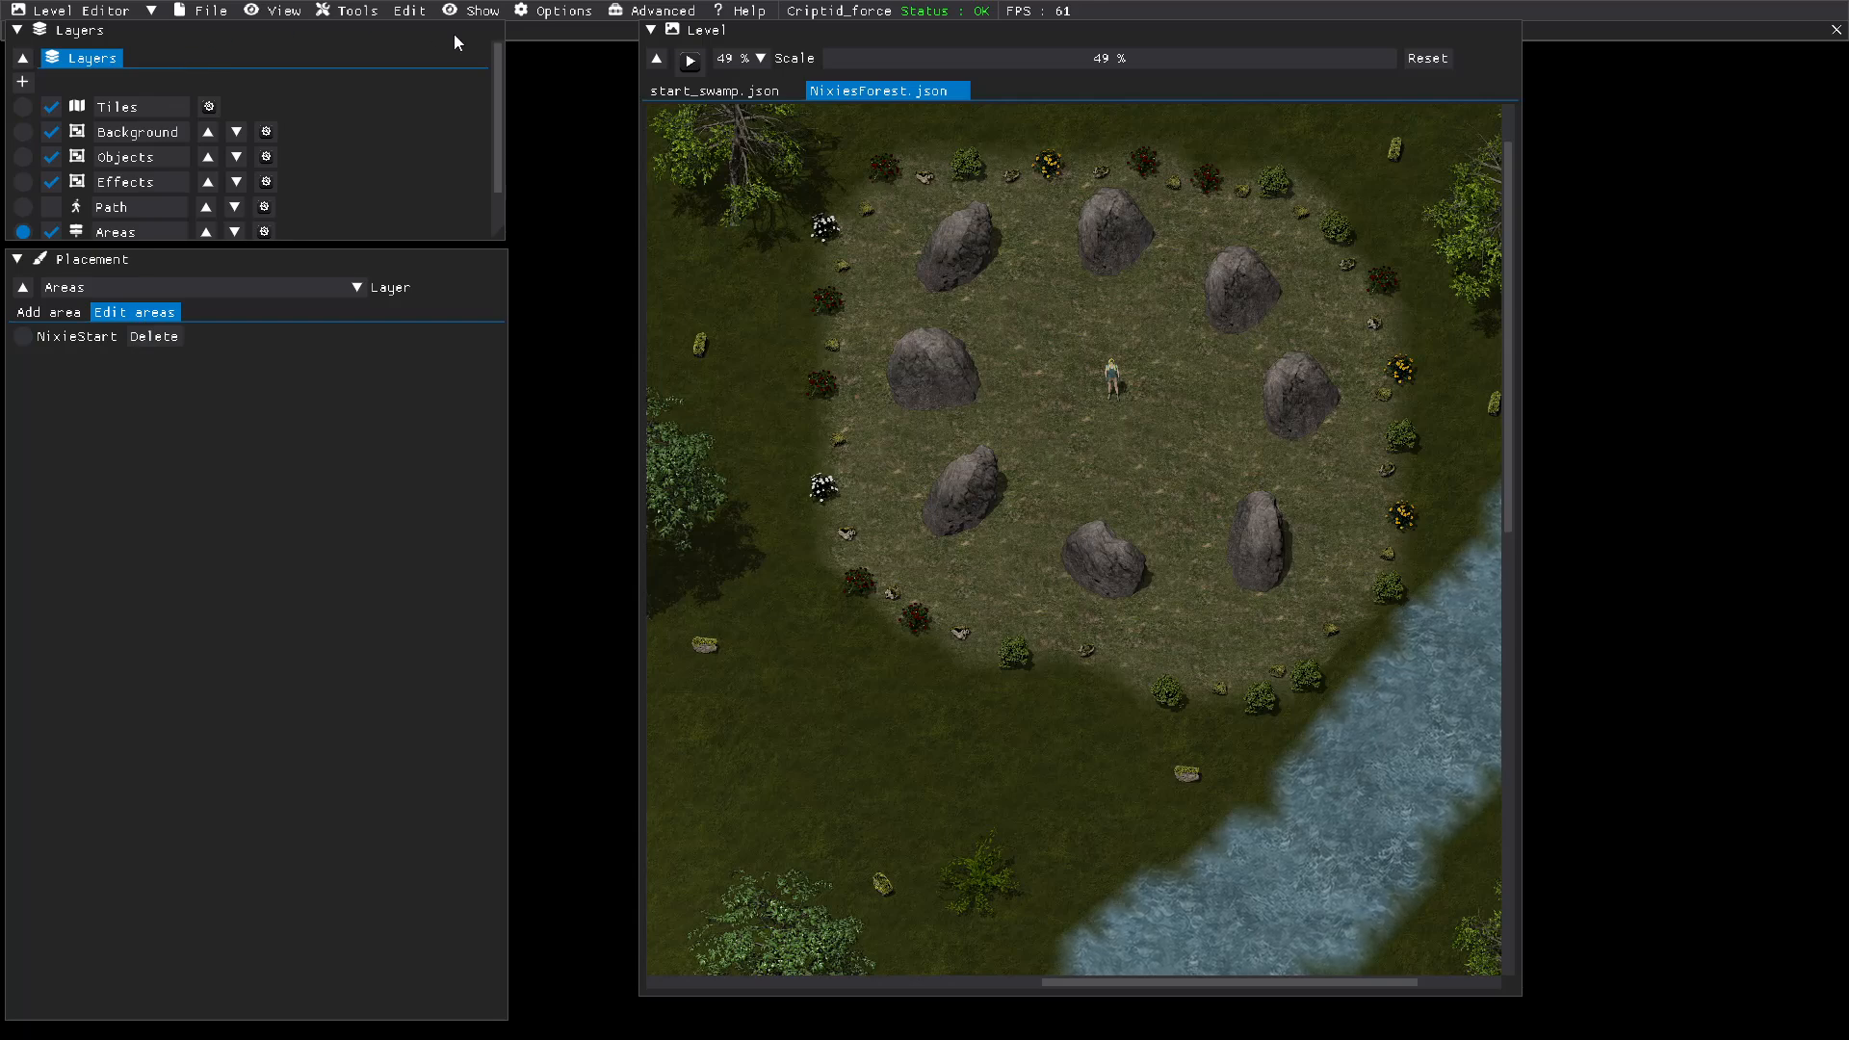
Step: Open the gotoNixie area of the start_swamp level for editing and add a new element to its On Enter Logic
click(693, 92)
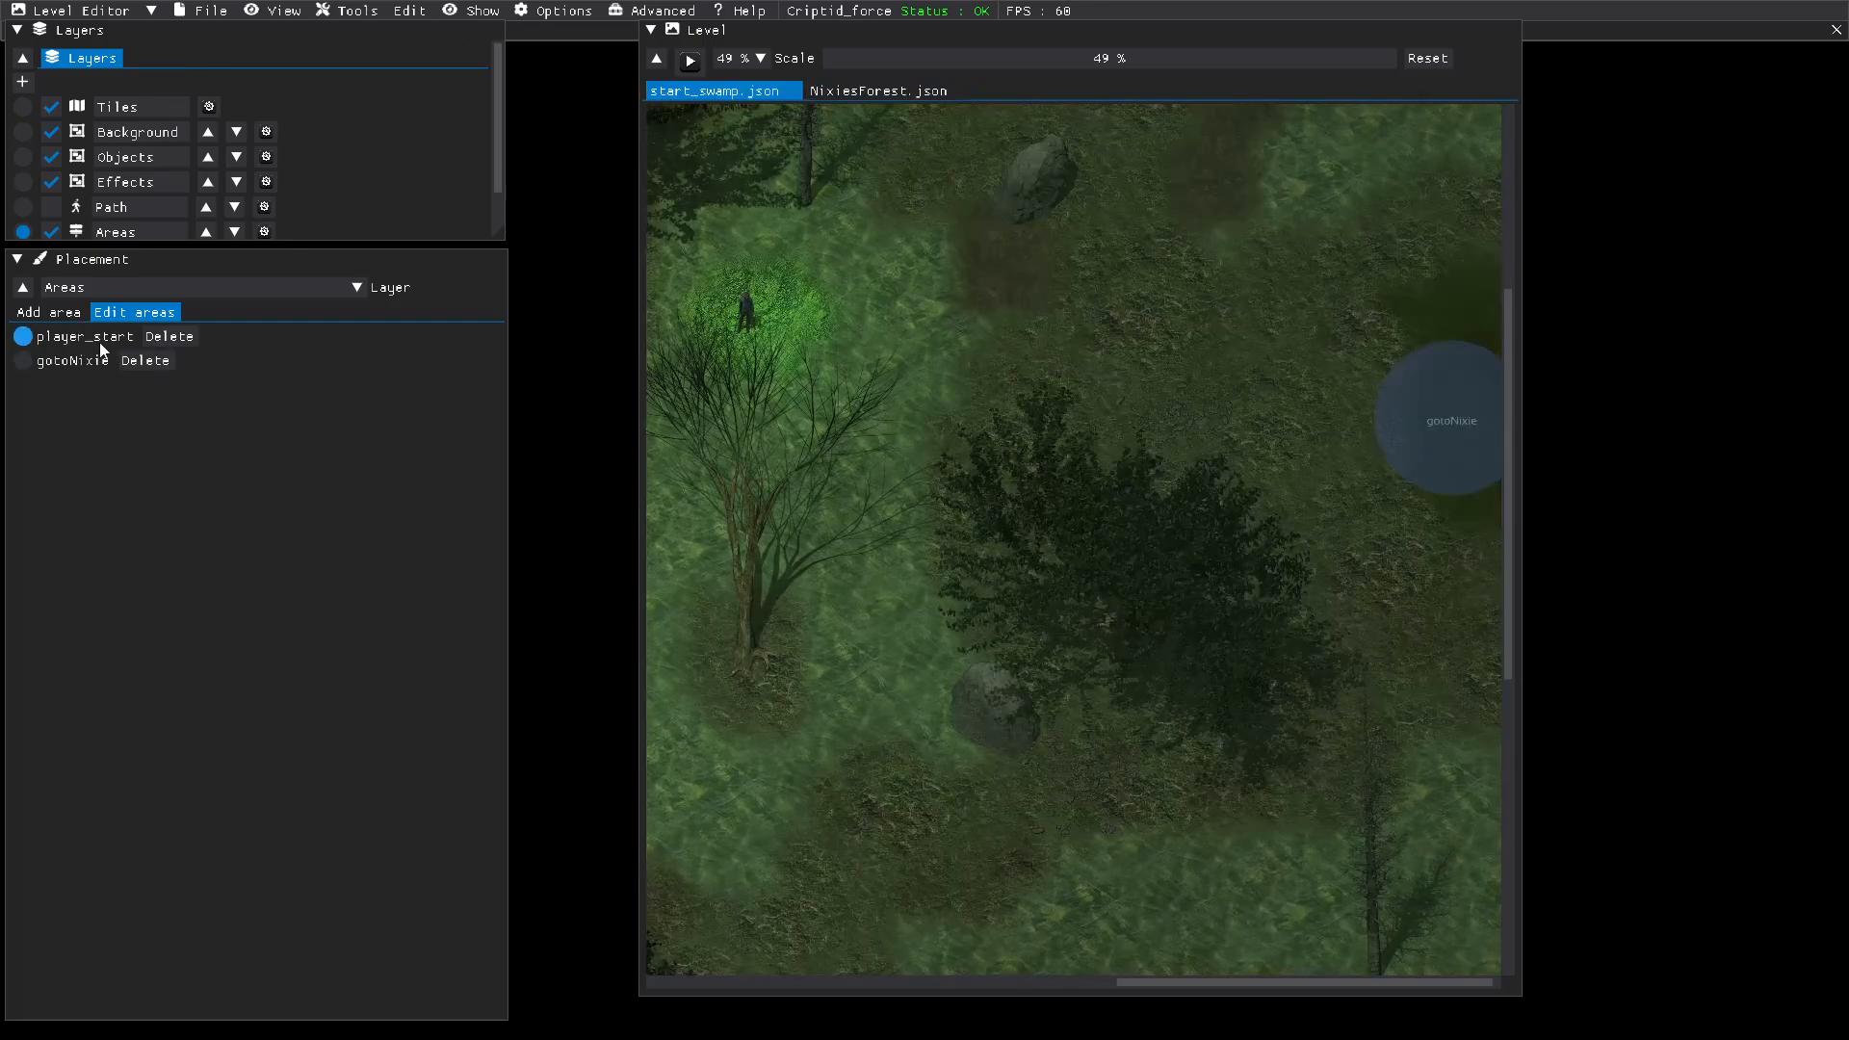
click(48, 312)
click(131, 312)
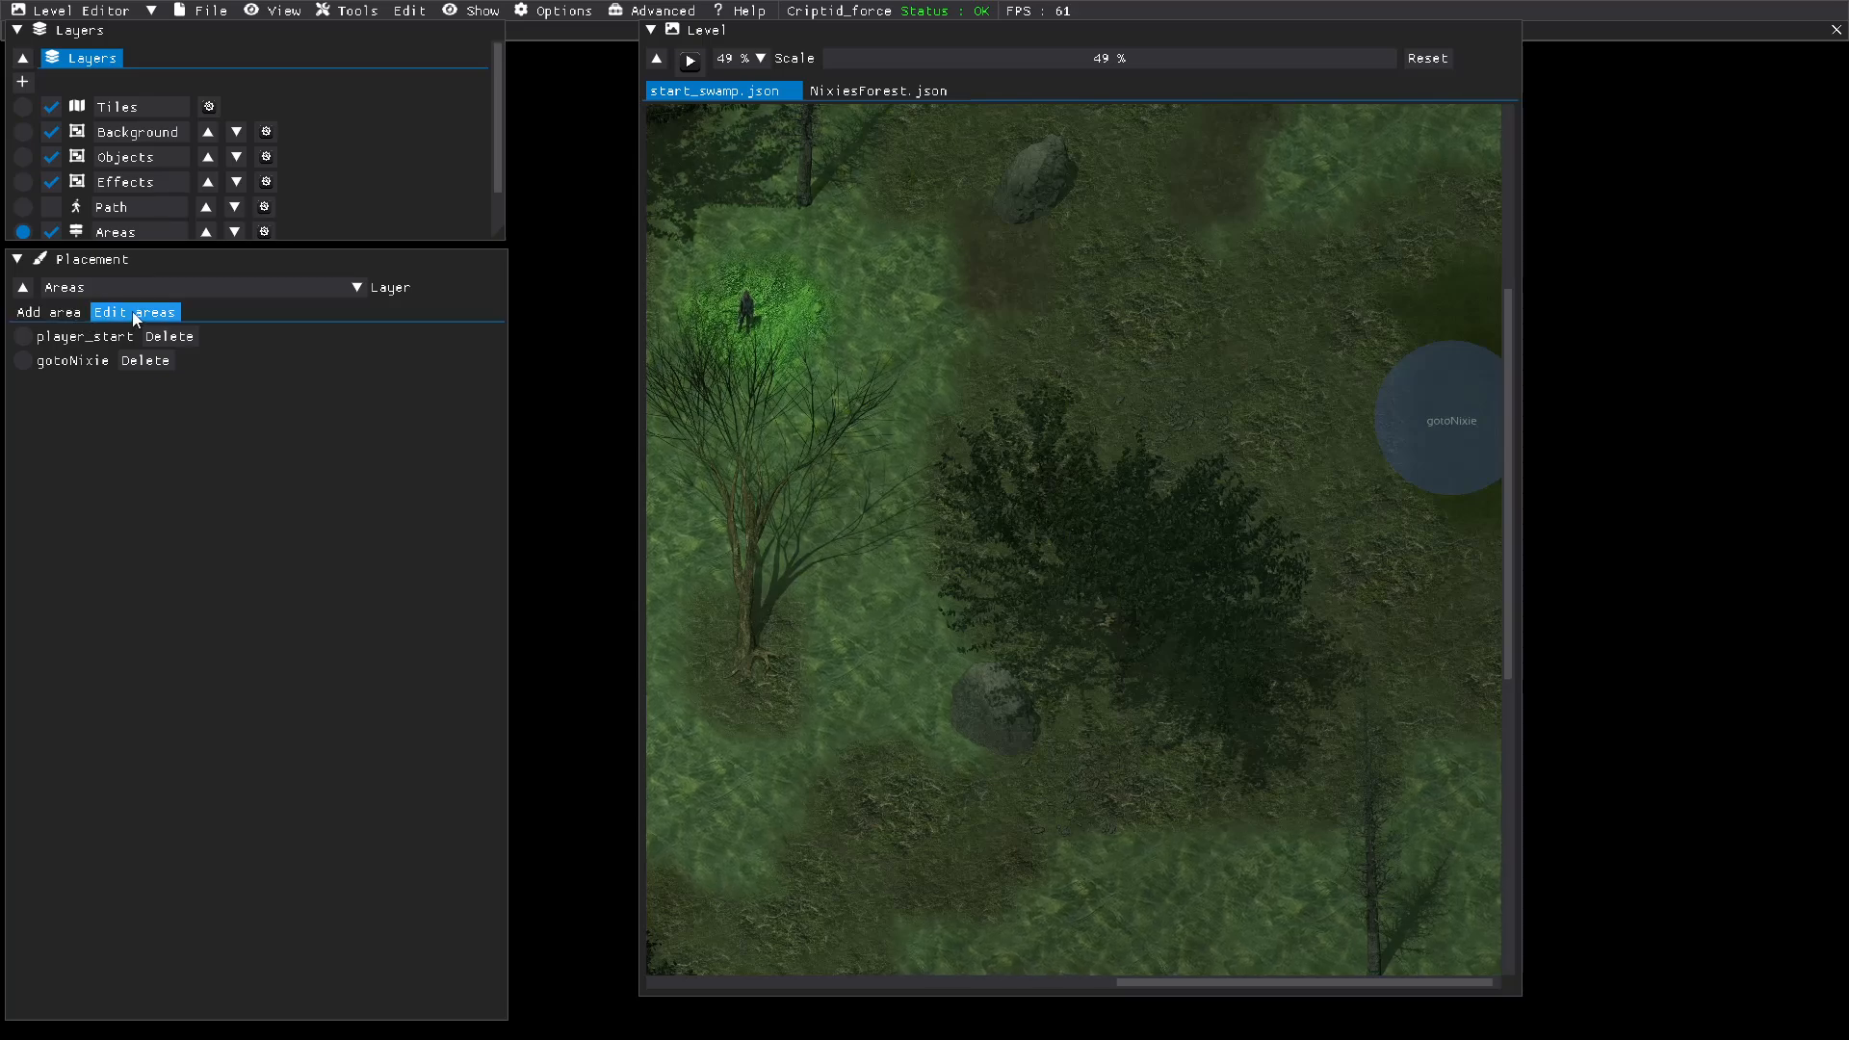
click(25, 362)
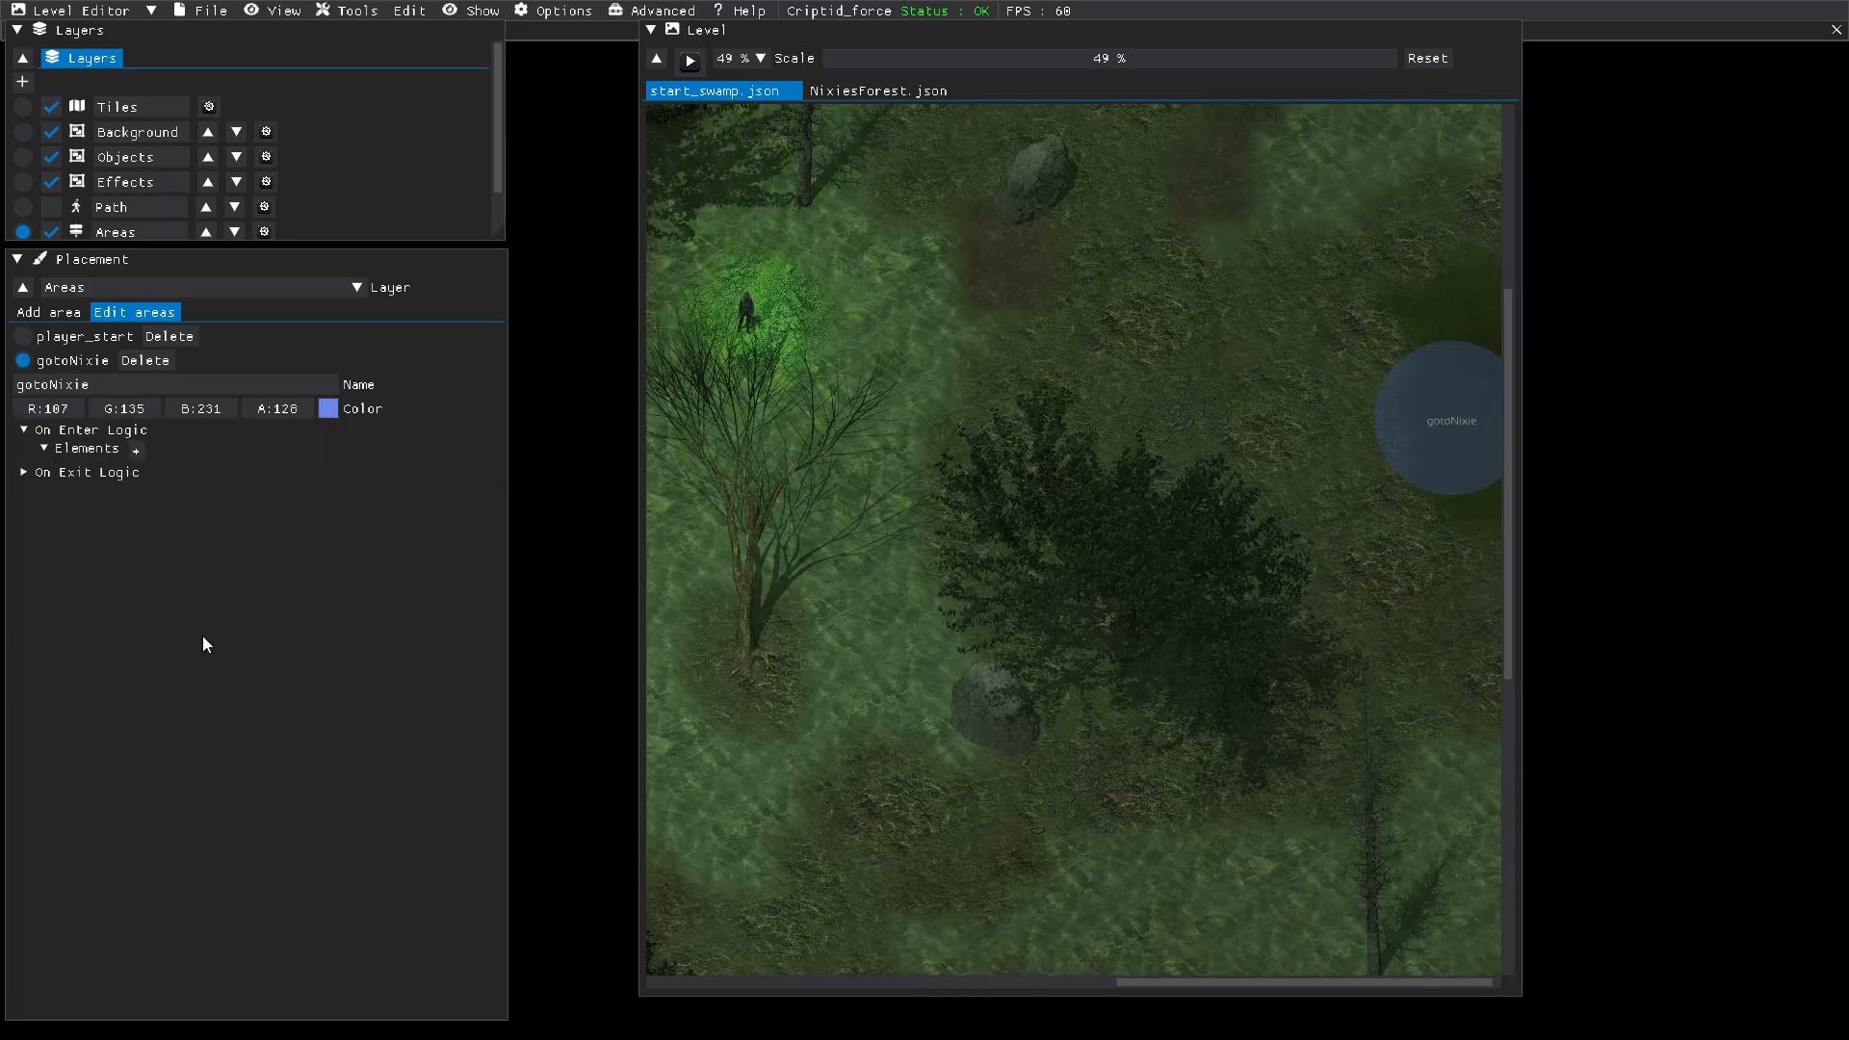
click(106, 453)
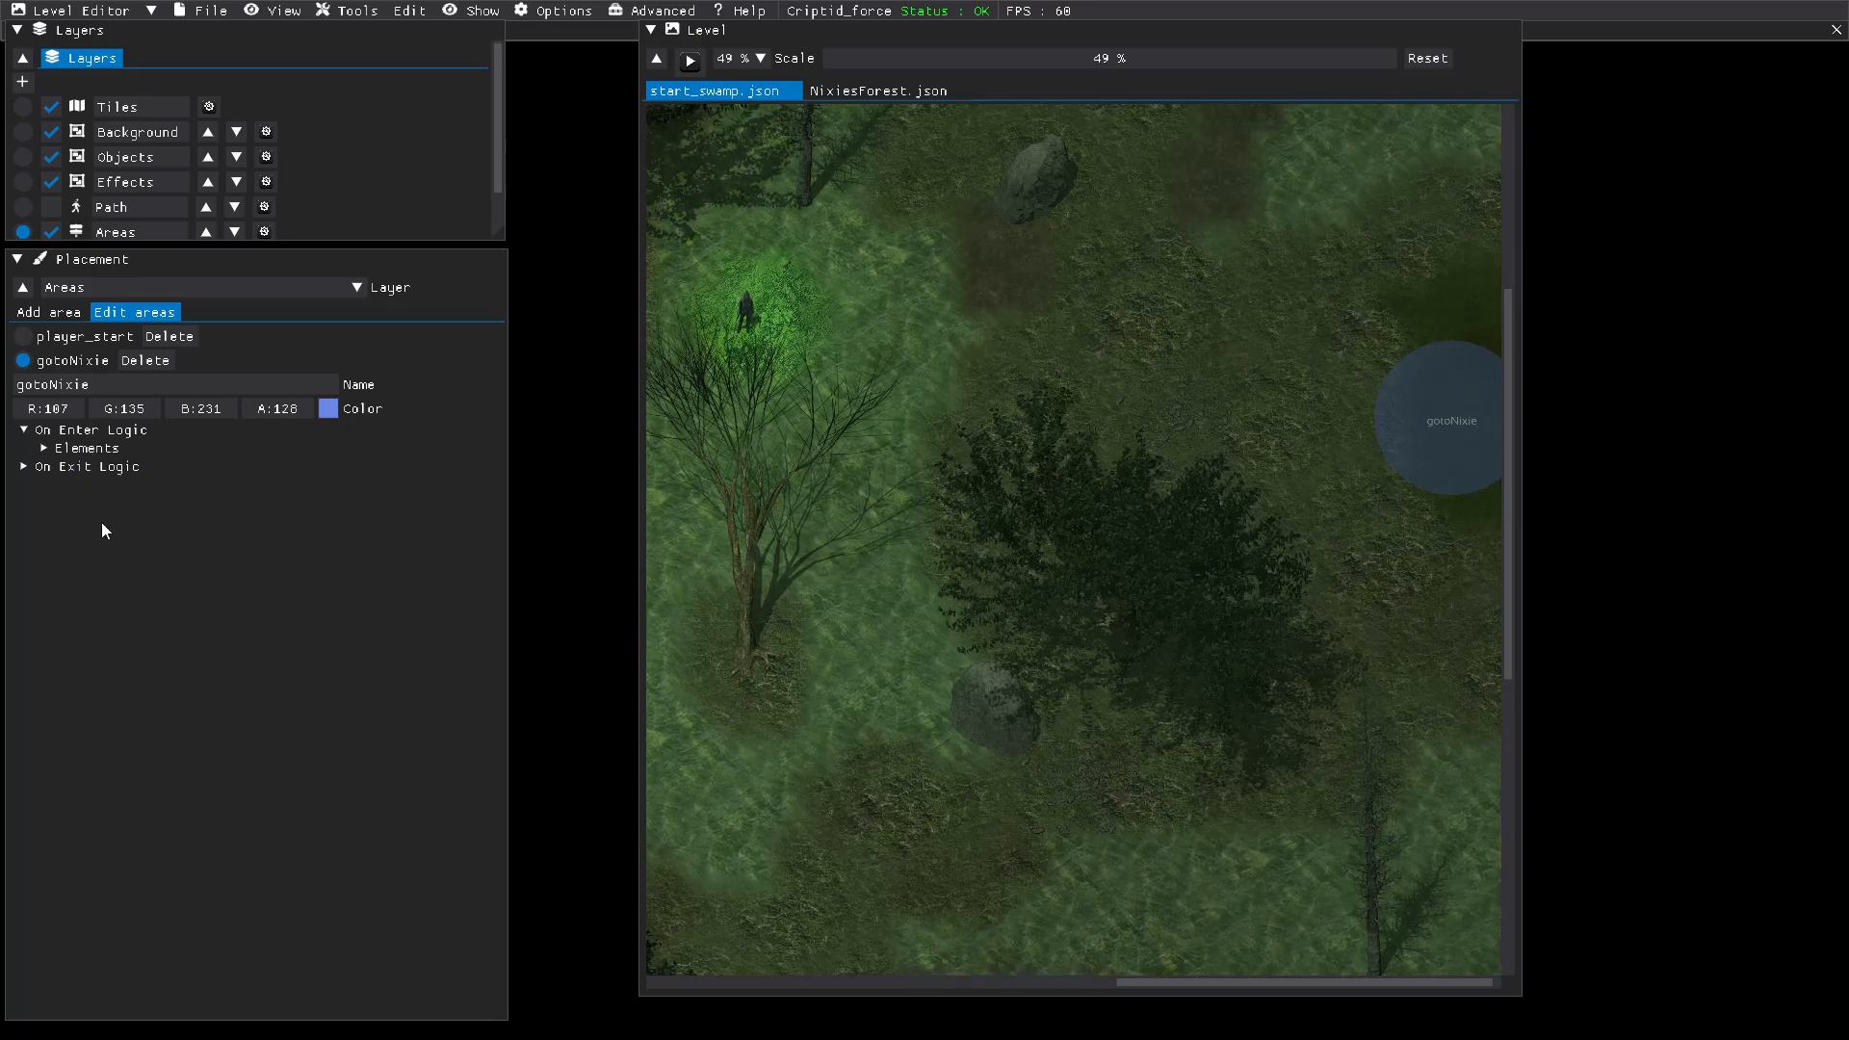
click(115, 451)
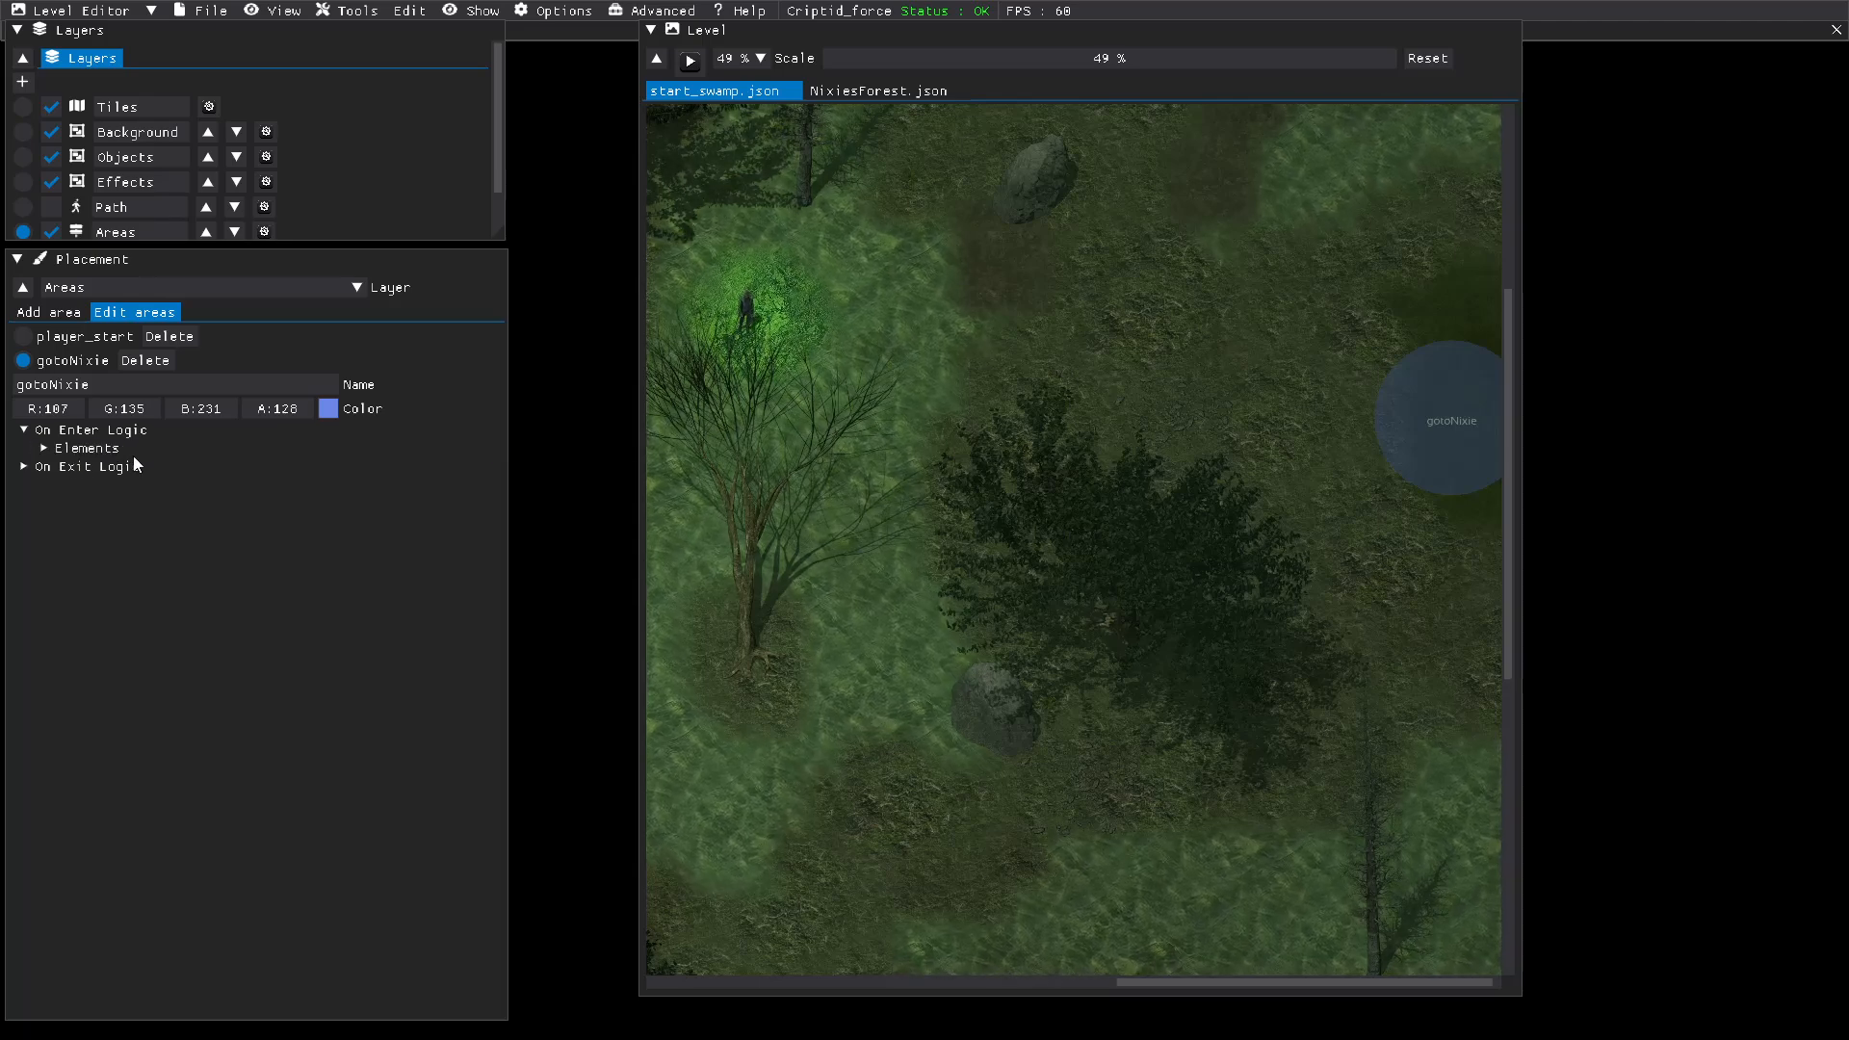
click(133, 454)
click(132, 454)
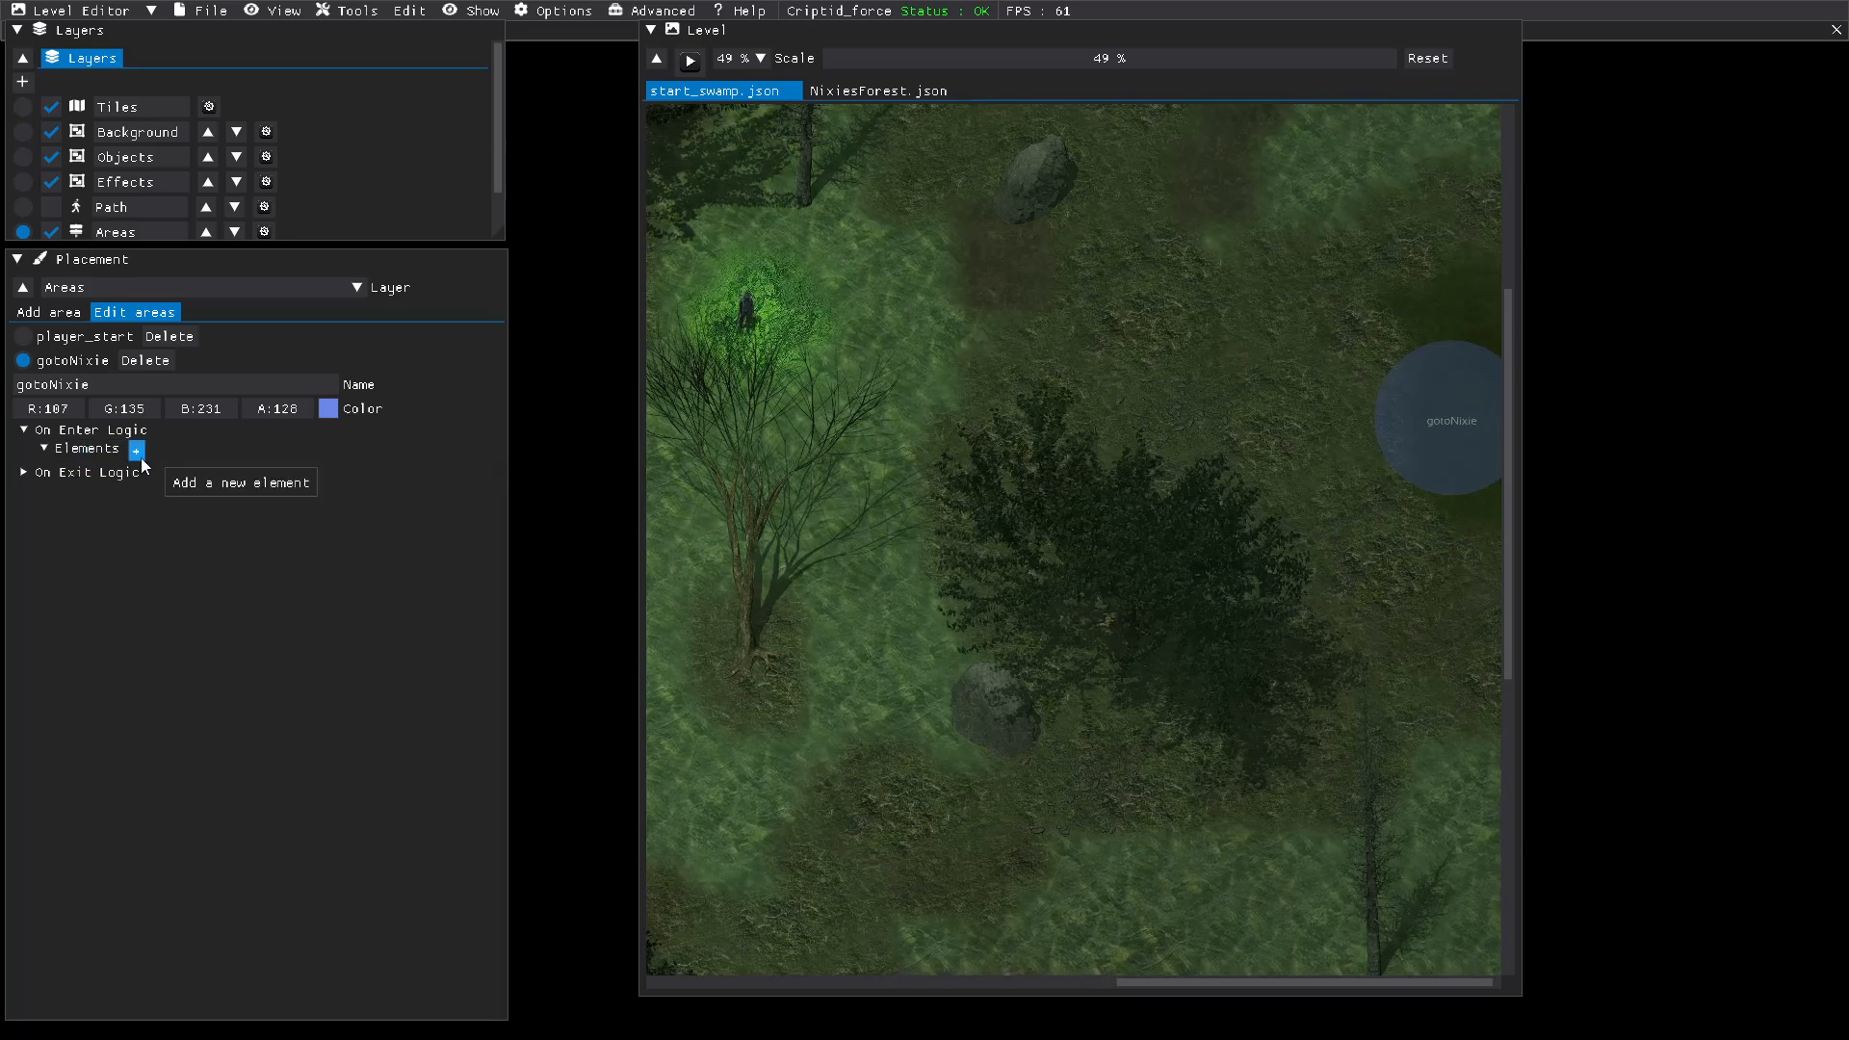
click(138, 453)
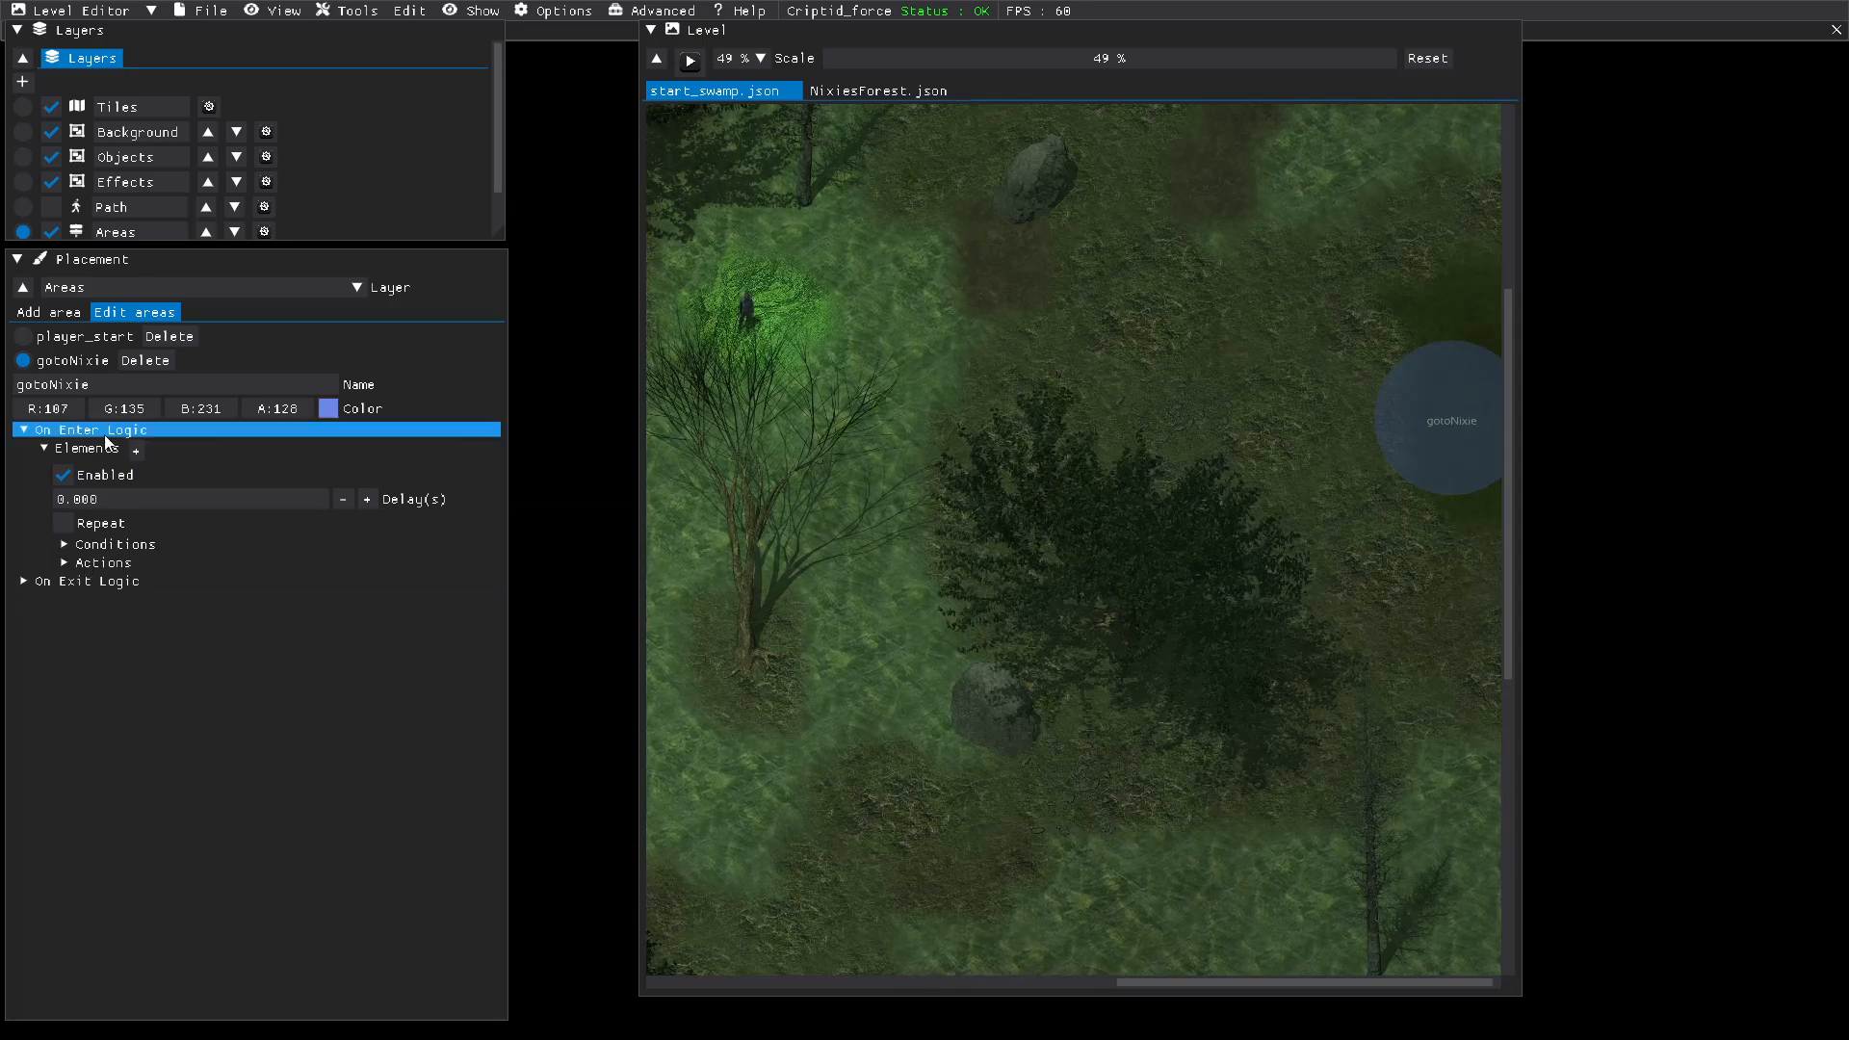
Step: Add an action to the gotoNixie enter-logic element and set its type to "Load a level"
click(99, 563)
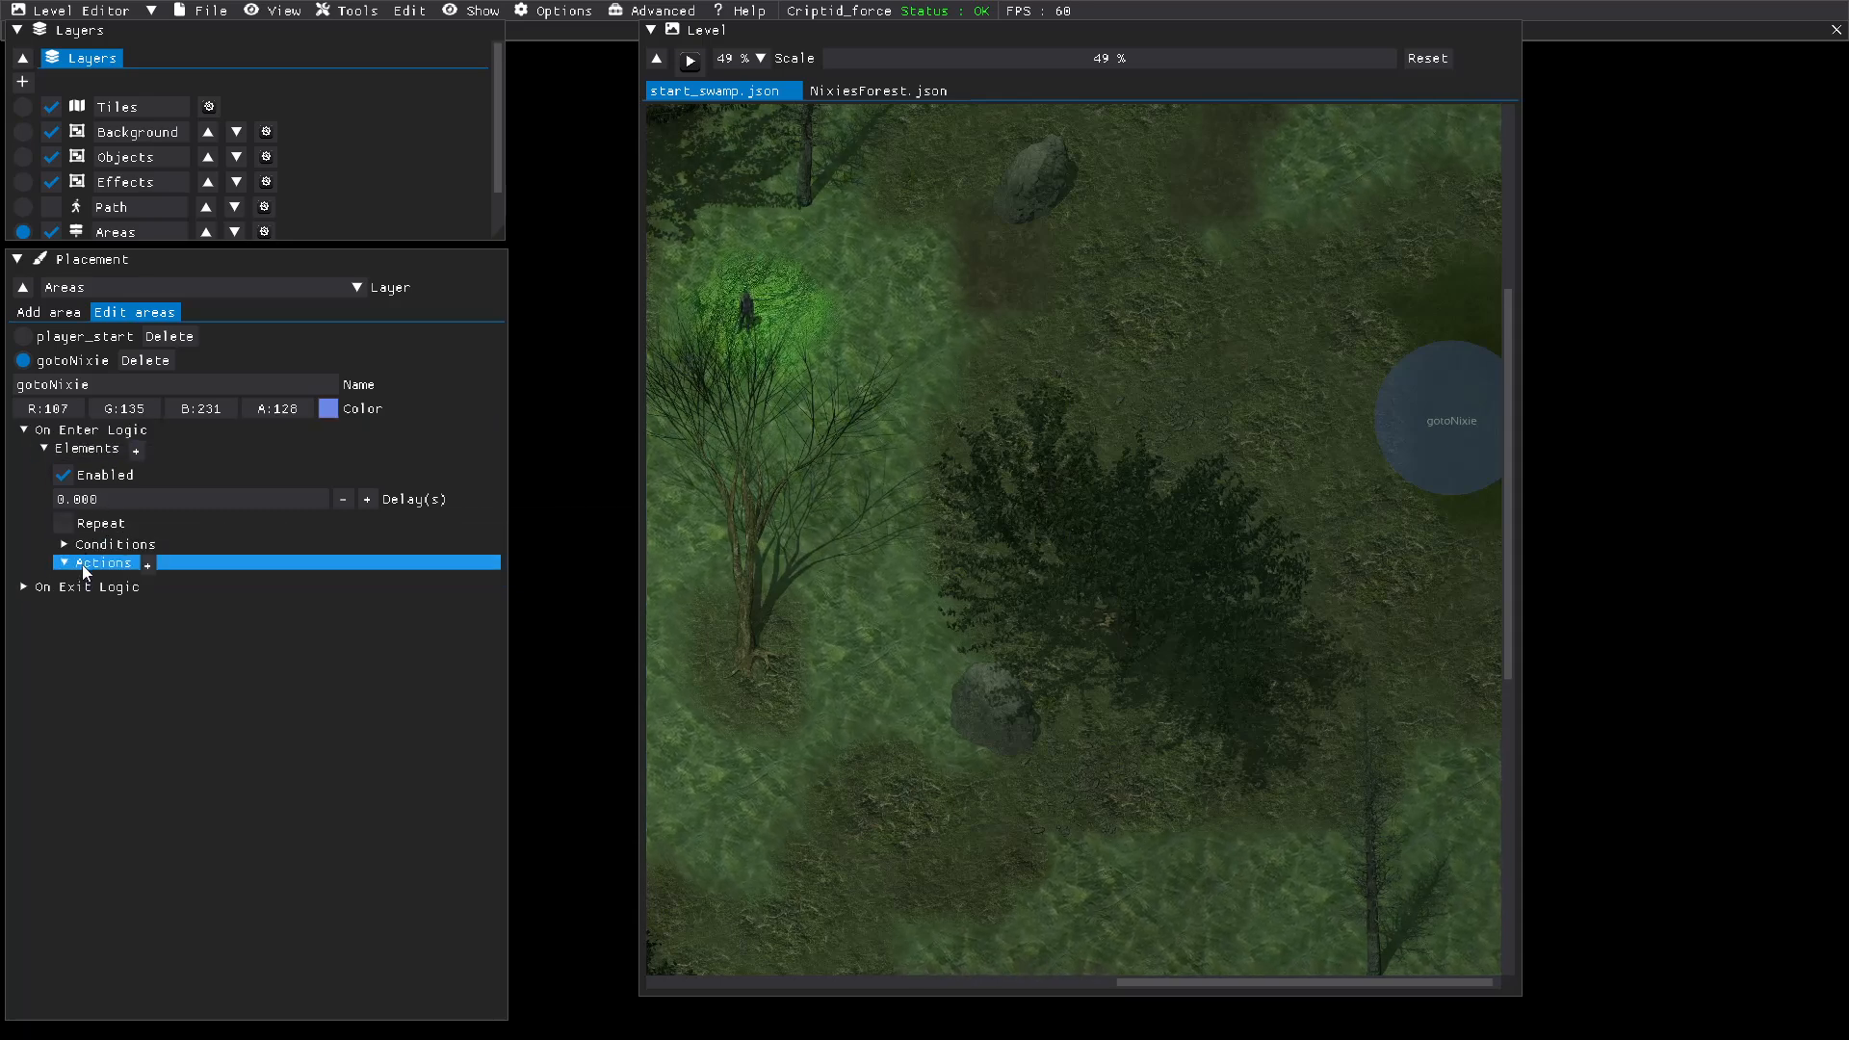
click(154, 588)
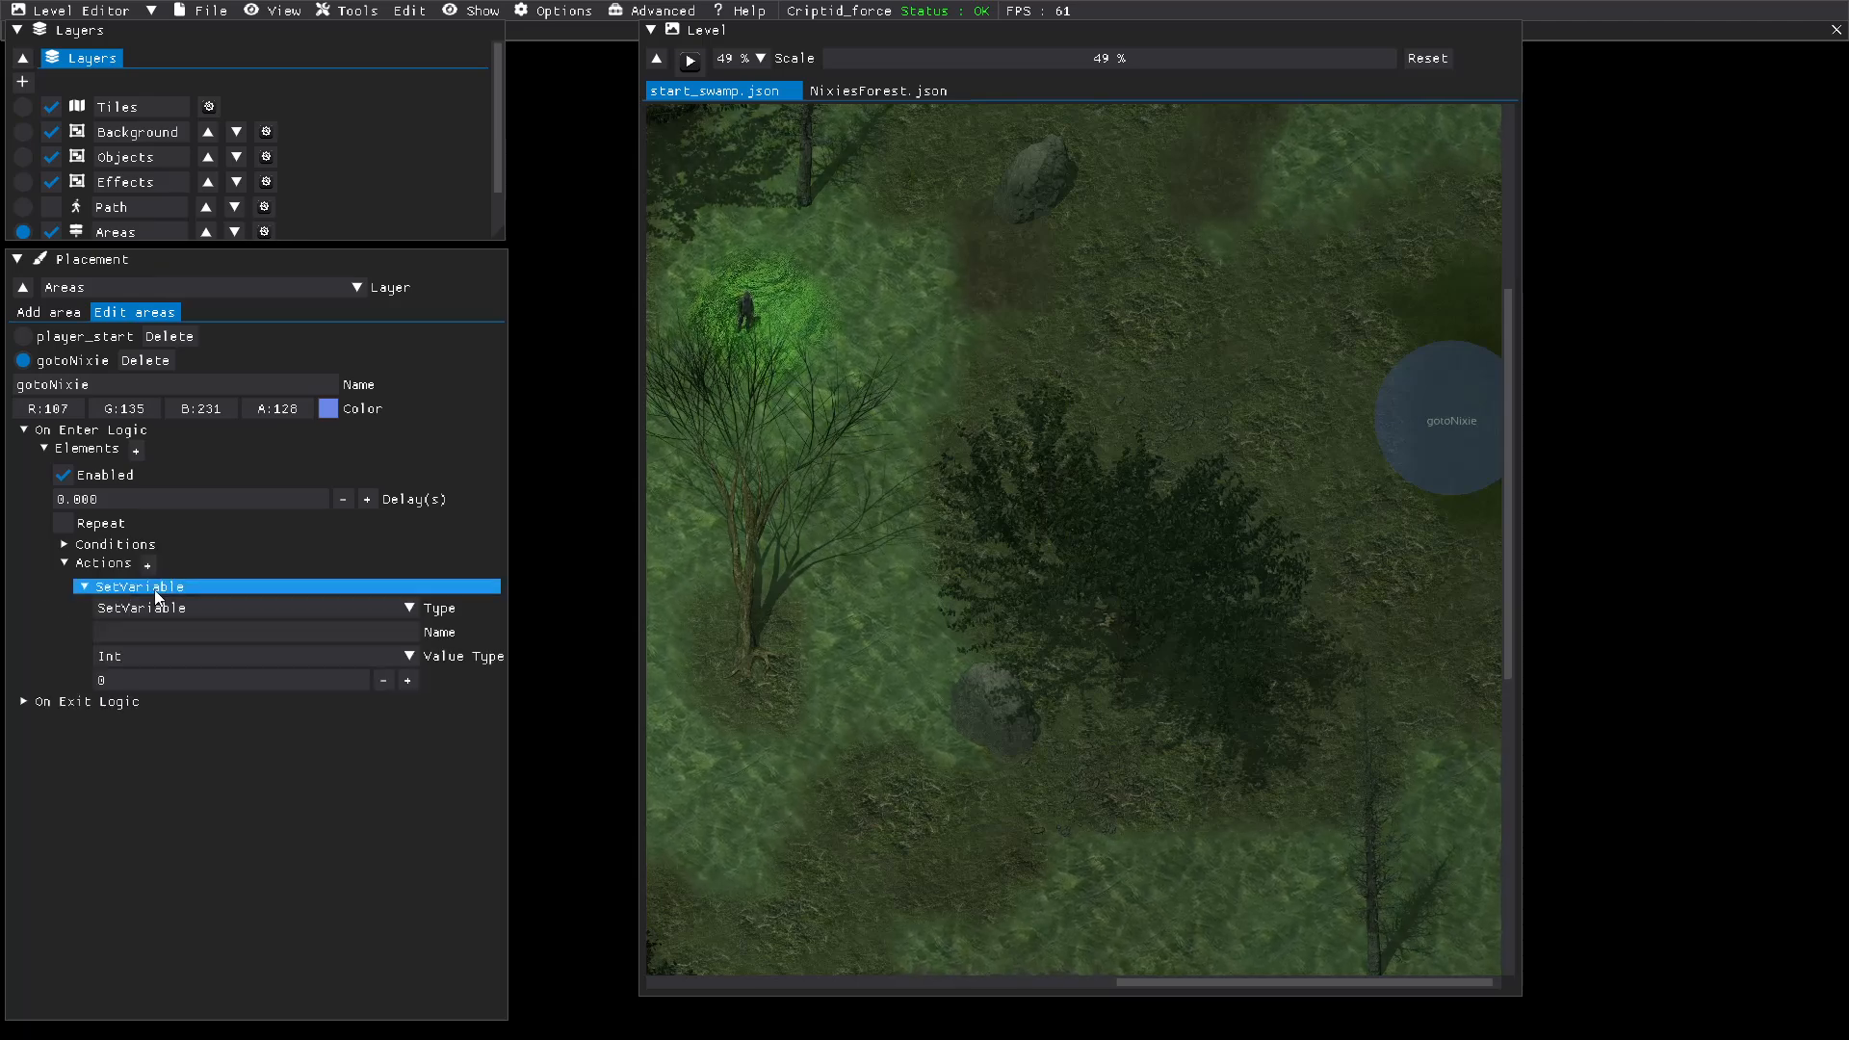
click(169, 608)
scroll(169, 709, down, 3)
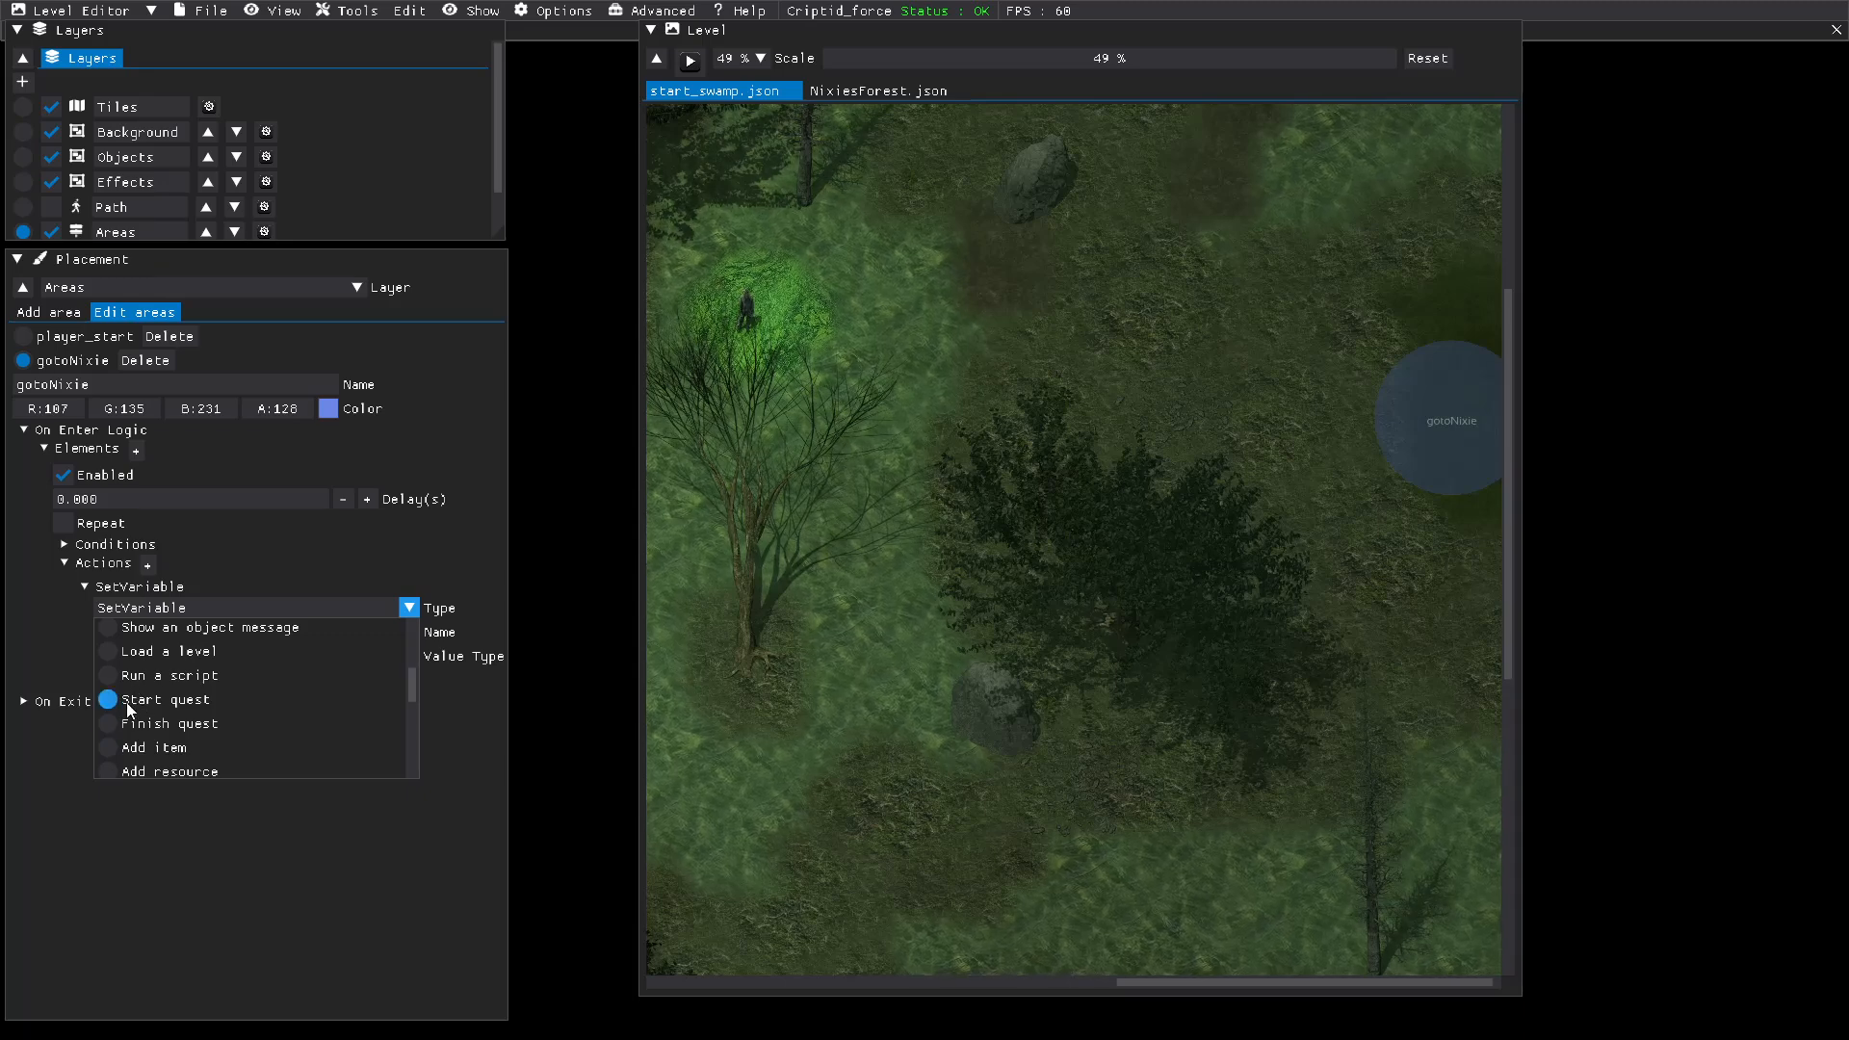
scroll(144, 723, down, 1)
scroll(197, 703, down, 2)
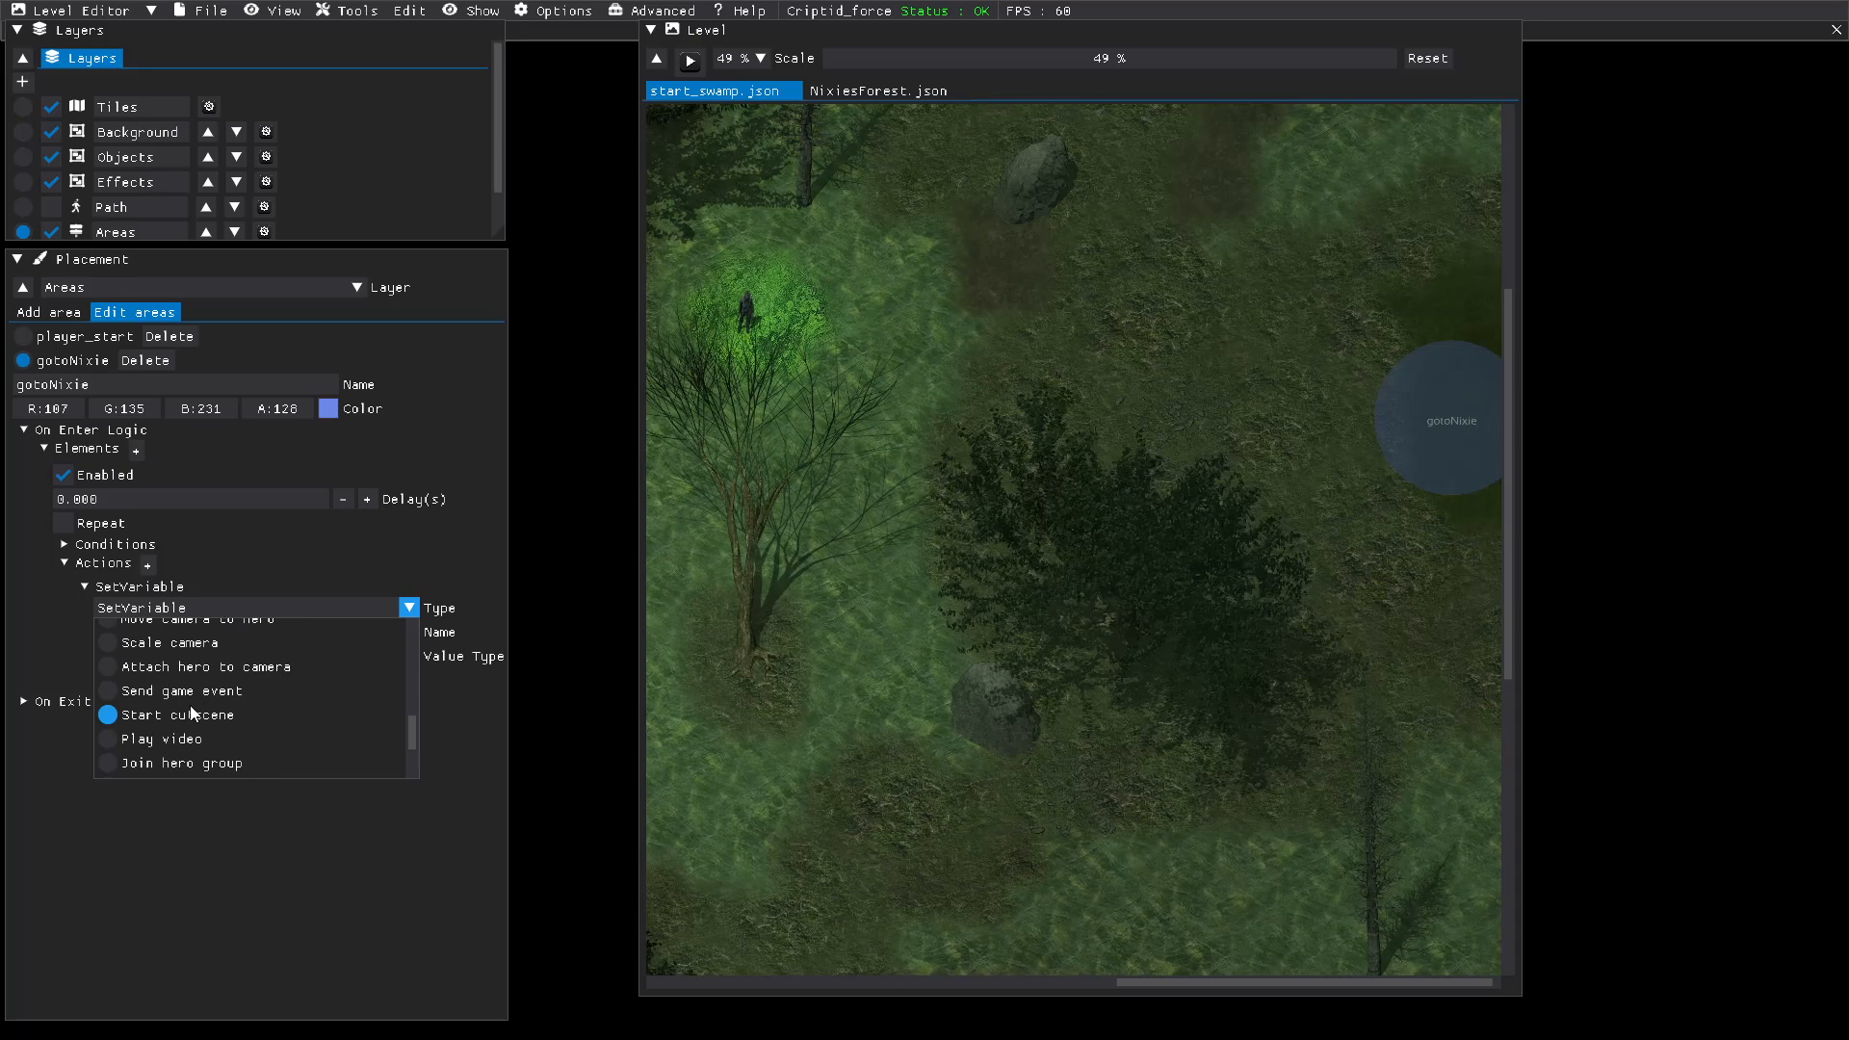
scroll(192, 714, down, 1)
scroll(191, 713, down, 1)
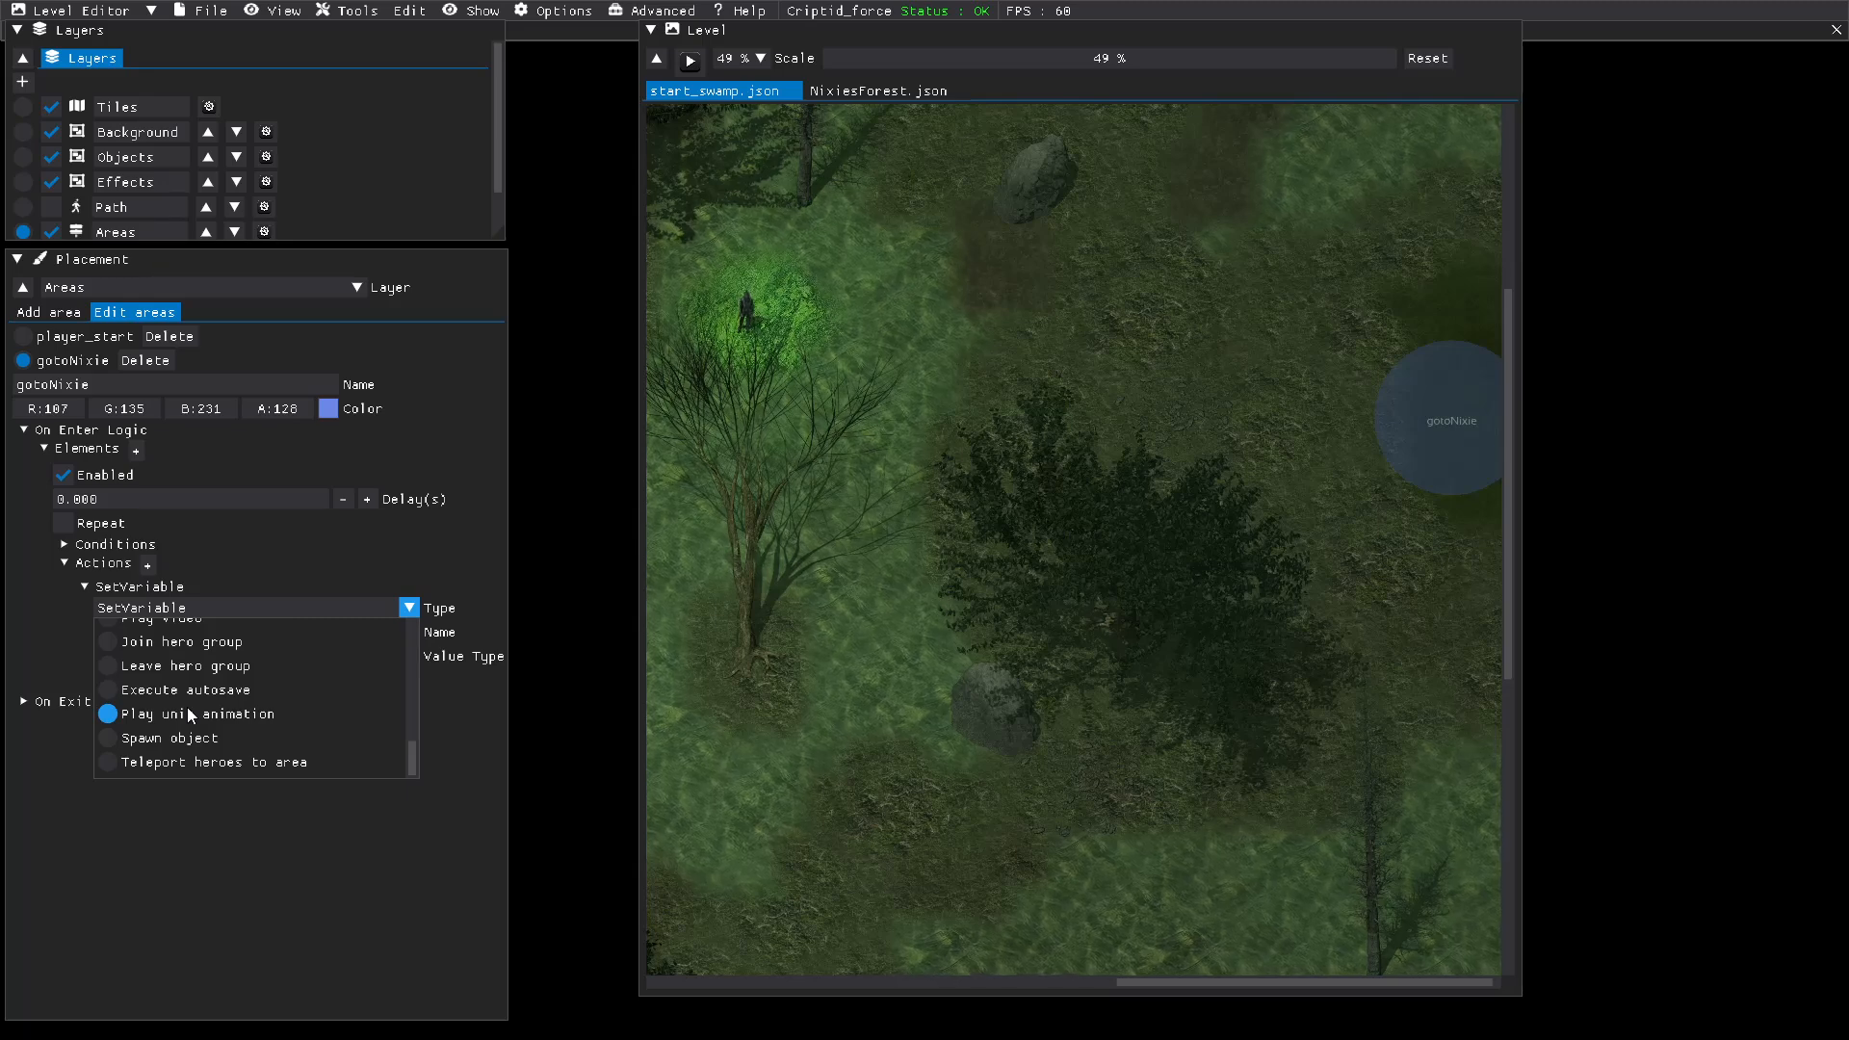
scroll(188, 711, up, 2)
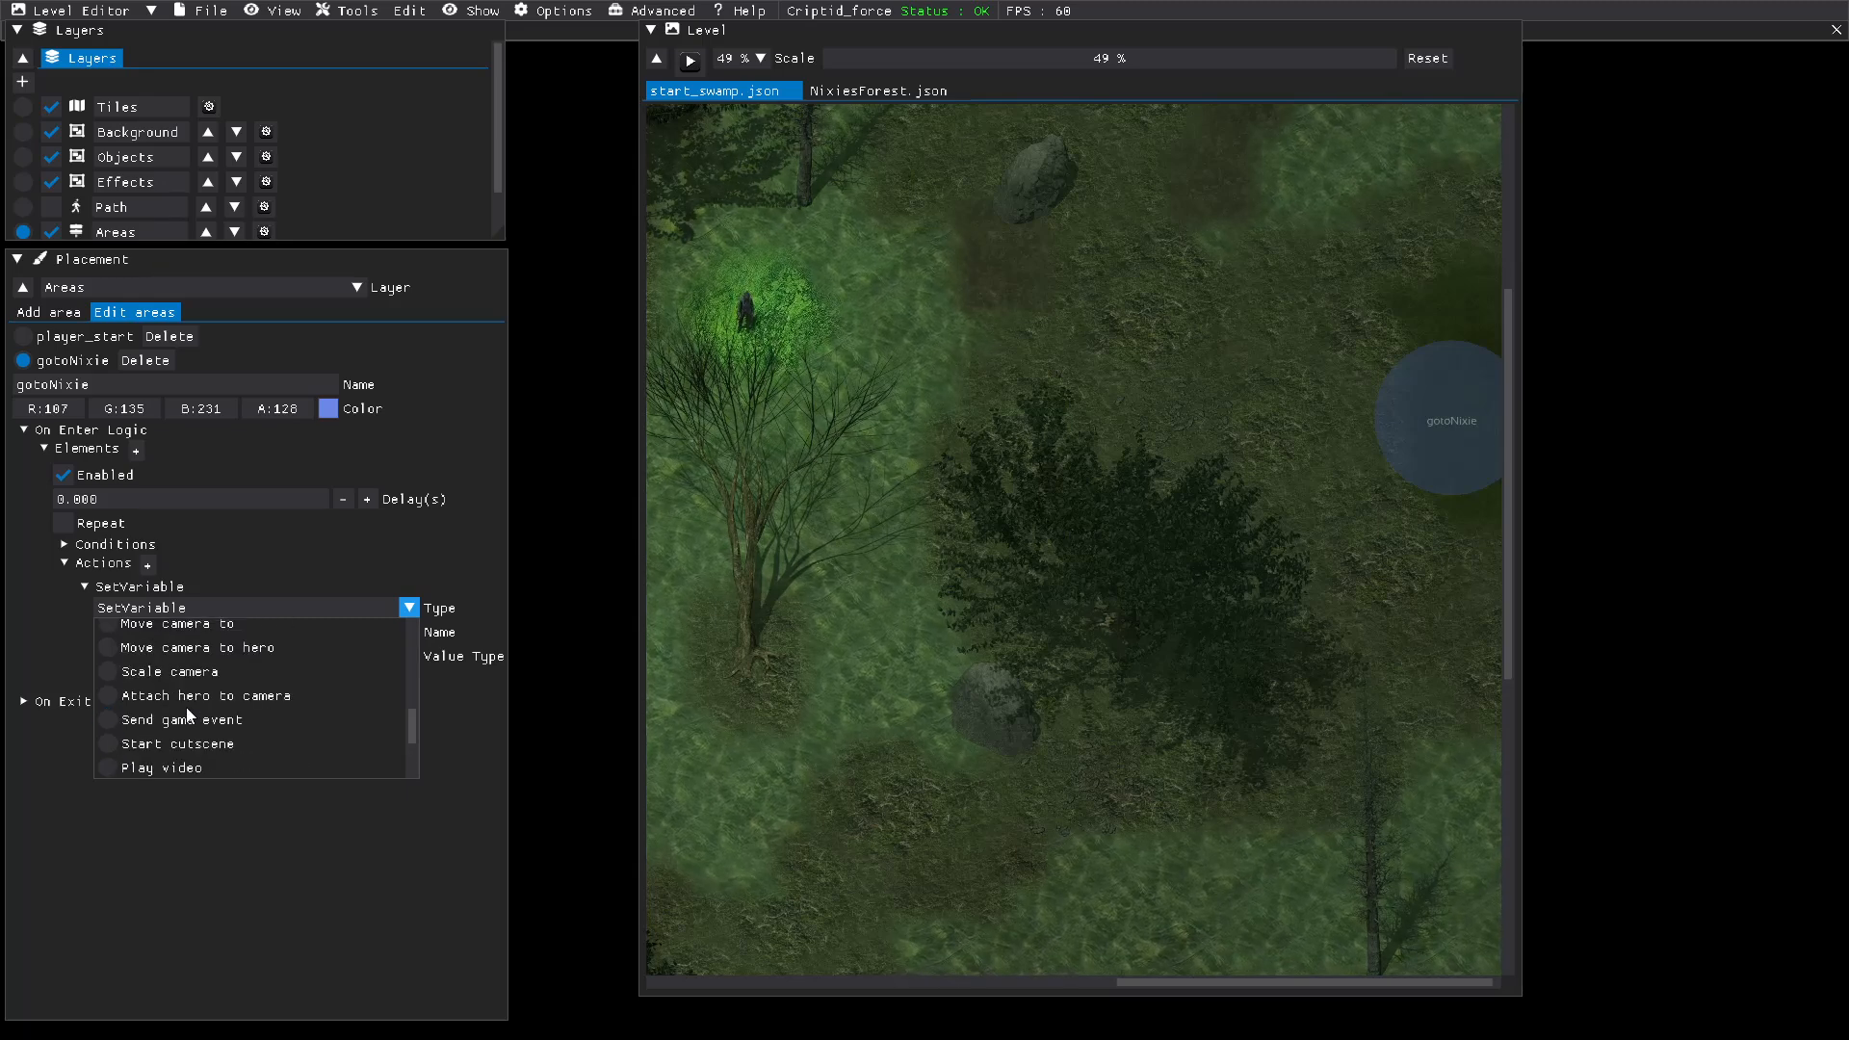
scroll(187, 710, down, 2)
scroll(186, 715, up, 6)
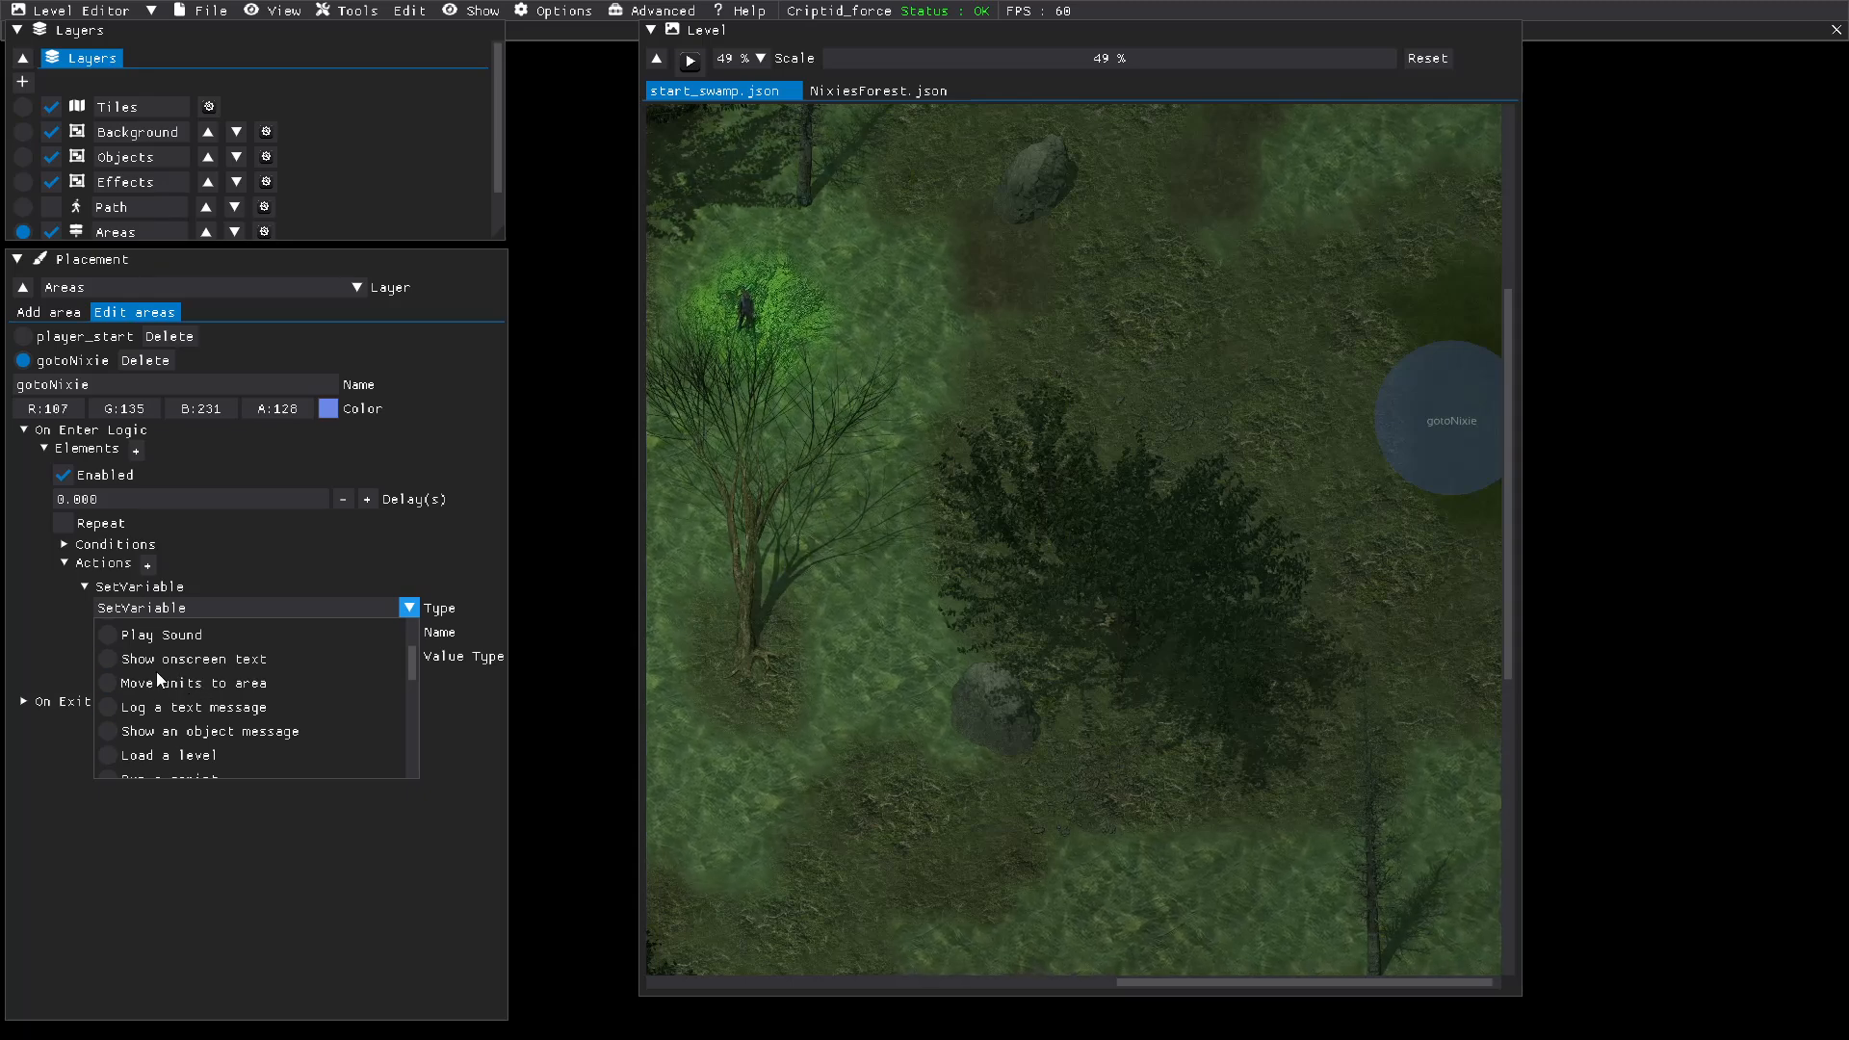
scroll(163, 701, down, 1)
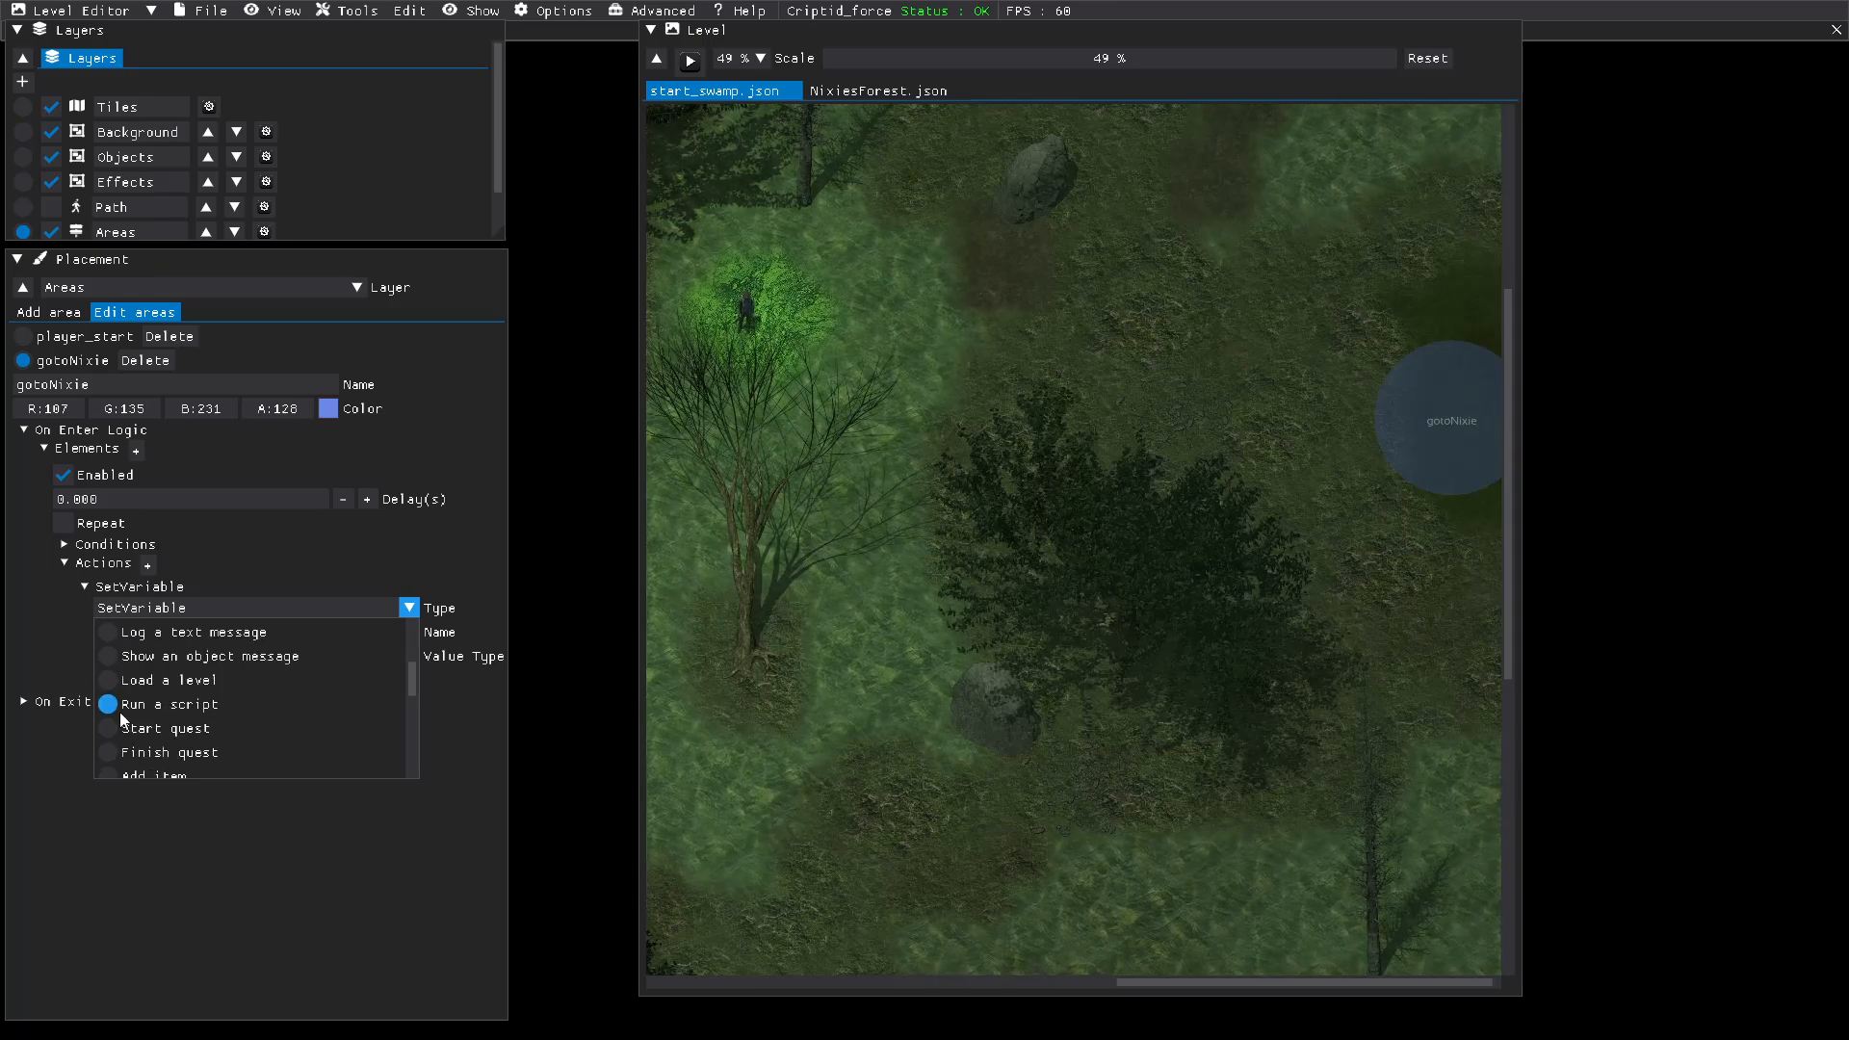
click(112, 682)
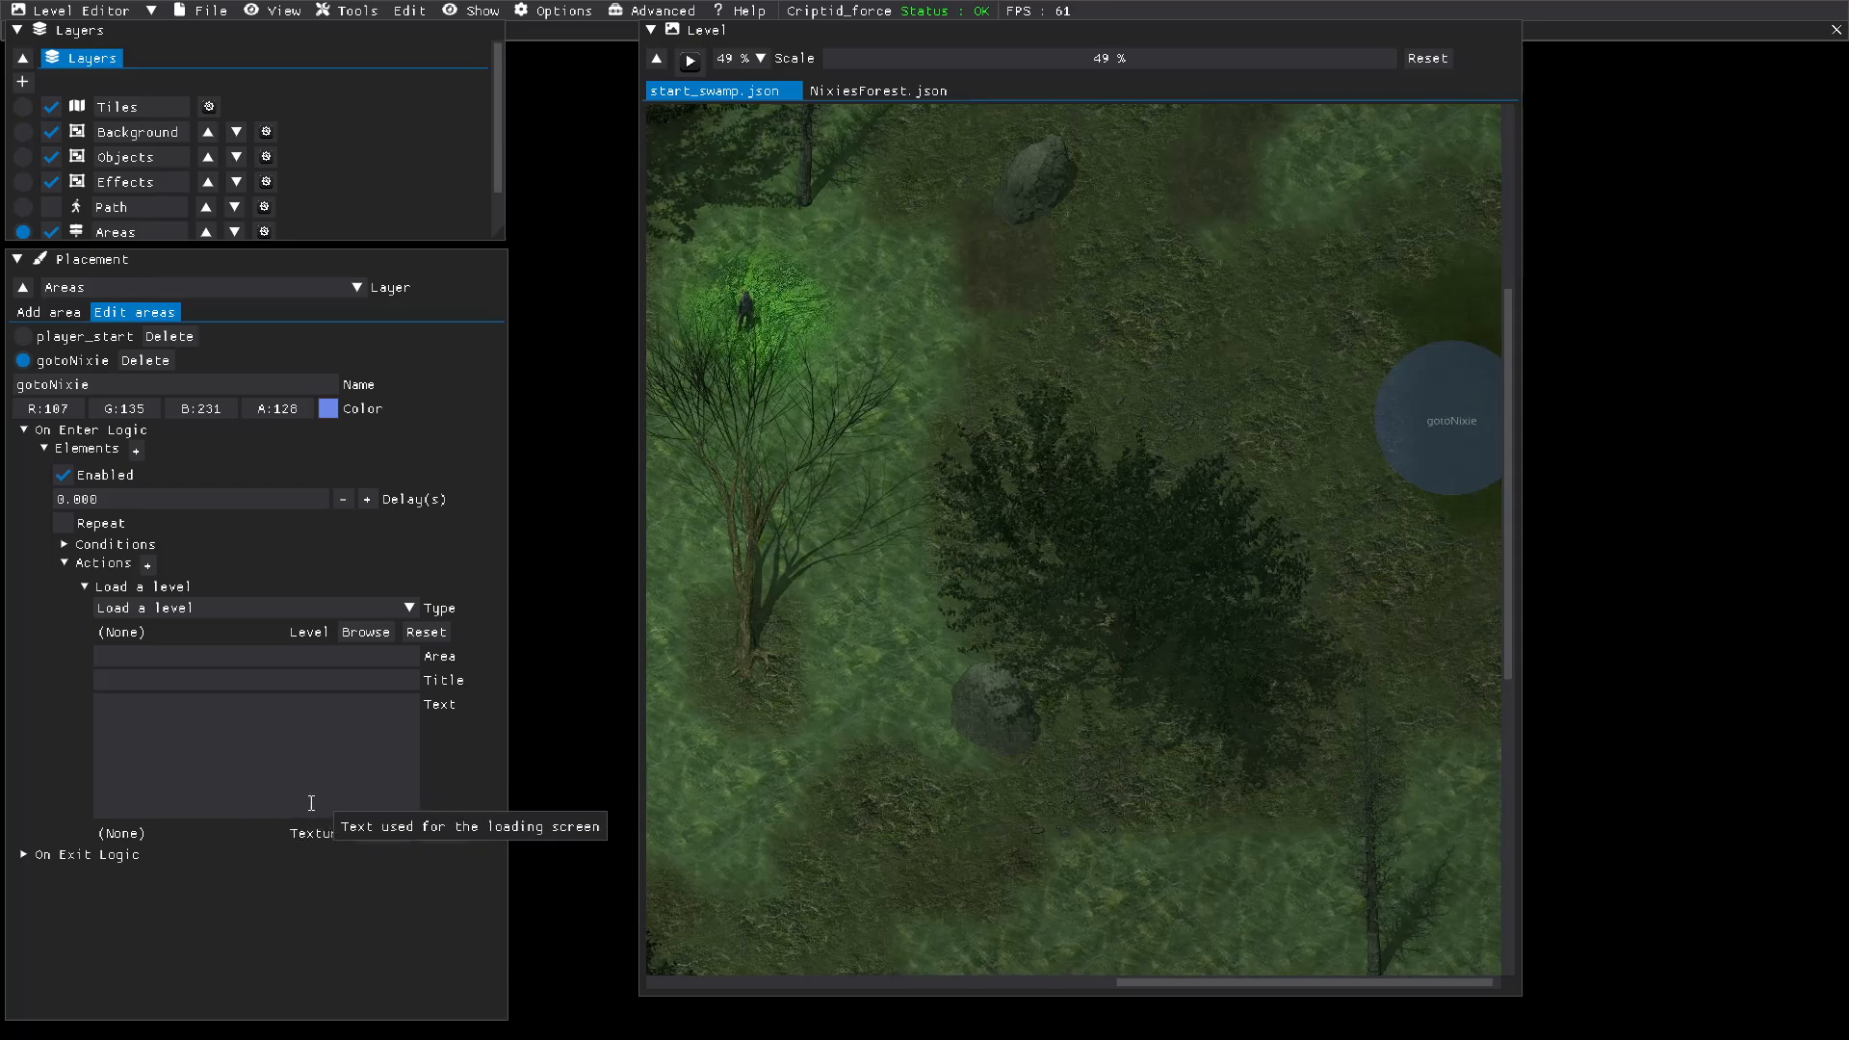
Step: Choose NixiesForest.json as the level that the gotoNixie action loads
click(345, 633)
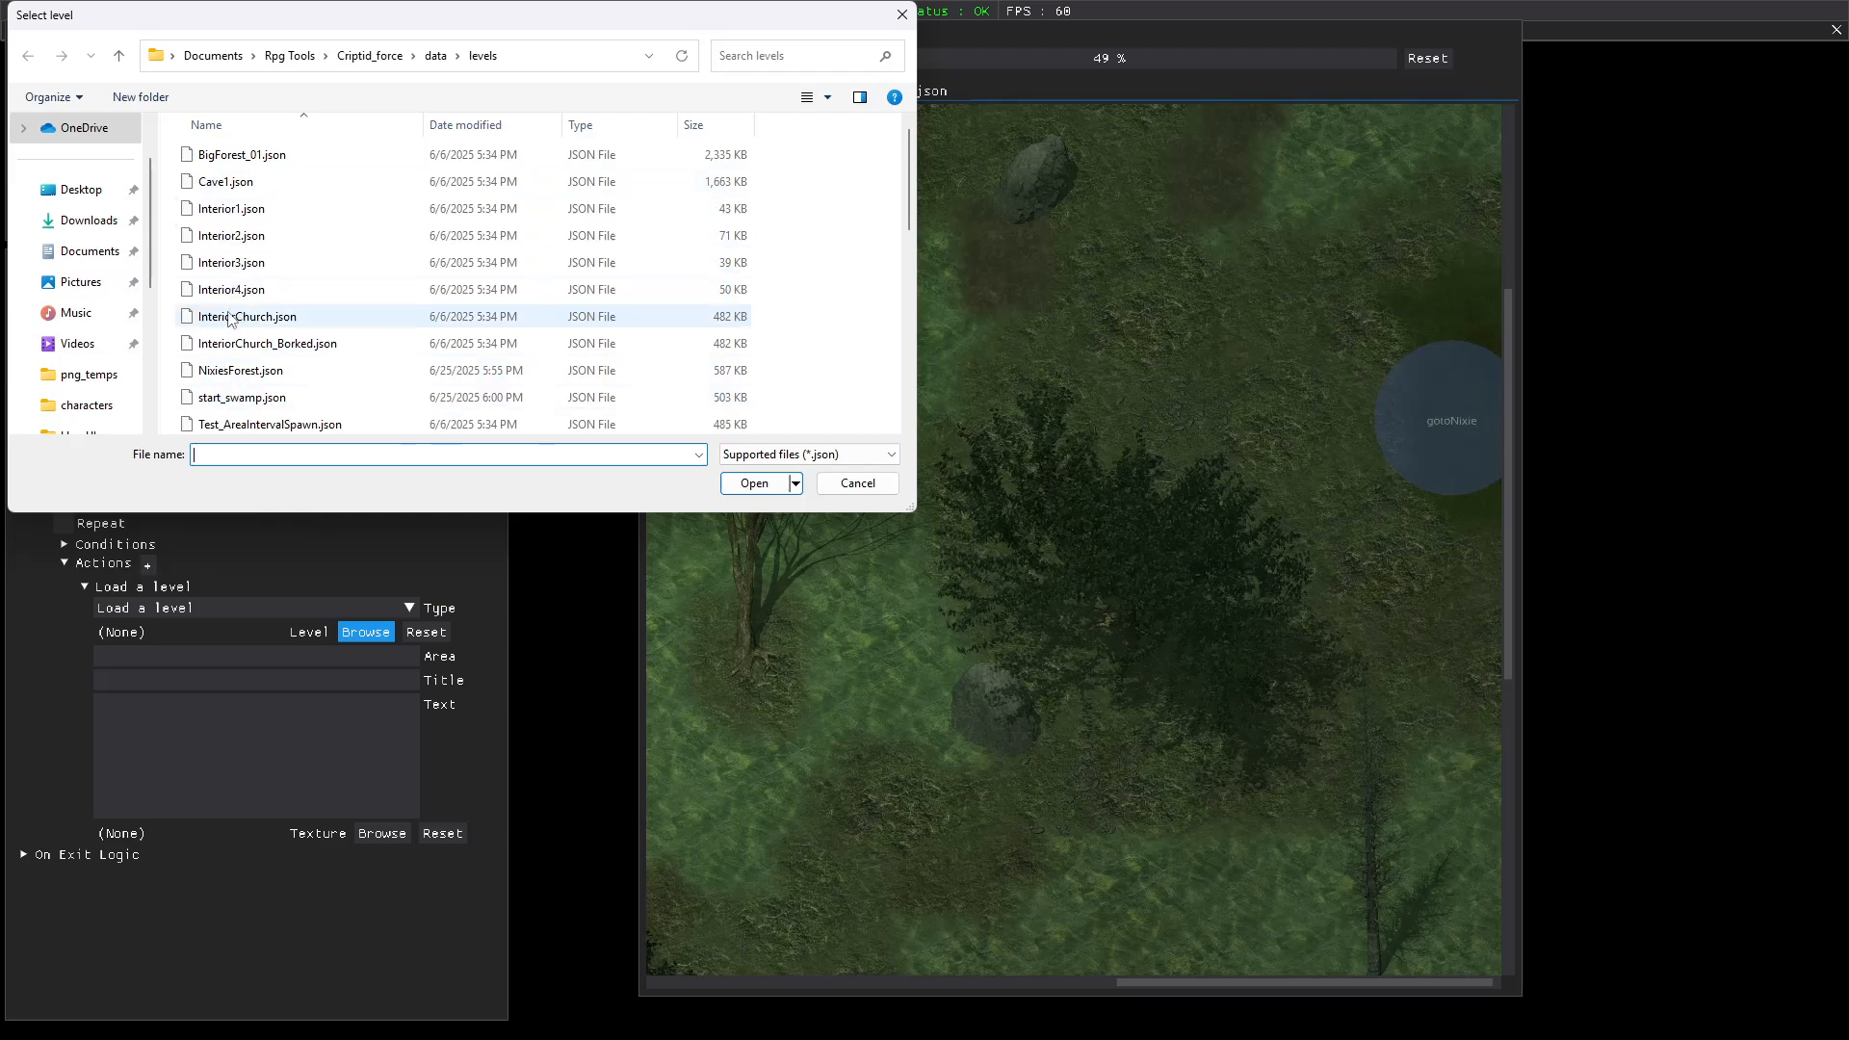
scroll(231, 308, down, 2)
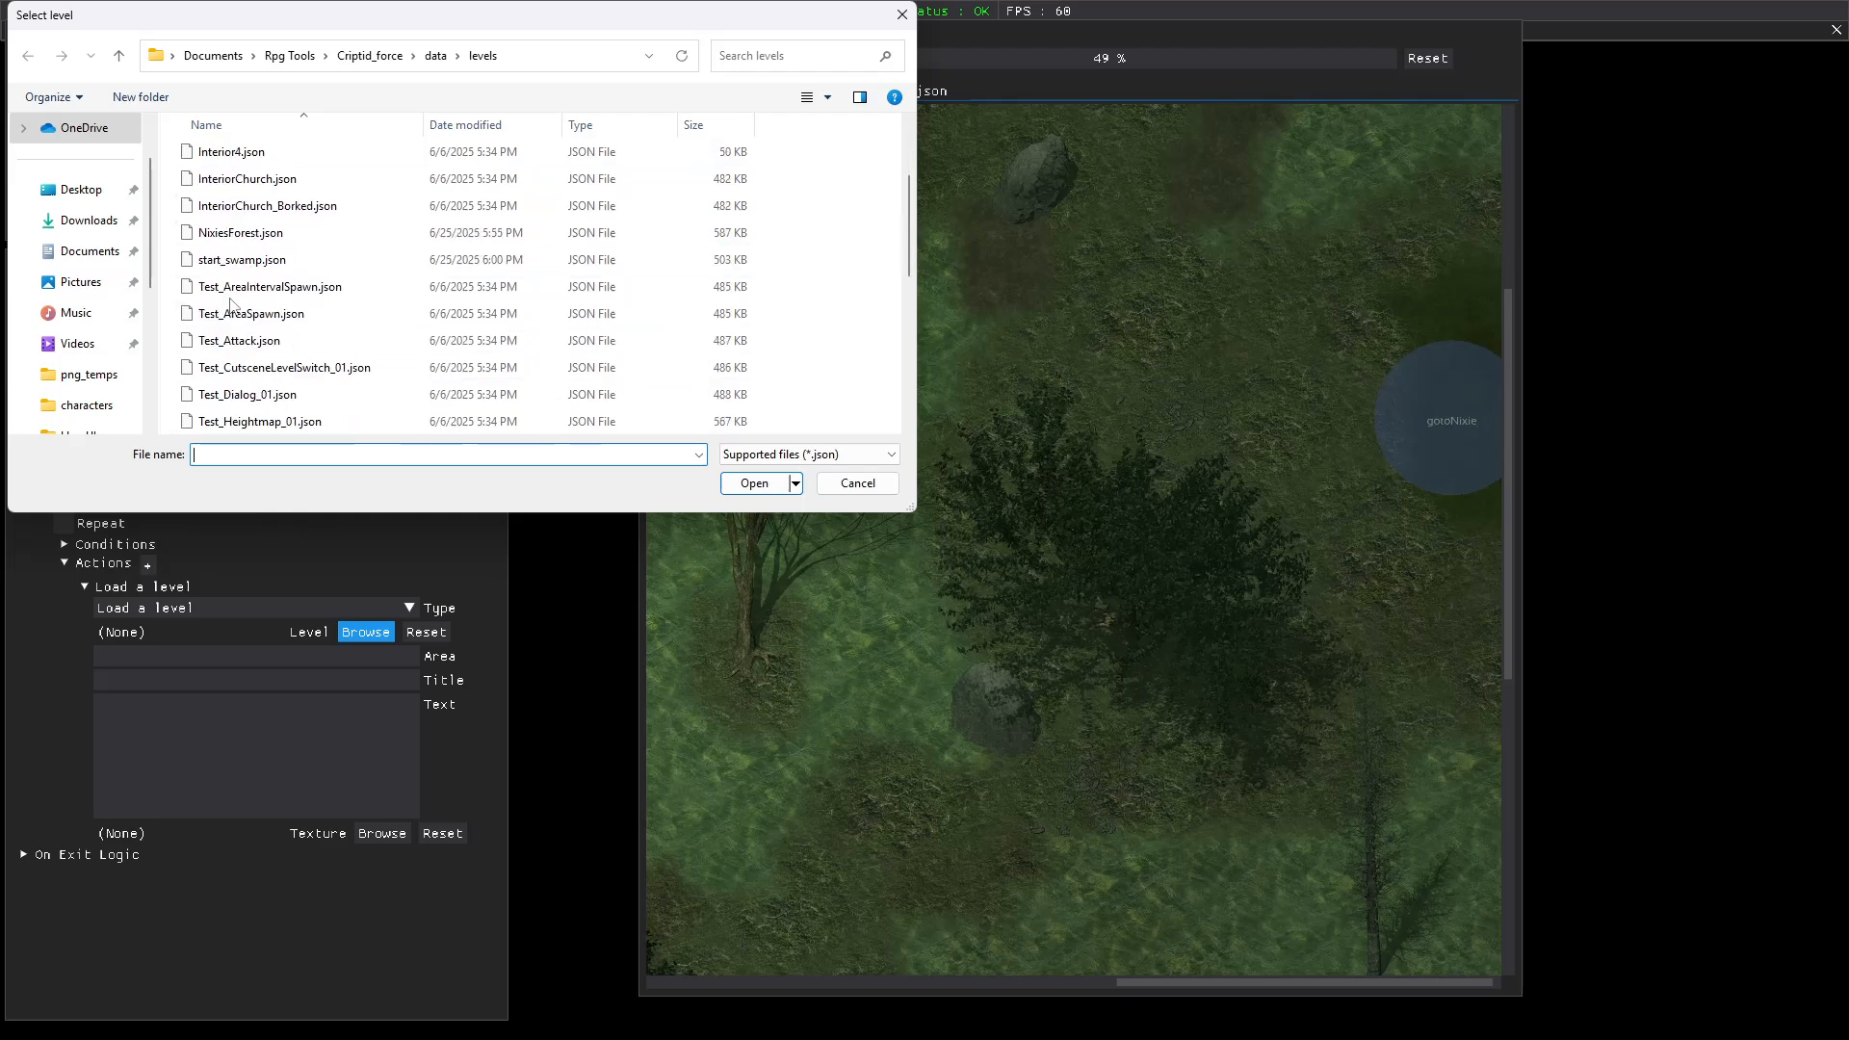
scroll(231, 306, up, 2)
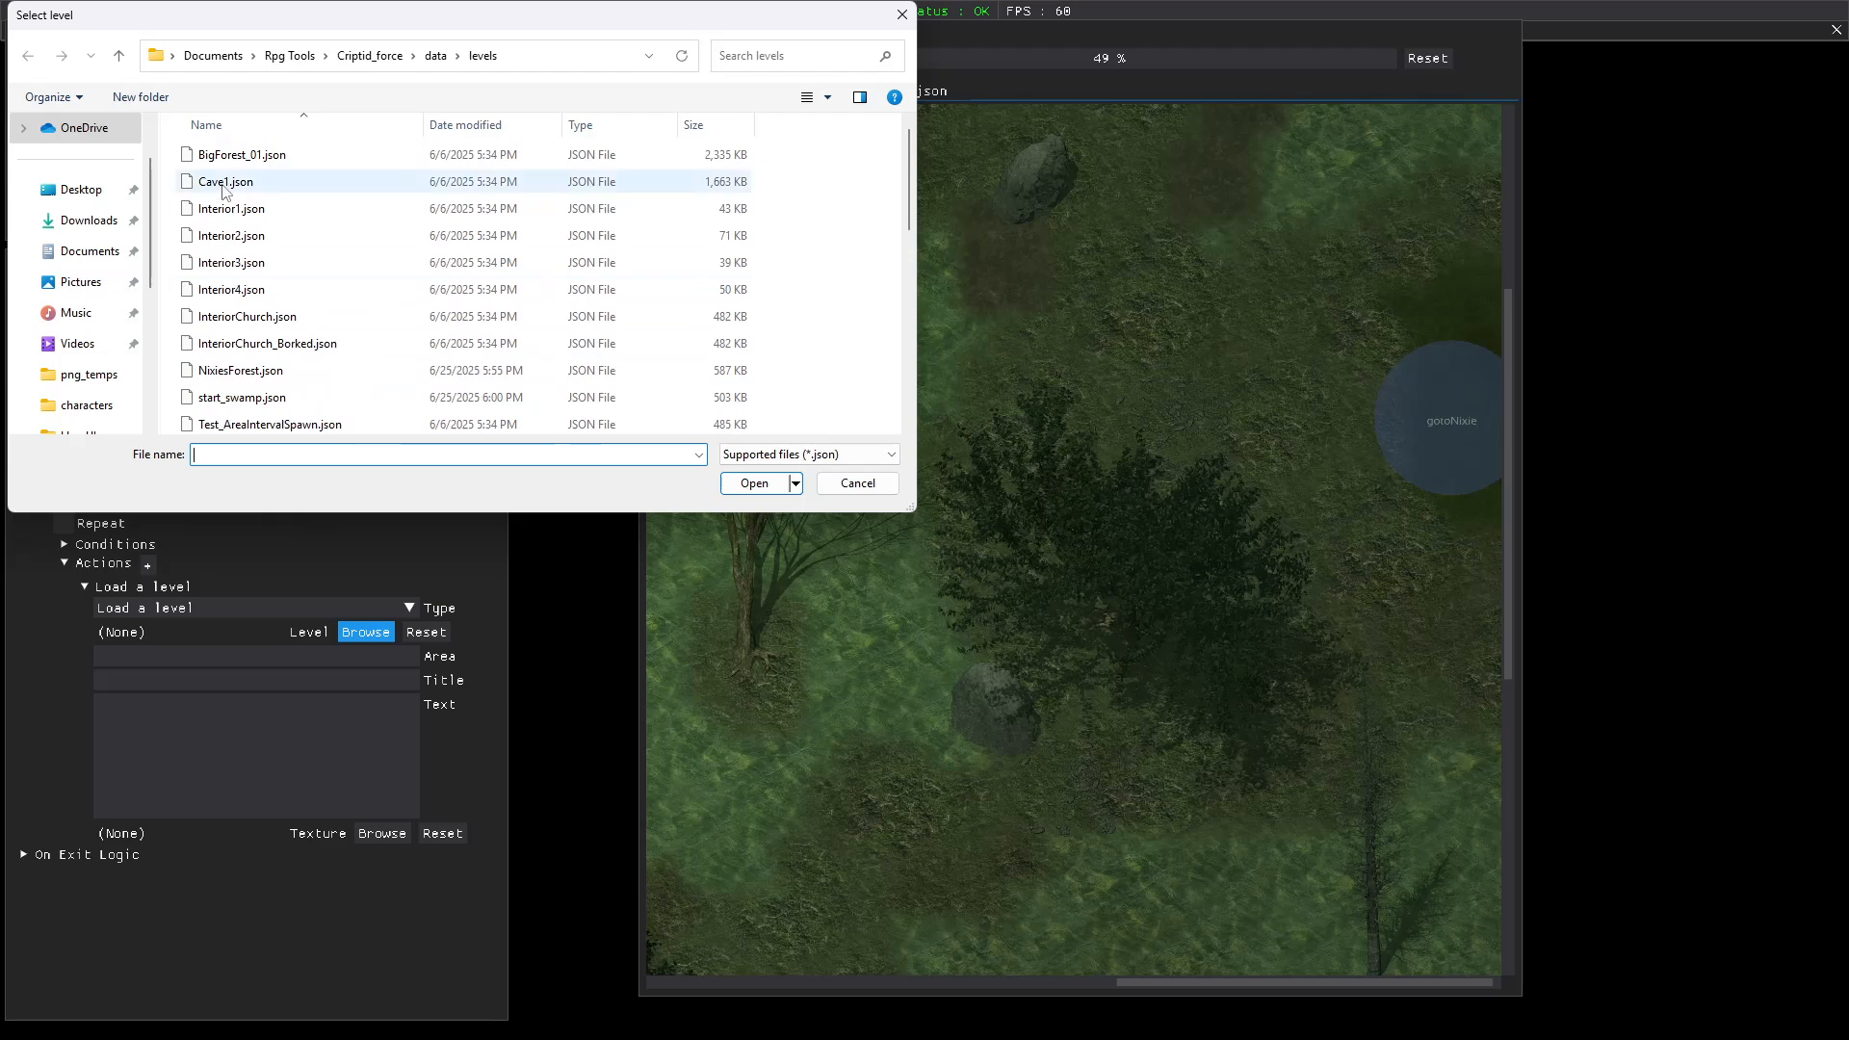
scroll(227, 207, down, 3)
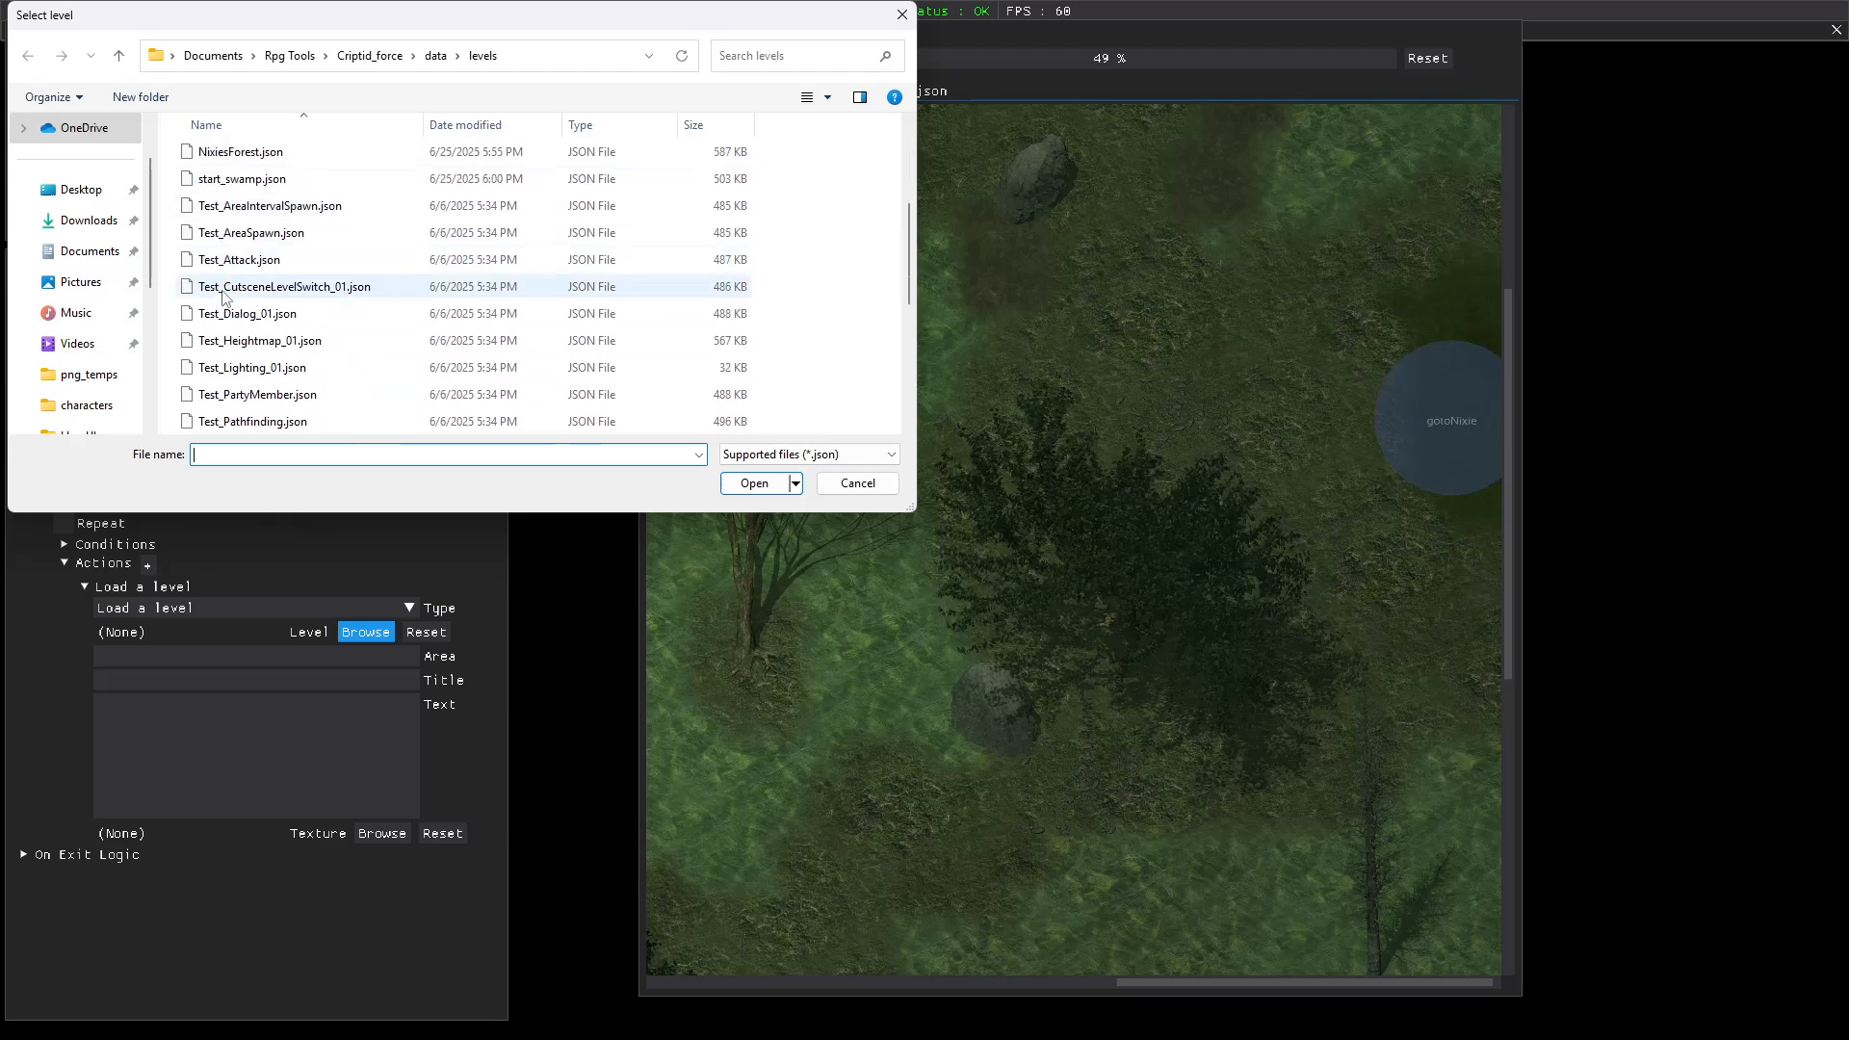
scroll(223, 289, down, 1)
scroll(223, 289, up, 1)
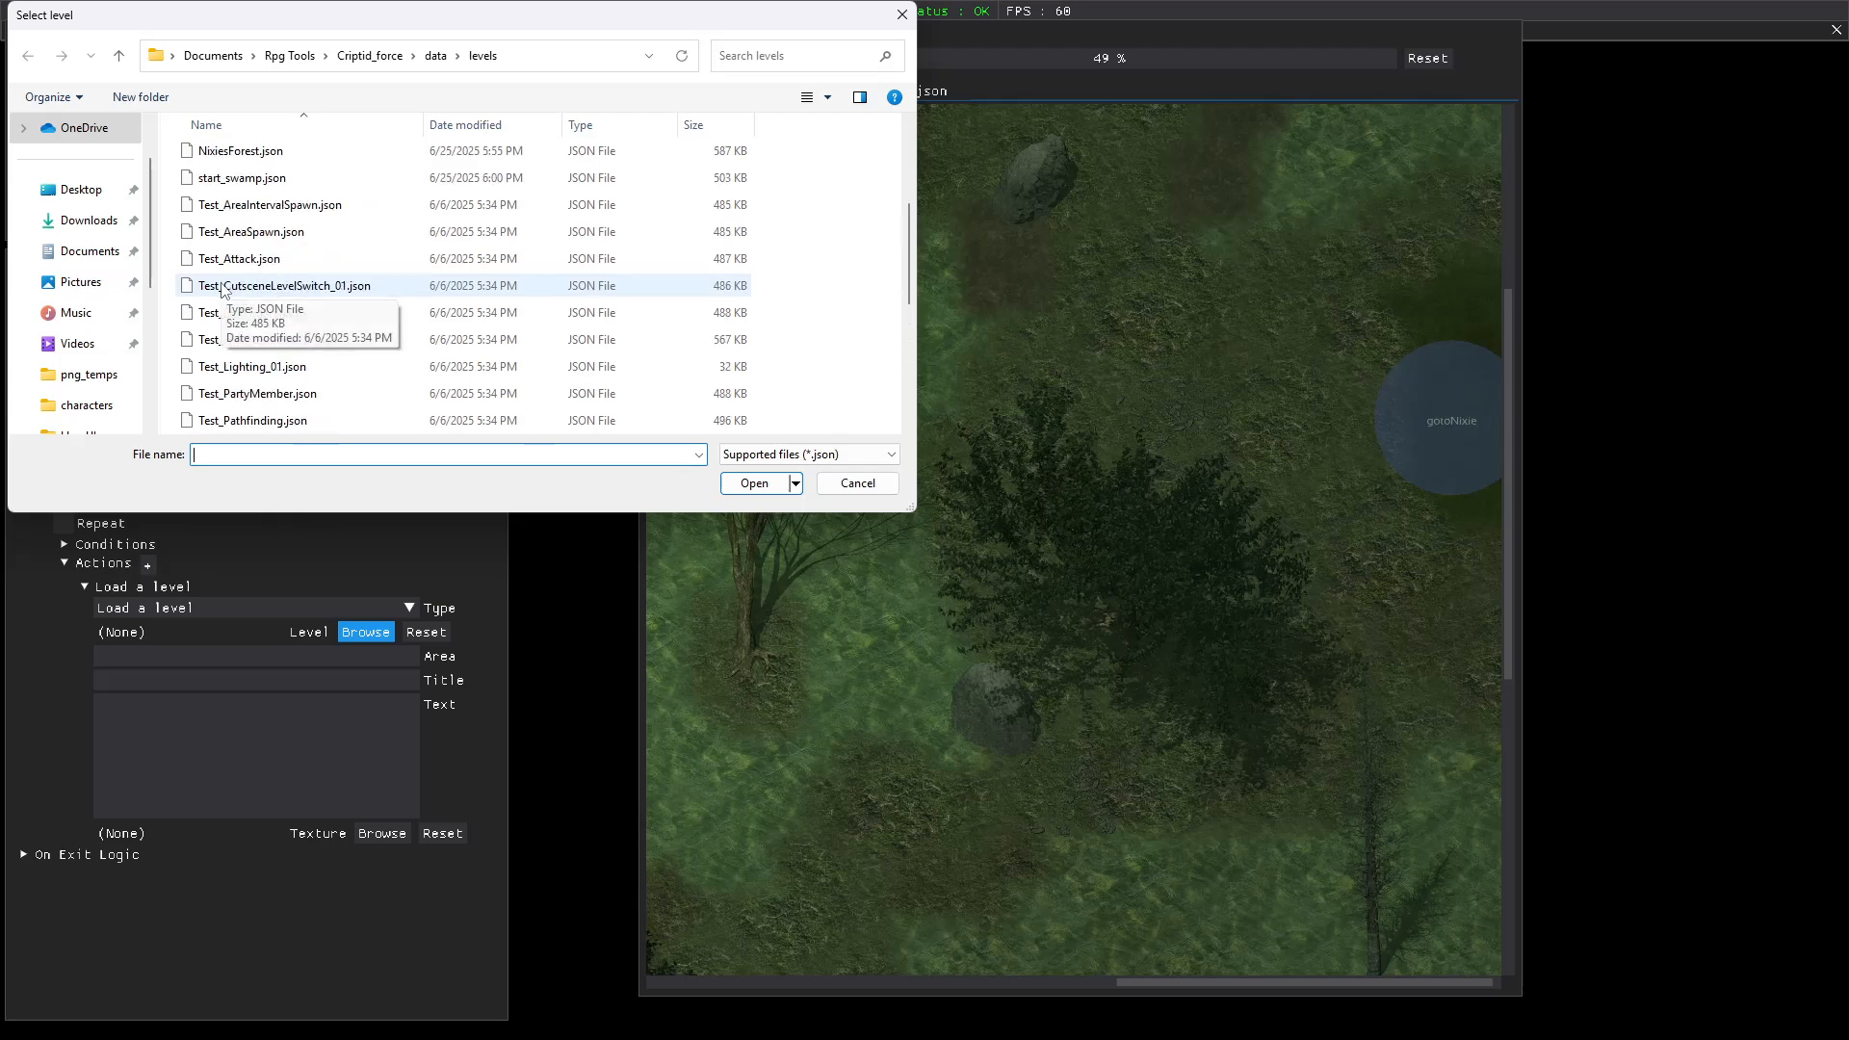
scroll(224, 282, up, 1)
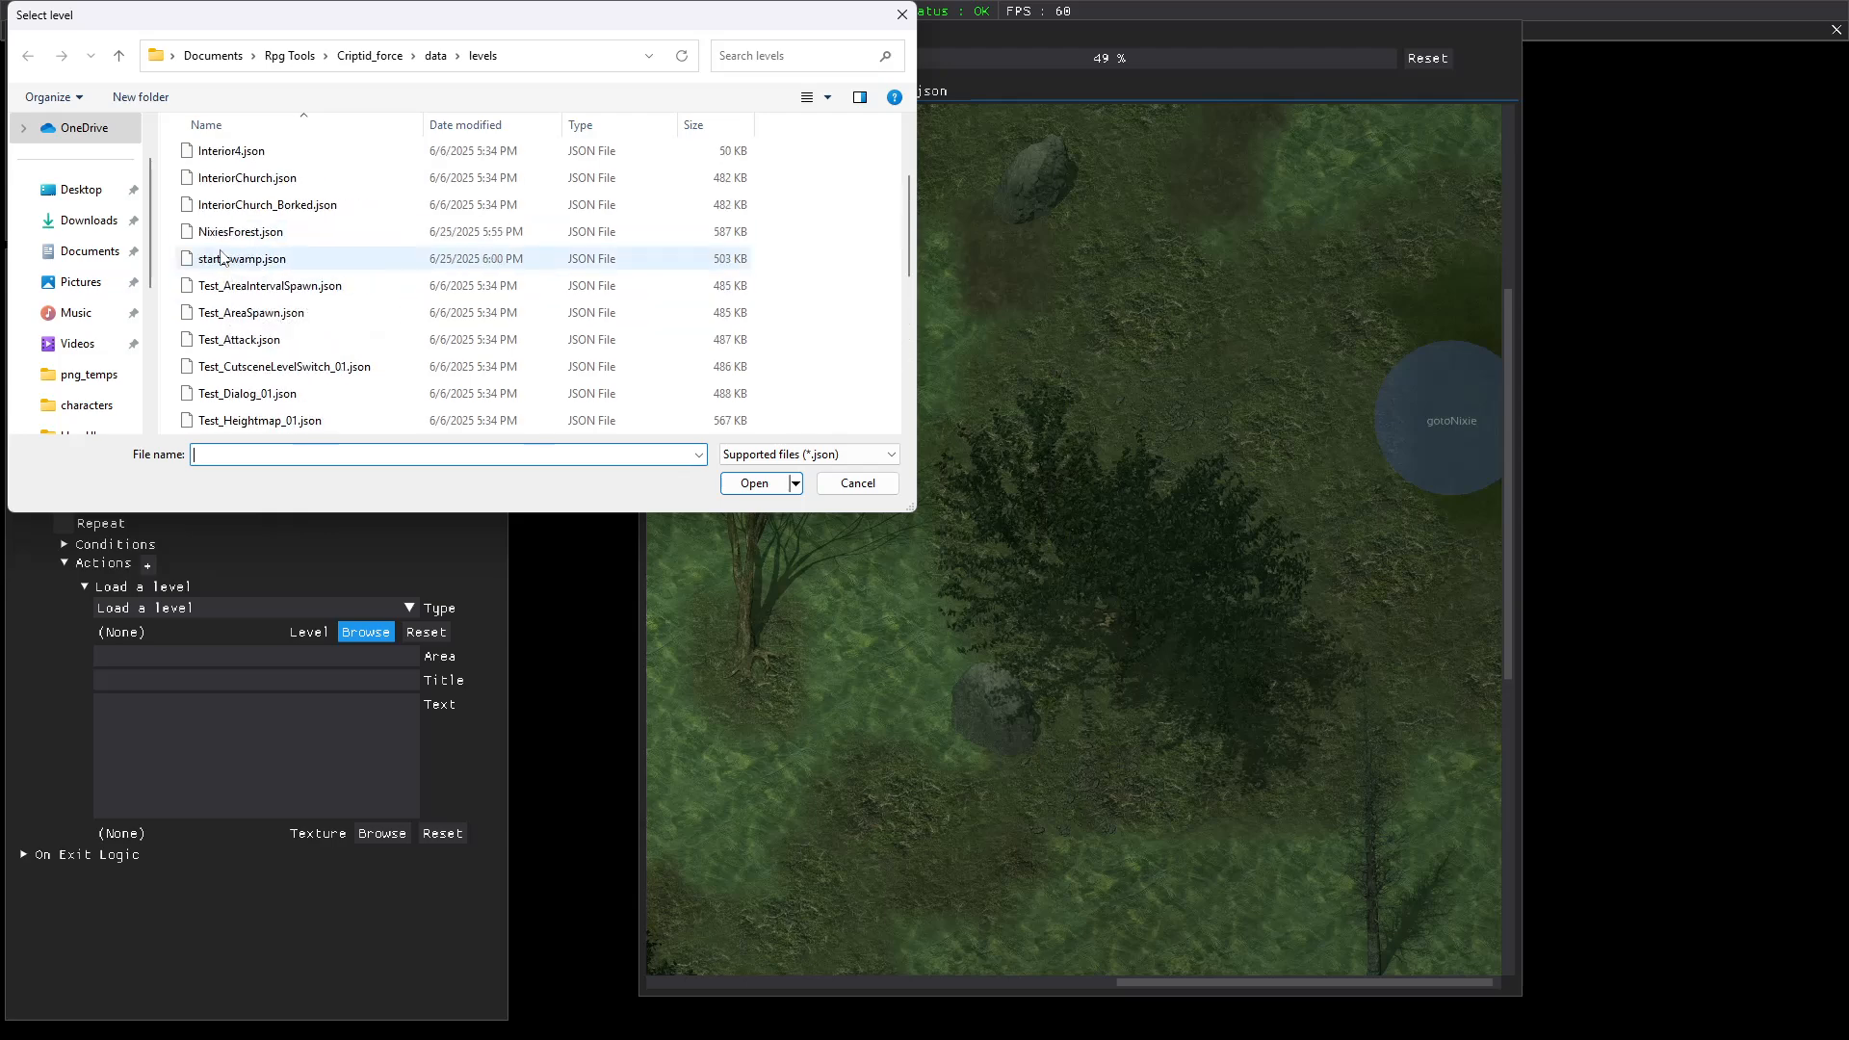
click(222, 233)
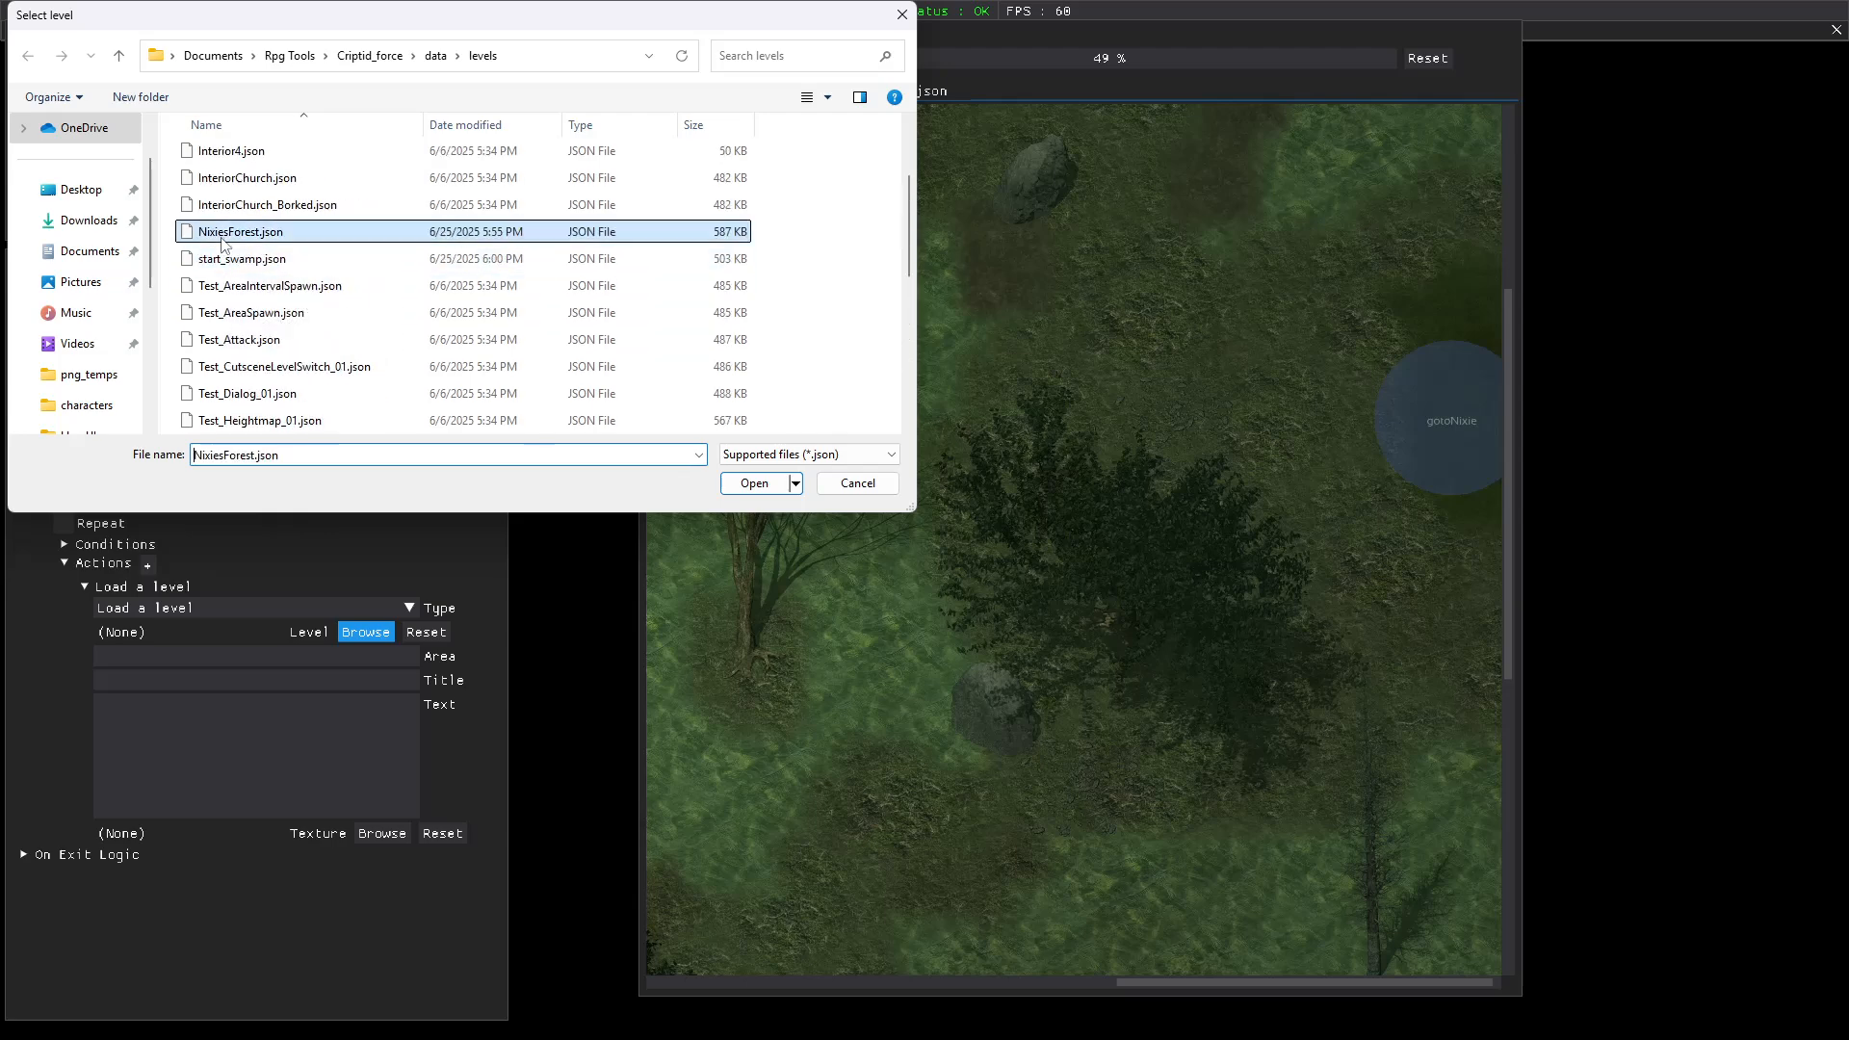
click(757, 482)
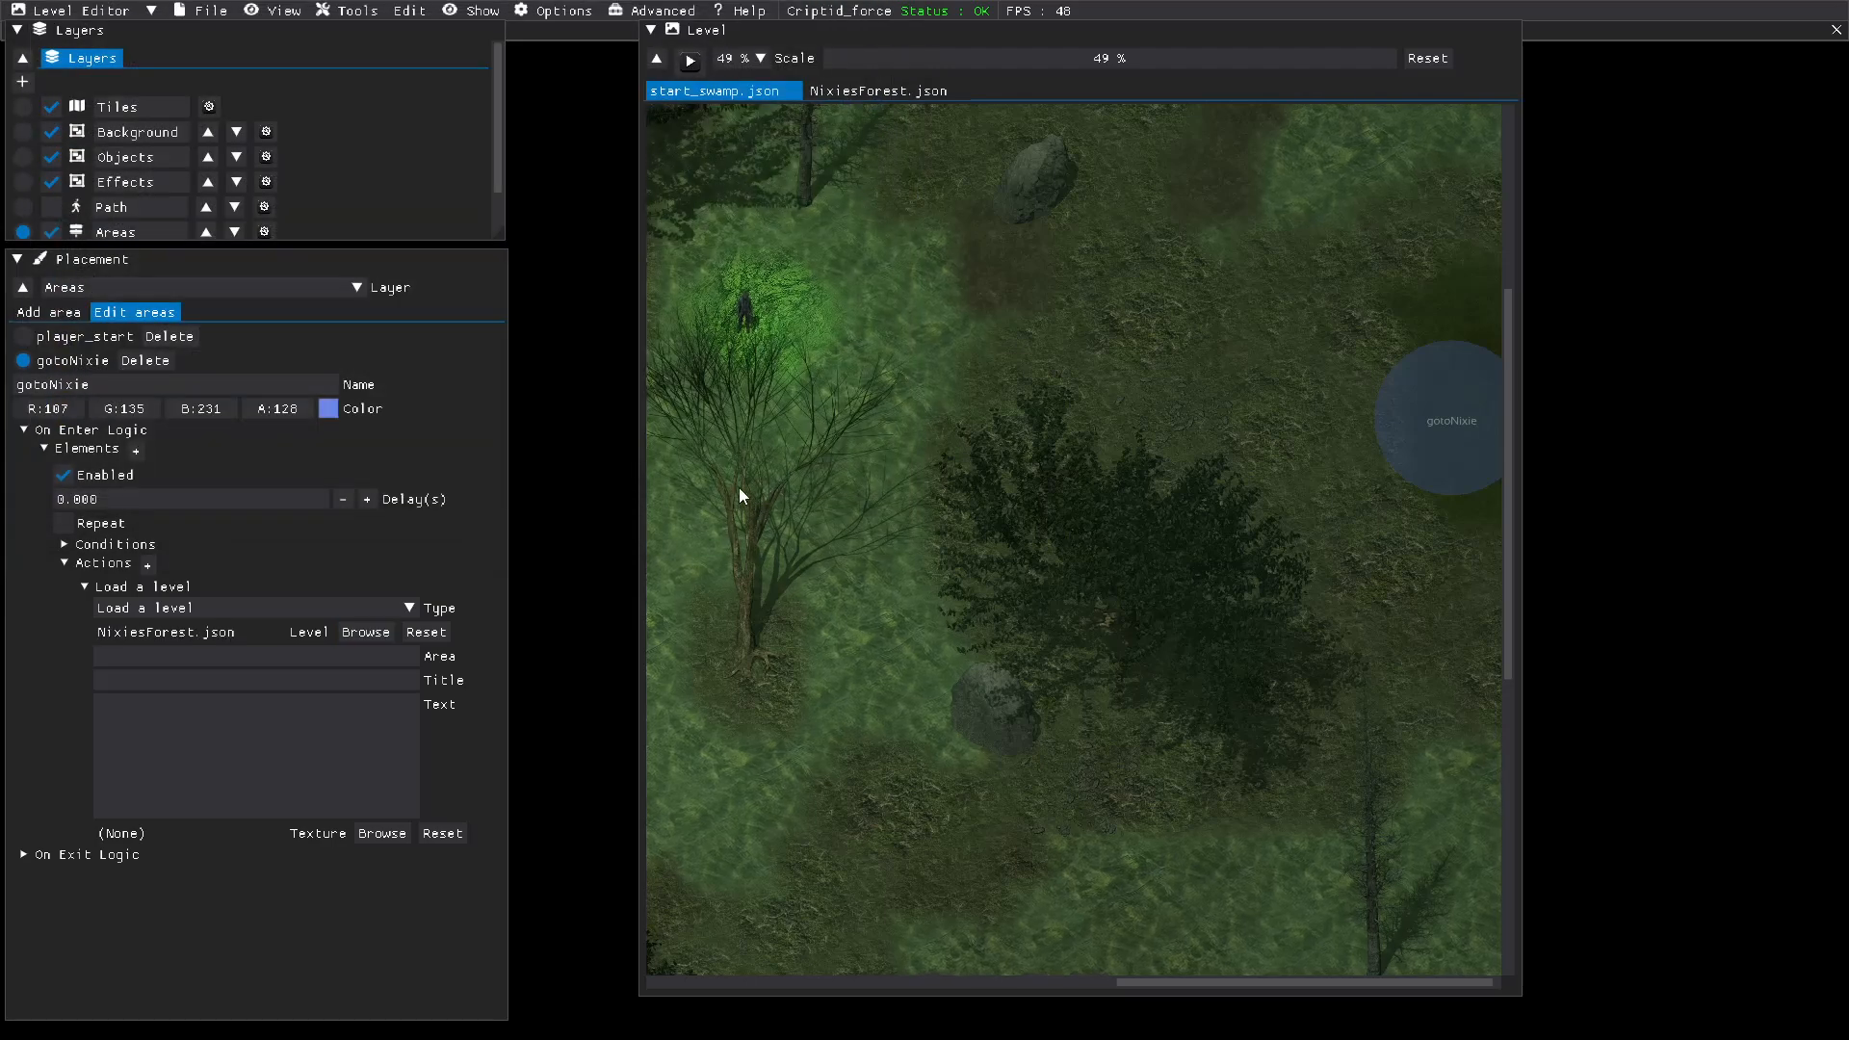
Step: Set the action's start area to NixieStart and its title to "You are entering a mystical forest.", and save start_swamp
click(344, 660)
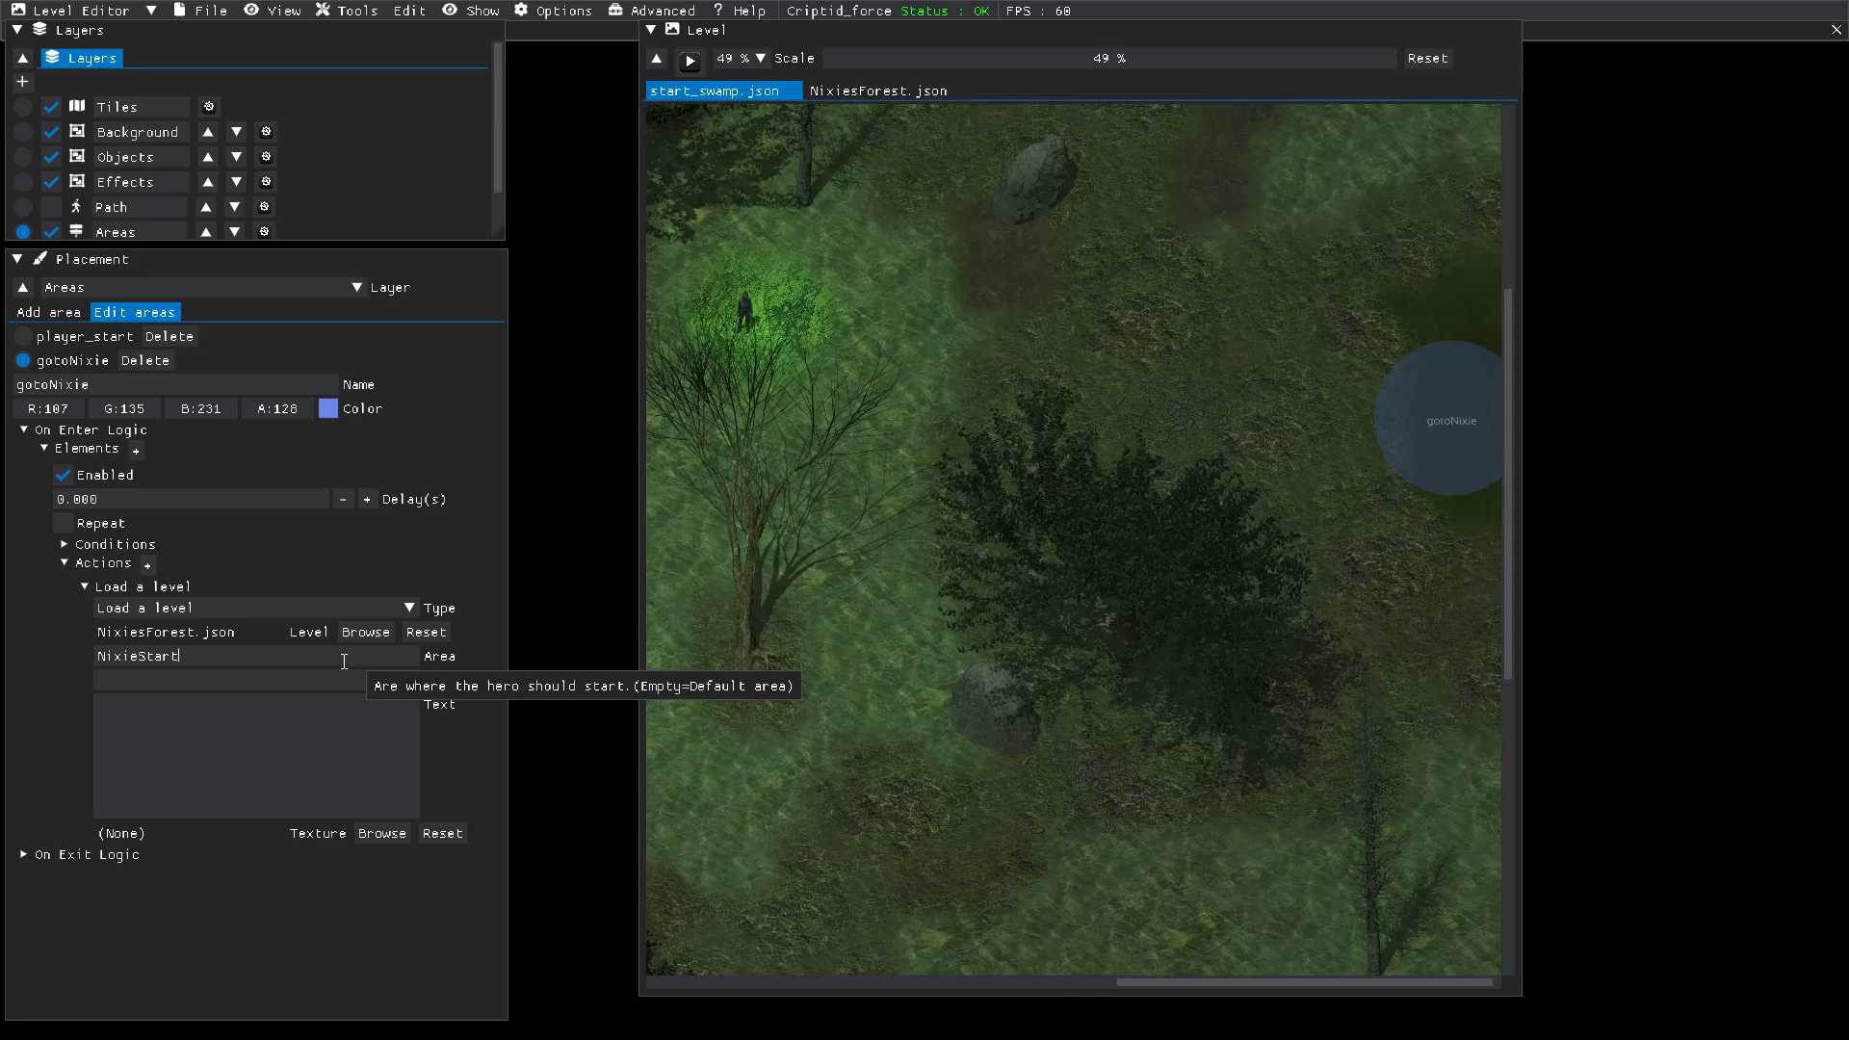
click(238, 680)
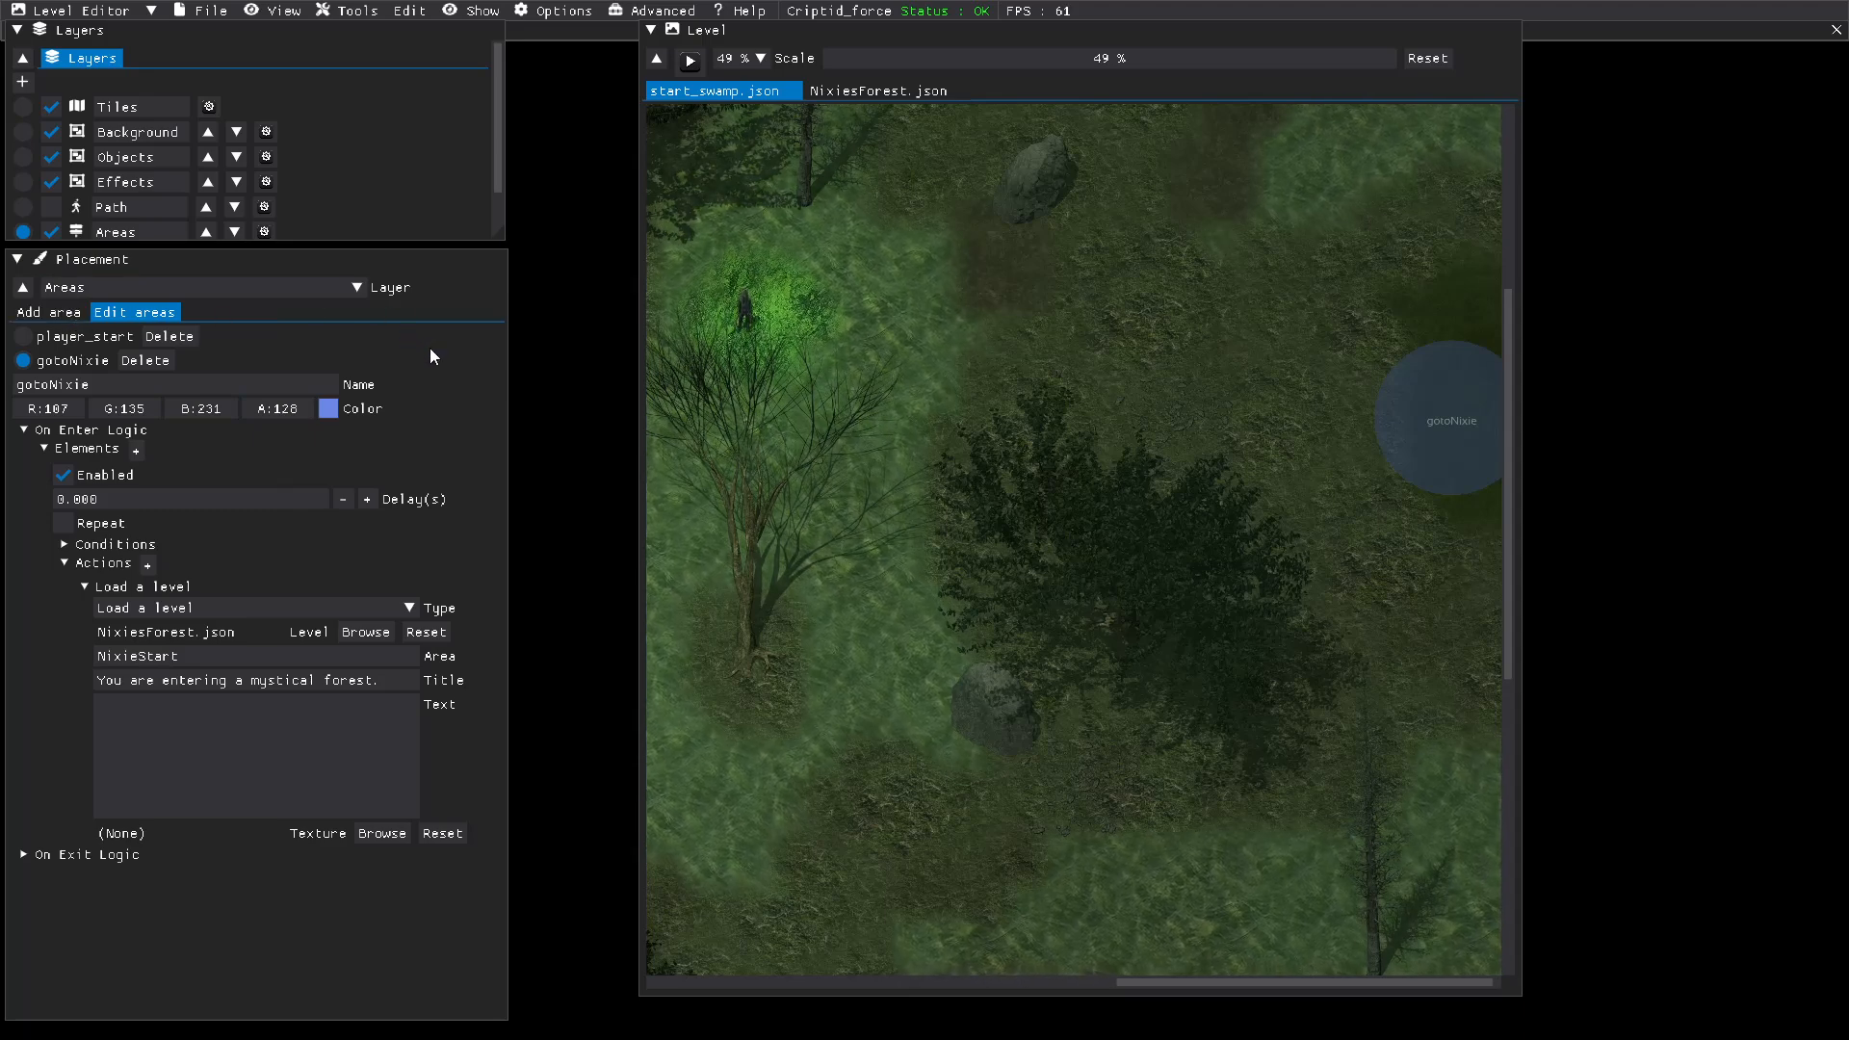
click(214, 12)
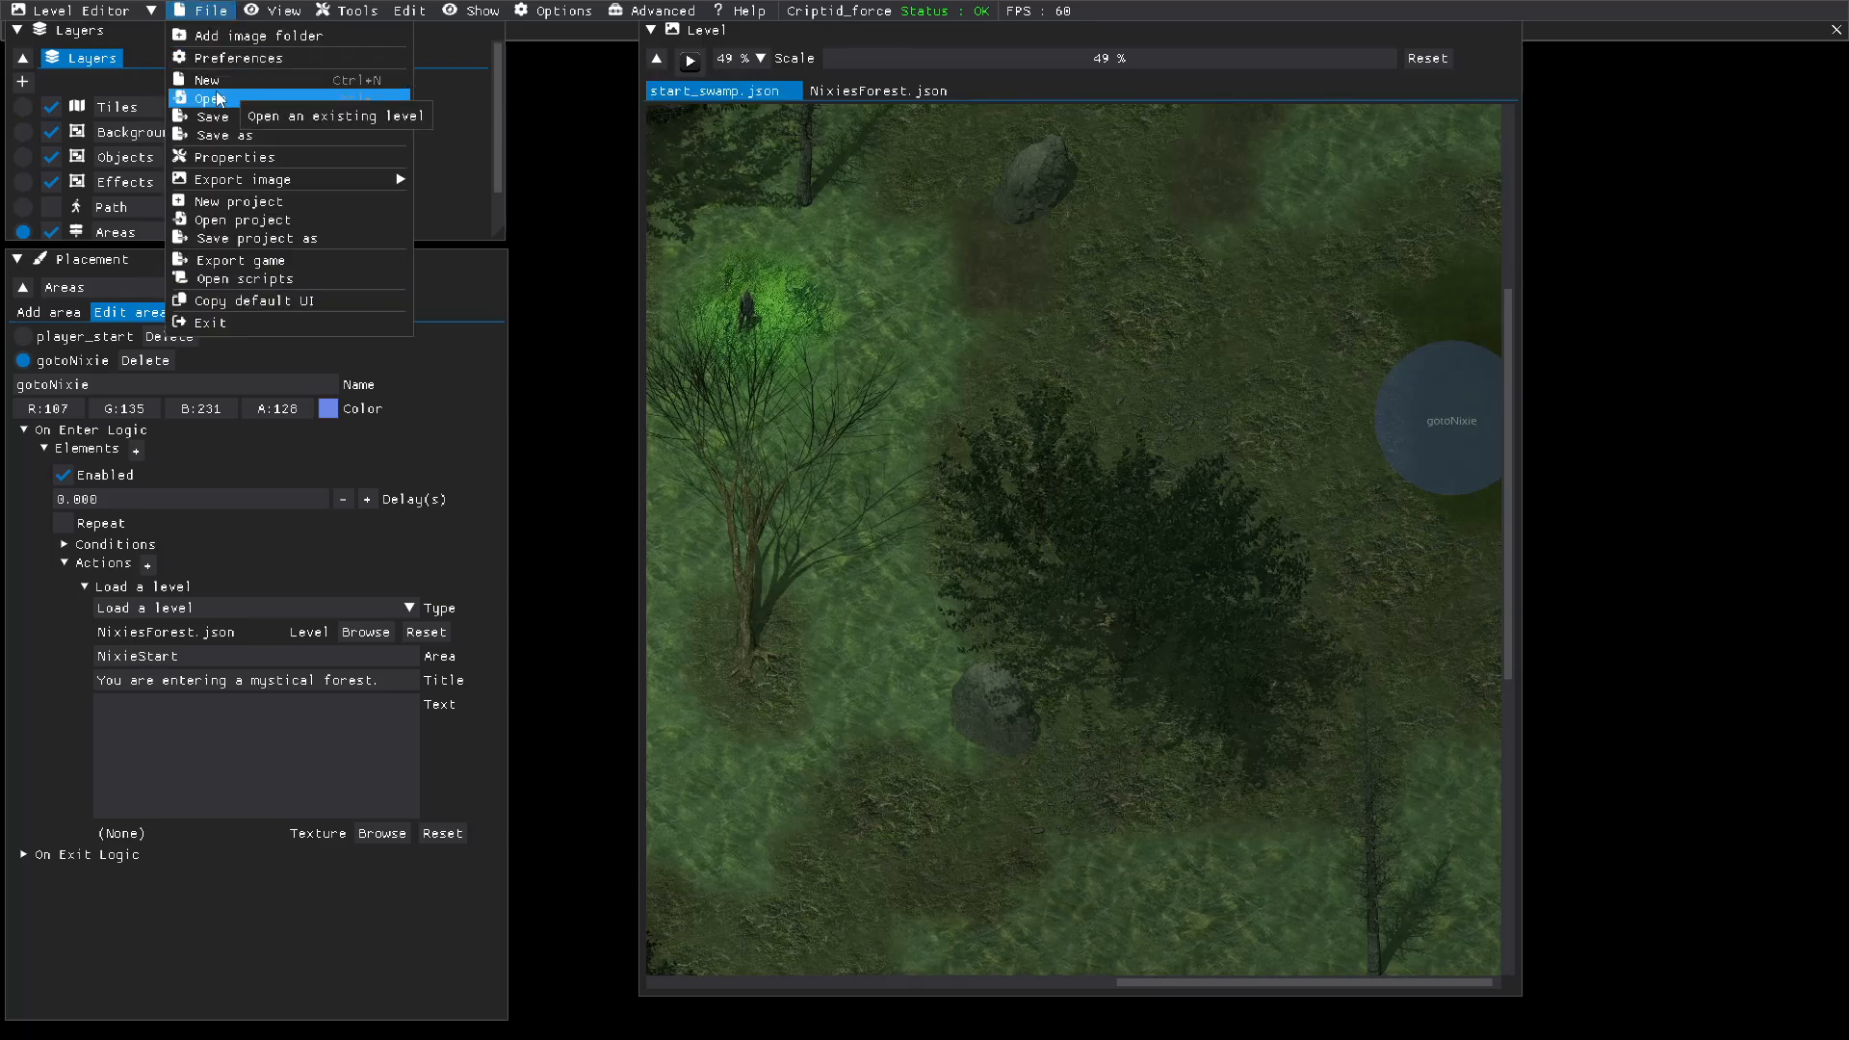
click(218, 118)
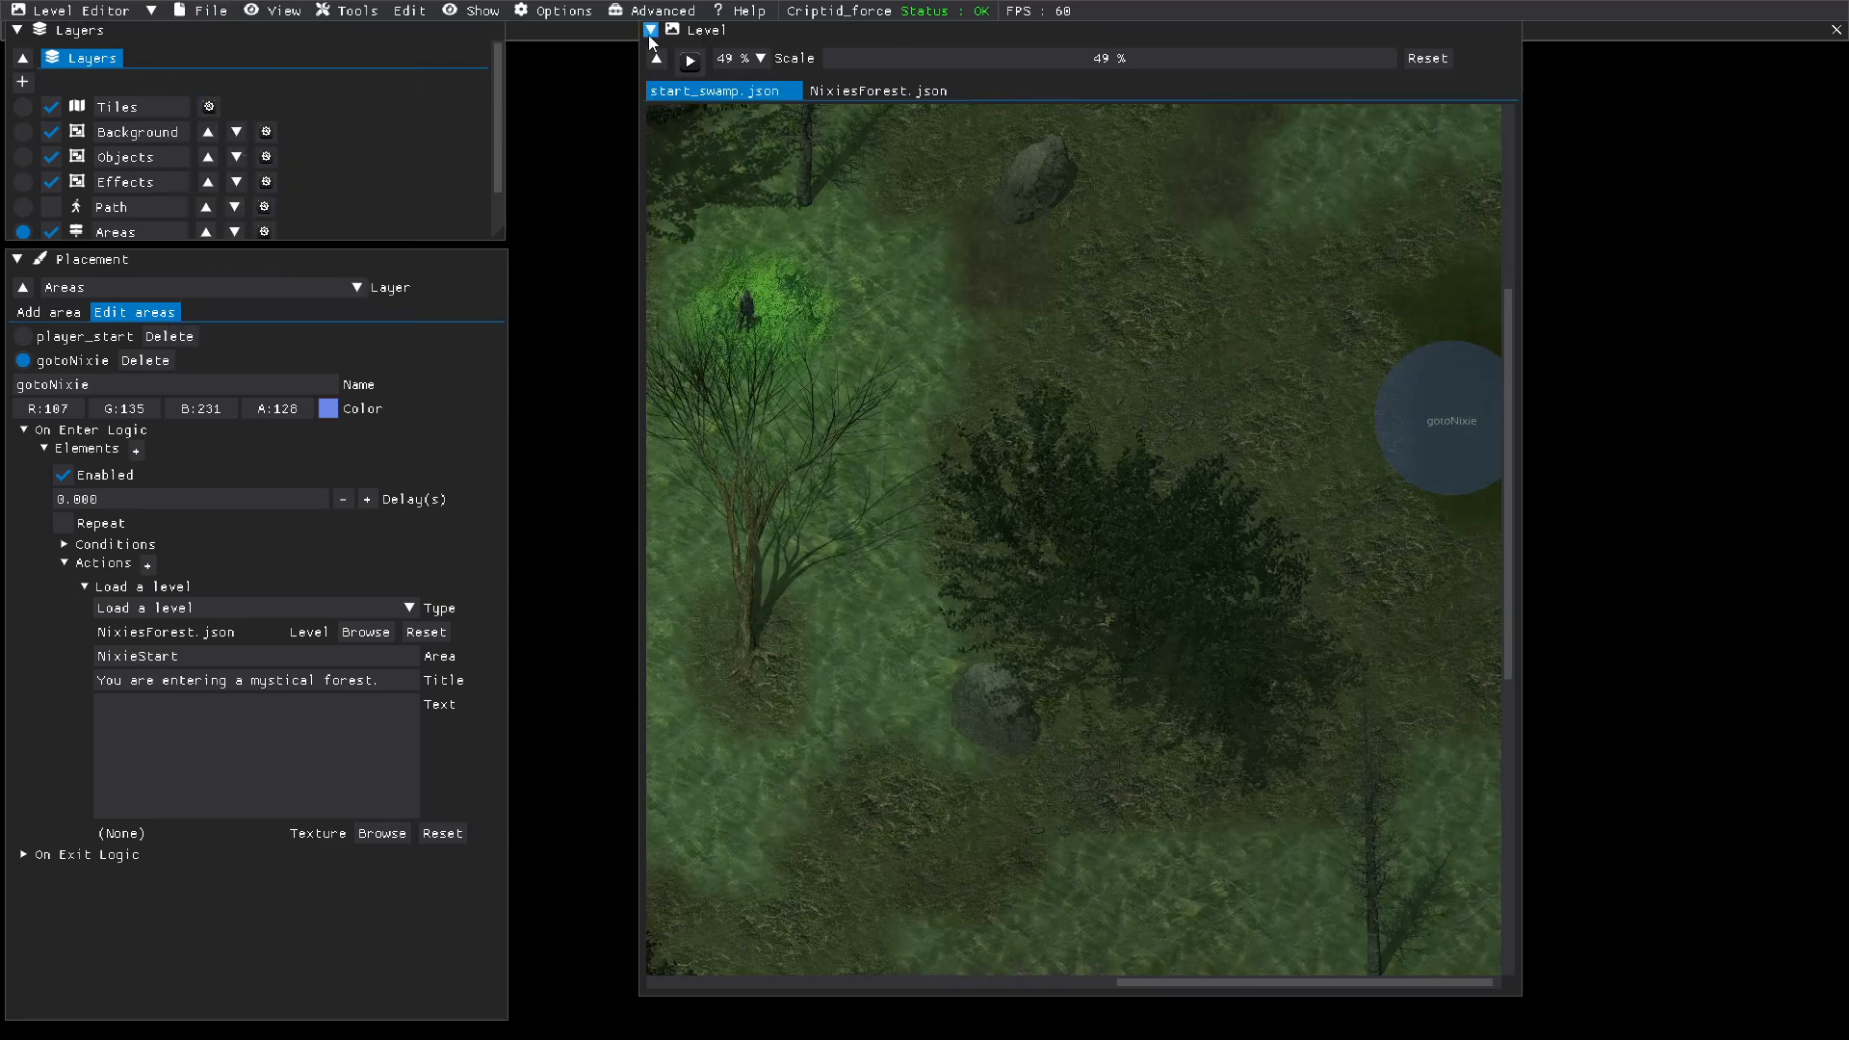
Step: Playtest start_swamp, walking the hero south and then east into the gotoNixie area
click(689, 60)
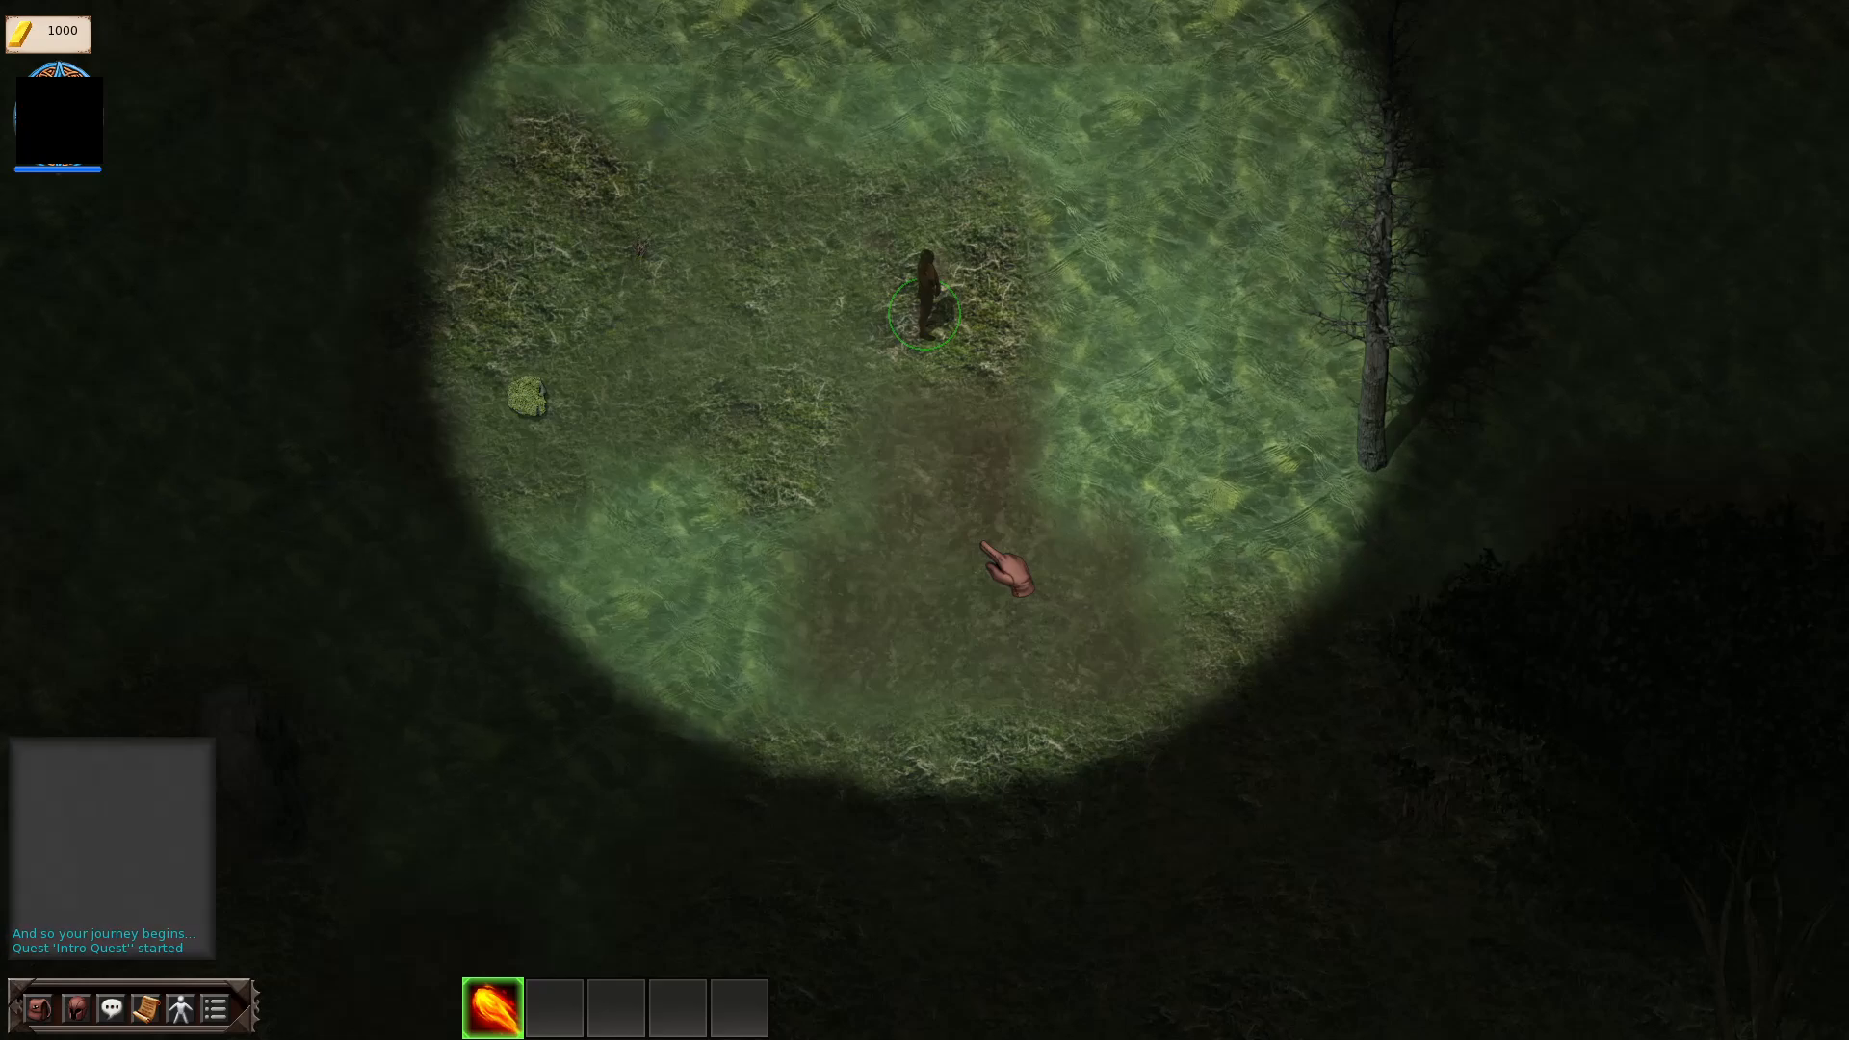
click(1002, 592)
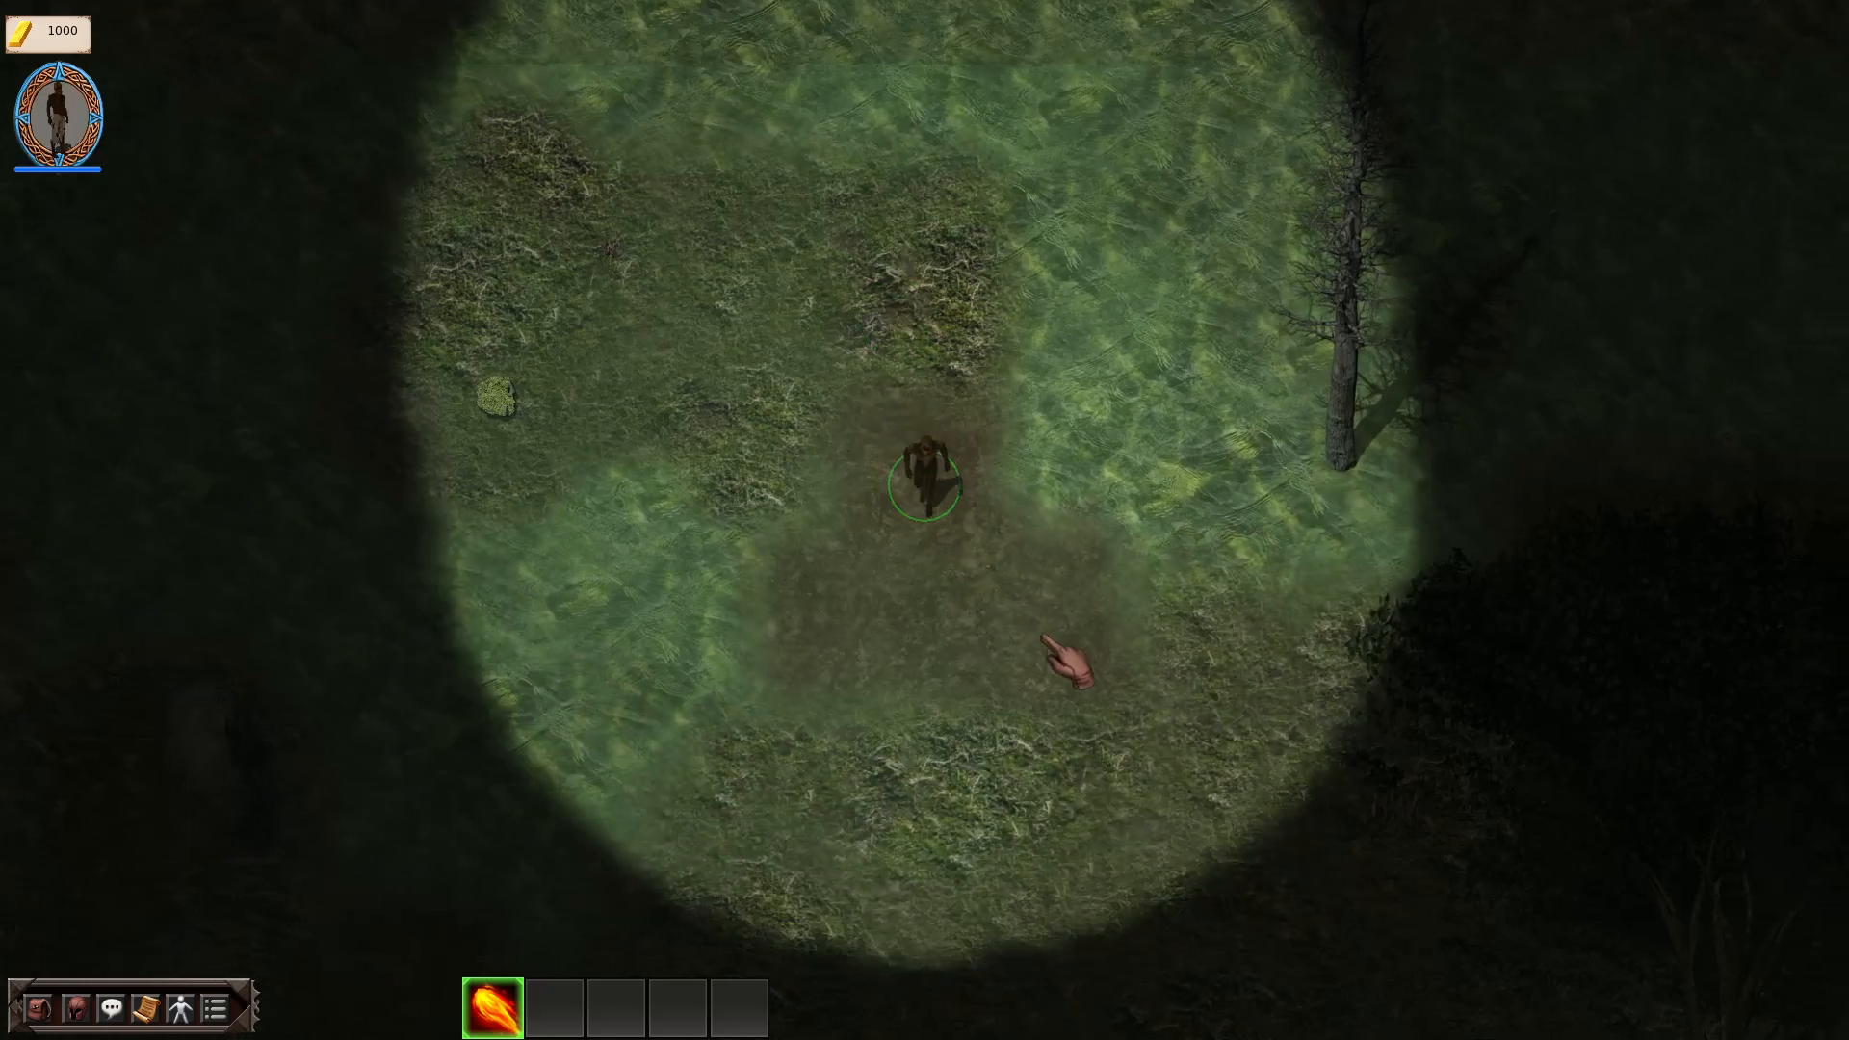
mouse_move(1042, 635)
mouse_down()
mouse_move(1194, 674)
mouse_move(1205, 738)
mouse_move(1286, 643)
mouse_move(1320, 647)
mouse_move(1344, 621)
mouse_move(1328, 652)
mouse_move(1205, 693)
mouse_move(1281, 684)
mouse_move(1321, 619)
mouse_move(1304, 664)
mouse_move(1349, 619)
mouse_move(1502, 566)
mouse_move(1593, 569)
mouse_move(1733, 619)
mouse_move(1795, 612)
mouse_move(1774, 579)
mouse_up()
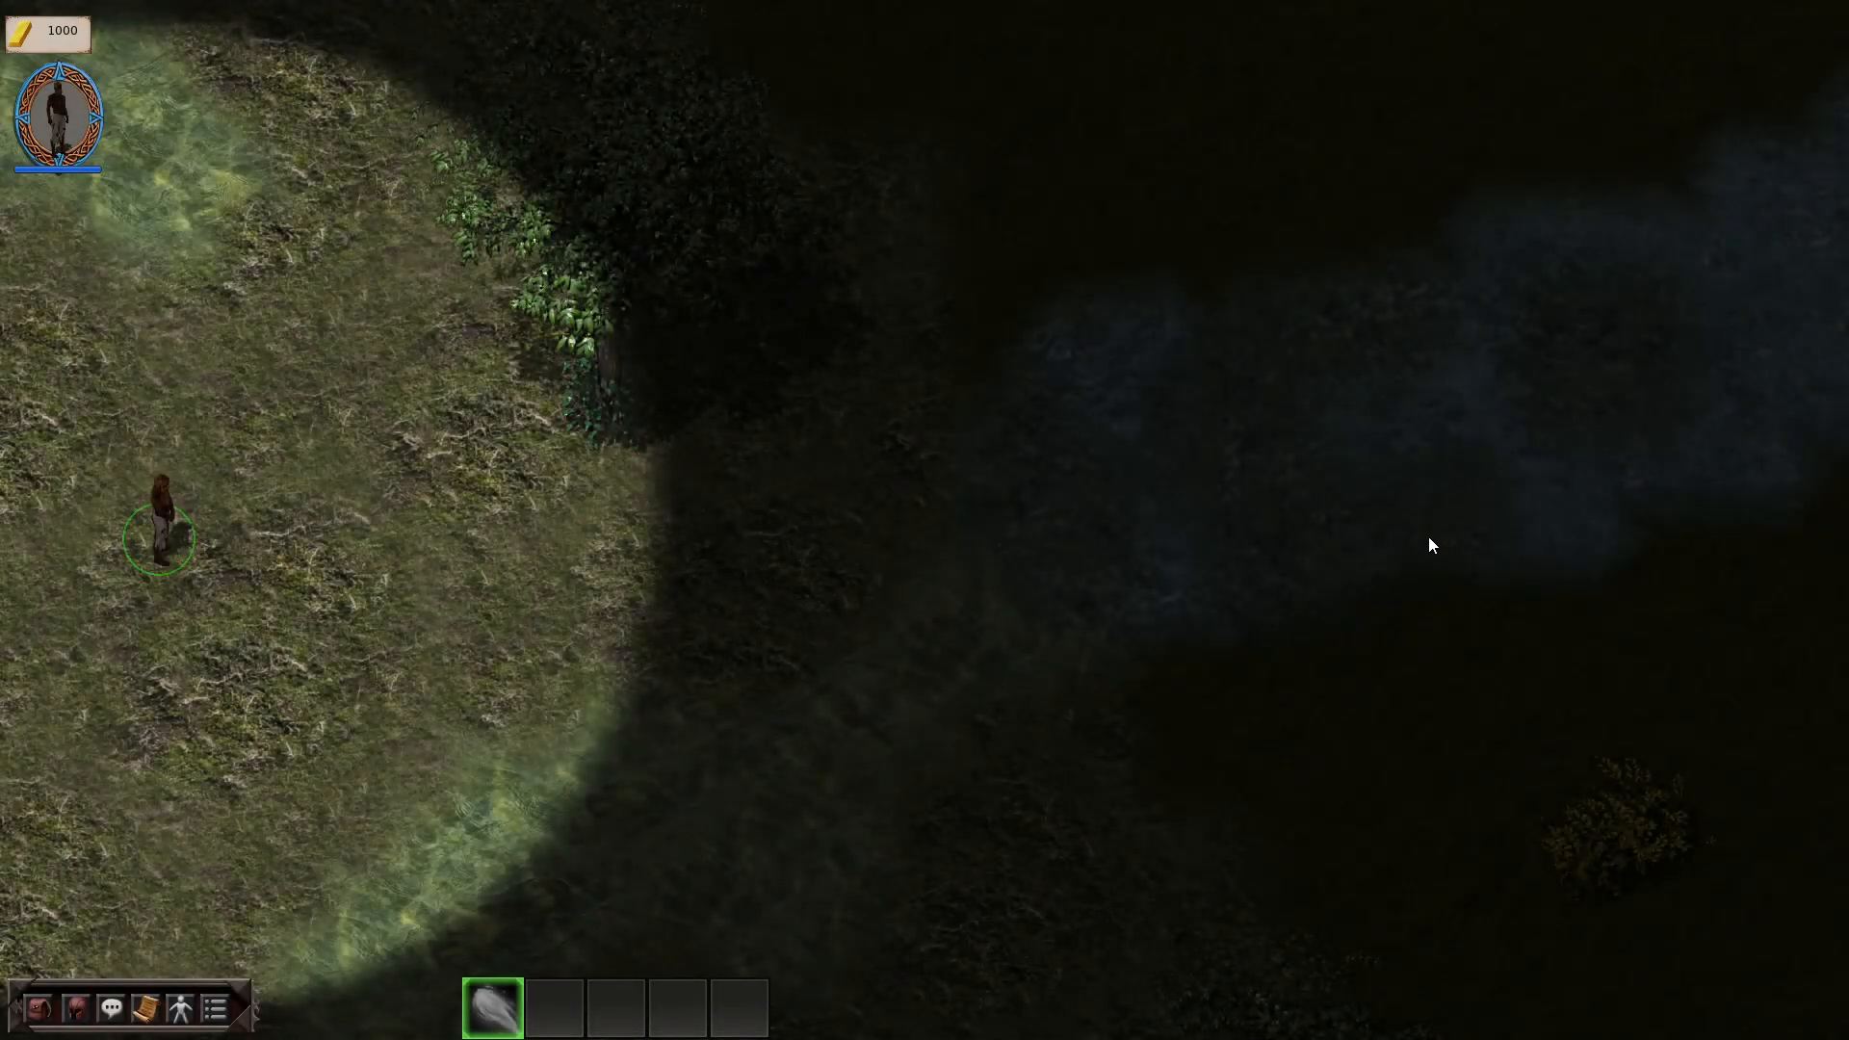
Step: Continue the playtest in NixiesForest, walking the hero northeast along the river to the nixie in the stone circle, and end the playtest
click(489, 578)
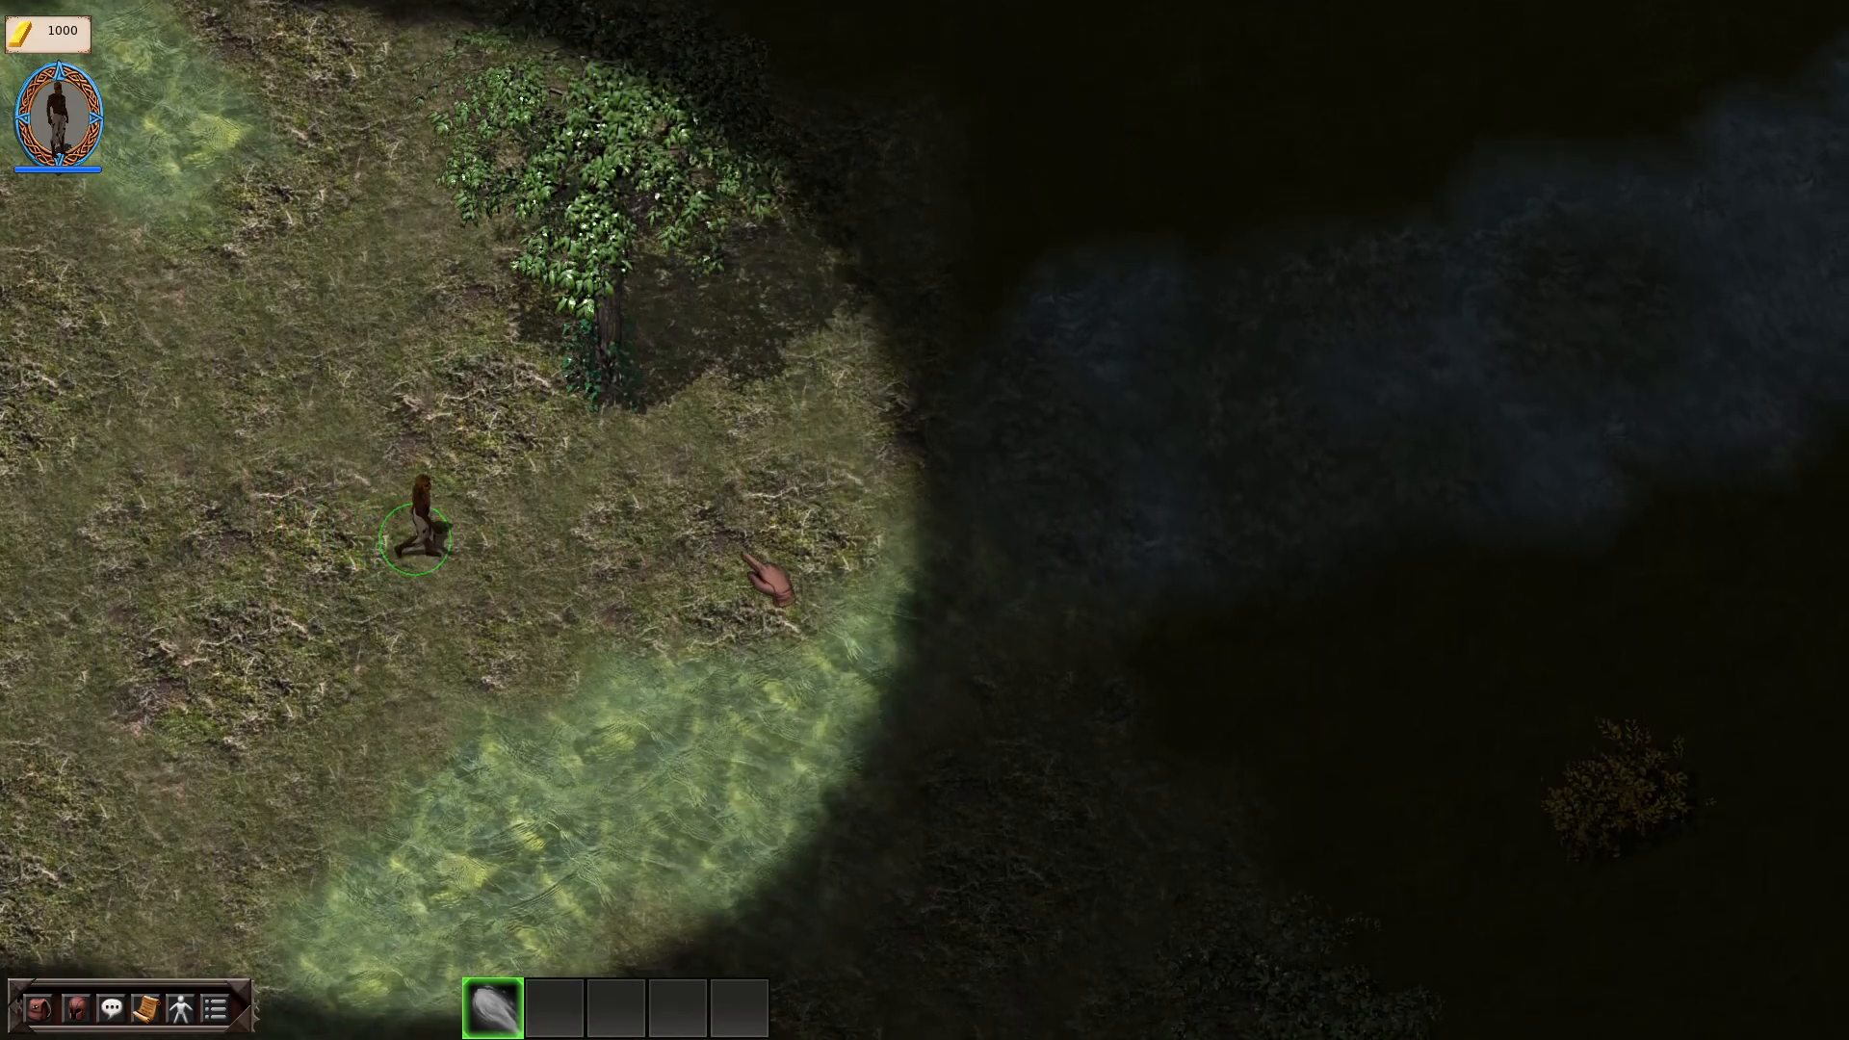
click(916, 443)
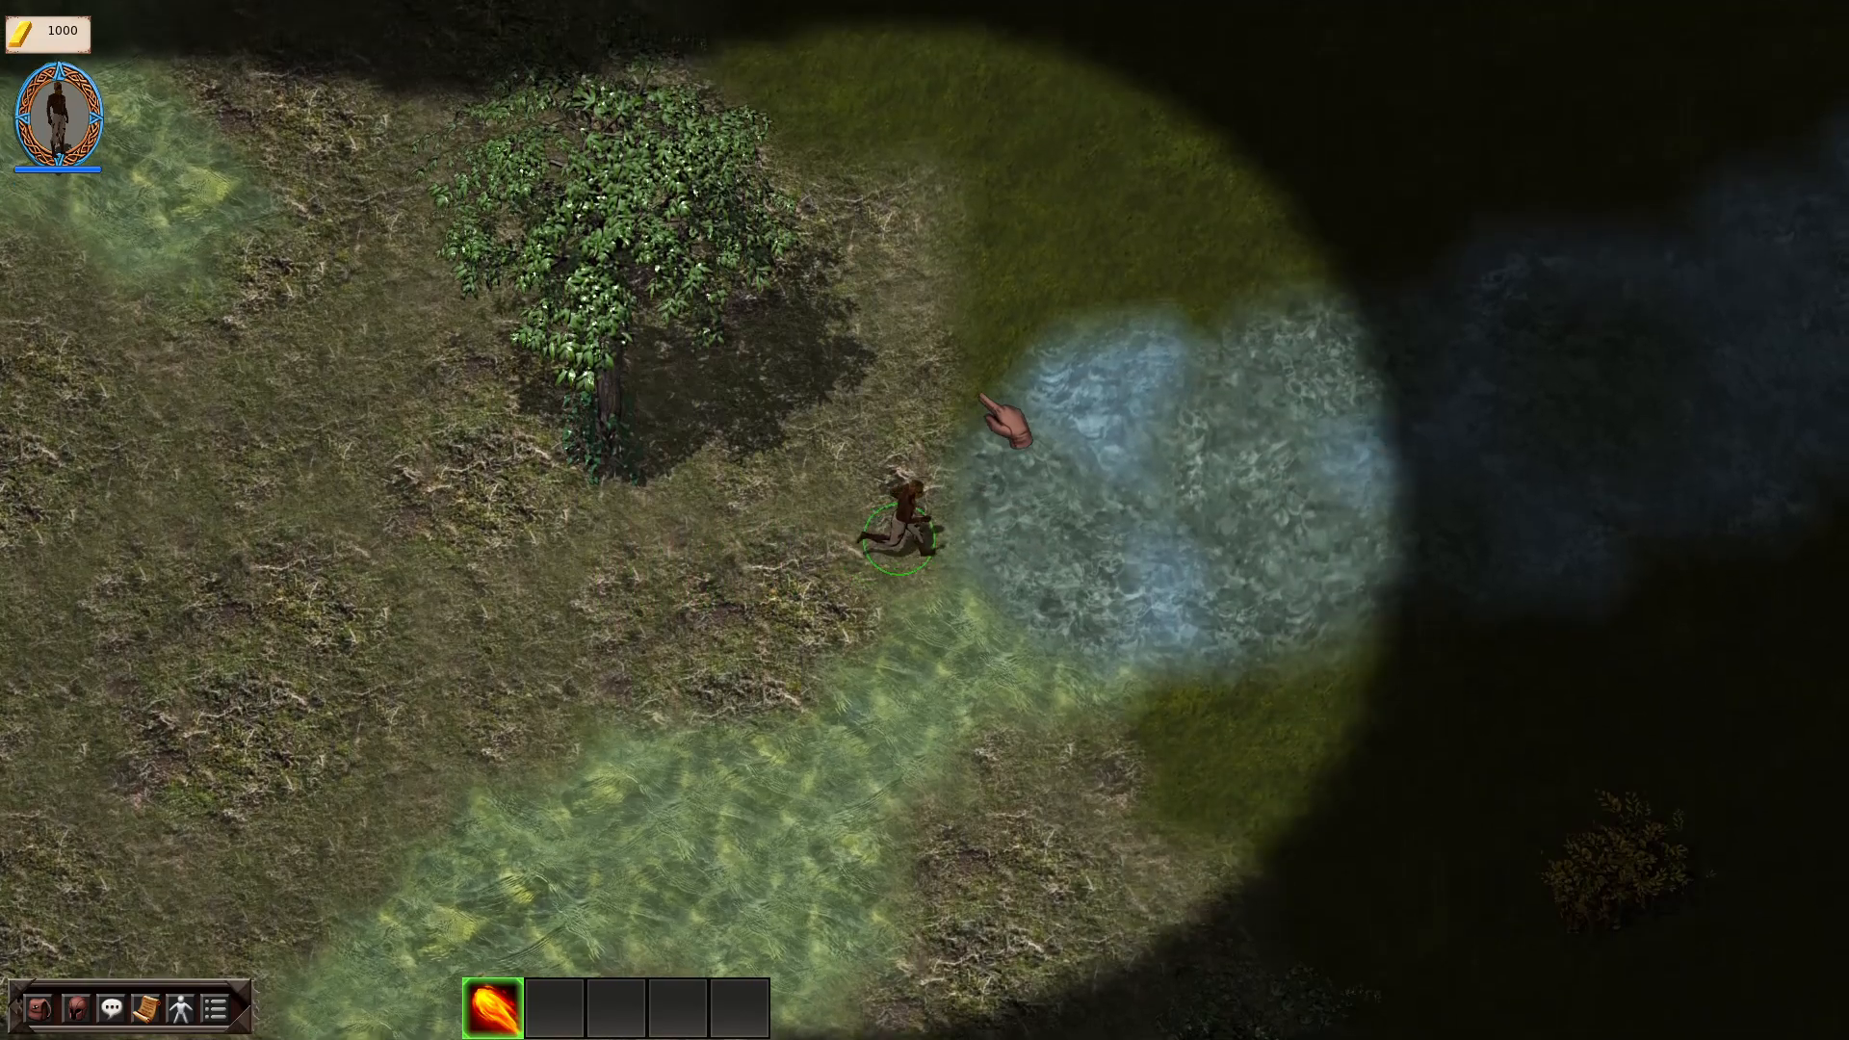
click(932, 349)
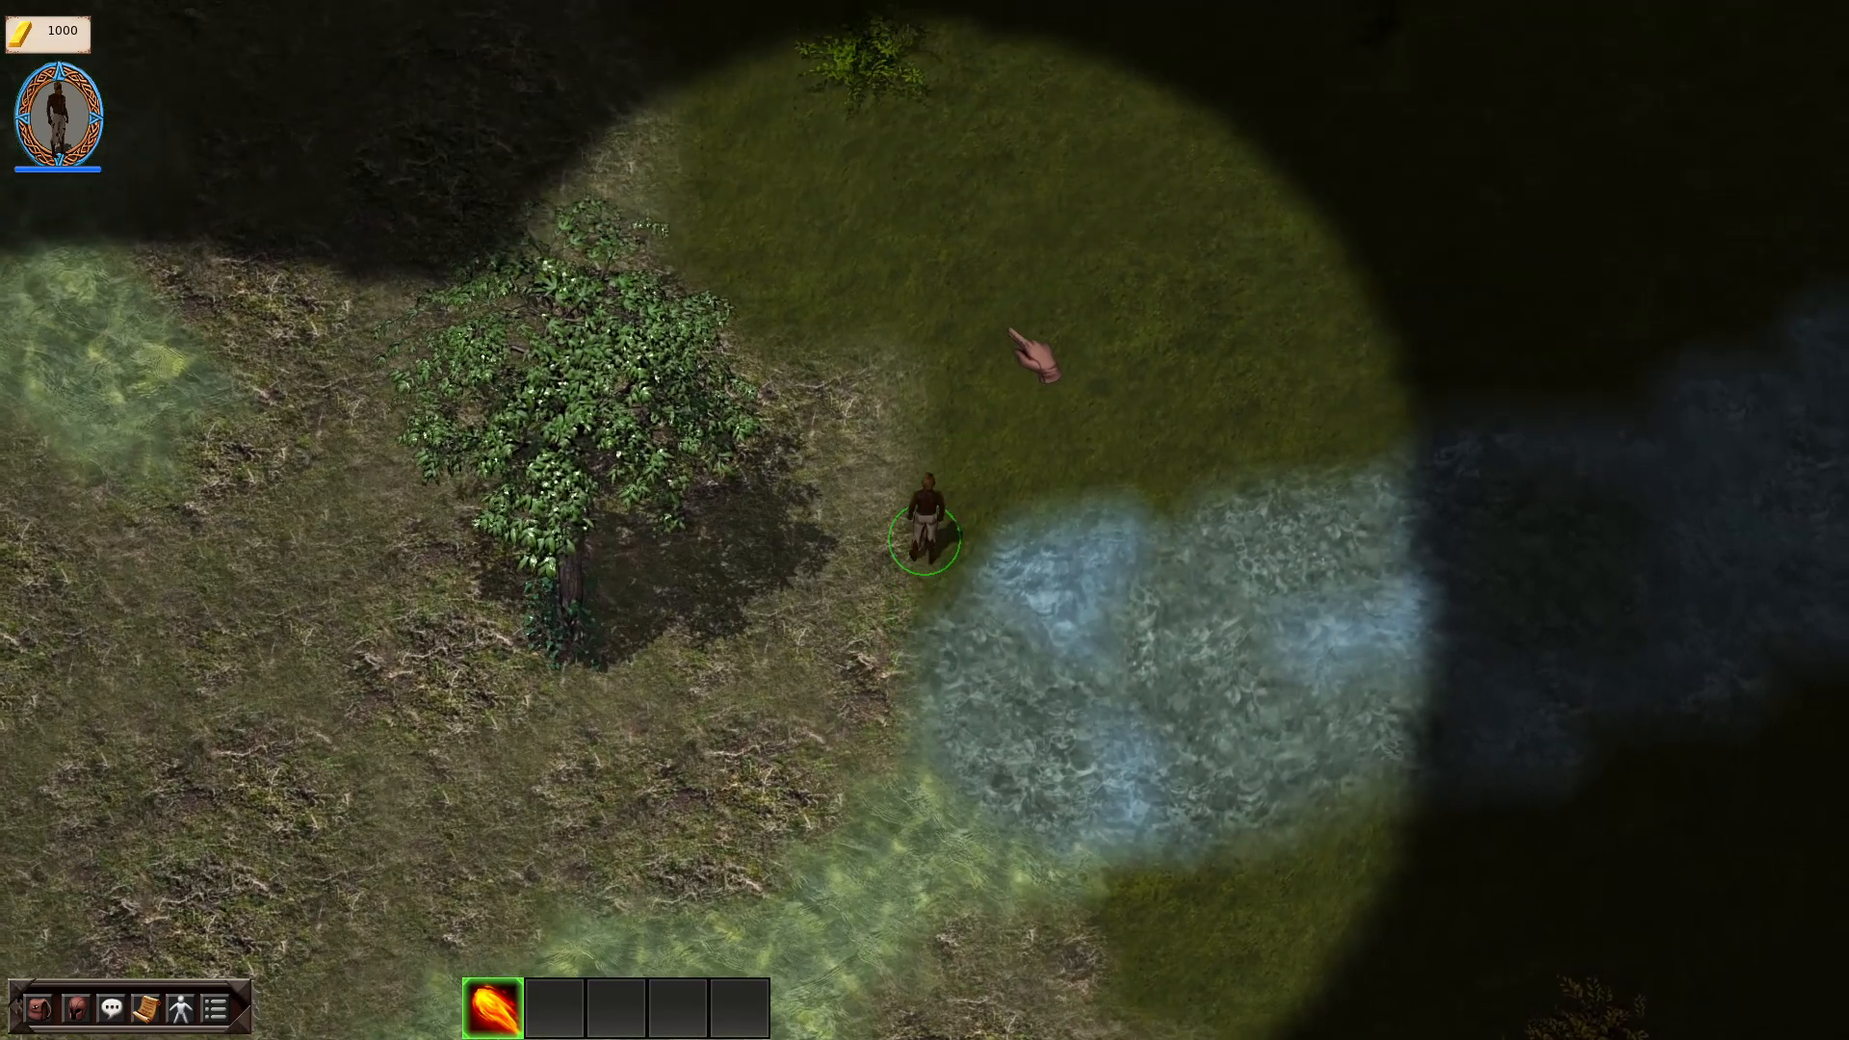
click(1141, 402)
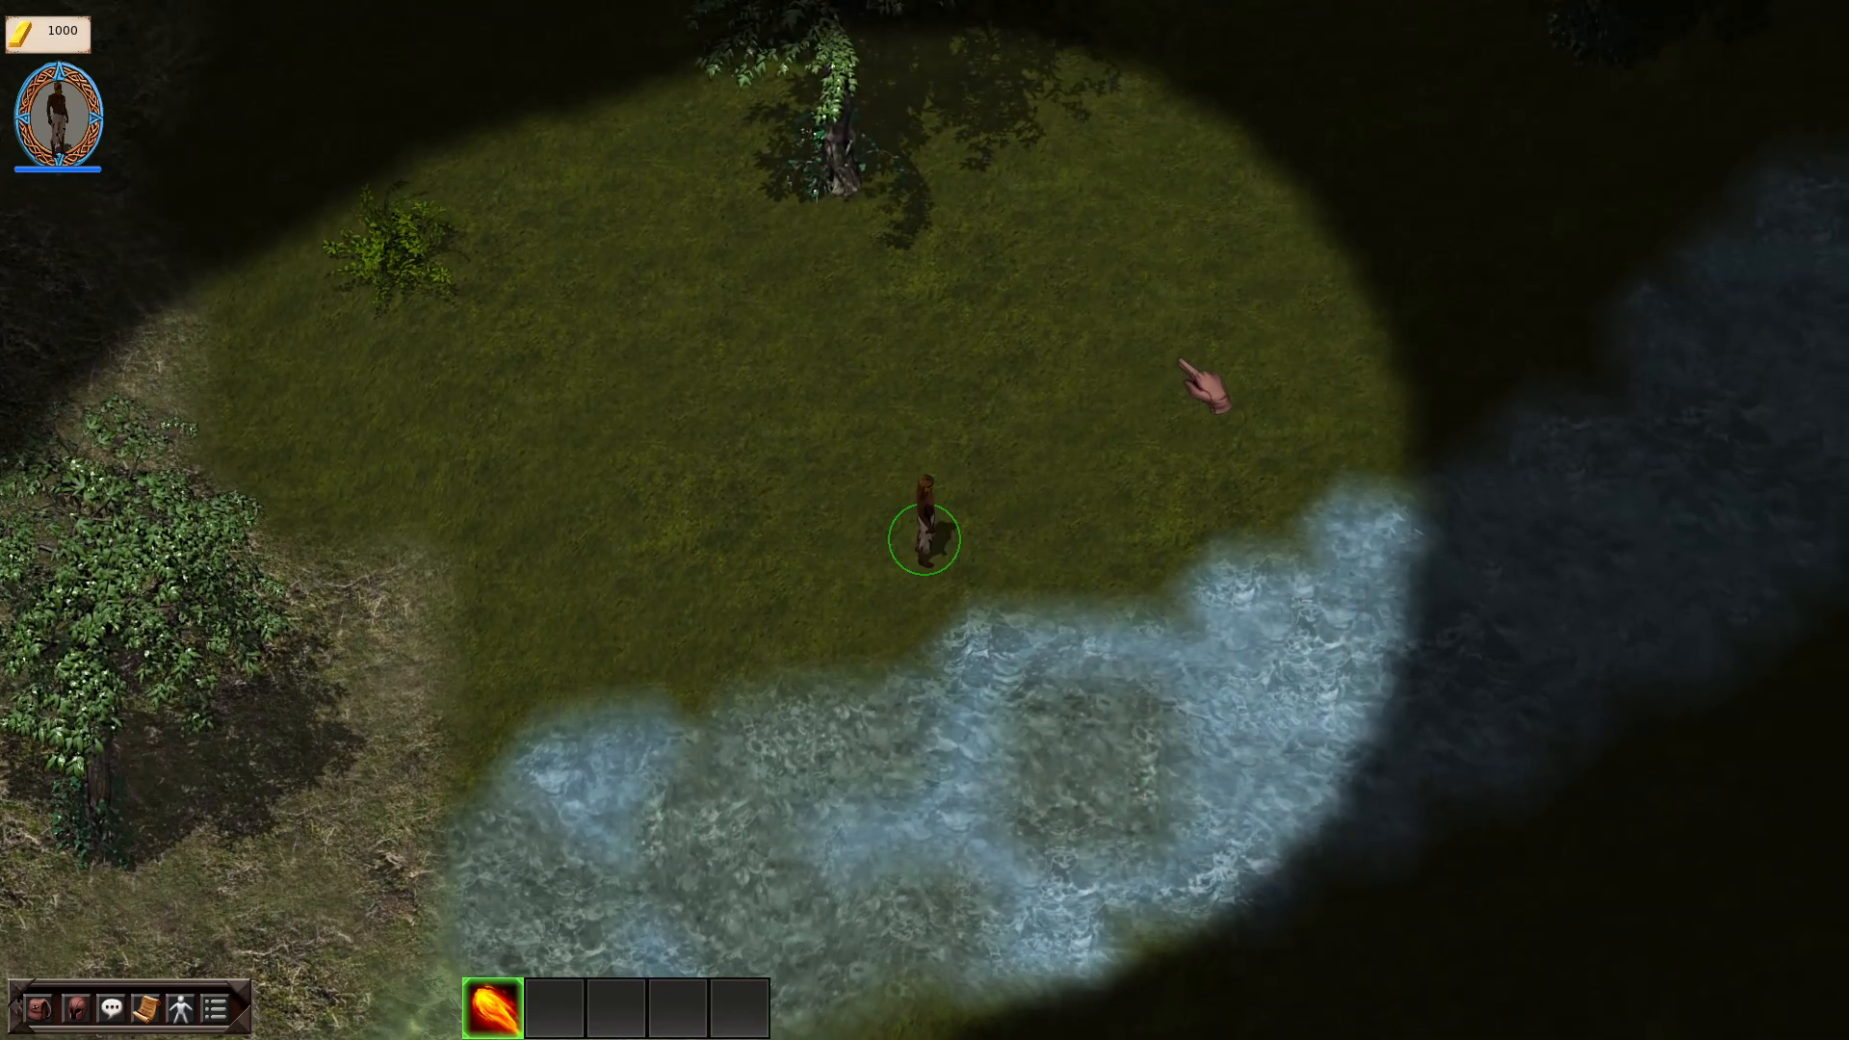
click(1247, 320)
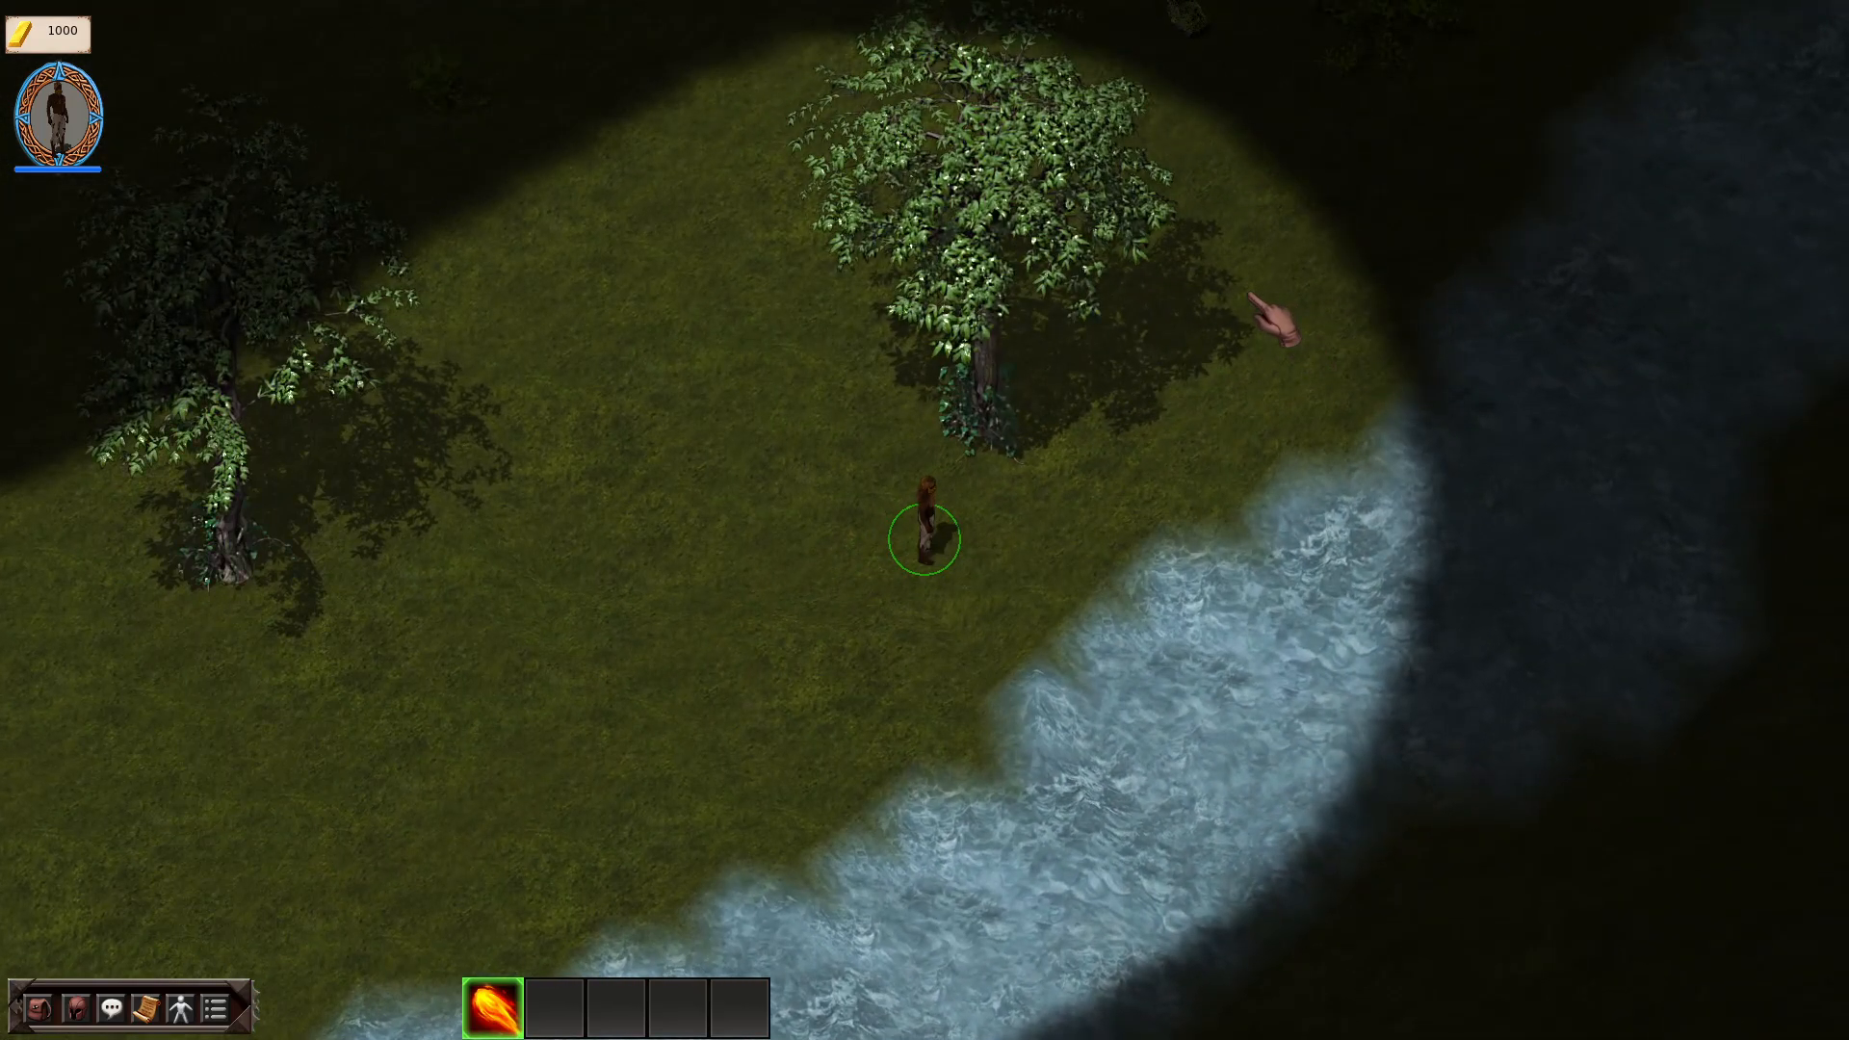
click(1255, 292)
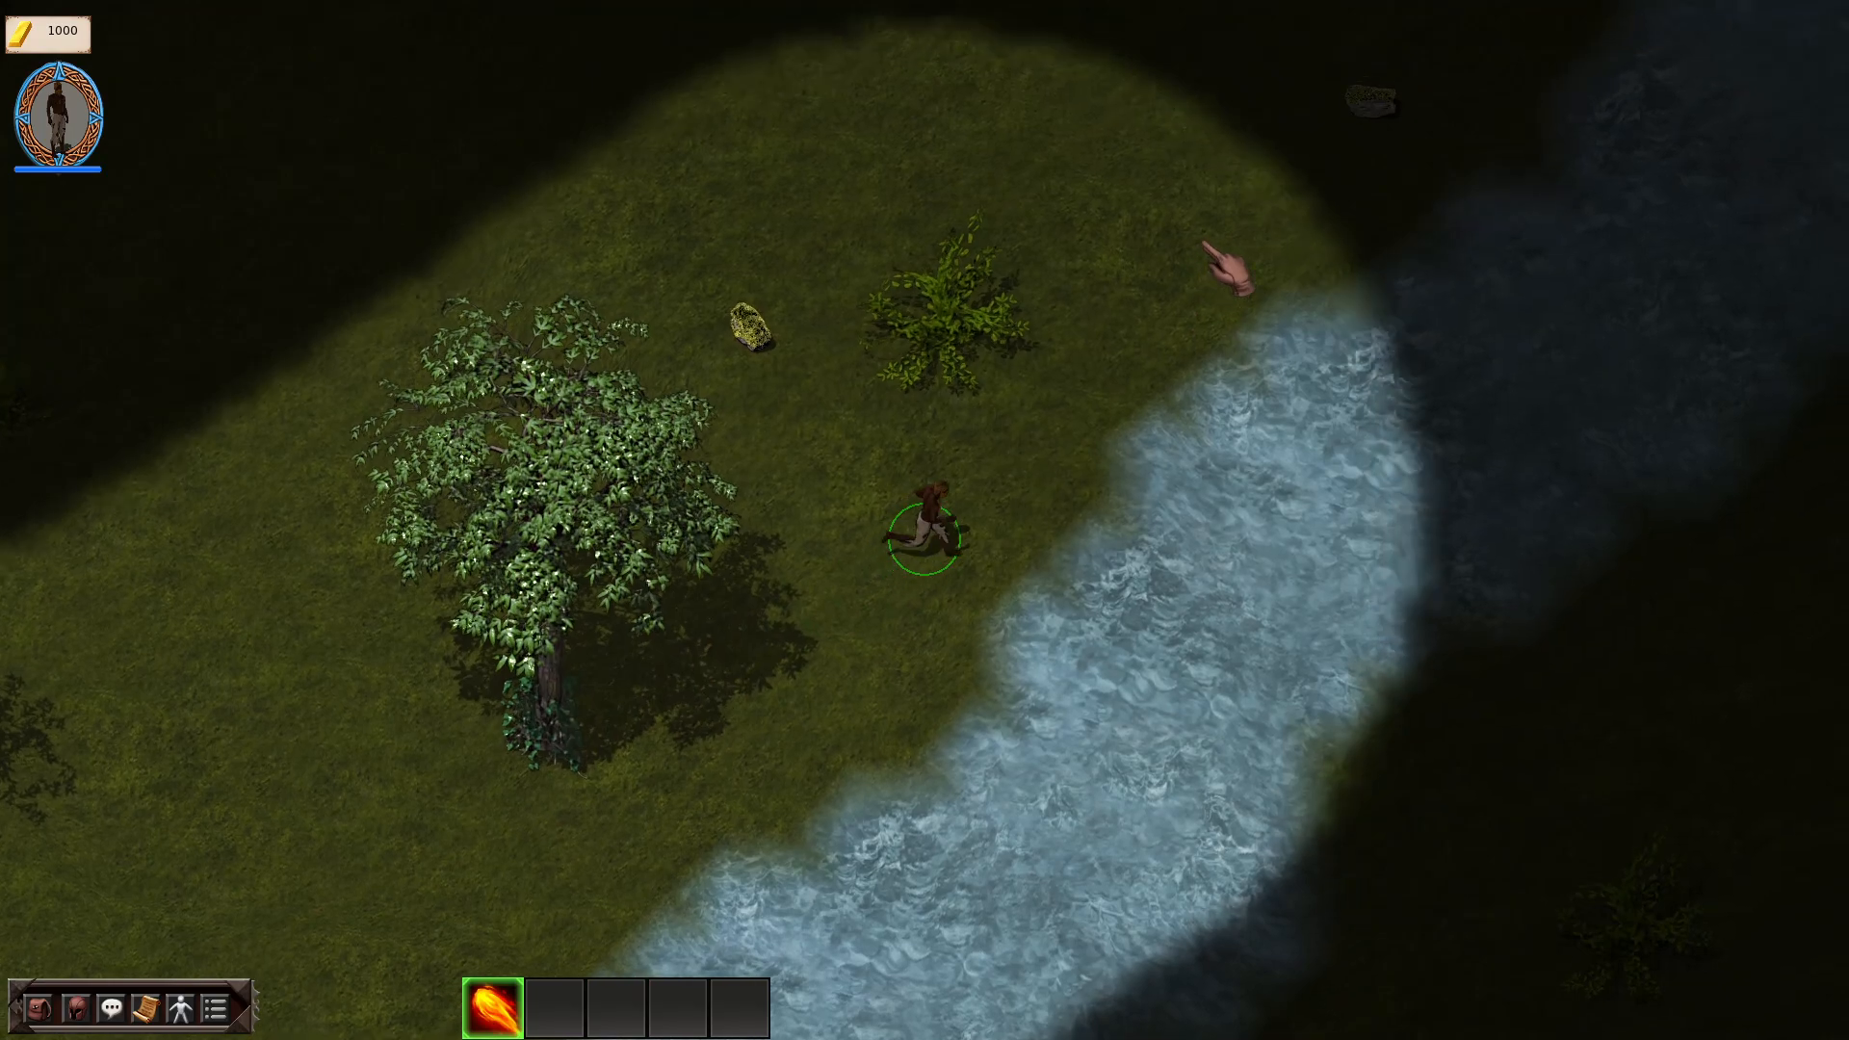
mouse_move(1186, 242)
mouse_down()
mouse_move(1131, 270)
mouse_move(1012, 251)
mouse_up()
click(972, 275)
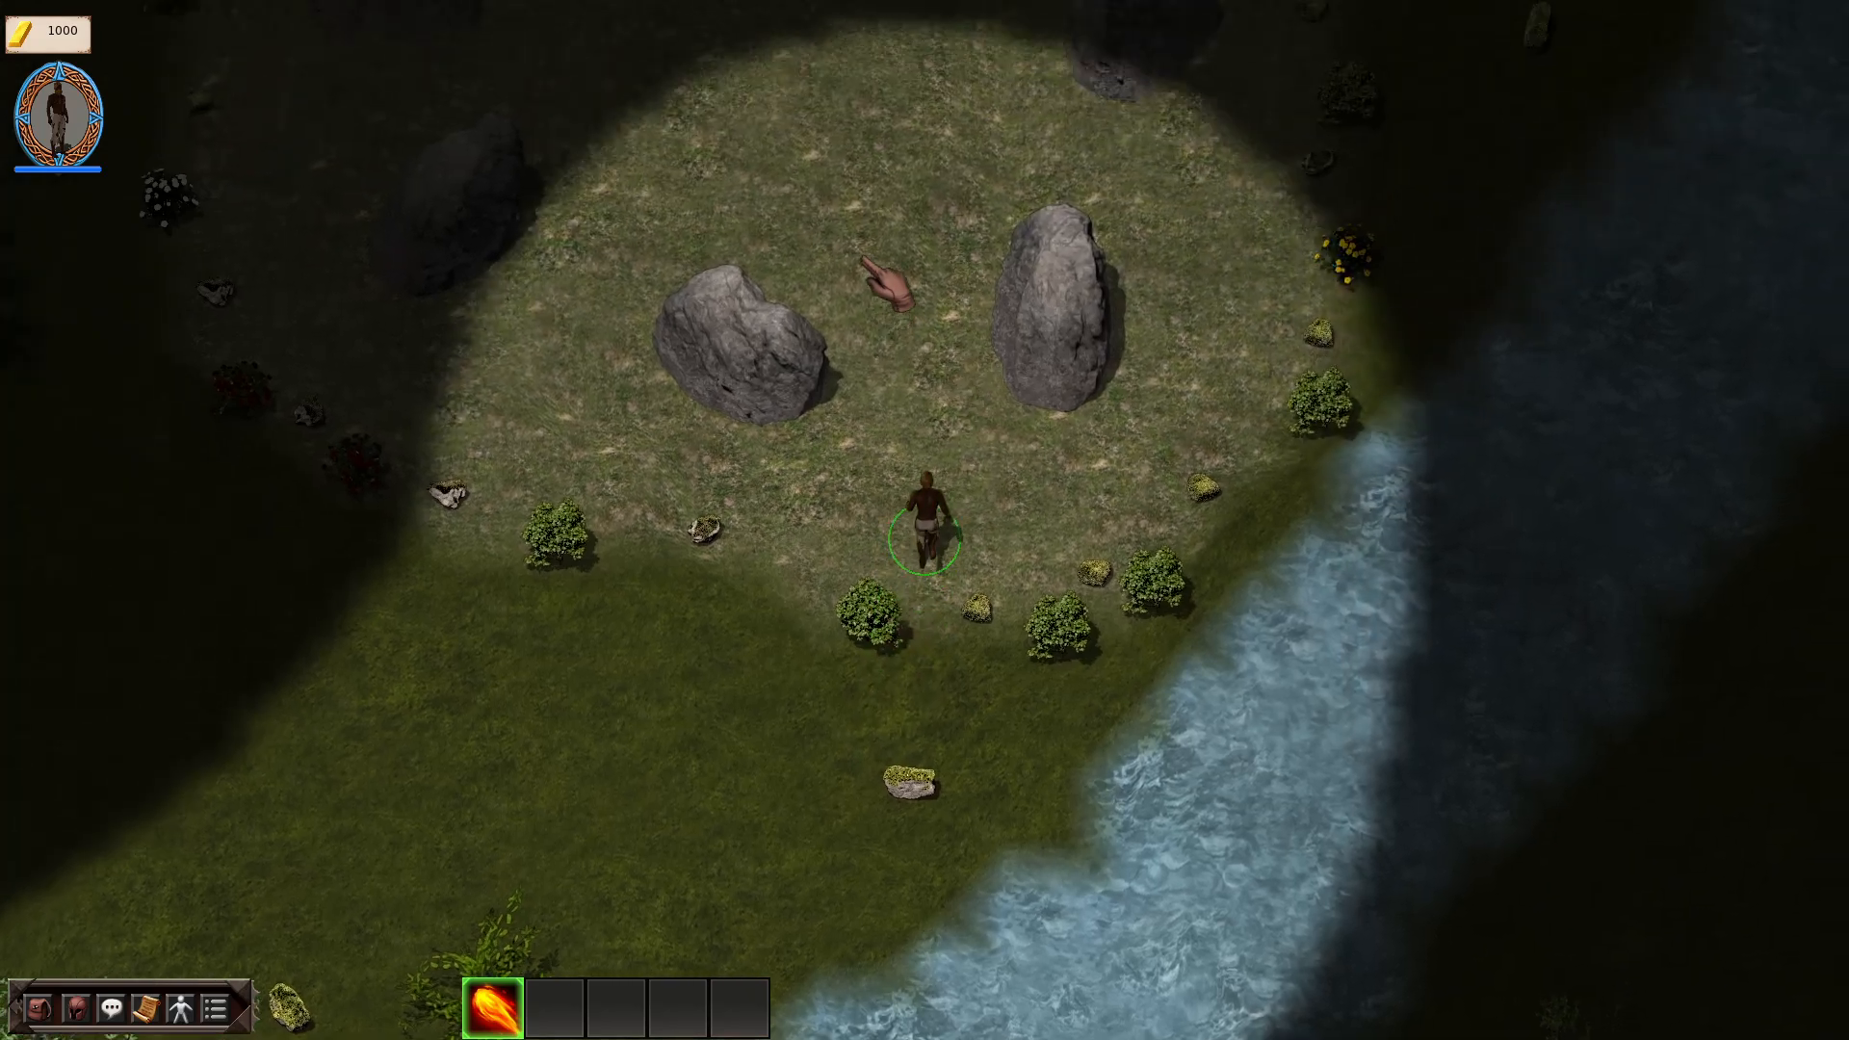
click(863, 253)
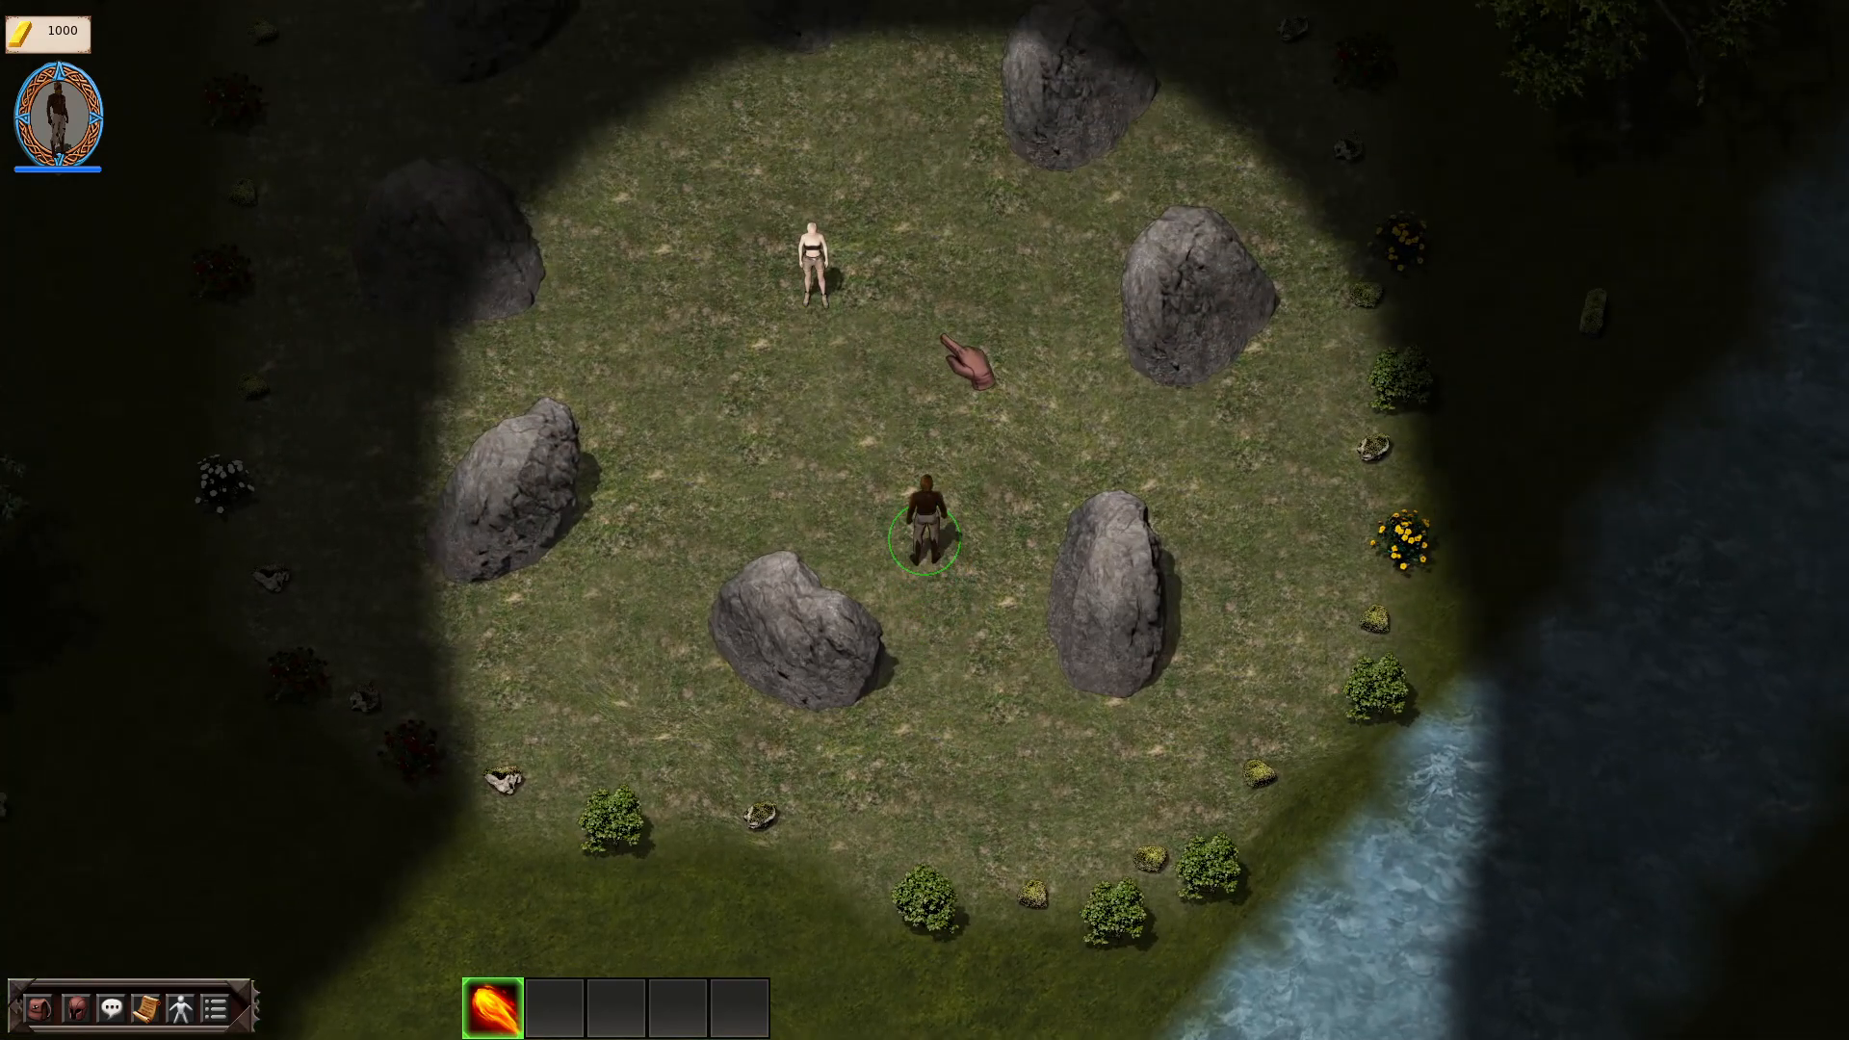
click(949, 343)
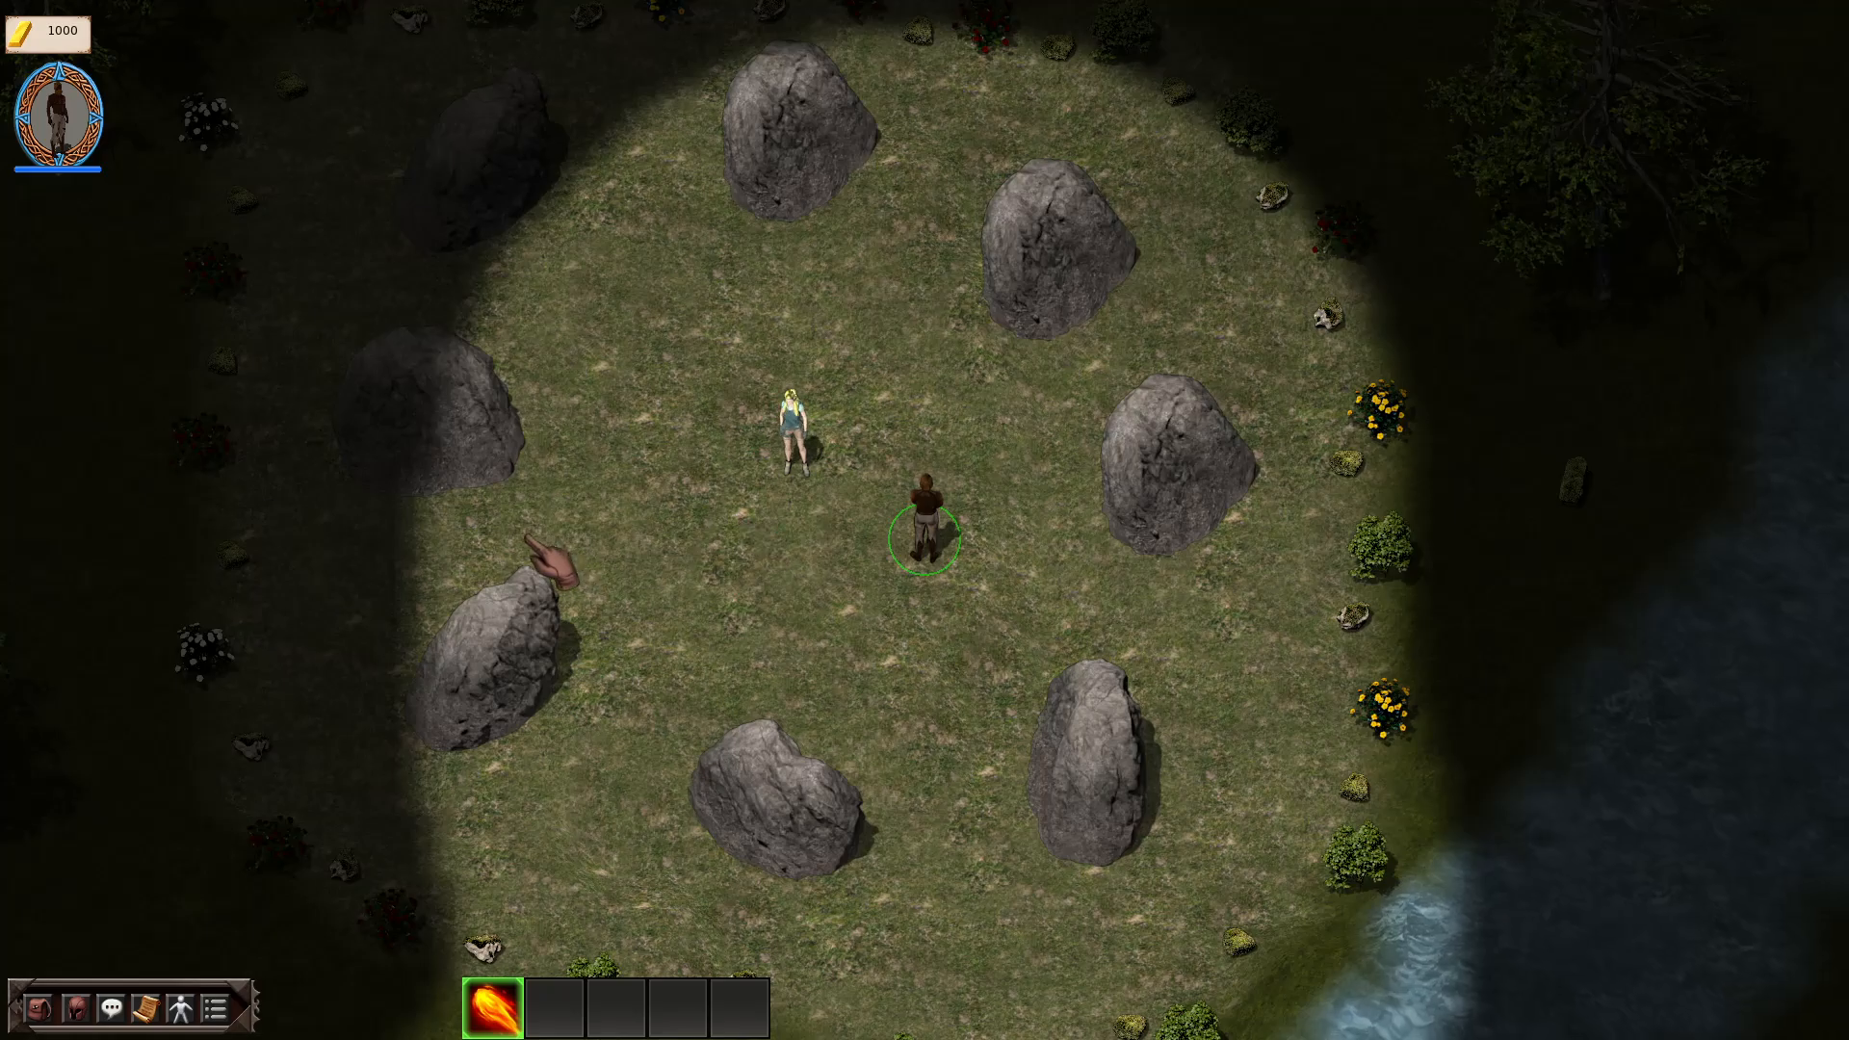
key(Escape)
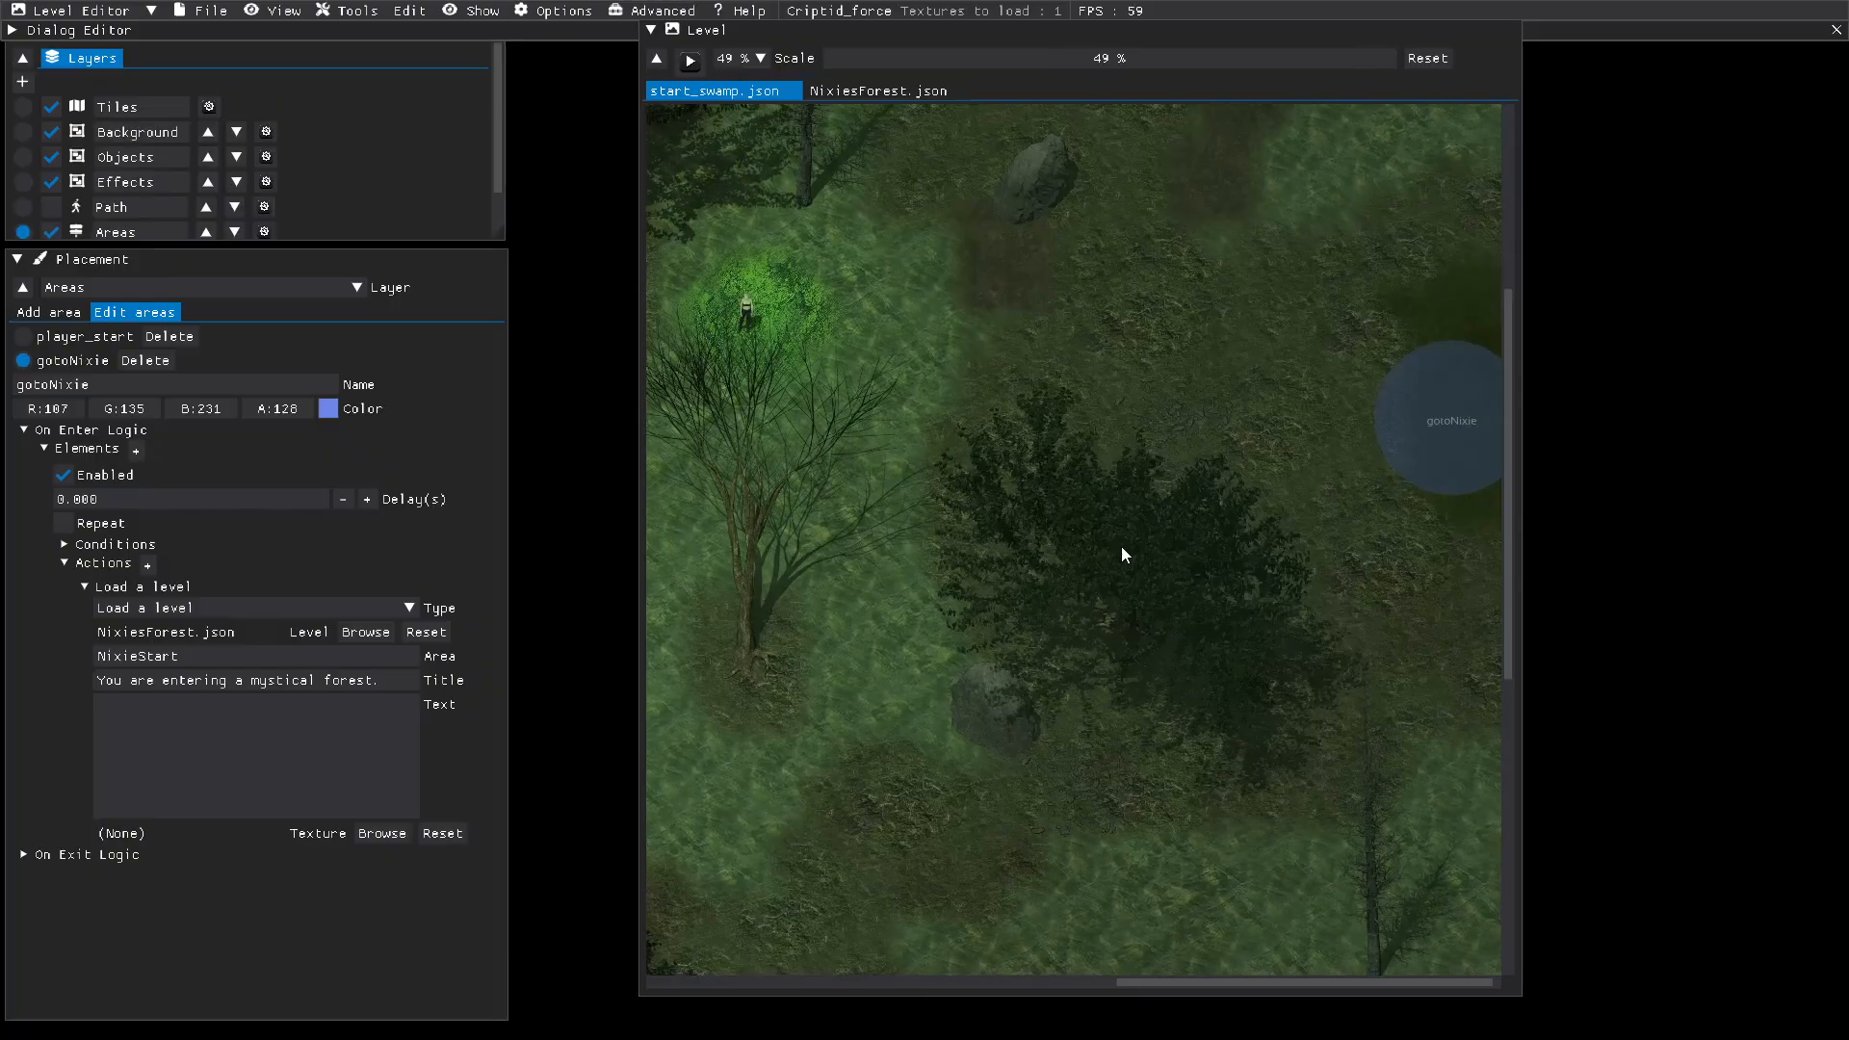
Step: Switch to the NixiesForest level, show the whole map at 22 % scale, and make its Objects layer active
click(894, 91)
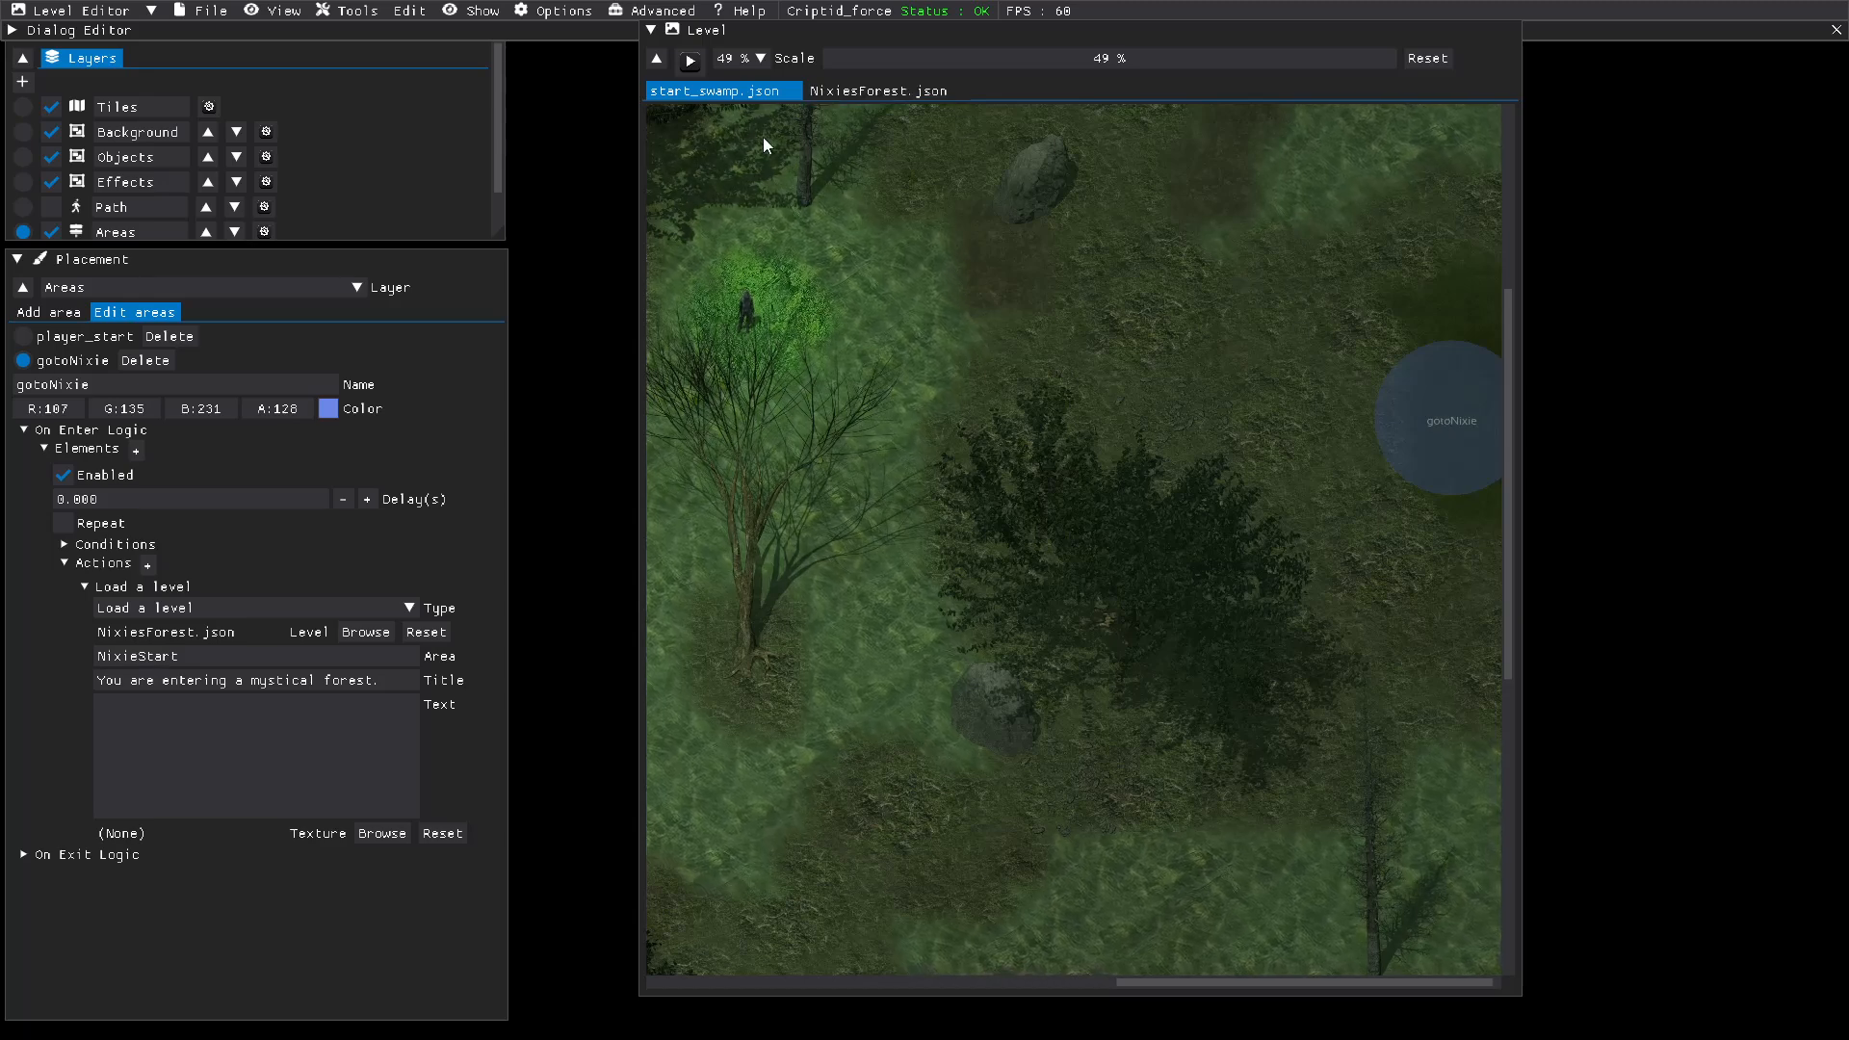
click(202, 11)
click(208, 120)
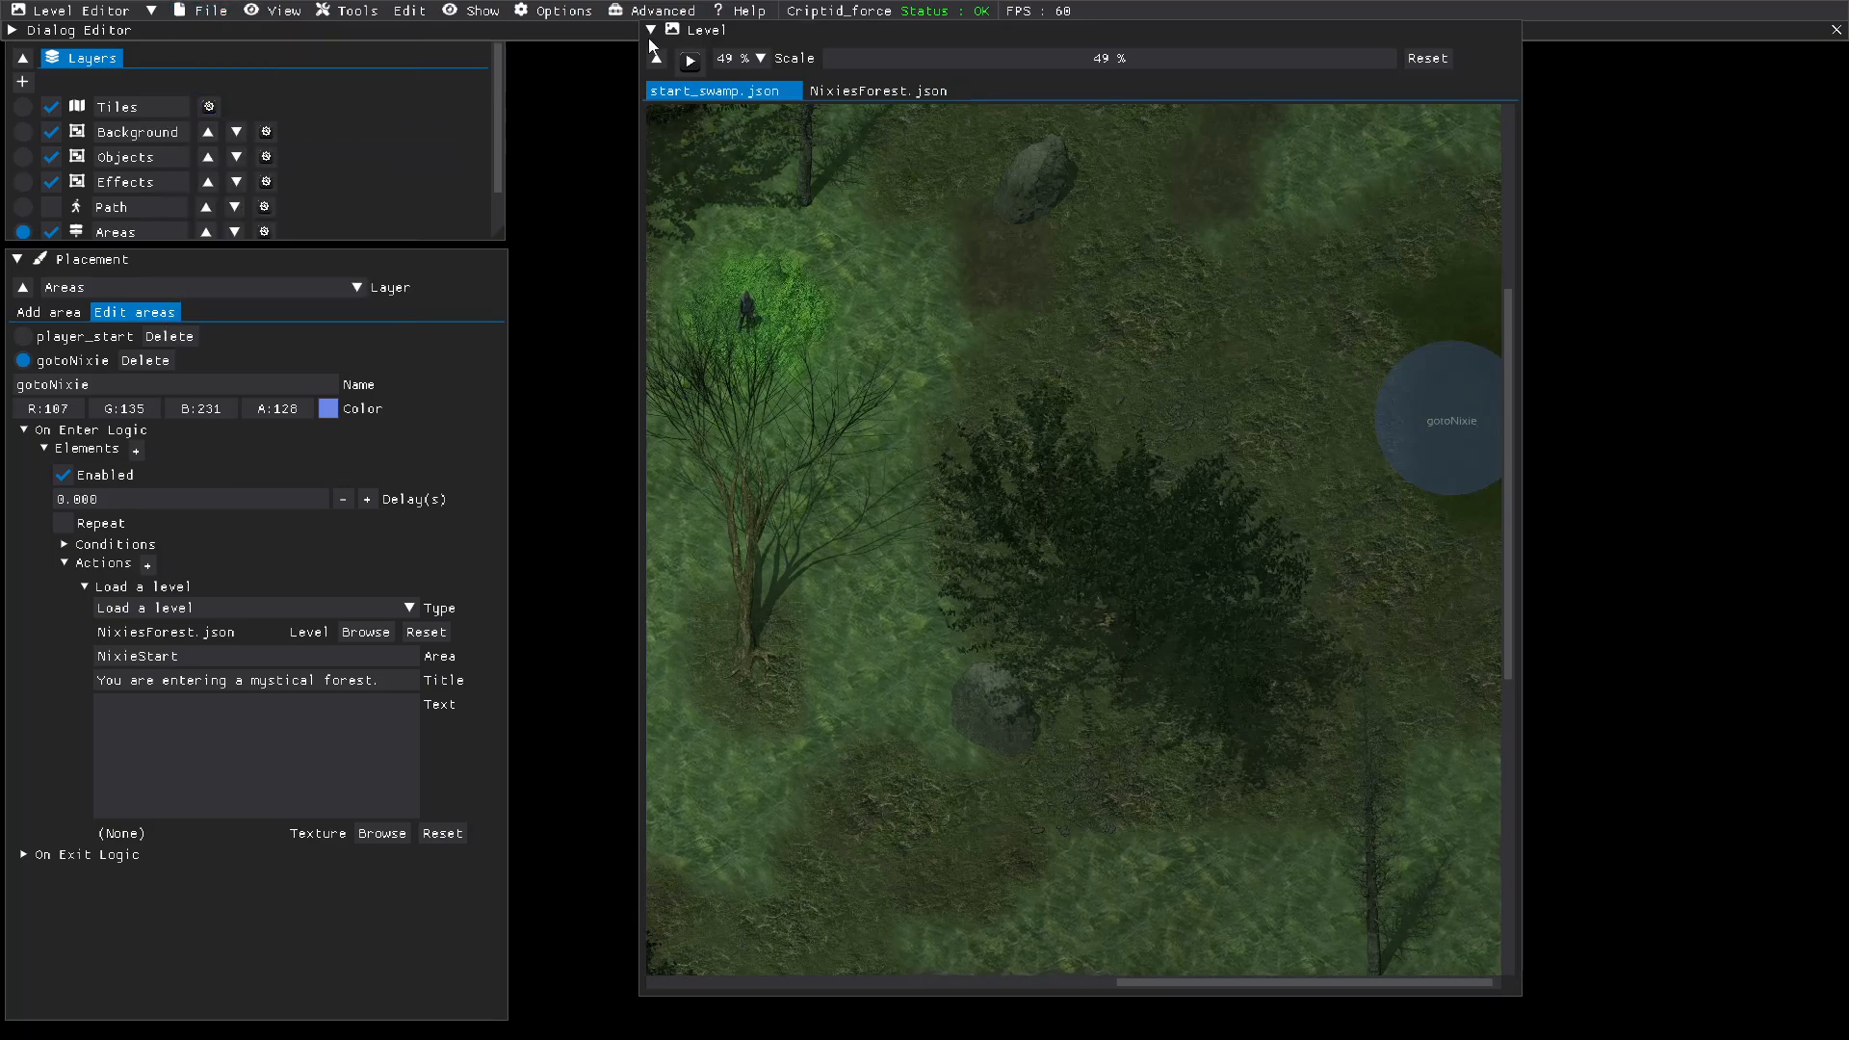
click(836, 91)
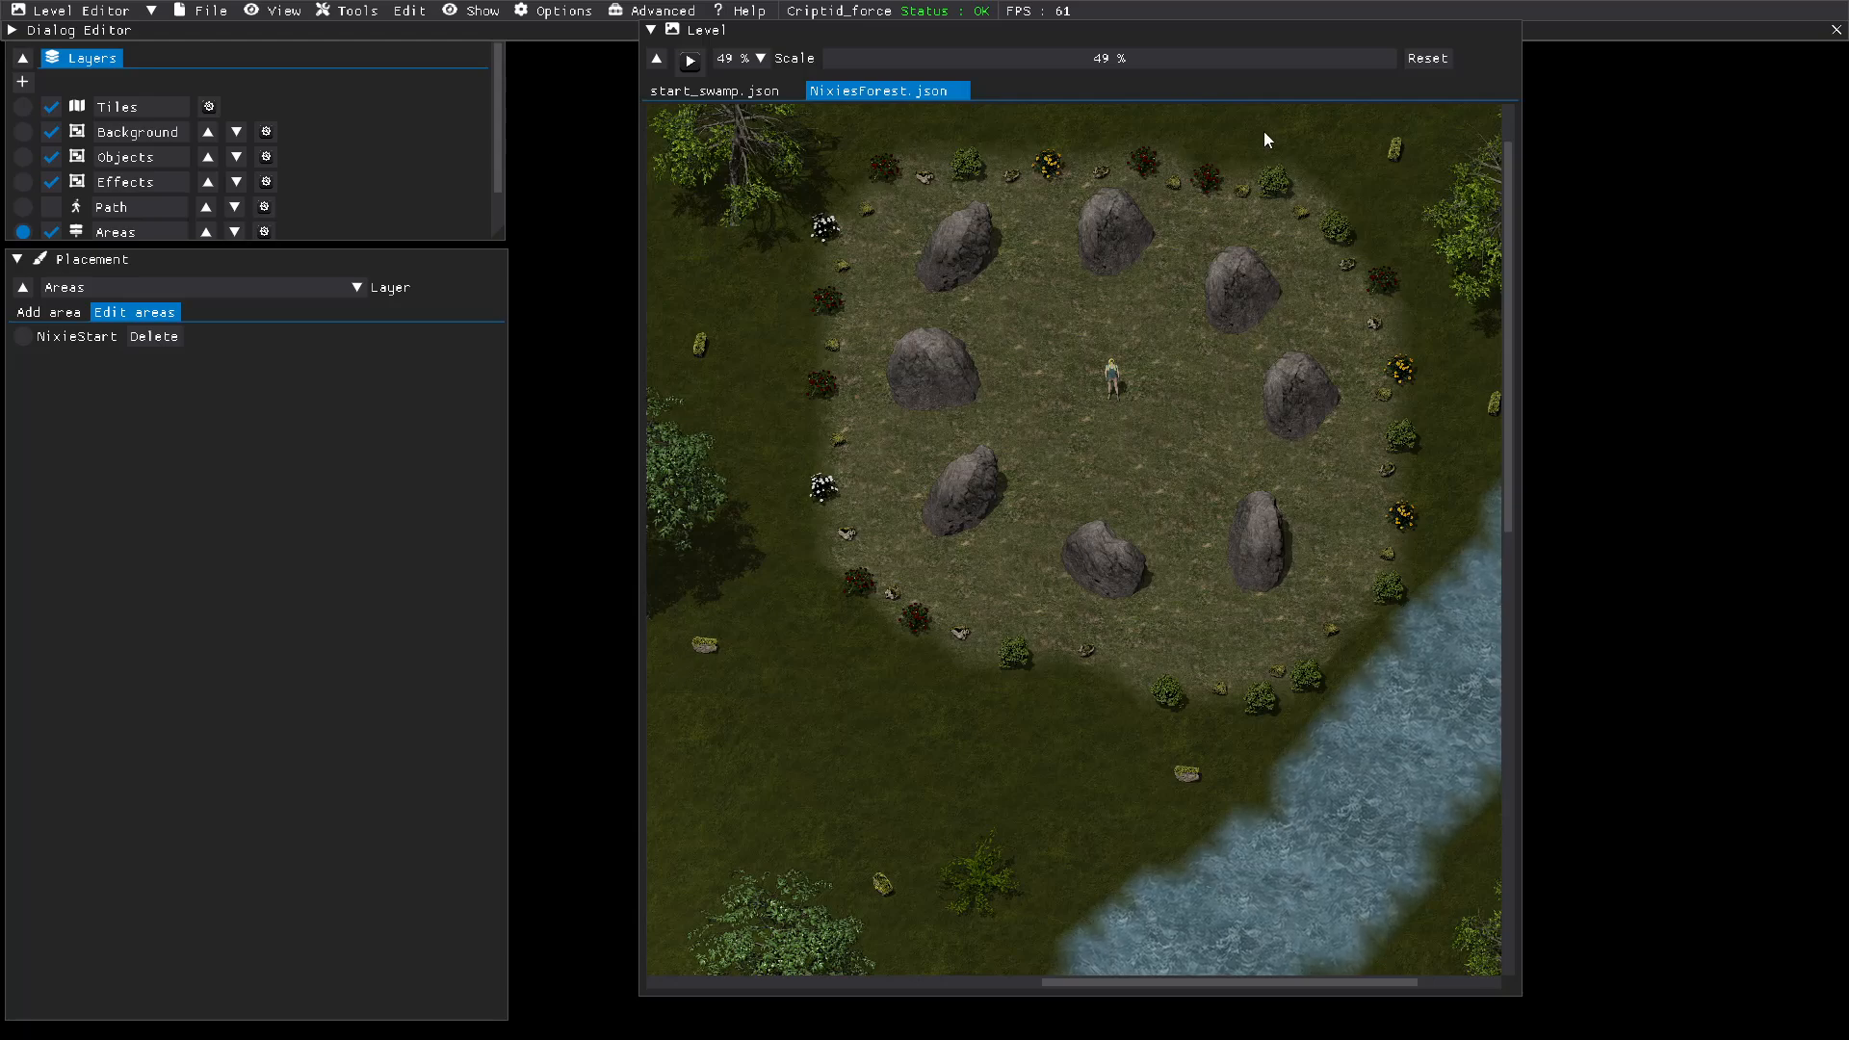
drag(1241, 58, 1213, 51)
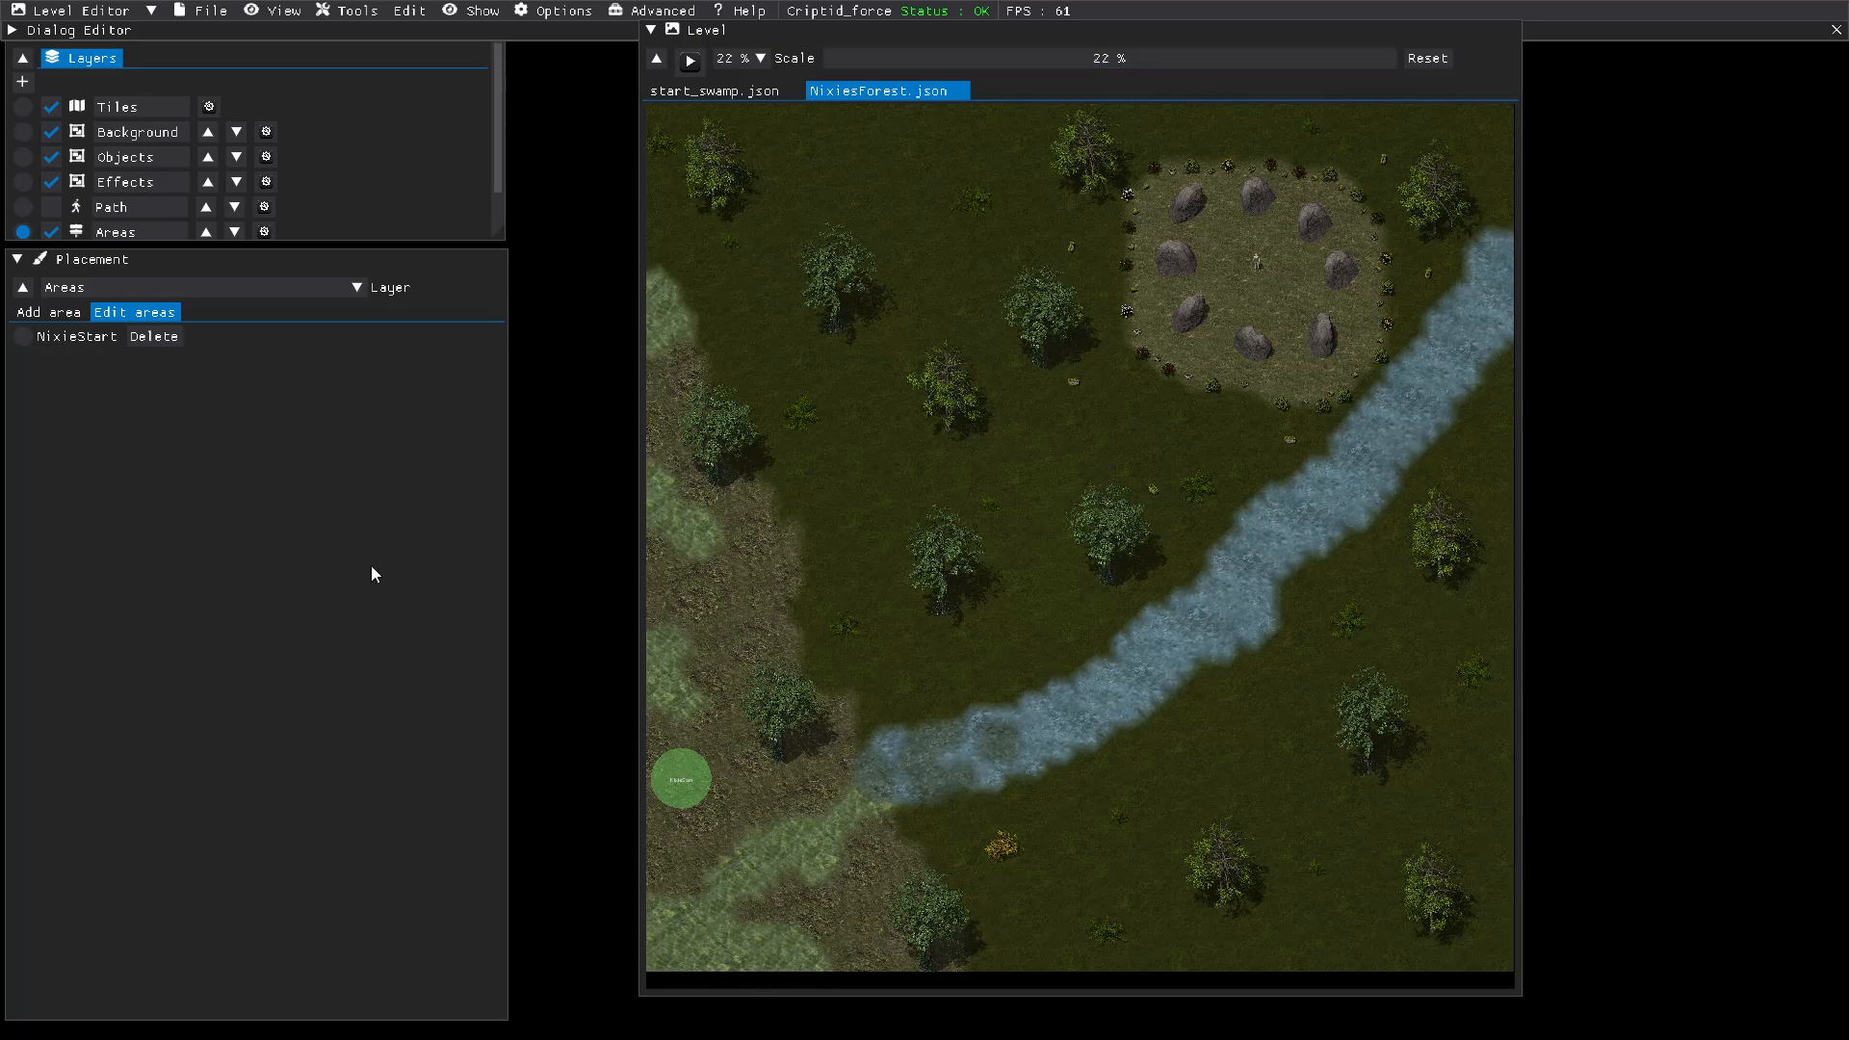
click(23, 157)
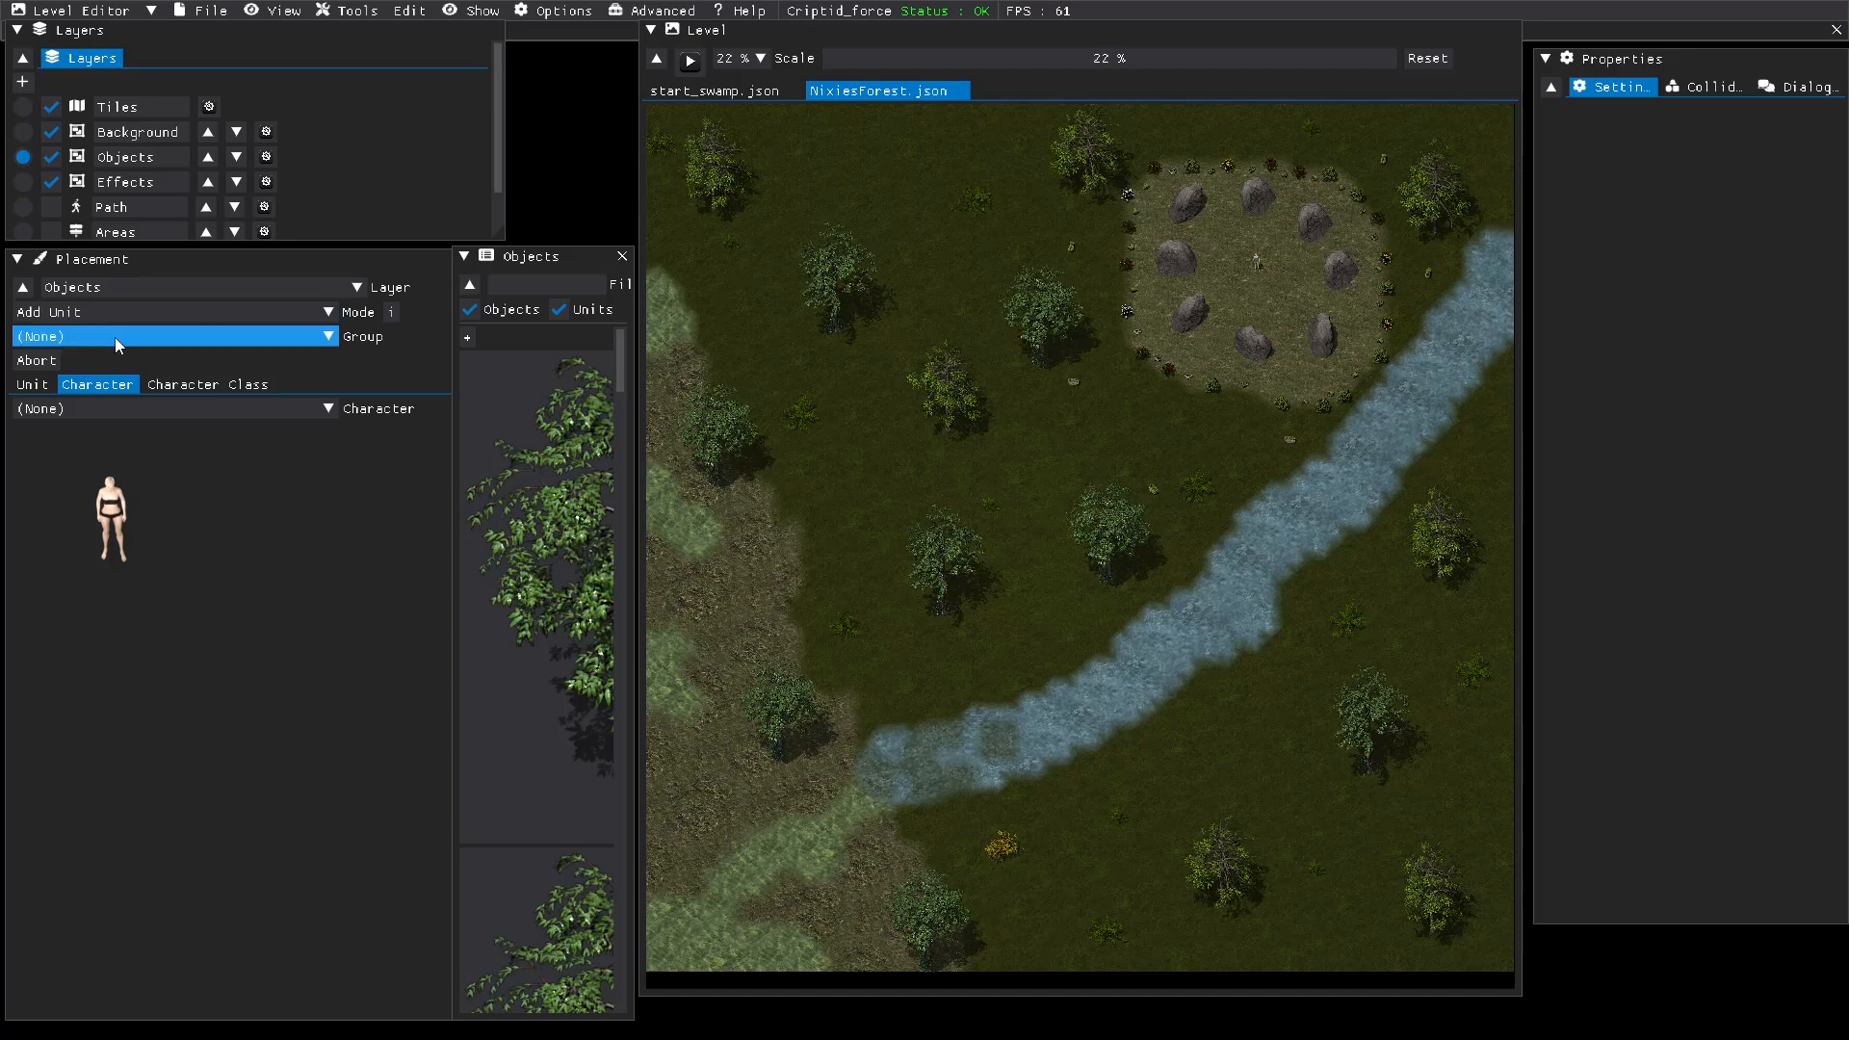
Step: Place a She pider character near the trees in the southeast corner of the forest map
click(164, 408)
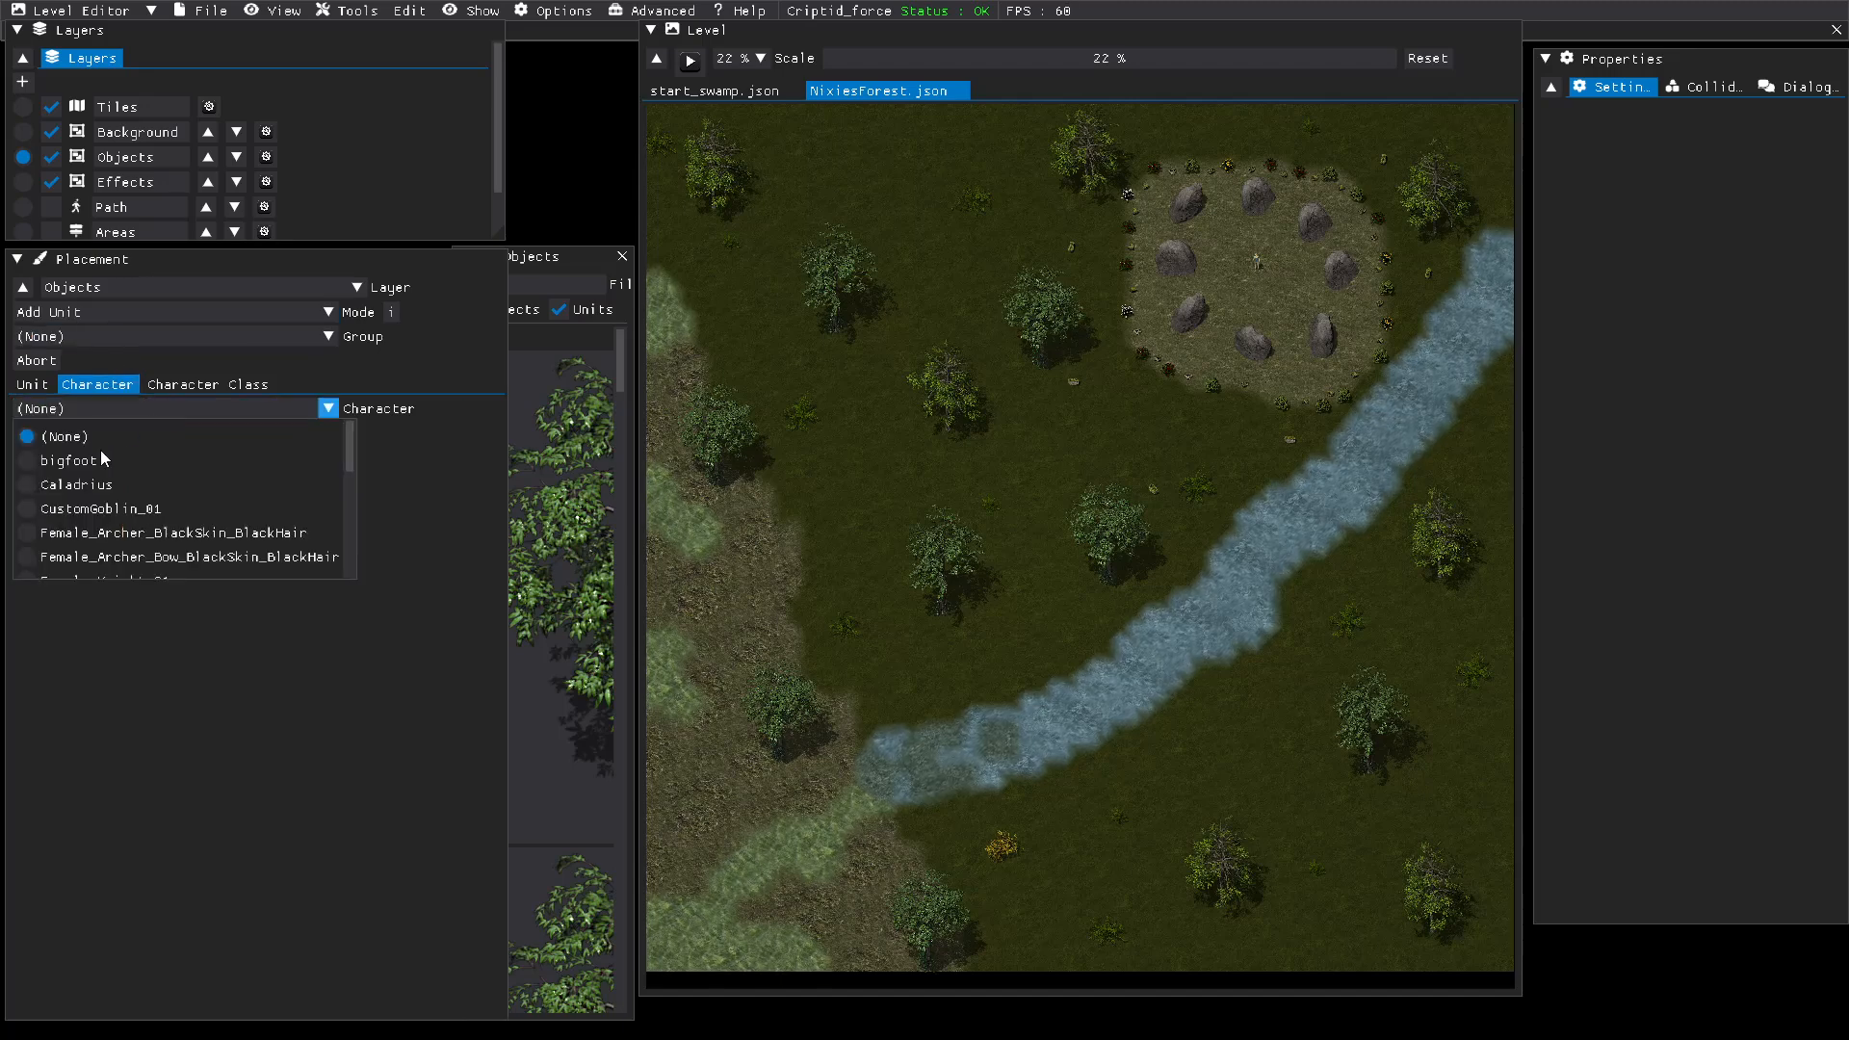
scroll(98, 469, down, 5)
scroll(102, 480, down, 2)
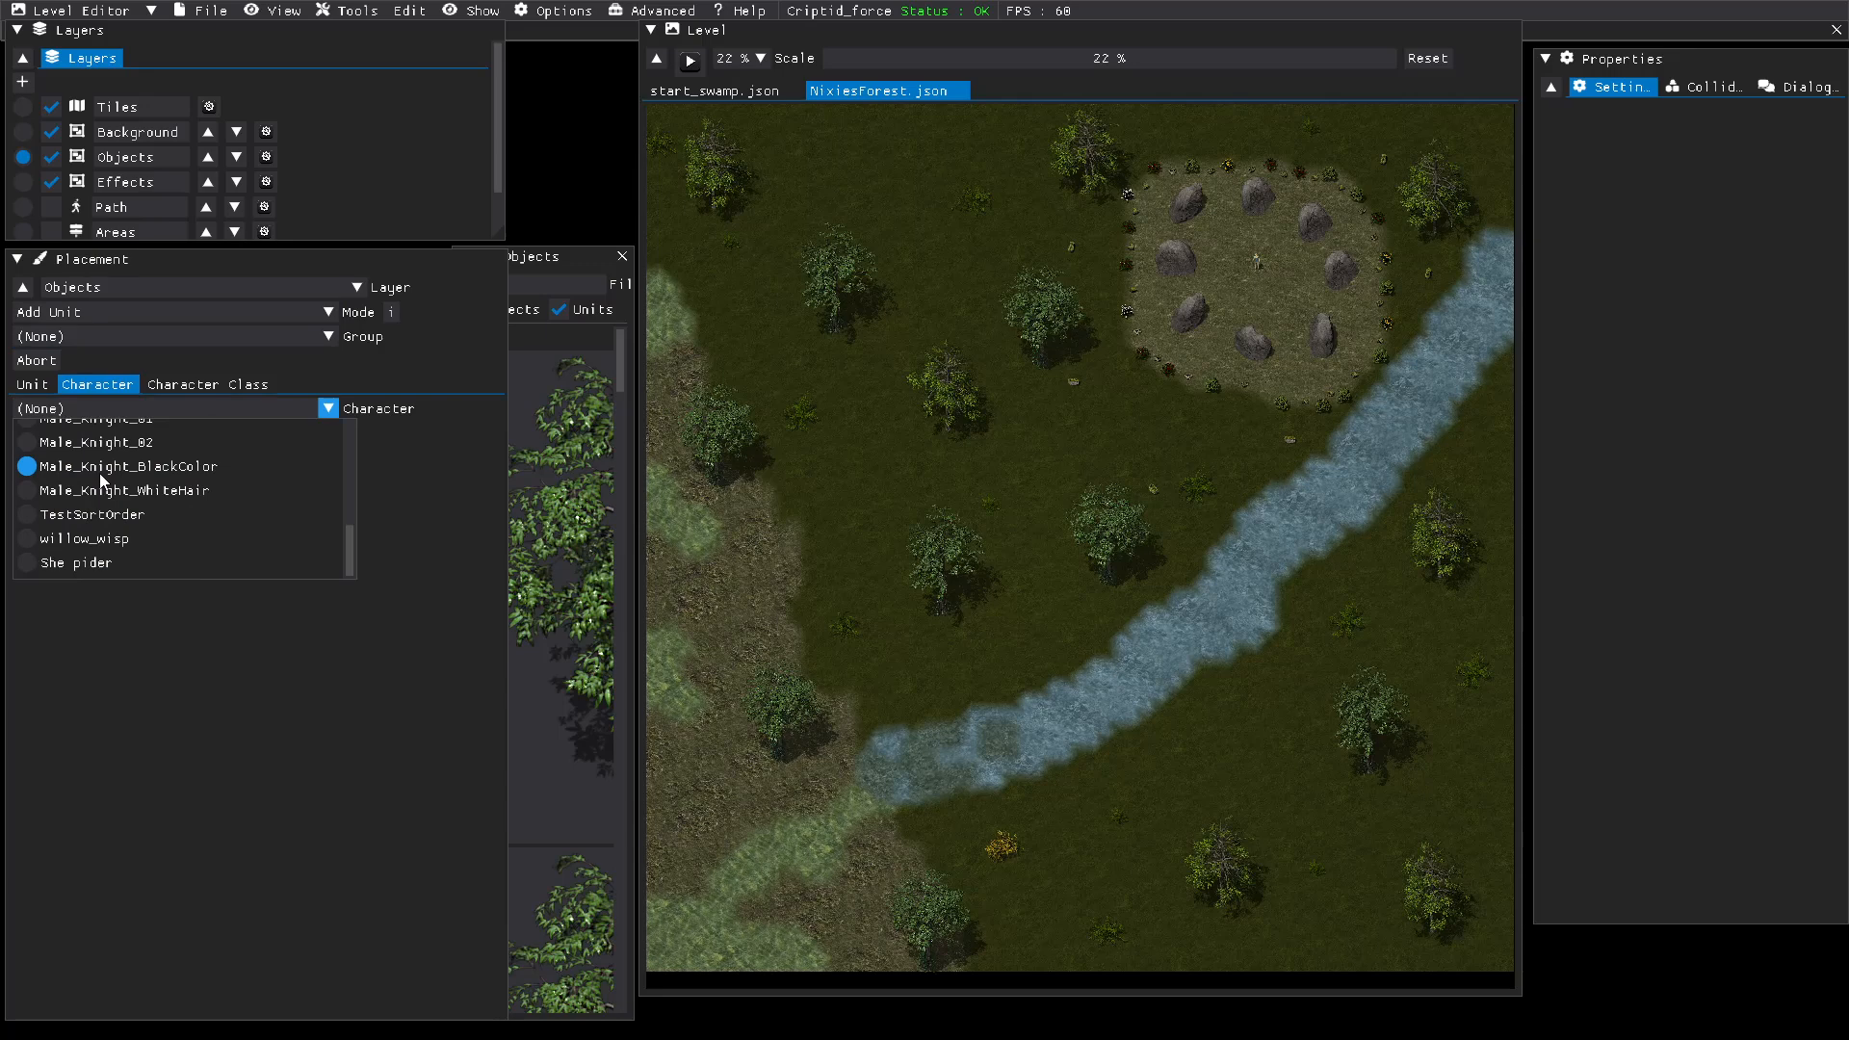
click(39, 565)
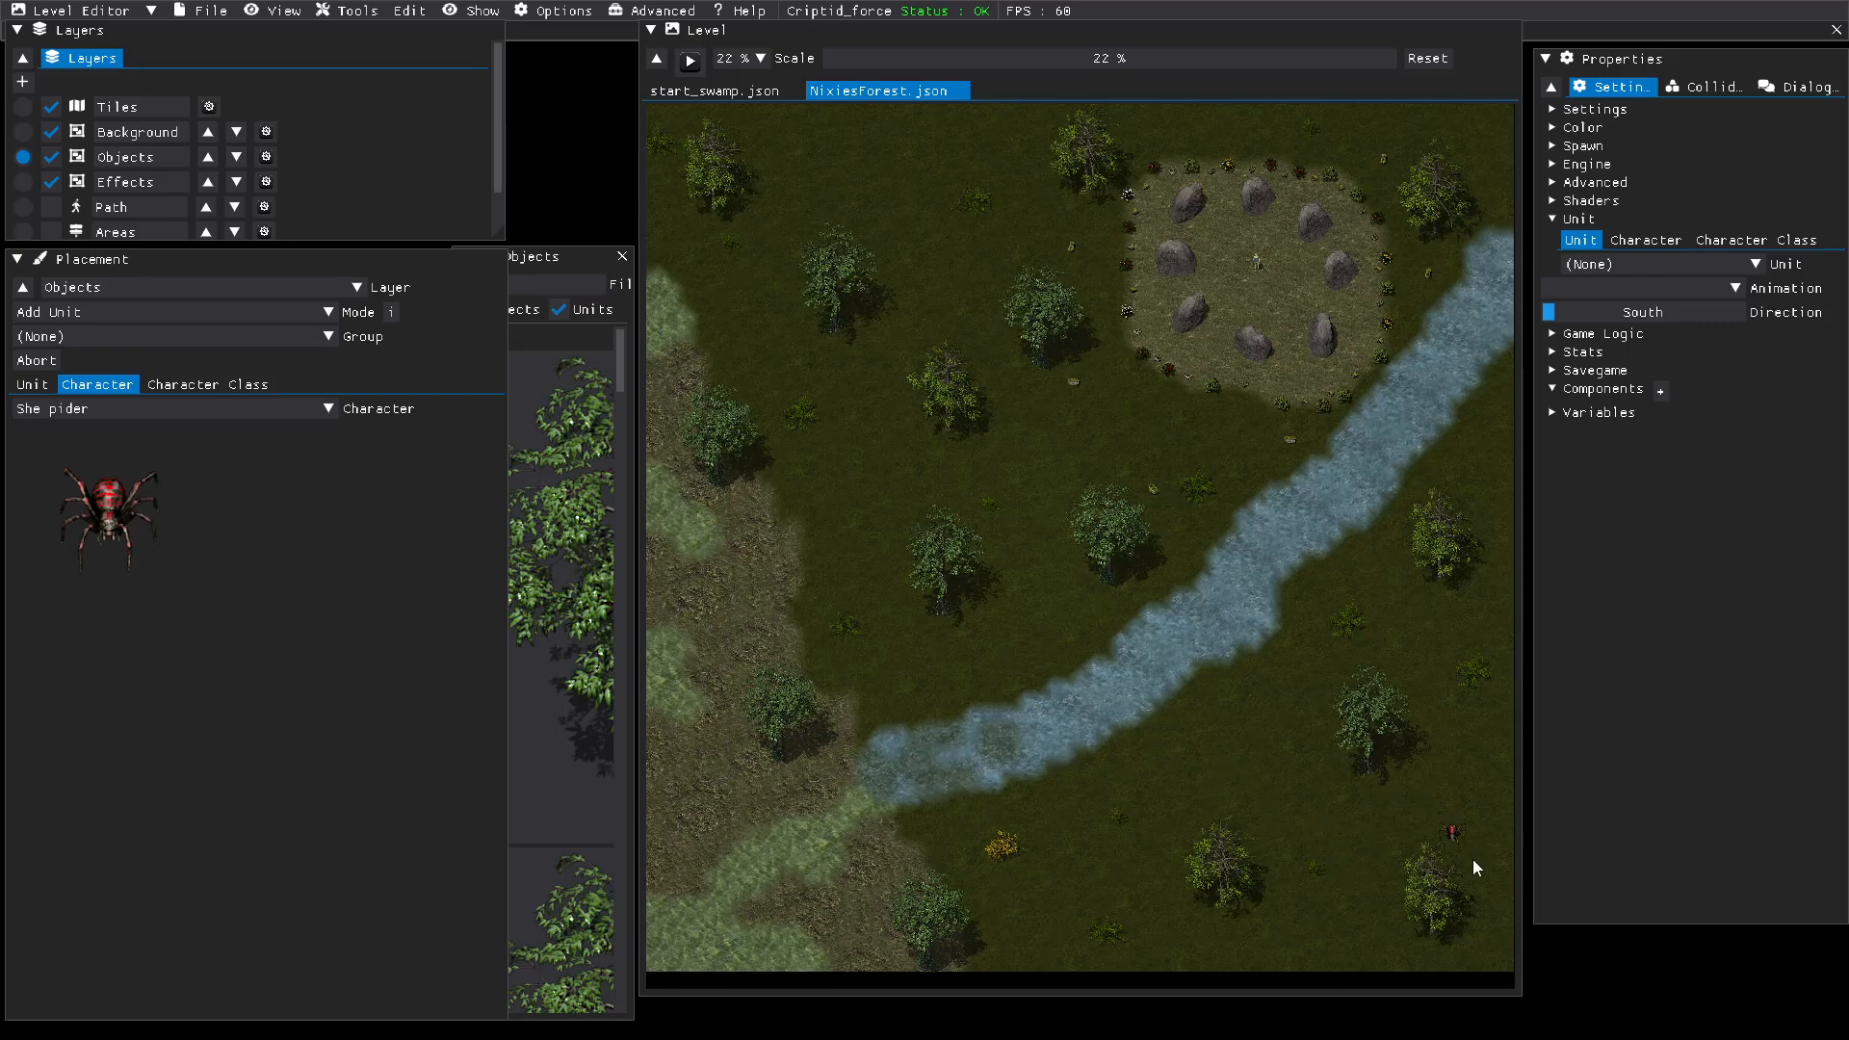
click(1468, 802)
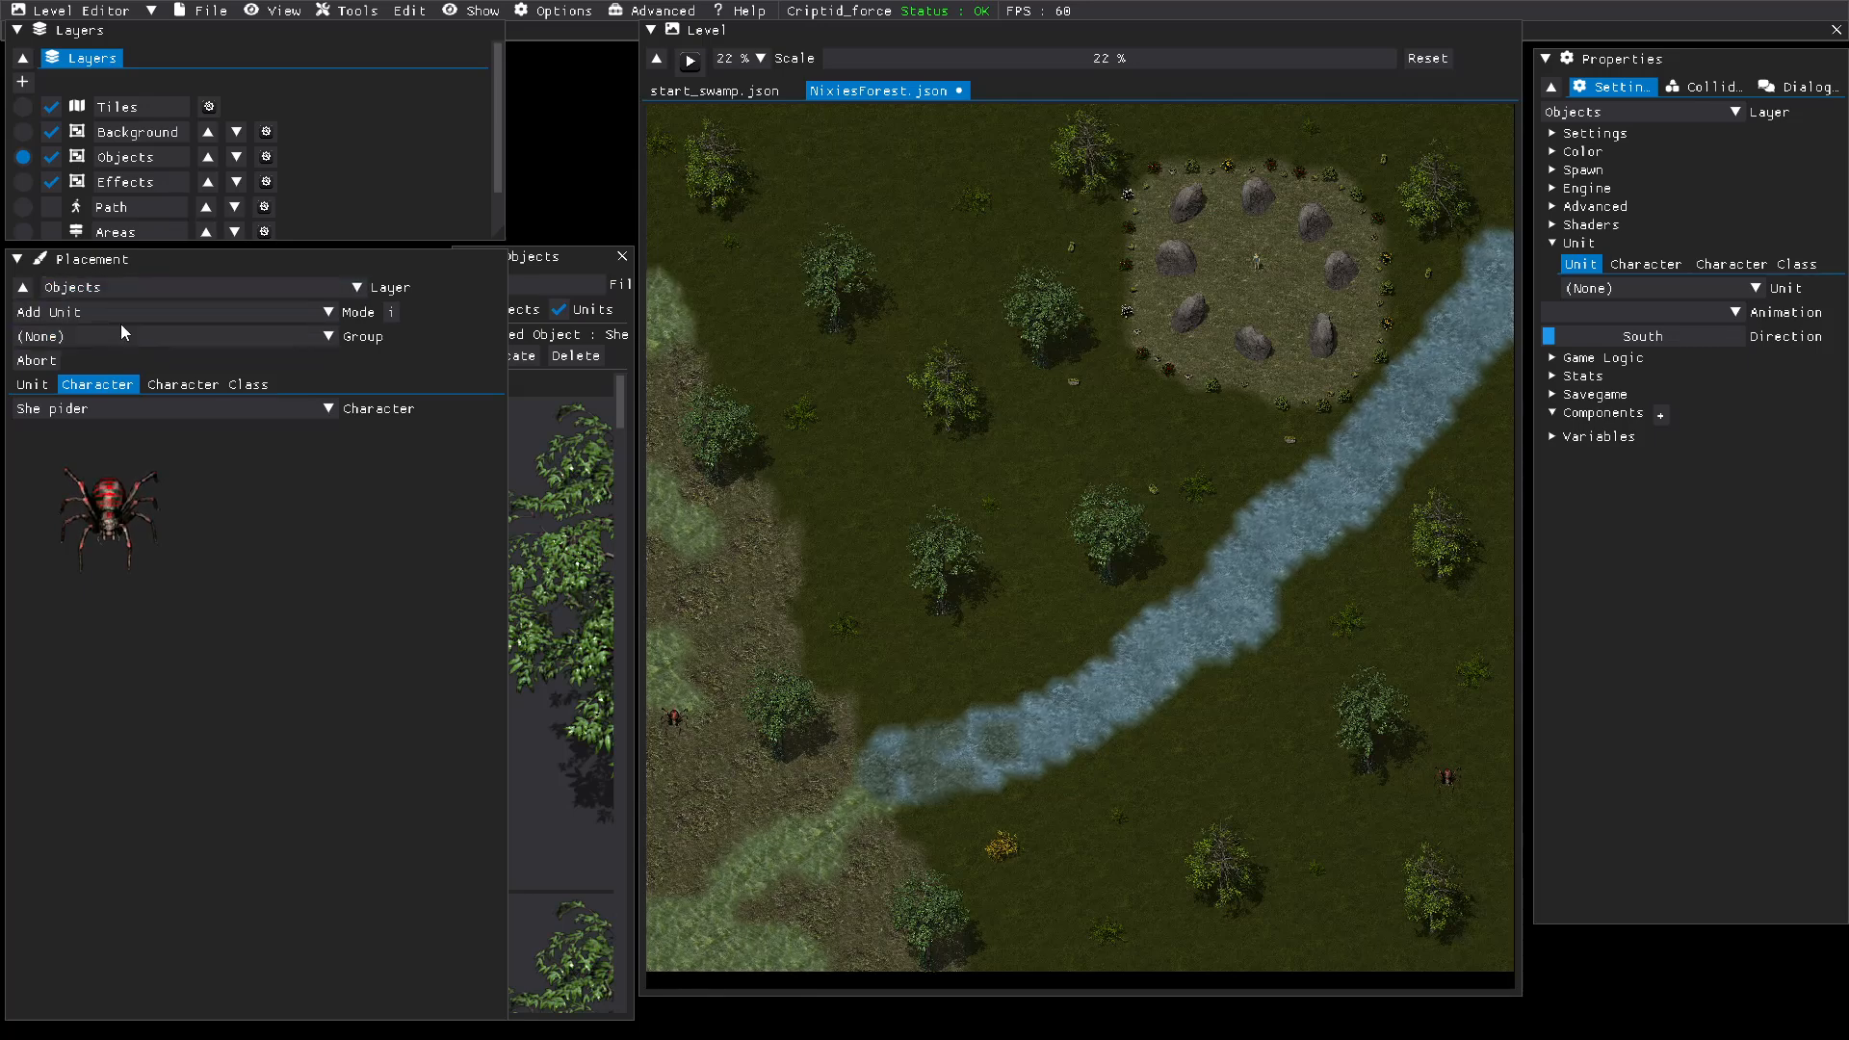
Step: Change the placement mode to Add Object and filter the object images by "cave"
click(32, 384)
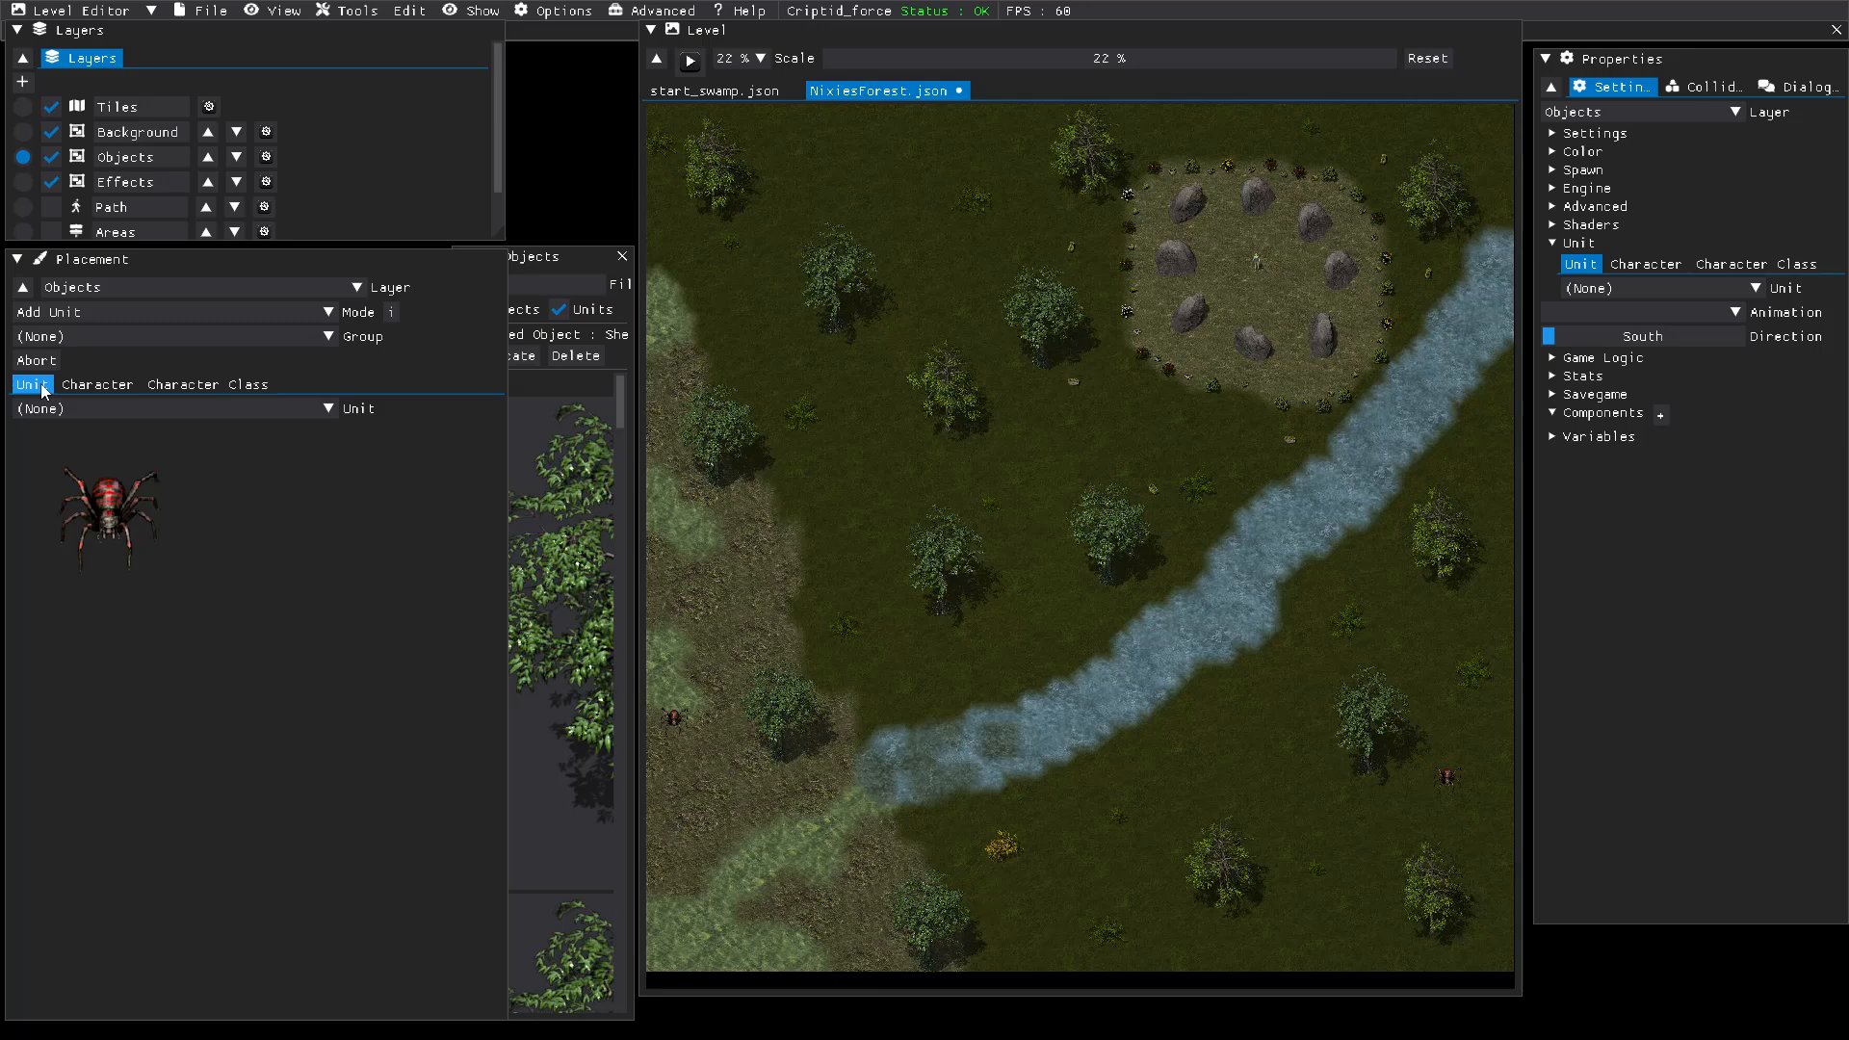
click(92, 311)
click(43, 341)
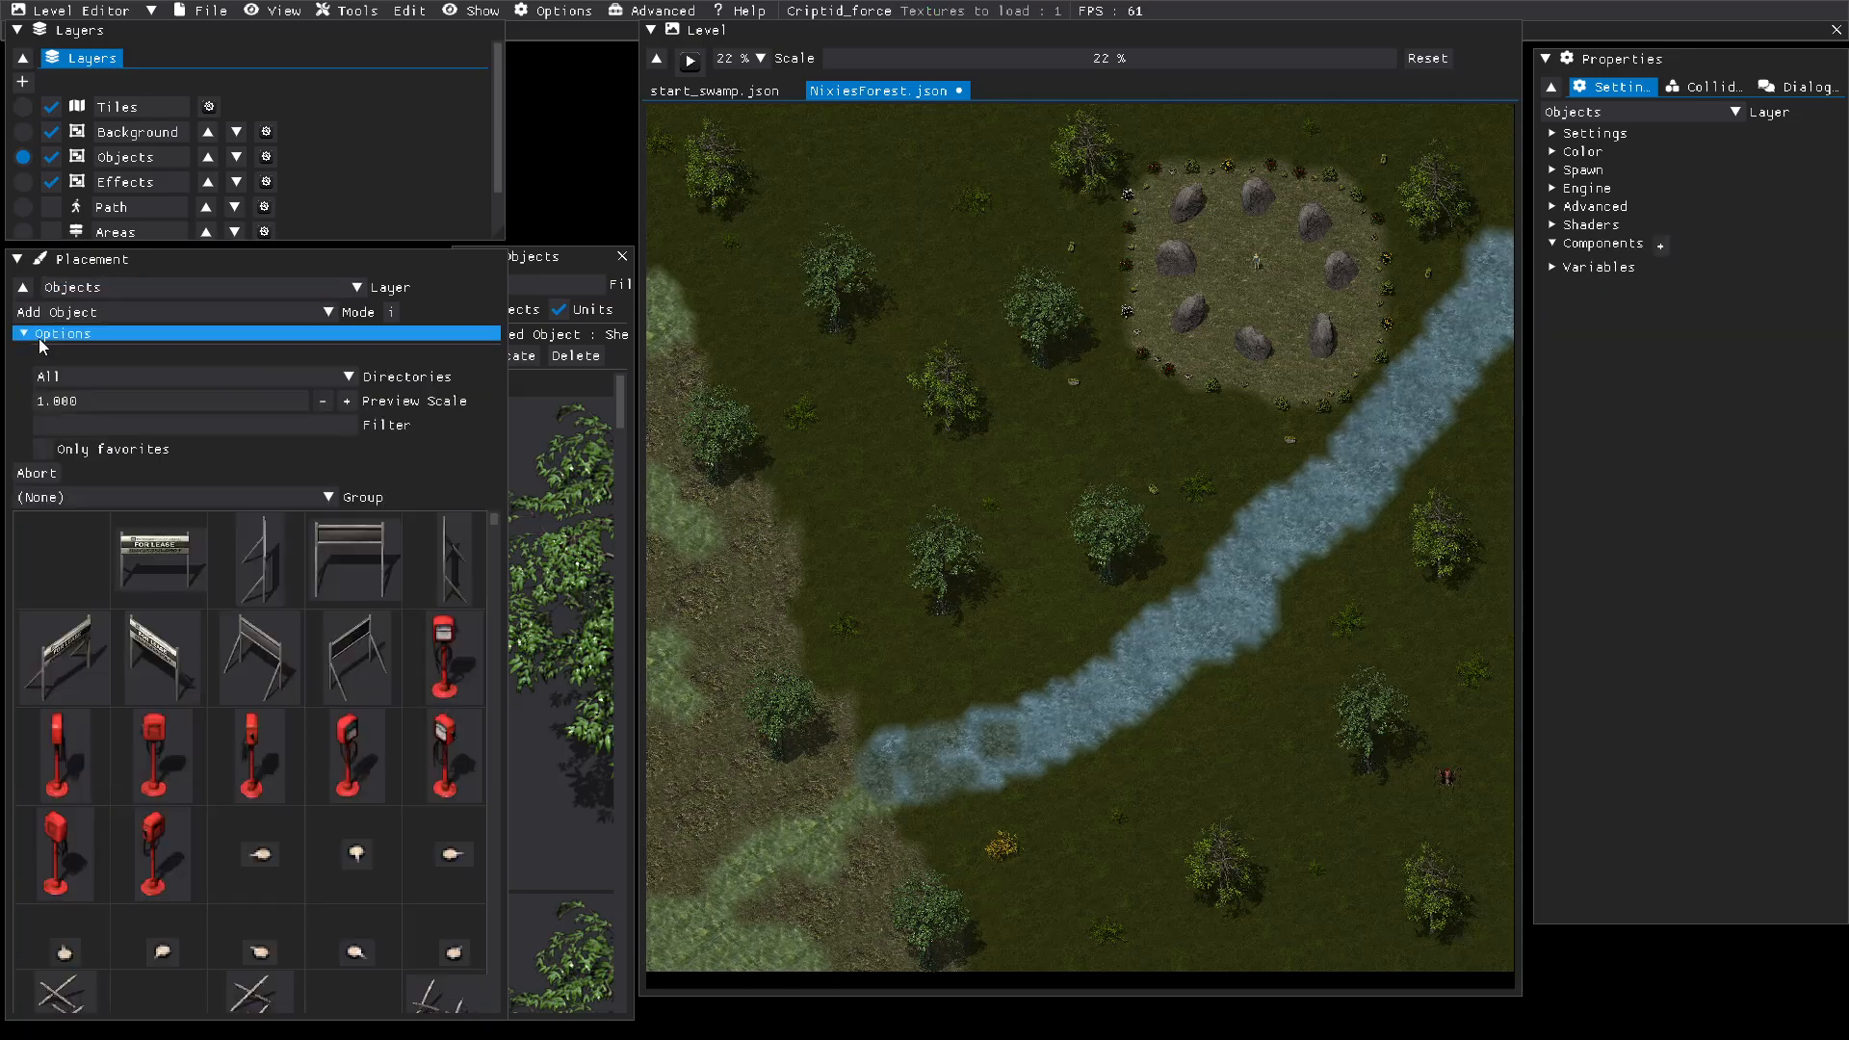
click(115, 428)
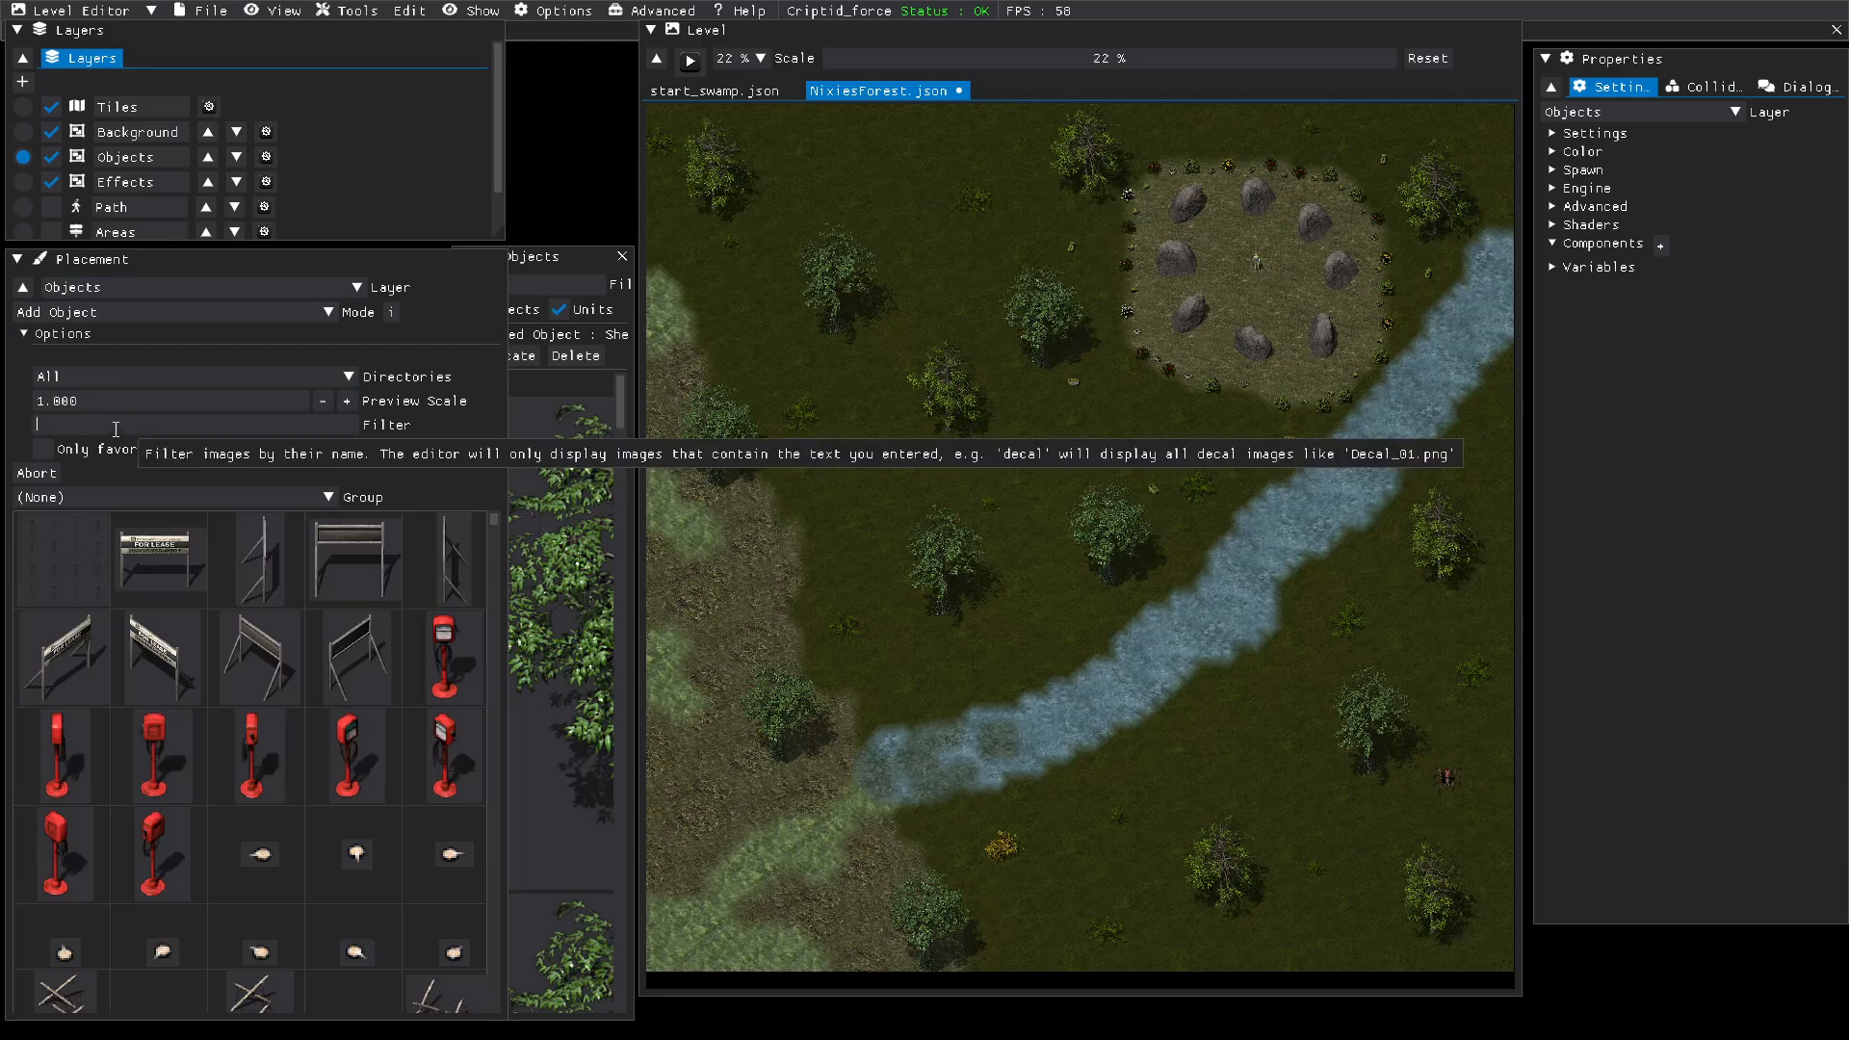
text(cave)
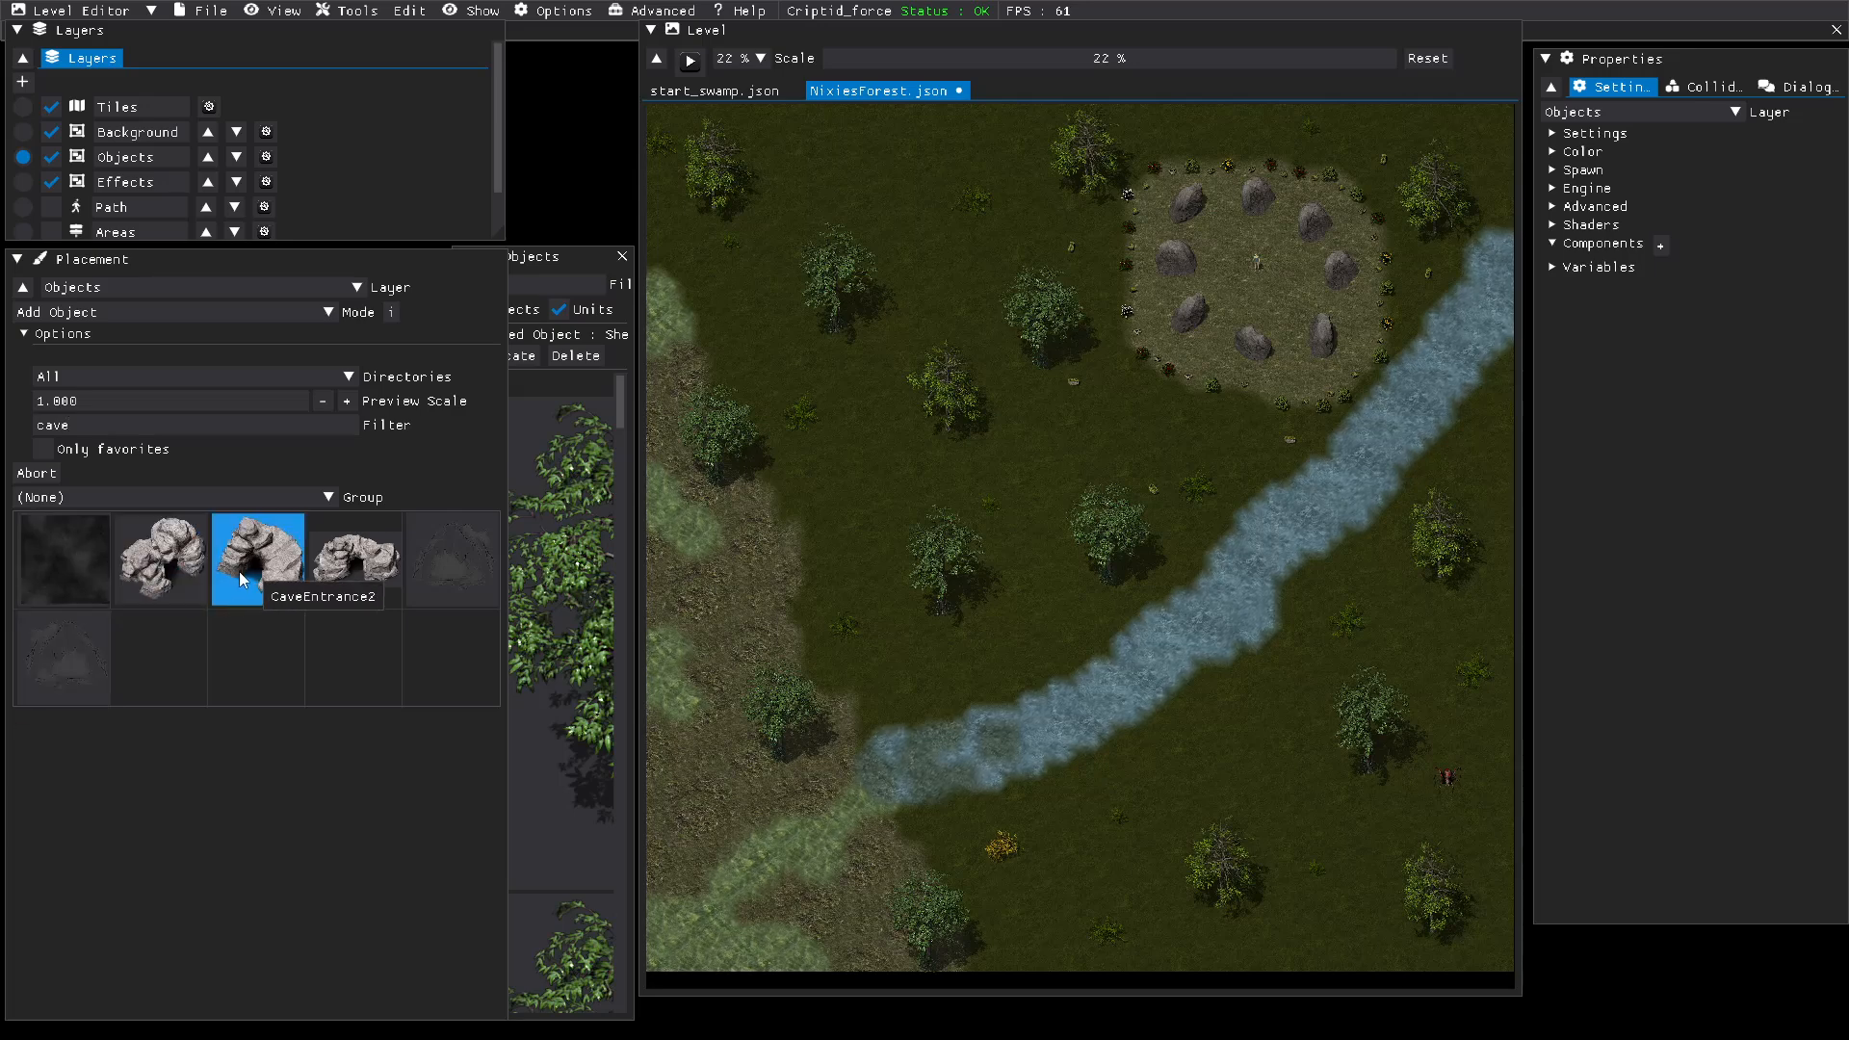
Step: Place the CaveEntrance2 object in the southeast corner of the map, just below the spider, and end the placement
click(353, 580)
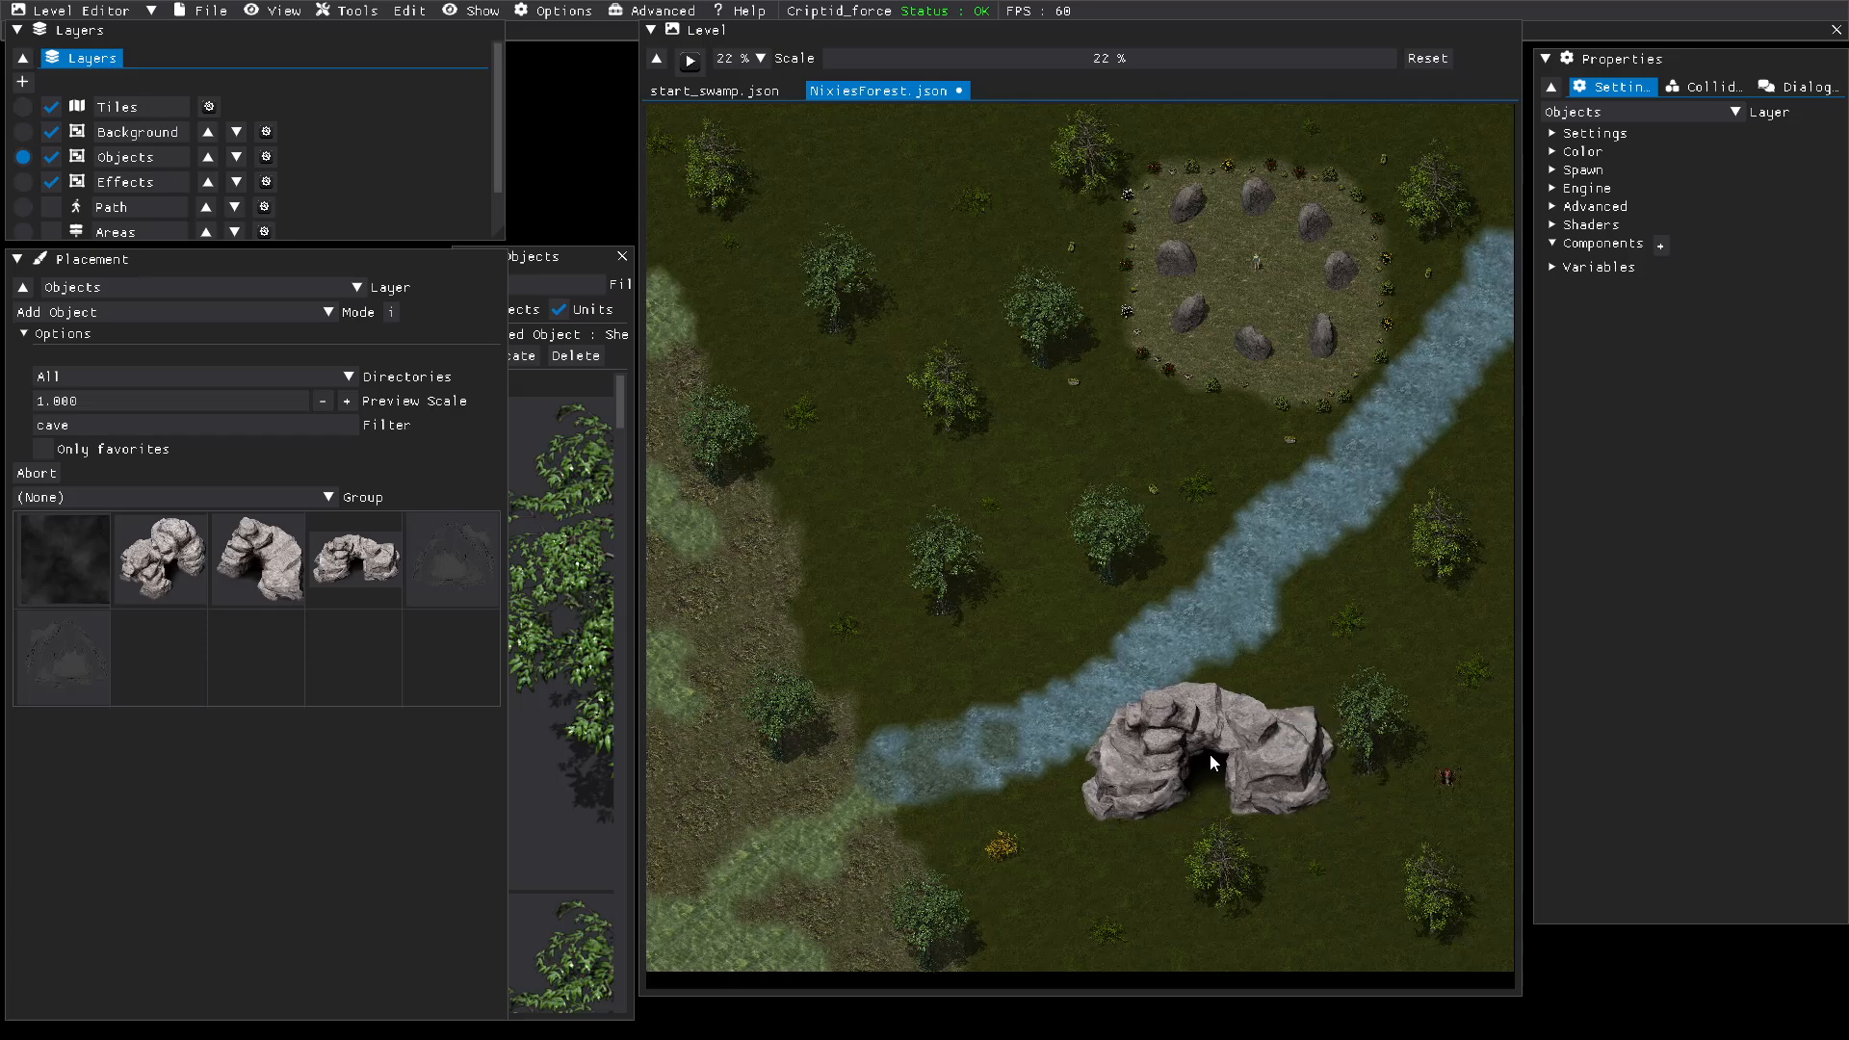
click(243, 580)
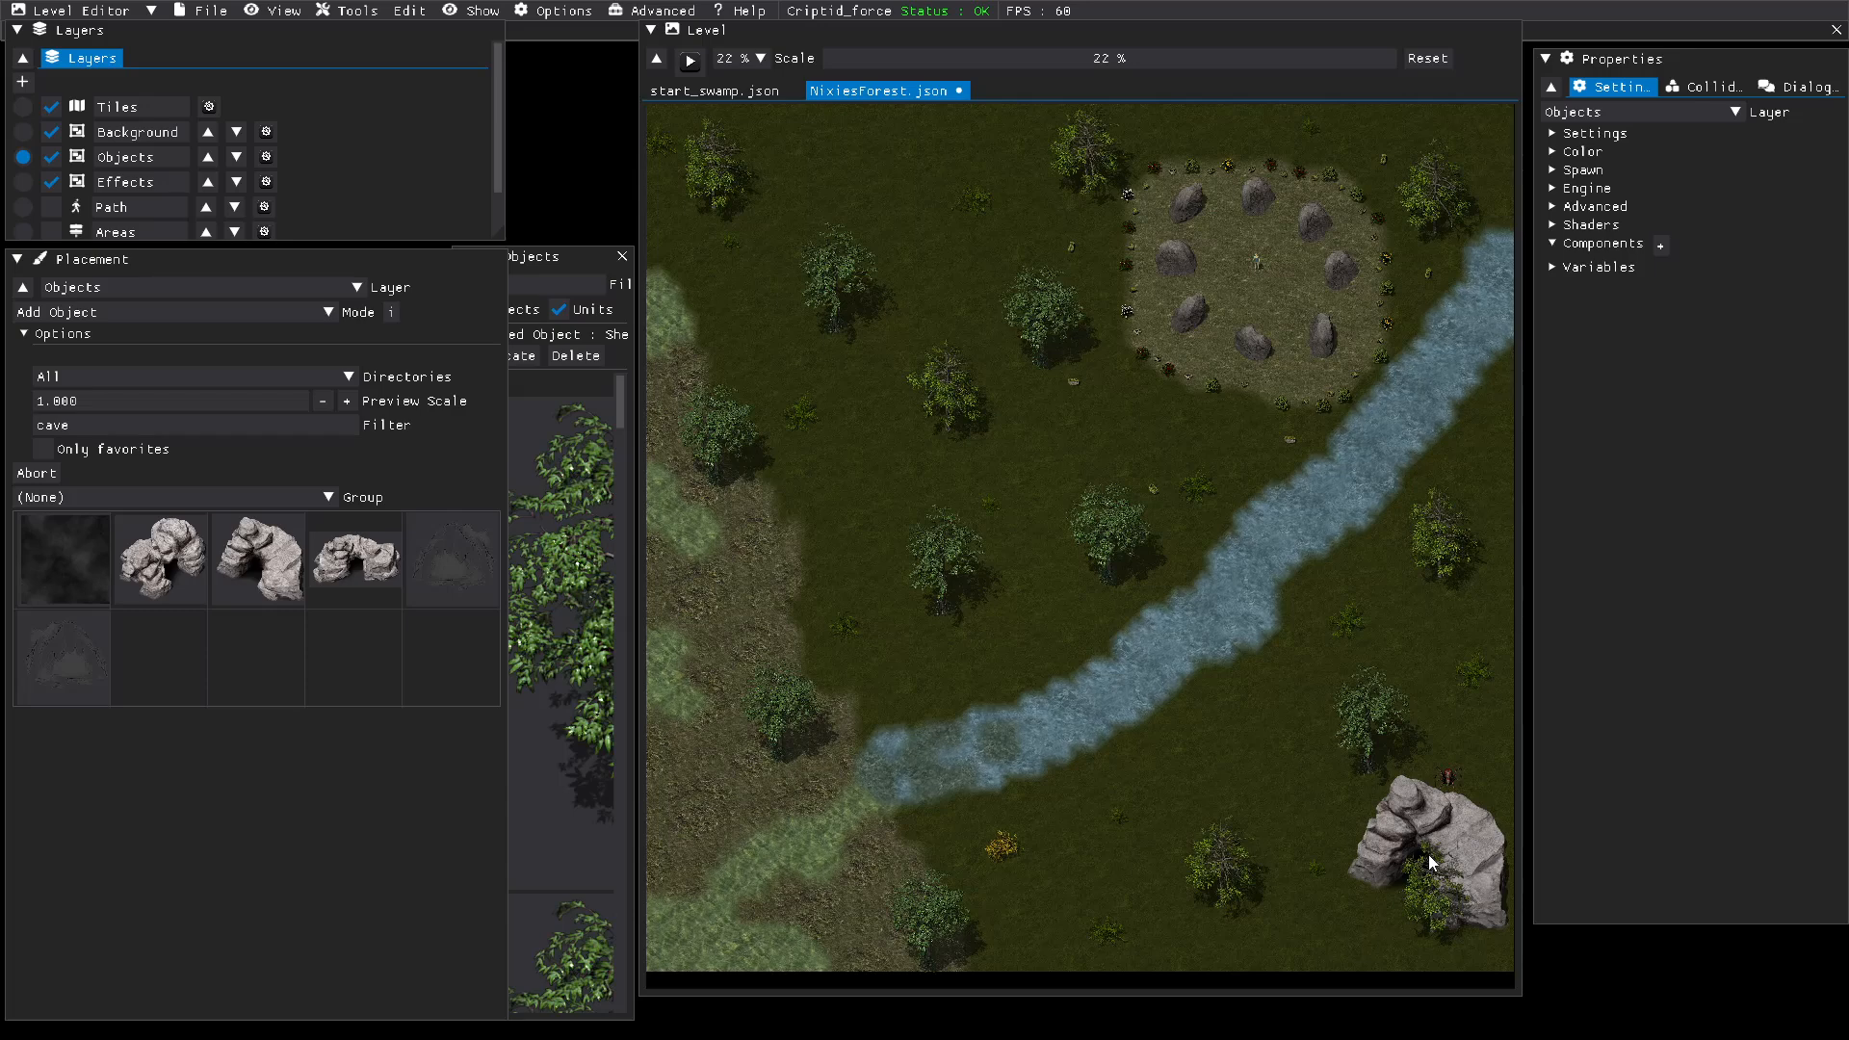
click(1429, 855)
right_click(1301, 783)
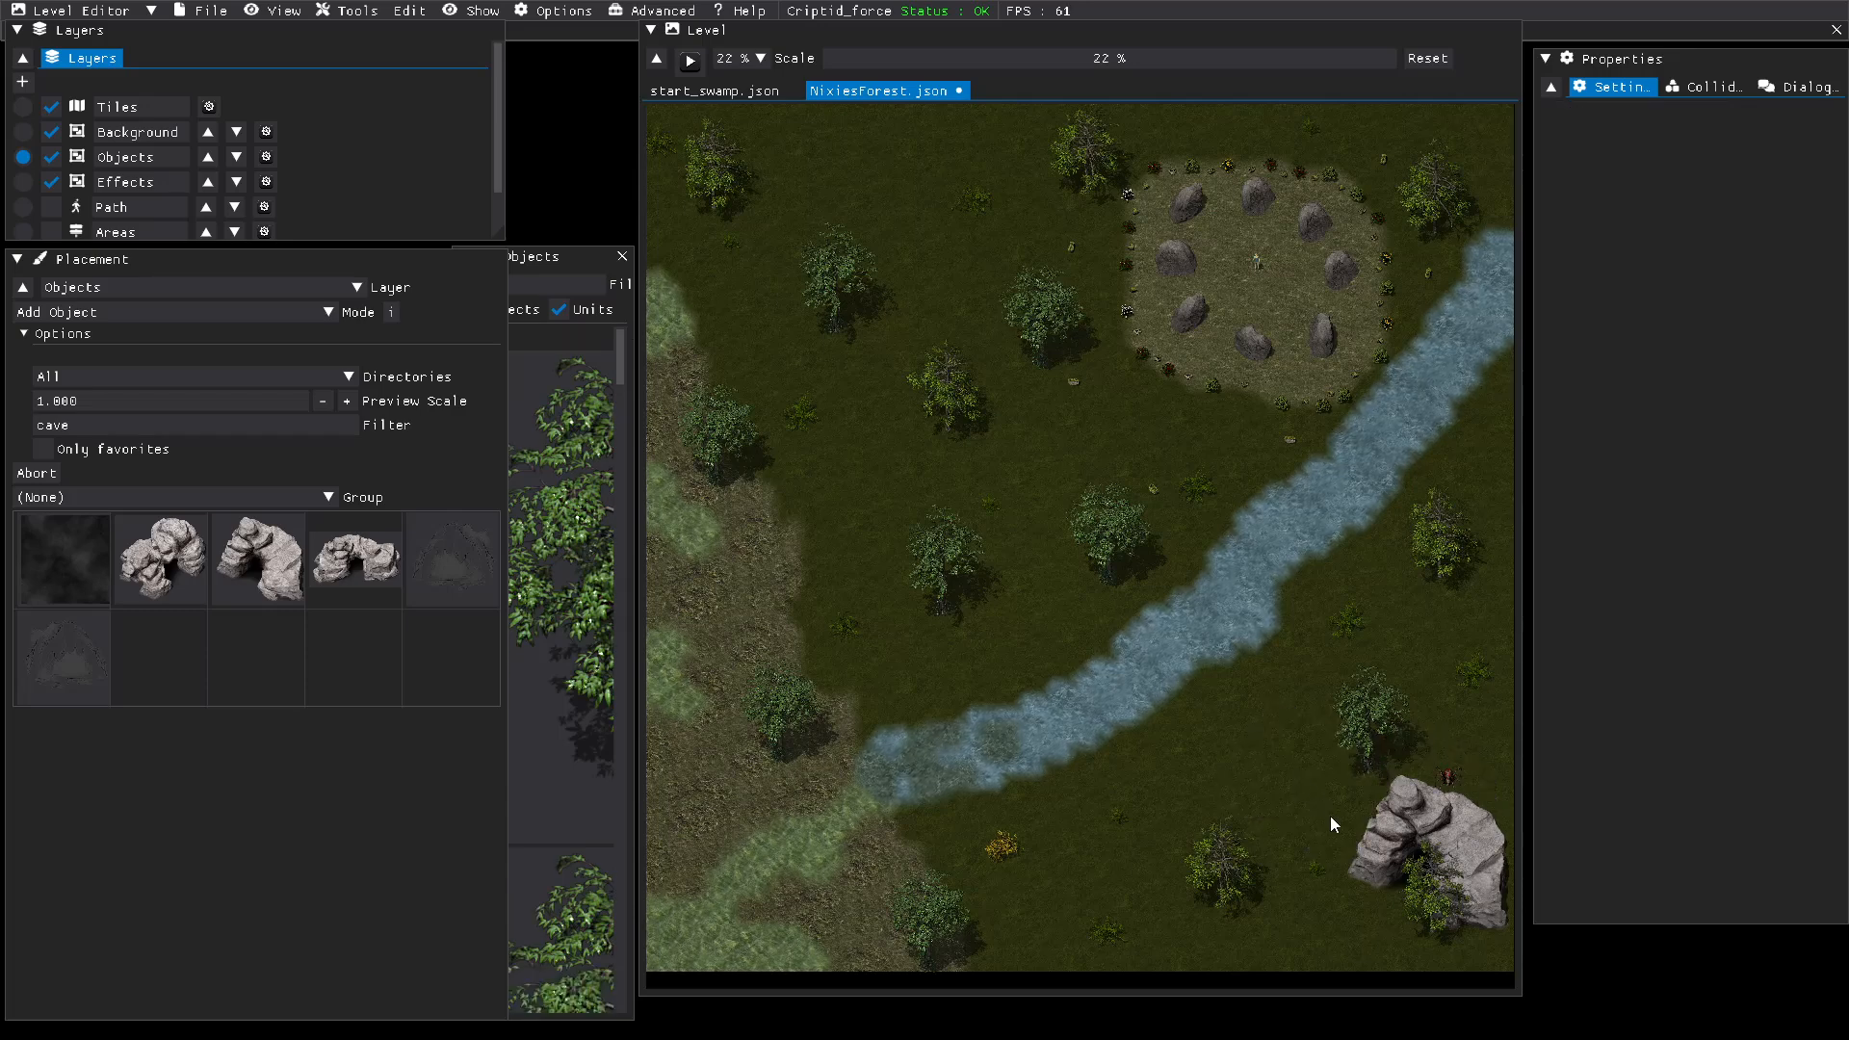
Step: Move the tree overlapping the cave entrance to behind the spider, and nudge the cave entrance slightly south
click(1425, 917)
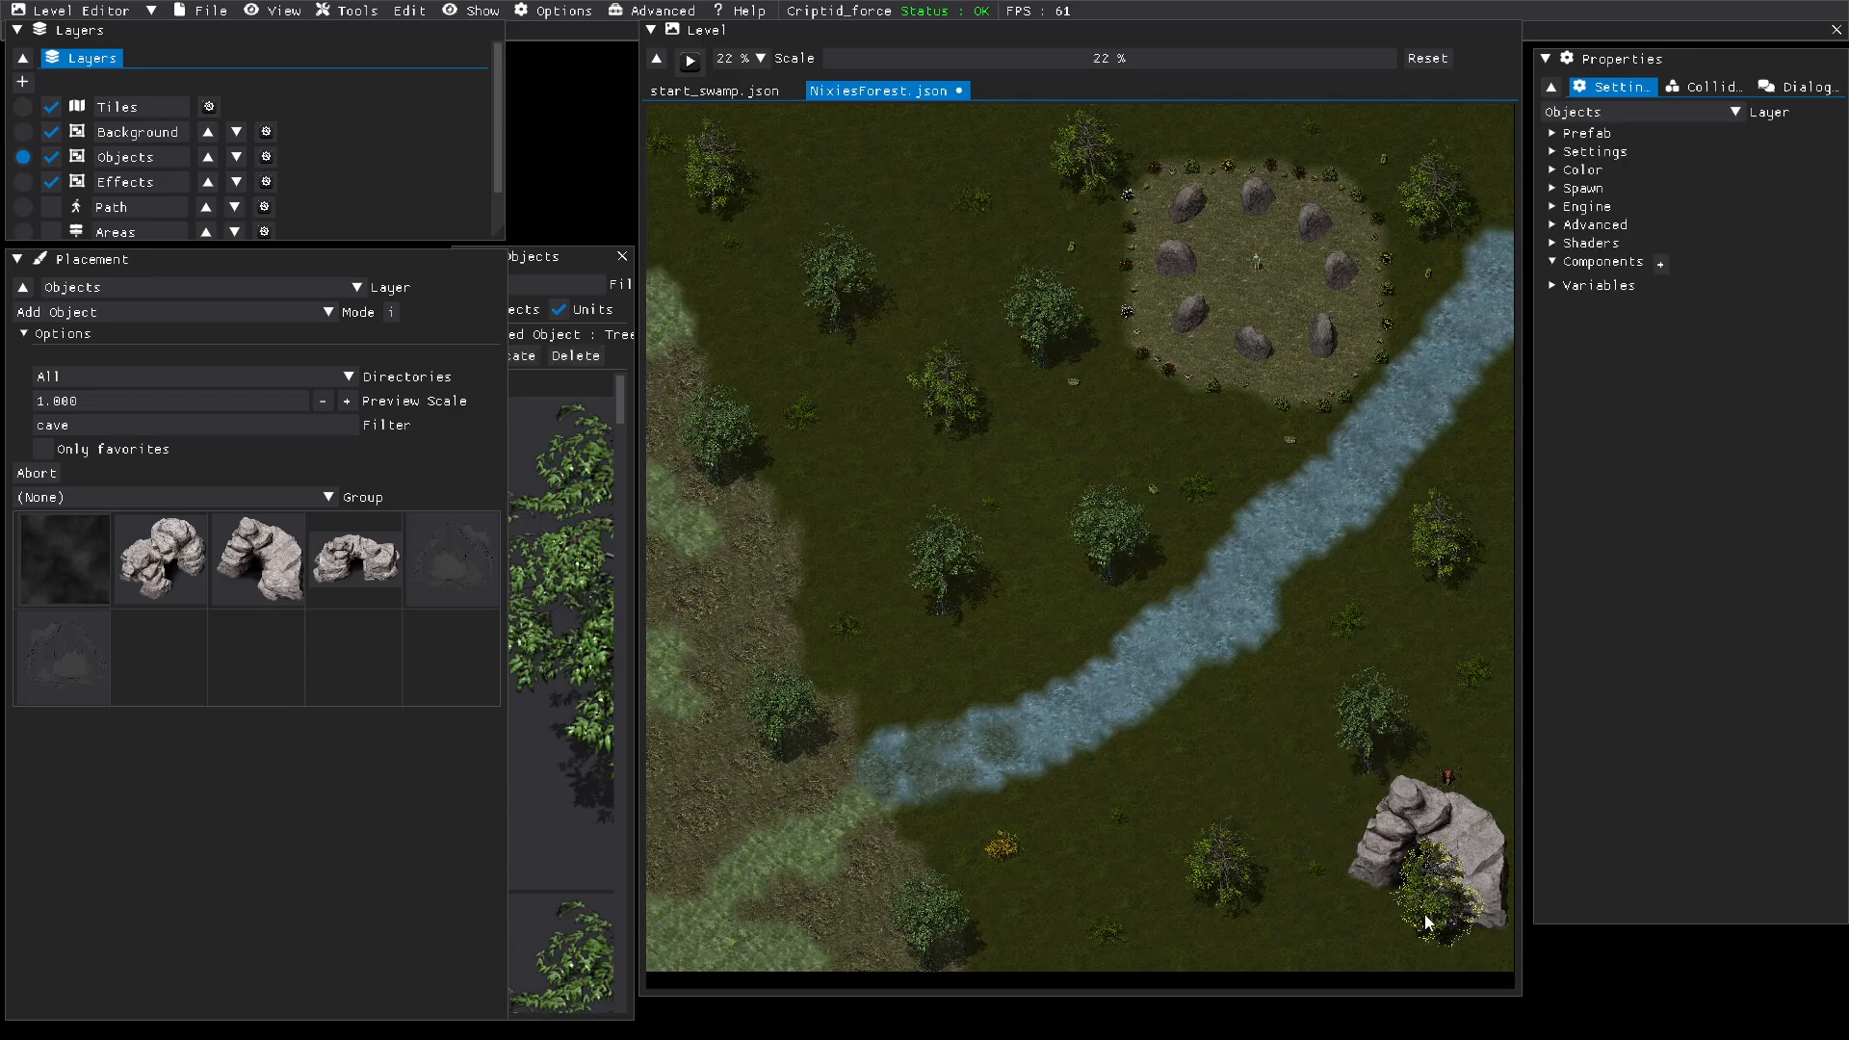
drag(1431, 916, 1479, 759)
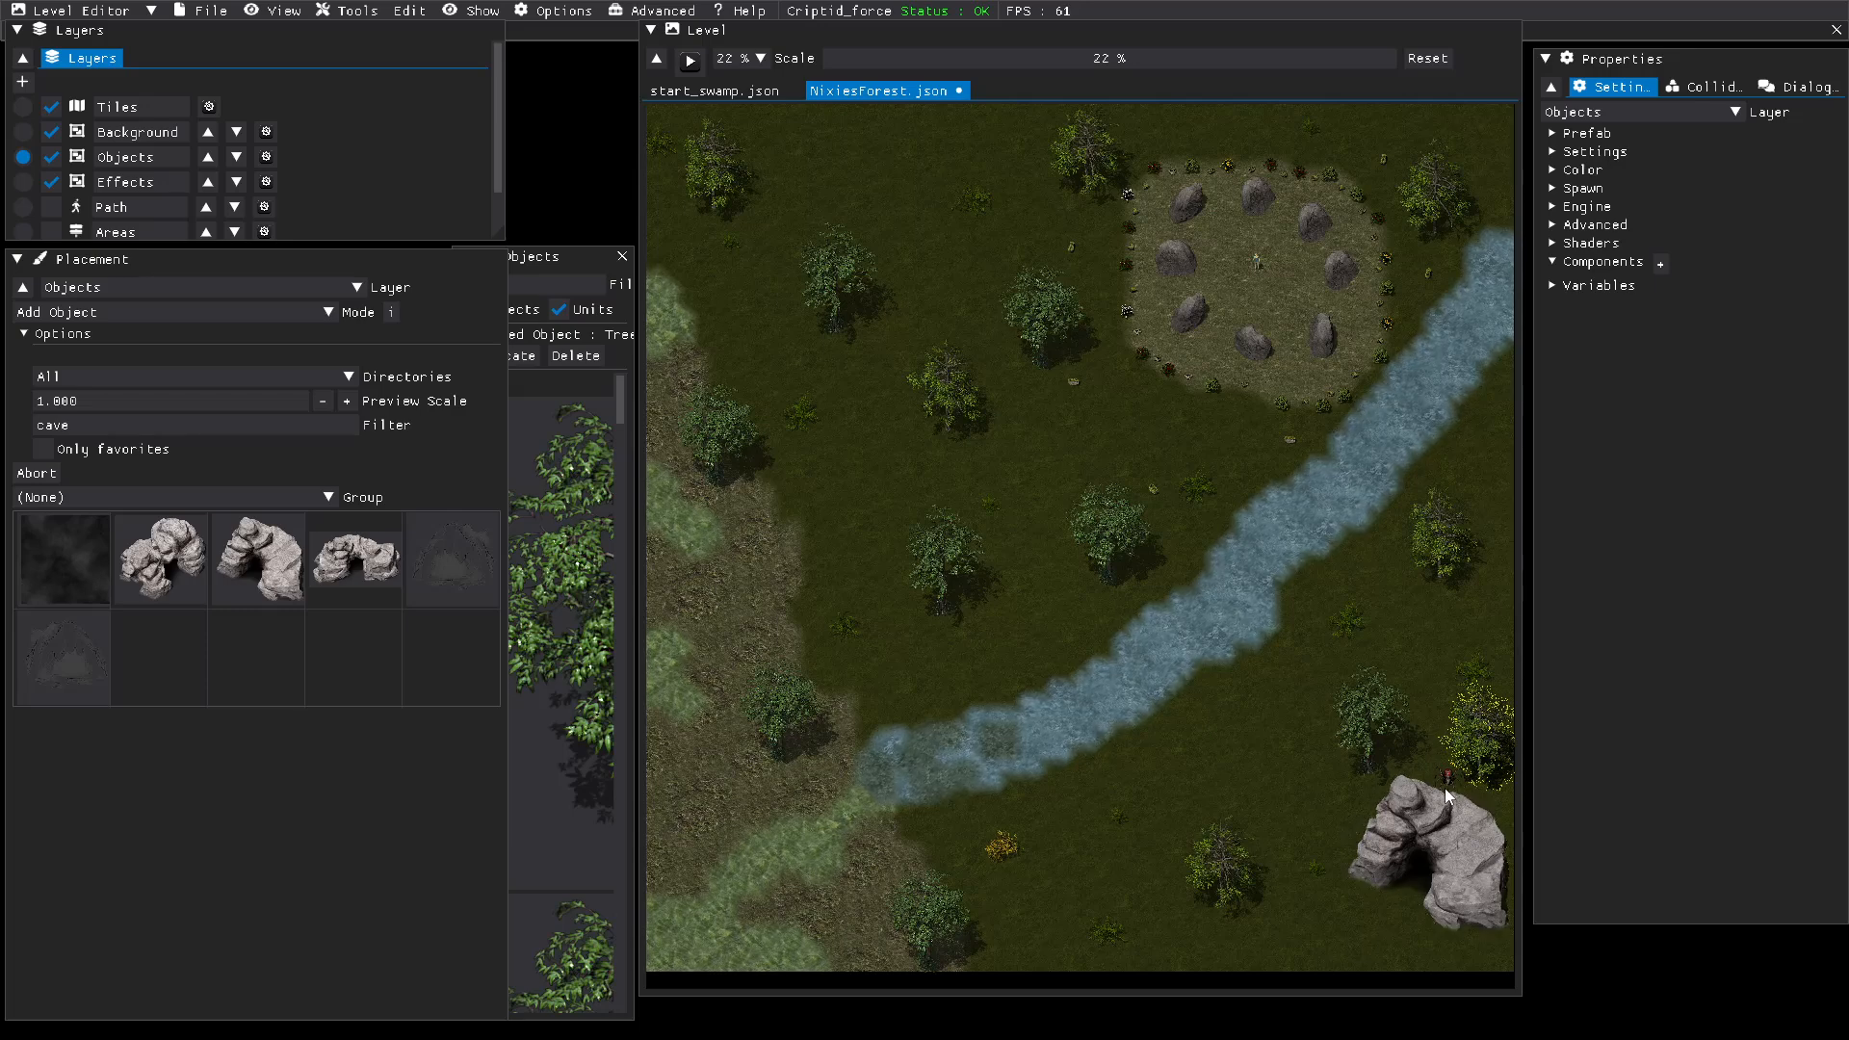
drag(1437, 834, 1435, 824)
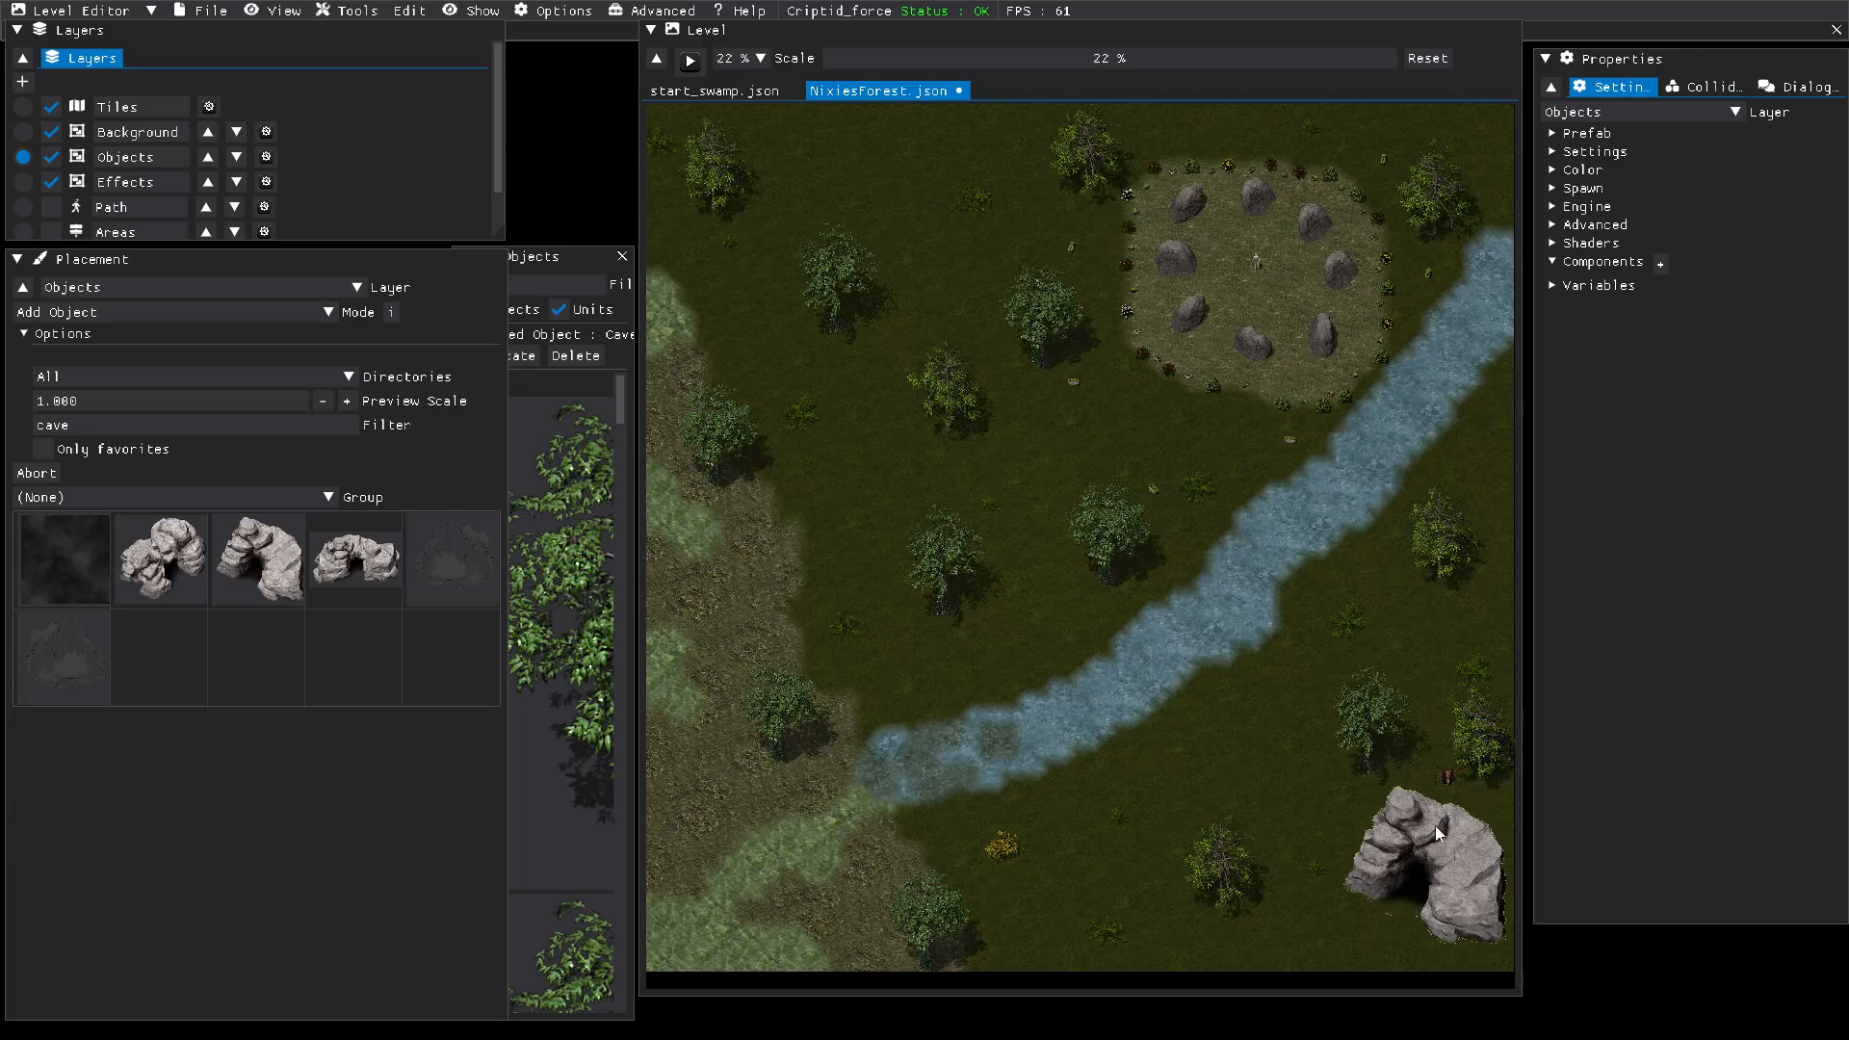
Step: Select the She pider above the cave entrance, view it at 71 % scale, and clear the object image filter
click(1442, 784)
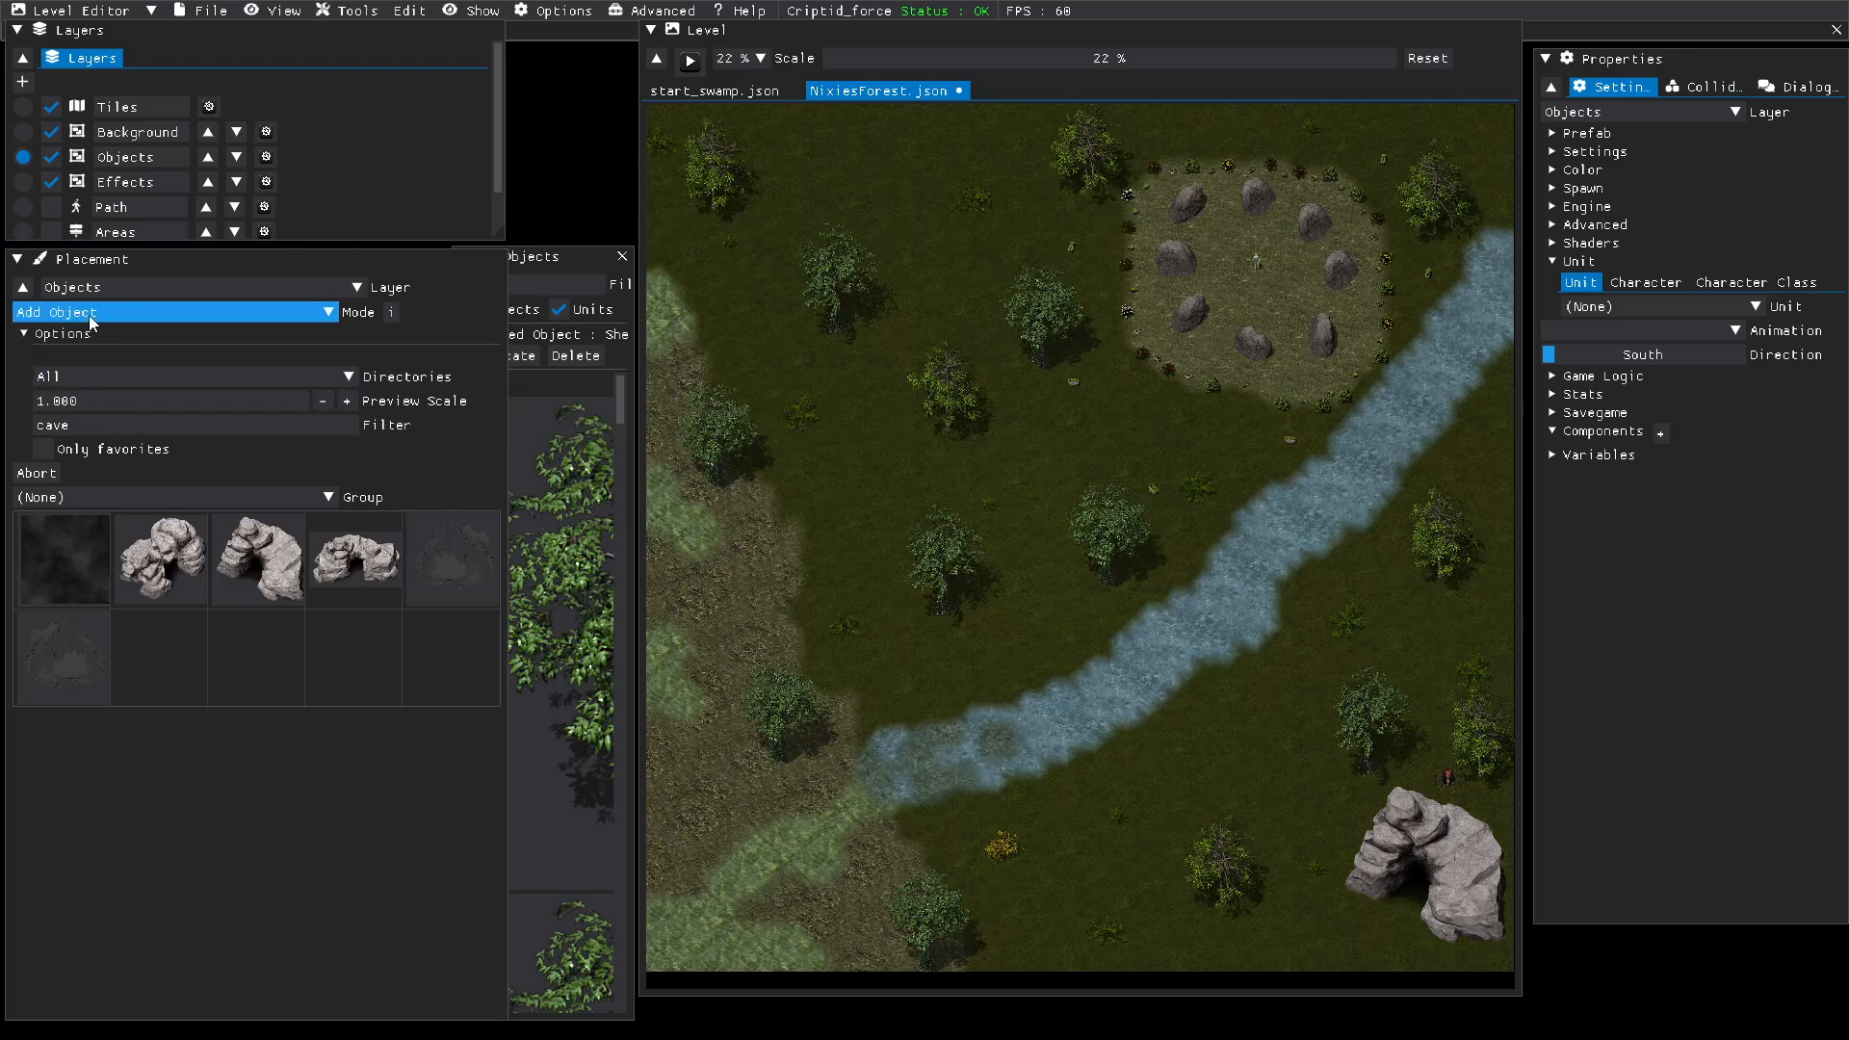
drag(996, 64, 1049, 63)
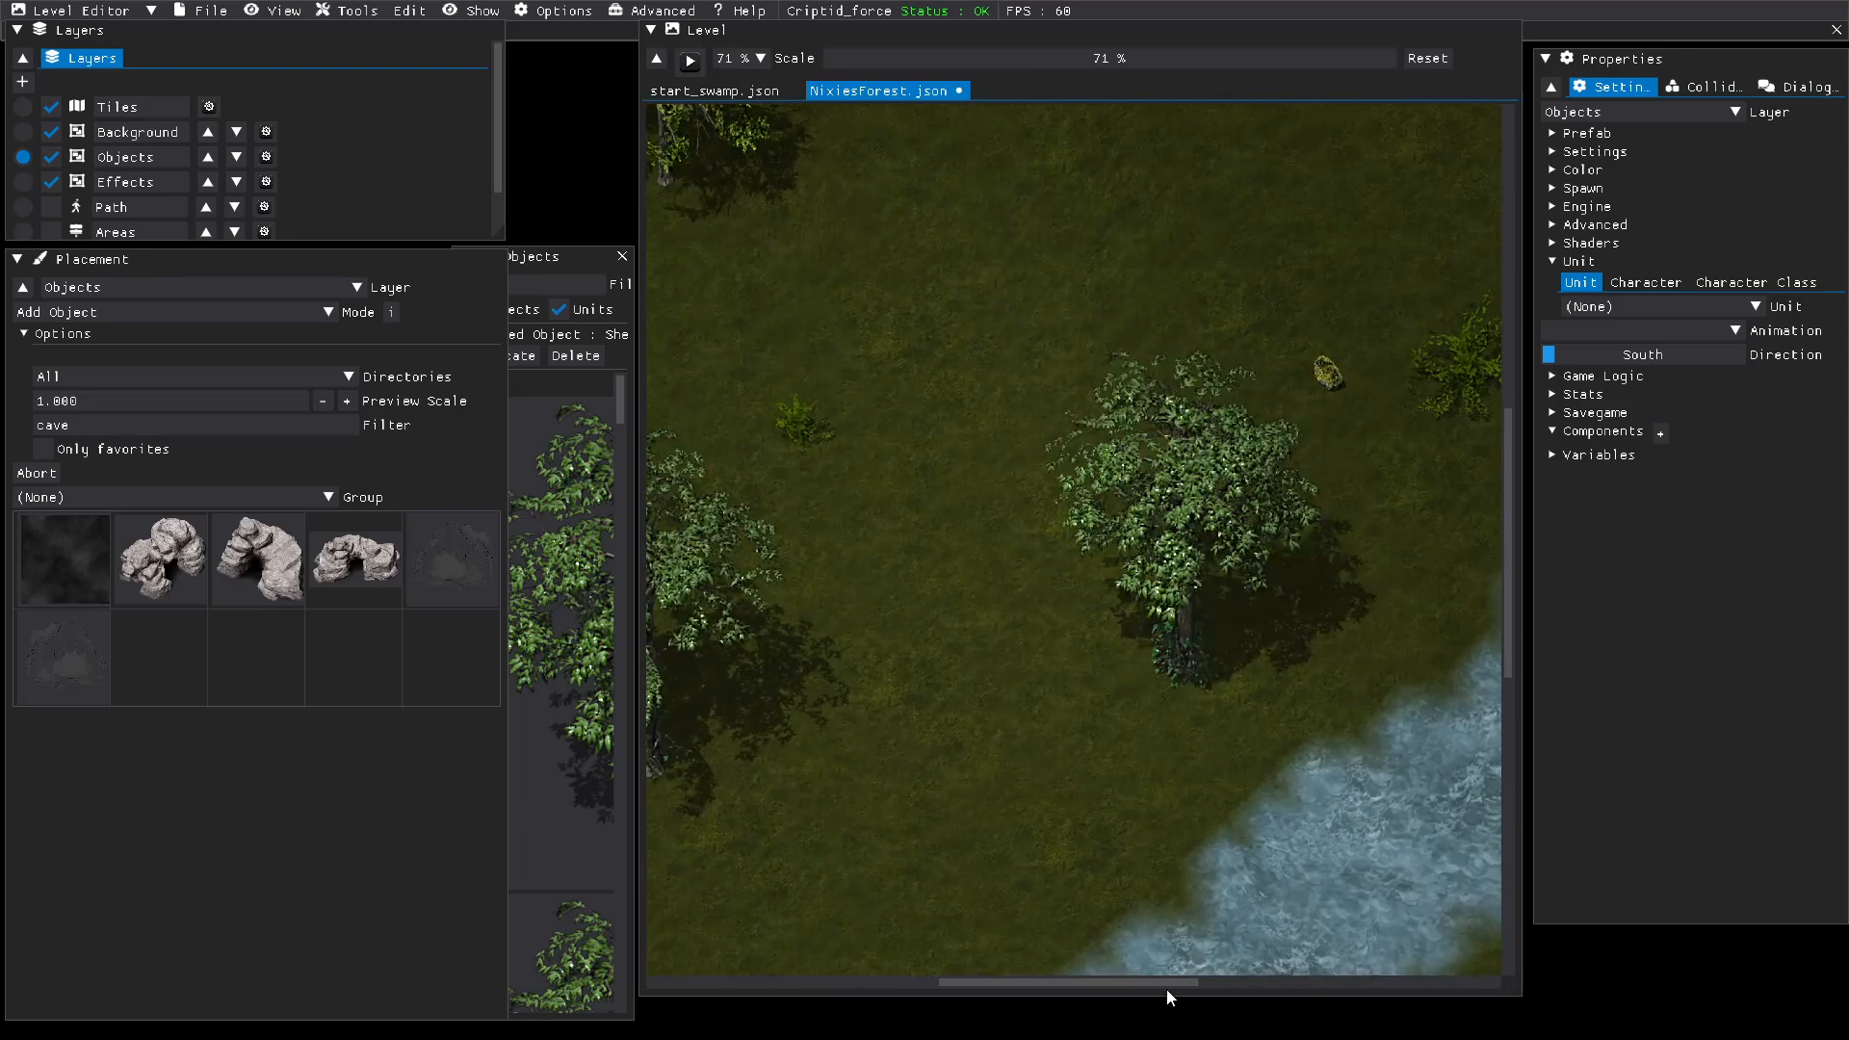
drag(1169, 984, 1477, 1037)
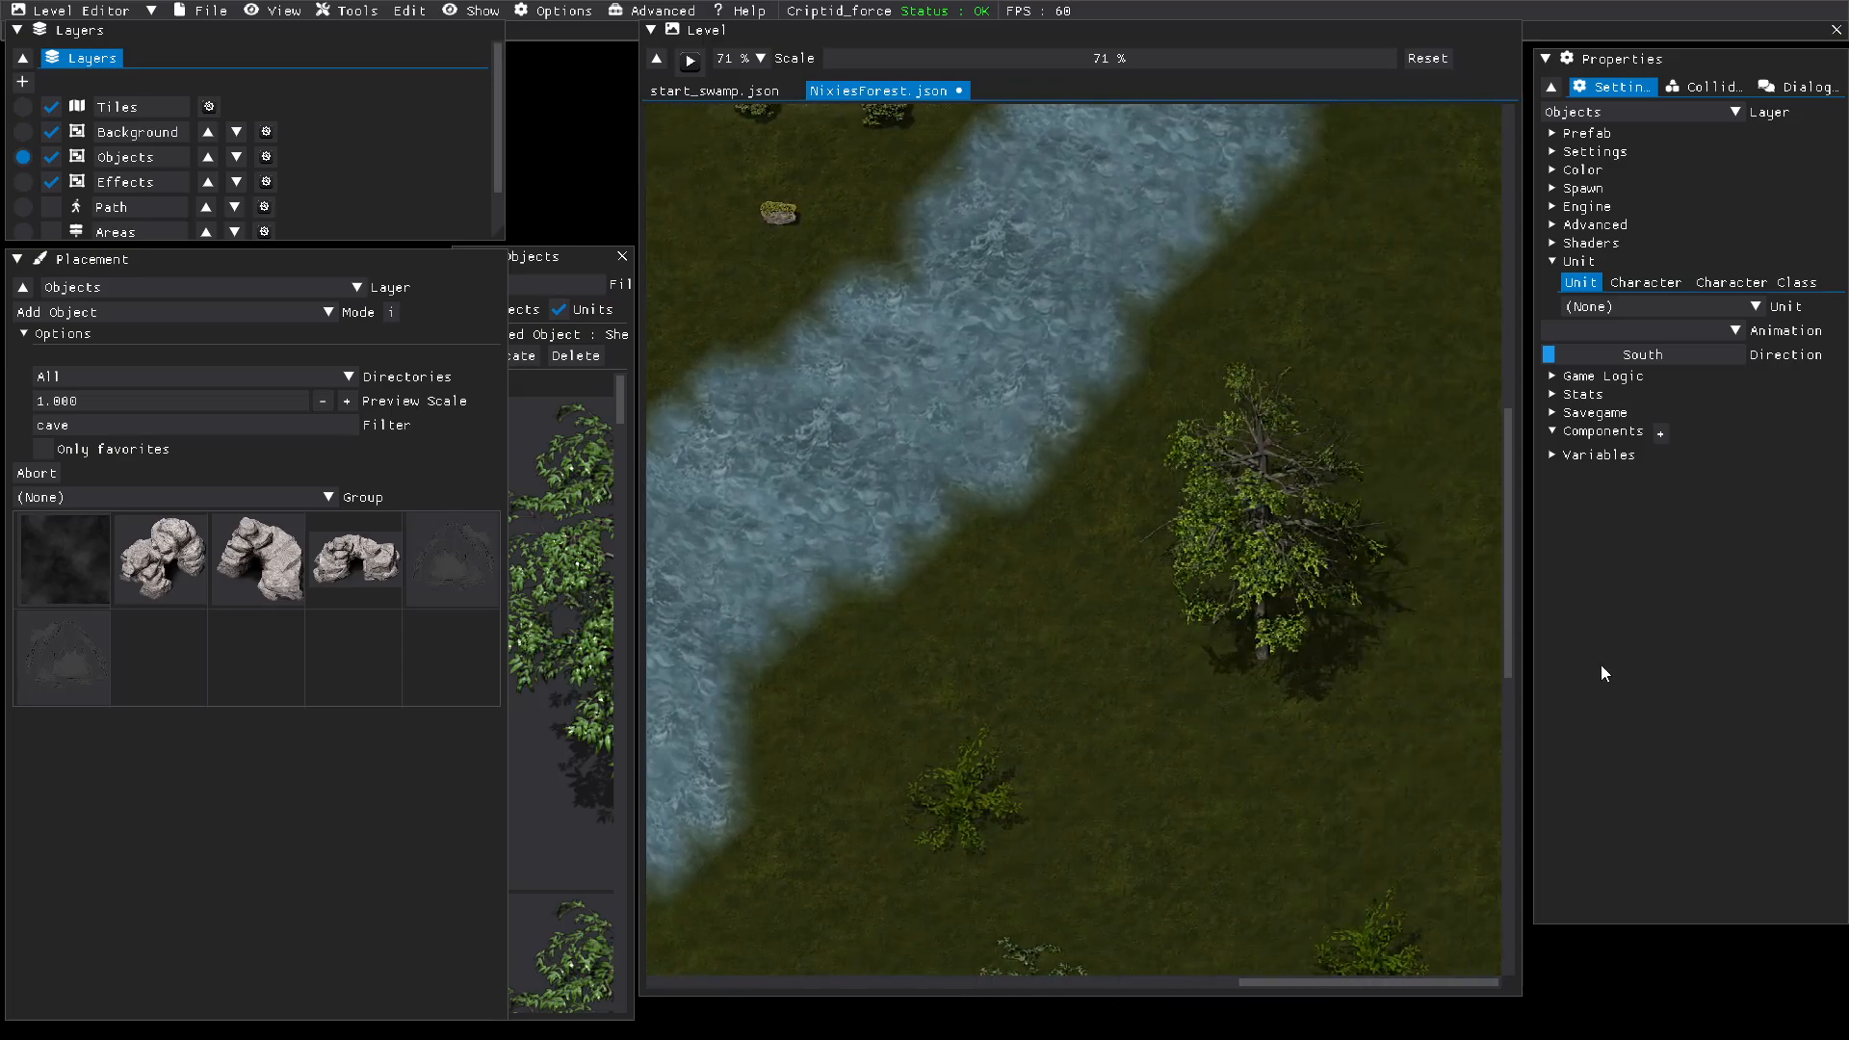
drag(1510, 657, 1533, 861)
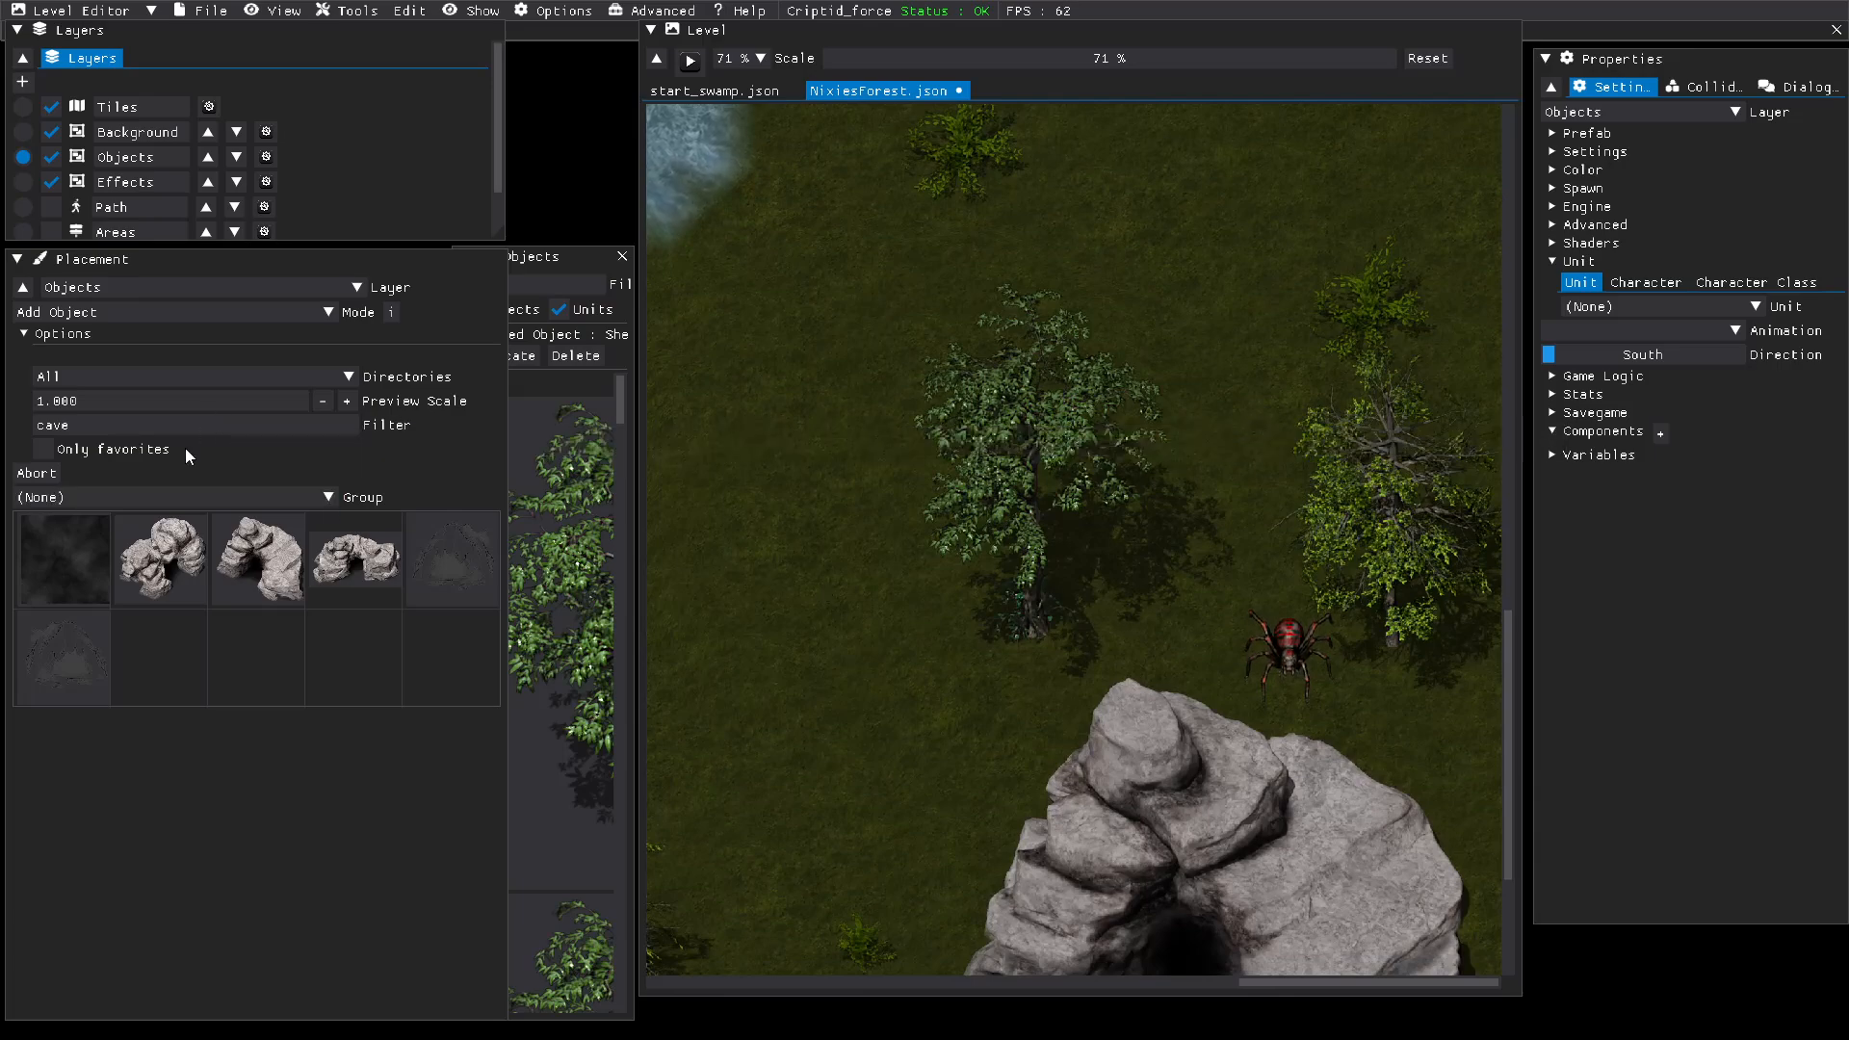
drag(216, 424, 3, 425)
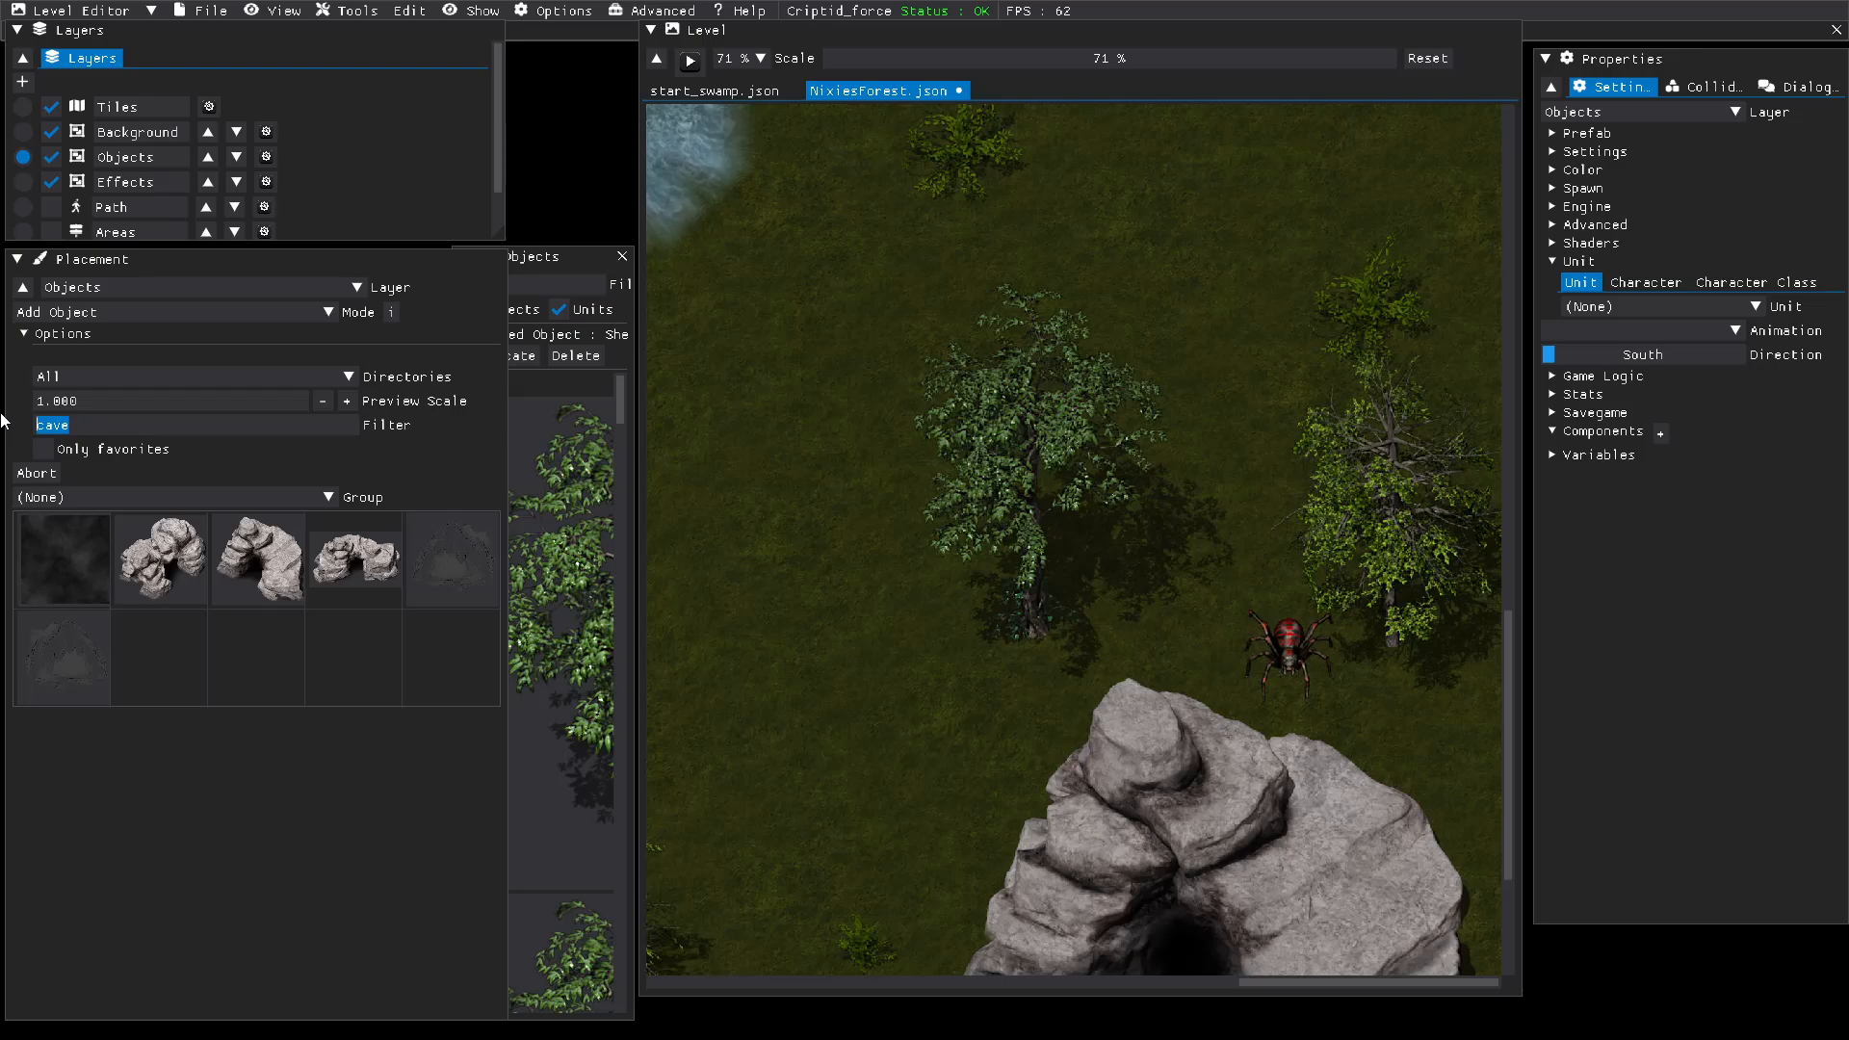
key(BackSpace)
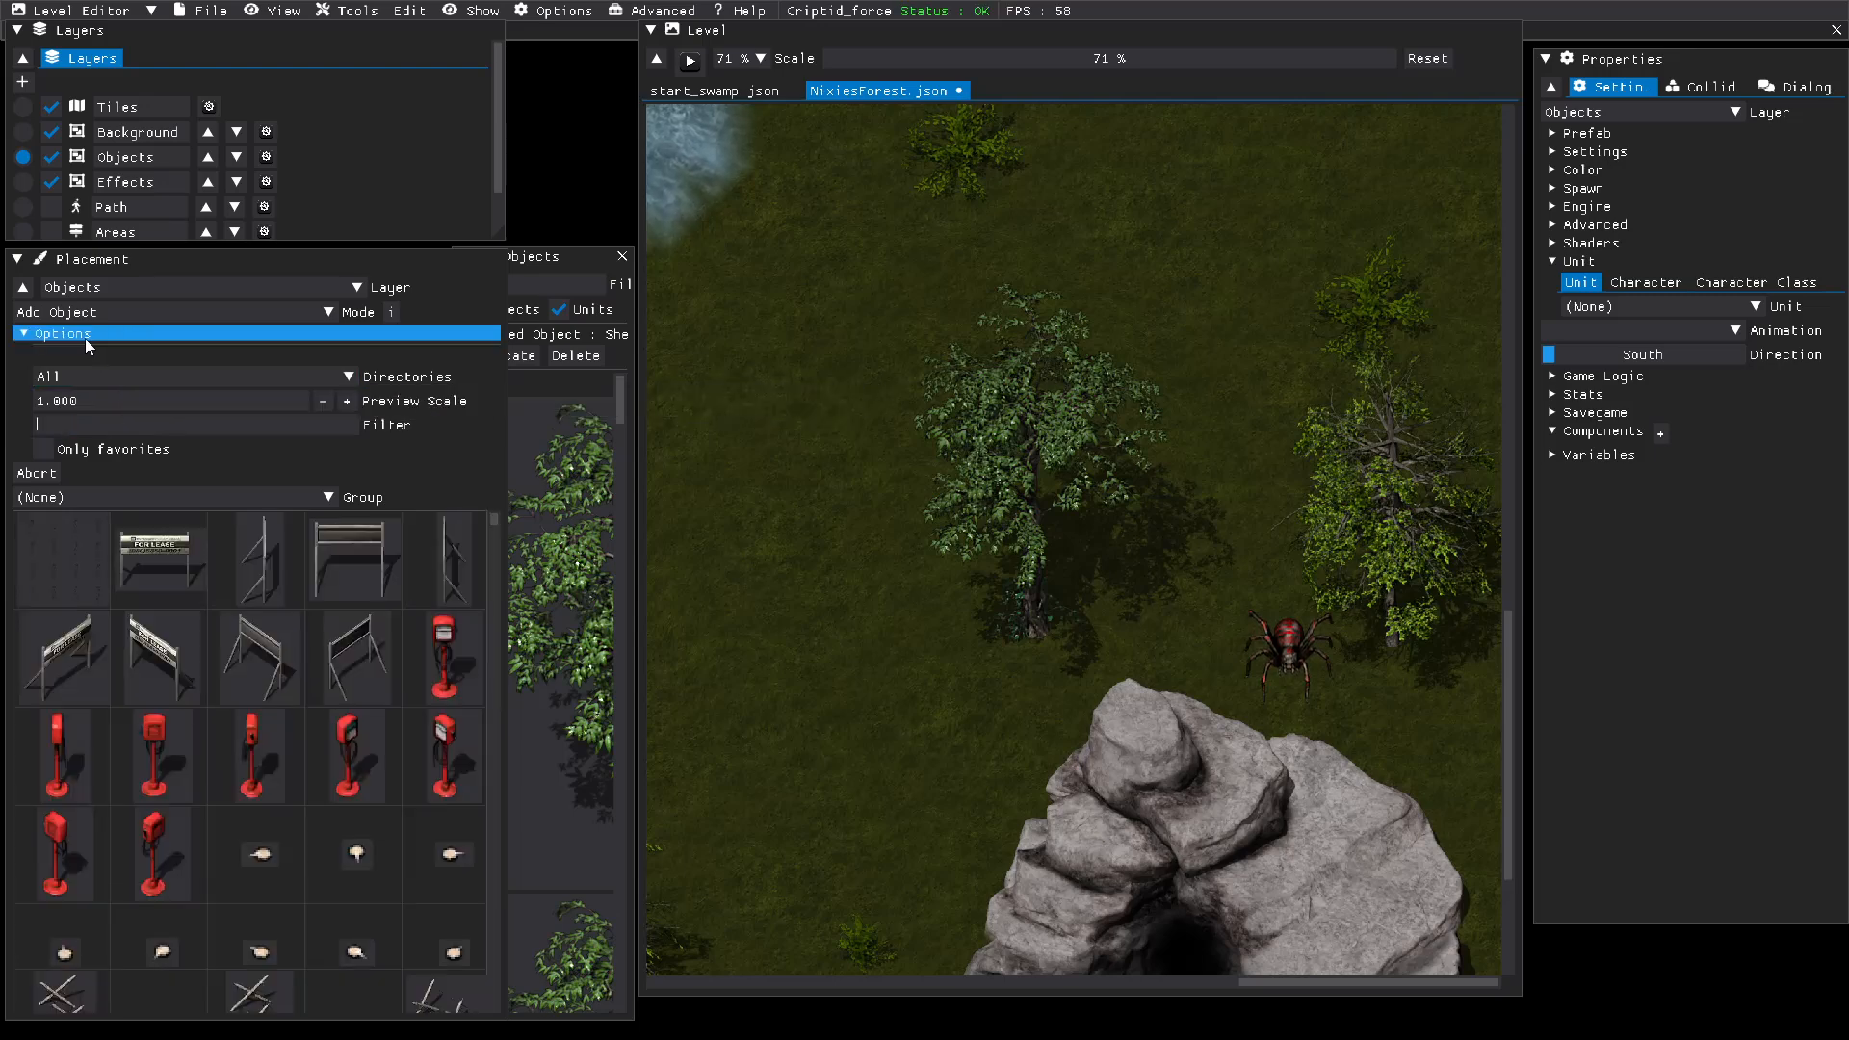
Step: Change the placement mode on the Objects layer to Add Unit and choose from characters
click(106, 315)
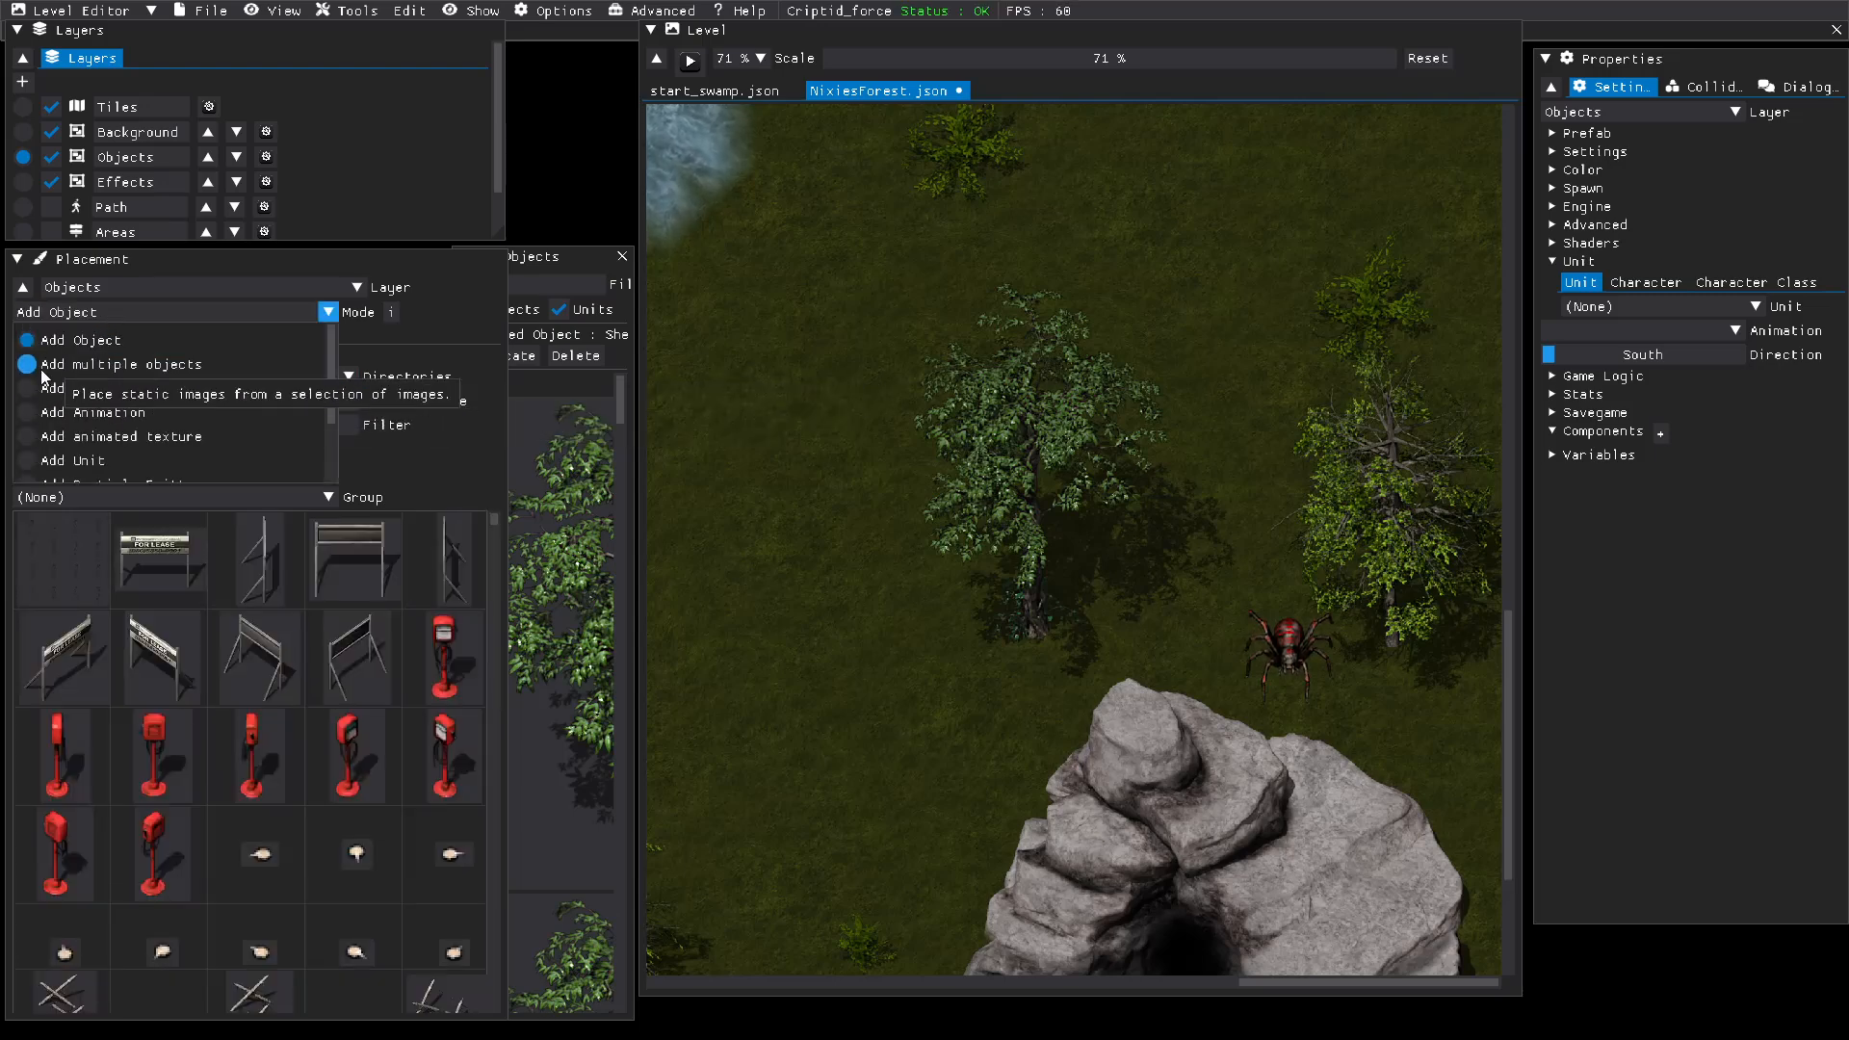
scroll(48, 405, down, 2)
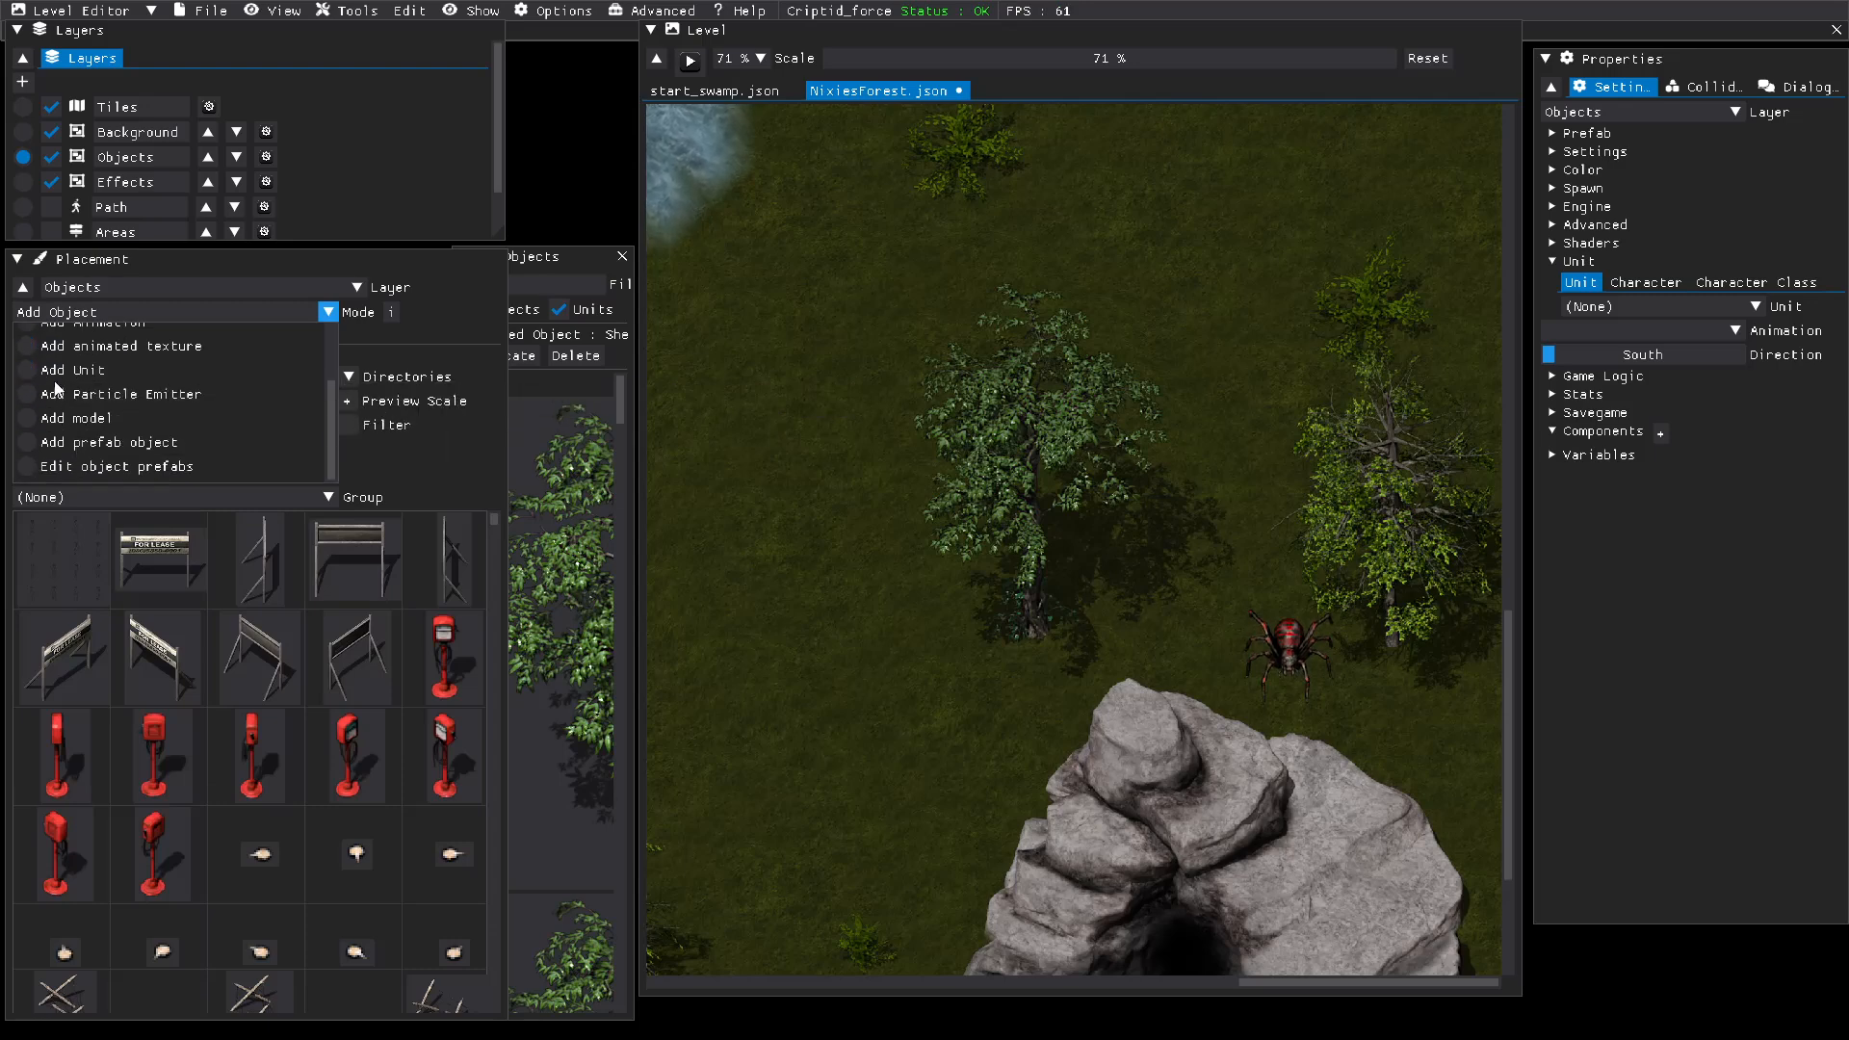
click(50, 370)
click(112, 389)
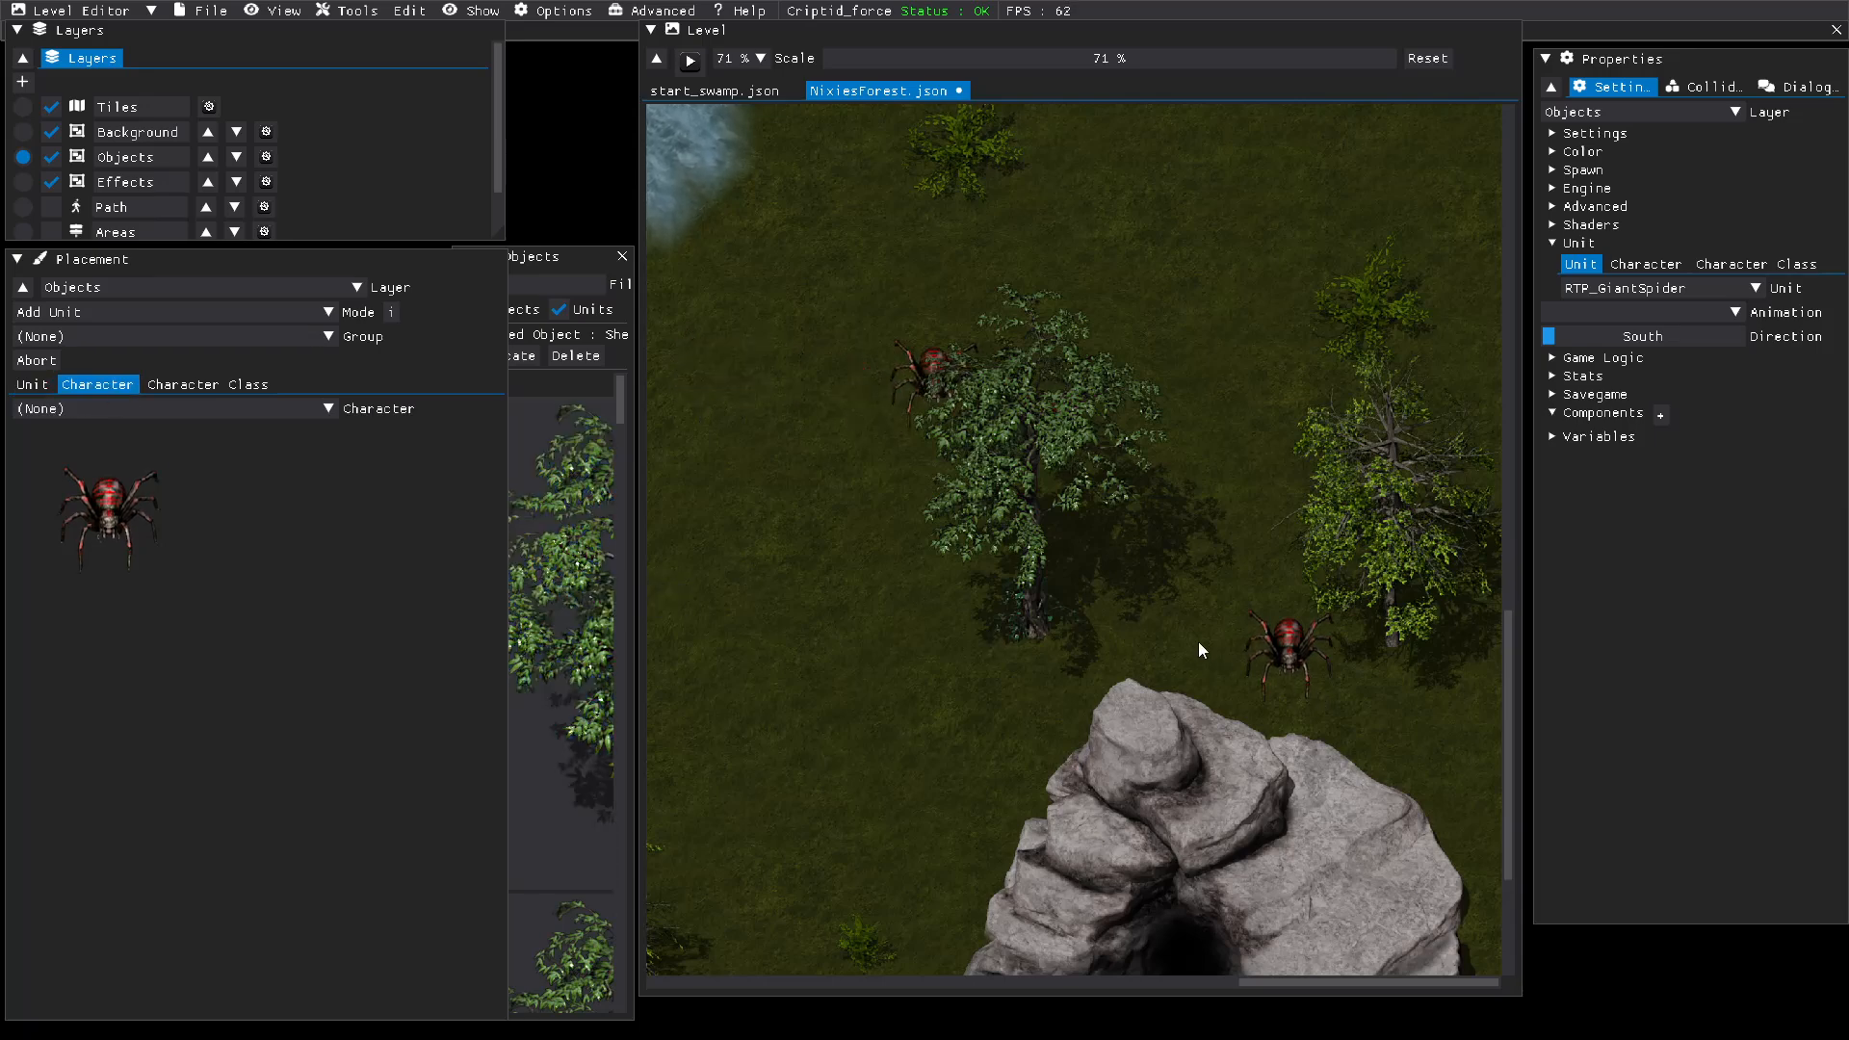
Step: Move the She pider from north of the cave entrance to the grass directly in front of its opening
click(1298, 635)
click(1286, 647)
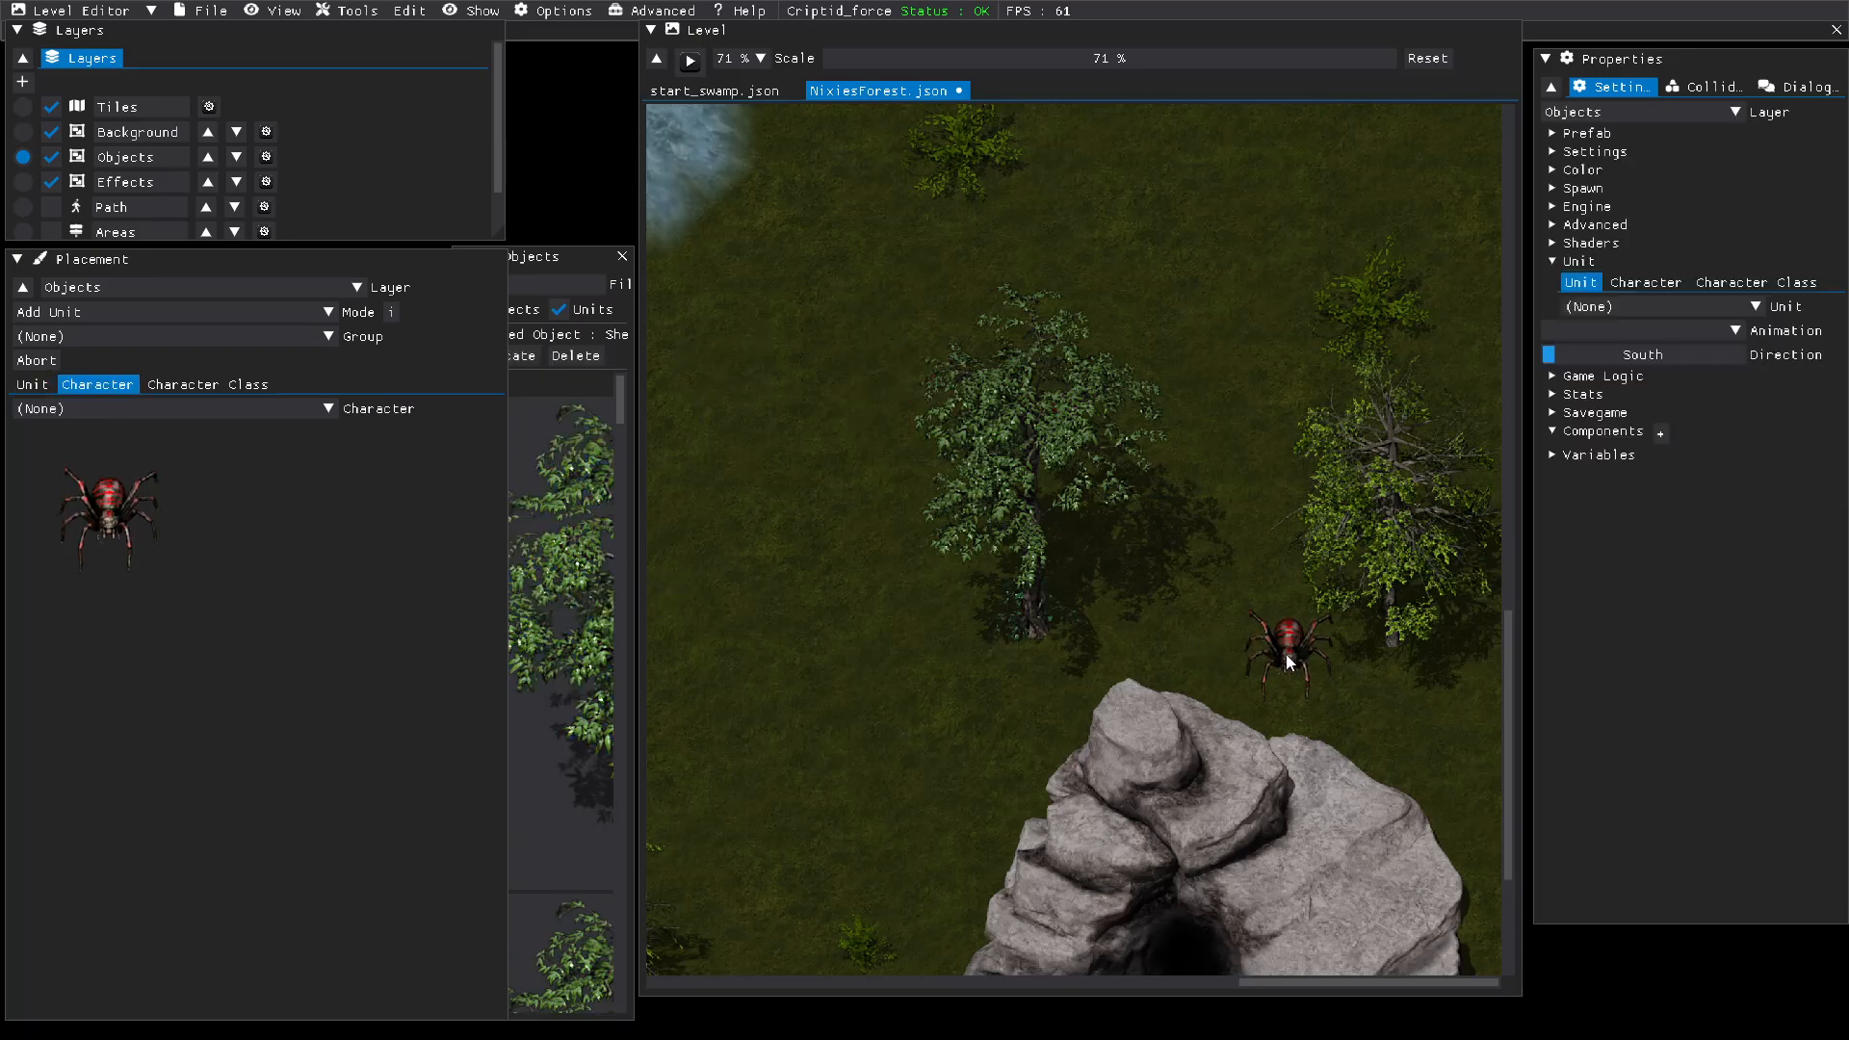
drag(1286, 655, 1022, 661)
drag(903, 820, 788, 888)
scroll(788, 888, down, 5)
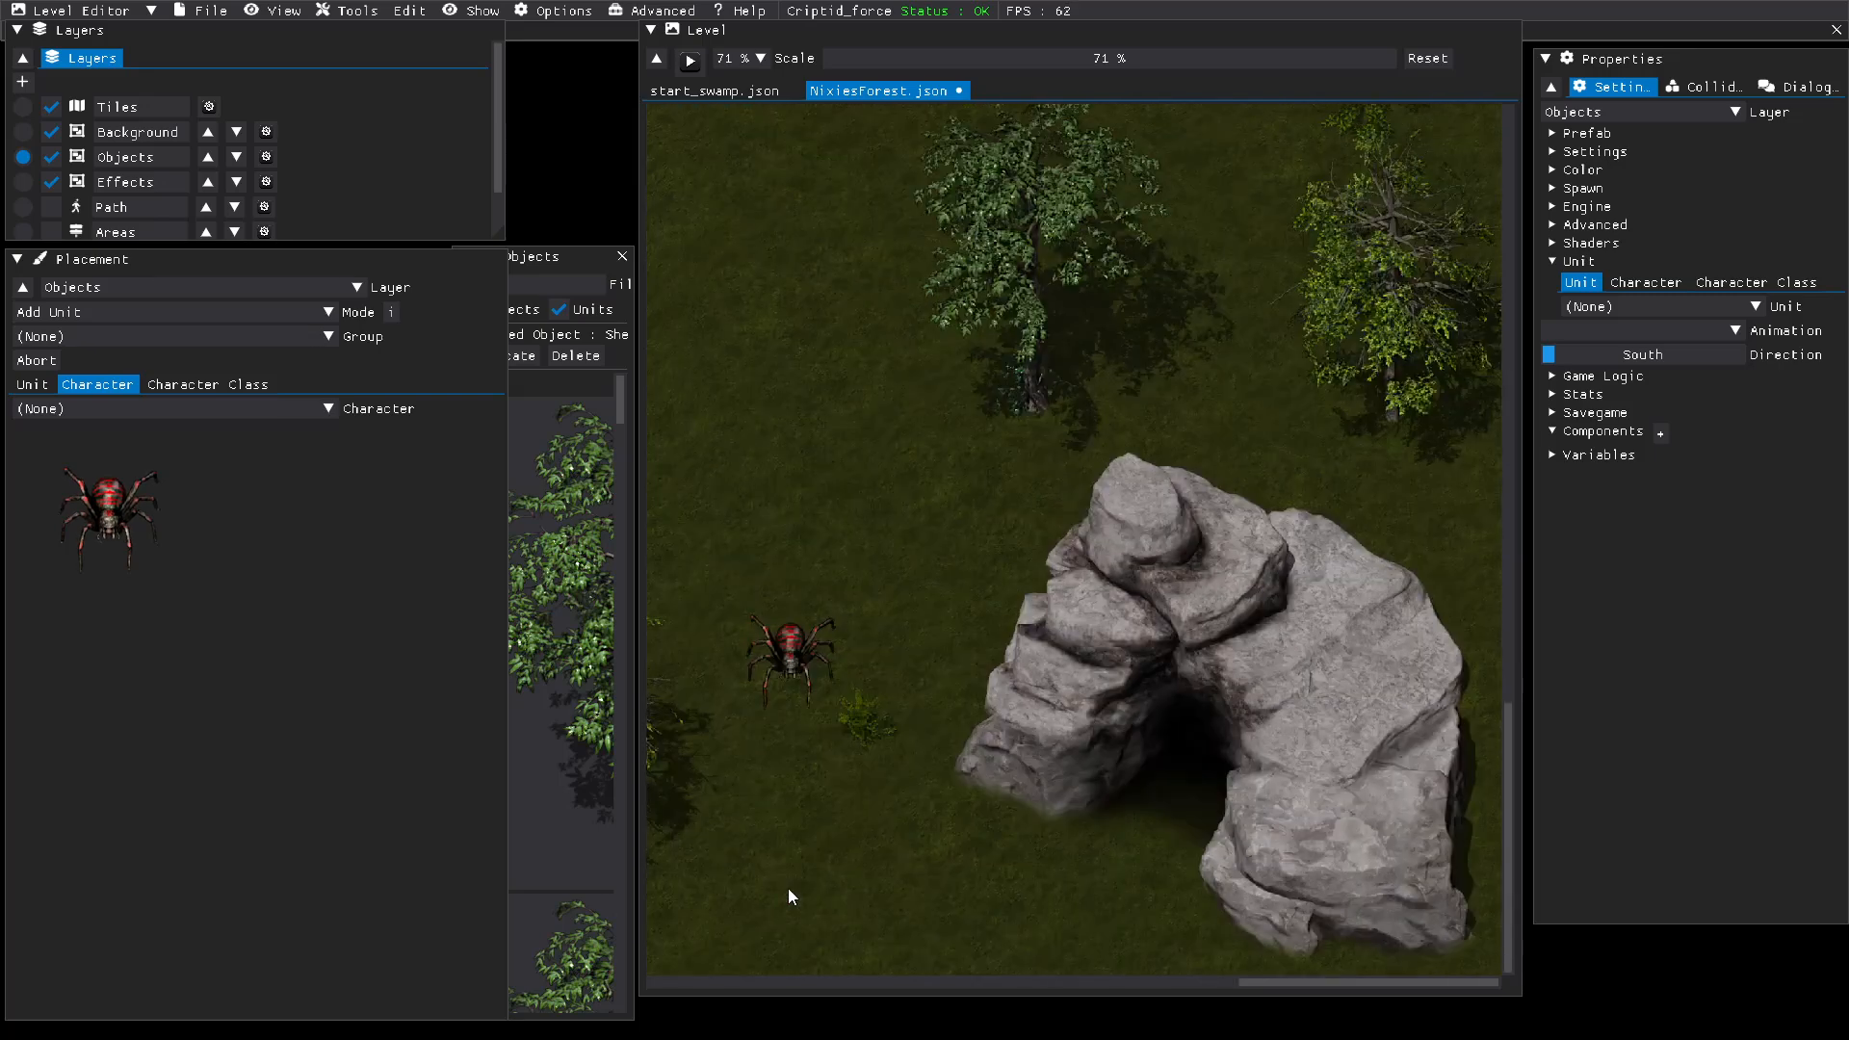
drag(790, 604, 974, 846)
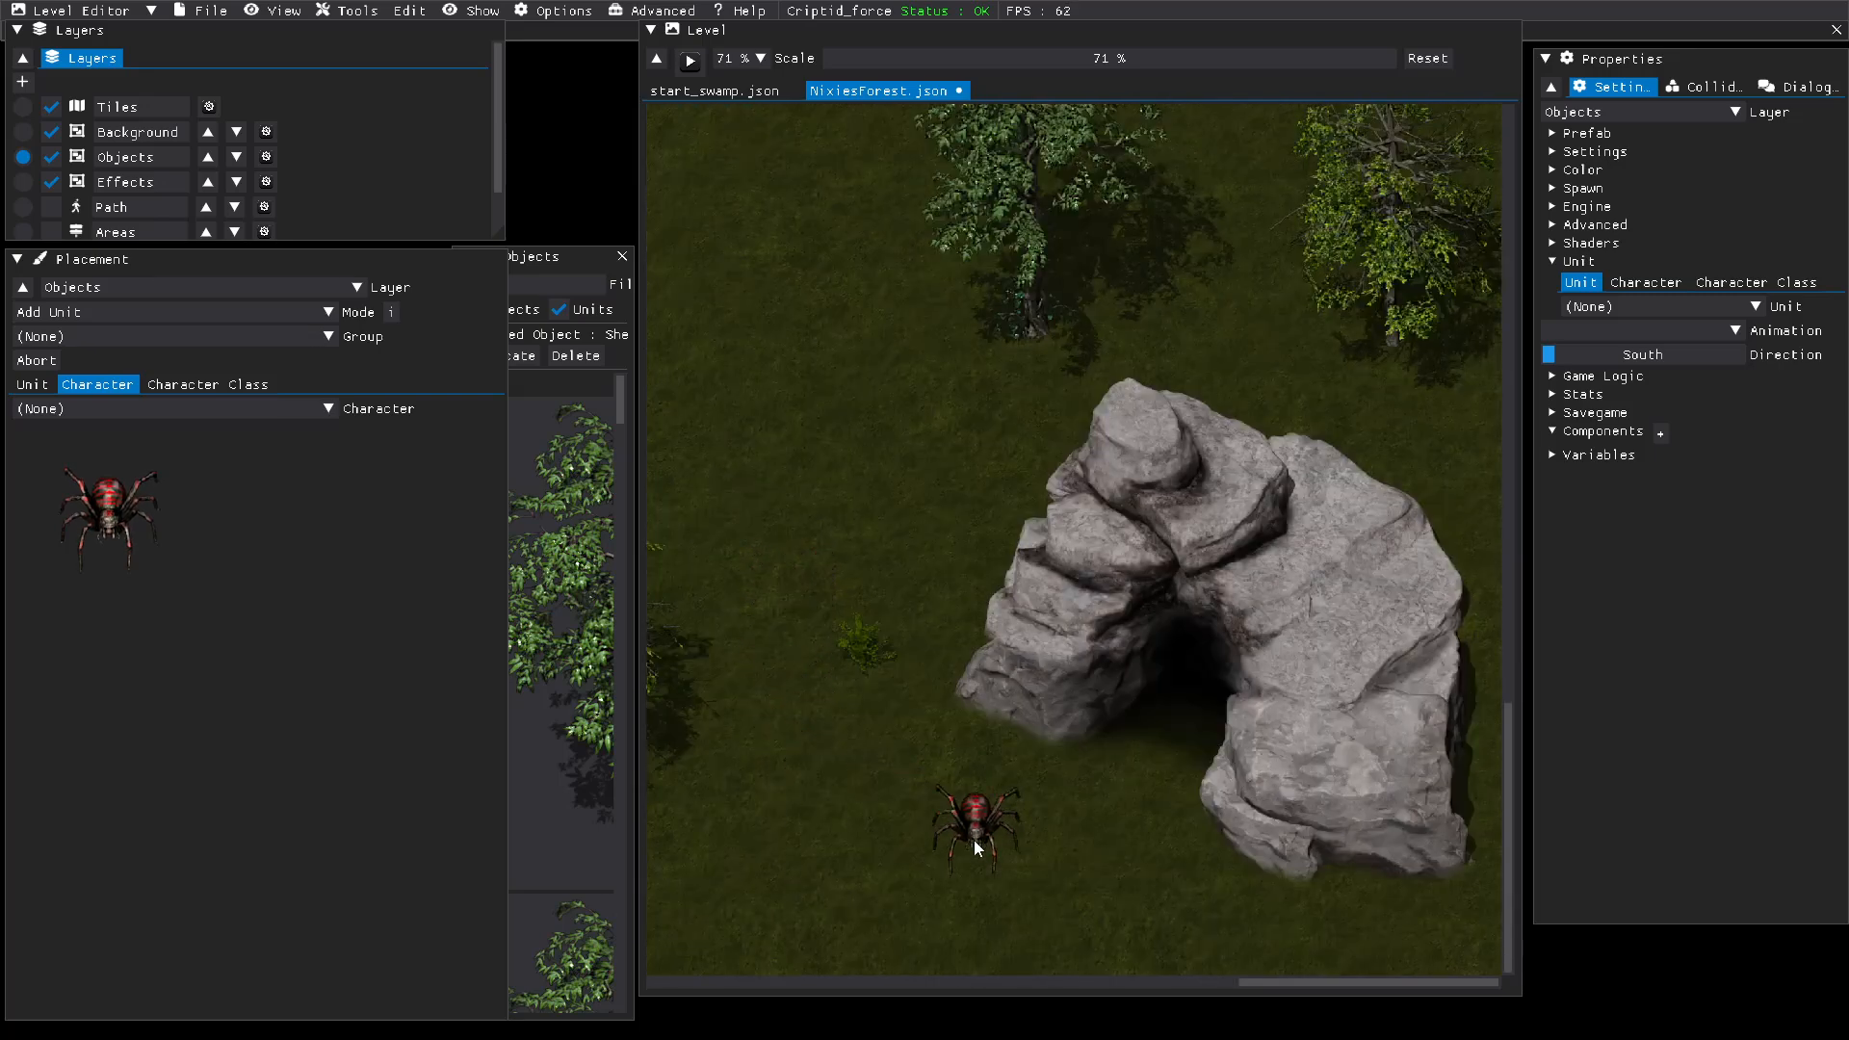
click(1106, 830)
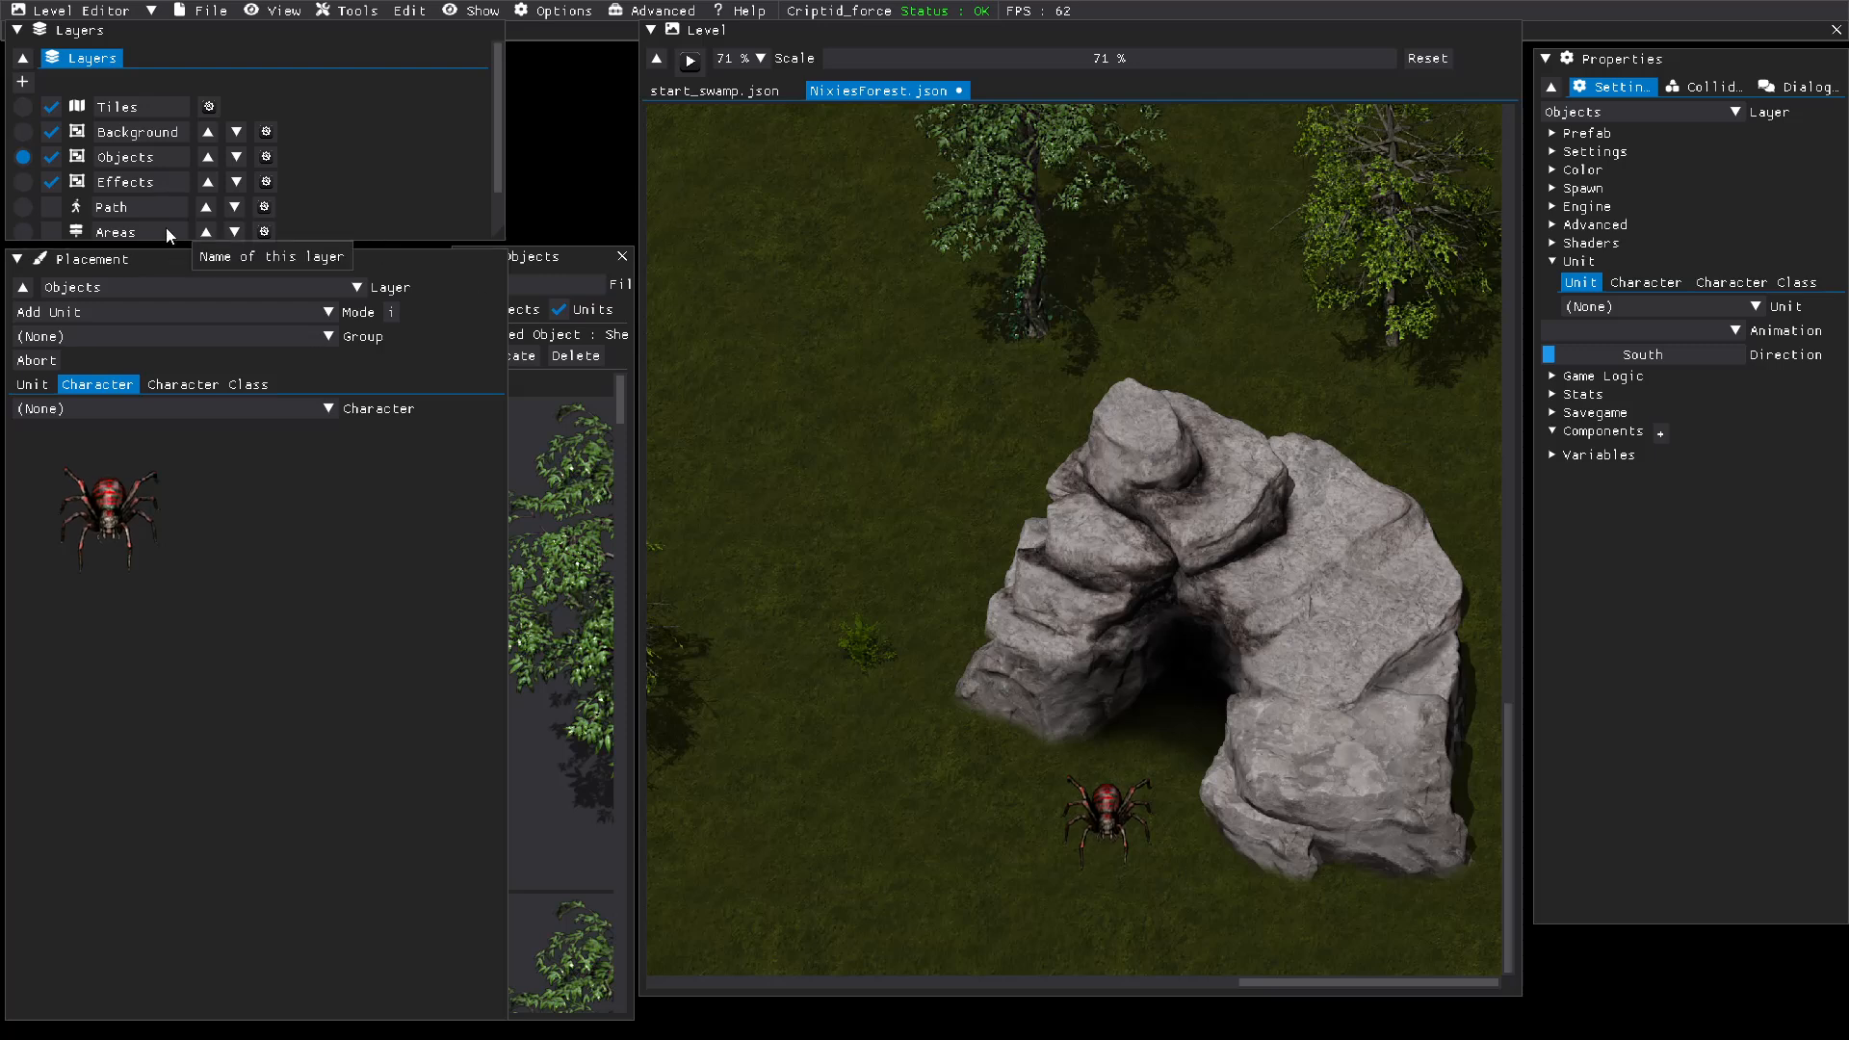
Step: Make Path the active layer and size its rectangular shape to about 5.6 wide and 4.9 high
click(21, 209)
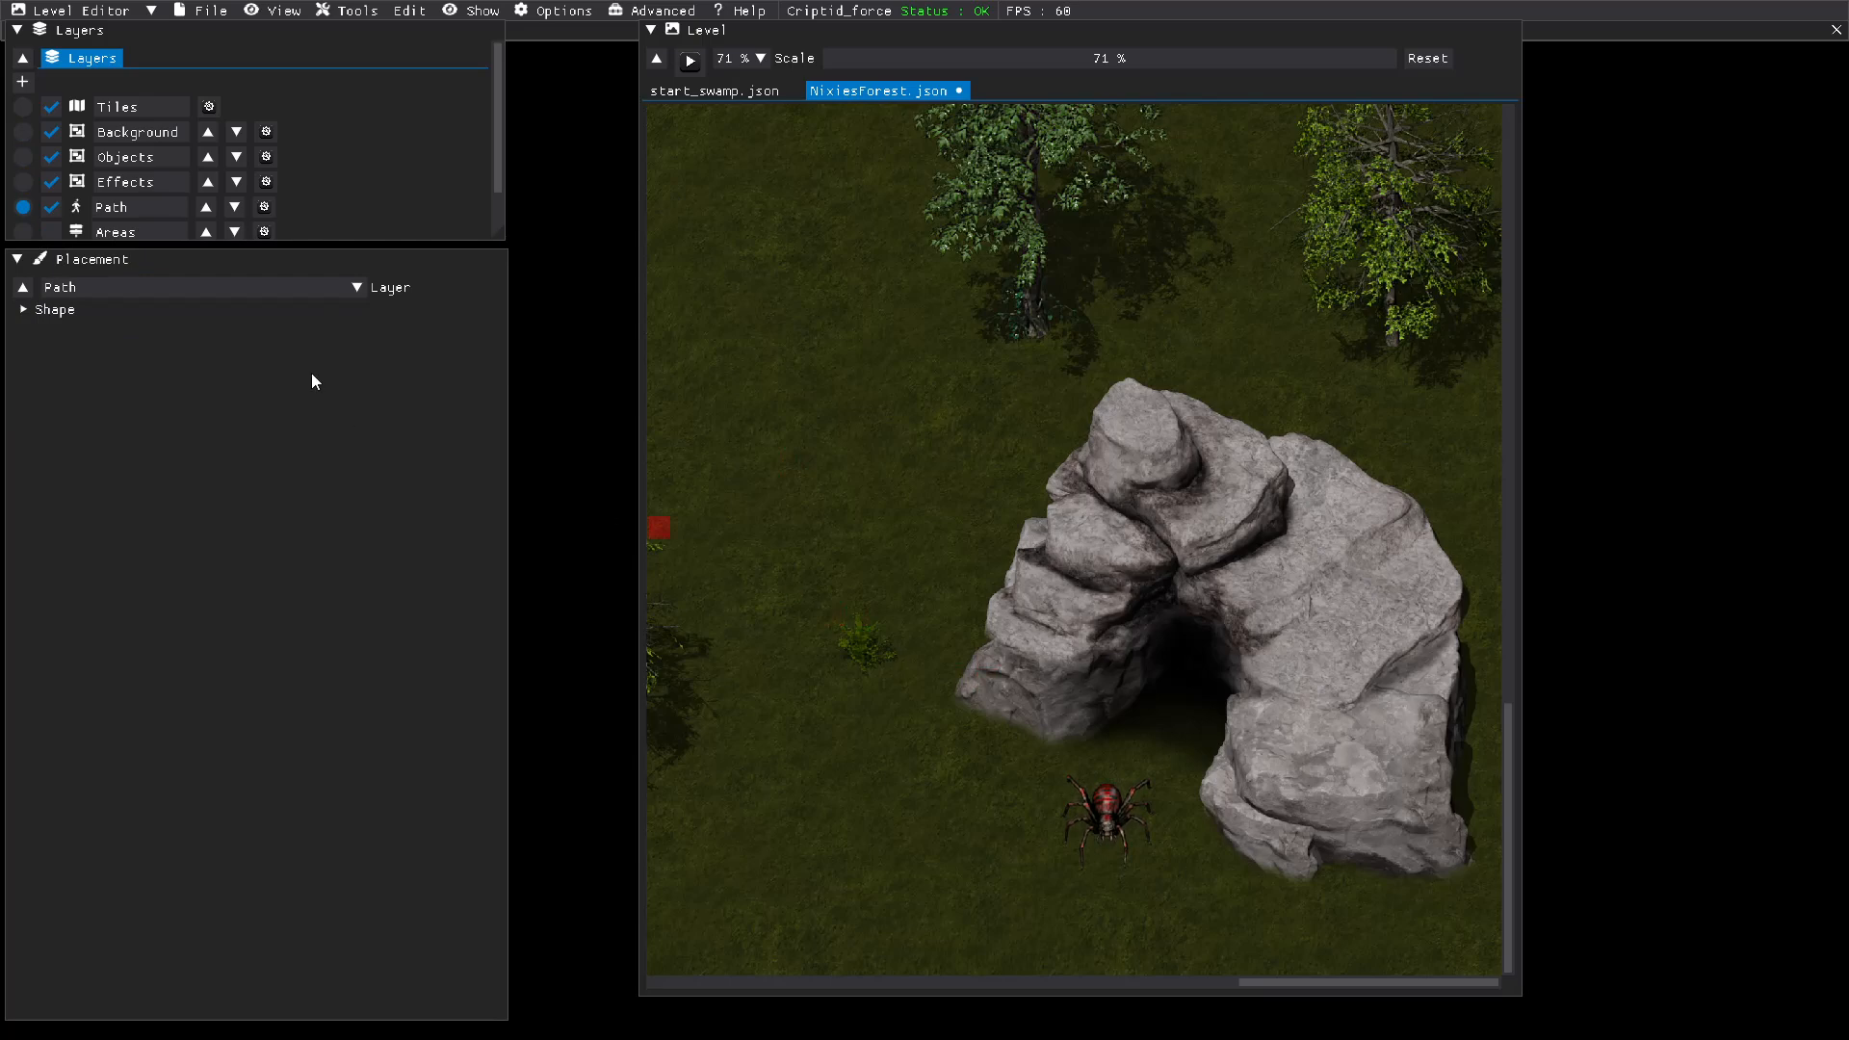
click(52, 310)
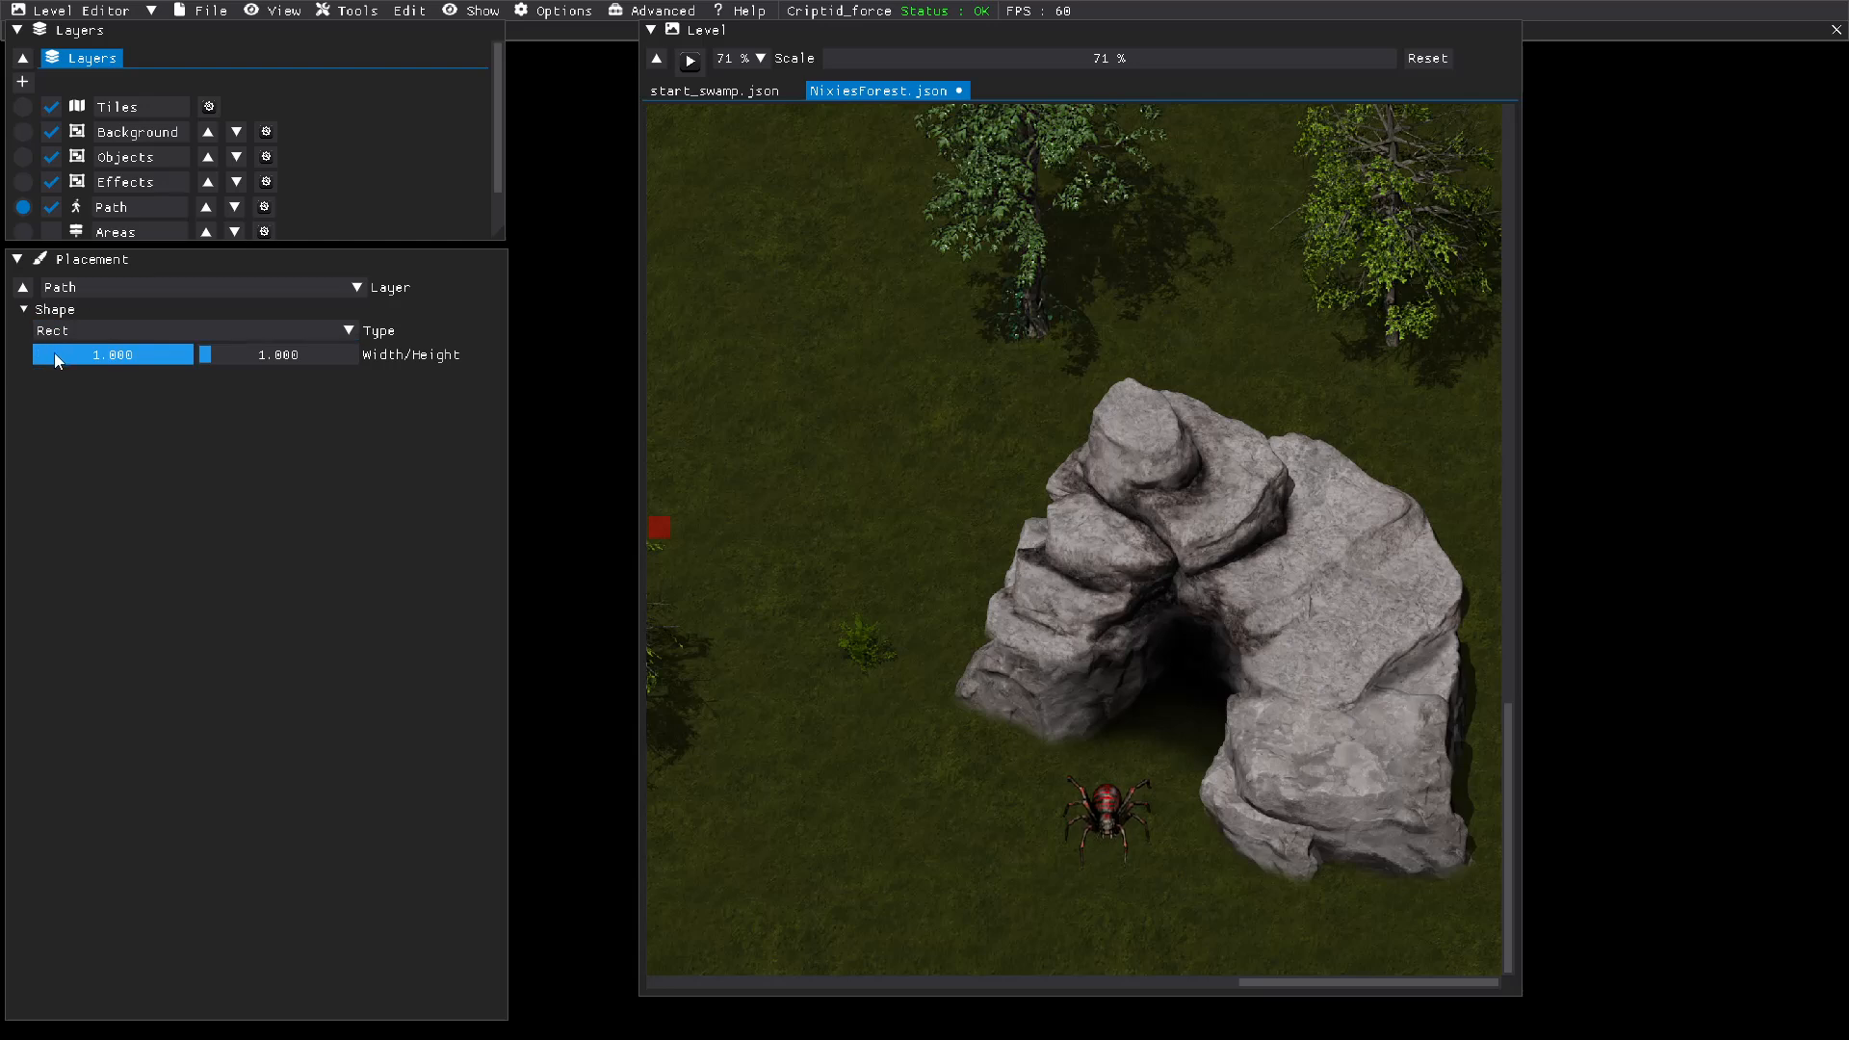
mouse_move(54, 352)
mouse_down()
mouse_move(19, 348)
mouse_move(56, 352)
mouse_up()
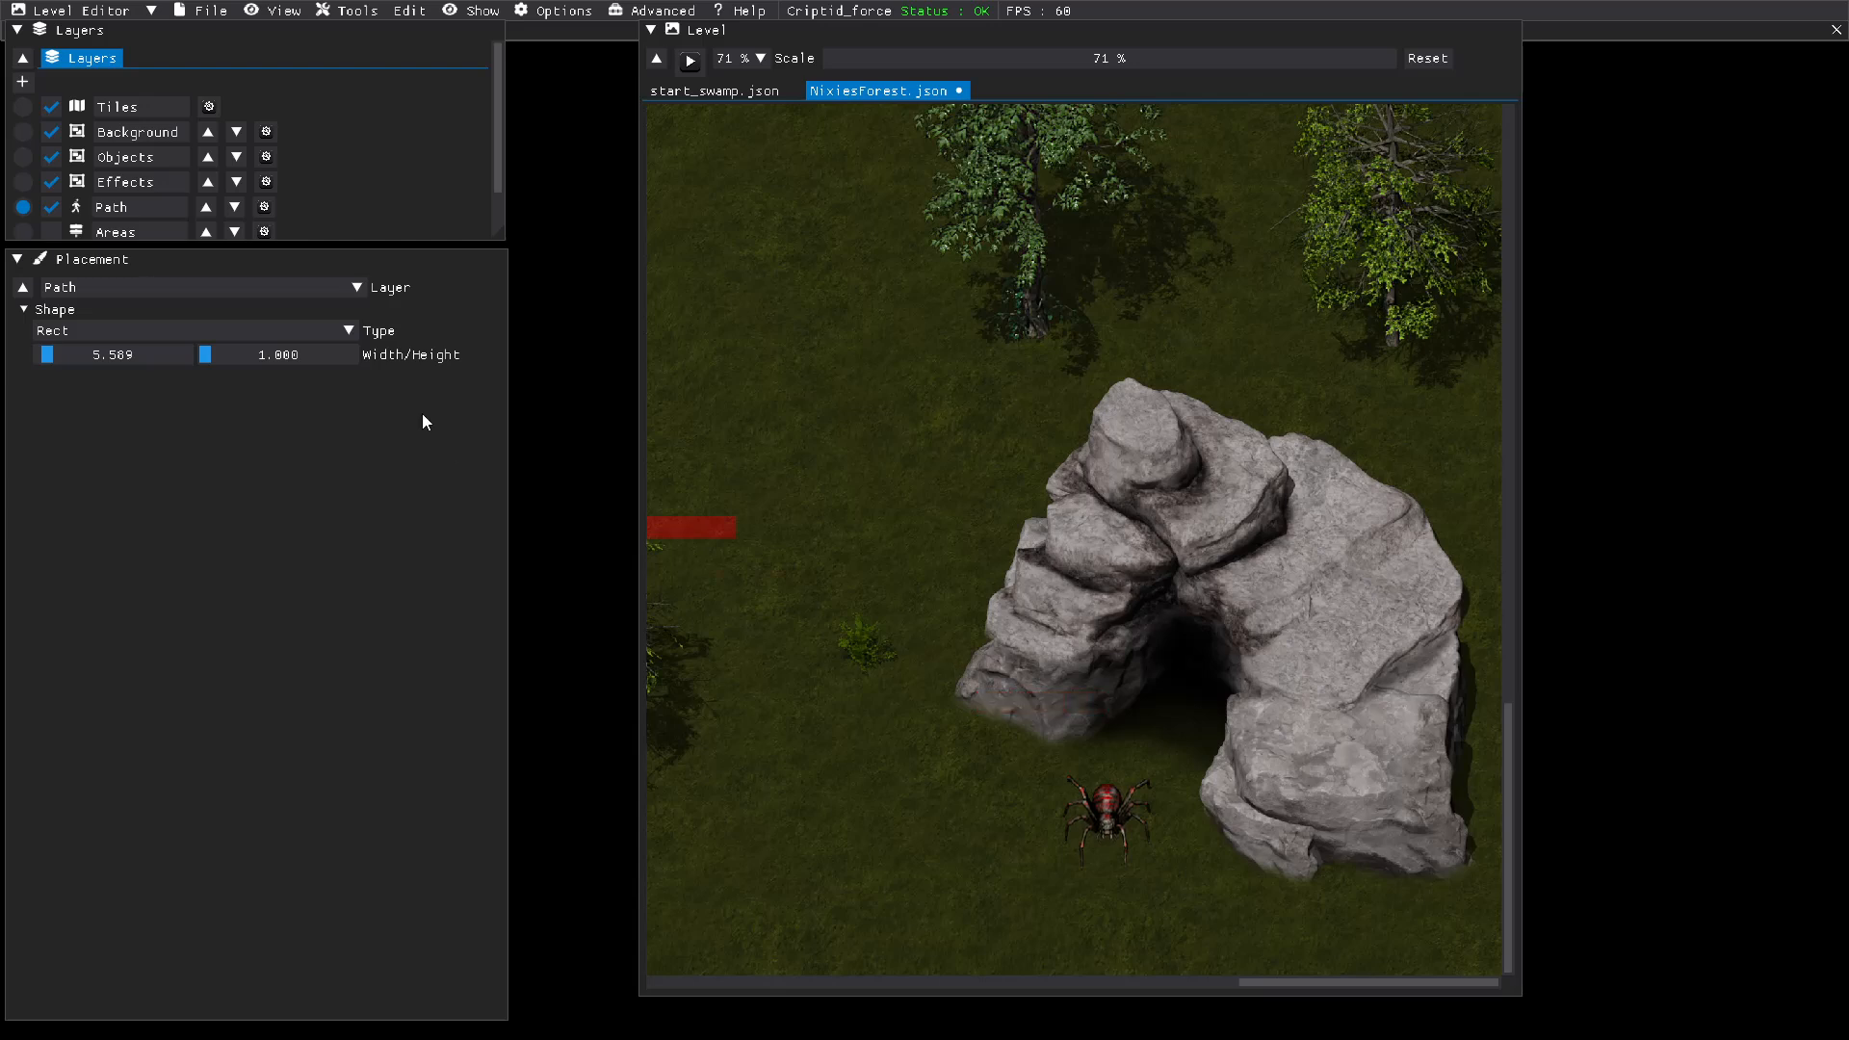
drag(212, 359, 217, 360)
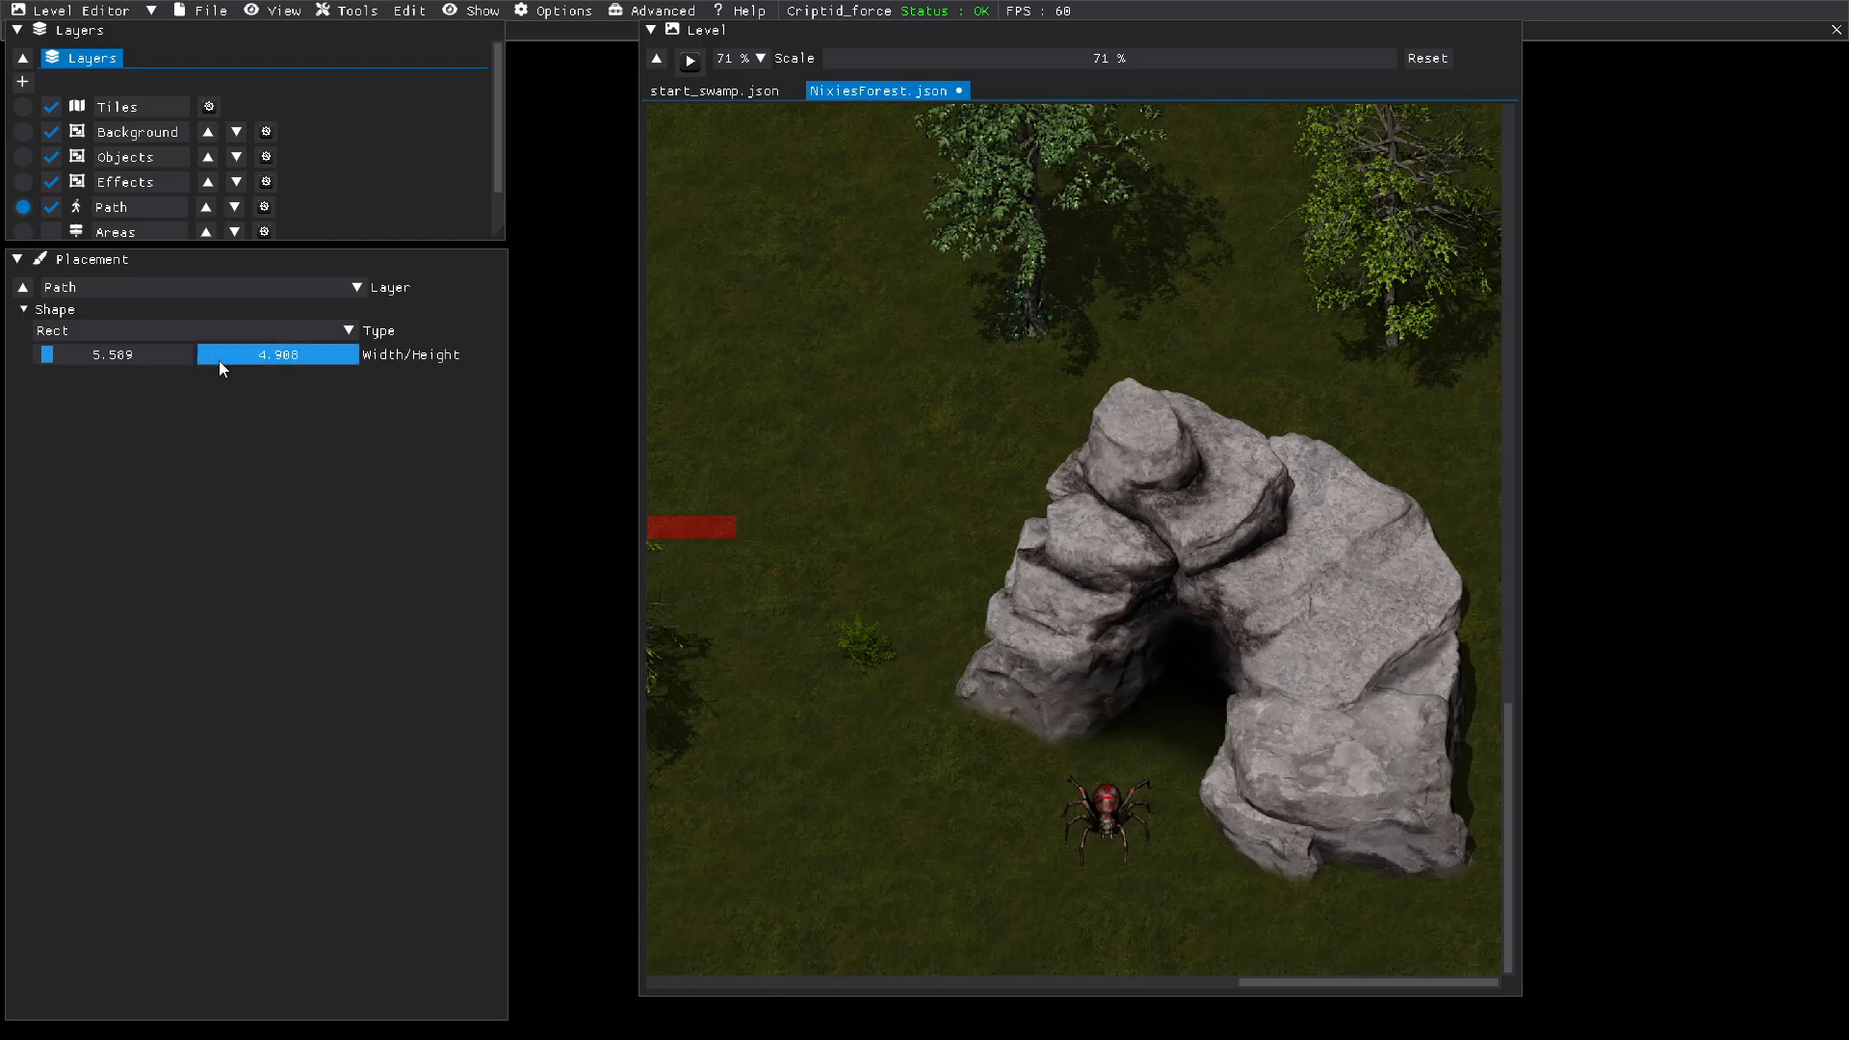
Step: Paint path blocking over the cave entrance's rock and the back of its opening, leaving the ground in front walkable
click(1021, 691)
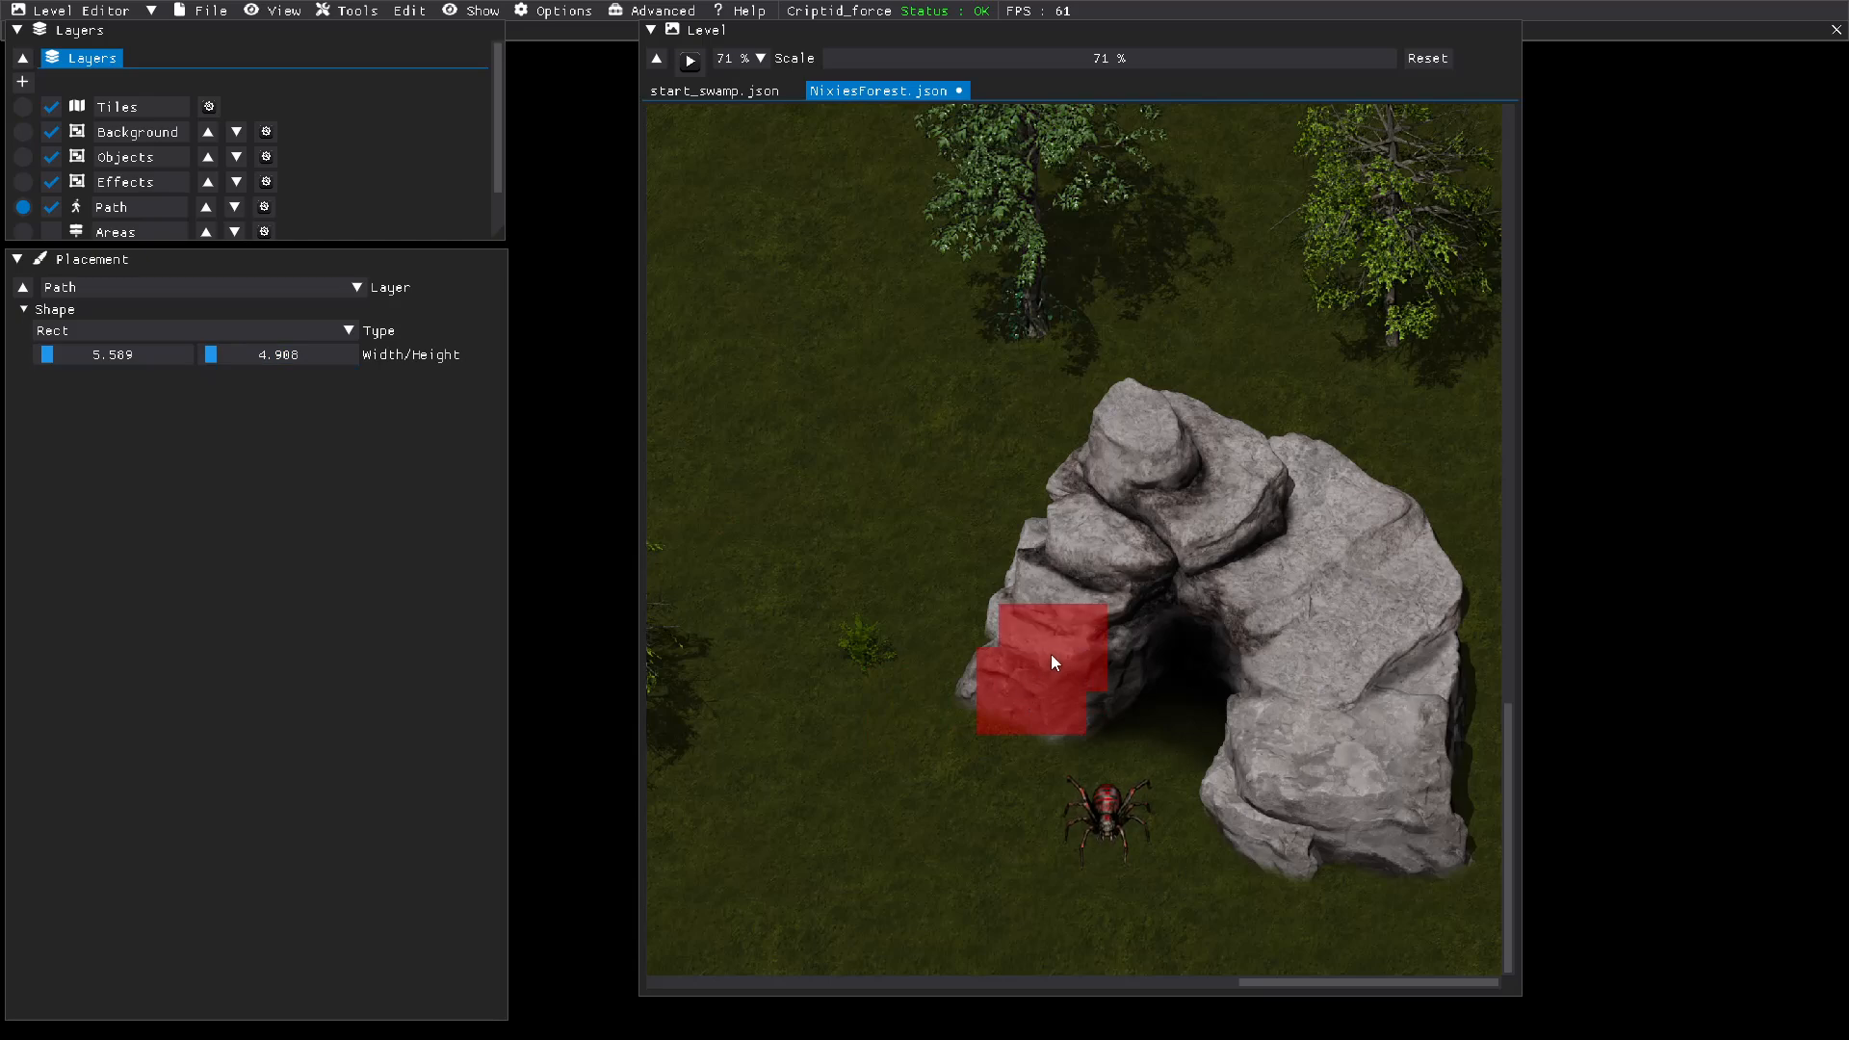
click(1053, 660)
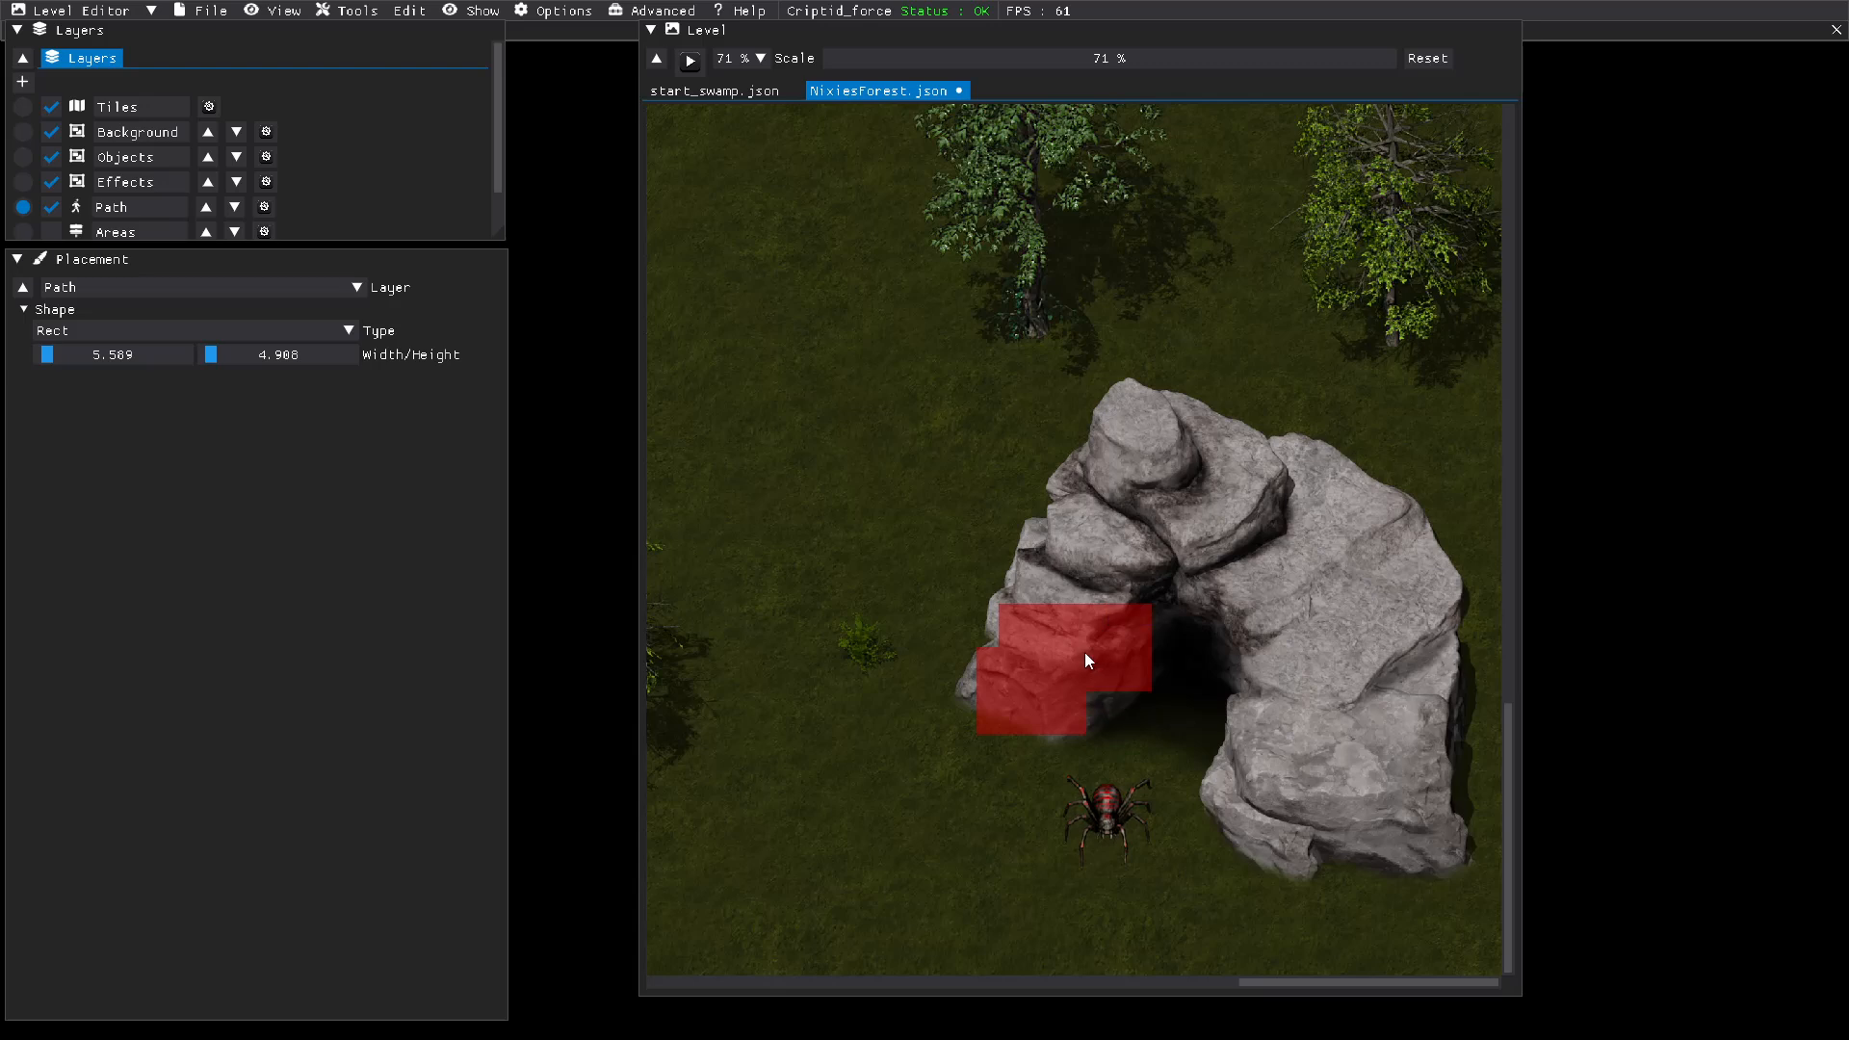
click(1084, 652)
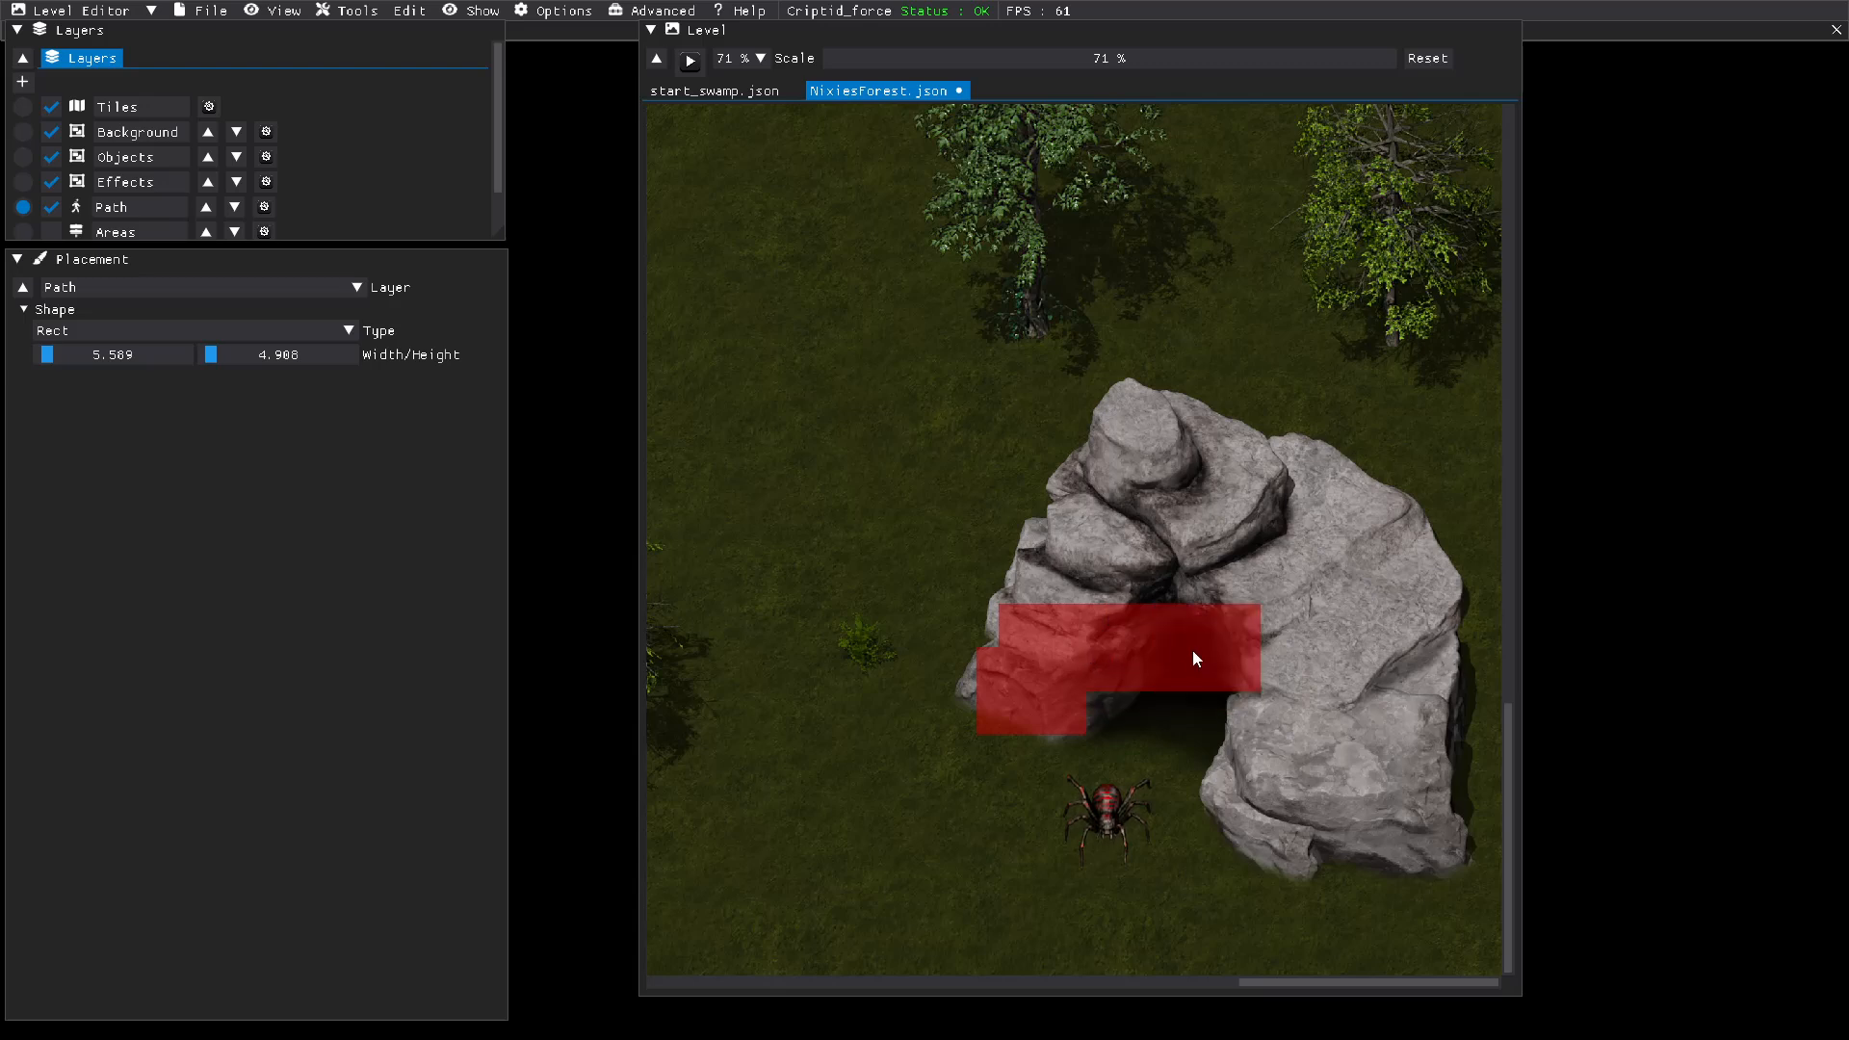
click(1192, 652)
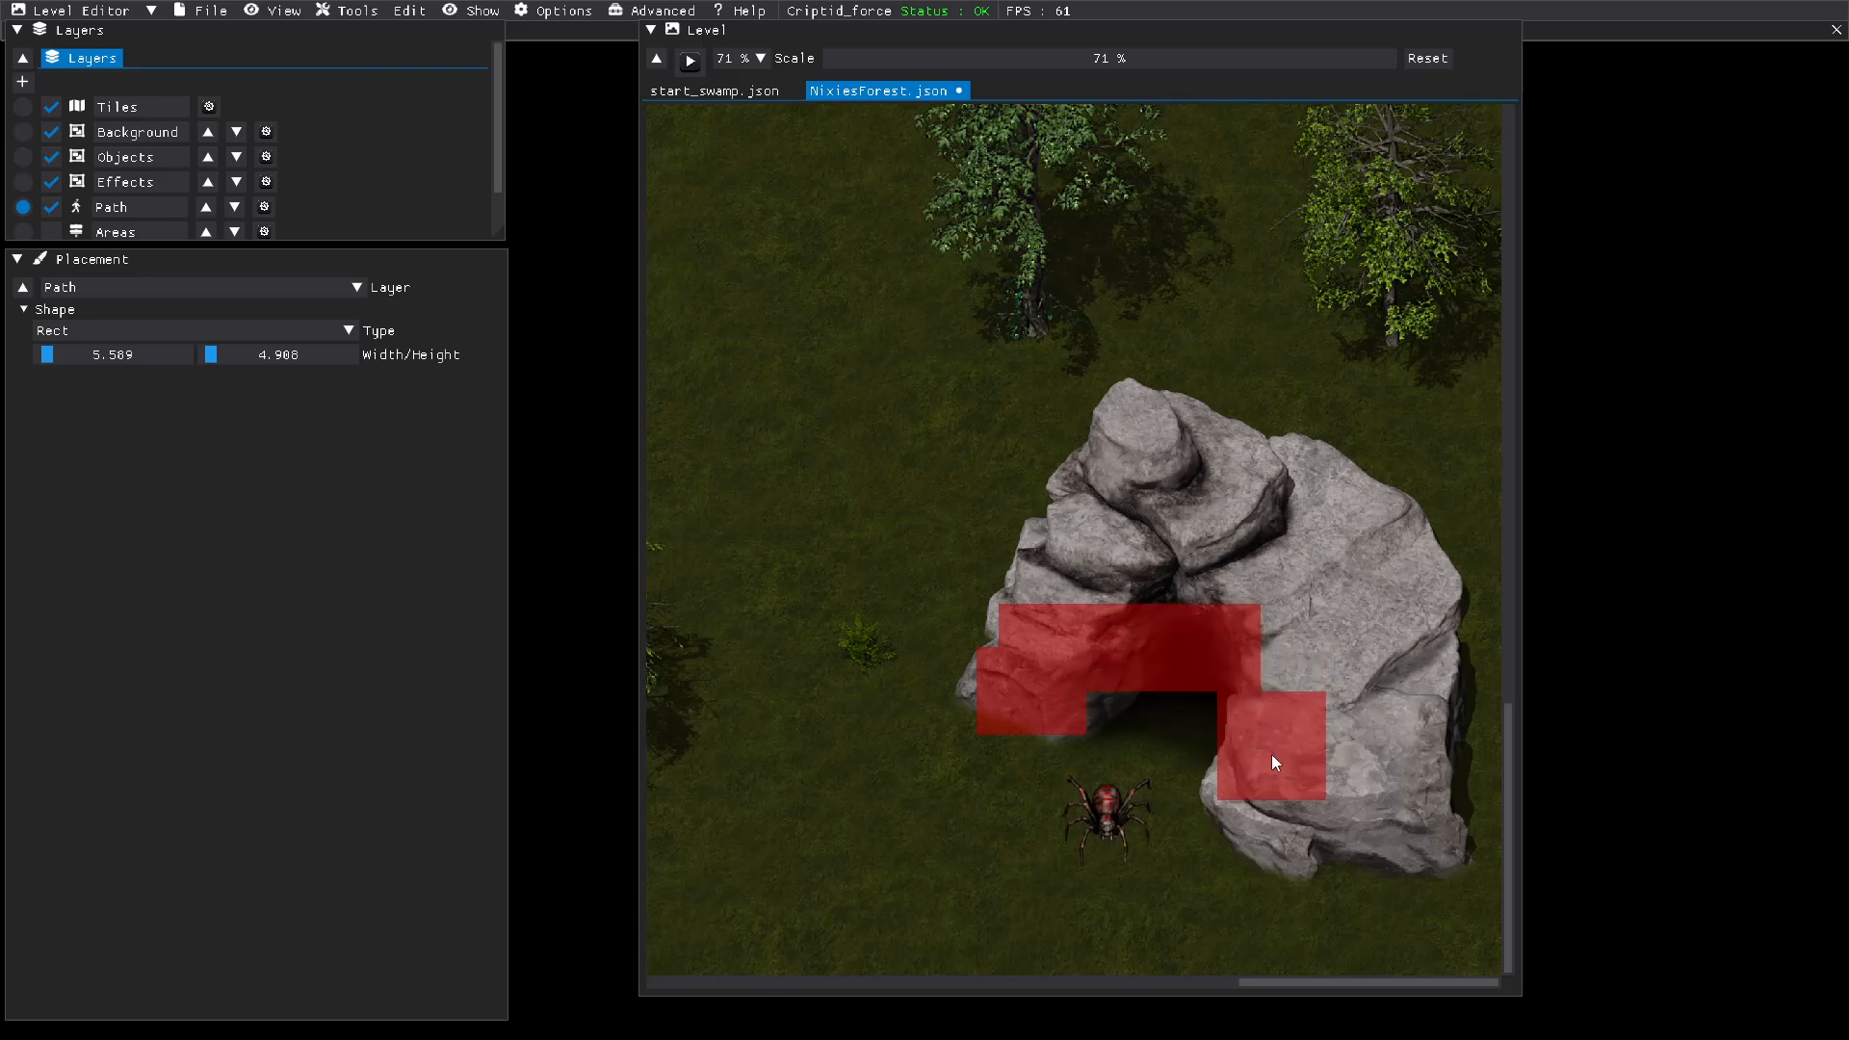
click(1269, 781)
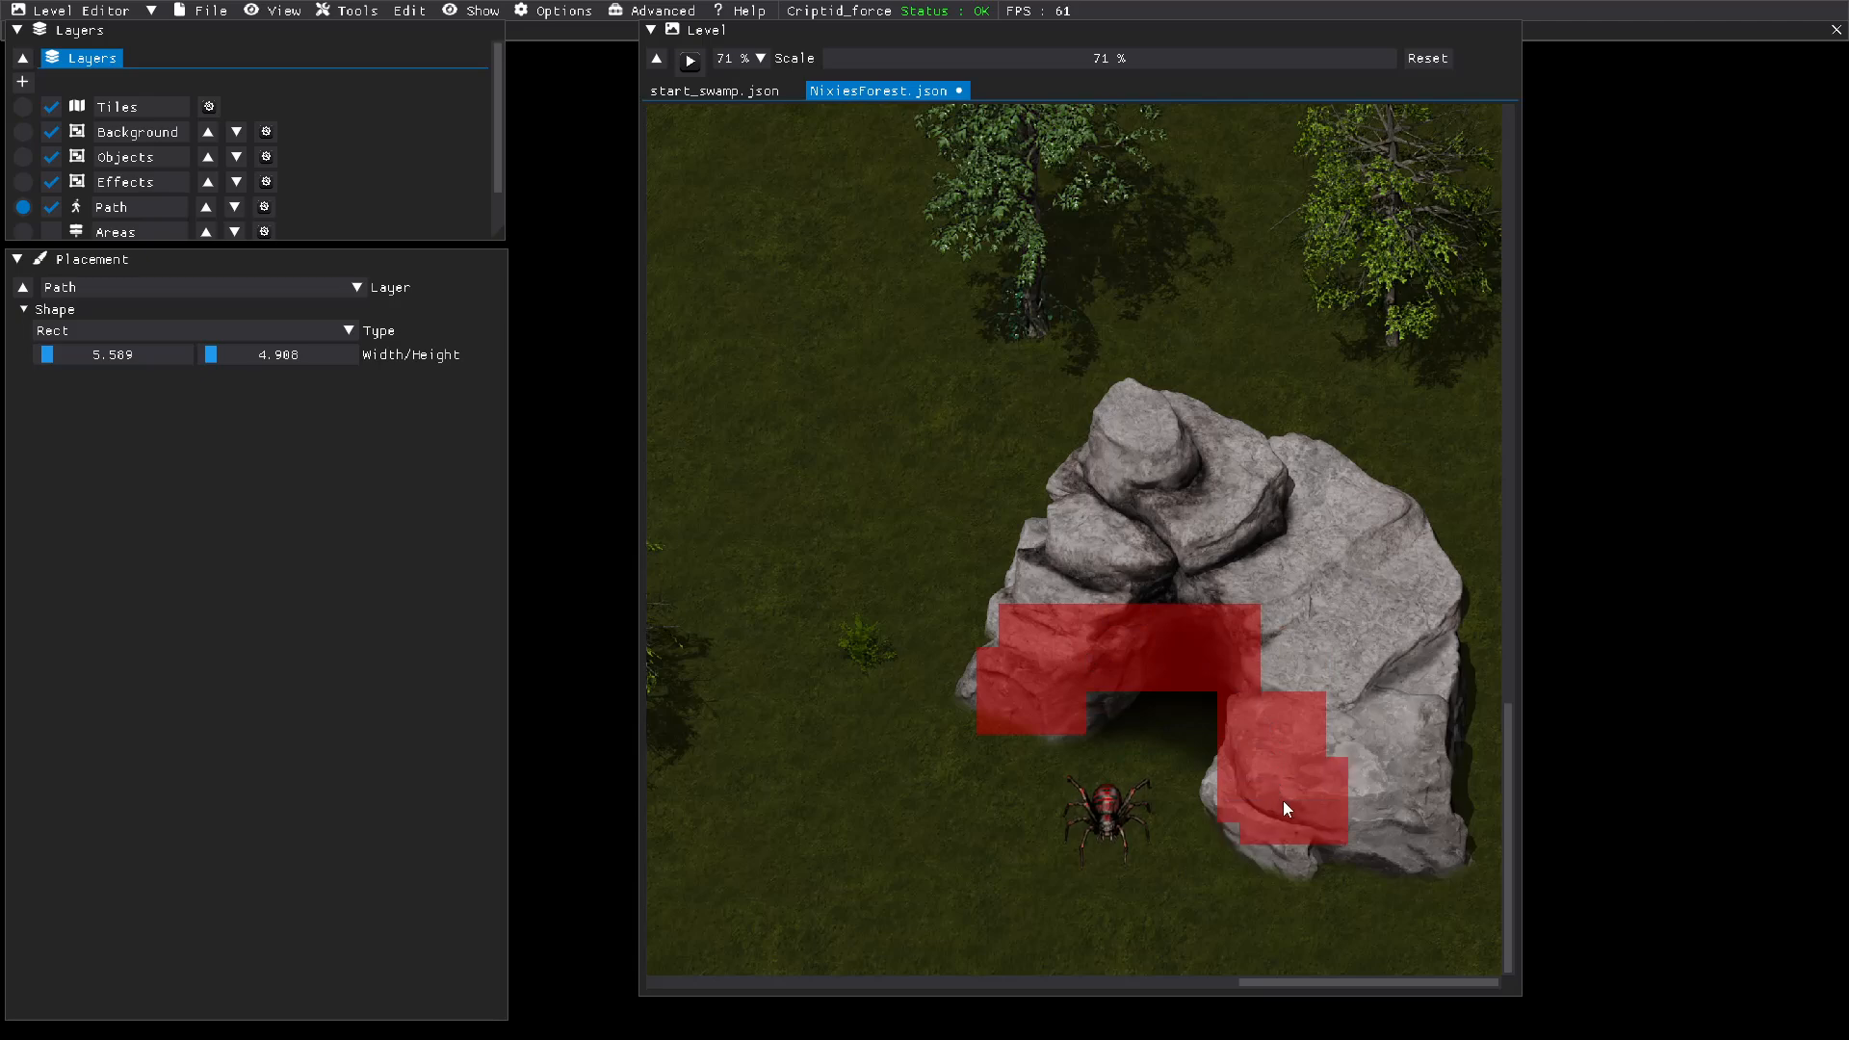
click(1292, 803)
click(1306, 819)
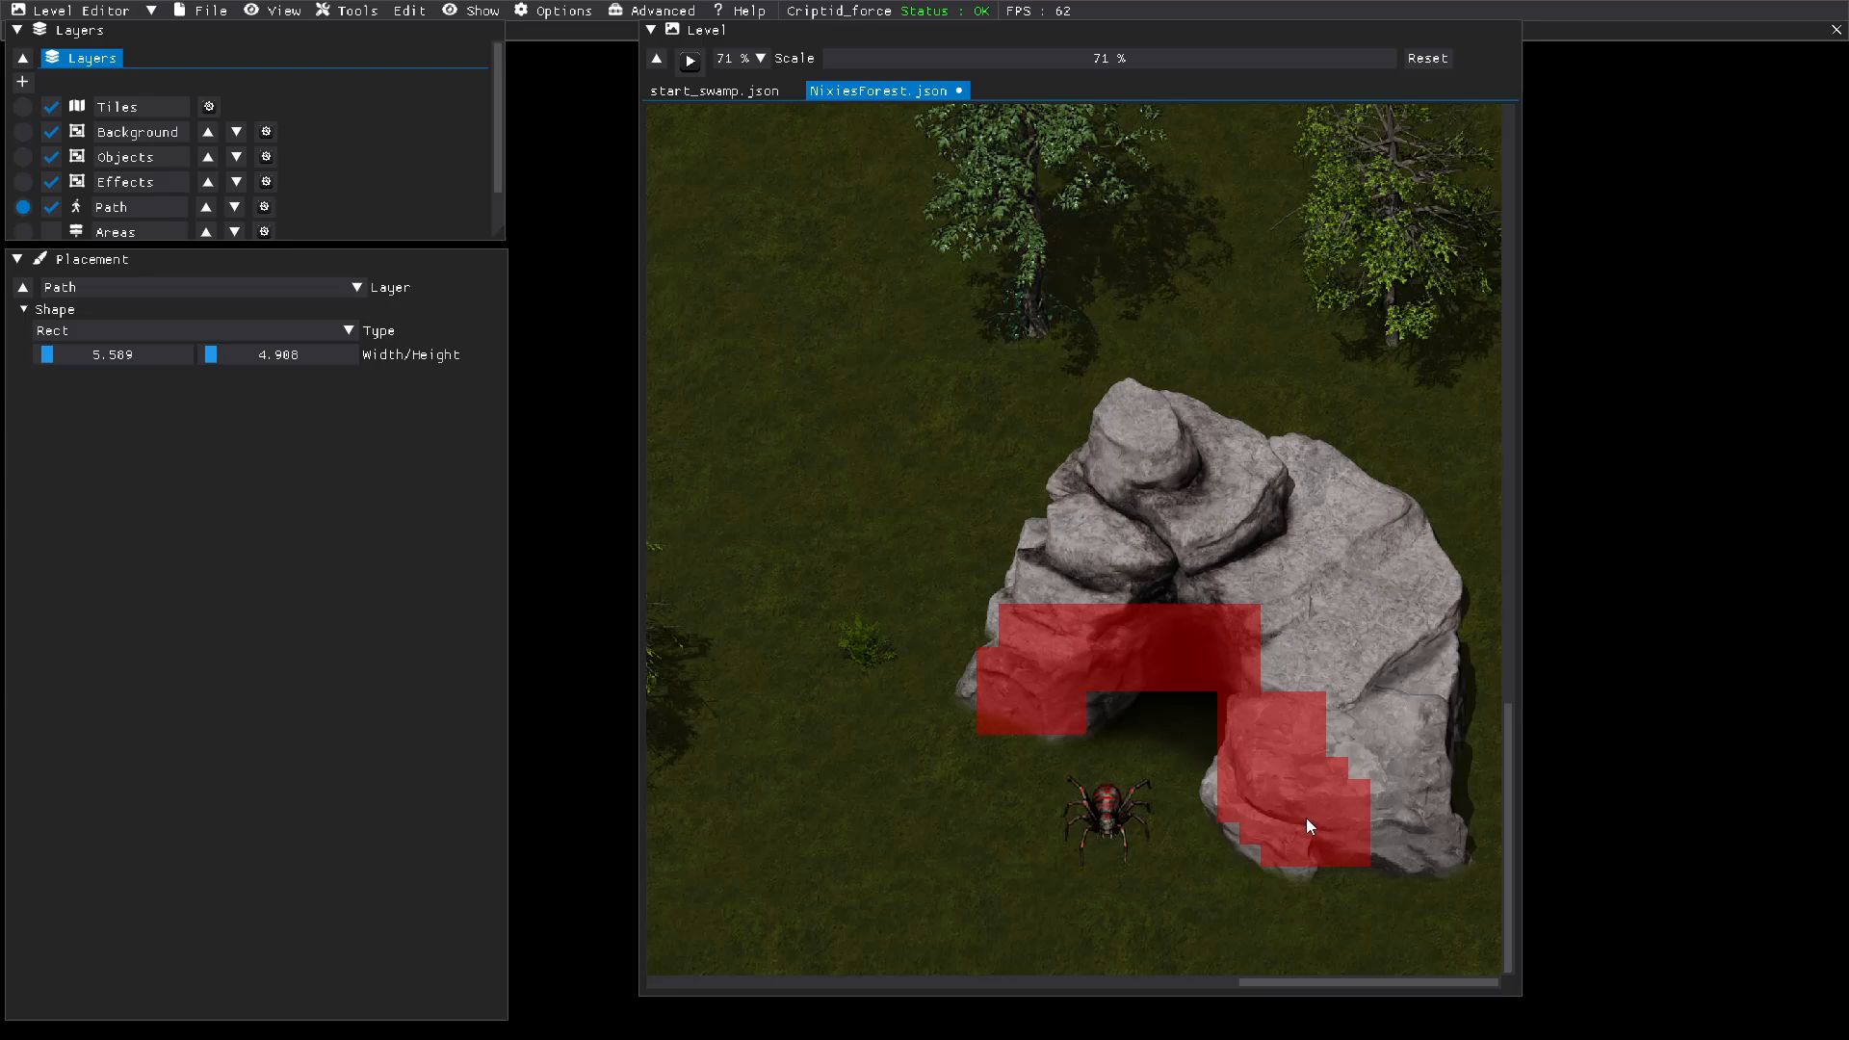
click(1388, 830)
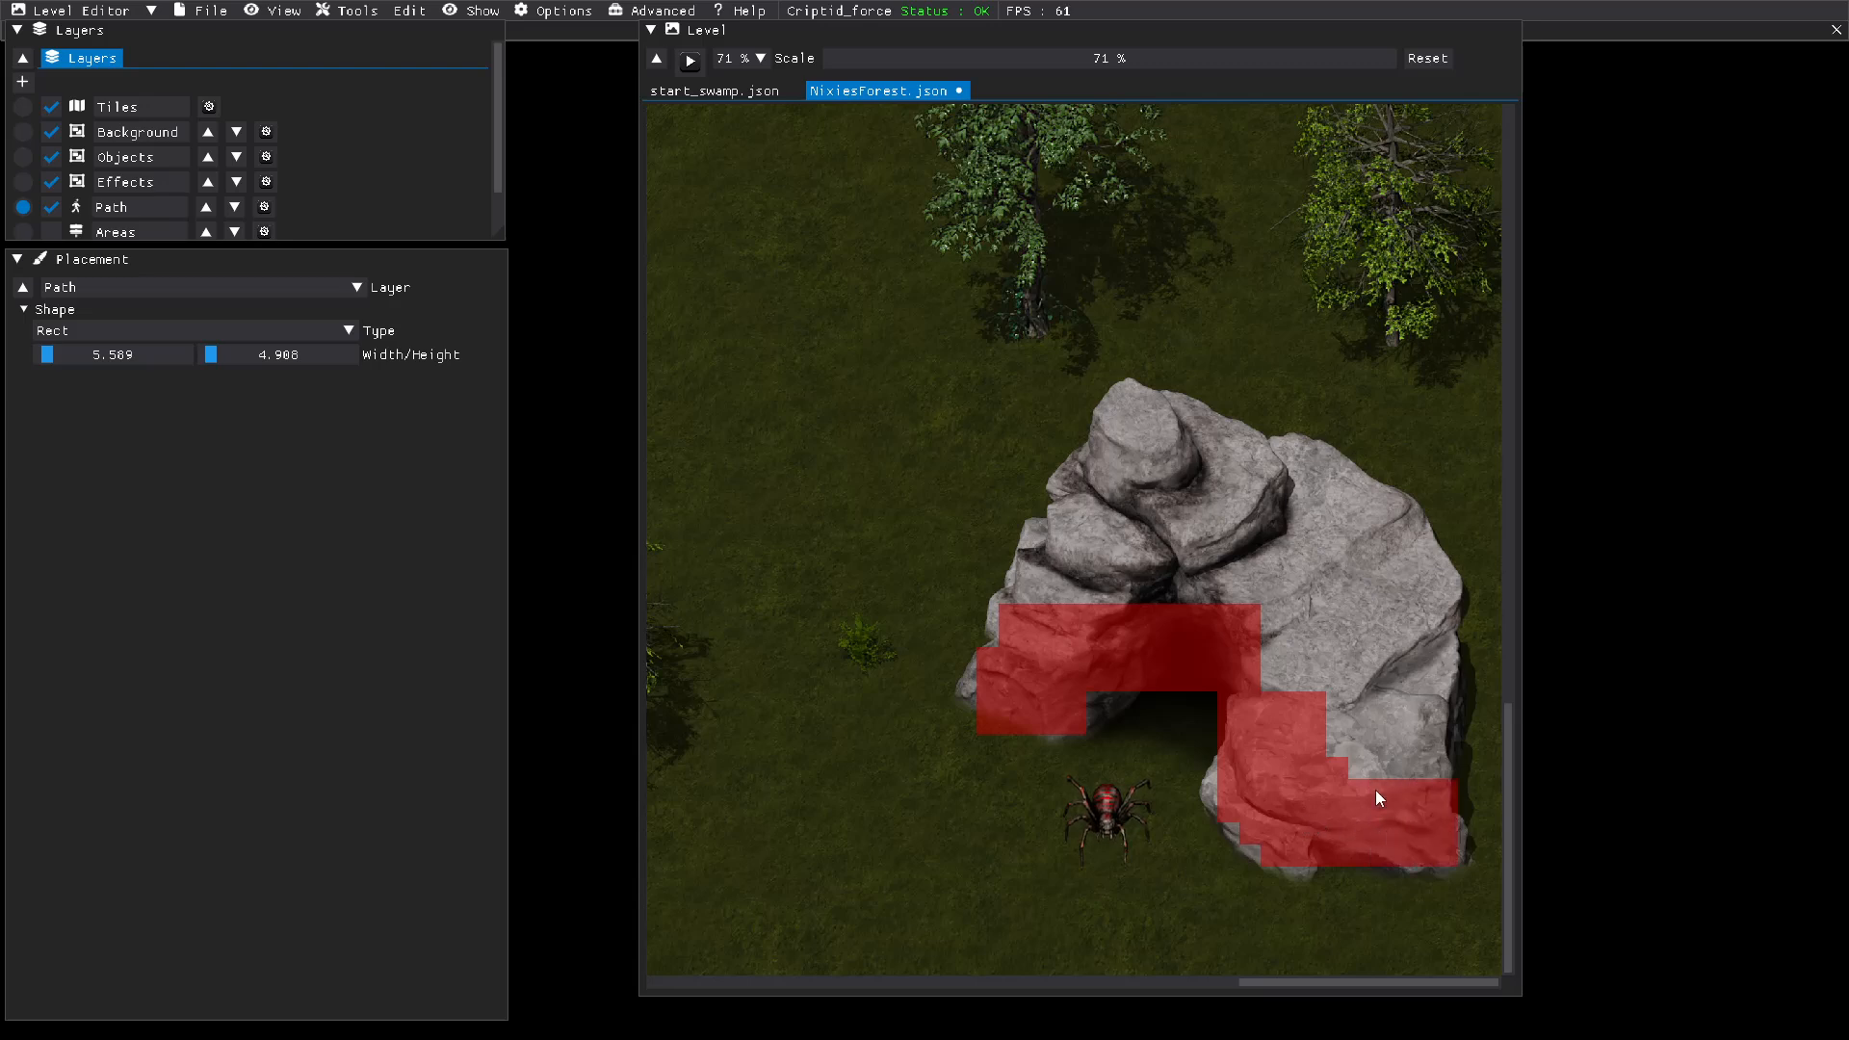
mouse_move(1384, 758)
mouse_down()
mouse_move(1384, 601)
mouse_move(1307, 518)
mouse_up()
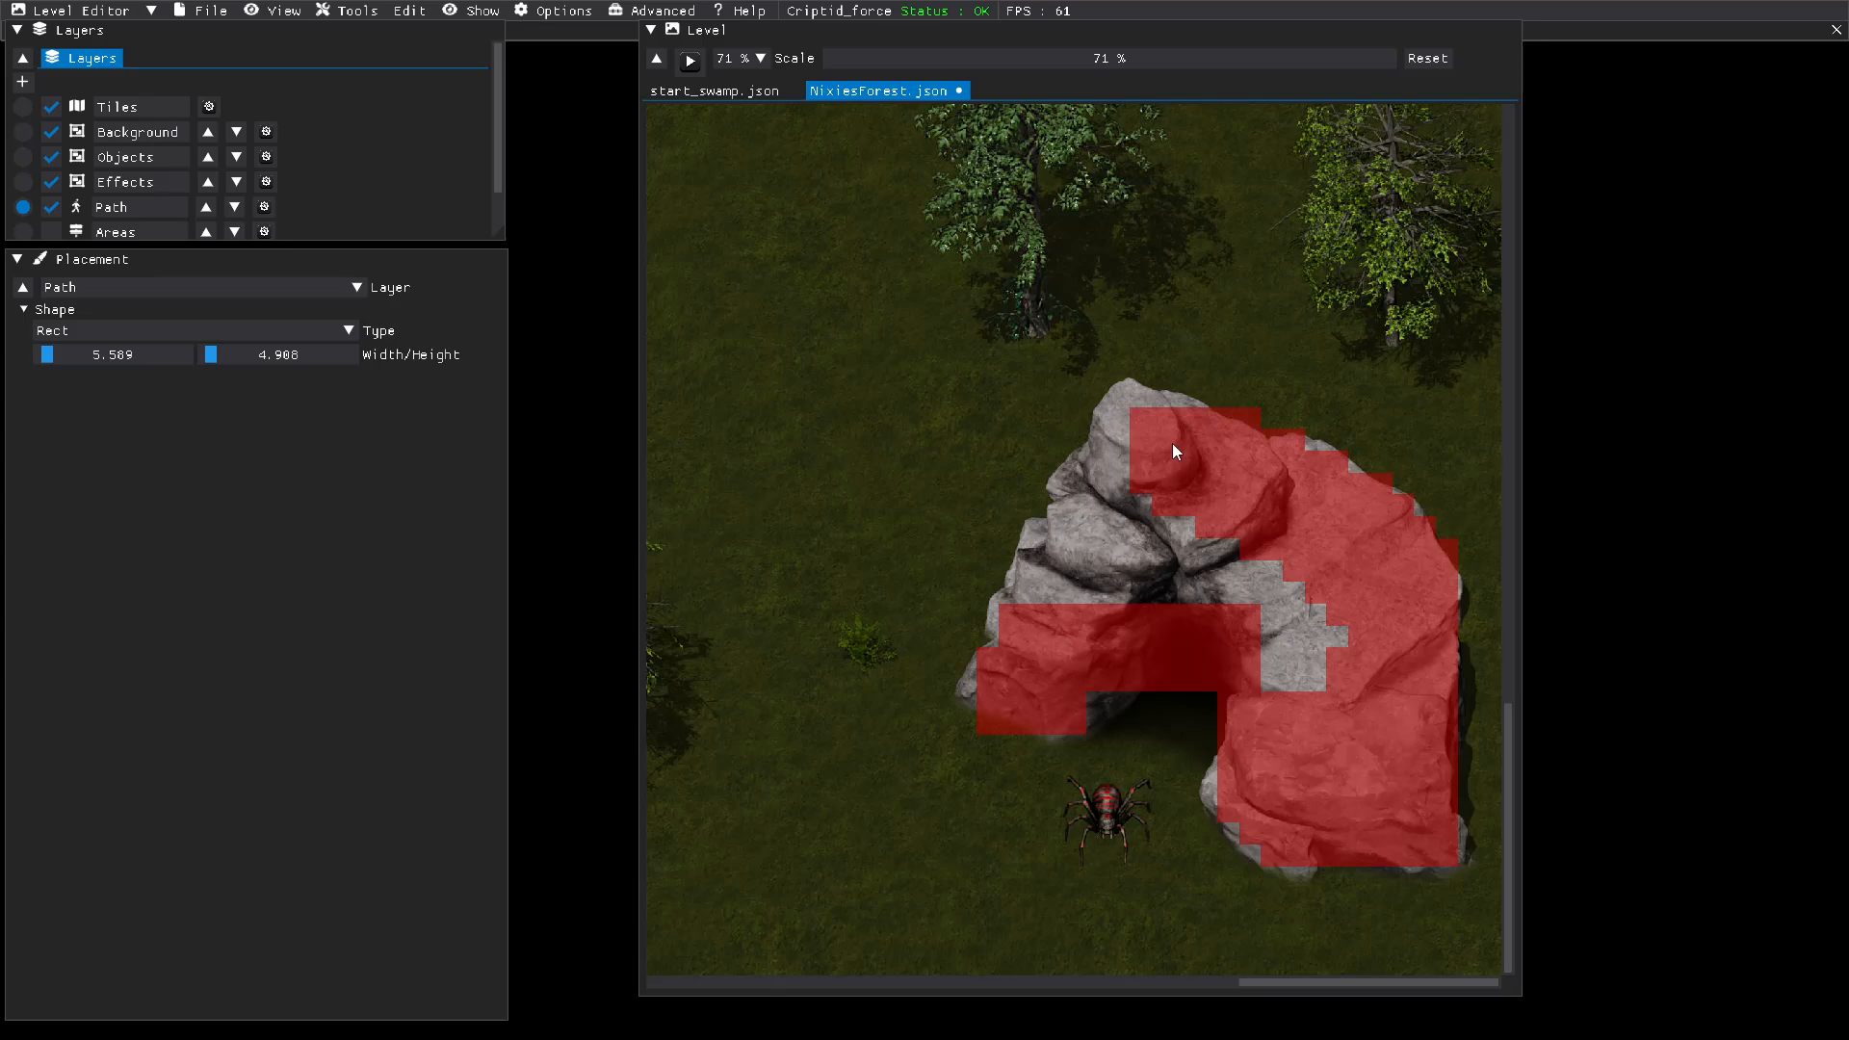
mouse_move(1124, 472)
mouse_down()
mouse_move(1083, 560)
mouse_move(1219, 582)
mouse_move(1185, 582)
mouse_move(1283, 645)
mouse_up()
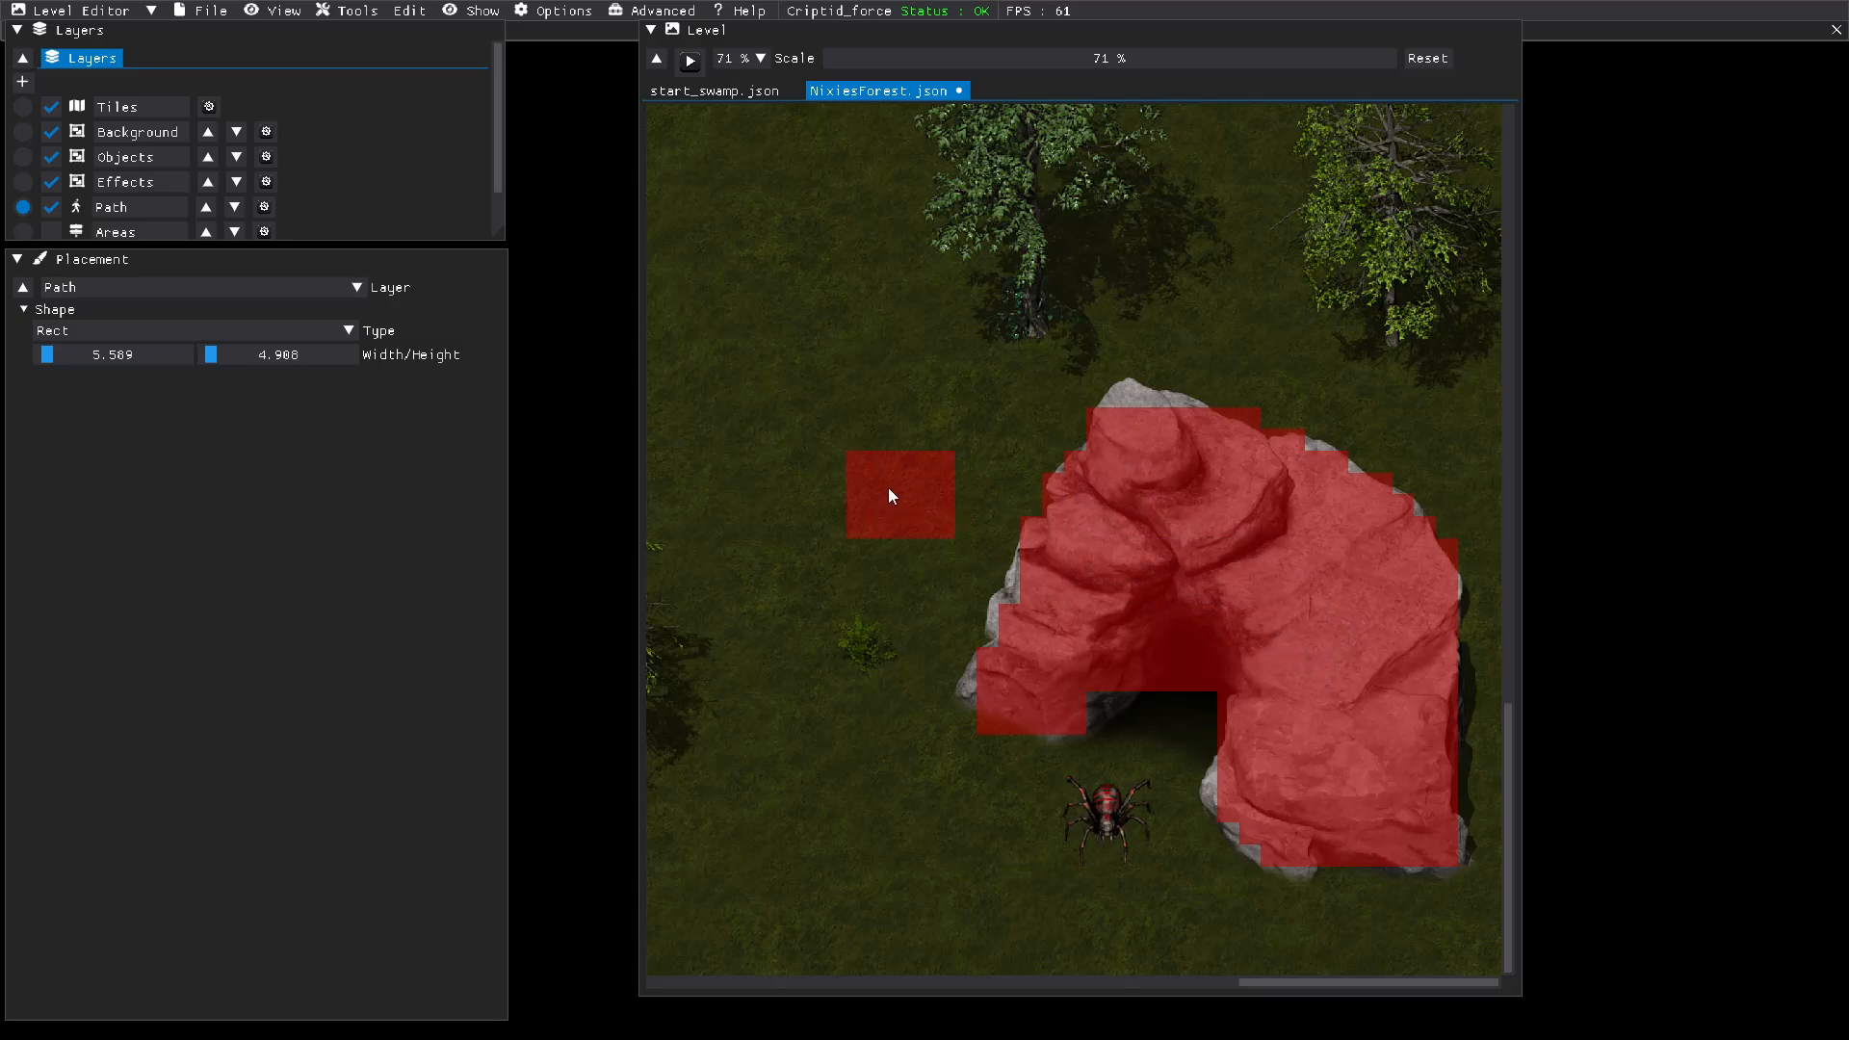
Step: Reduce the path rectangle to about 2.97 wide and 2.95 high
drag(48, 351, 47, 356)
drag(216, 358, 182, 360)
drag(52, 359, 43, 354)
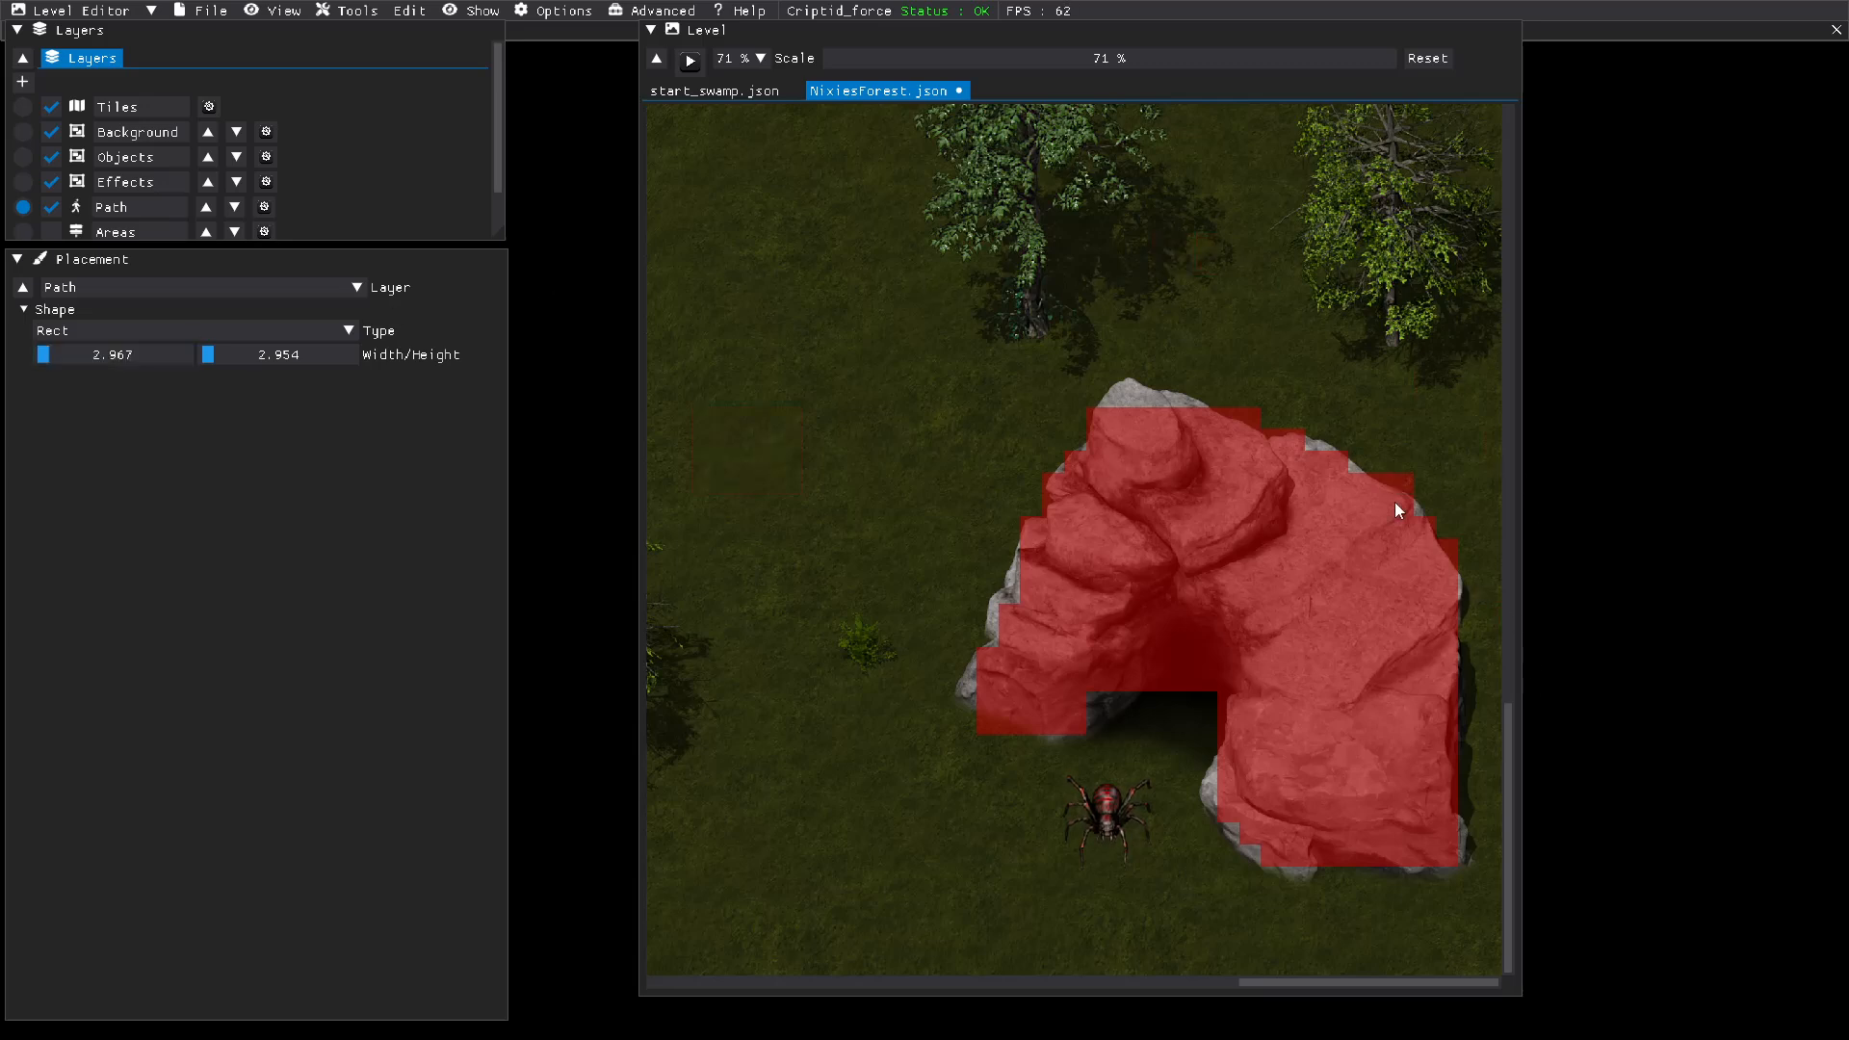
Step: On the Background layer, change the placement mode to Add Object, filter the images by "rock", and pick a small rounded rock
drag(1003, 58, 961, 59)
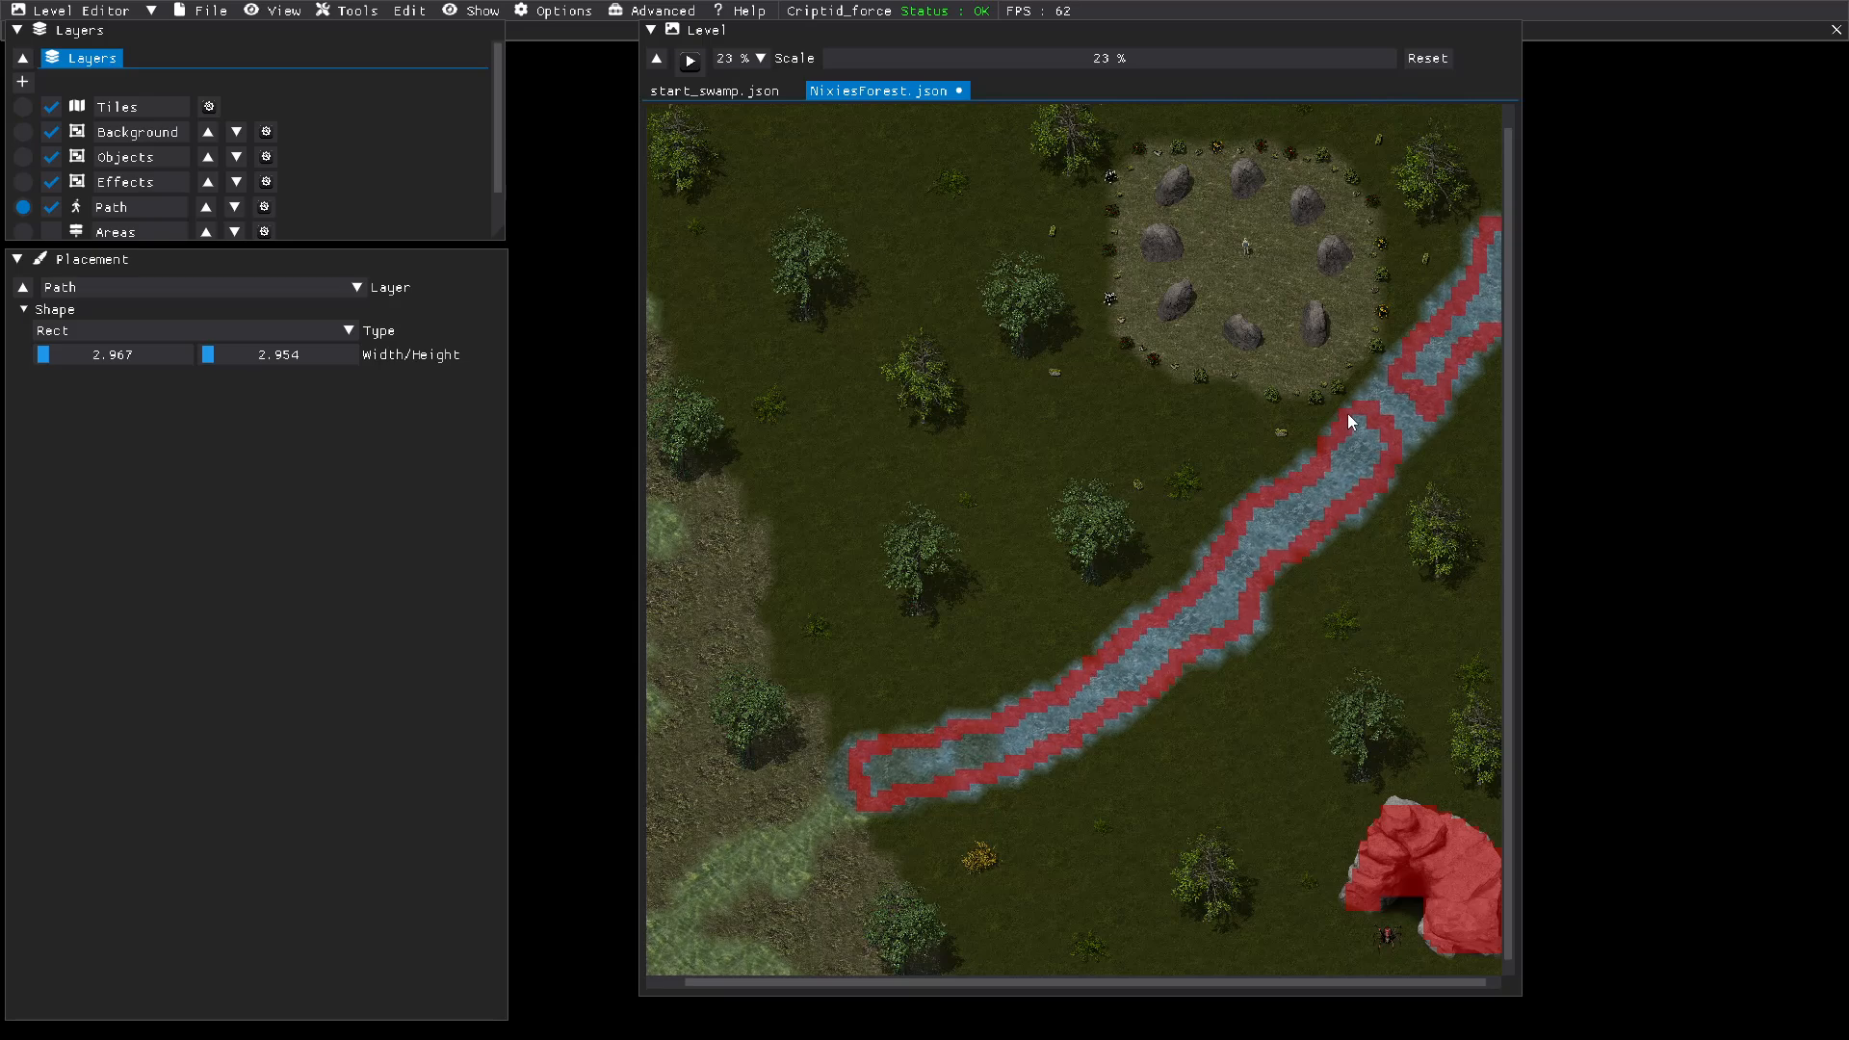
click(24, 132)
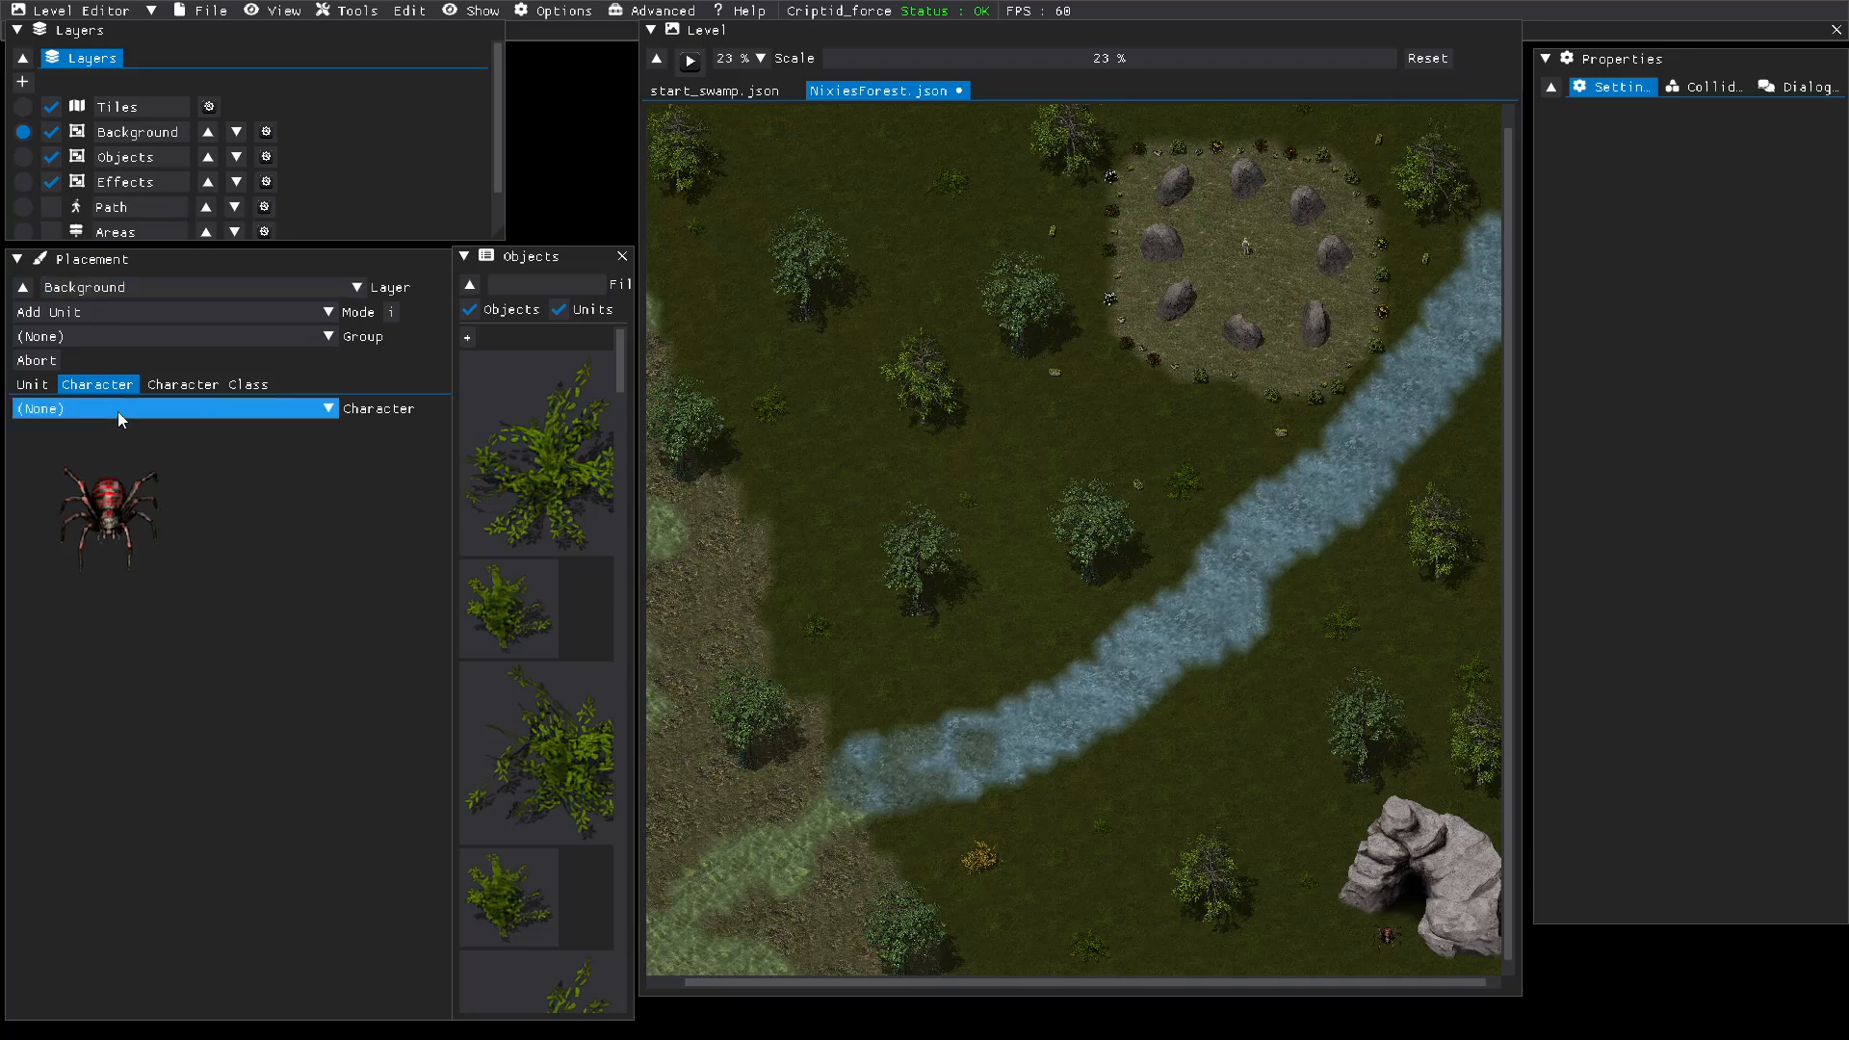
click(137, 314)
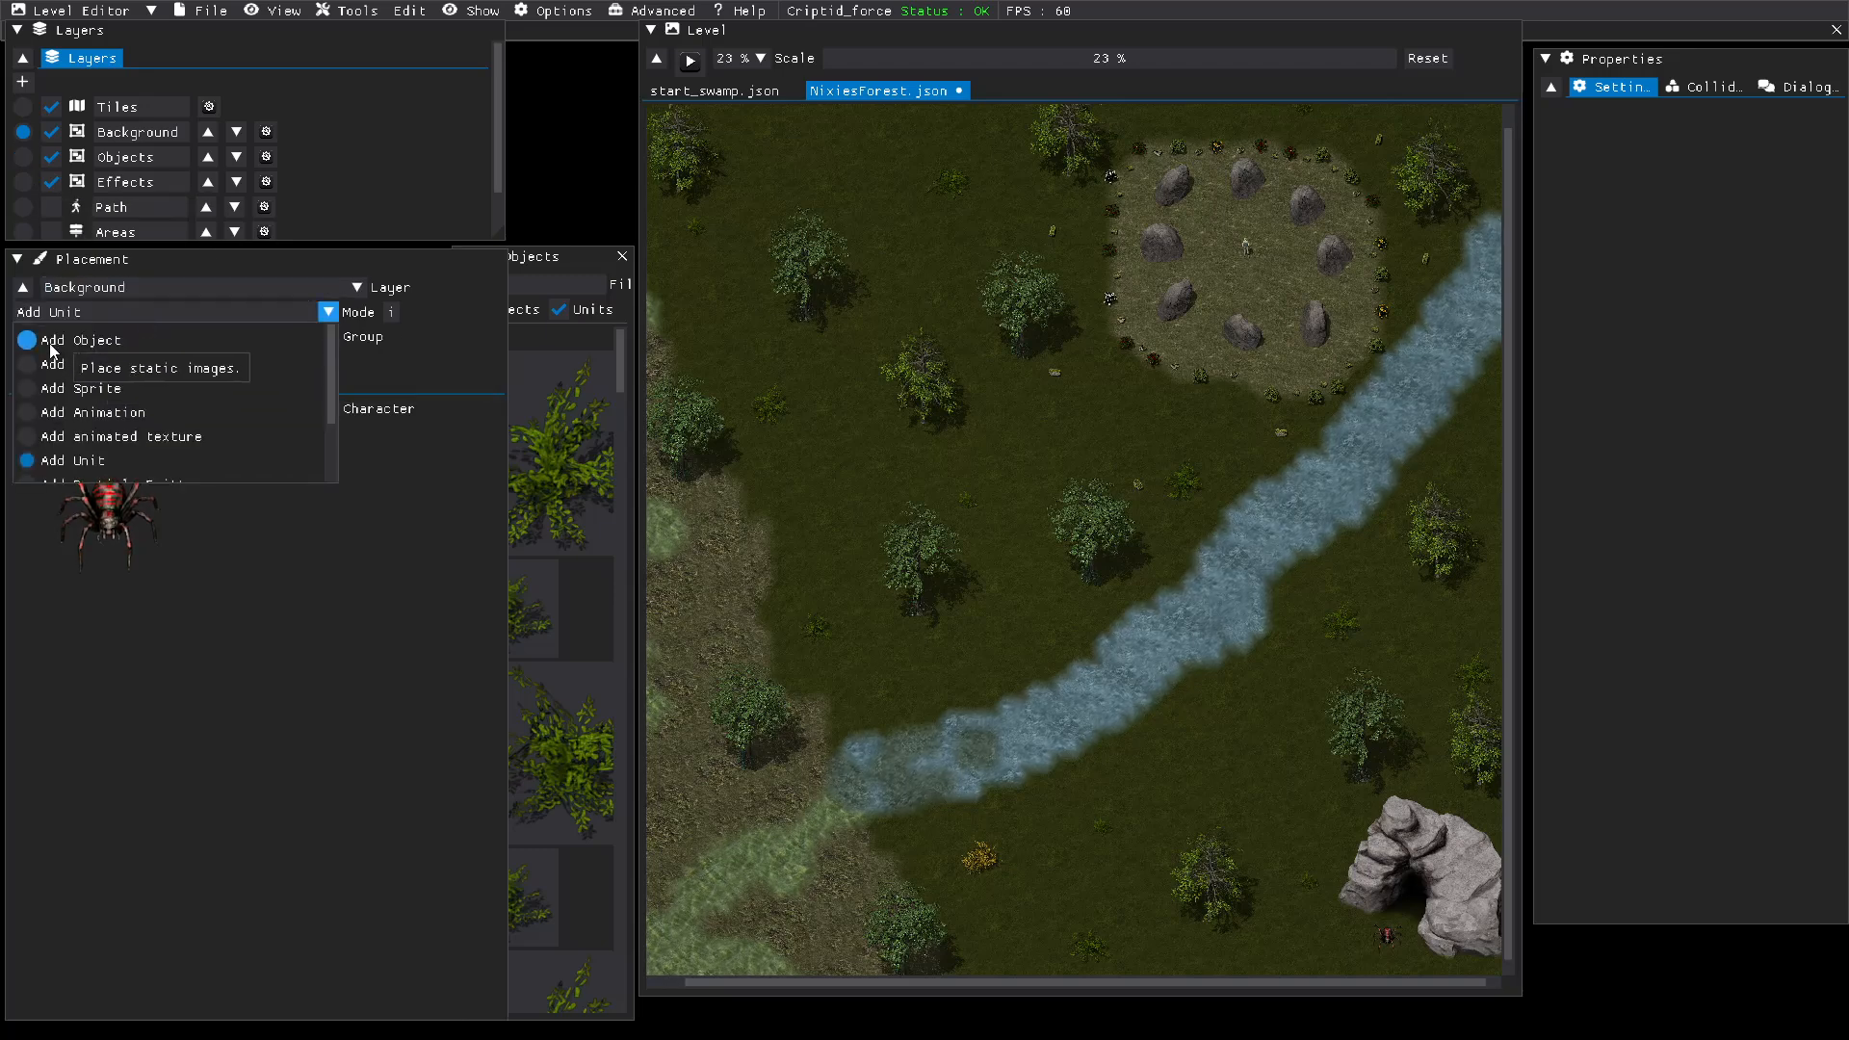
click(52, 345)
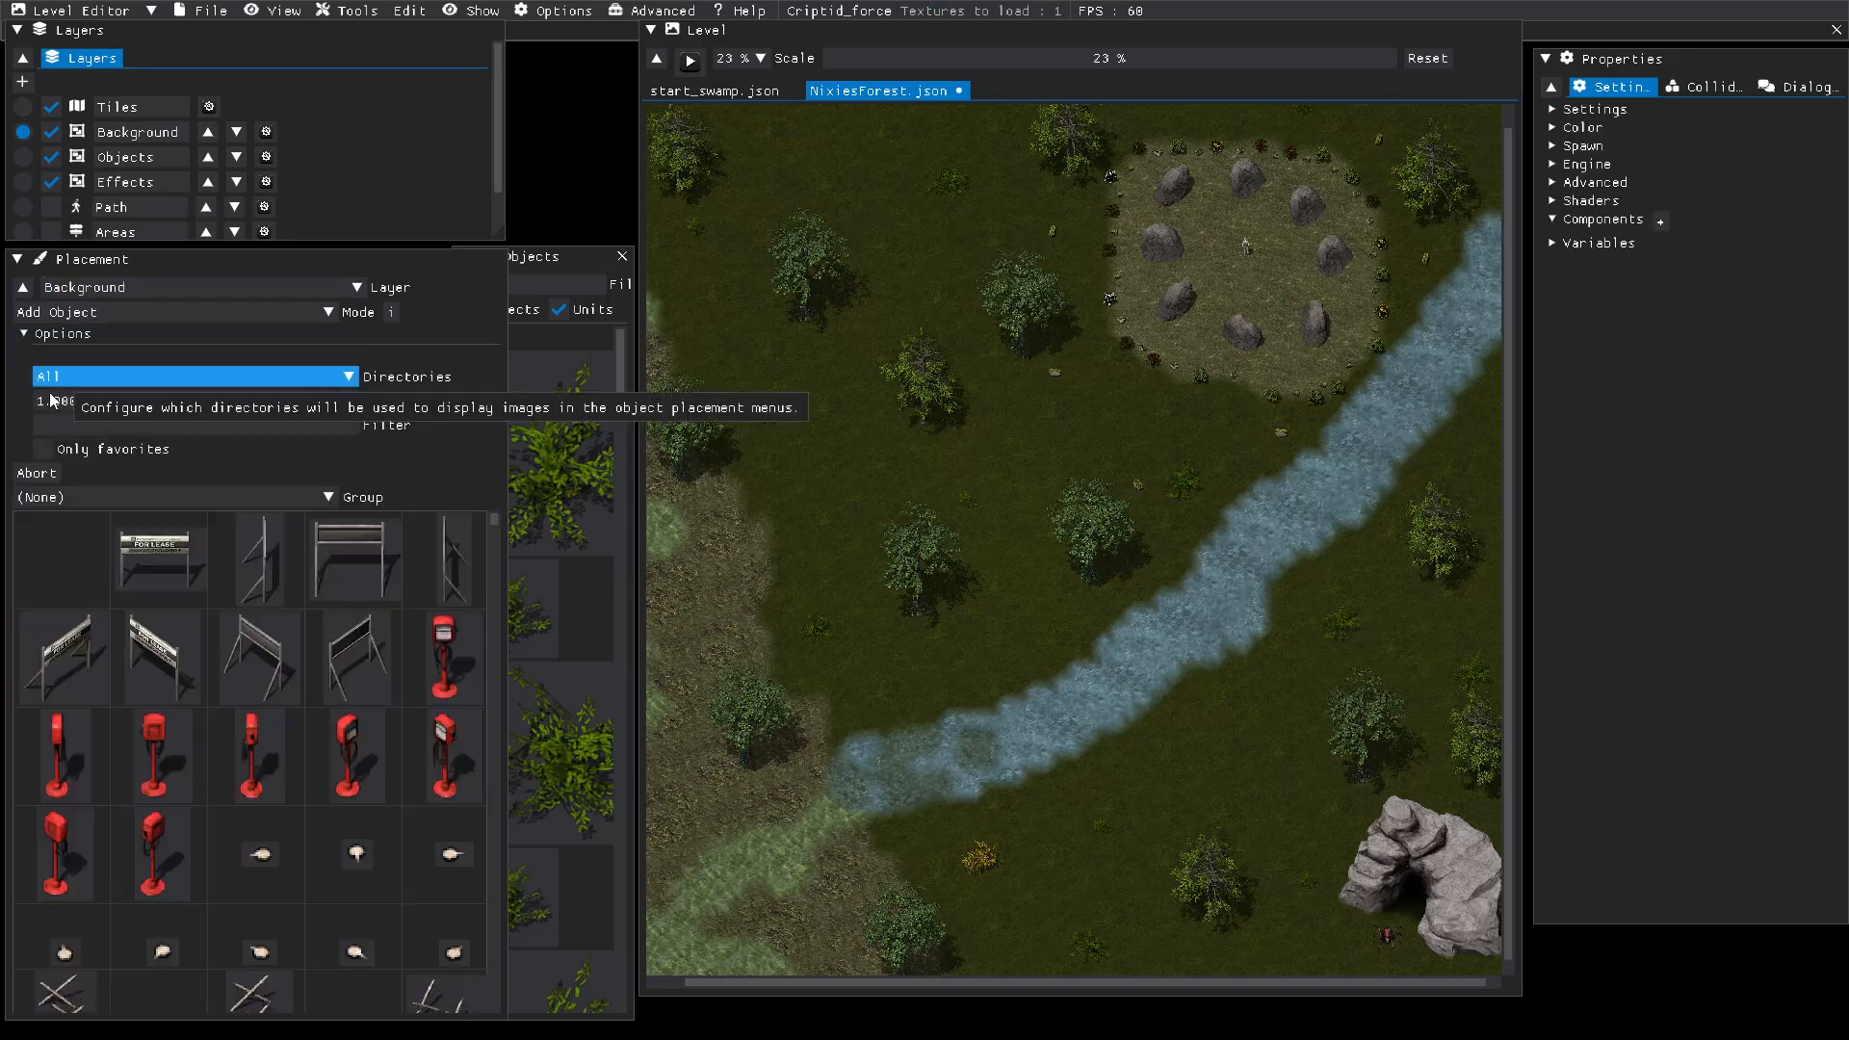
click(129, 424)
text(rock)
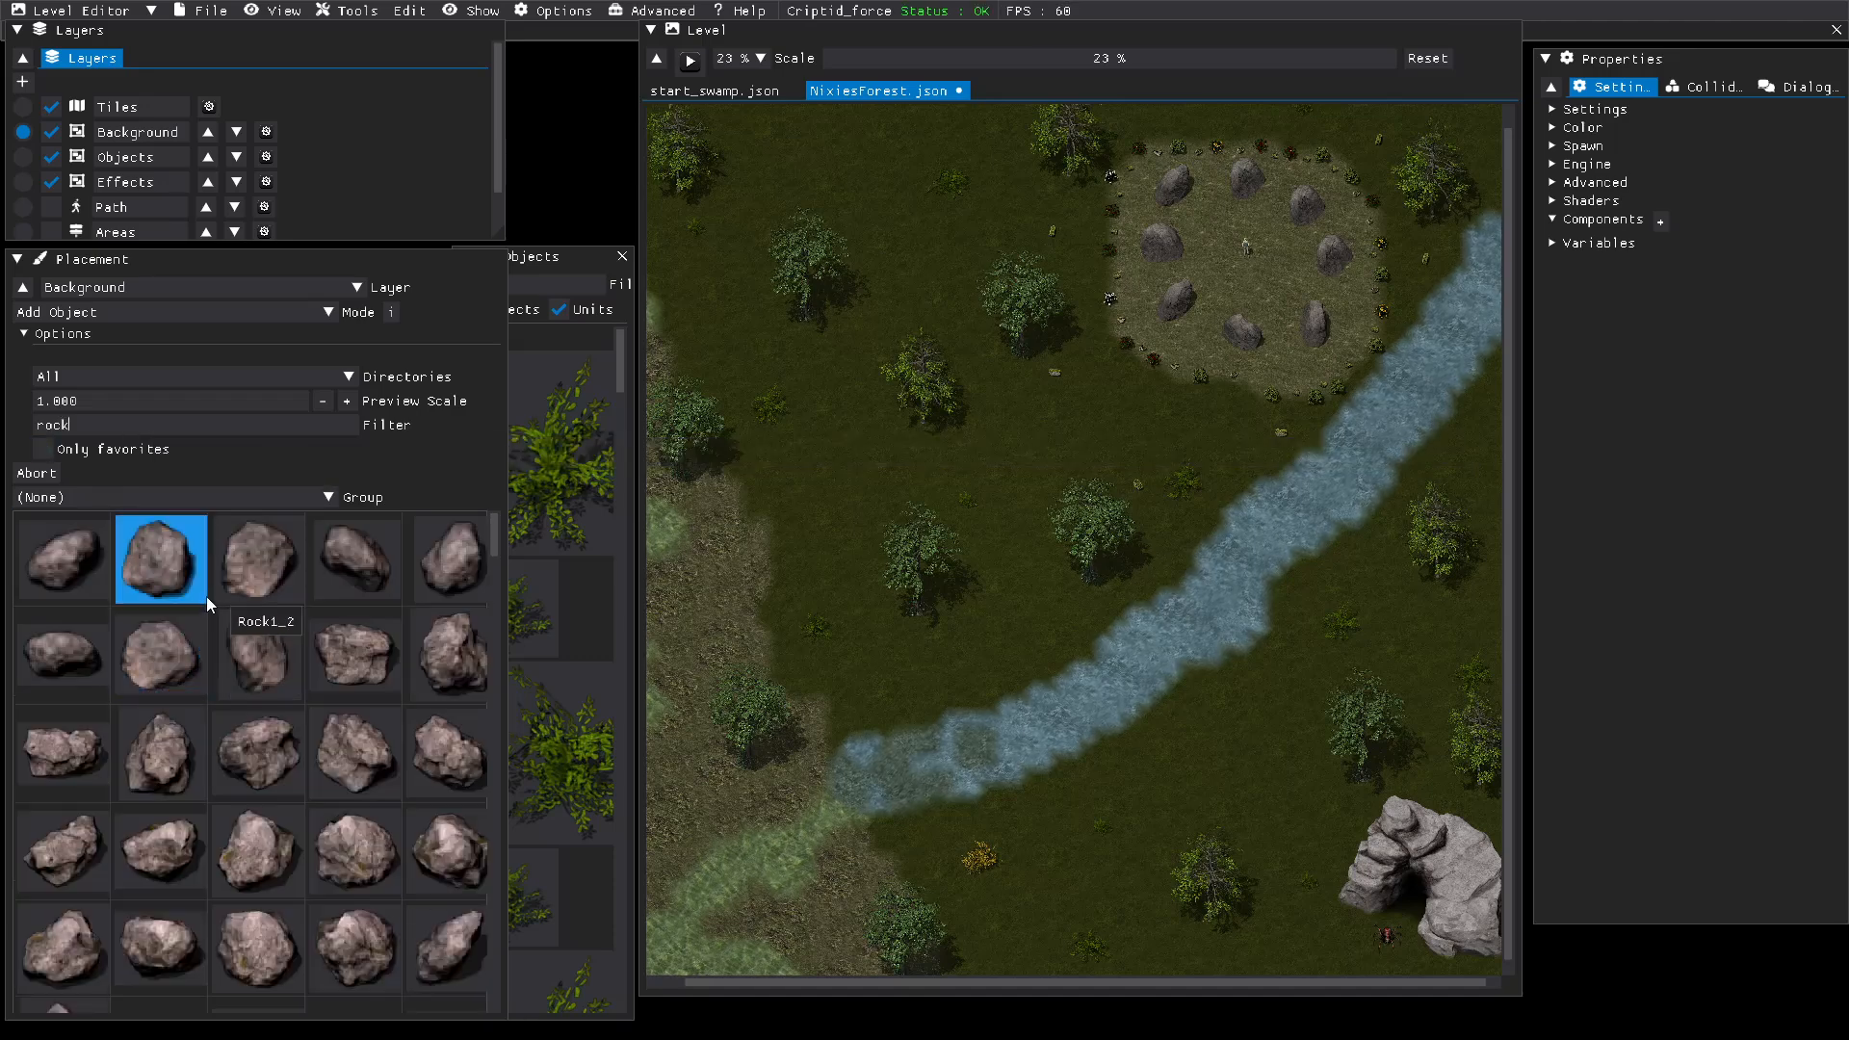
click(178, 643)
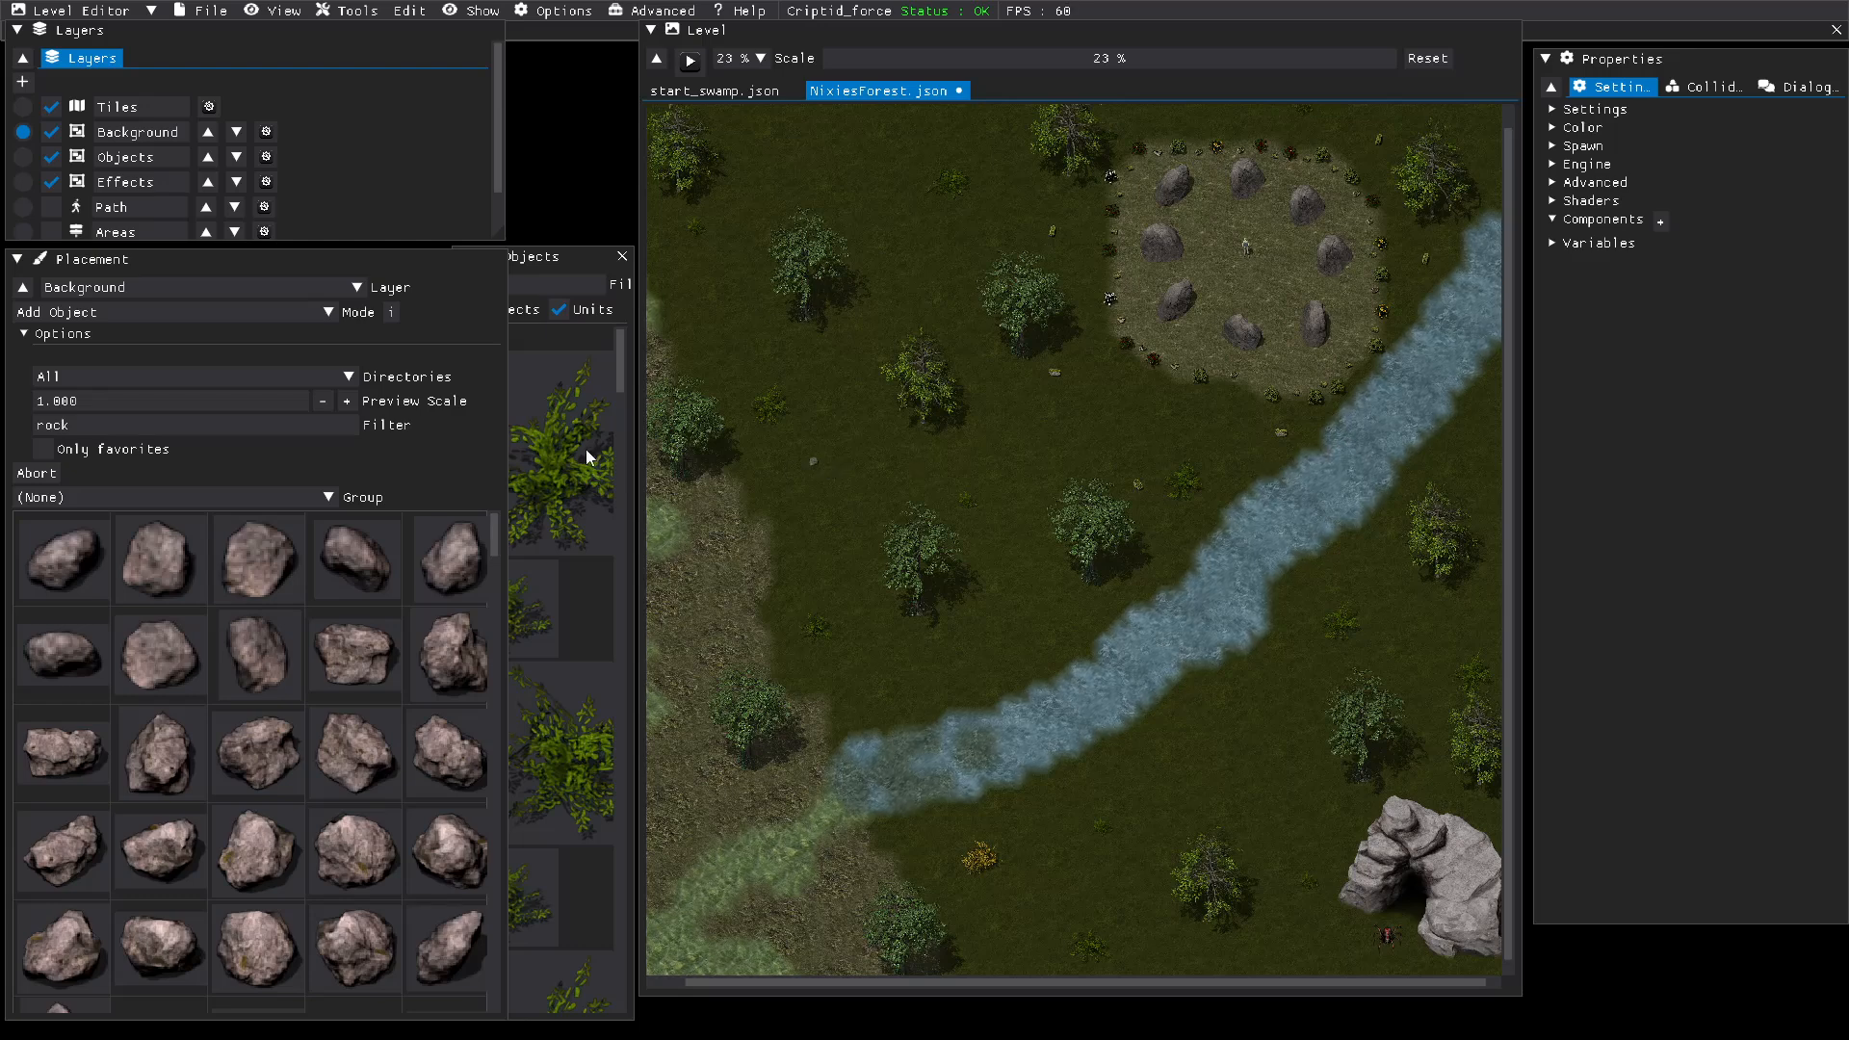
Step: Check the Path layer for the unblocked gap across the river, hiding it again and returning to the Background layer
click(27, 212)
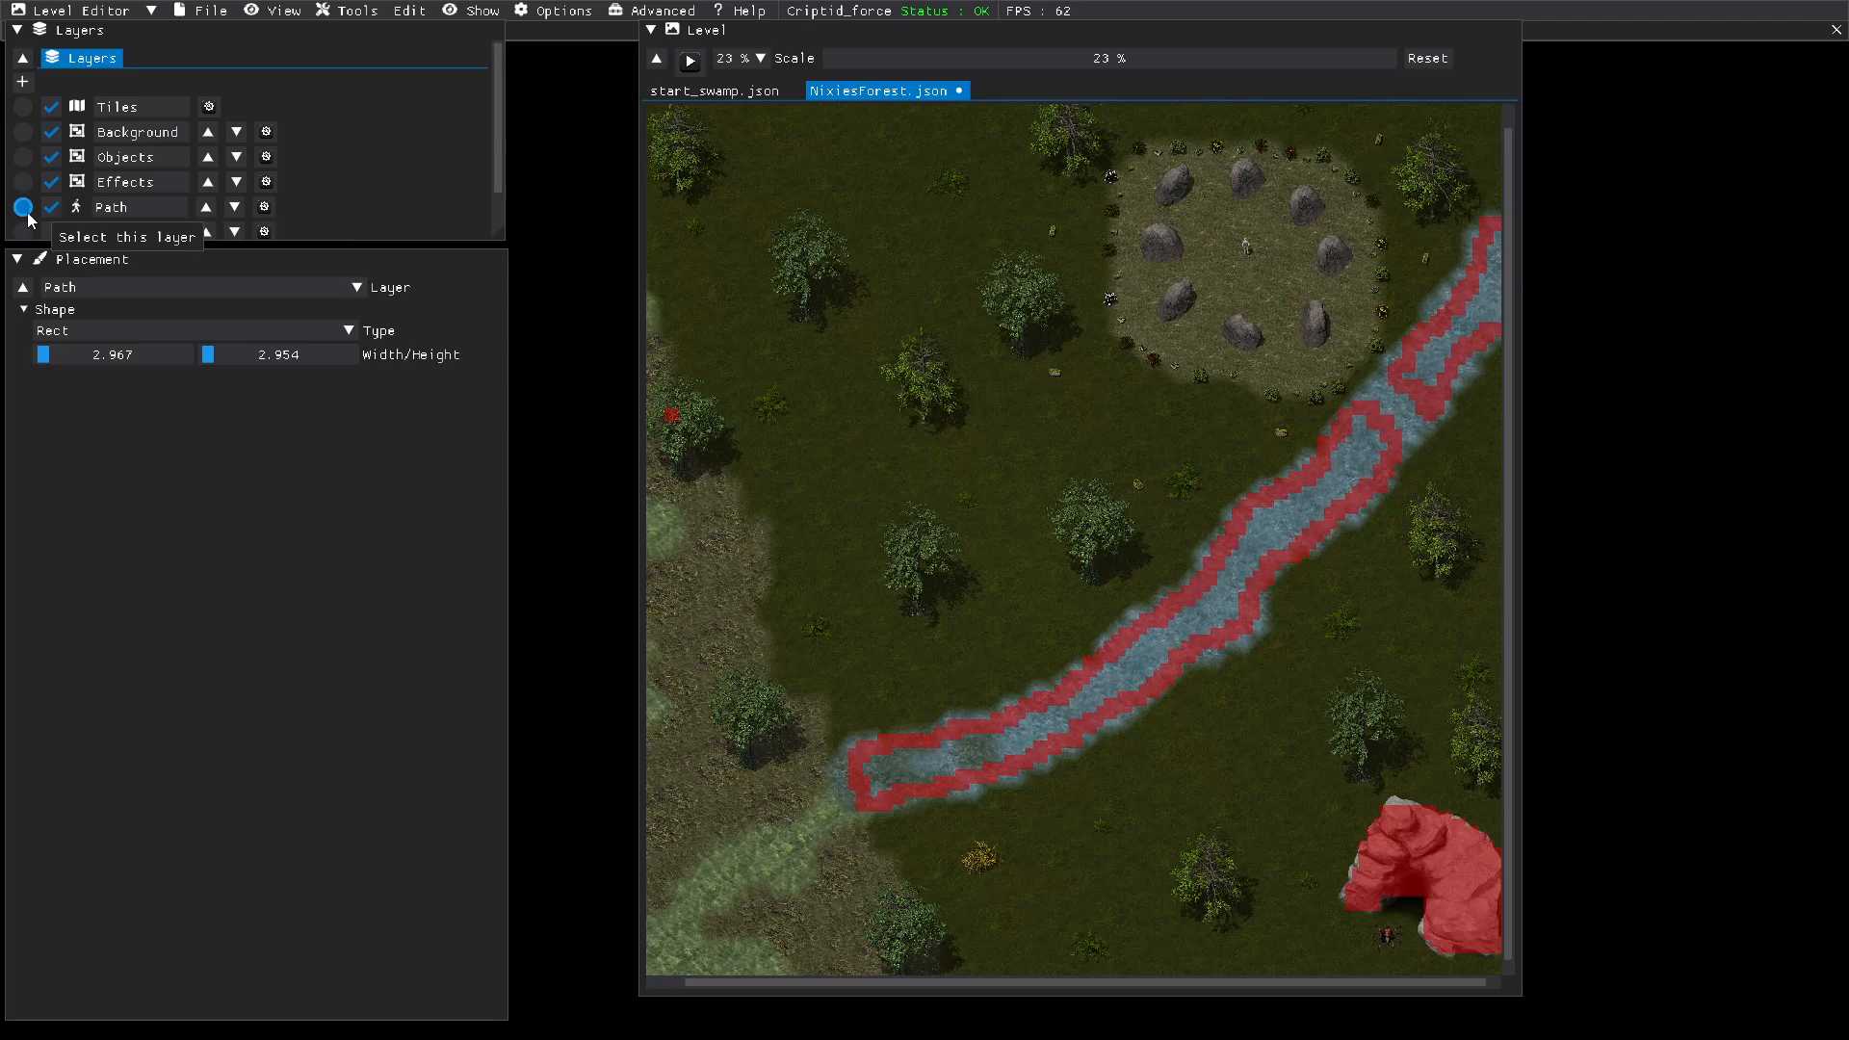
drag(851, 56, 890, 55)
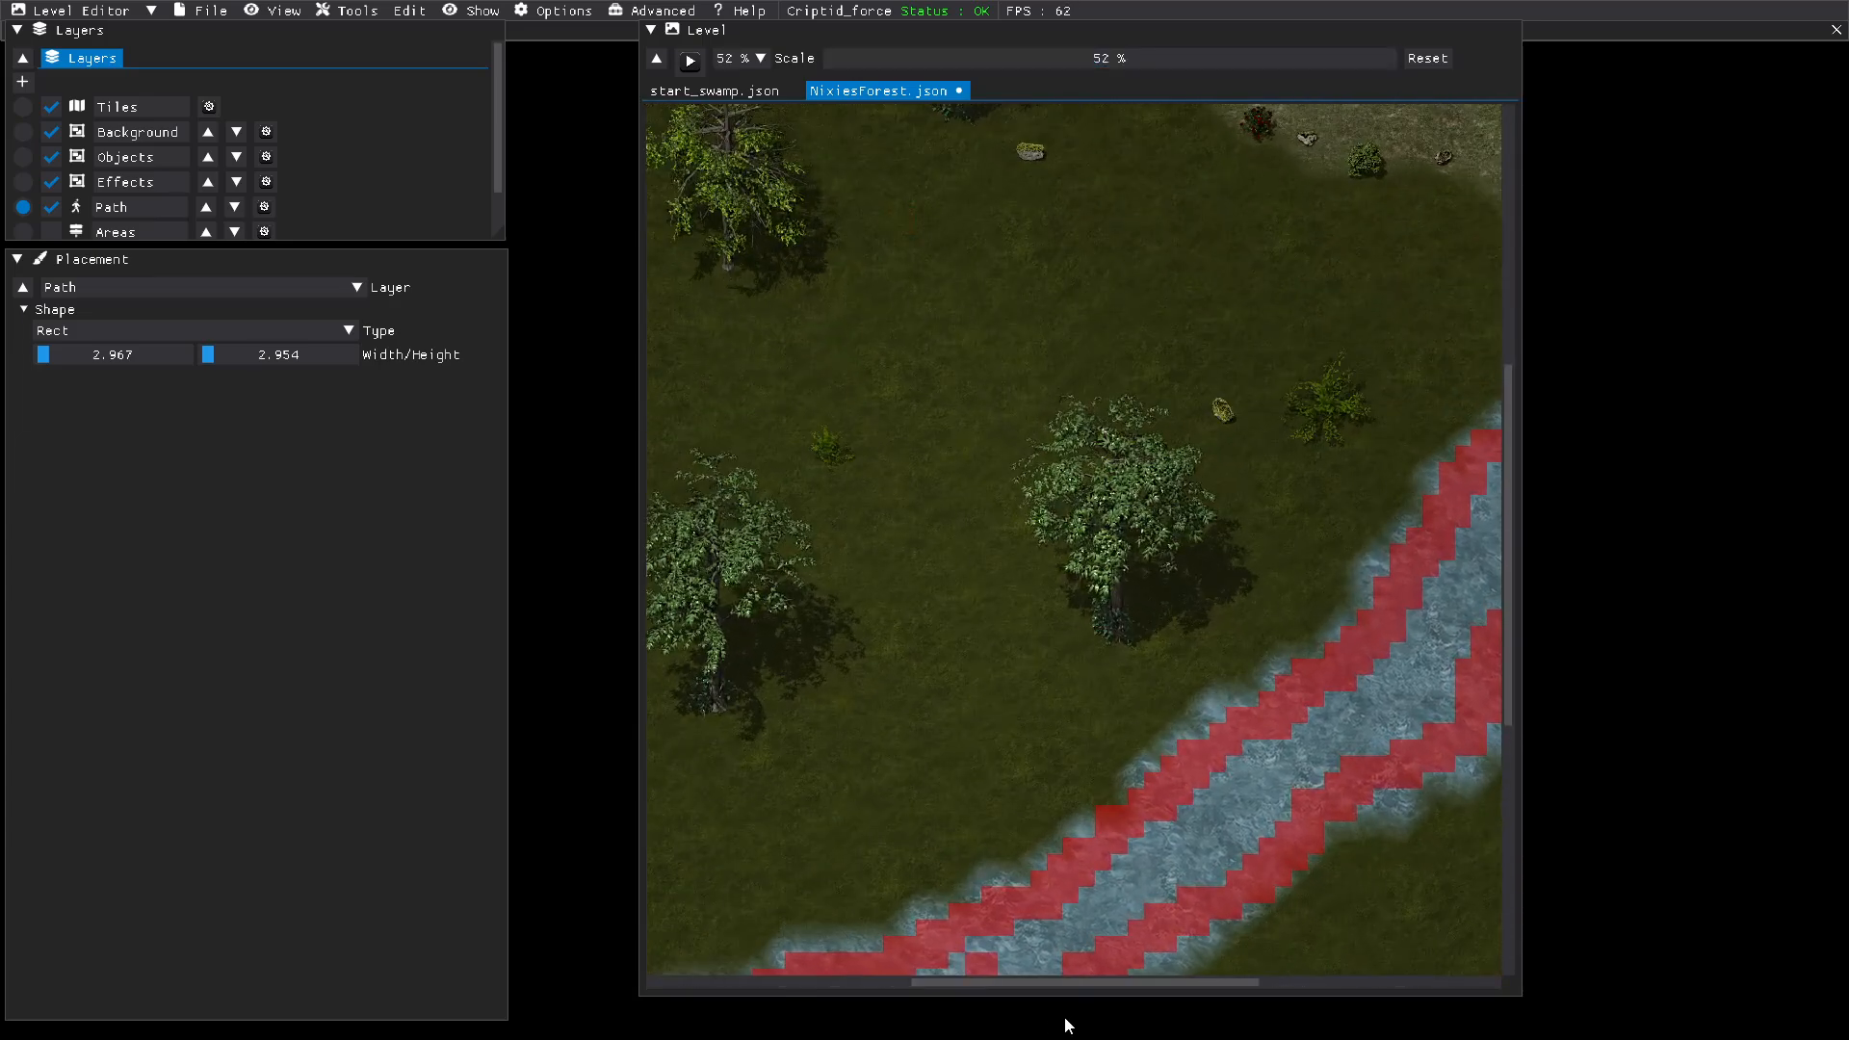
drag(1077, 985, 1273, 965)
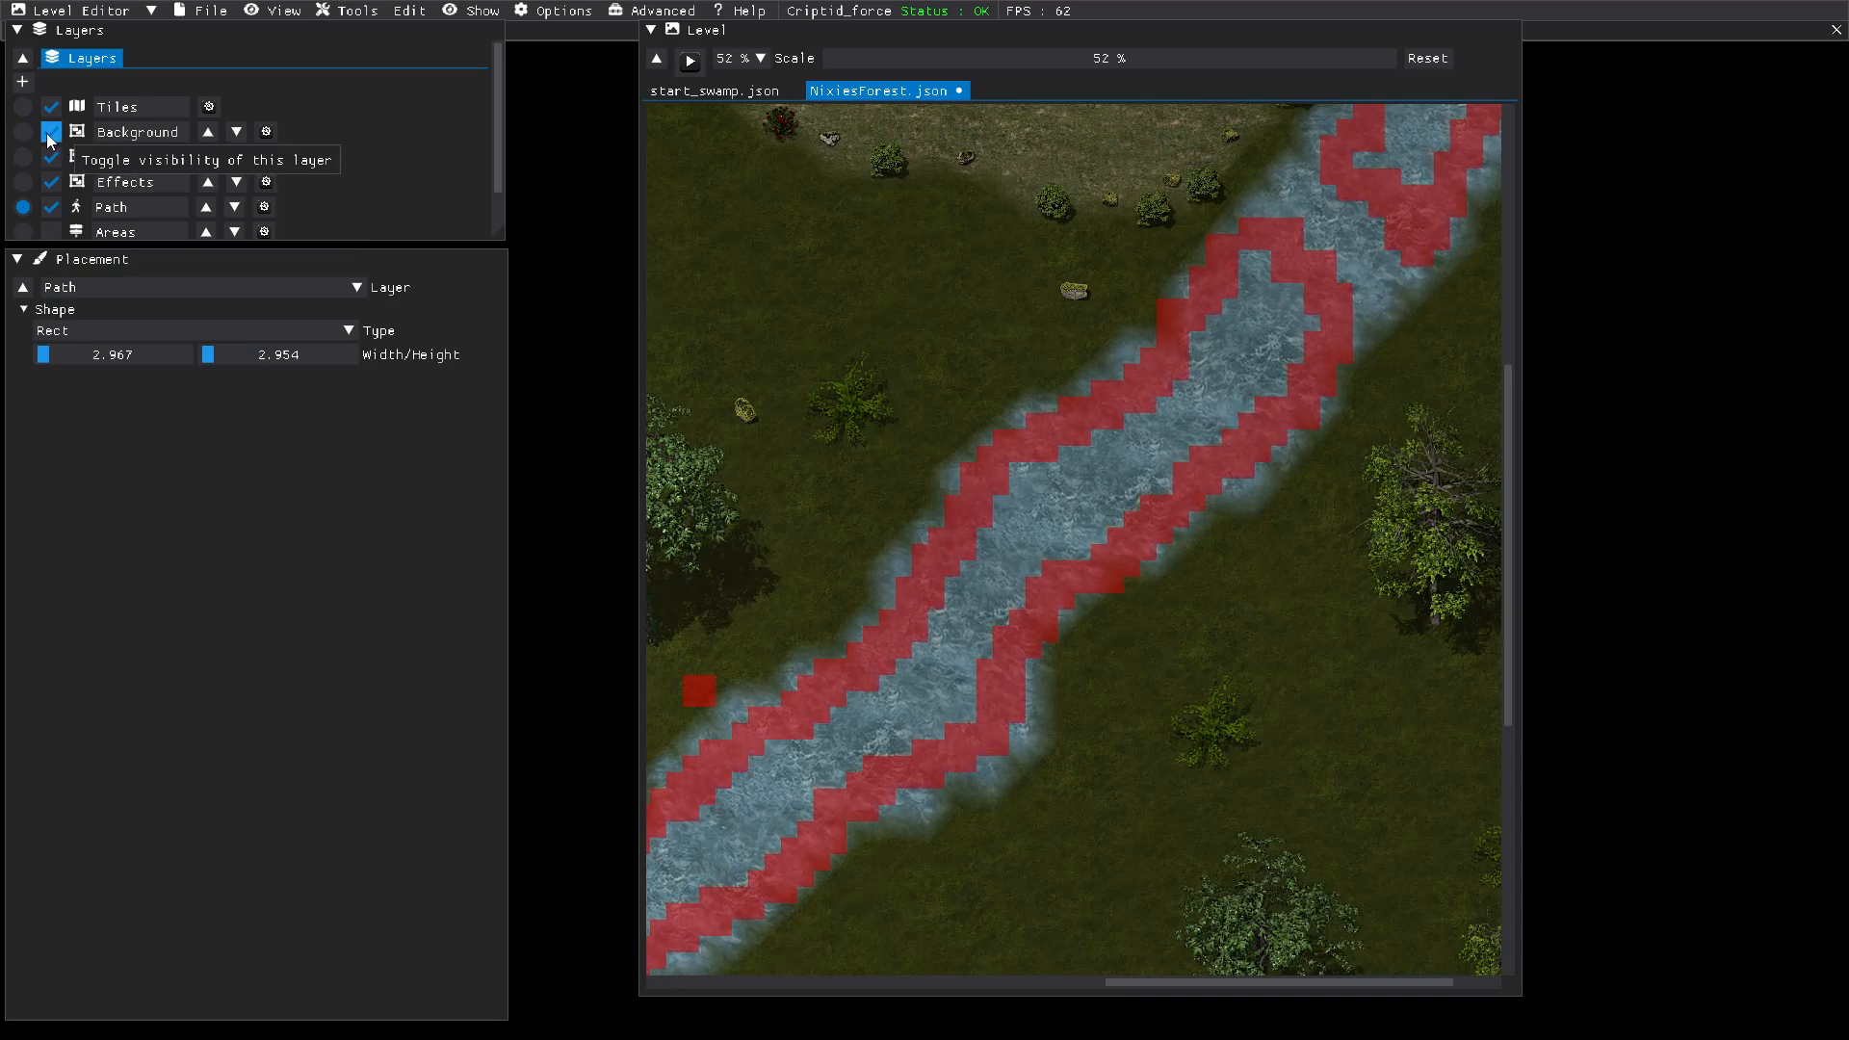
click(45, 211)
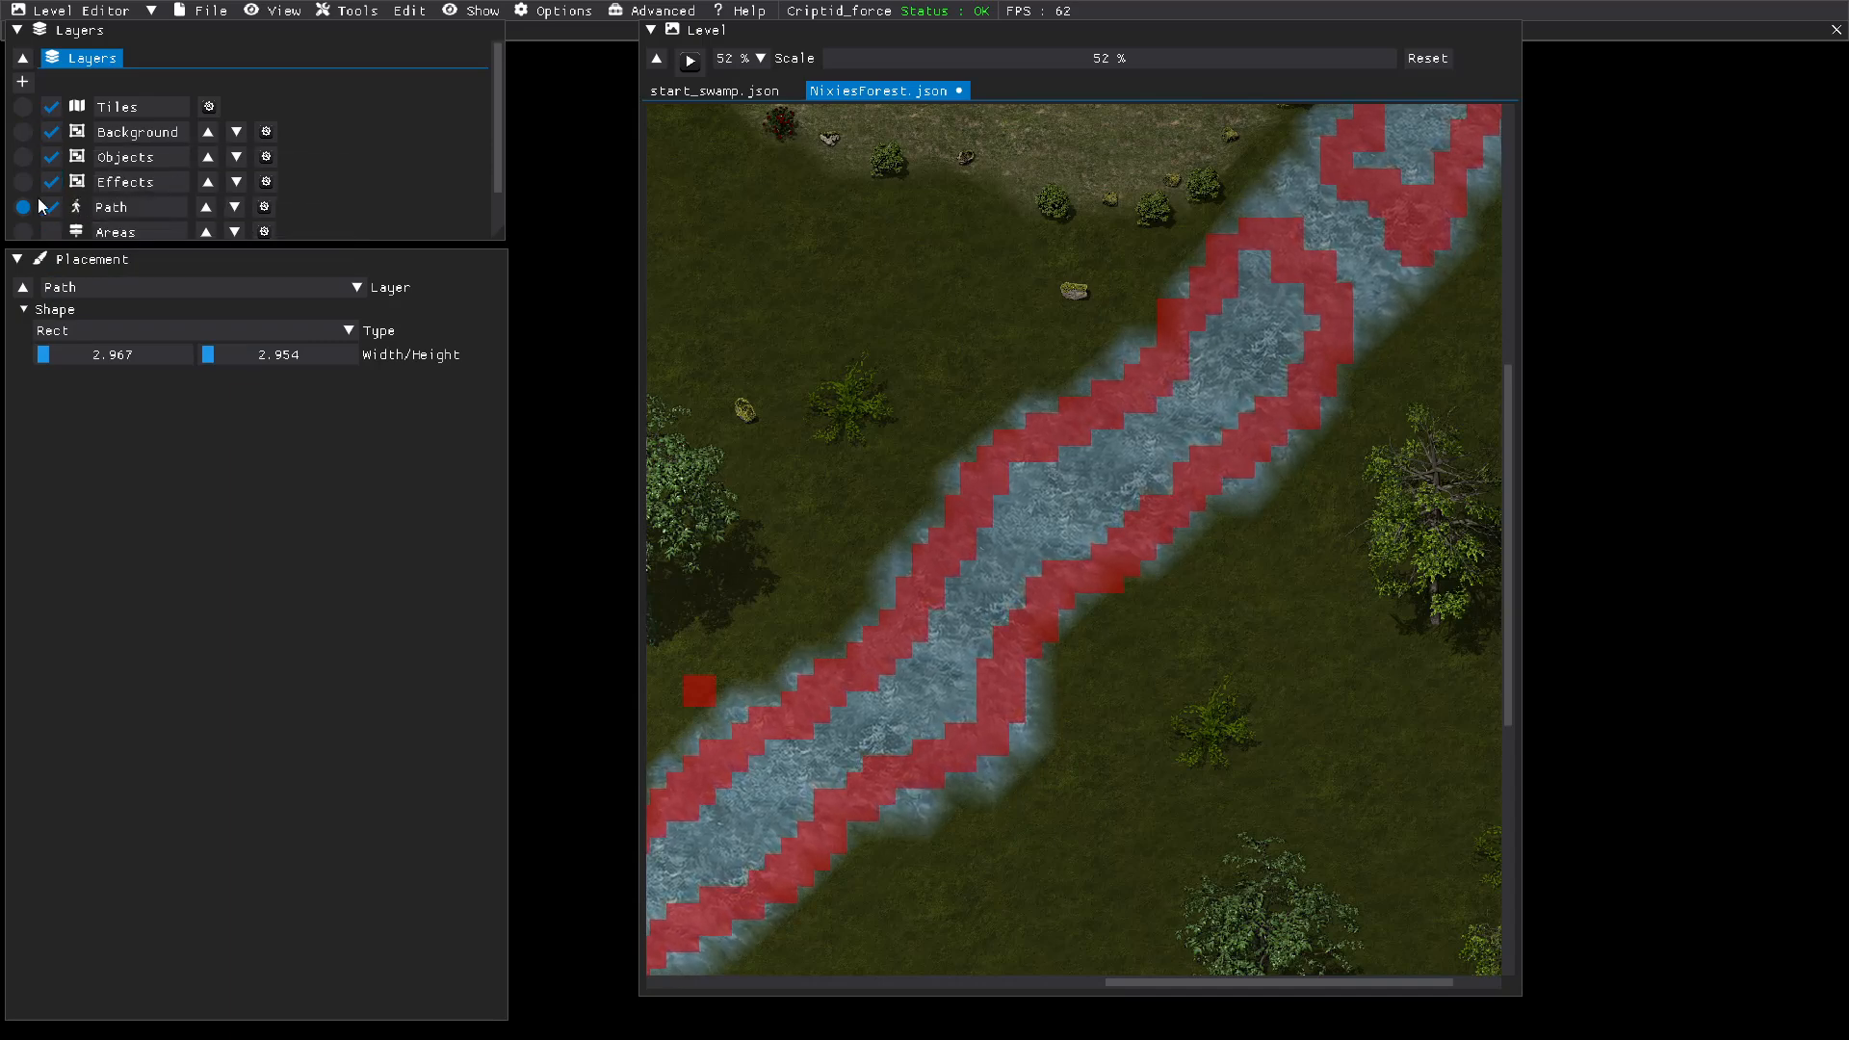
click(31, 137)
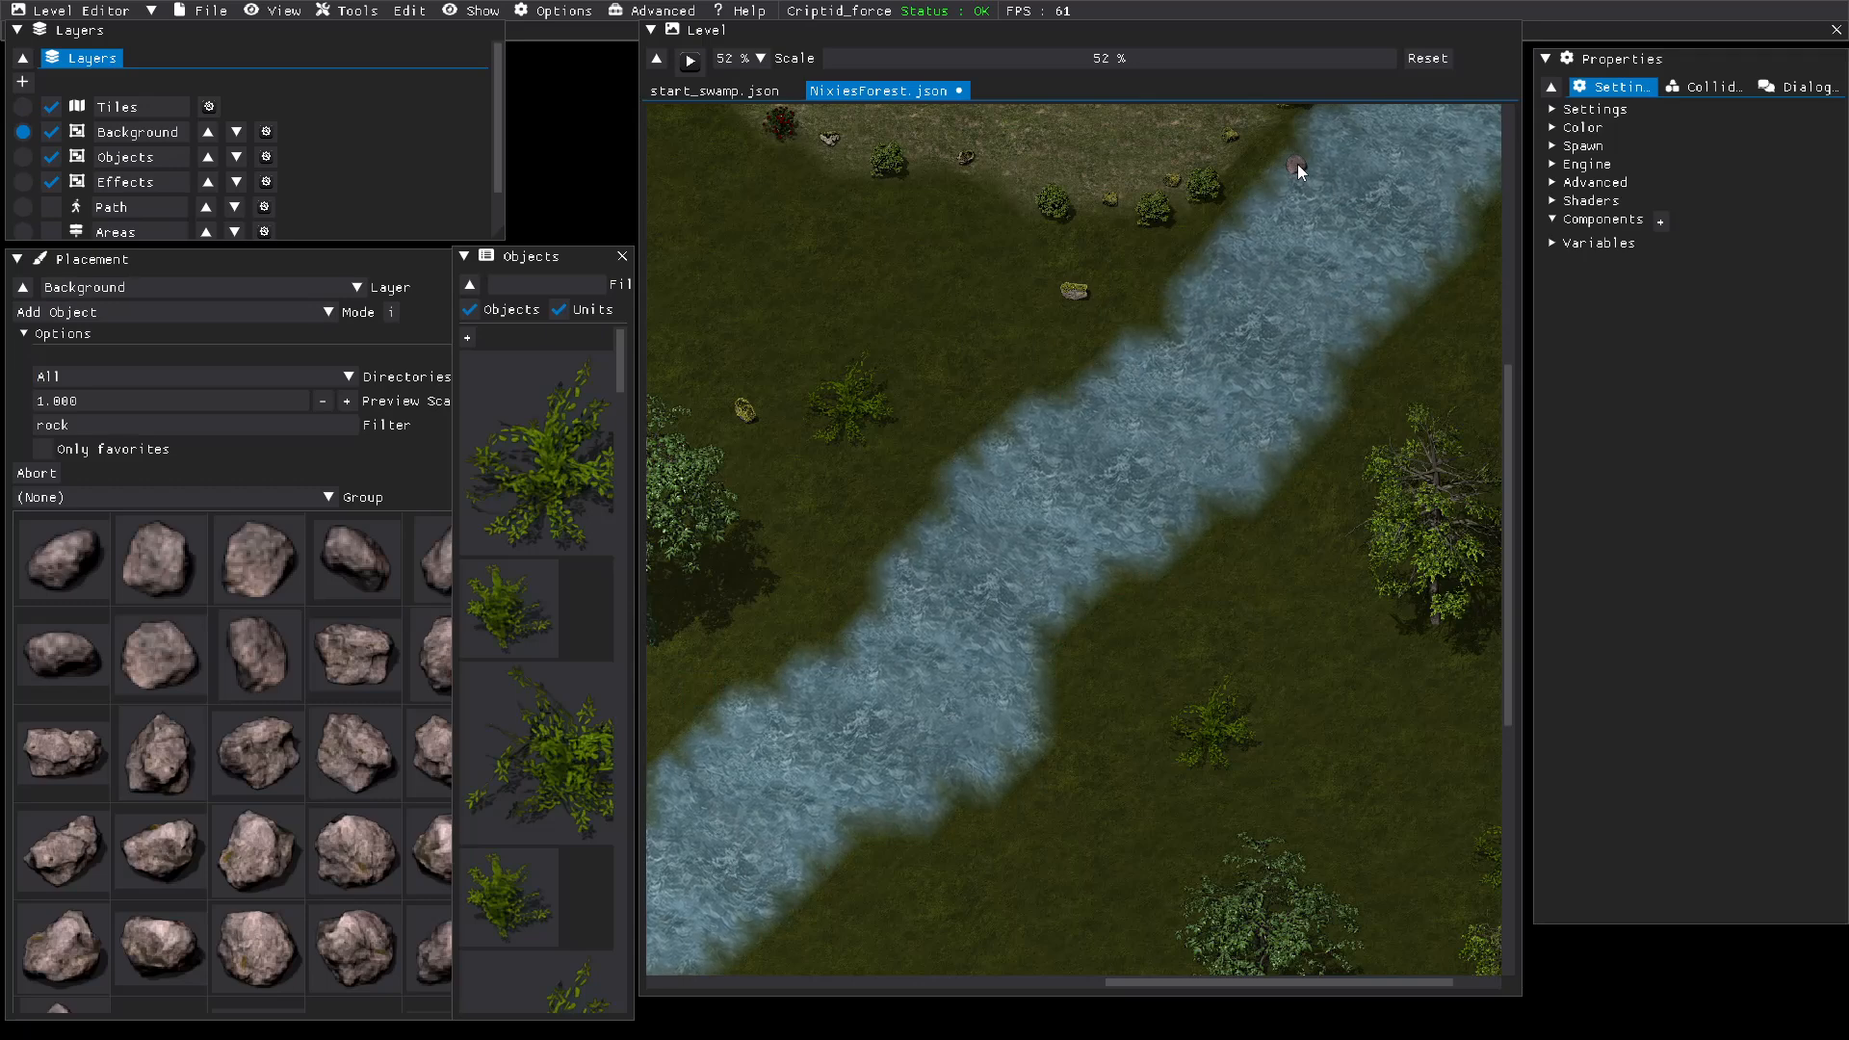
Step: Place eleven small rocks as a staggered line of stepping stones across the river at the unblocked gap below the stone circle
click(1297, 170)
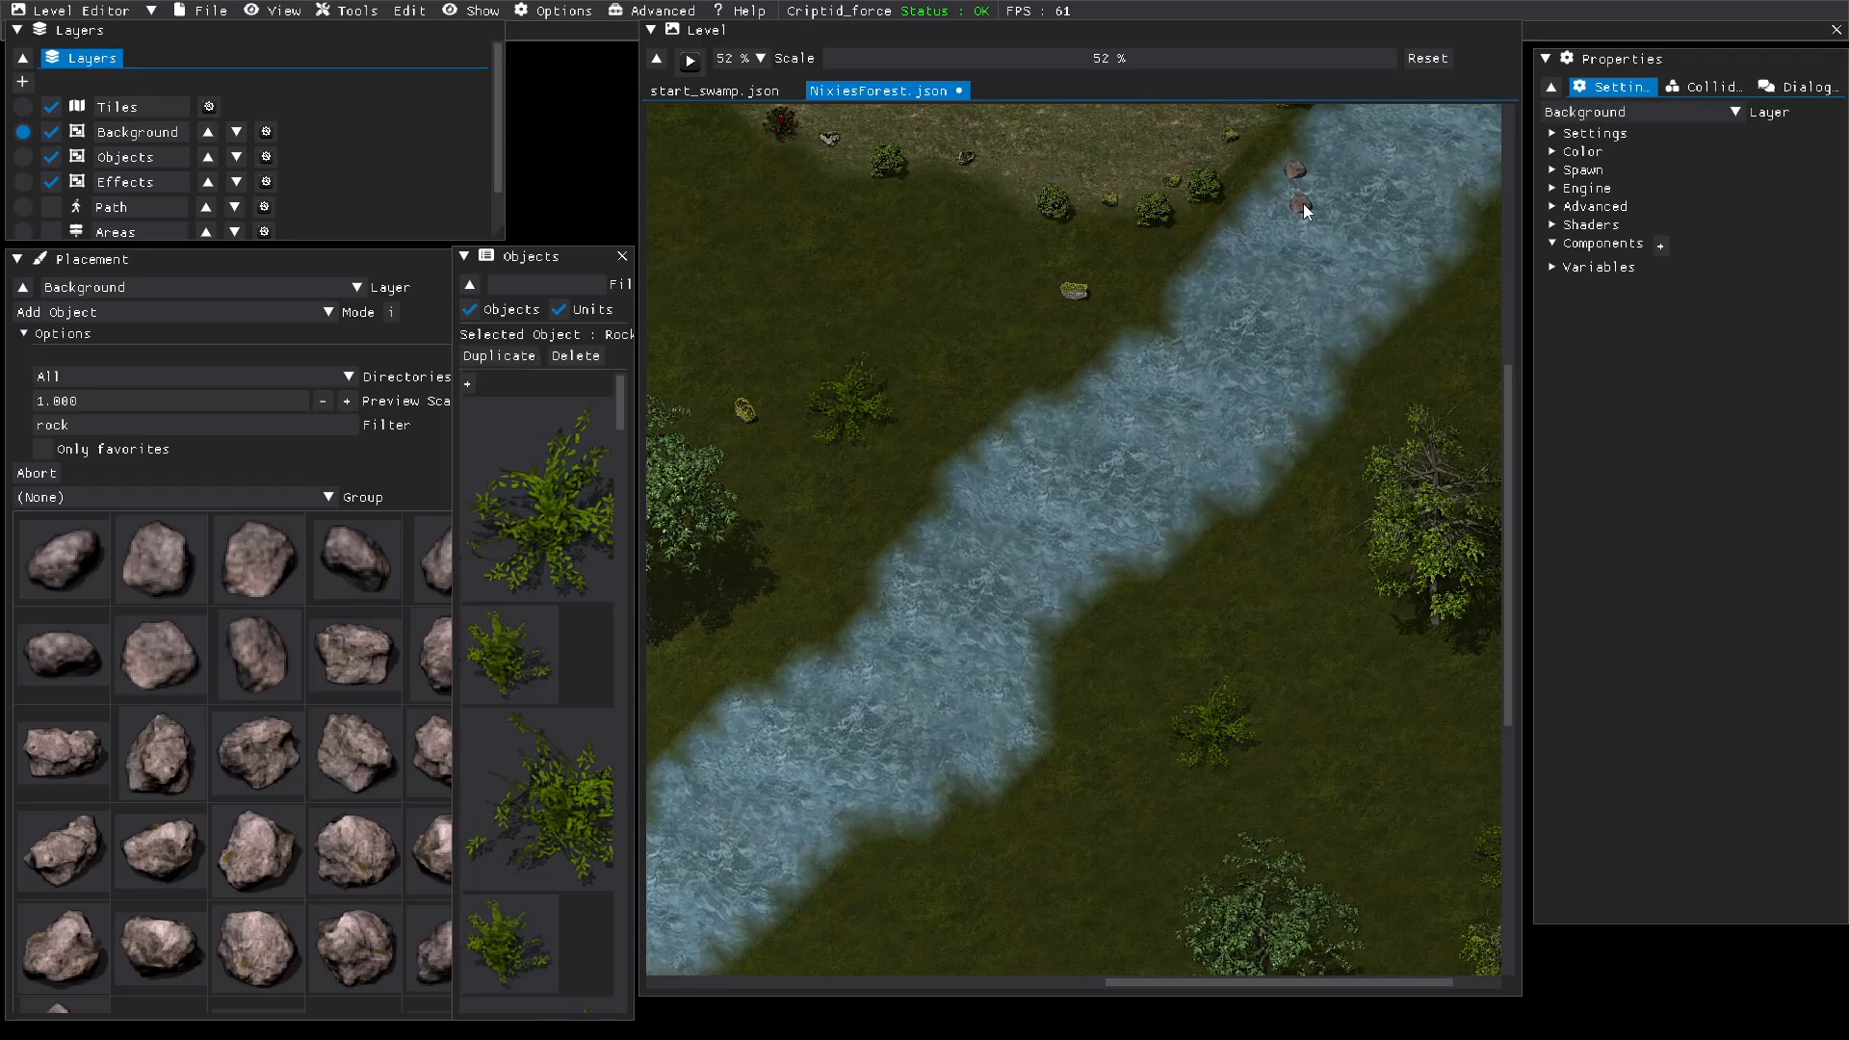
click(1303, 204)
click(1332, 197)
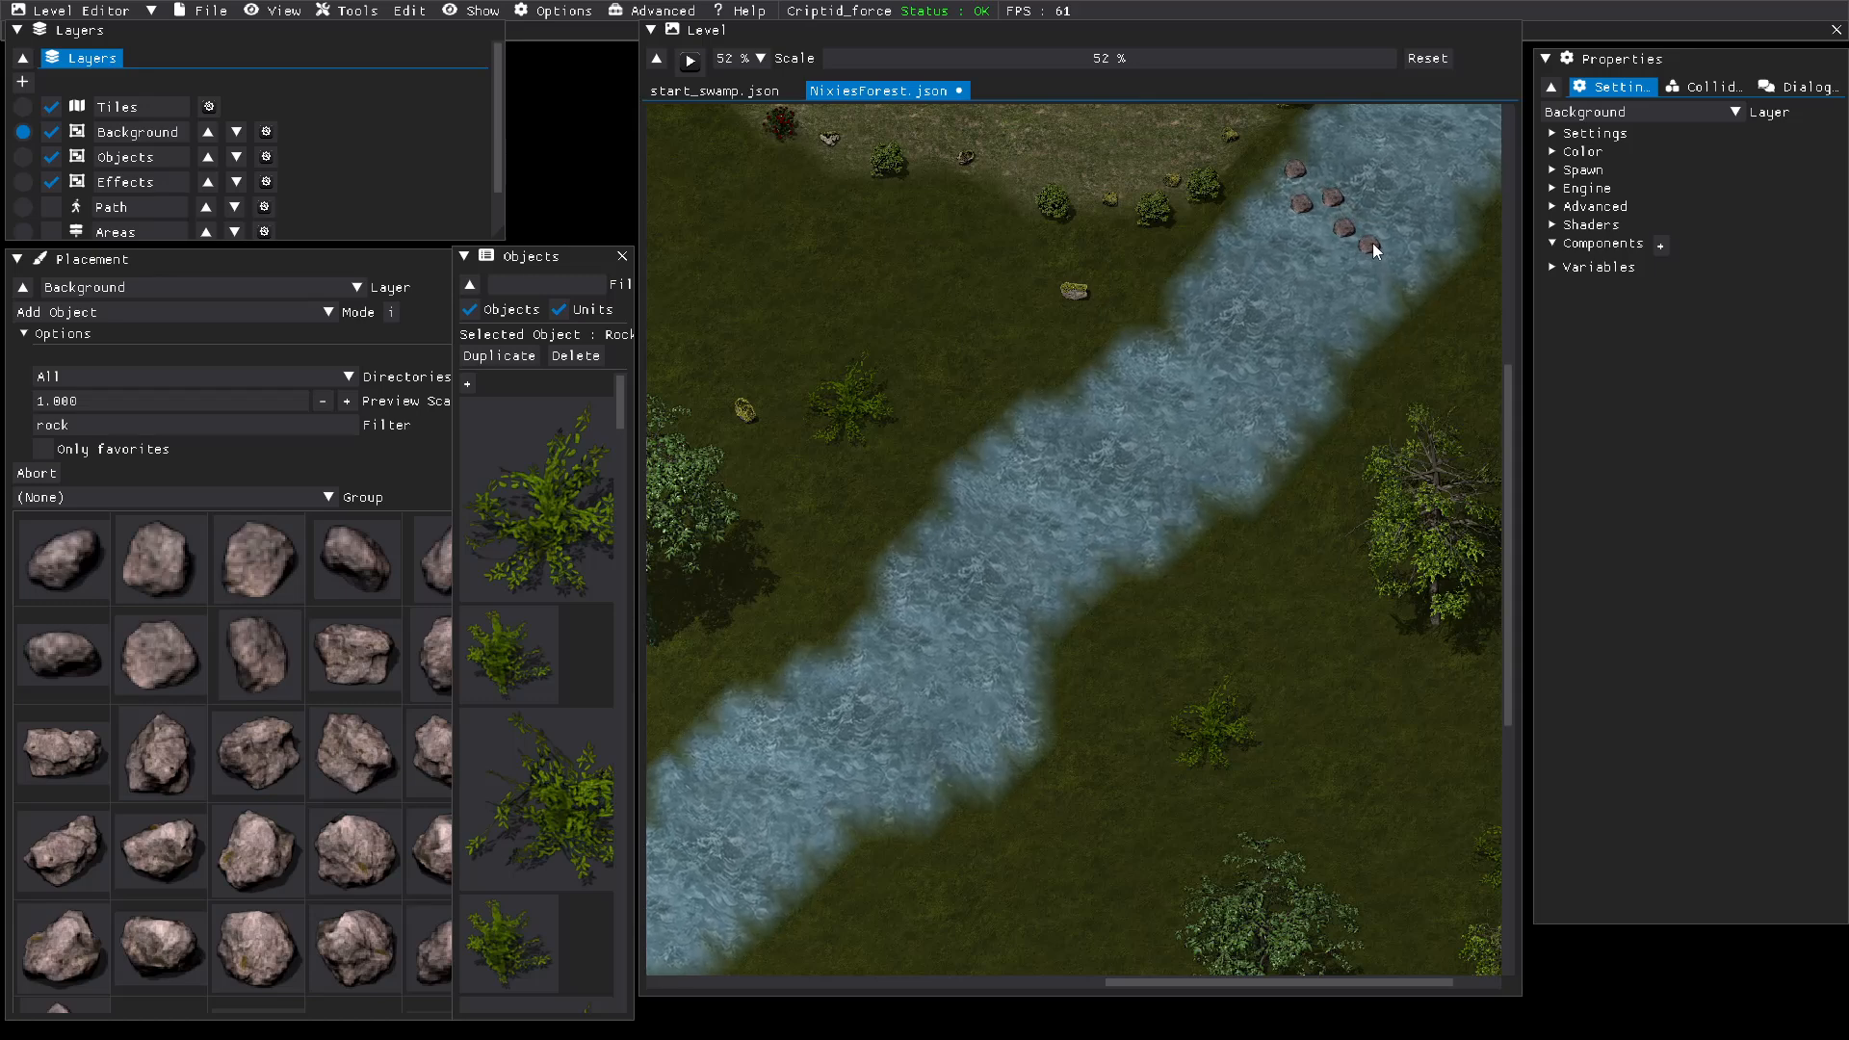
click(1376, 231)
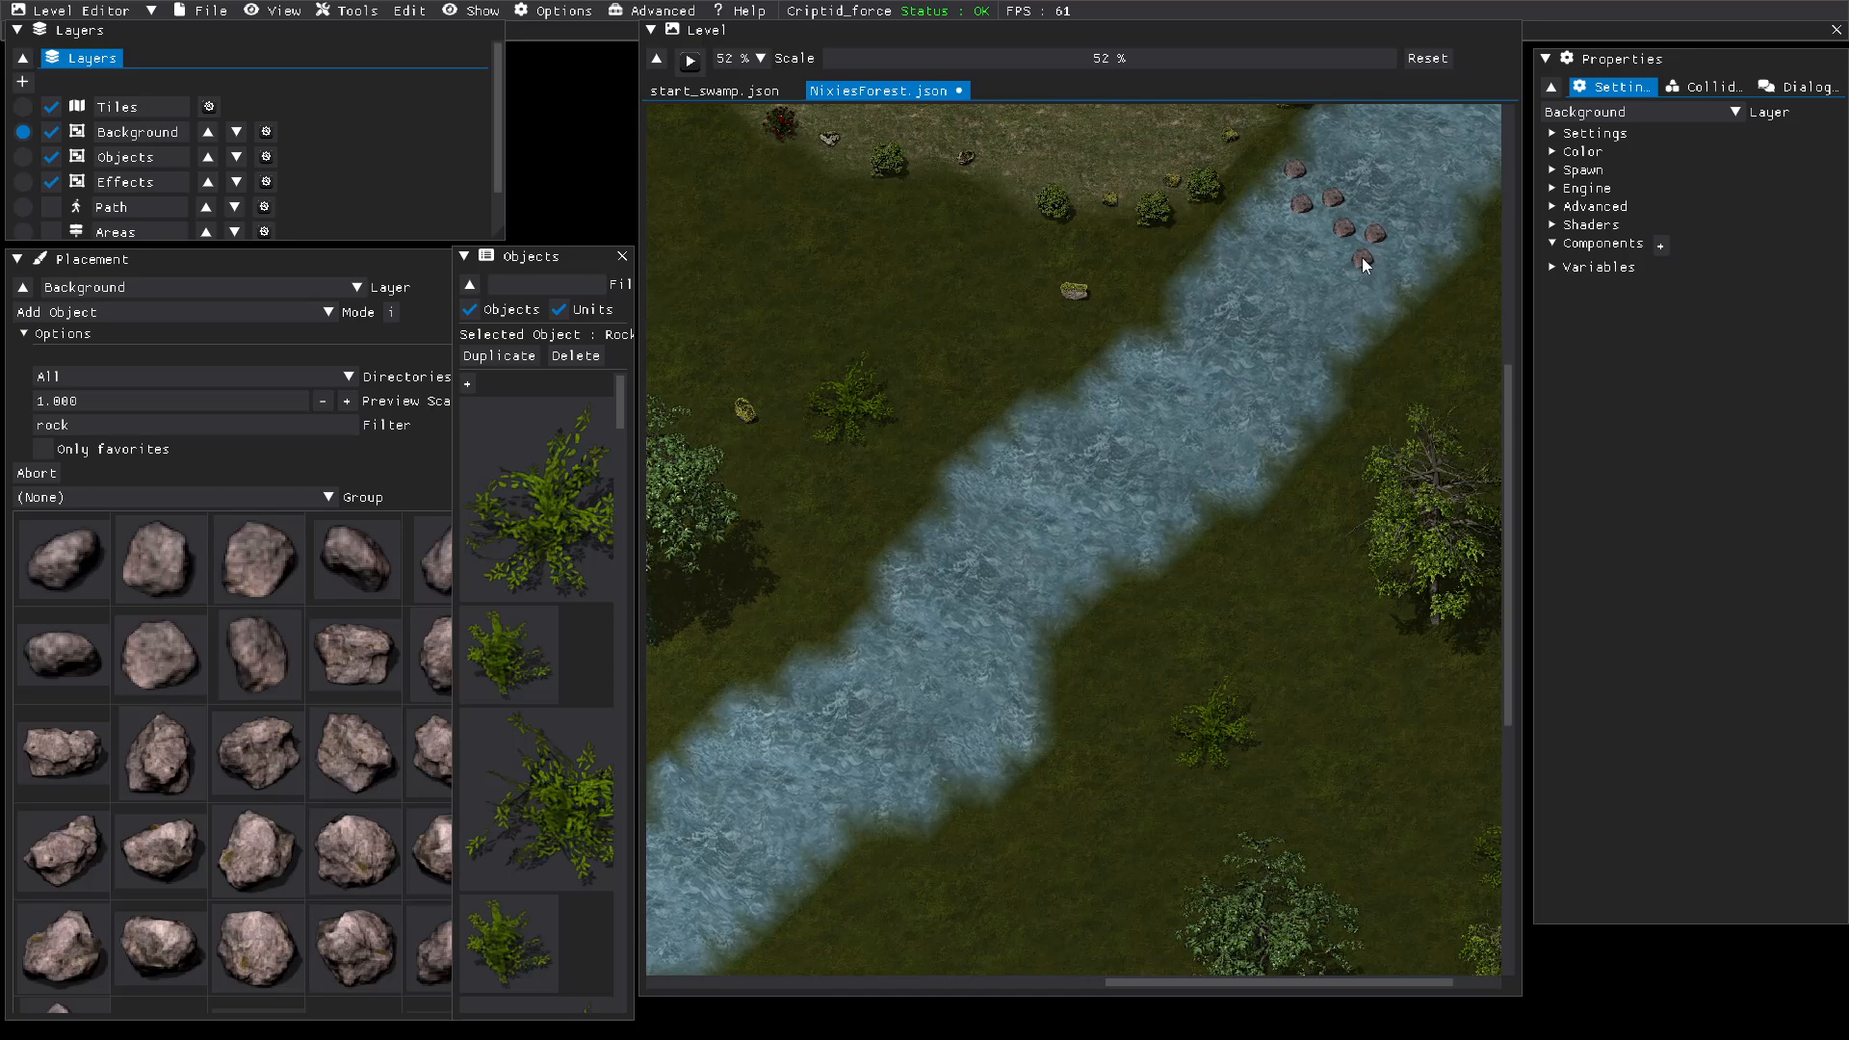
click(1361, 257)
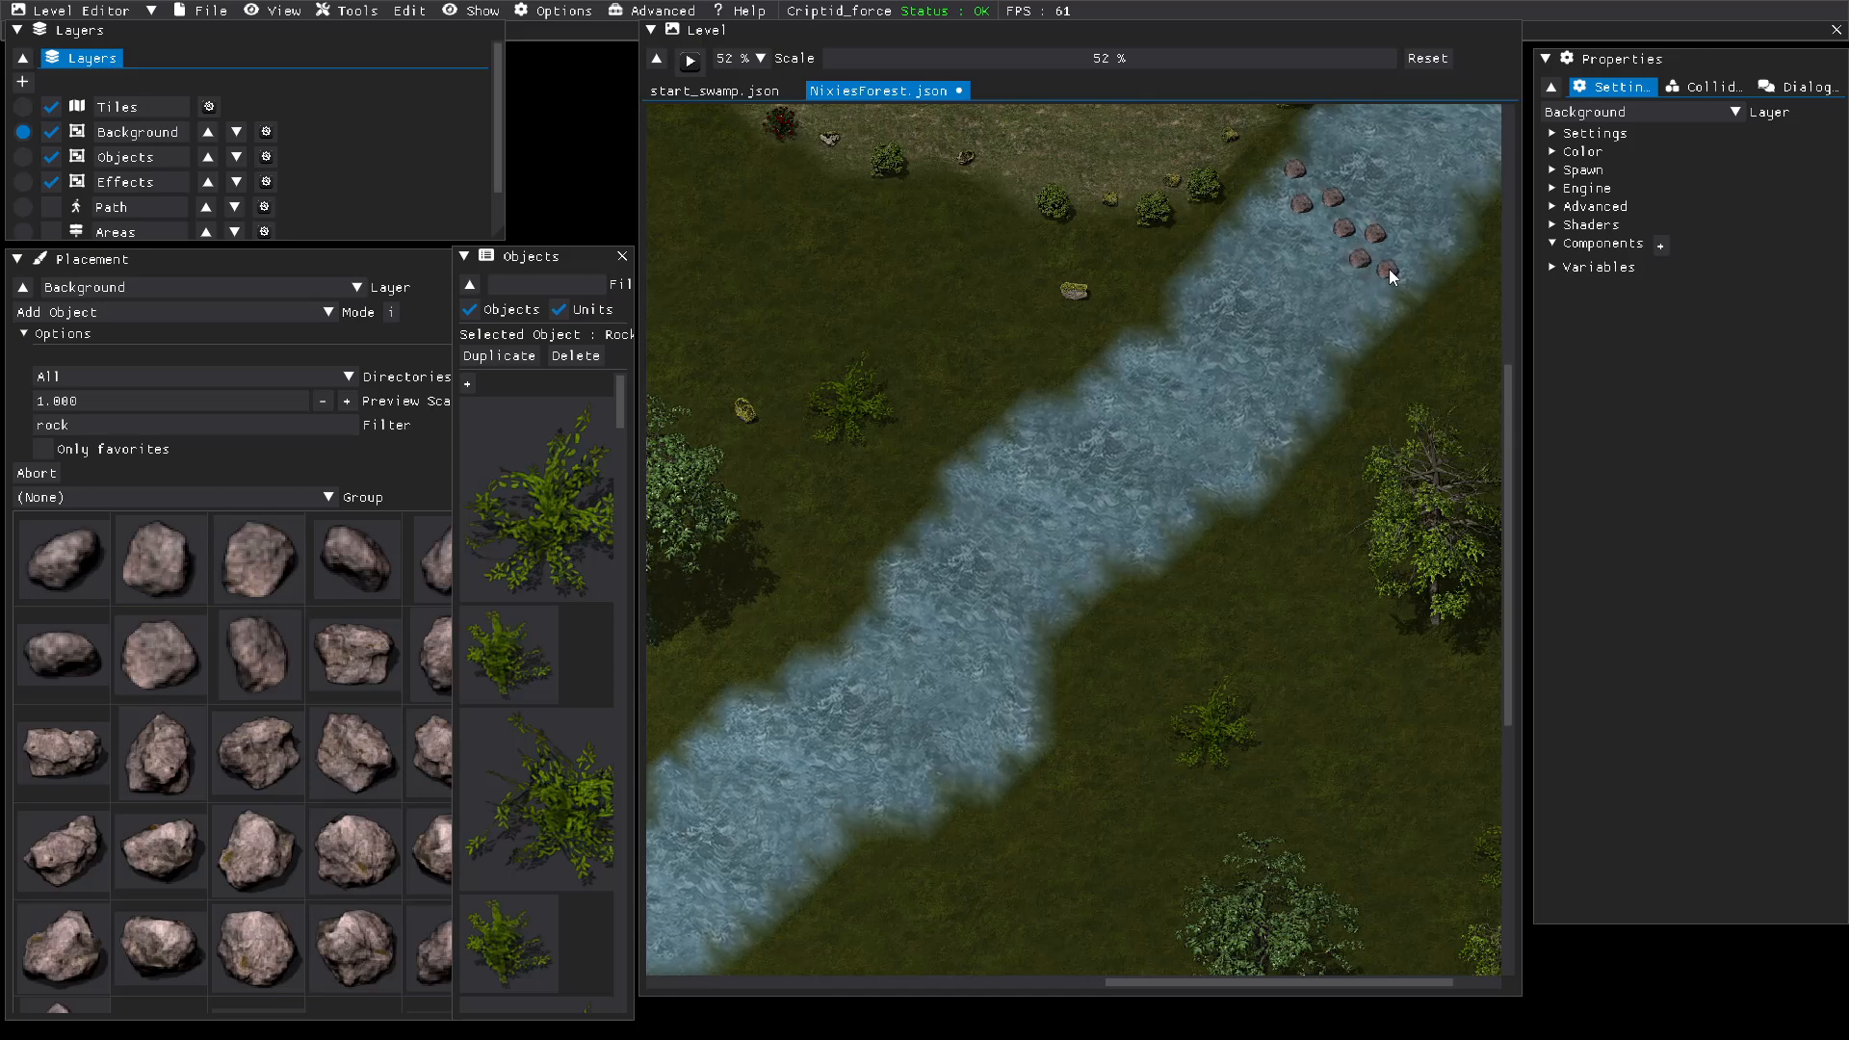
click(1389, 269)
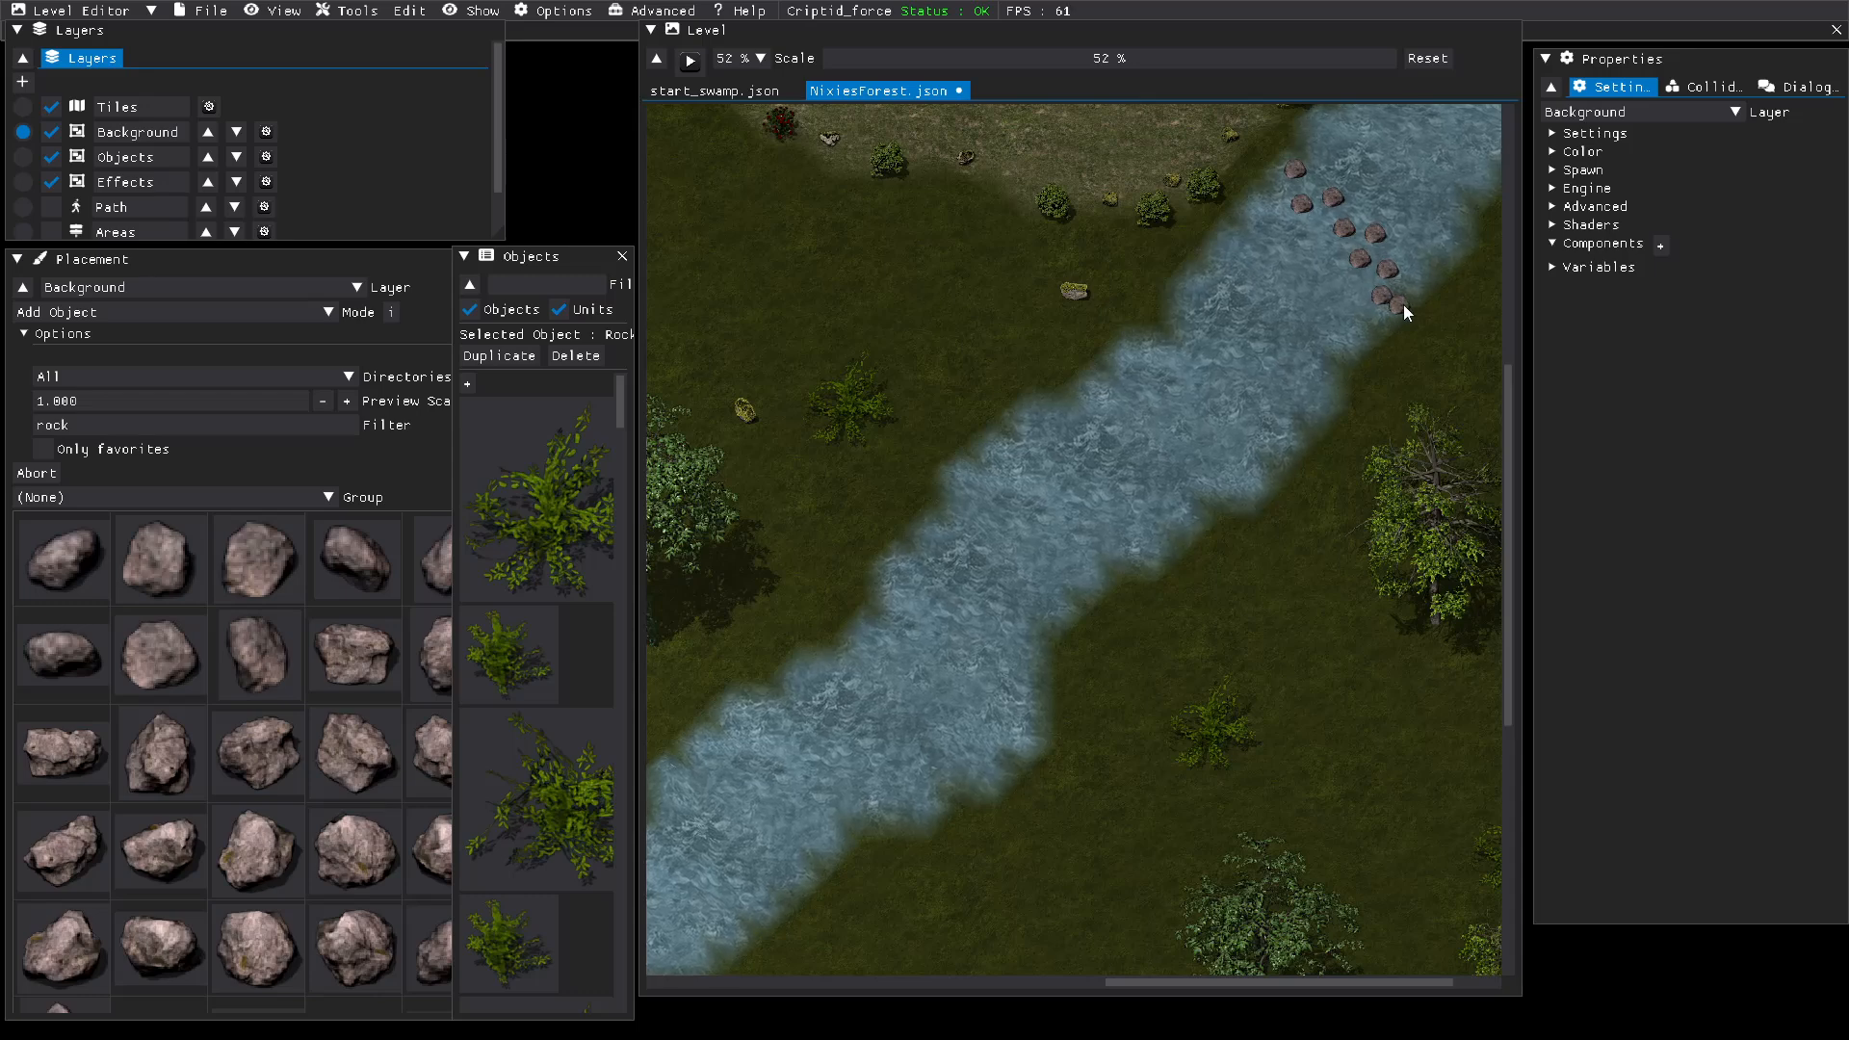
click(1411, 302)
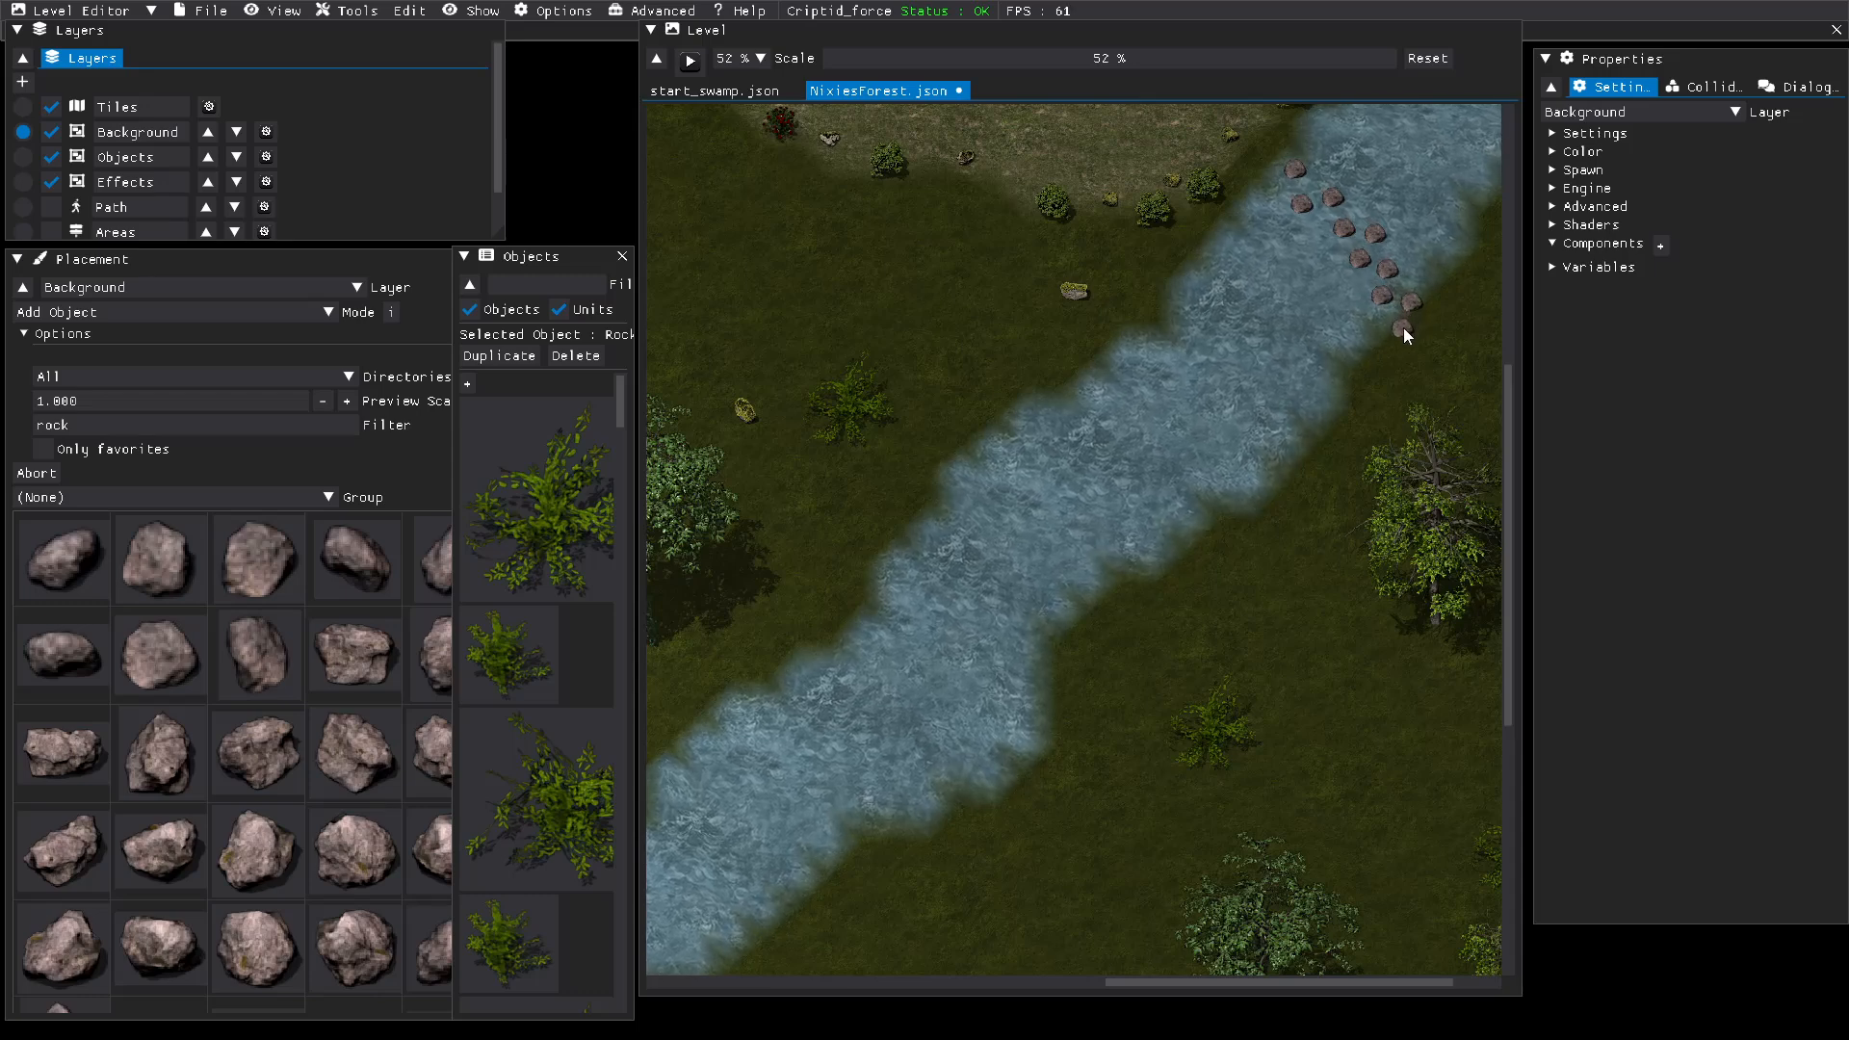
click(1402, 328)
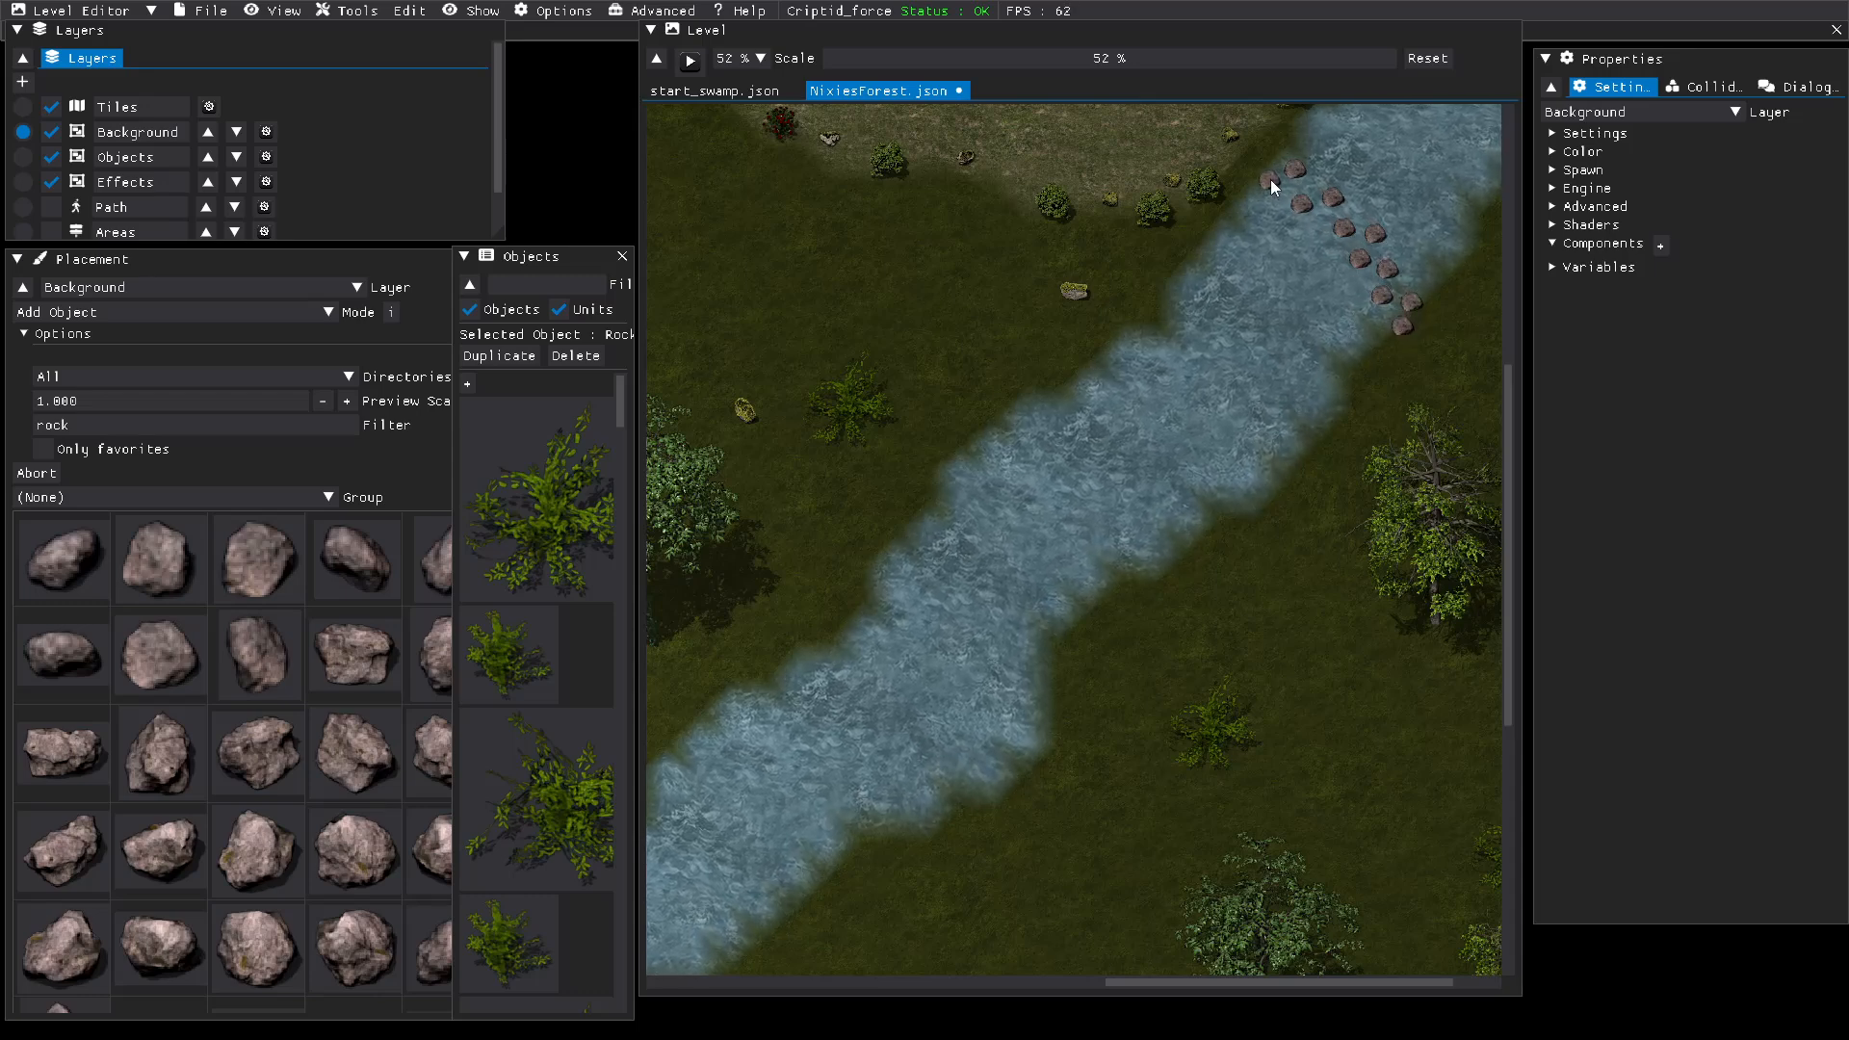
click(1269, 181)
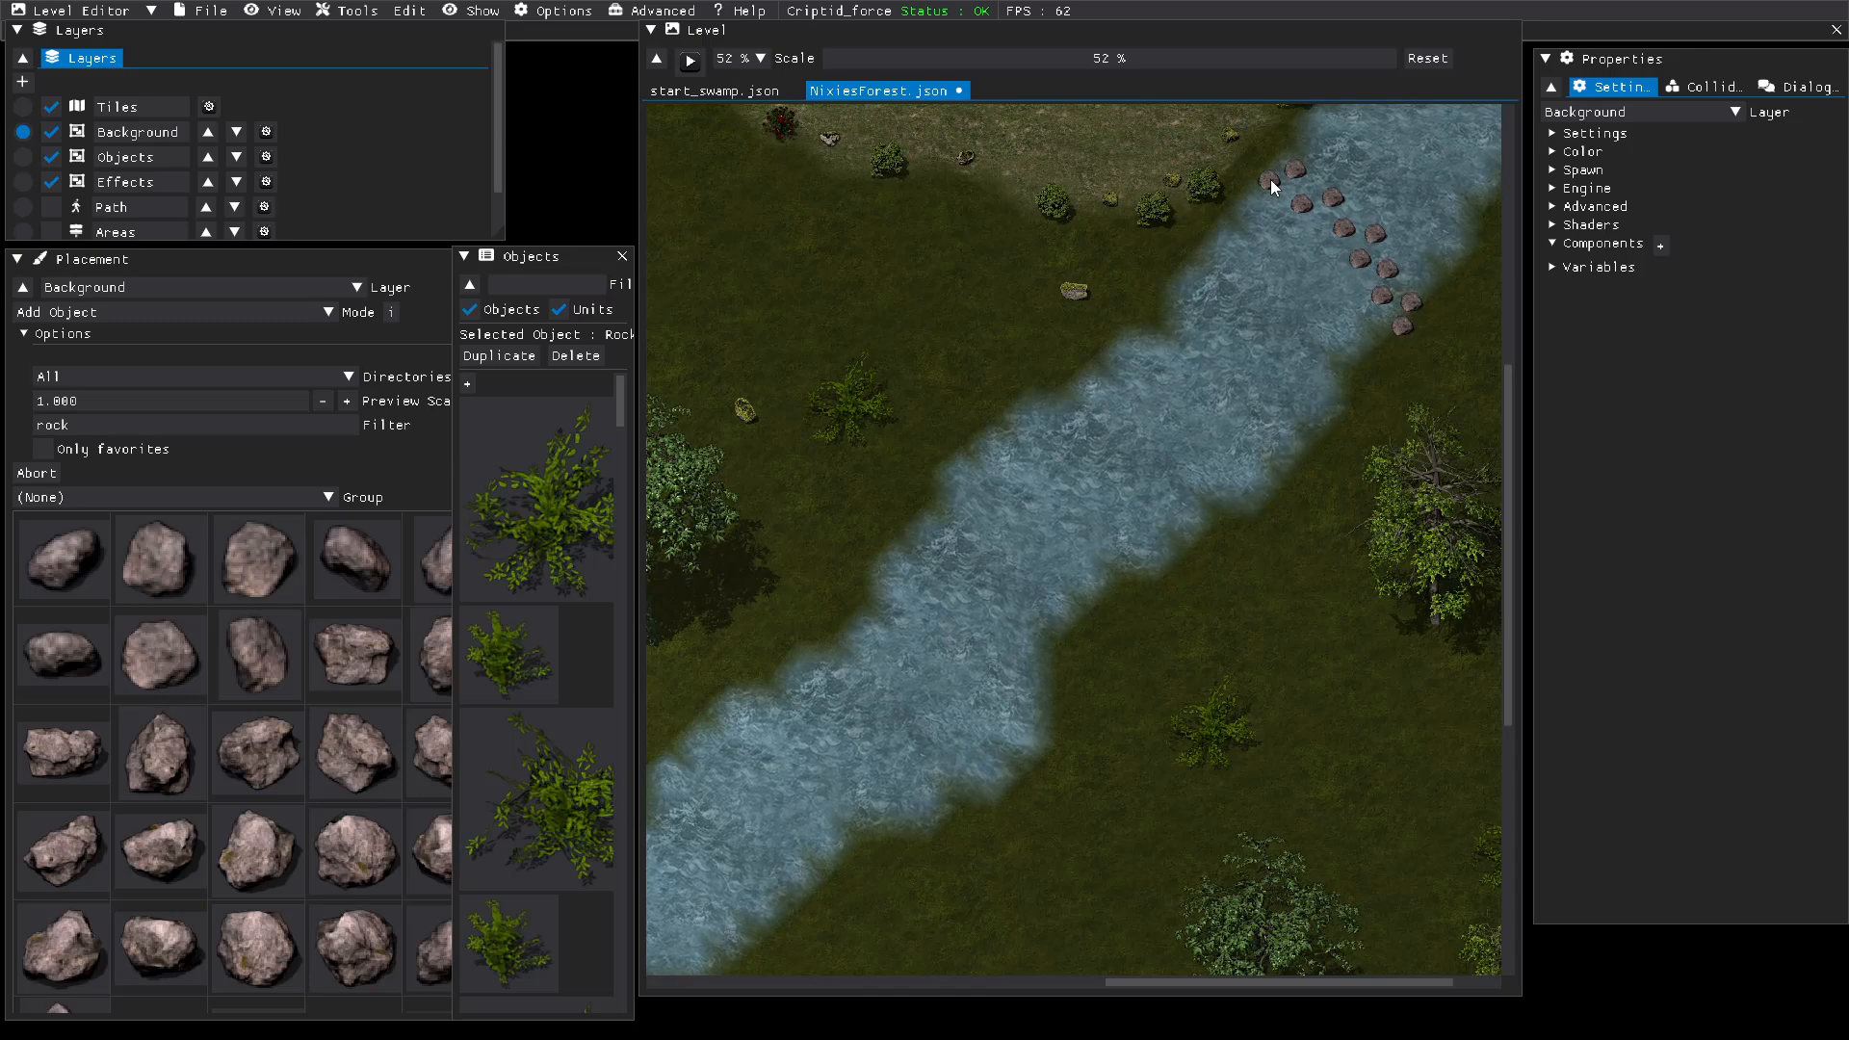
Step: Compare the stepping stones with the river's path blocking, leaving Path hidden and Background as the active layer
click(23, 208)
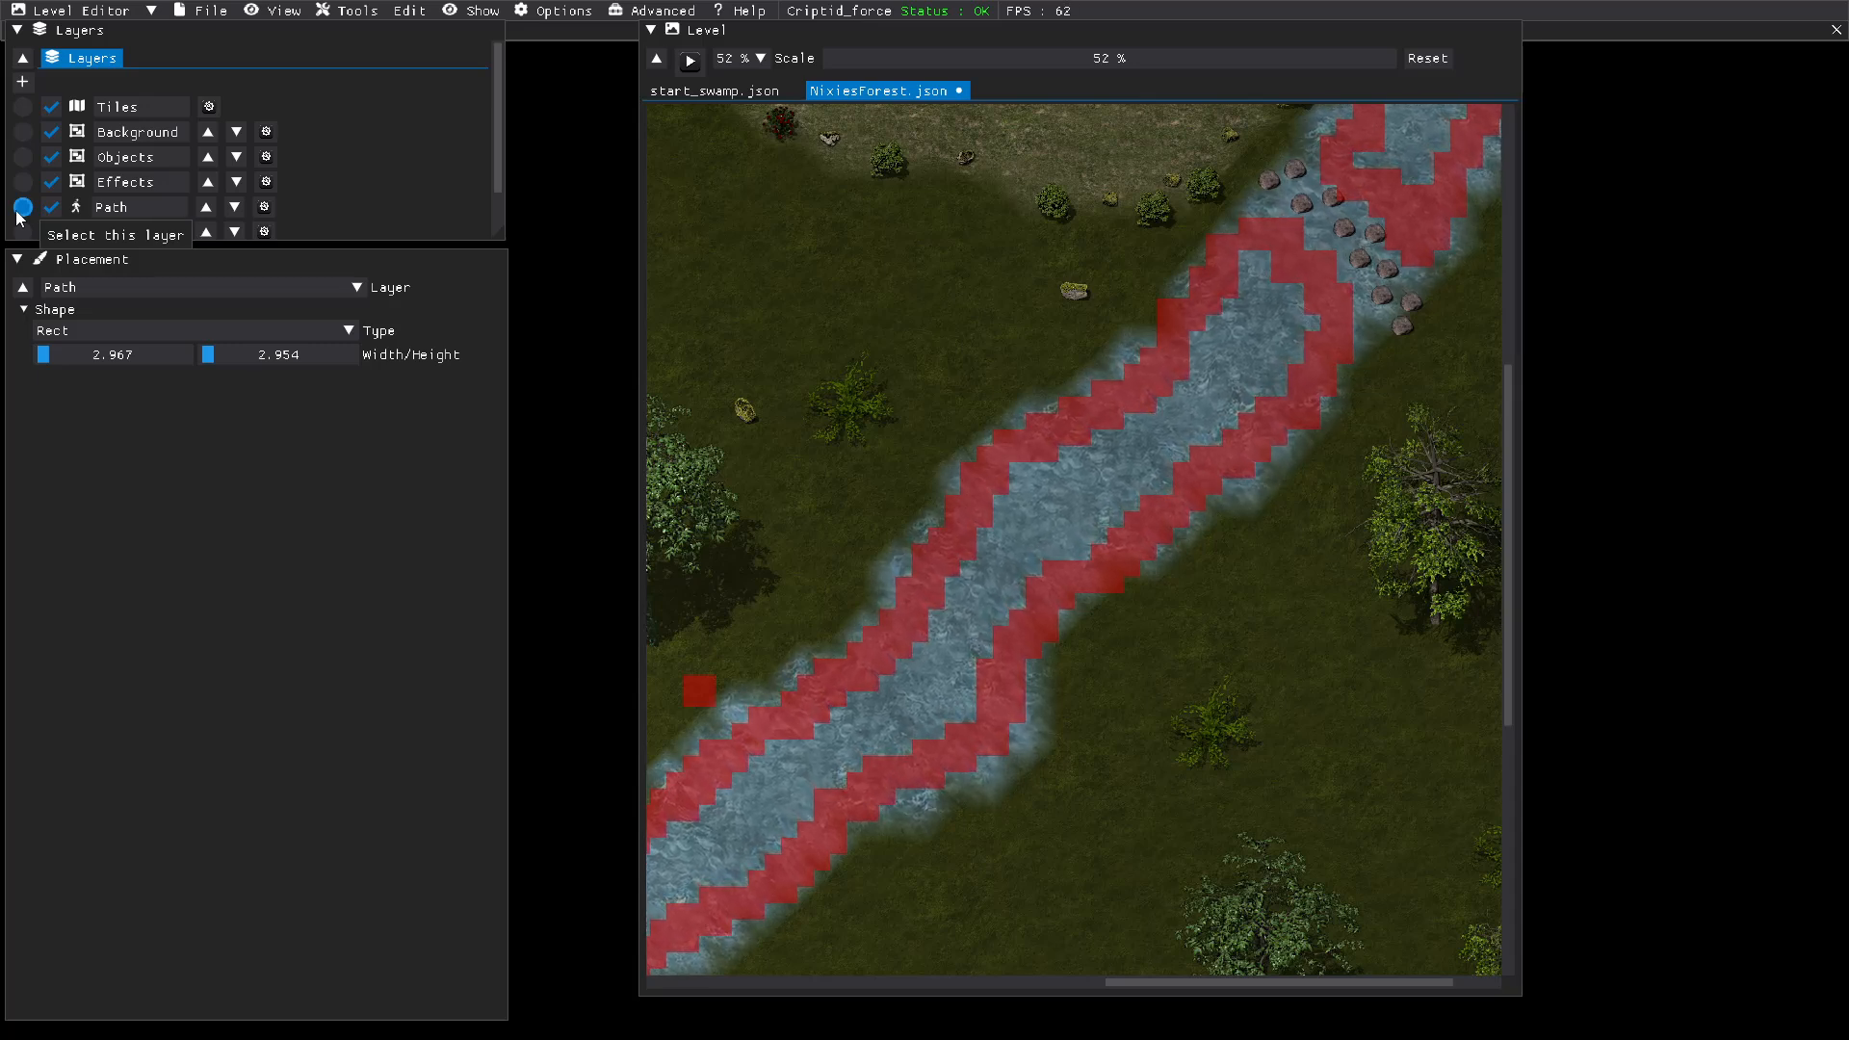
click(51, 207)
click(22, 132)
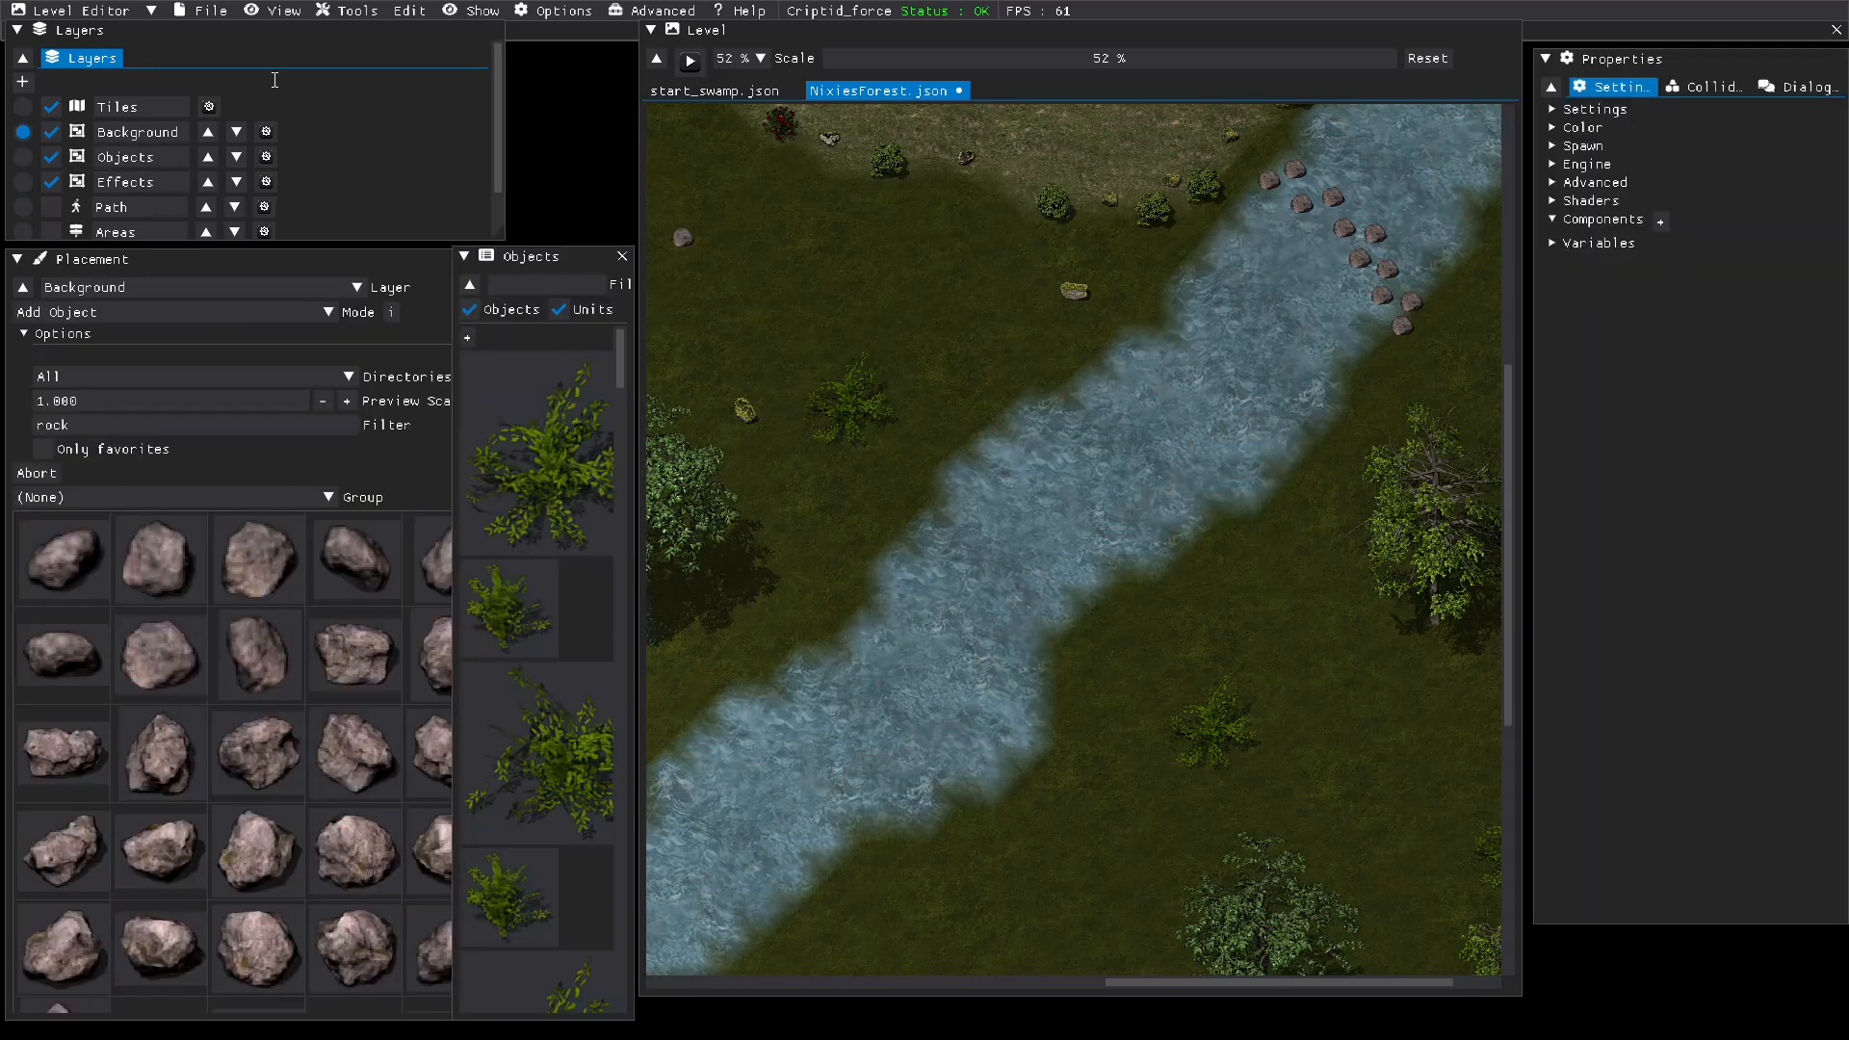
Step: Save the NixiesForest.json level
click(205, 11)
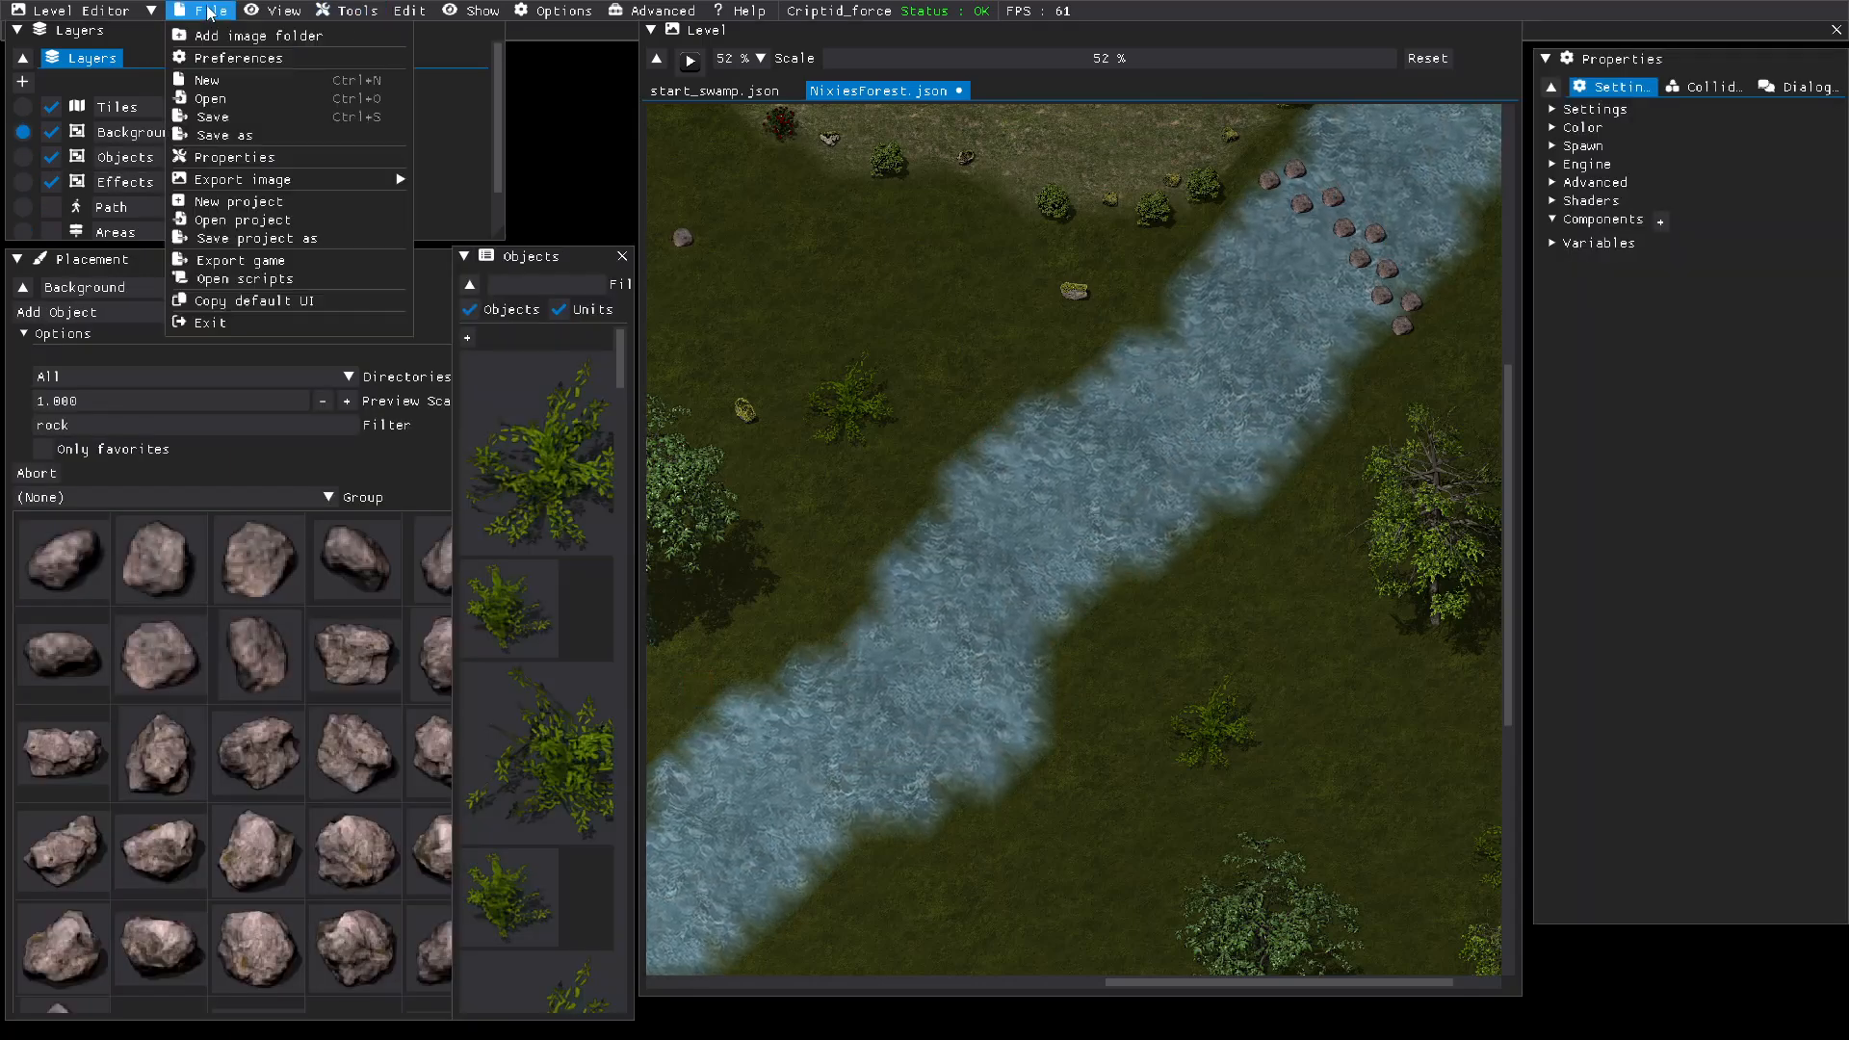
click(205, 116)
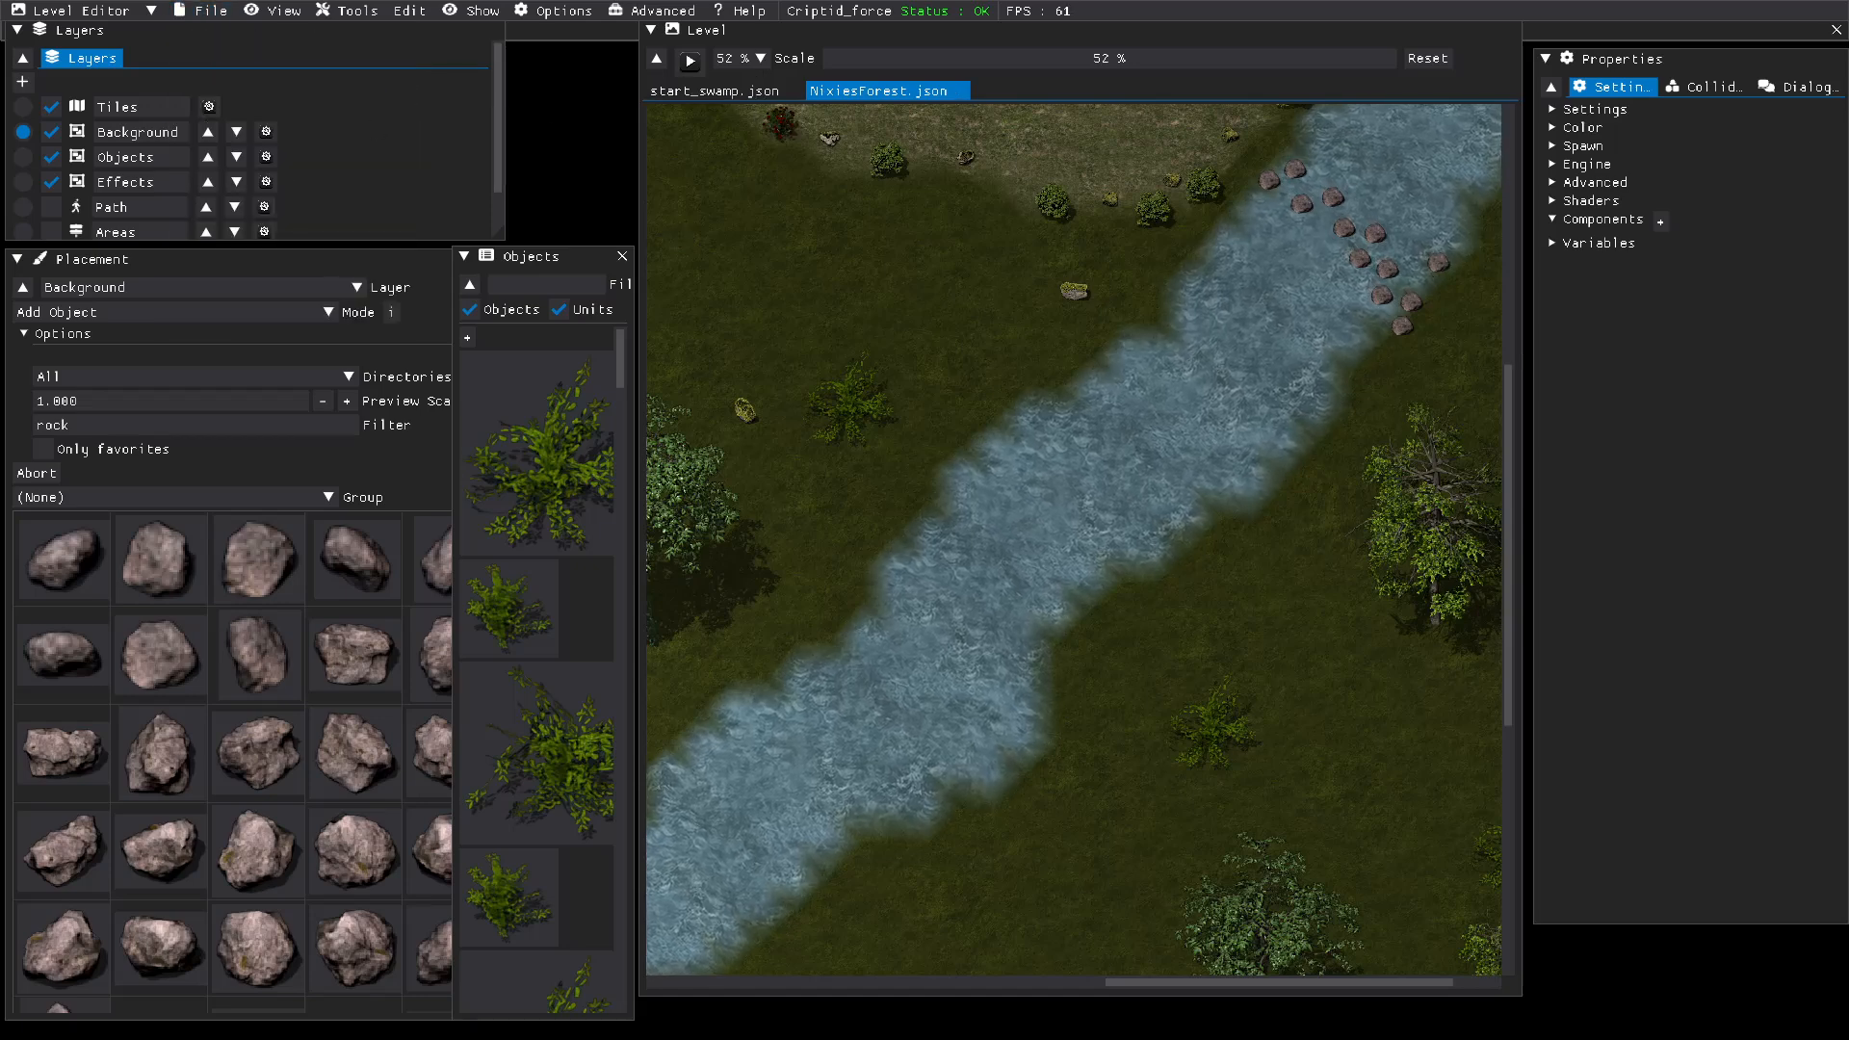